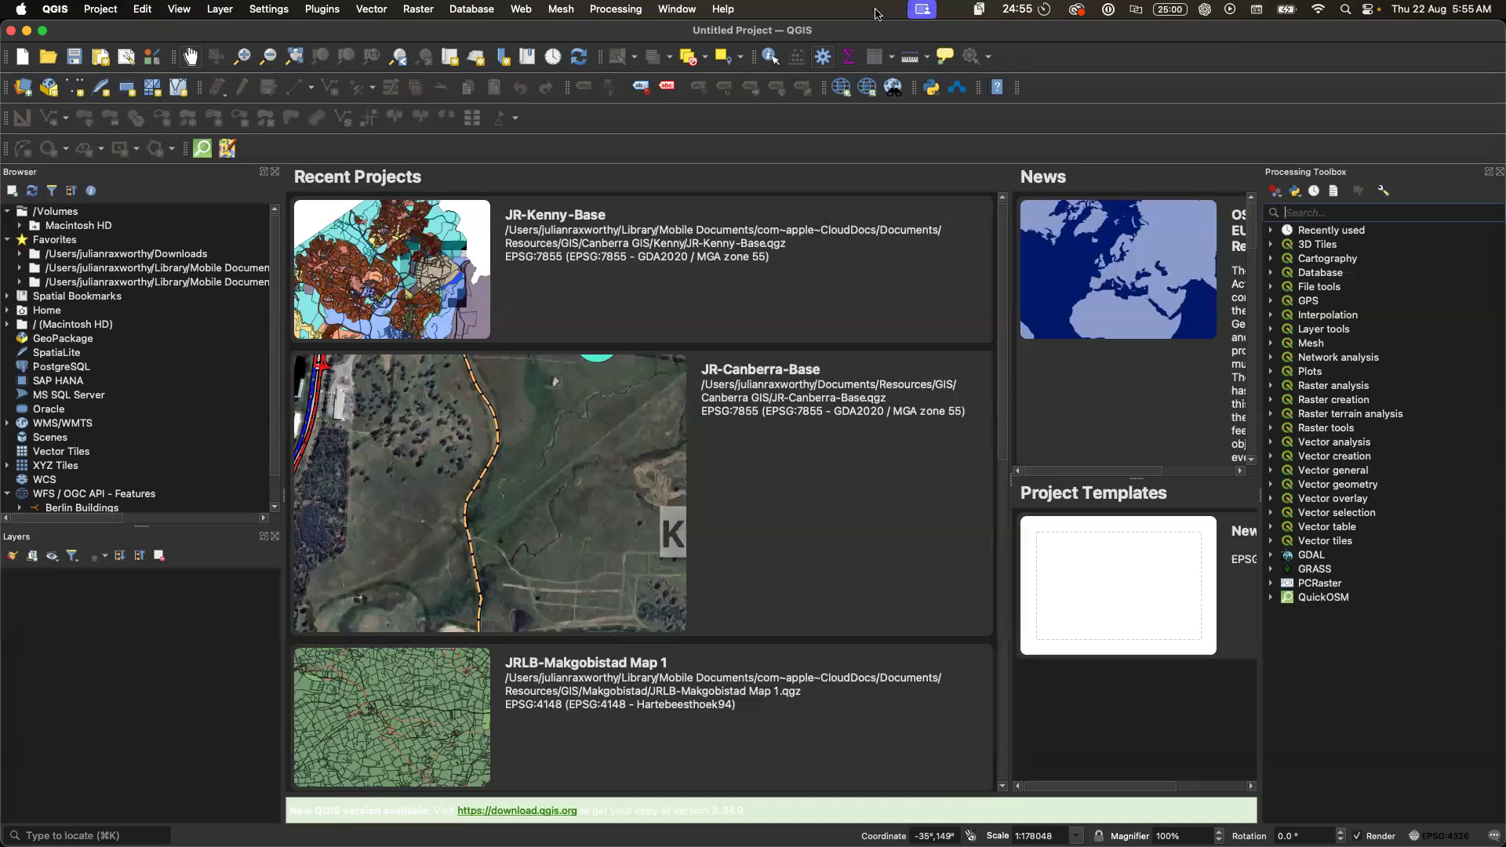
- Start a blank project and expand the Kenny folder inside Canberra GIS in the browser favourites
click(406, 348)
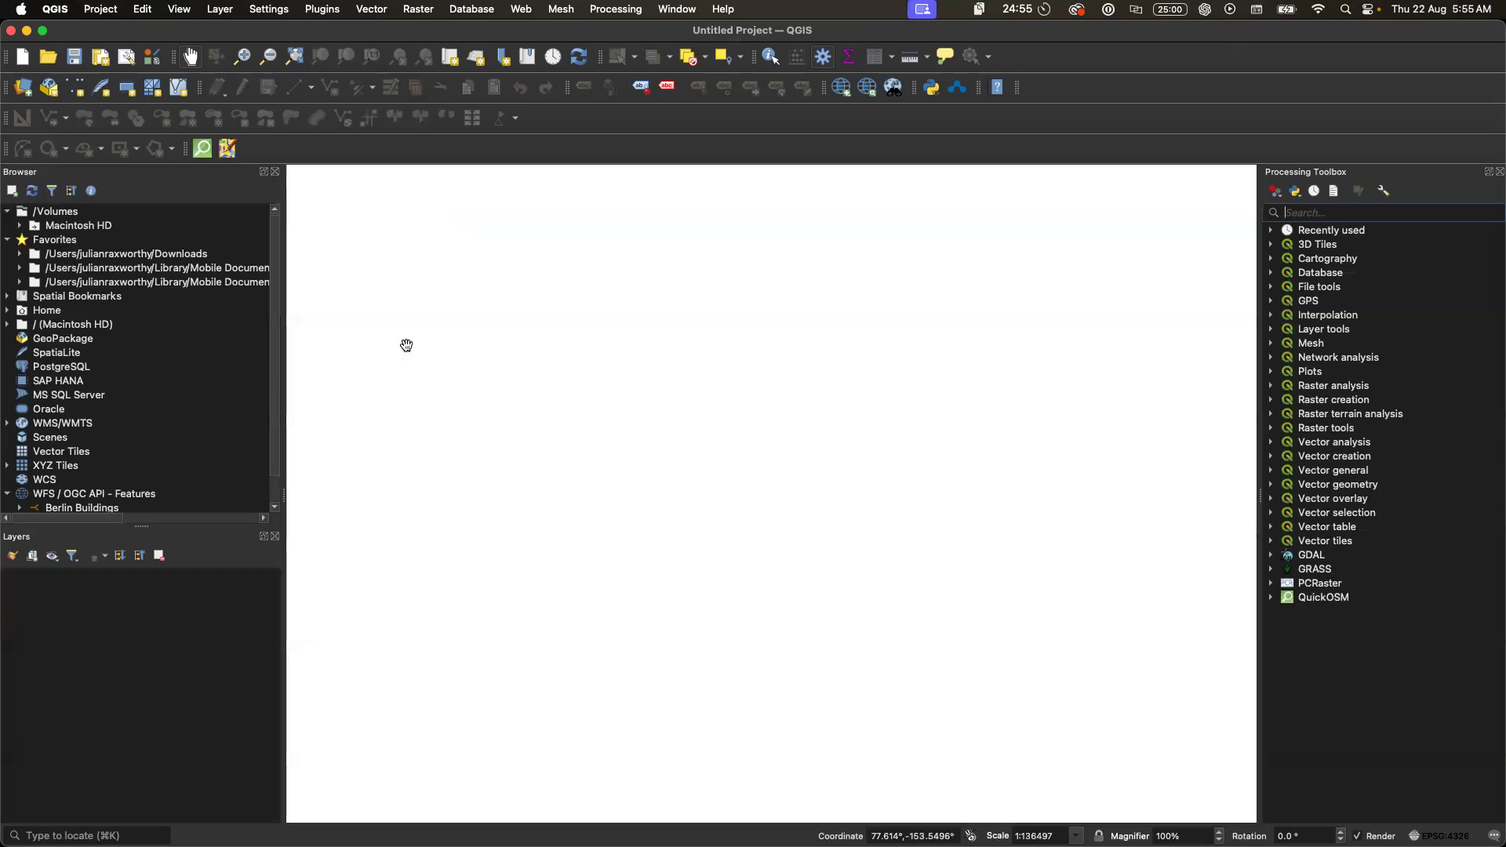
scroll(274, 484, down, 1)
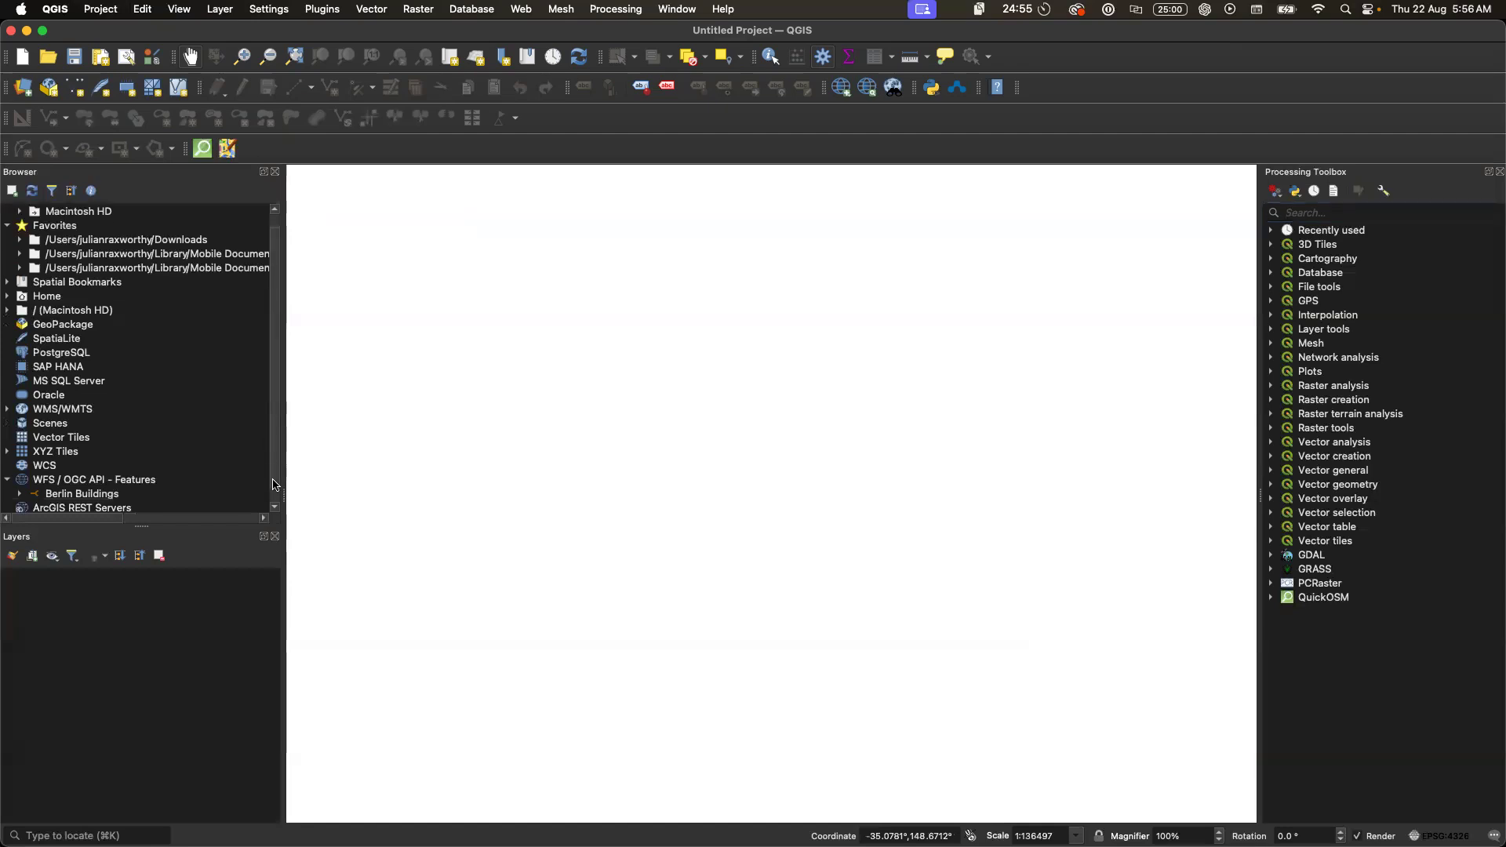
click(20, 254)
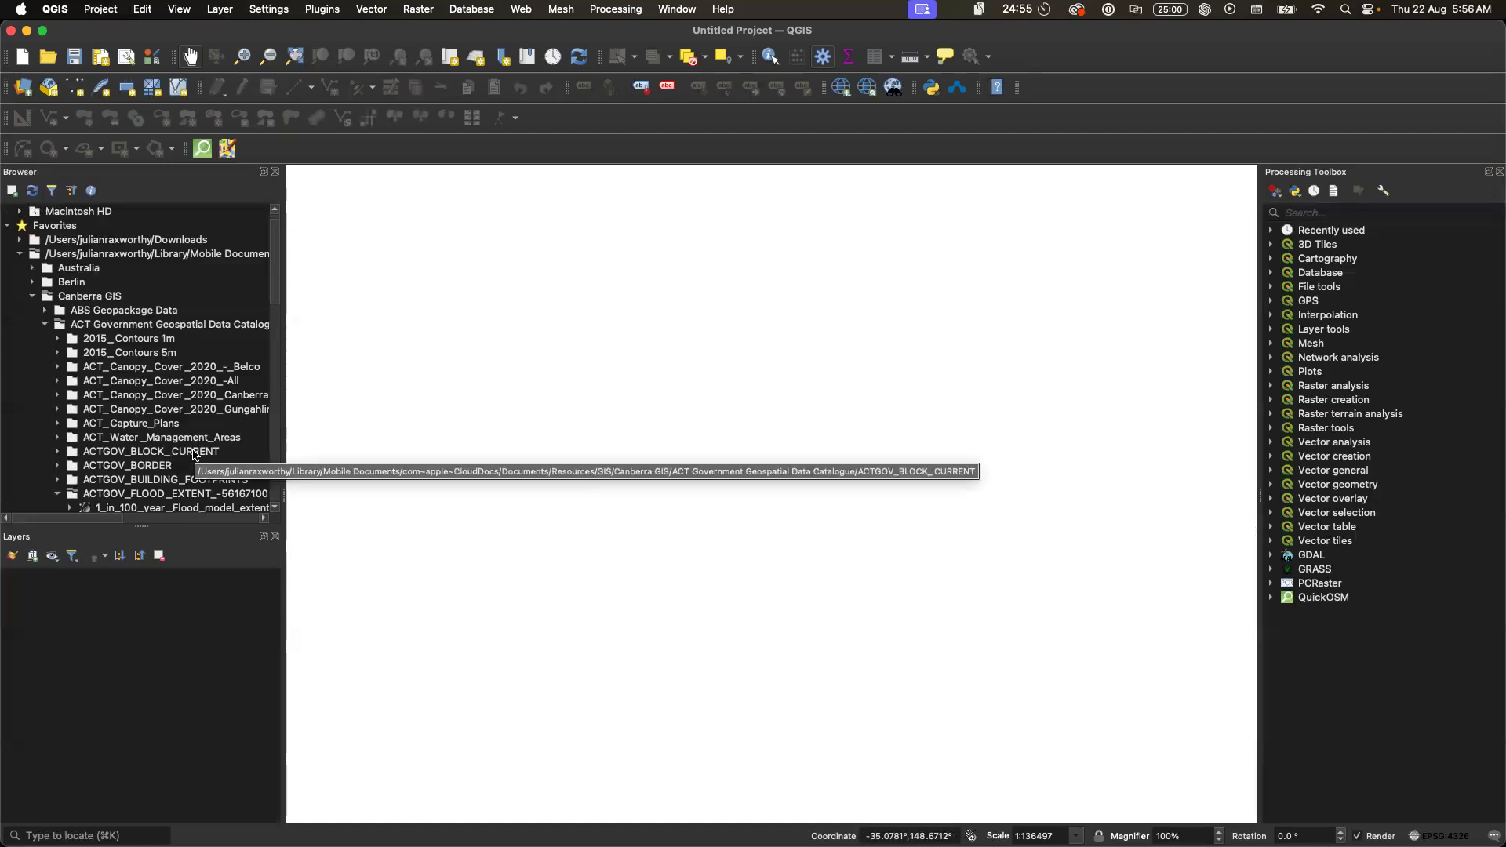
scroll(180, 455, down, 5)
scroll(171, 455, down, 6)
scroll(171, 455, down, 2)
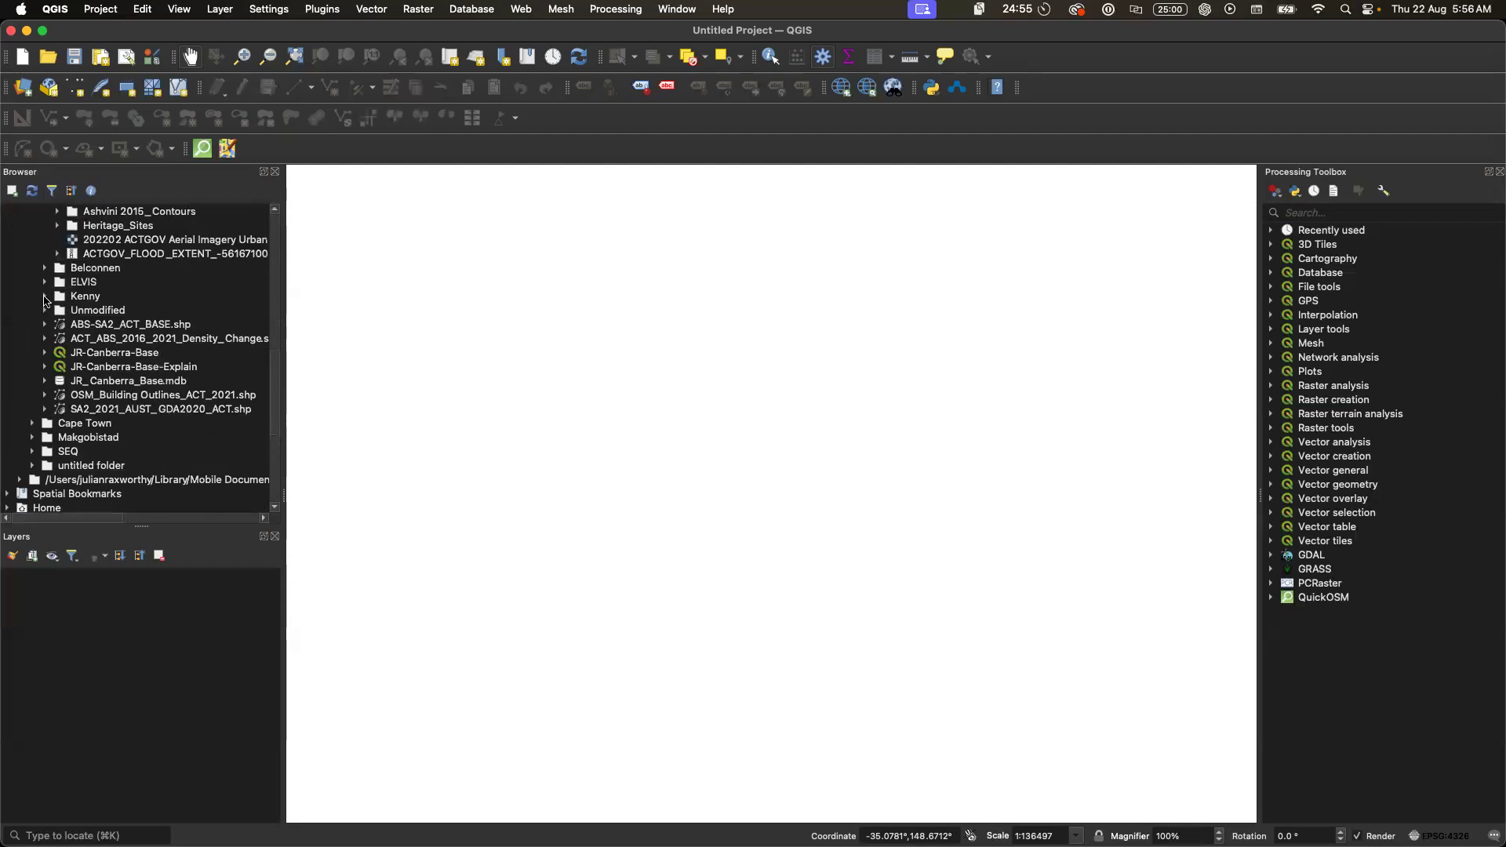
click(45, 297)
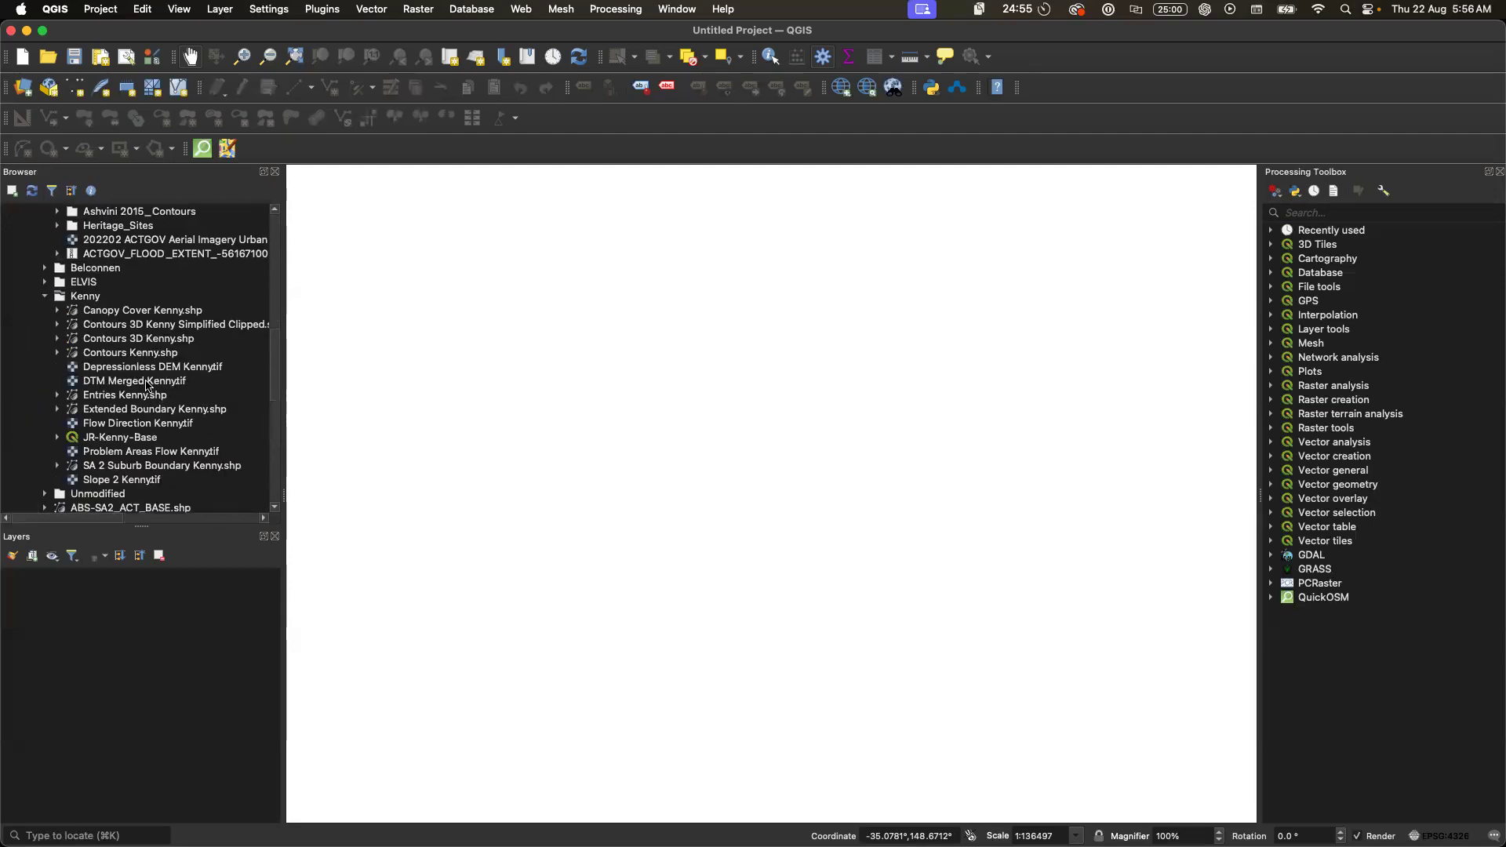
- Look through the Canberra GIS source data, including DTM Merged Kenny.tif and the 1 in 100 year flood model extent
click(149, 382)
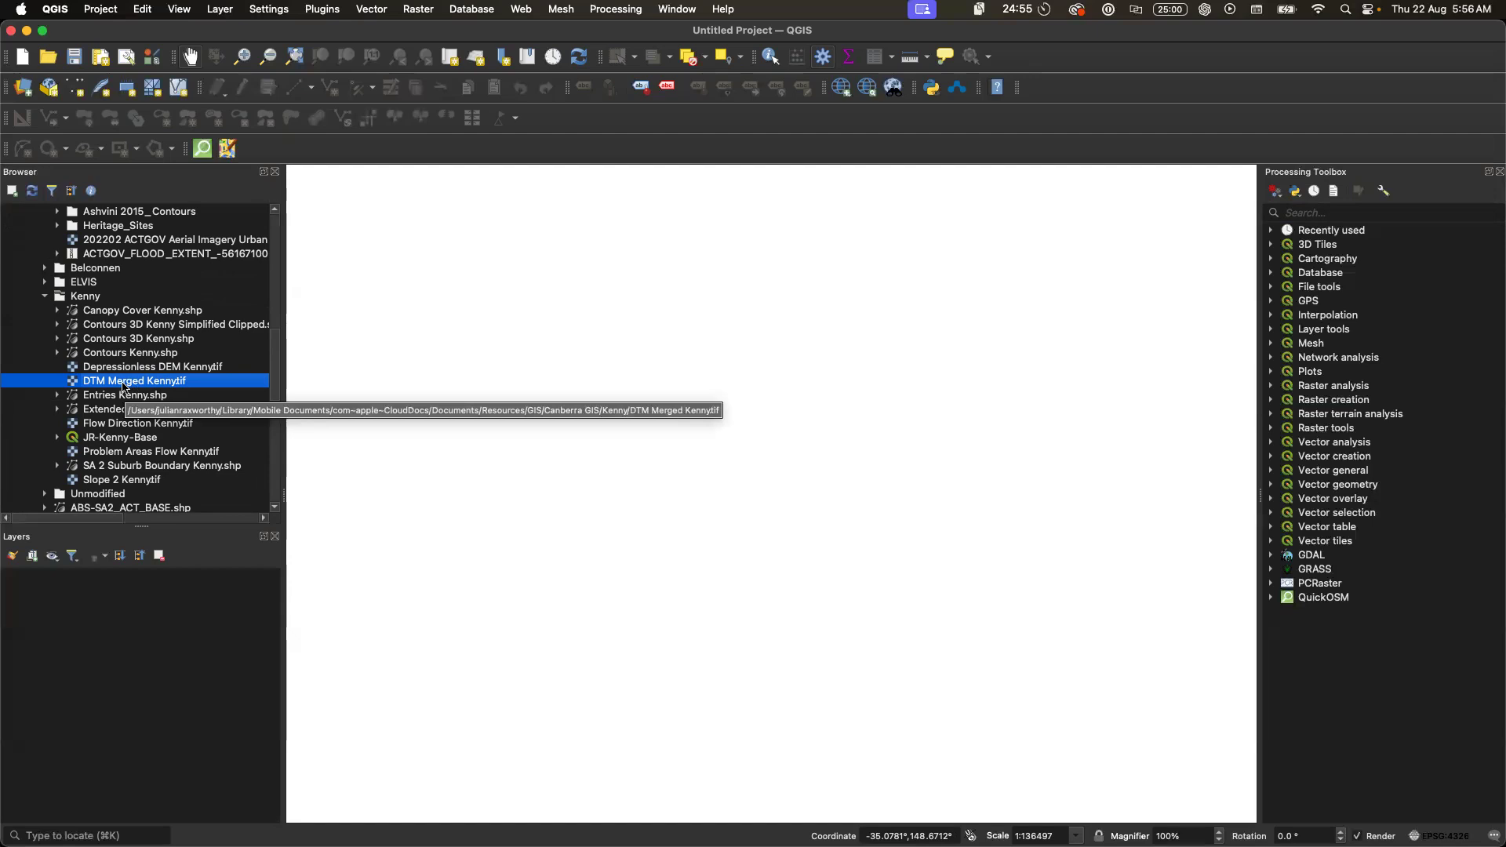
scroll(126, 387, up, 3)
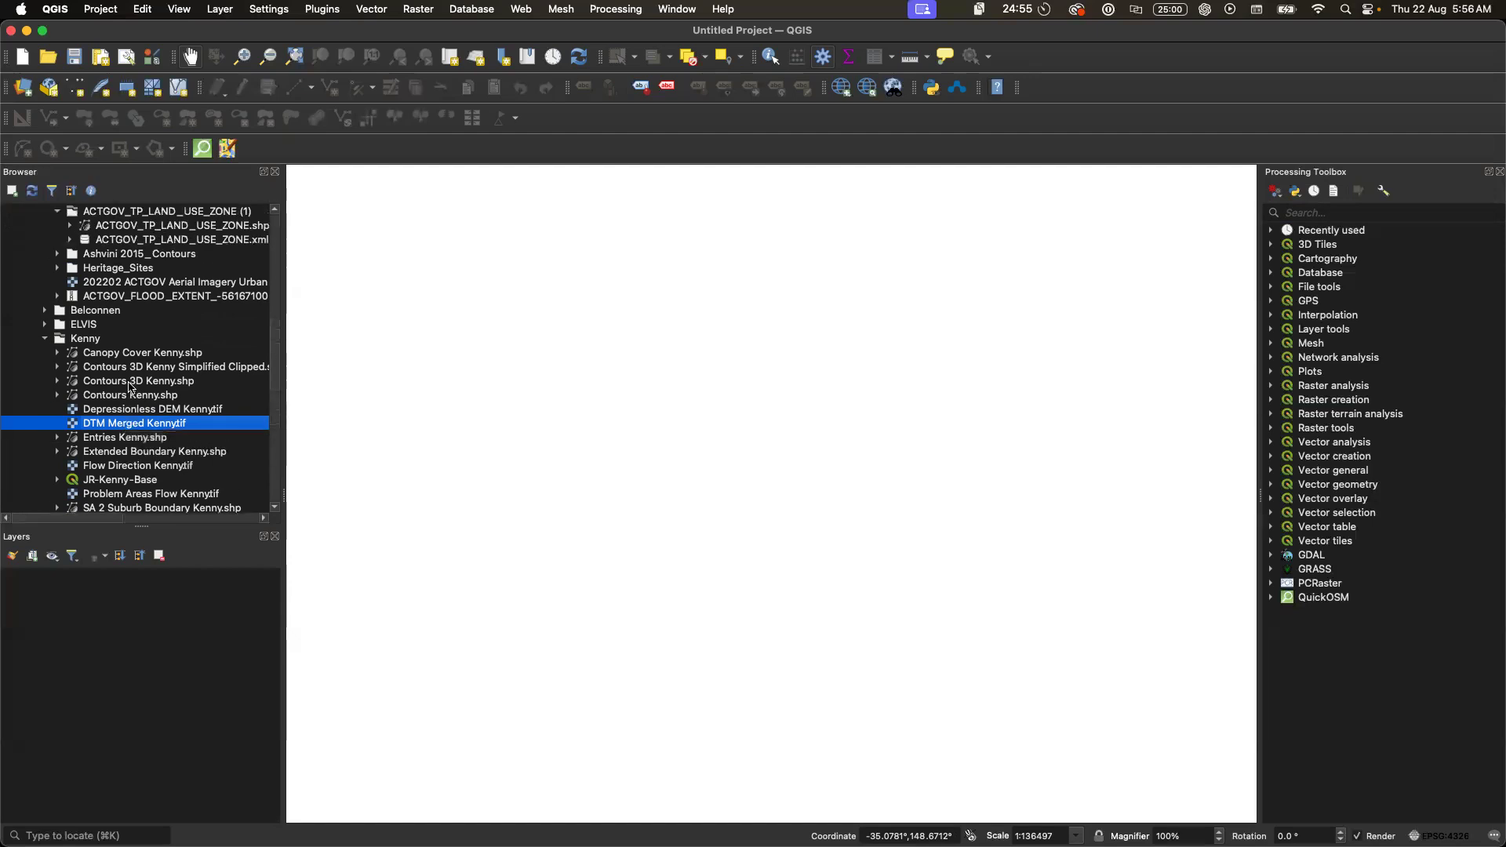
scroll(129, 387, up, 5)
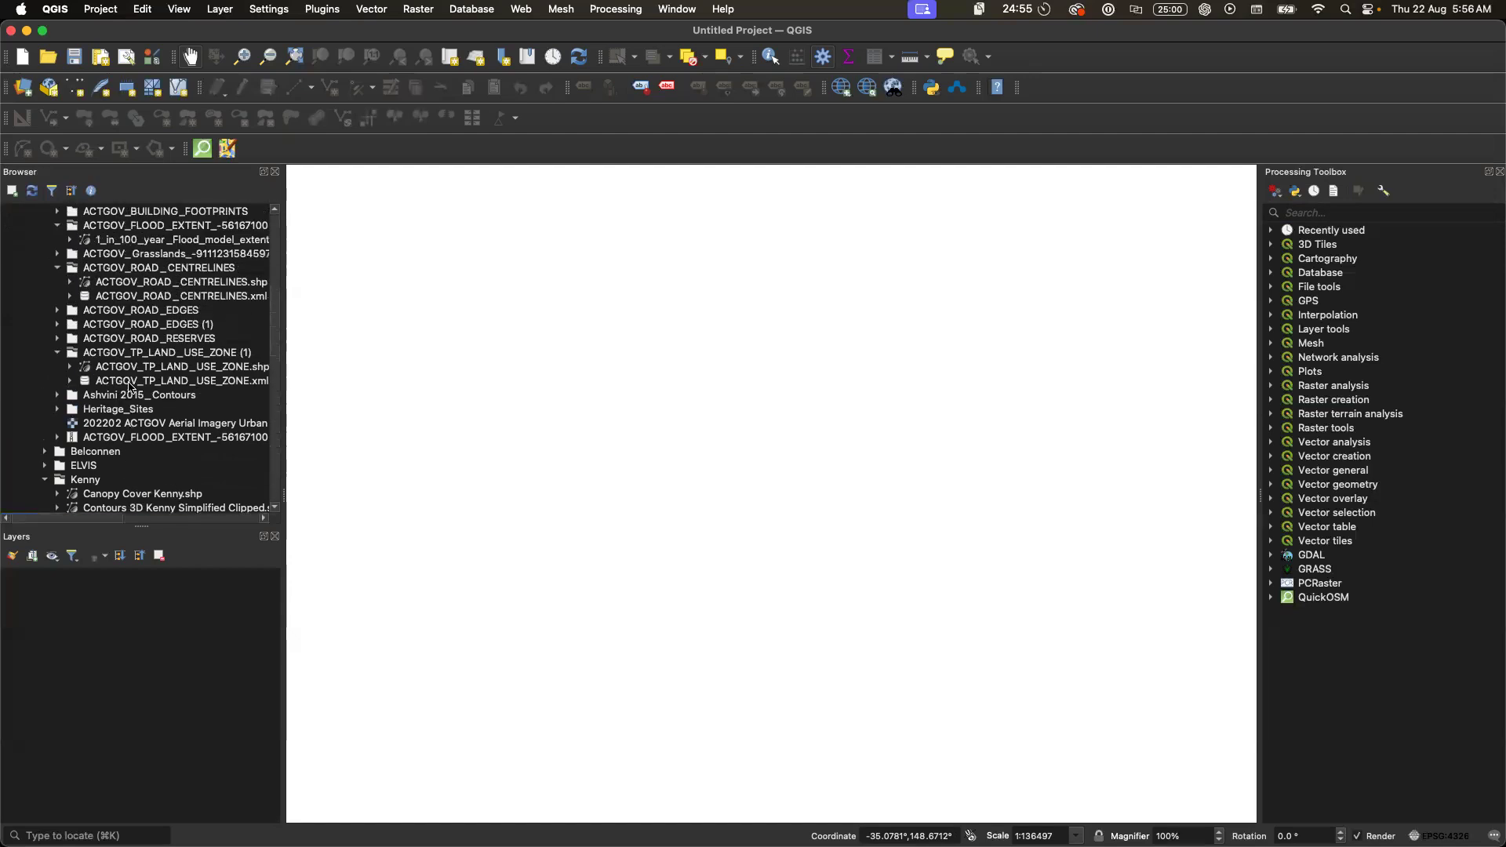
scroll(129, 387, up, 3)
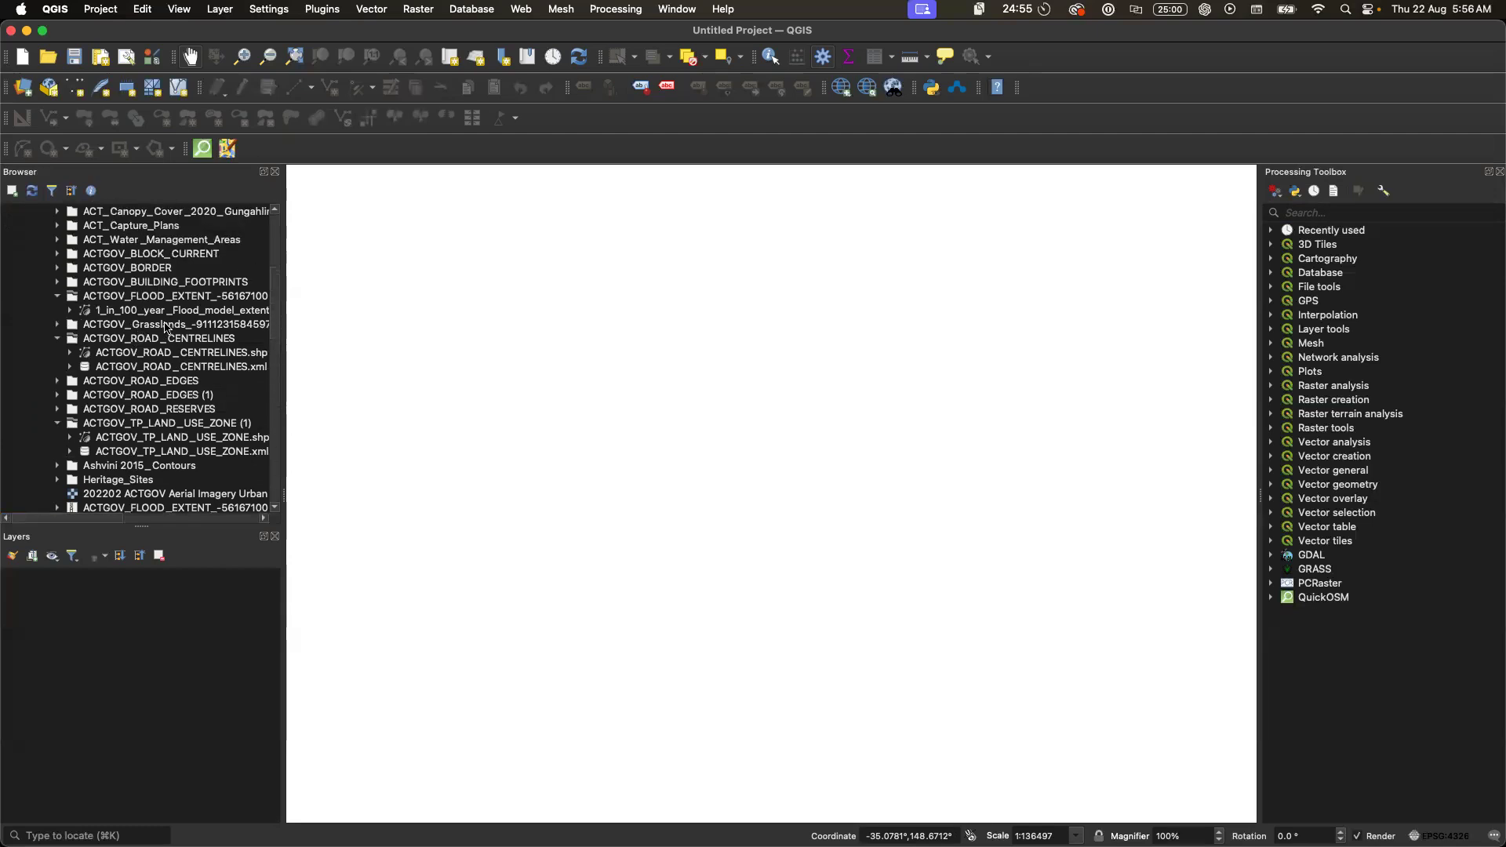
click(155, 314)
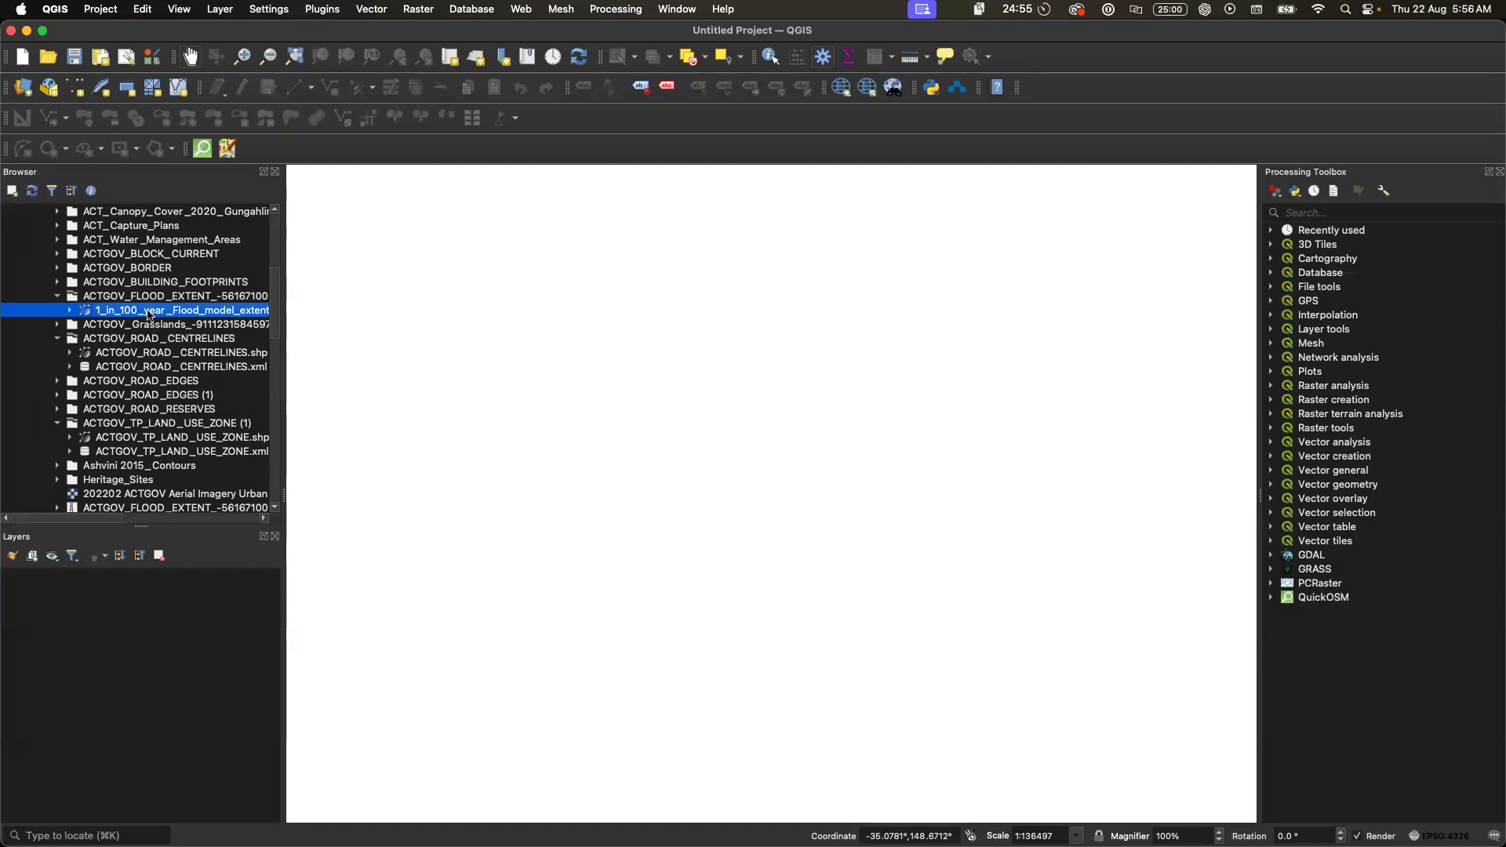
scroll(149, 315, down, 4)
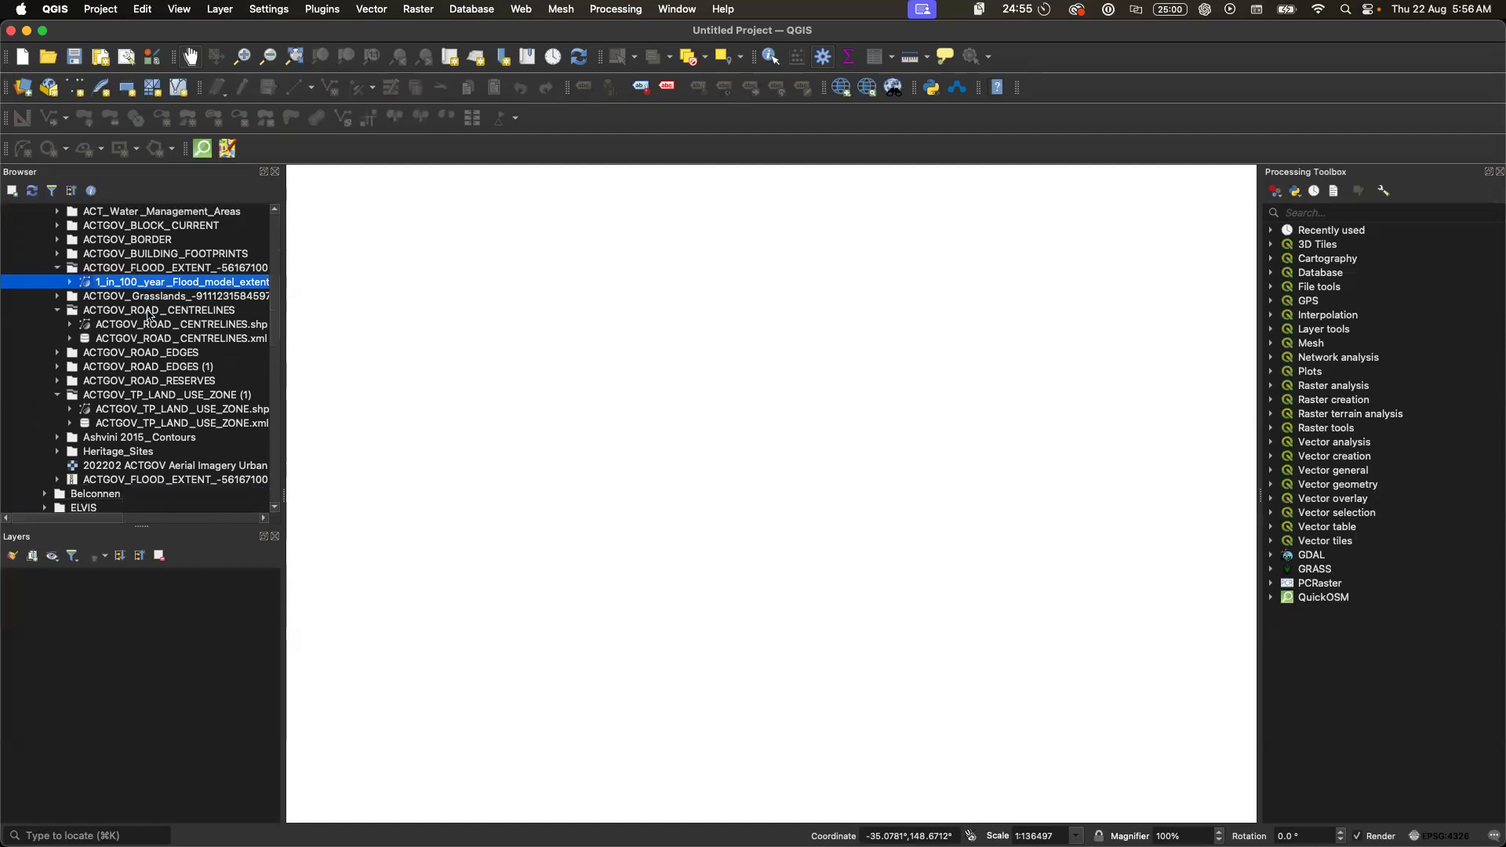
scroll(149, 315, down, 14)
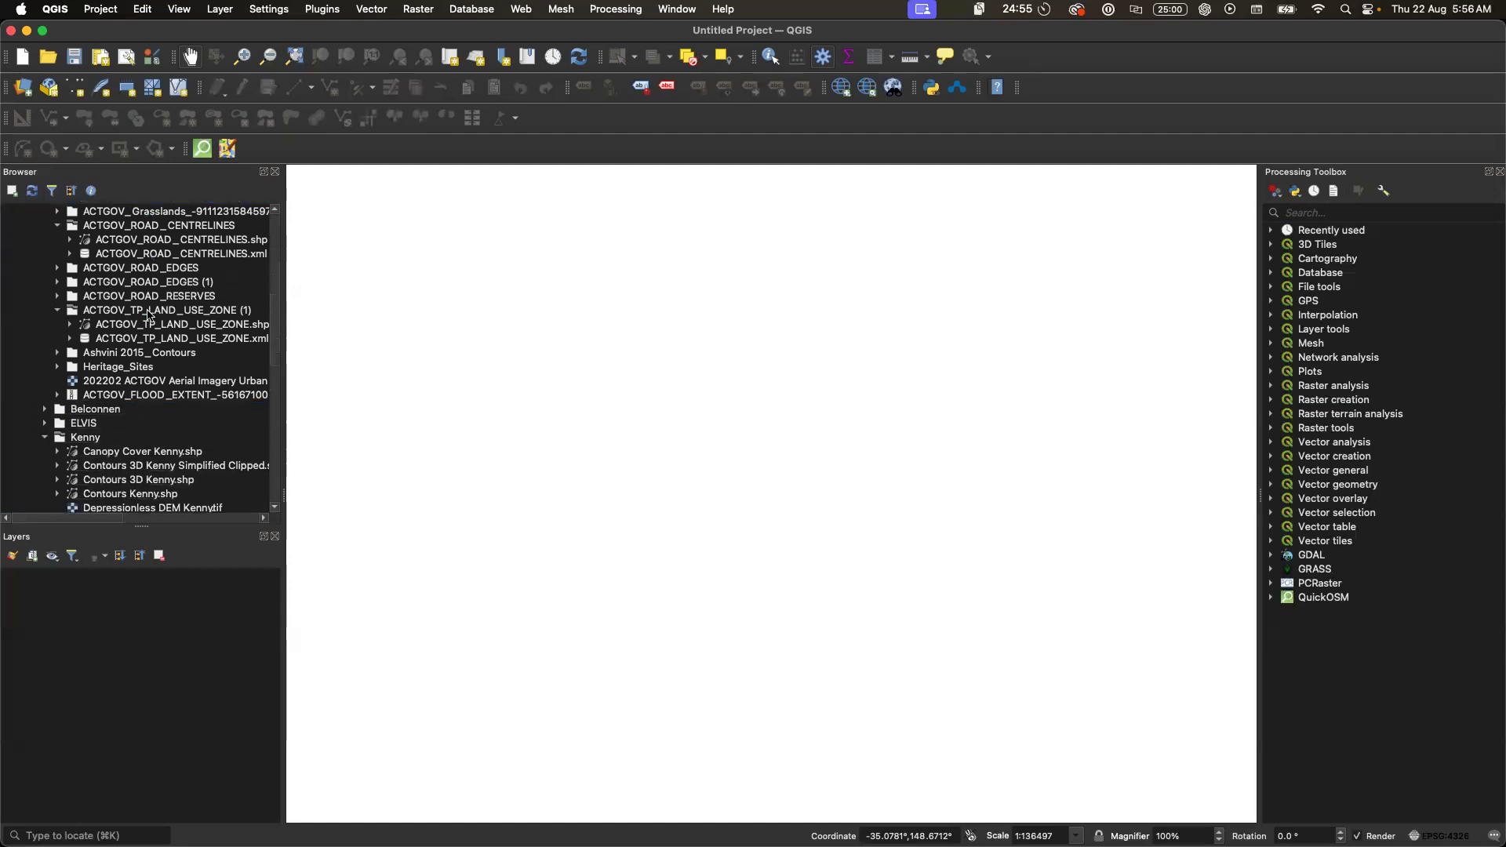
scroll(149, 316, down, 2)
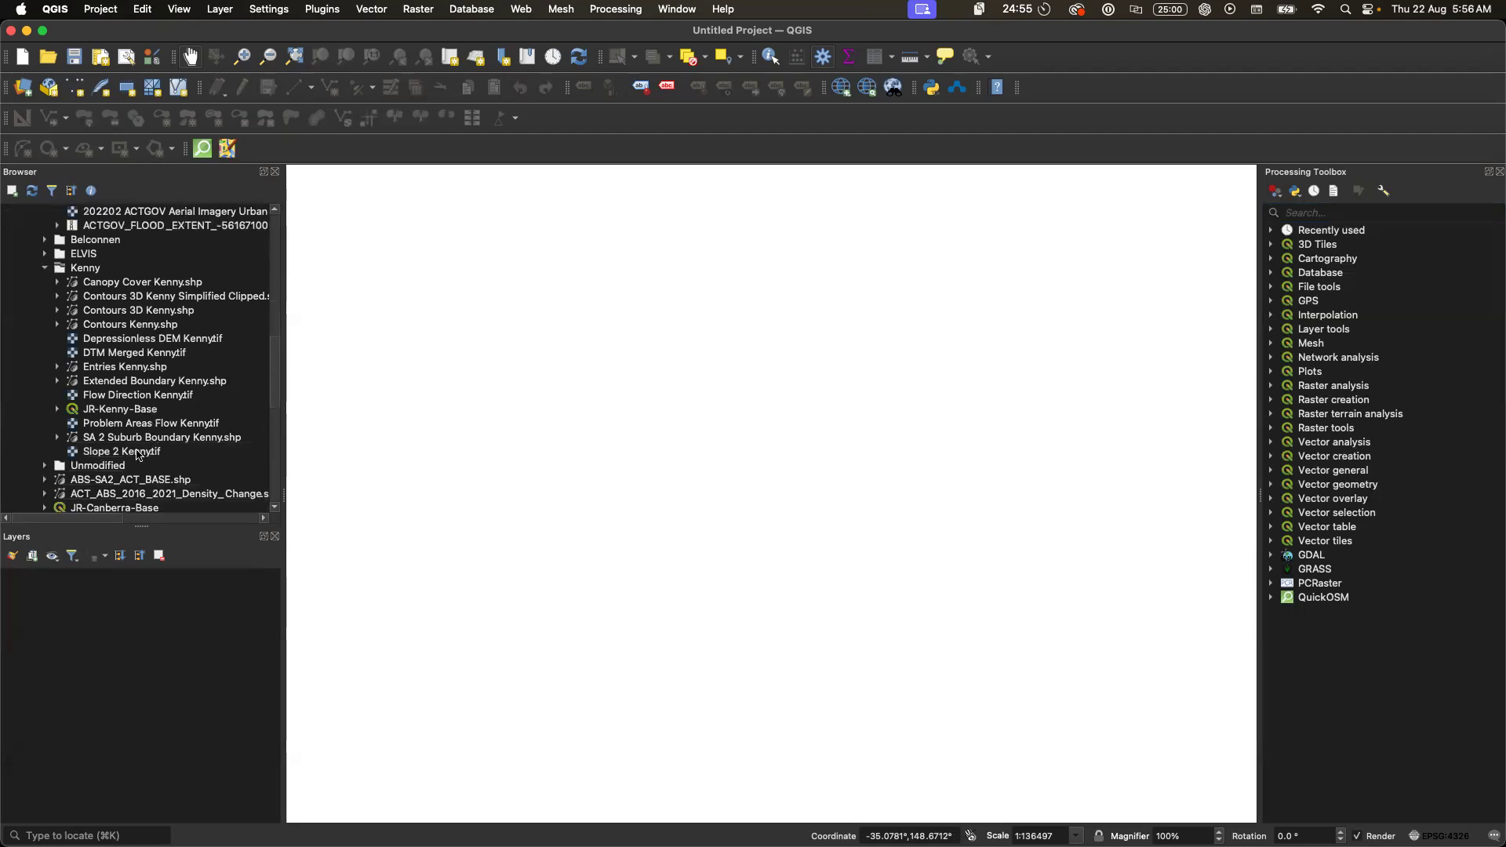
- Add SA 2 Suburb Boundary Kenny.shp from the Kenny folder to the project as a layer
click(130, 442)
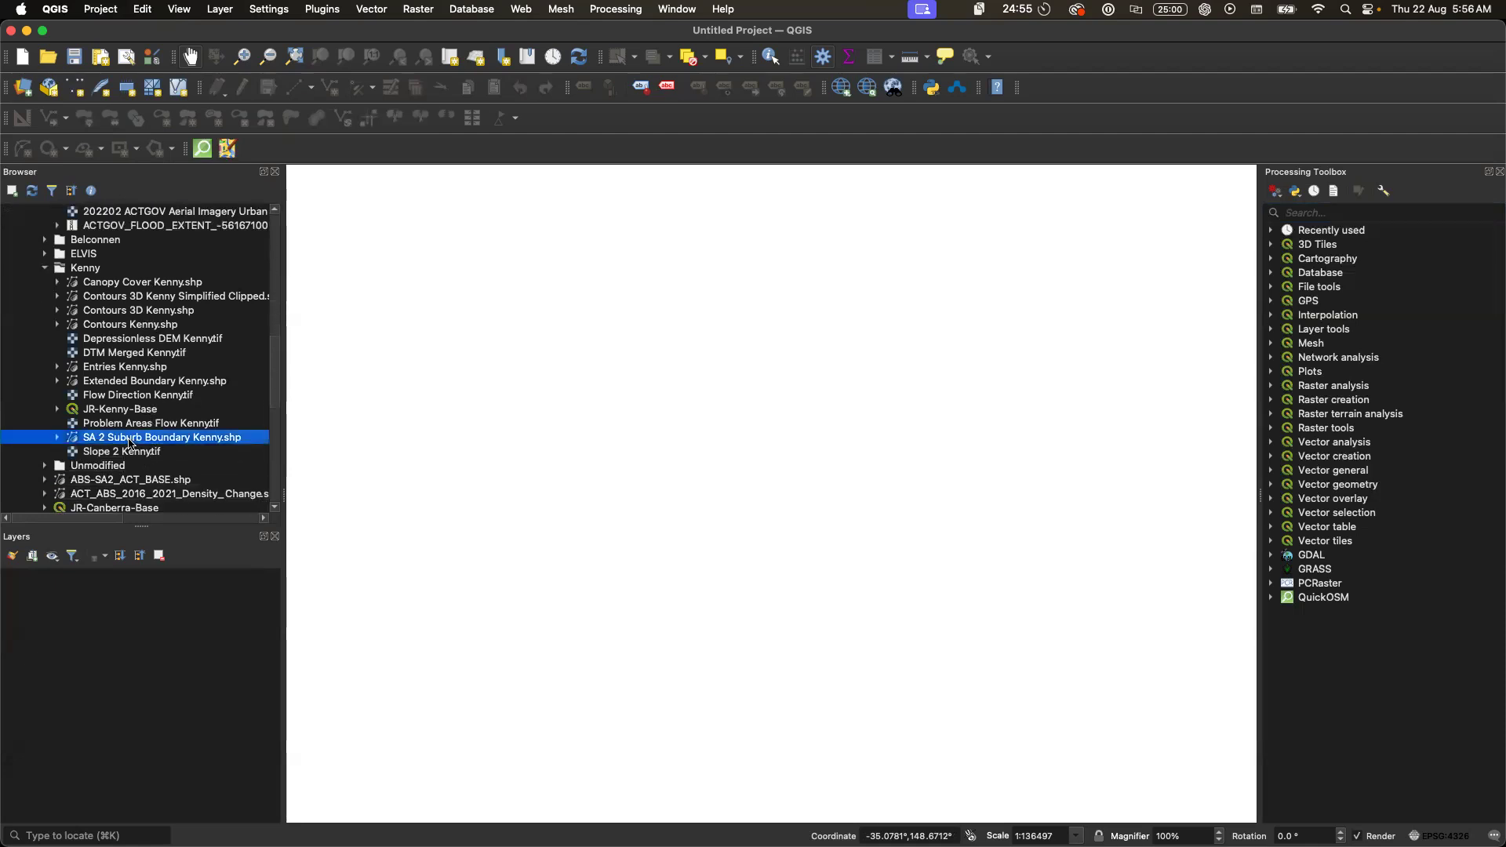
click(57, 437)
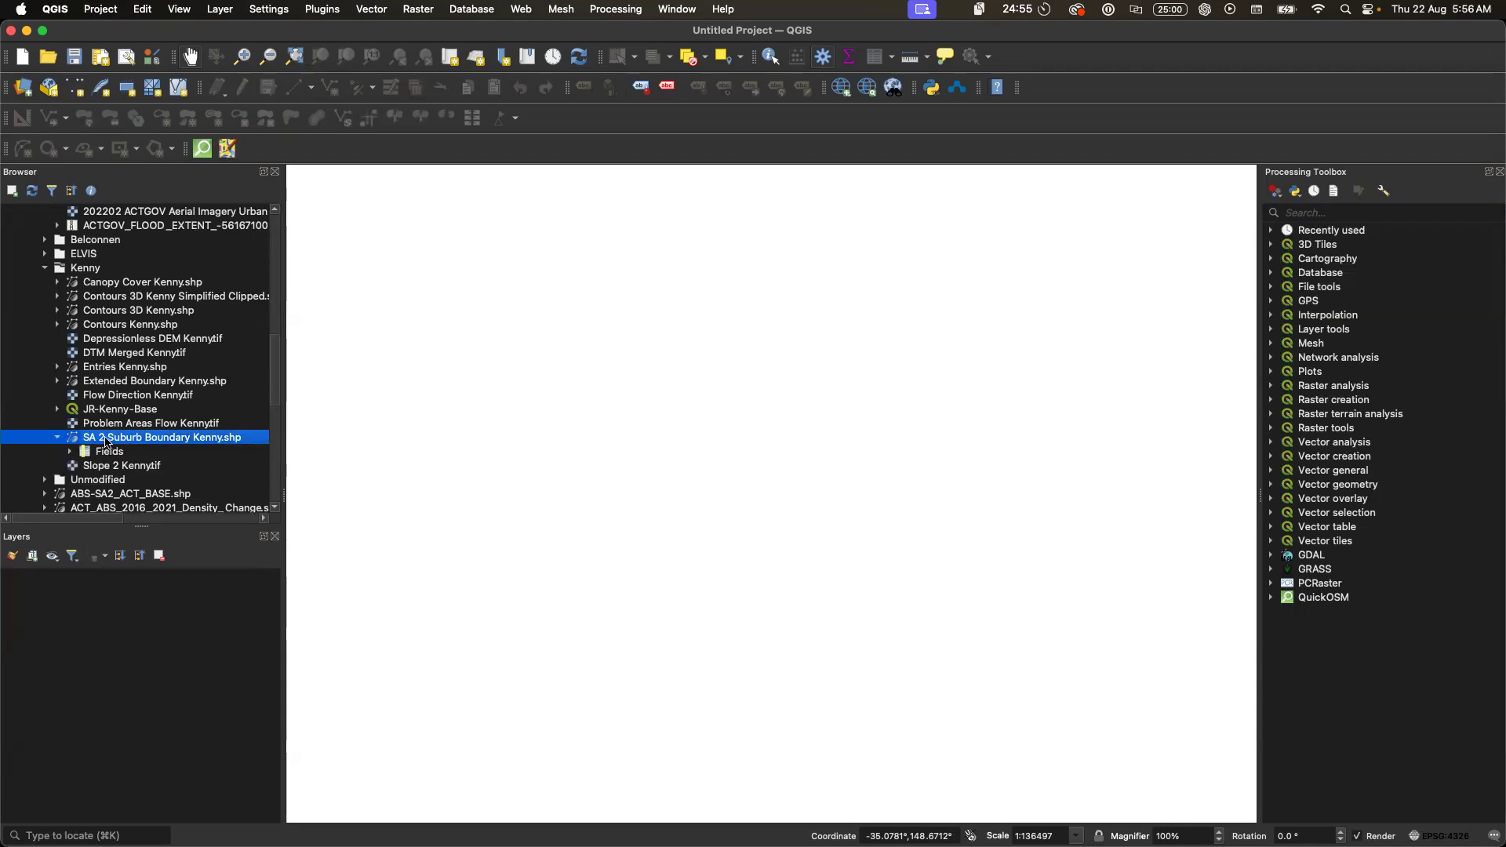
drag(106, 442, 144, 667)
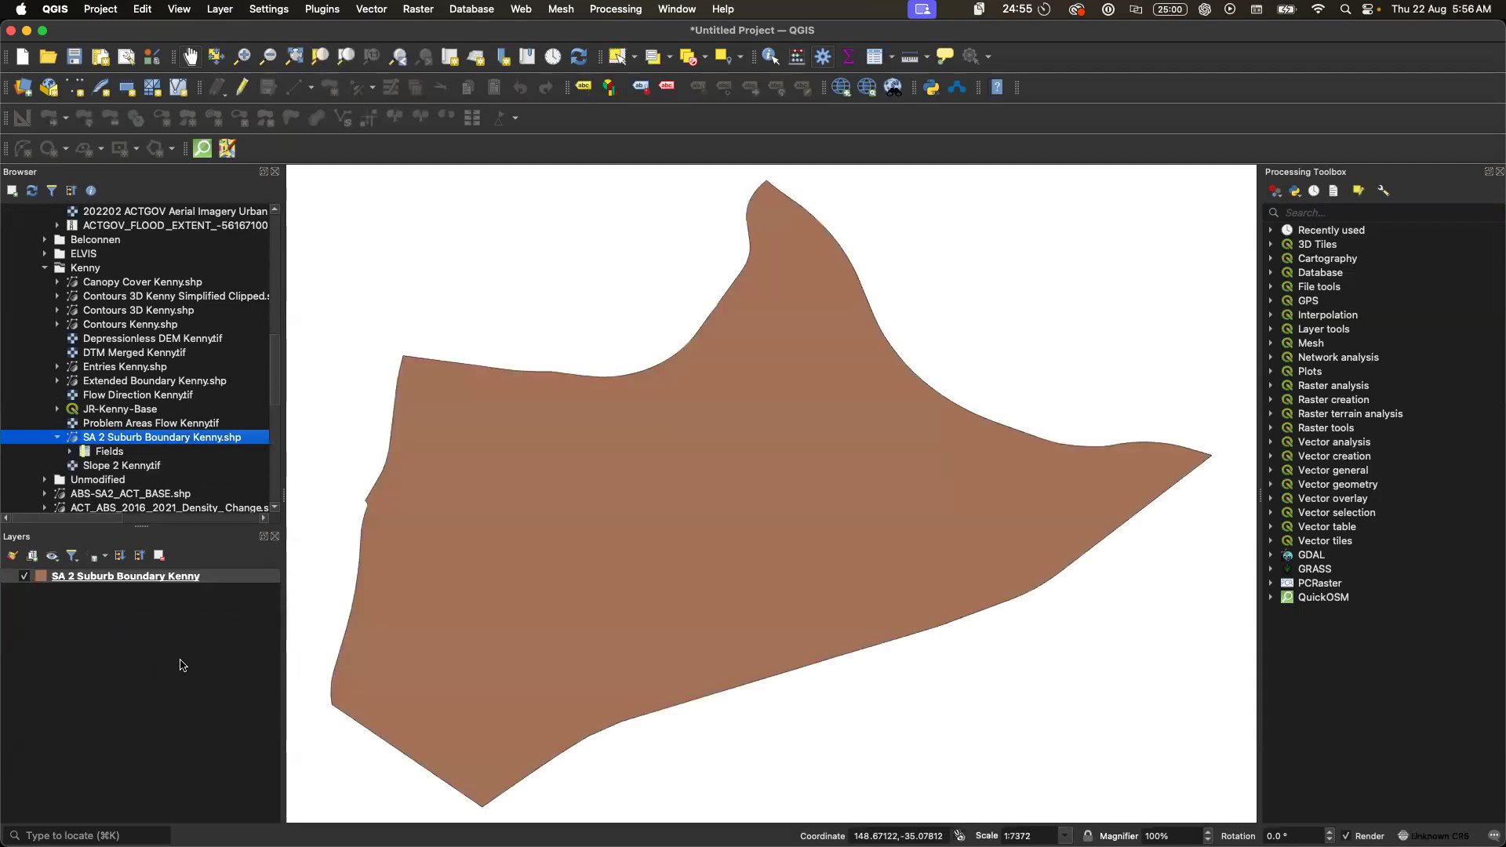
- Set the simple fill of the SA 2 Suburb Boundary Kenny layer's symbology to a transparent fill
right_click(159, 578)
click(161, 571)
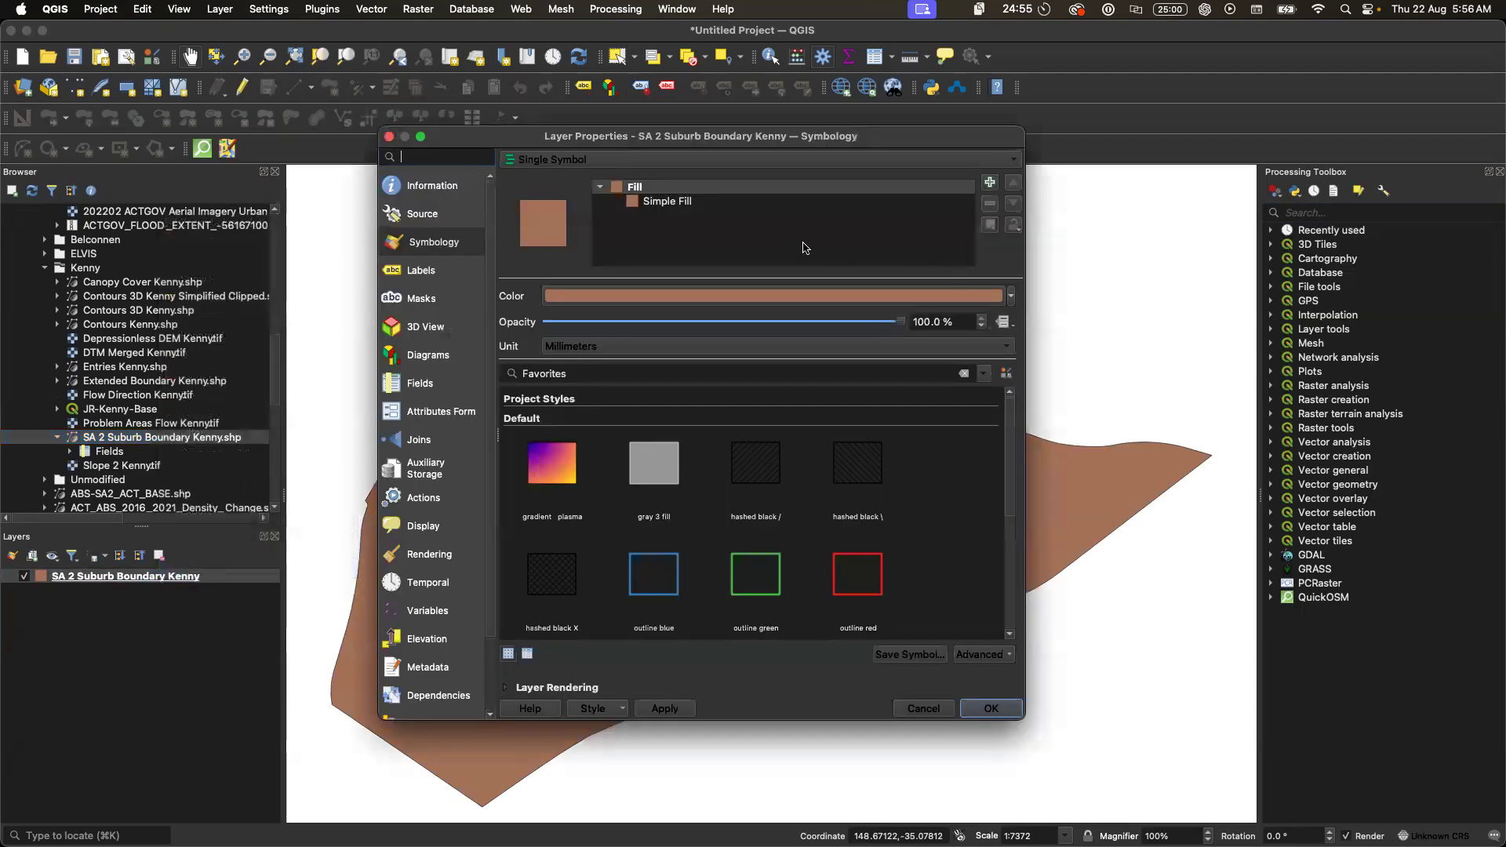
click(726, 202)
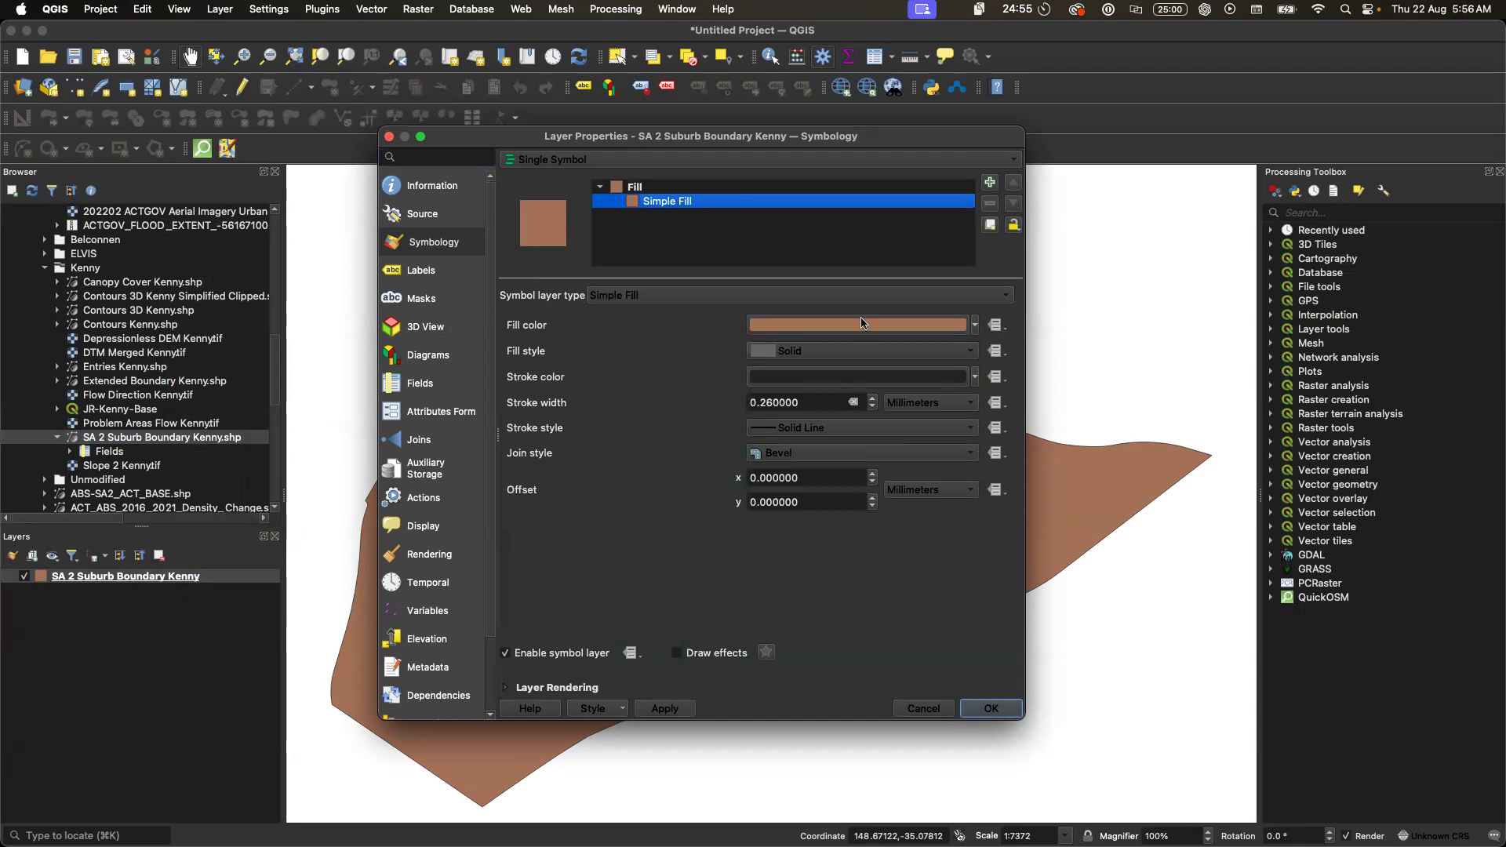
click(856, 297)
click(854, 295)
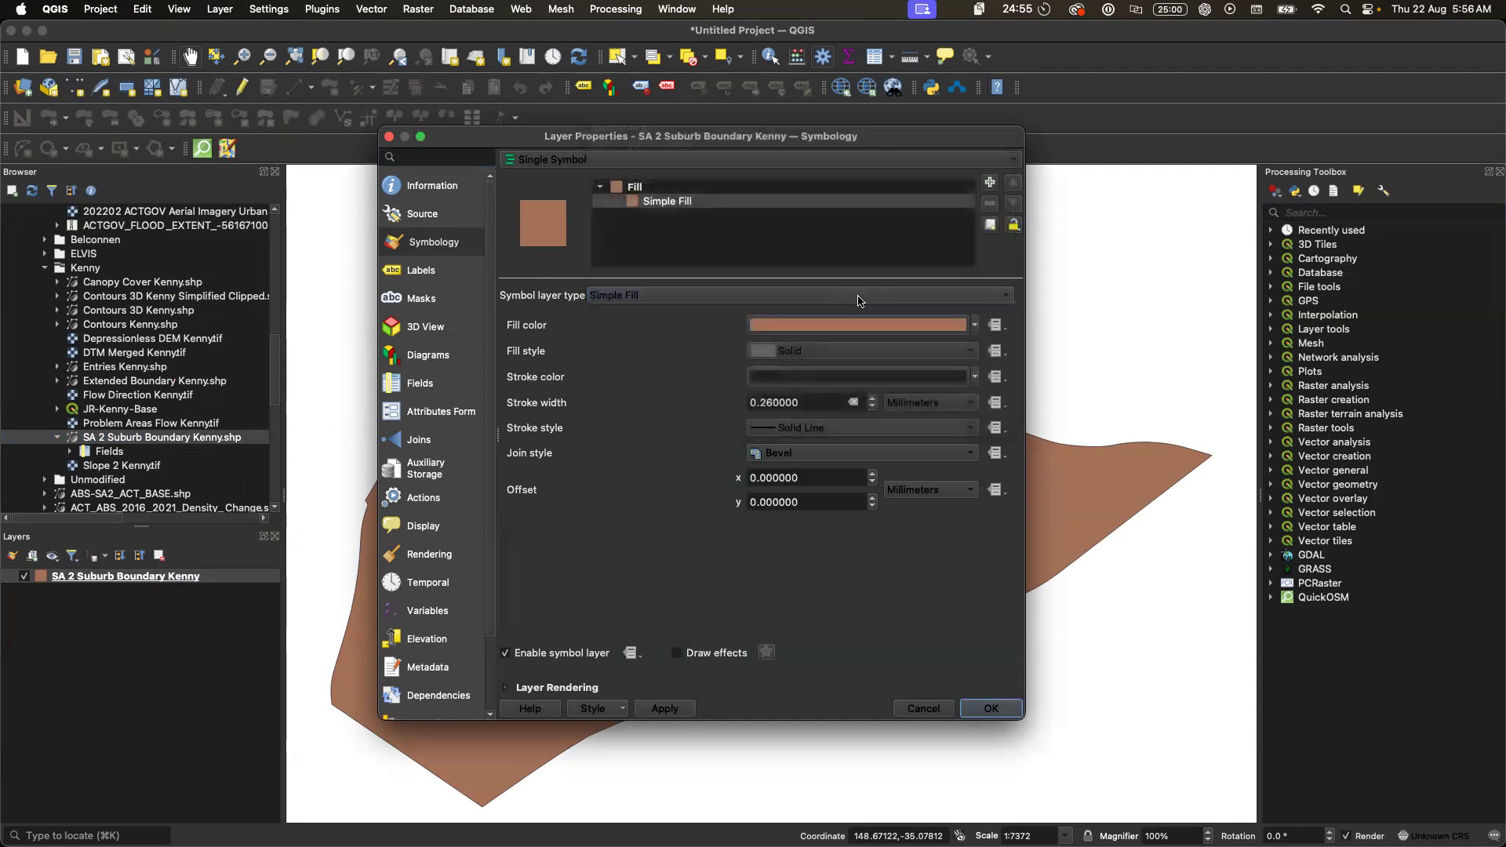
click(845, 352)
click(846, 352)
click(976, 324)
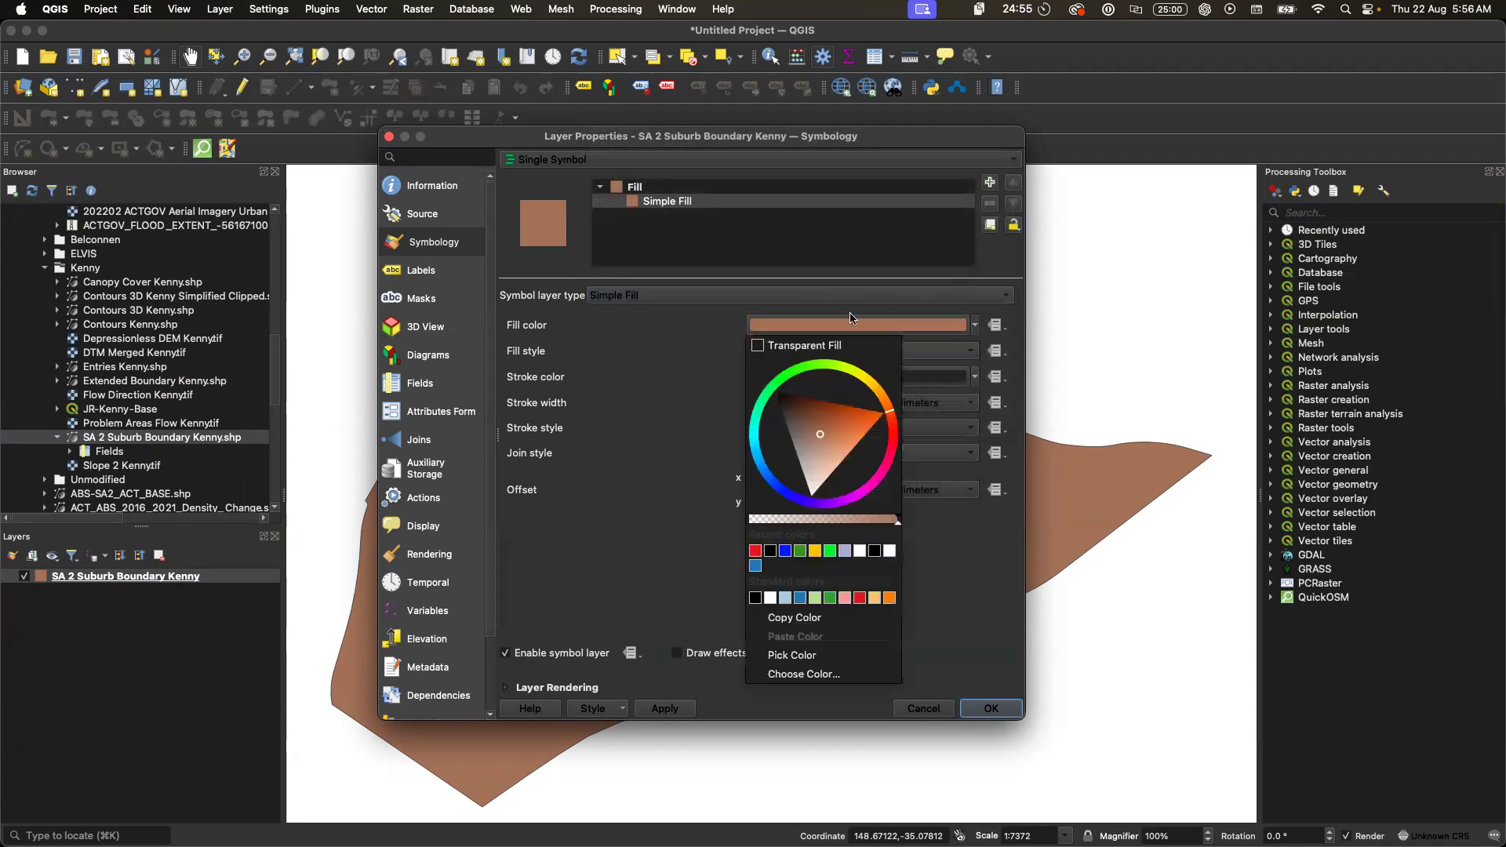
click(824, 345)
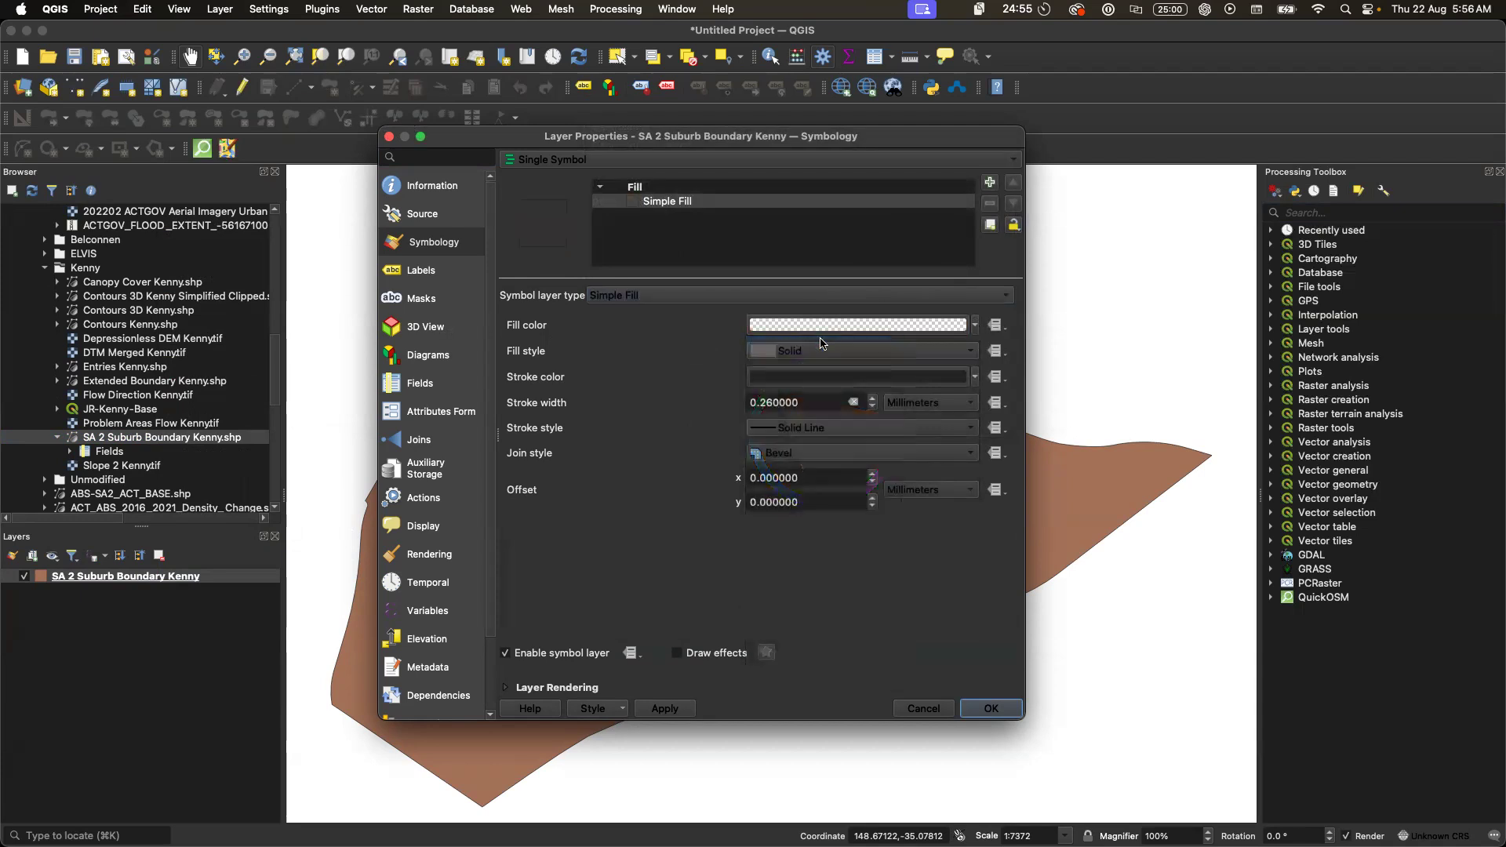
- Give the suburb boundary a red stroke 2 mm wide and apply the symbology
click(977, 379)
click(756, 603)
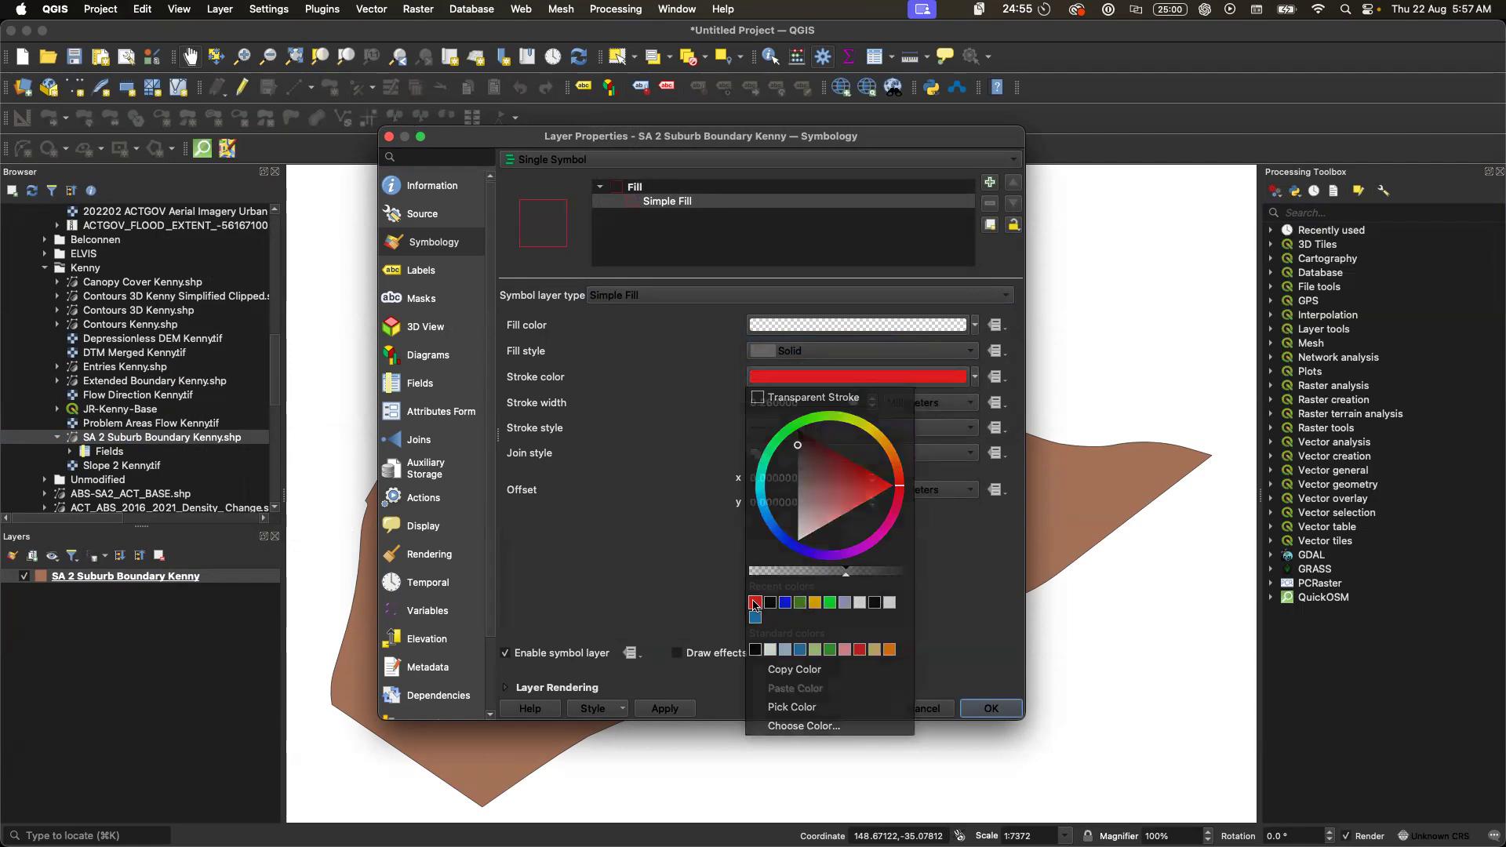
double_click(763, 402)
text(2)
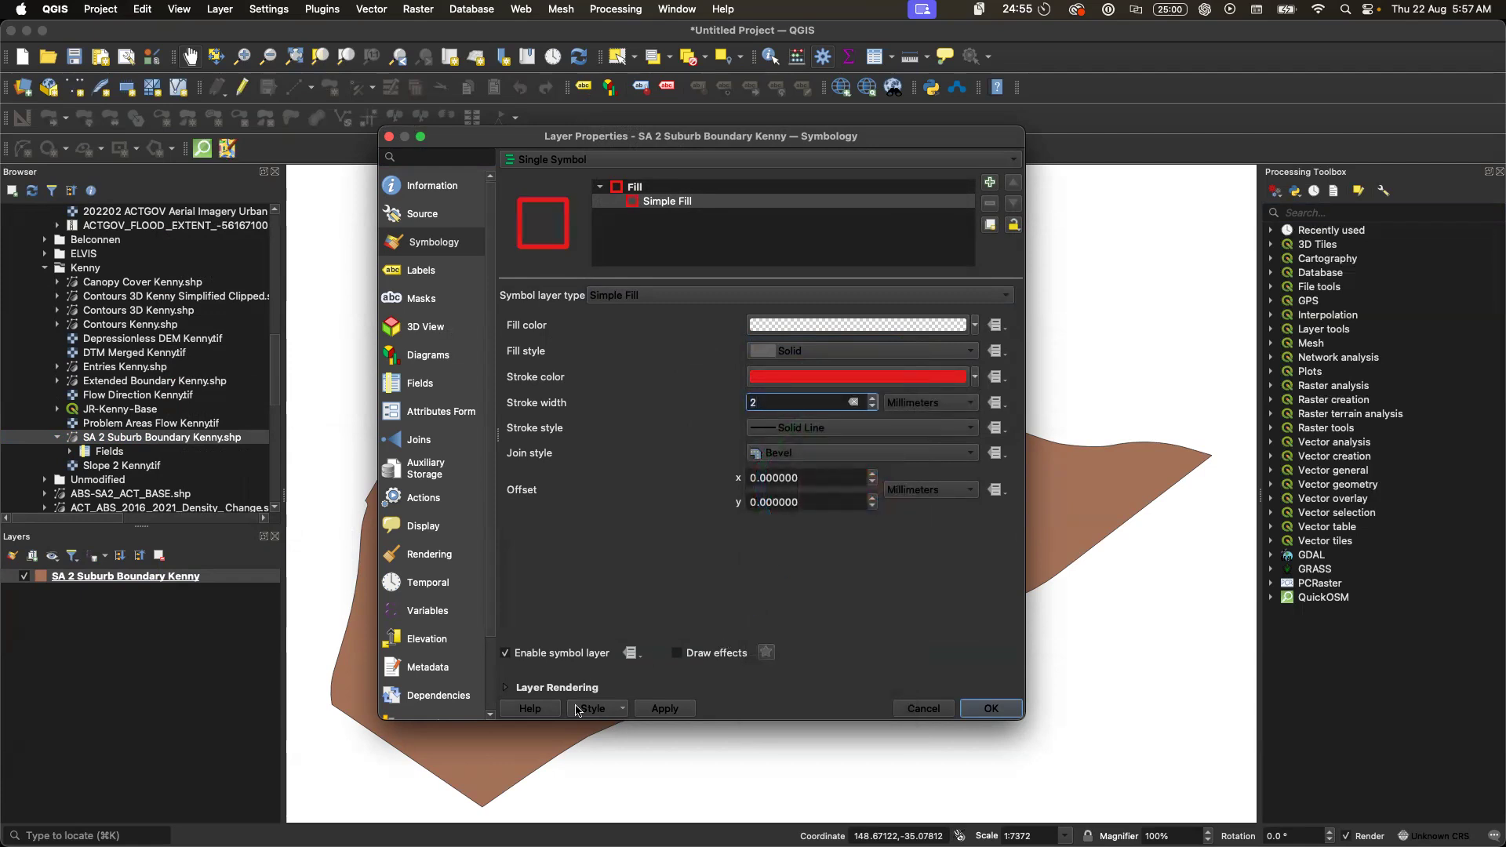
click(656, 710)
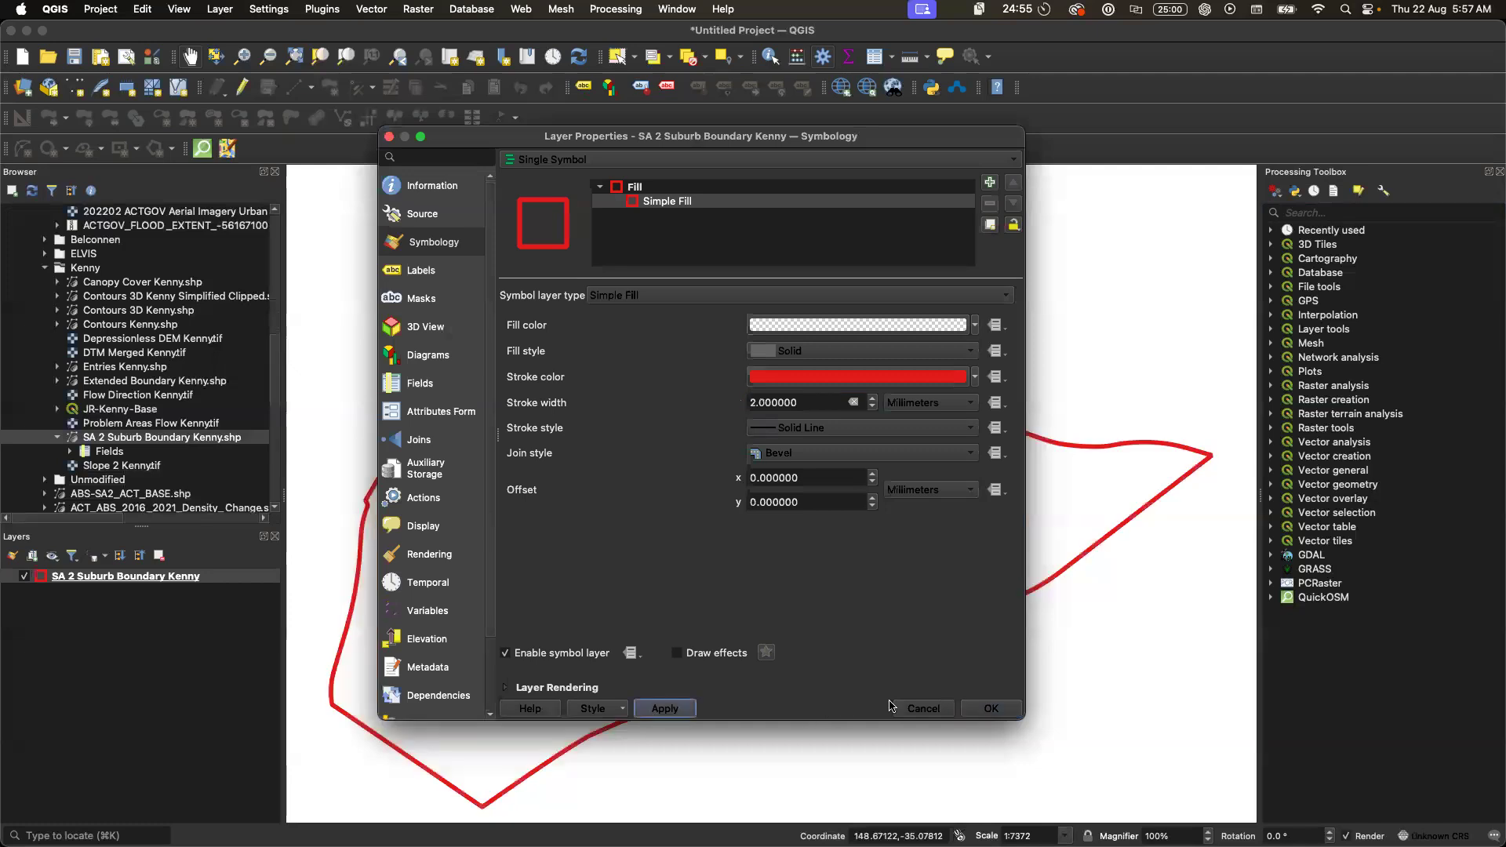
click(981, 706)
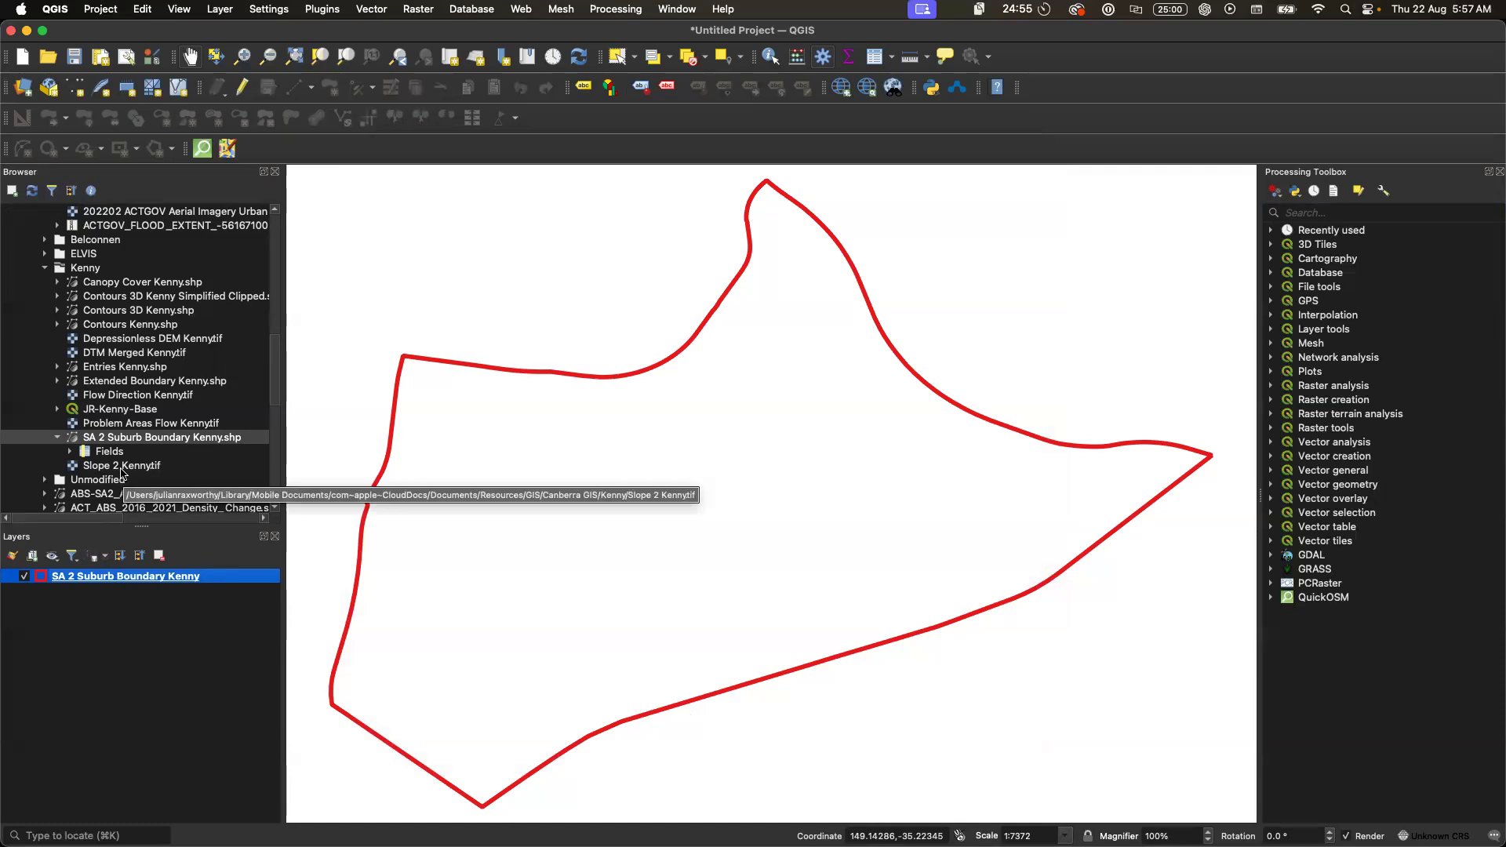
- Add DTM Merged Kenny.tif to the project and place the suburb boundary layer above it
scroll(145, 361, up, 3)
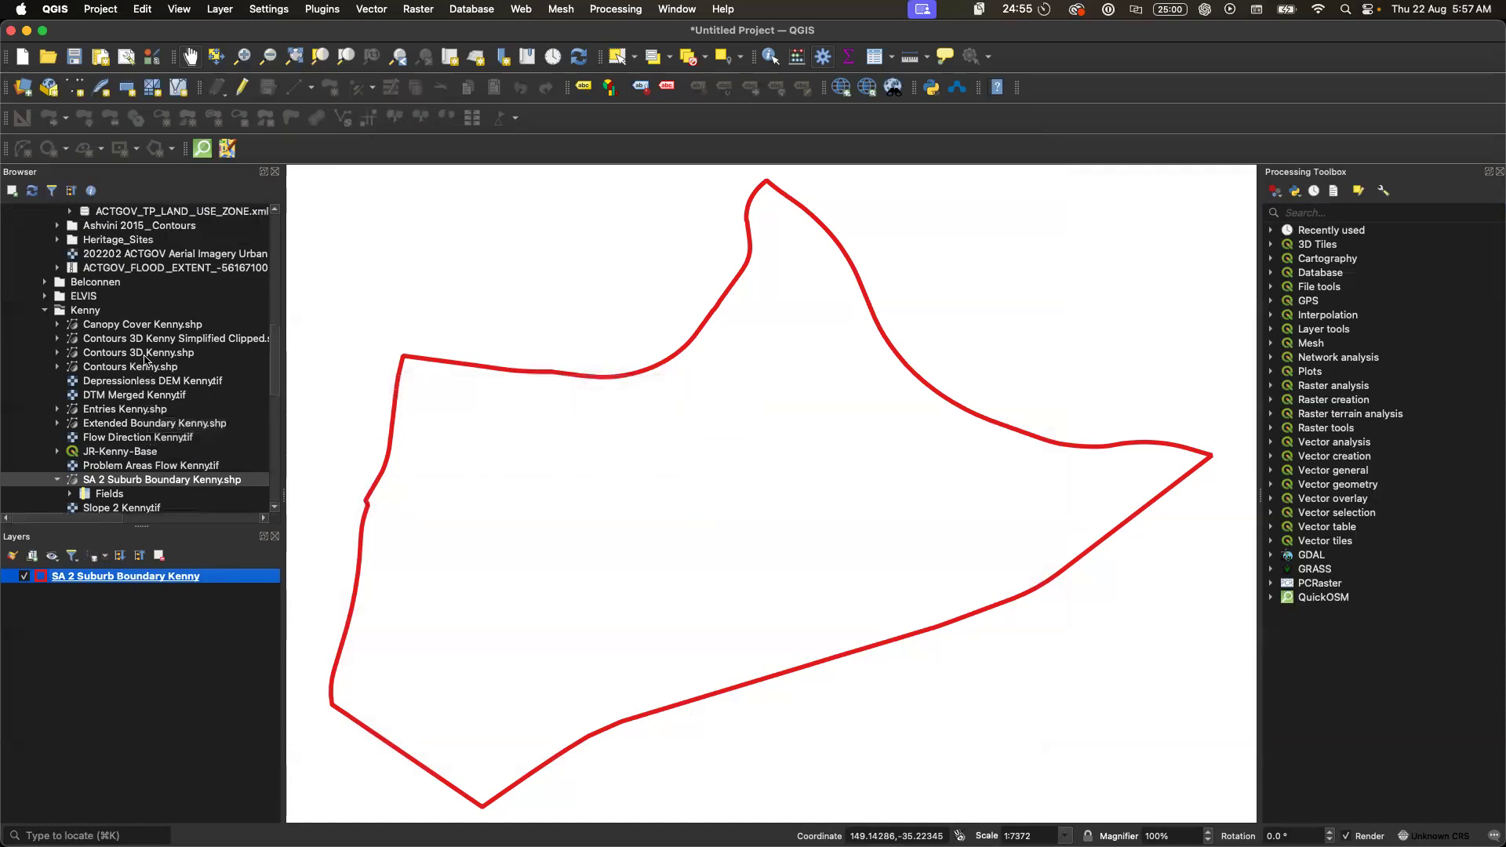
click(154, 402)
drag(154, 402, 153, 678)
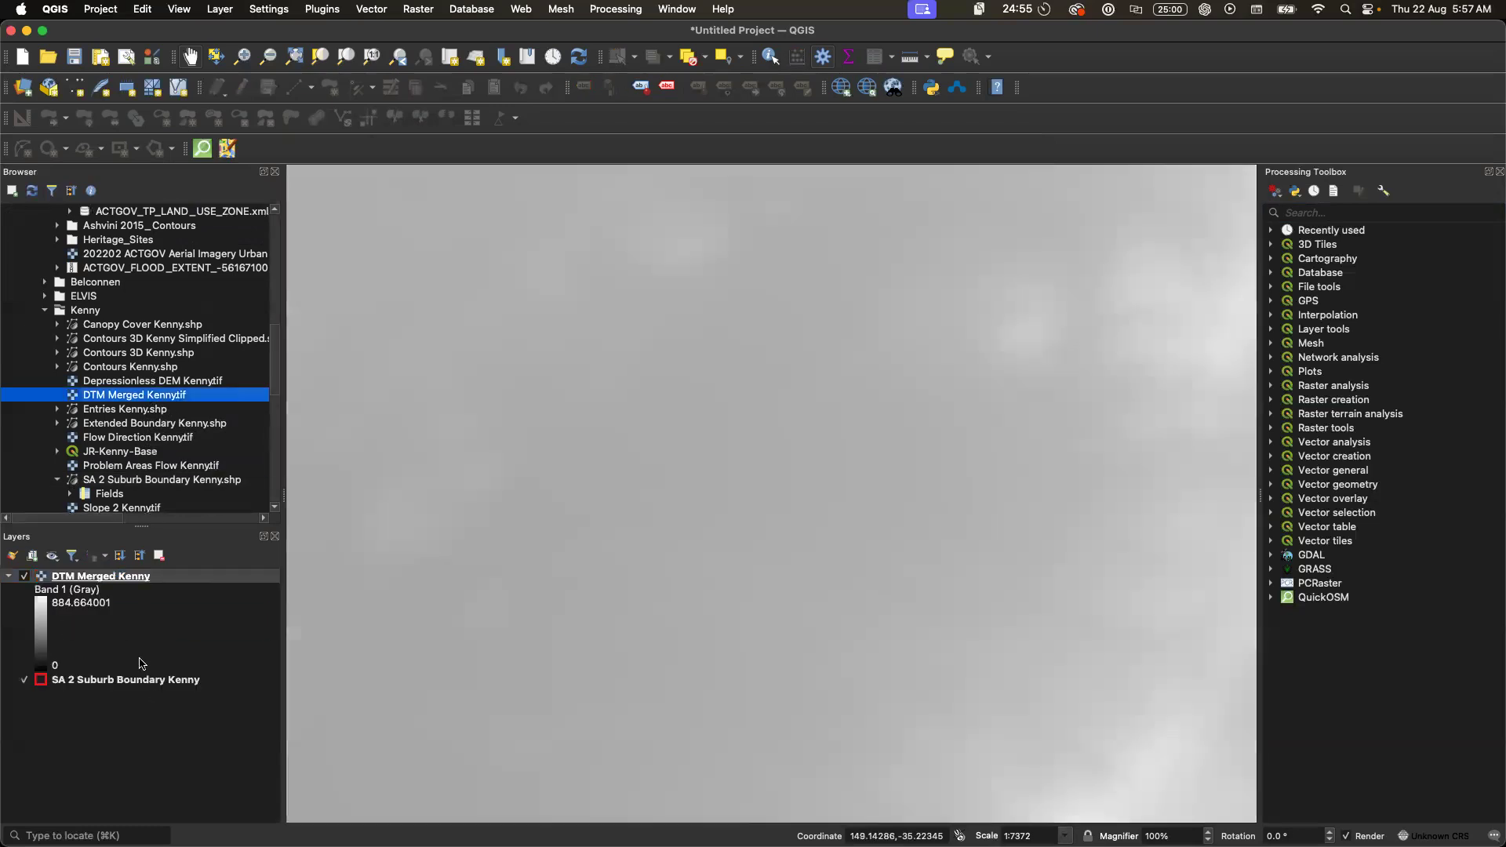
drag(104, 679, 129, 574)
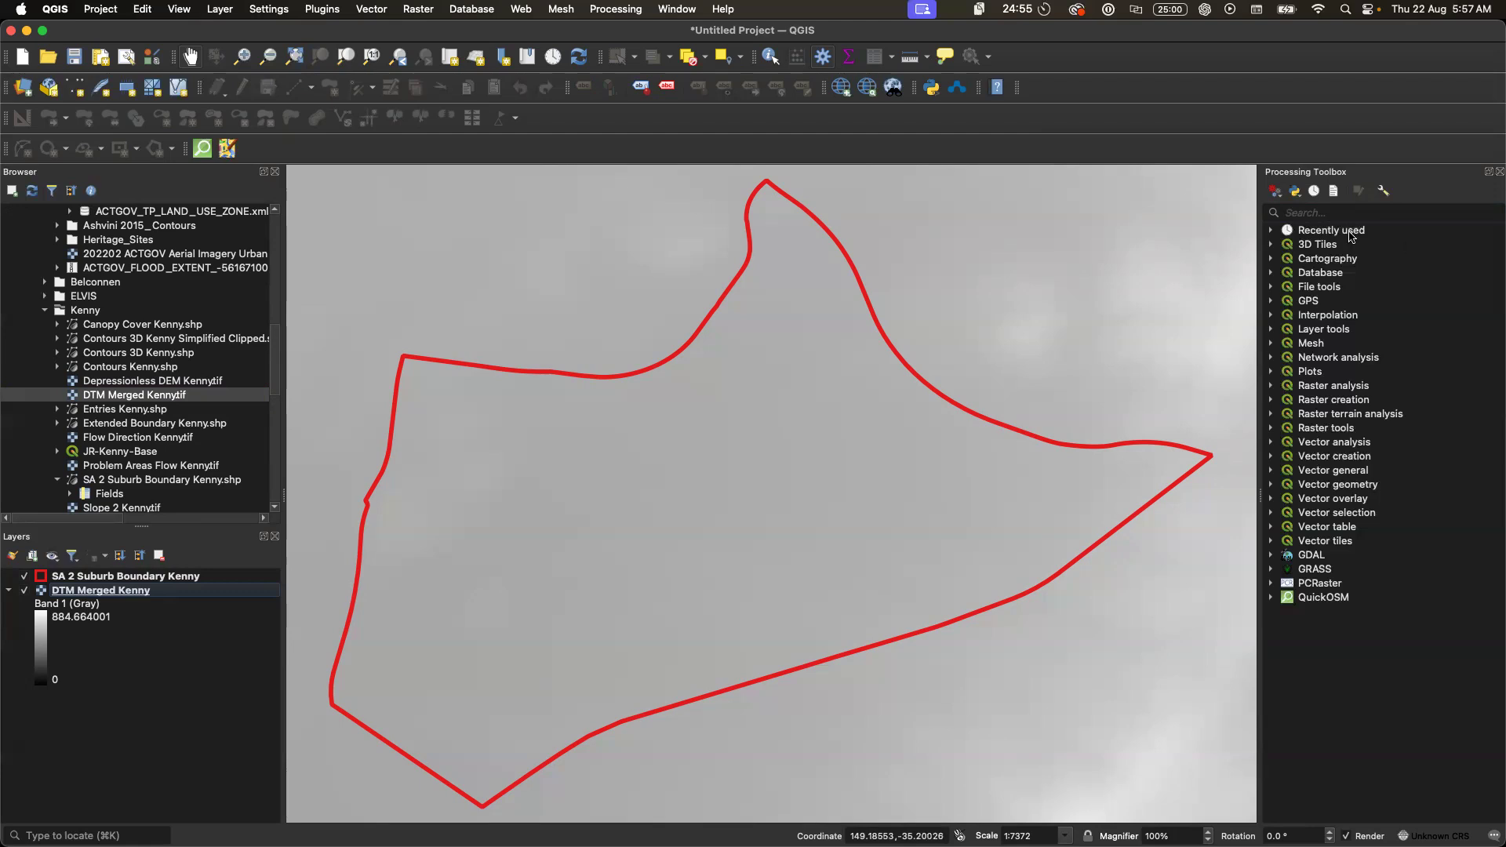
- Search the toolbox for the GDAL Contour tool and review its parameters for the DTM Merged Kenny raster, then close it without running
click(1319, 211)
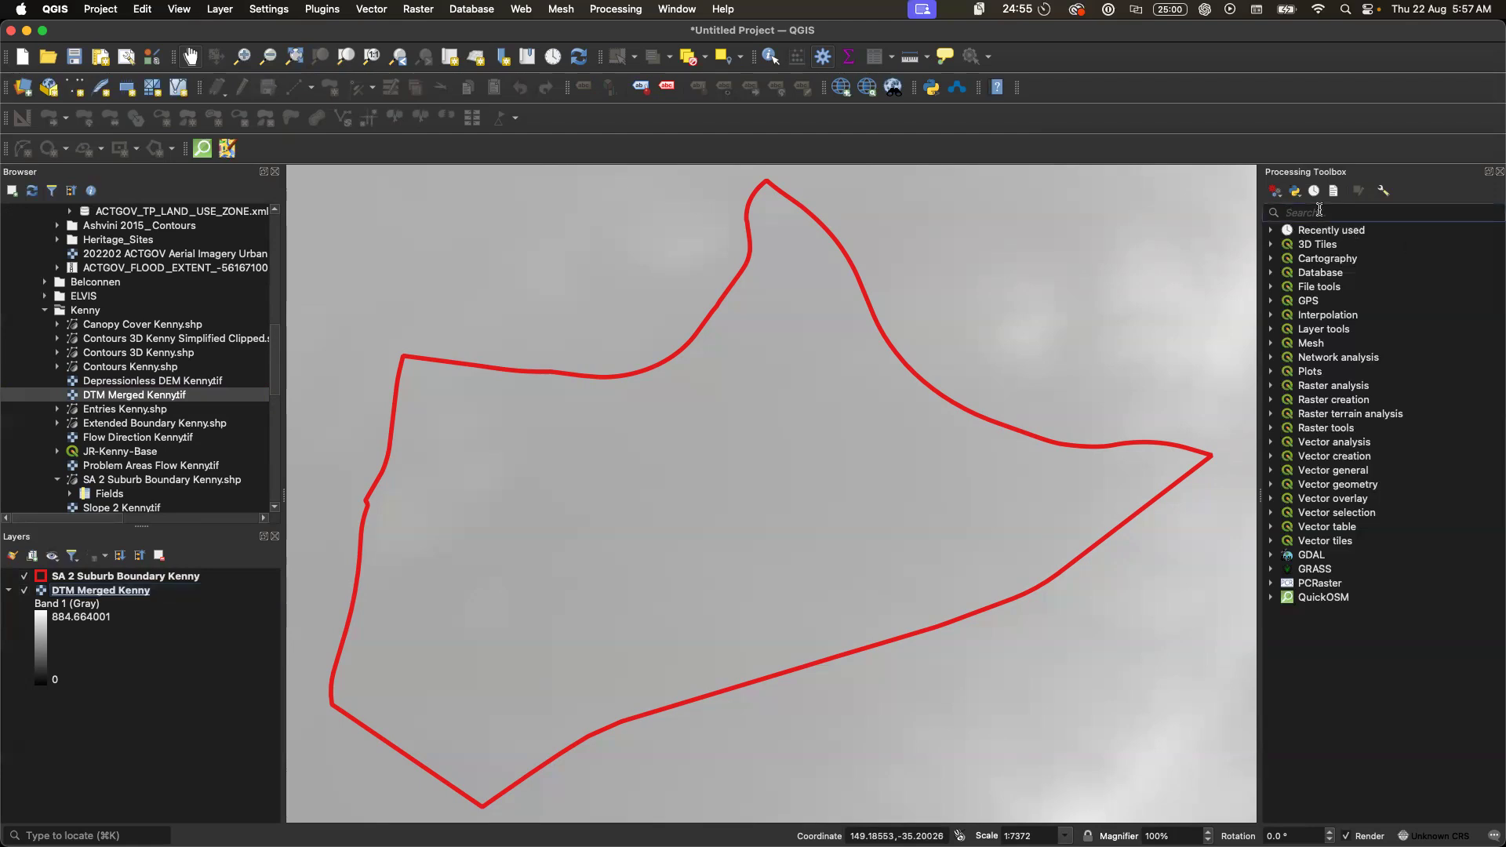
text(cont)
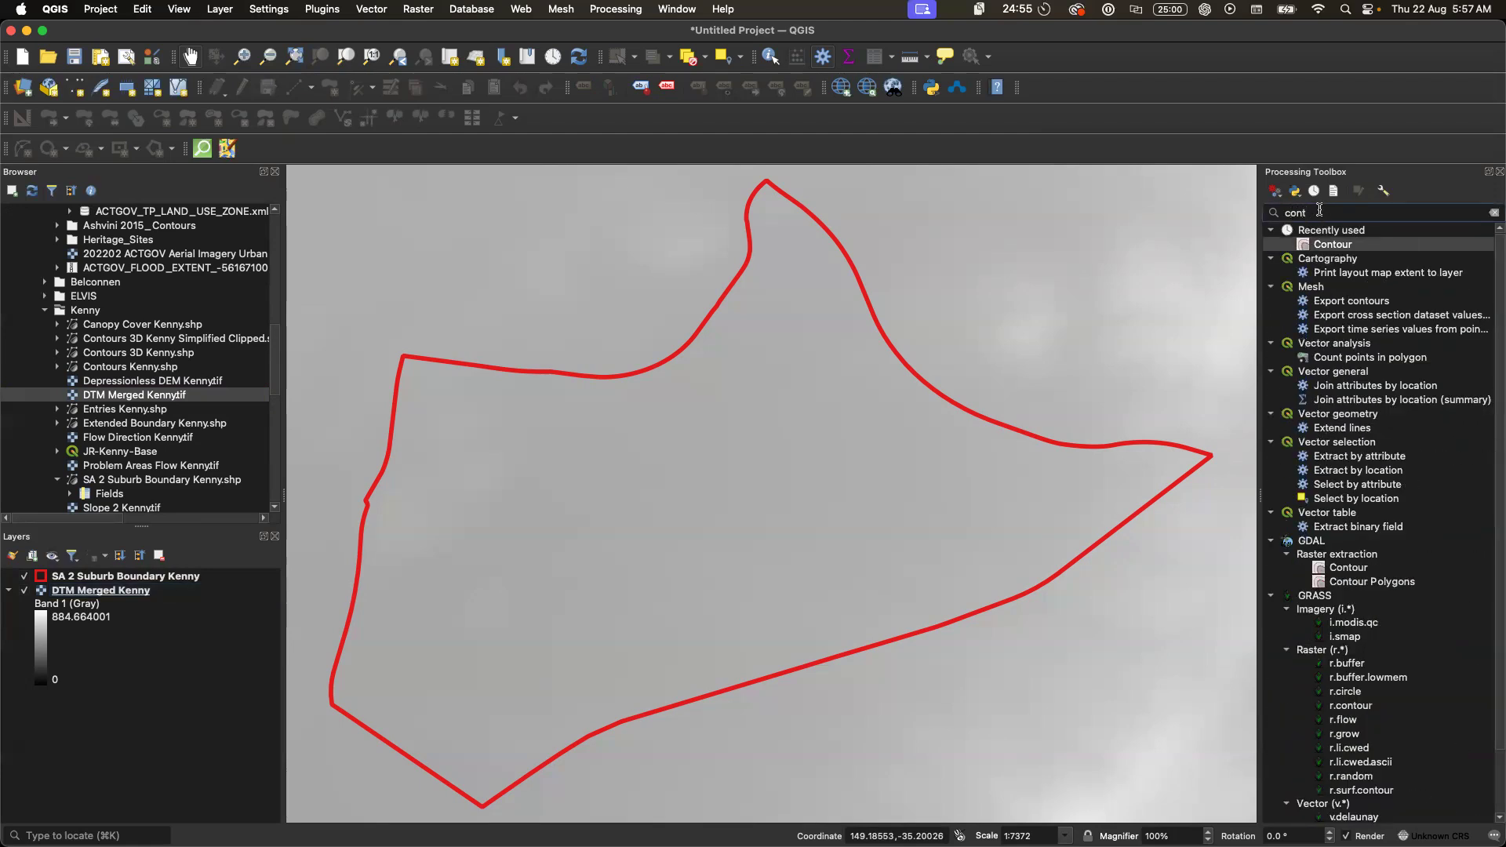
text(our)
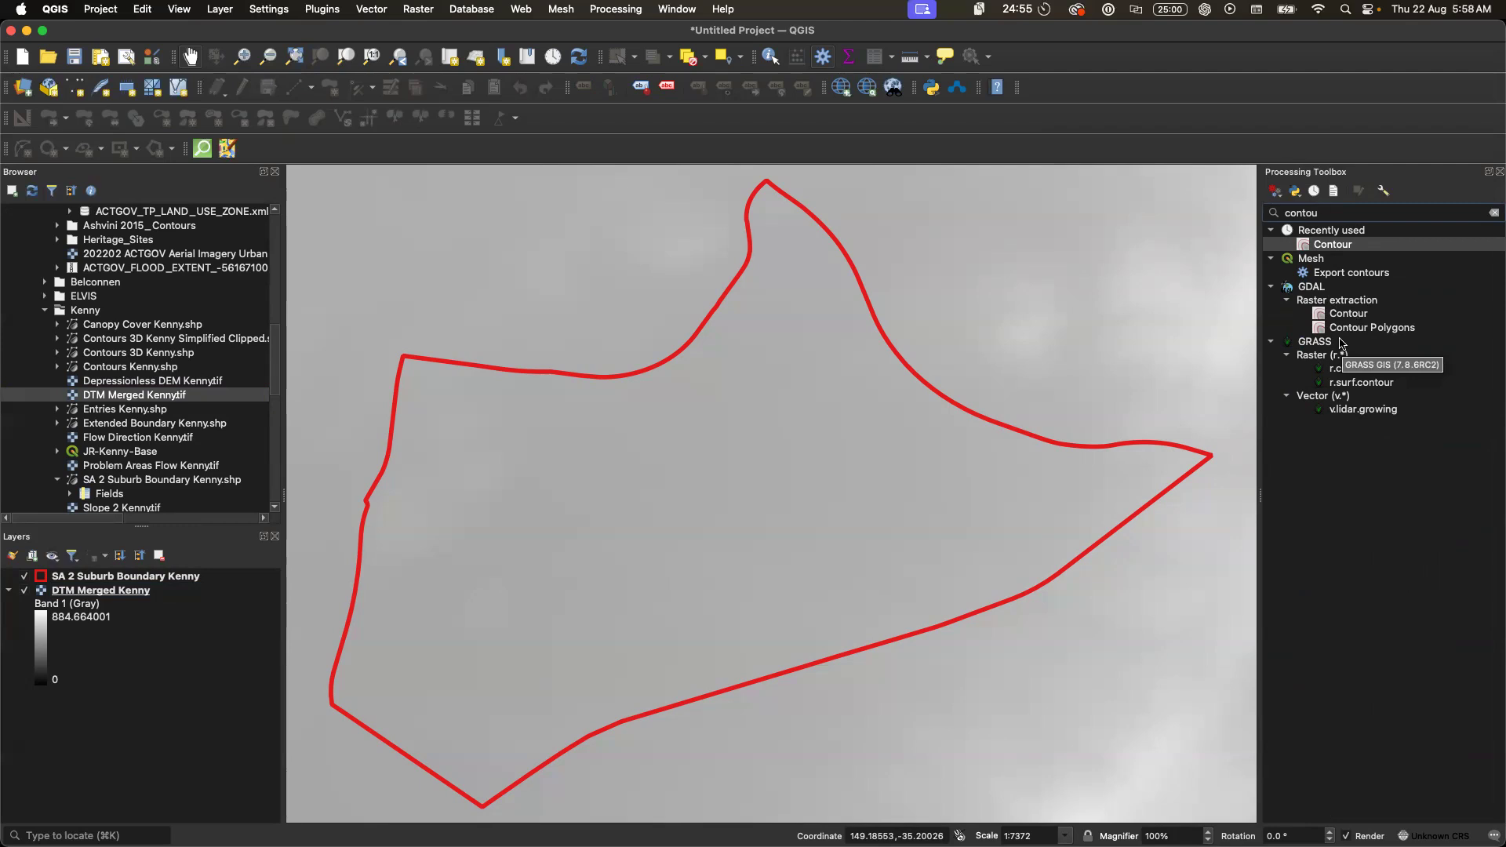
double_click(1343, 315)
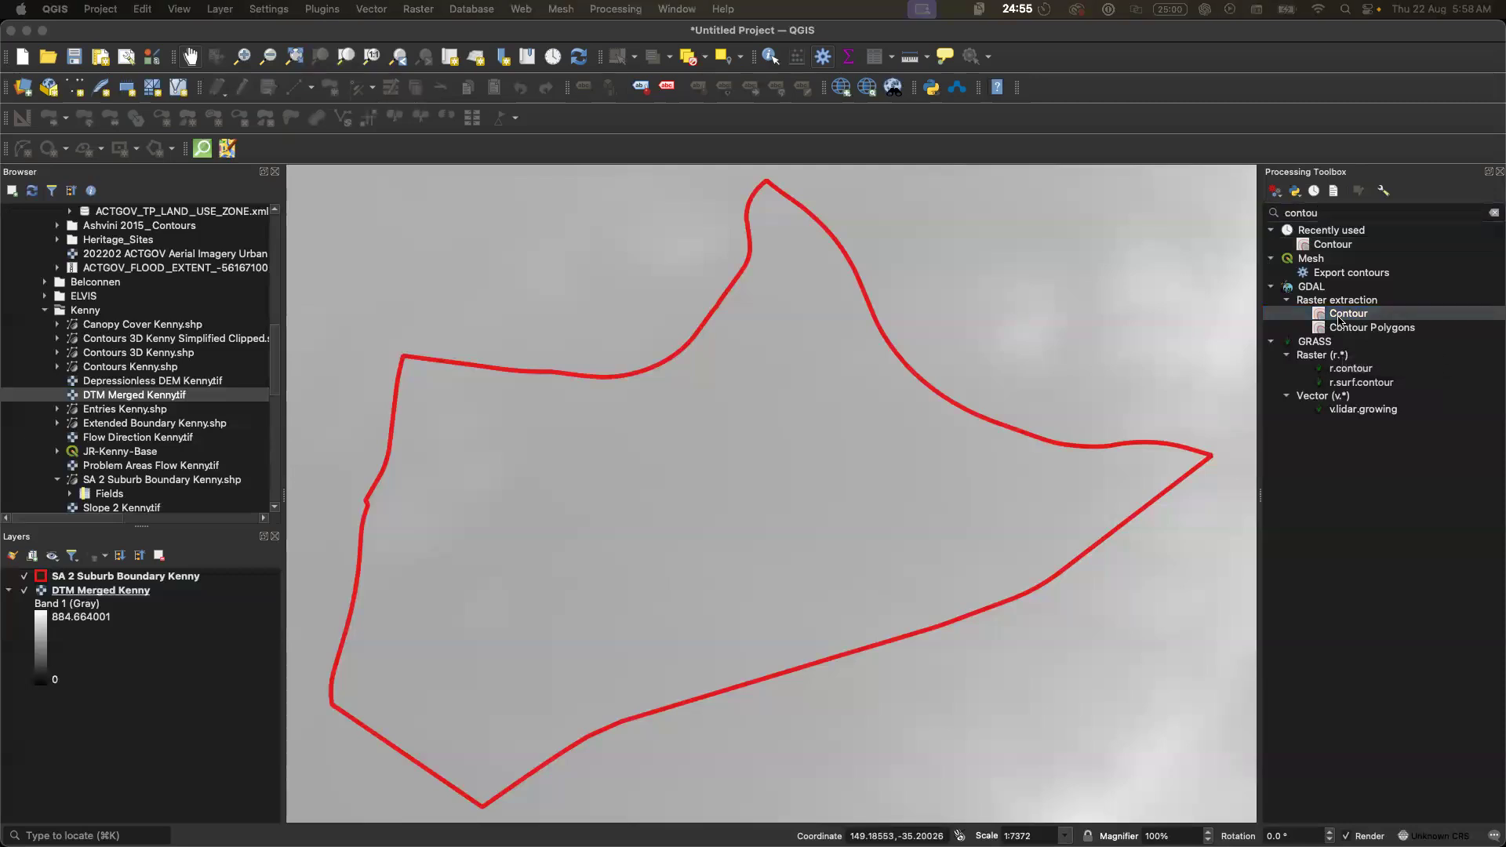
drag(540, 119, 601, 141)
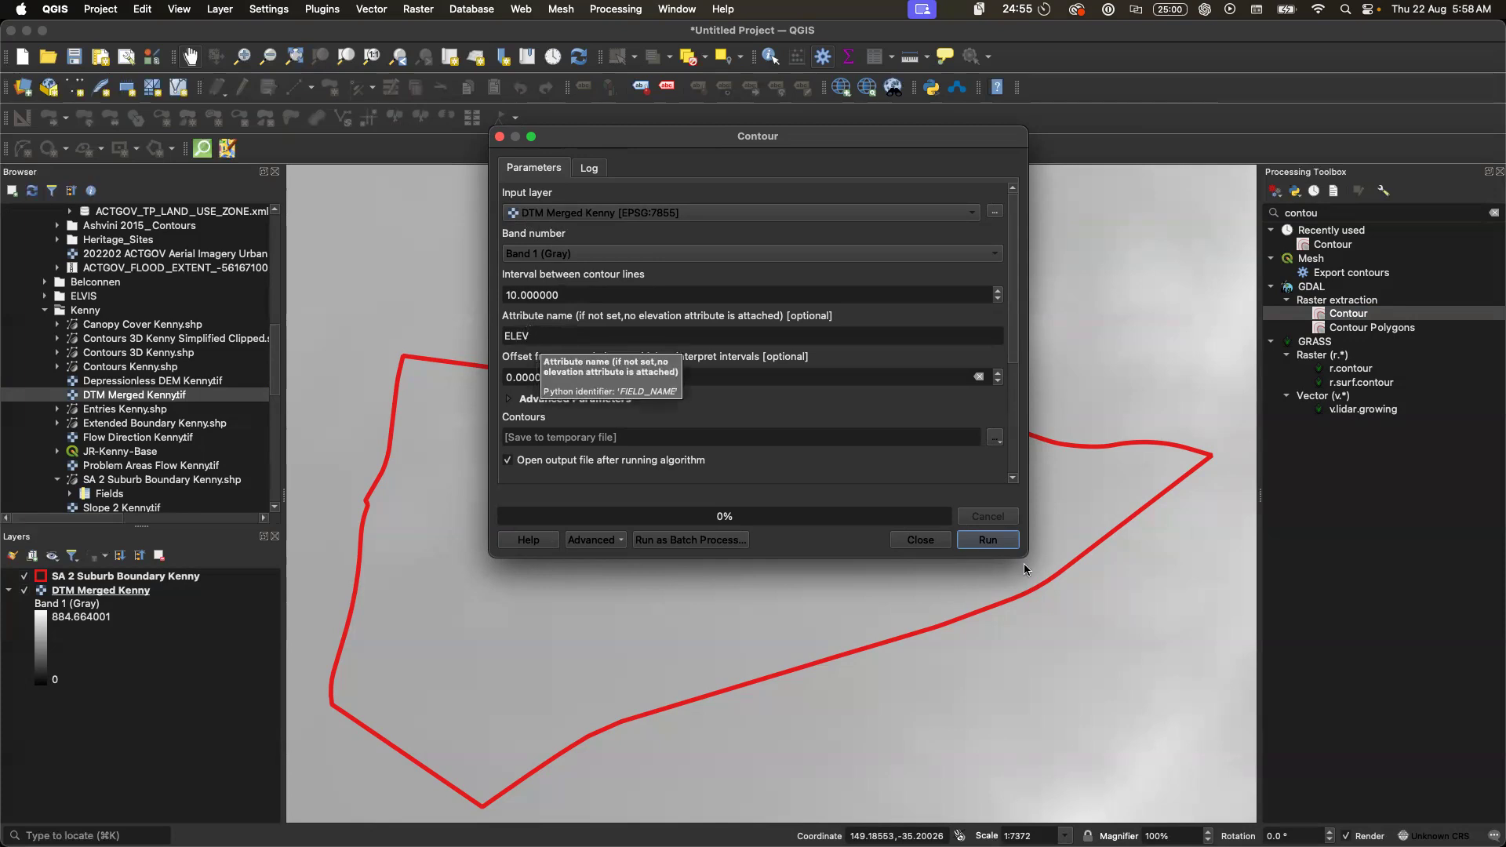
click(923, 540)
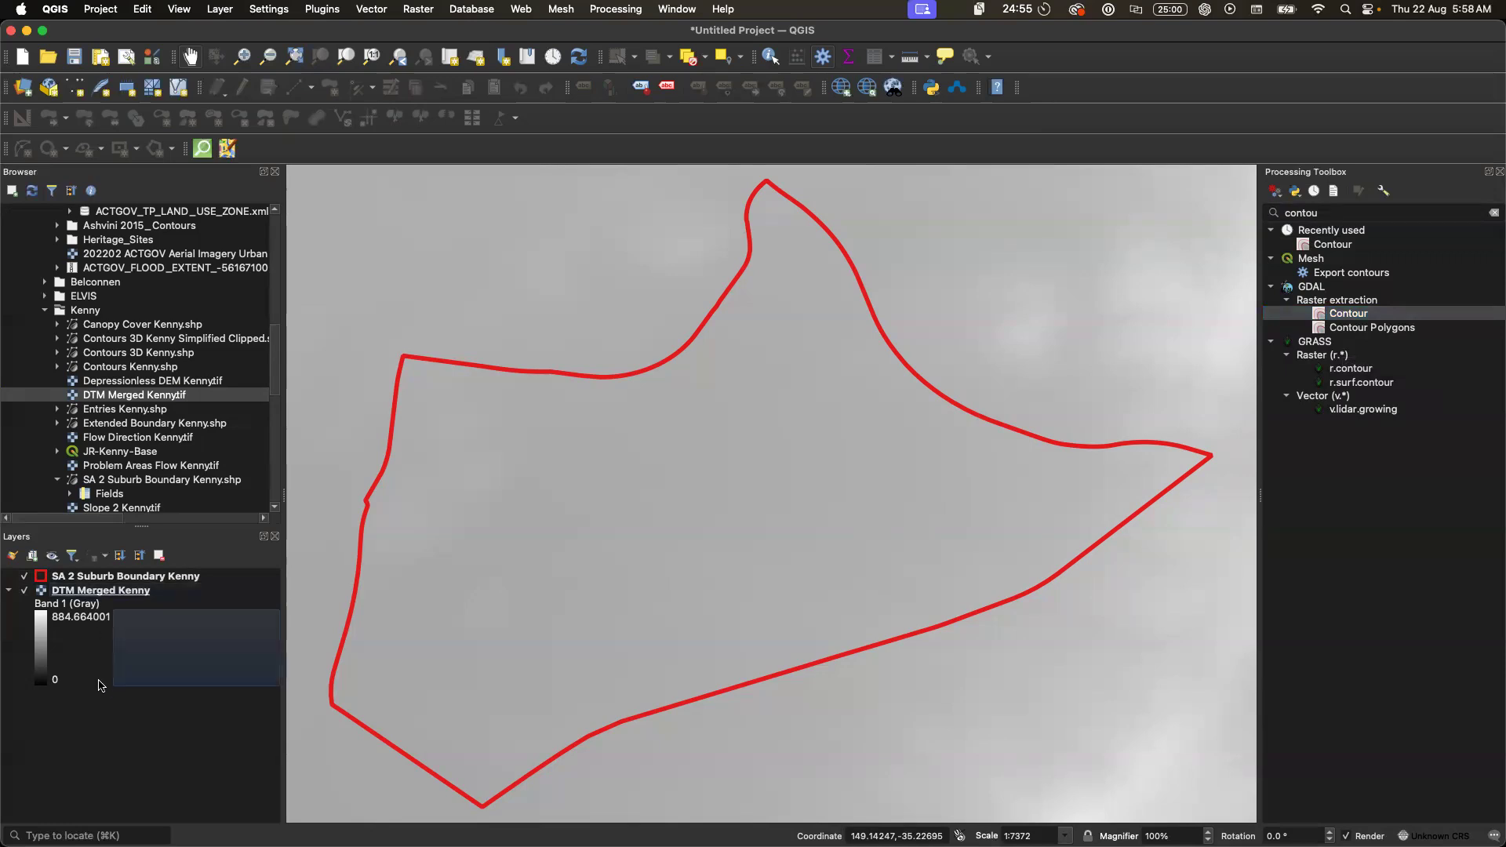
click(99, 595)
right_click(99, 595)
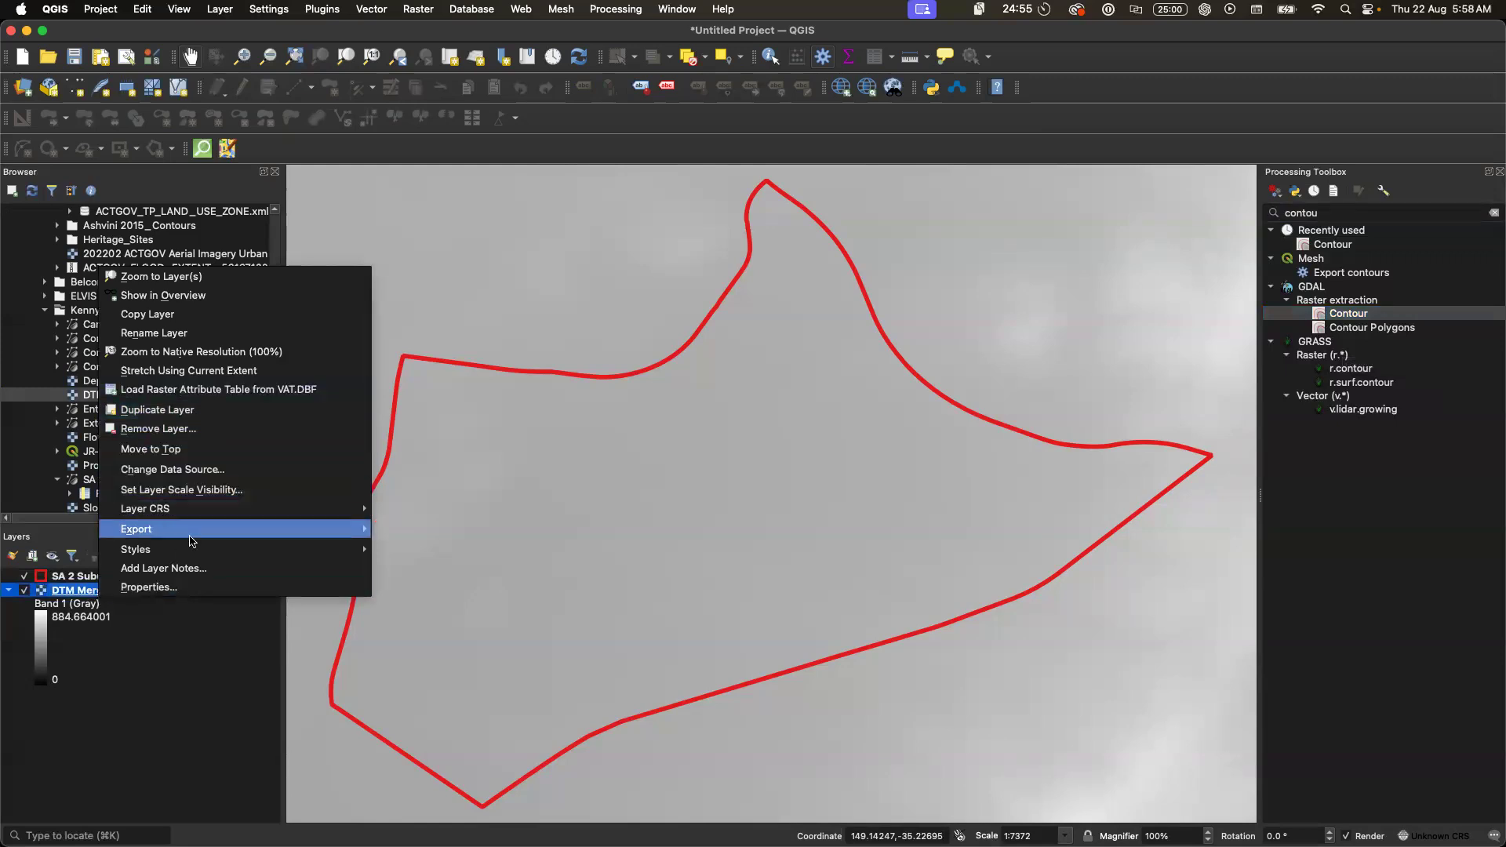
click(208, 392)
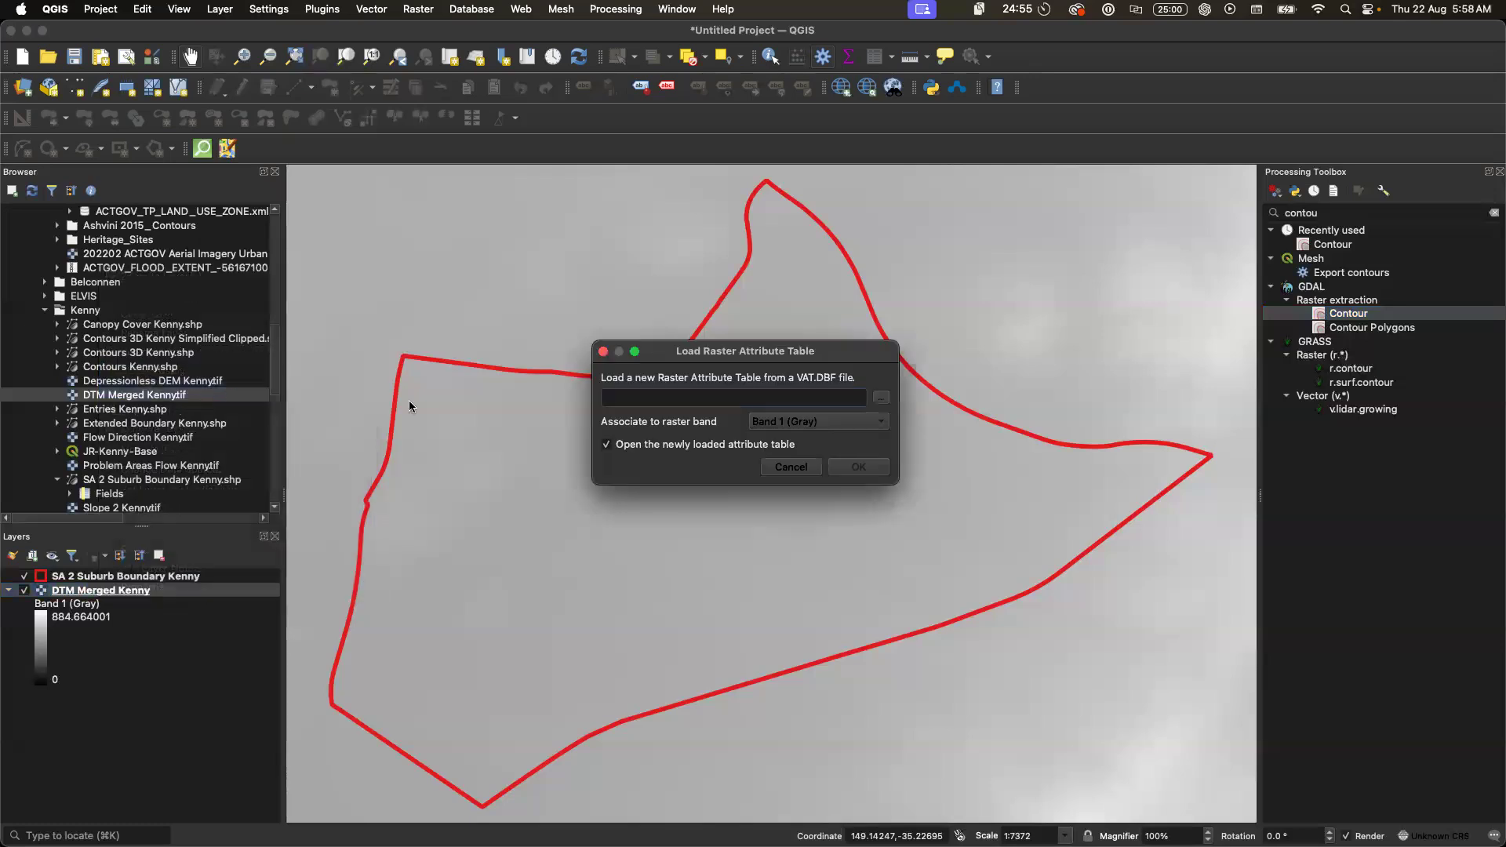
click(792, 467)
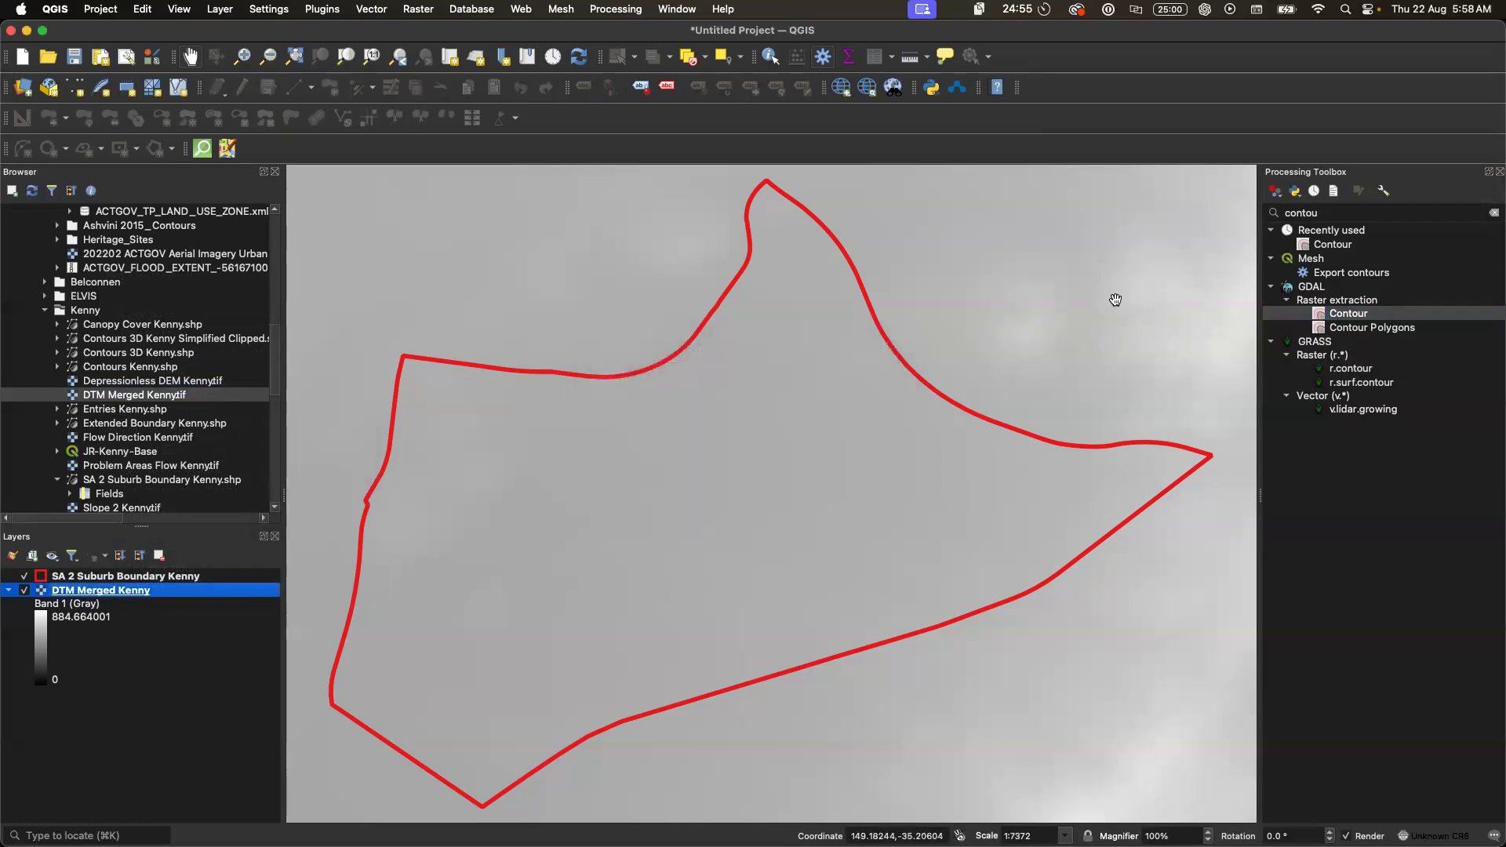
- Generate contours from the DTM Merged Kenny raster with the GDAL Contour tool at an interval of 1, then close the tool
double_click(1379, 316)
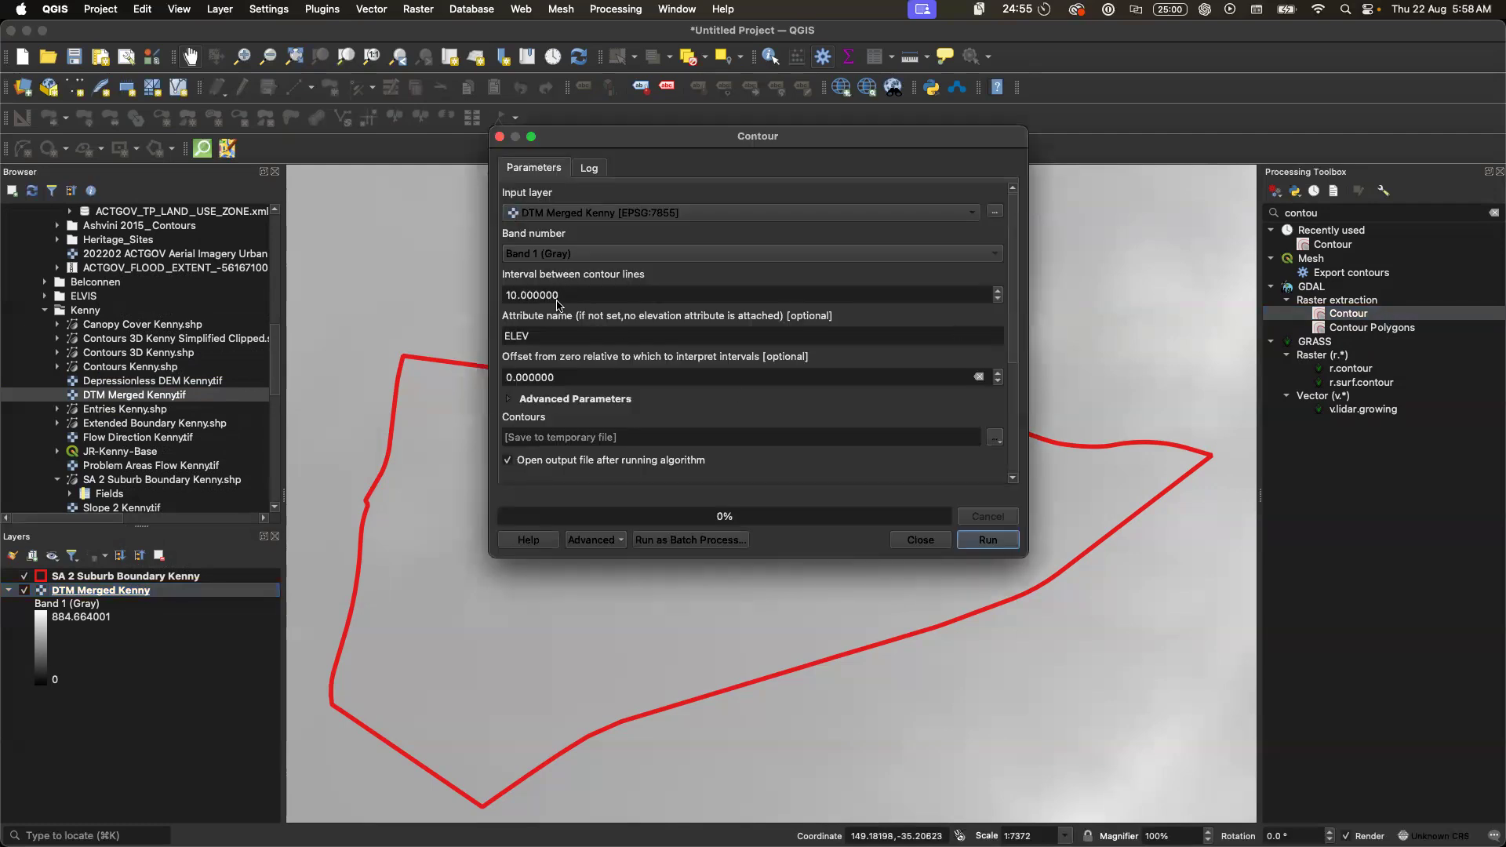
click(510, 294)
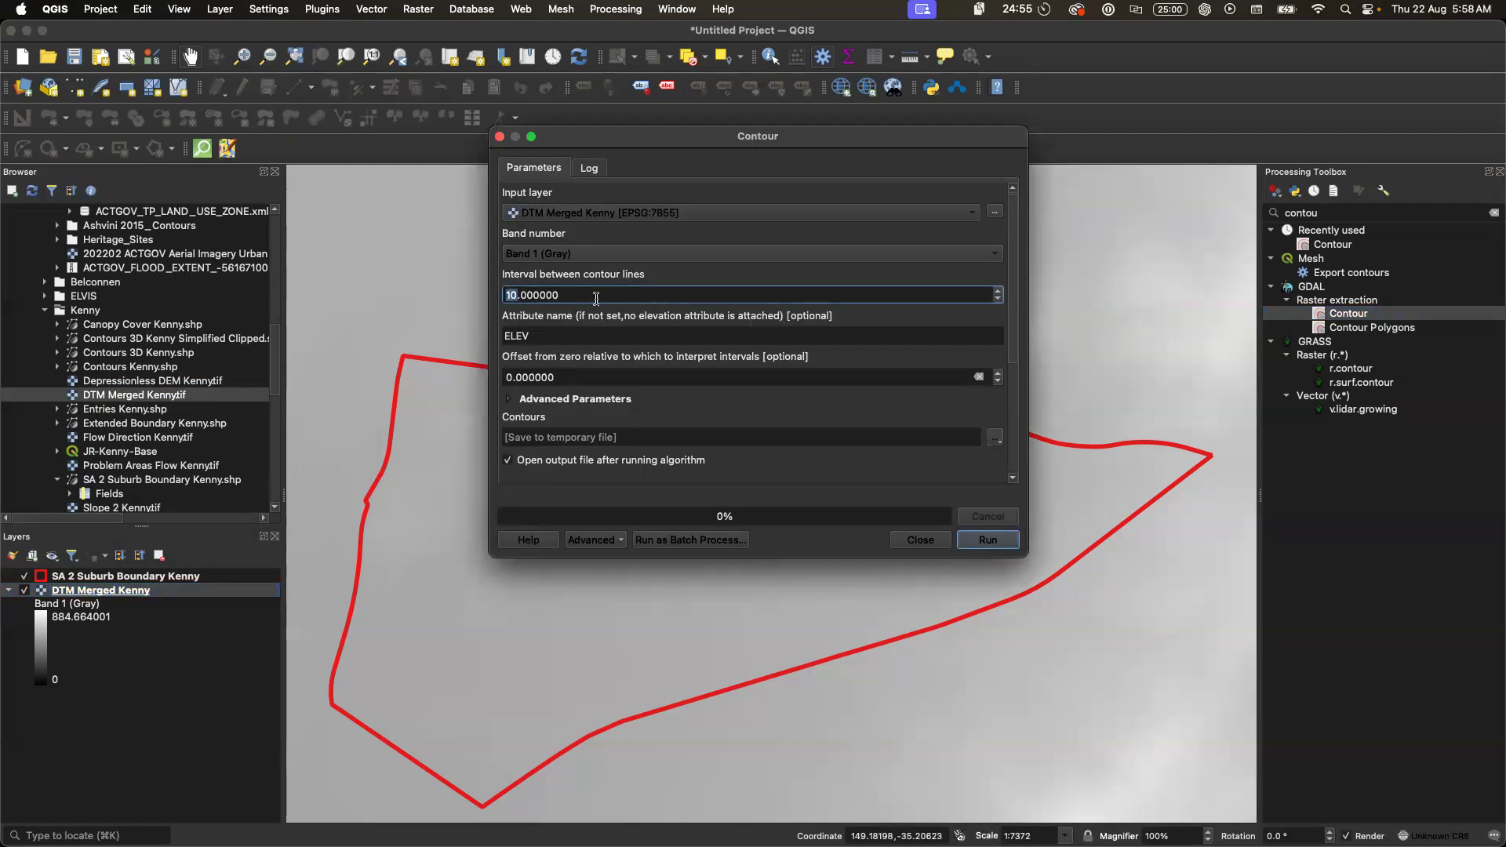
text(1)
click(988, 541)
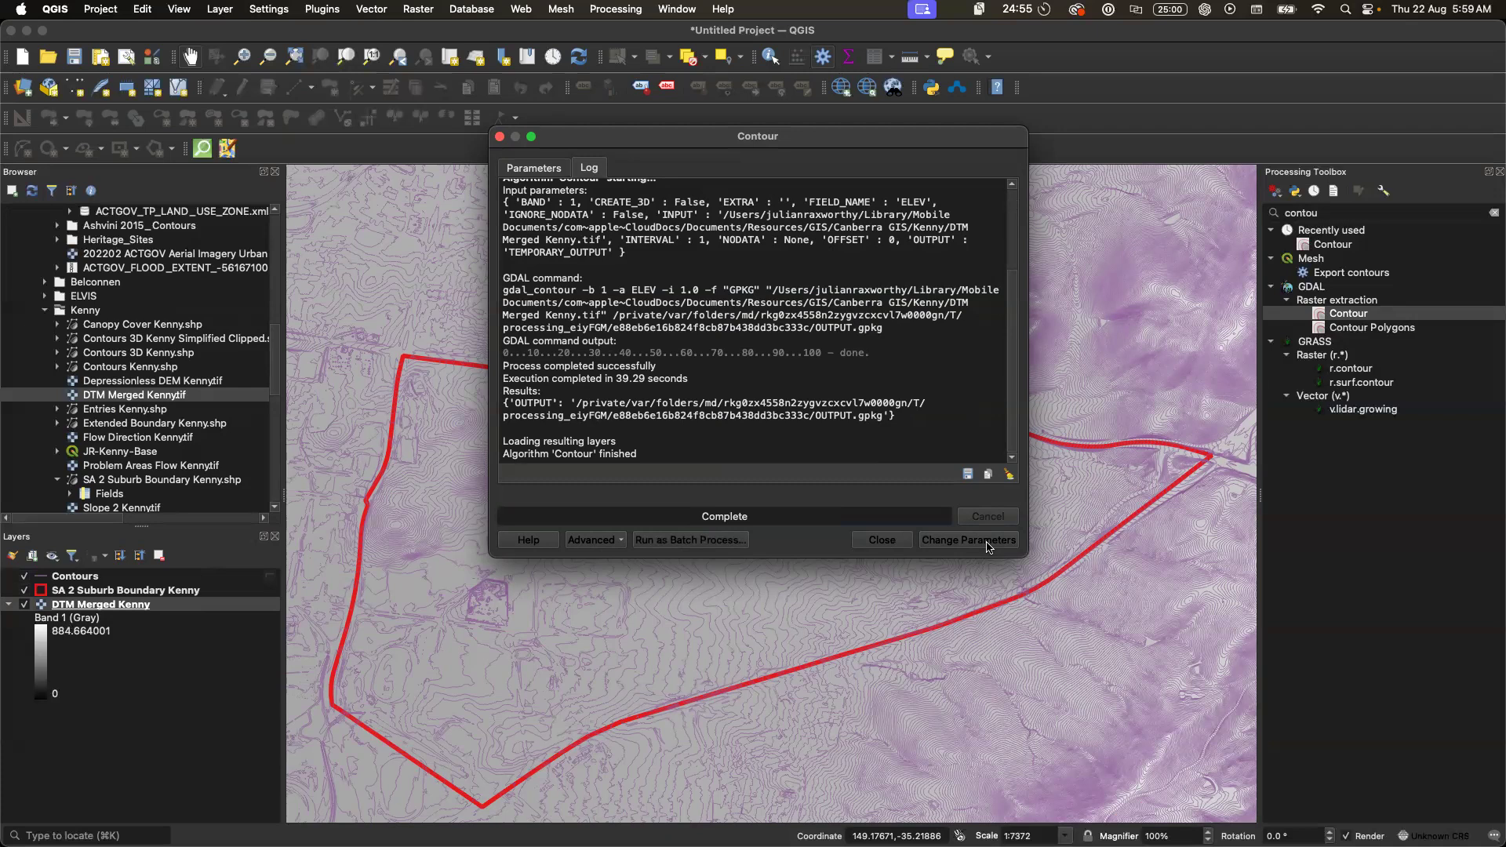
click(898, 543)
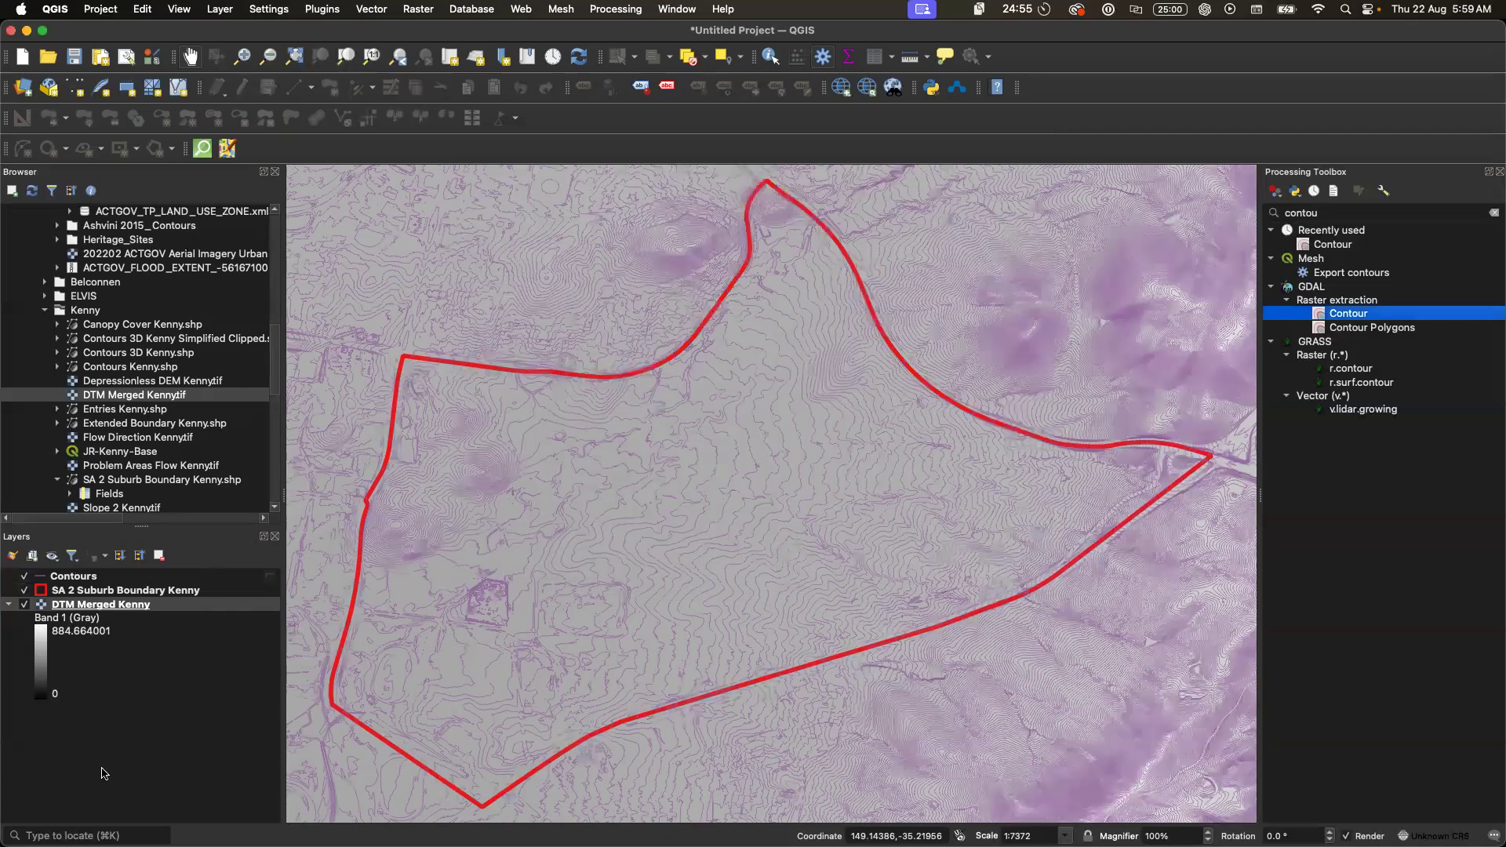
- Start exporting the Contours layer as an ESRI Shapefile and create a Demonstration folder inside Canberra GIS/Kenny as its save location
click(78, 578)
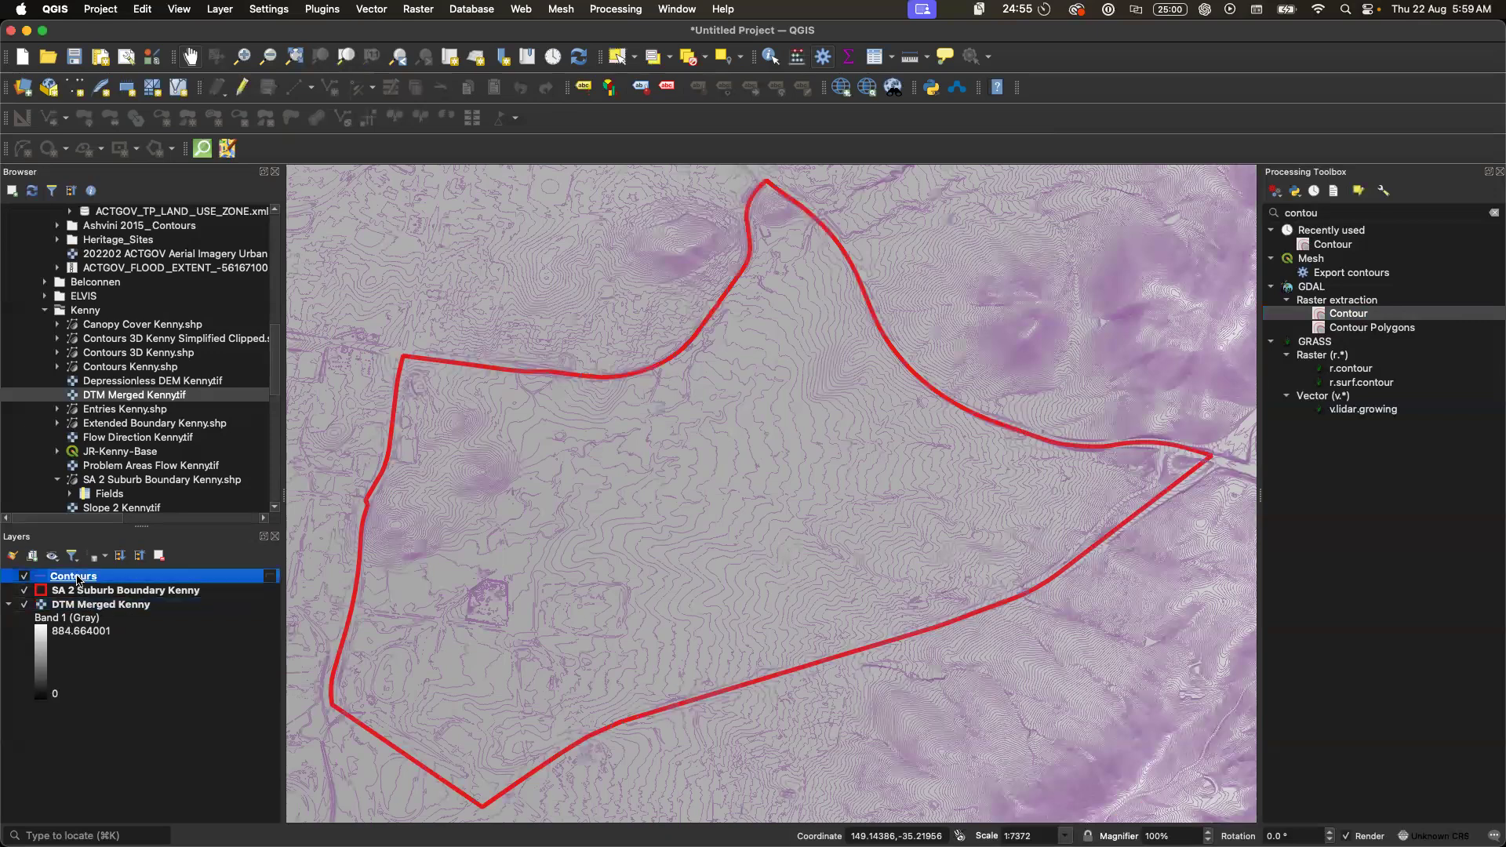
right_click(79, 581)
mouse_move(252, 514)
click(330, 513)
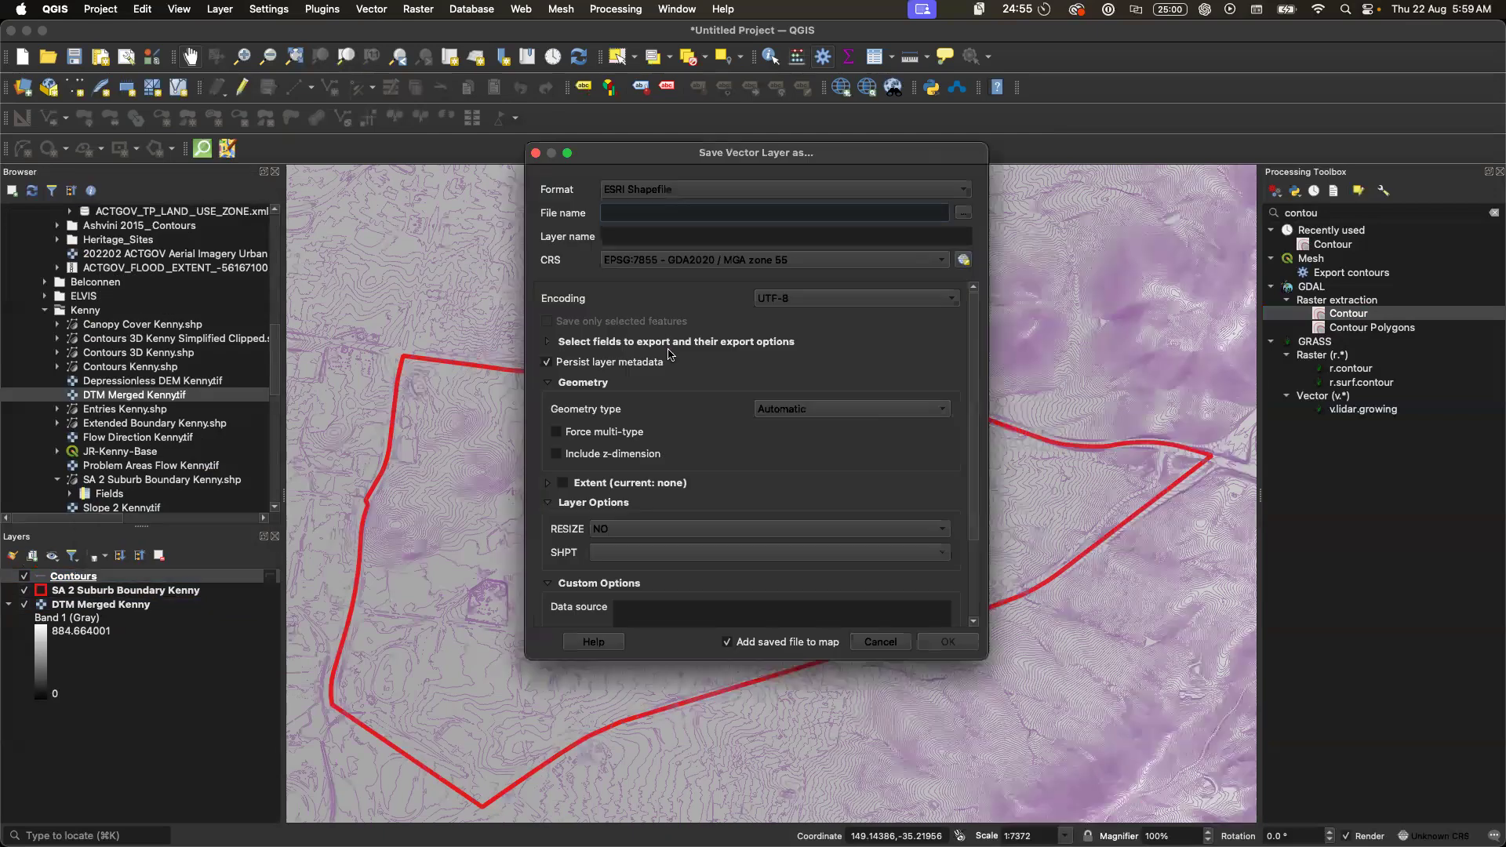
click(962, 220)
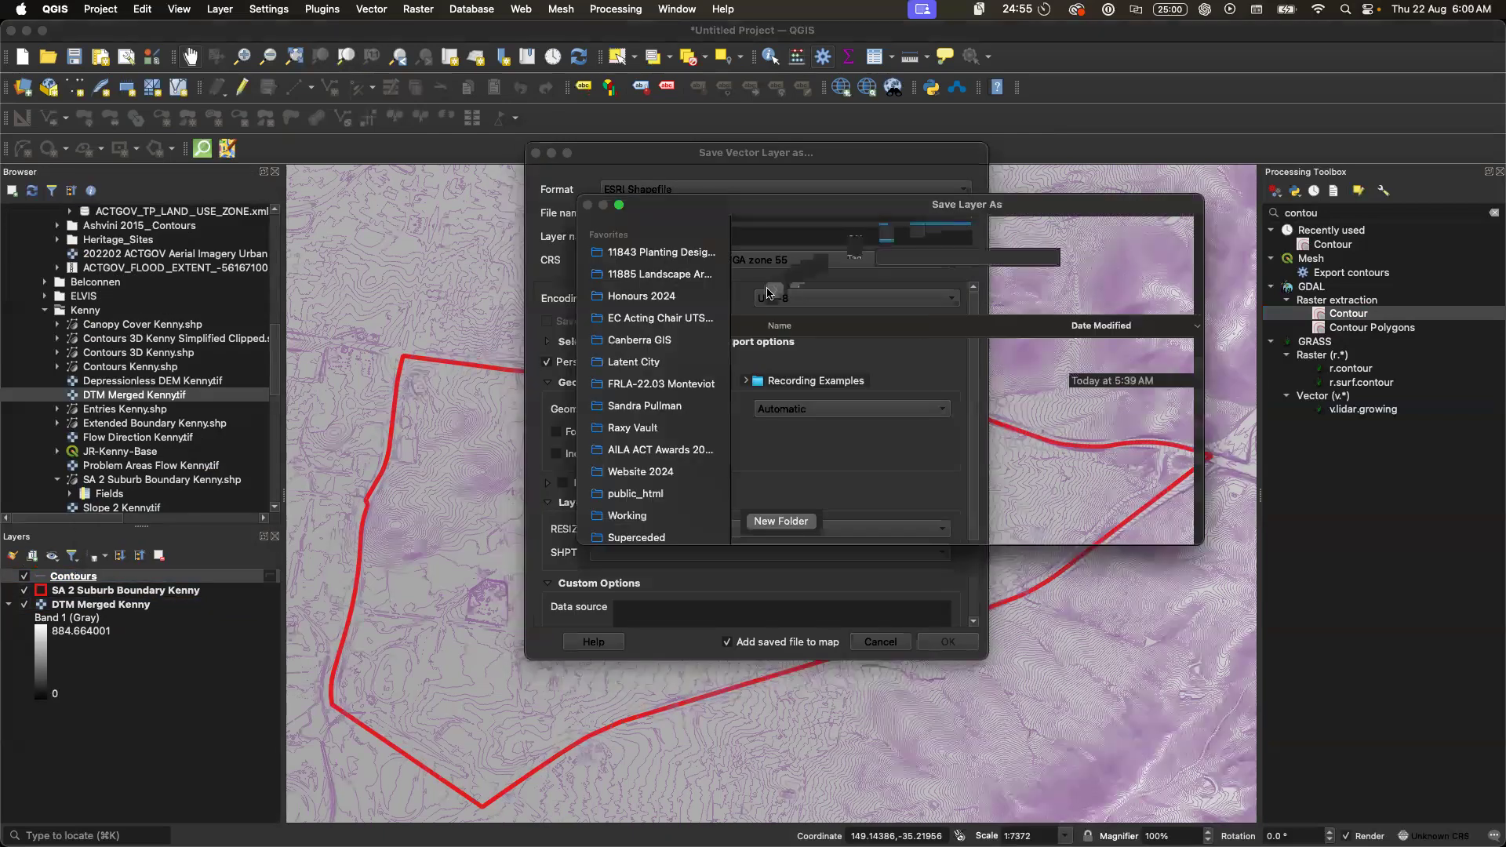
click(659, 341)
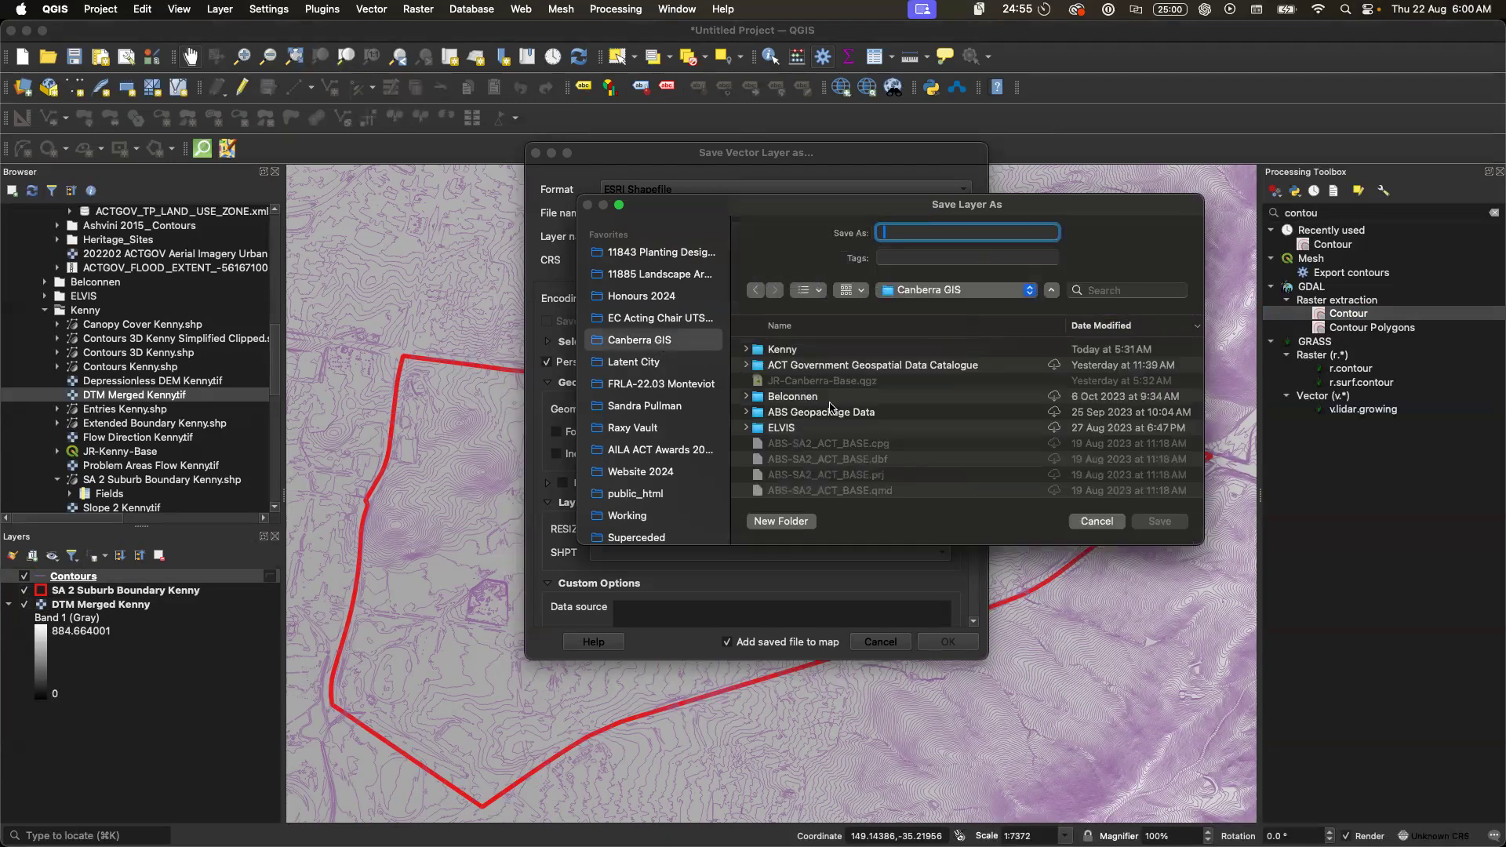
scroll(802, 418, down, 1)
scroll(802, 416, down, 3)
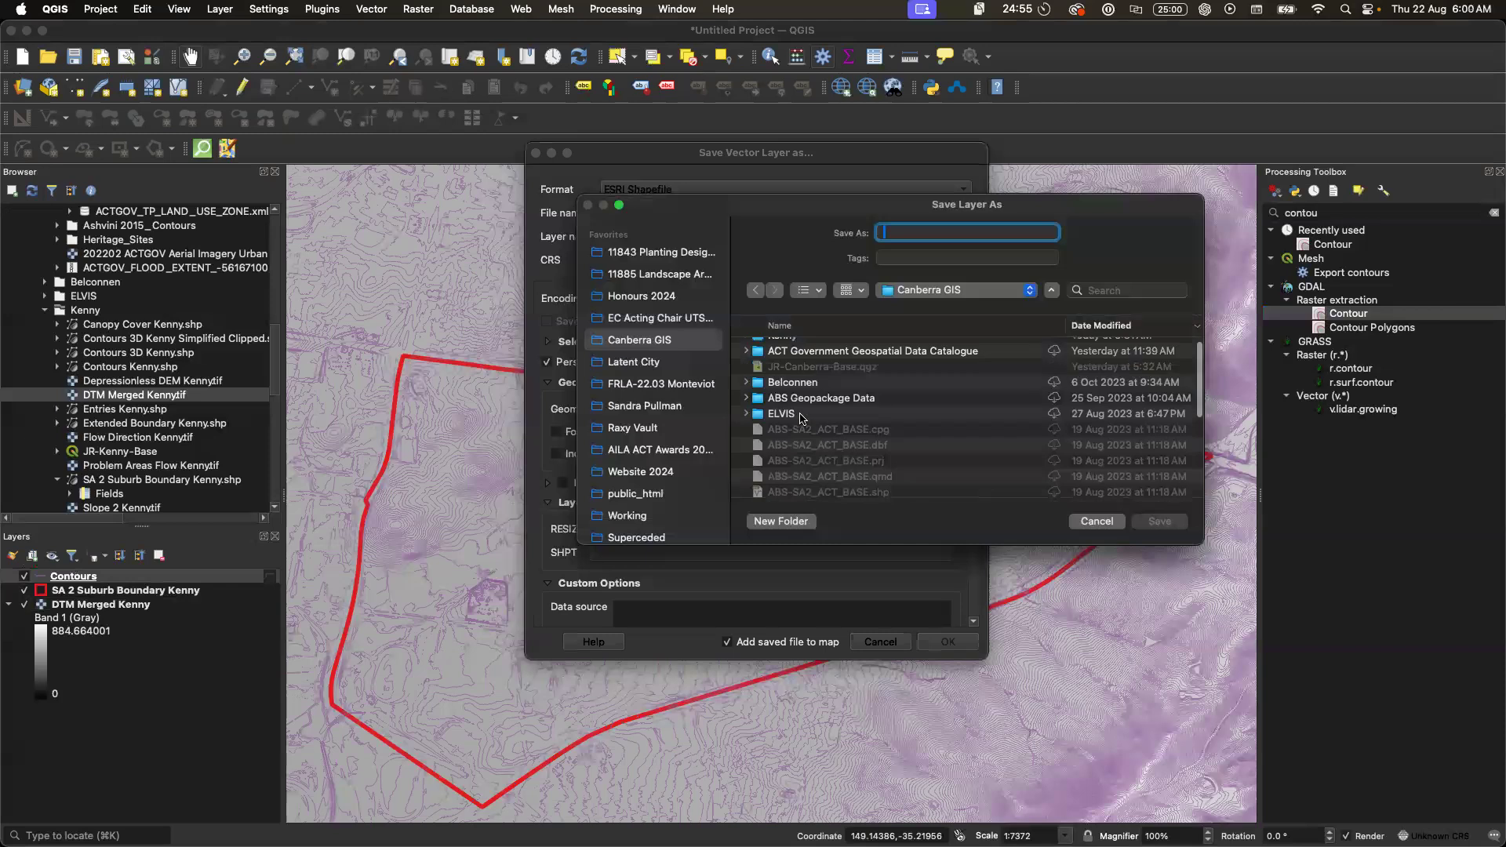
scroll(785, 375, up, 5)
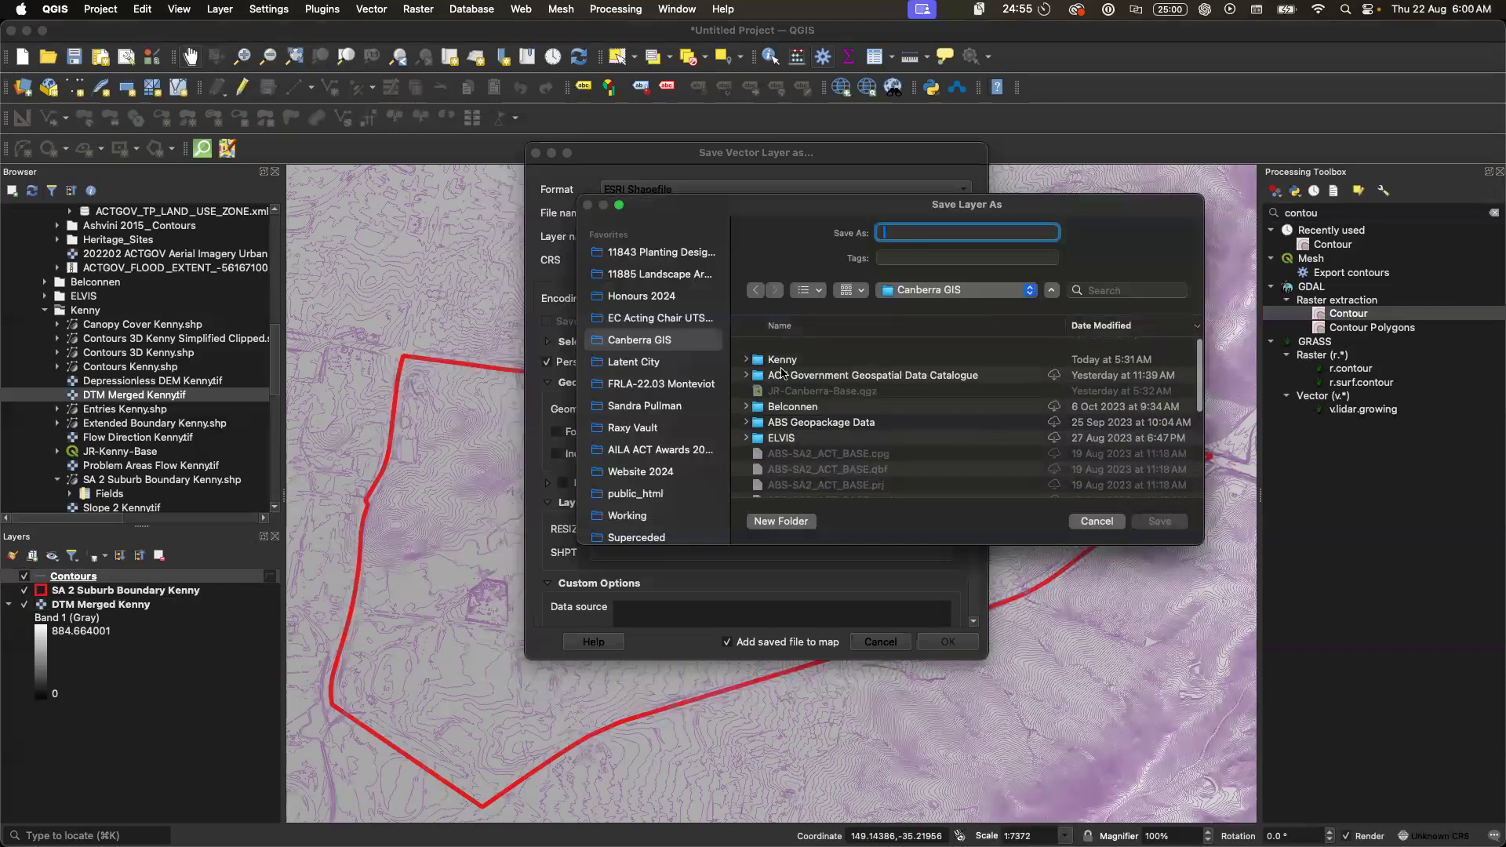
click(775, 351)
double_click(774, 351)
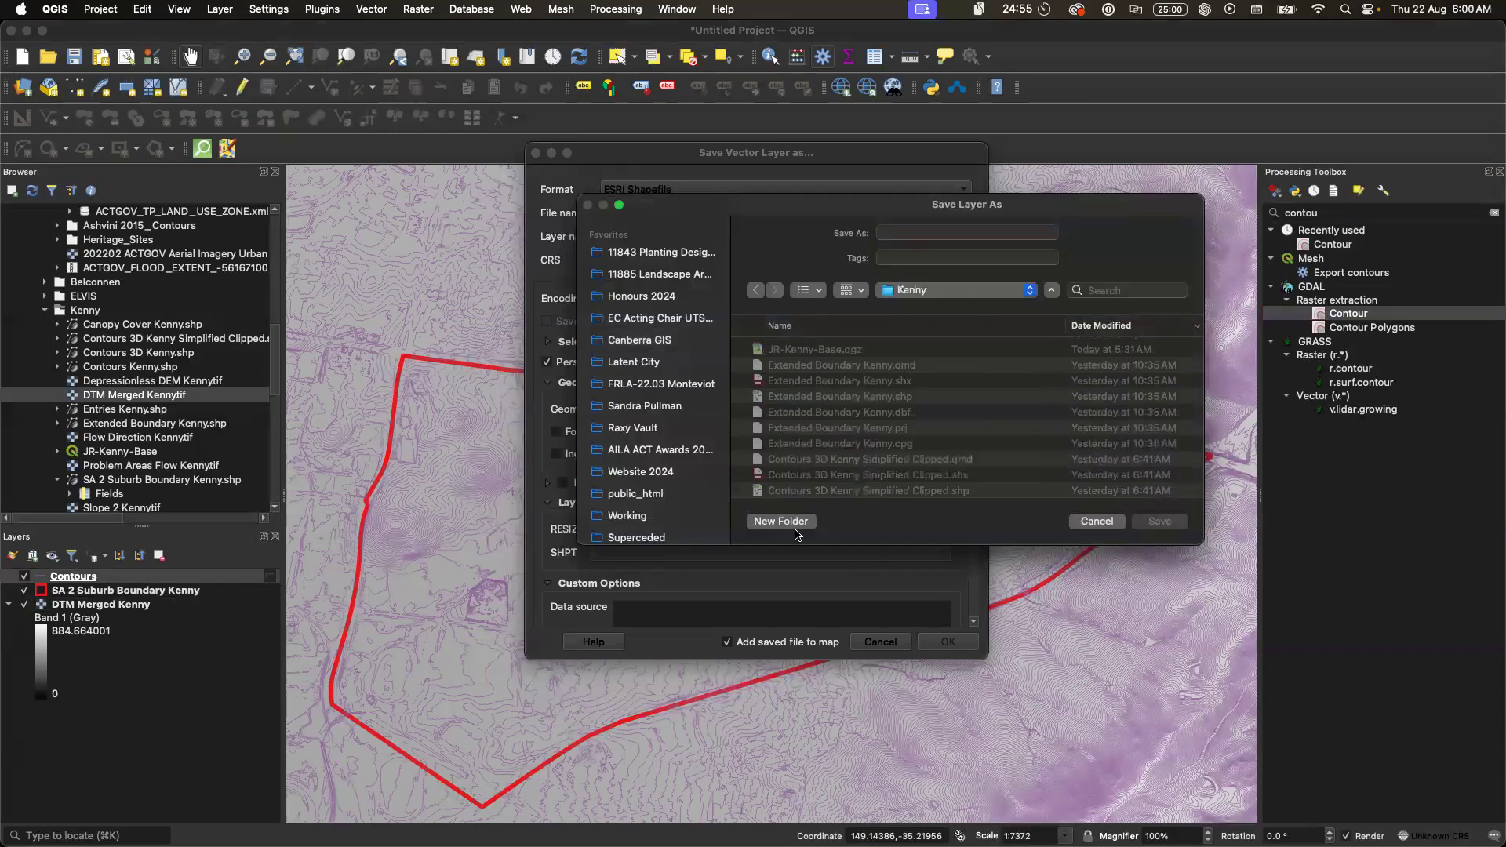
click(792, 522)
text(Demonstration)
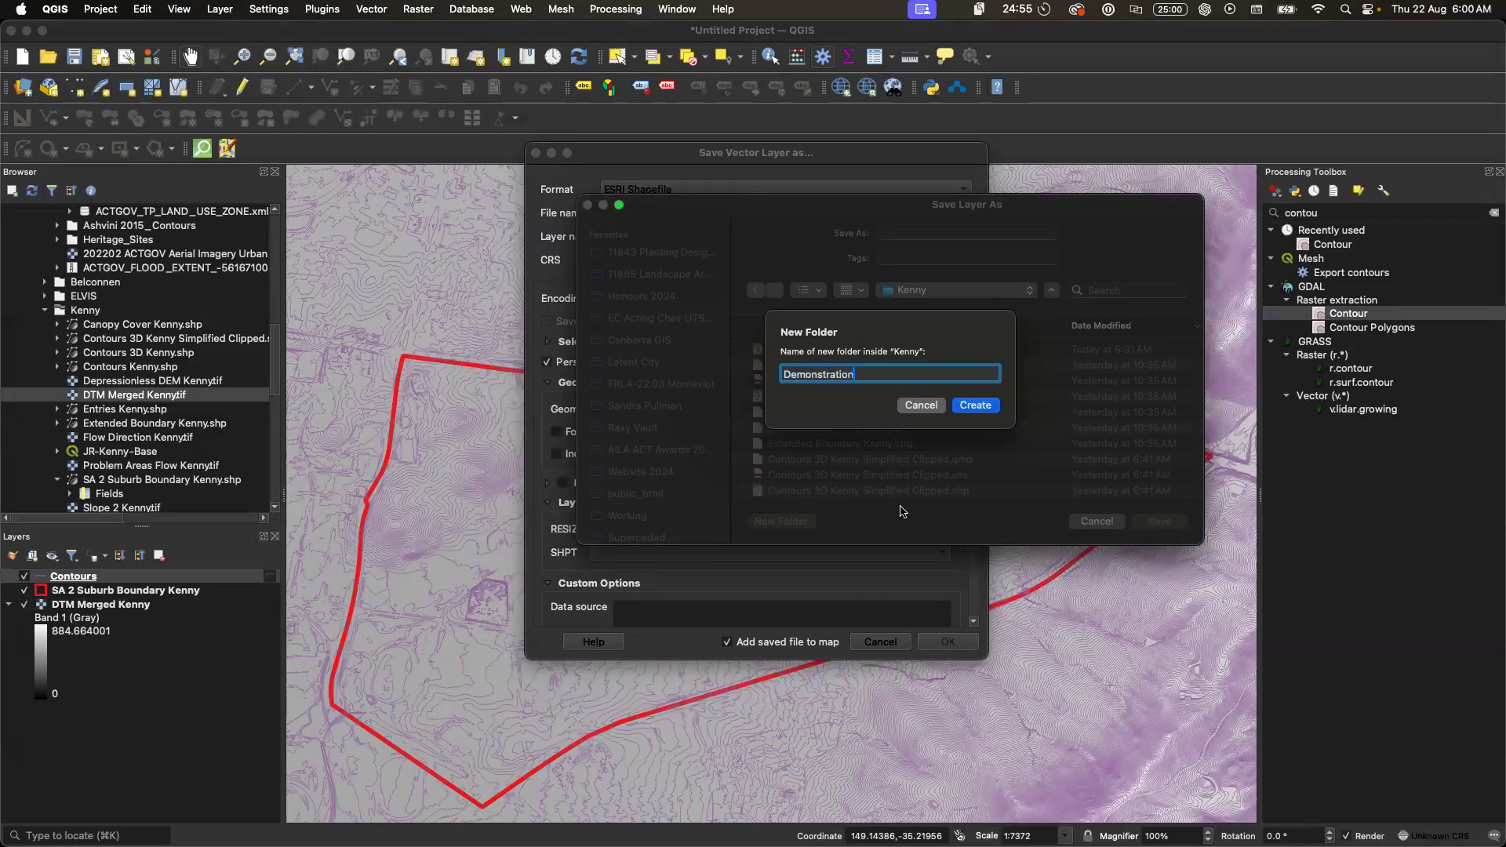
click(976, 406)
- Name the exported shapefile Kenny Contours in the Demonstration folder and complete the export, adding the saved file to the map
click(901, 229)
text(K)
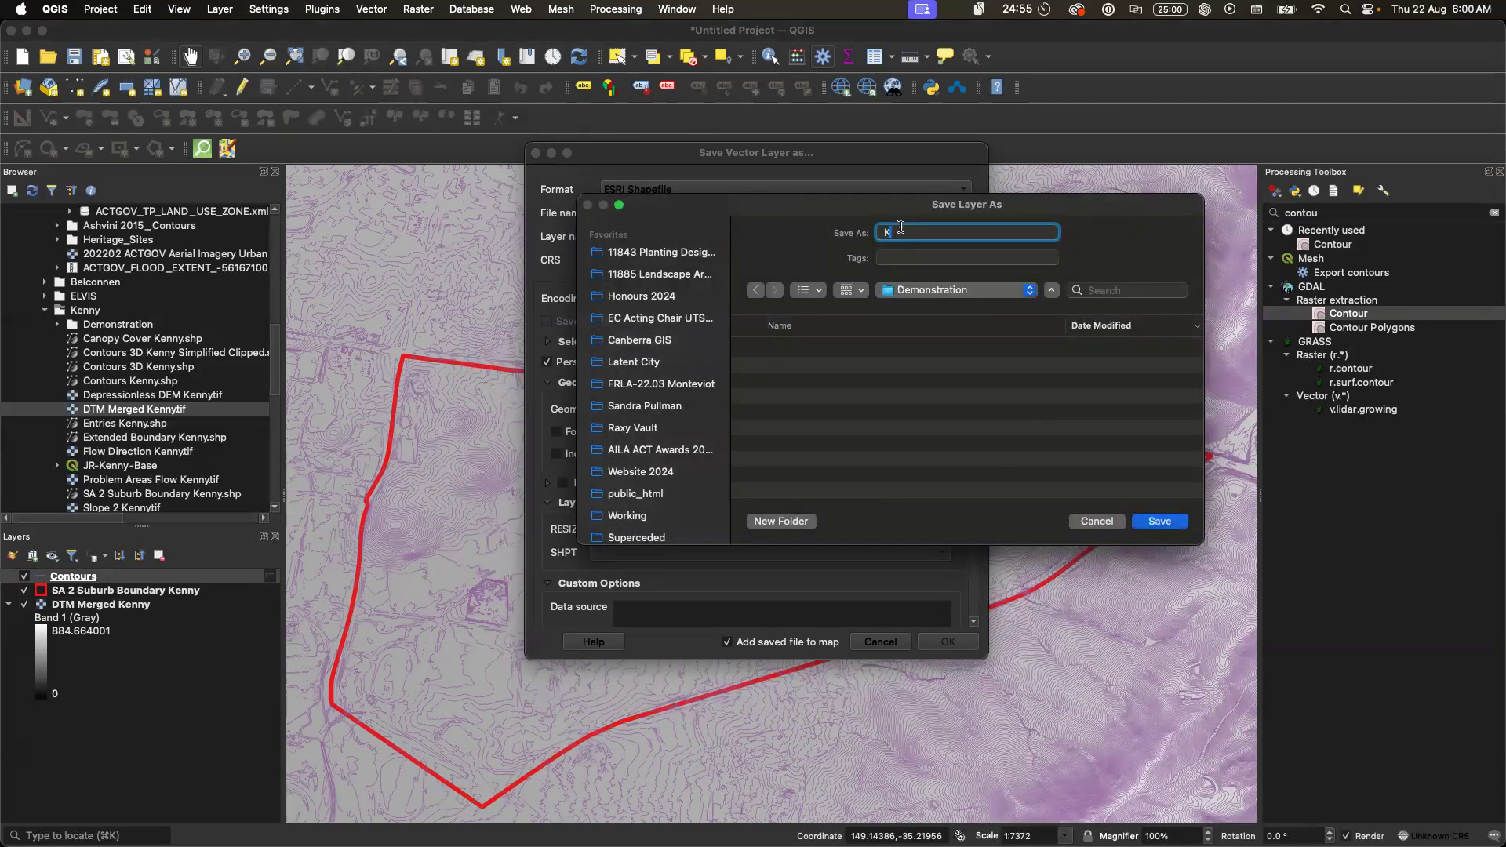
text(enny Contours)
click(1159, 522)
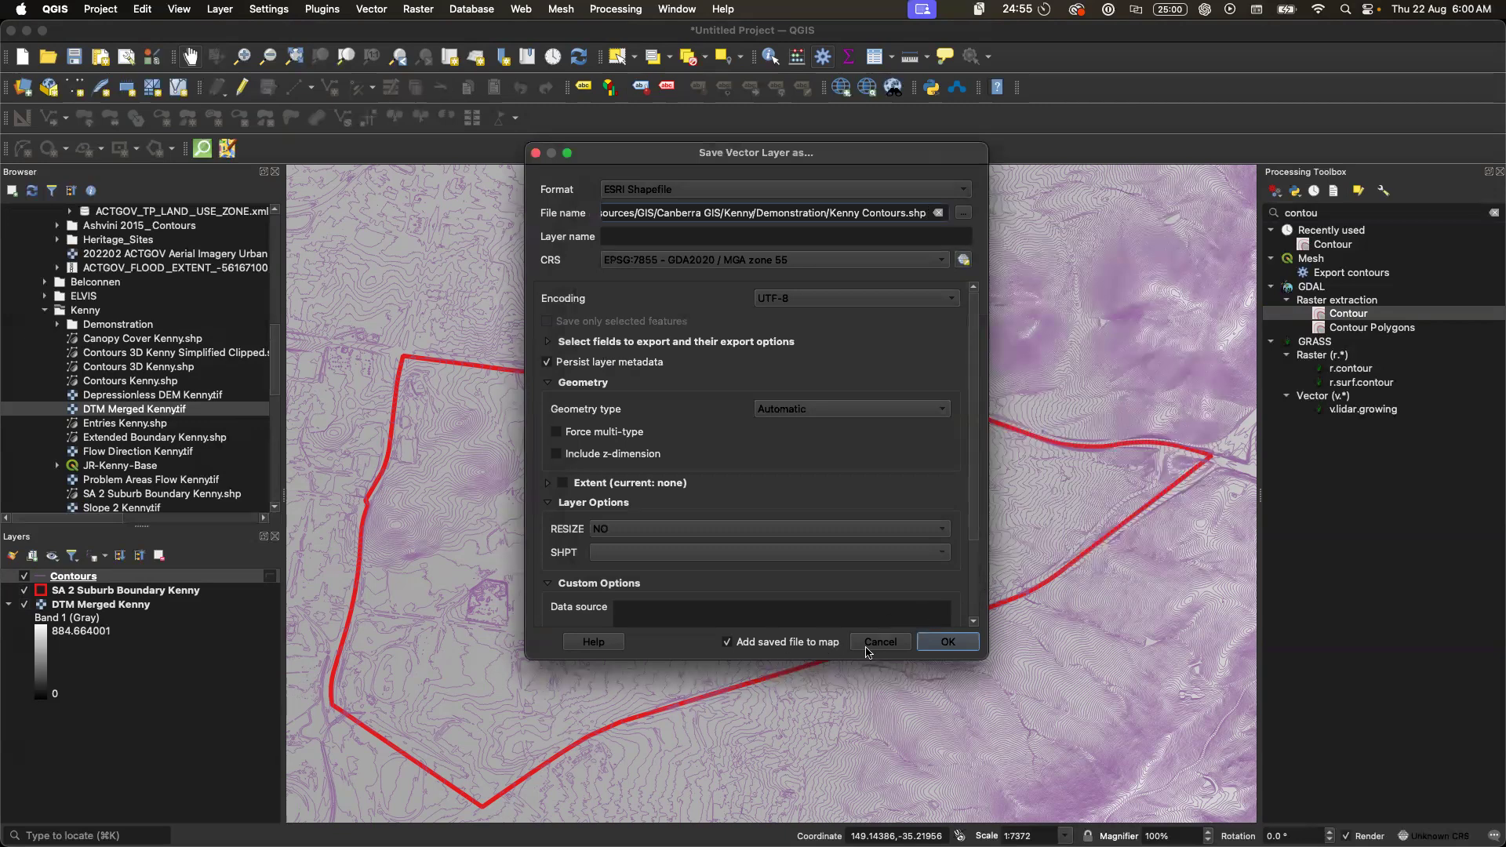
click(947, 642)
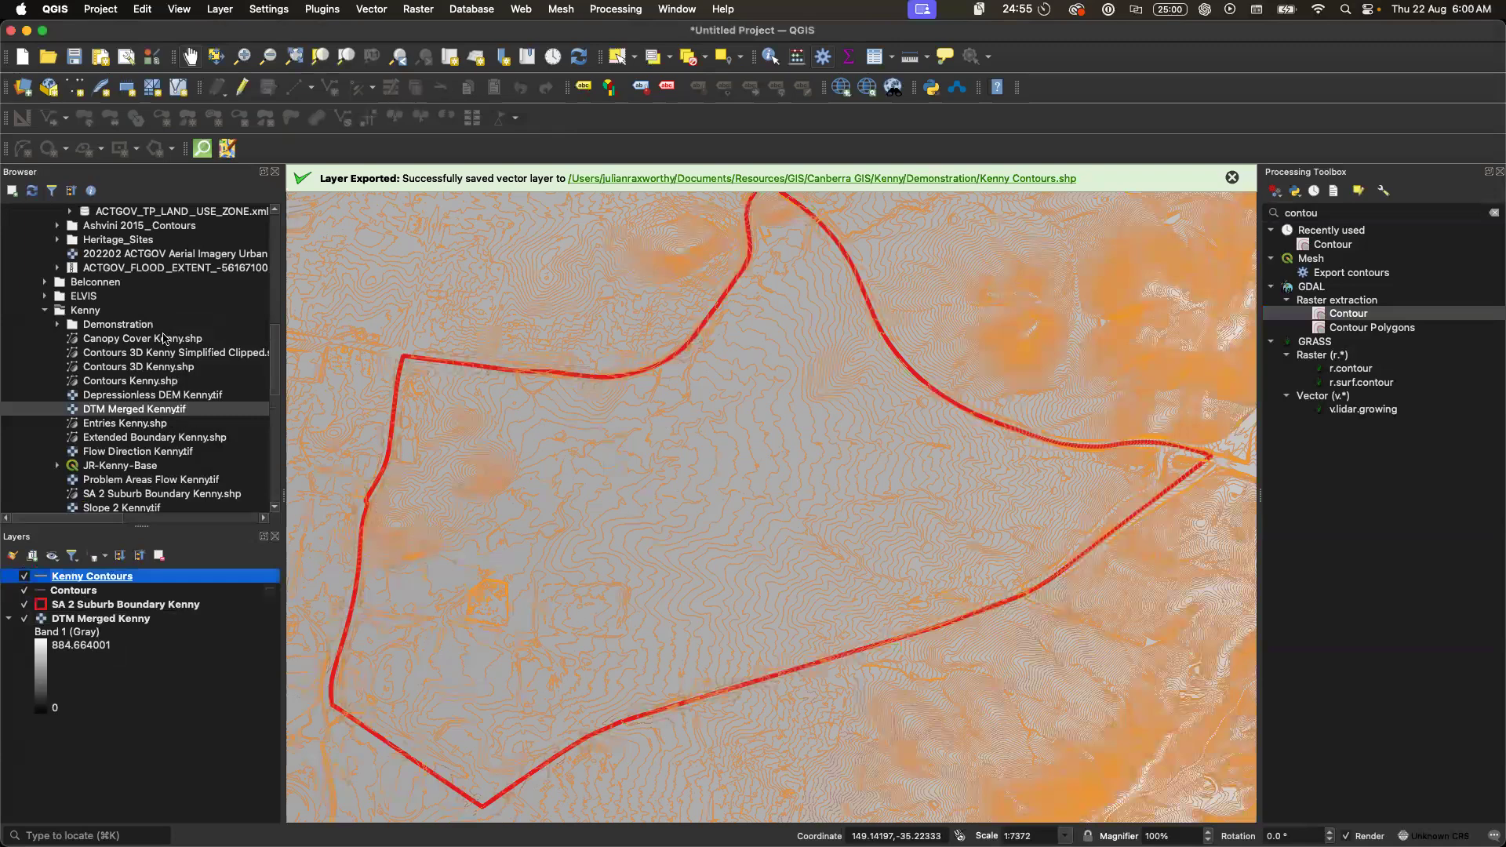
- Remove the temporary Contours layer from the project and dismiss the export notification
right_click(77, 589)
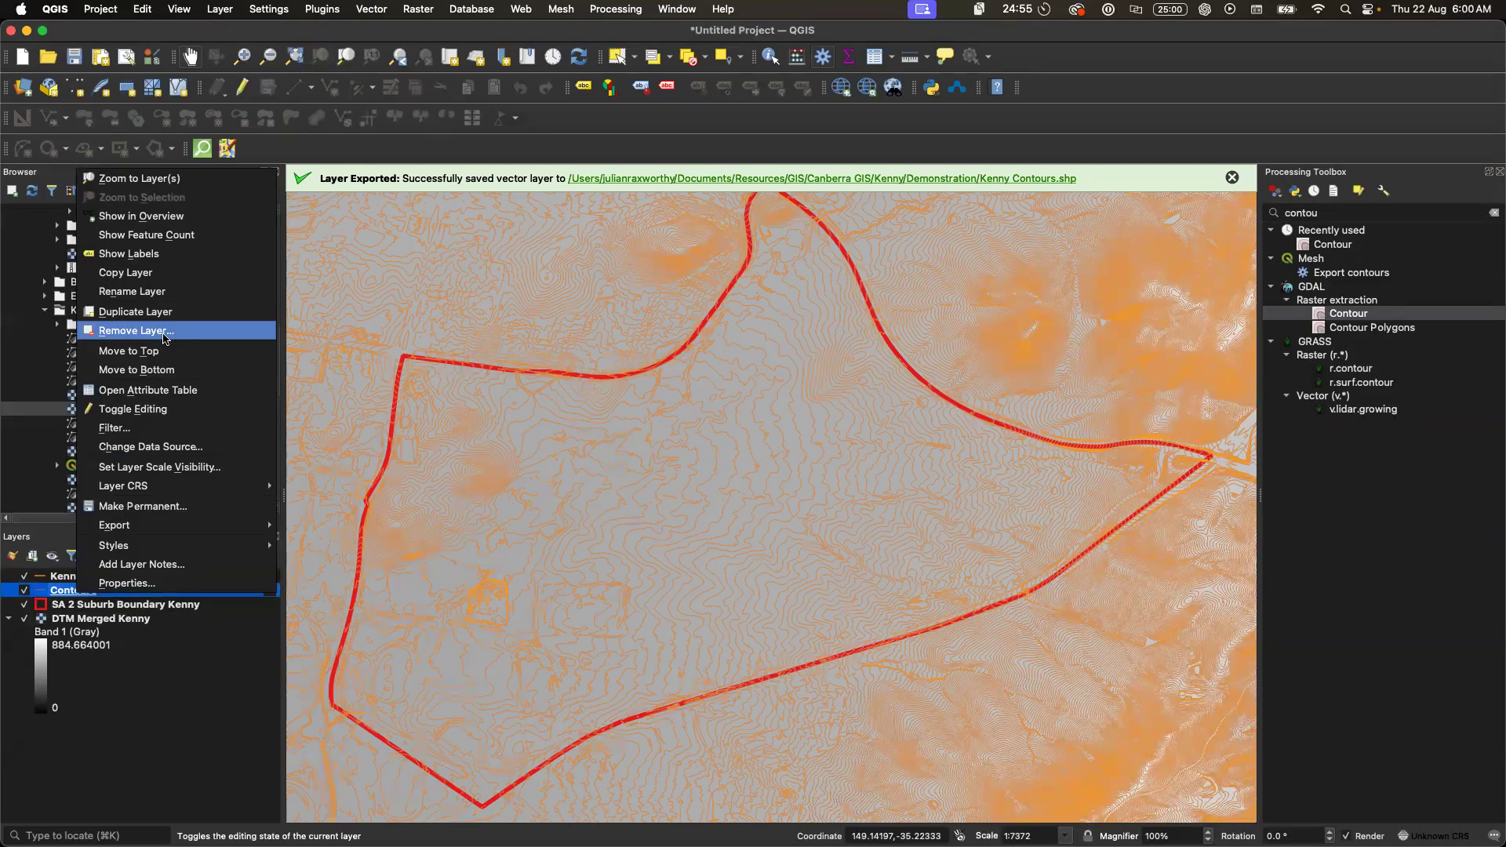
click(171, 331)
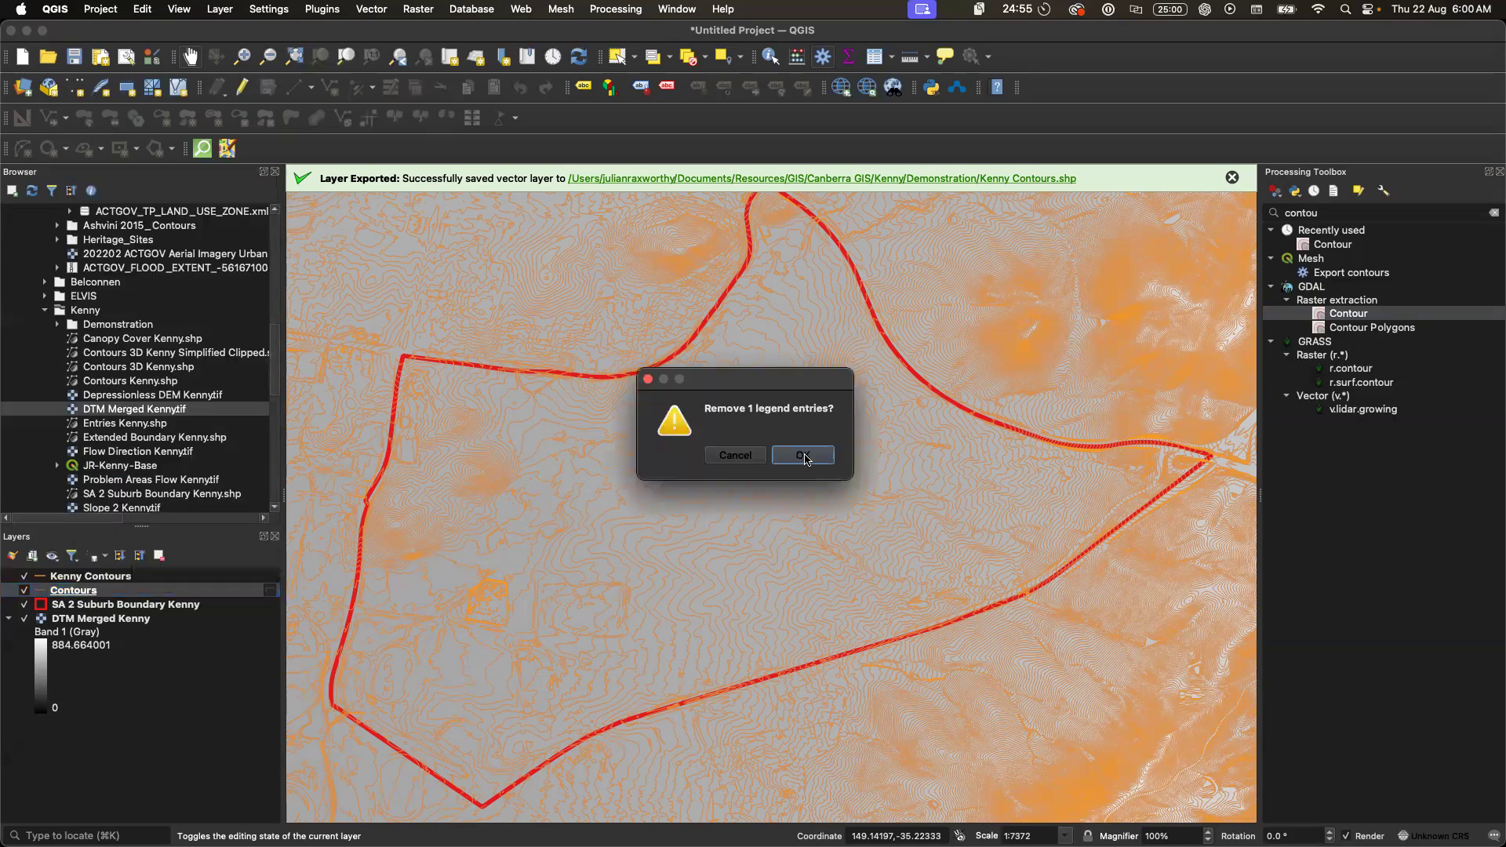
click(808, 456)
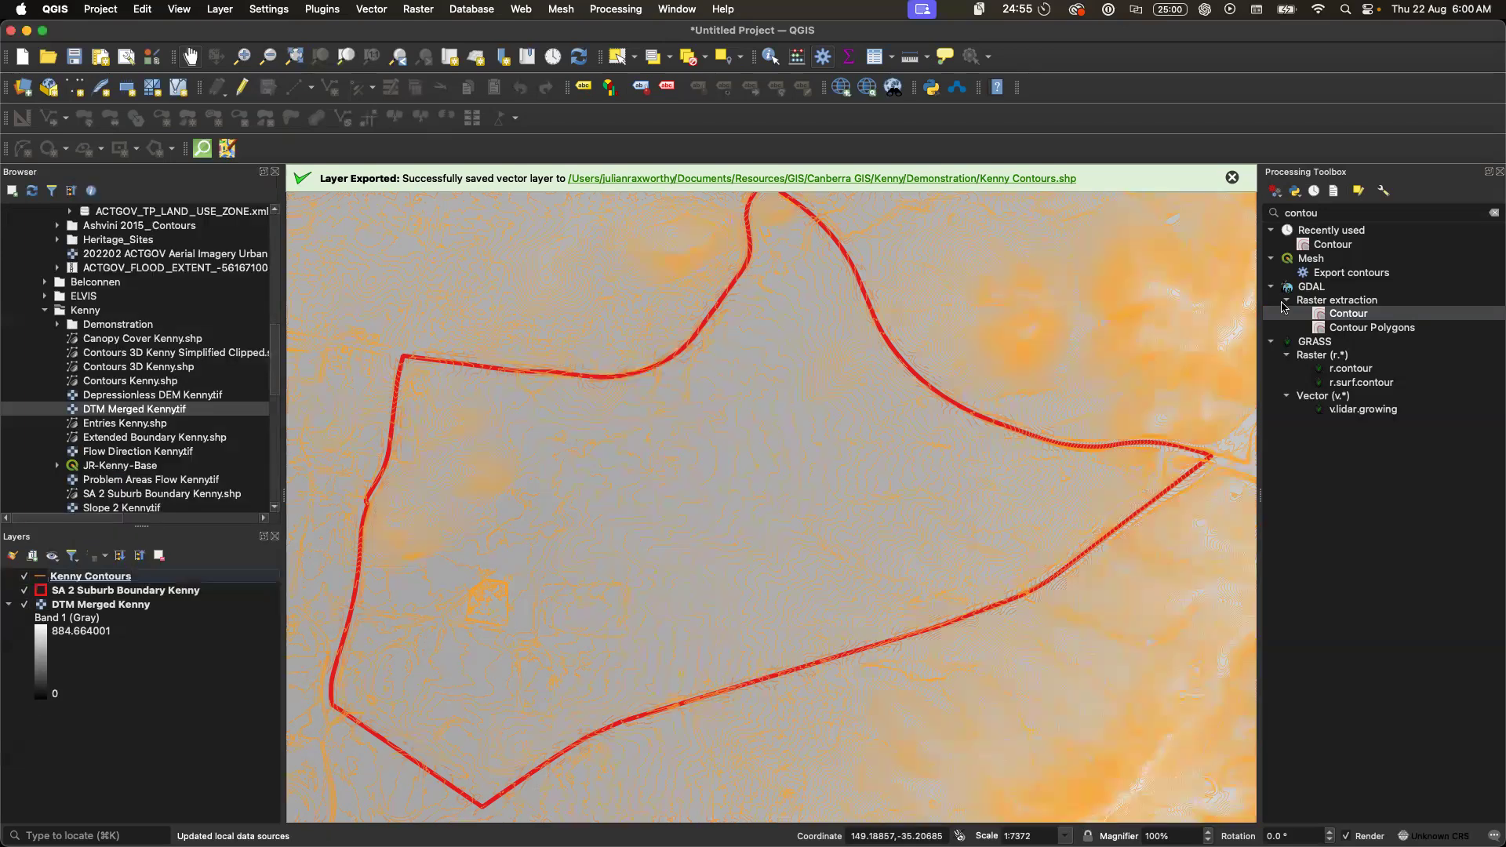
click(1232, 177)
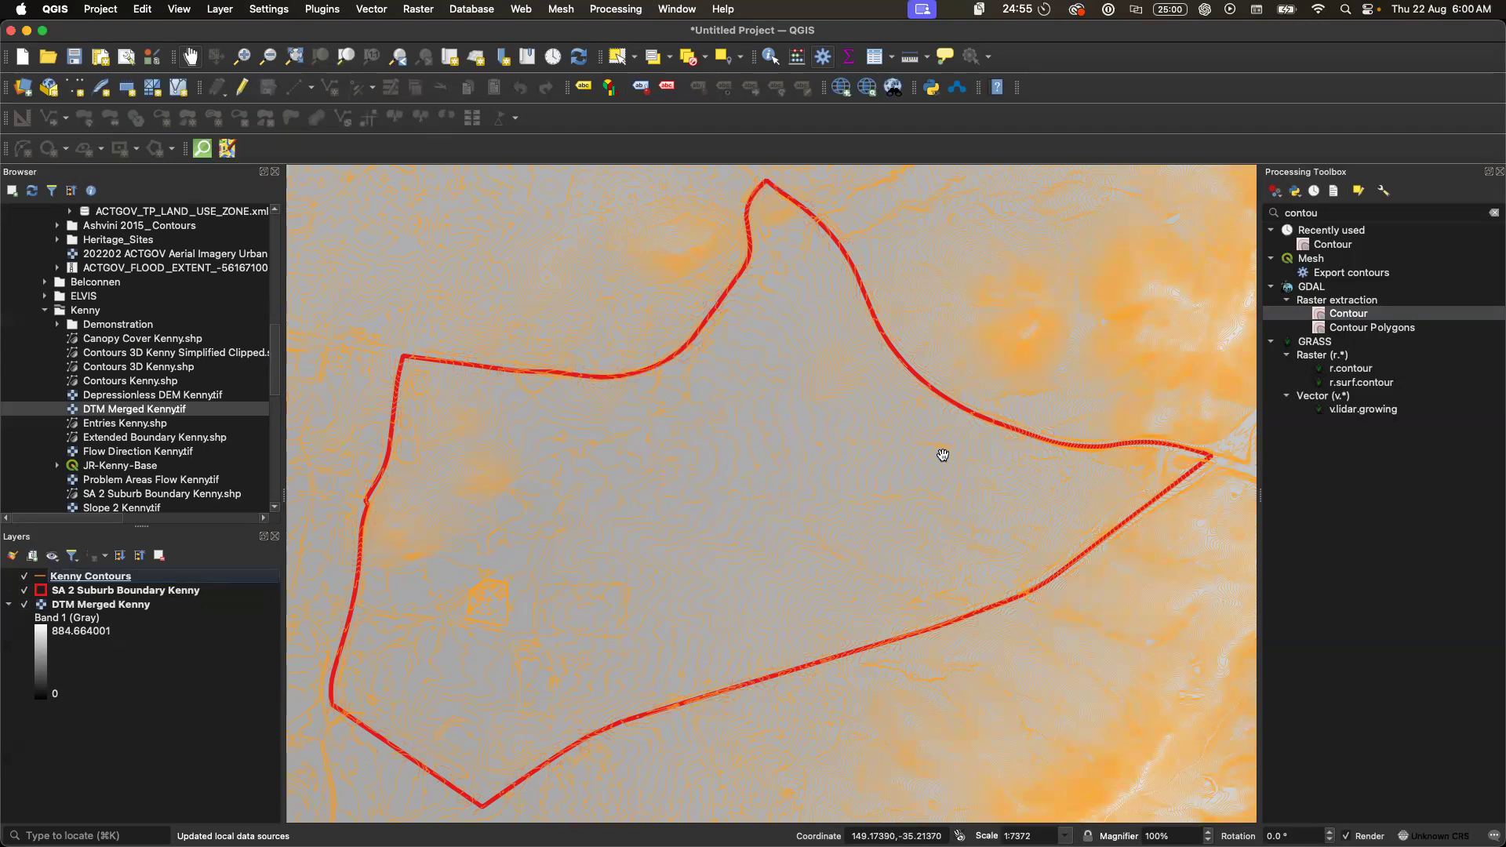
- Hide the DTM Merged Kenny raster and bring the full extent of the Kenny Contours into view around the suburb boundary
scroll(941, 455, down, 1)
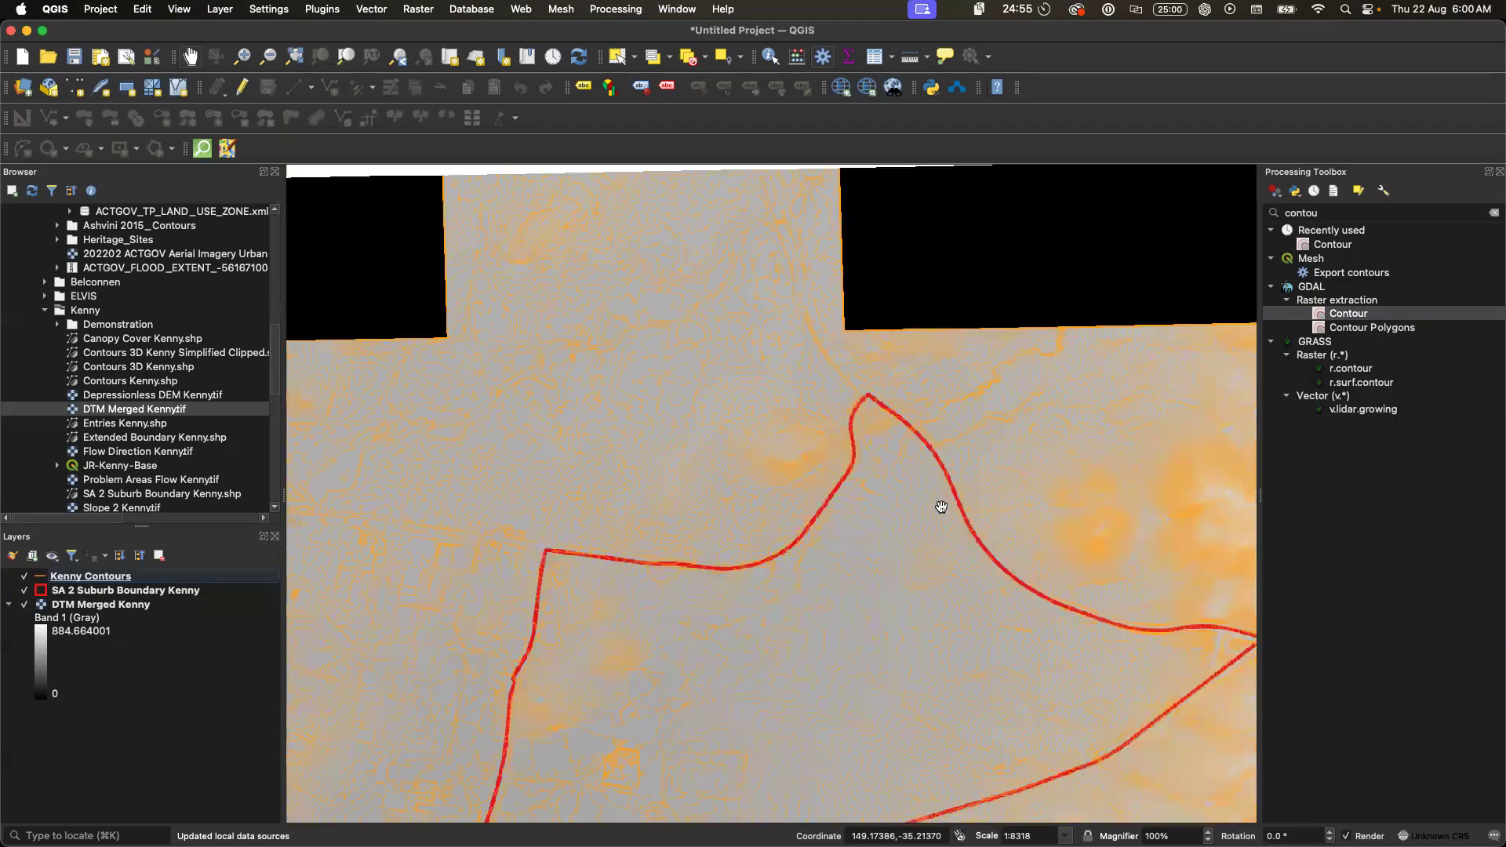
scroll(942, 522, down, 5)
click(25, 604)
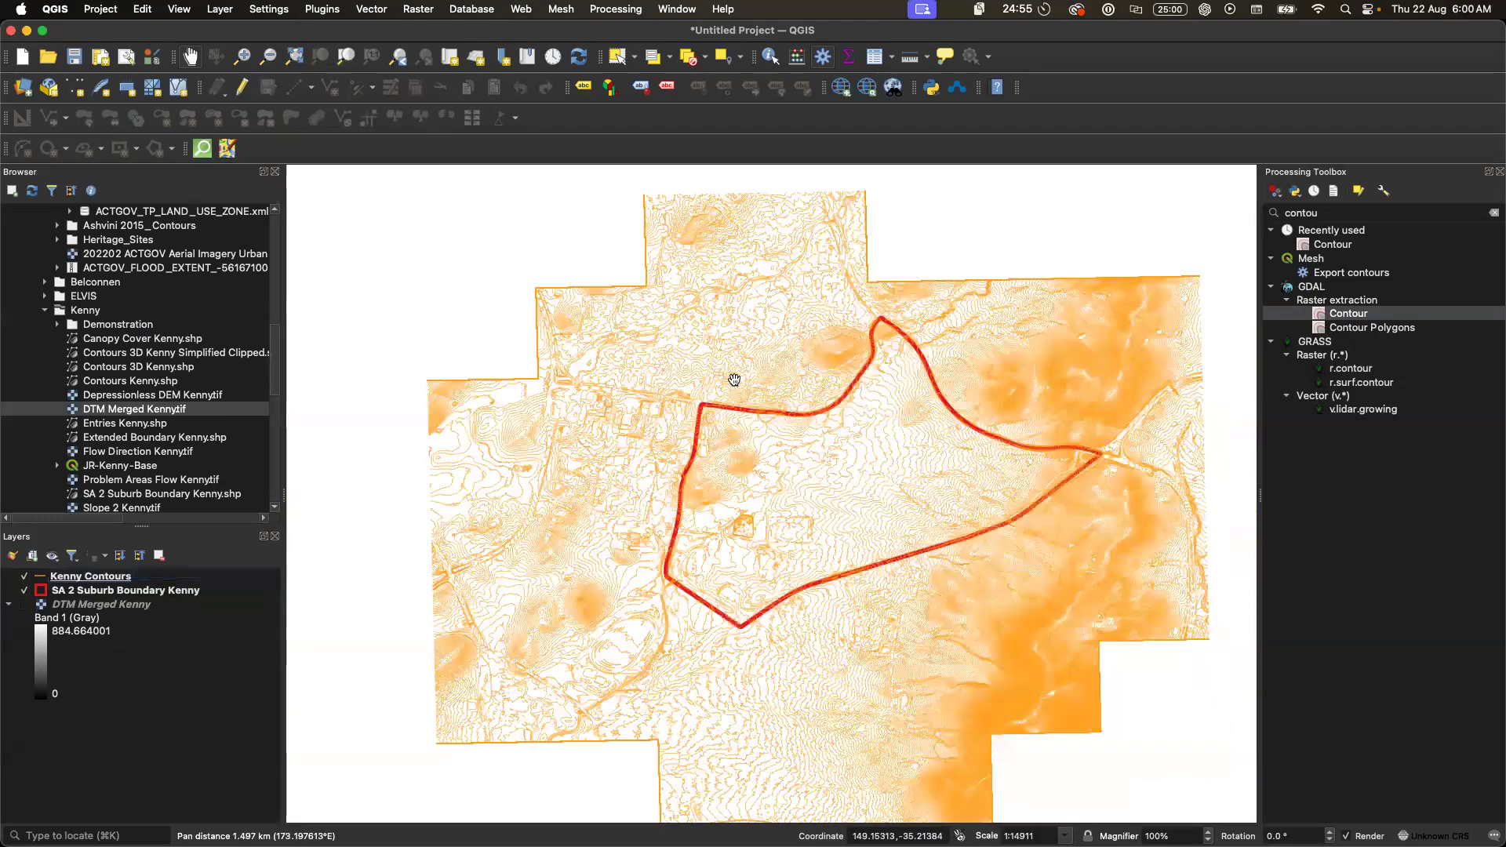
drag(884, 488, 800, 315)
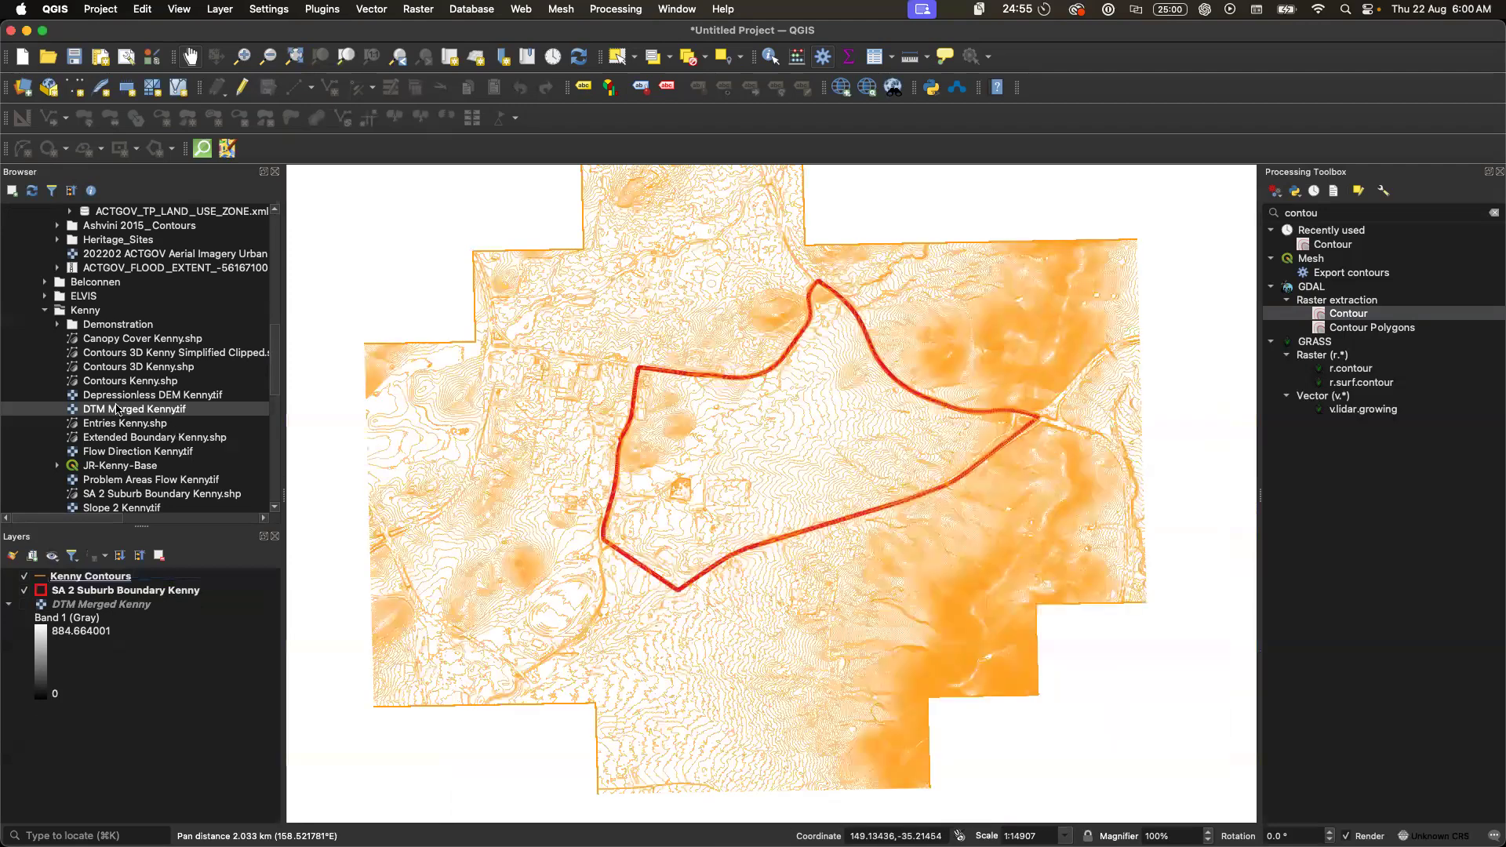
- Add ACTGOV_ROAD_EDGES.shp from the ACT Government Geospatial Data Catalogue folder to the project
scroll(116, 409, up, 5)
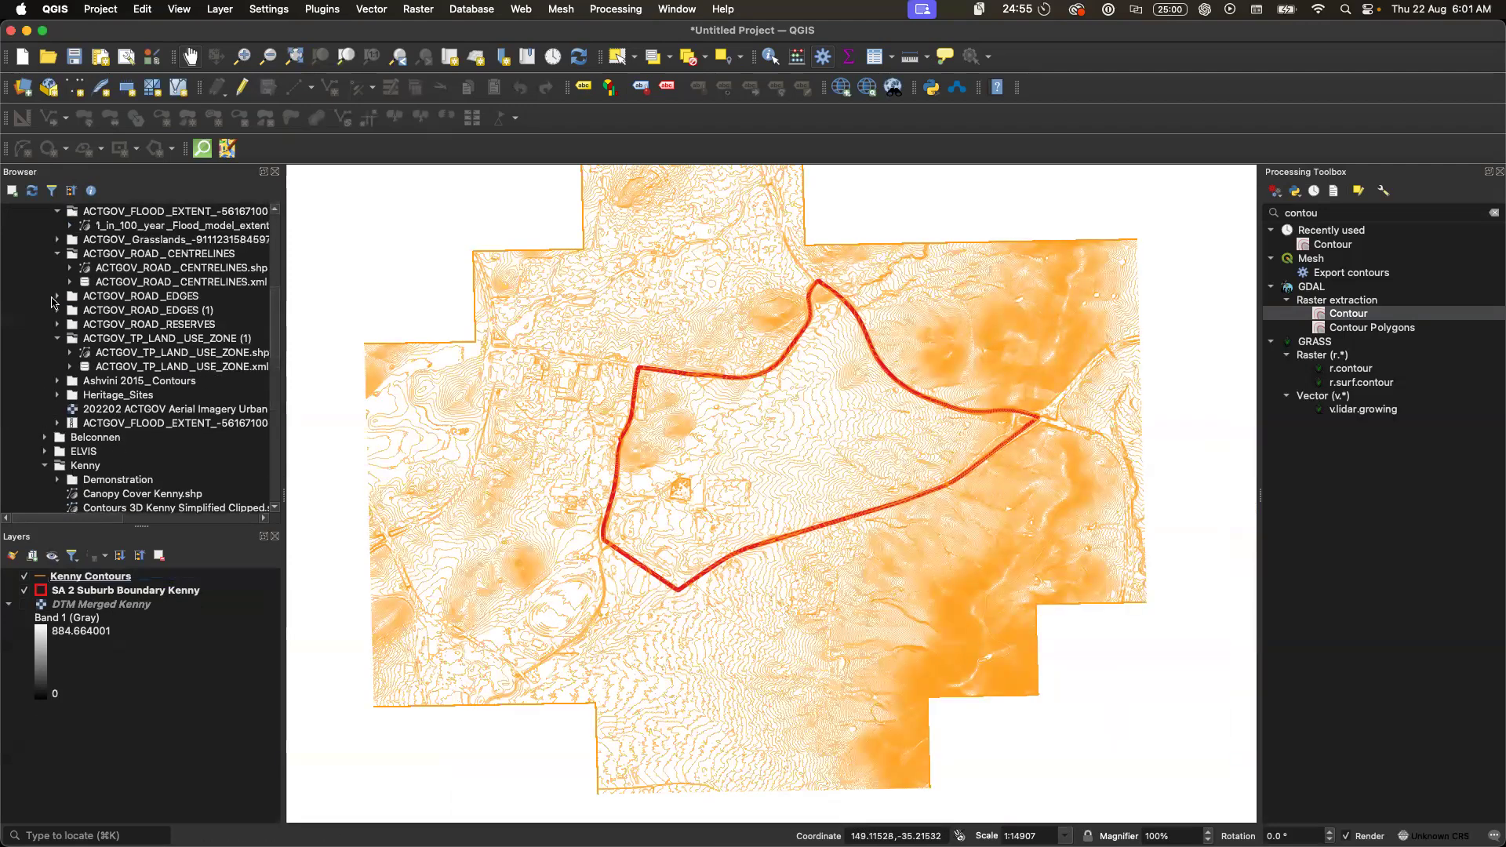
click(55, 298)
click(188, 315)
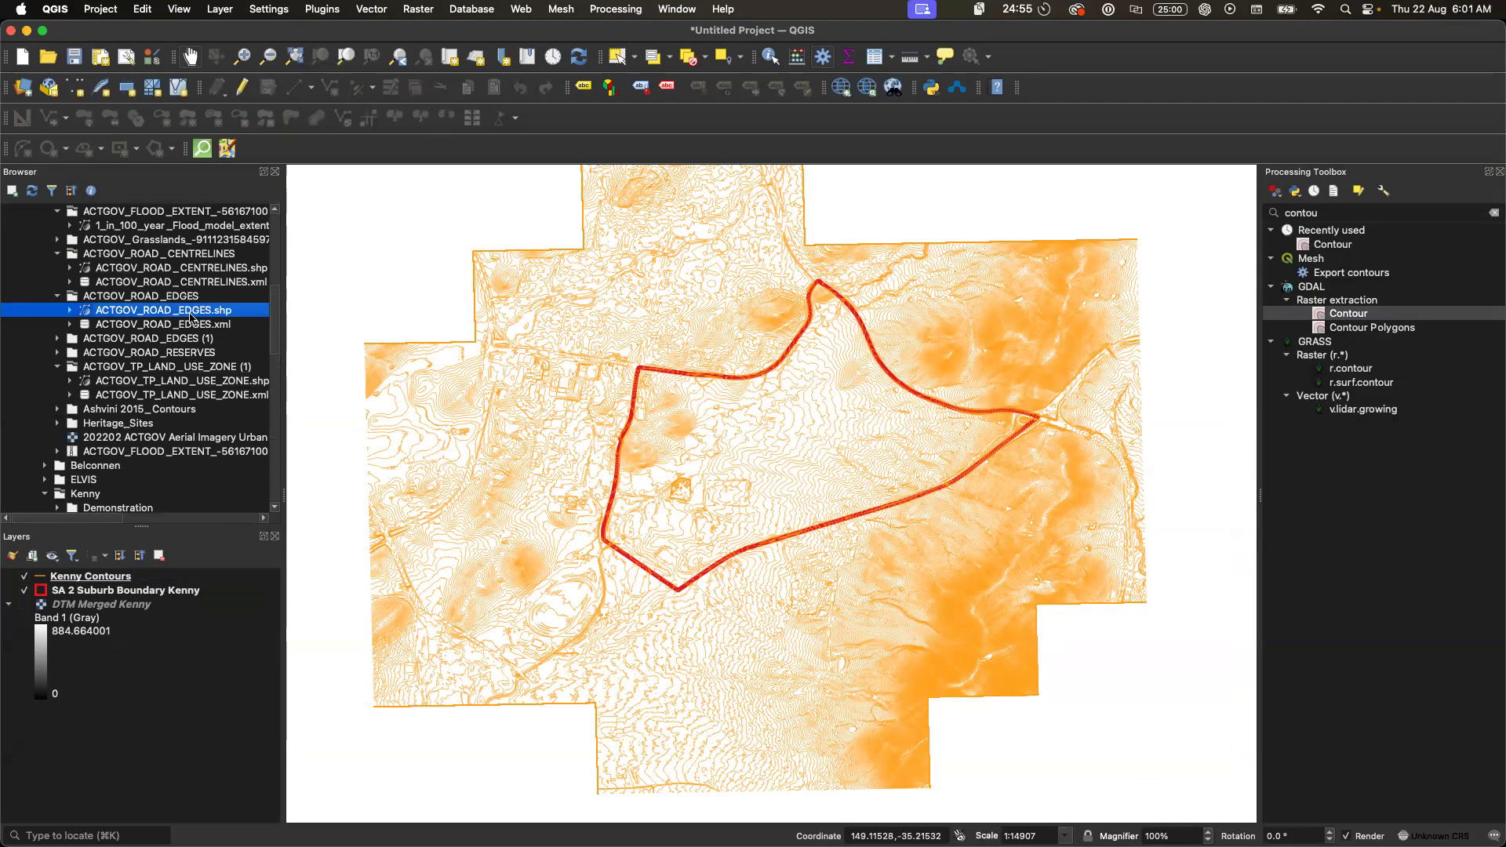
mouse_move(188, 315)
mouse_down()
mouse_move(137, 608)
mouse_move(145, 722)
mouse_up()
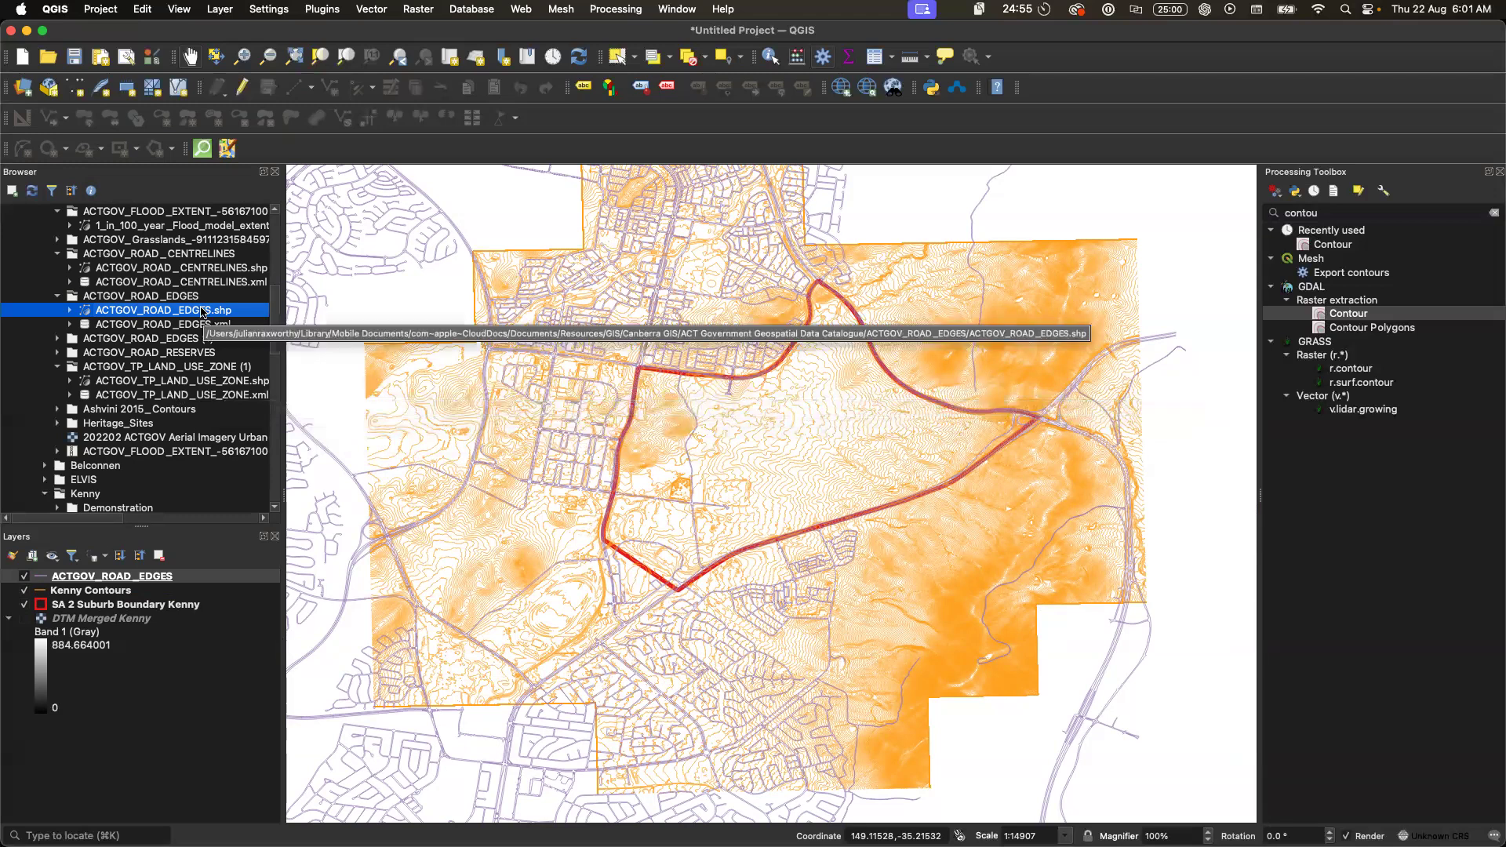
- Add the 1_in_100_year Flood_model_extent shapefile from the ACTGOV_FLOOD_EXTENT folder to the project
scroll(202, 312, up, 4)
scroll(202, 312, up, 2)
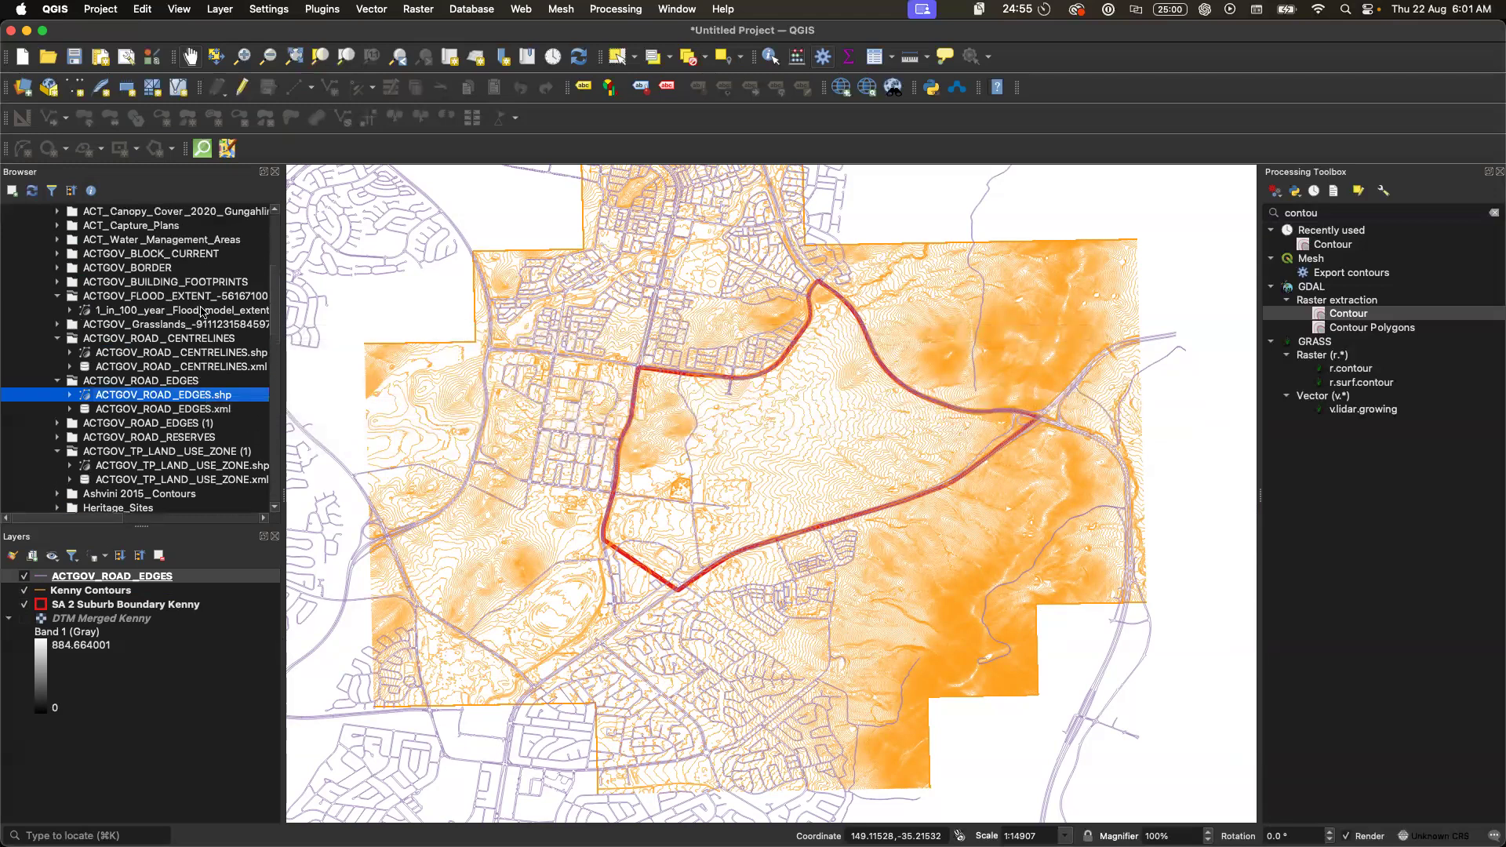
scroll(201, 311, up, 8)
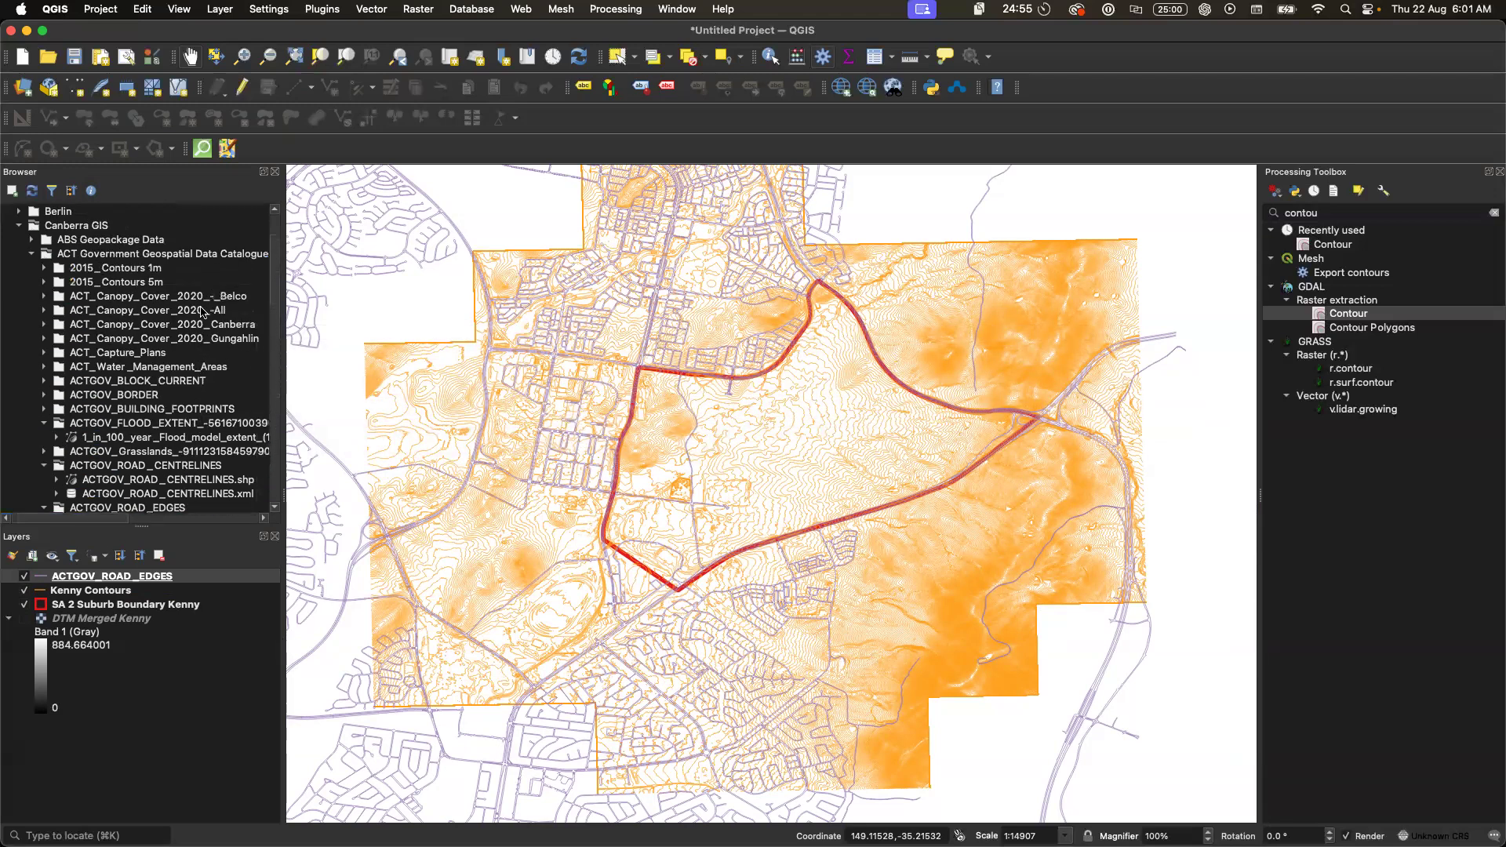
scroll(202, 311, down, 4)
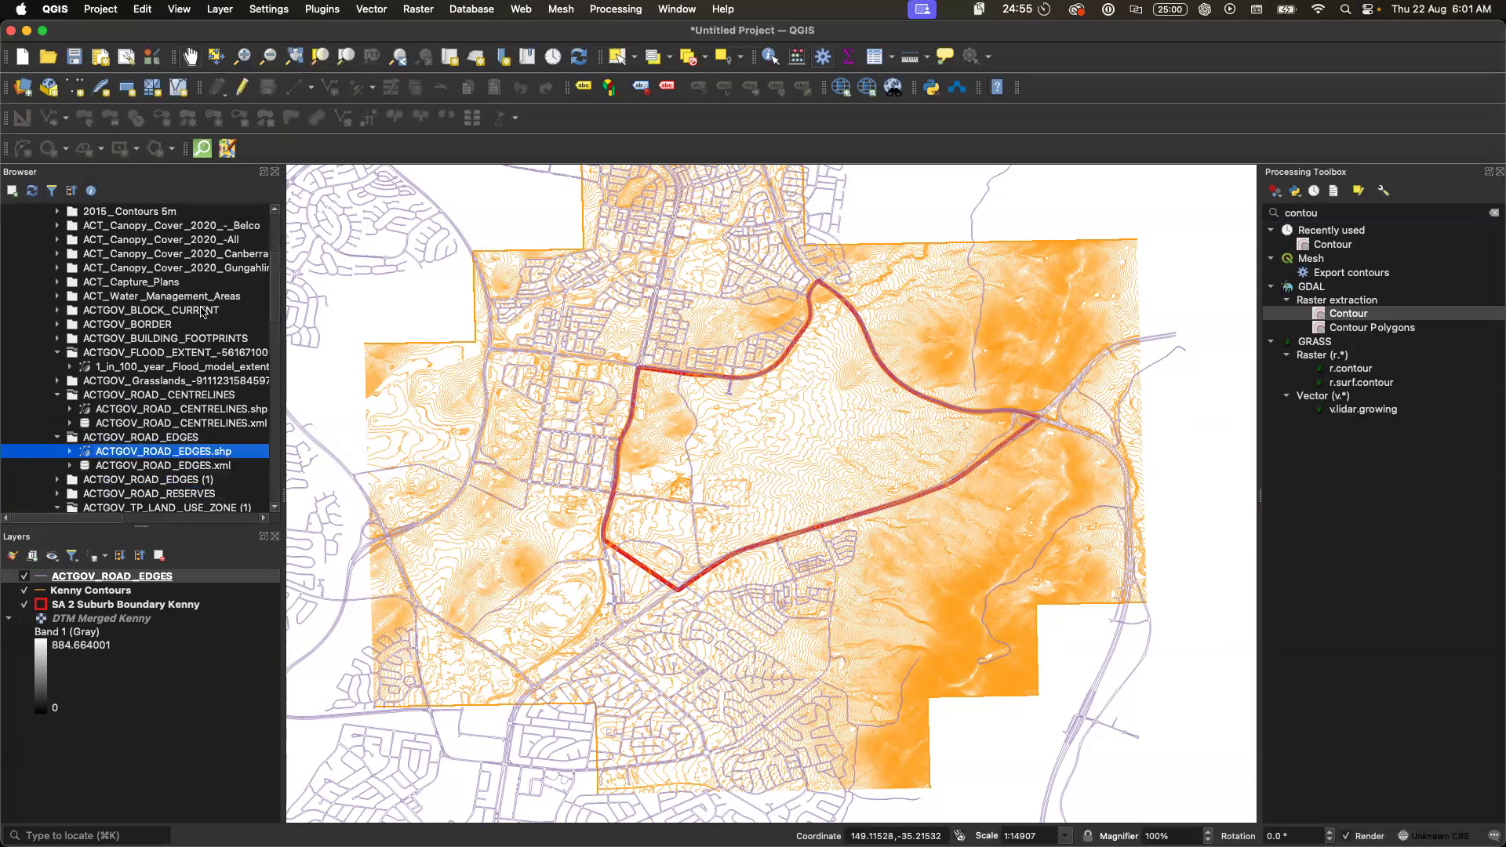
click(141, 367)
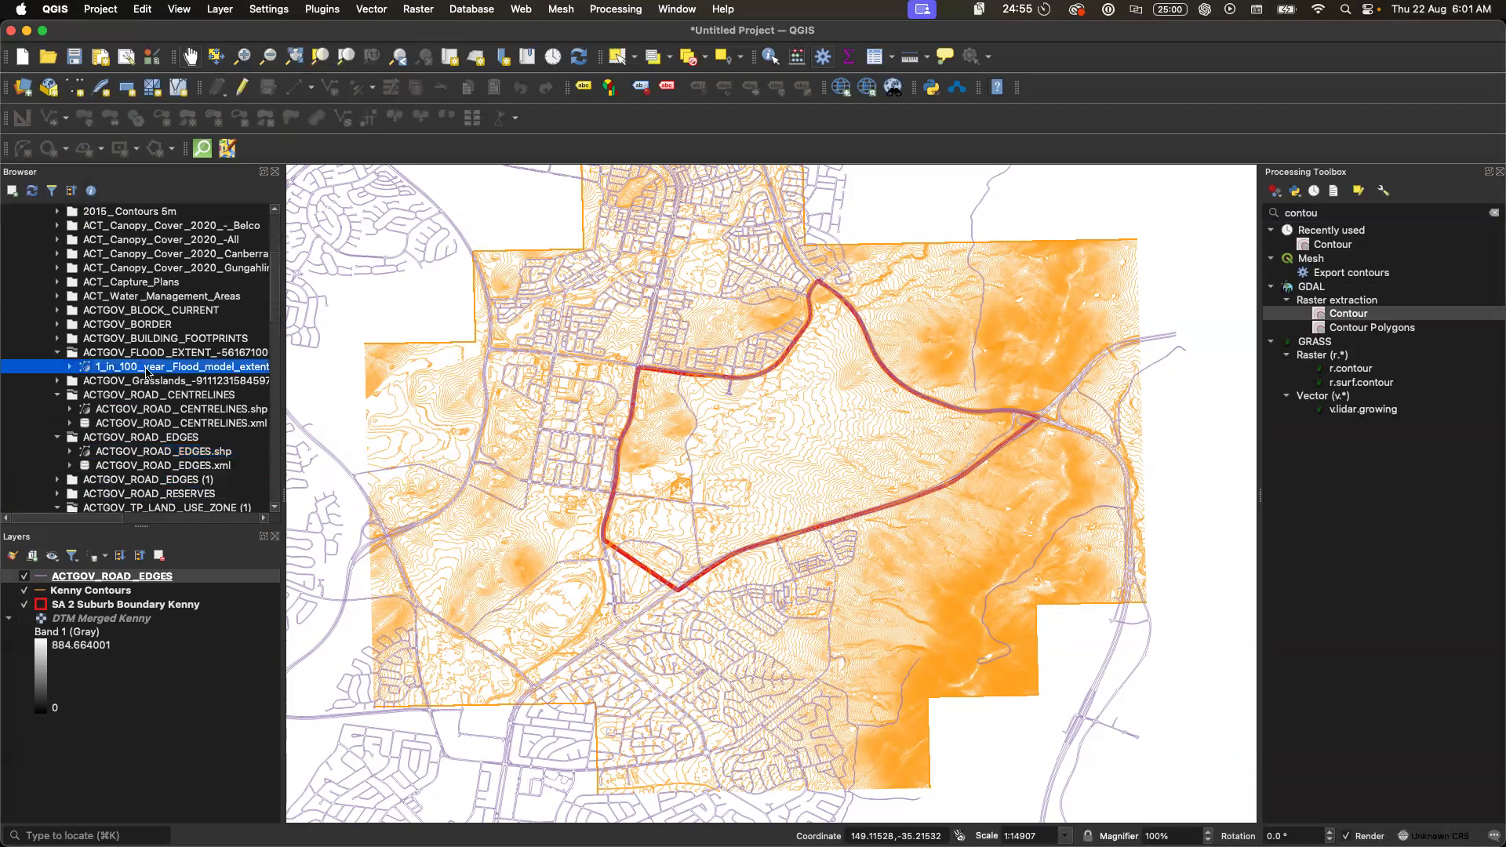
mouse_move(147, 373)
mouse_down()
mouse_move(144, 808)
mouse_move(143, 769)
mouse_up()
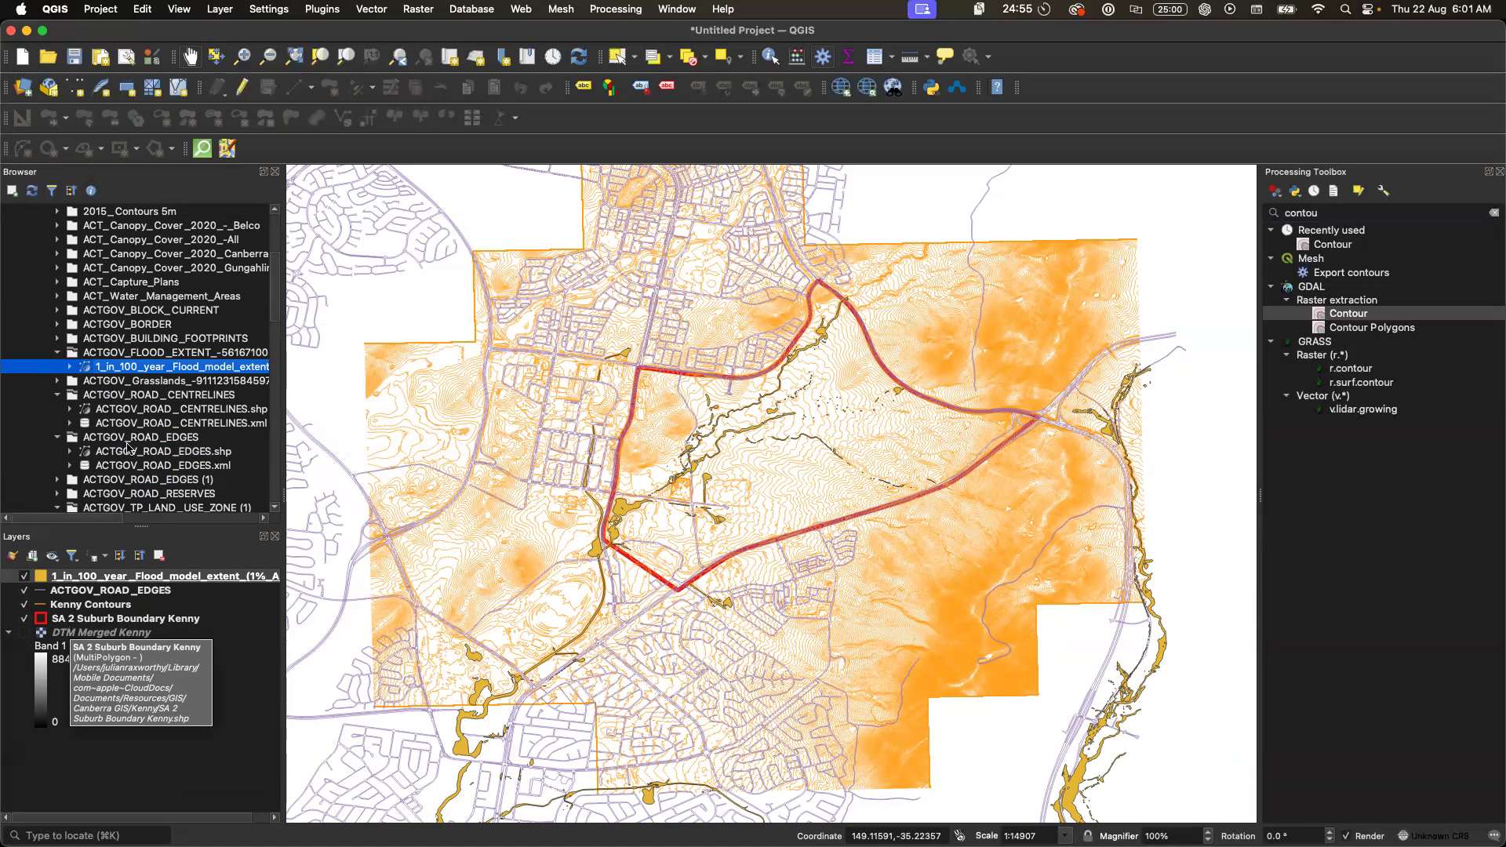
- Add ACTGOV_BLOCK_CURRENT.shp to the project and place it directly below the ACTGOV_ROAD_EDGES layer
click(142, 312)
click(58, 311)
drag(159, 329, 187, 674)
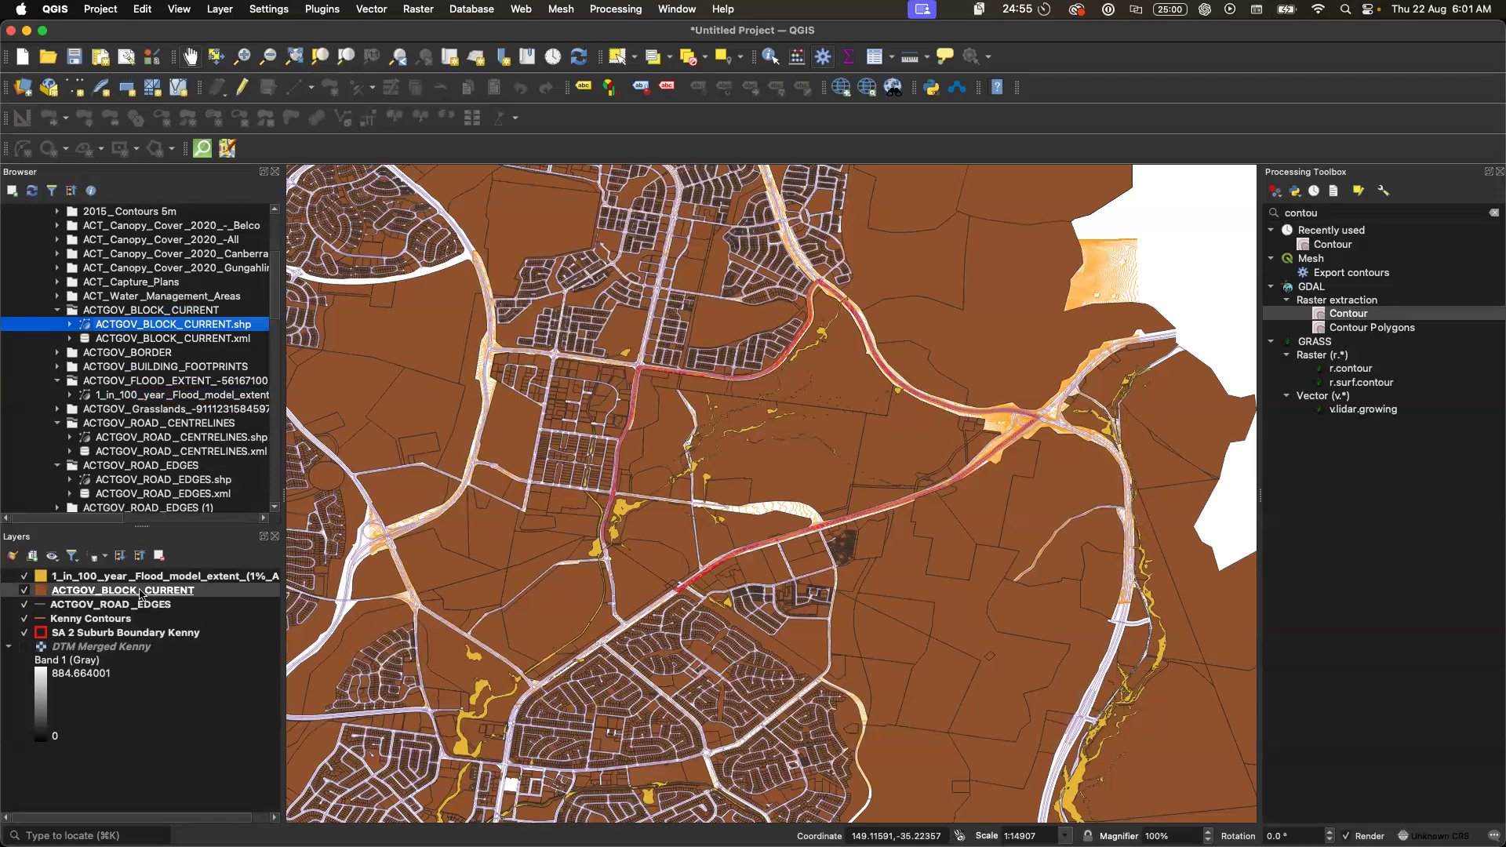
drag(139, 594, 140, 618)
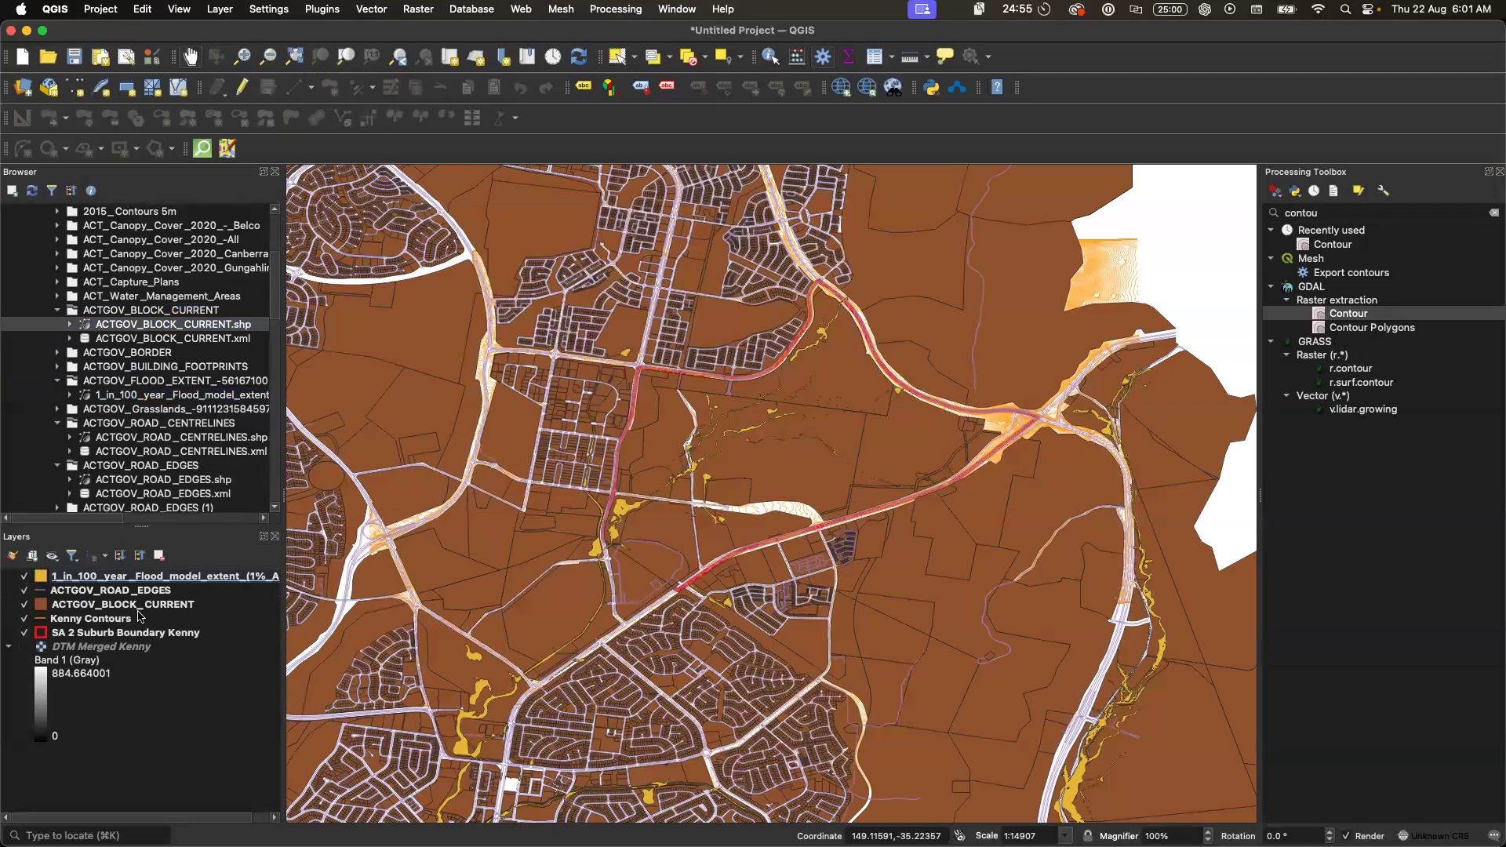
- Make the simple fill of the ACTGOV_BLOCK_CURRENT layer transparent
right_click(138, 610)
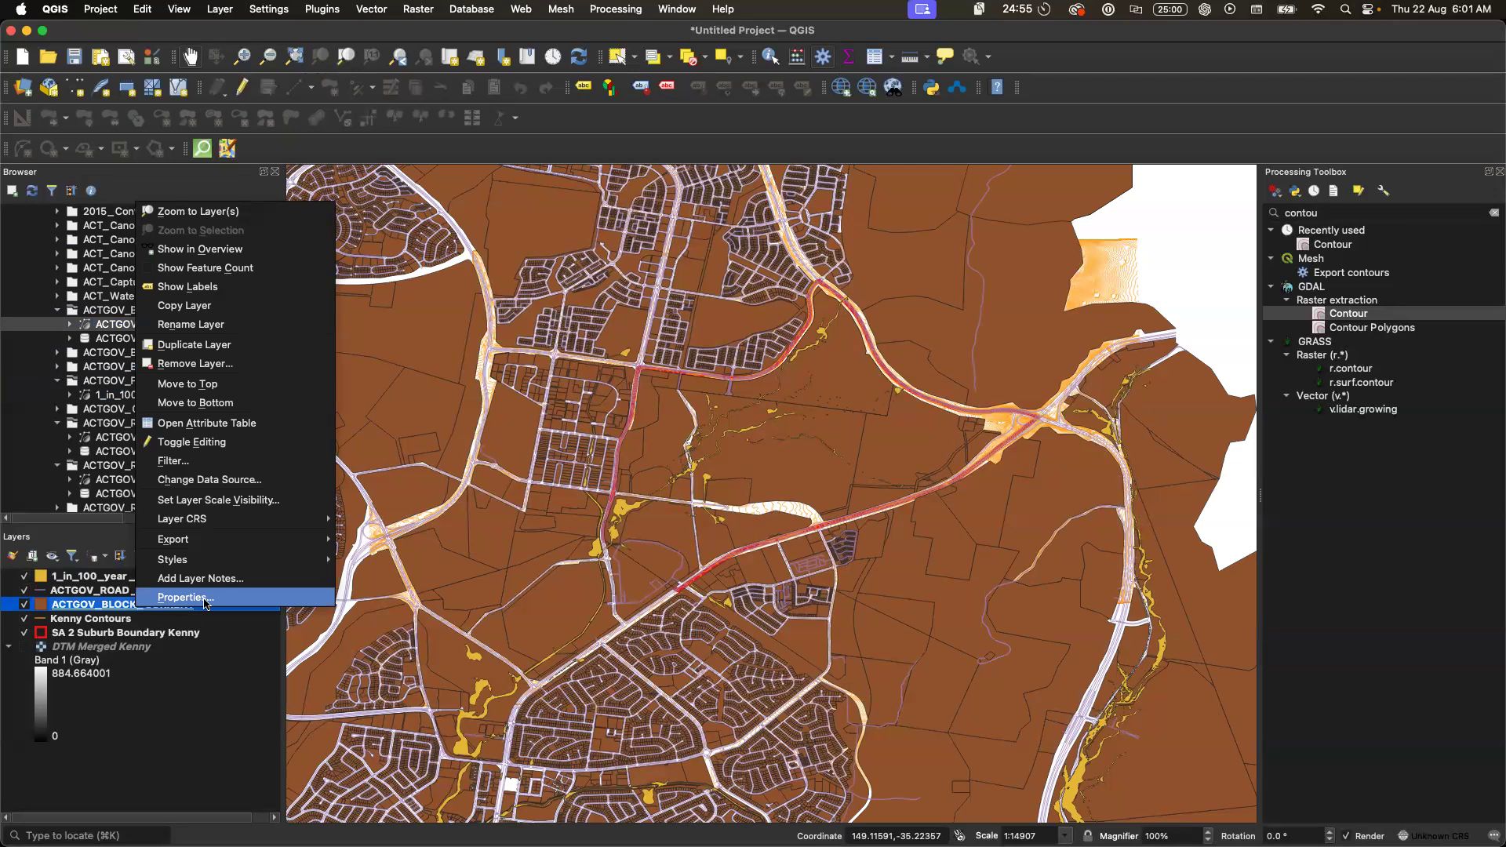
mouse_move(247, 526)
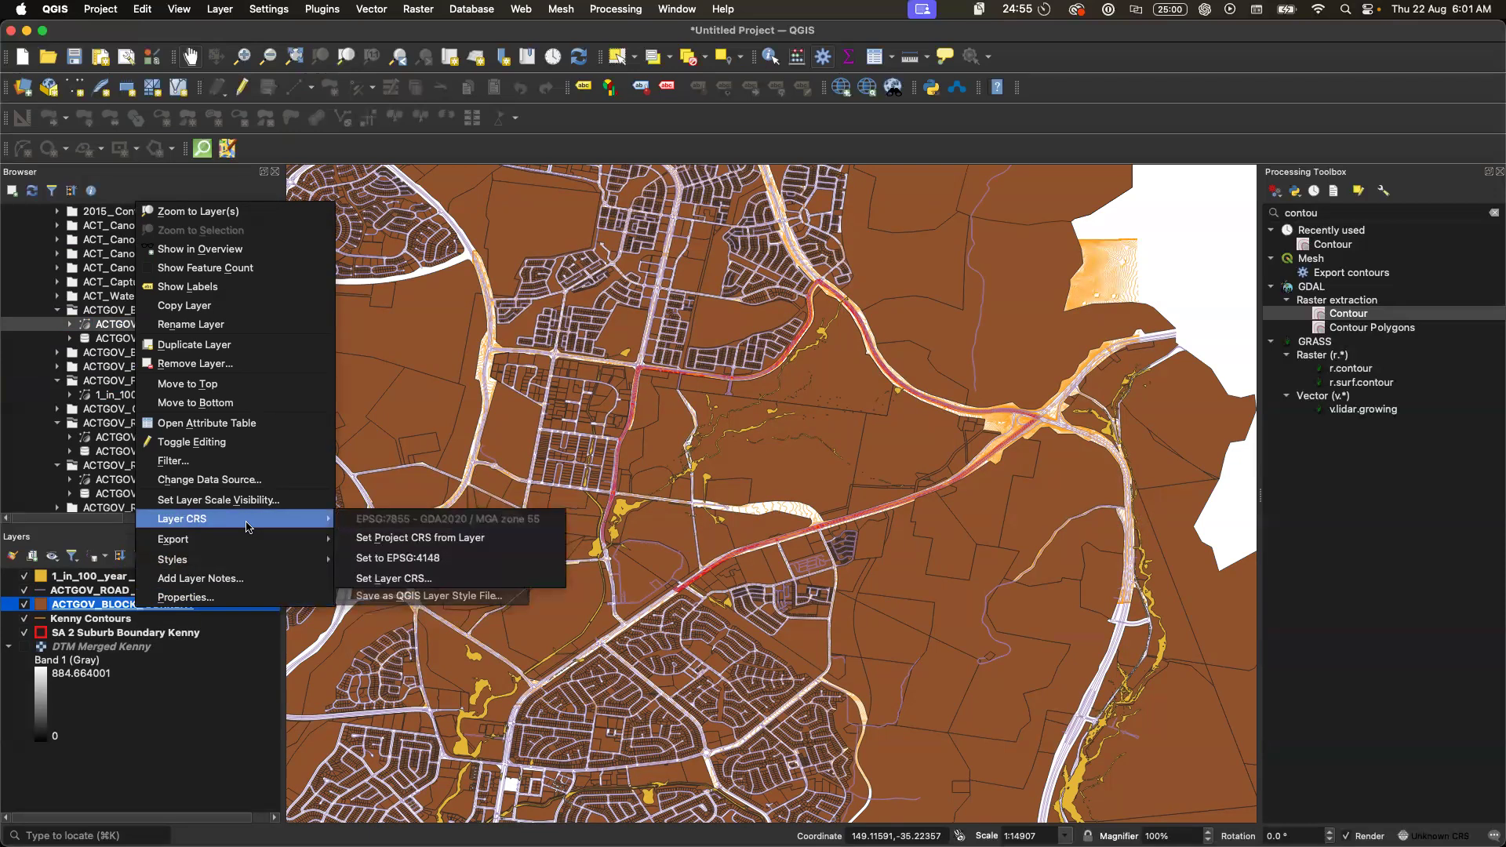
click(225, 597)
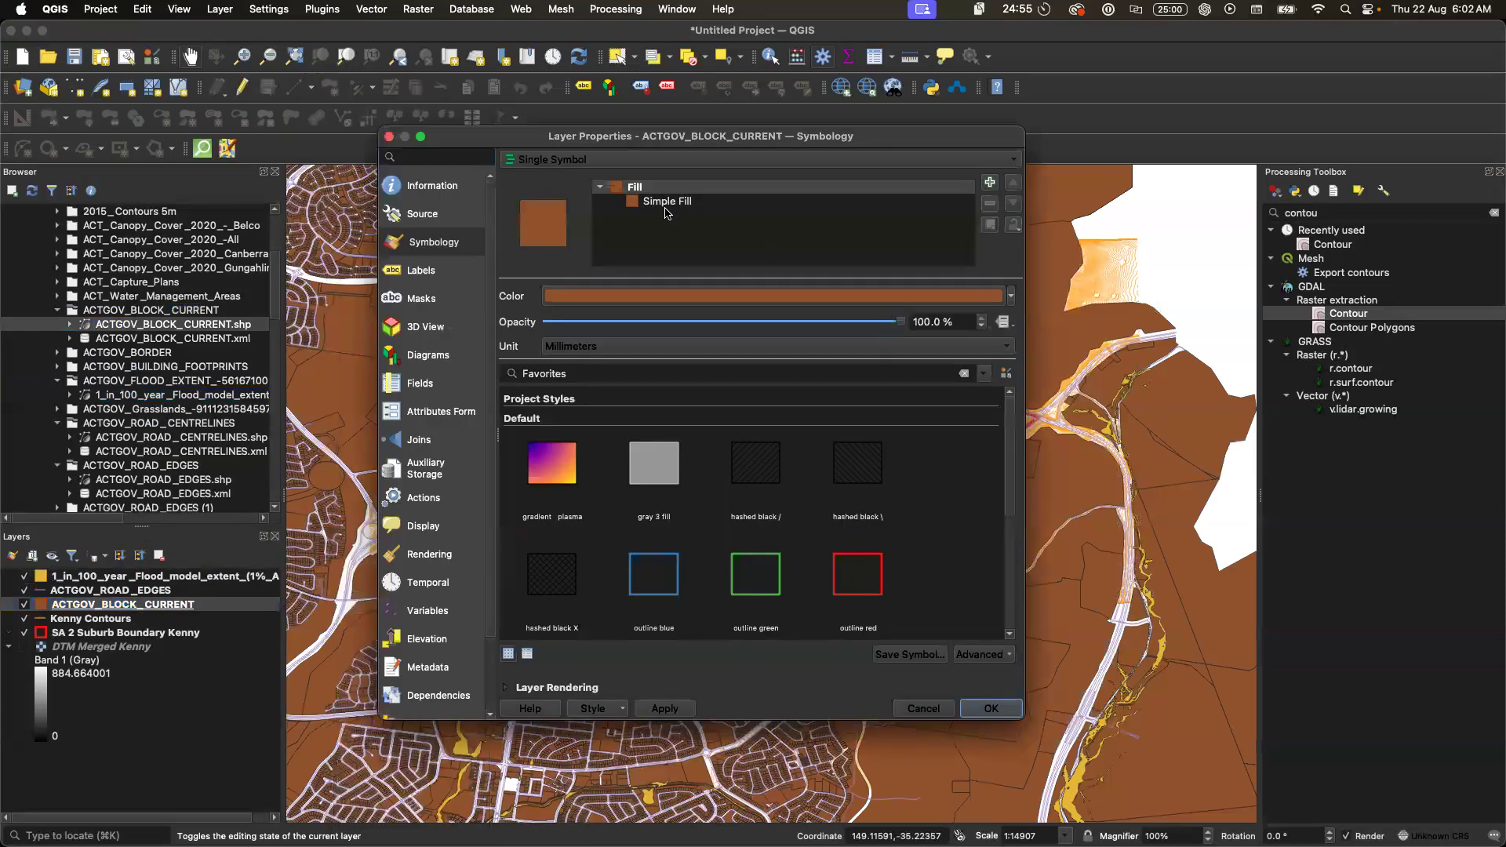
click(665, 202)
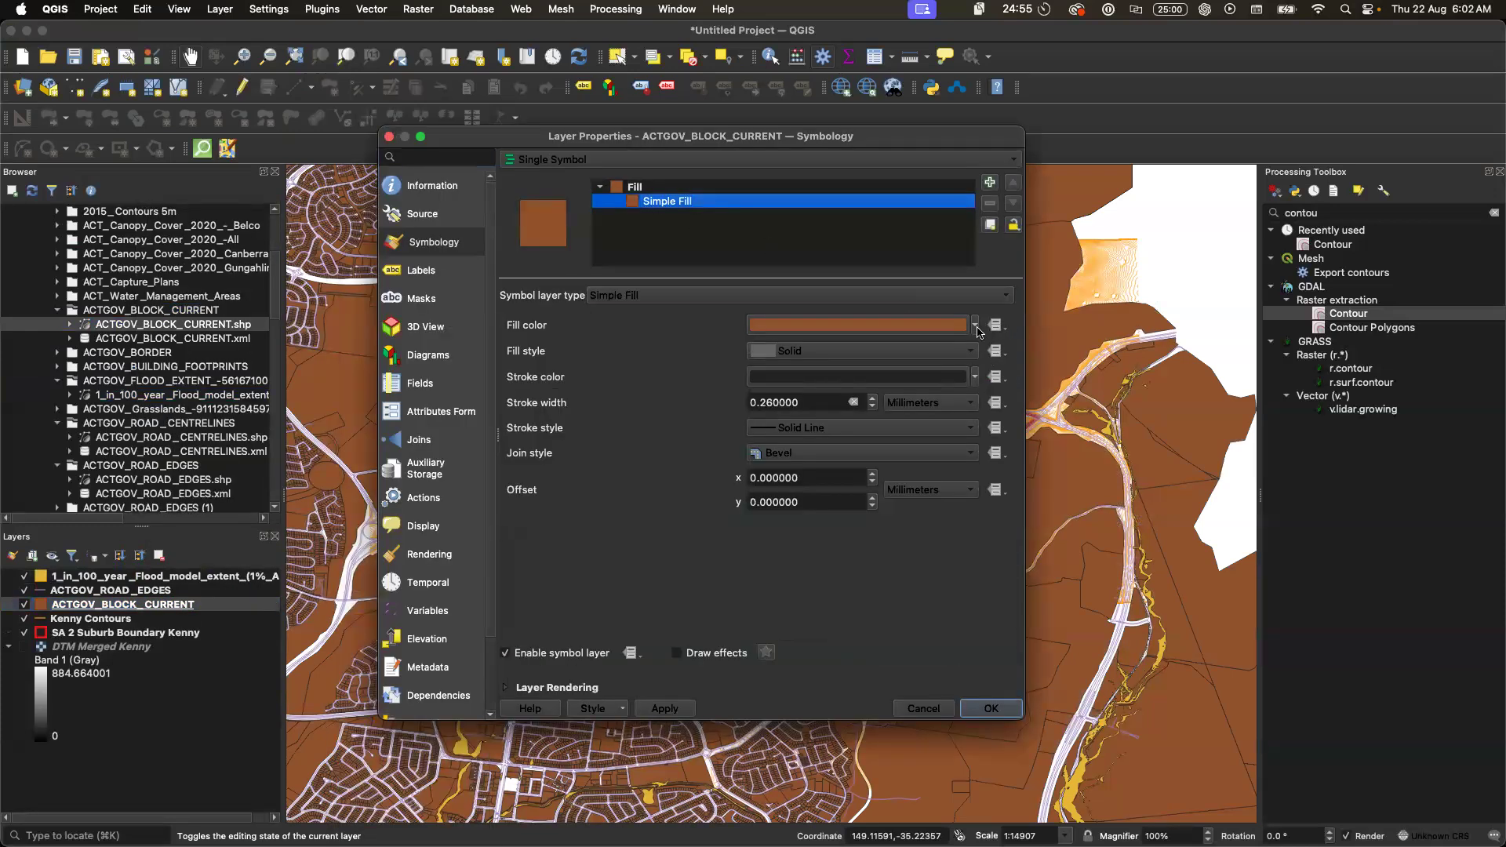
click(976, 325)
click(807, 346)
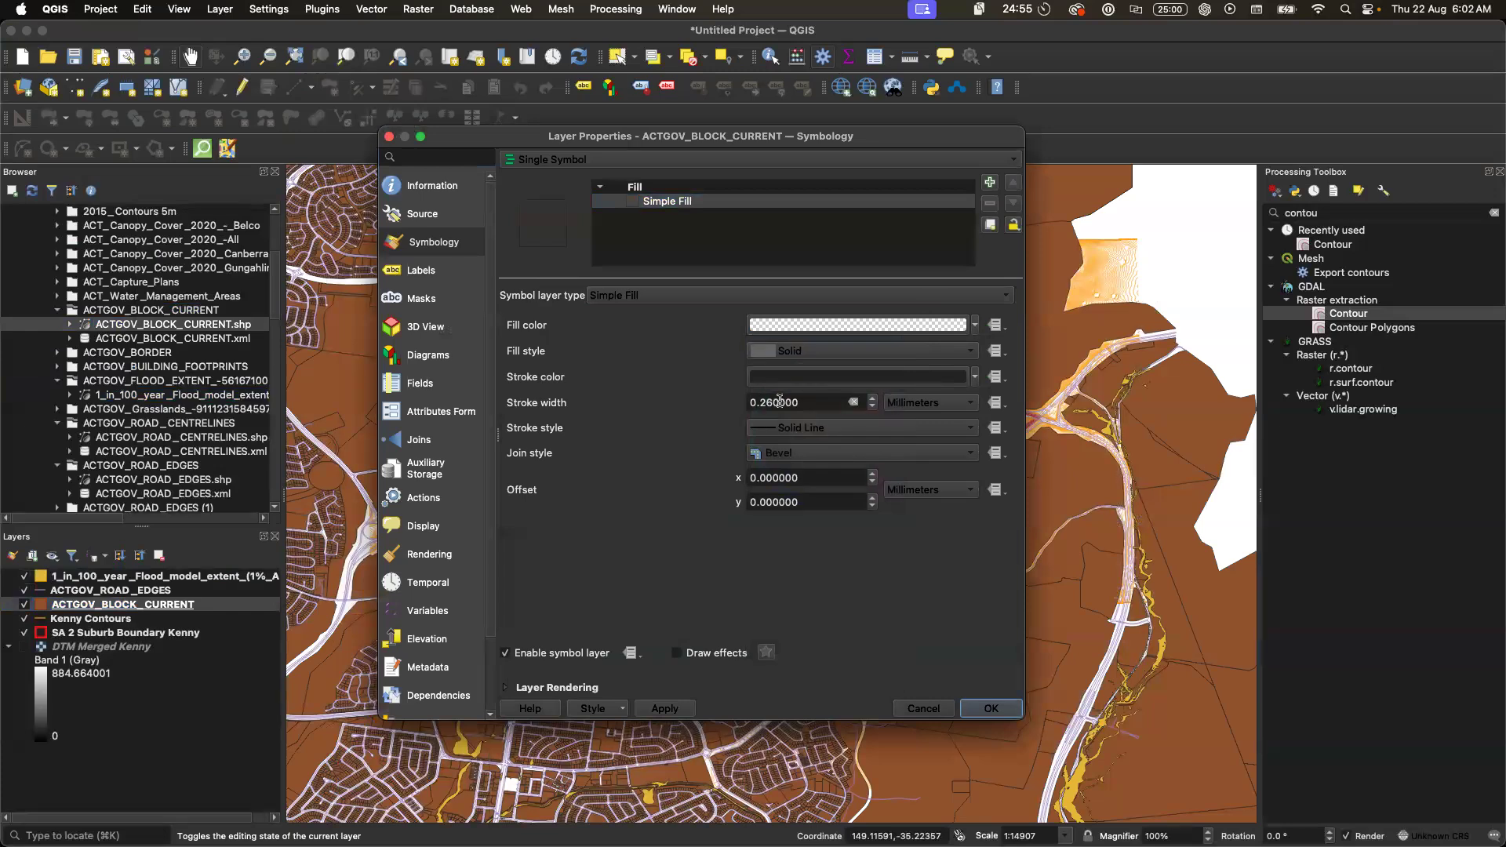
- Give the ACTGOV_BLOCK_CURRENT blocks a red stroke in Dash Dot Line style and apply the symbology
click(974, 380)
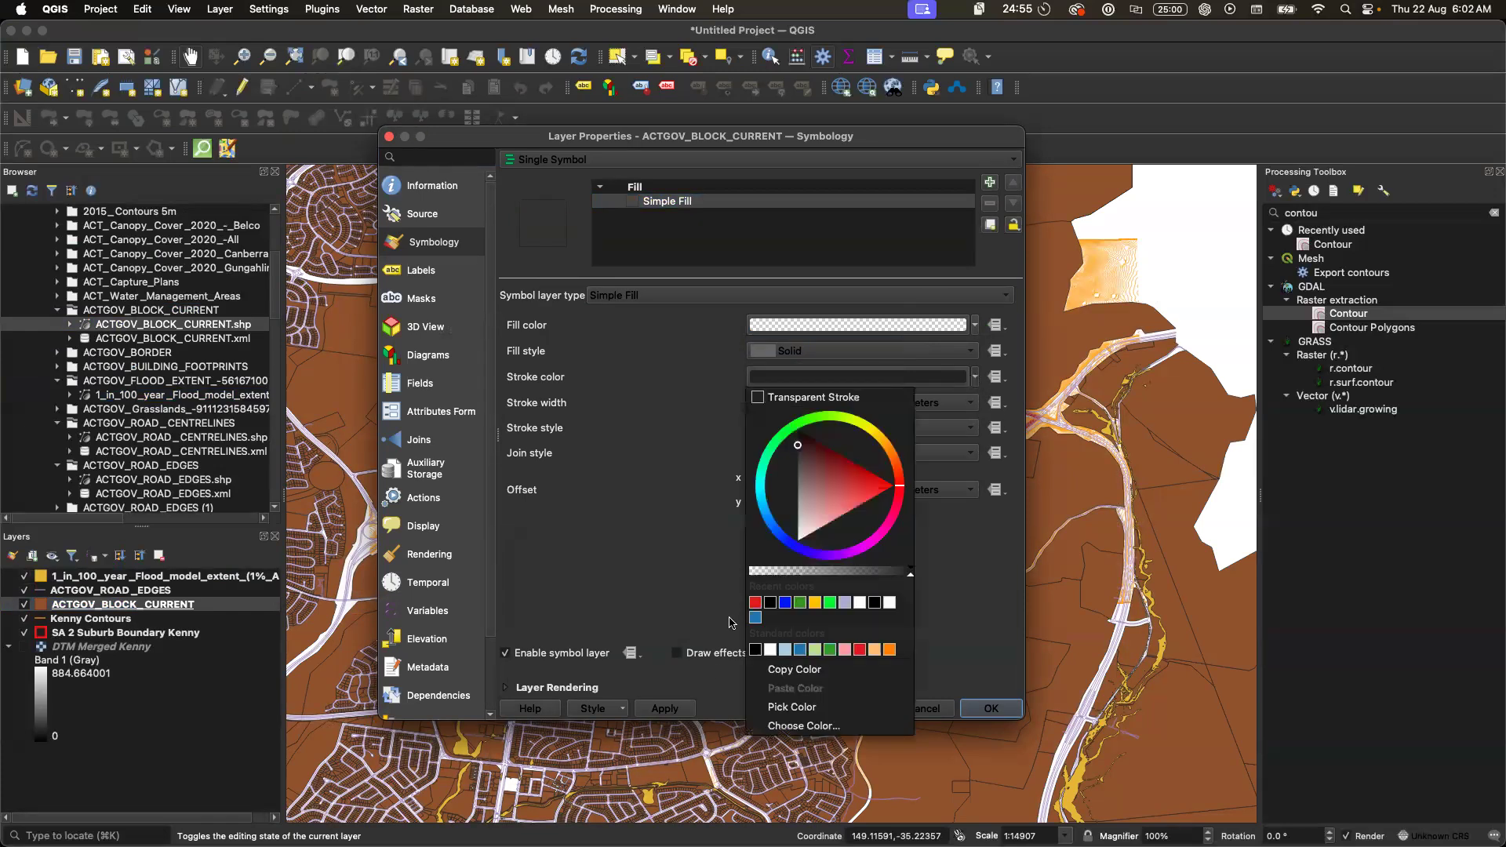
click(755, 609)
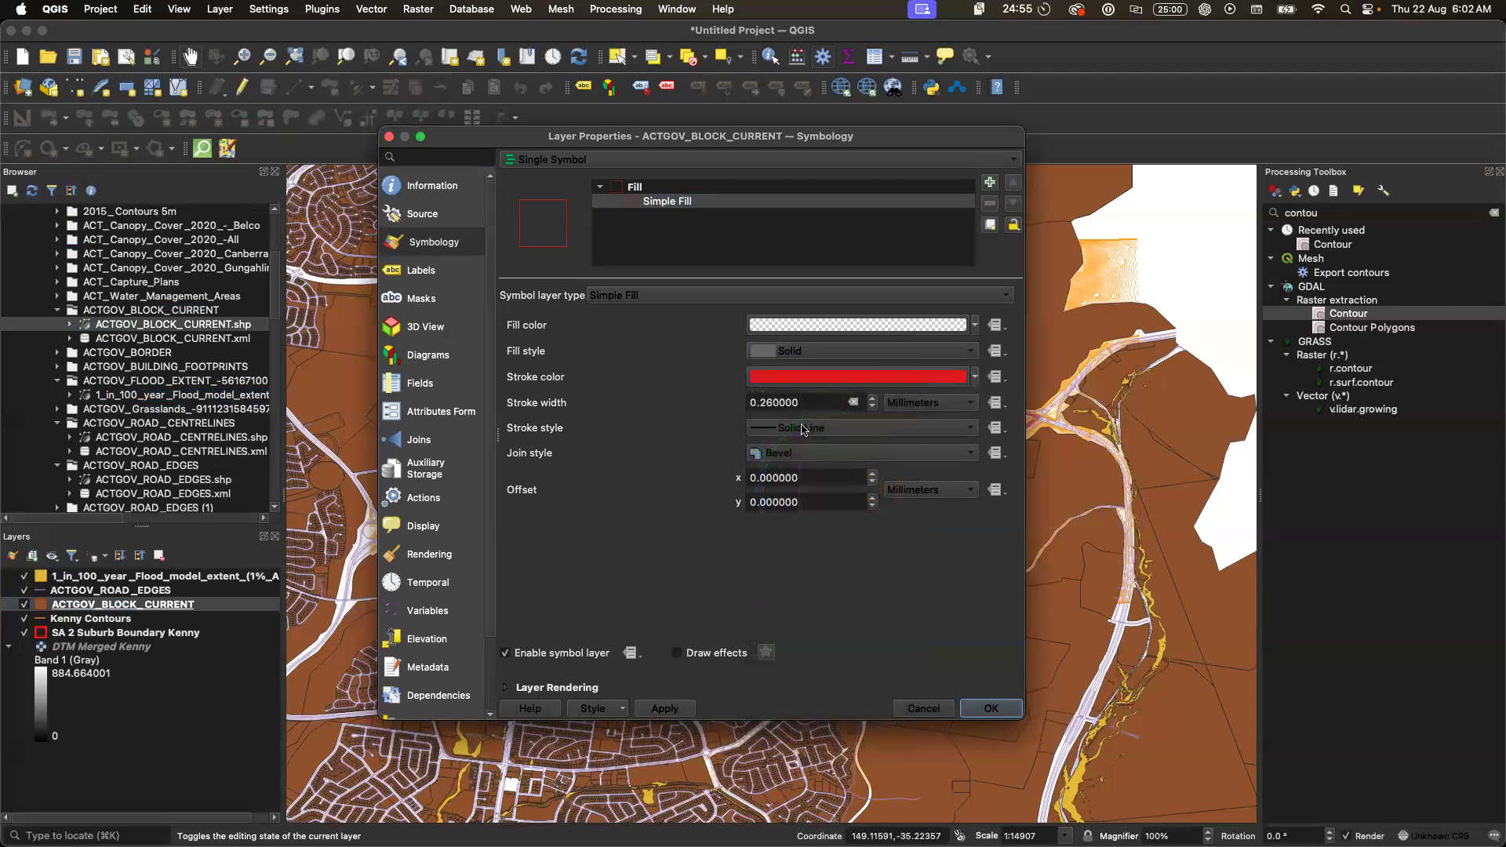
click(969, 429)
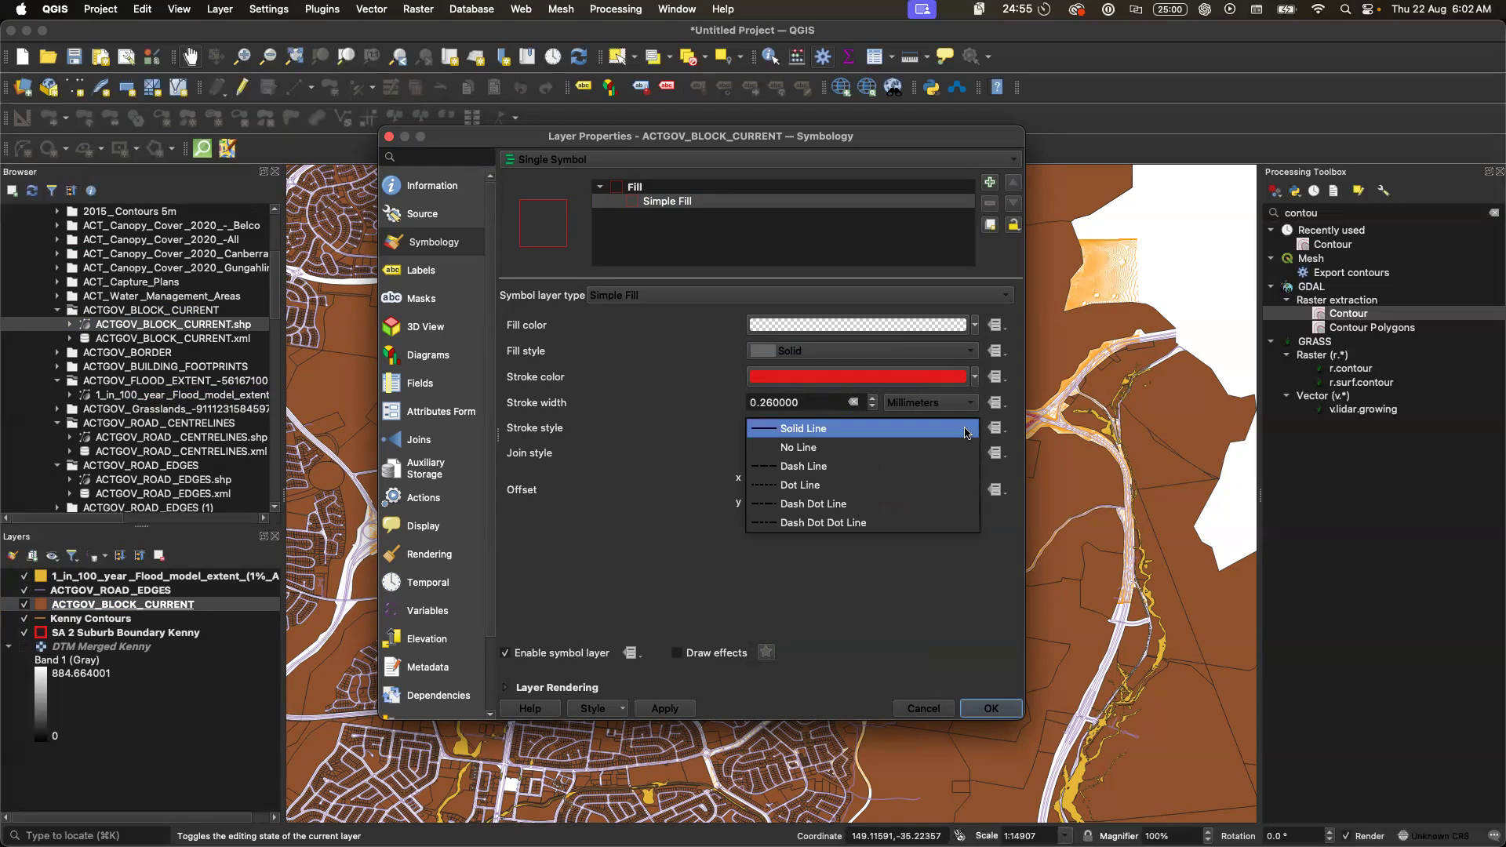
click(867, 504)
click(991, 708)
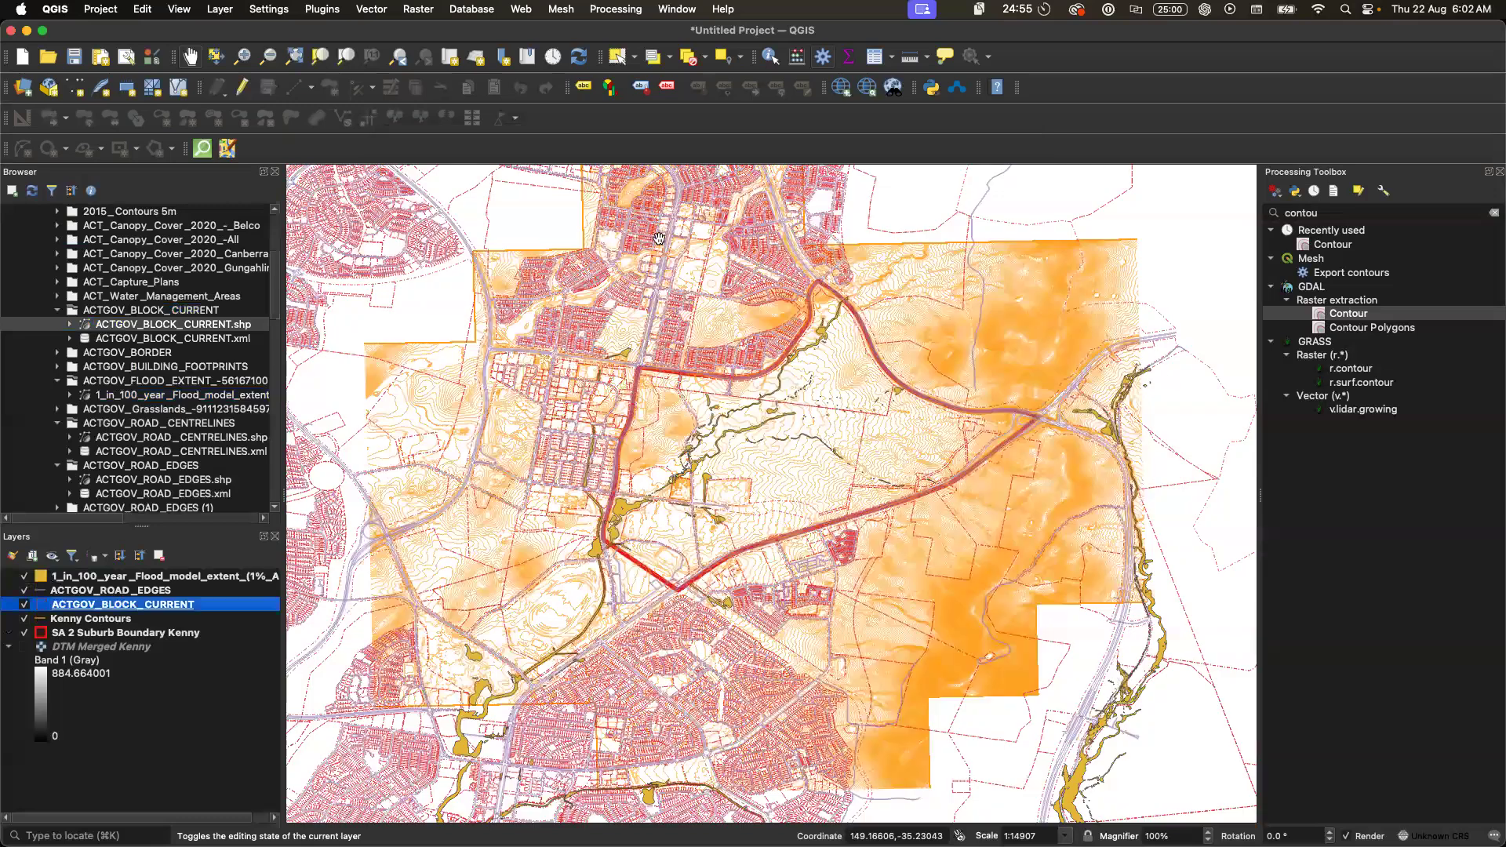
- Add Canopy Cover Kenny.shp from the Kenny folder to the project, with the map framed on the suburb boundary
click(248, 60)
drag(543, 236, 980, 571)
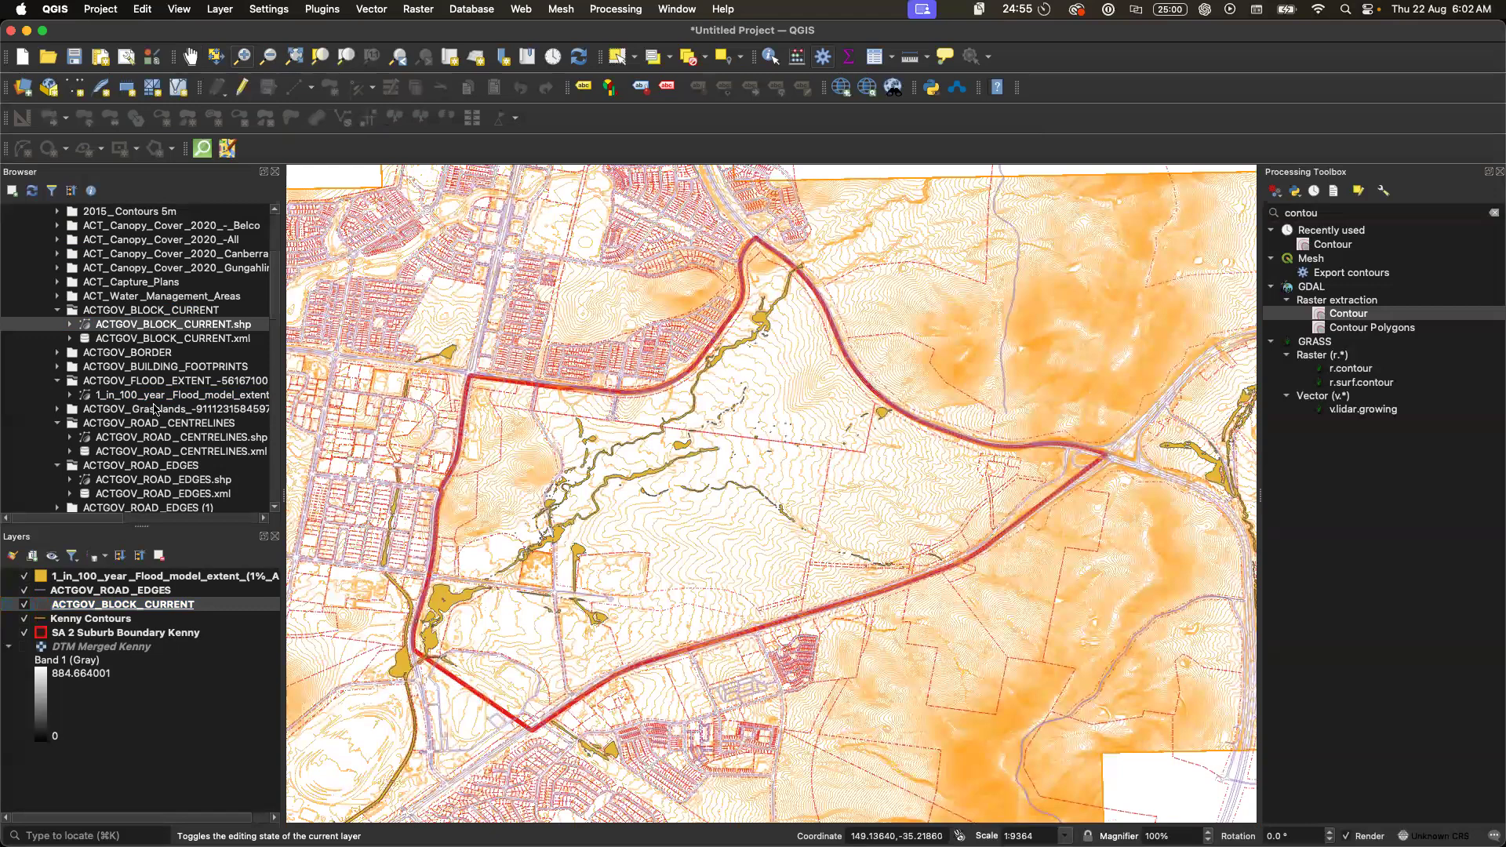
scroll(155, 409, up, 1)
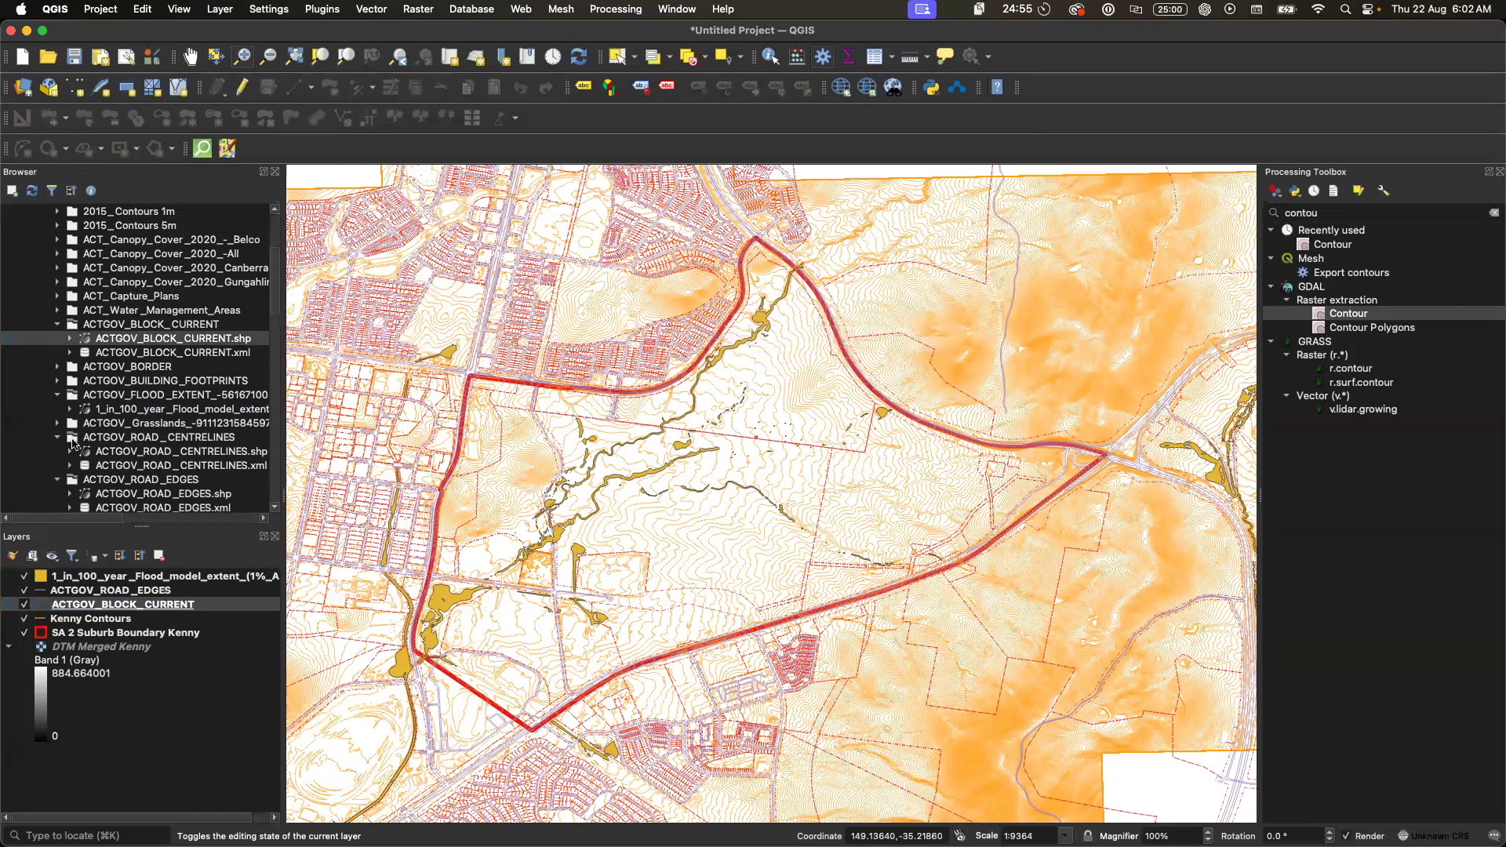
scroll(128, 388, down, 1)
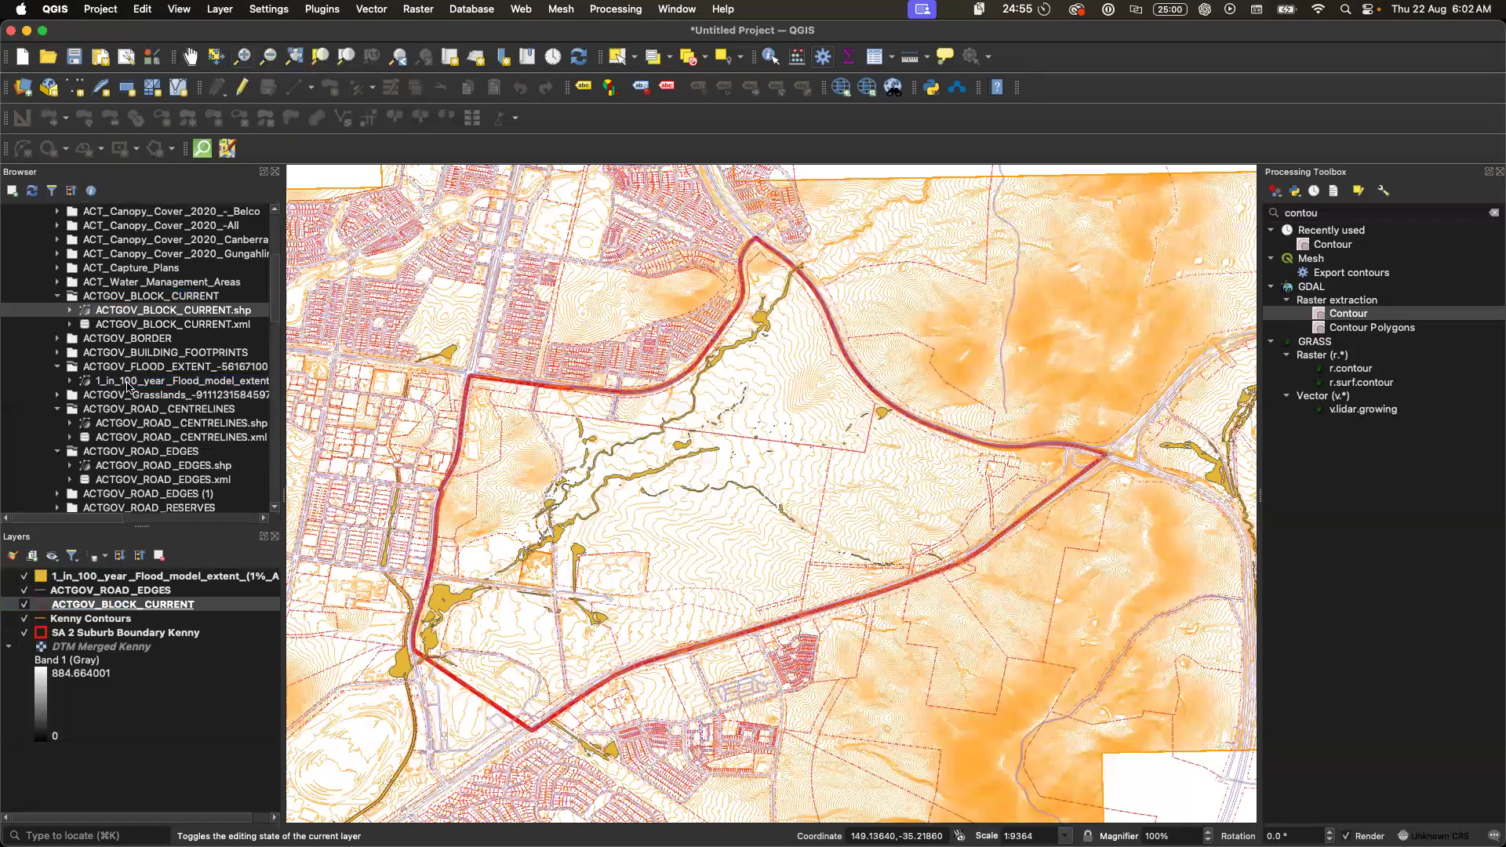
scroll(128, 388, down, 5)
scroll(127, 387, down, 2)
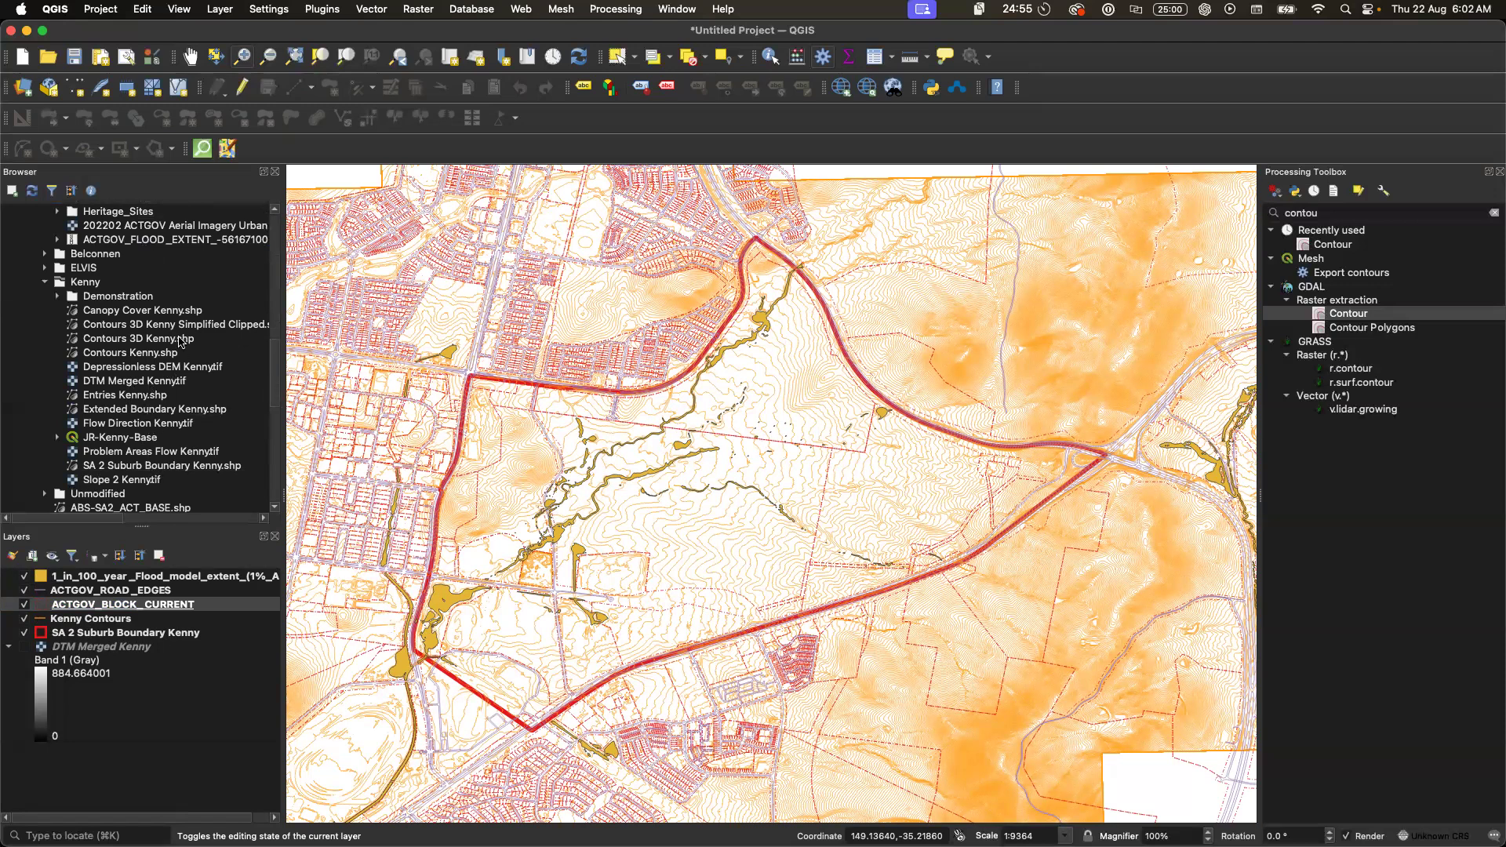
click(185, 315)
drag(178, 314, 176, 735)
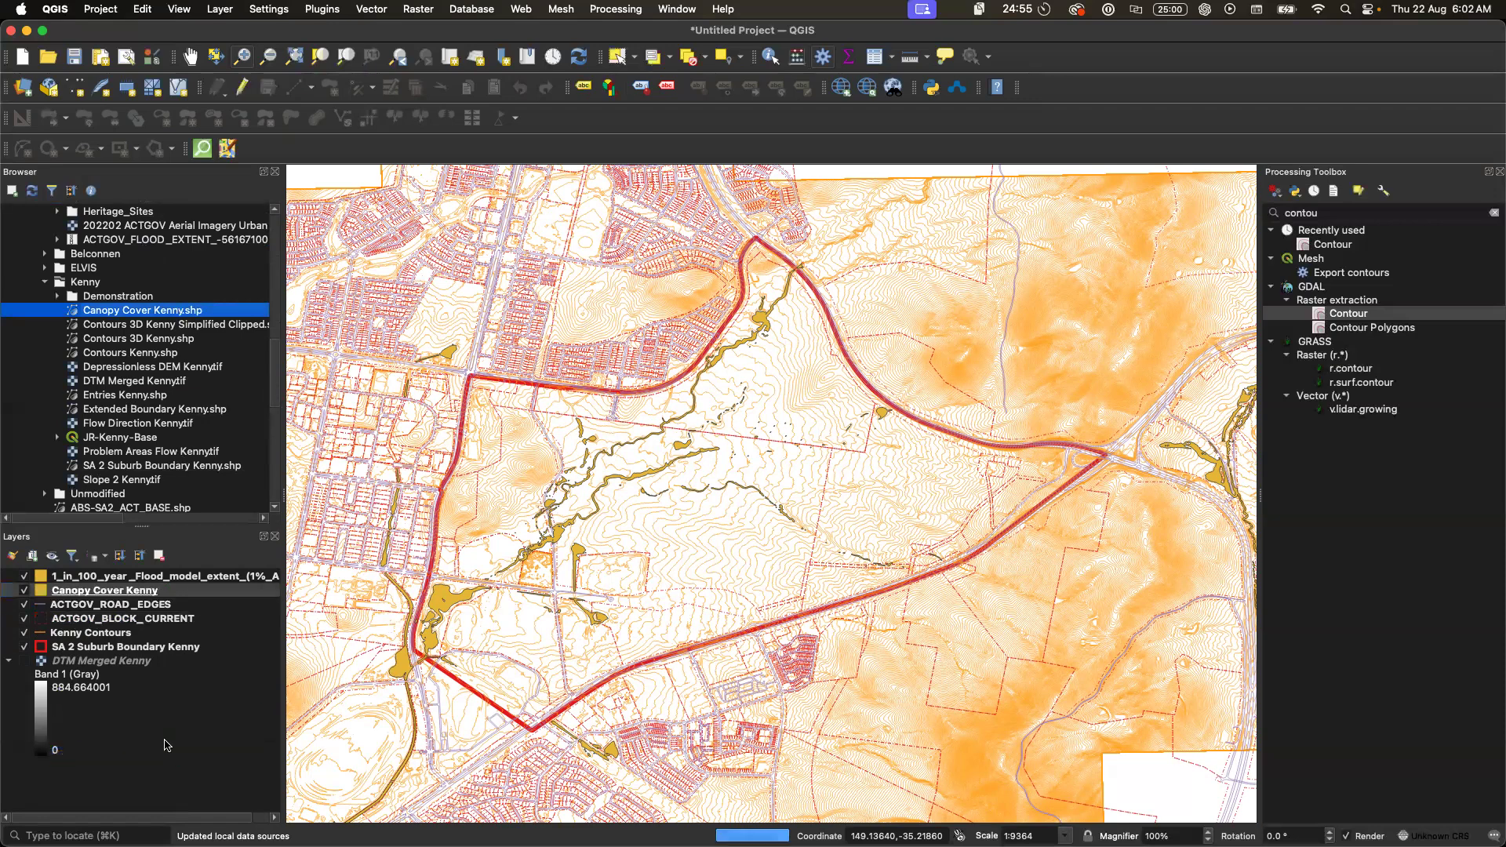
- Set the Canopy Cover Kenny layer's fill to green and place the layer above the 1_in_100_year flood extent layer
right_click(142, 594)
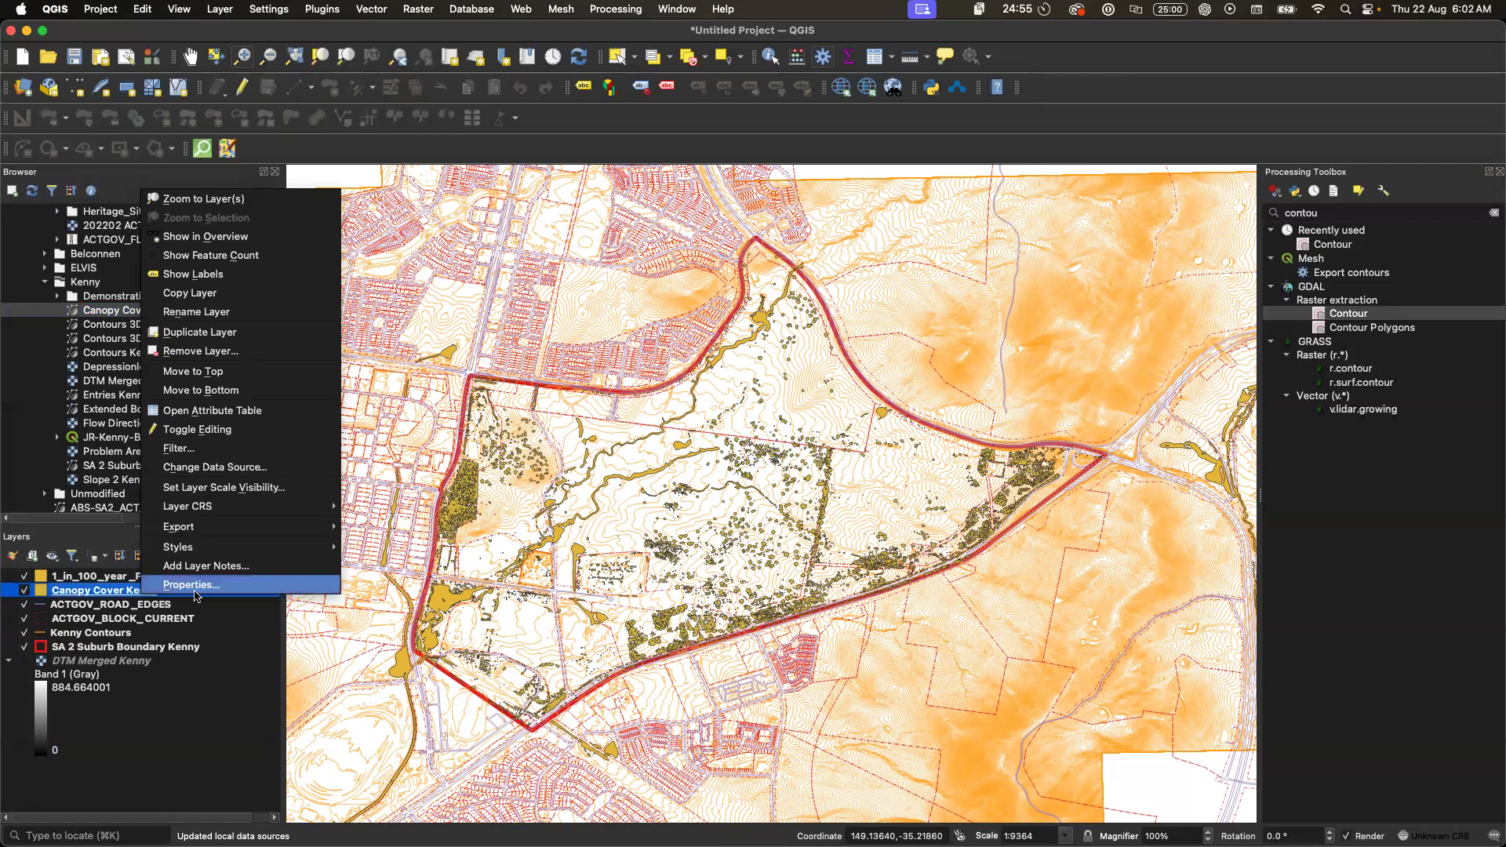
click(195, 593)
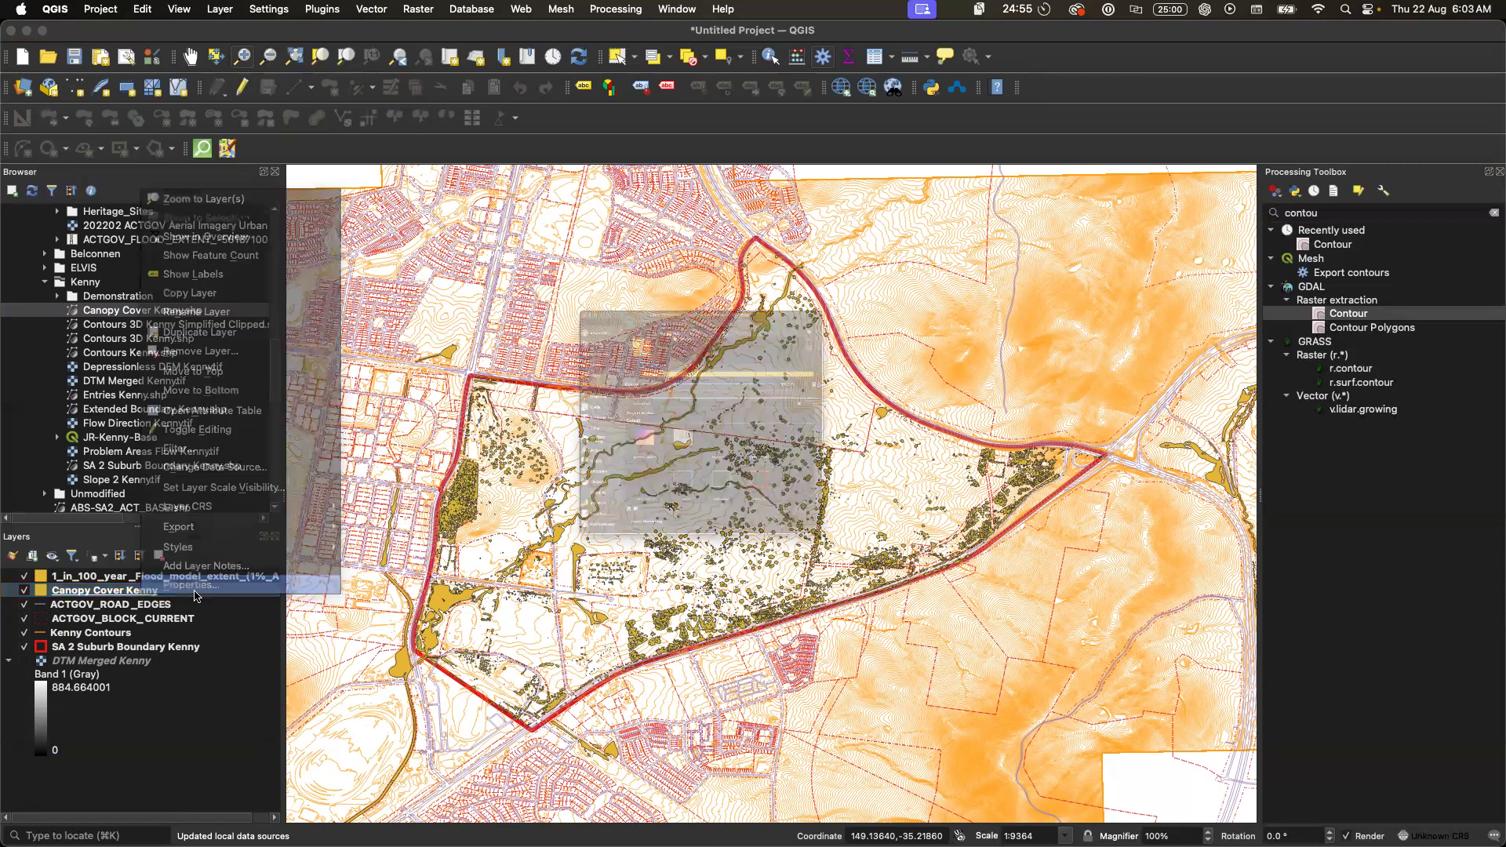
click(666, 202)
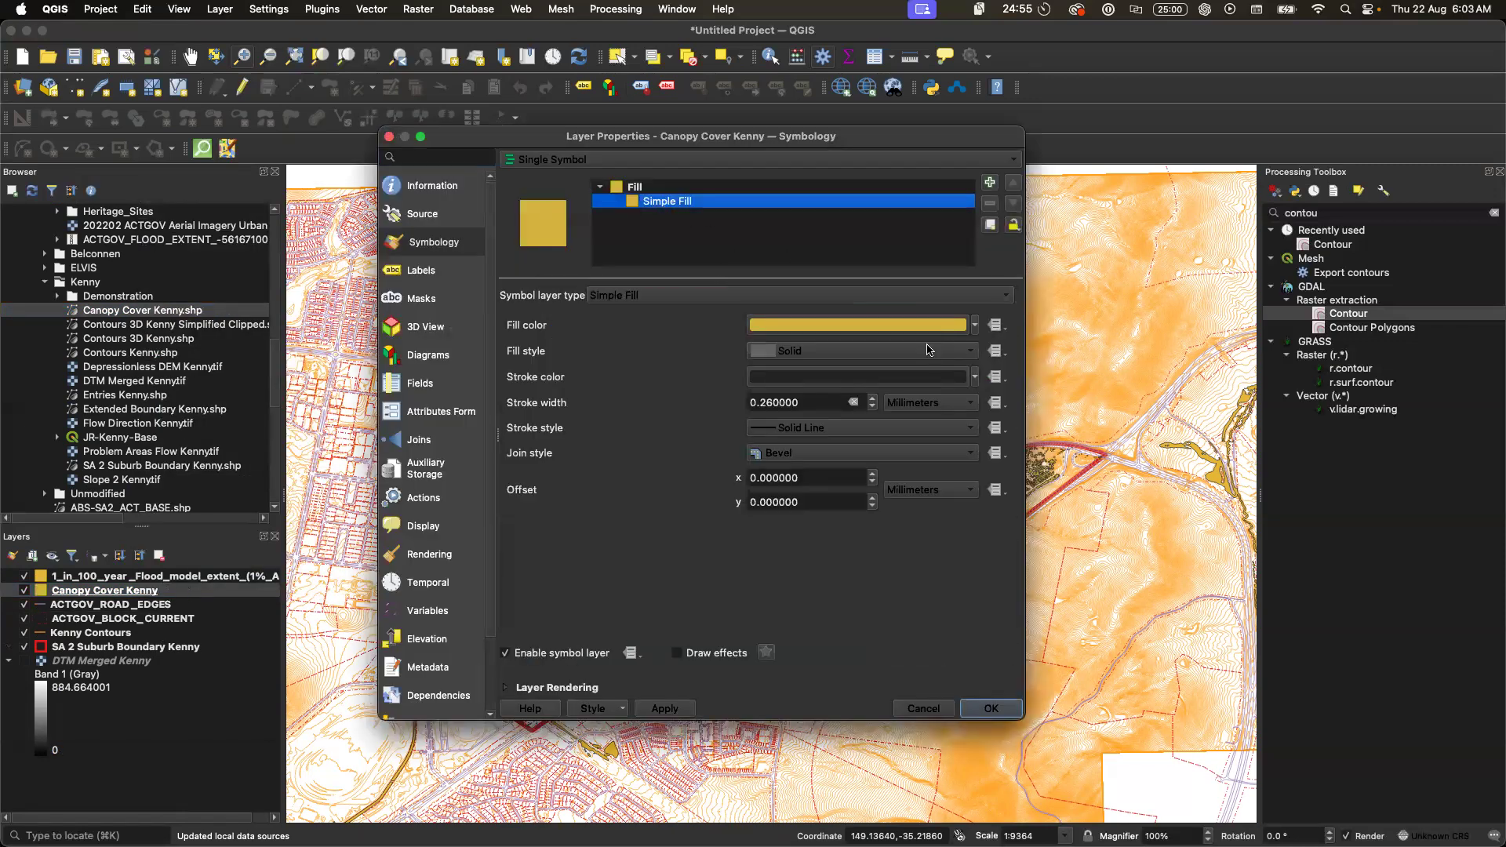
click(973, 324)
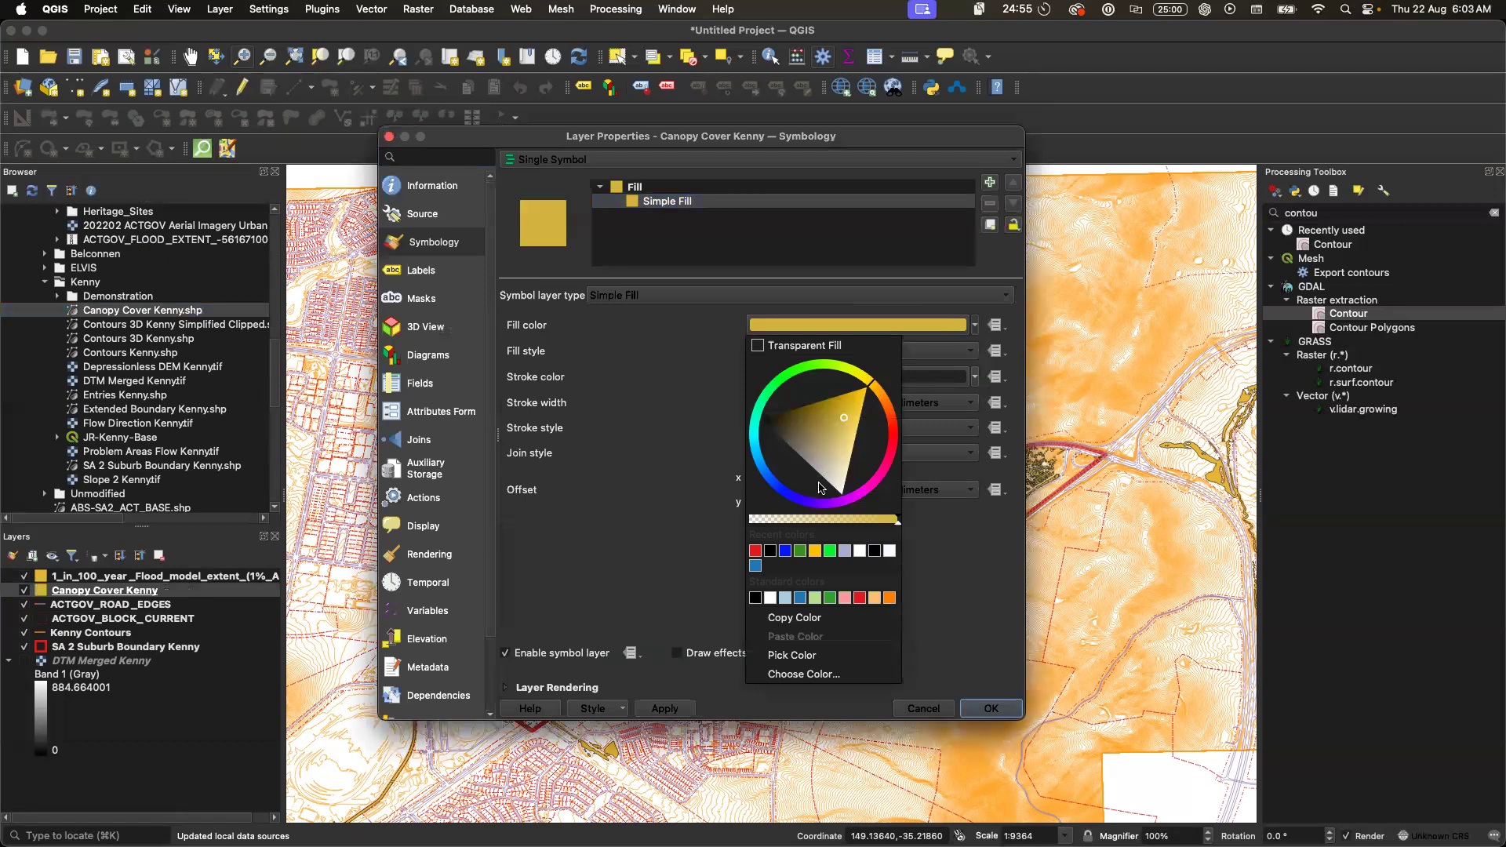
click(800, 551)
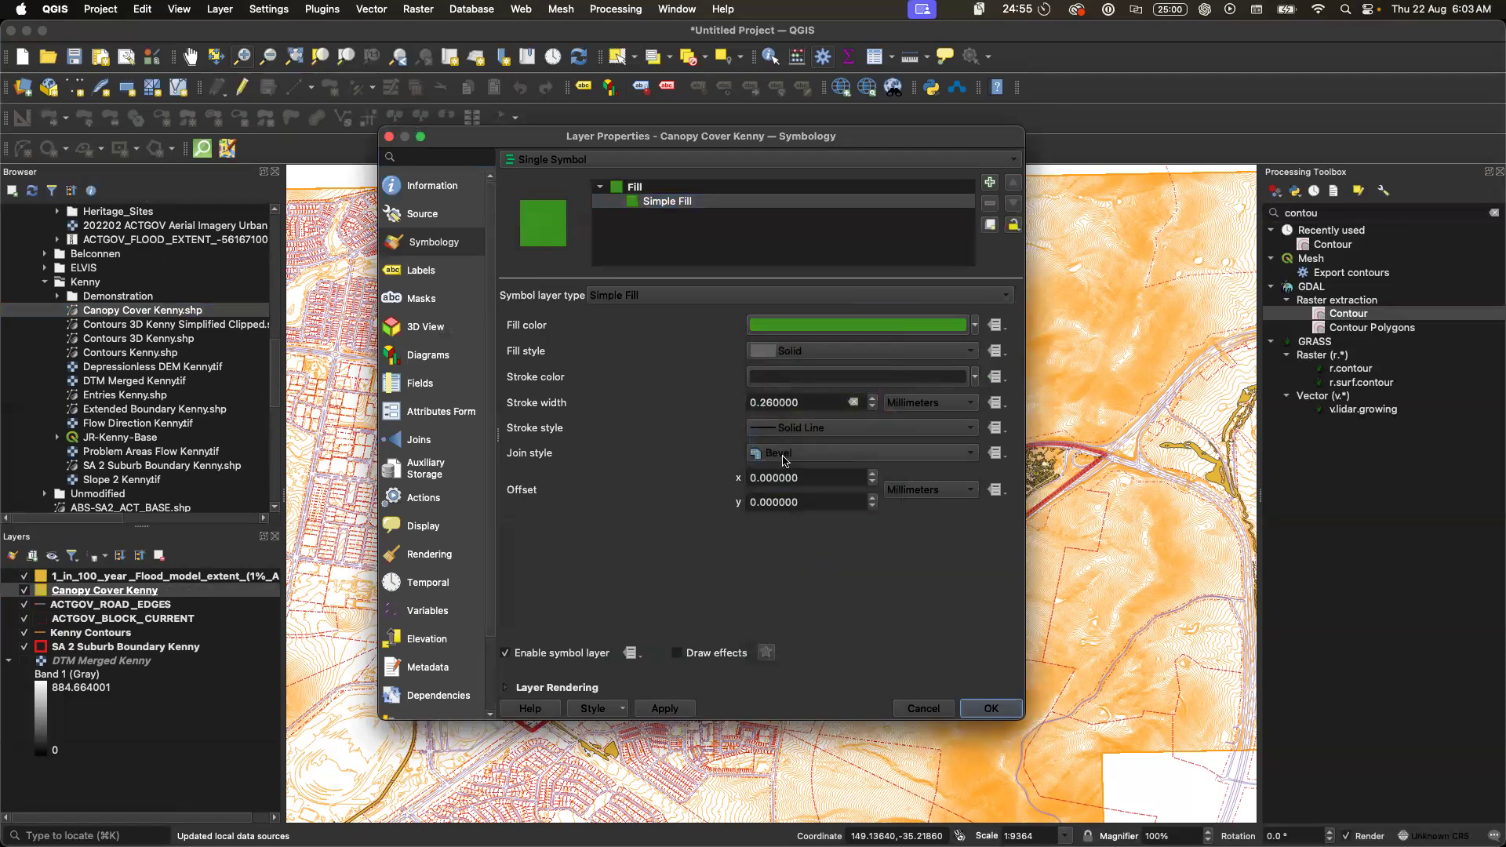
click(669, 708)
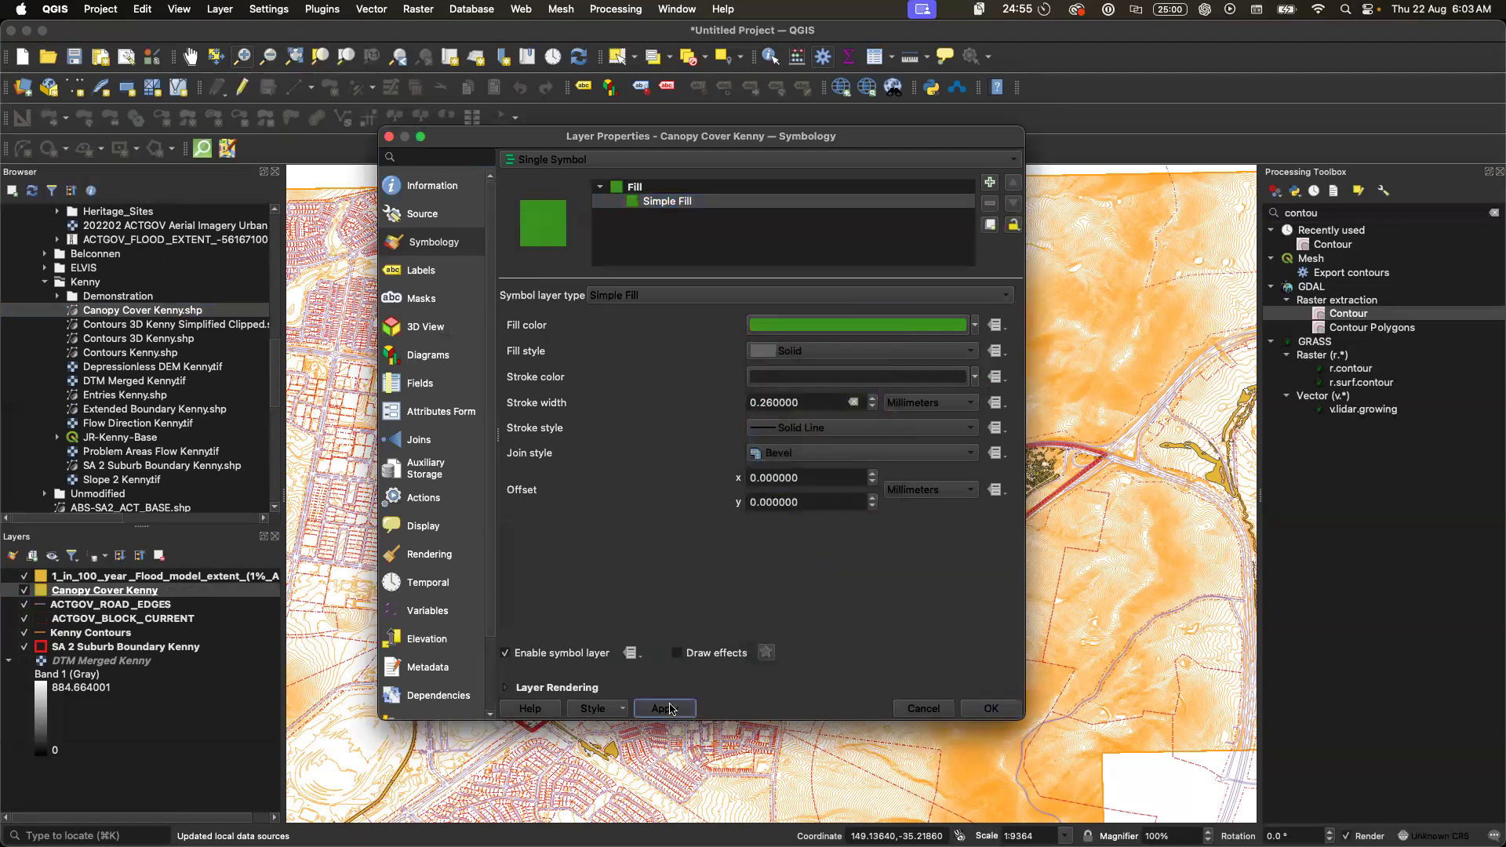
click(991, 708)
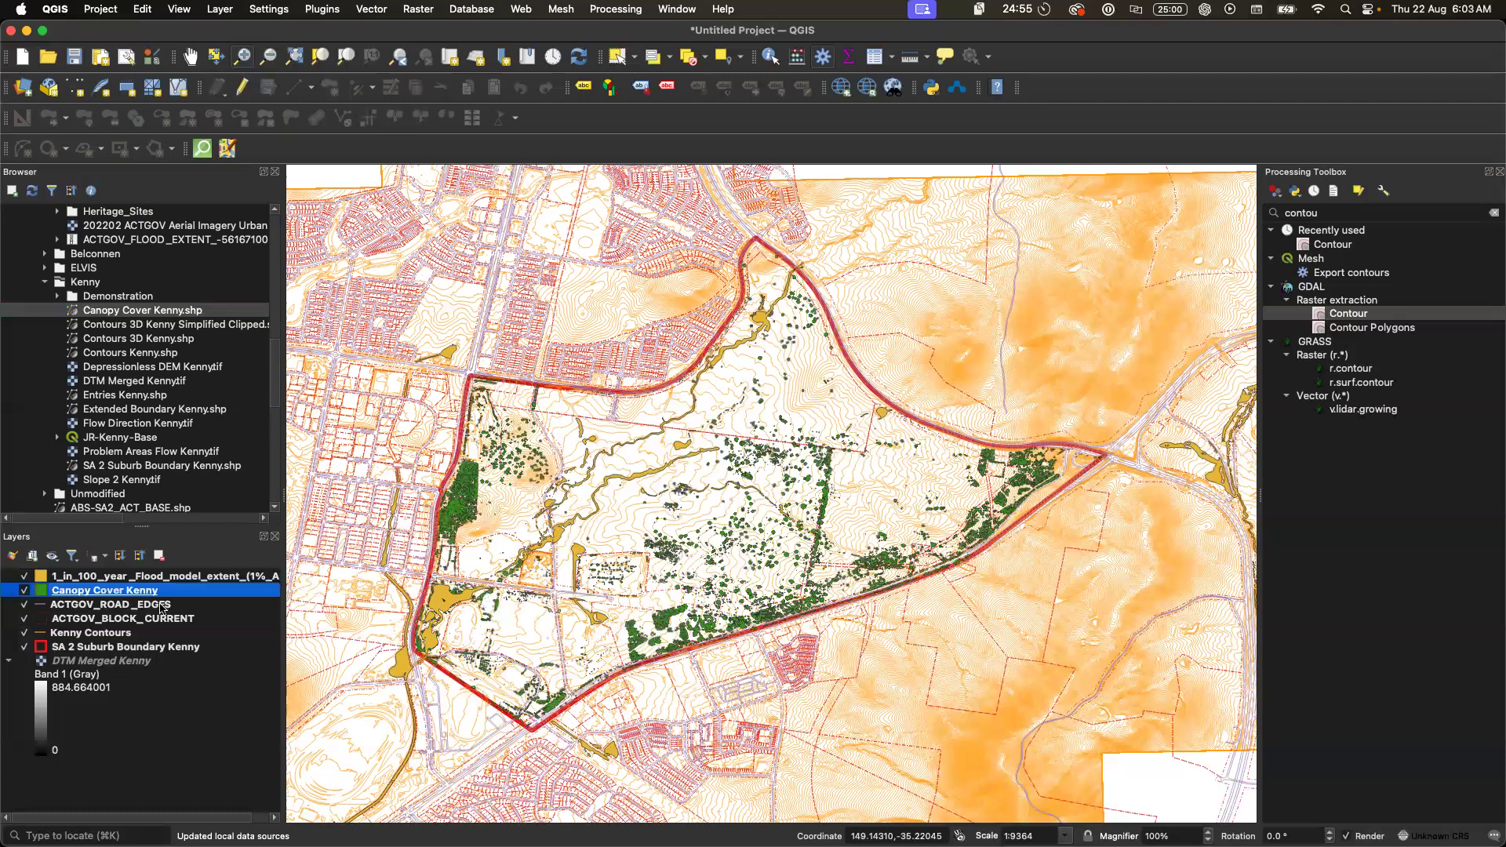
drag(126, 596, 200, 559)
- Add ACTGOV_TP_LAND_USE_ZONE.shp from the ACTGOV_TP_LAND_USE_ZONE (1) folder to the project
scroll(578, 500, up, 1)
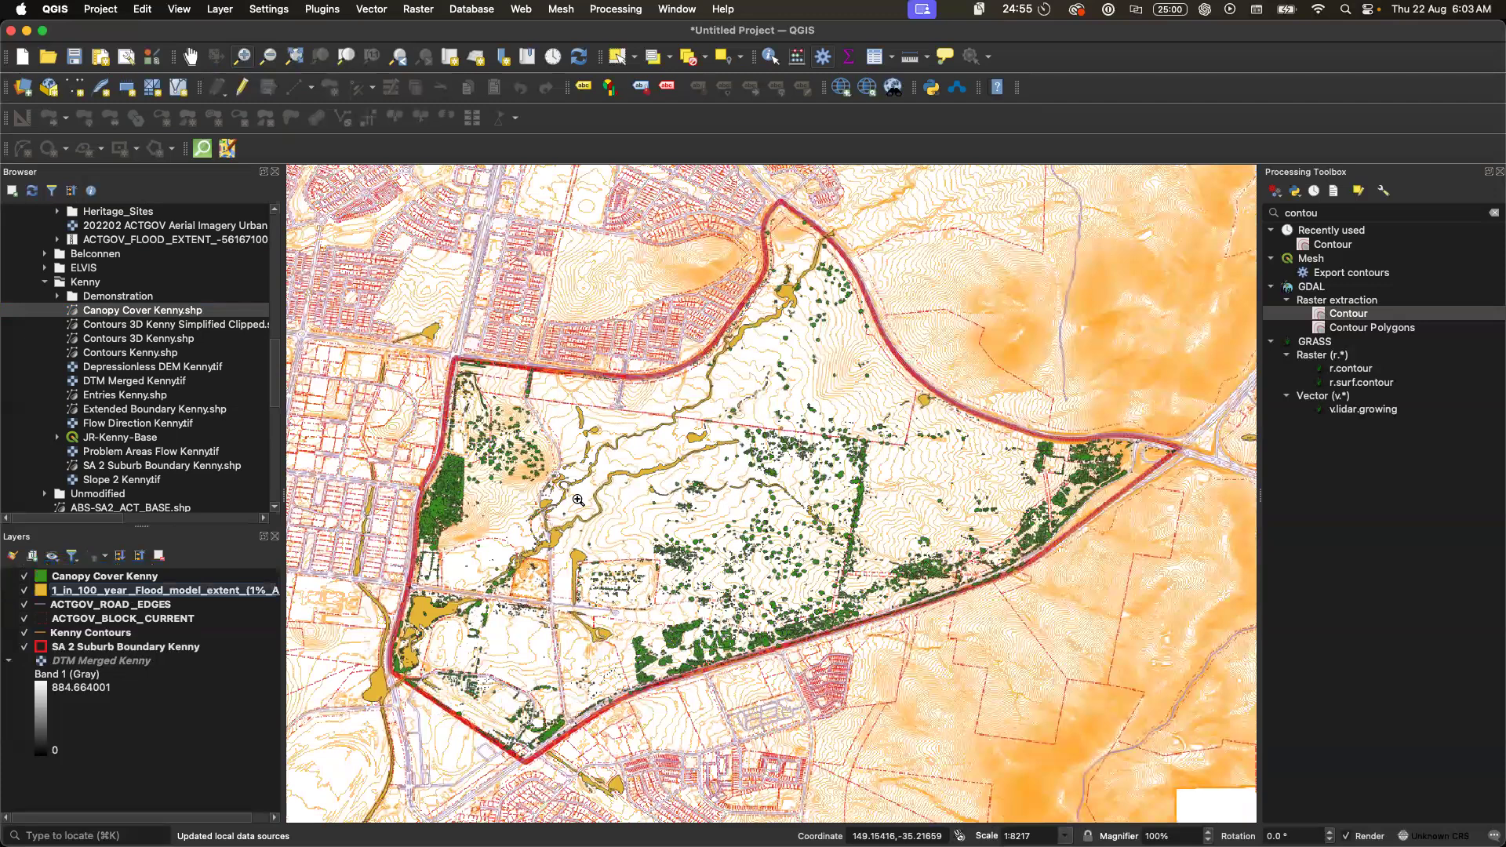
scroll(578, 500, up, 1)
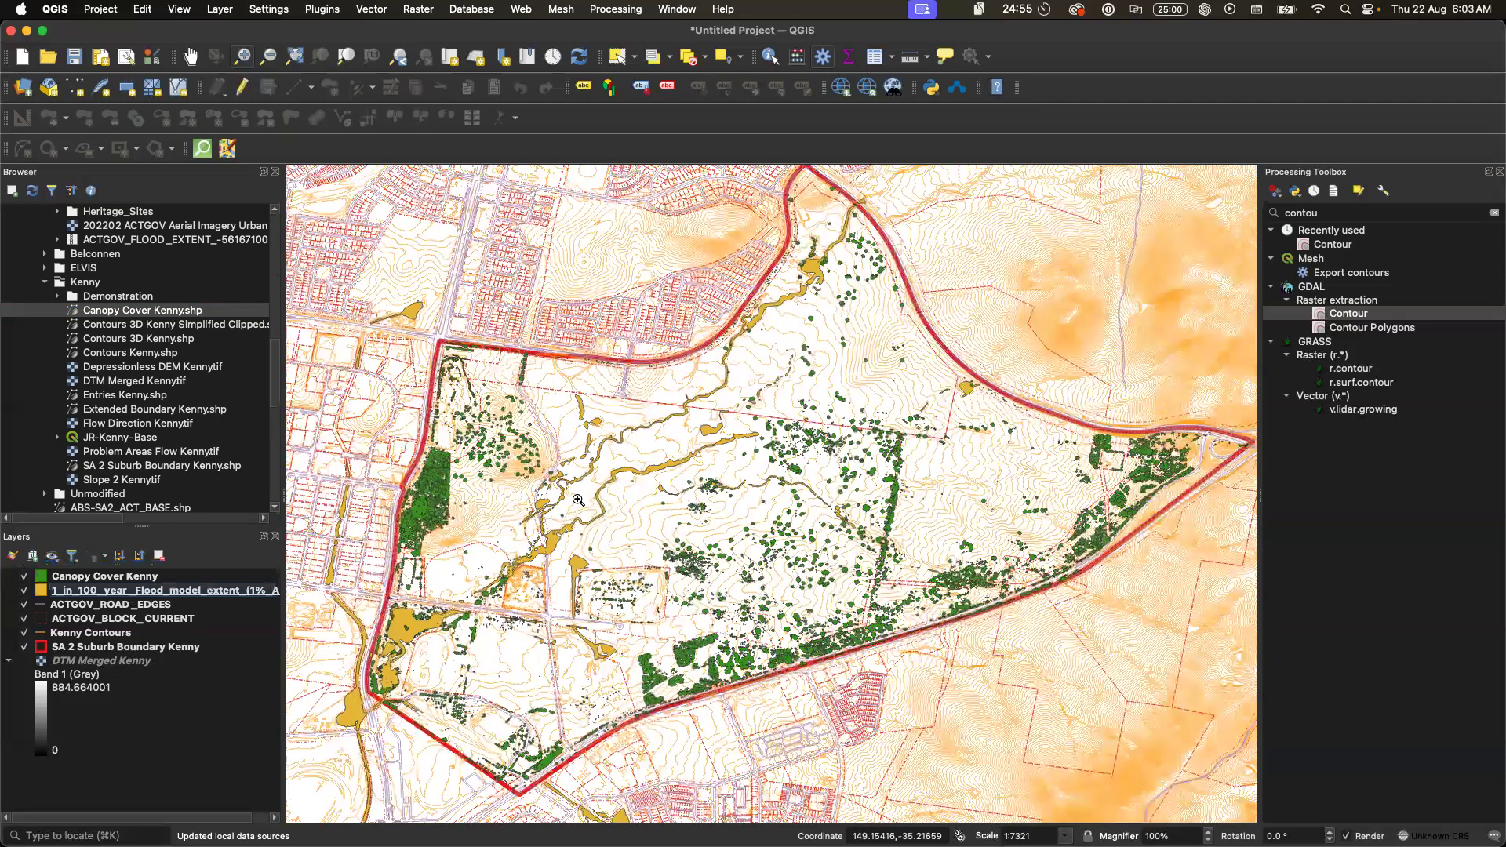
scroll(579, 500, down, 1)
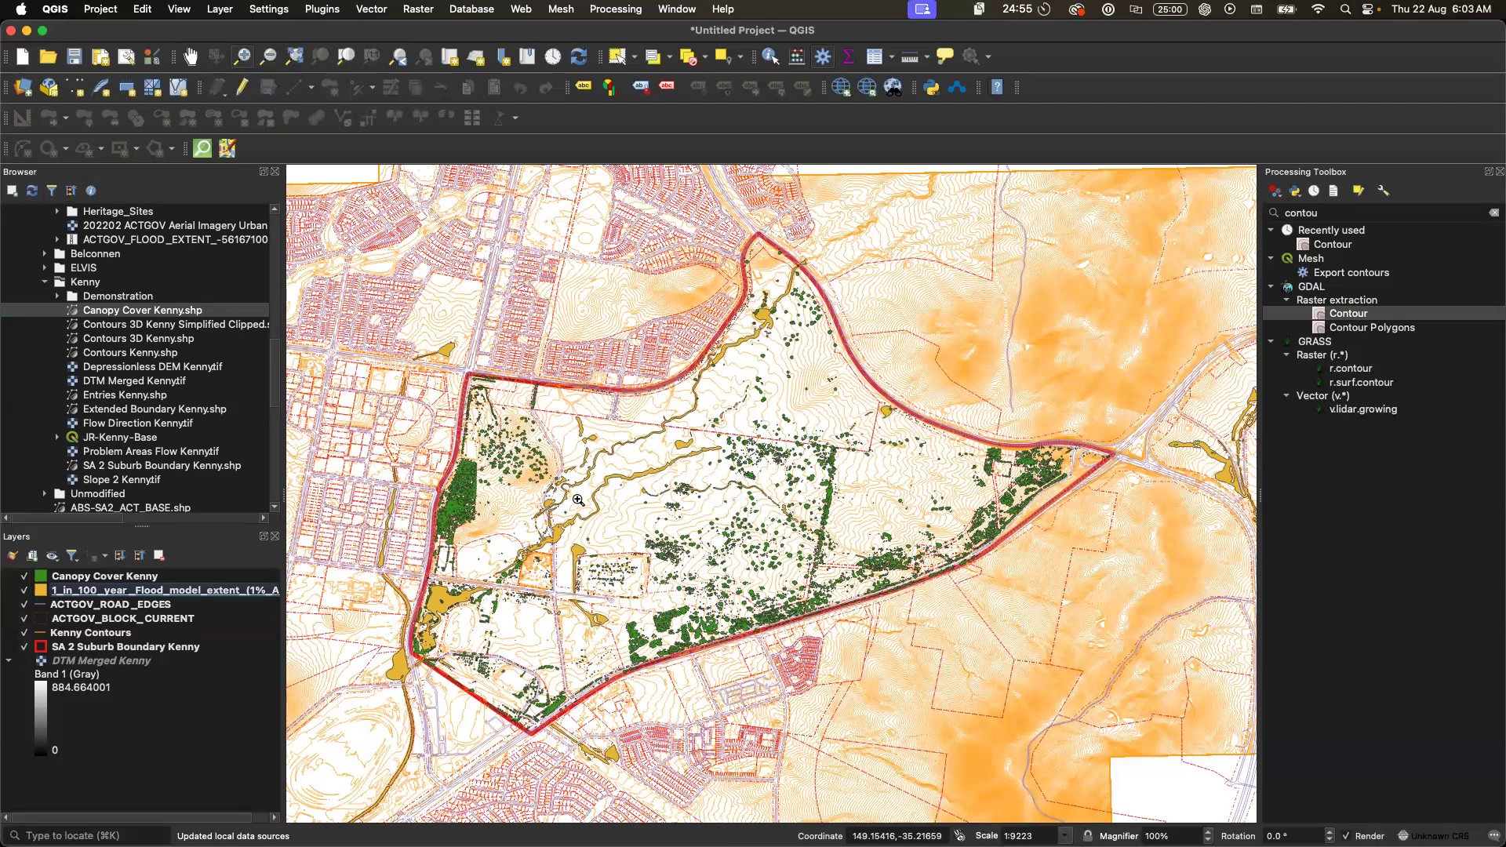
scroll(578, 499, down, 1)
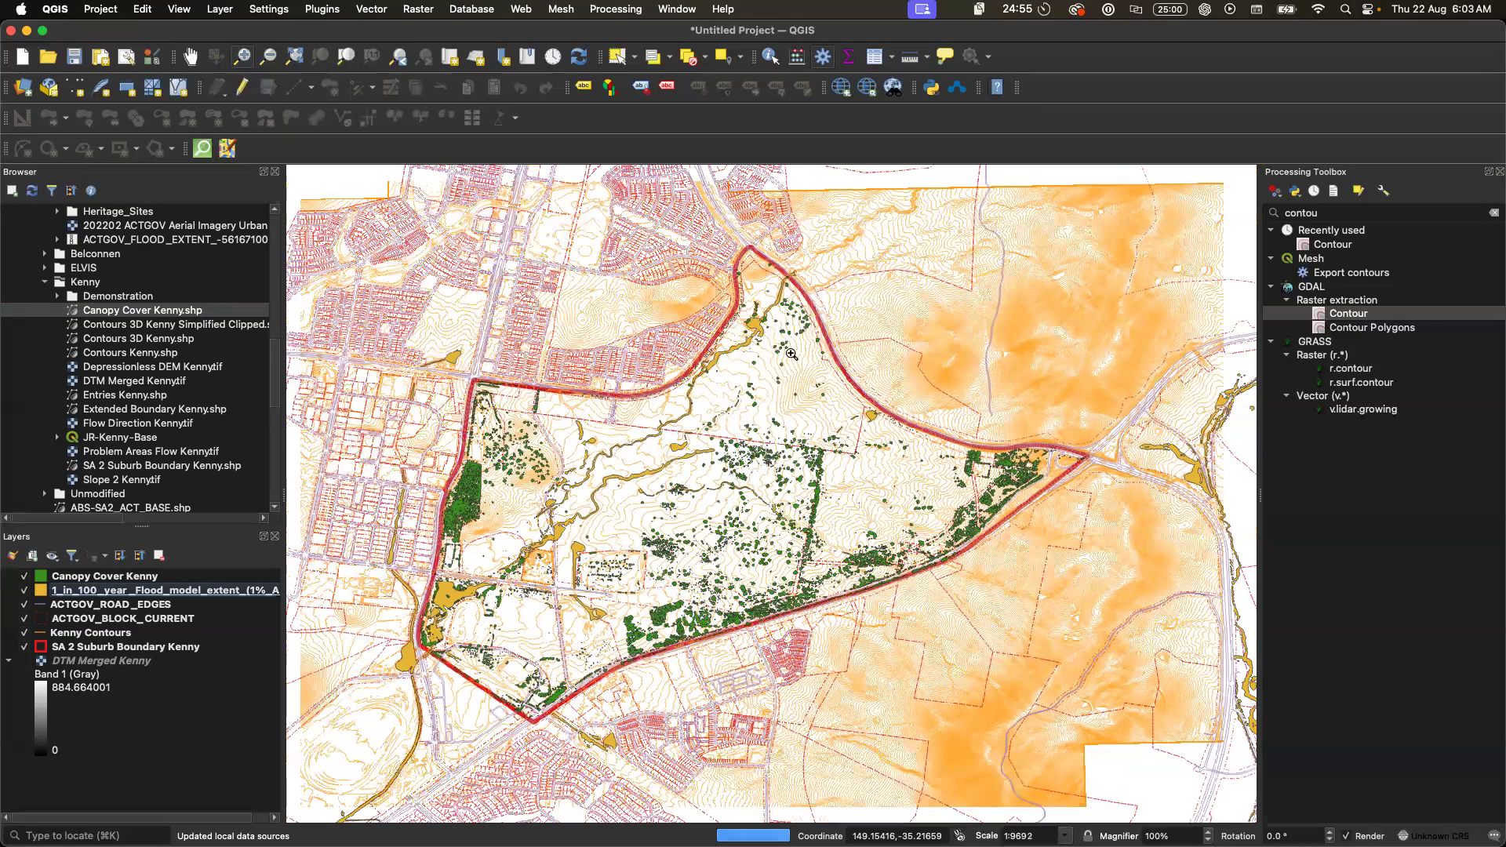
scroll(642, 688, down, 1)
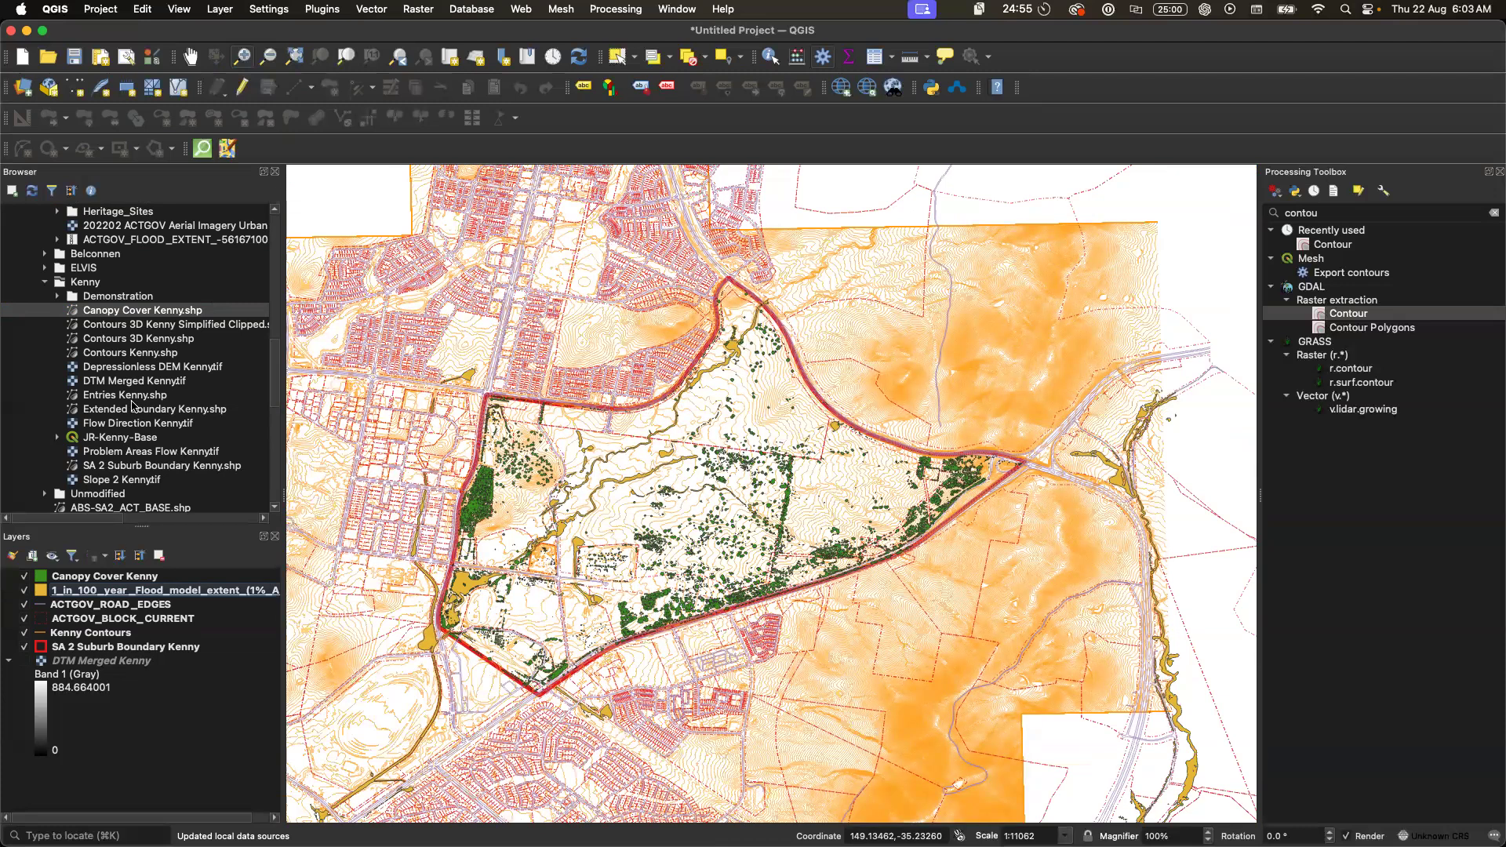
scroll(135, 412, up, 6)
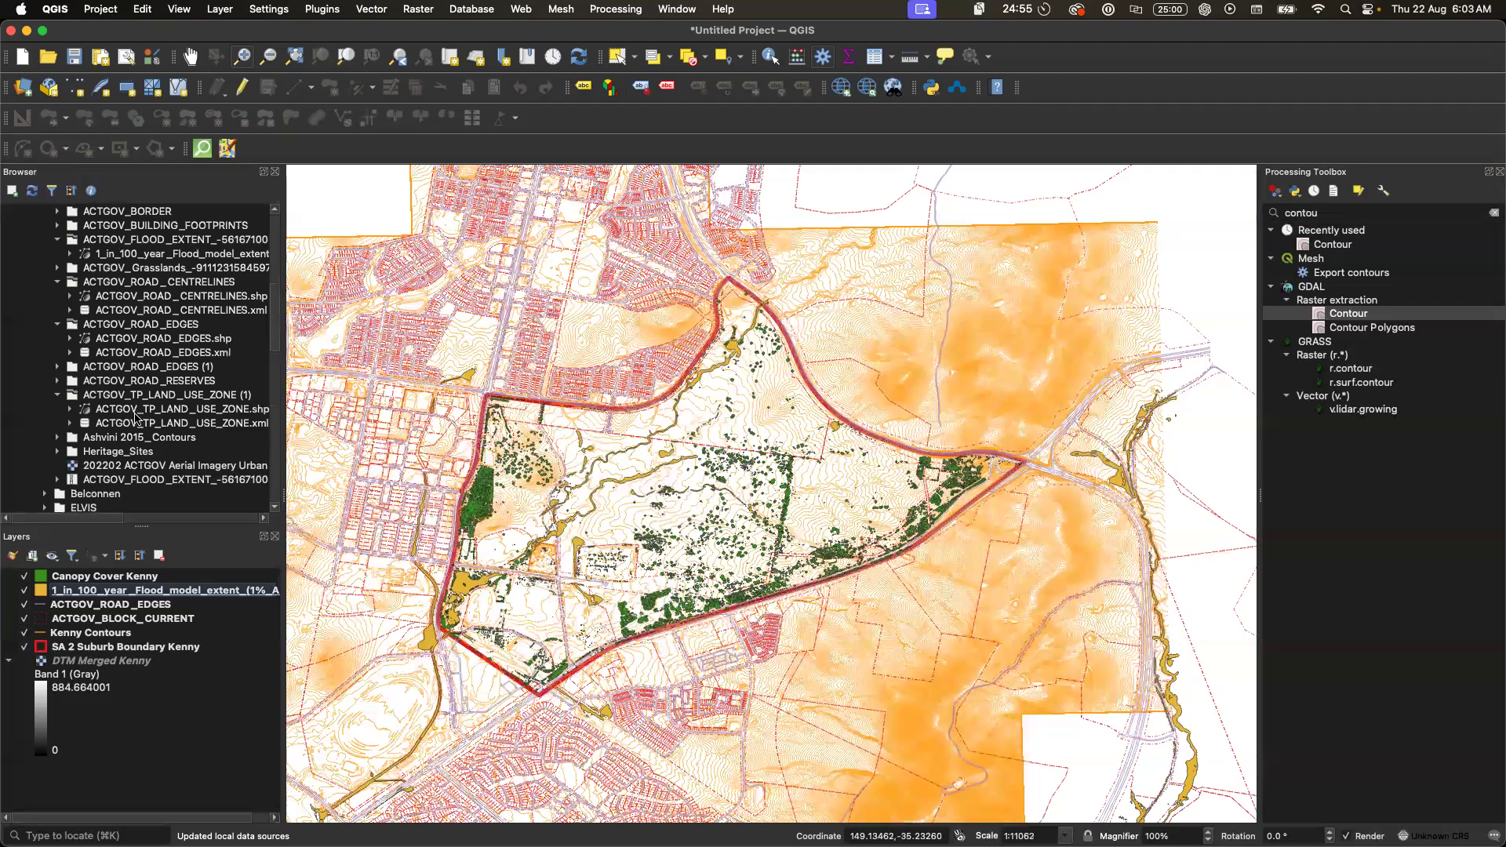
drag(157, 416, 202, 688)
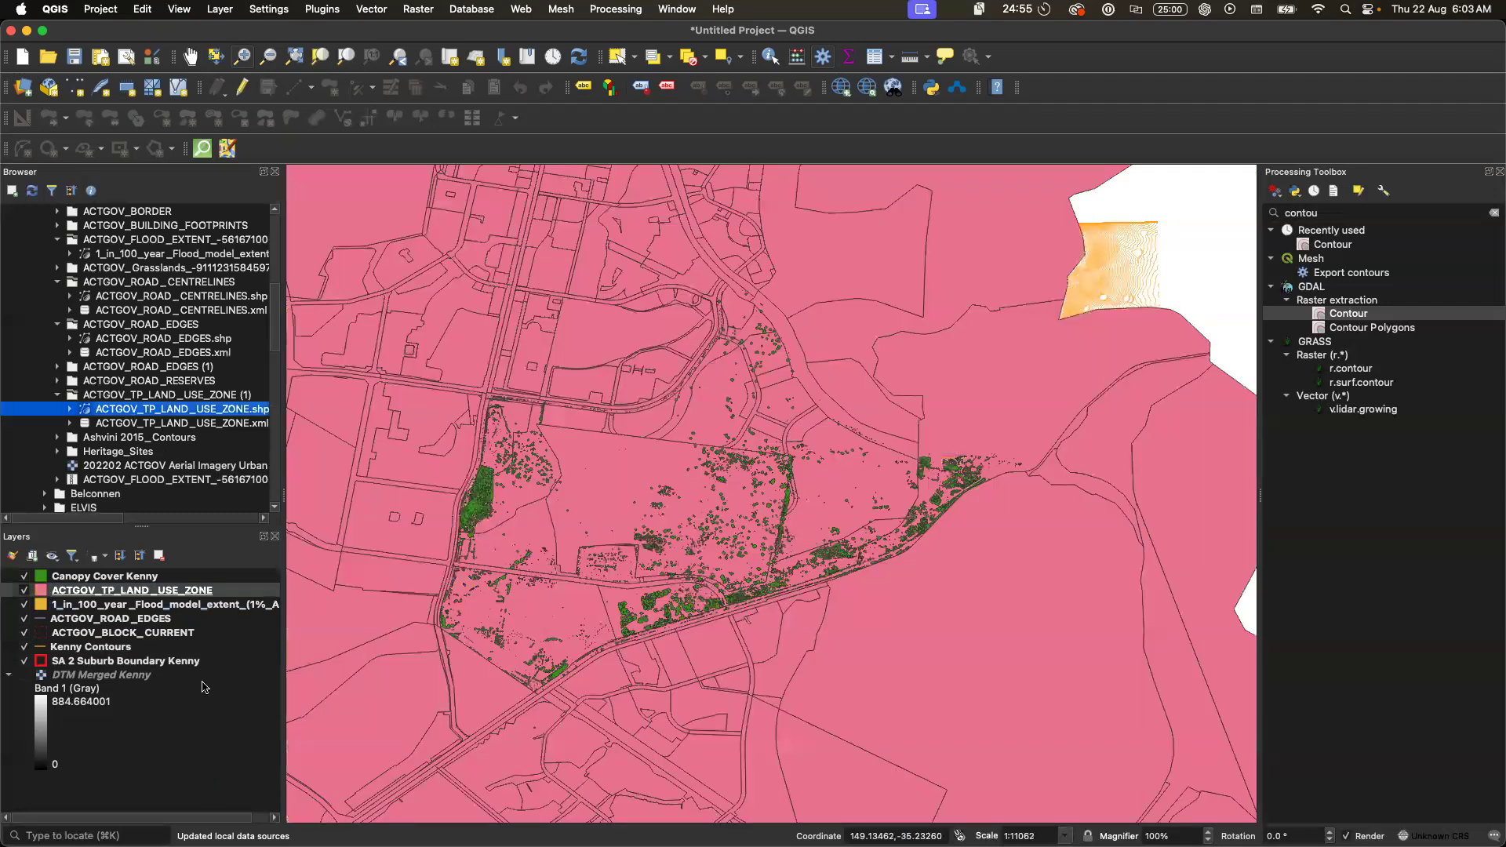
- Categorize the ACTGOV_TP_LAND_USE_ZONE layer by the LAND_USE_P field using the Turbo color ramp
right_click(155, 594)
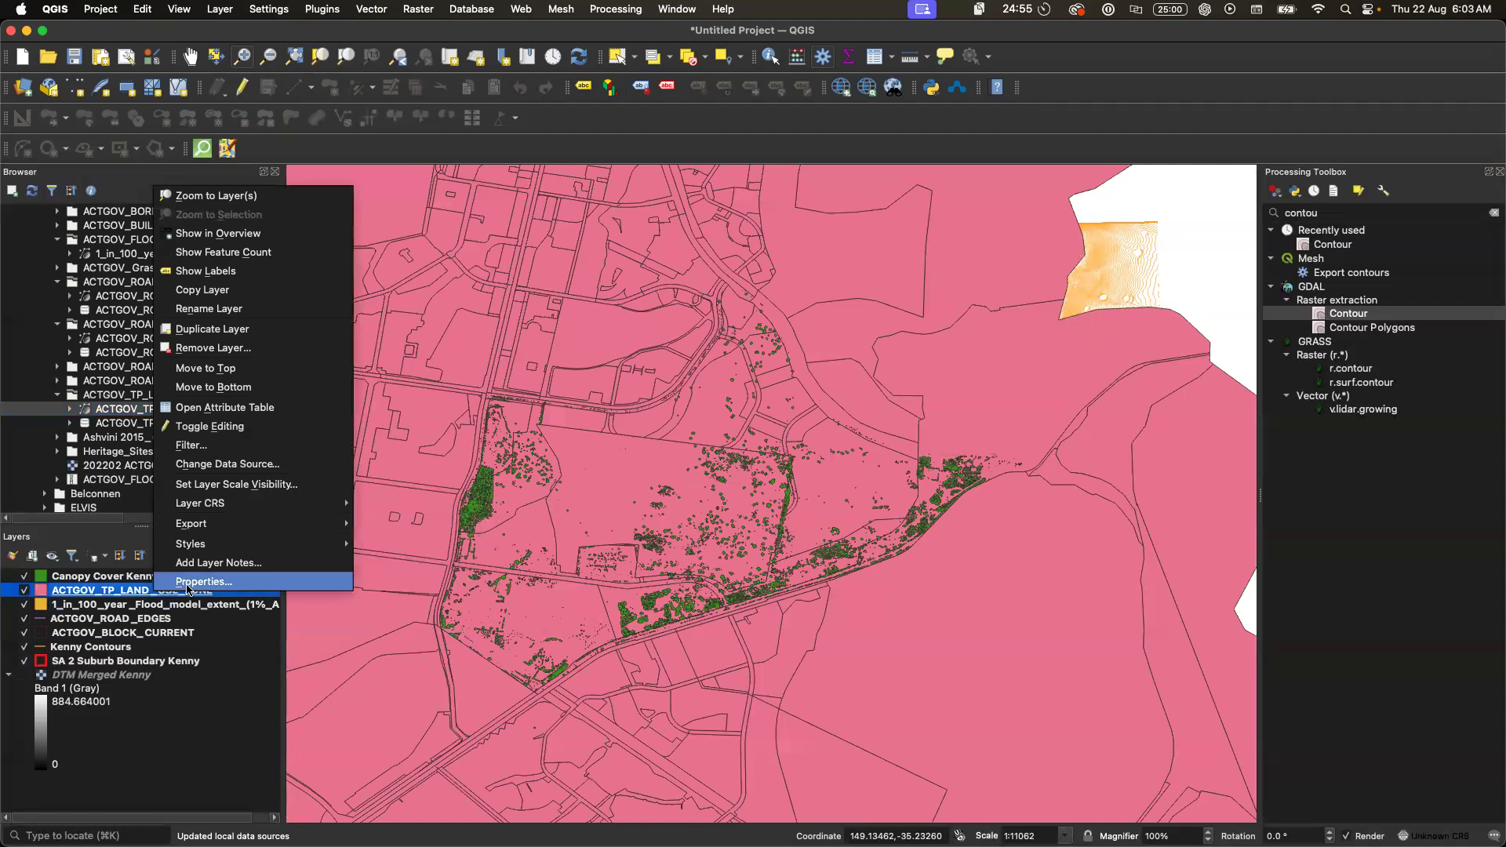
click(188, 587)
click(668, 205)
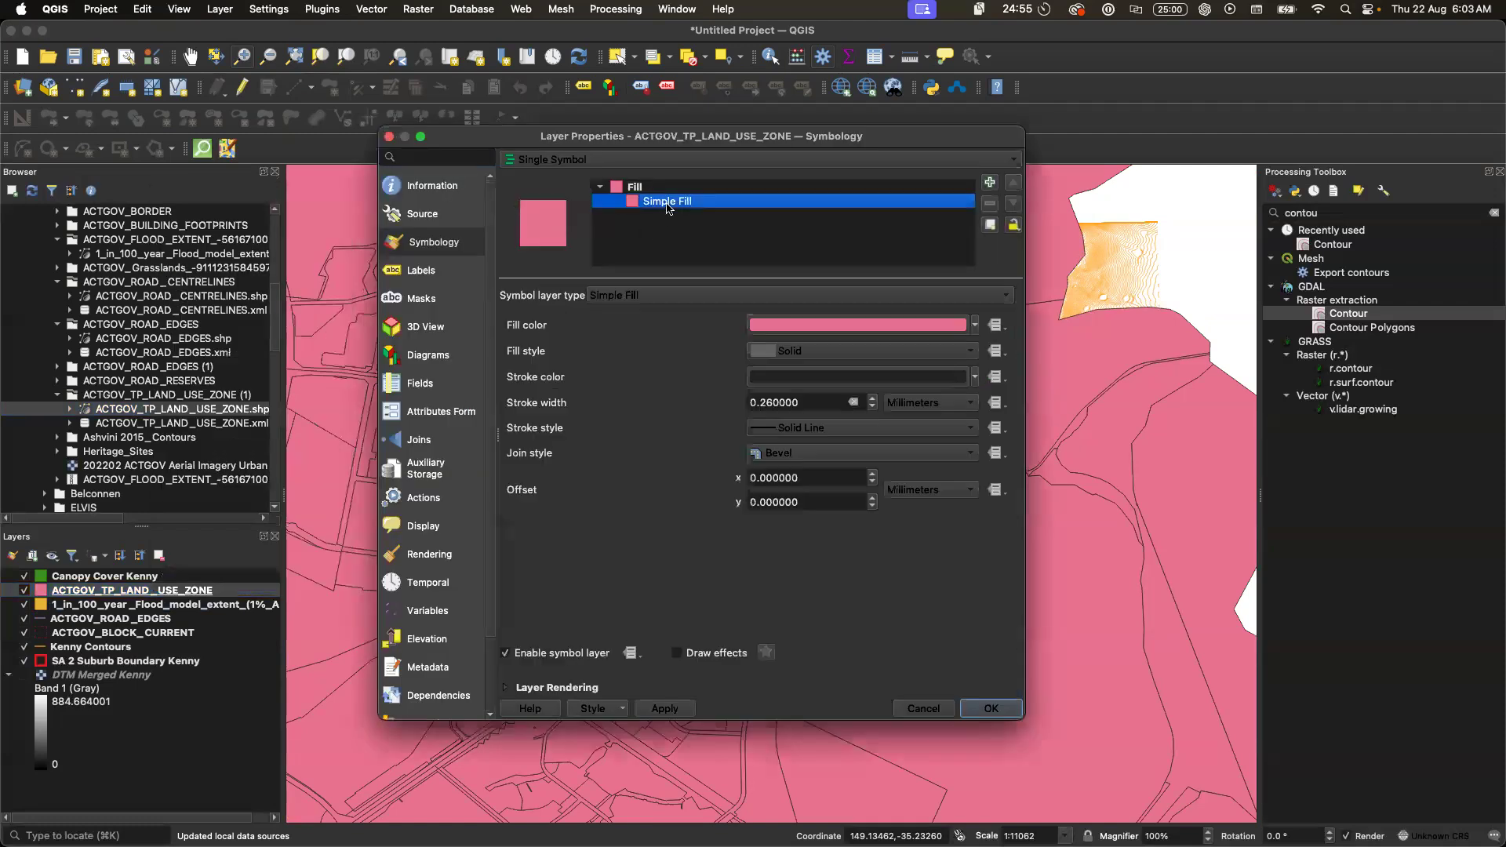
click(634, 161)
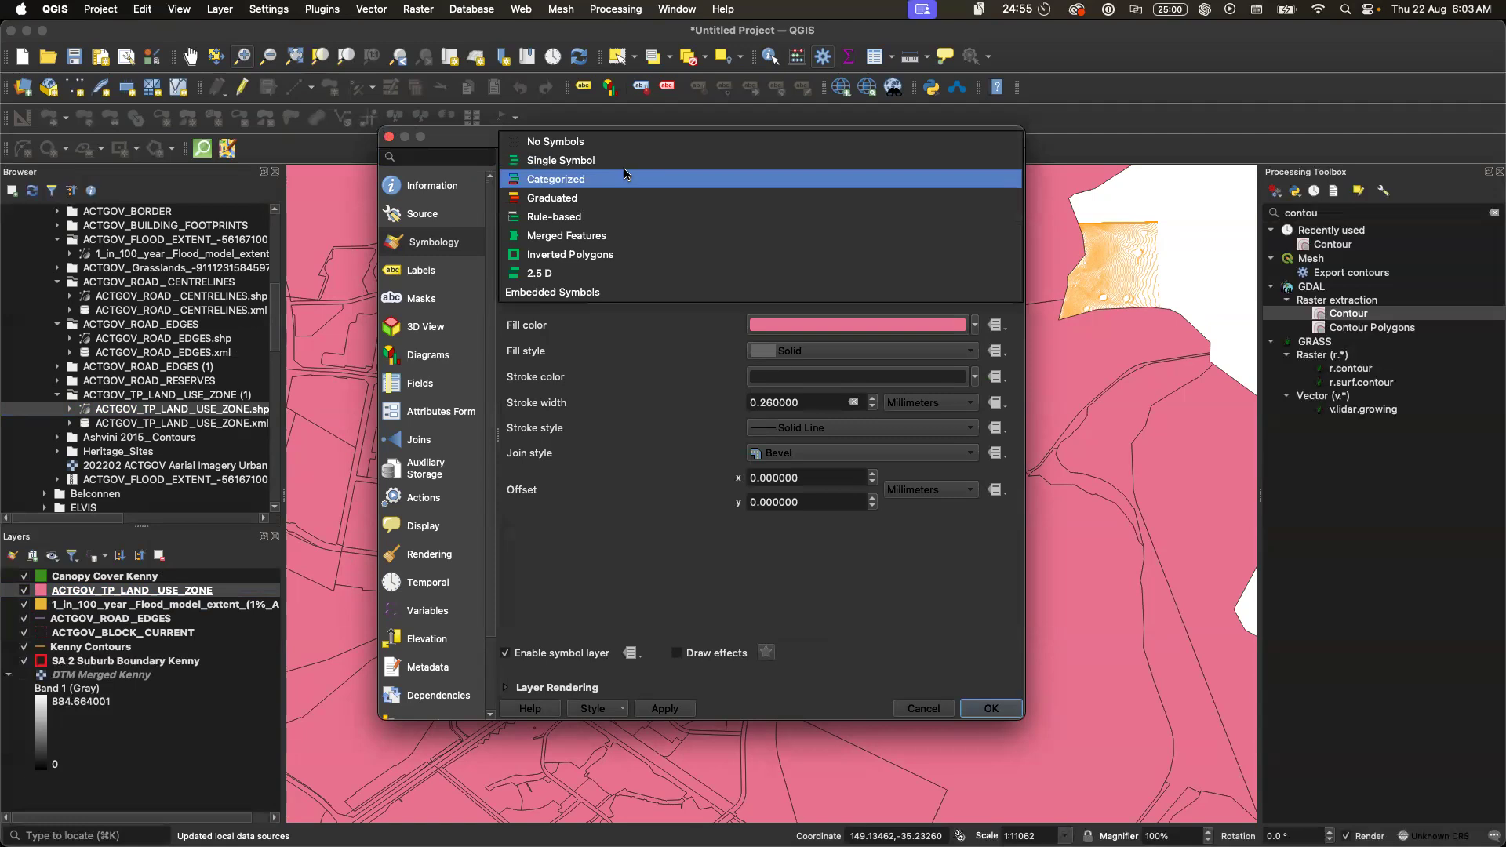
click(625, 178)
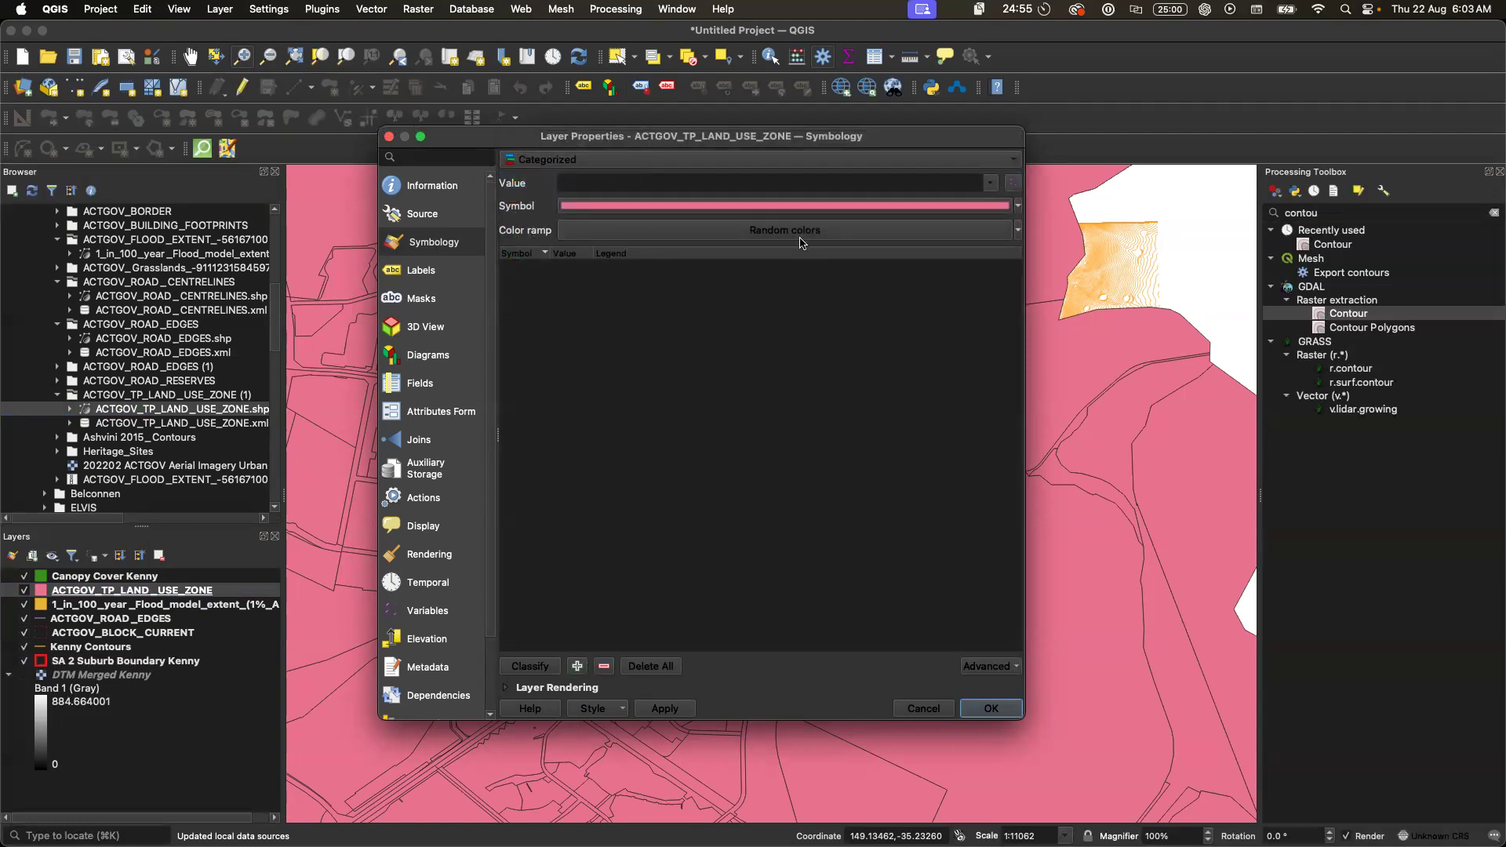
click(991, 183)
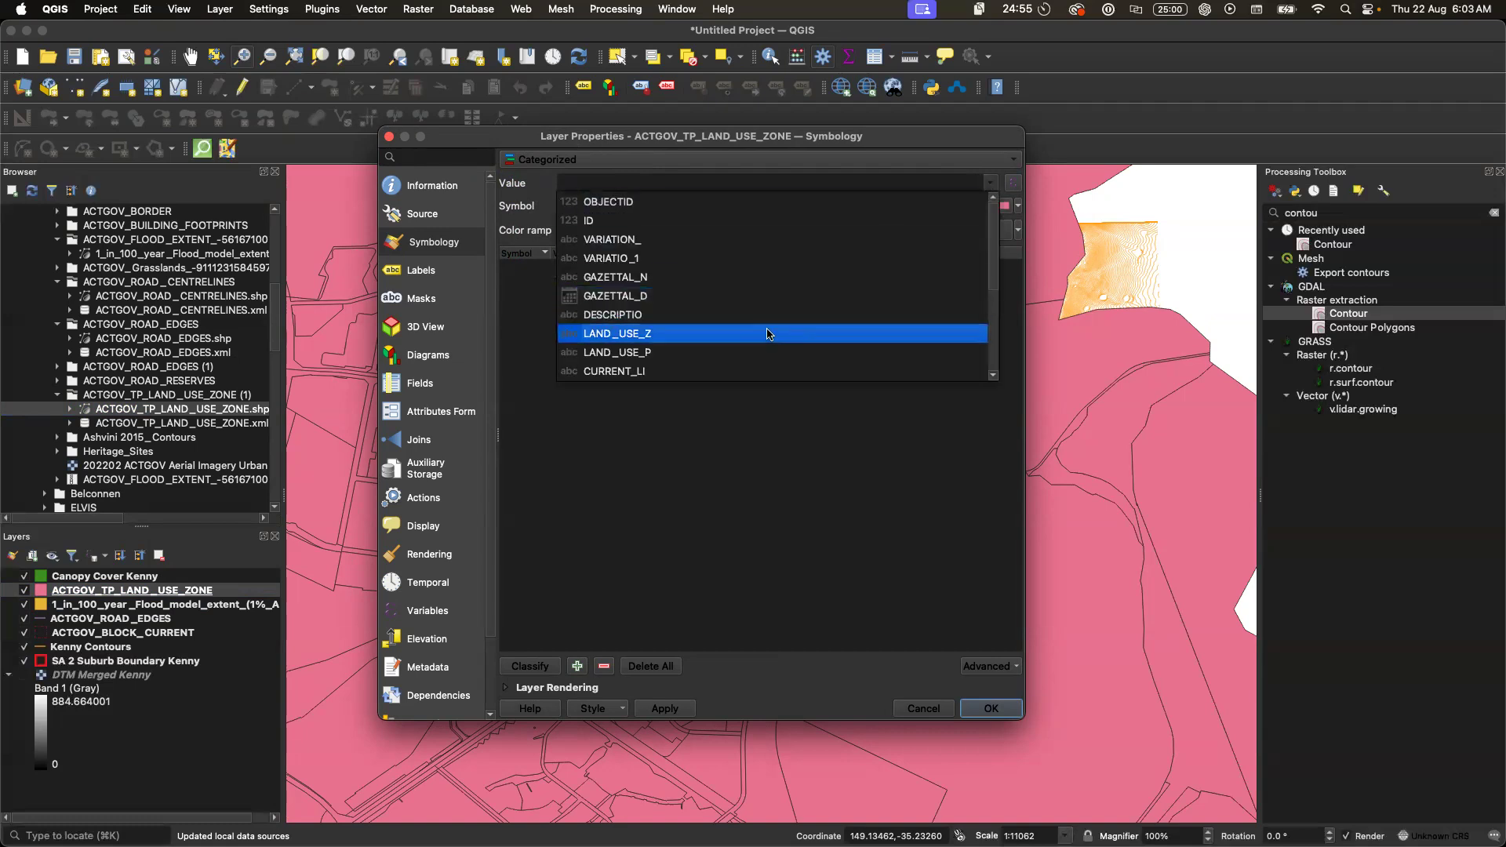
click(745, 352)
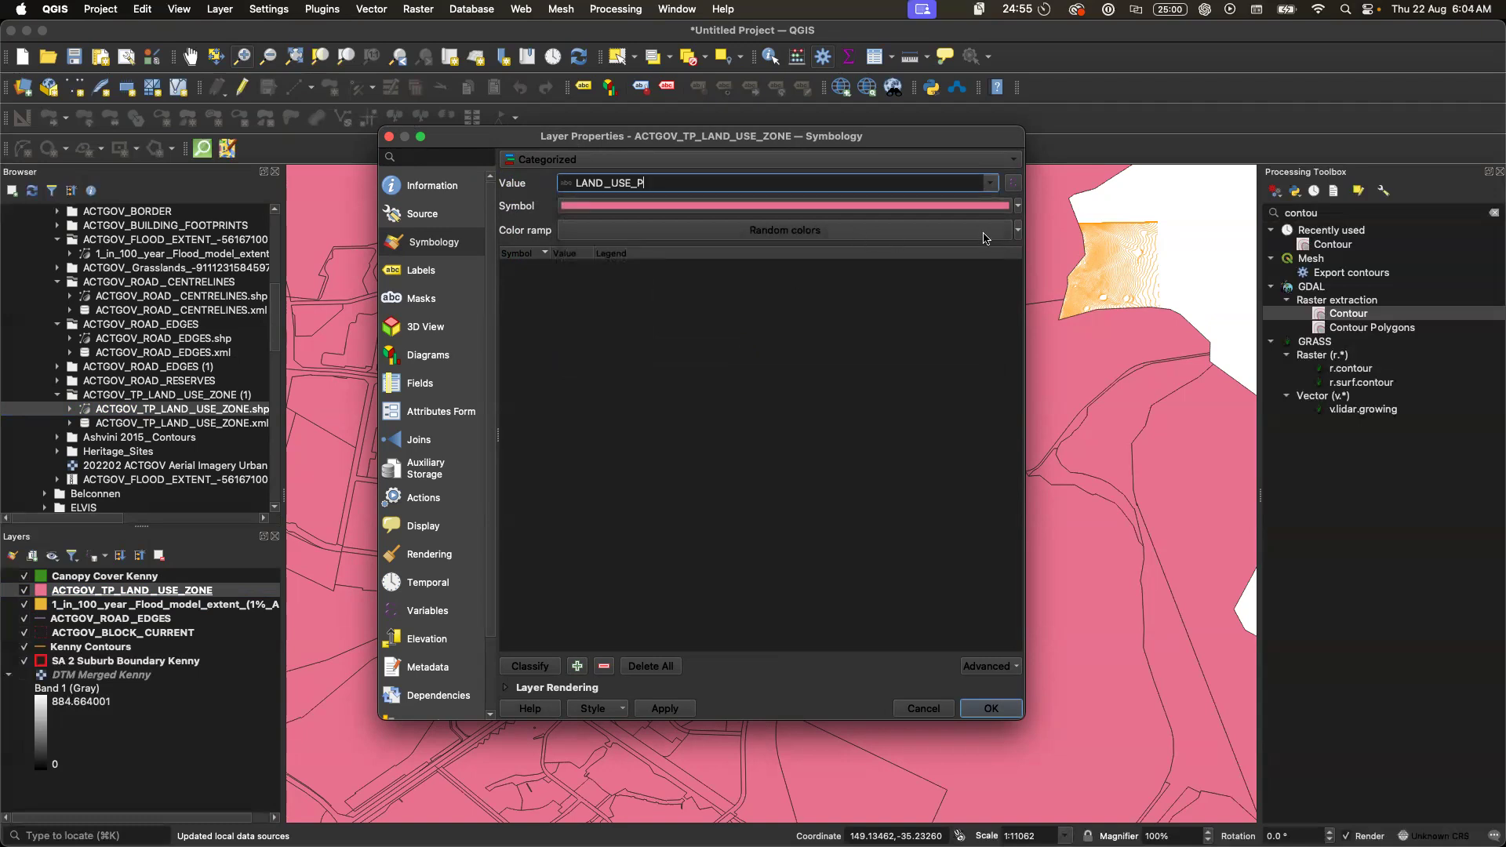
click(1017, 232)
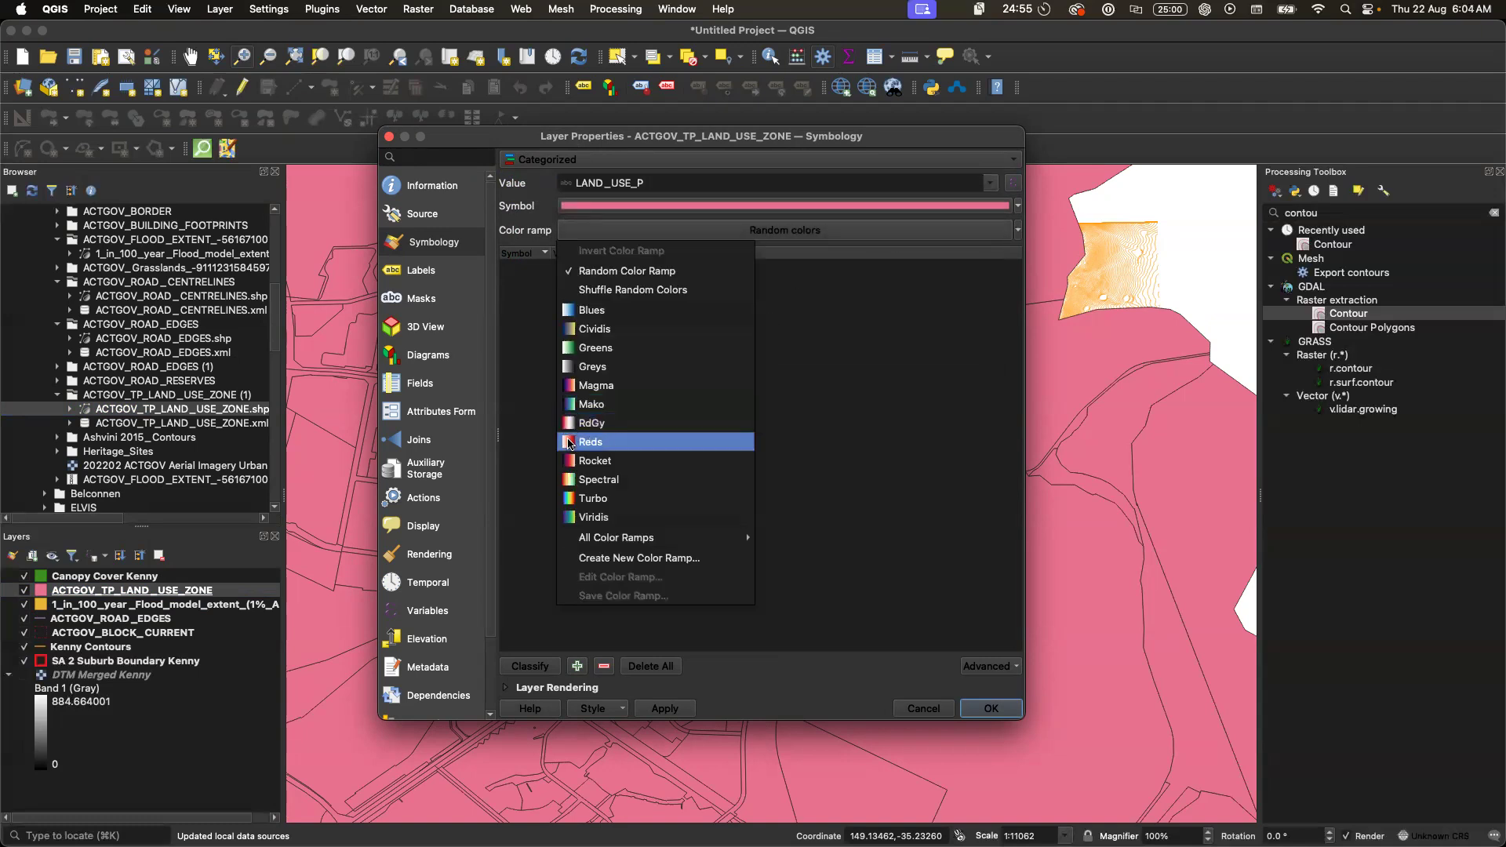
click(622, 499)
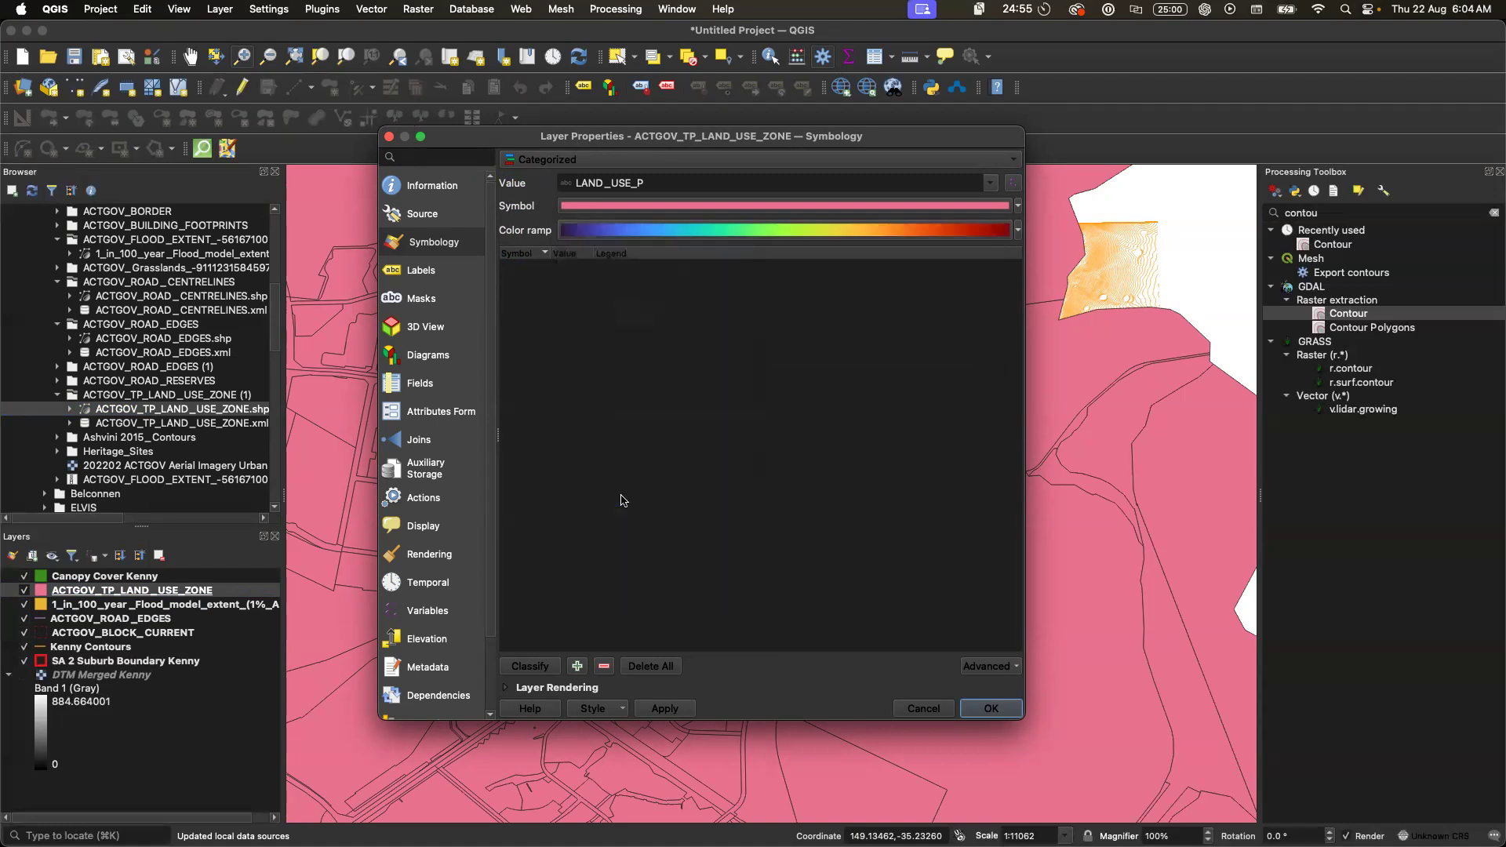
click(544, 669)
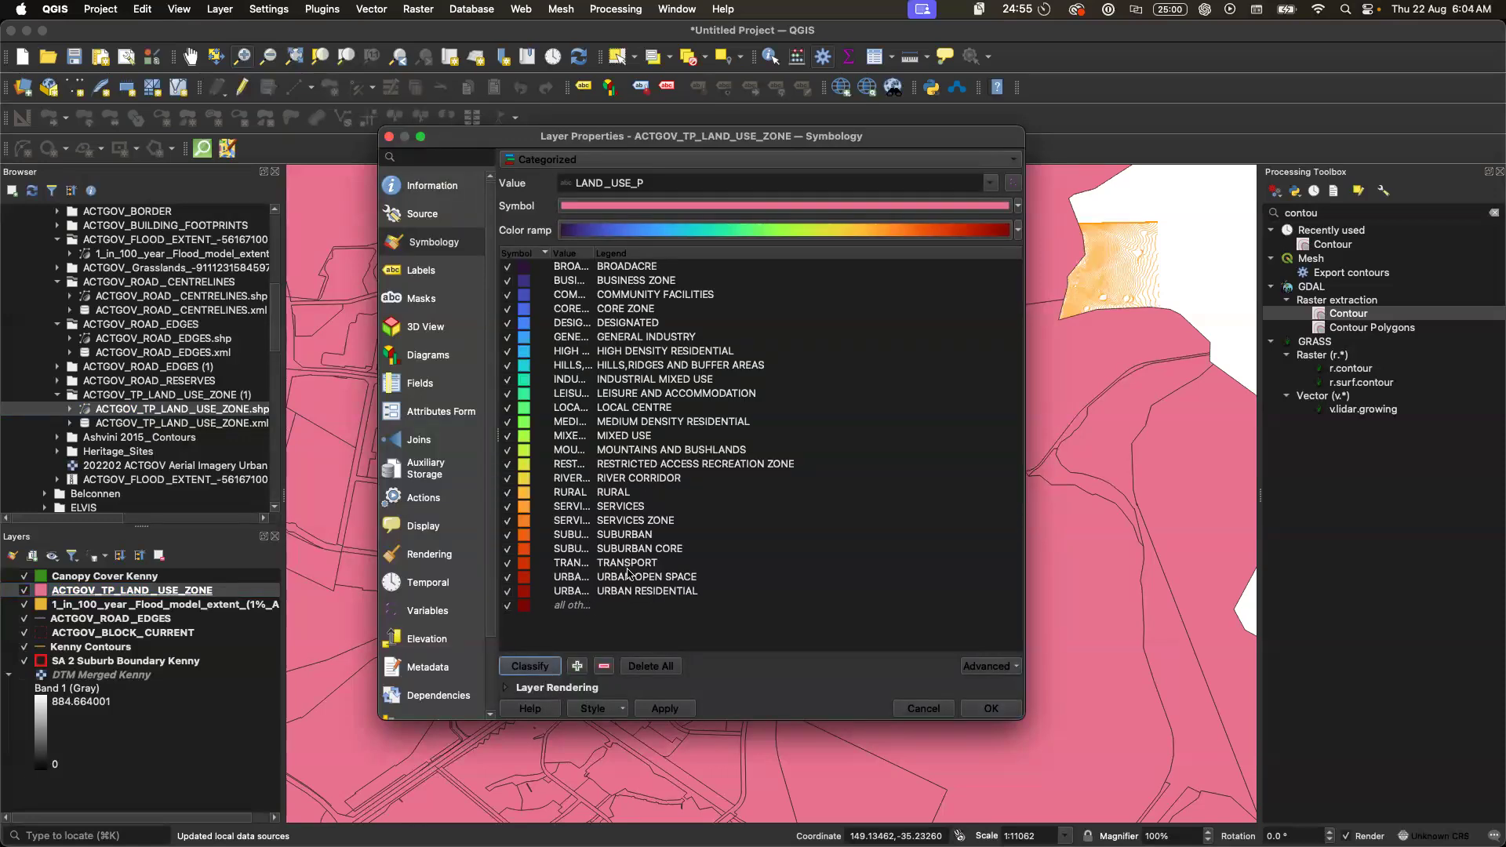
- Reduce the land use zone symbols' opacity to about one third, apply it, and place the layer directly below Kenny Contours
click(1017, 232)
click(1017, 232)
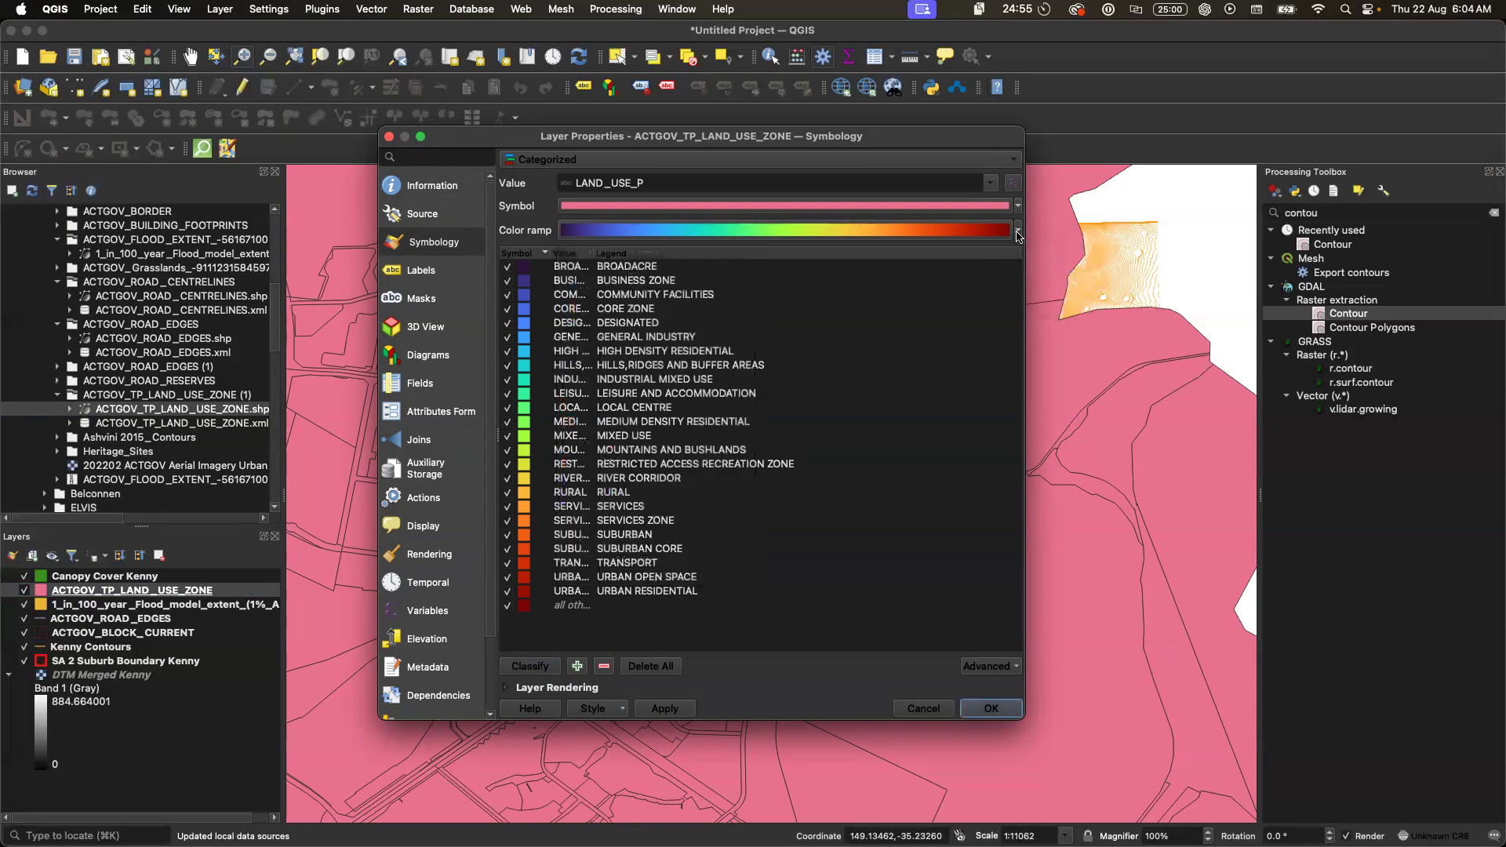
click(1018, 207)
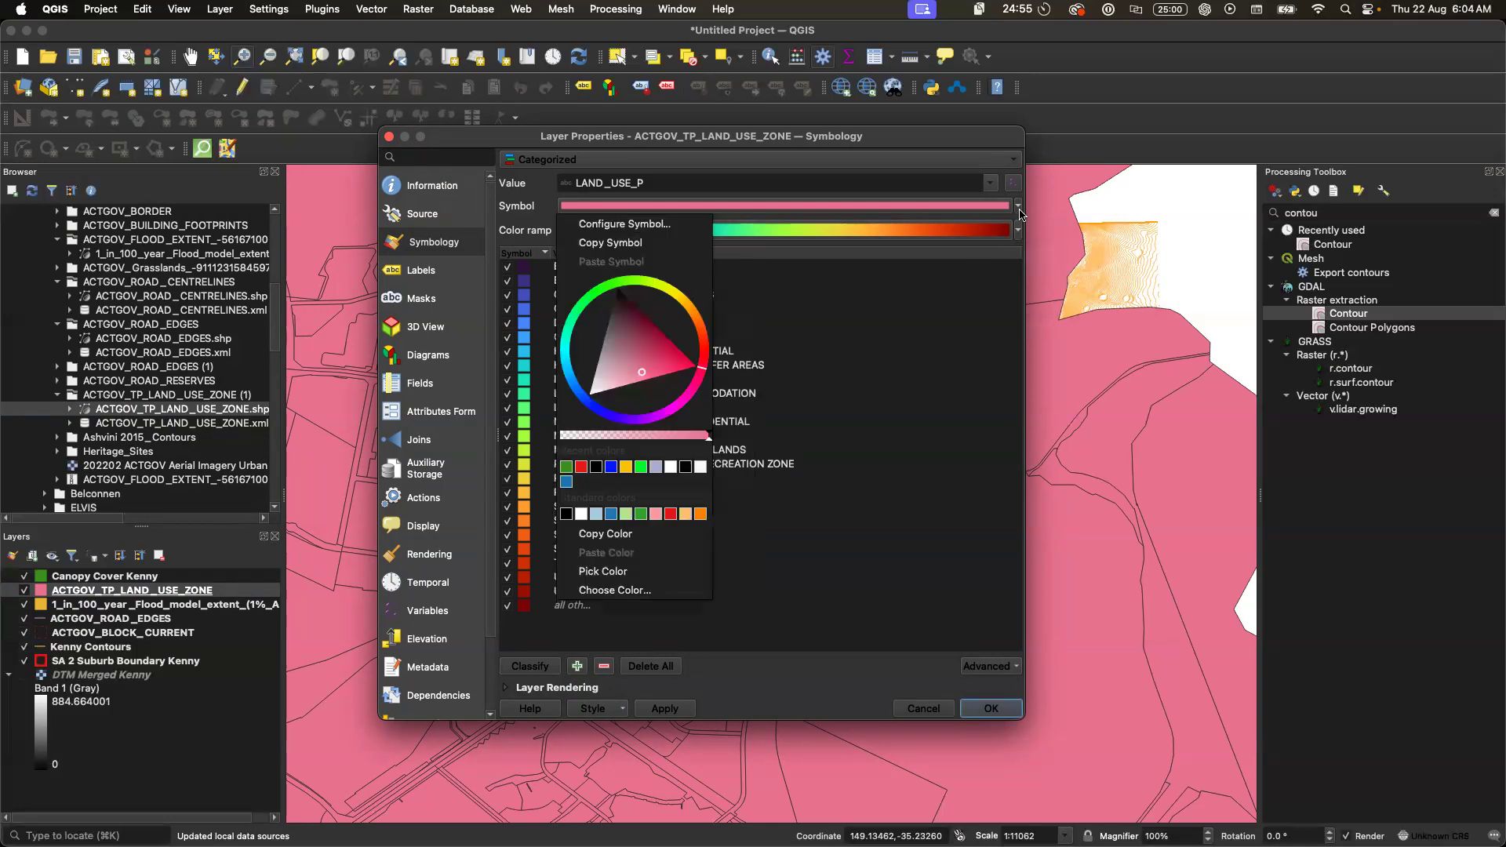
click(637, 439)
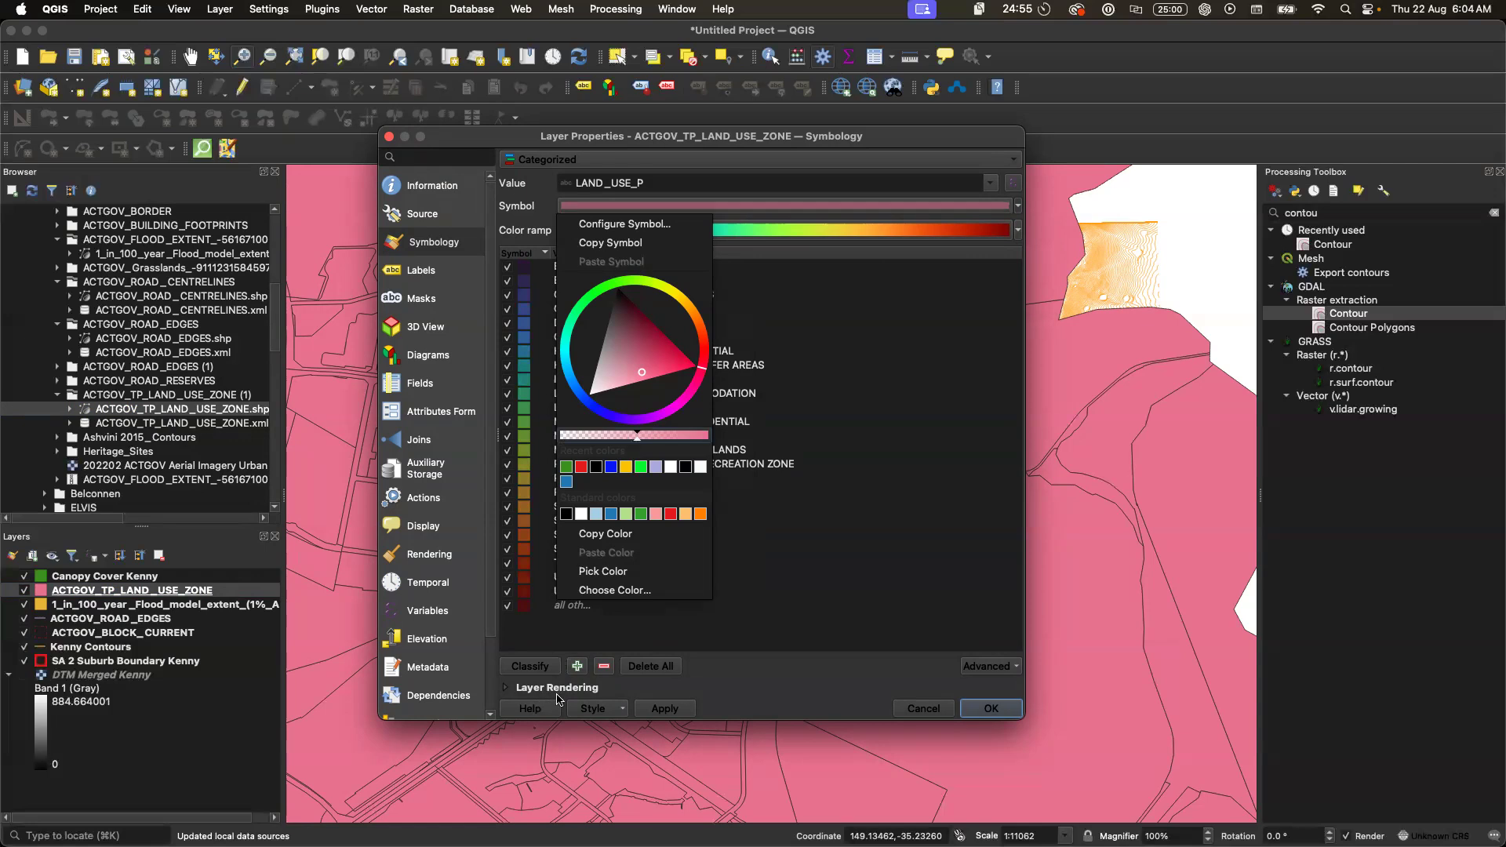
click(662, 707)
click(664, 707)
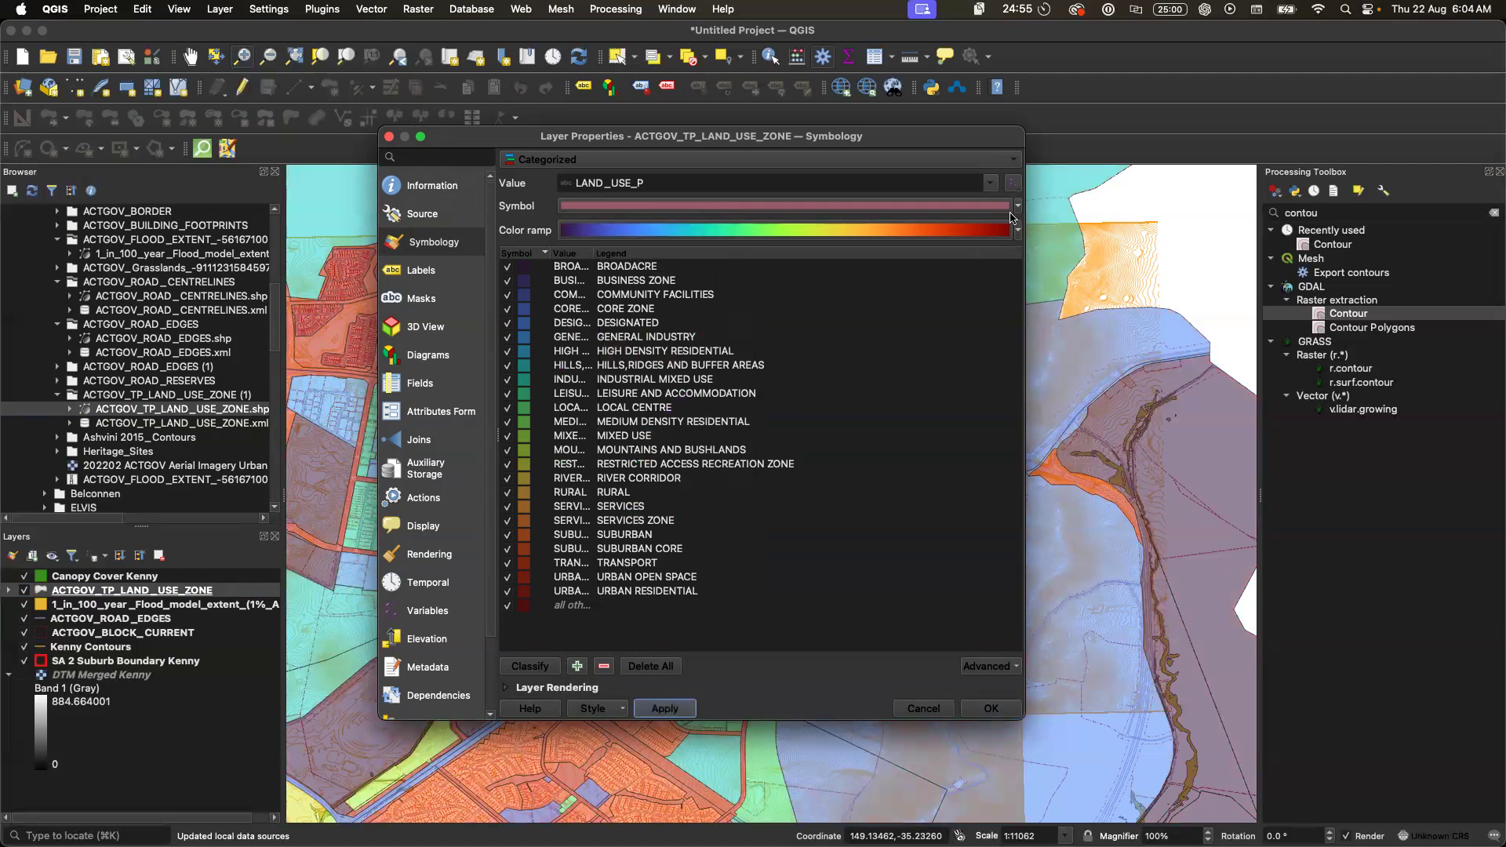
click(1018, 206)
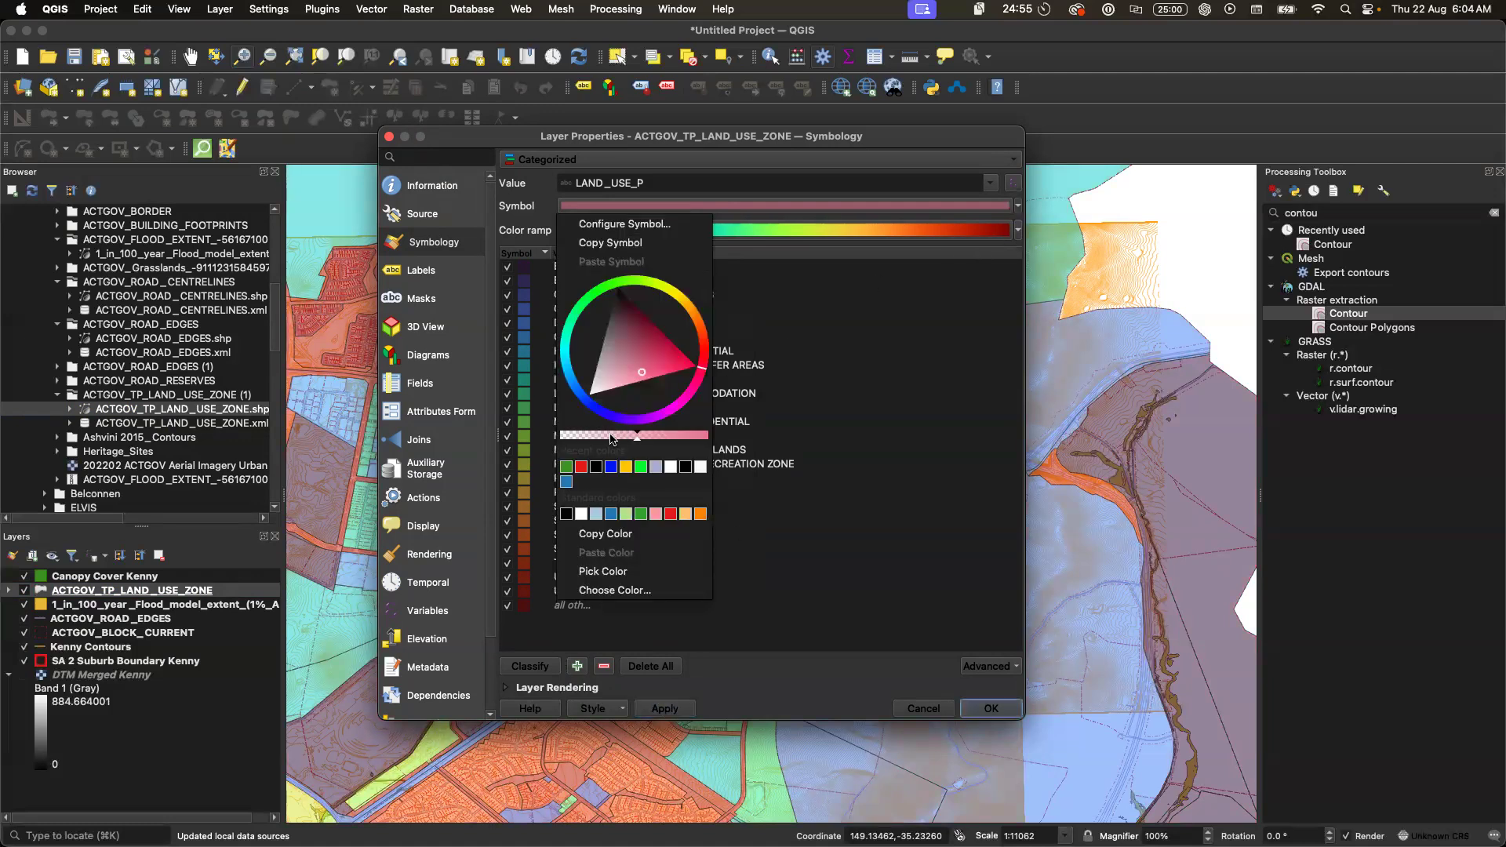
click(611, 436)
click(702, 684)
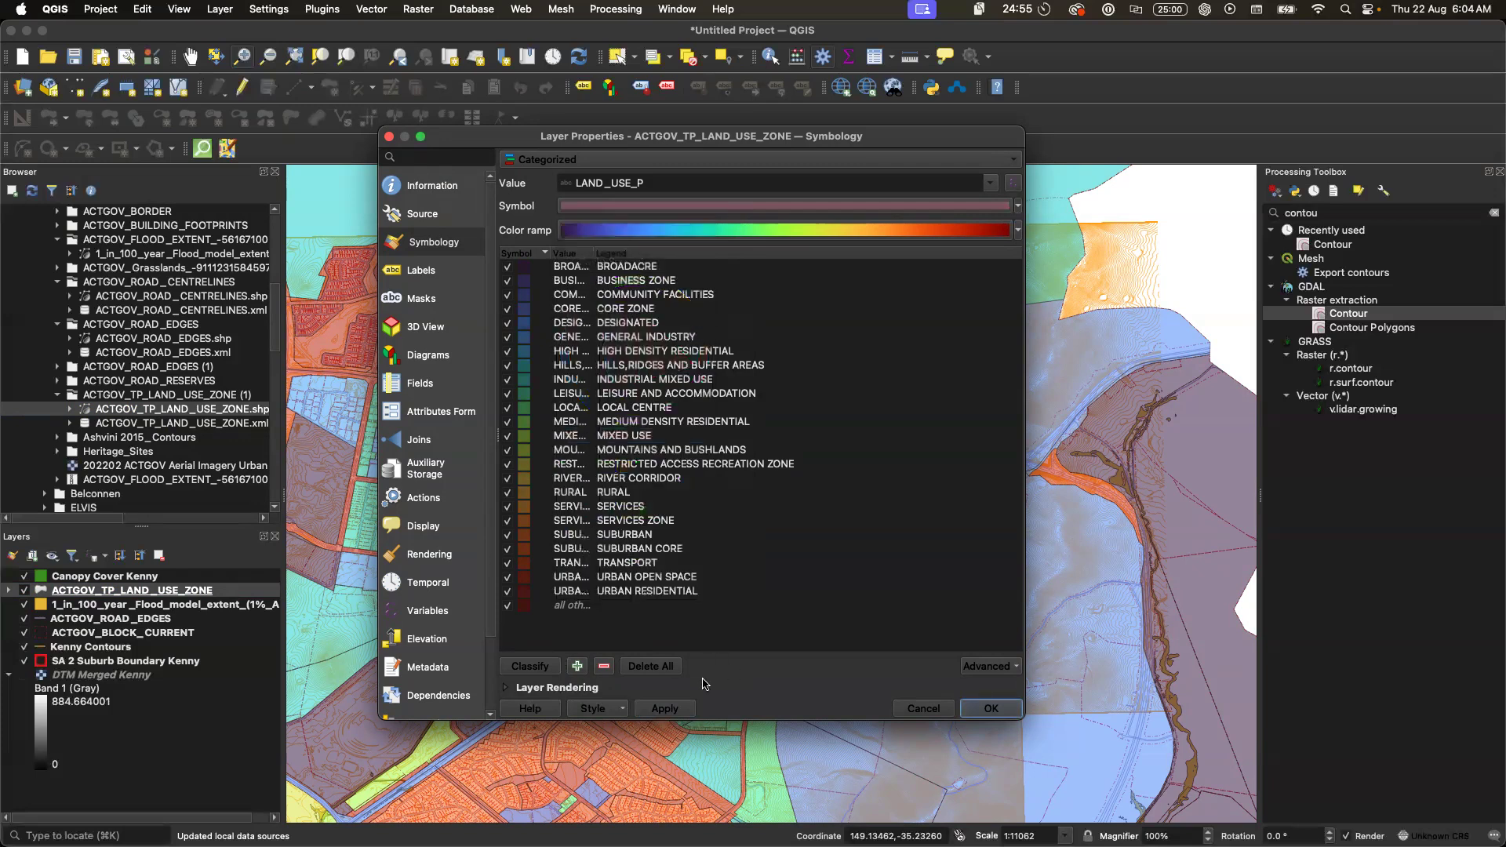
click(679, 707)
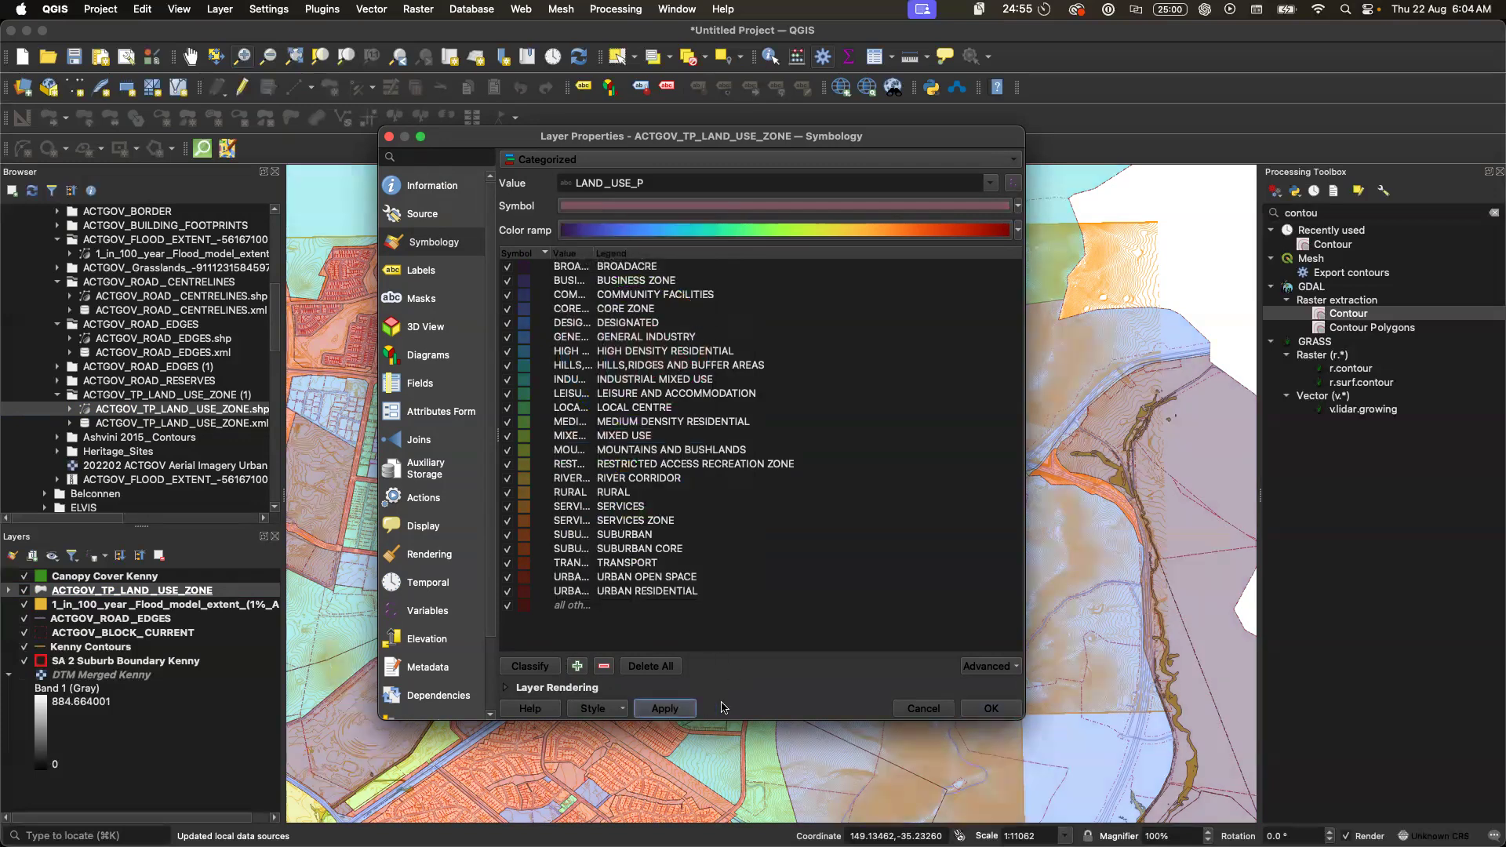
click(982, 708)
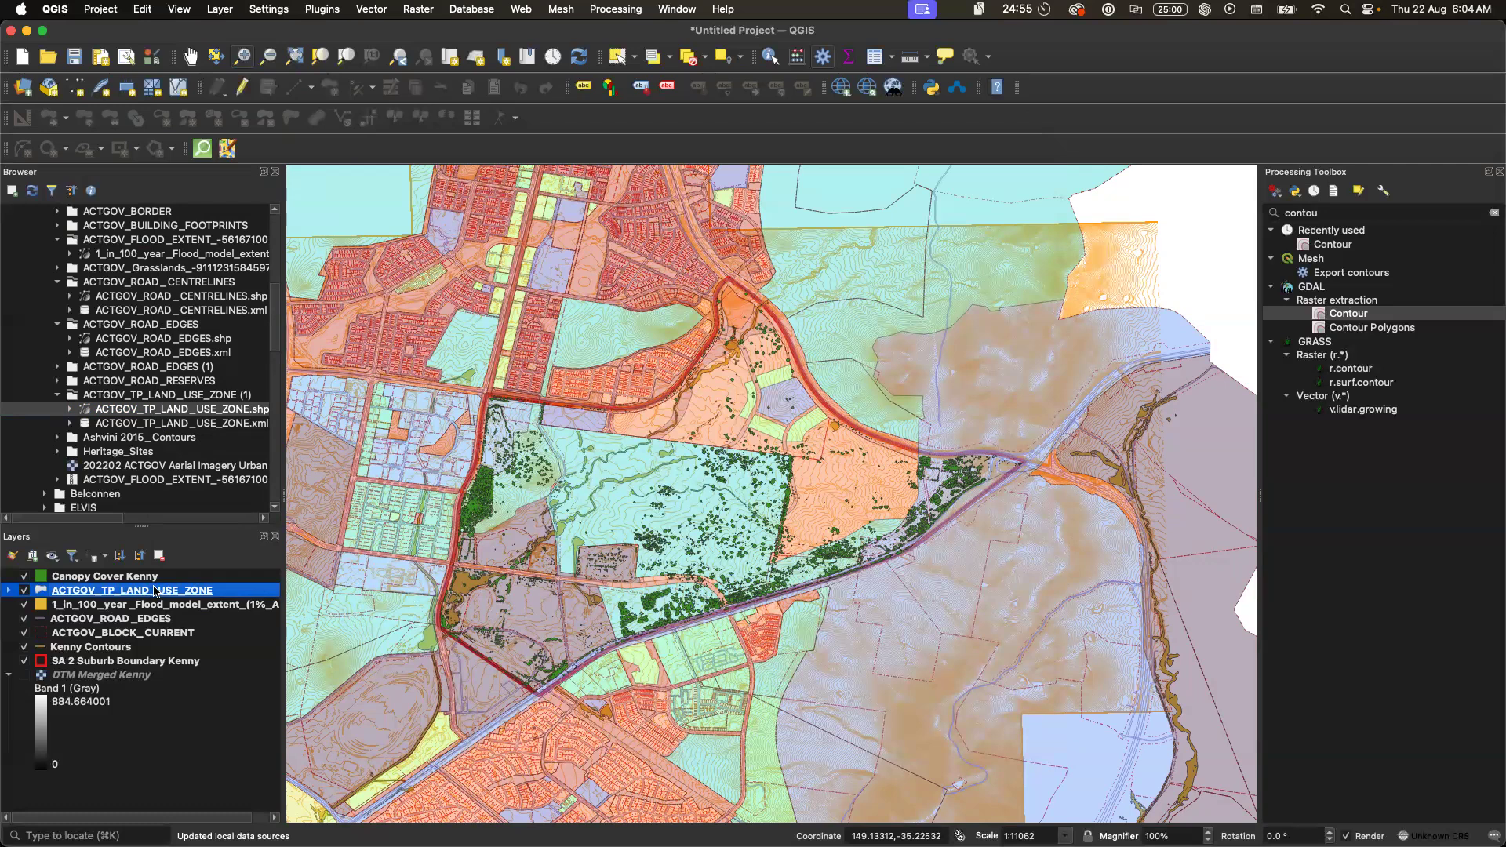
drag(155, 595, 156, 606)
drag(155, 607, 142, 653)
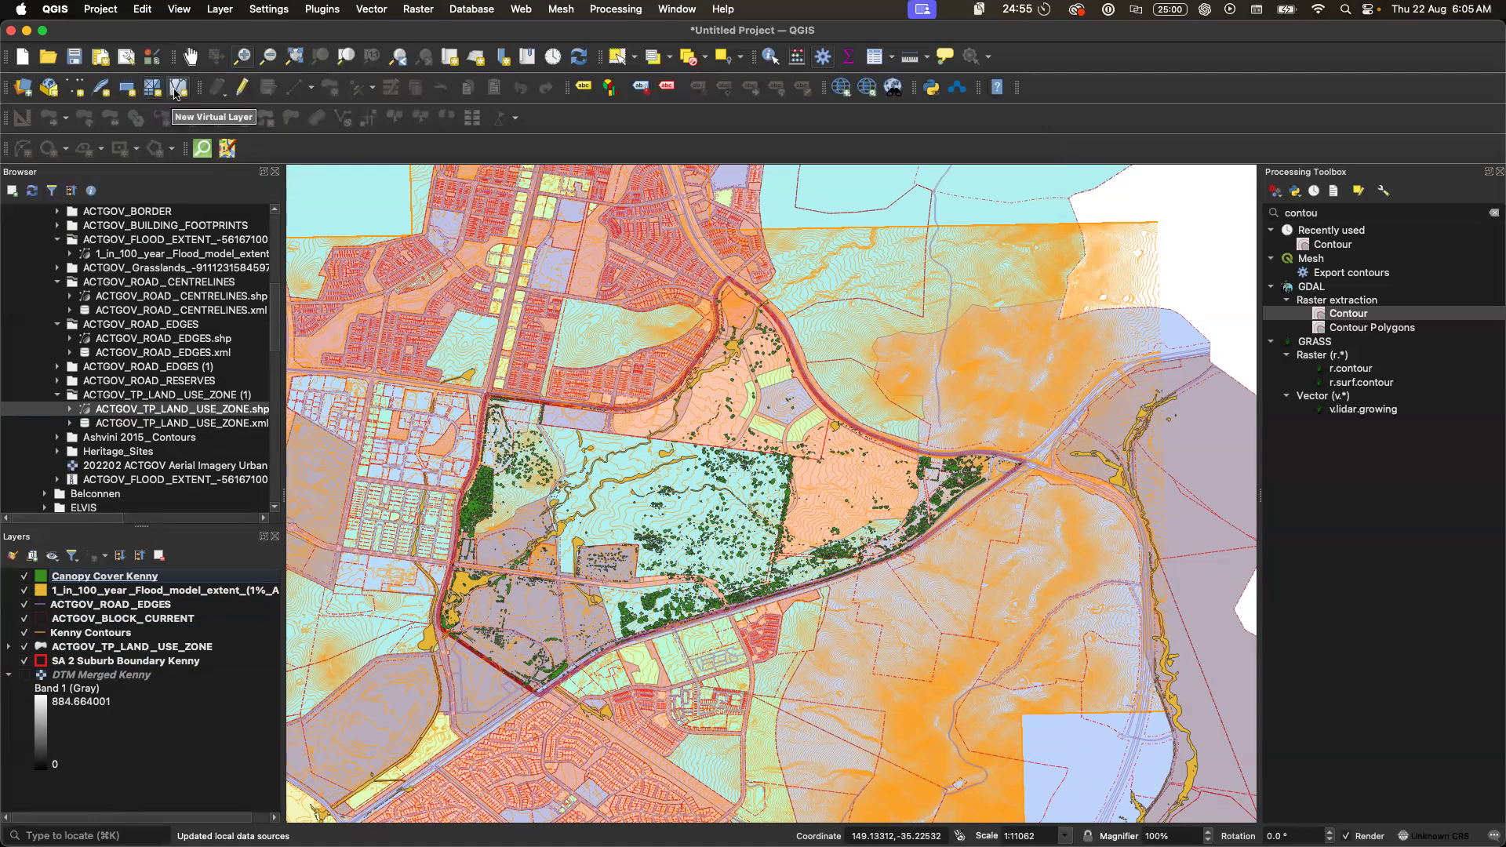
- Create a temporary scratch polygon layer named Extended Boundary with a Text (string) field called Boundary
click(129, 95)
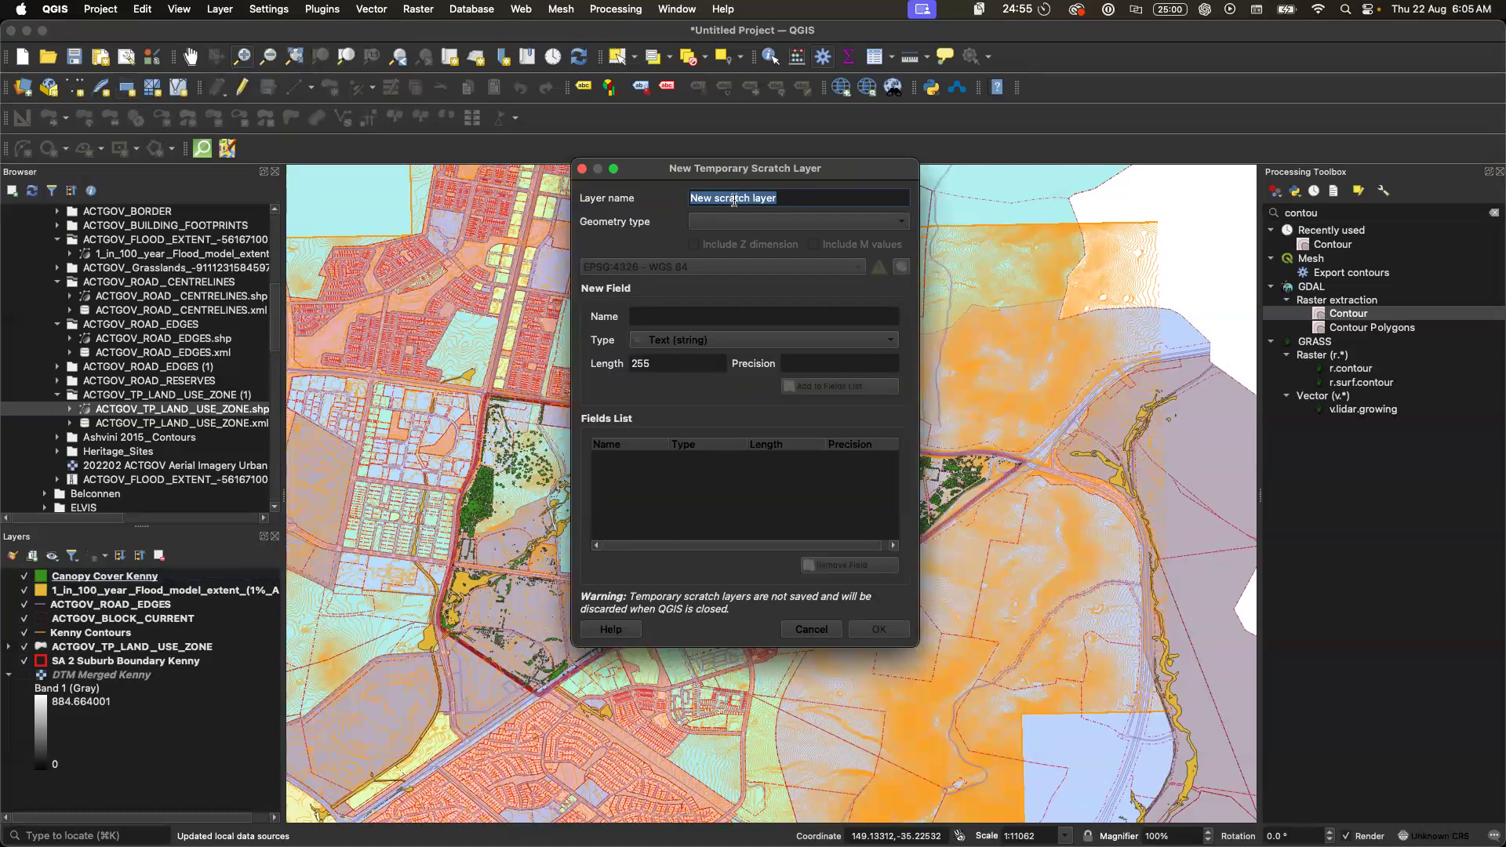
text(Extended Boundary)
click(700, 313)
text(Boundary)
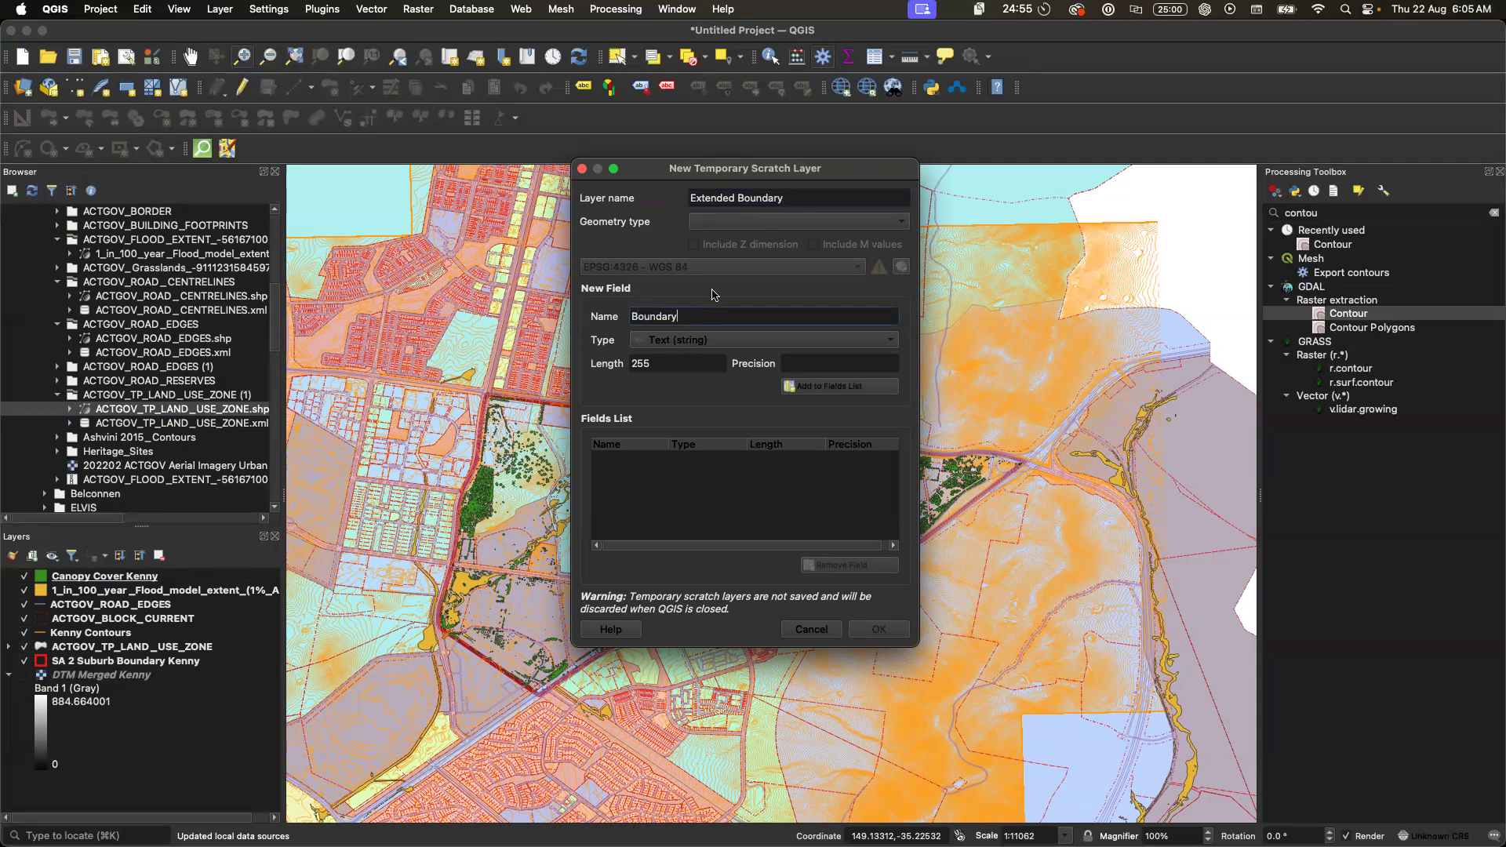
click(711, 224)
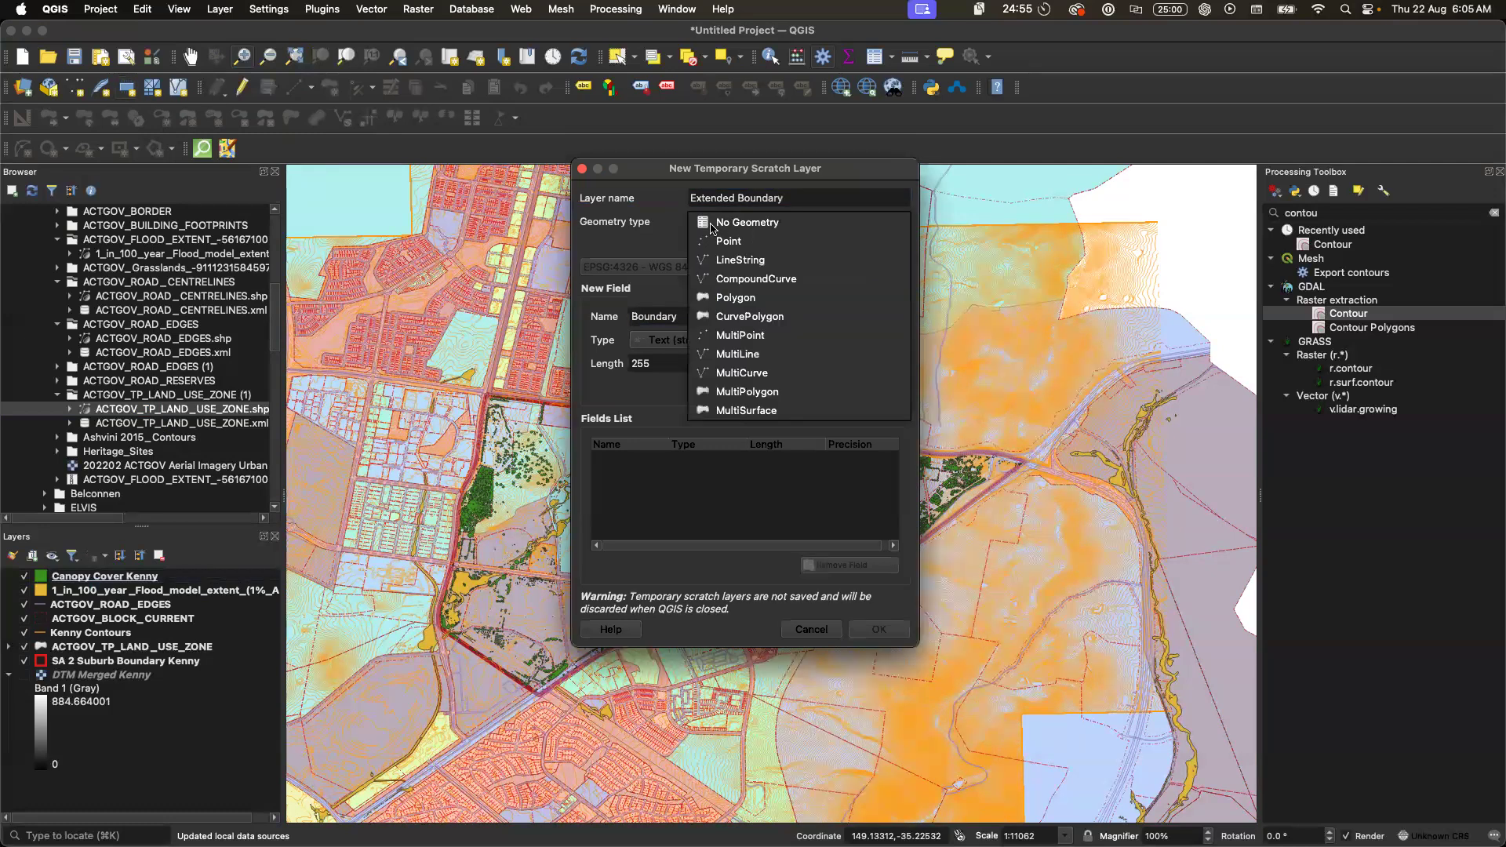
click(767, 296)
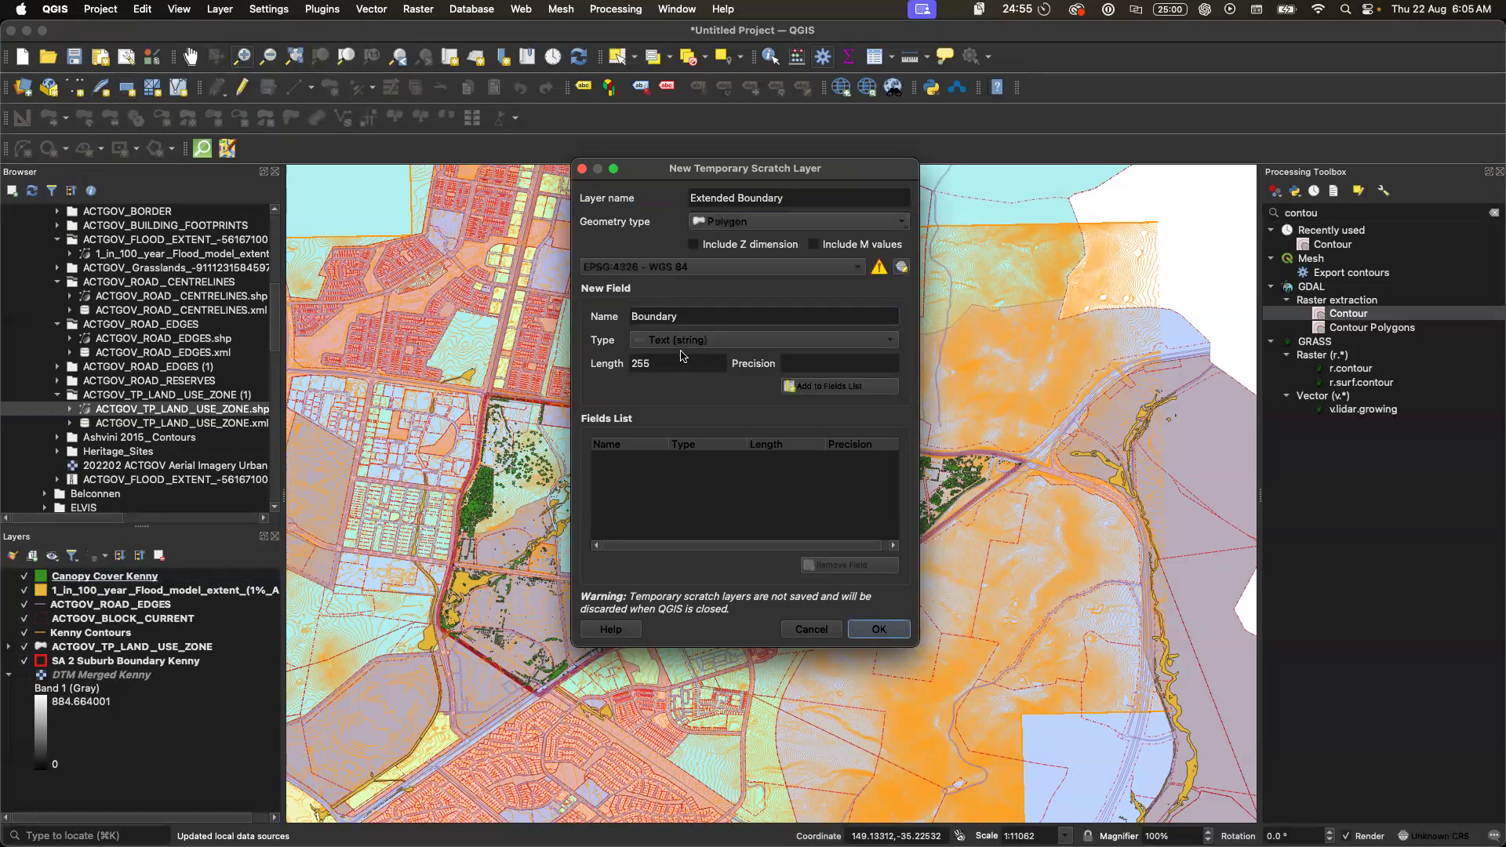
click(677, 343)
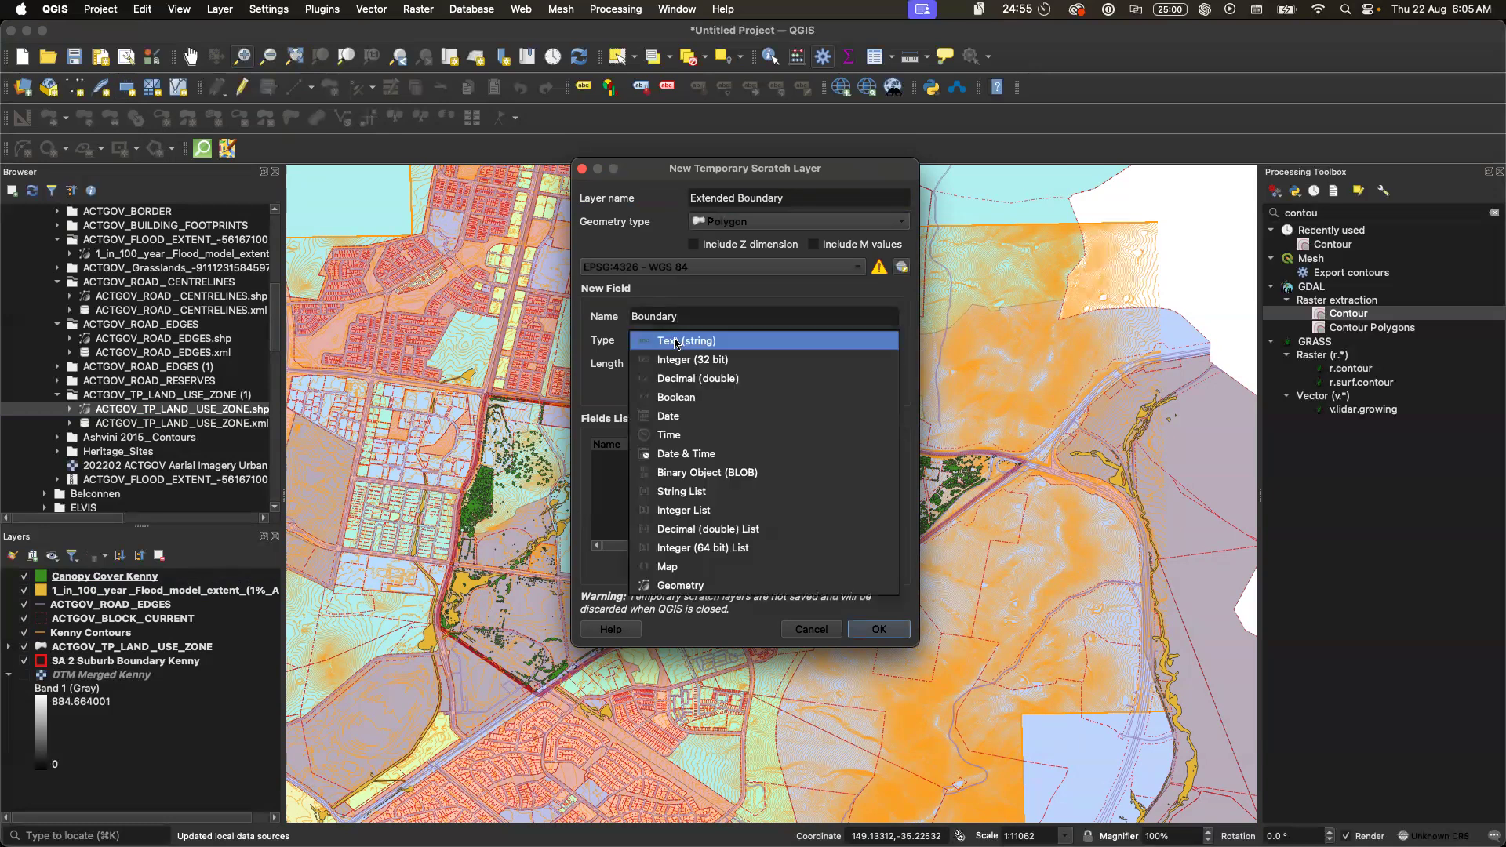
click(676, 343)
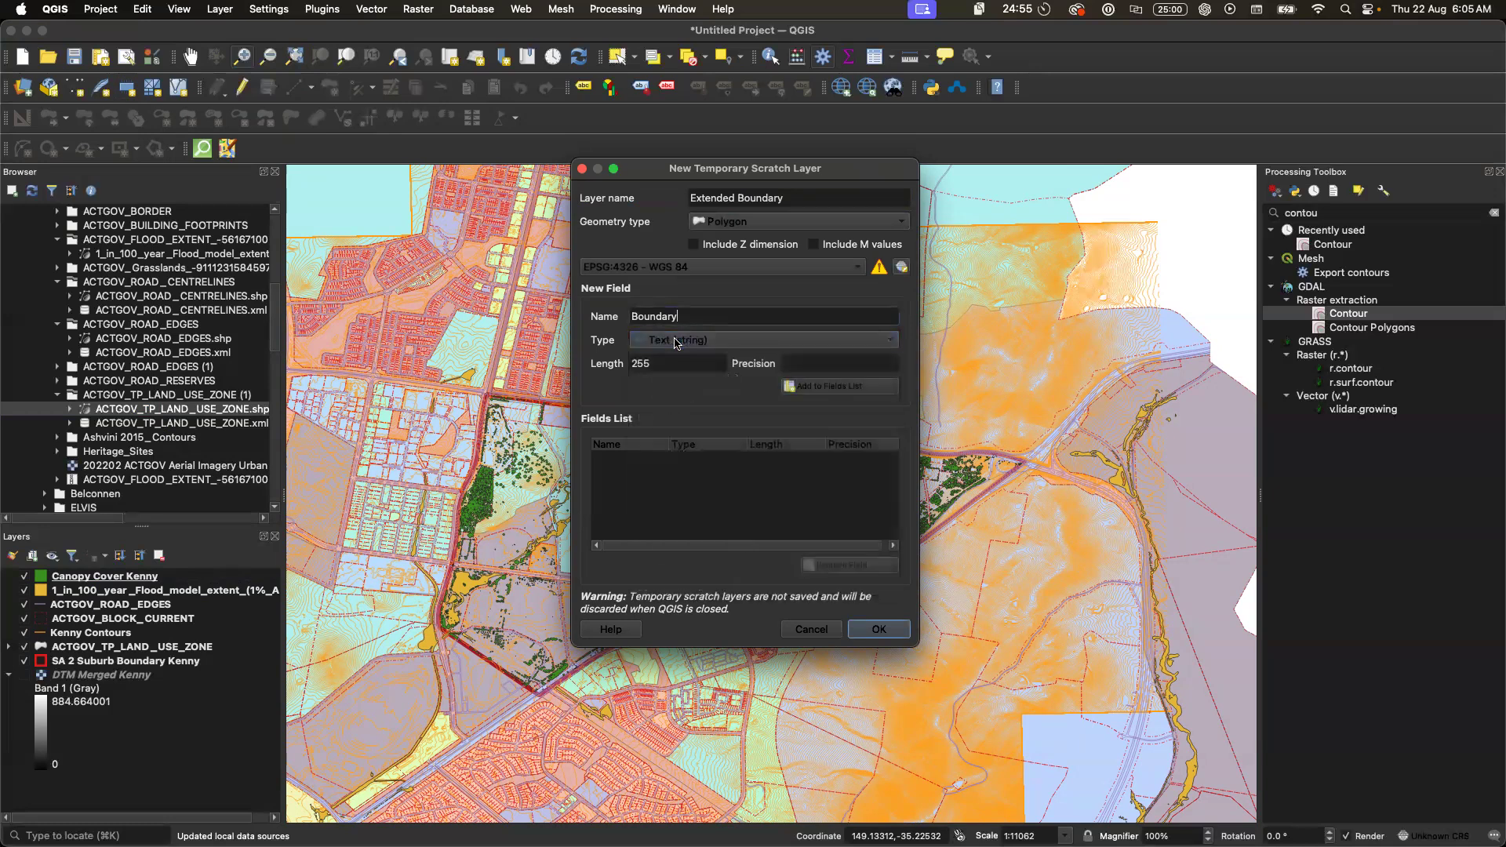
click(817, 392)
click(899, 635)
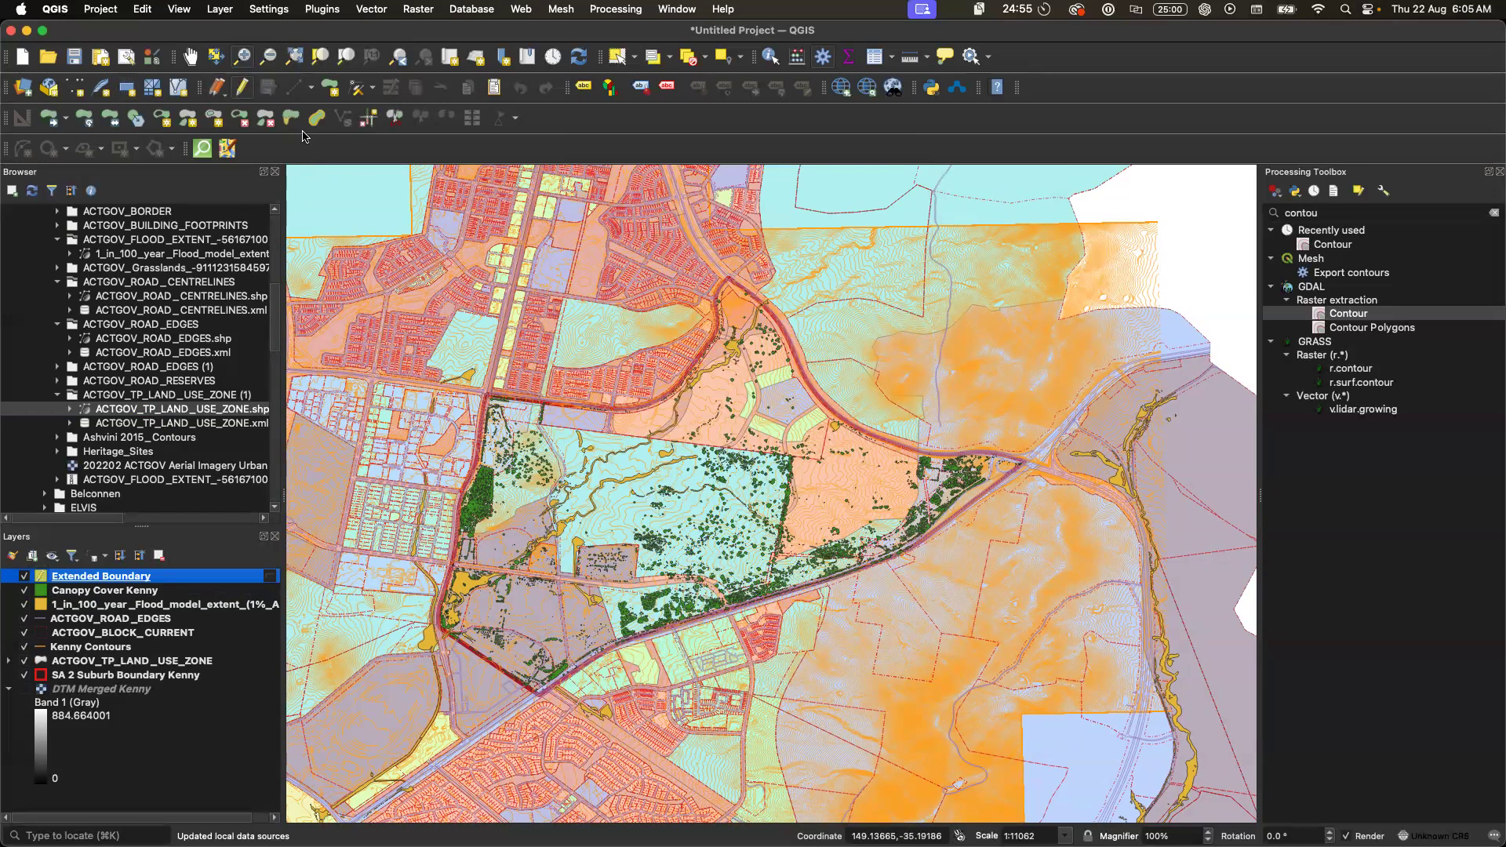
- Digitize a polygon loosely surrounding the Kenny suburb boundary in the Extended Boundary layer, leaving its Boundary attribute empty
click(332, 94)
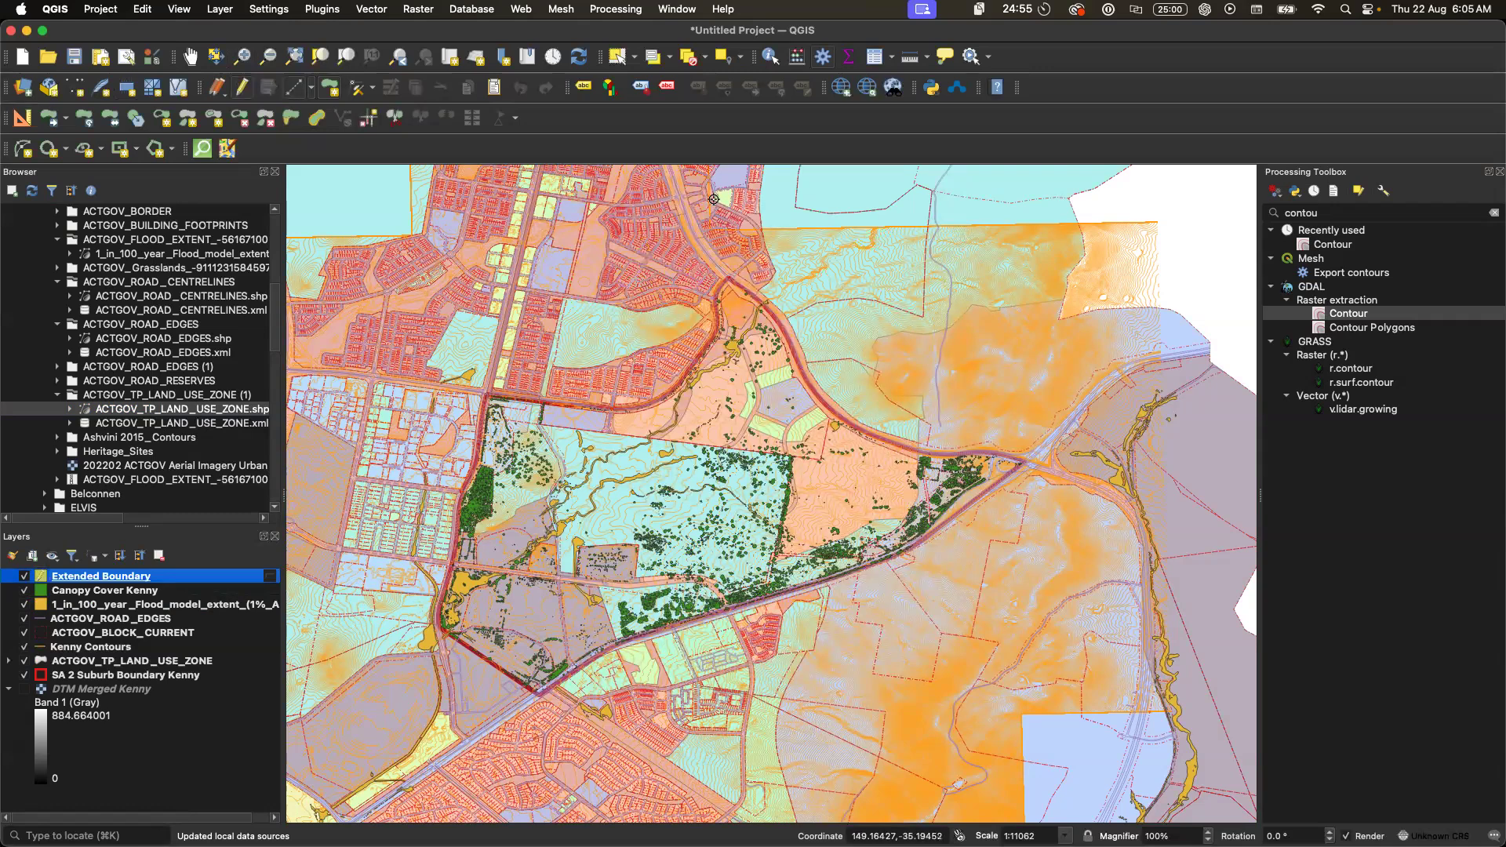
click(775, 280)
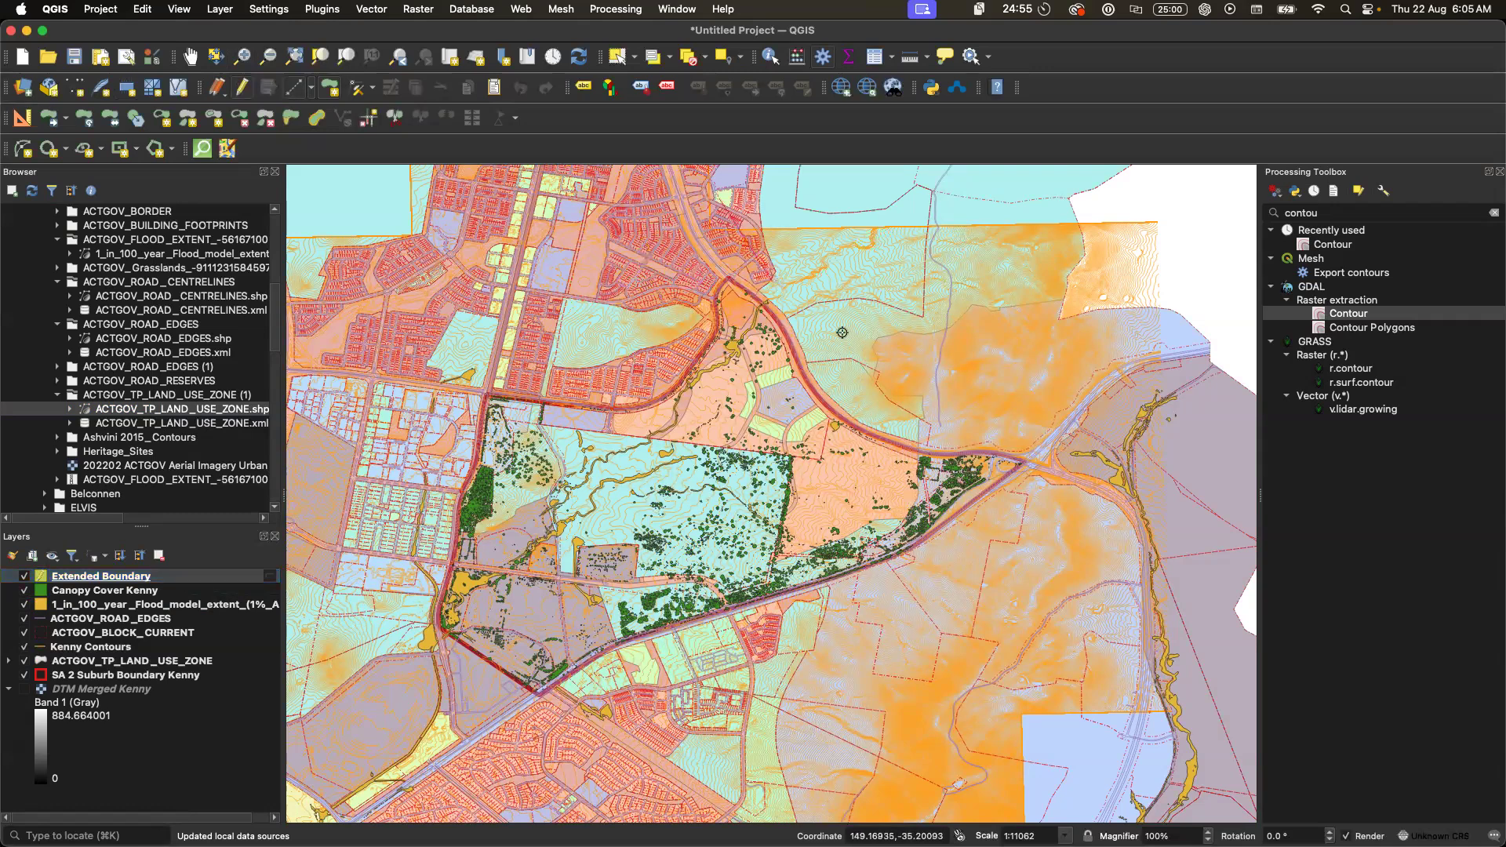
click(910, 408)
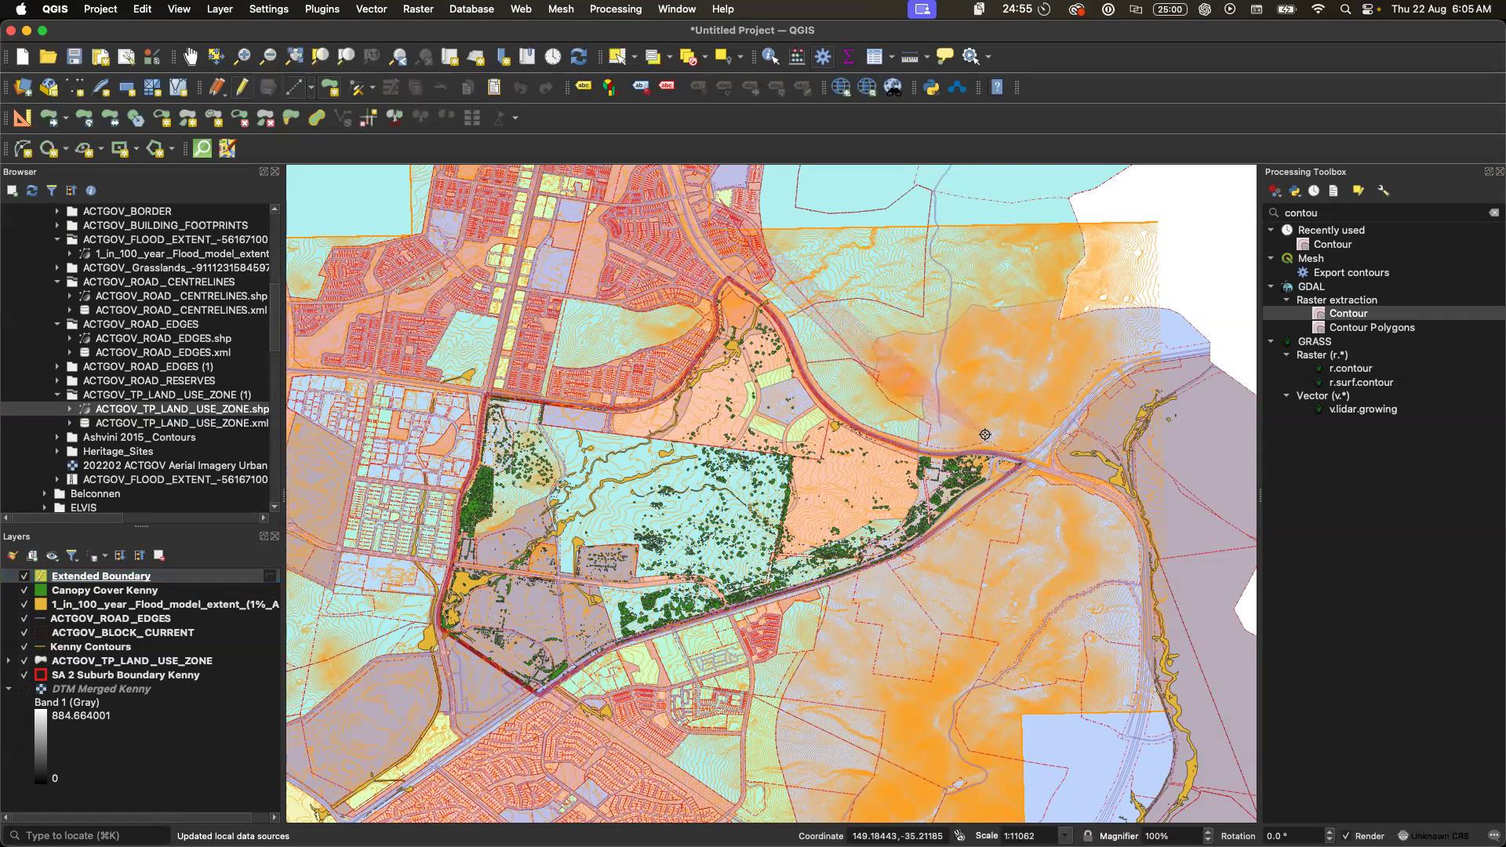
click(1066, 414)
click(1092, 505)
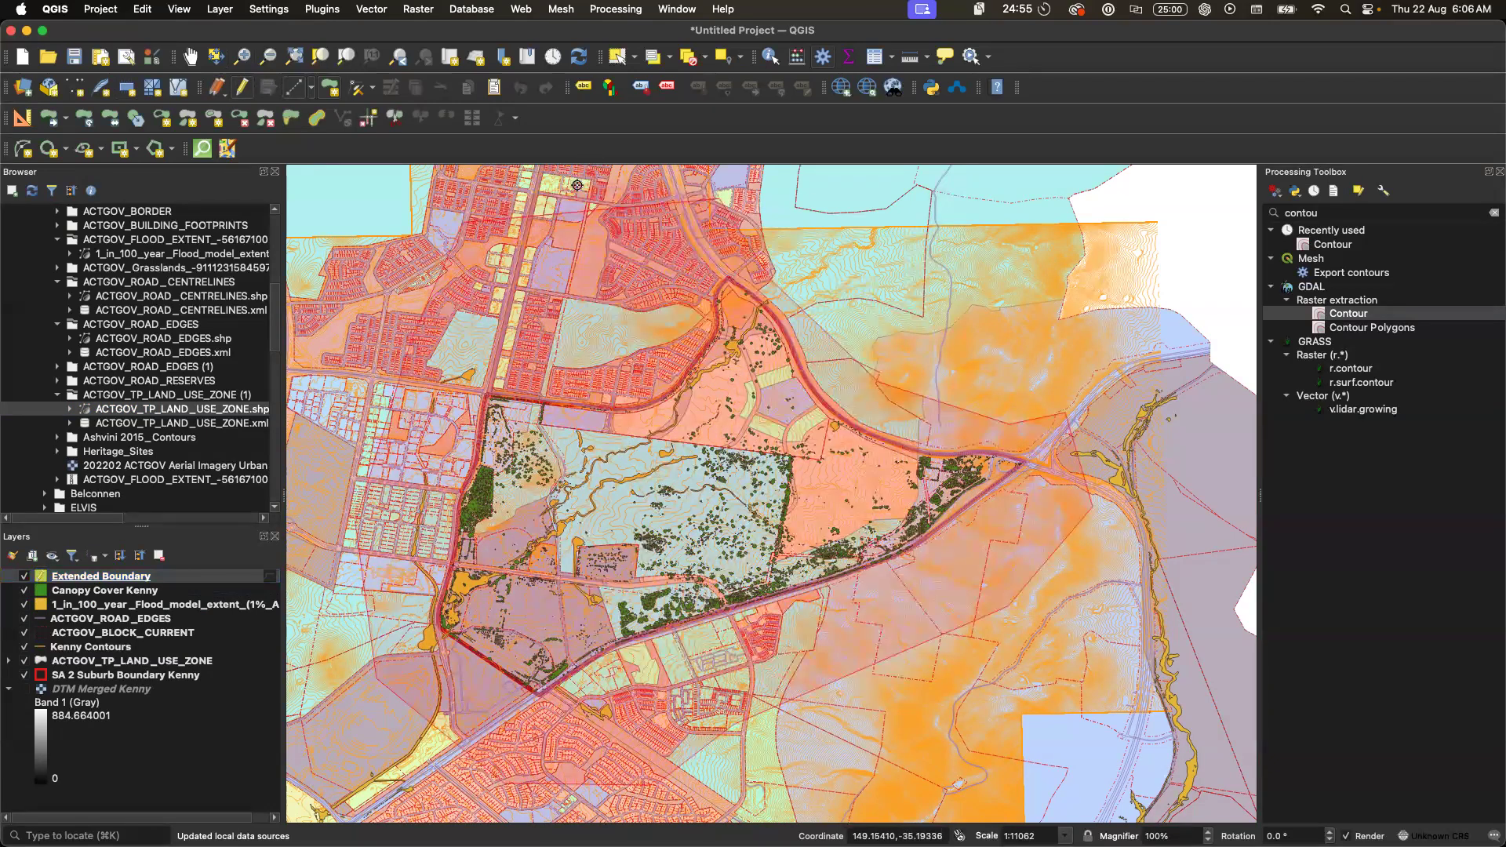
right_click(576, 185)
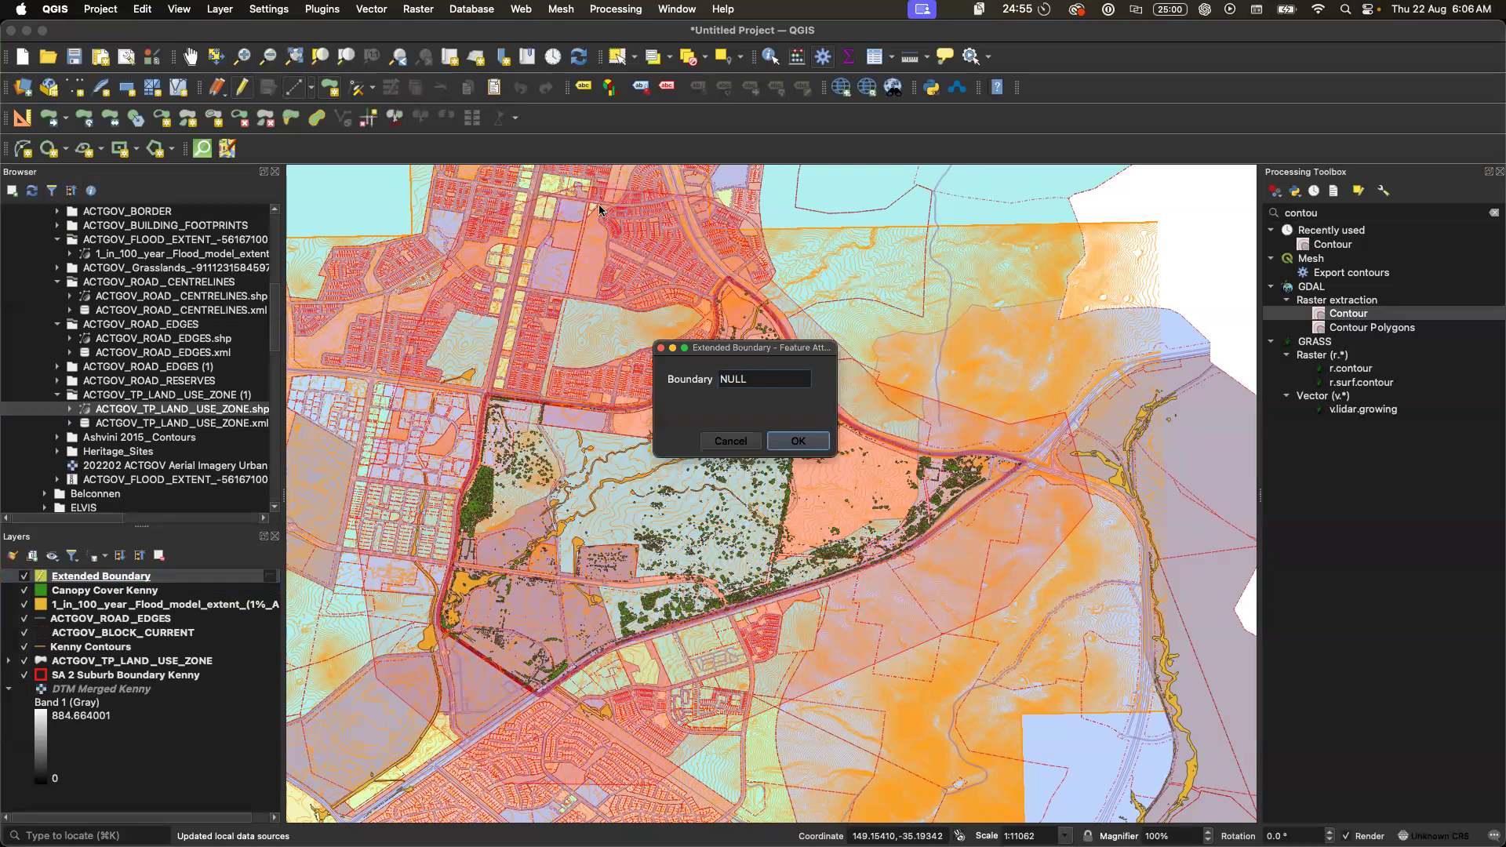
click(798, 441)
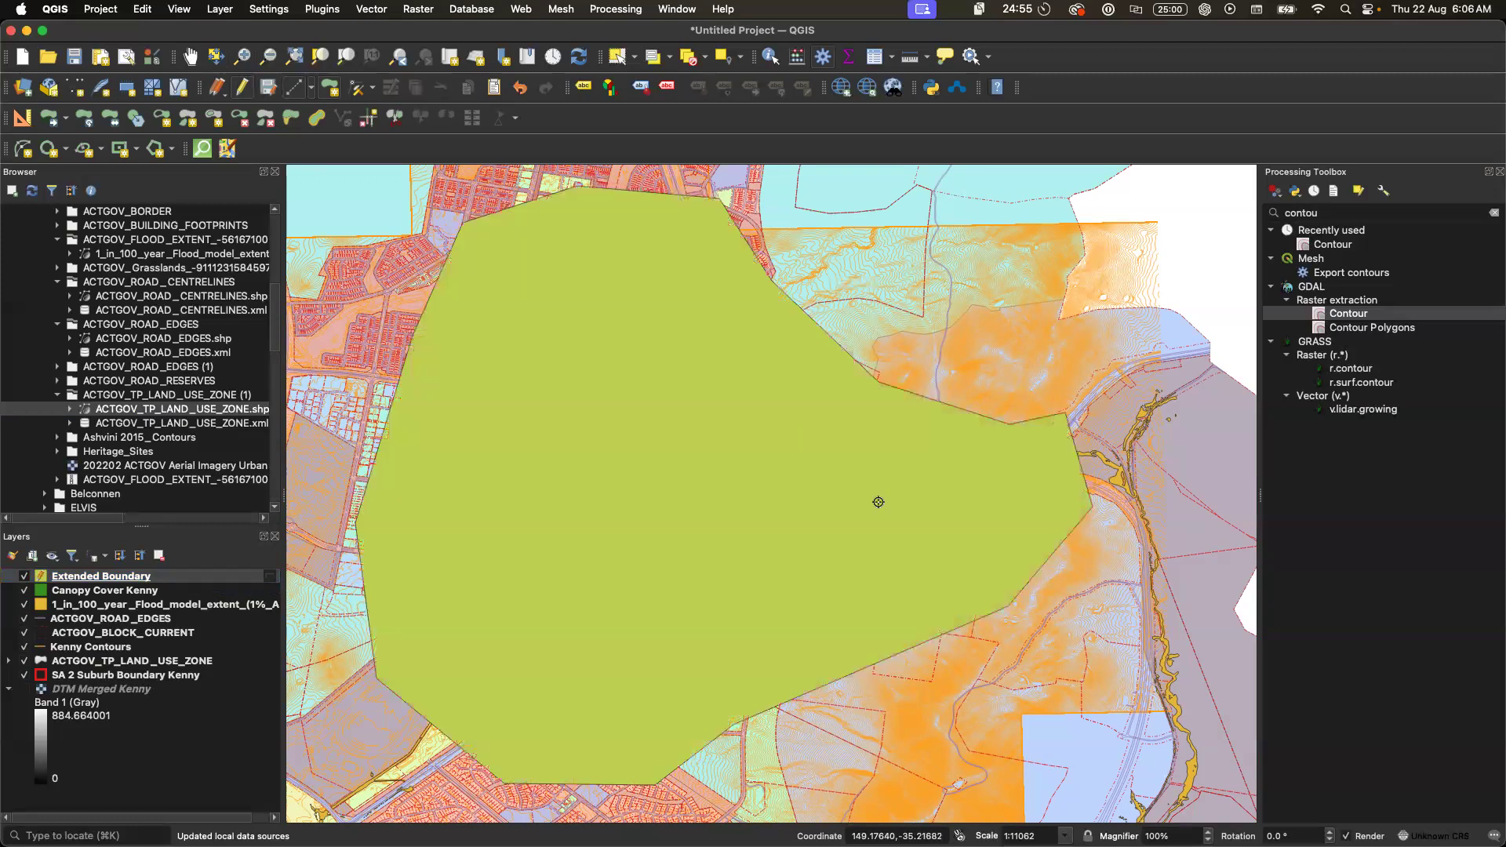
- Style the Extended Boundary layer with a transparent fill and a blue stroke 2 mm wide
right_click(148, 576)
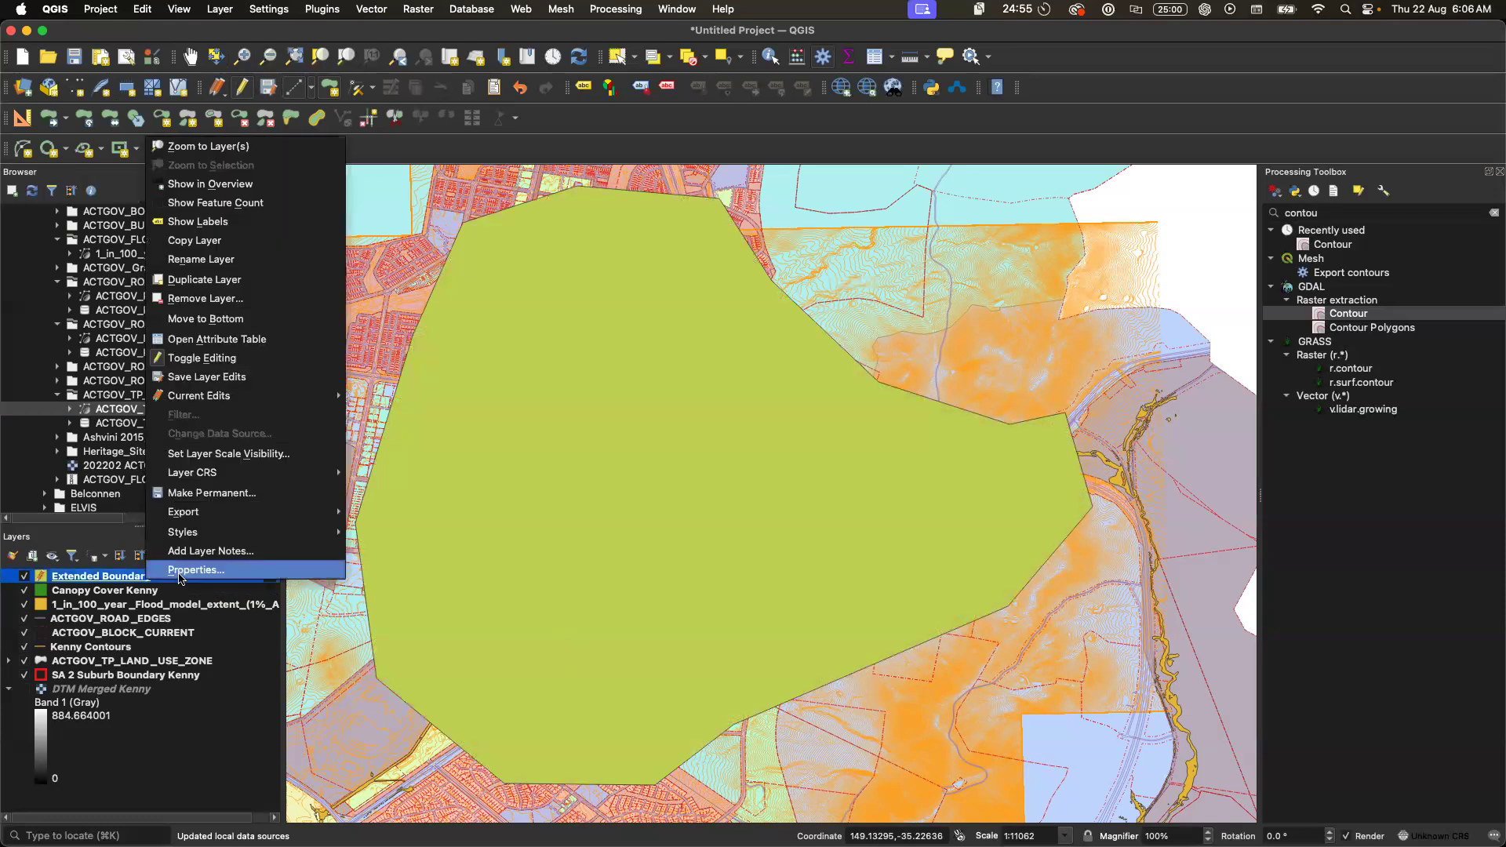
click(179, 570)
click(661, 204)
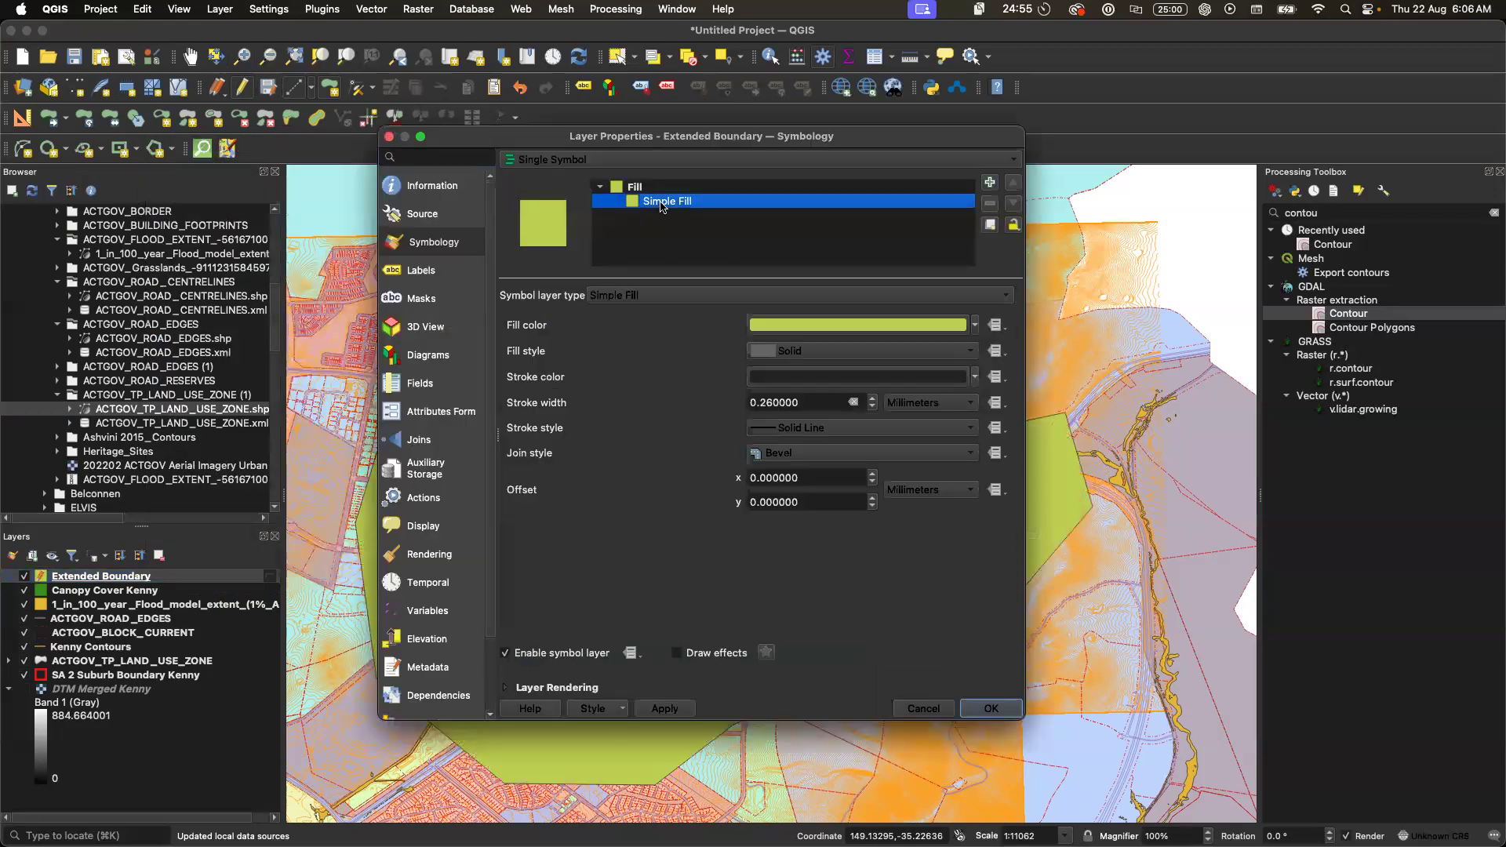
click(976, 326)
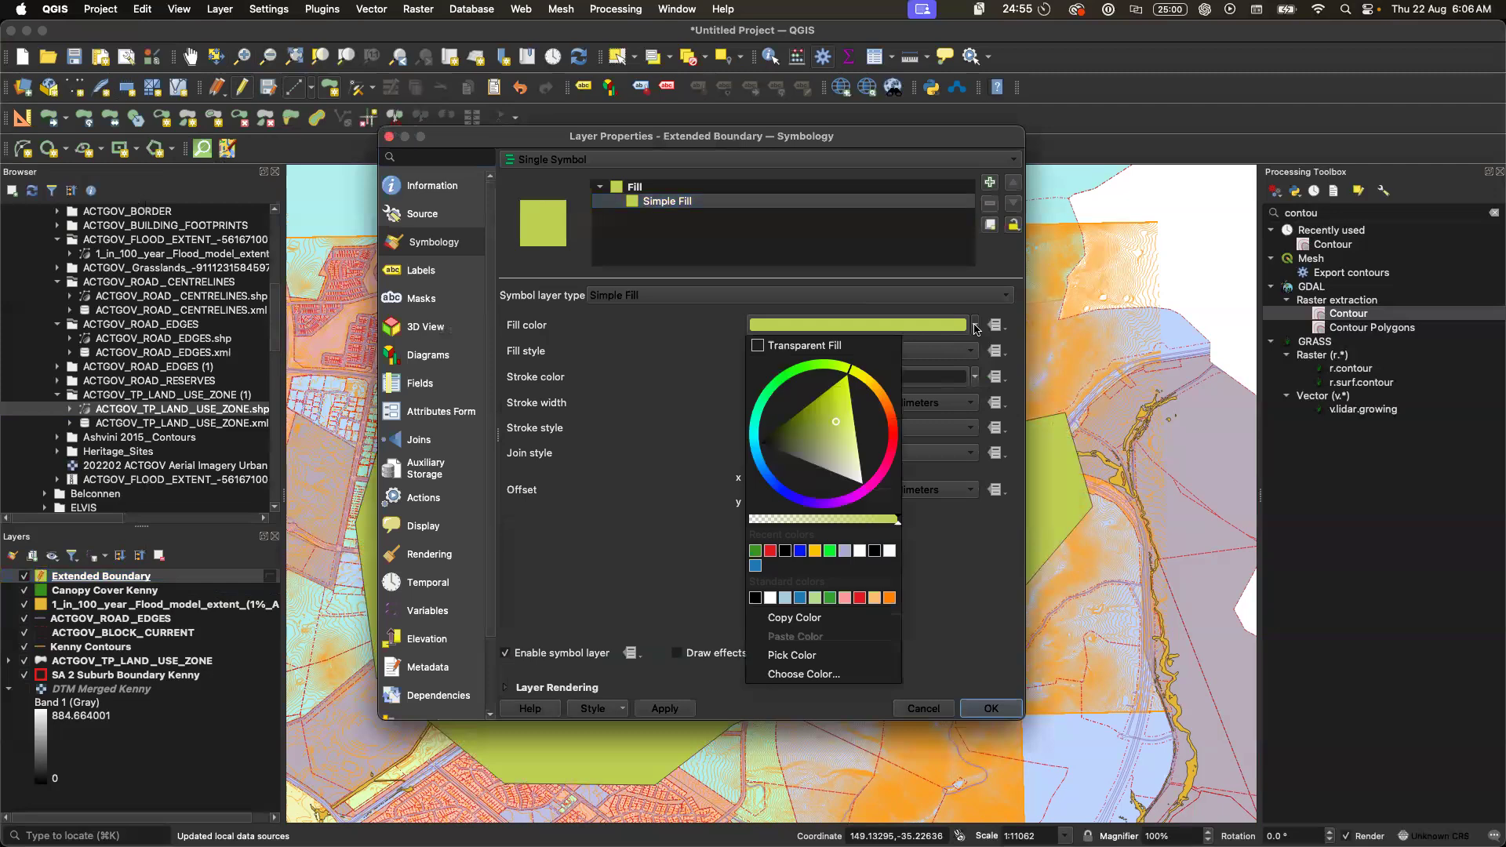
click(836, 346)
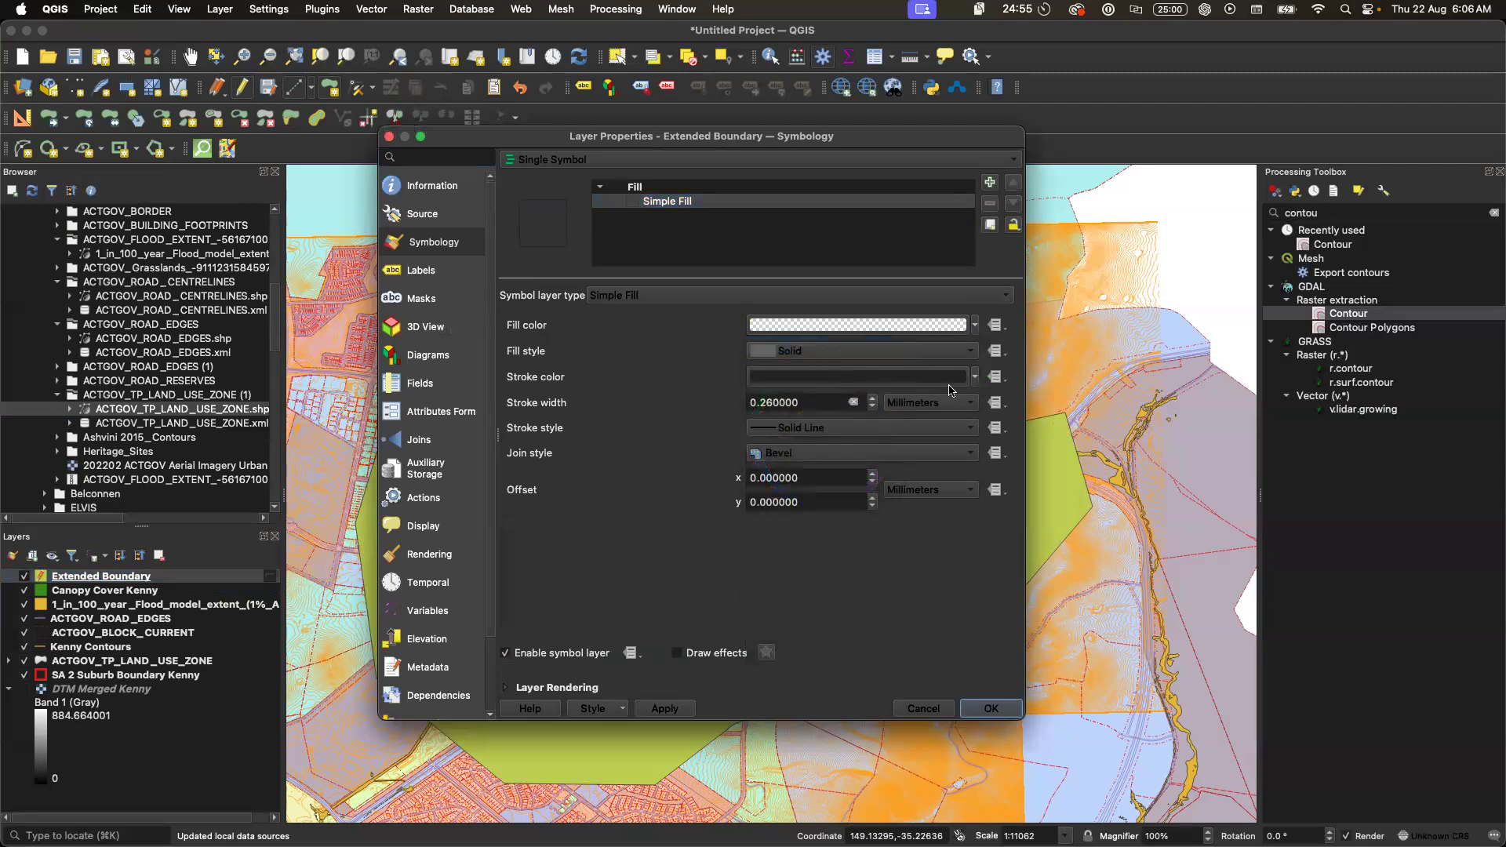
click(977, 379)
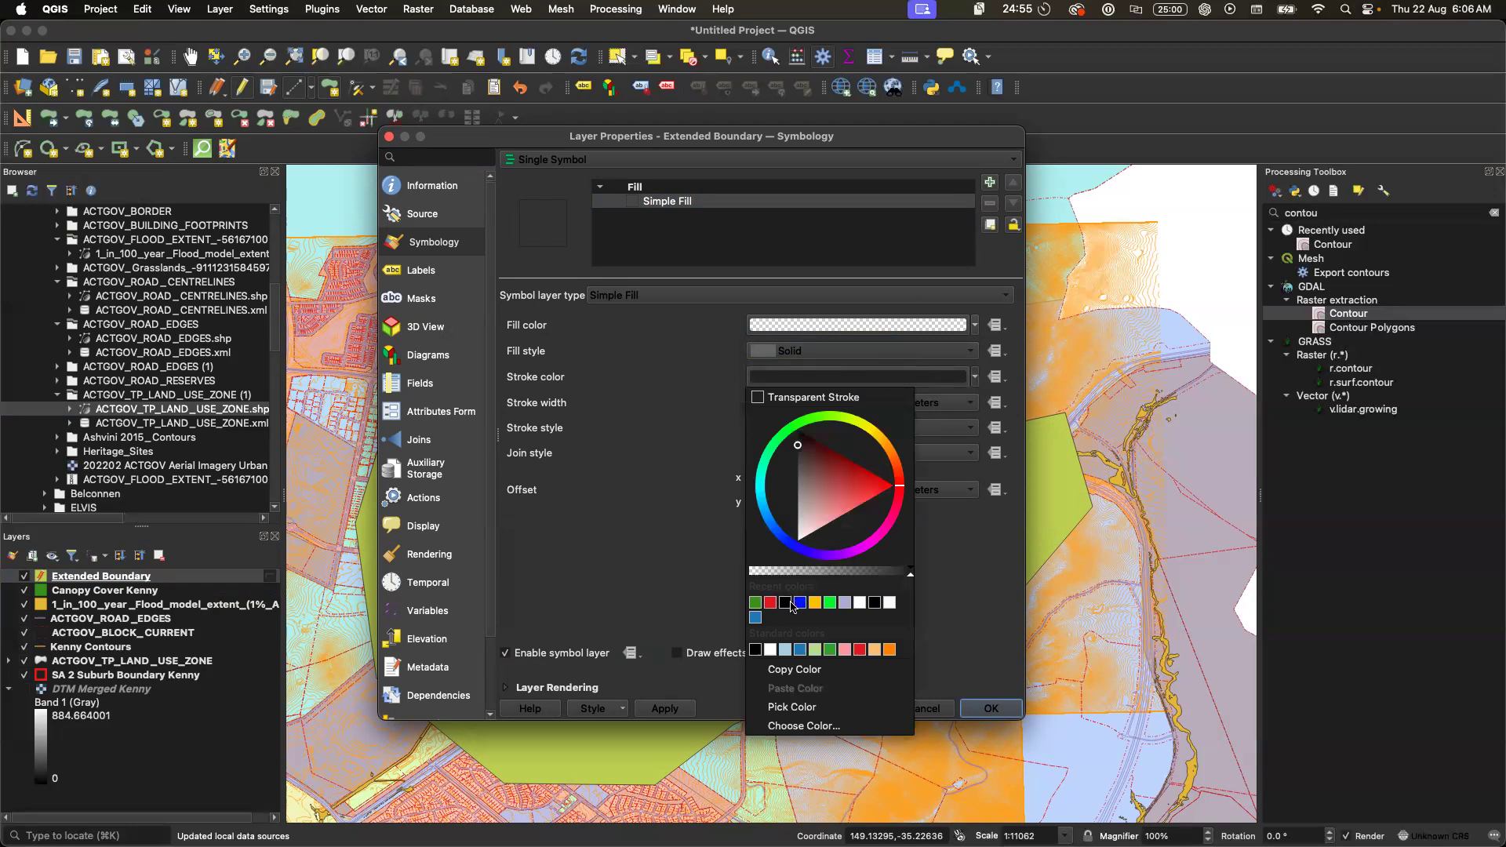
click(799, 603)
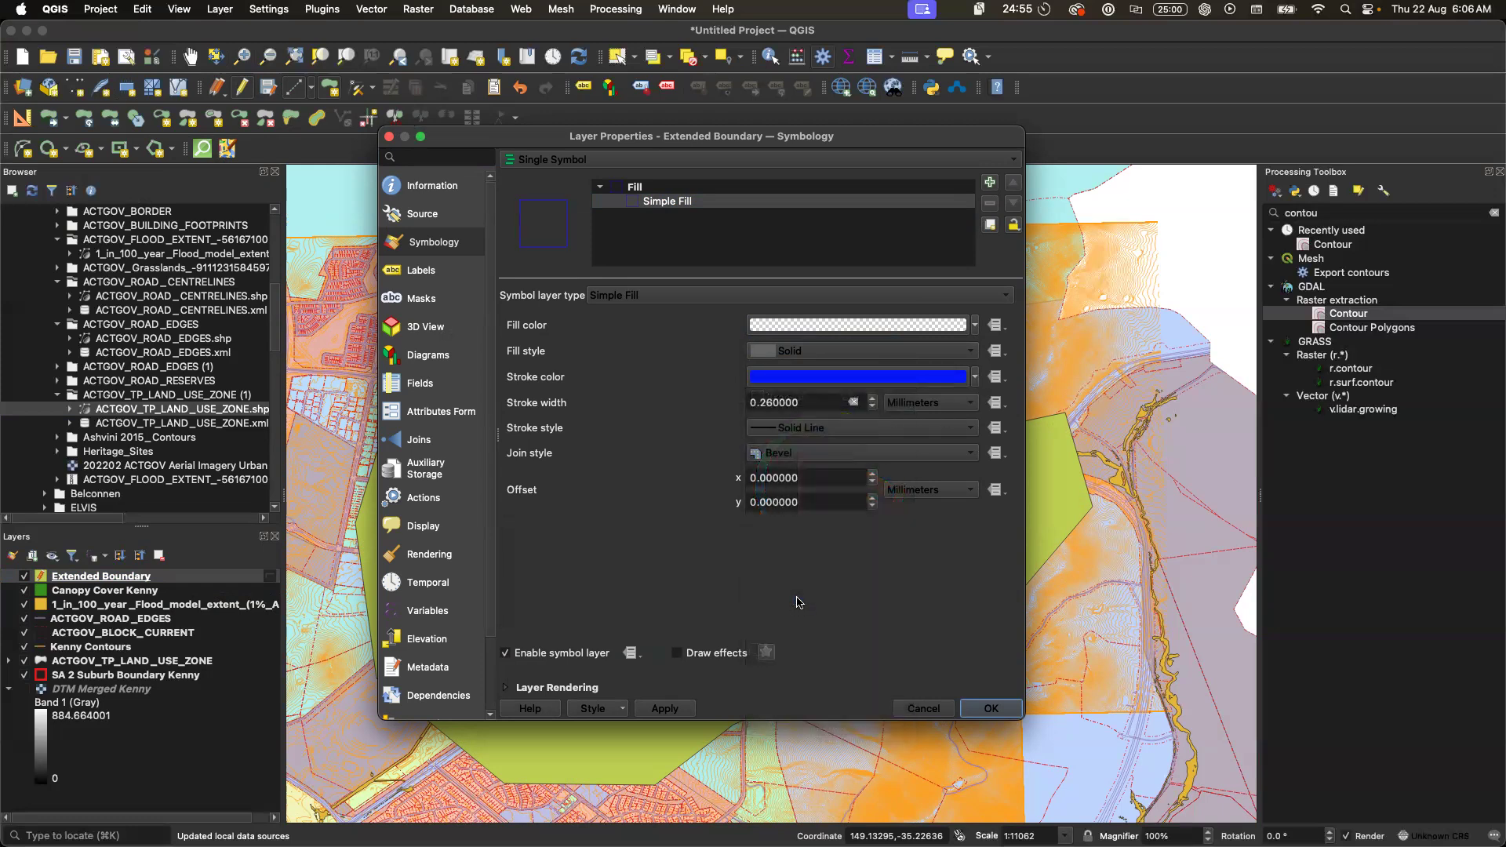
double_click(774, 403)
text(2)
click(672, 710)
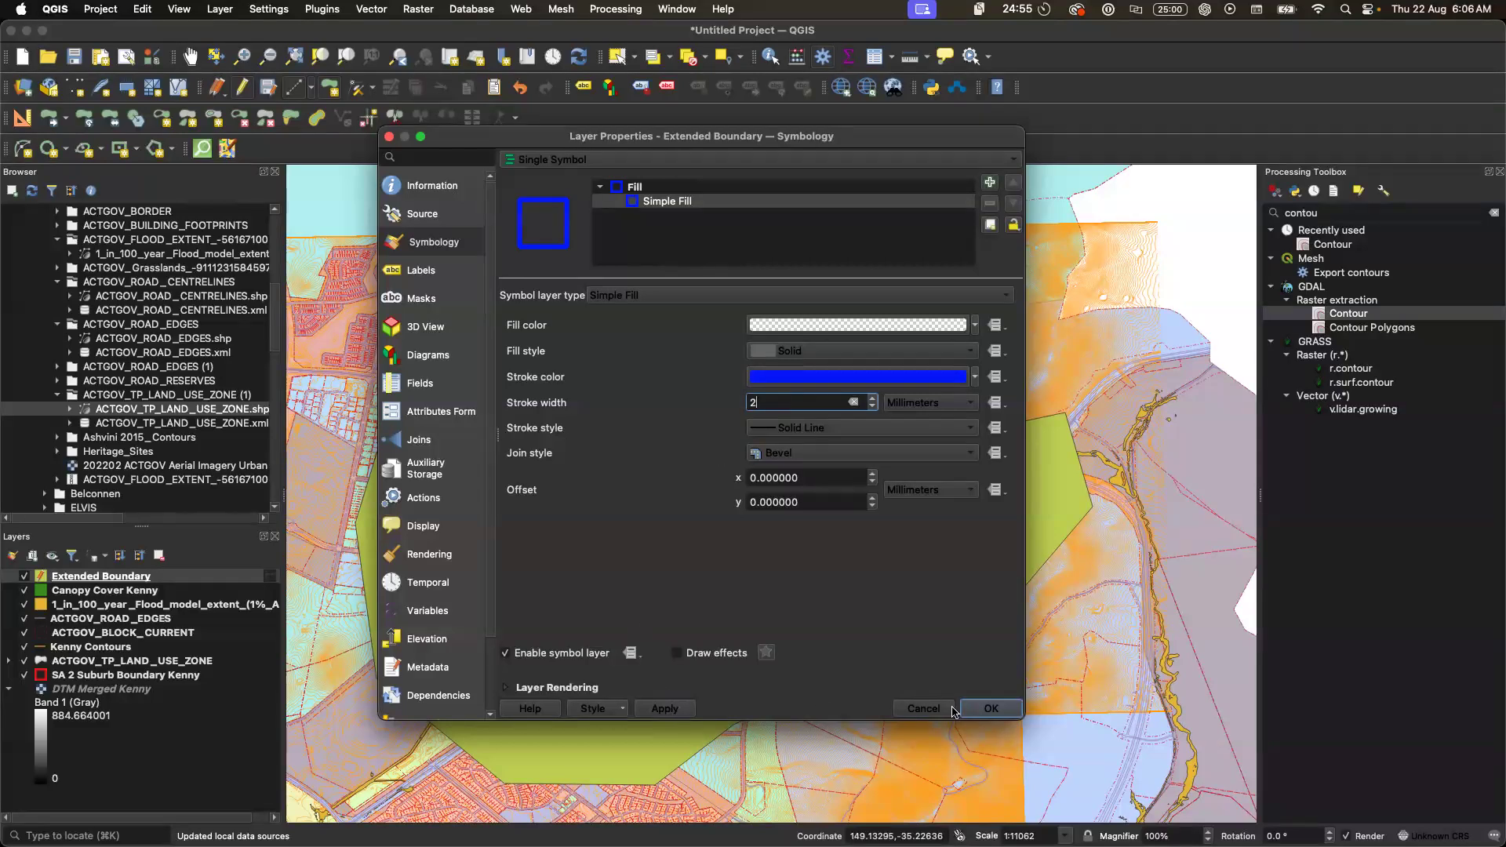
click(980, 712)
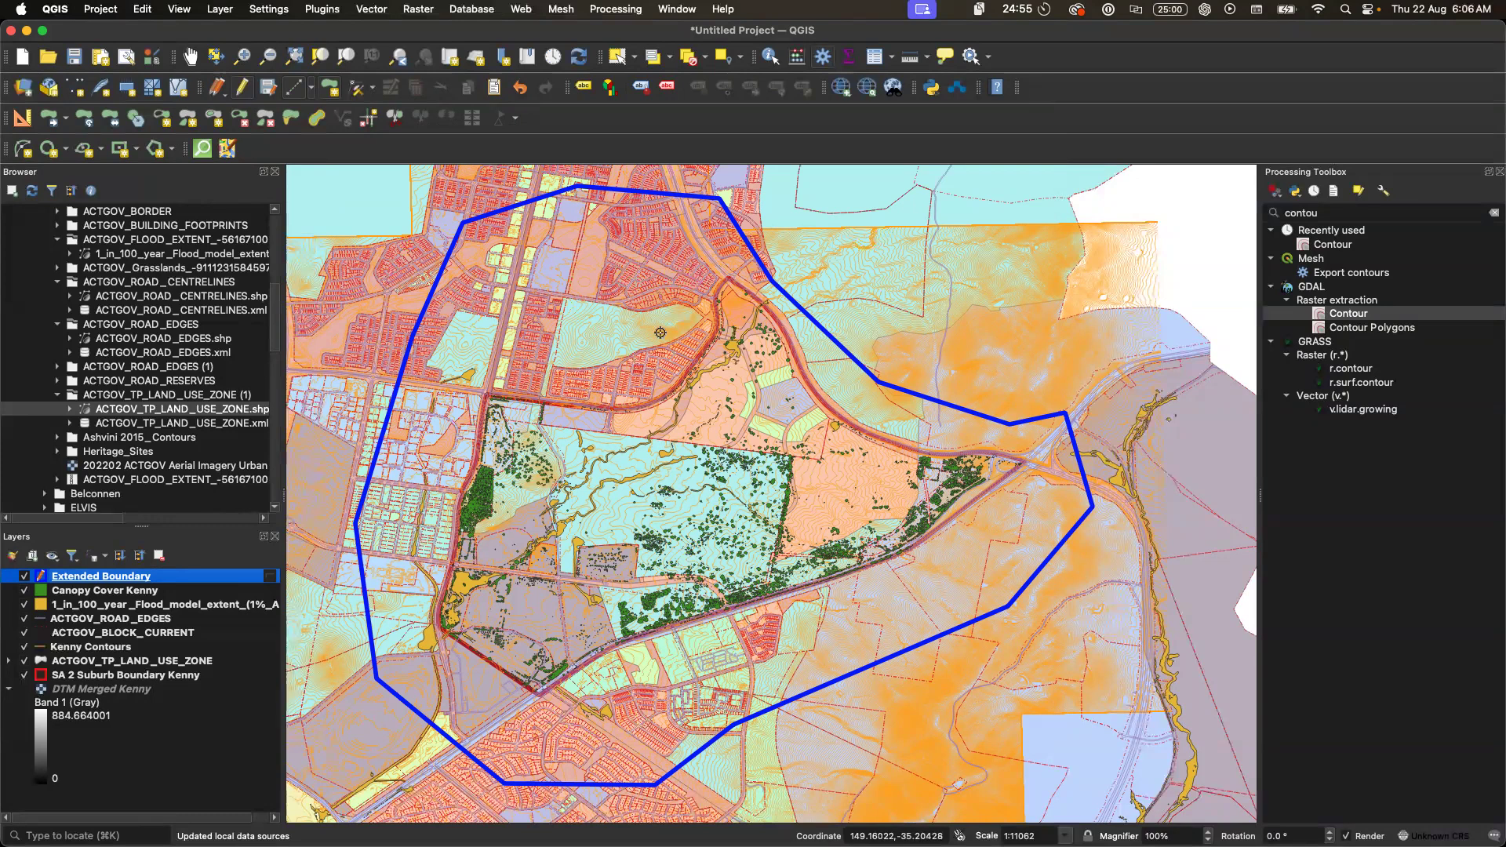
double_click(1463, 215)
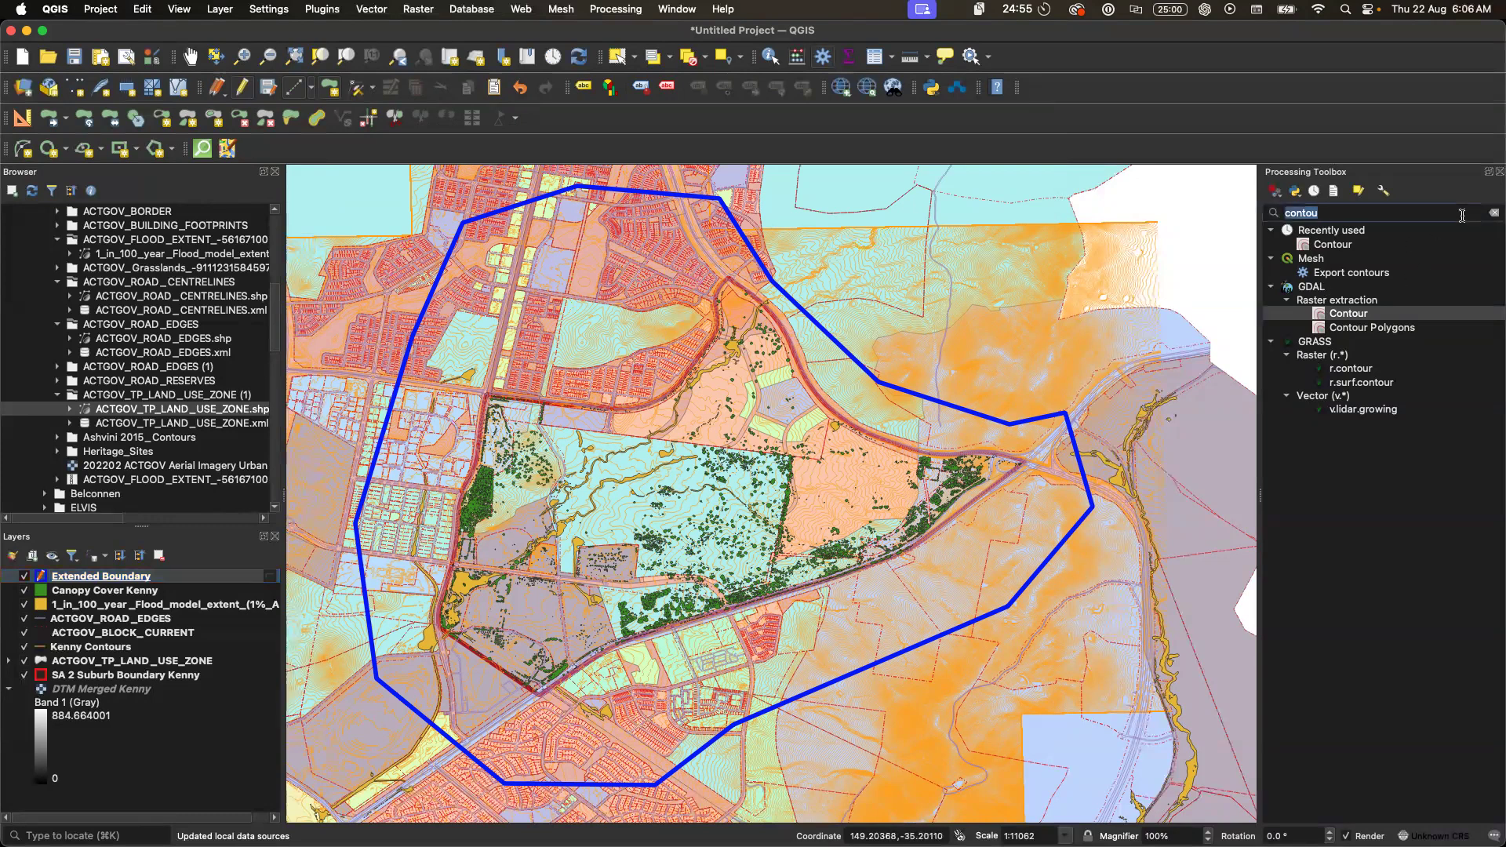
text(cl)
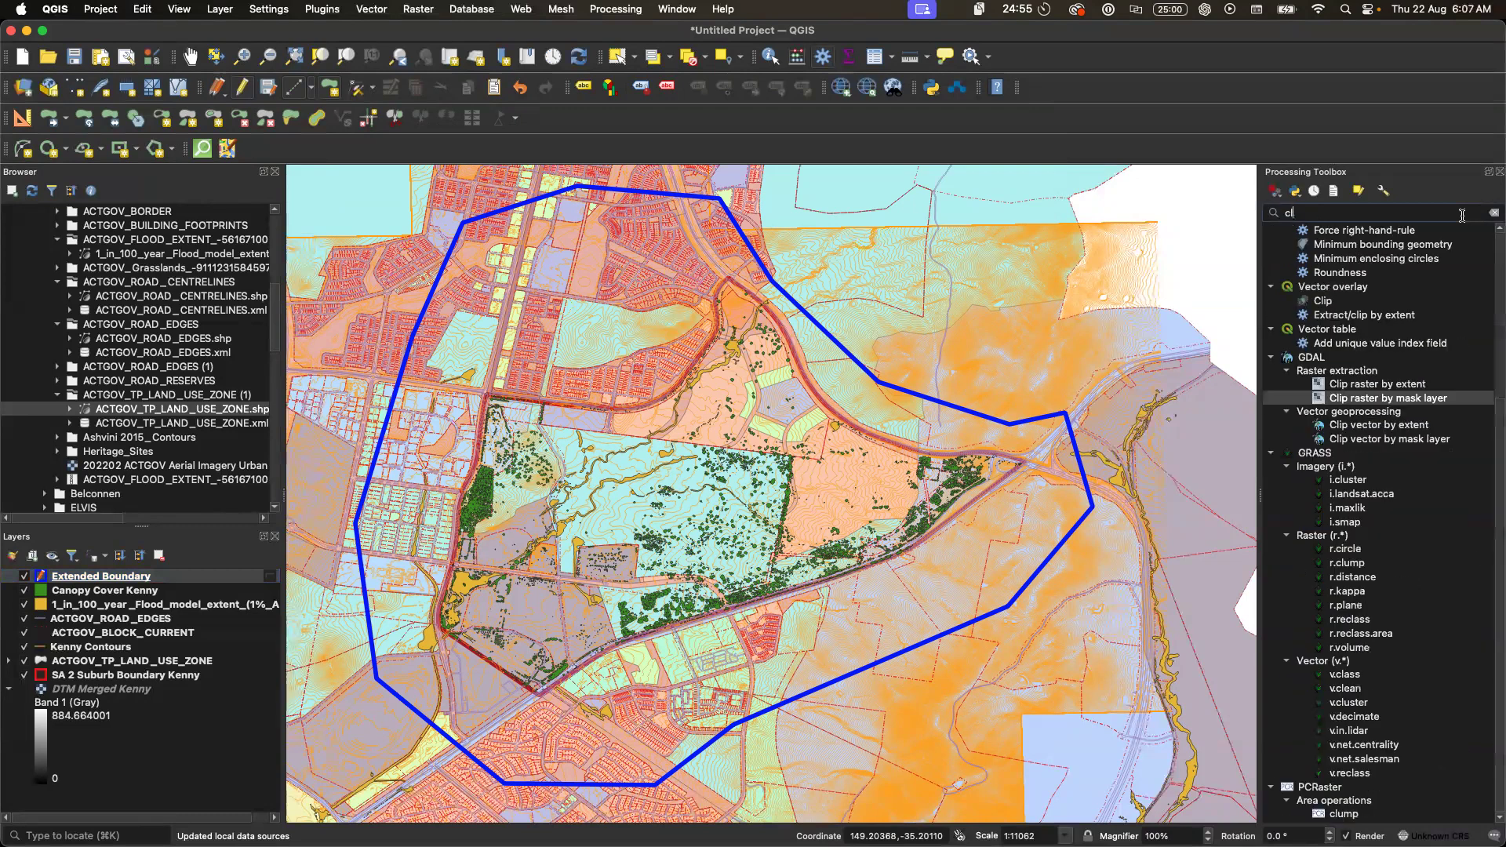
click(121, 780)
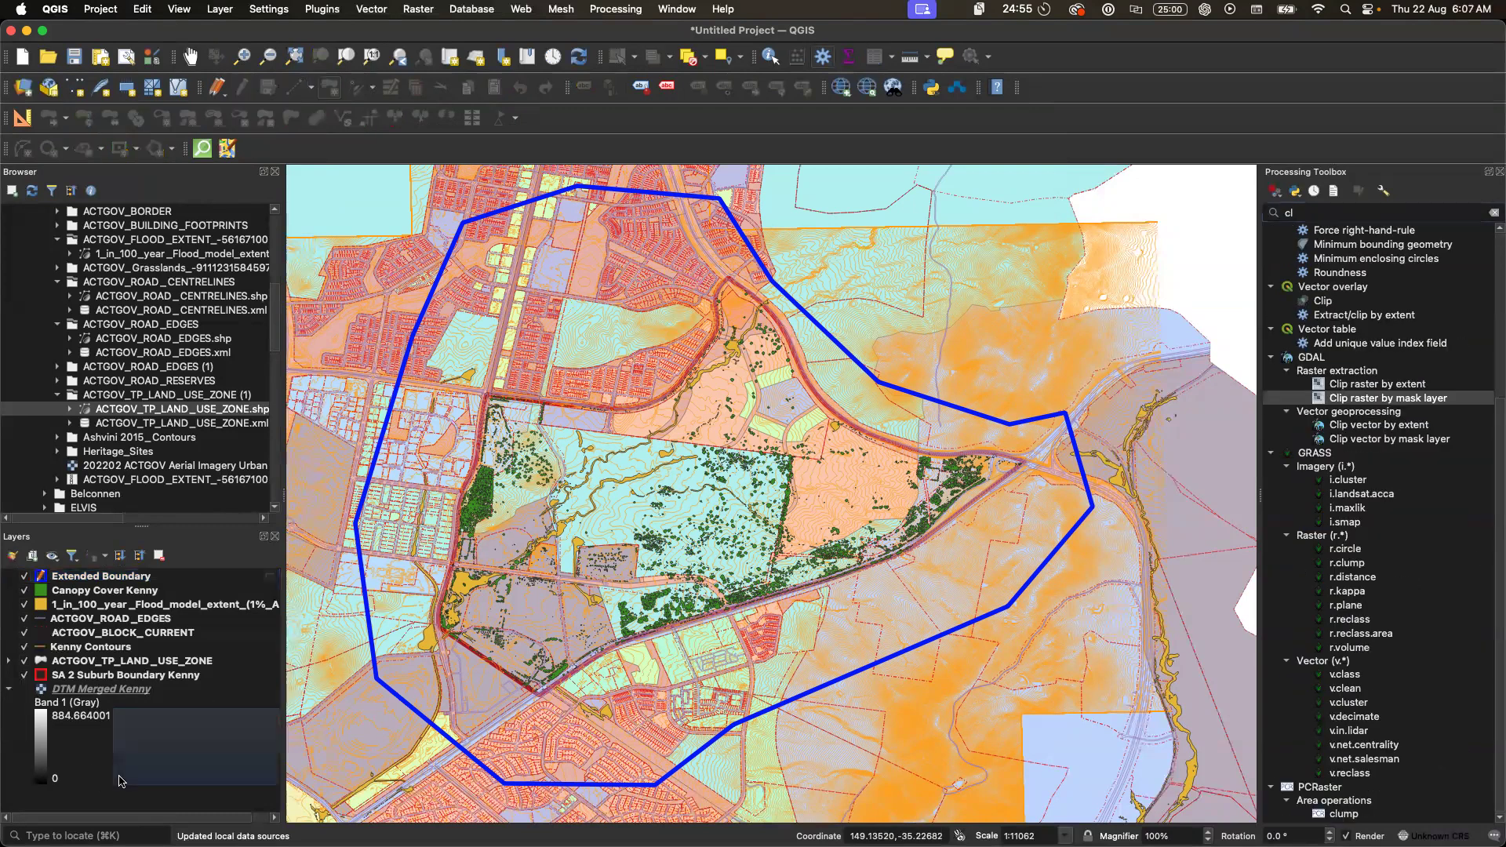
- Export the Extended Boundary layer as an ESRI Shapefile named Kenny Extended Boundary in the Demonstration folder, using the project CRS GCS_GDA2020
right_click(106, 577)
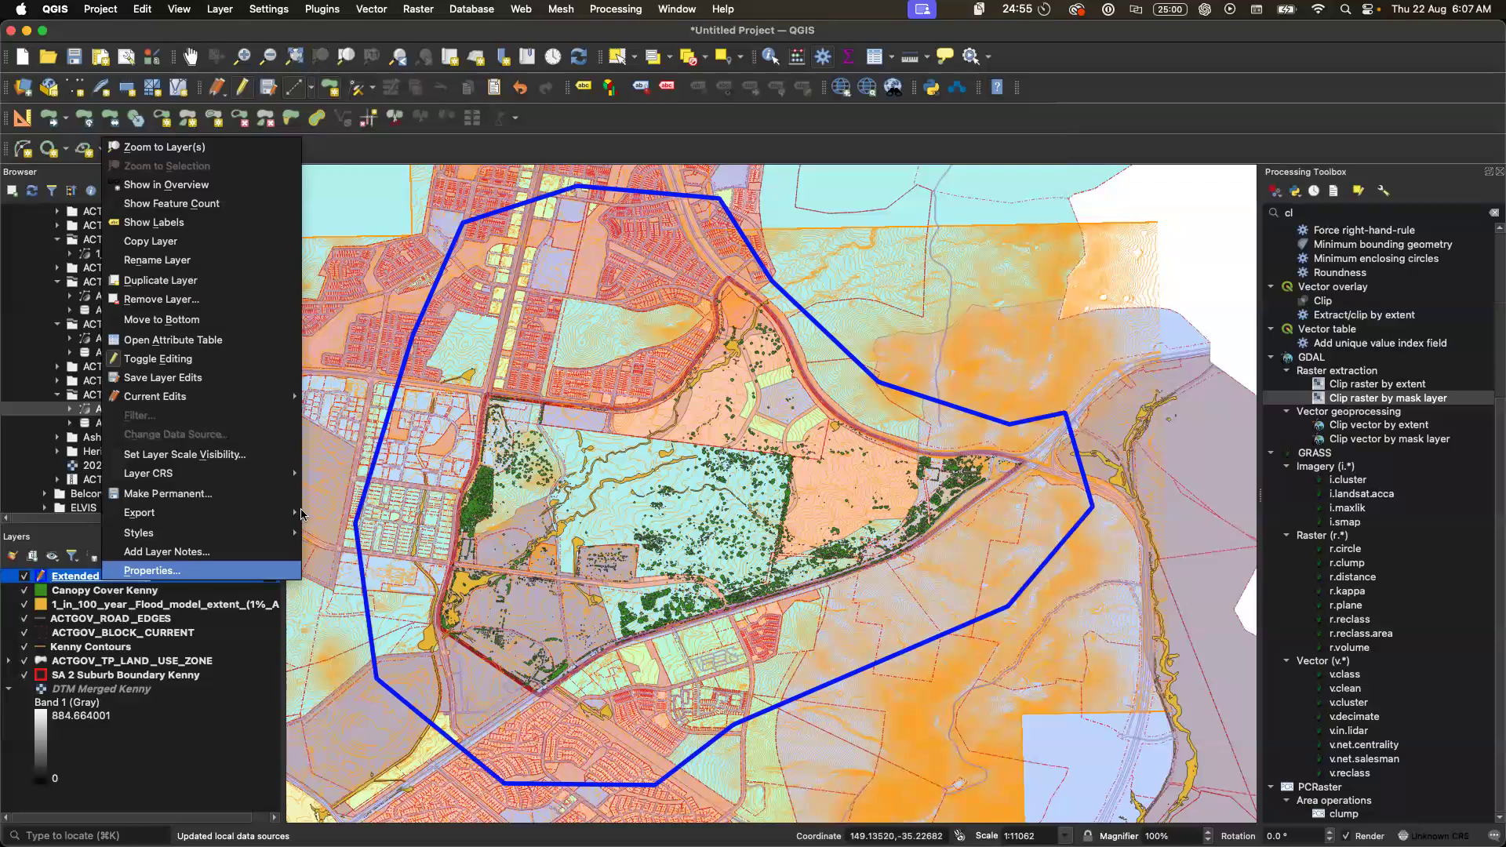
click(346, 515)
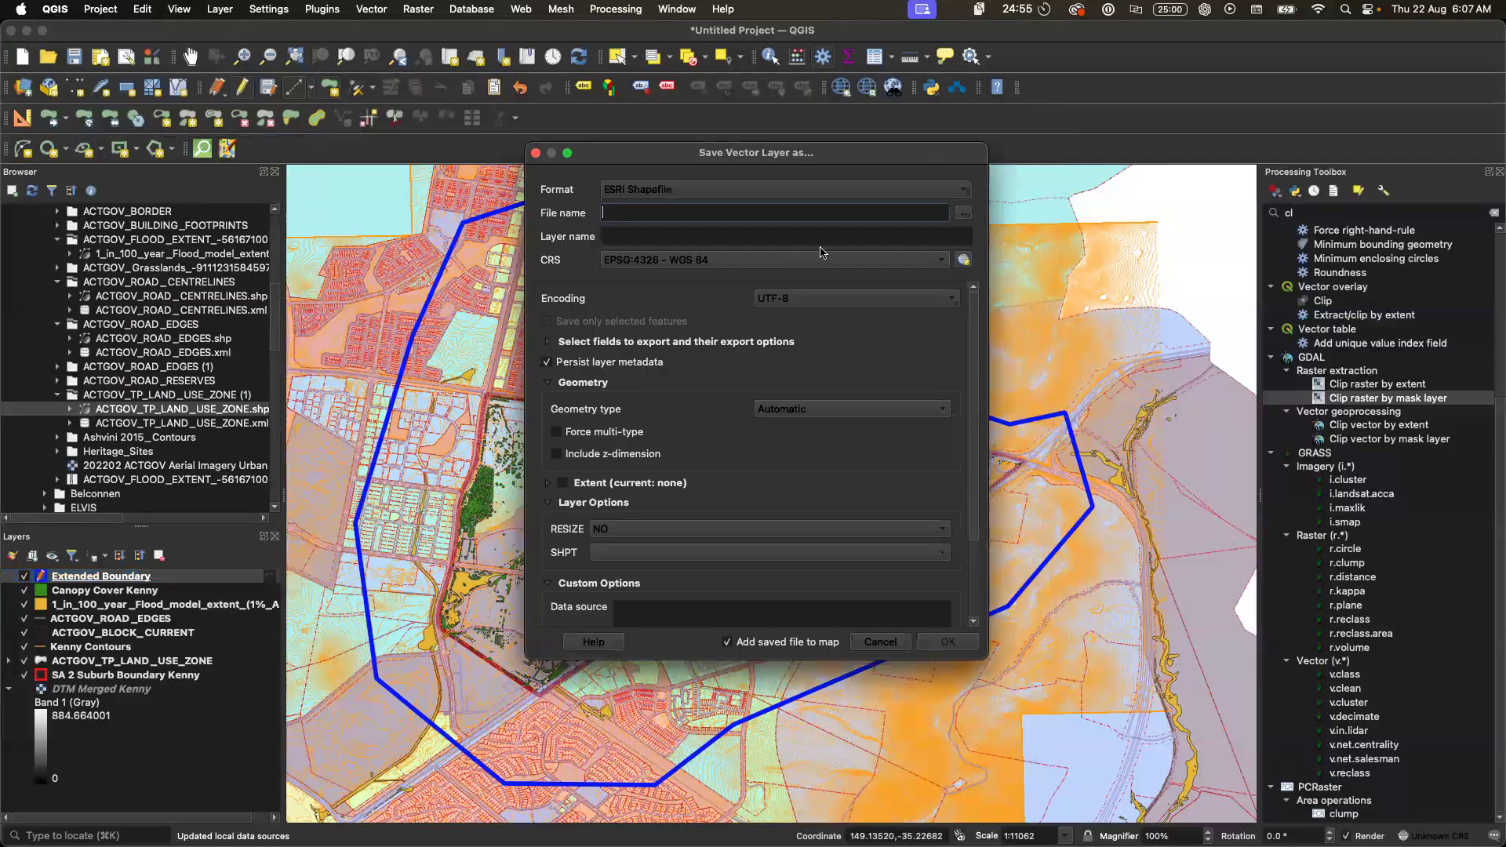
click(962, 214)
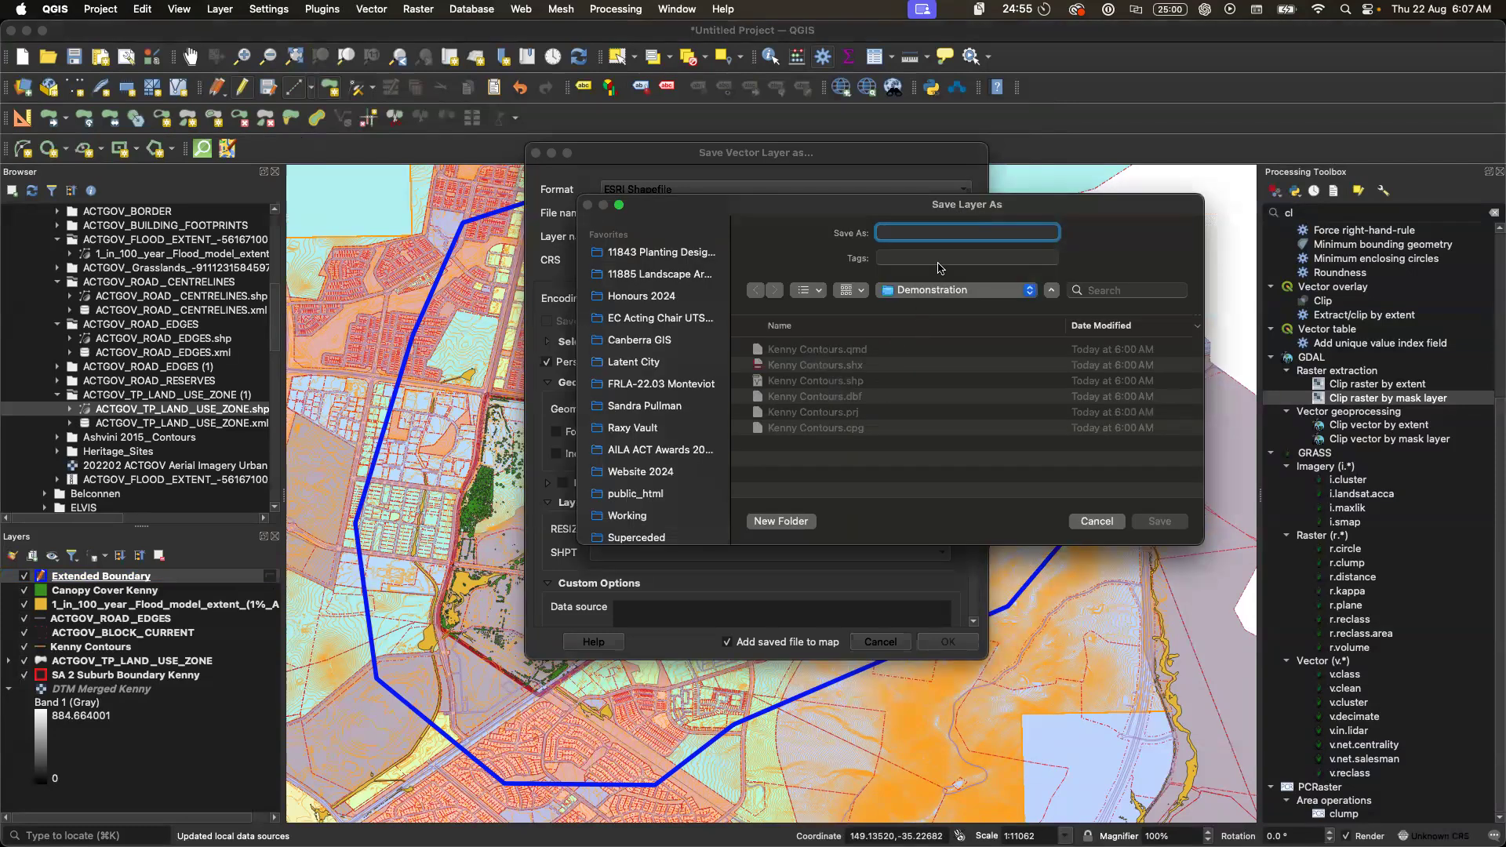
text(Kenny Extended Boundary)
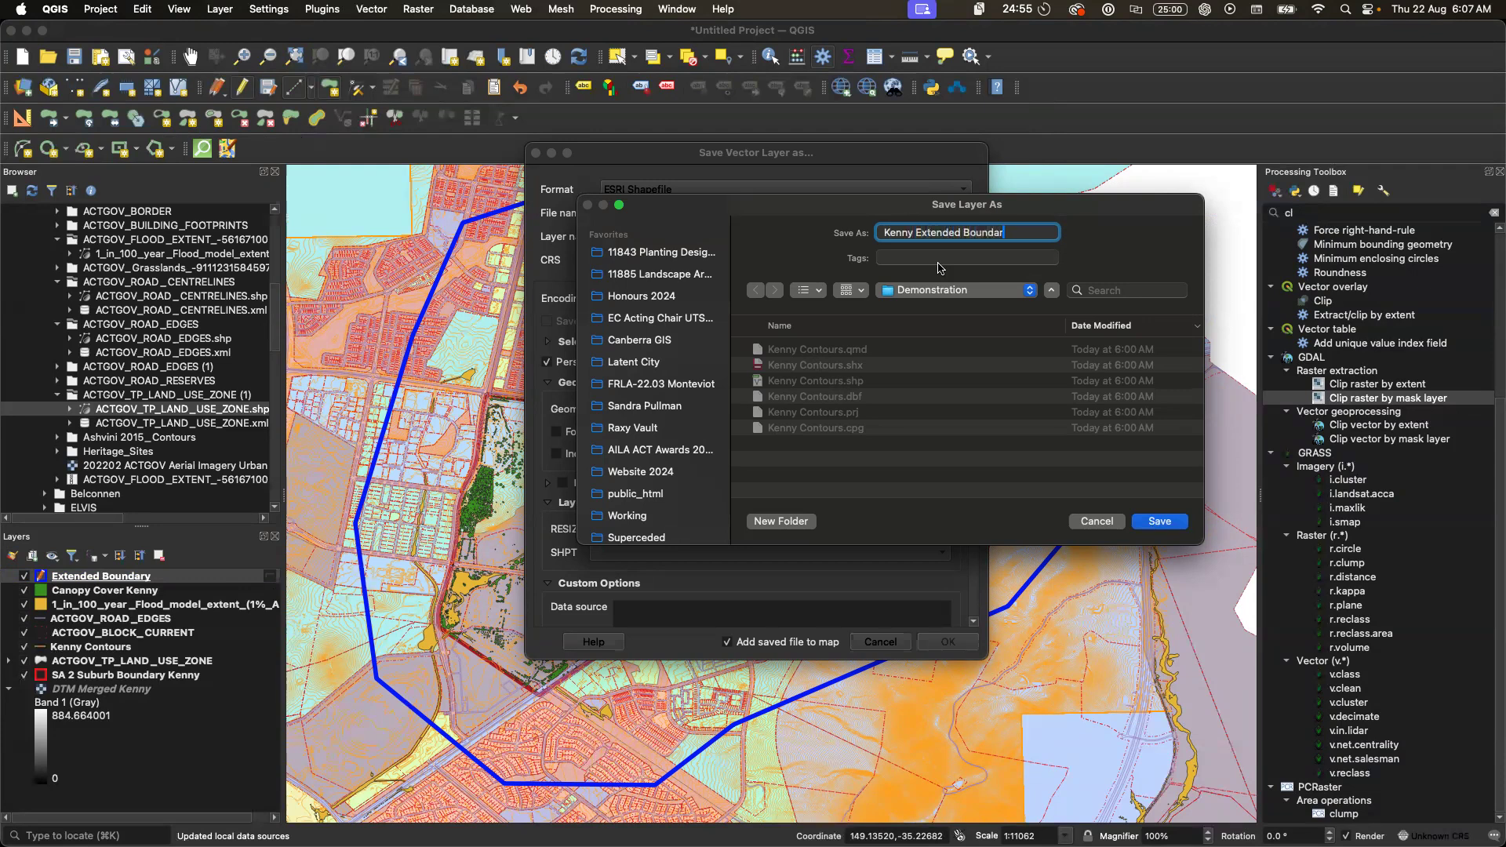
click(1159, 521)
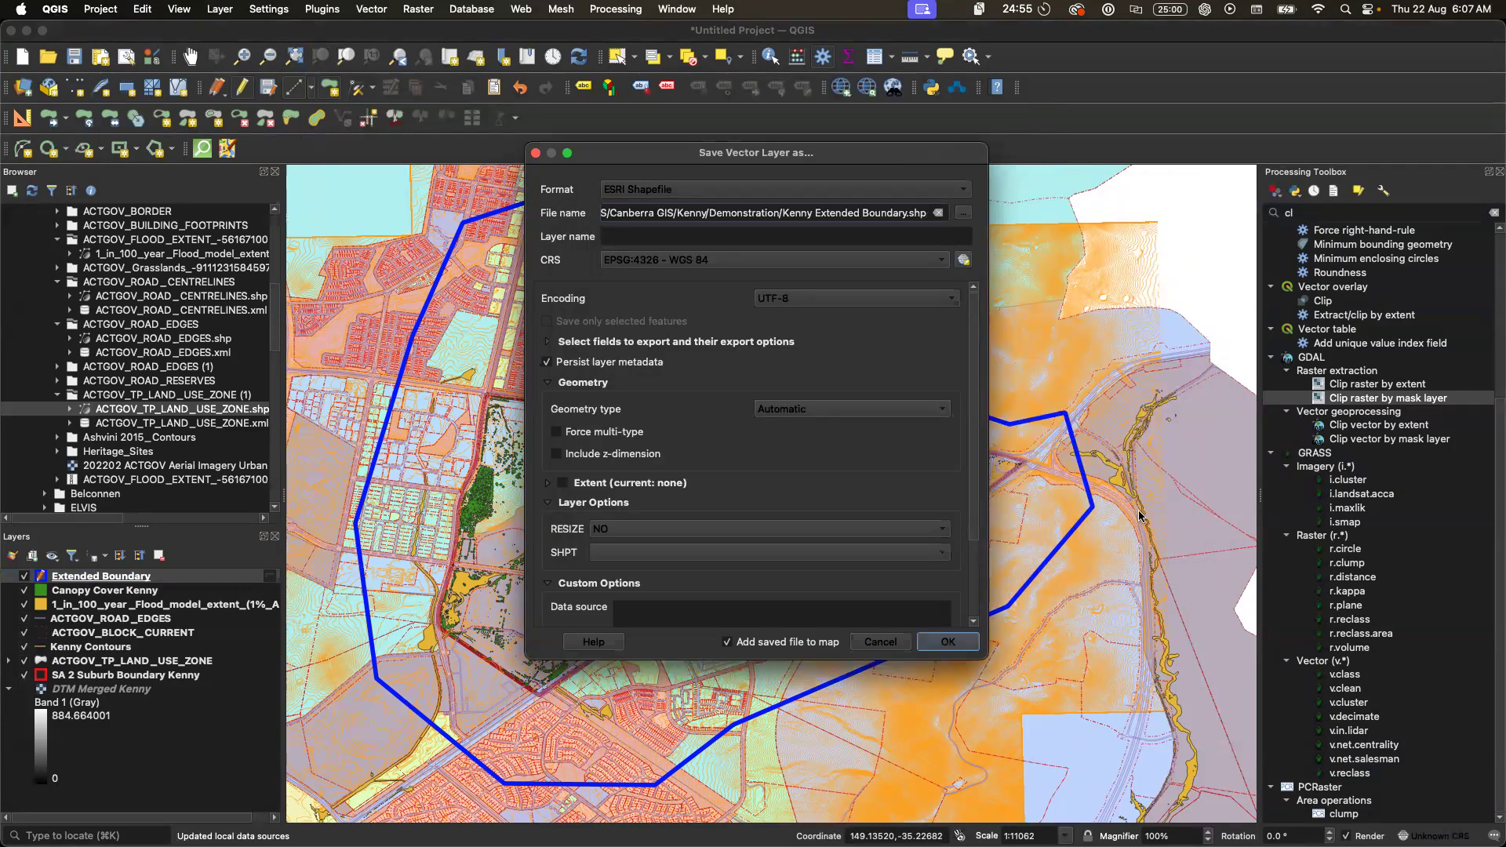
click(748, 260)
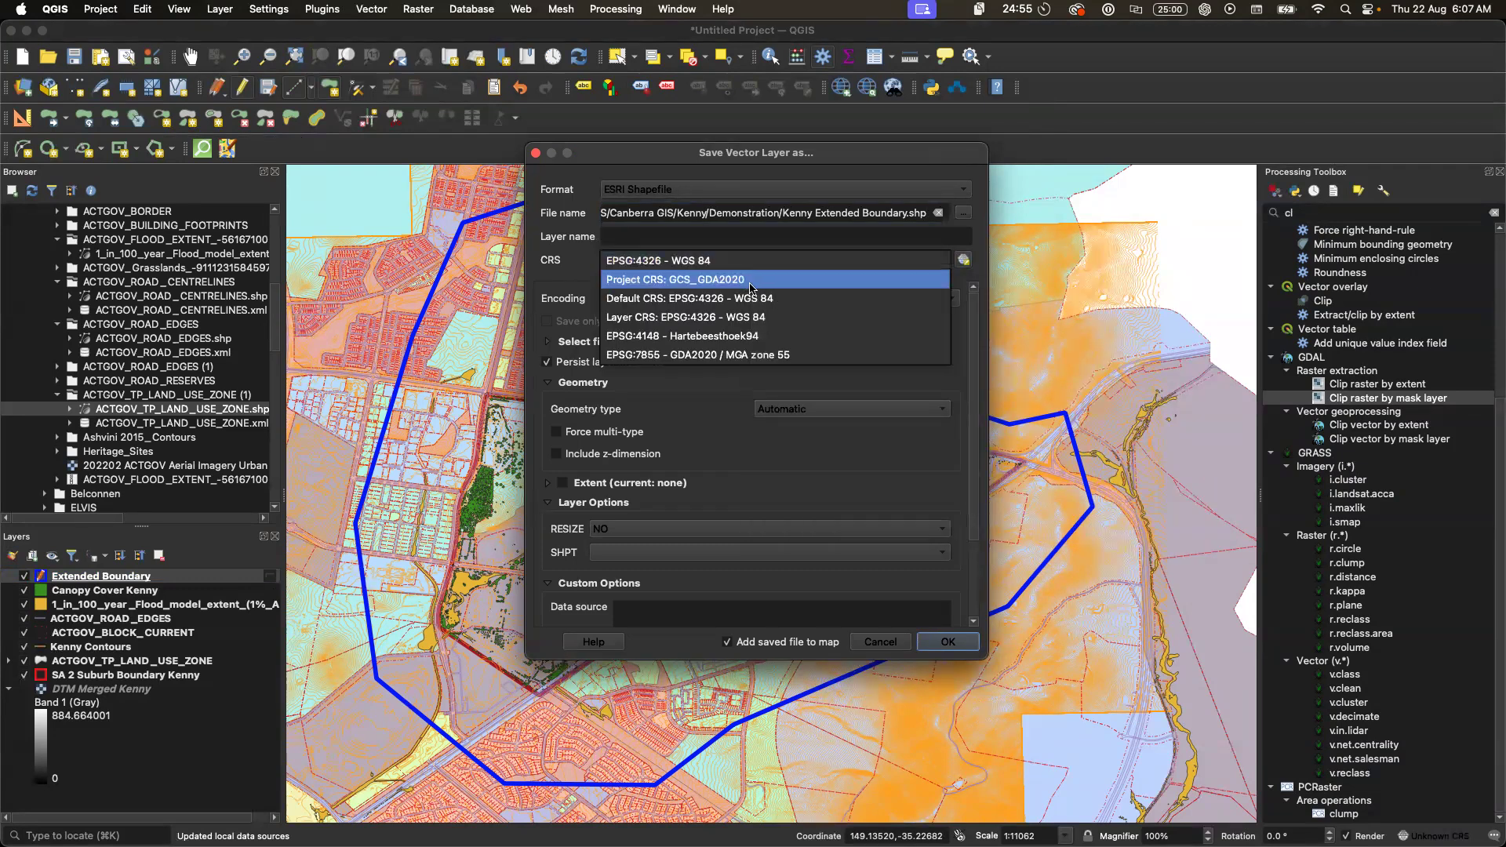
click(747, 280)
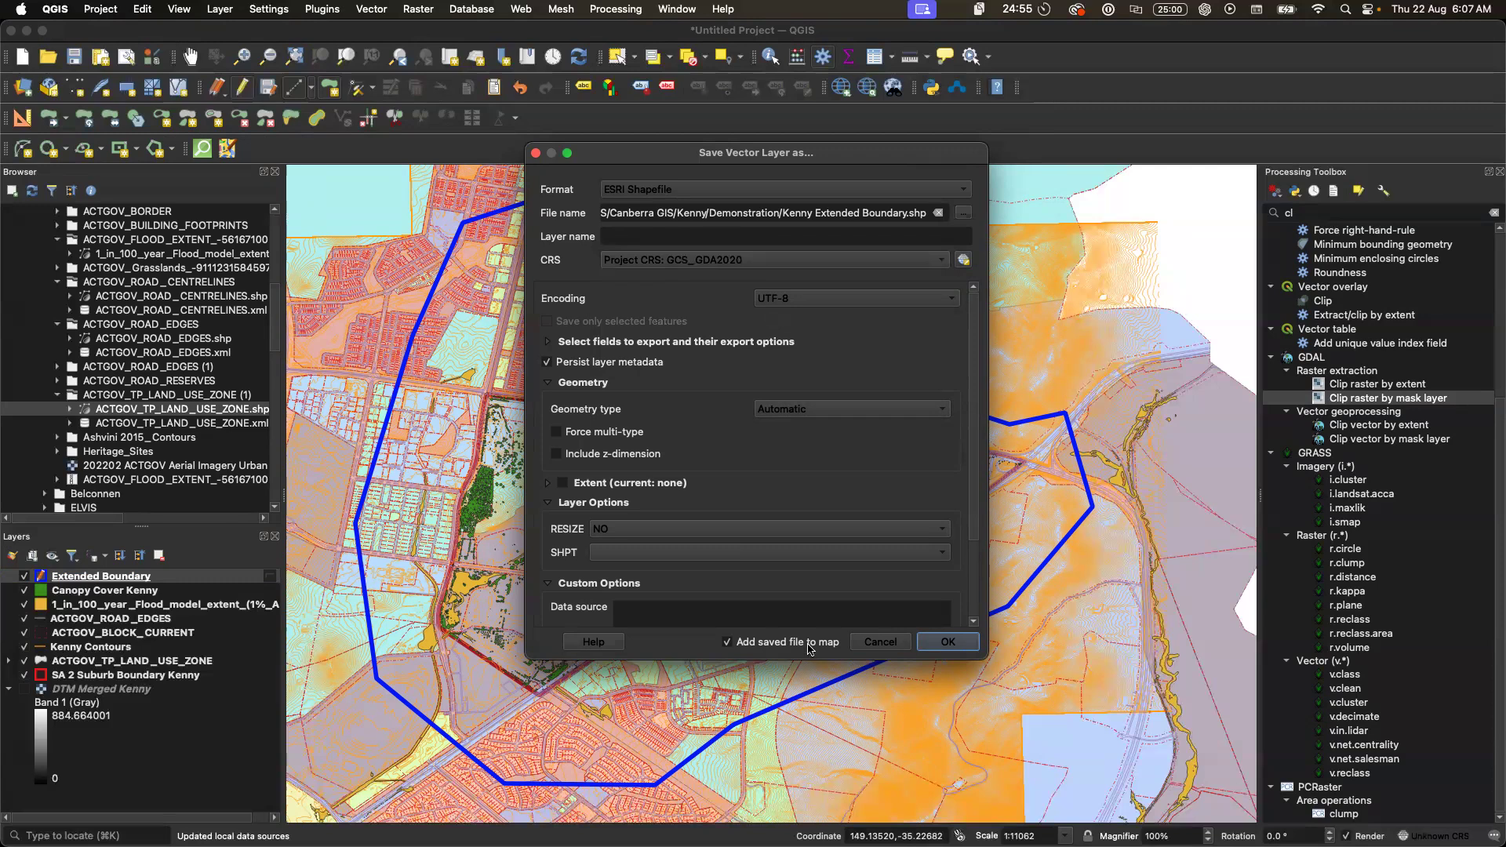
click(946, 642)
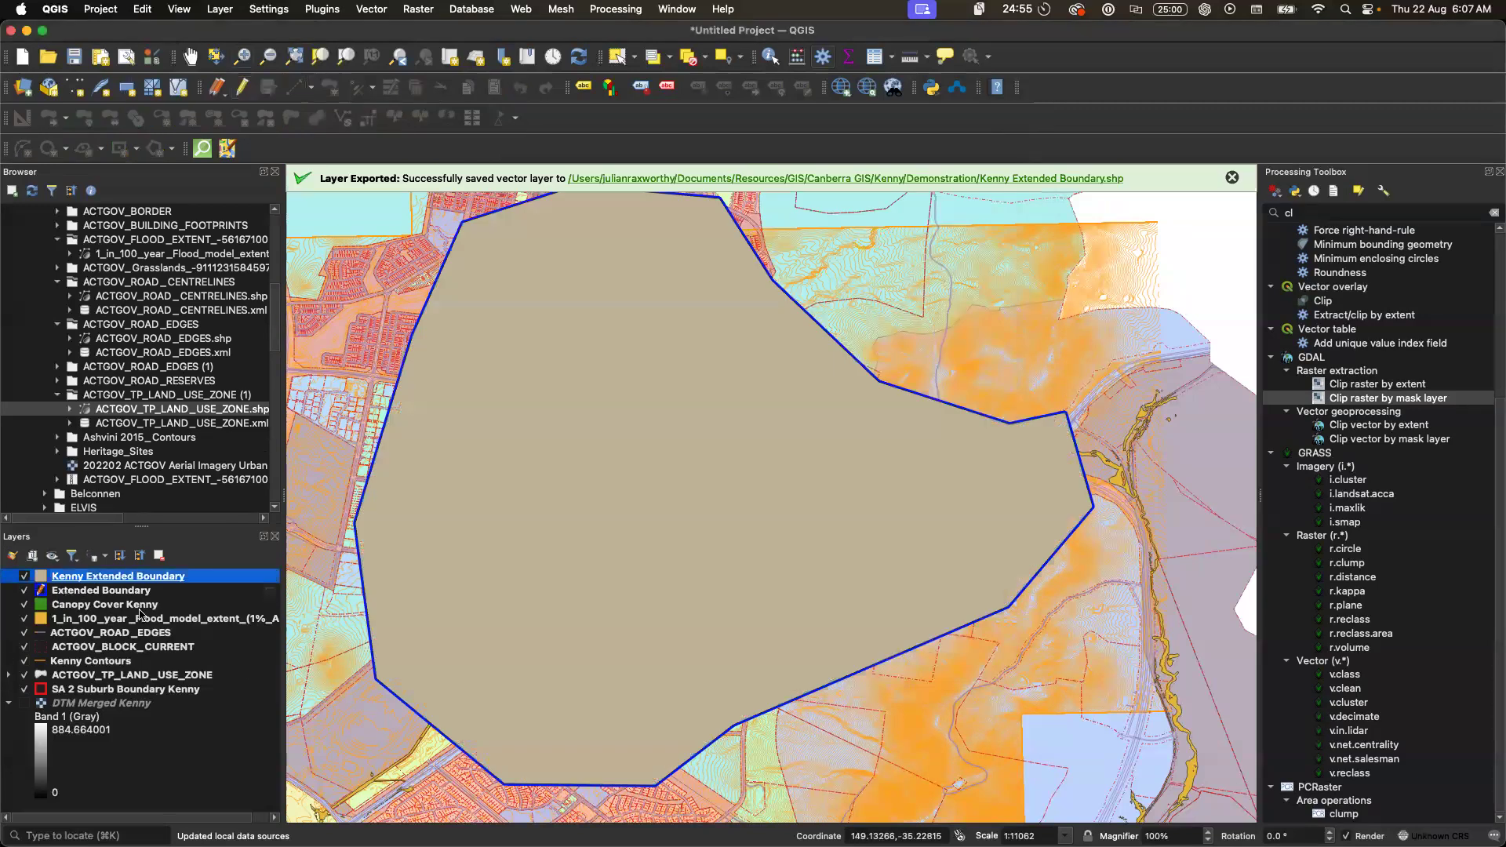
- Remove the temporary Extended Boundary layer from the project without saving its edits
click(118, 594)
right_click(117, 594)
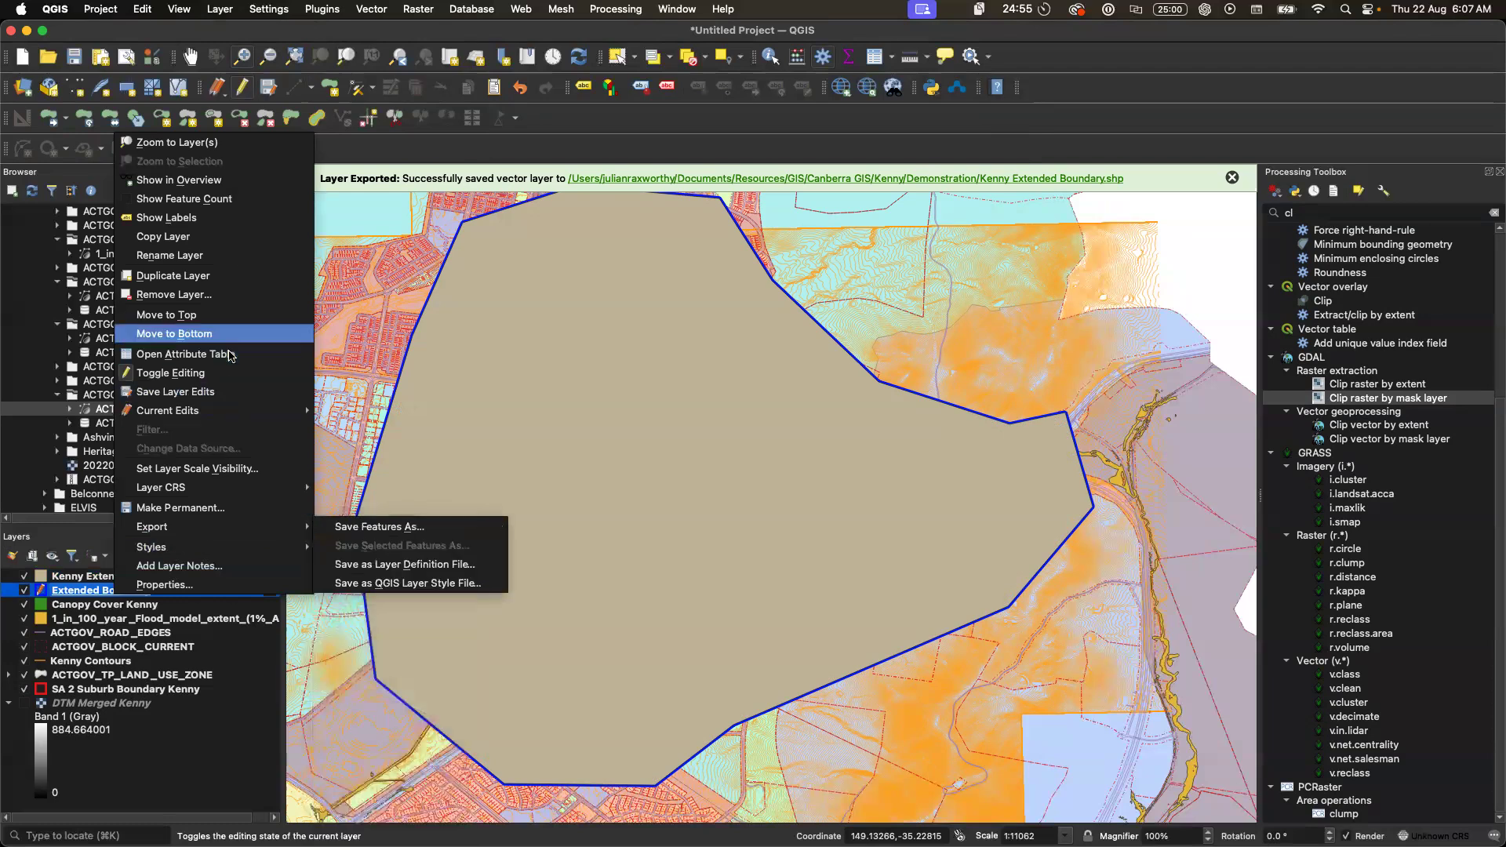
click(217, 297)
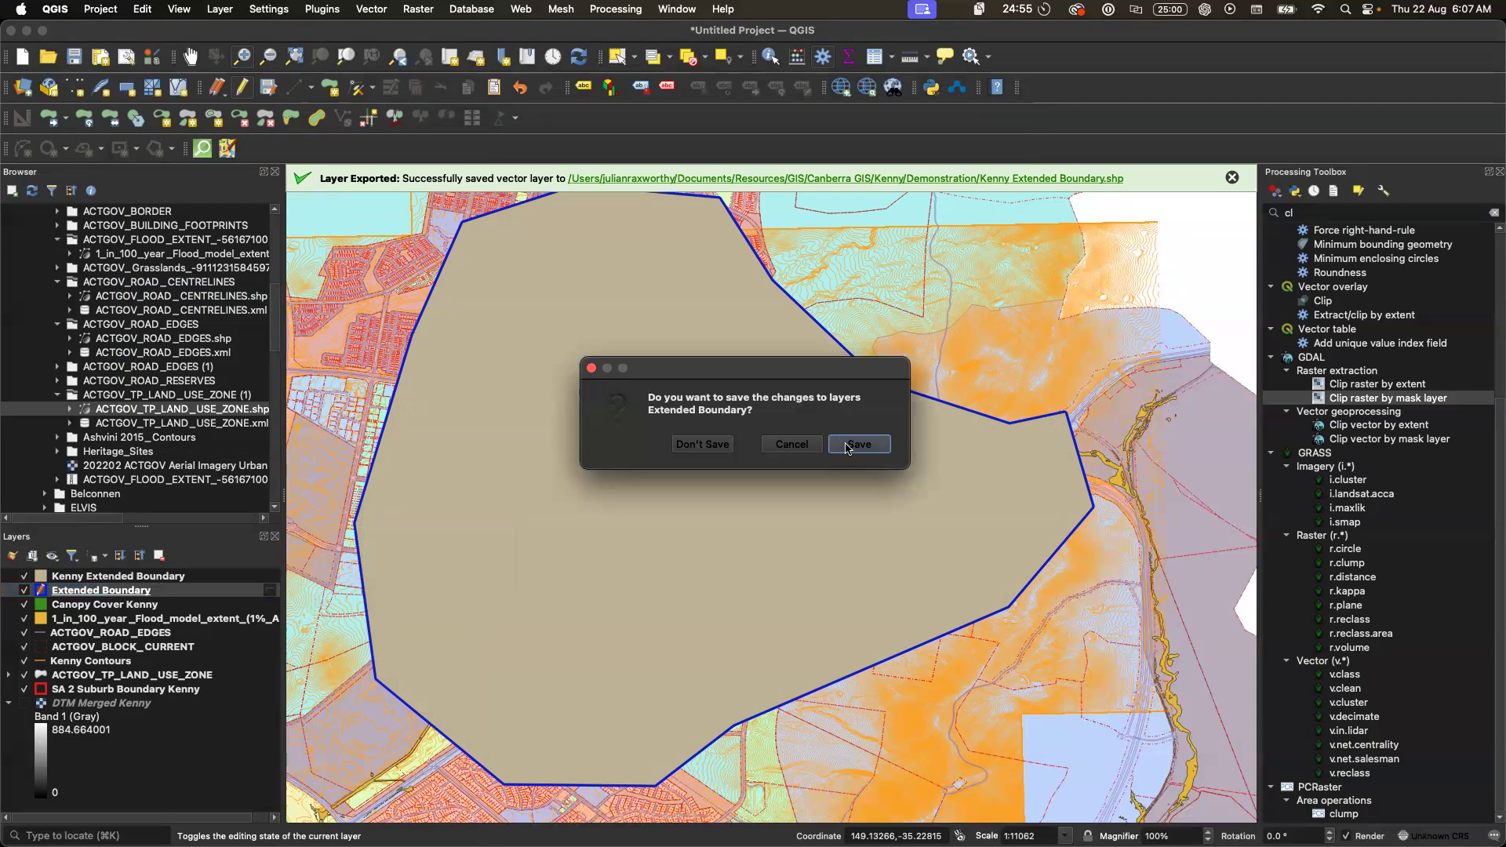
click(703, 446)
click(803, 455)
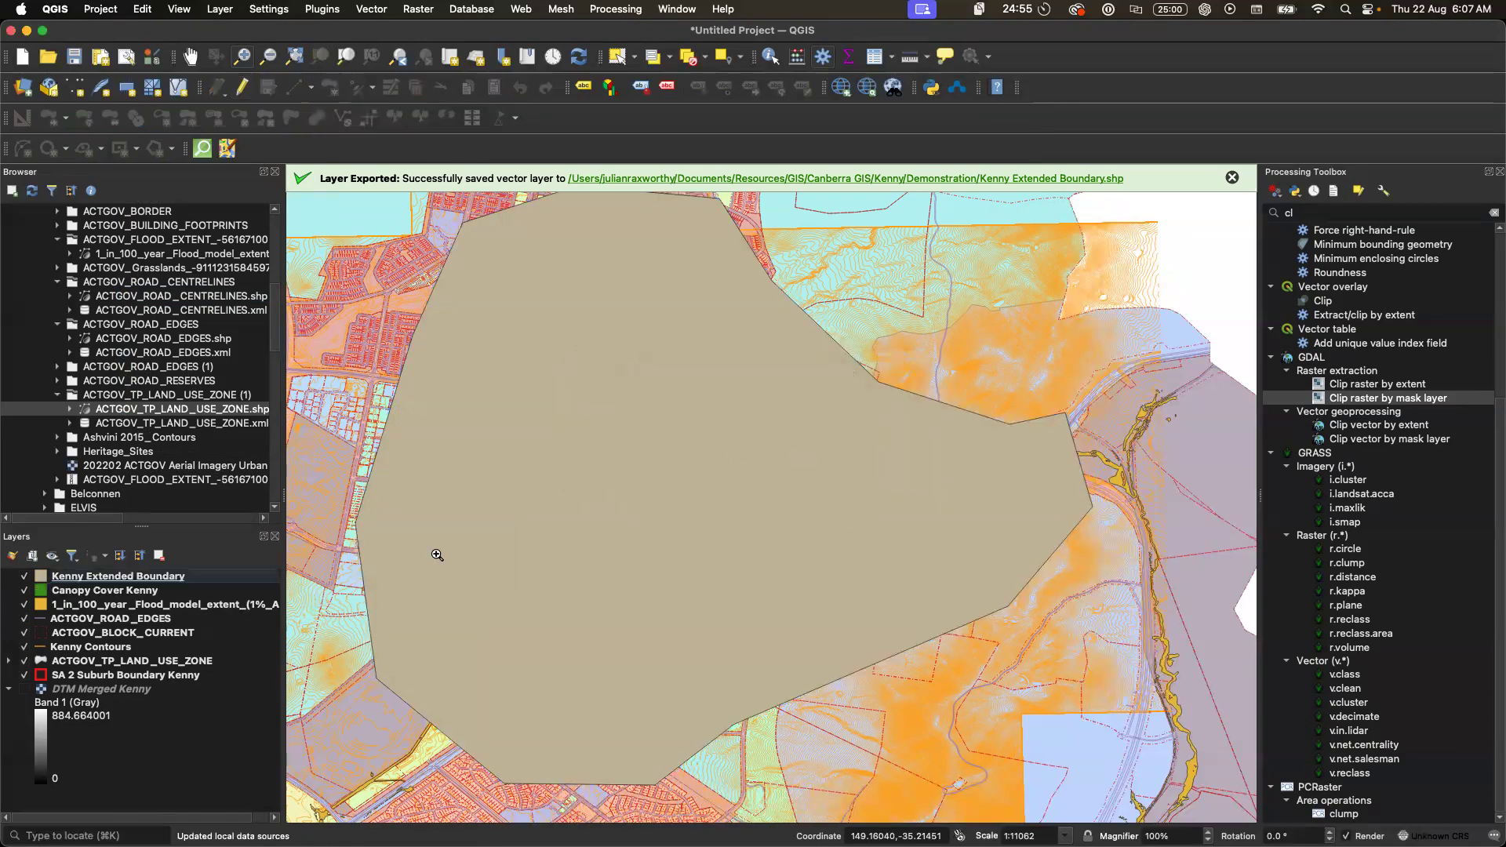
- Give the Kenny Extended Boundary layer a transparent fill and a blue stroke 2 mm wide
right_click(160, 579)
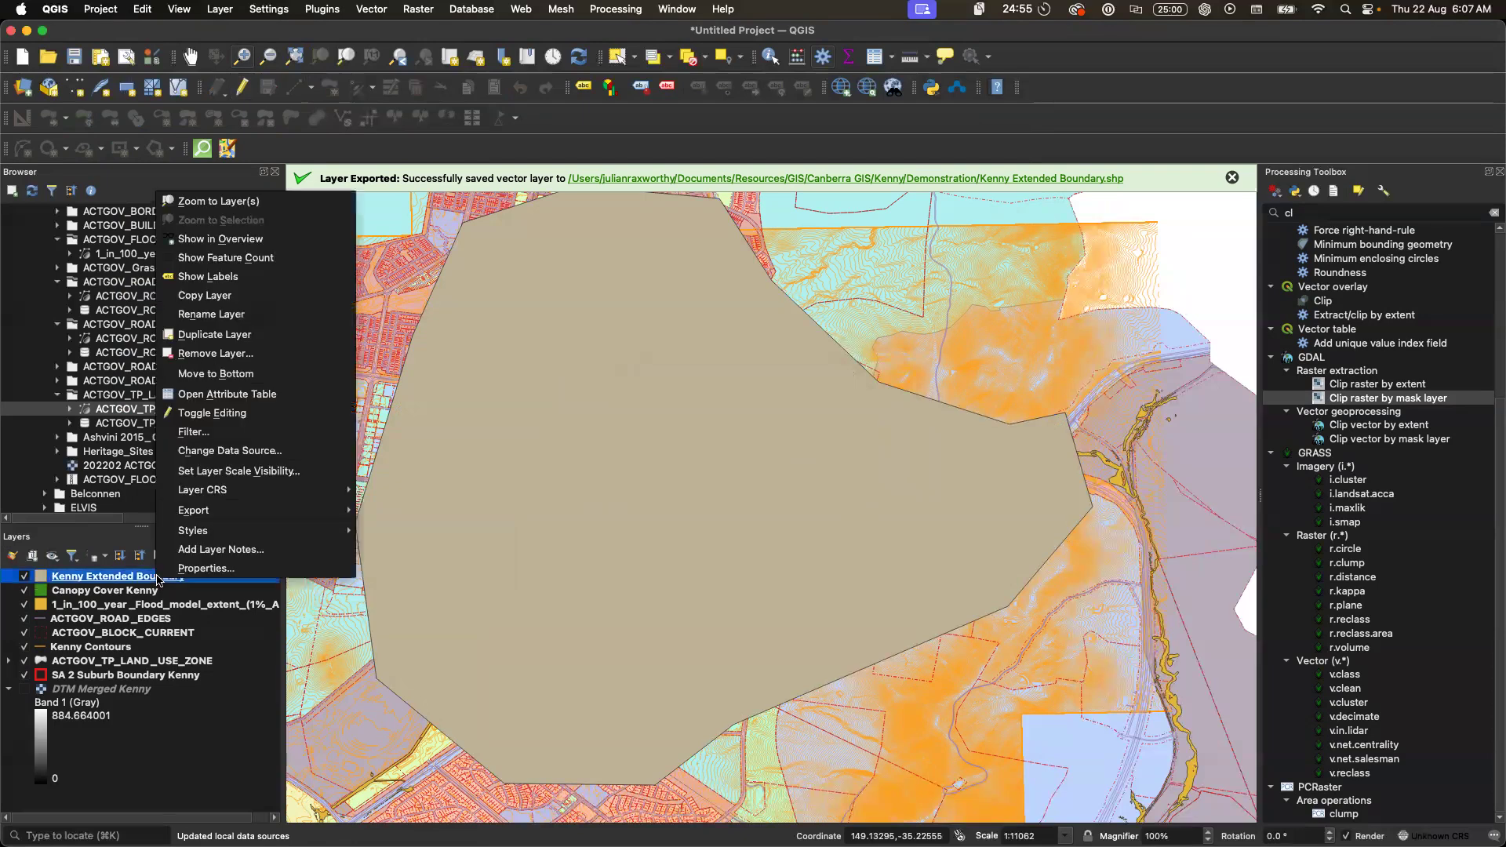
click(207, 568)
click(666, 201)
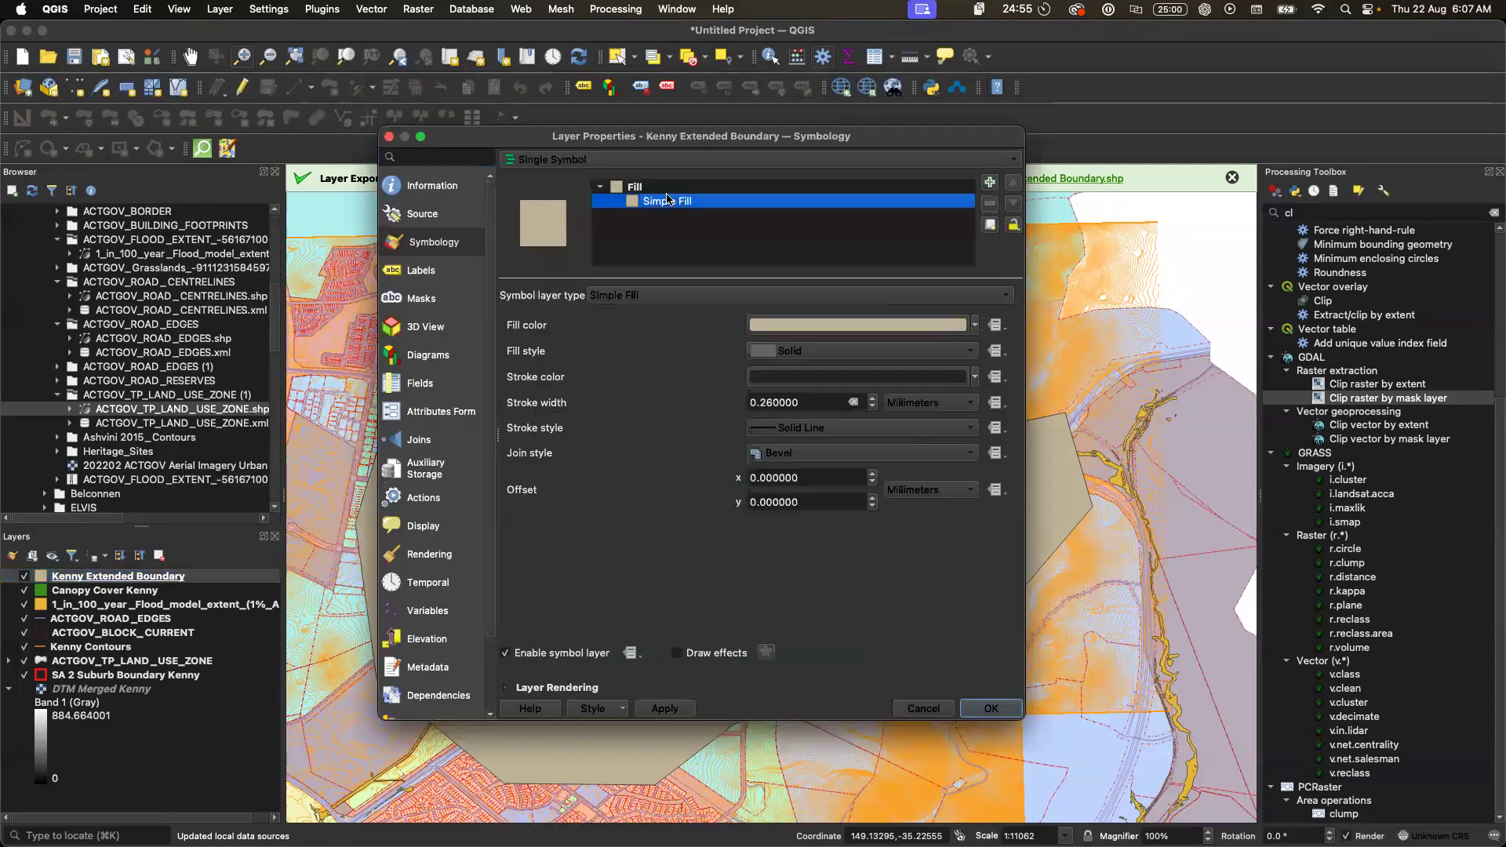
click(977, 325)
click(846, 345)
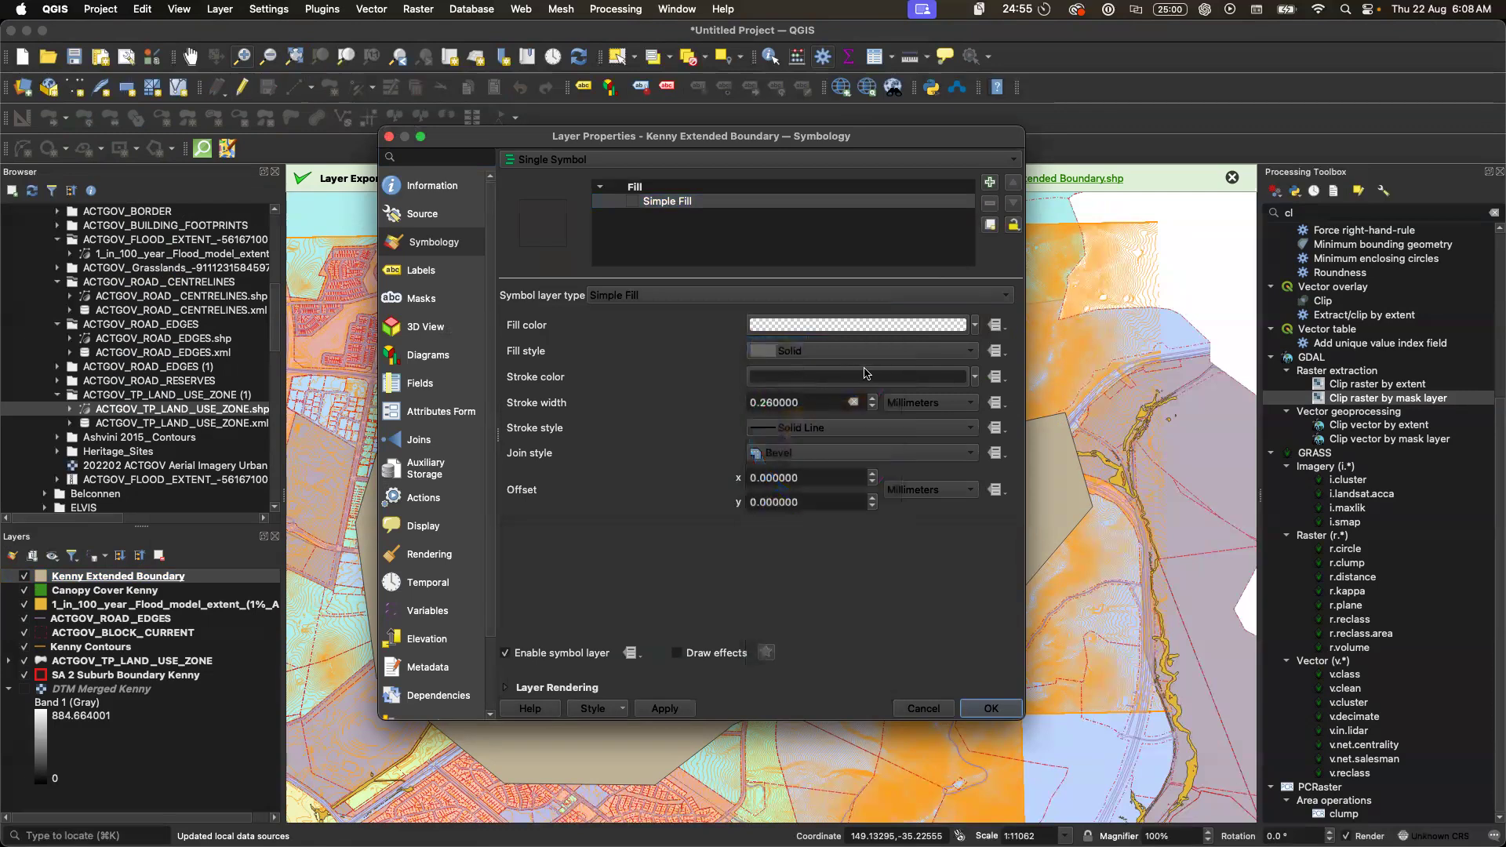
double_click(815, 402)
text(2)
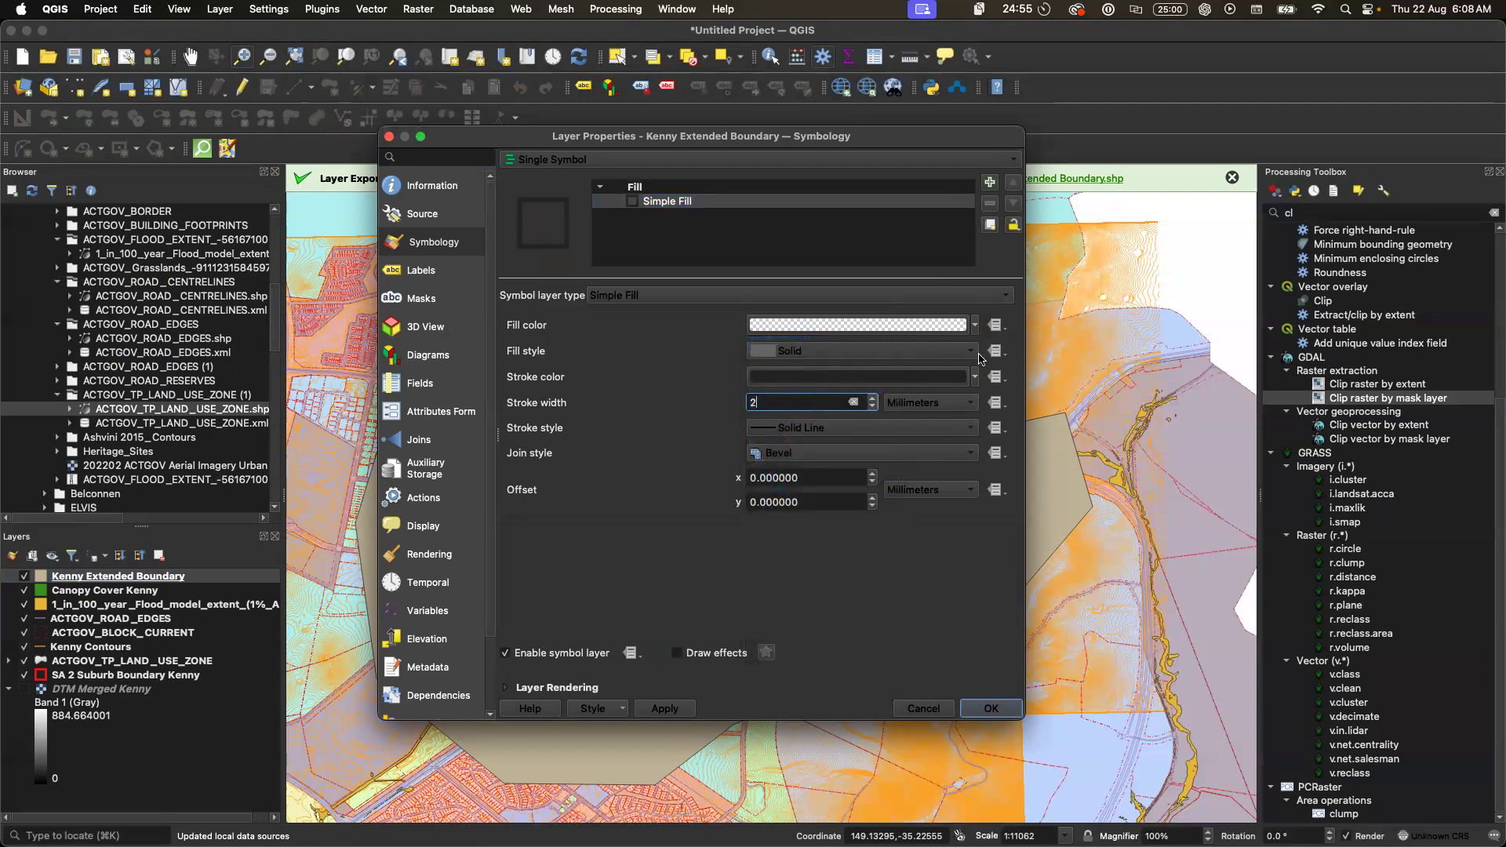
click(975, 378)
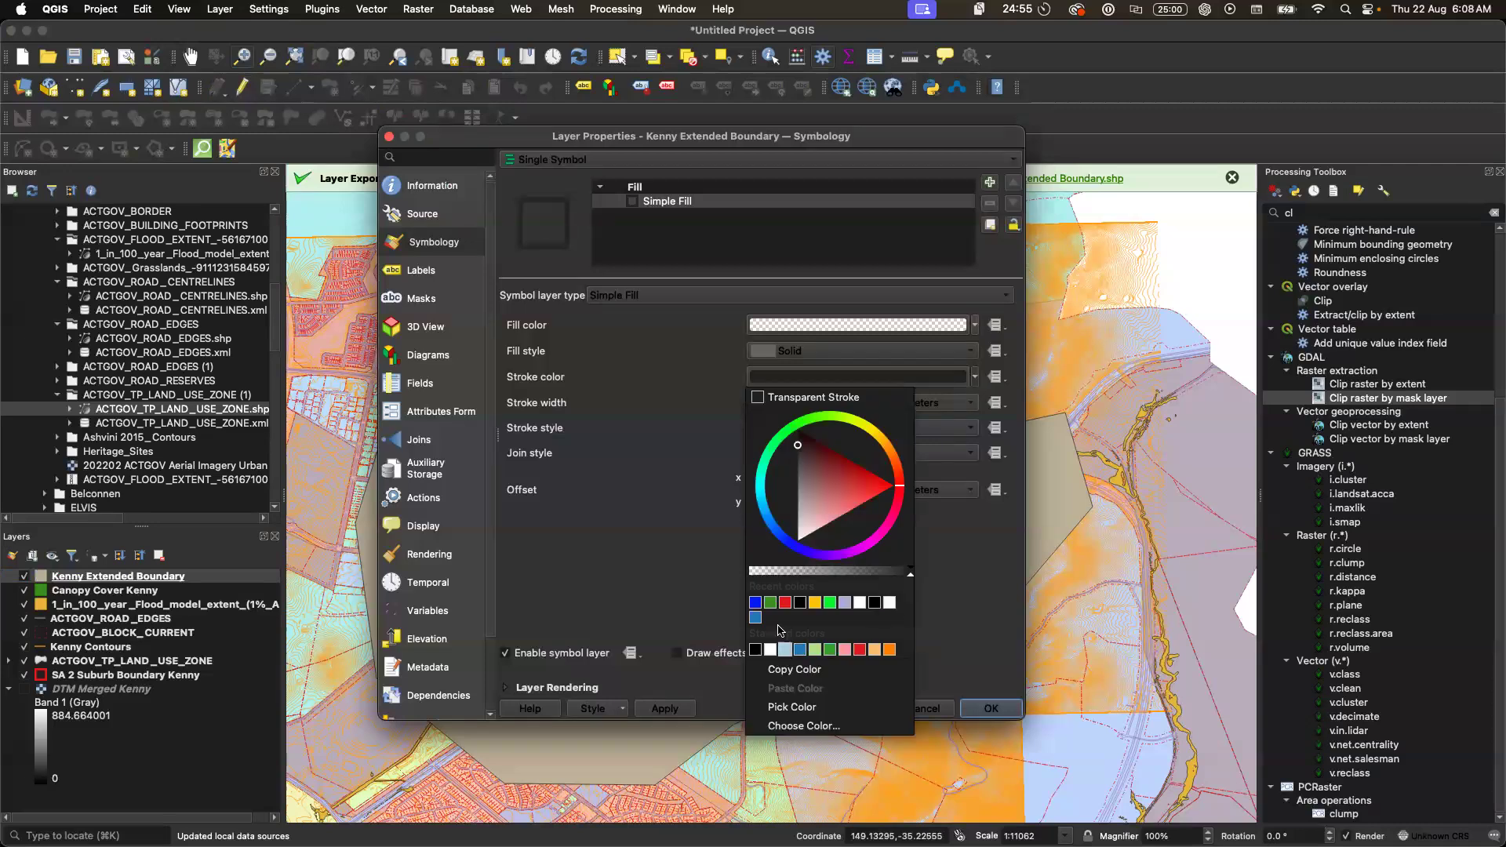
click(755, 606)
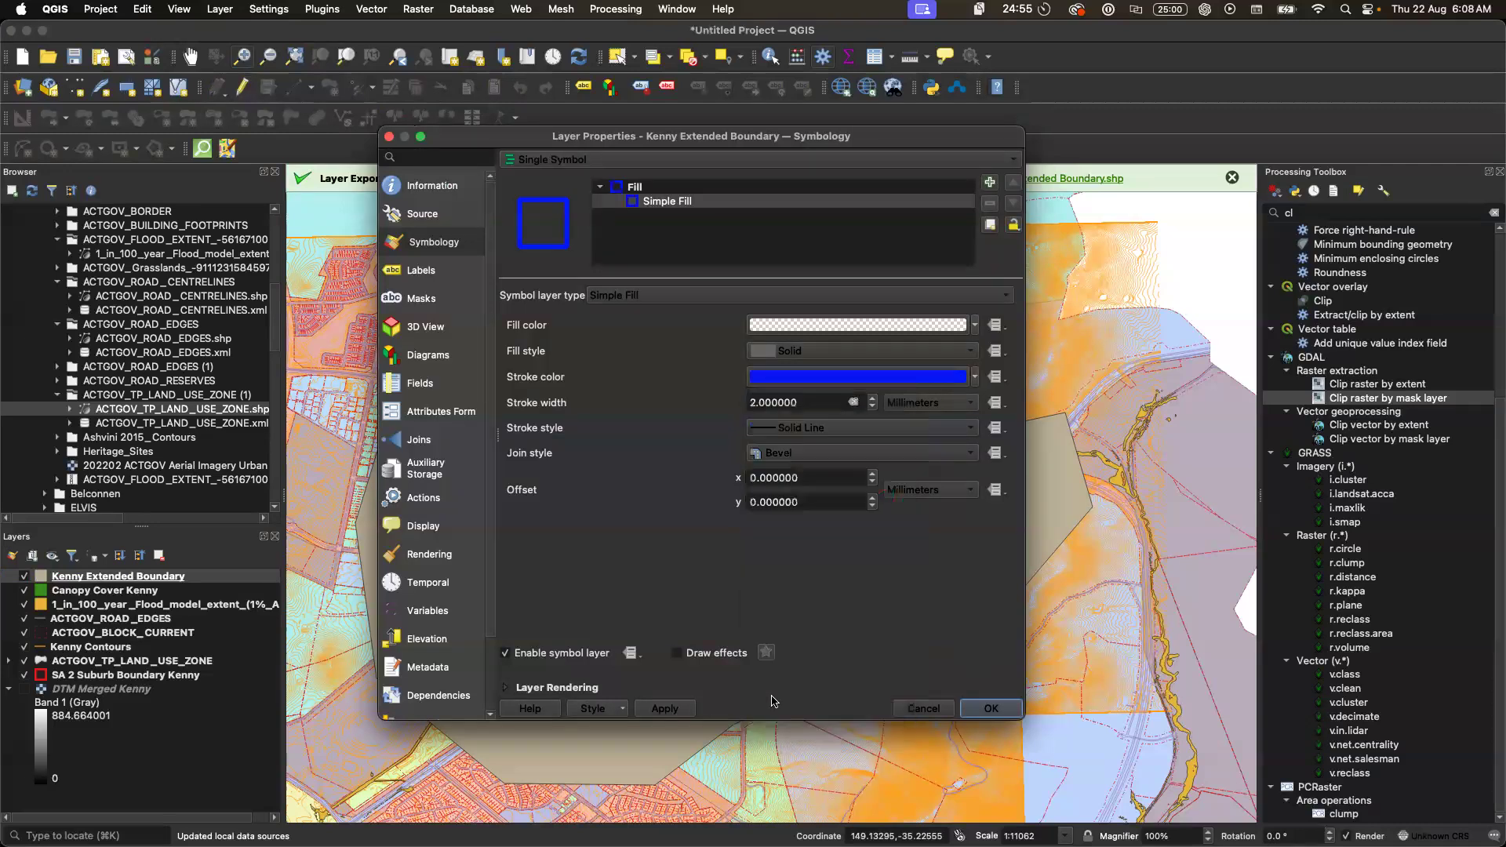
click(650, 714)
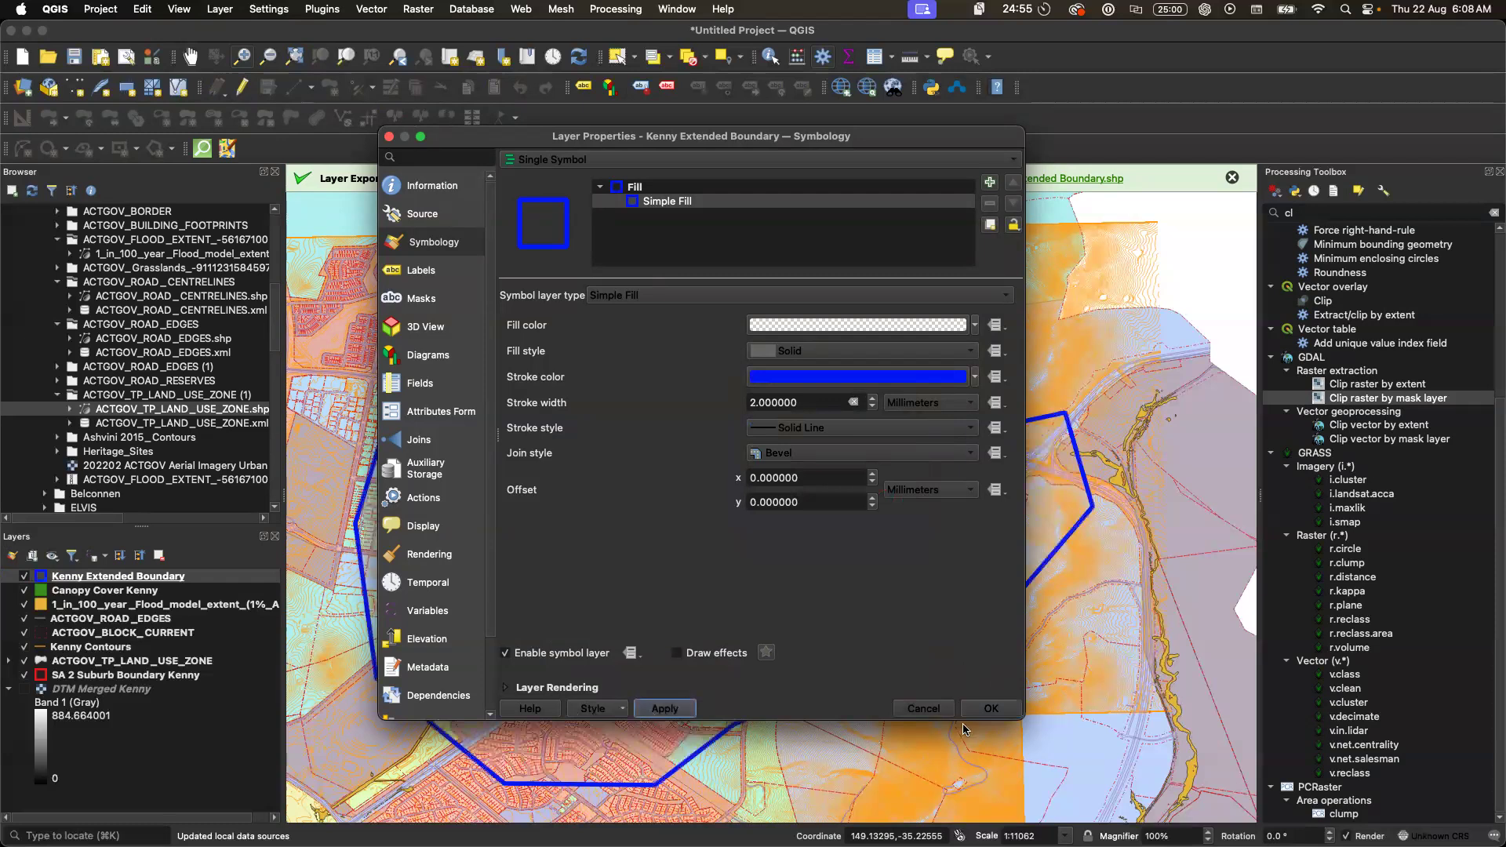
click(986, 714)
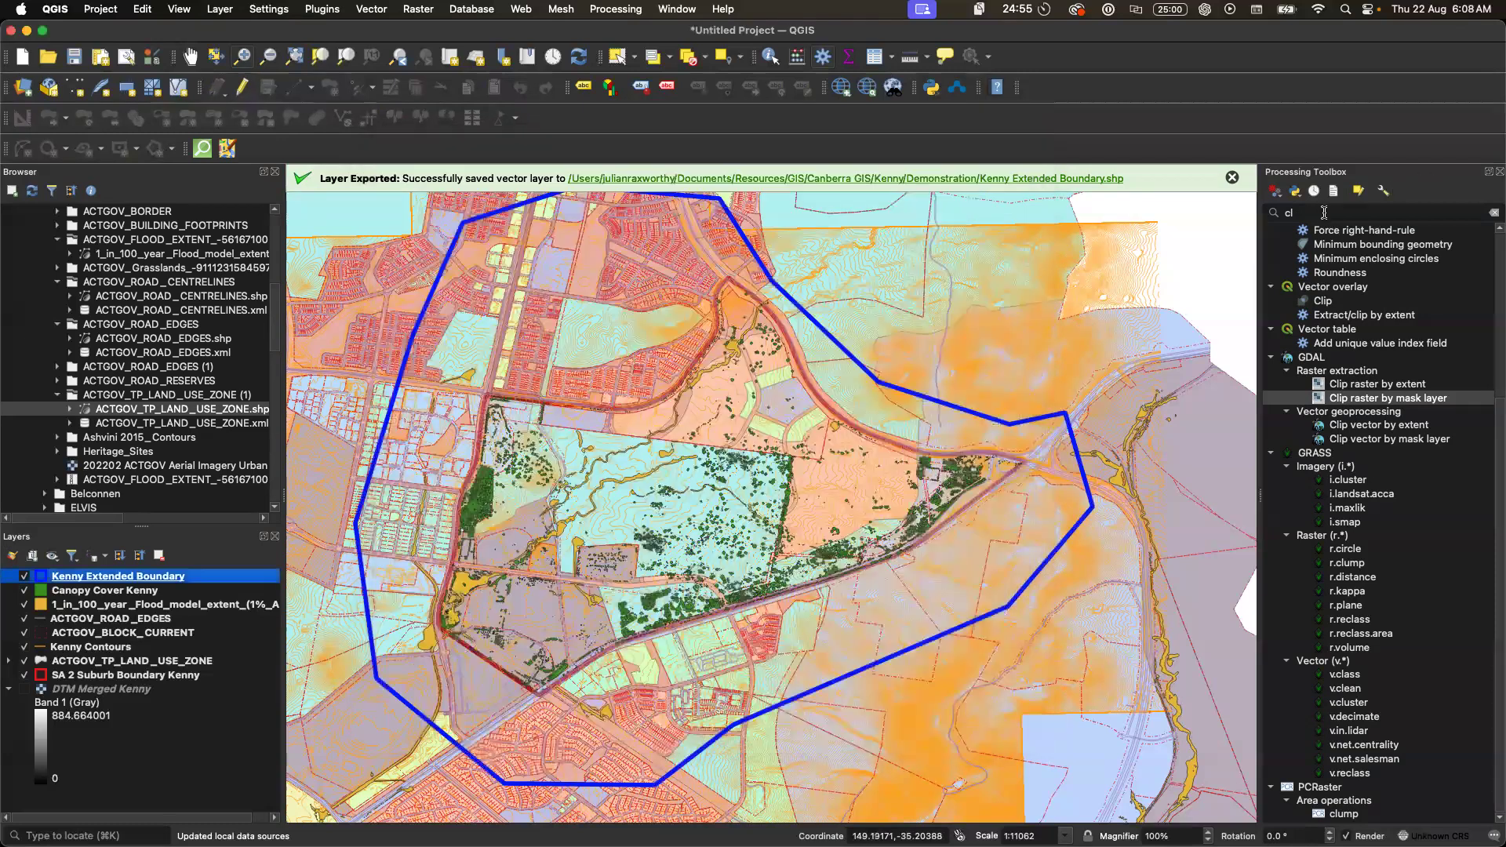
- Search the processing algorithms for clip and open the vector overlay Clip tool
click(1316, 215)
text(cli)
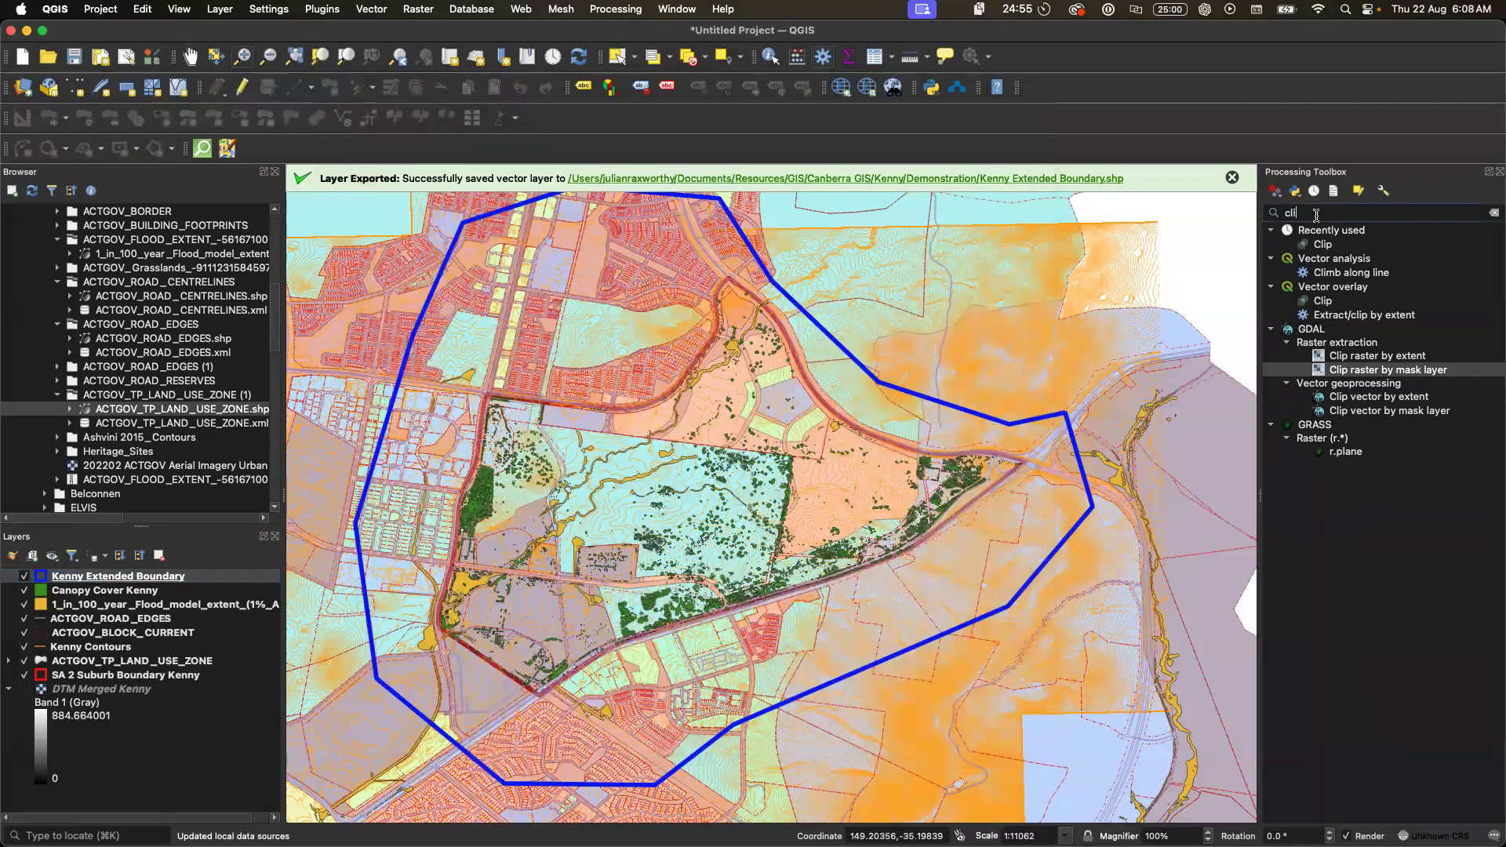
text(p)
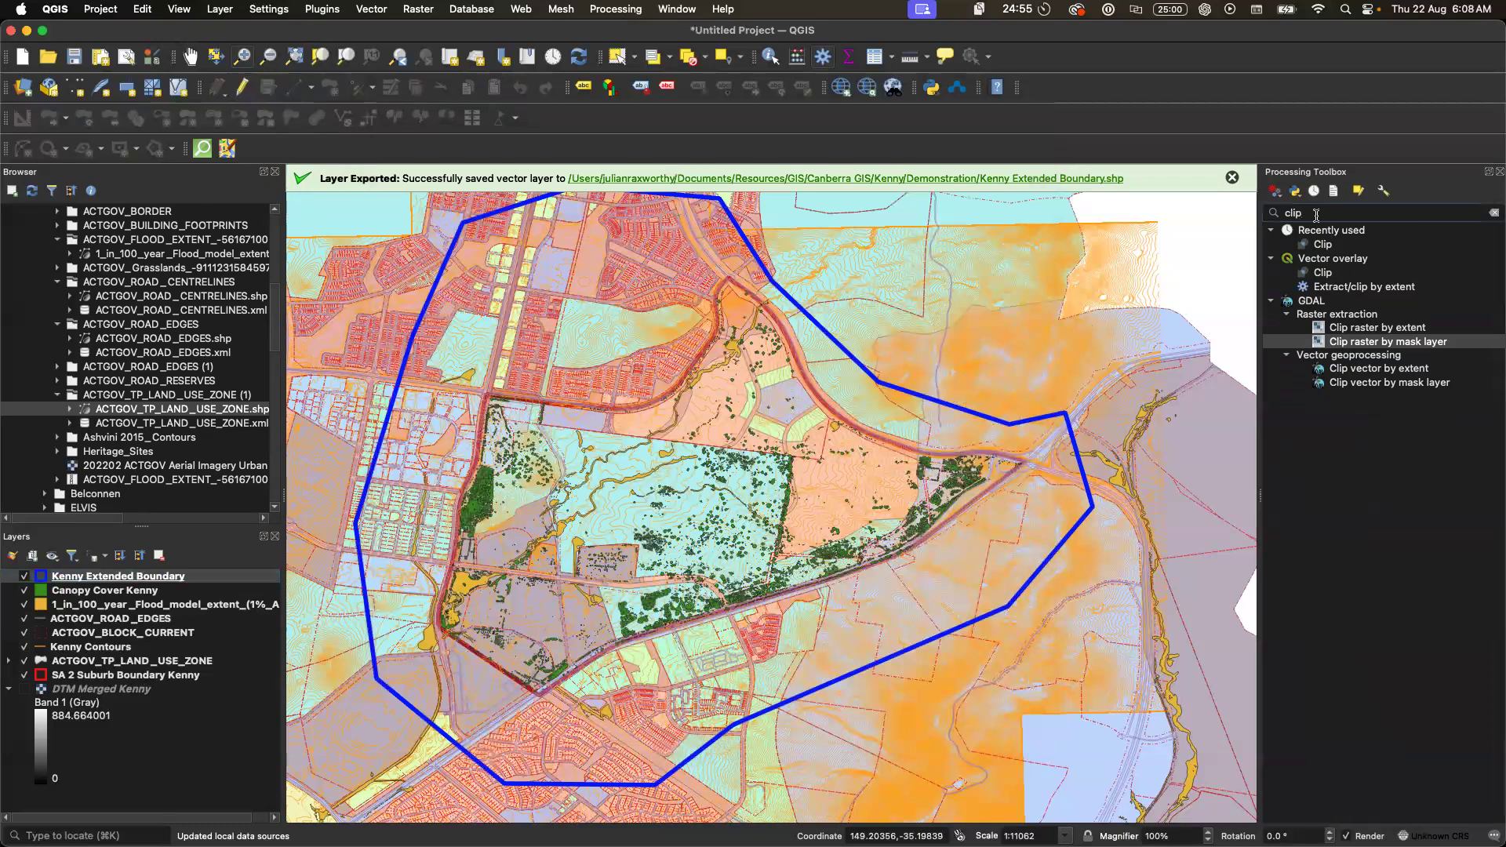
double_click(1324, 273)
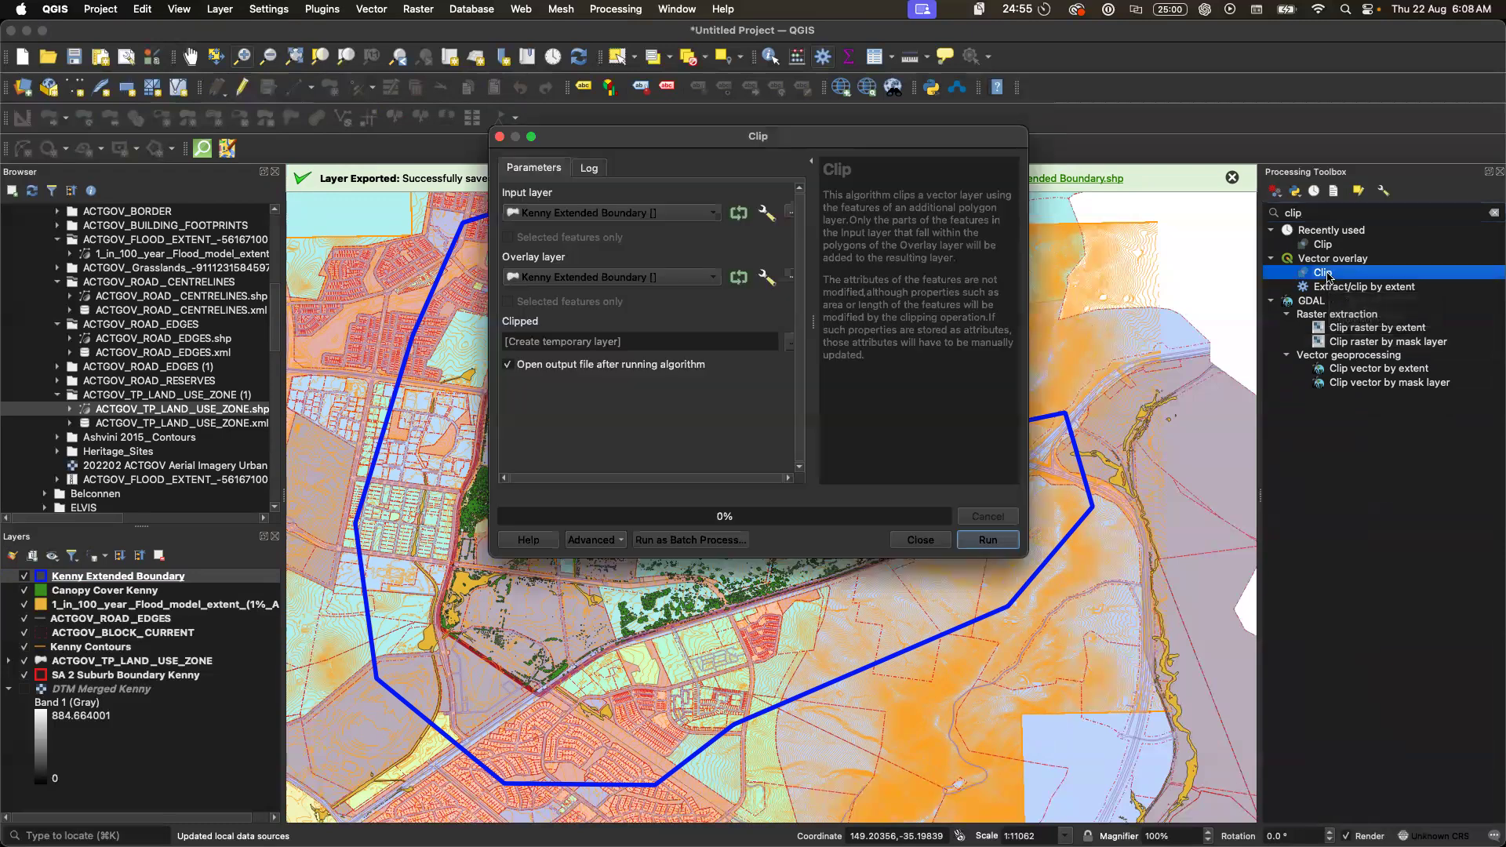
click(649, 213)
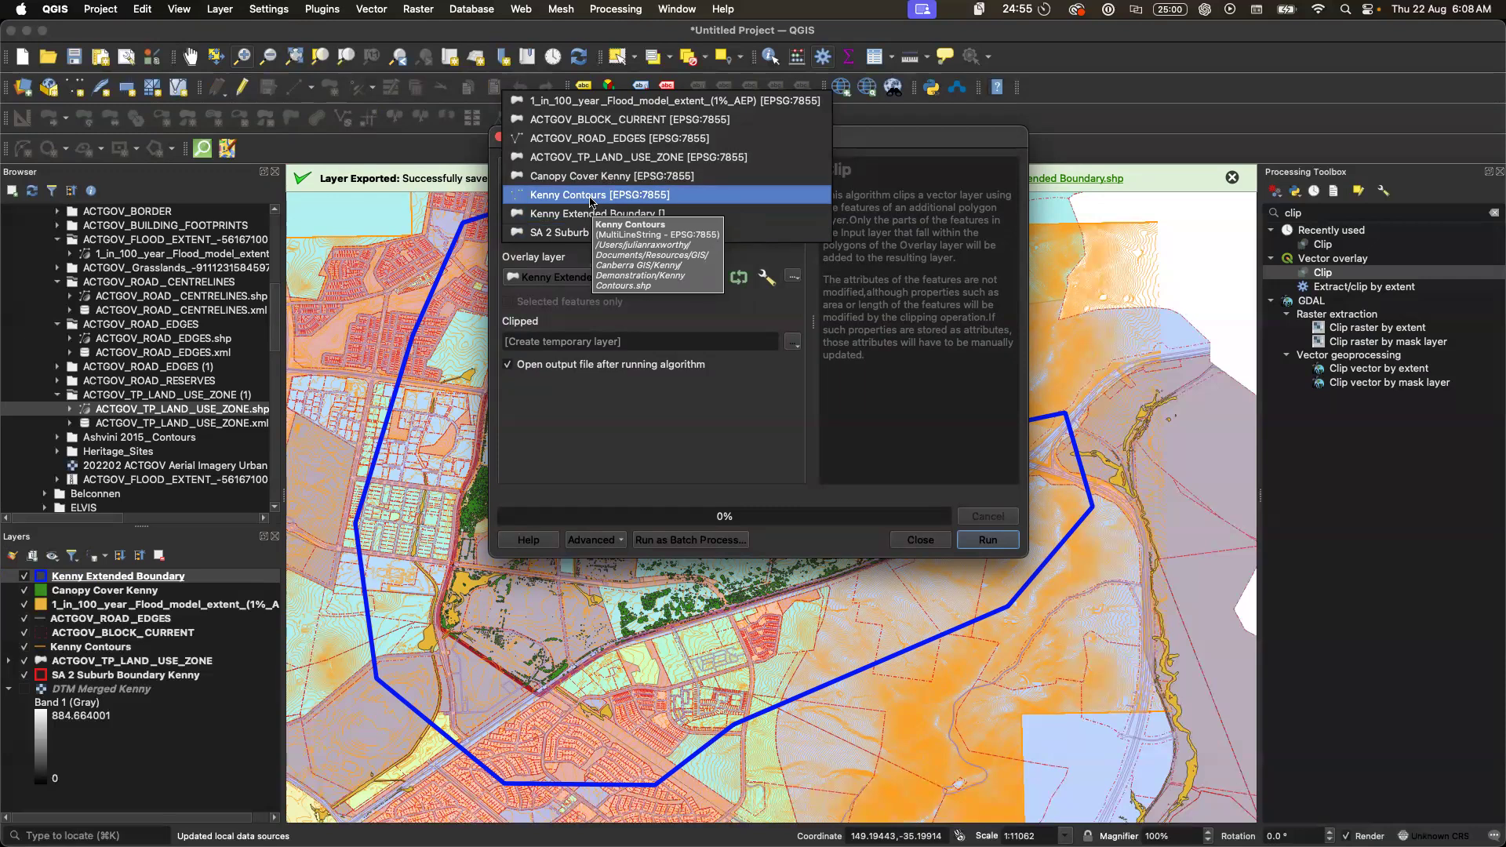
click(590, 201)
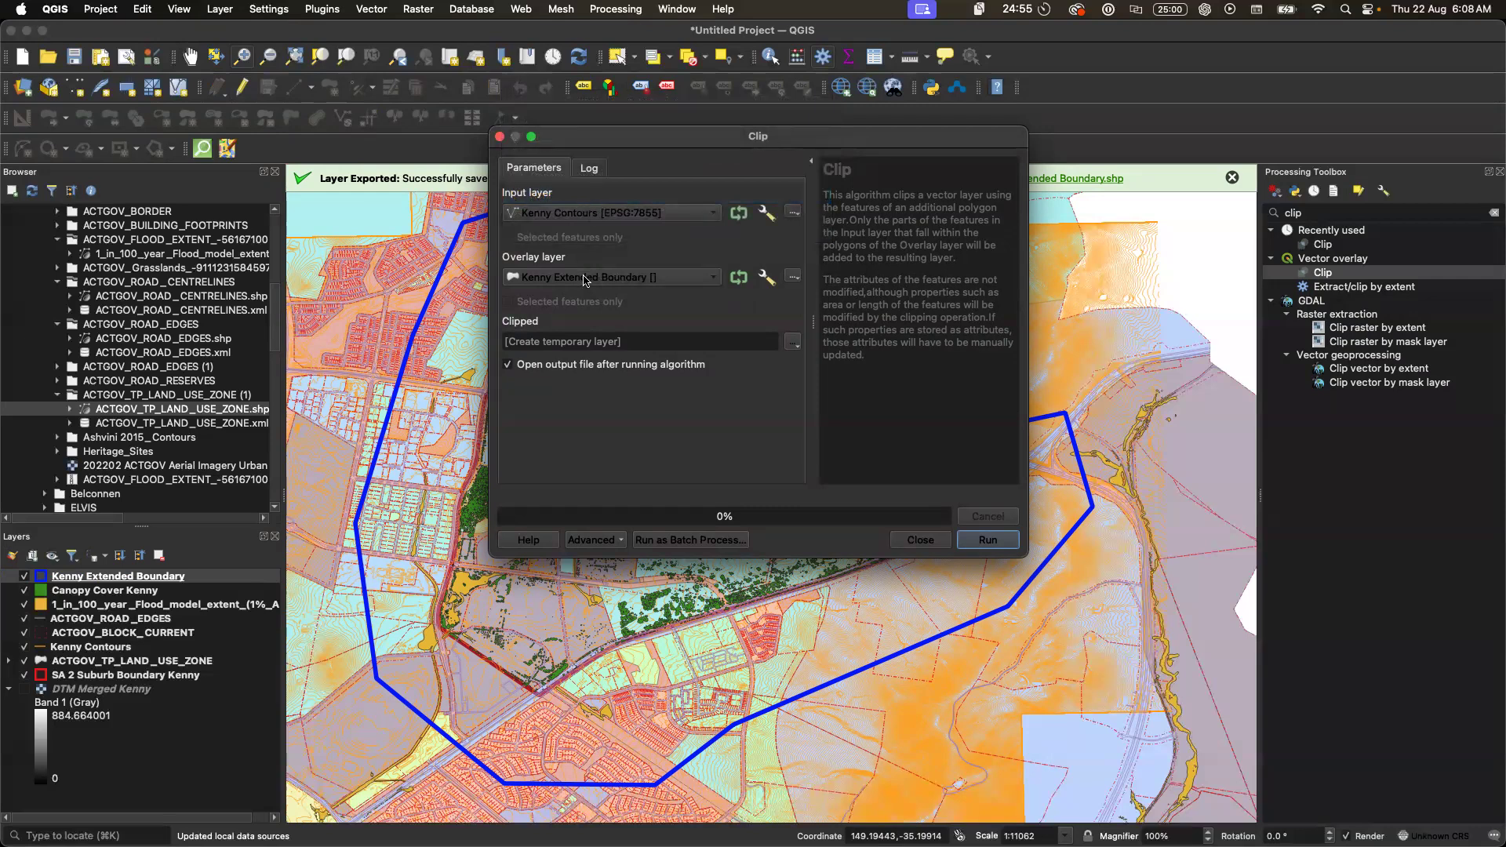
click(647, 280)
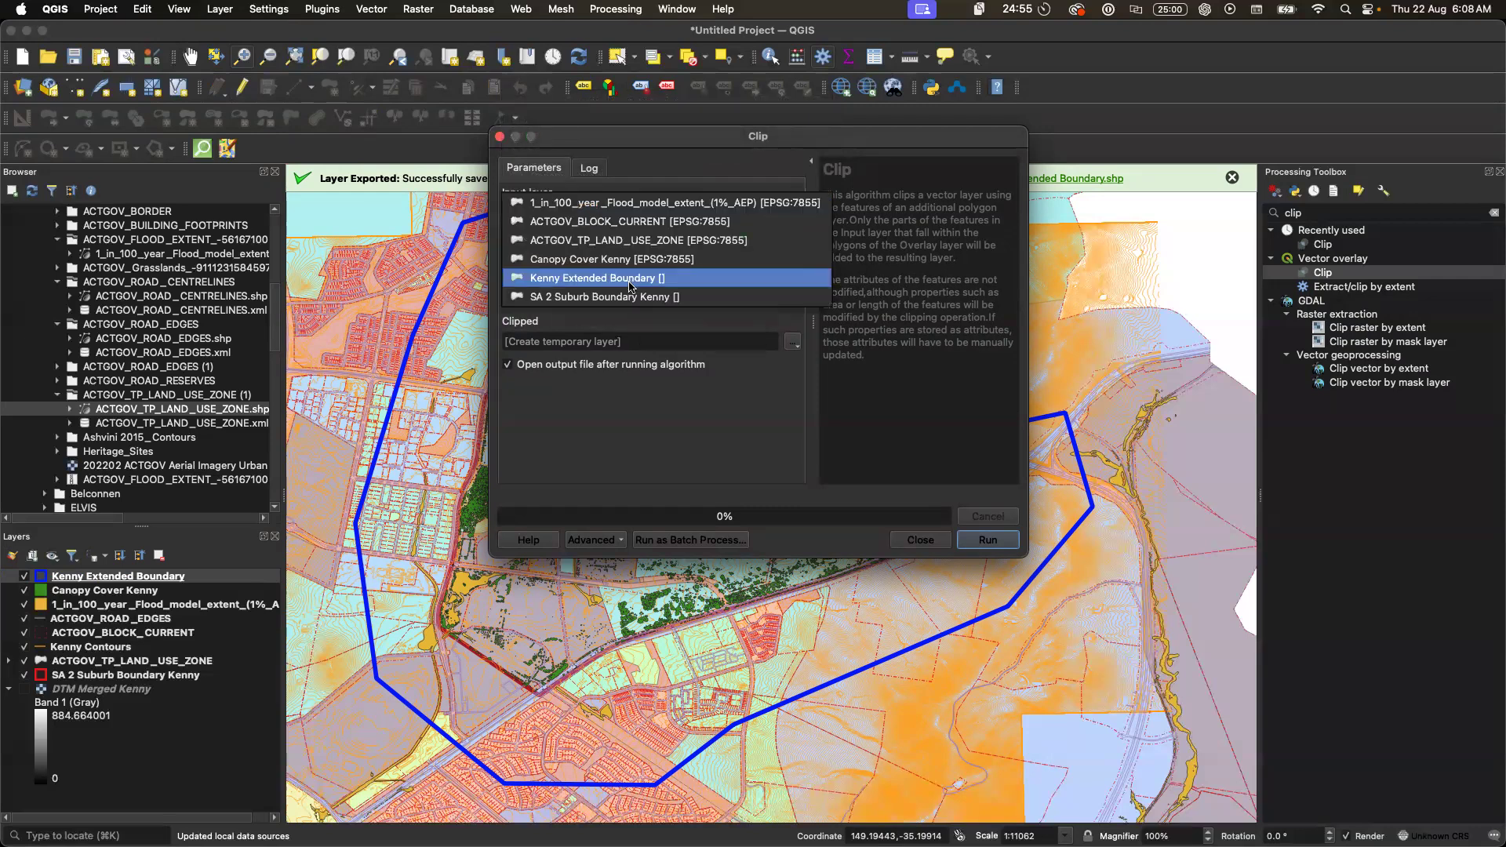
click(647, 286)
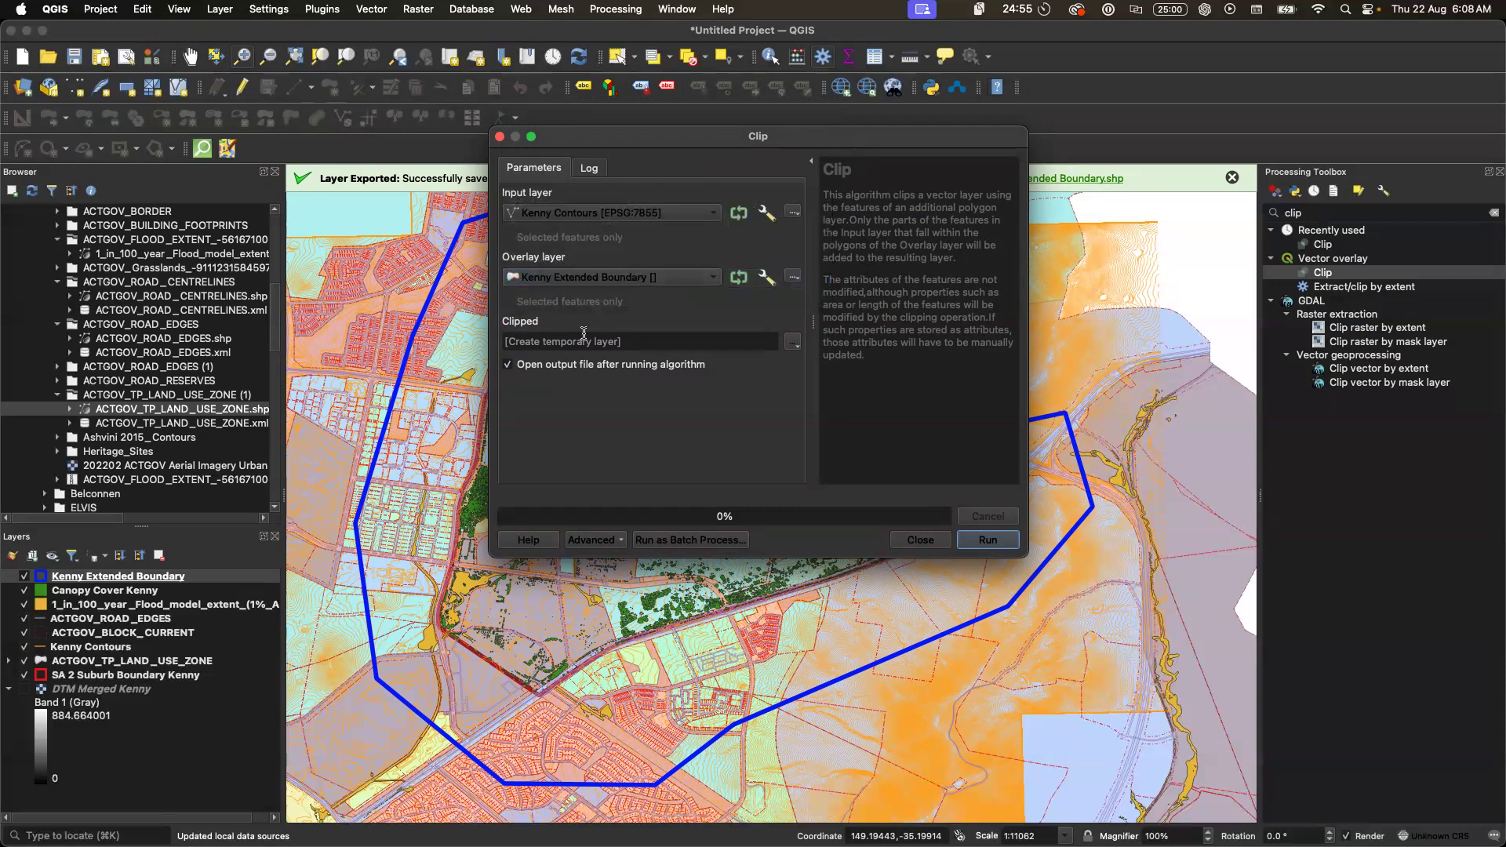
click(794, 345)
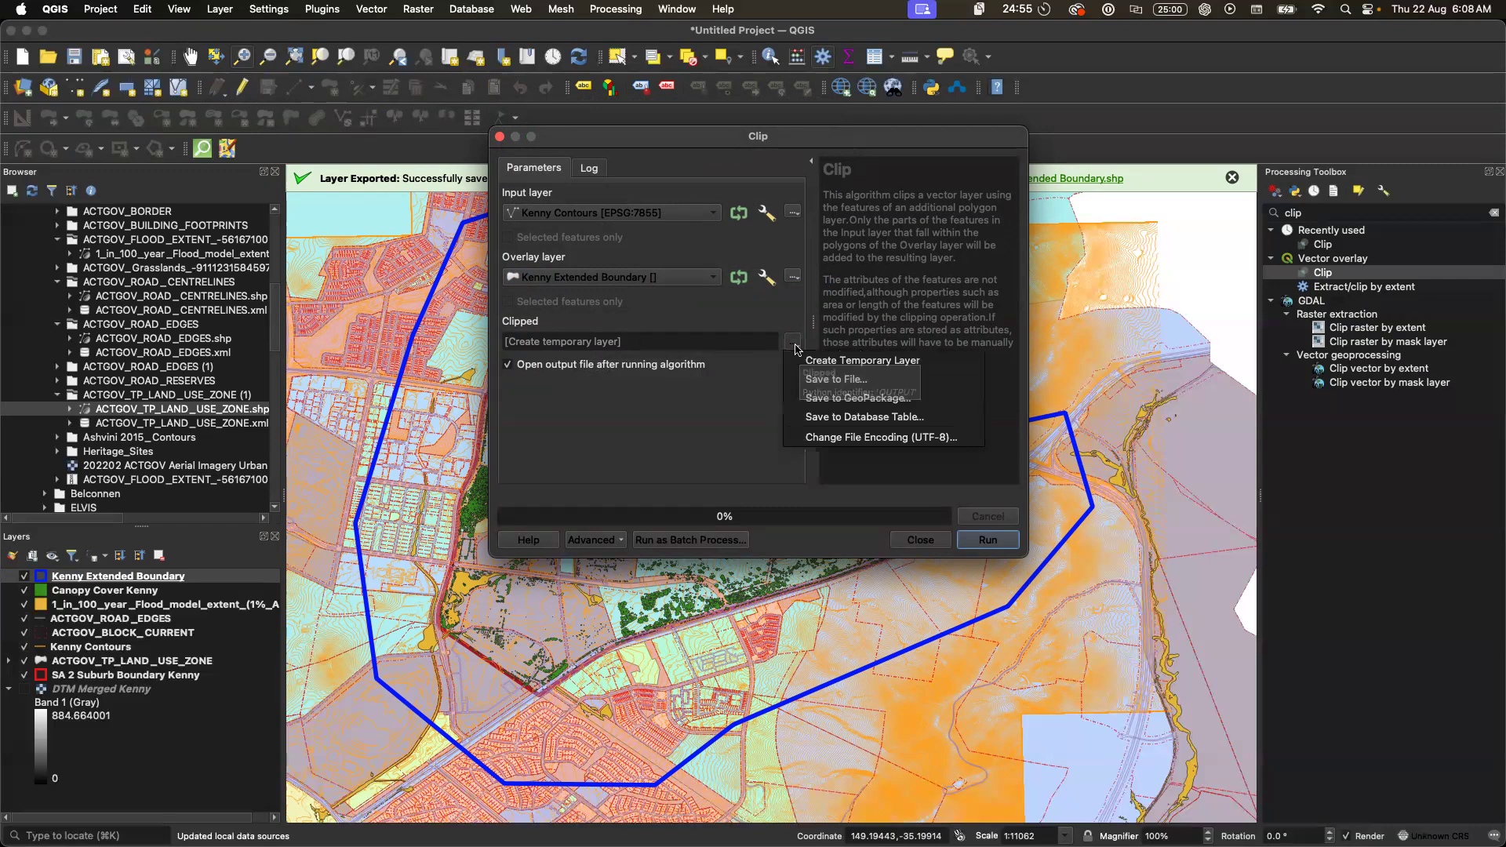
click(828, 378)
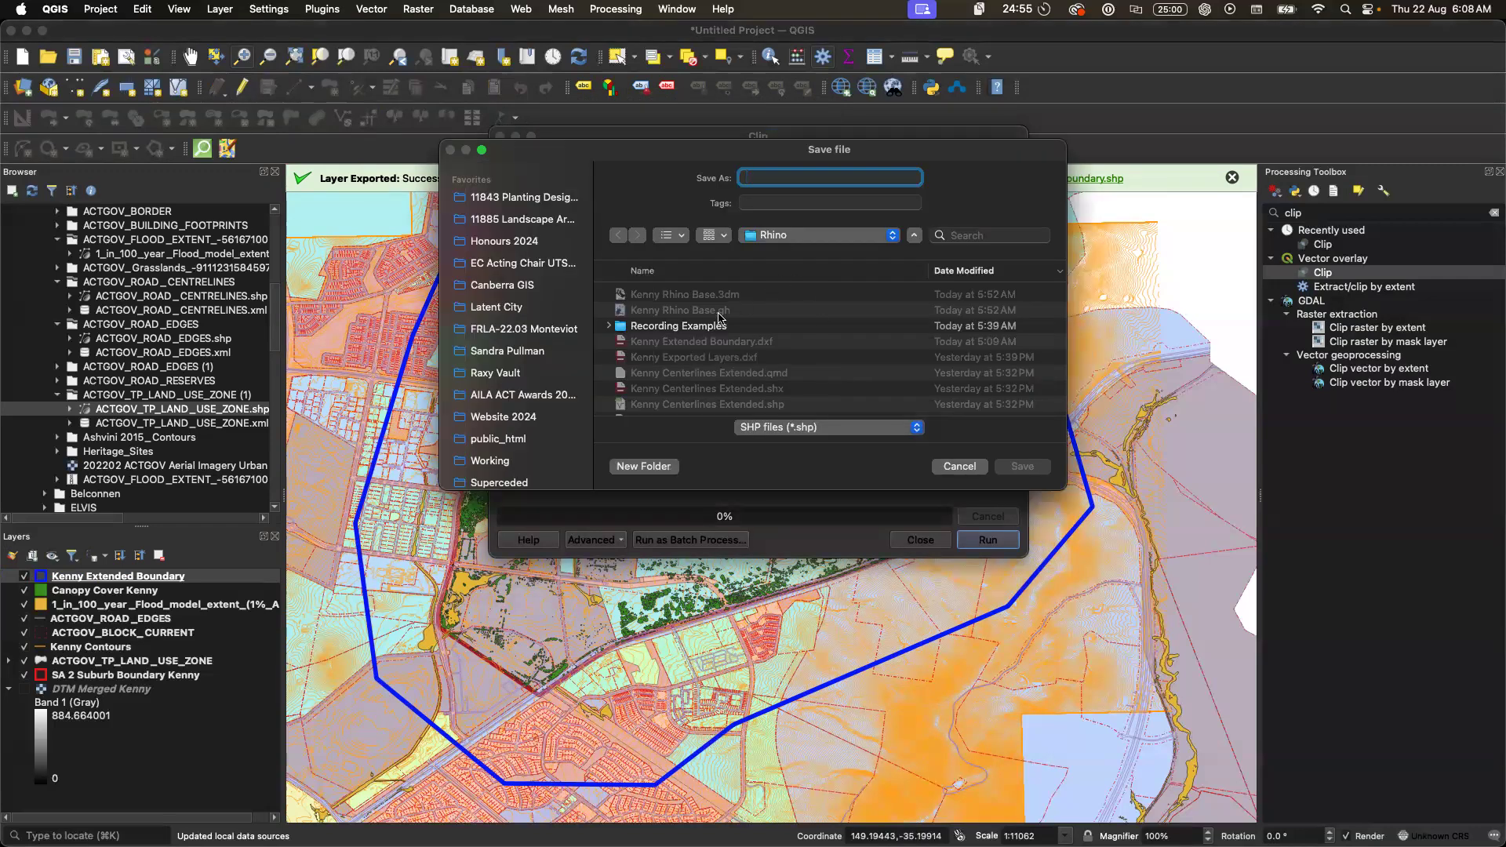
text(Kenny Contours )
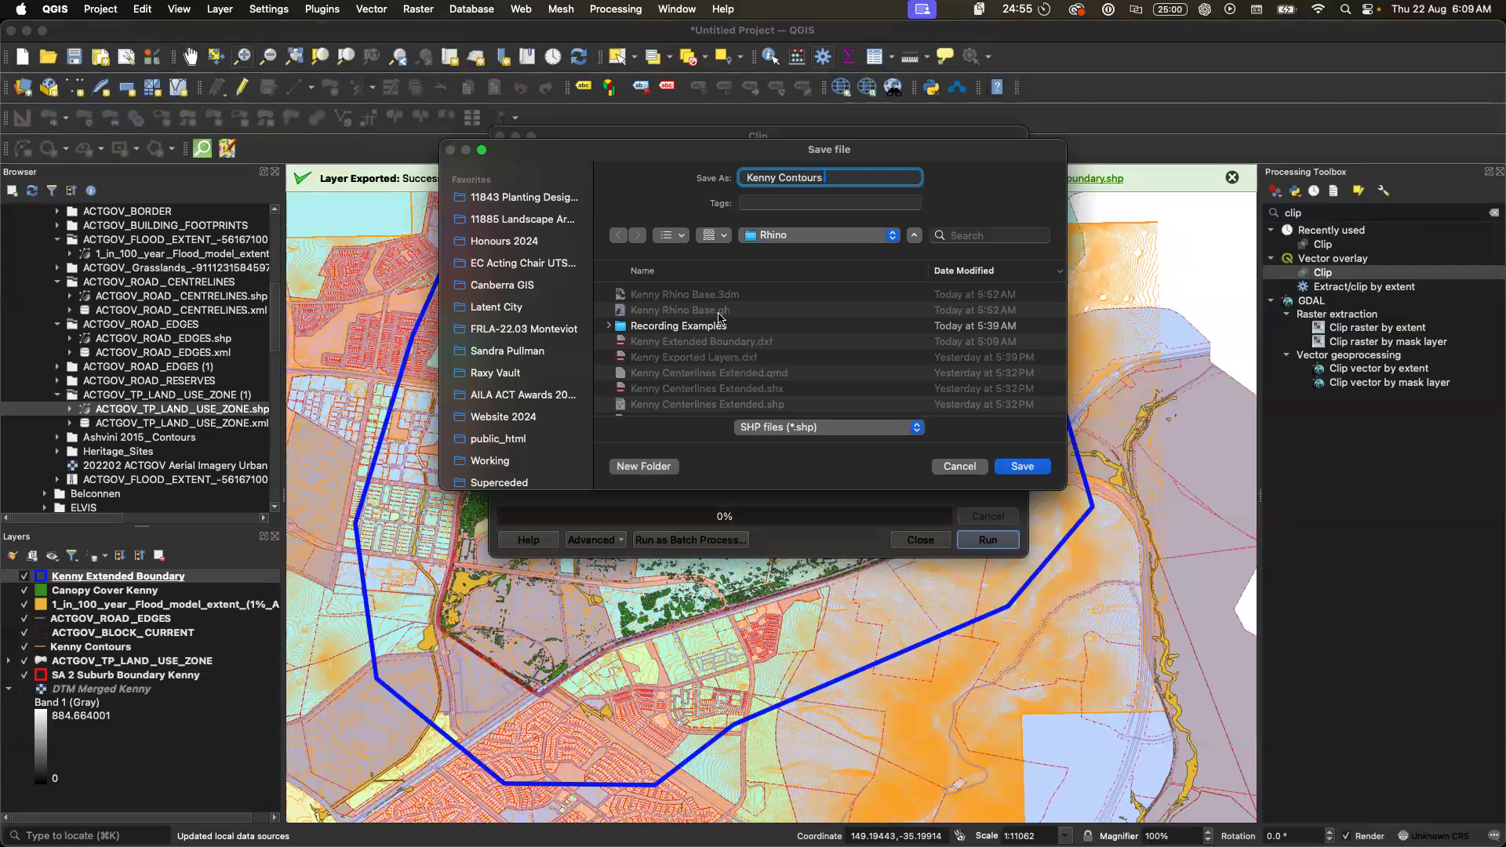
text(Clipped)
click(794, 233)
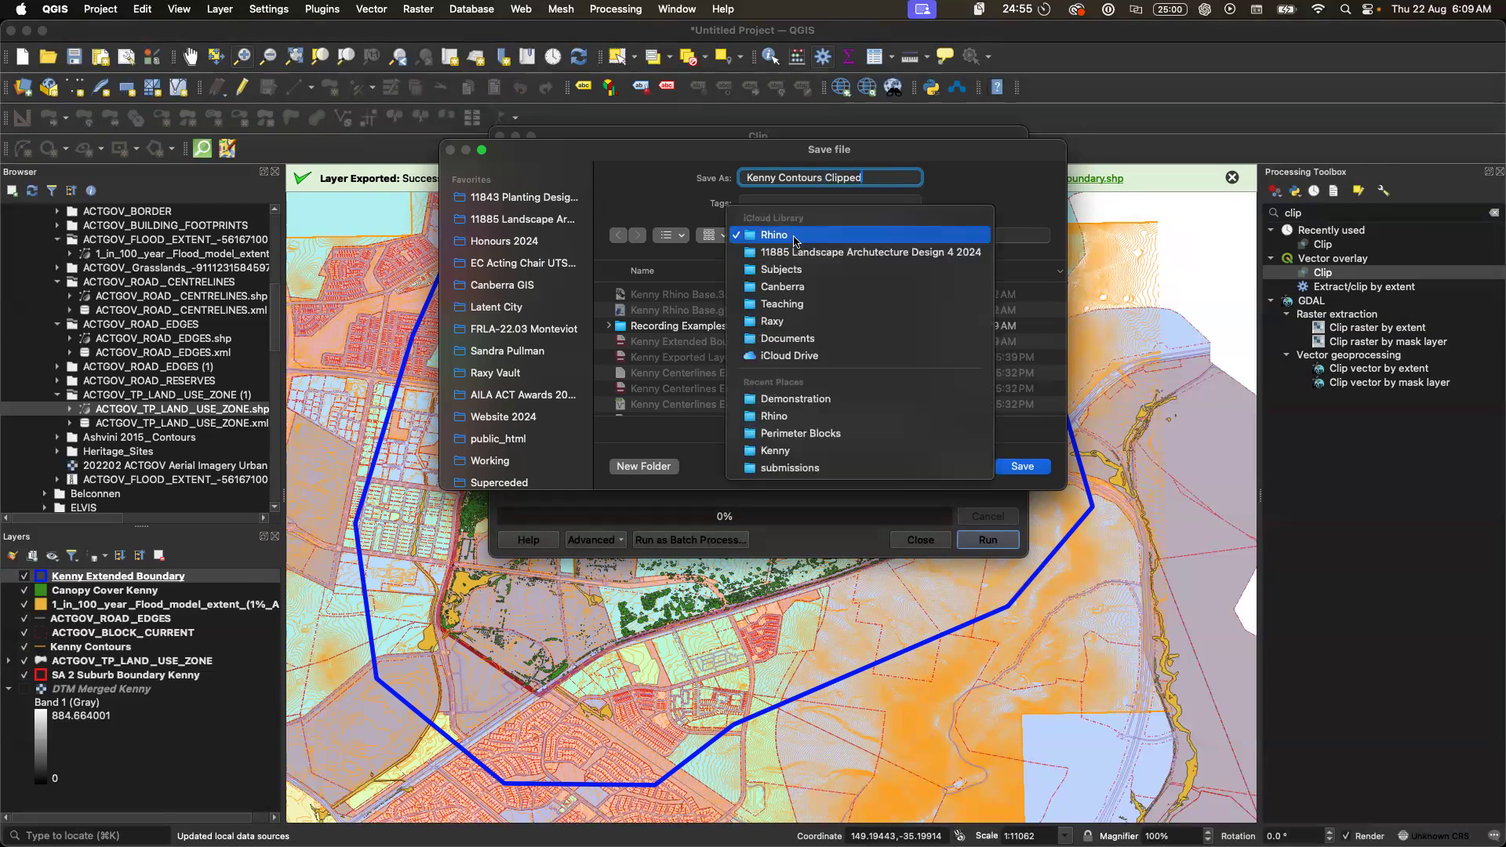
click(814, 400)
scroll(798, 361, down, 3)
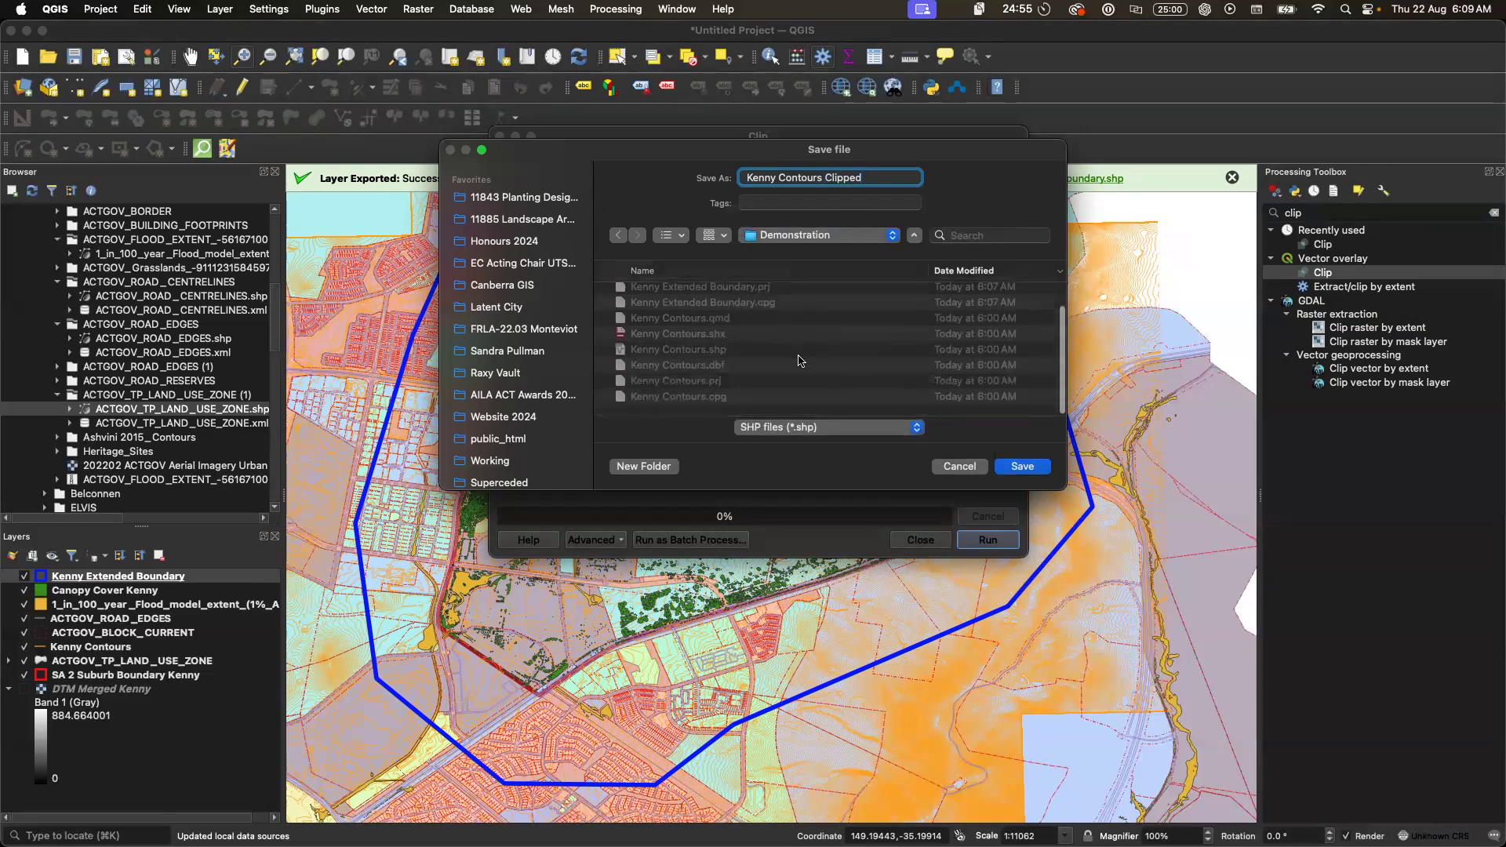
click(1020, 467)
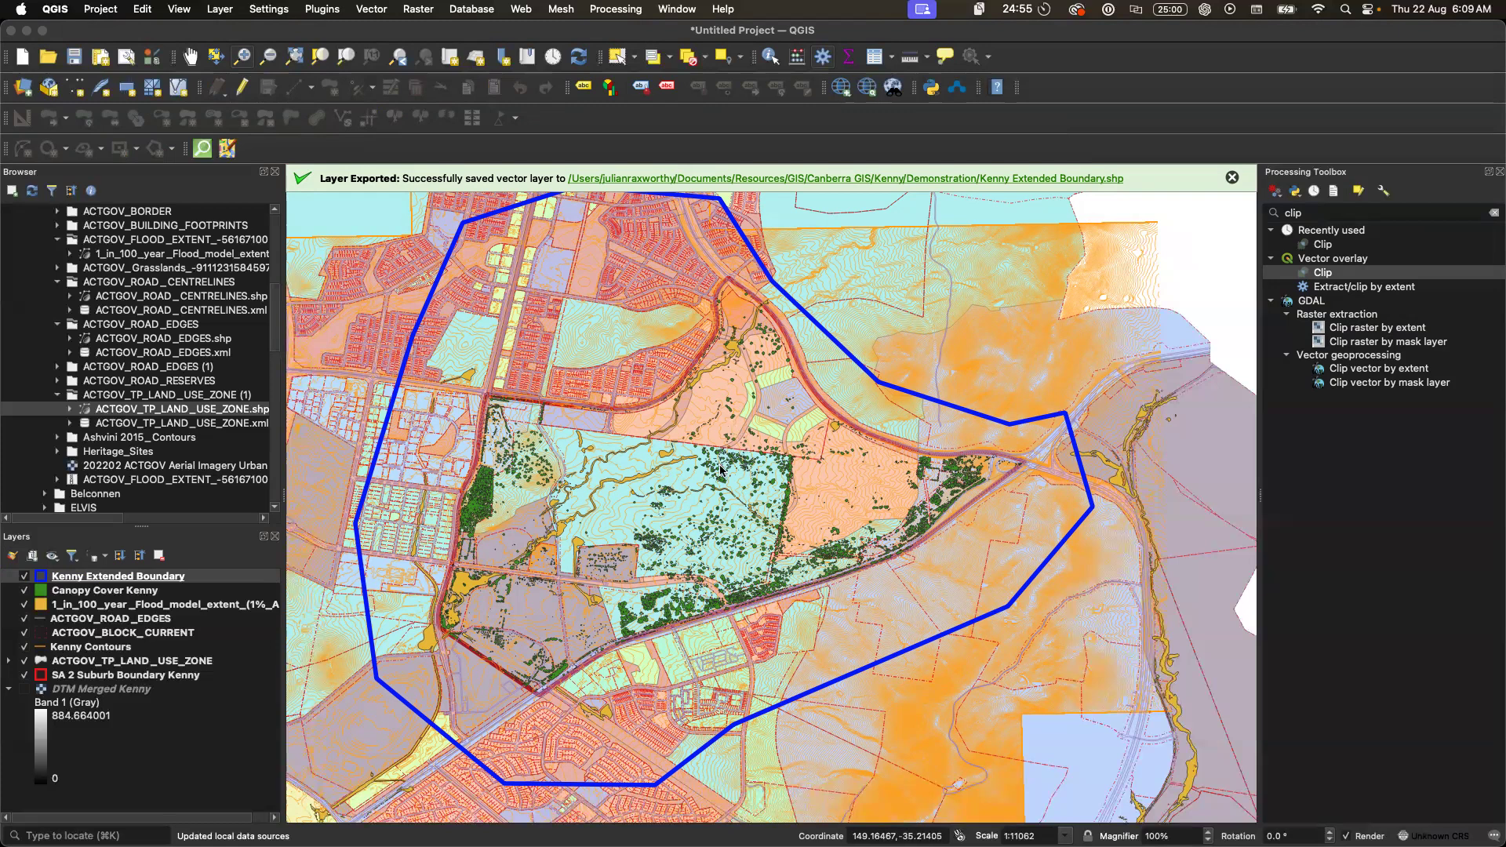
- Clip the Kenny Contours layer with Kenny Extended Boundary as the overlay, outputting to a temporary layer
double_click(1326, 273)
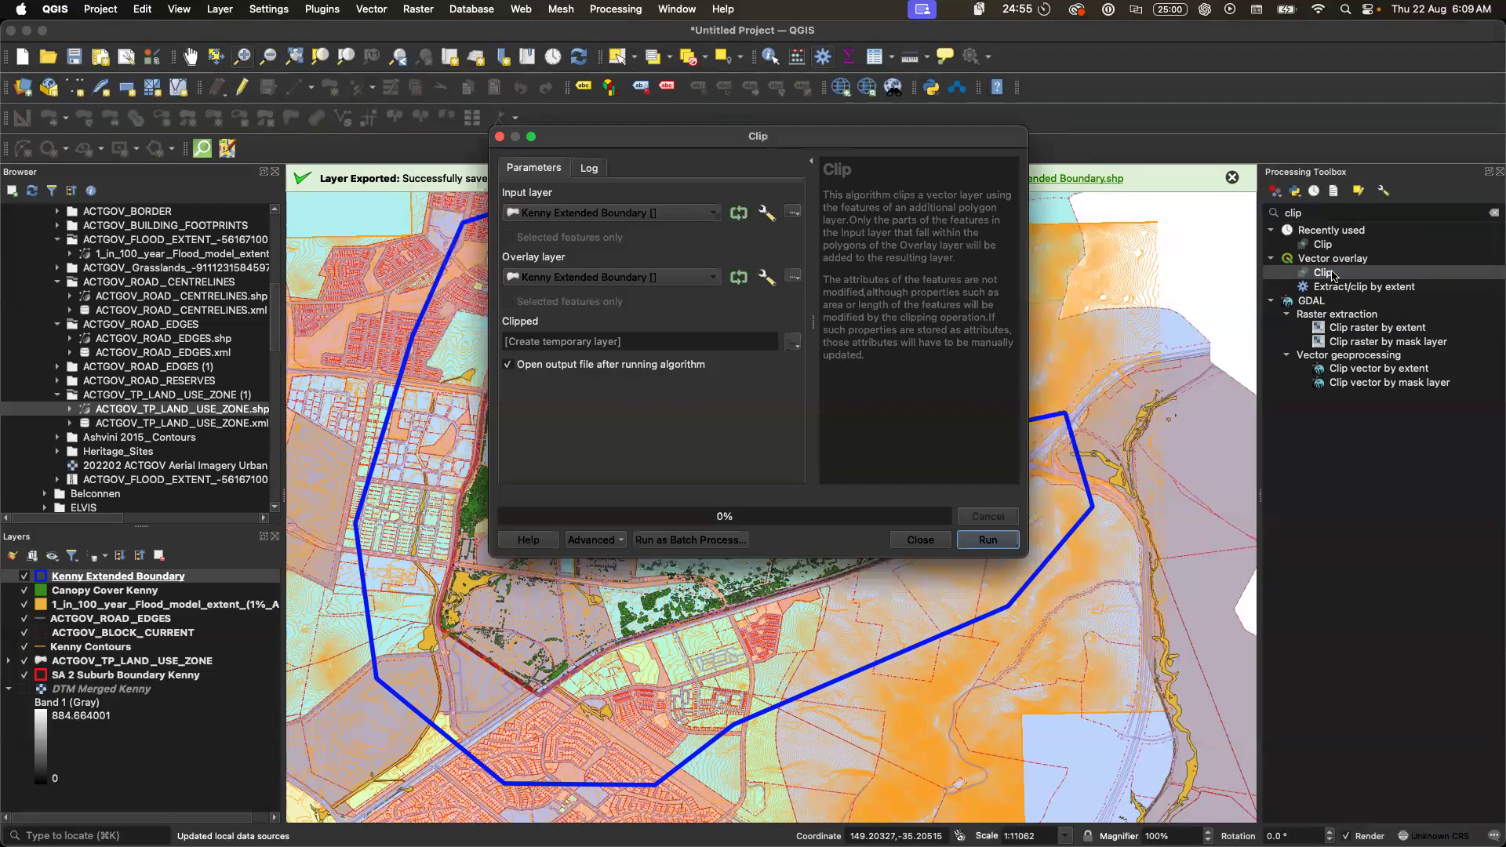
click(639, 218)
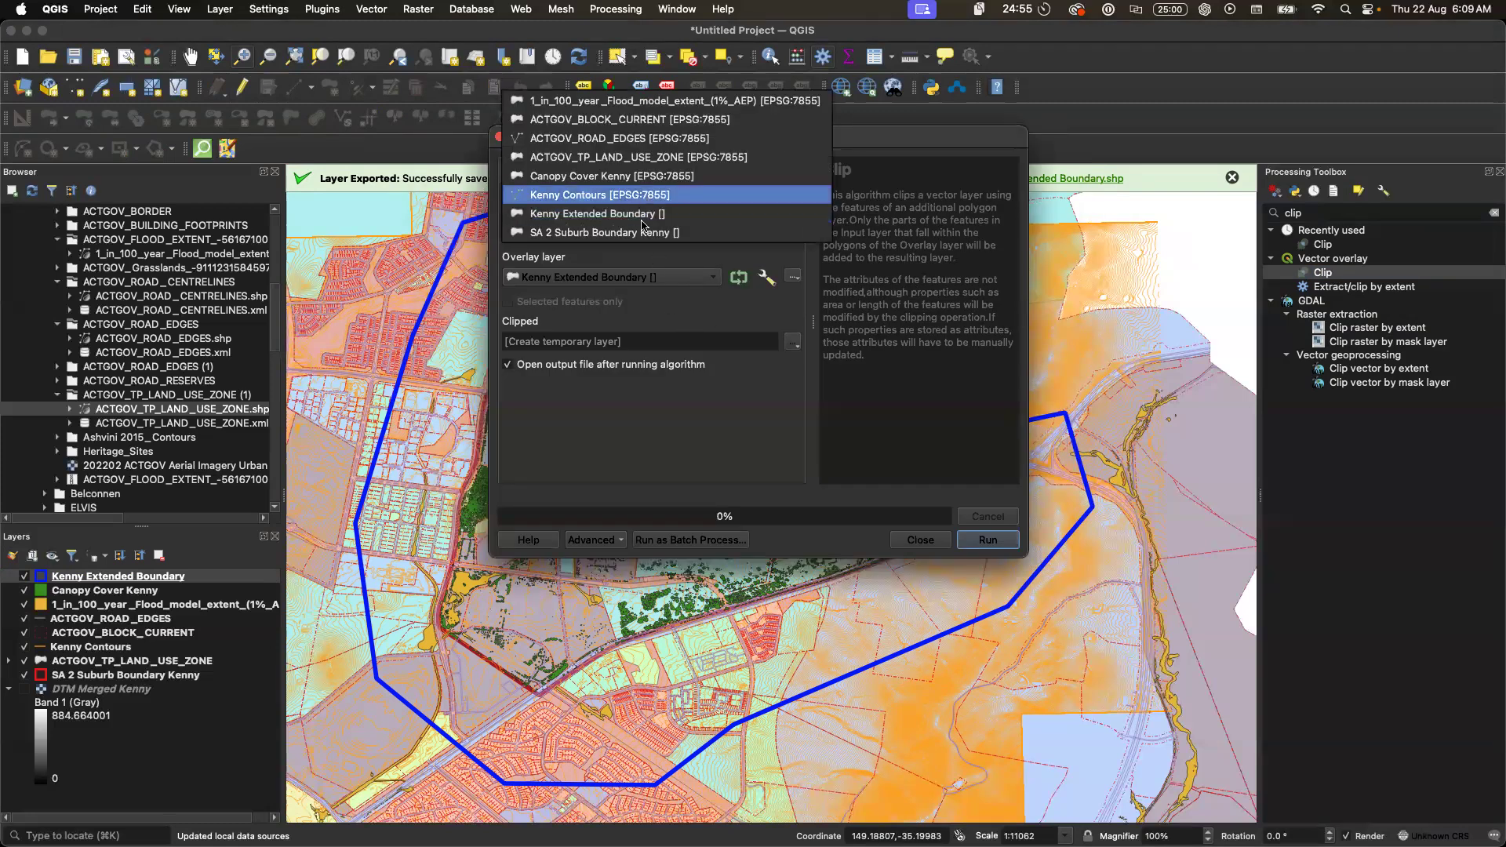
click(643, 196)
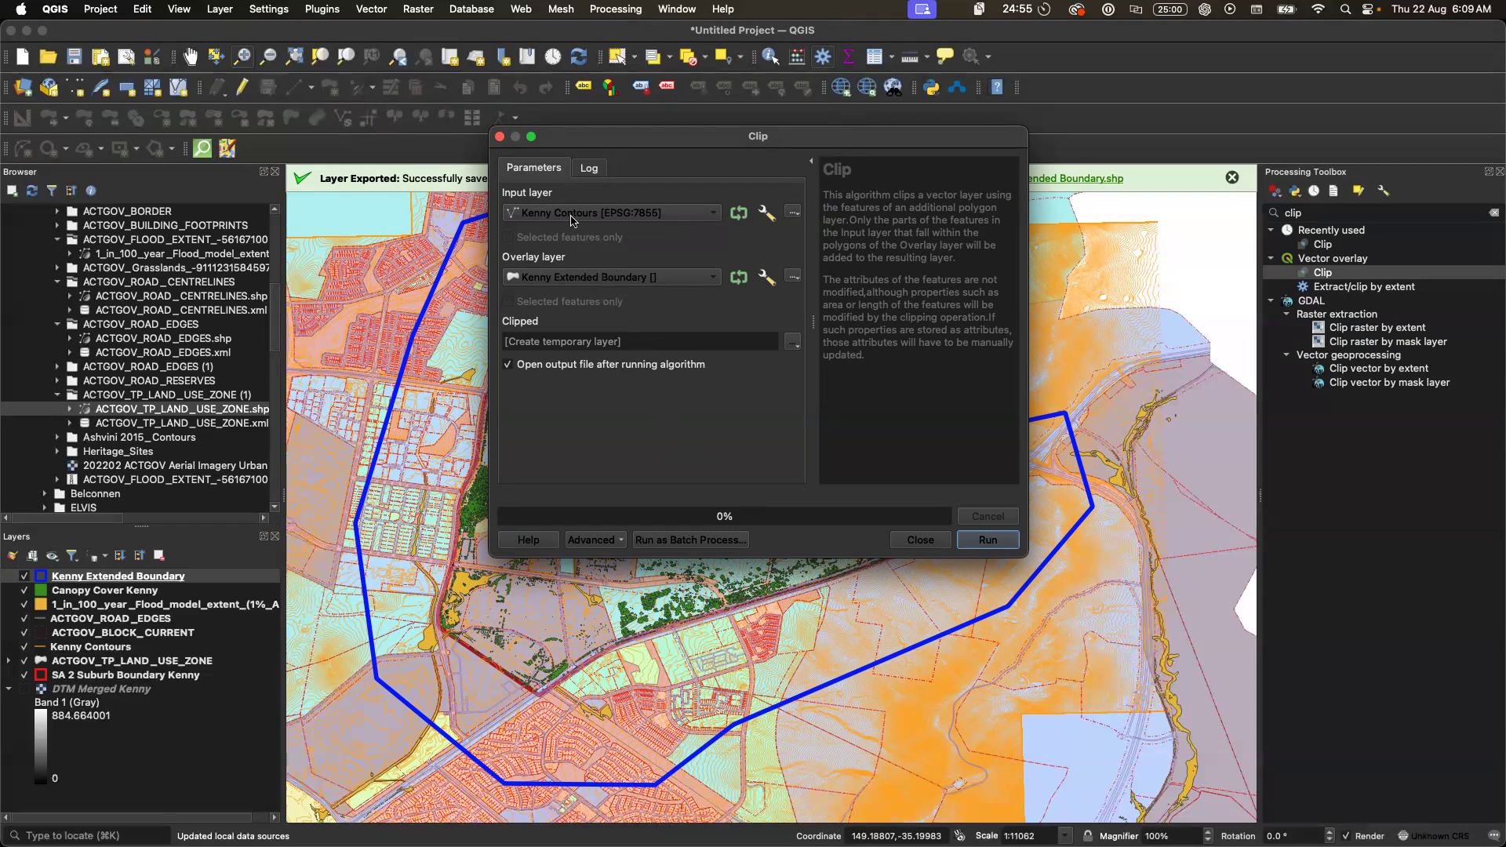
click(989, 541)
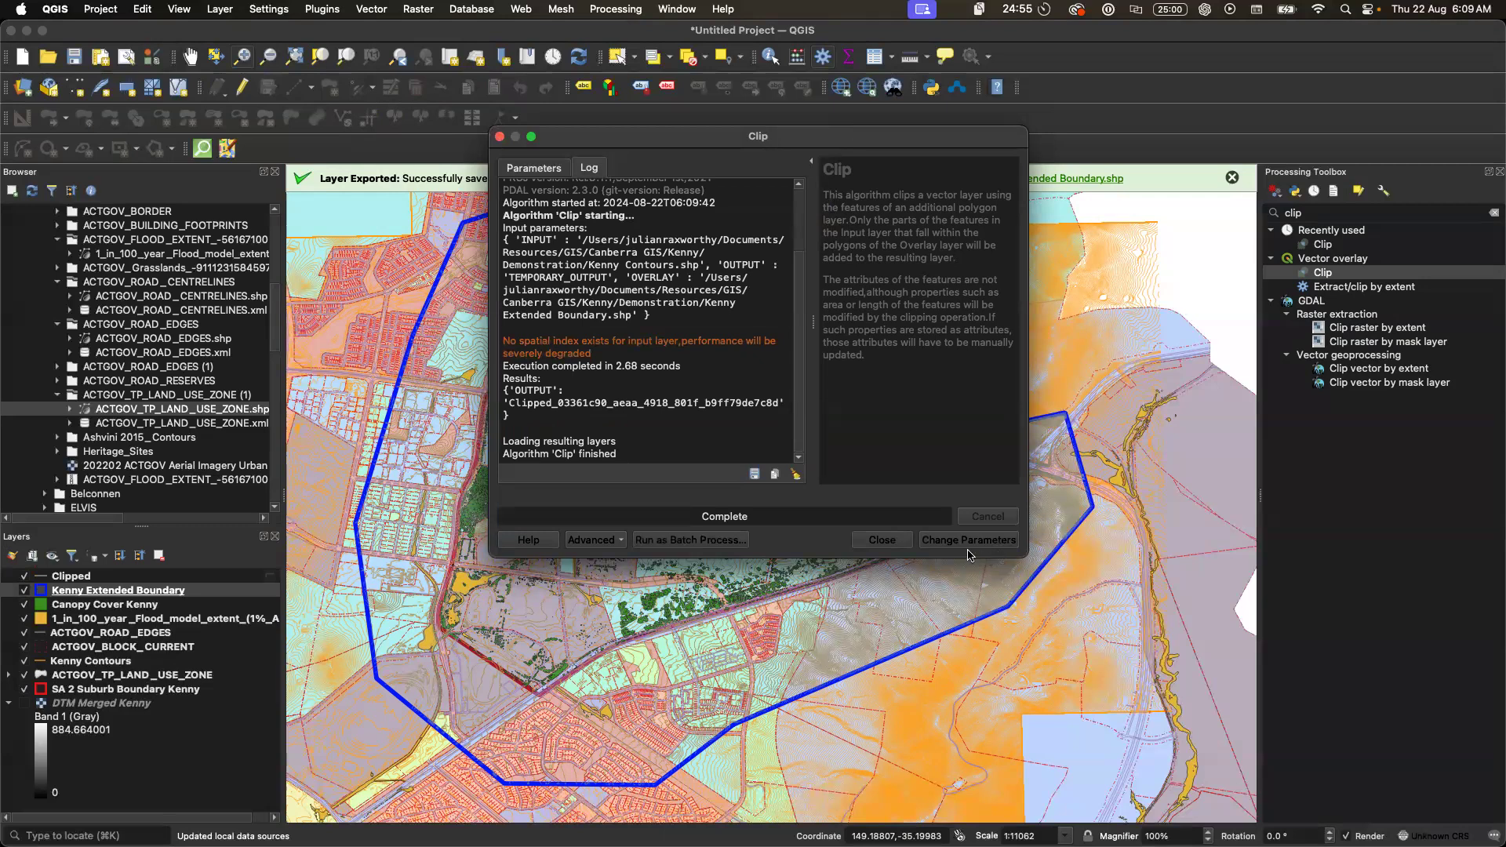
click(902, 541)
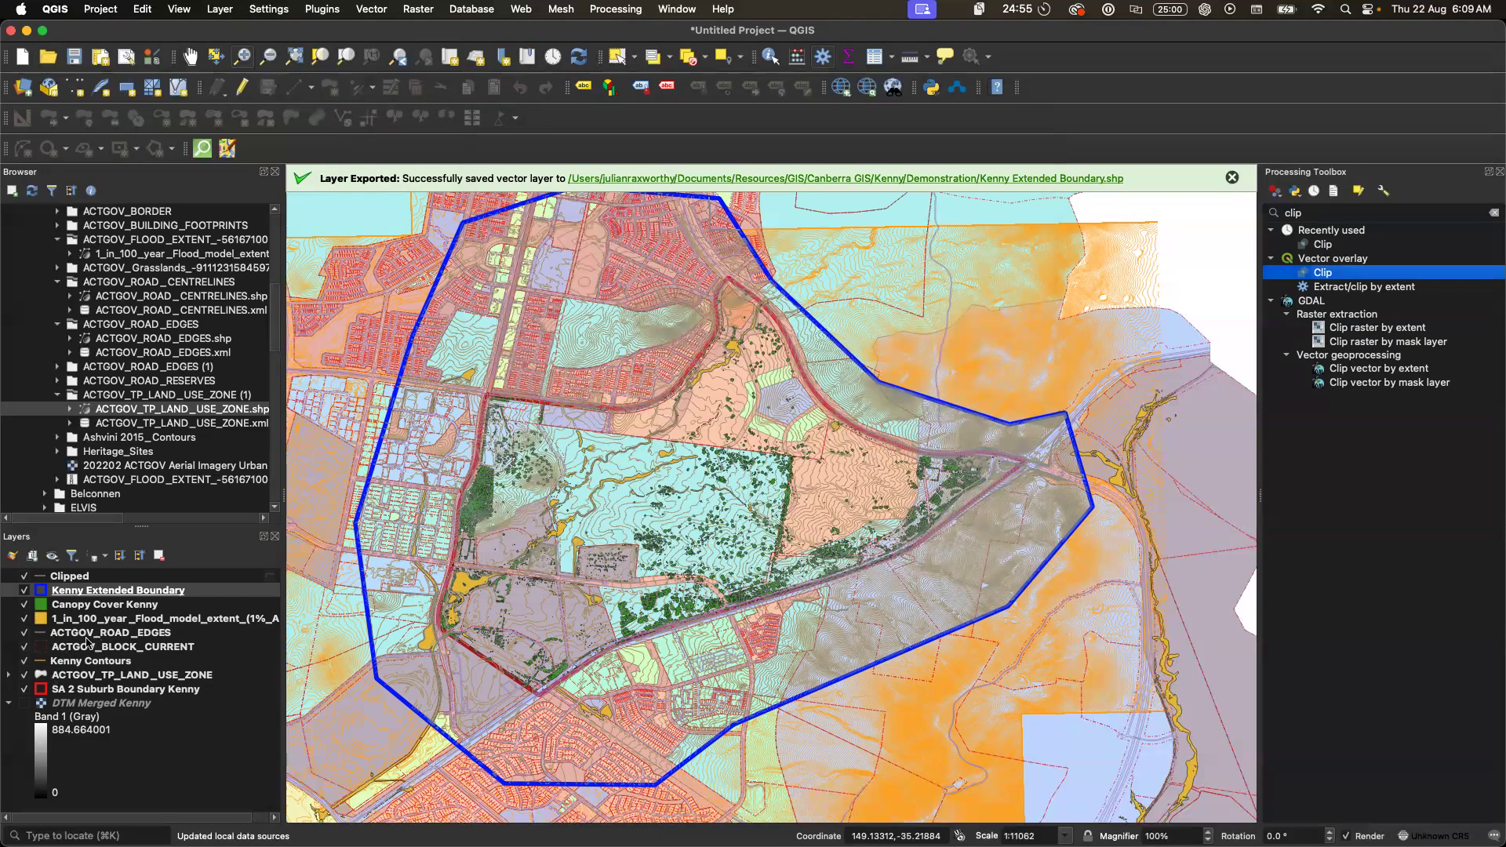
- Toggle the original Kenny Contours layer's visibility to compare it with the clipped contours, leaving the original hidden
click(24, 661)
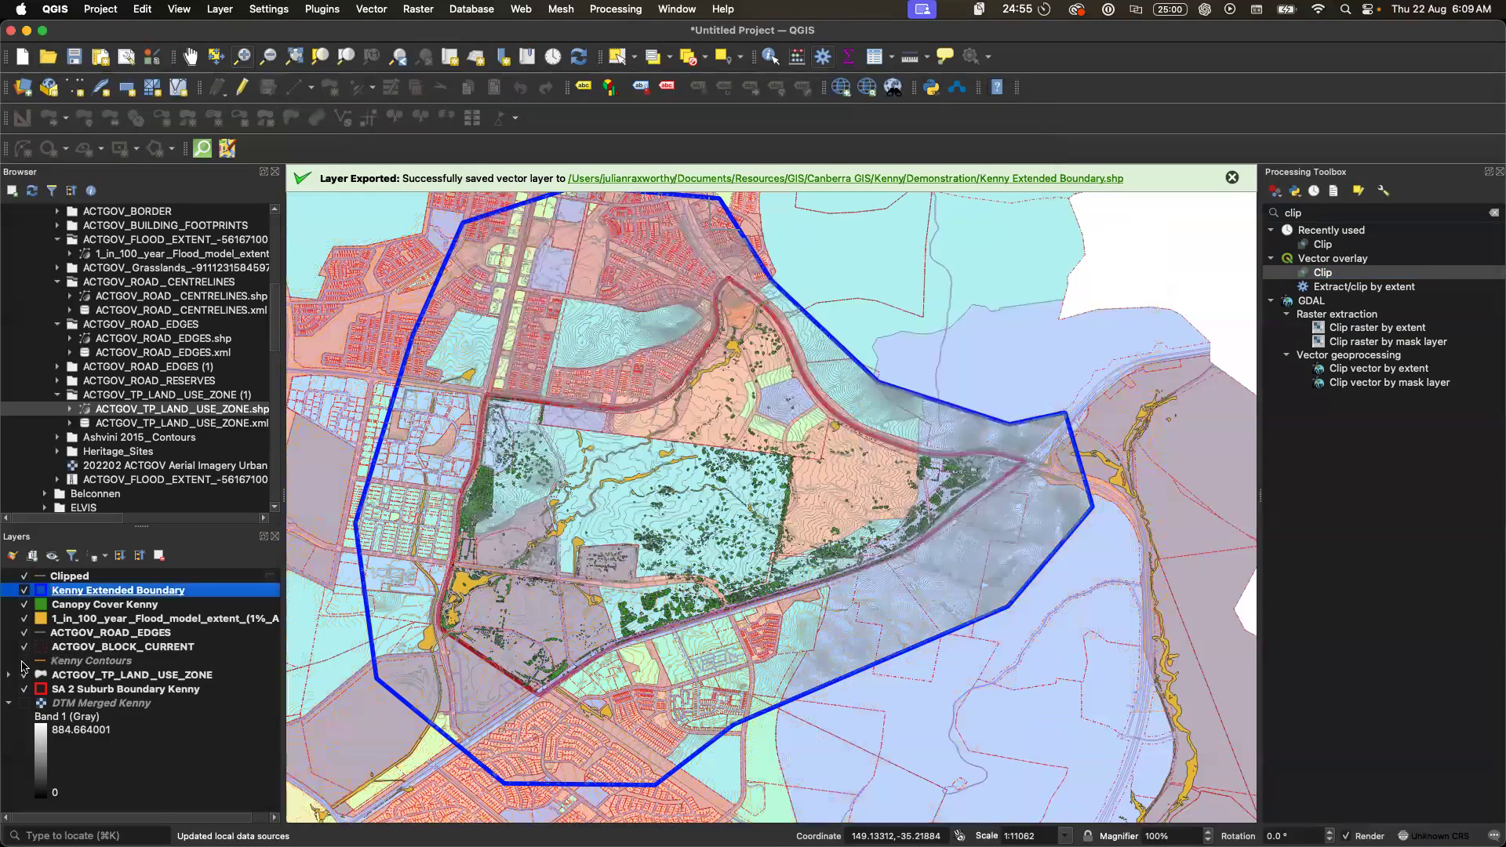
click(24, 662)
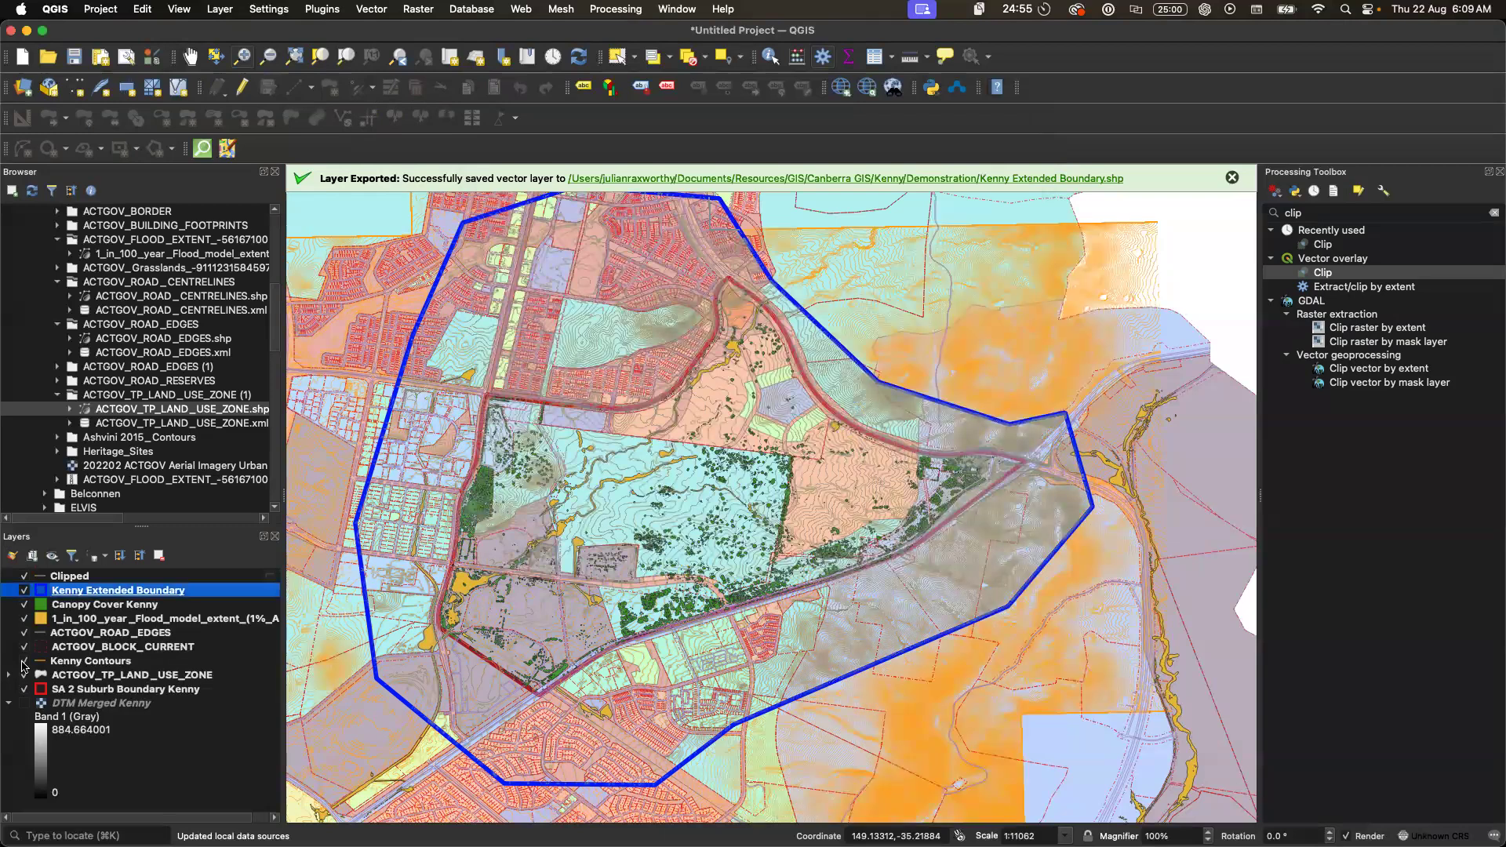
click(23, 662)
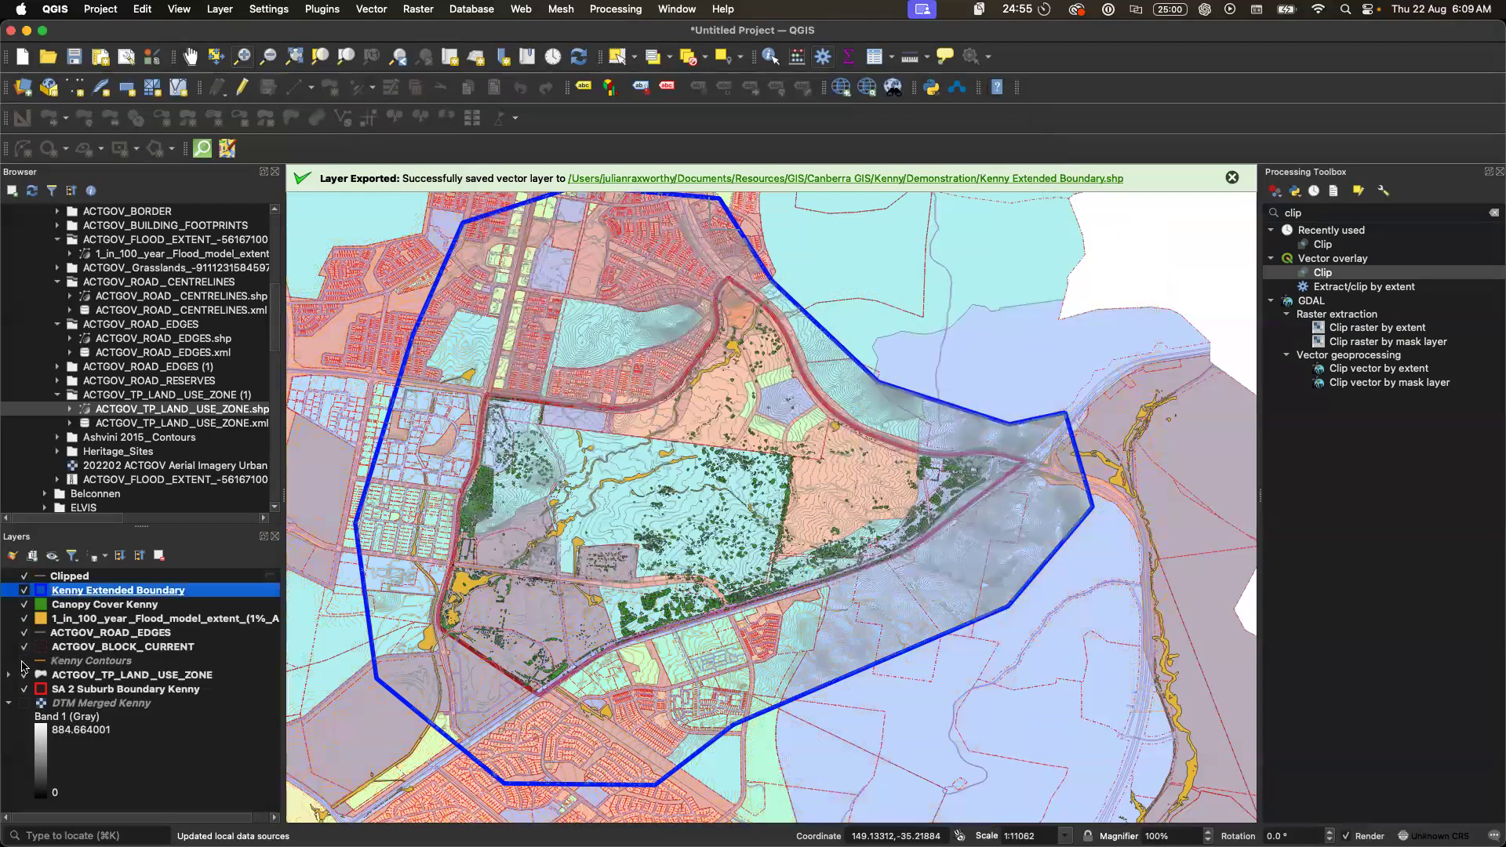
- Export the temporary Clipped layer as an ESRI Shapefile named Kenny Contours Clipped in the Demonstration folder
right_click(84, 580)
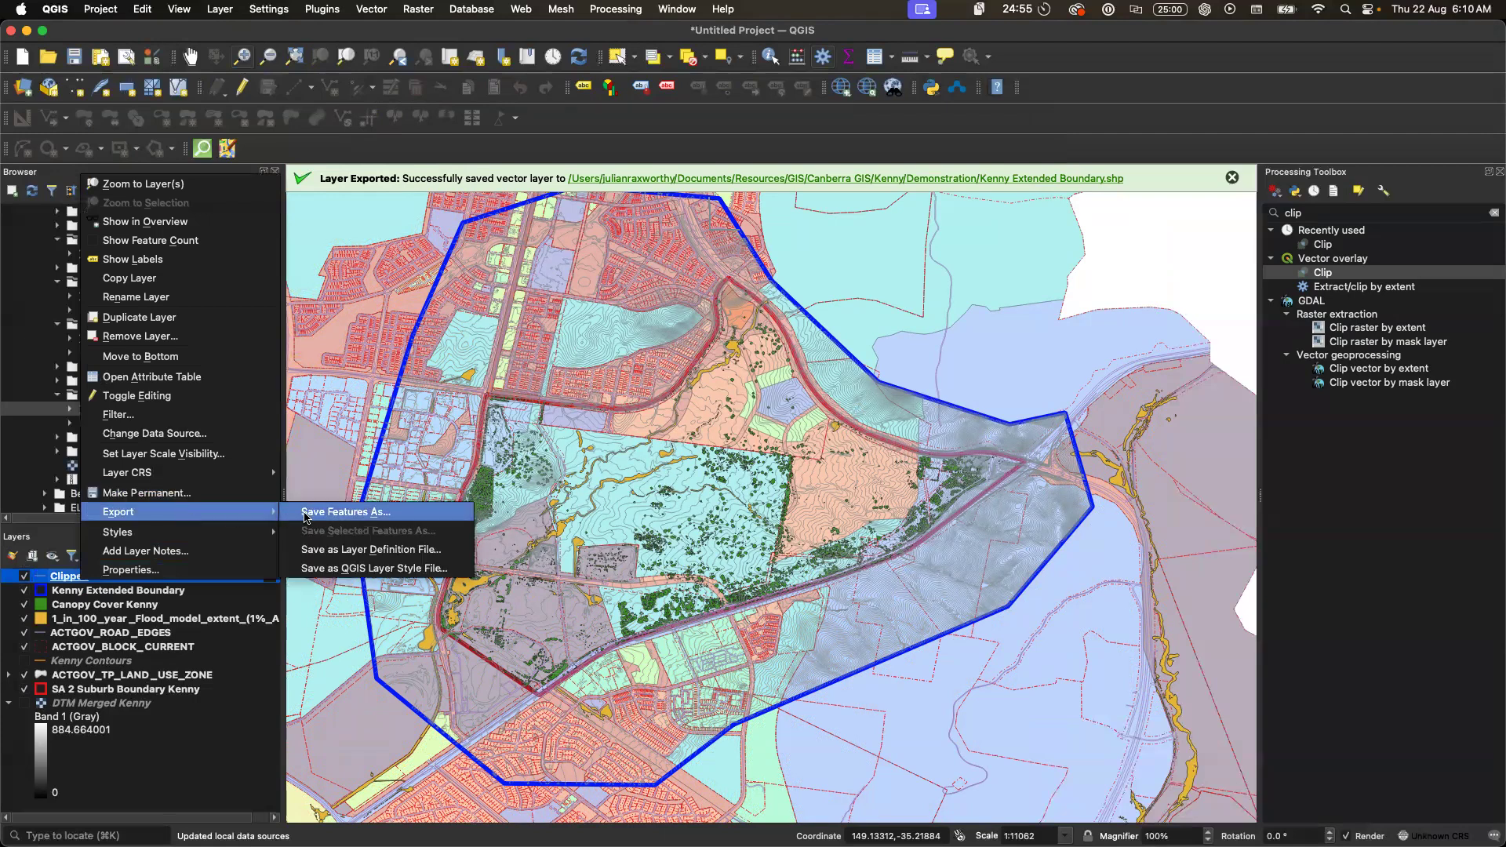
click(303, 511)
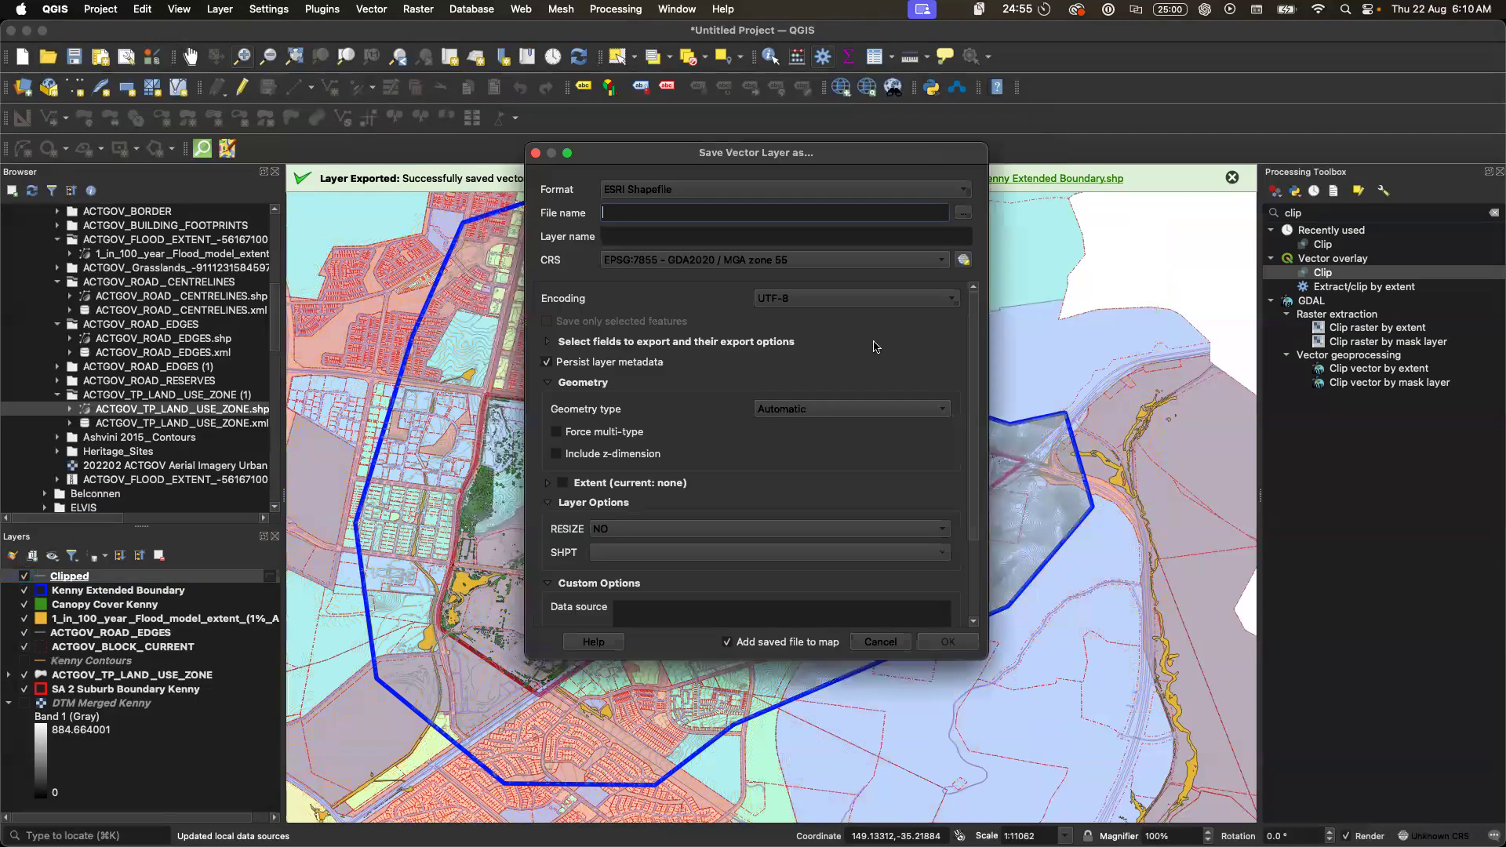
click(967, 215)
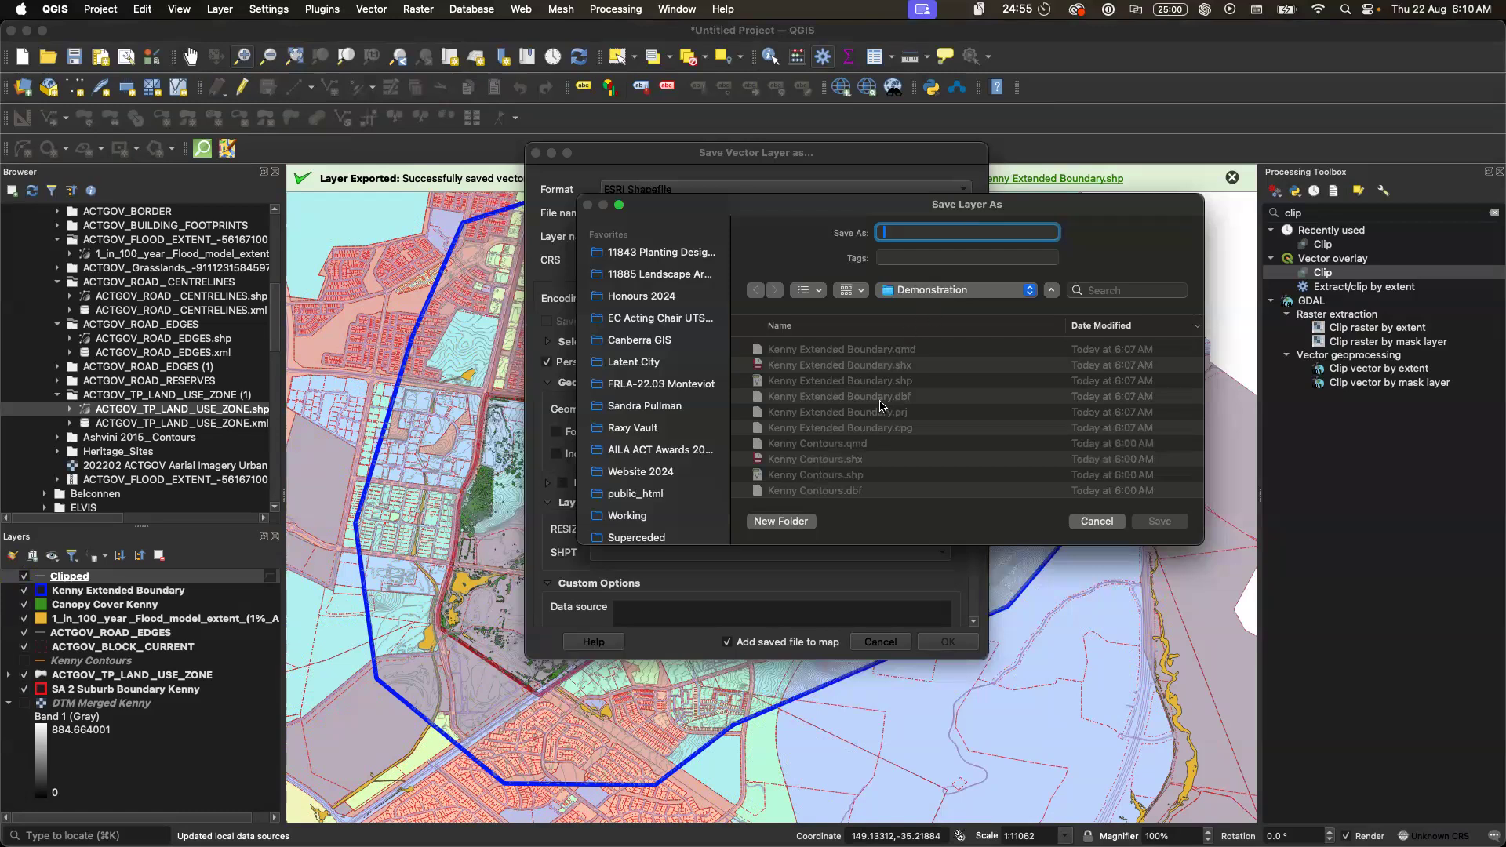
click(826, 444)
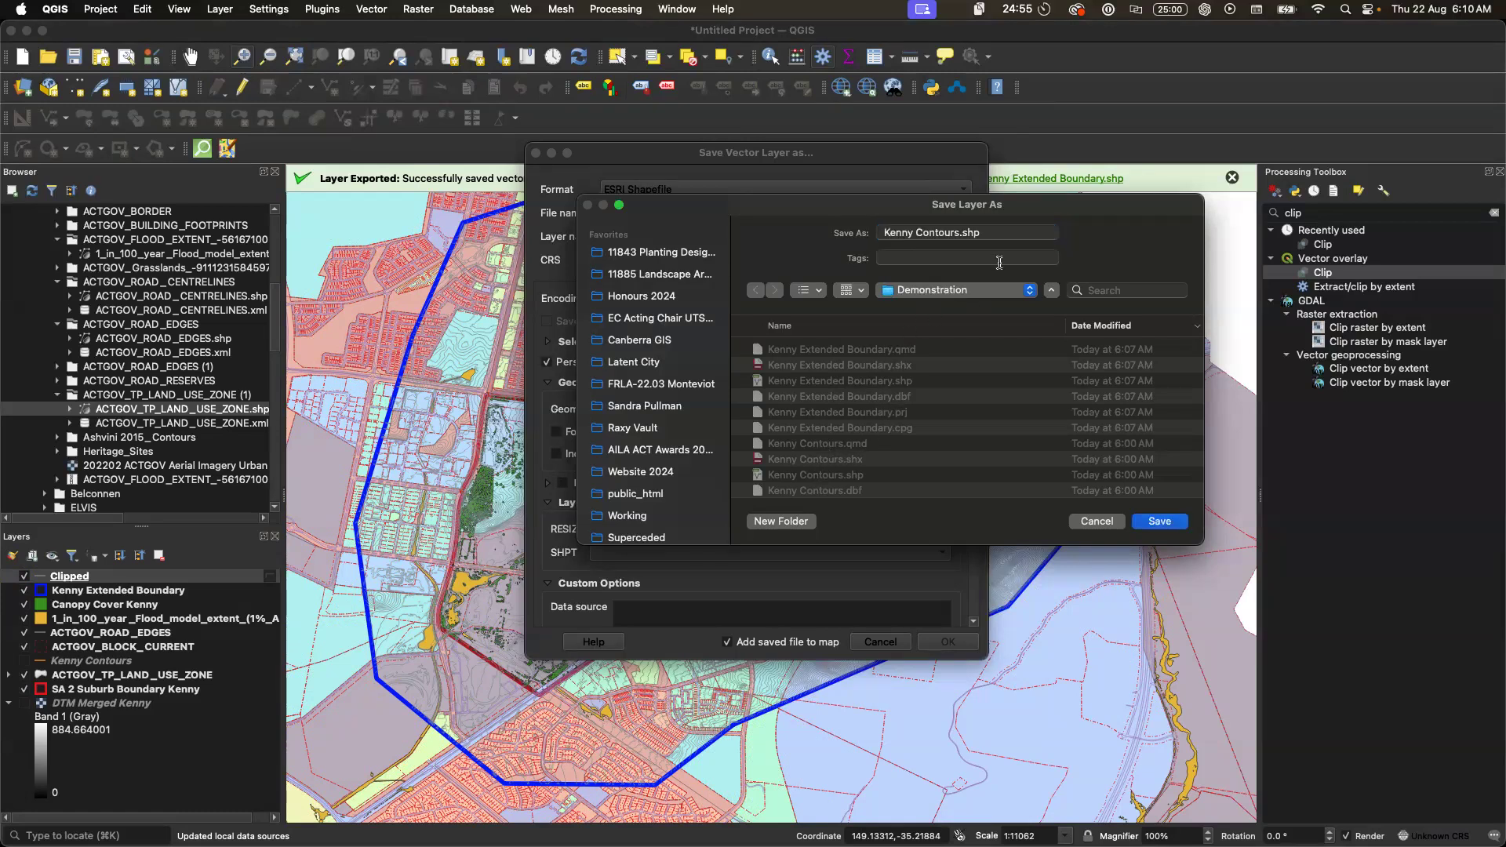
click(957, 235)
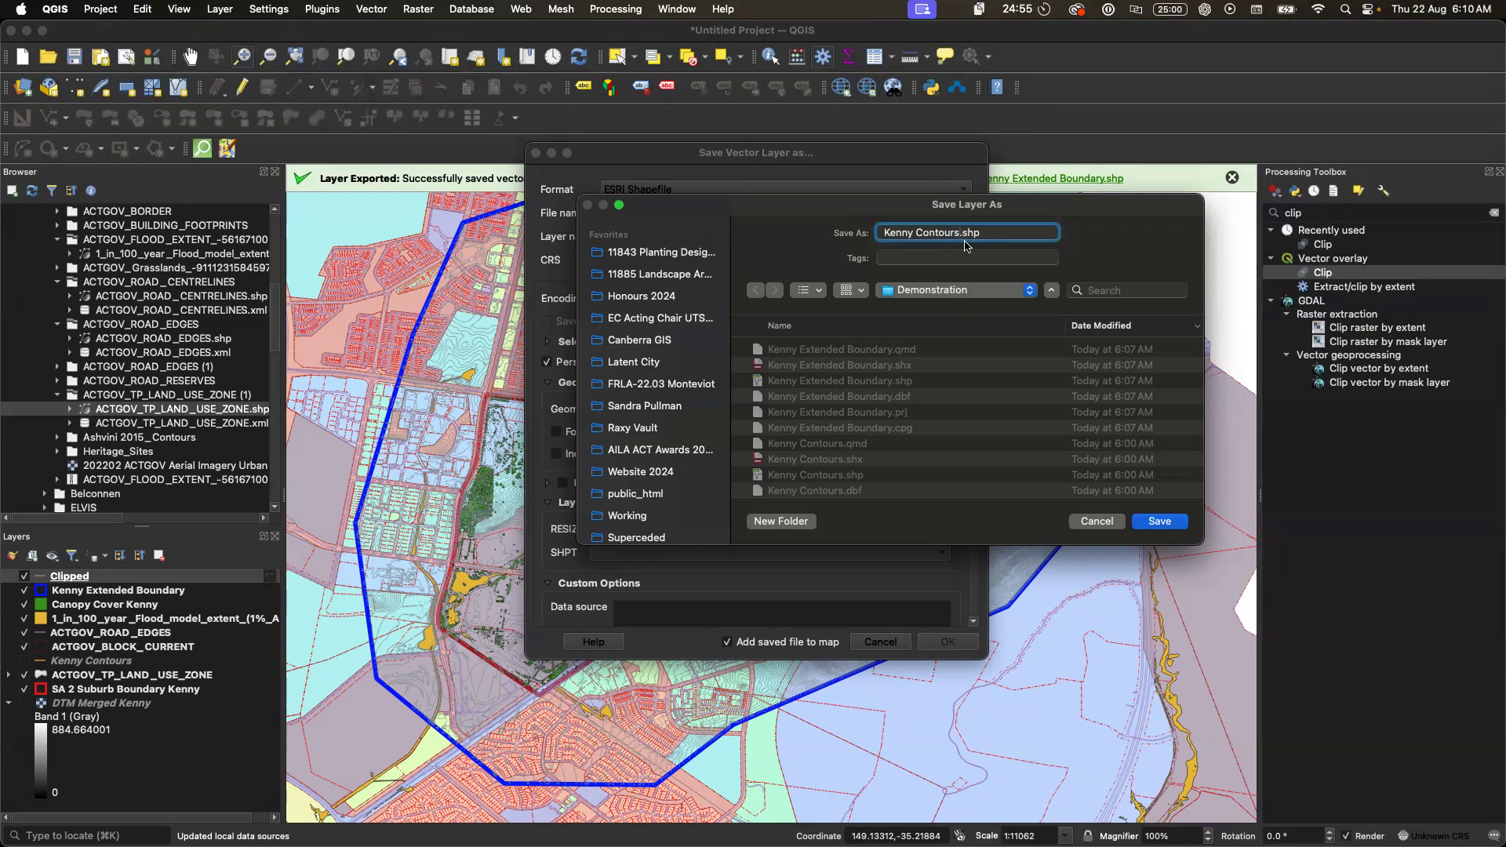
text(Clipped)
click(1166, 522)
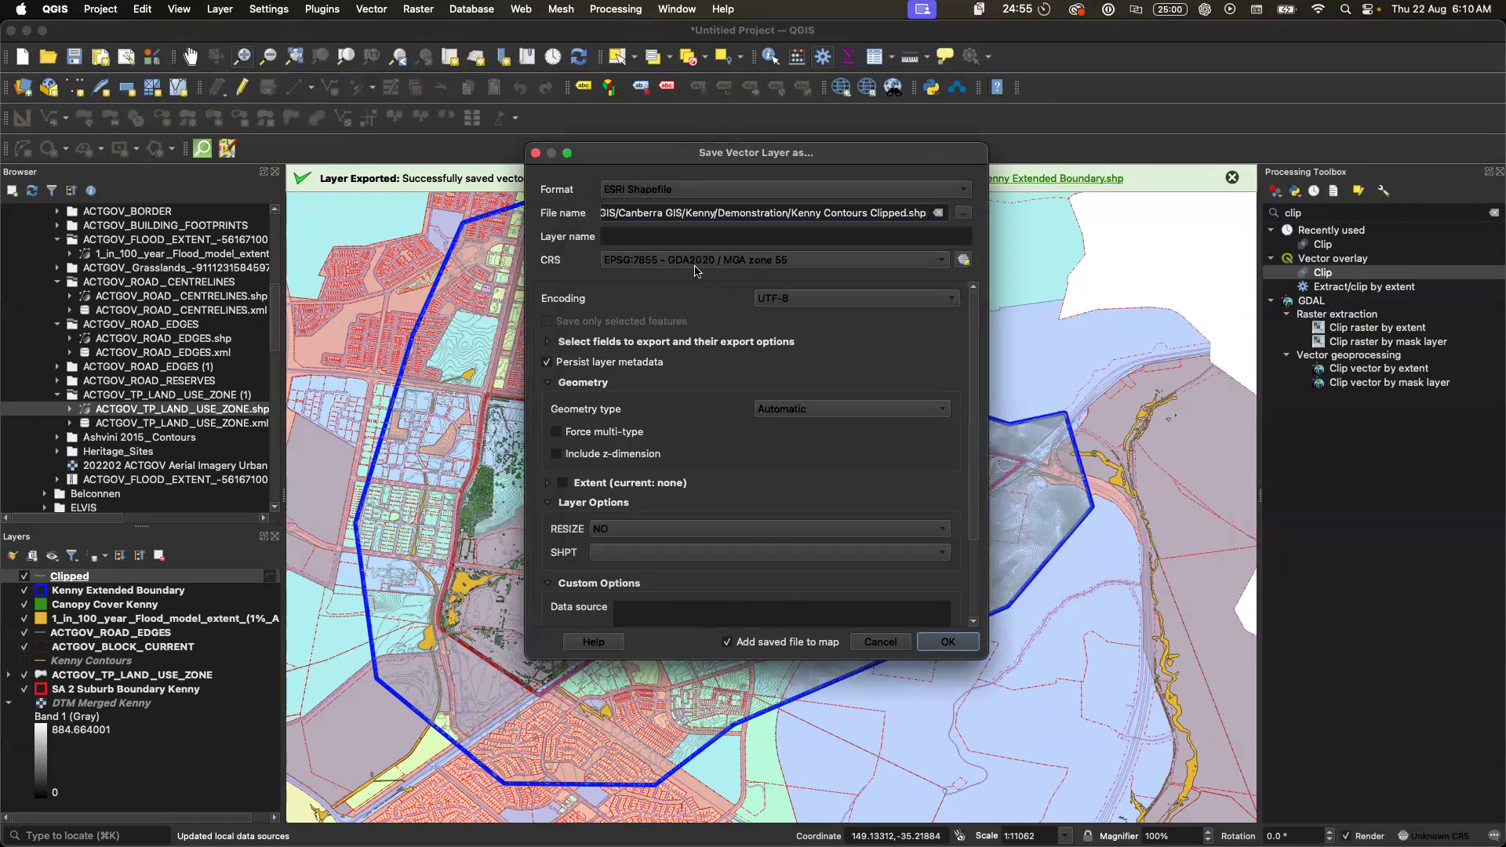
click(955, 648)
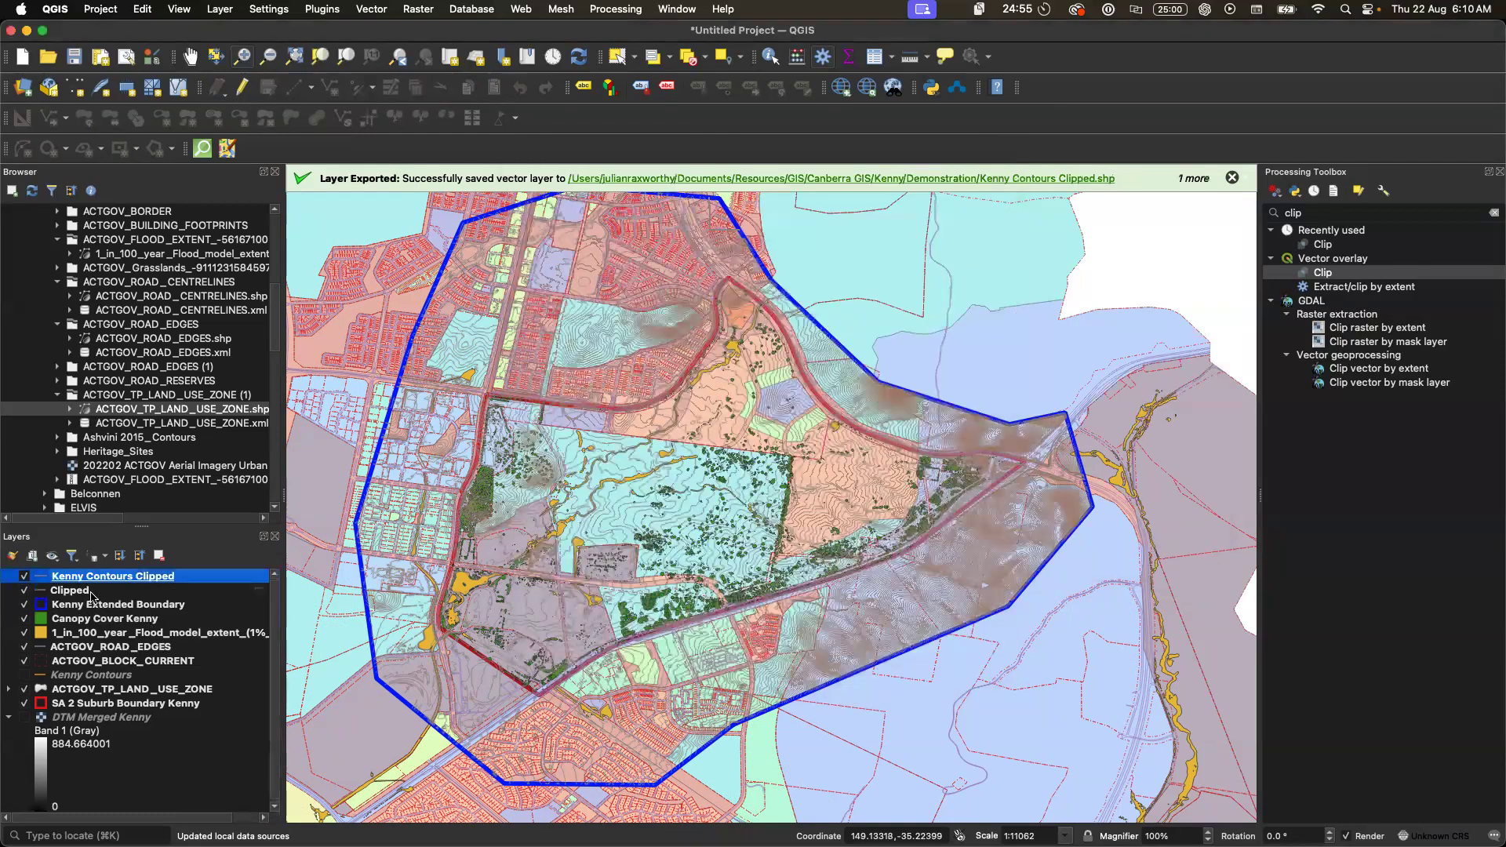
- Remove the temporary Clipped layer from the project
click(92, 591)
right_click(93, 592)
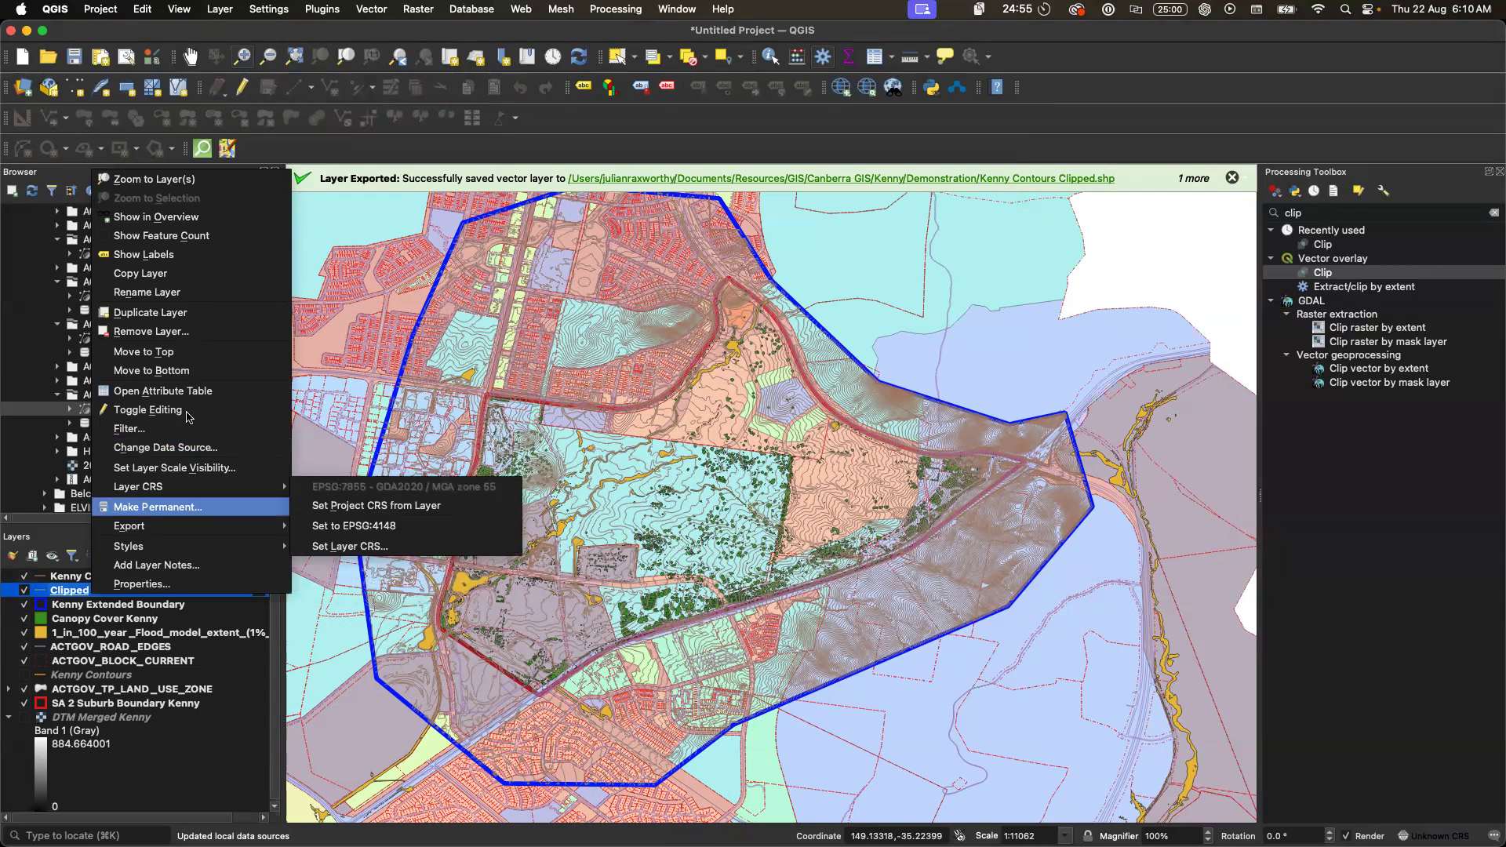
click(188, 340)
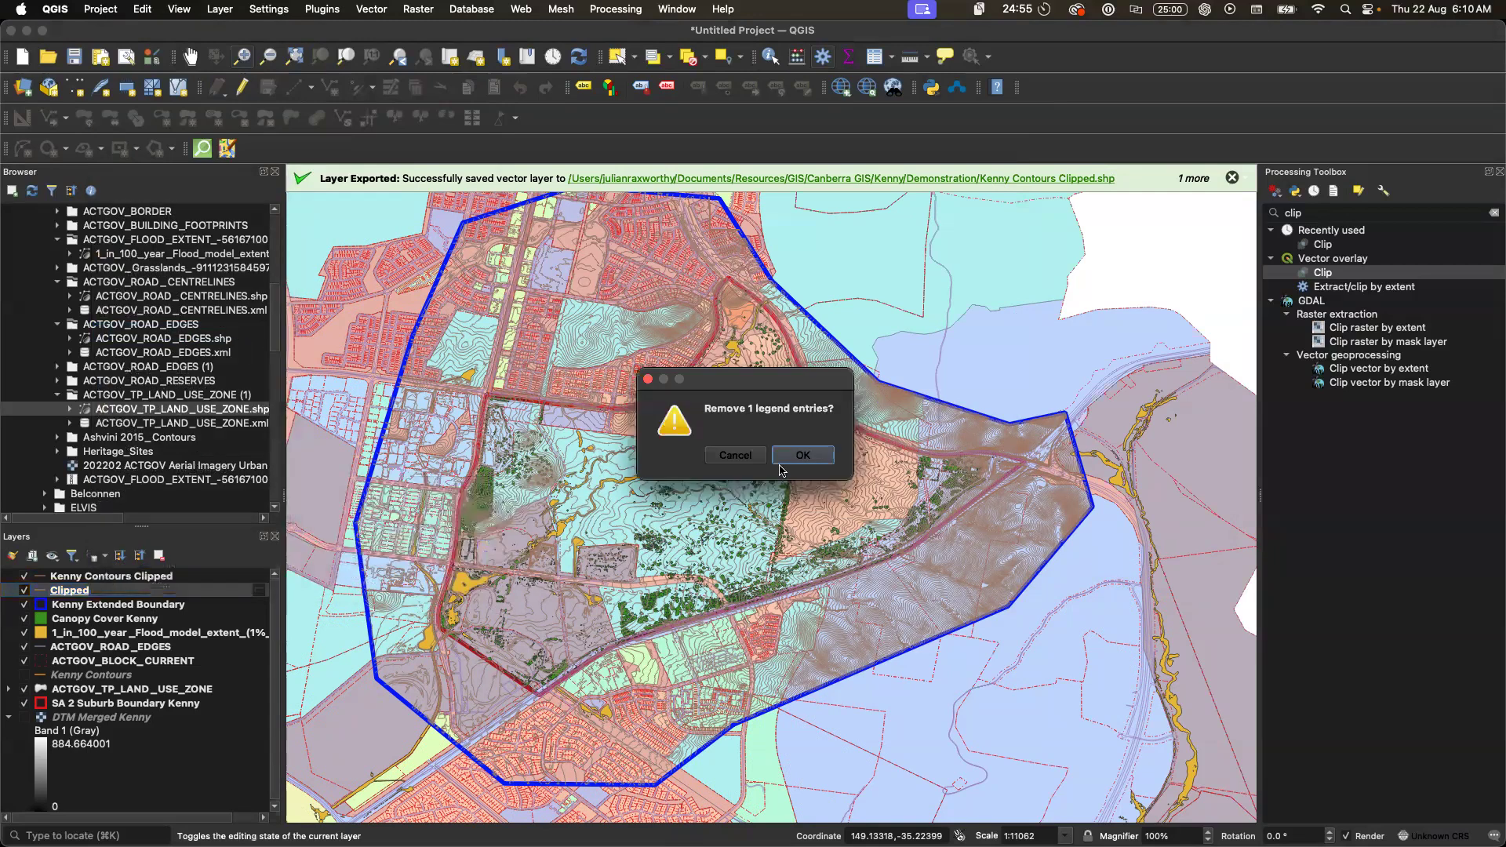
click(783, 458)
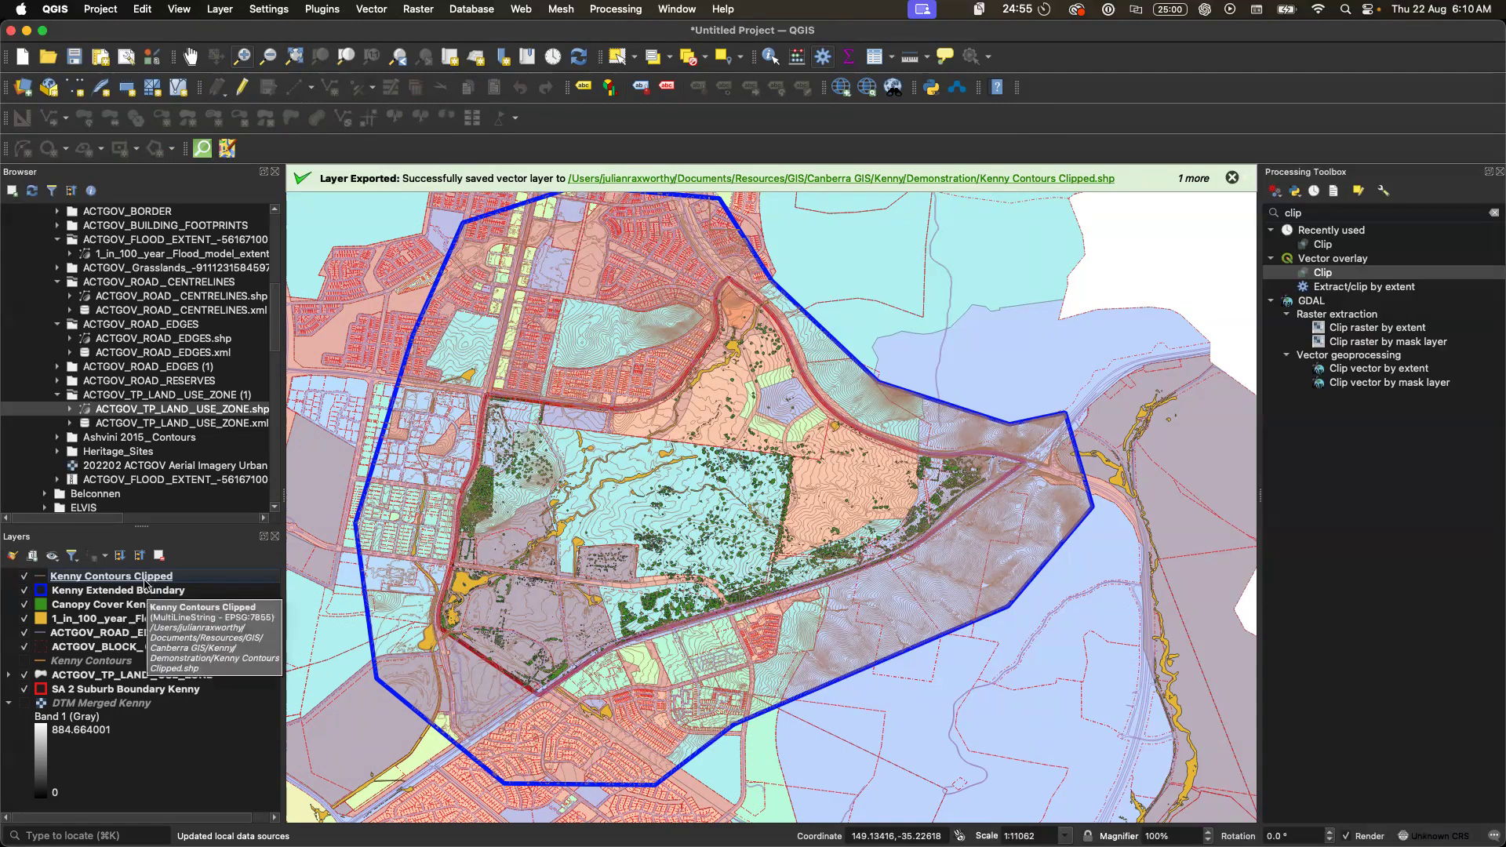
- Simplify the Kenny Contours Clipped layer with the Distance (Douglas-Peucker) method and a 1 meter tolerance, outputting to a temporary layer
double_click(1321, 217)
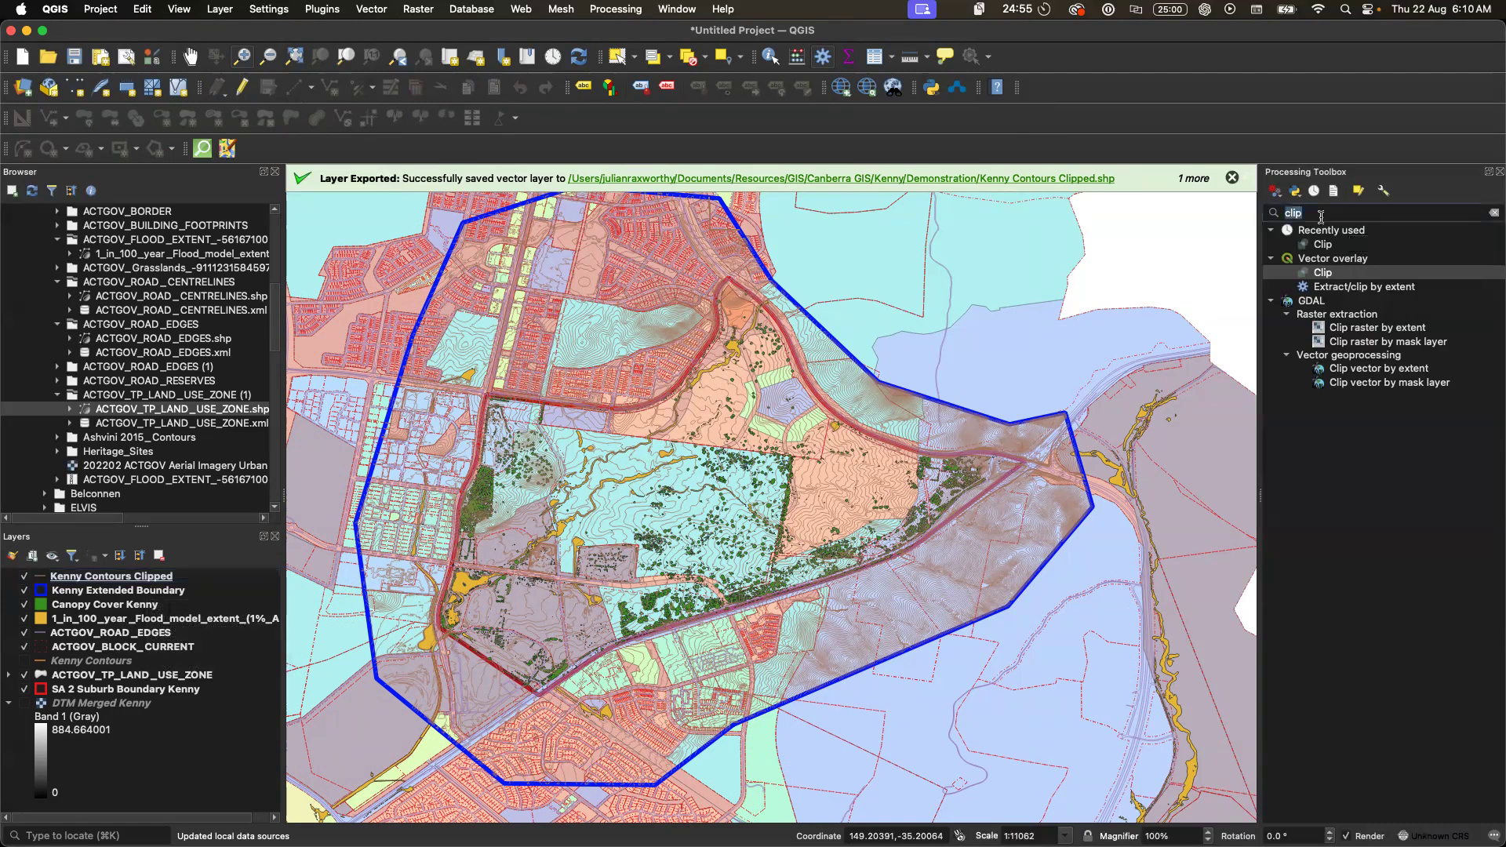
text(simpl)
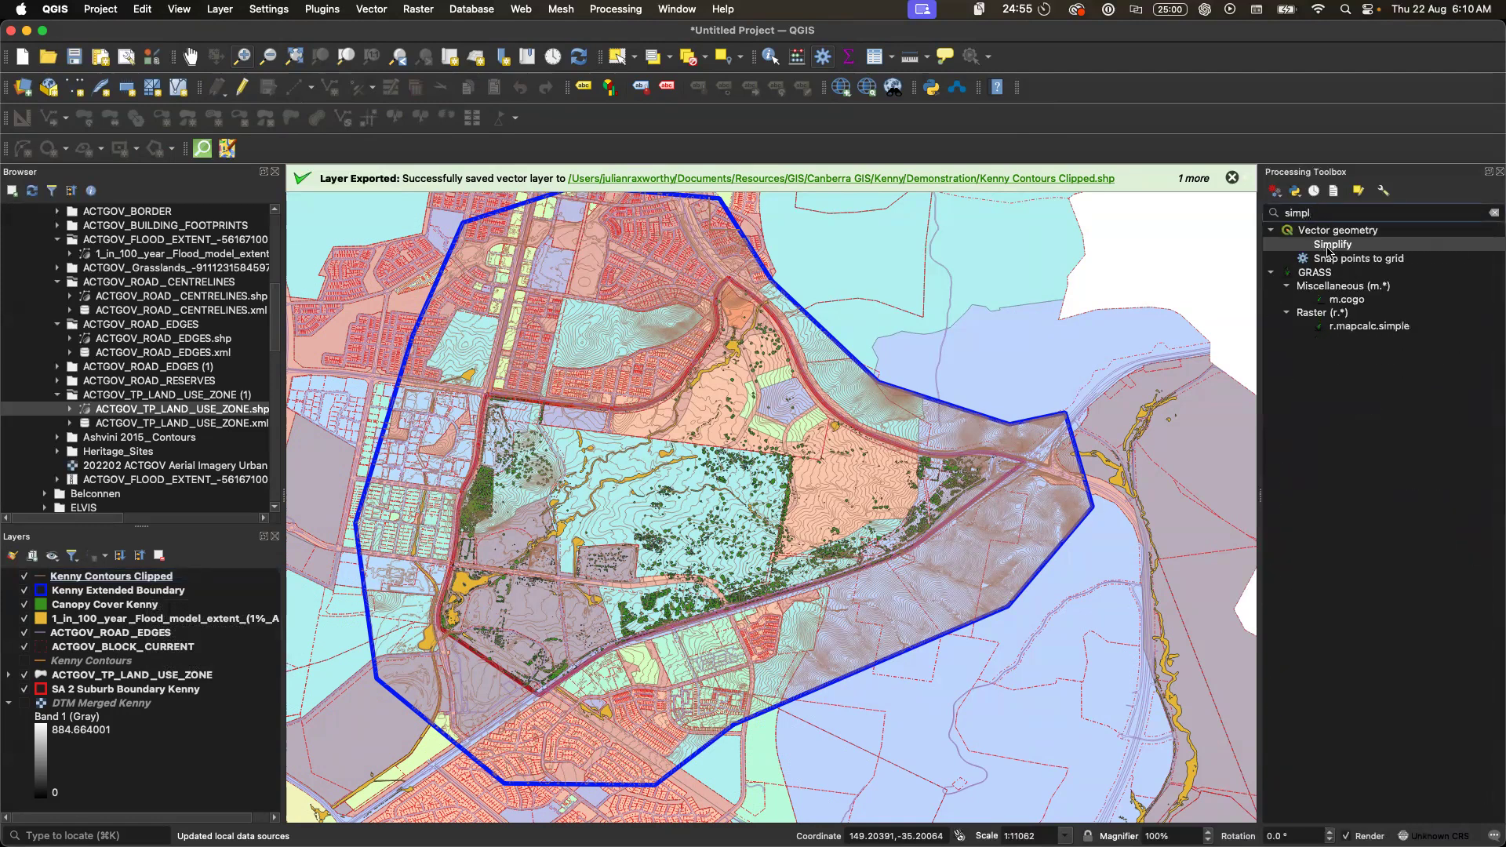
click(1329, 250)
double_click(1329, 249)
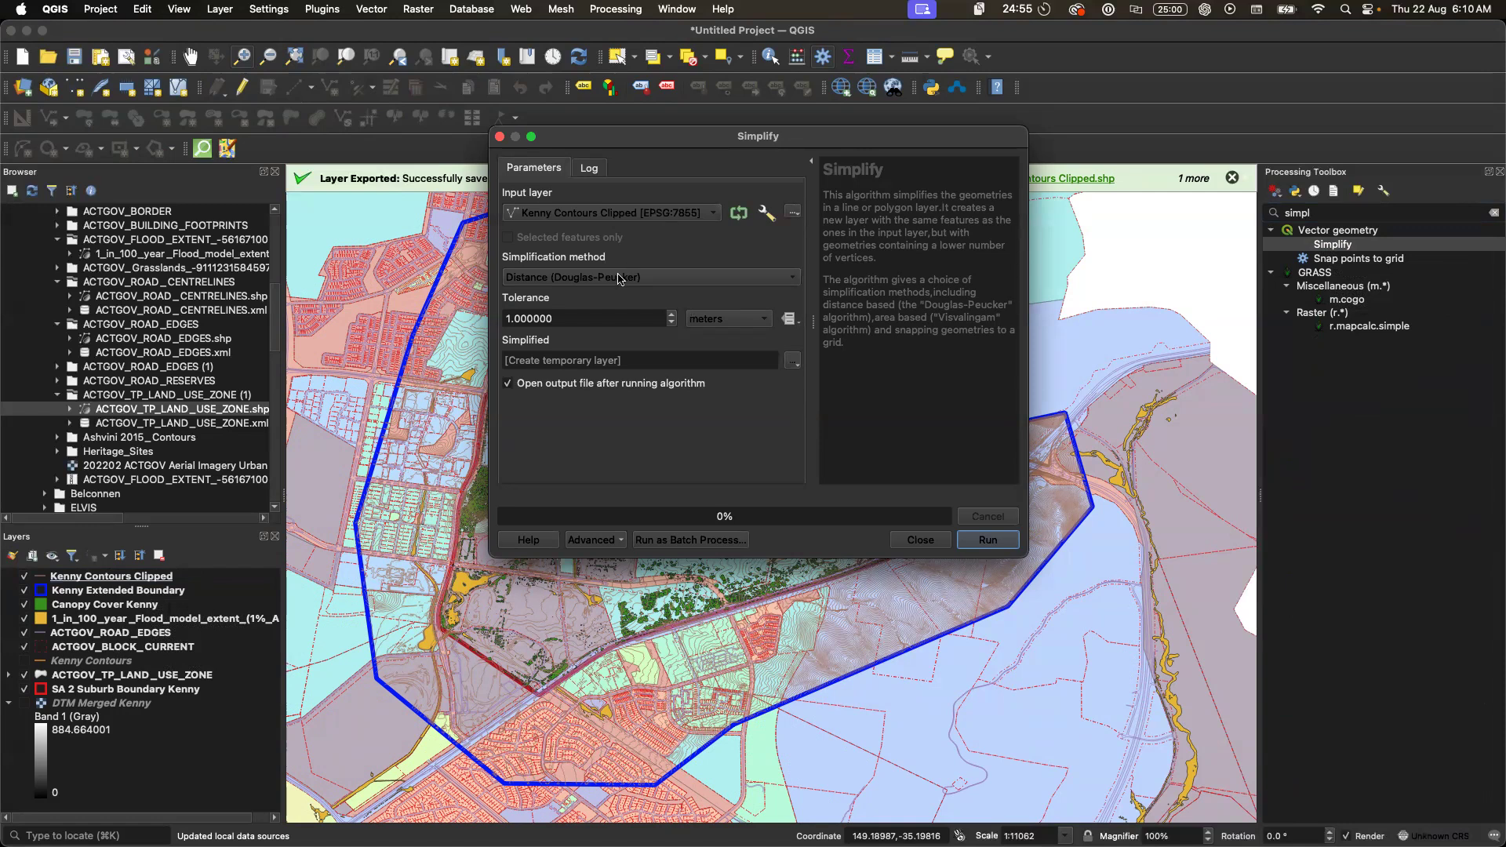
click(999, 540)
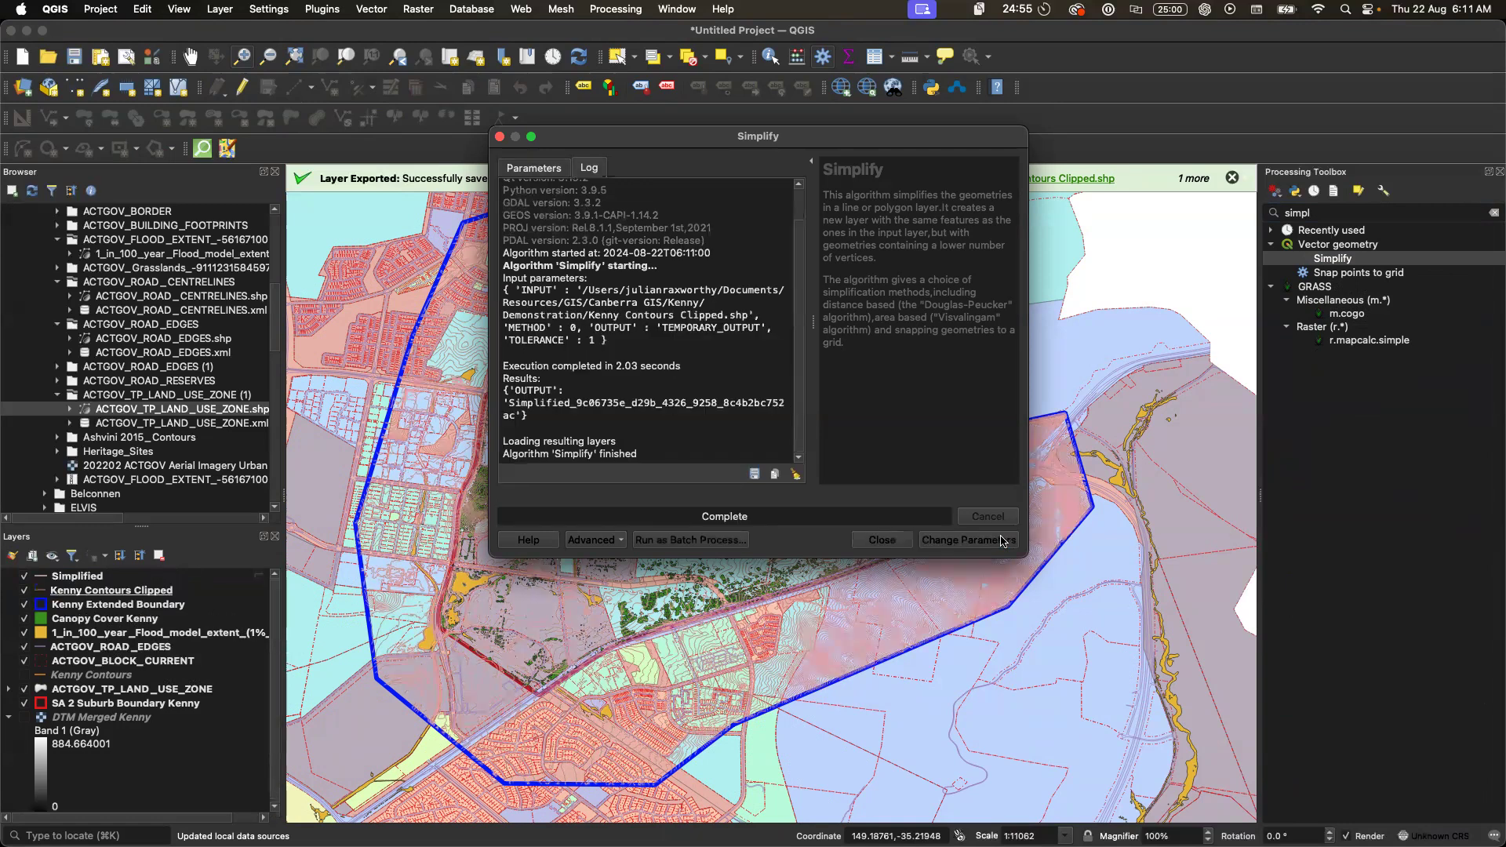
- Close the Simplify dialog and select the new Simplified layer in the project
click(900, 540)
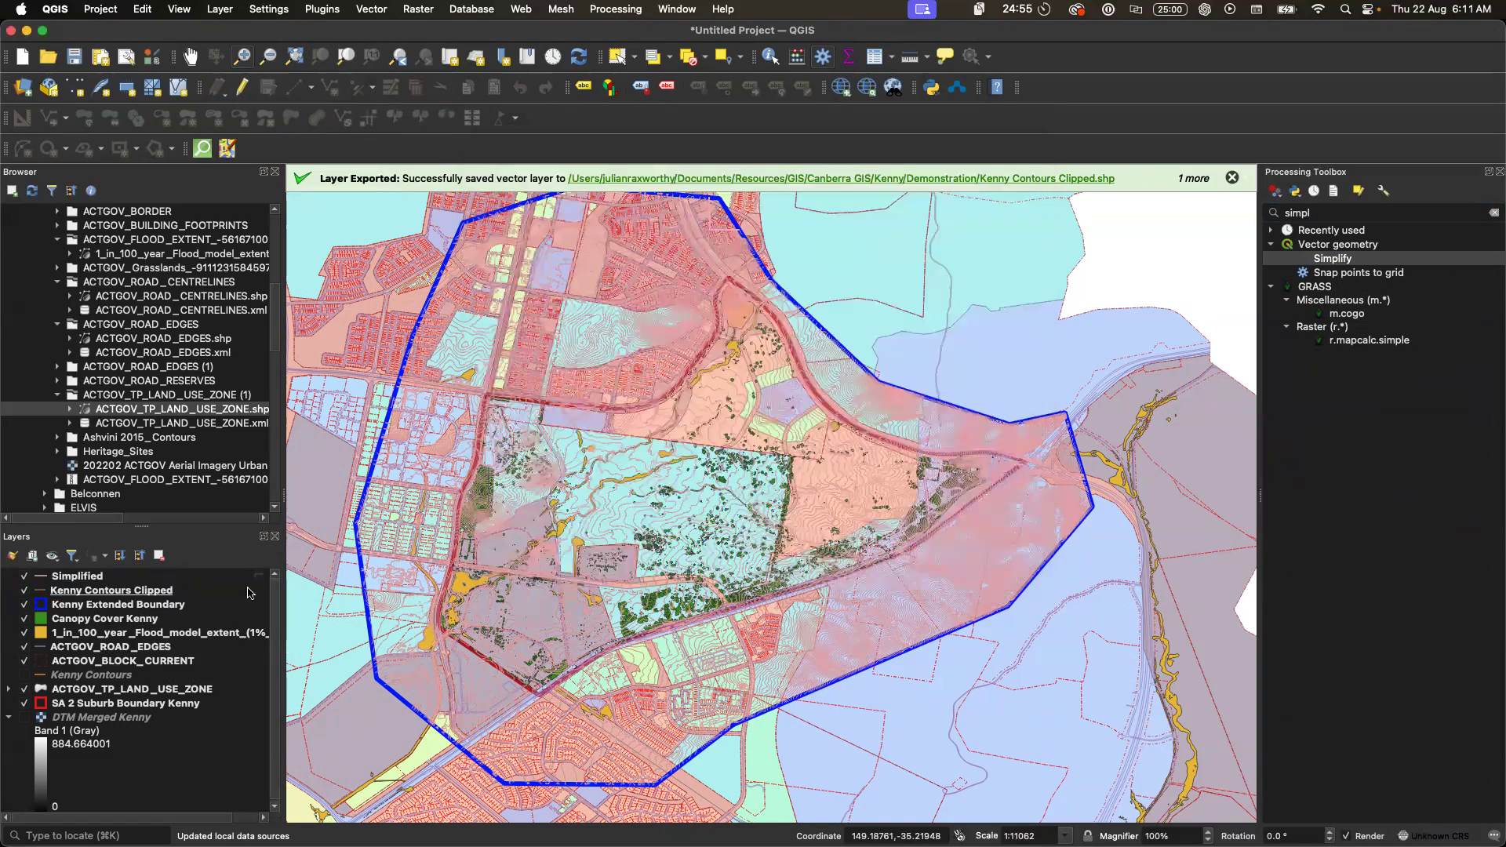
click(92, 580)
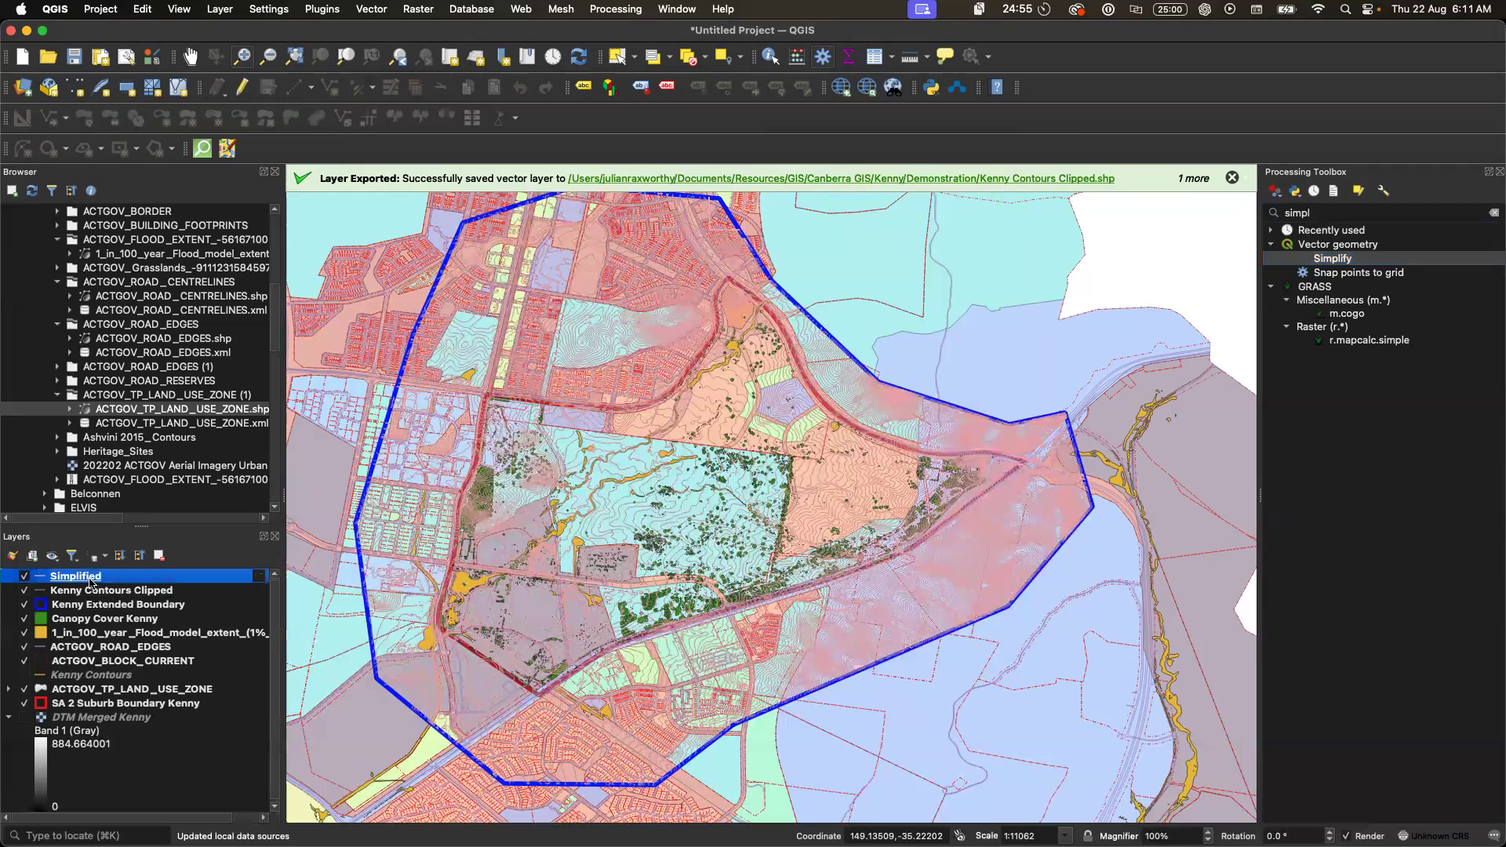
right_click(92, 581)
mouse_move(154, 511)
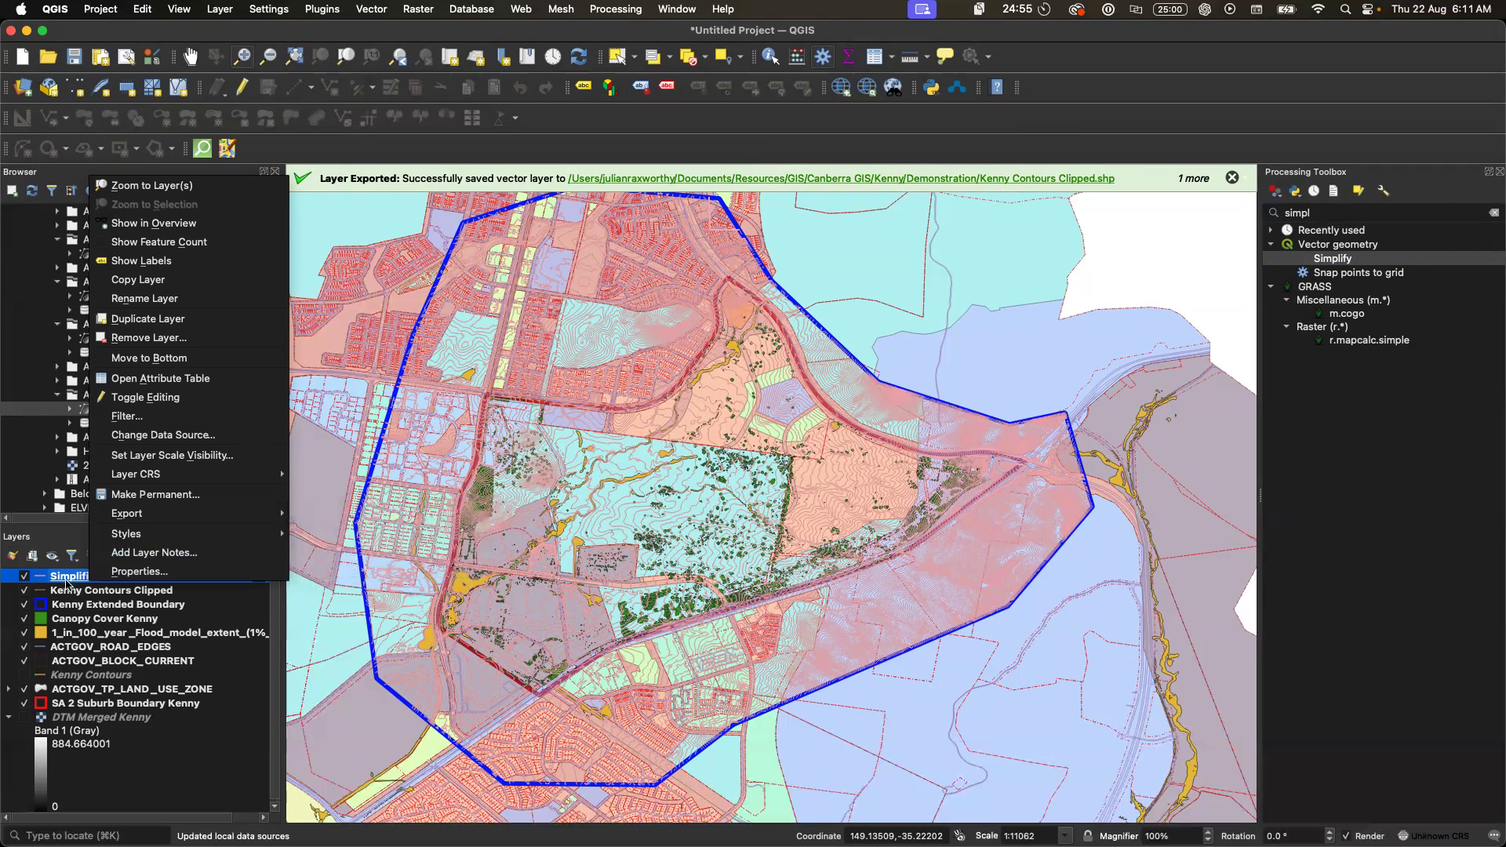
click(69, 582)
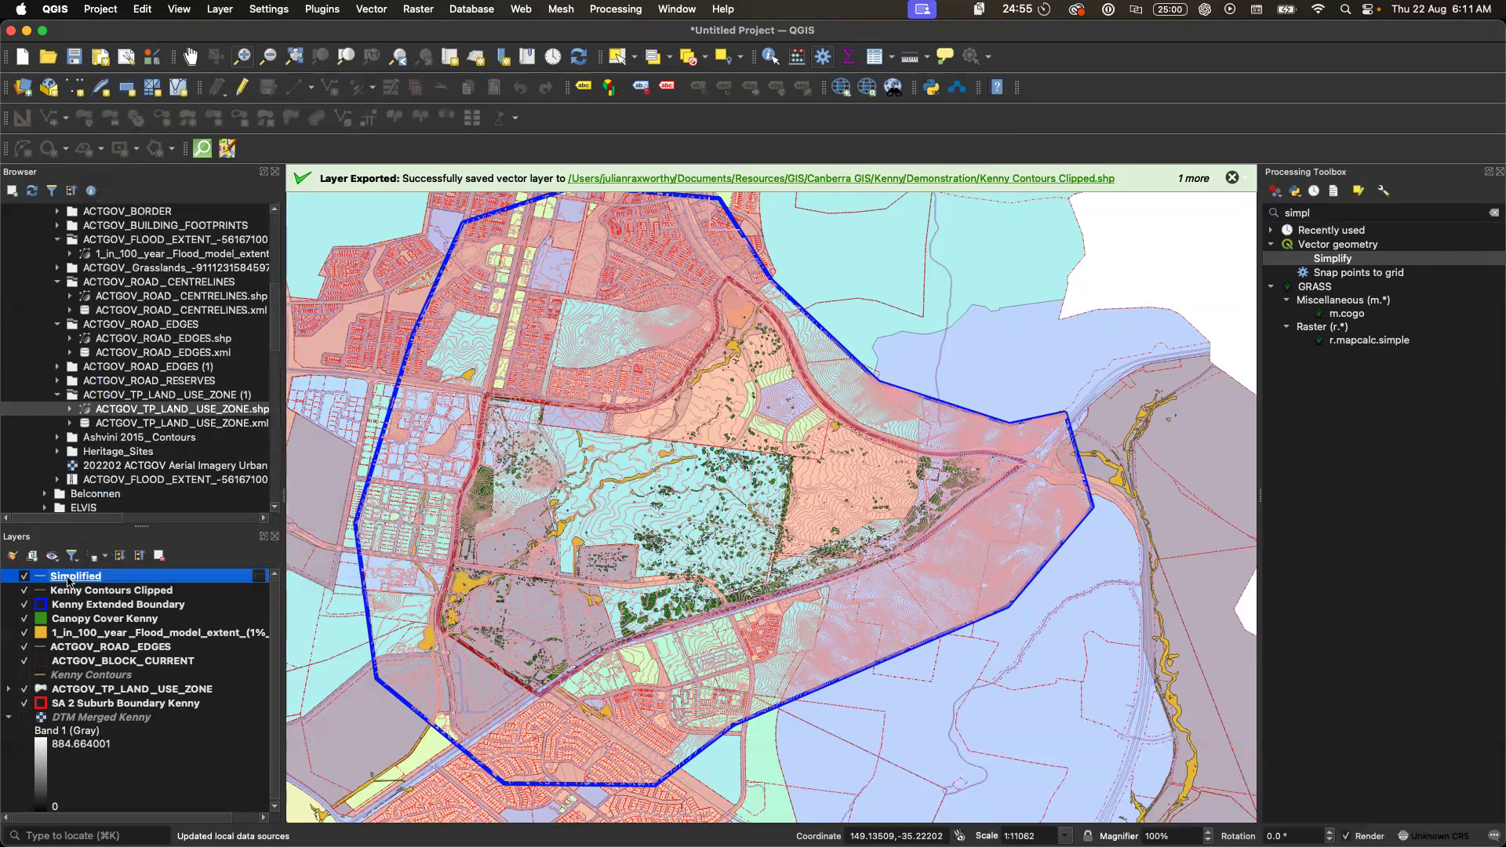
- Search the processing tools for "z" and open the Set Z value algorithm
double_click(1309, 212)
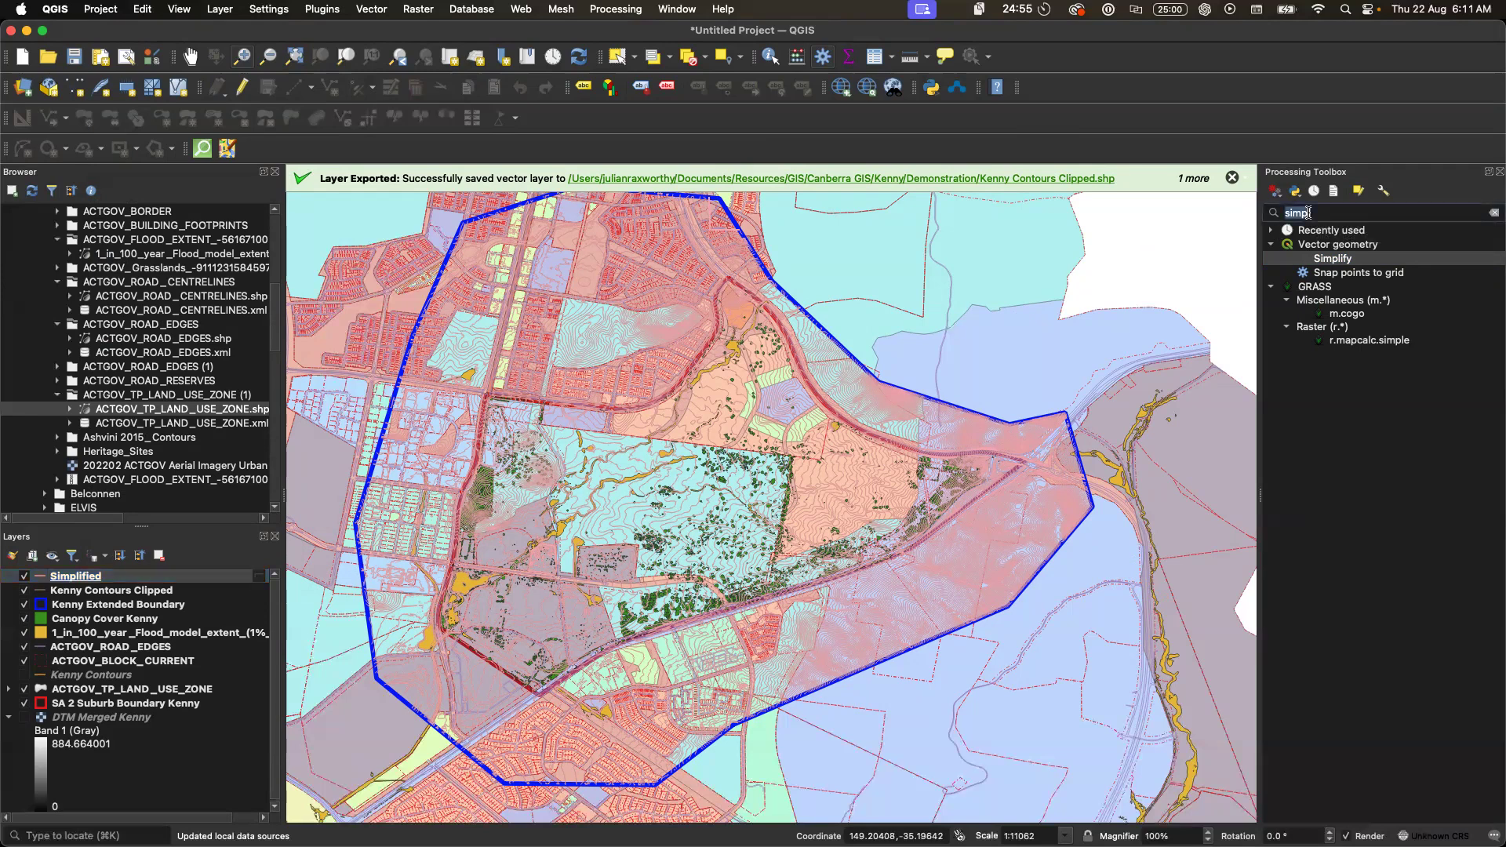
text(z)
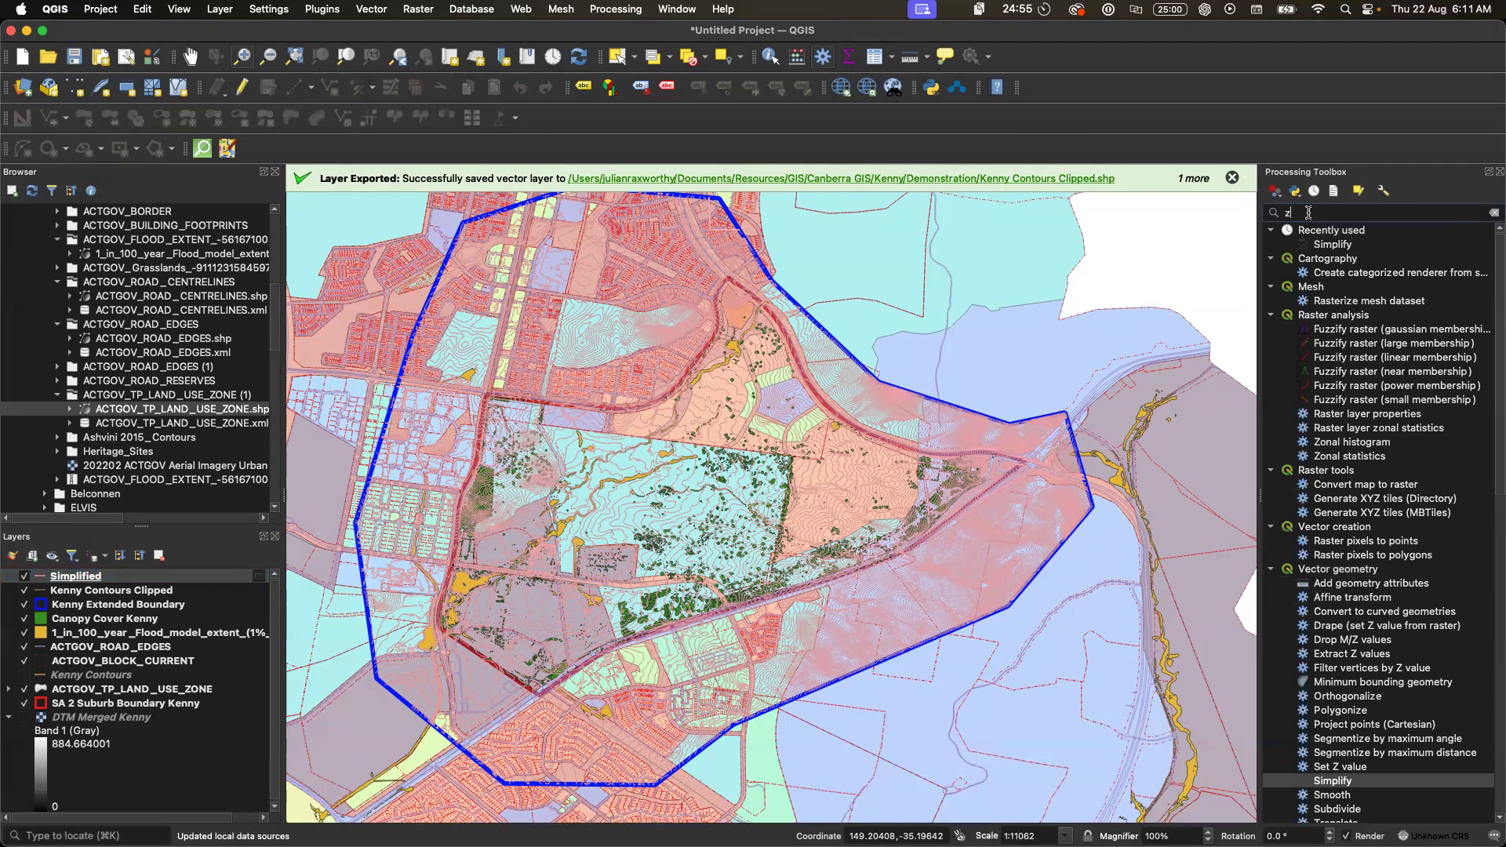
scroll(1338, 278, down, 8)
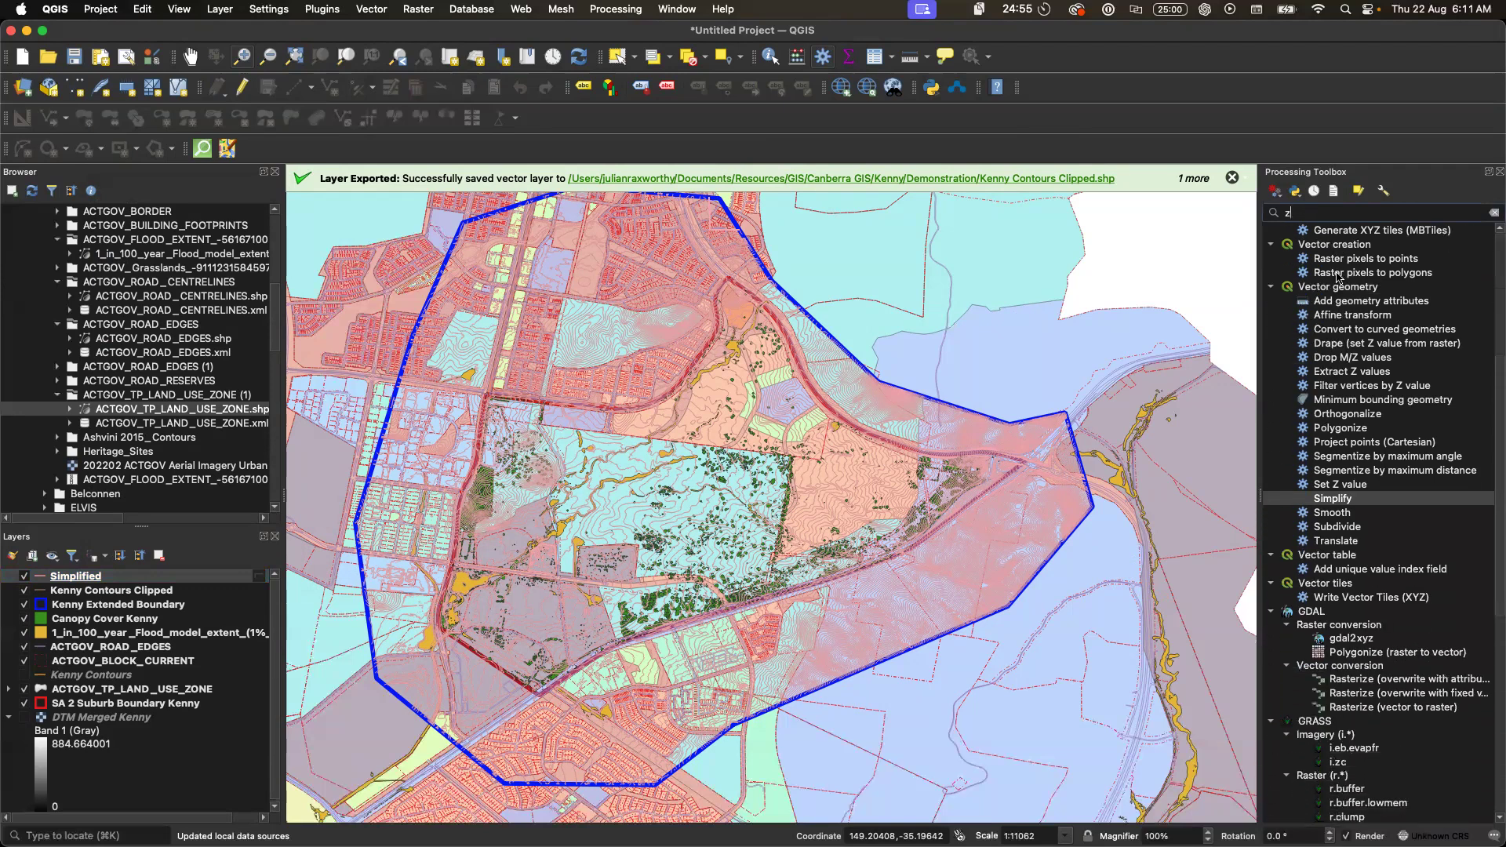
scroll(1338, 278, down, 12)
scroll(1339, 278, up, 20)
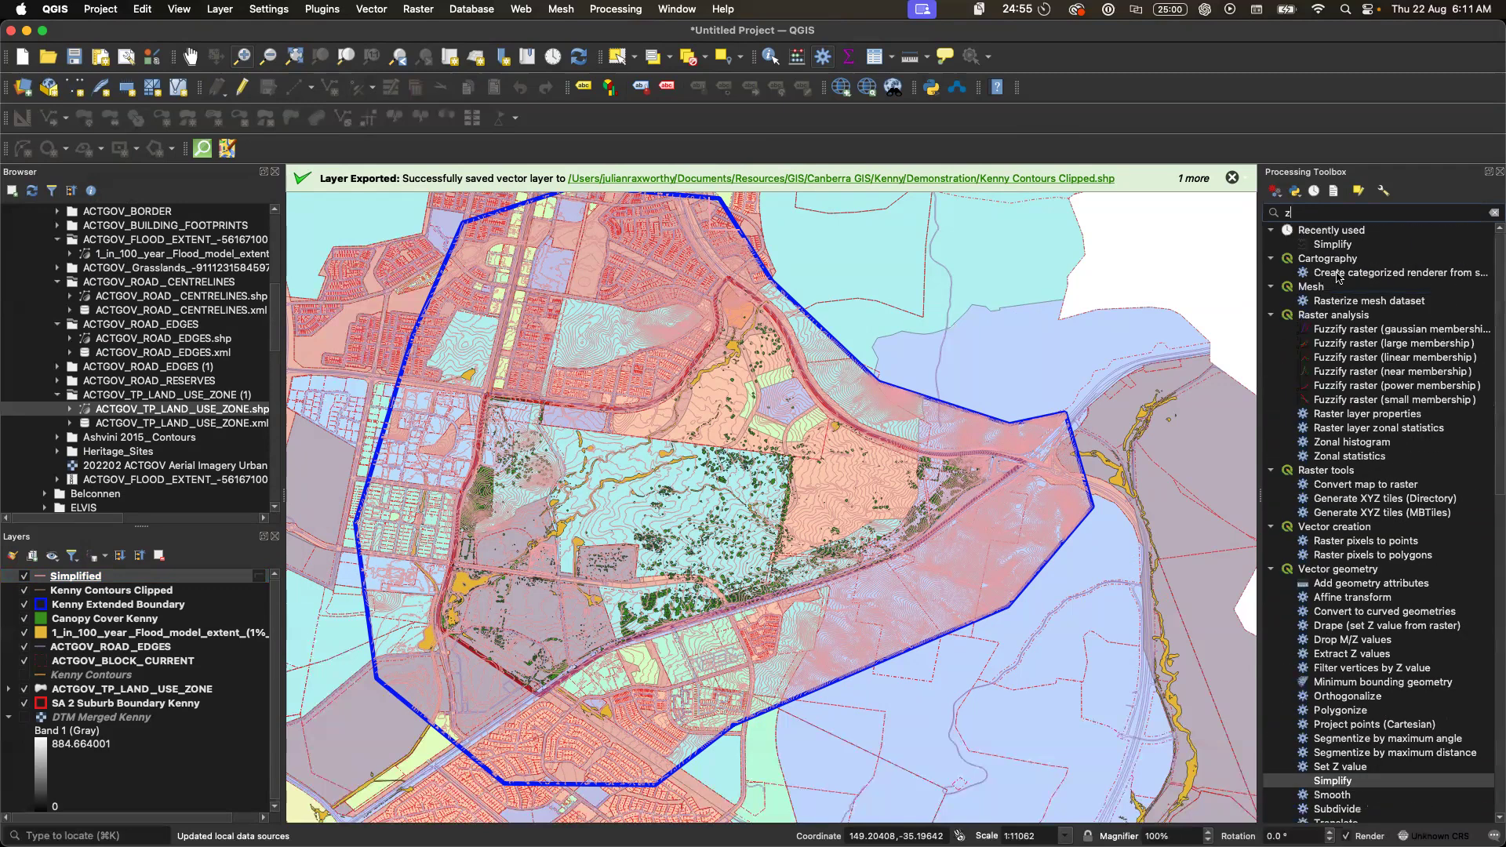
scroll(1338, 278, down, 2)
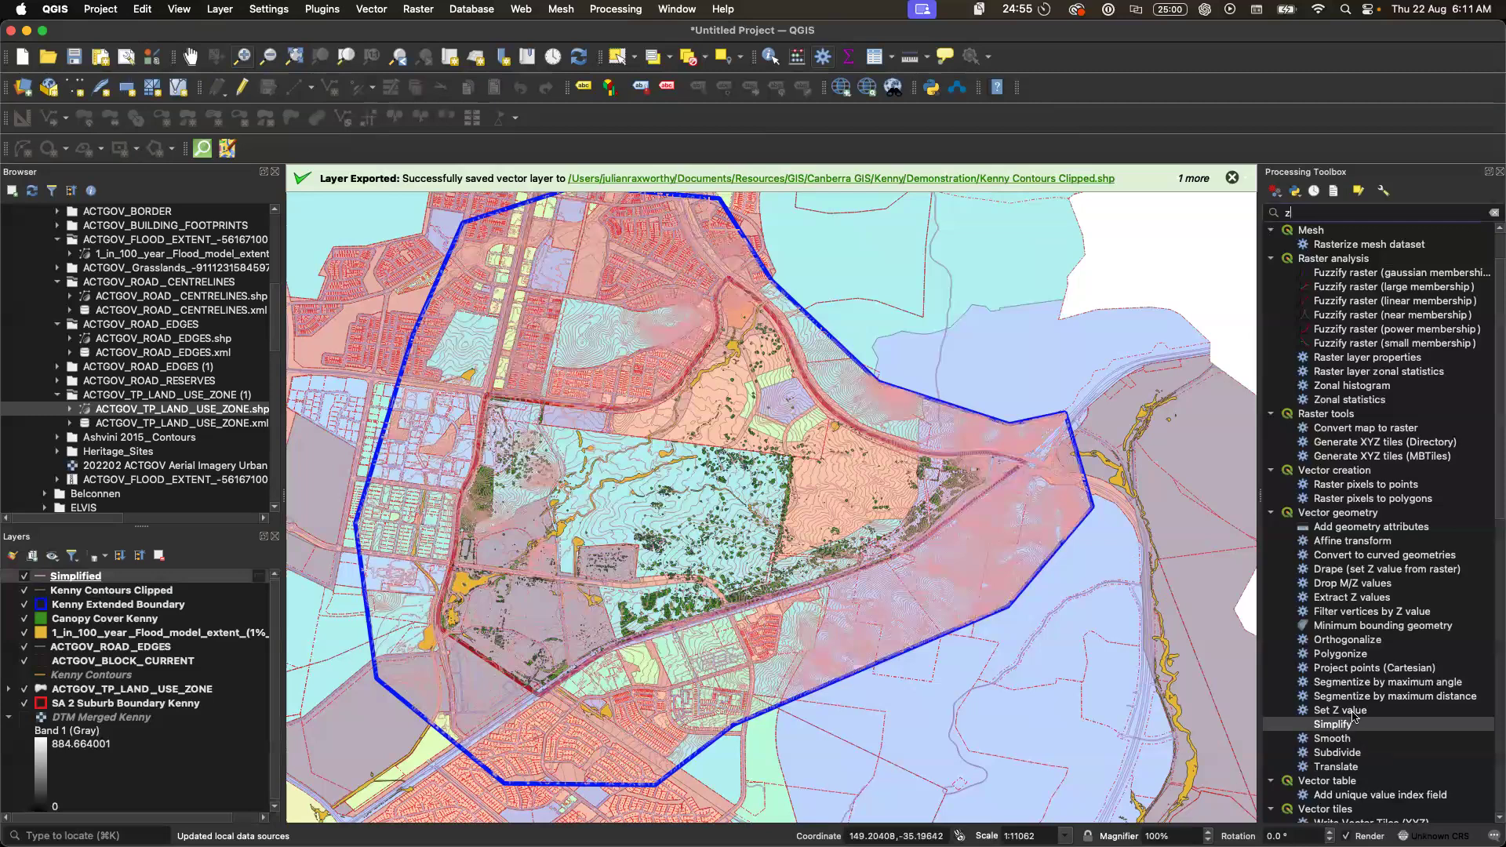
double_click(1352, 710)
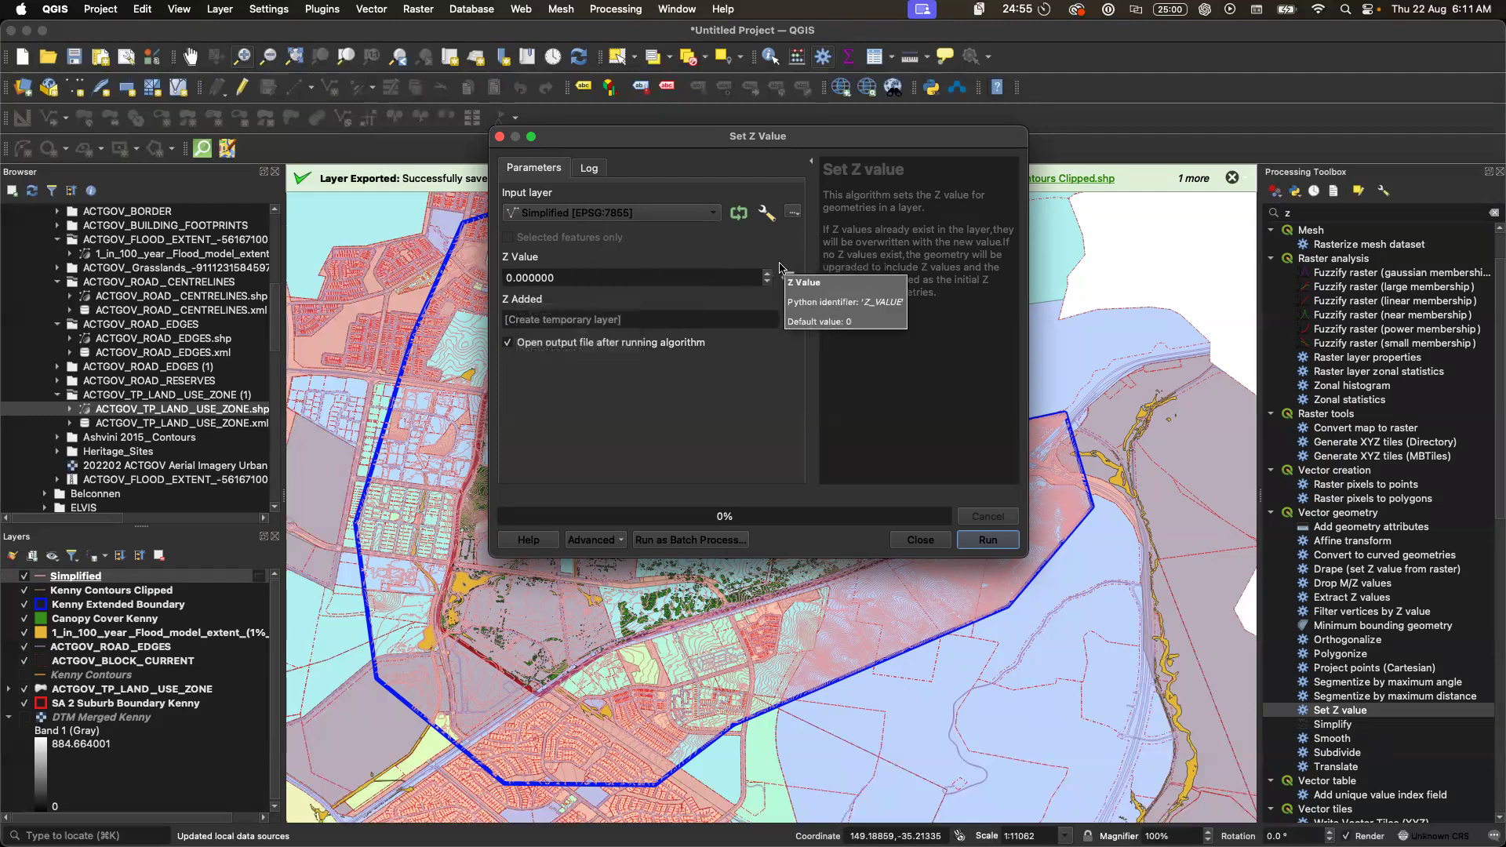
- Run Set Z value on the Simplified layer with Z taken from the ELEV attribute field, outputting to a temporary layer
click(790, 279)
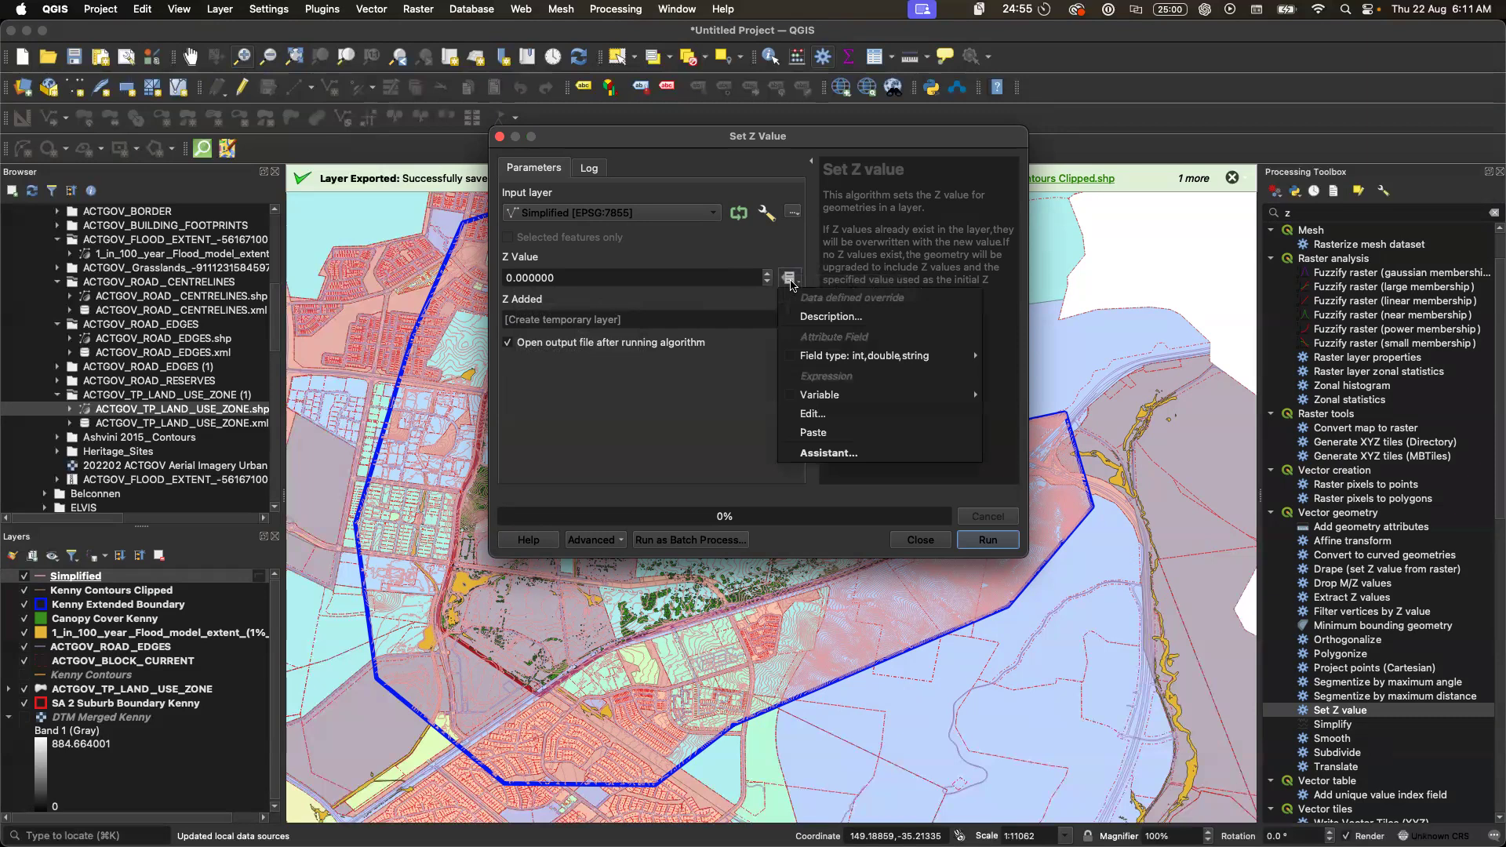
mouse_move(969, 357)
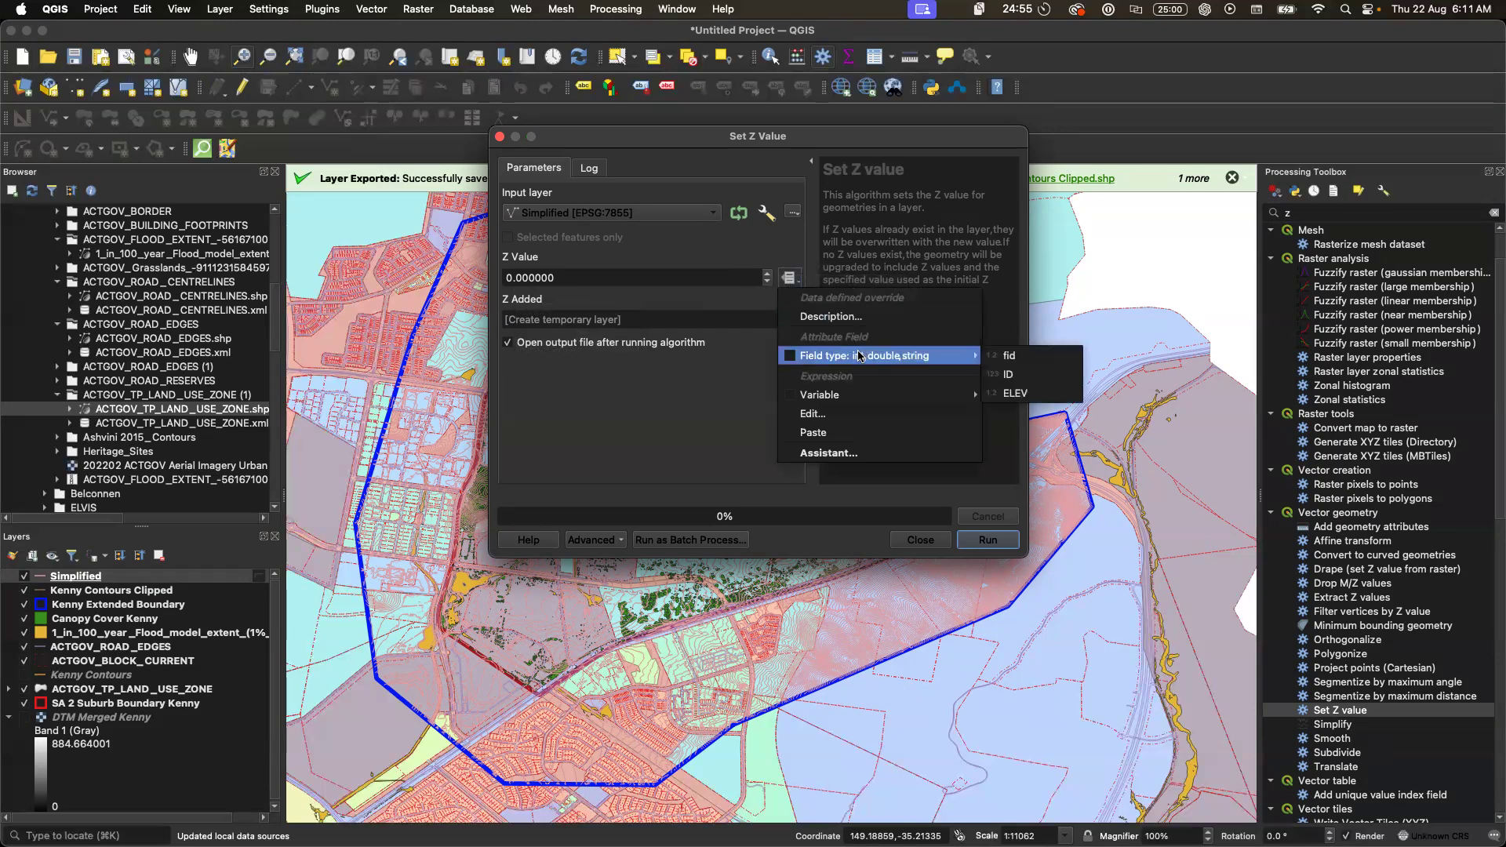
click(1014, 393)
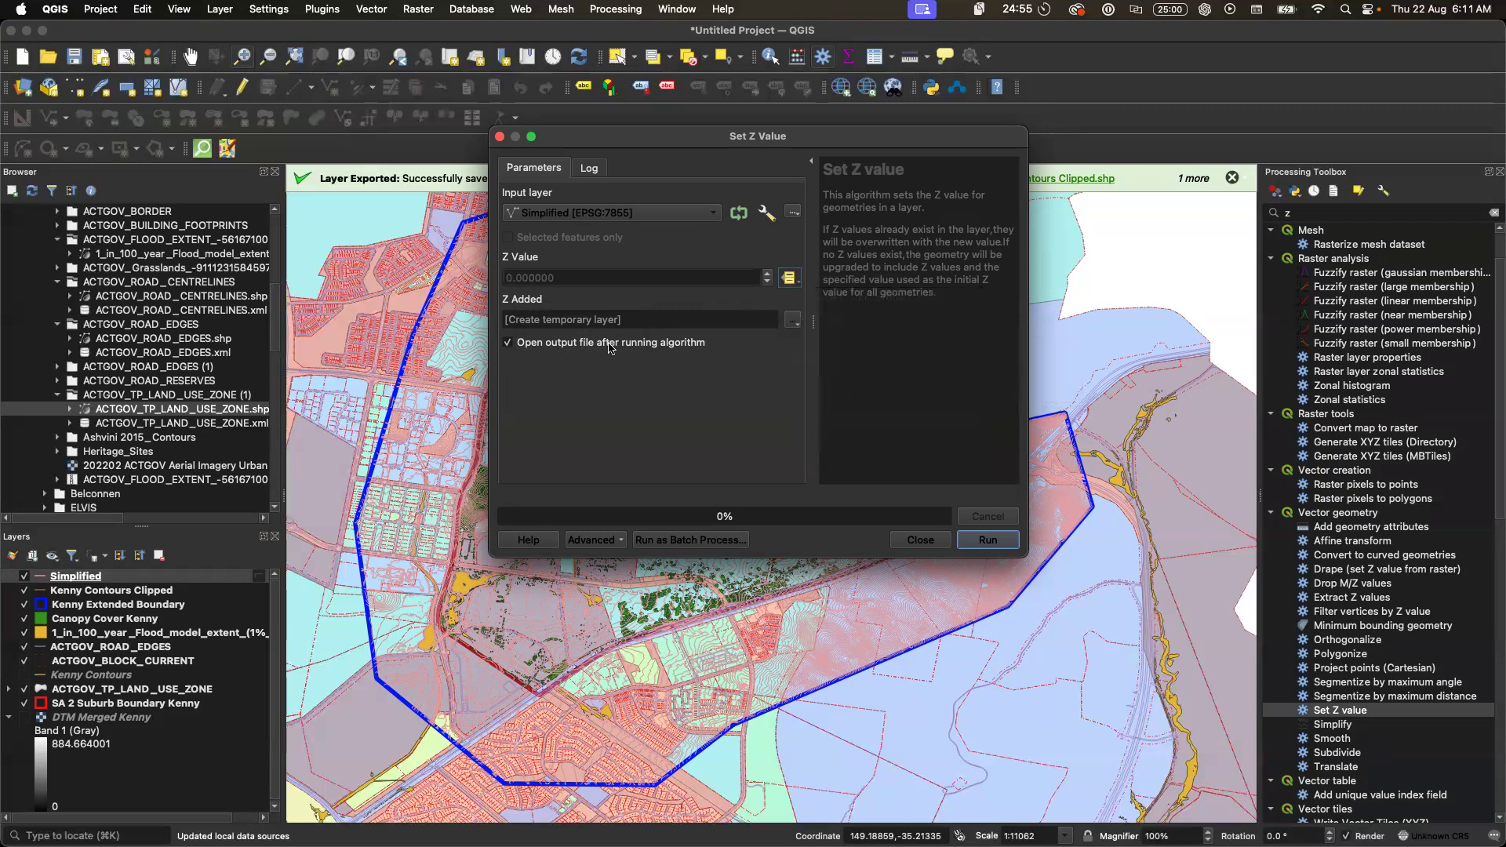
click(988, 541)
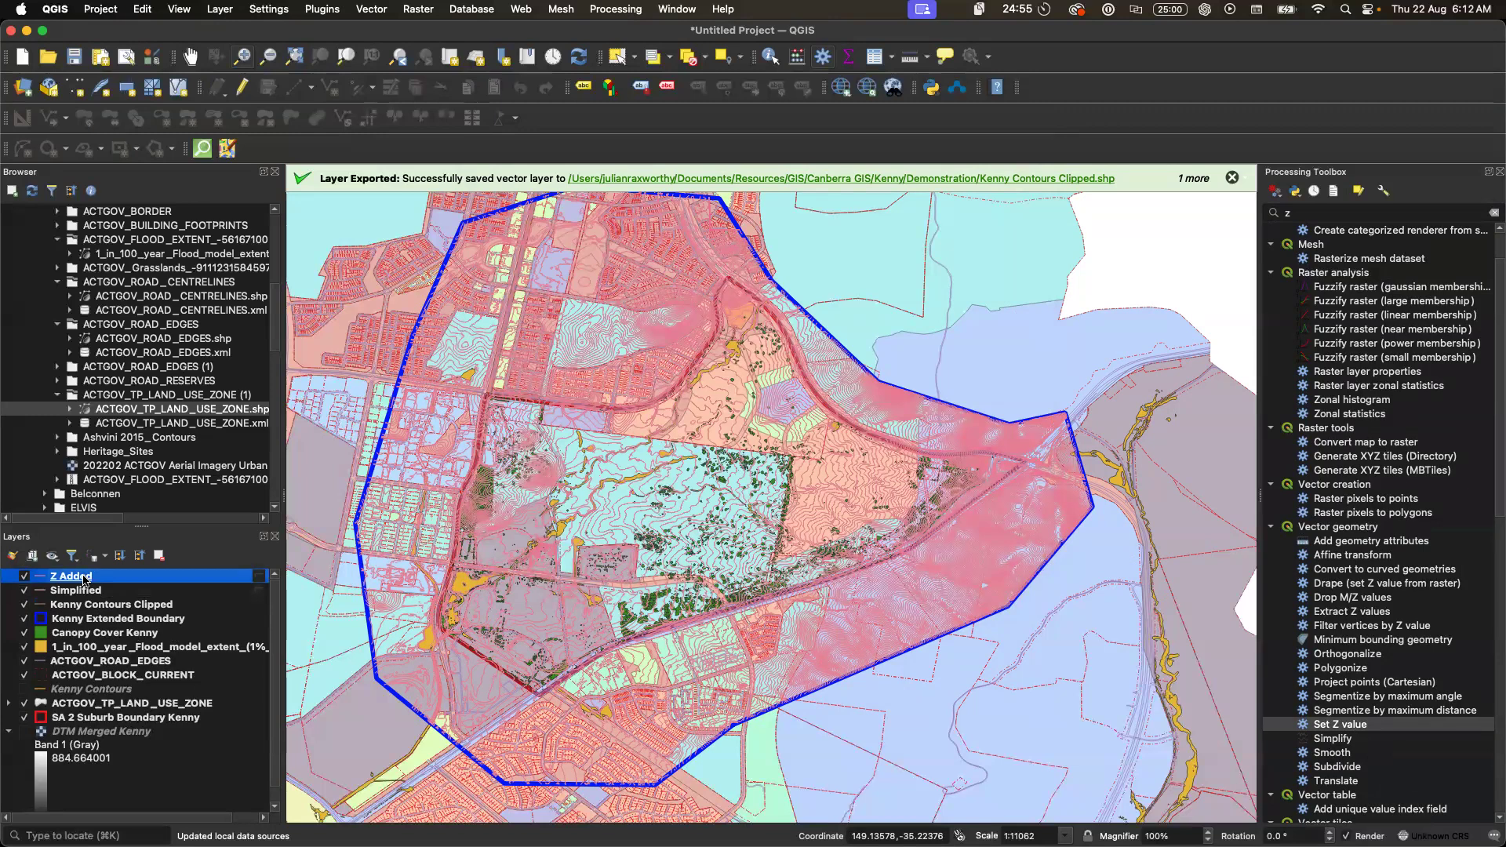
- Export the temporary Z Added layer as an ESRI Shapefile named Kenny Contours Clipped Simplified Z in the Demonstration folder
right_click(85, 580)
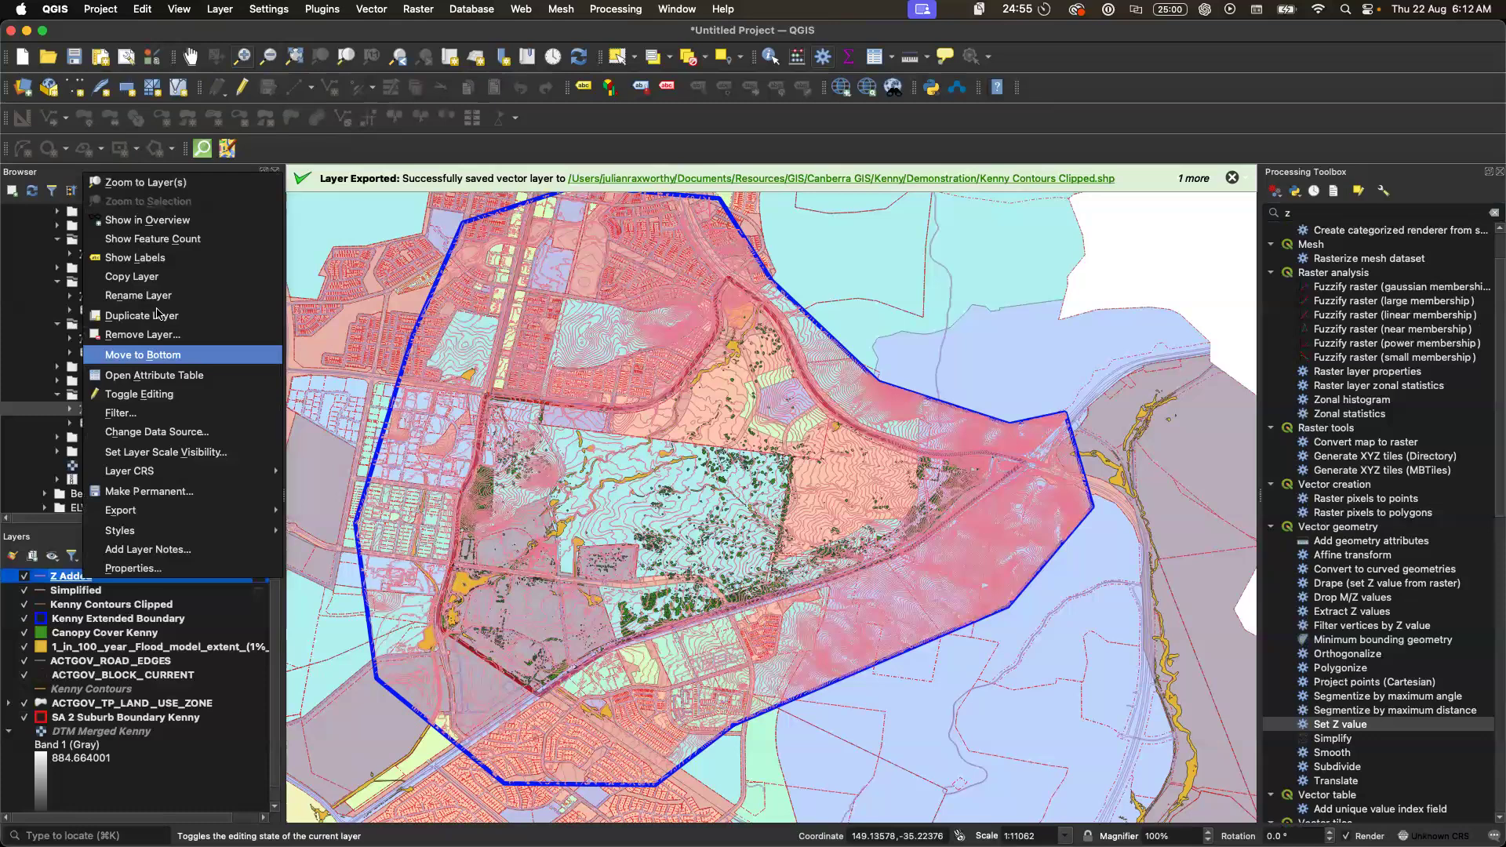
mouse_move(160, 513)
click(310, 514)
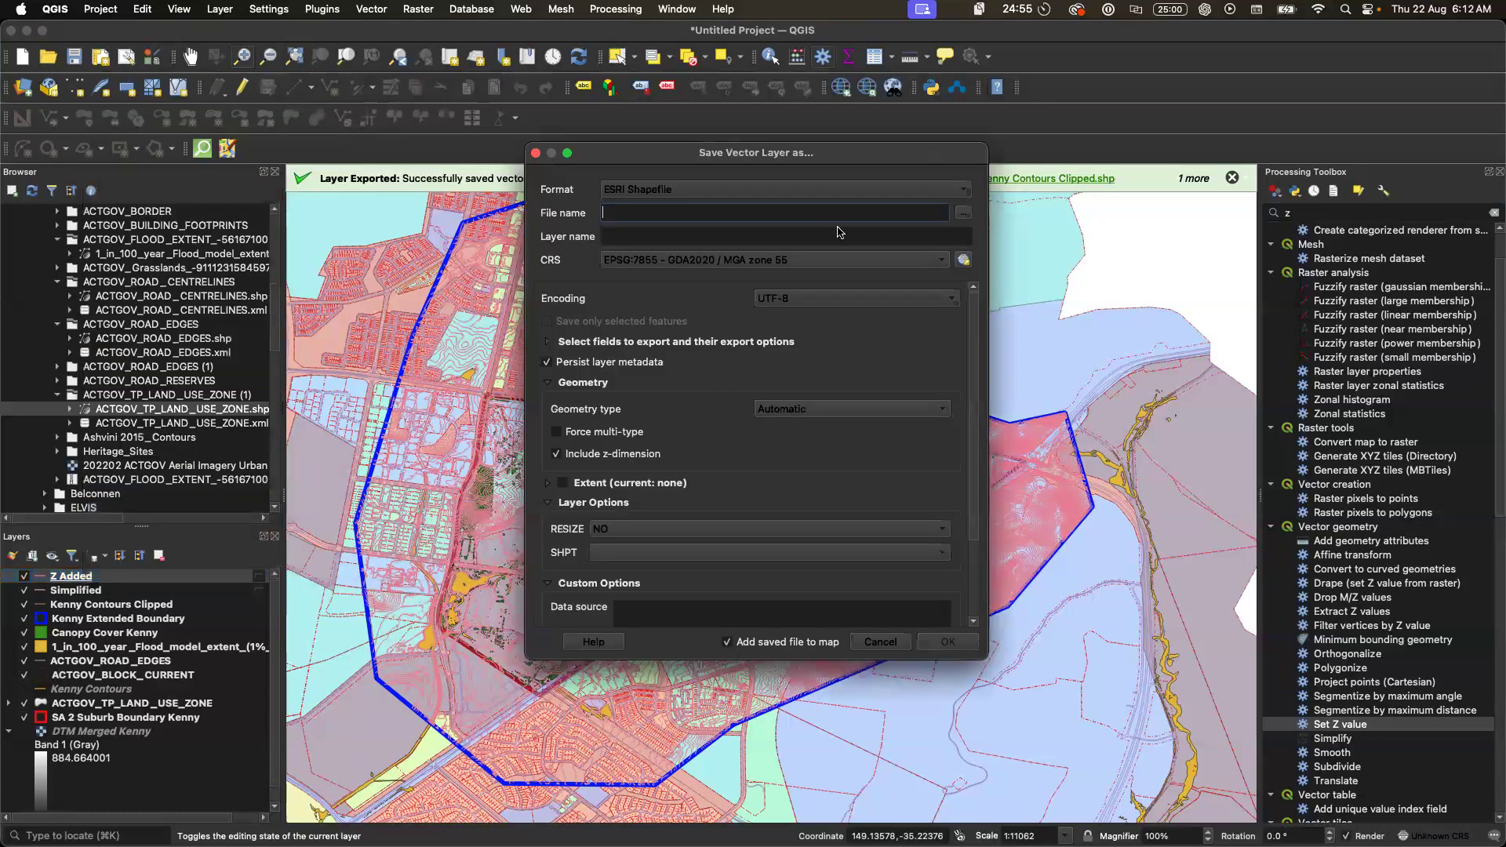
click(963, 212)
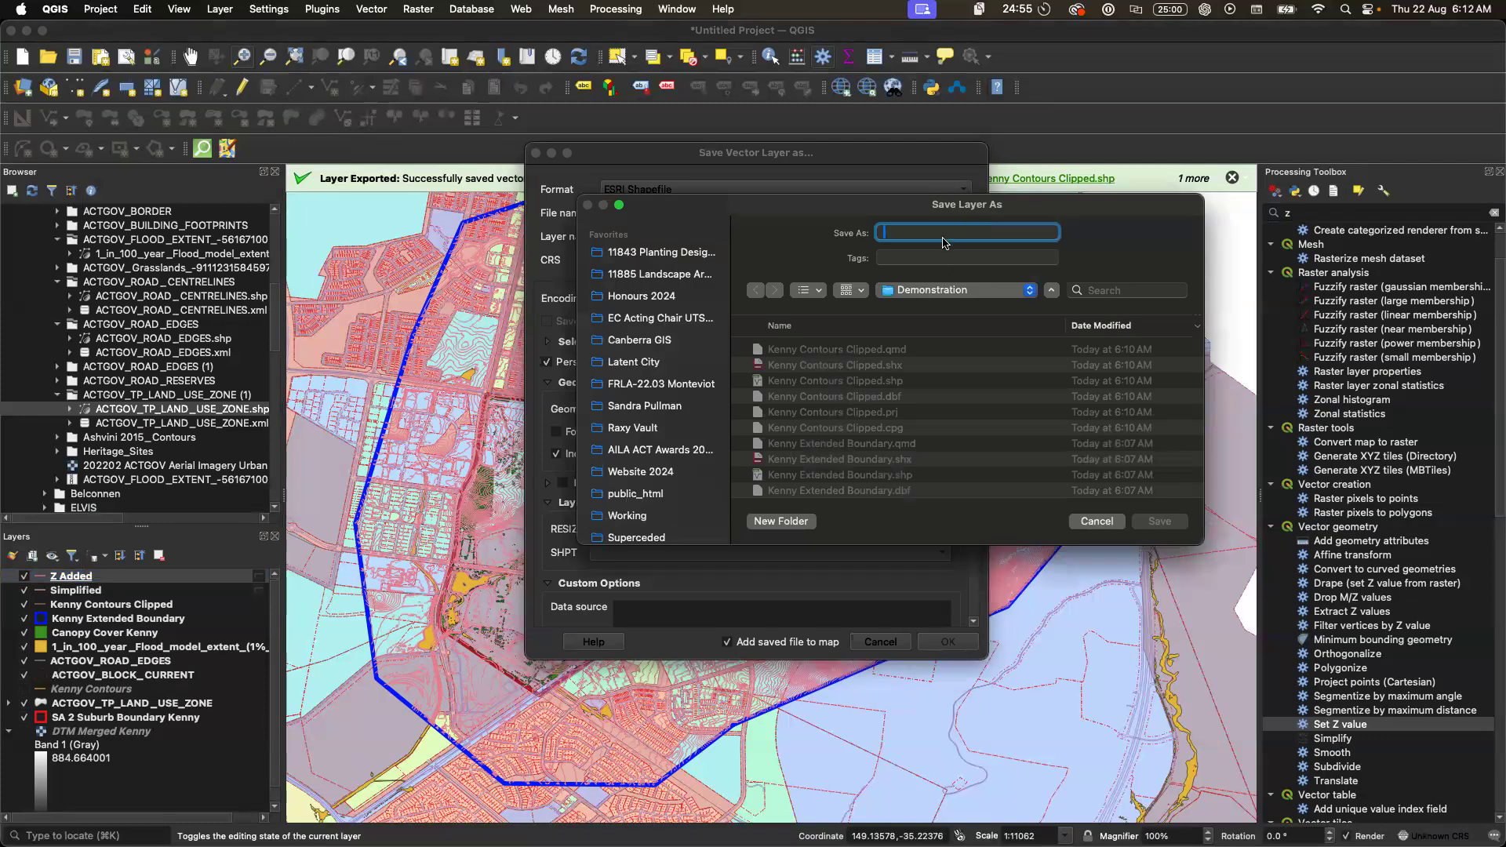
click(840, 358)
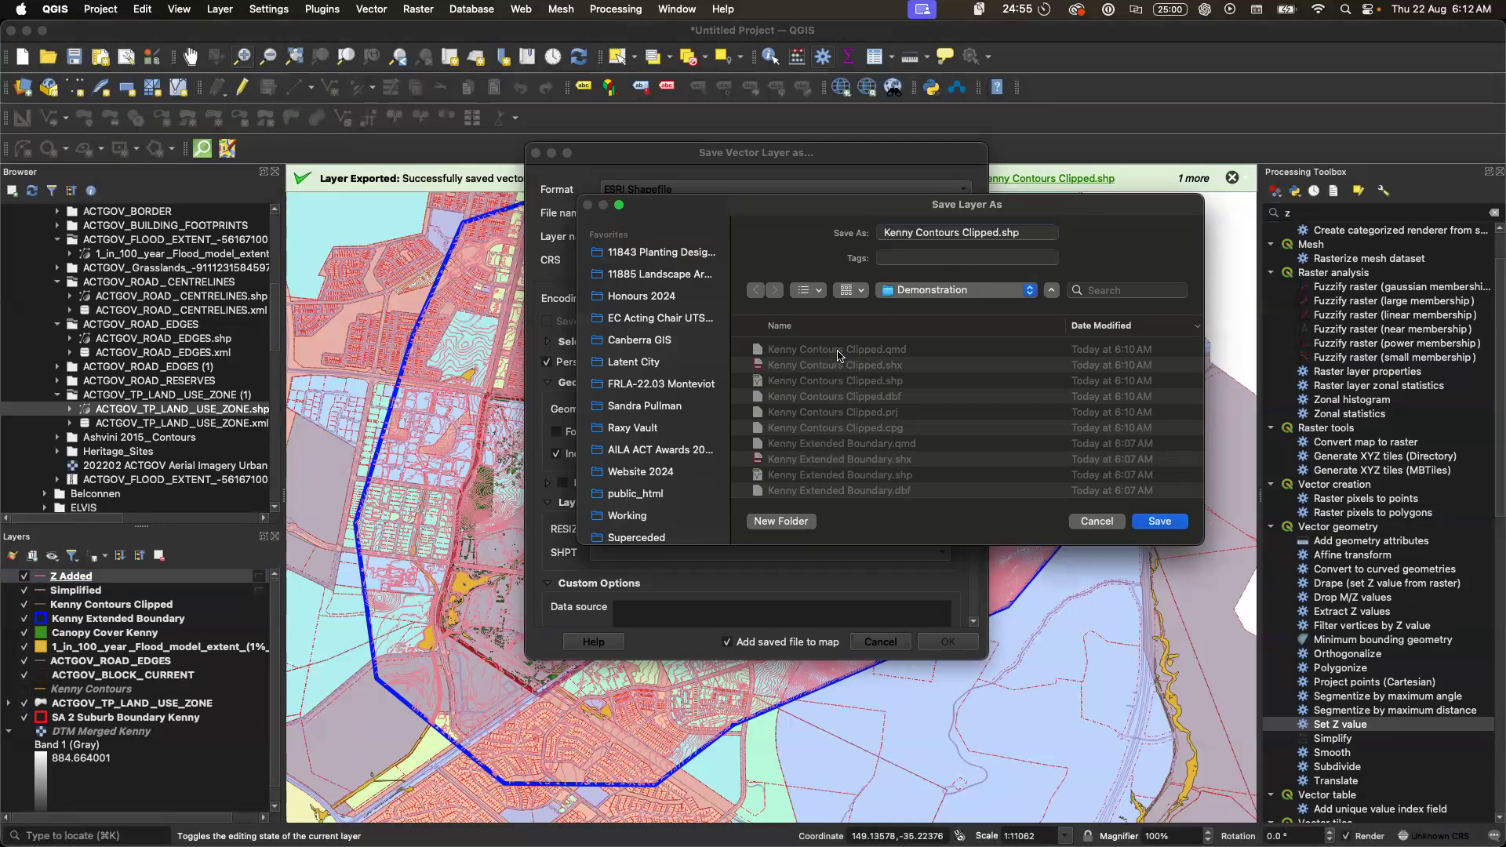
click(1000, 233)
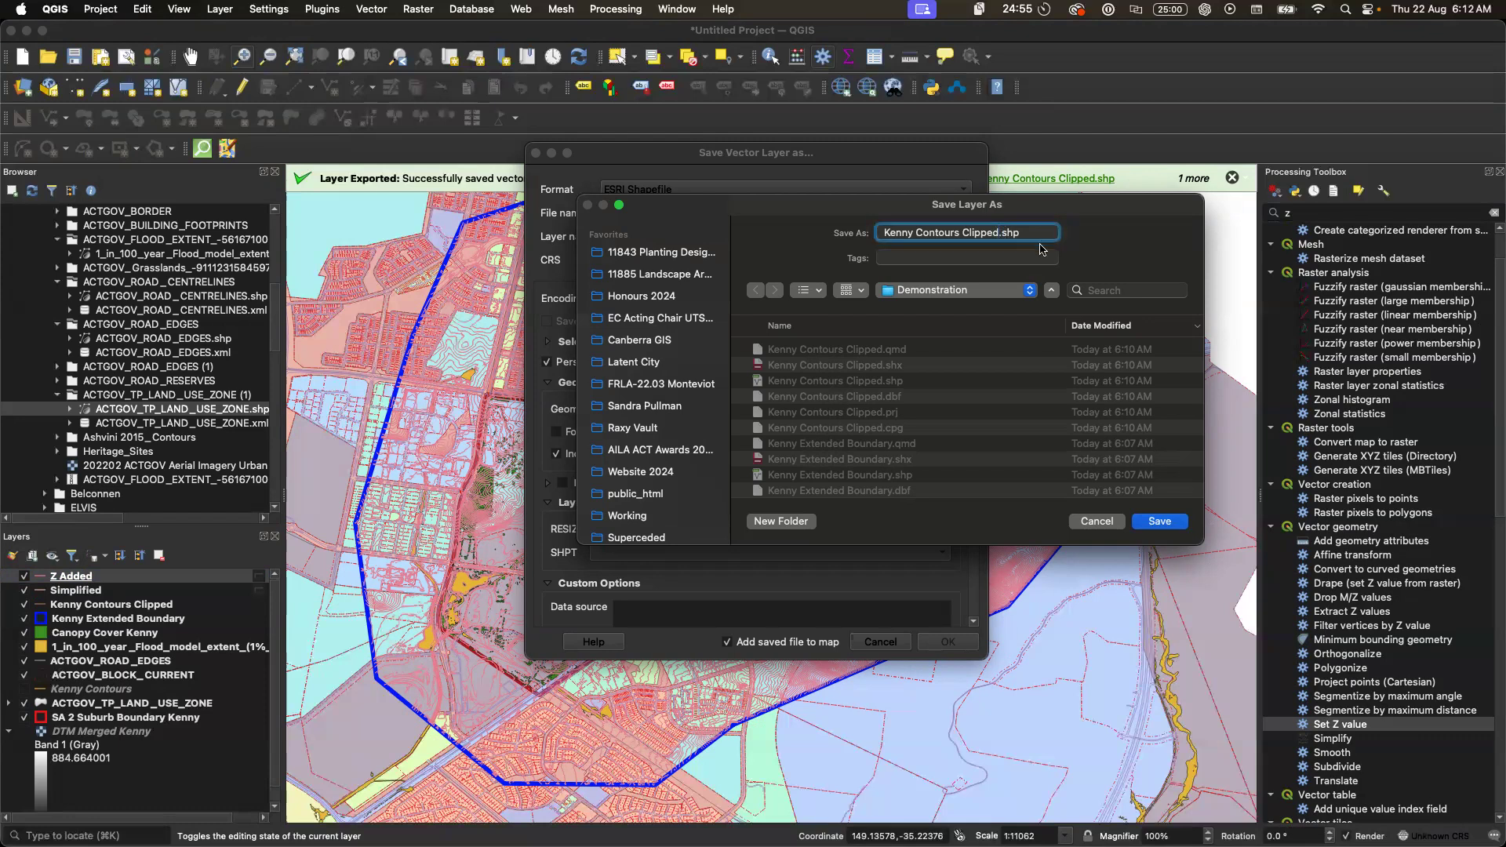
text(Simplified Z)
click(1146, 524)
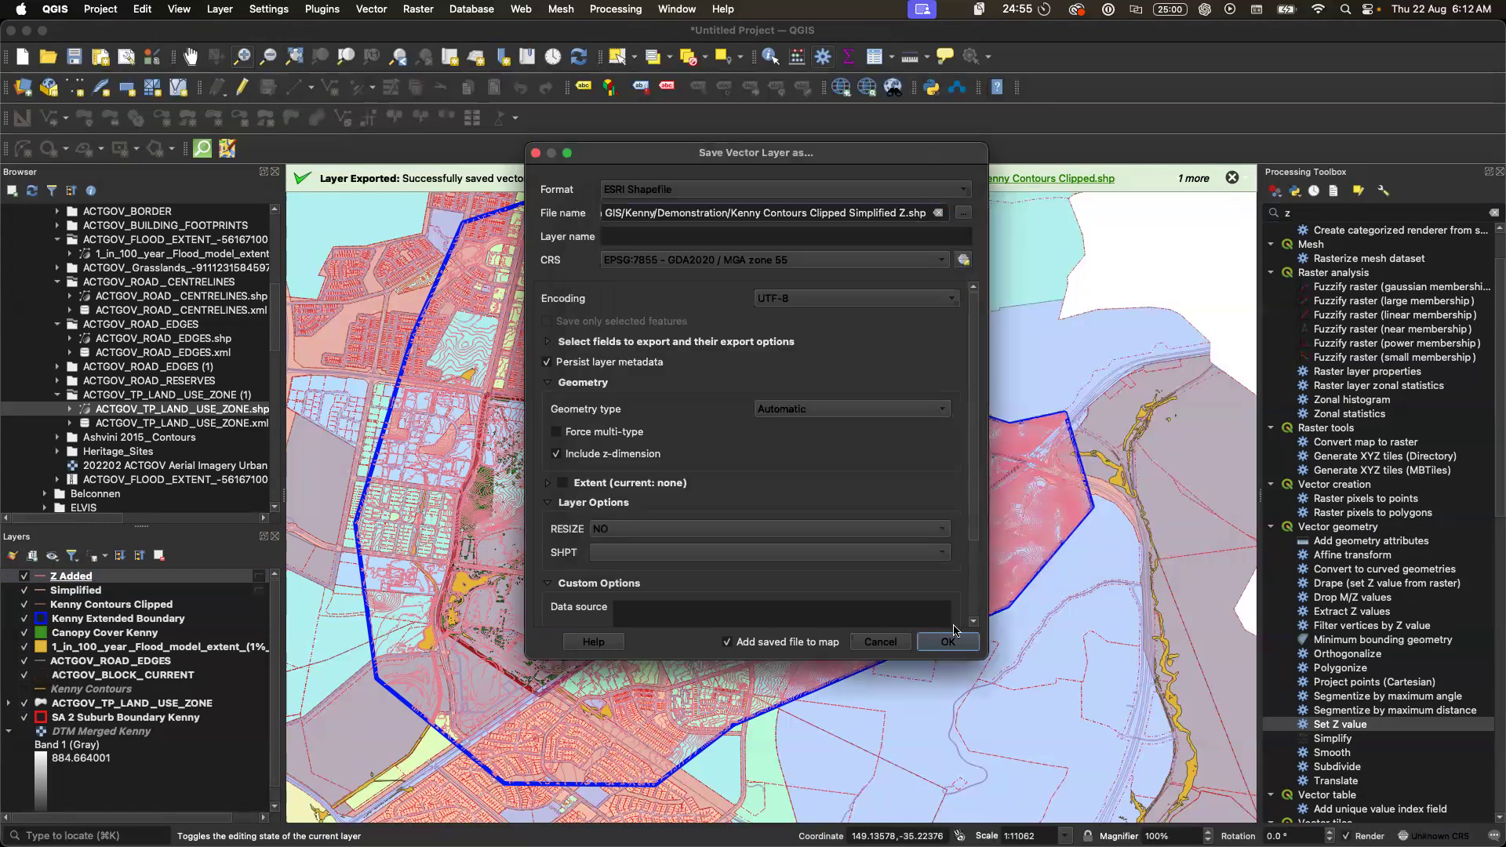
click(956, 641)
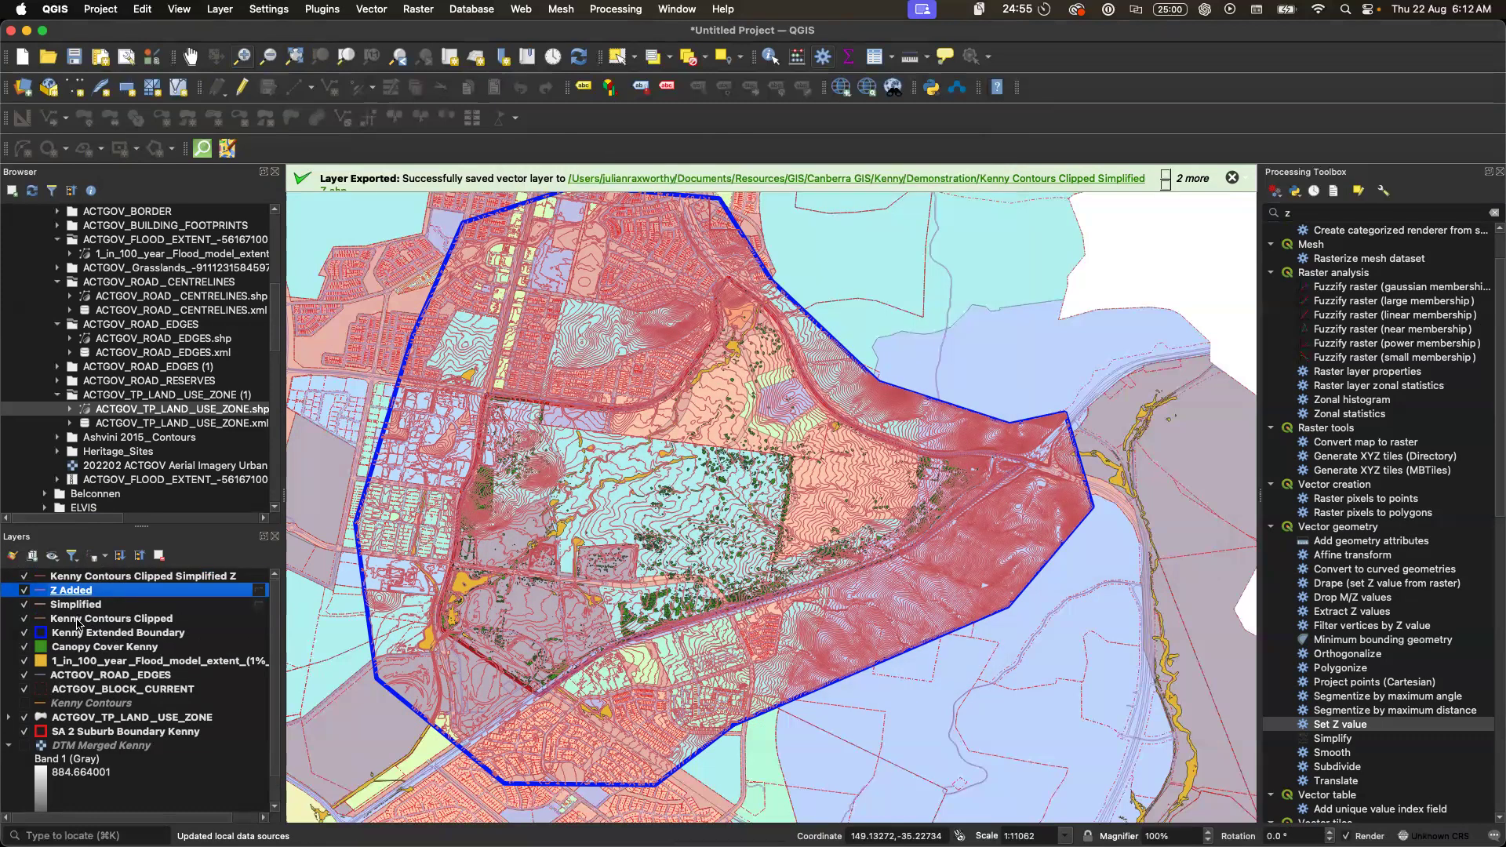
- Remove the Z Added, Simplified and Kenny Contours Clipped layers from the project
shift+click(77, 620)
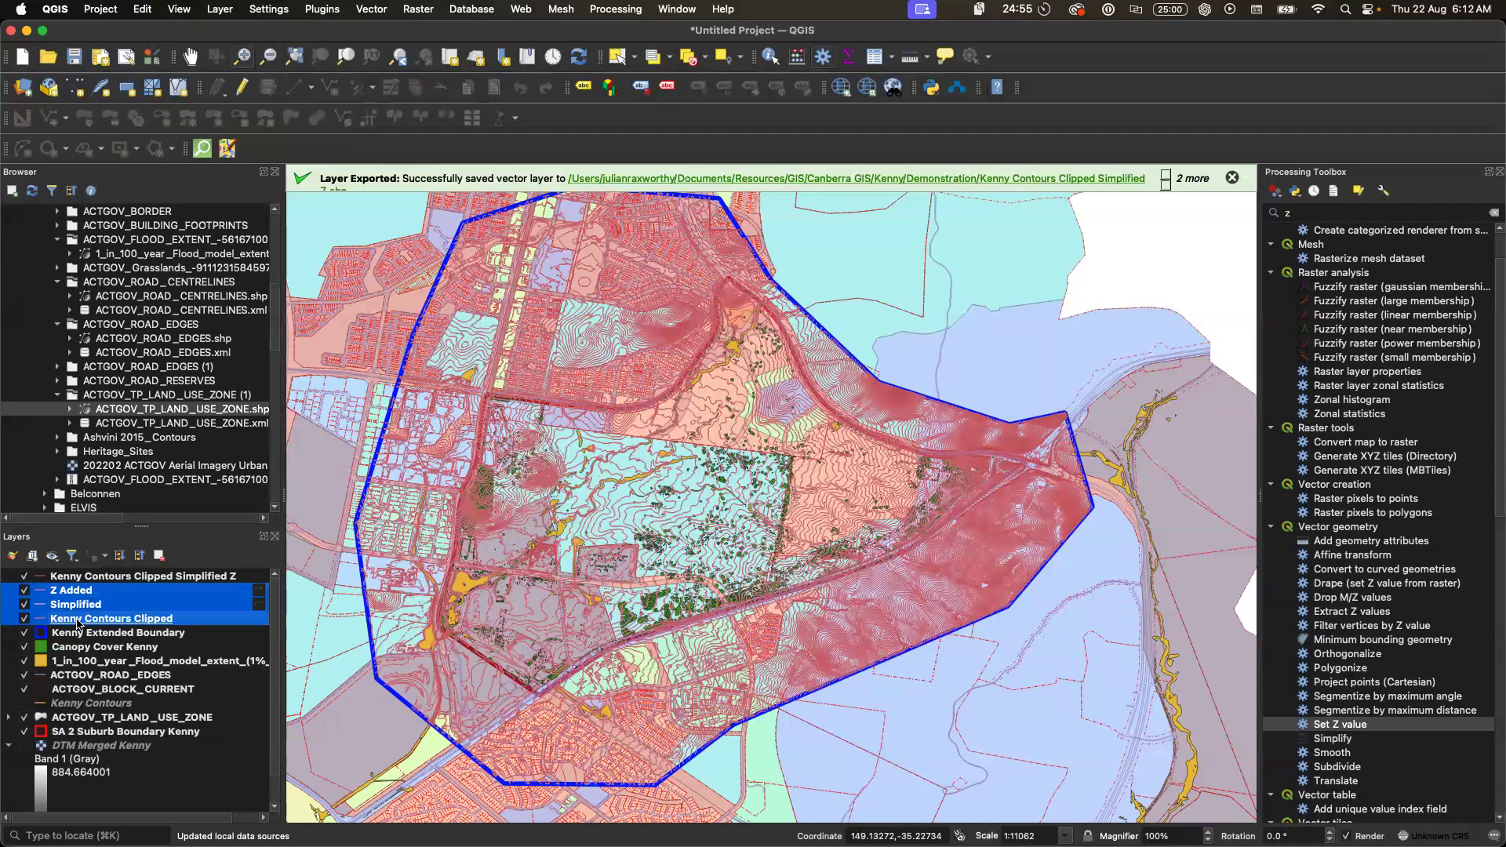
right_click(77, 621)
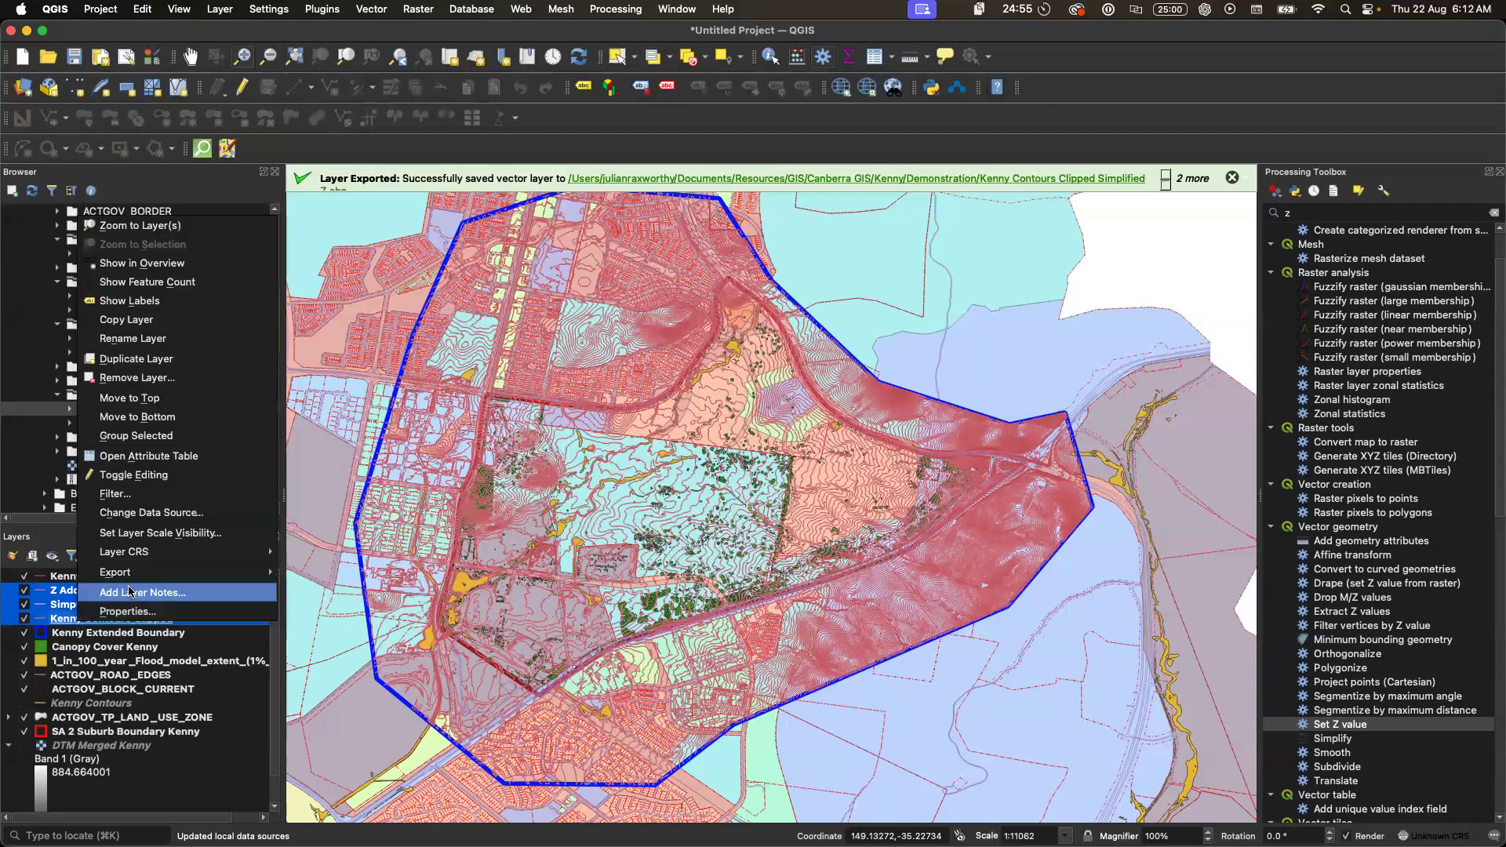
click(165, 379)
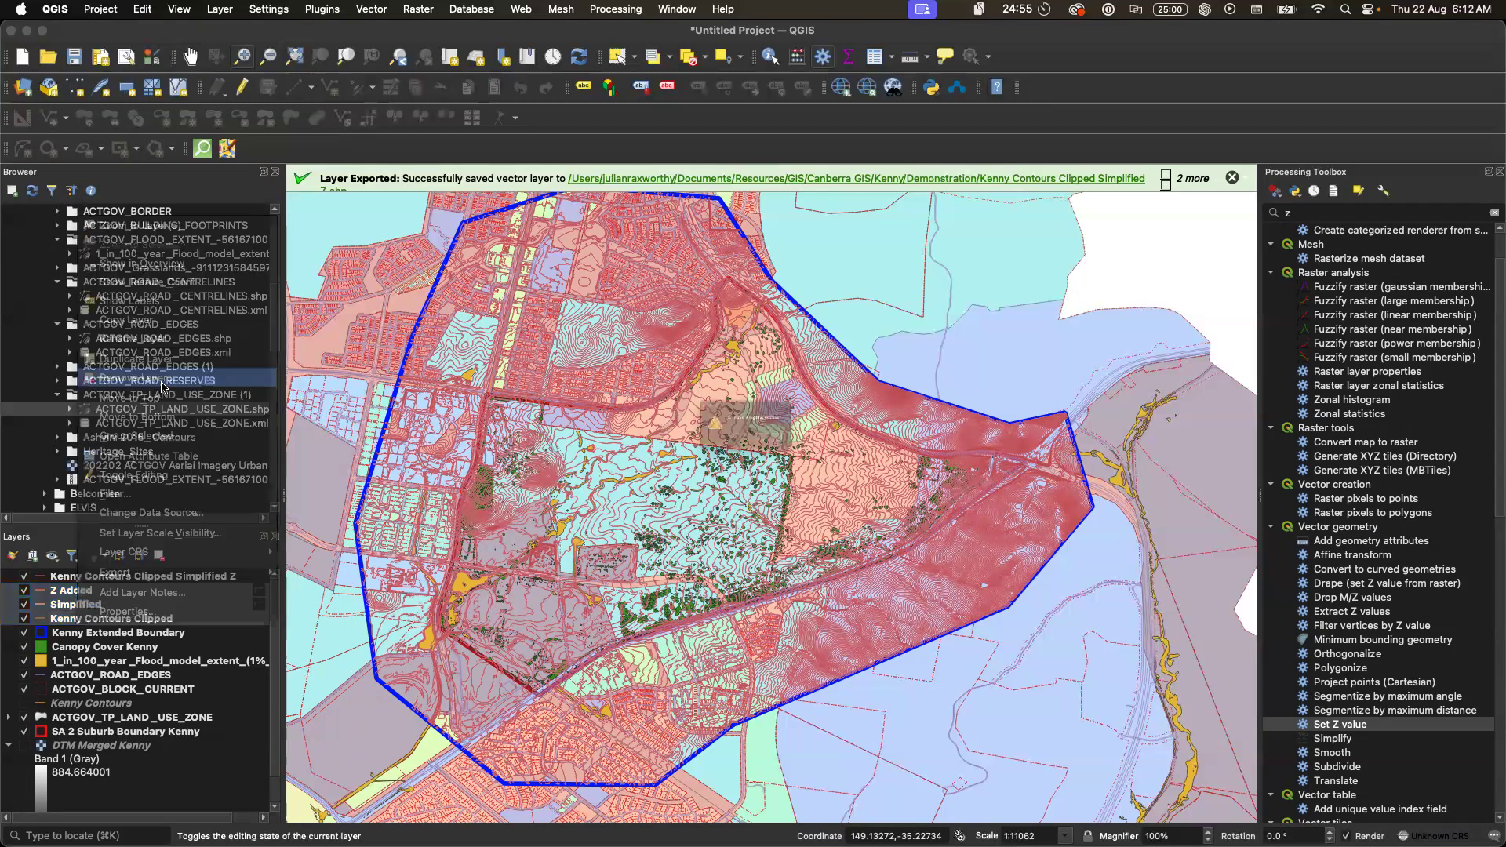
click(804, 455)
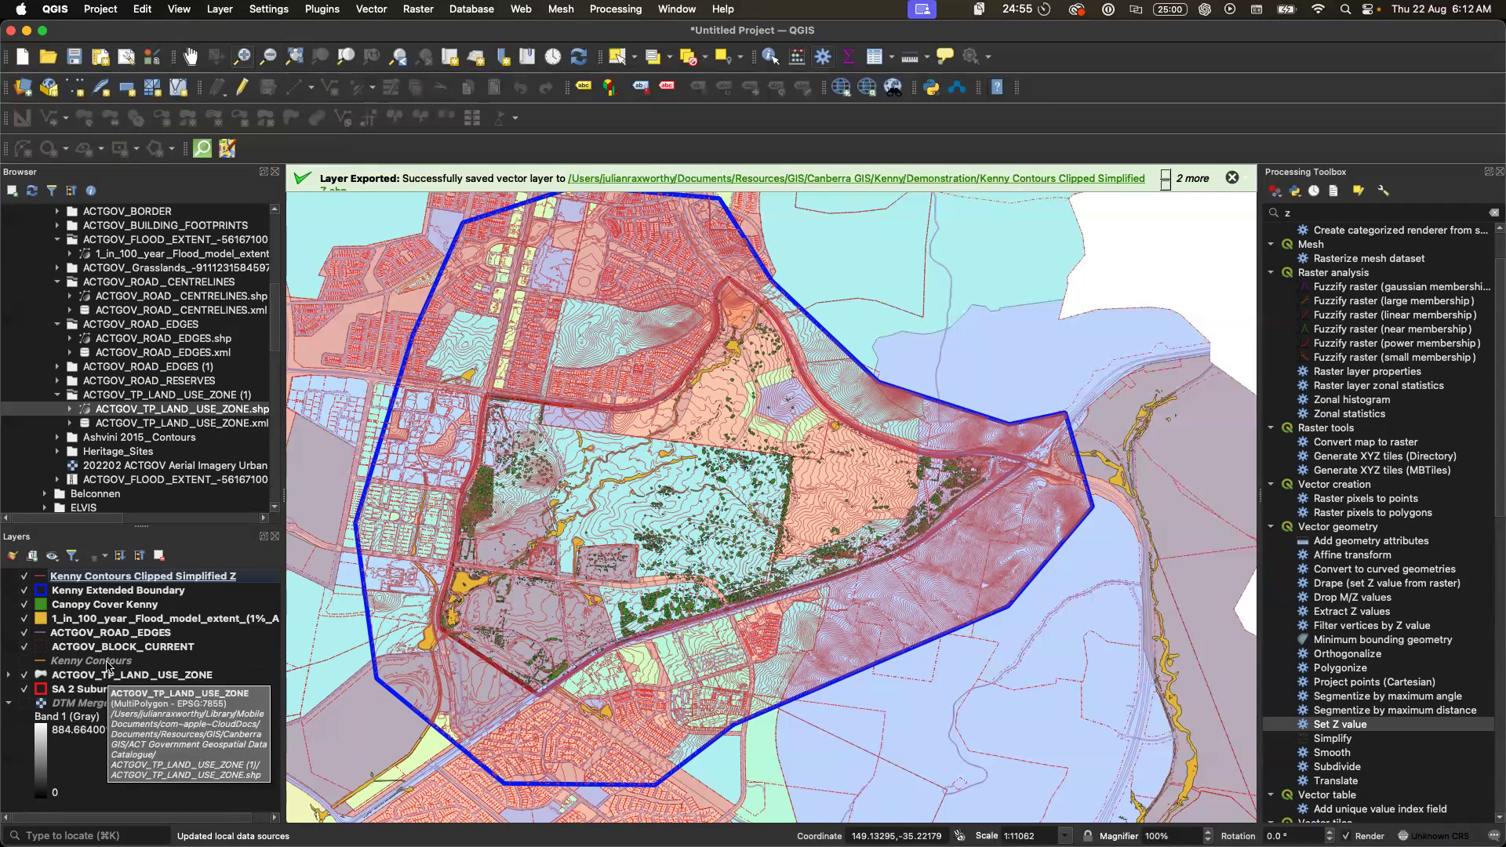
- Remove the original Kenny Contours layer from the project
right_click(107, 664)
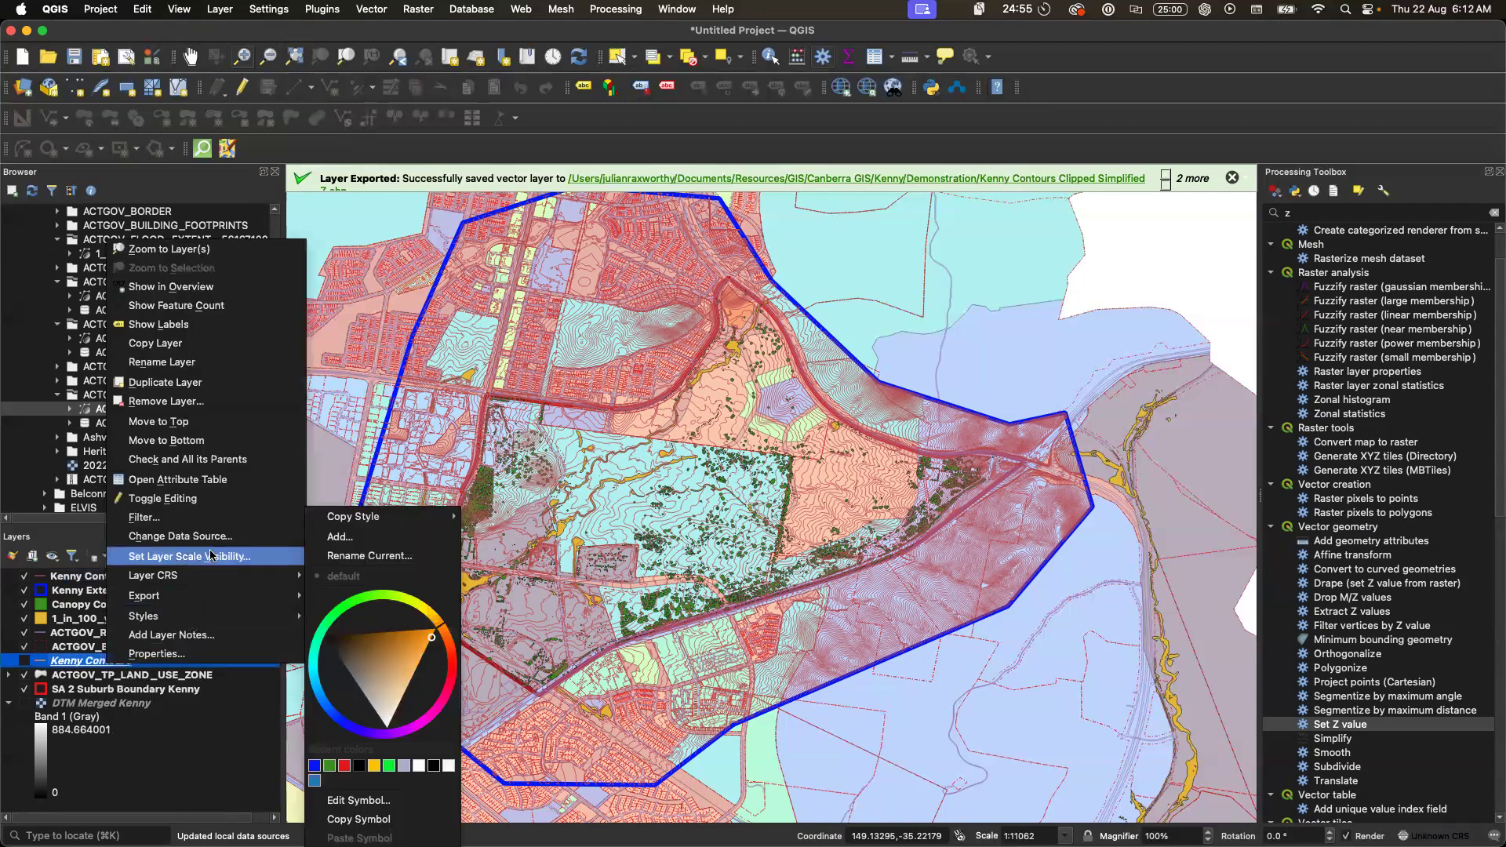
click(206, 401)
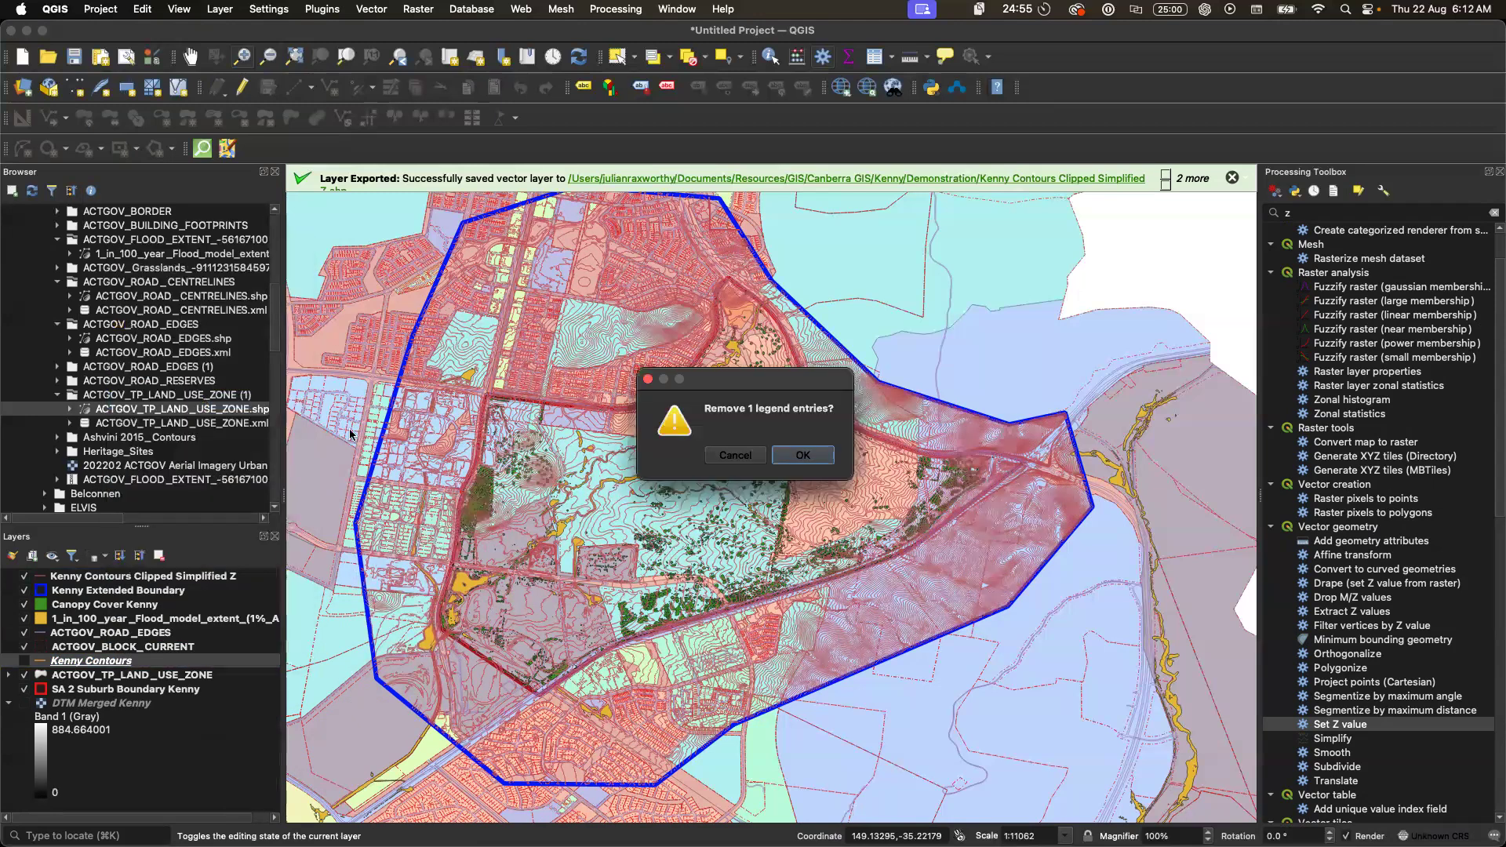
click(805, 455)
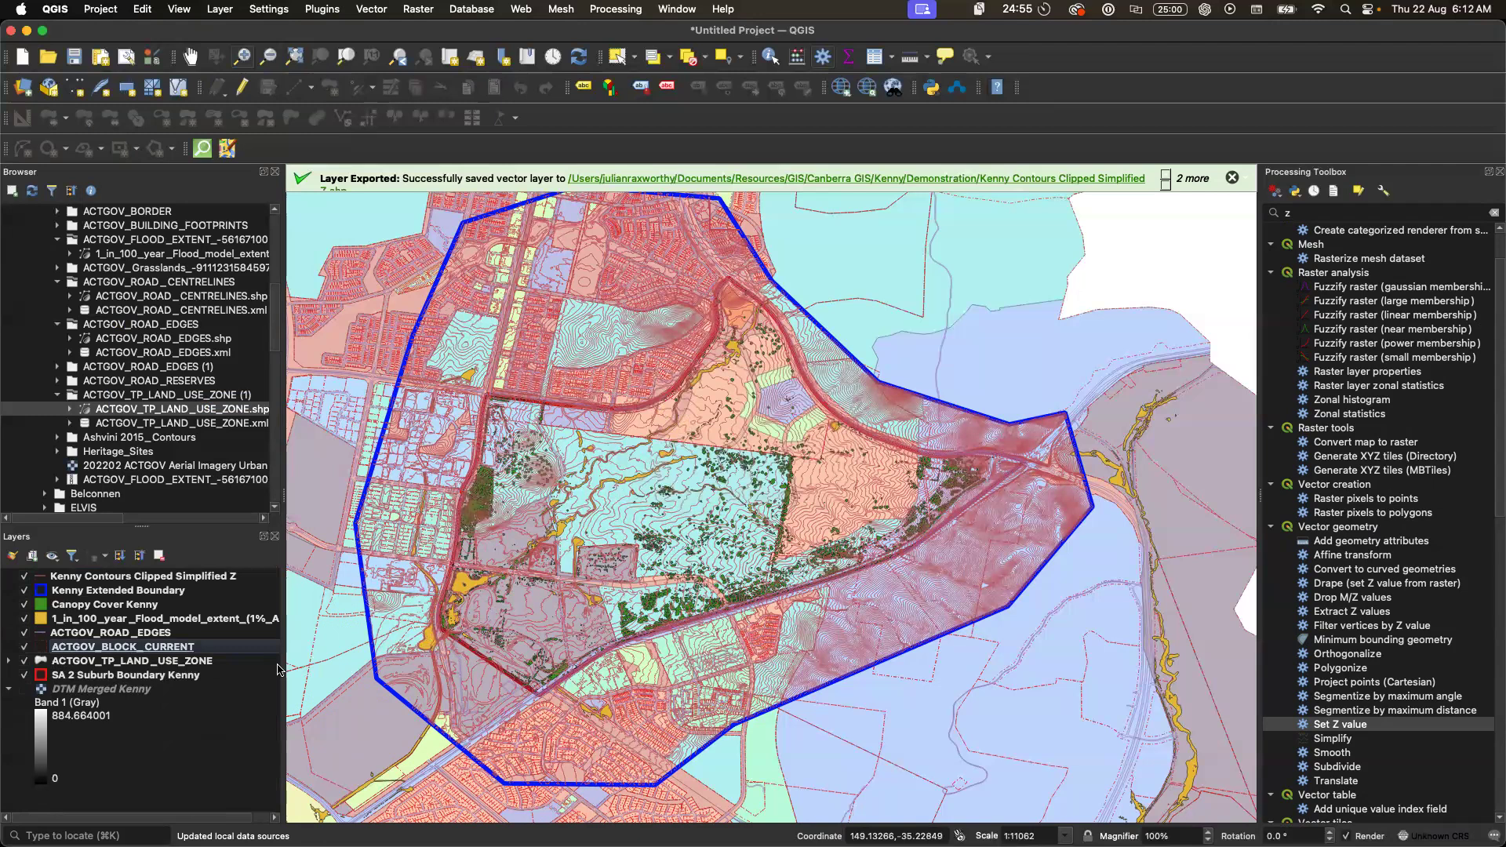
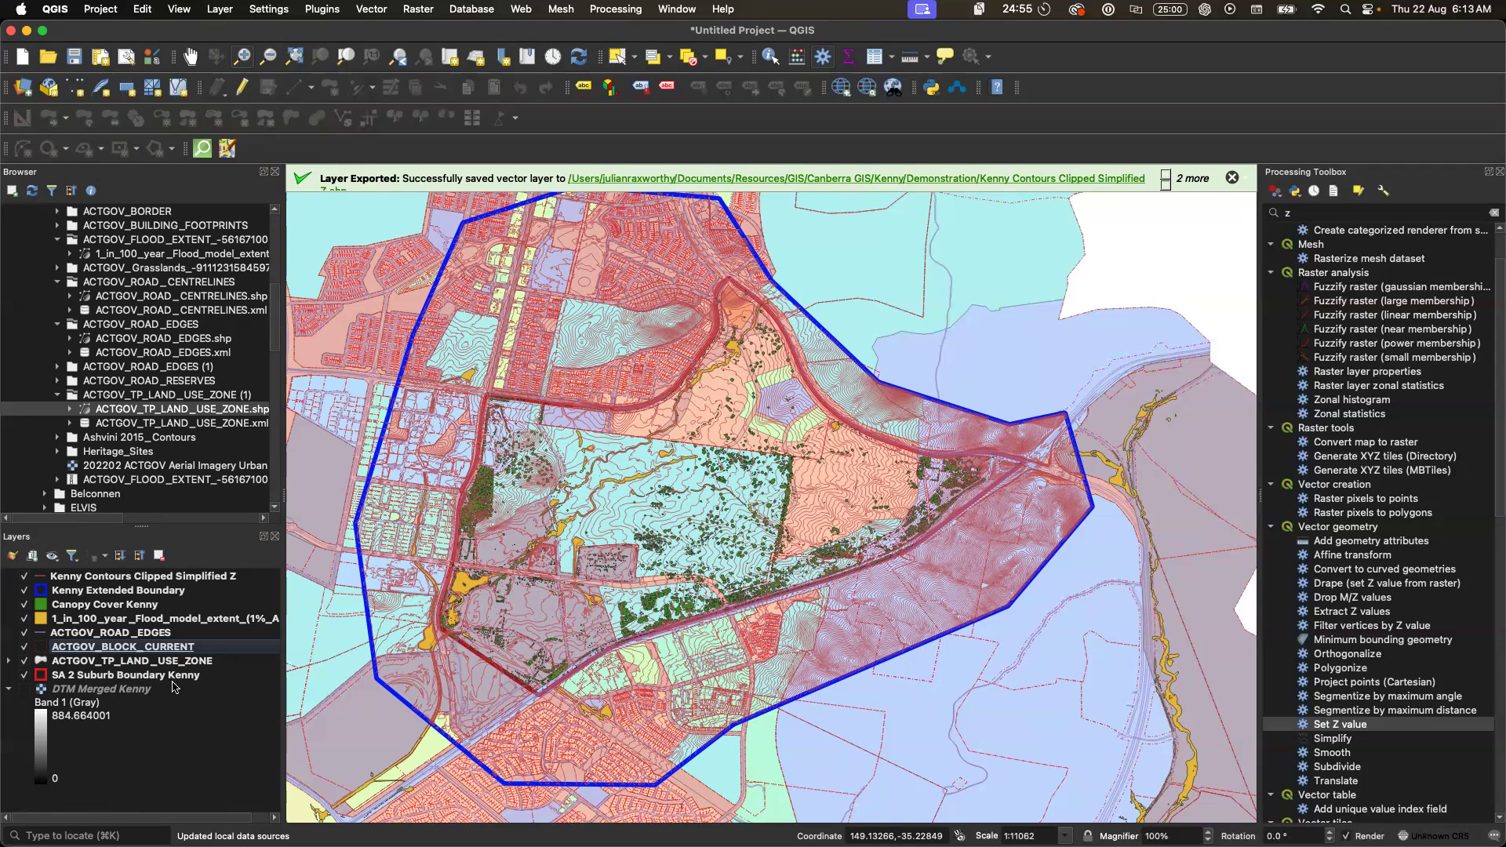
- Dismiss all the export notifications shown above the map
click(1232, 179)
click(1232, 179)
click(1232, 178)
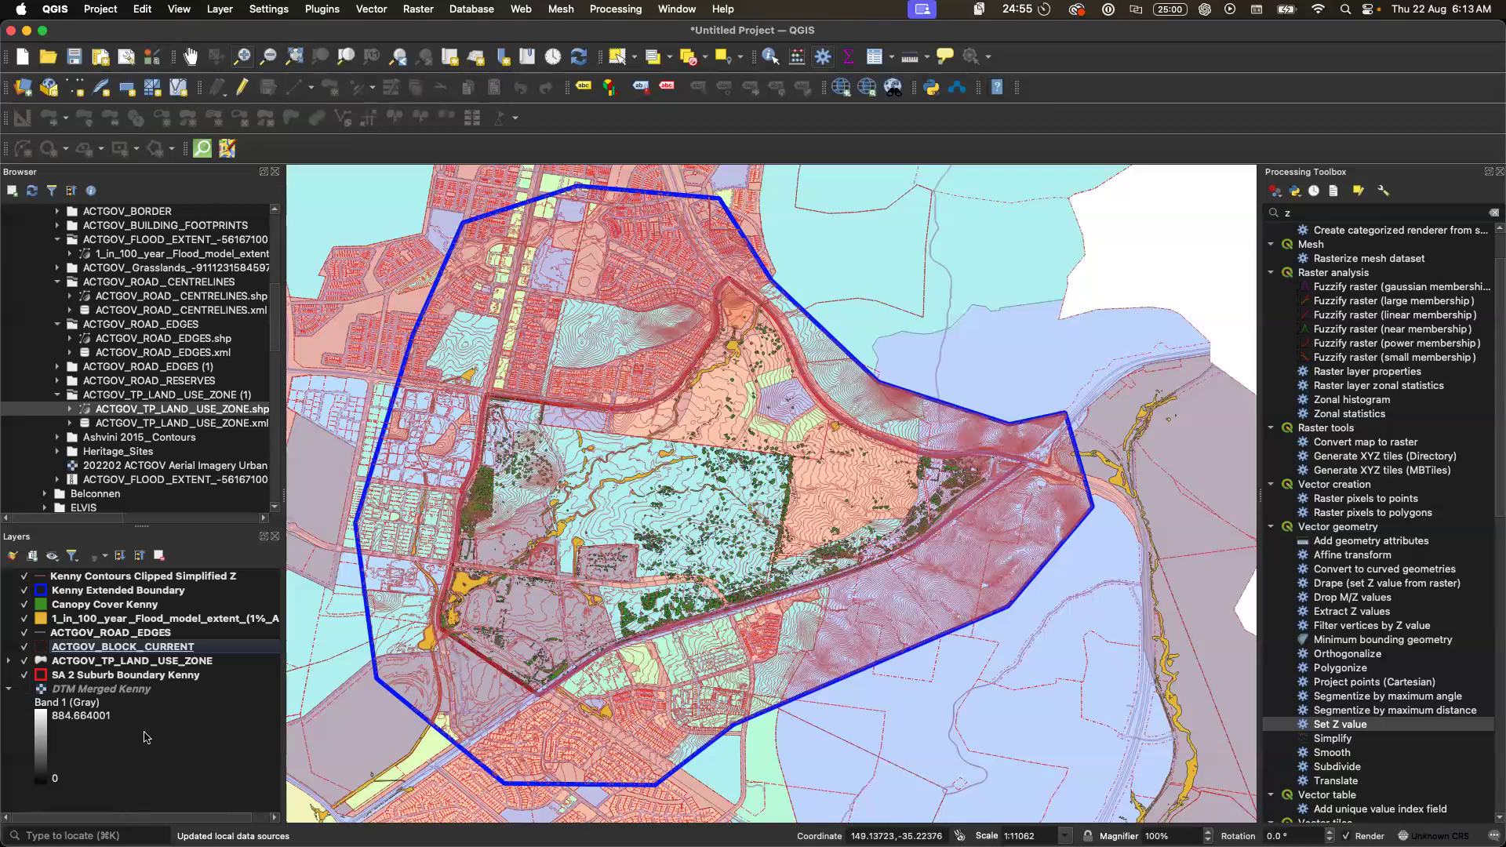
- Start exporting the features of the Kenny Contours Clipped Simplified Z layer in AutoCAD DXF format
right_click(141, 581)
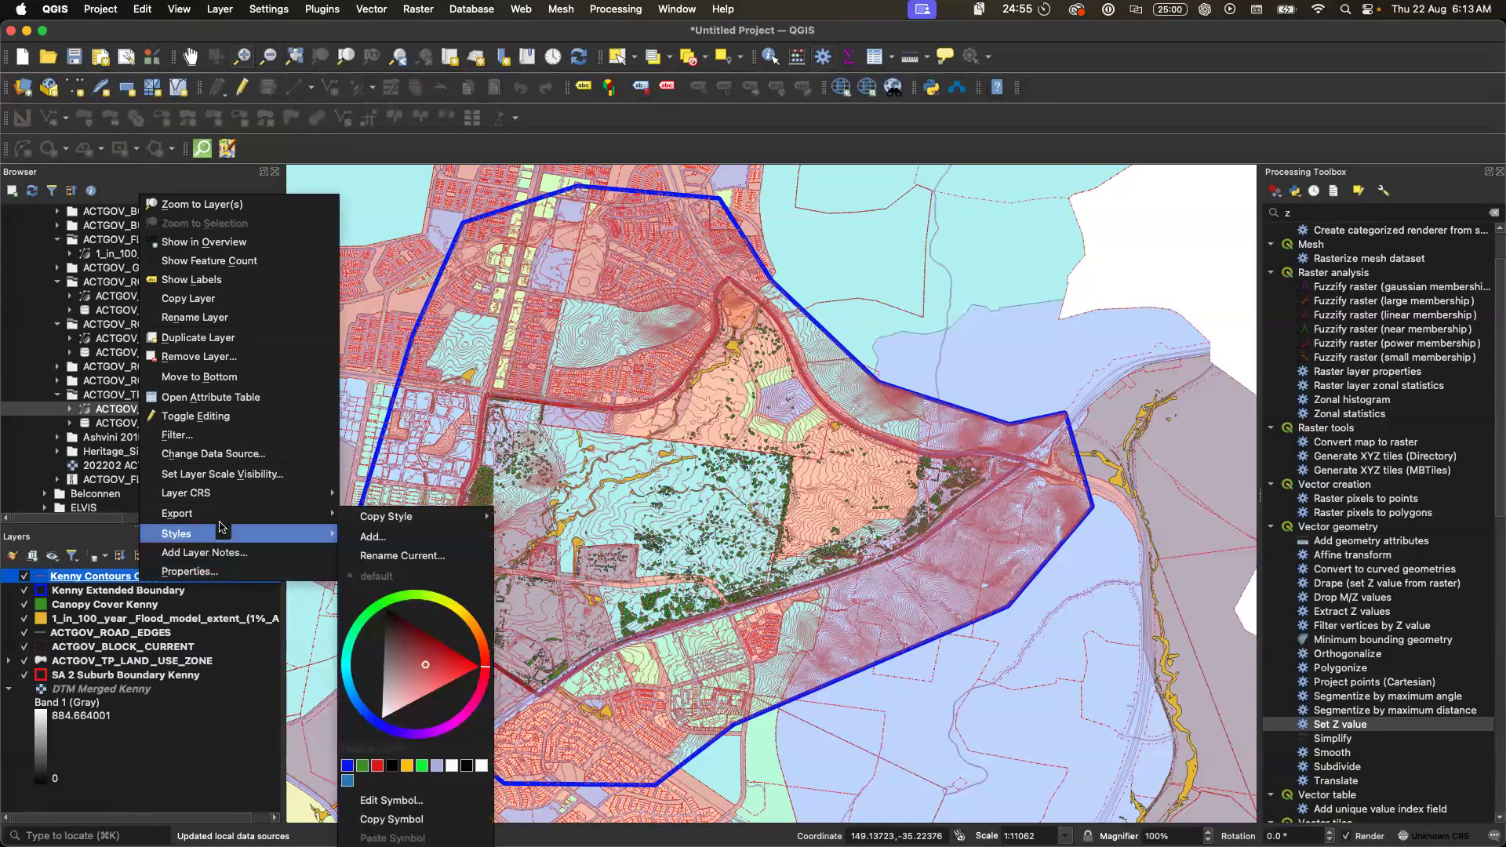
mouse_move(320, 514)
click(367, 516)
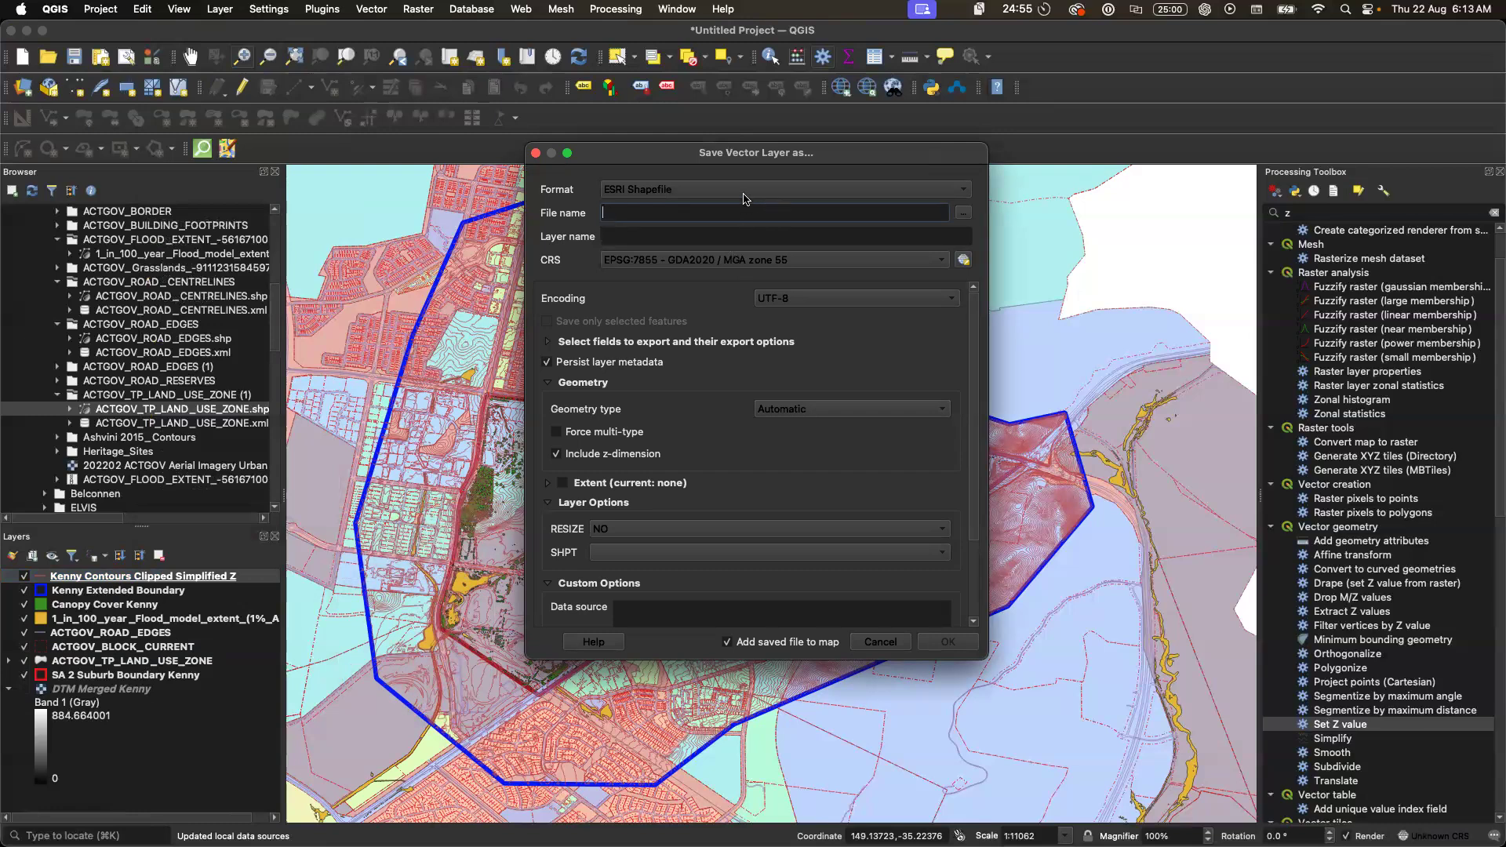
click(745, 194)
click(745, 209)
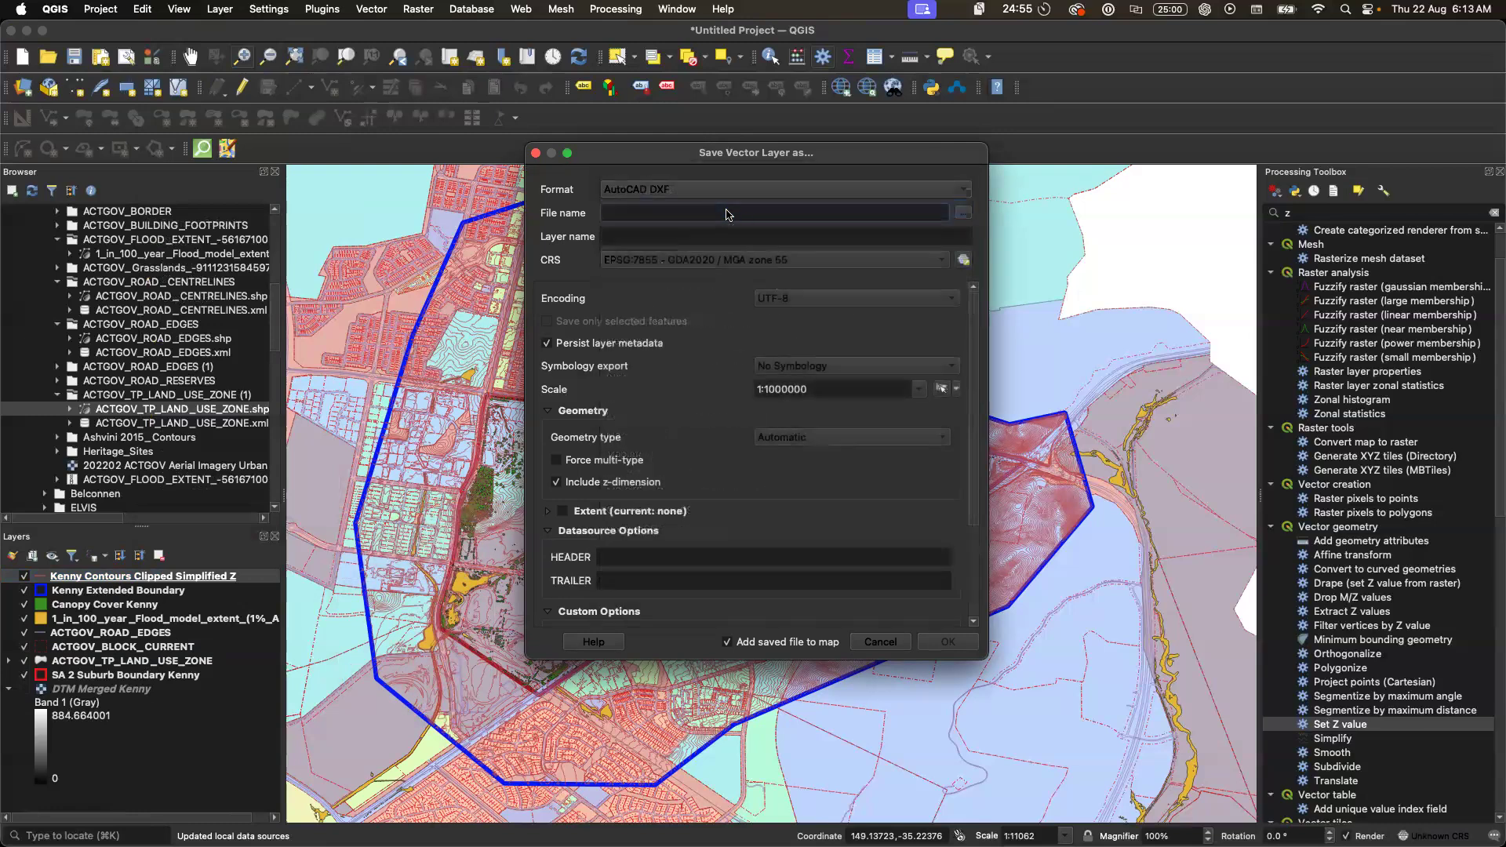
- Choose the Rhino folder inside the 11885 Landscape folder as save location and create a new folder named Demonstration in it
click(964, 212)
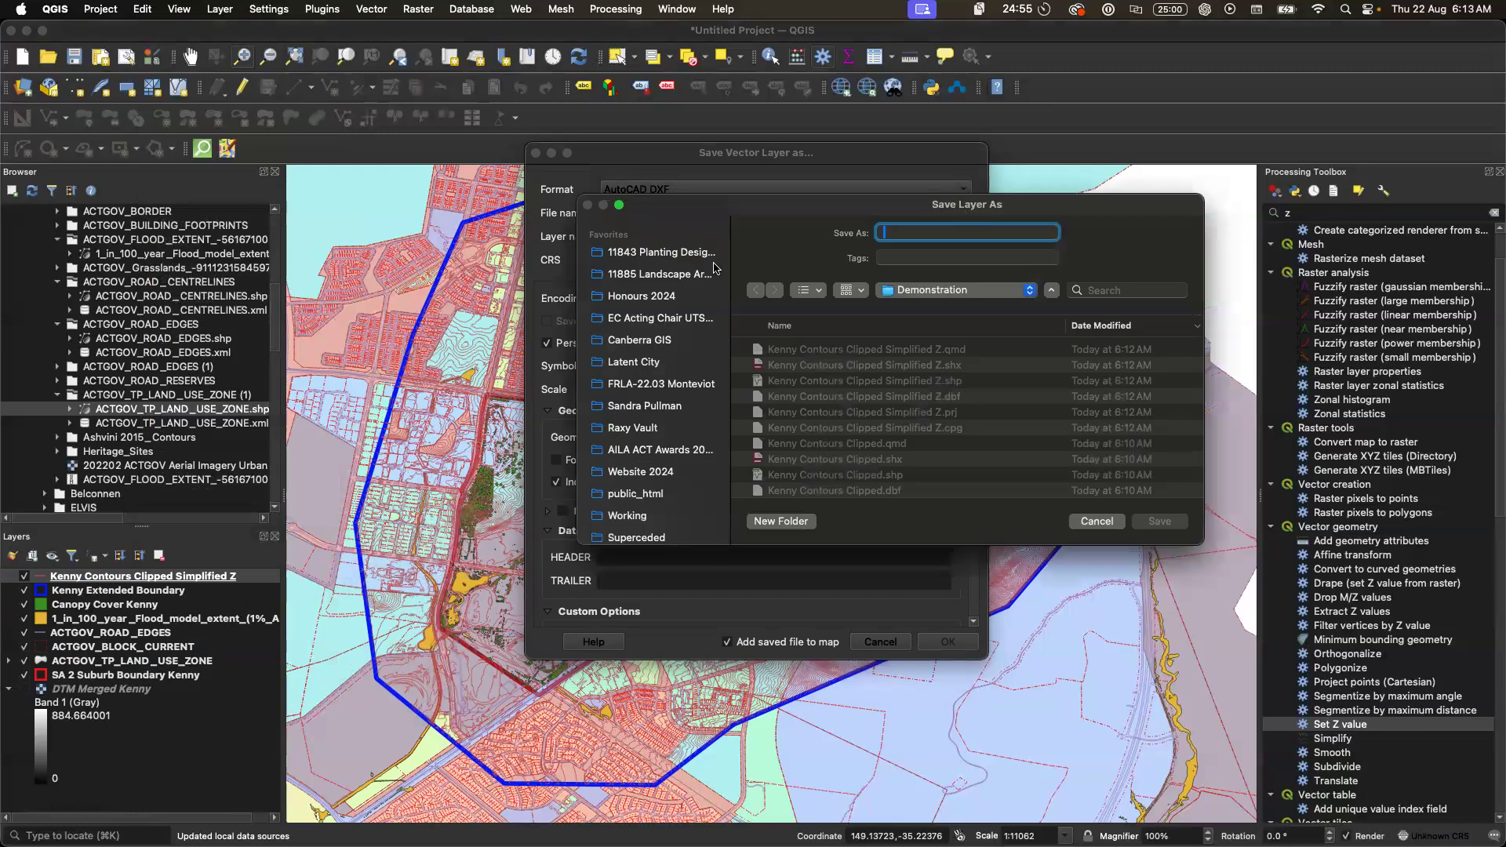
click(652, 276)
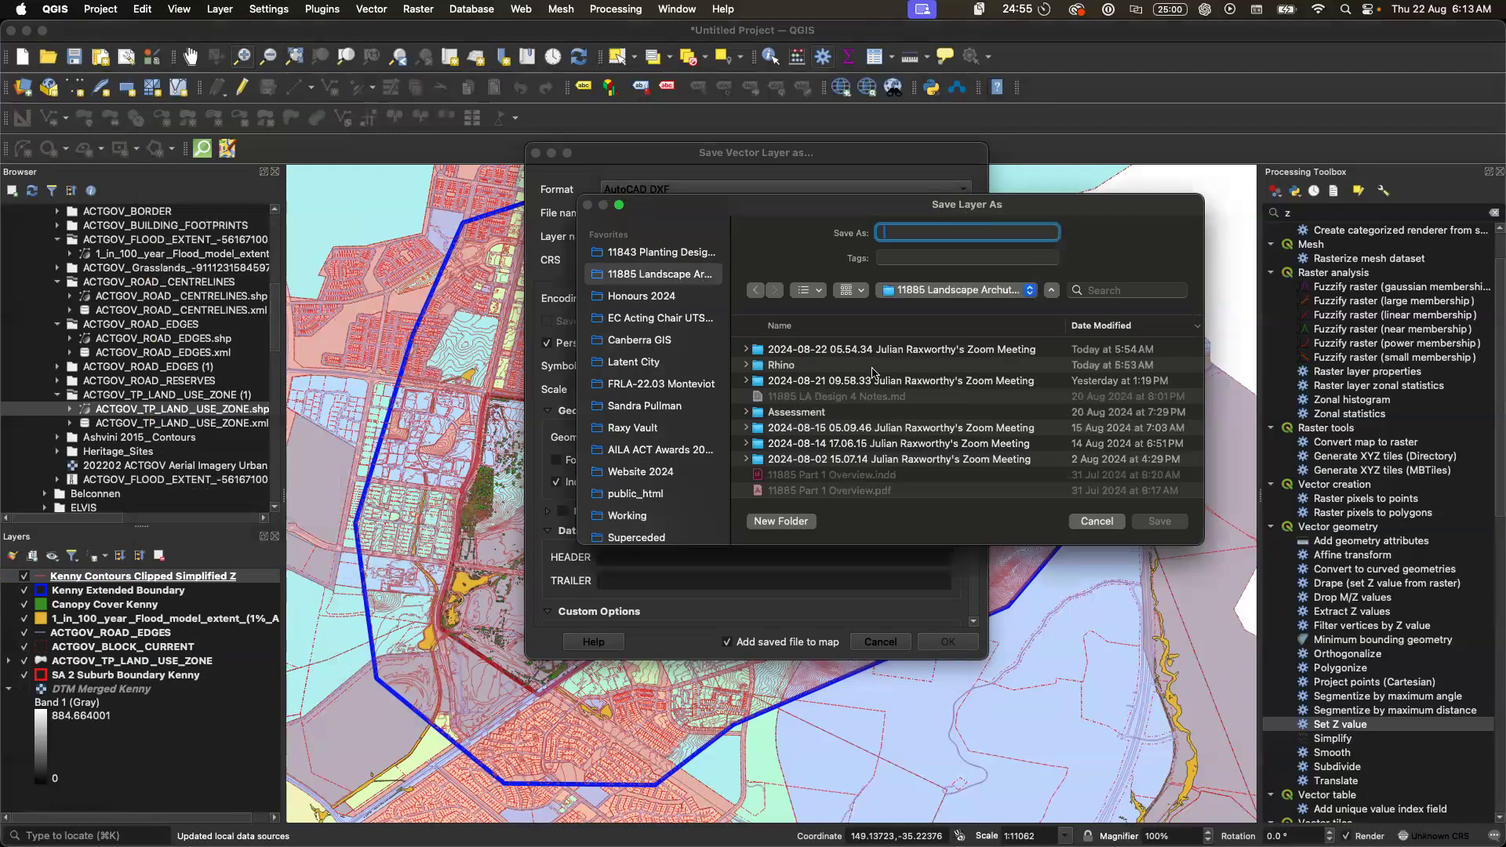
double_click(792, 369)
click(806, 381)
scroll(905, 454, down, 10)
scroll(905, 455, up, 10)
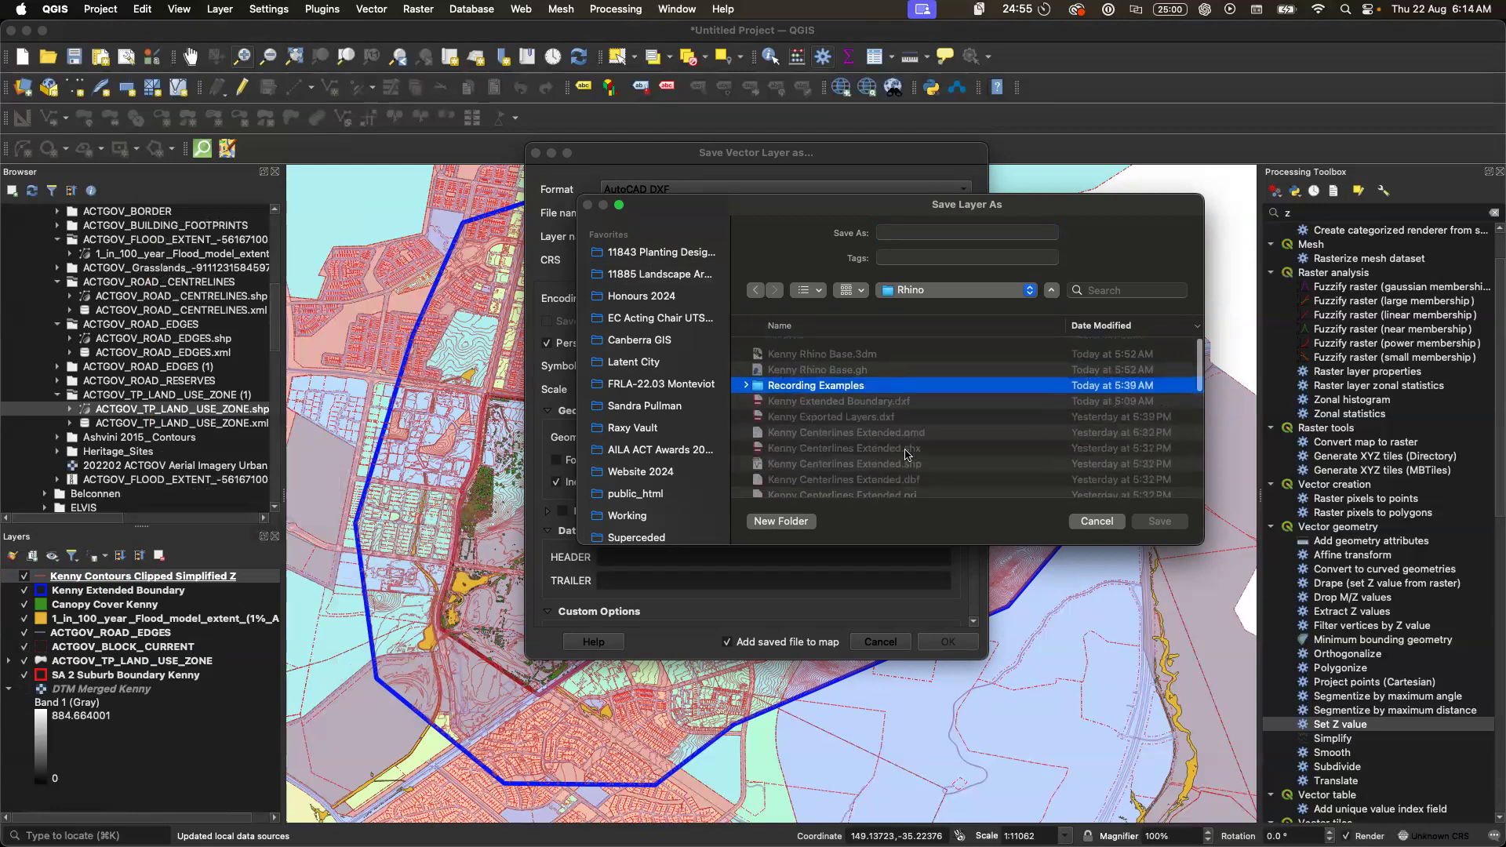
click(794, 521)
text(Dem)
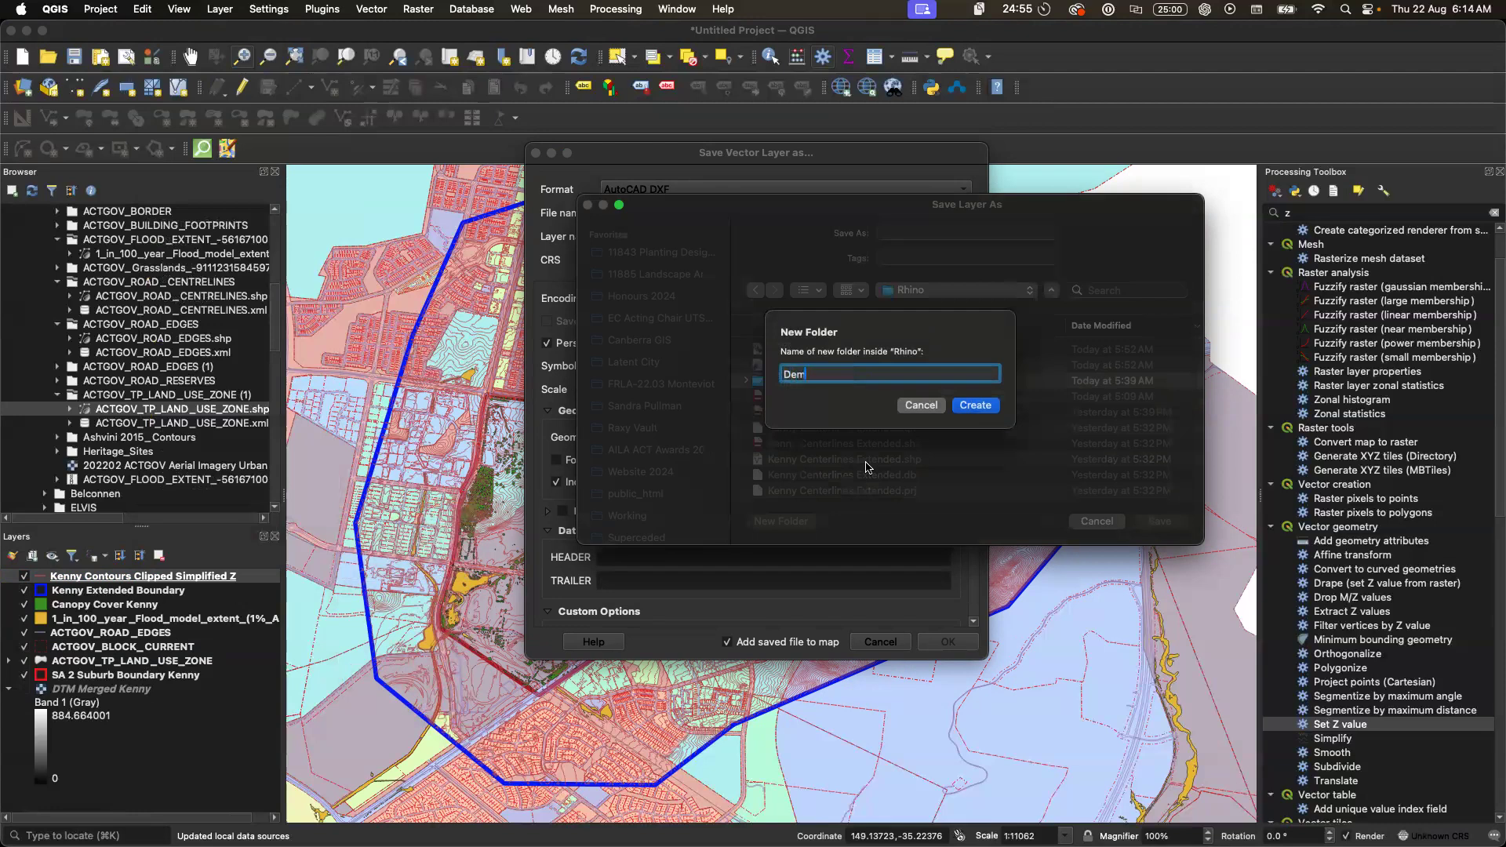
text(onstration)
click(977, 404)
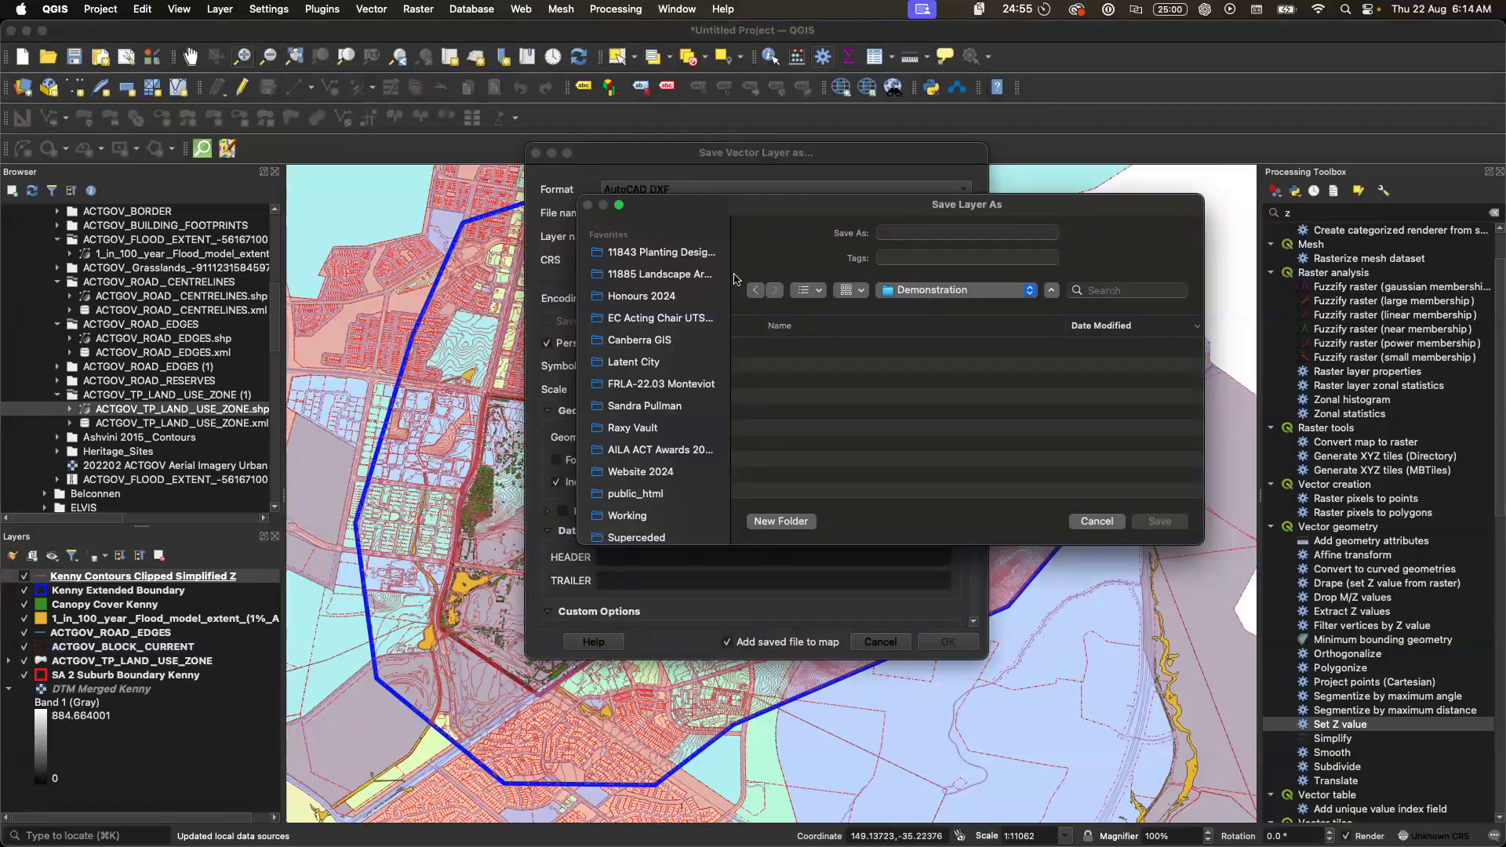
- Name the contour export Kenny Contours All and save it as a DXF without adding the file to the map
drag(727, 246, 549, 238)
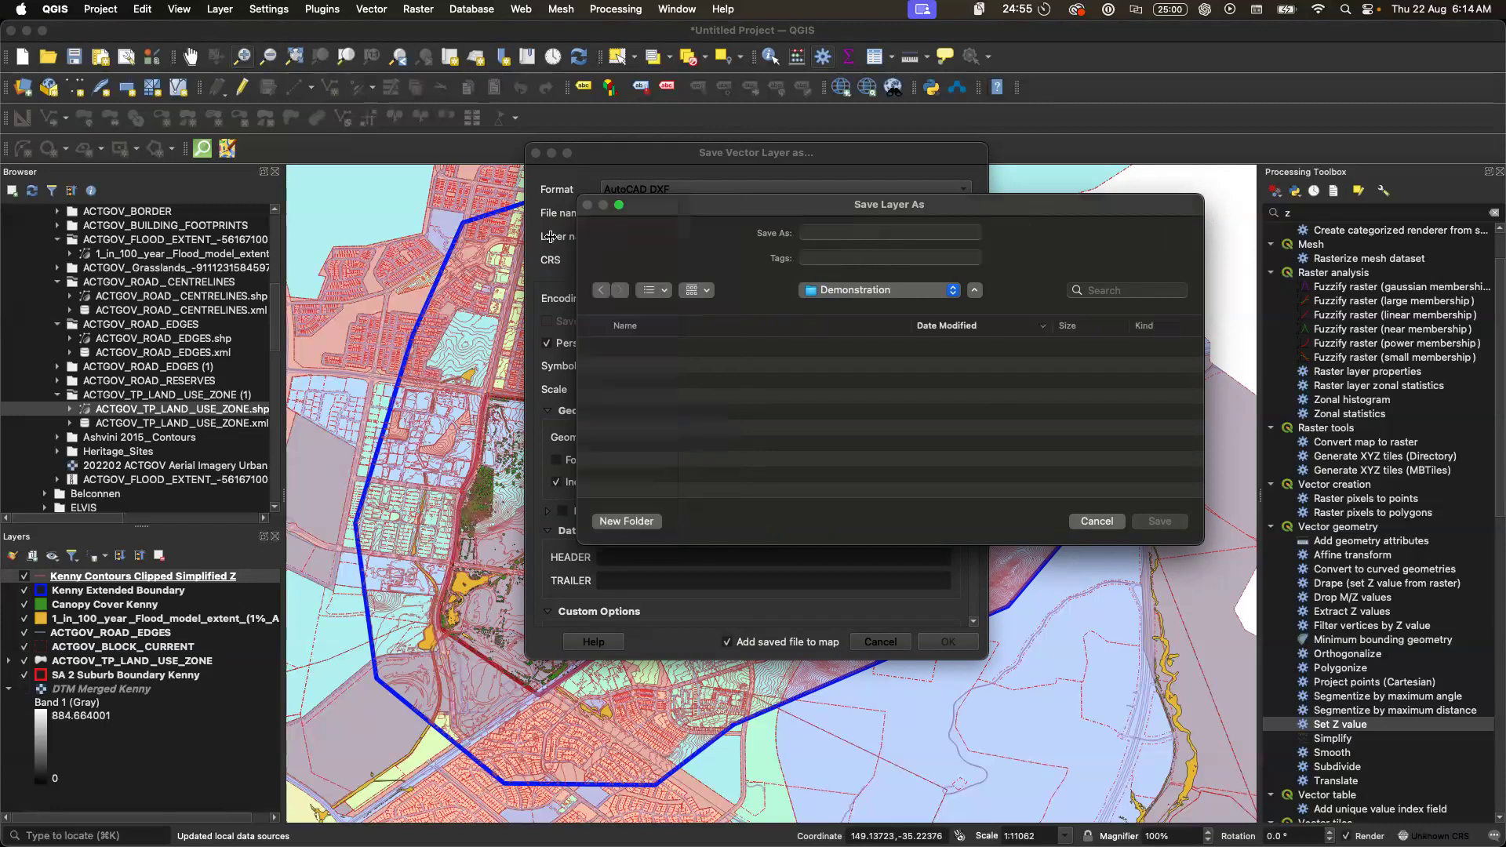
click(898, 233)
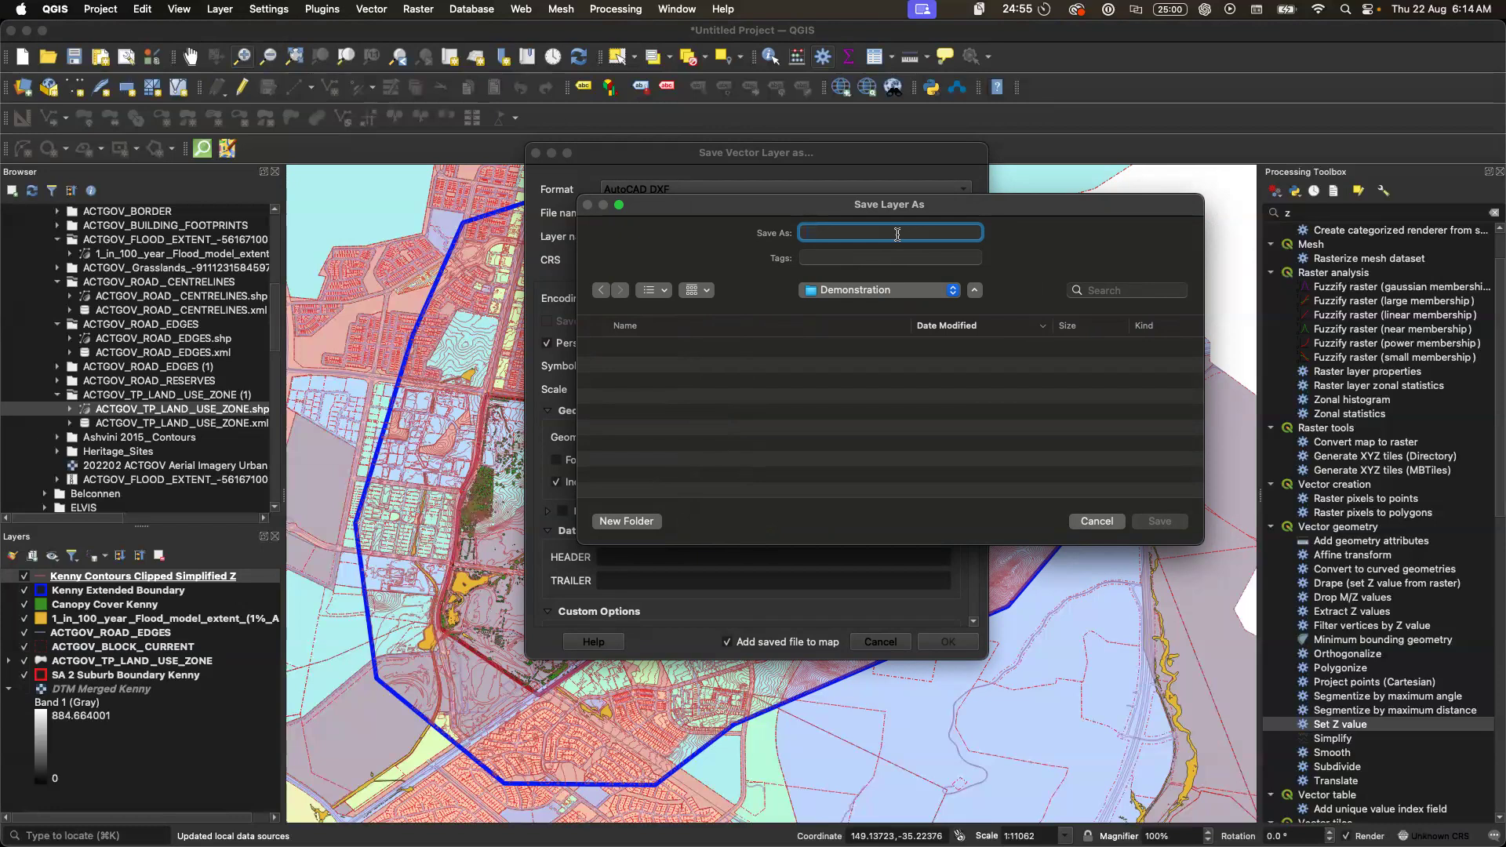
text(Kenny Contours All)
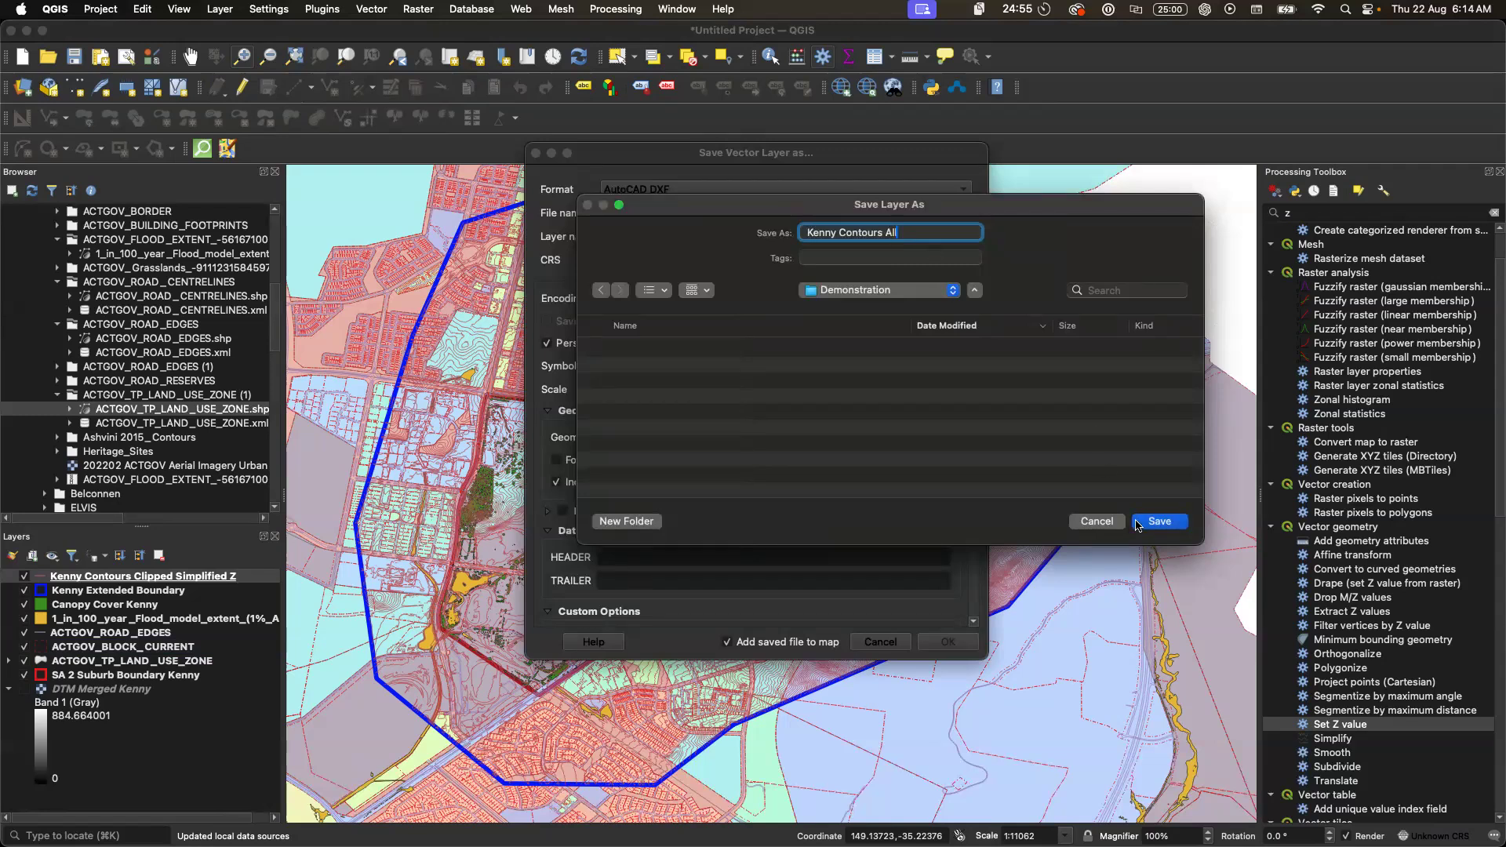
click(1159, 521)
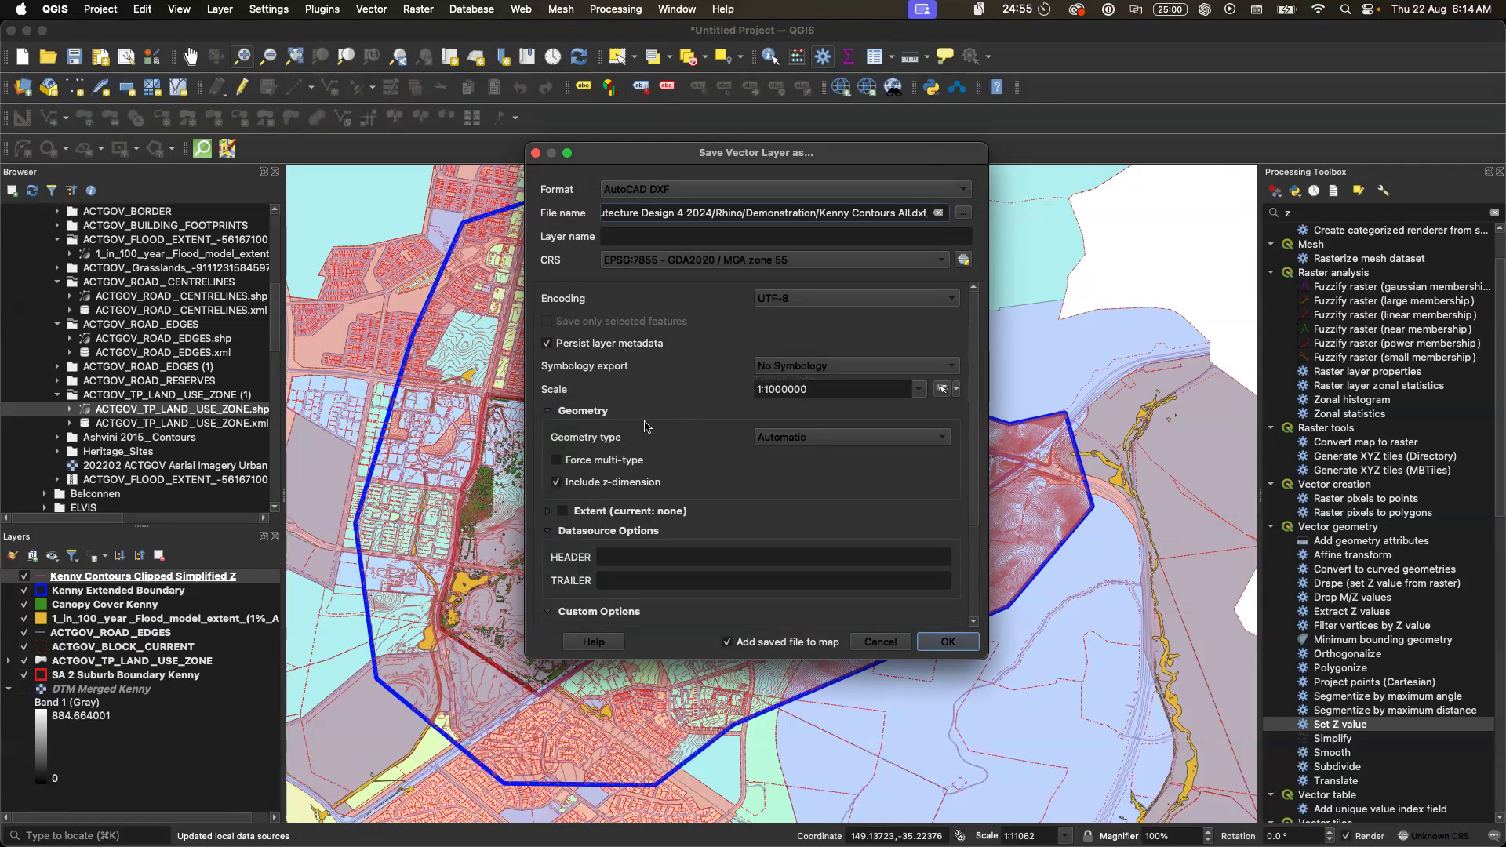
drag(972, 367, 968, 334)
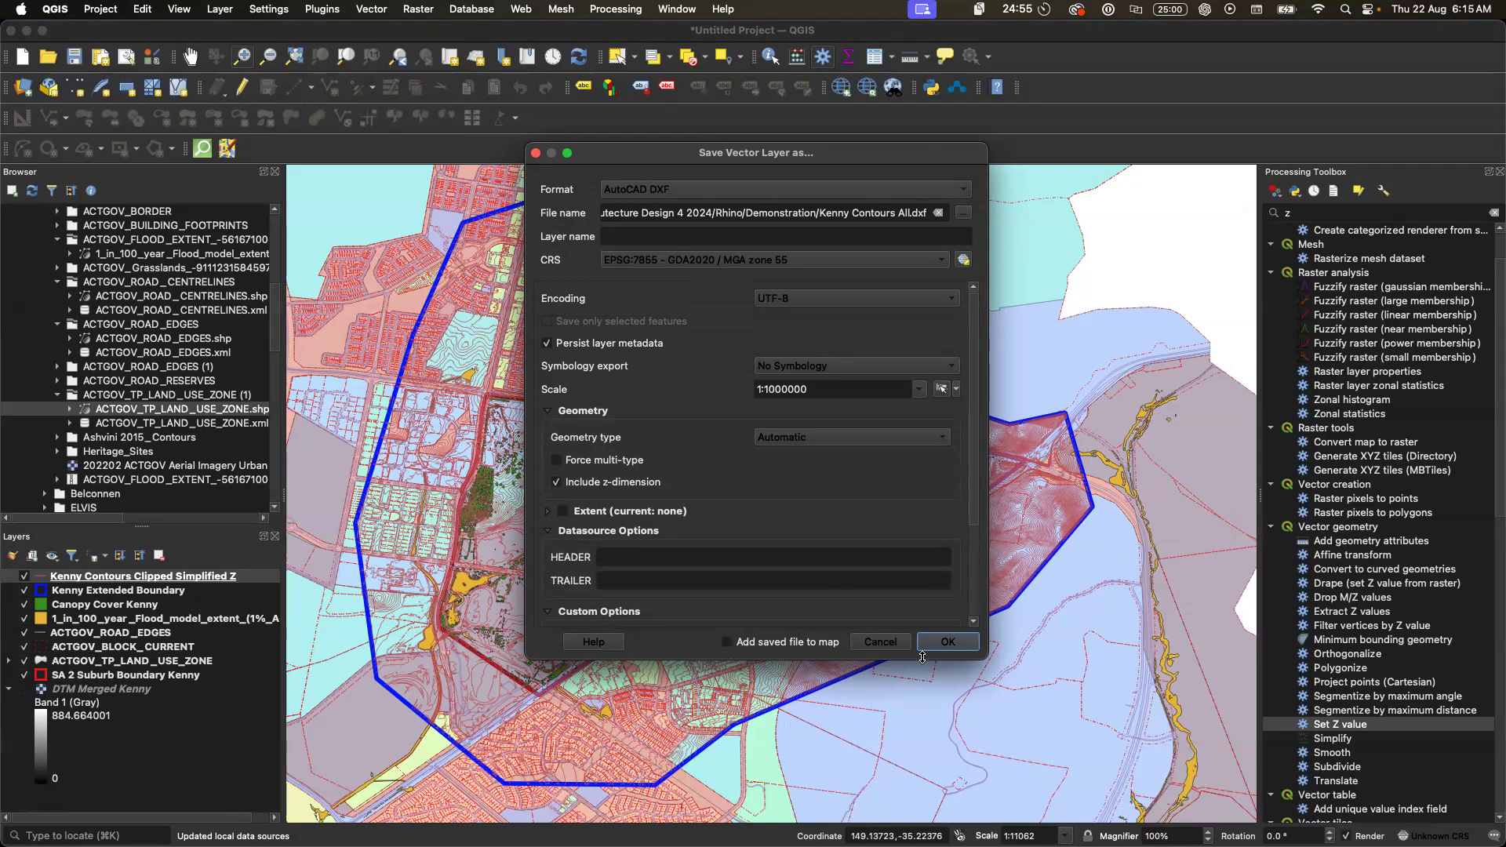
click(950, 643)
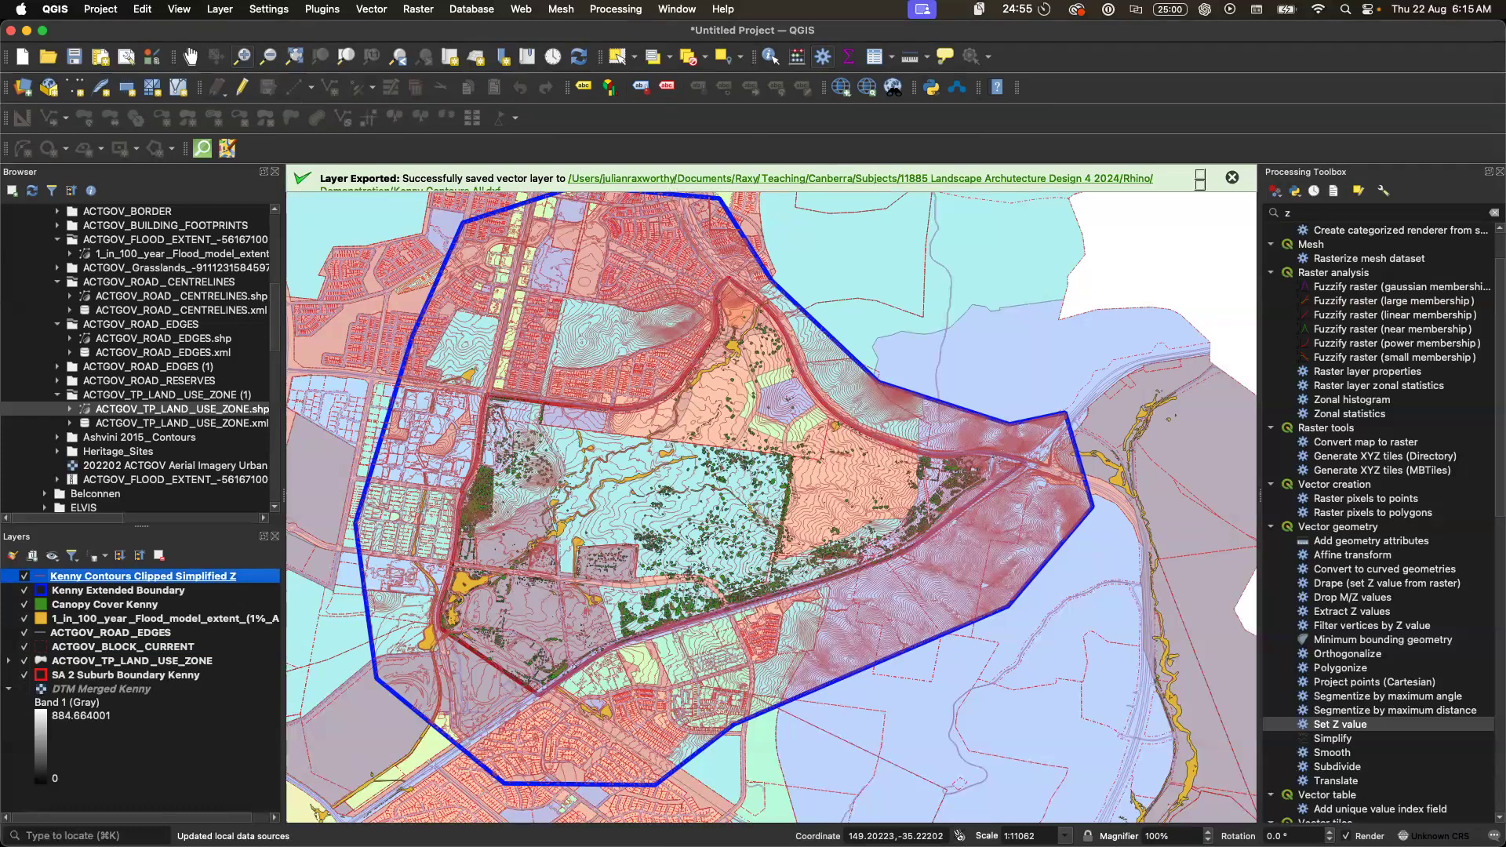
- Switch to Finder to check the export in the Demonstration folder and return to QGIS
key(super+Tab)
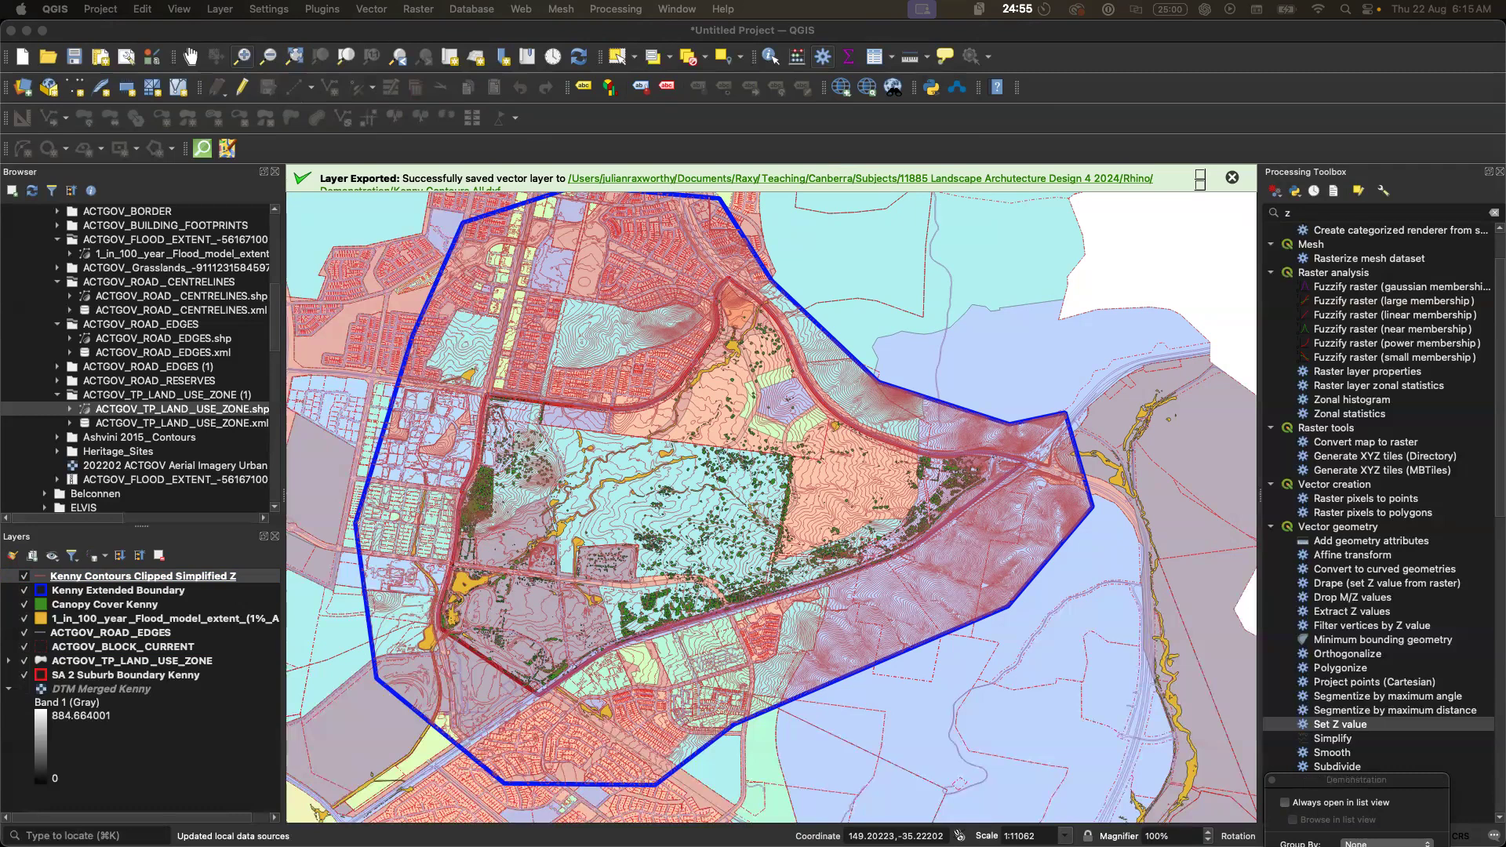
mouse_move(1505, 345)
mouse_down()
mouse_move(738, 381)
mouse_move(992, 344)
mouse_move(1505, 344)
mouse_up()
click(1100, 122)
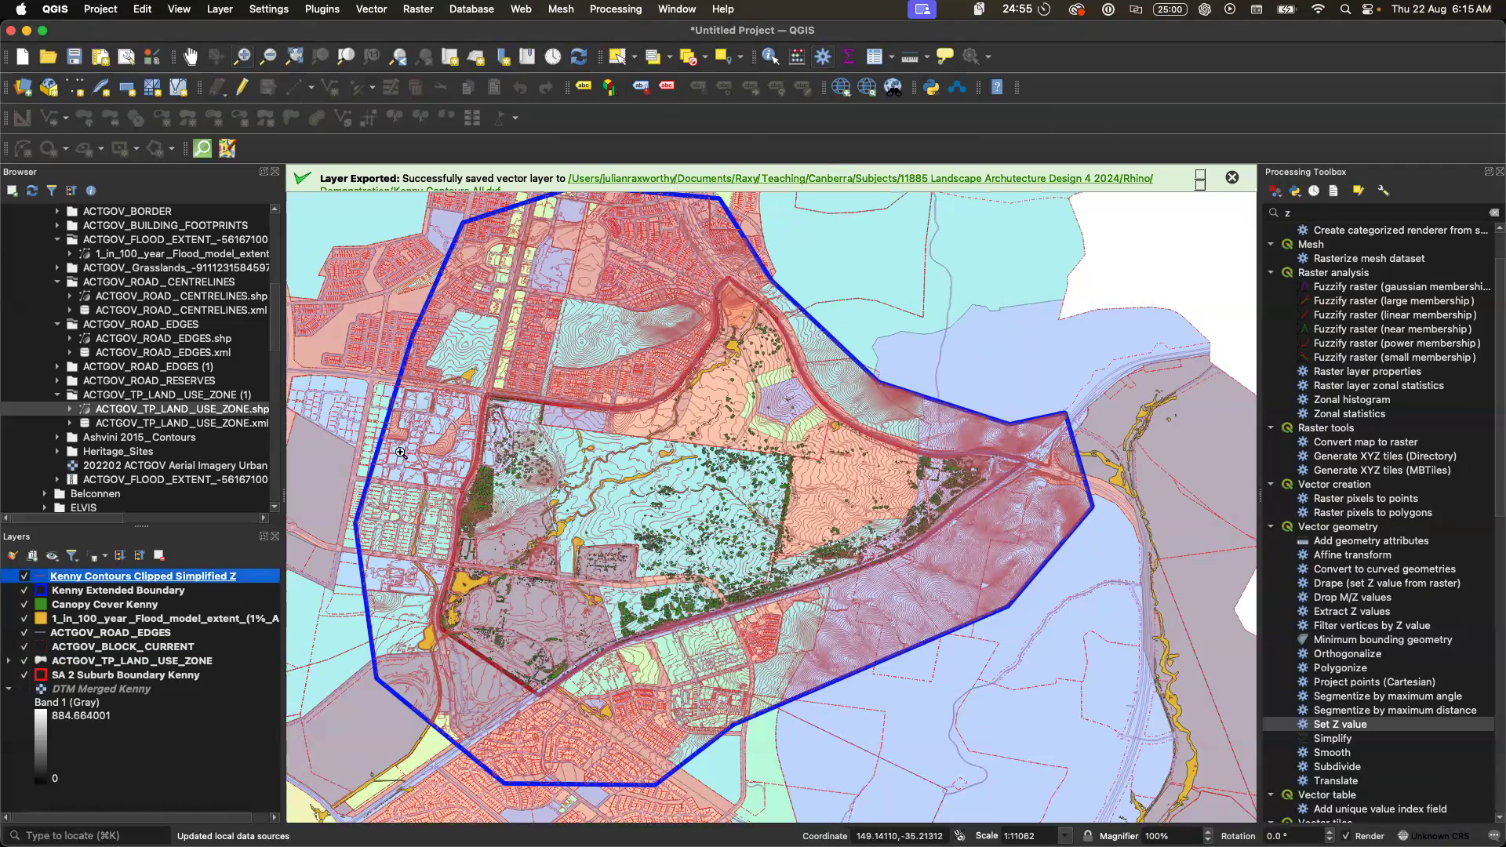
- Start exporting the SA 2 Suburb Boundary Kenny layer as AutoCAD DXF with the project CRS GCS_GDA2020
click(142, 676)
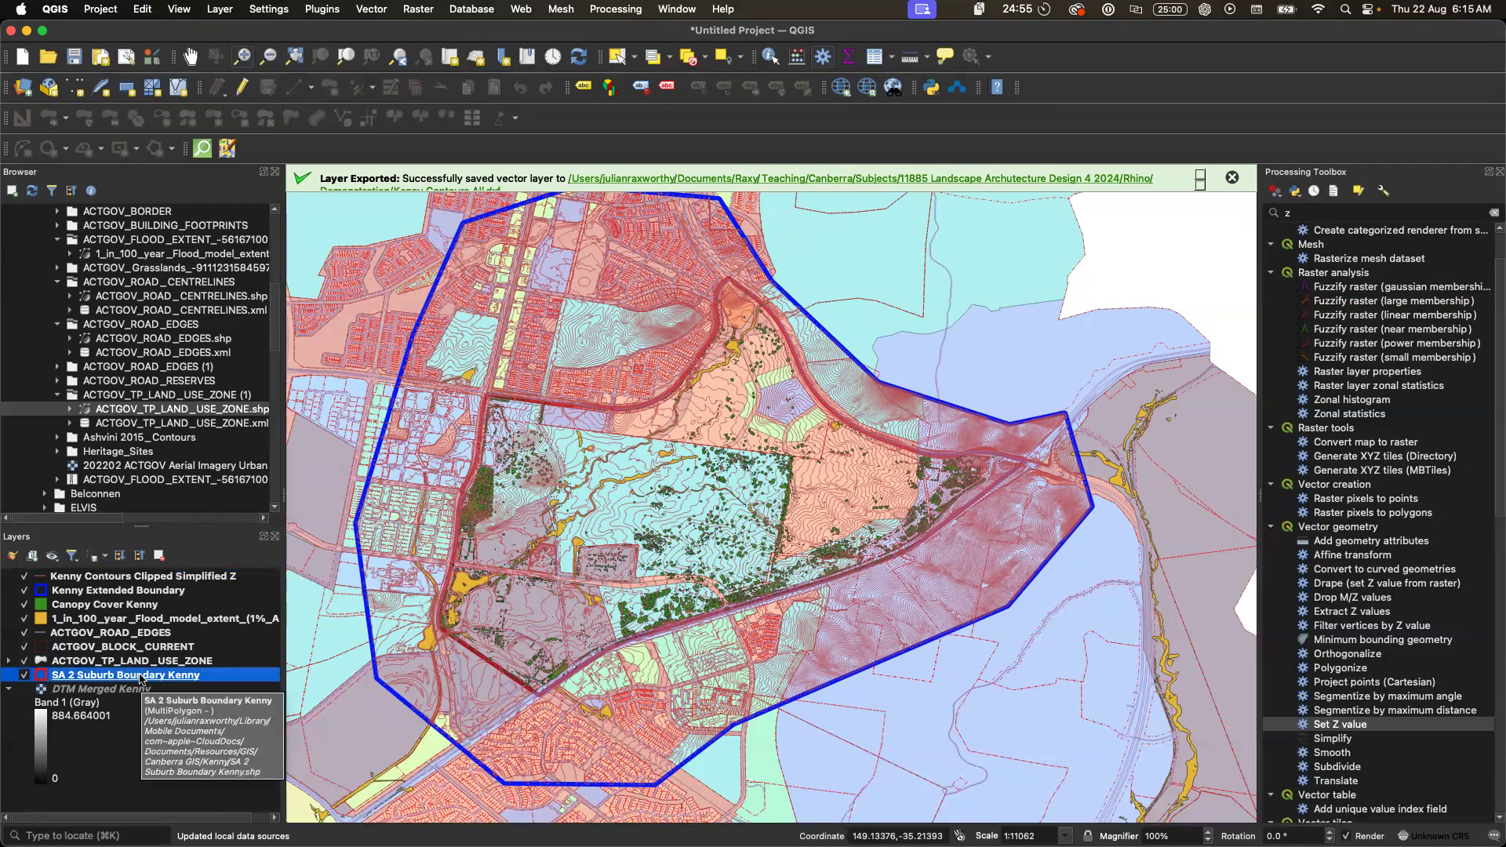
right_click(140, 679)
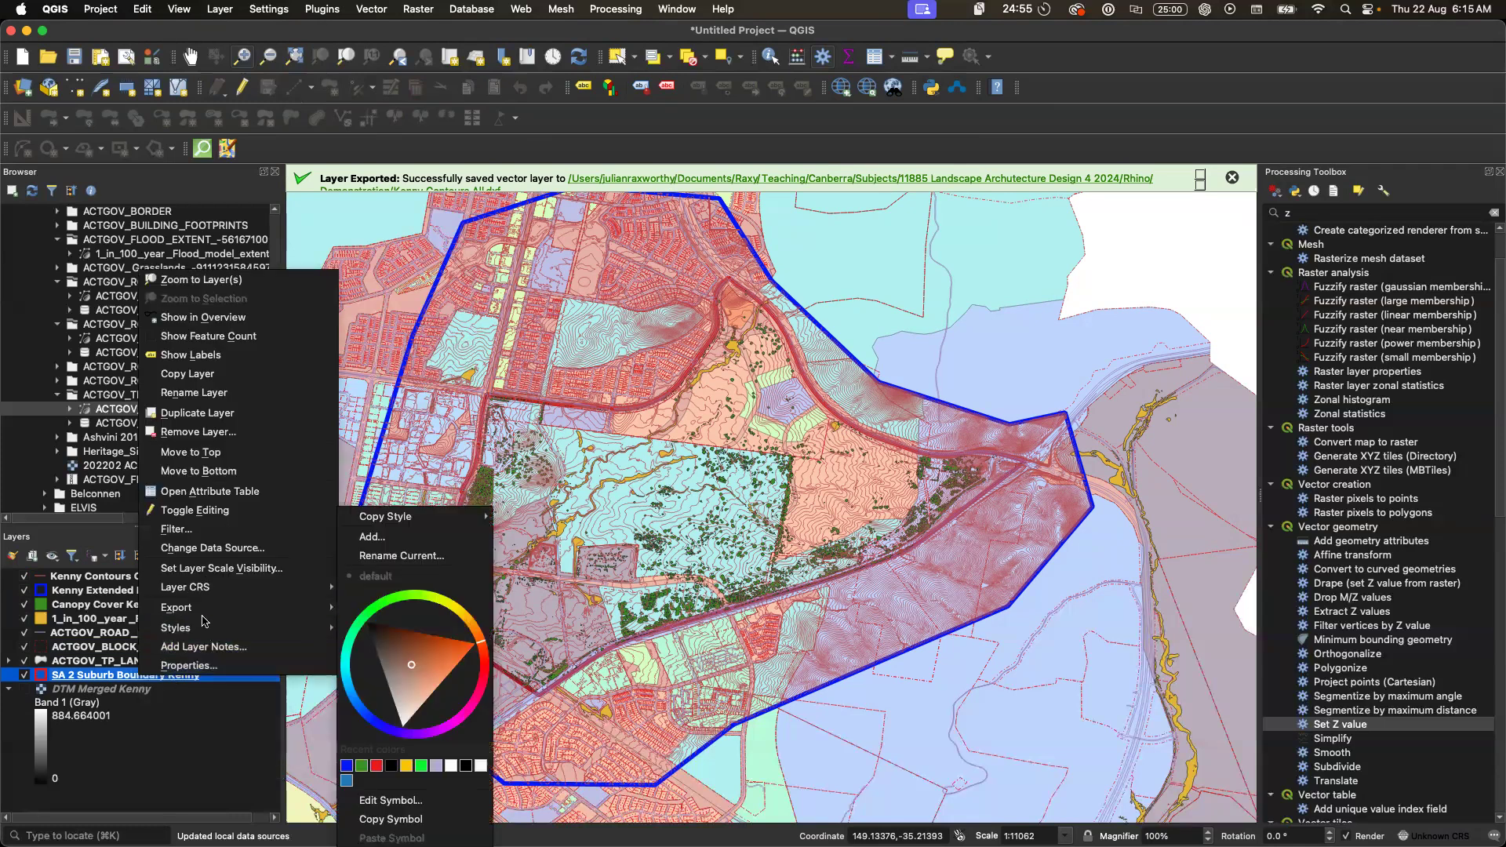
mouse_move(325, 609)
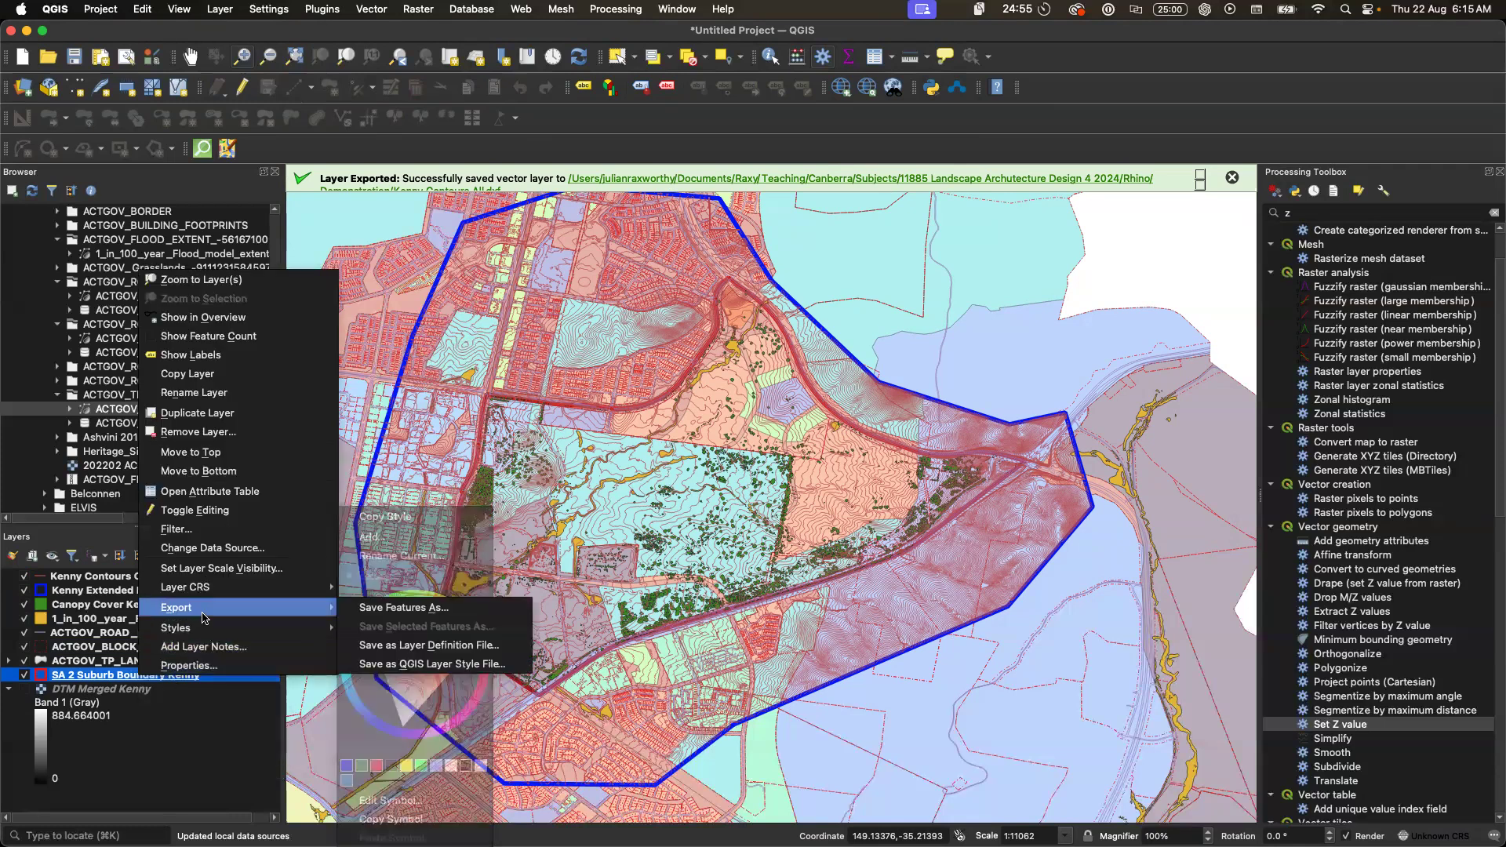
click(359, 614)
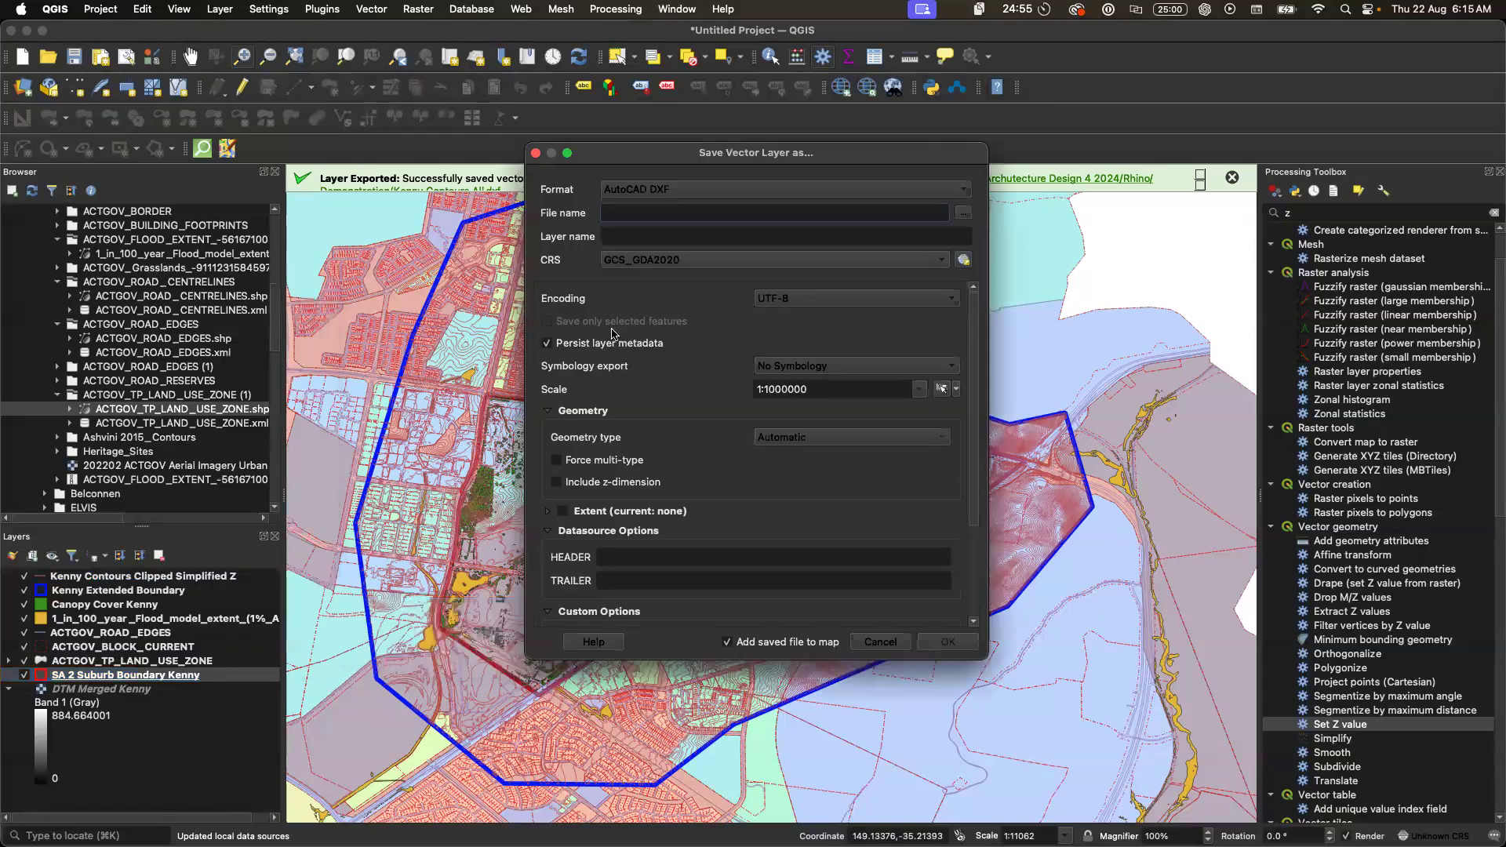
click(681, 264)
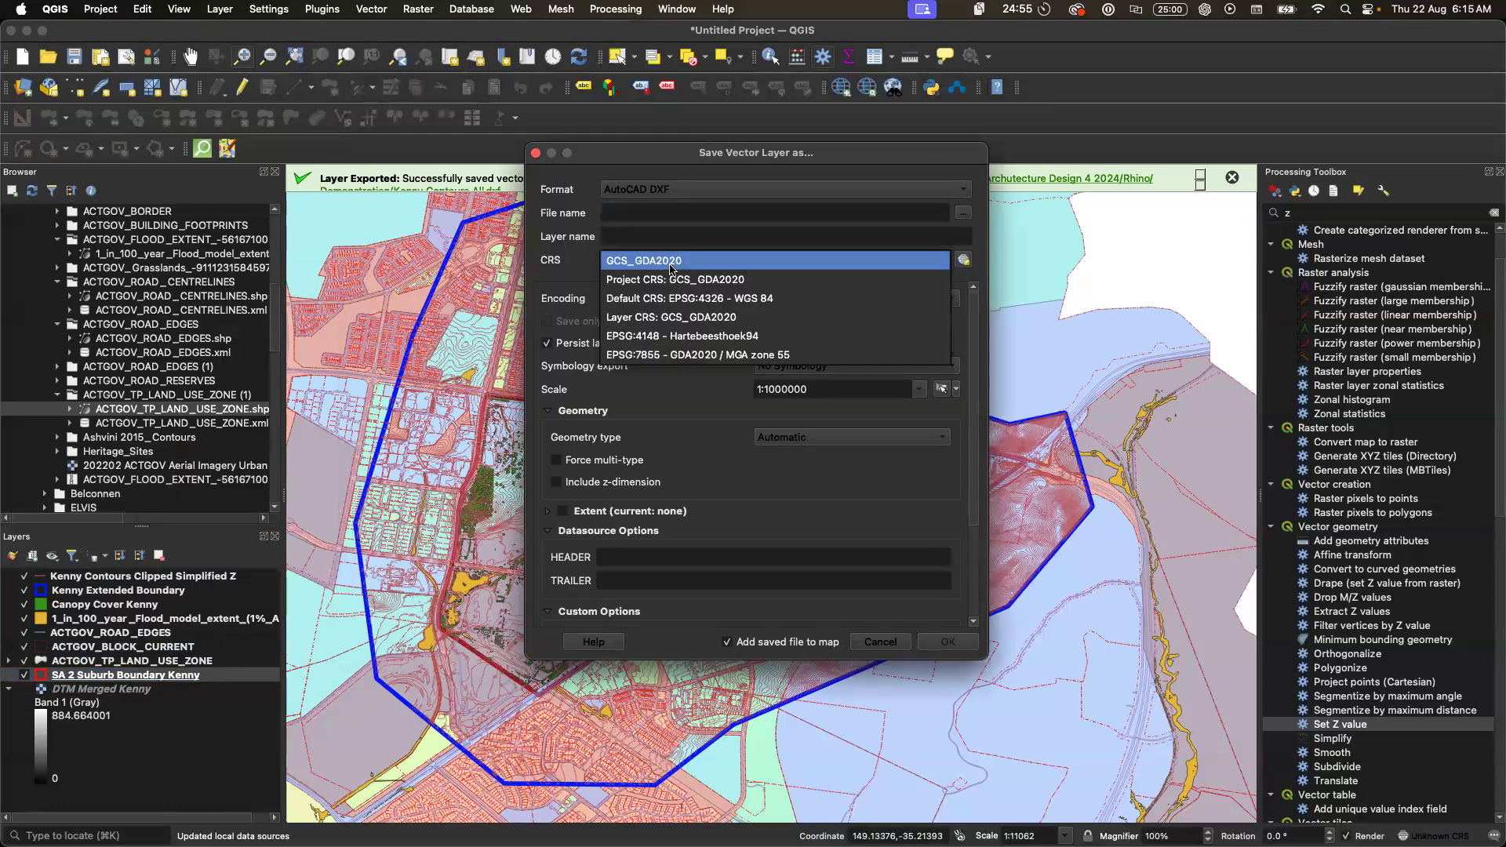
click(678, 278)
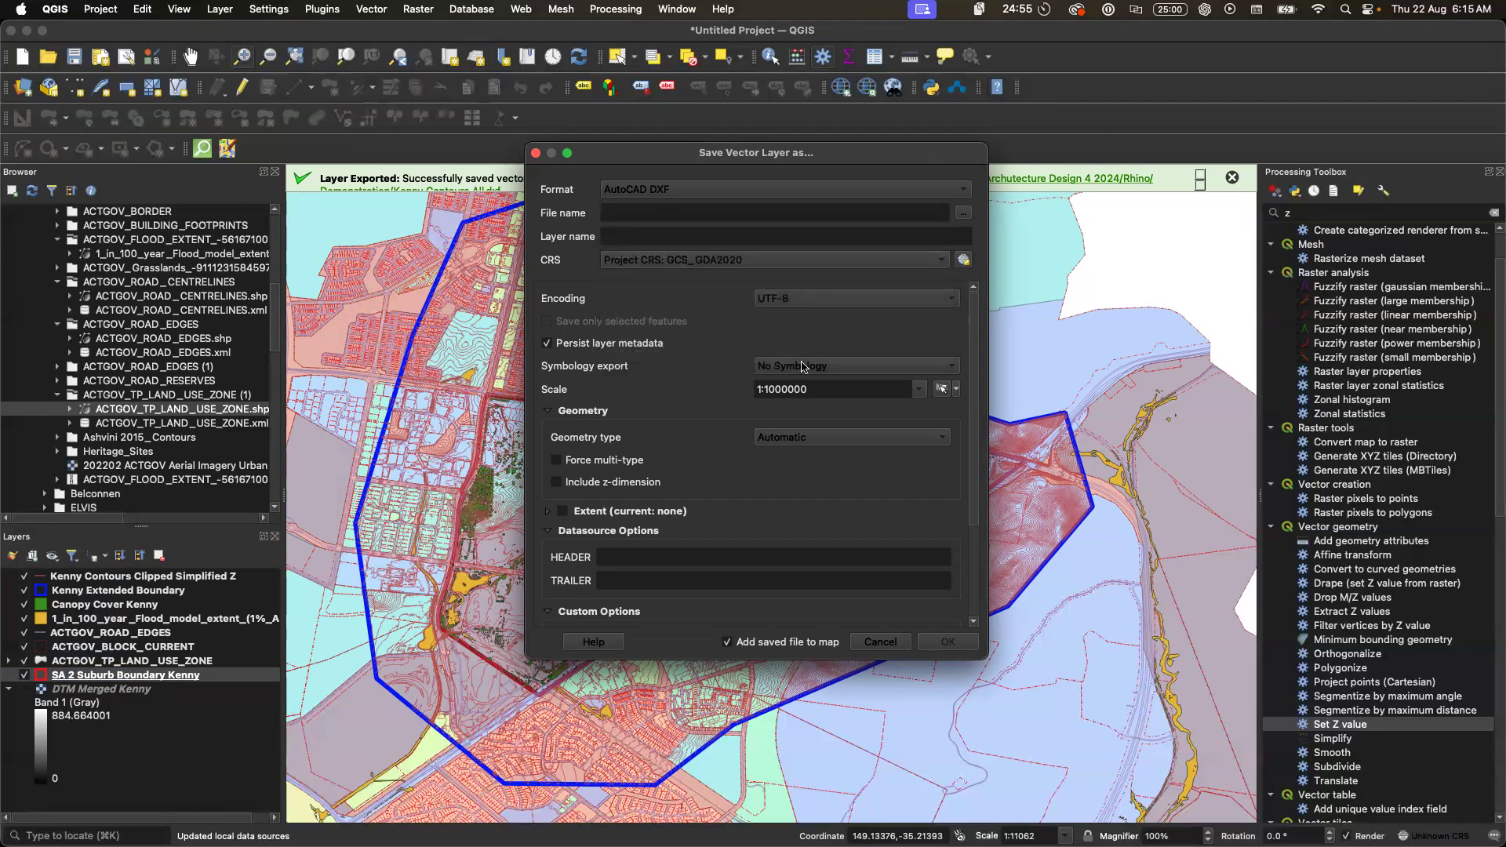
- Save the boundary export as Kenny SA2 Boundary in the Demonstration folder, without adding the file to the map
click(964, 219)
click(940, 290)
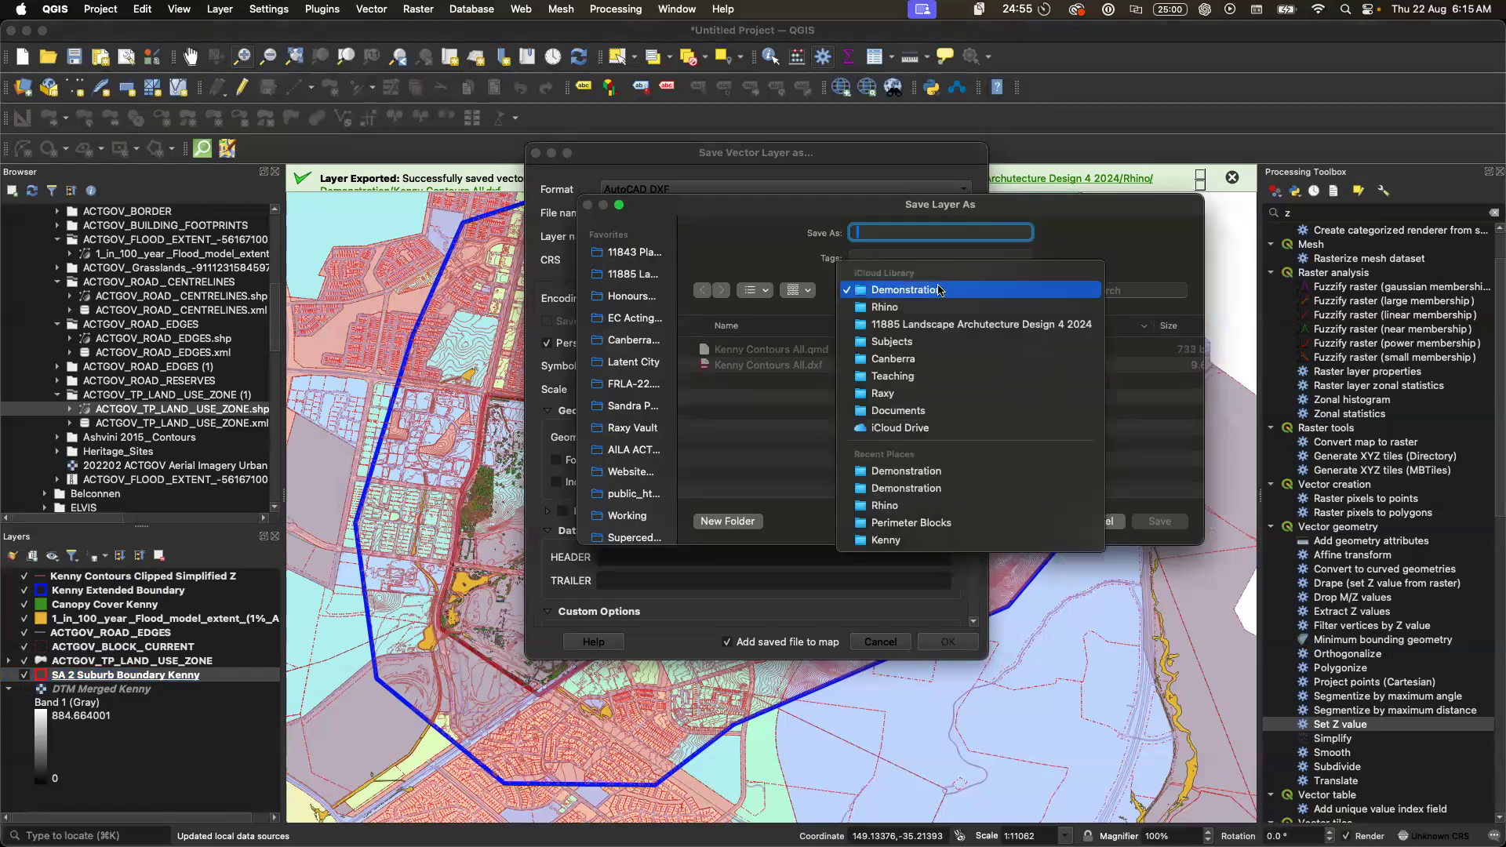
click(940, 290)
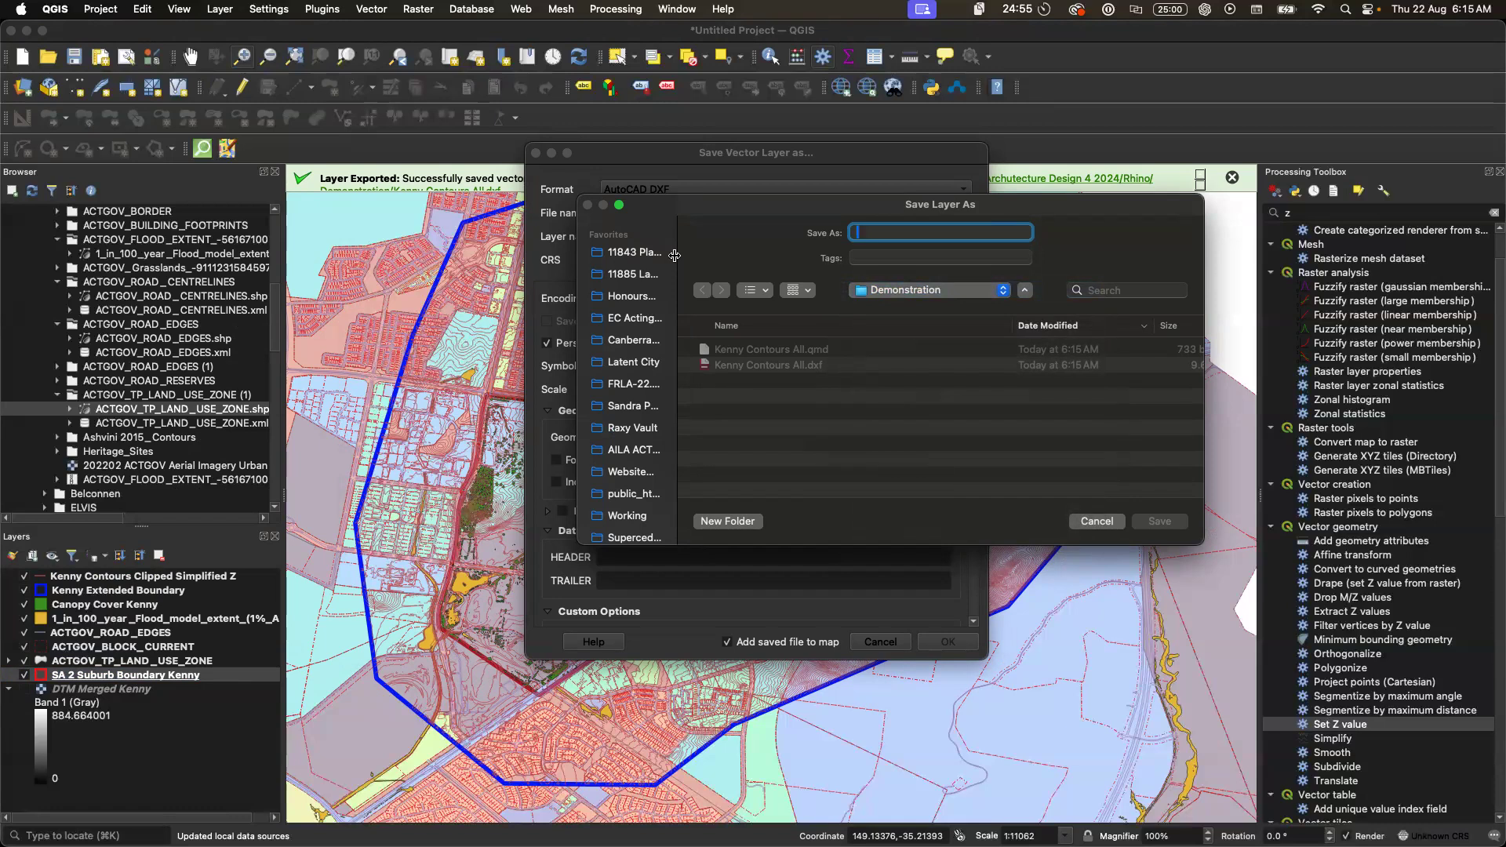
drag(680, 259, 594, 256)
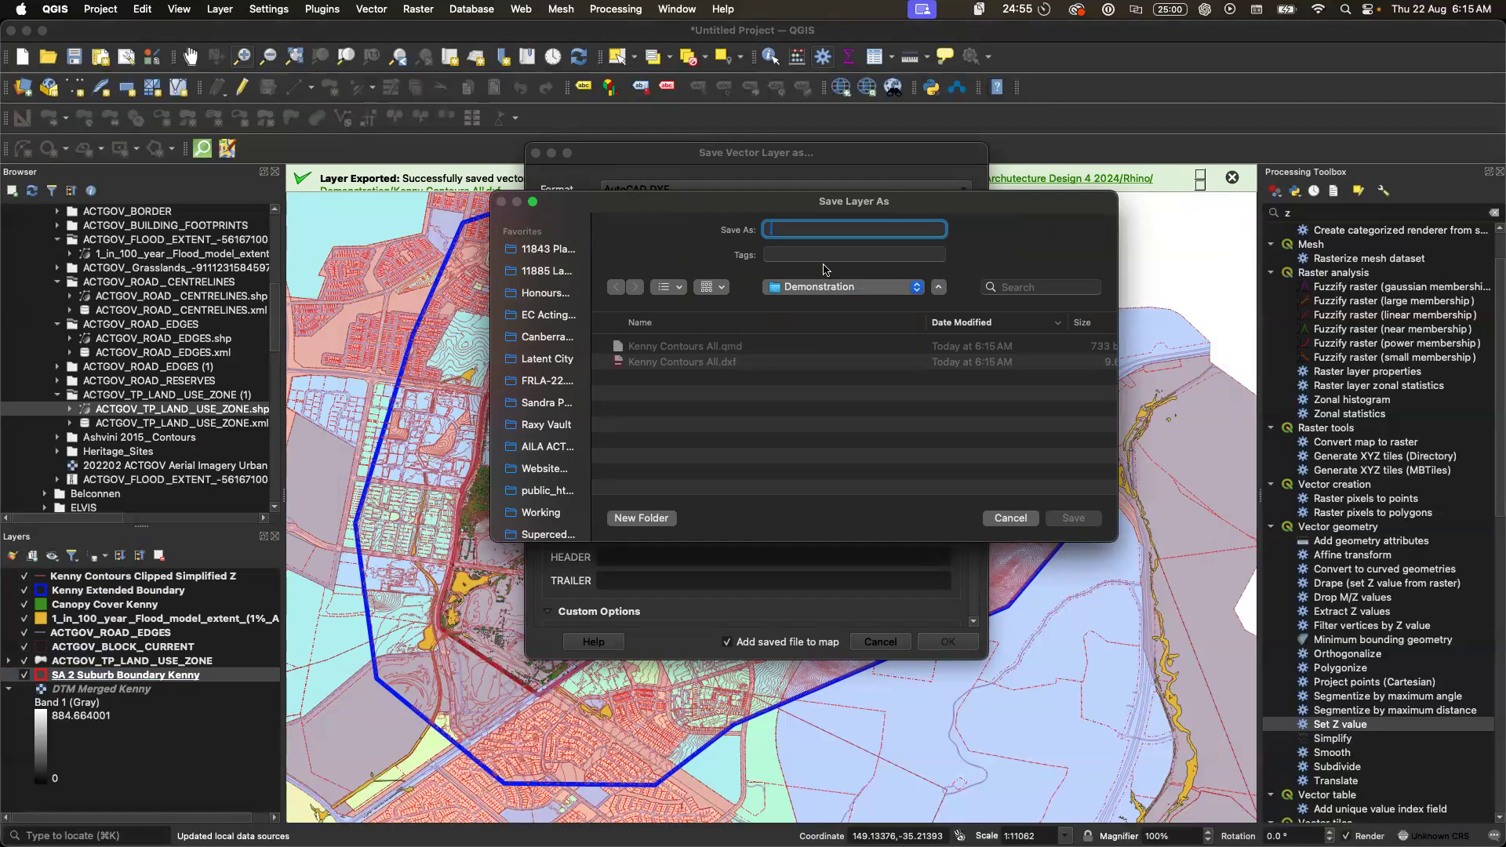
text(Kenny SA2)
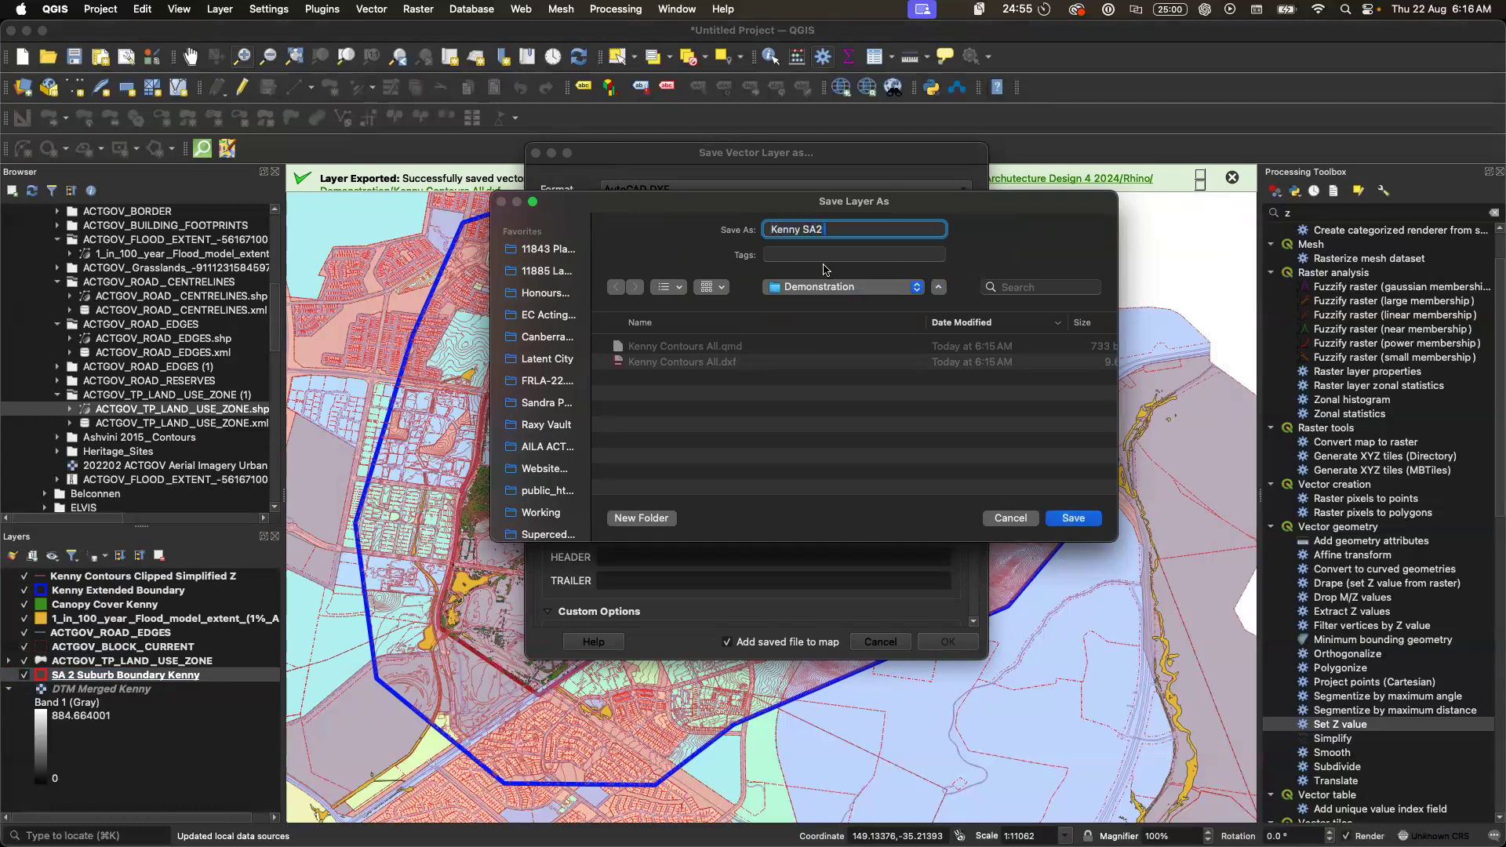
text( Boundary)
click(1073, 519)
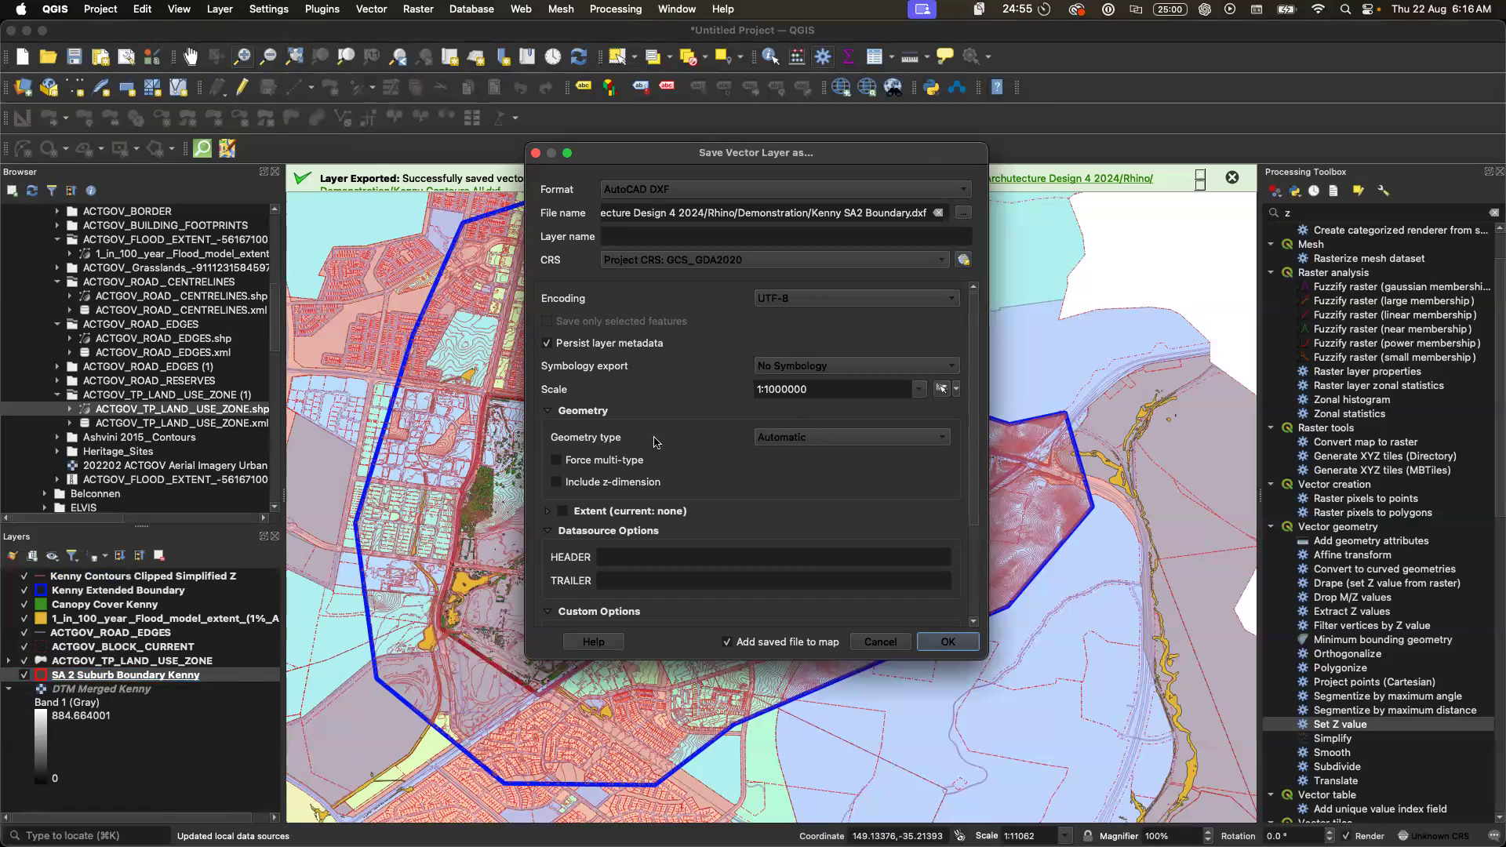
scroll(979, 373, down, 3)
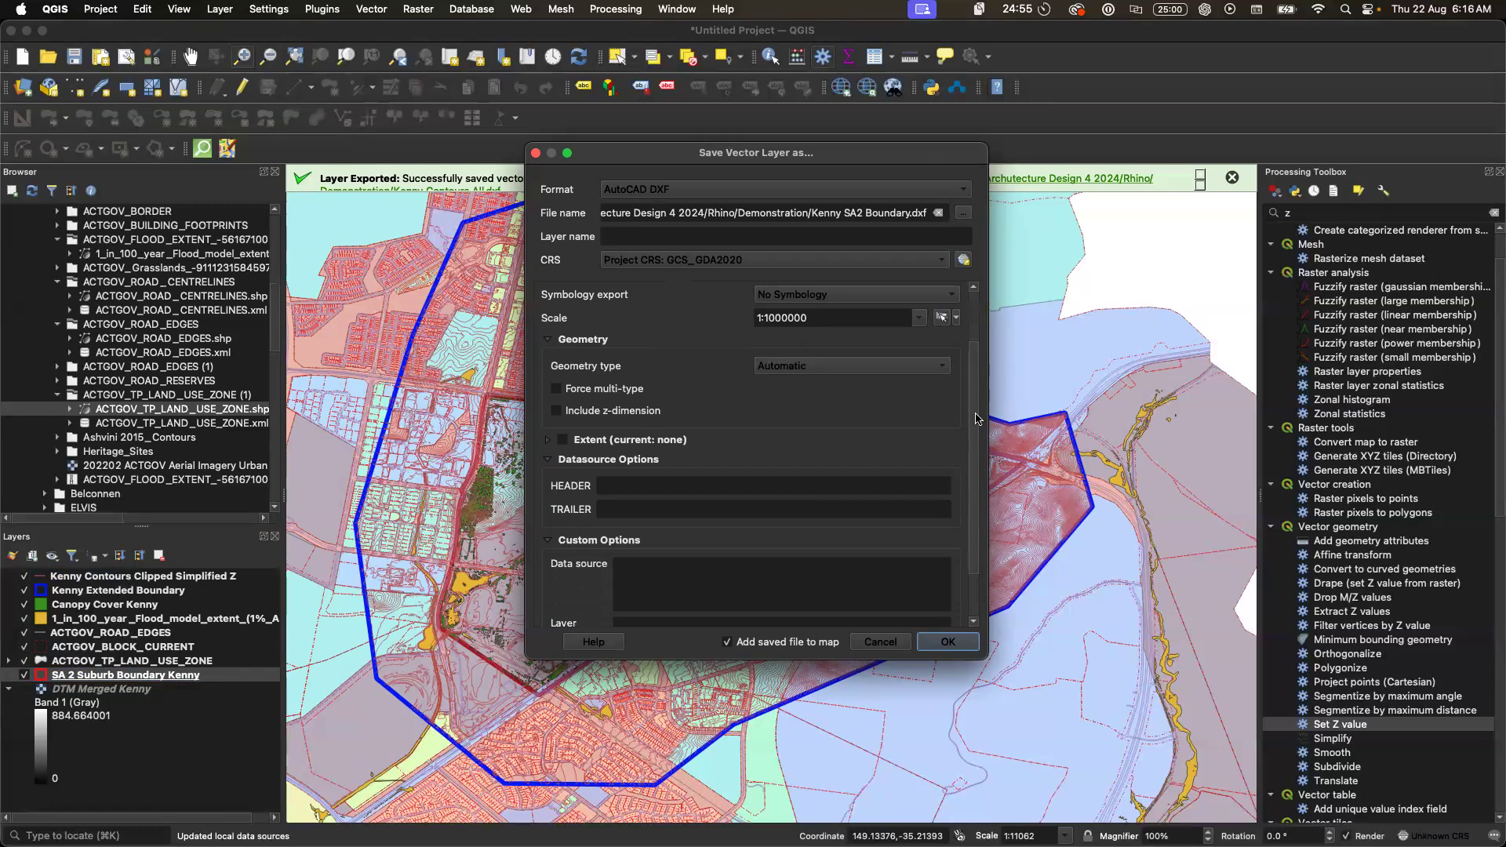
click(814, 643)
click(944, 642)
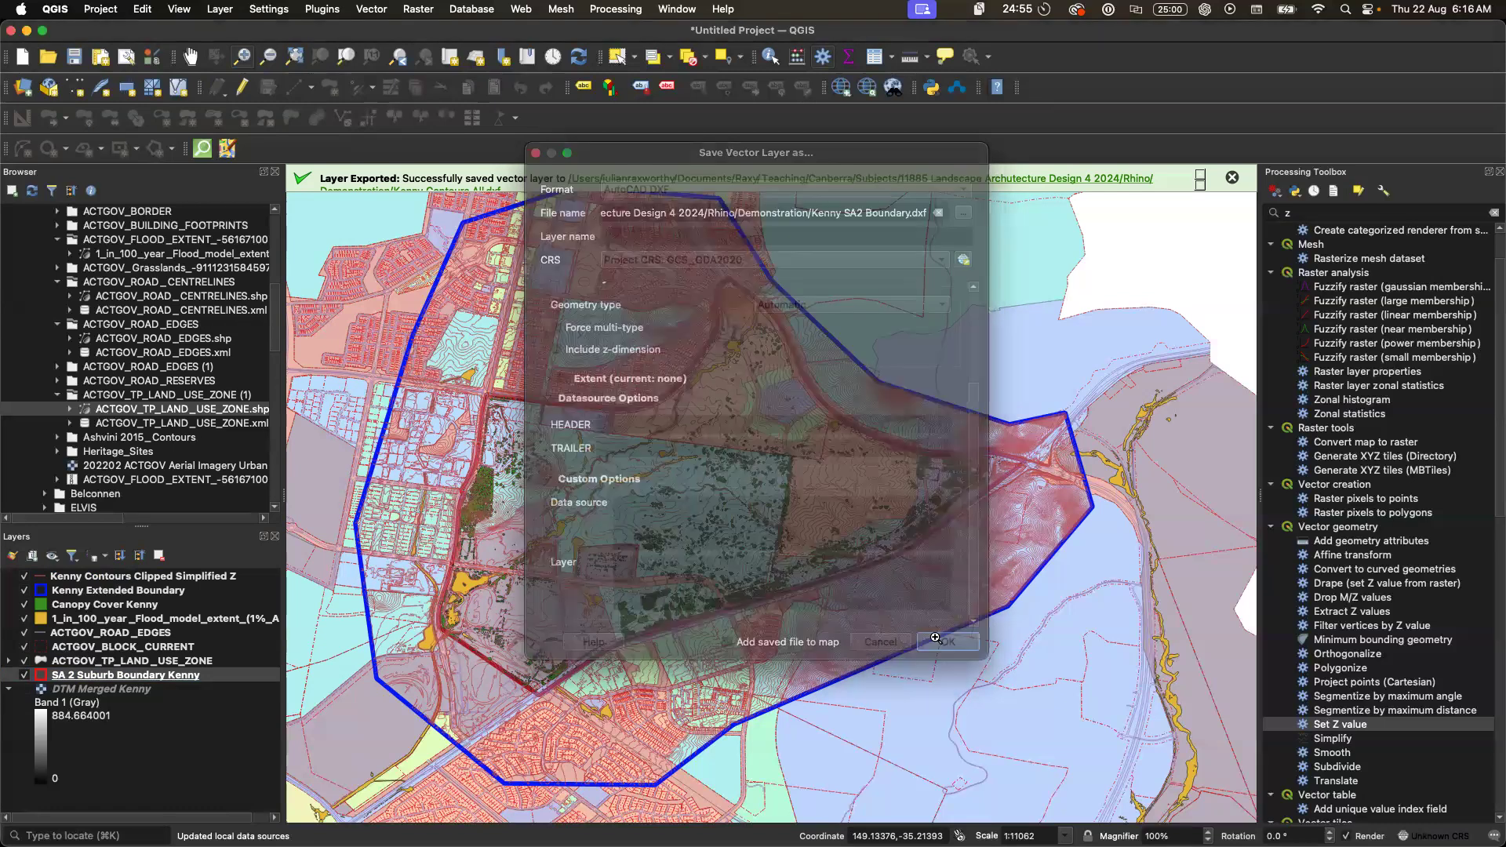
- Switch to Rhino 7 and maximize the Top viewport of the untitled model
drag(1505, 270, 728, 301)
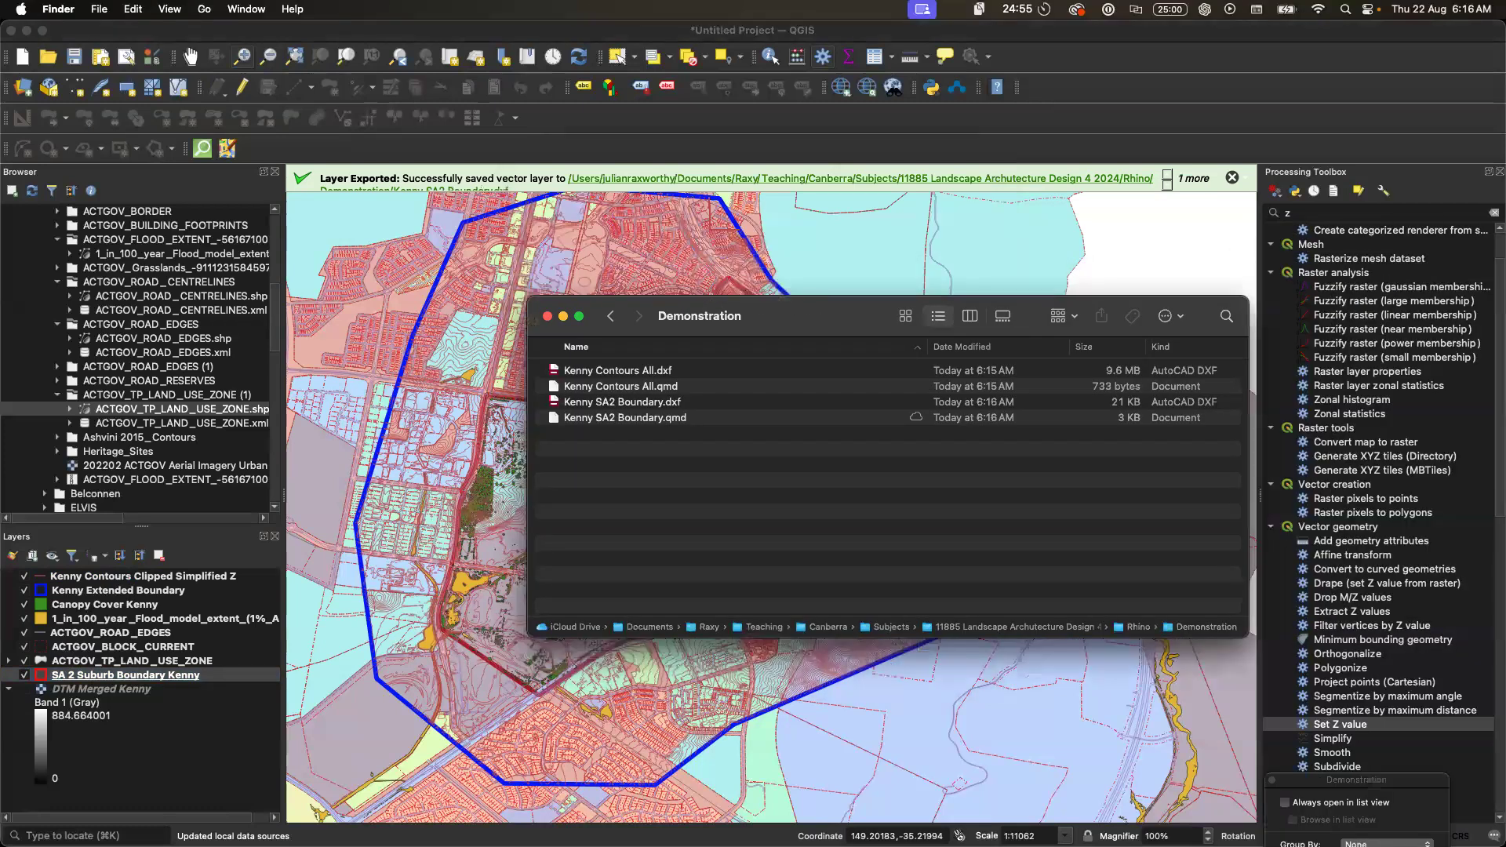
key(super+Tab)
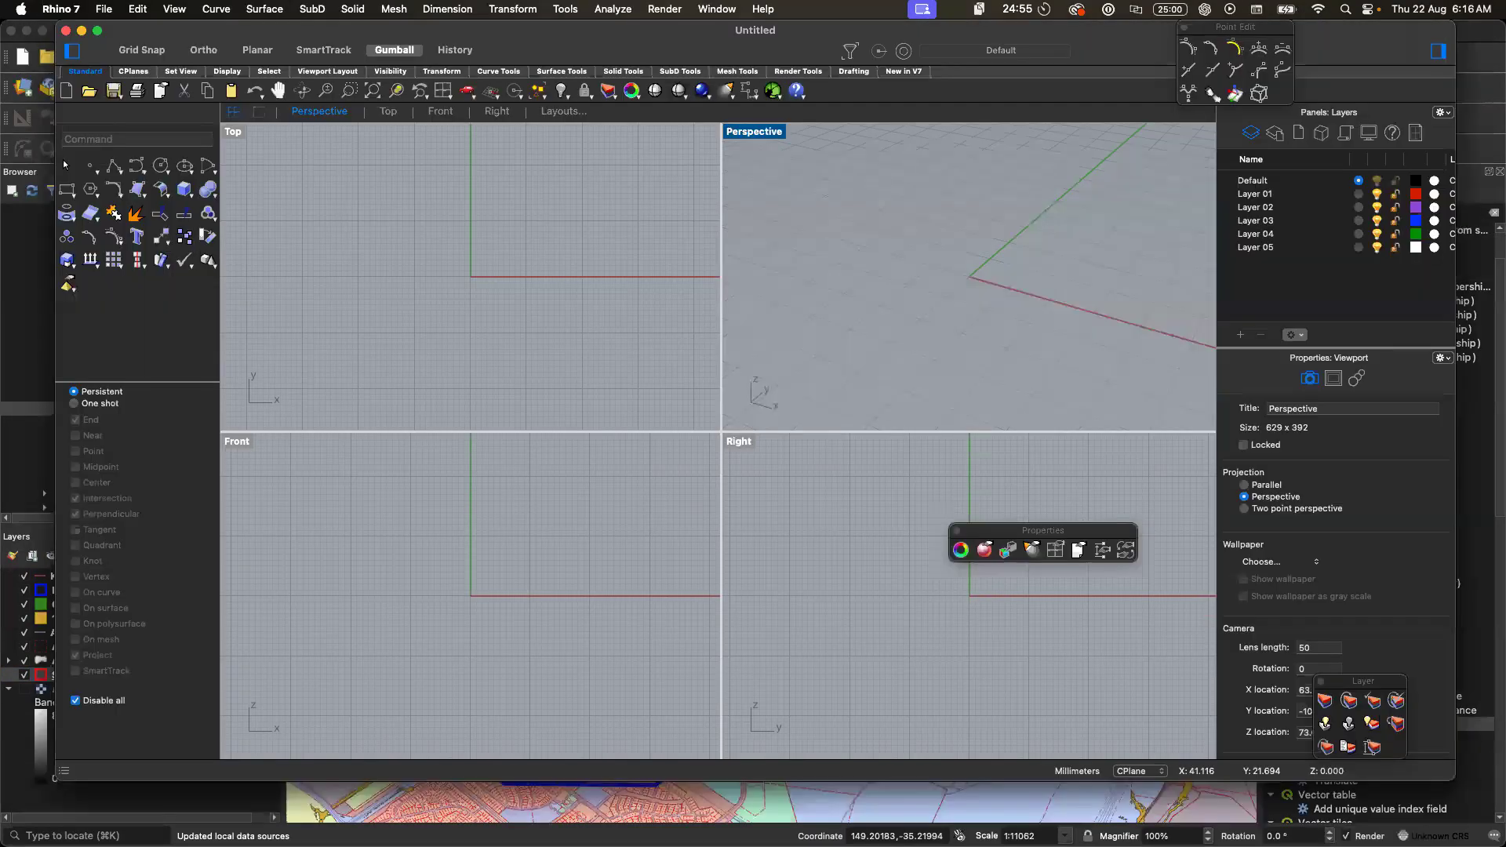
click(233, 135)
double_click(233, 135)
- Import Kenny Contours All.dxf from the Demonstration folder with millimetre units and fit the contours in the Top viewport
click(101, 10)
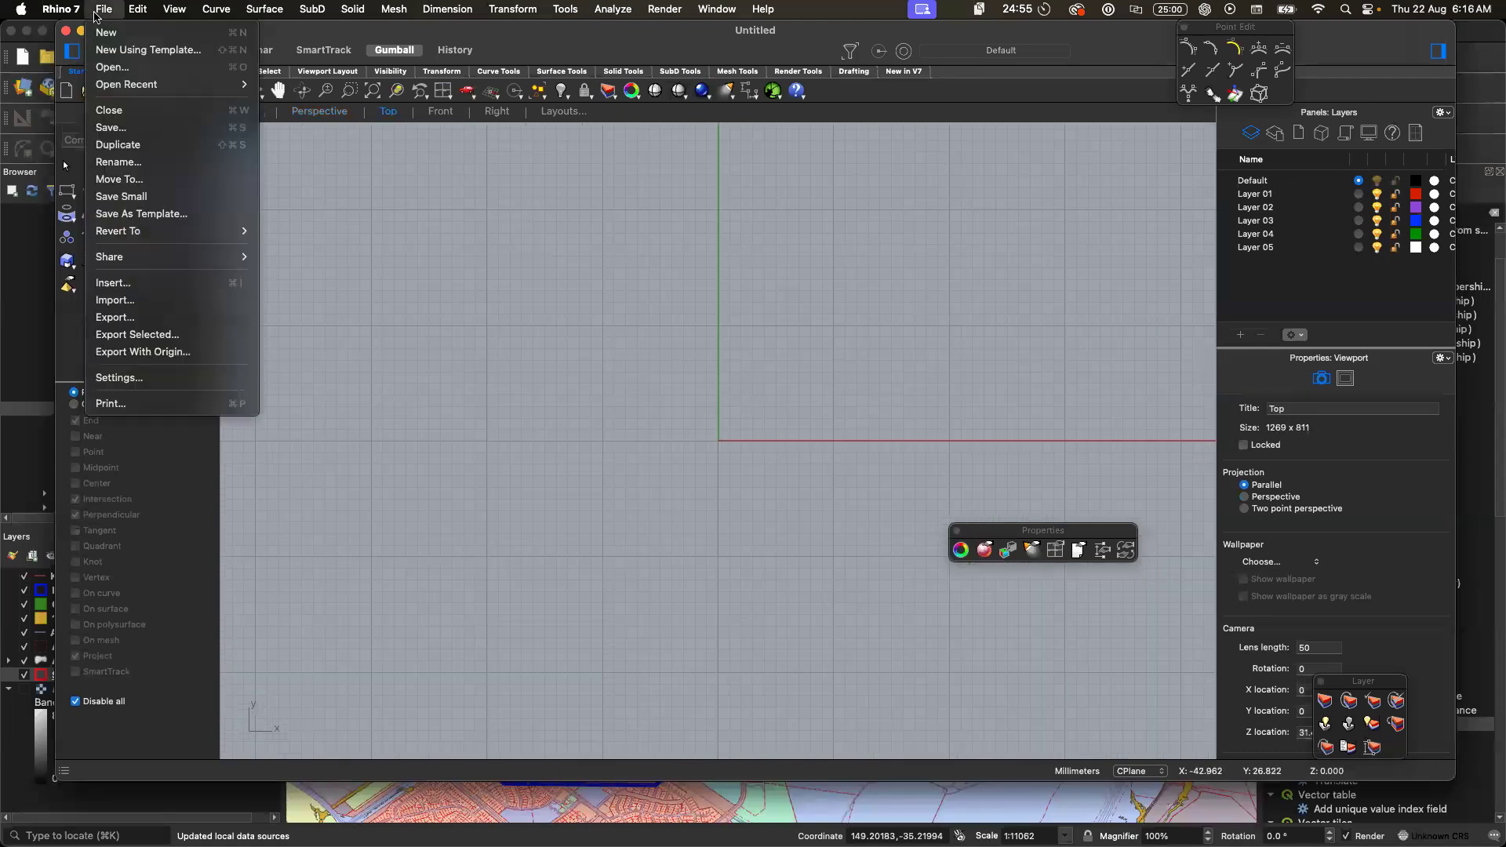
click(146, 302)
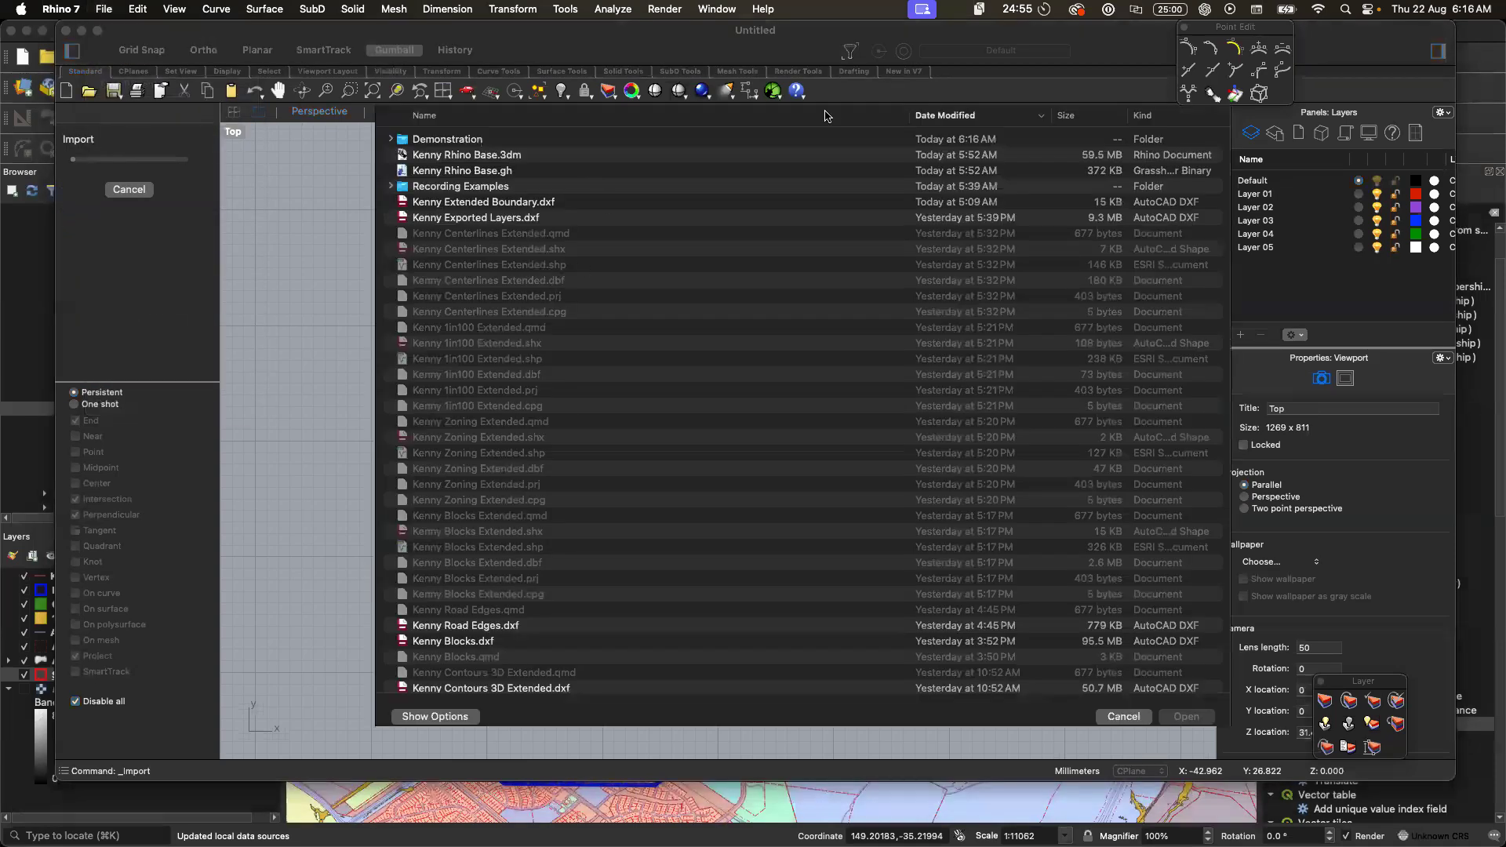
double_click(511, 141)
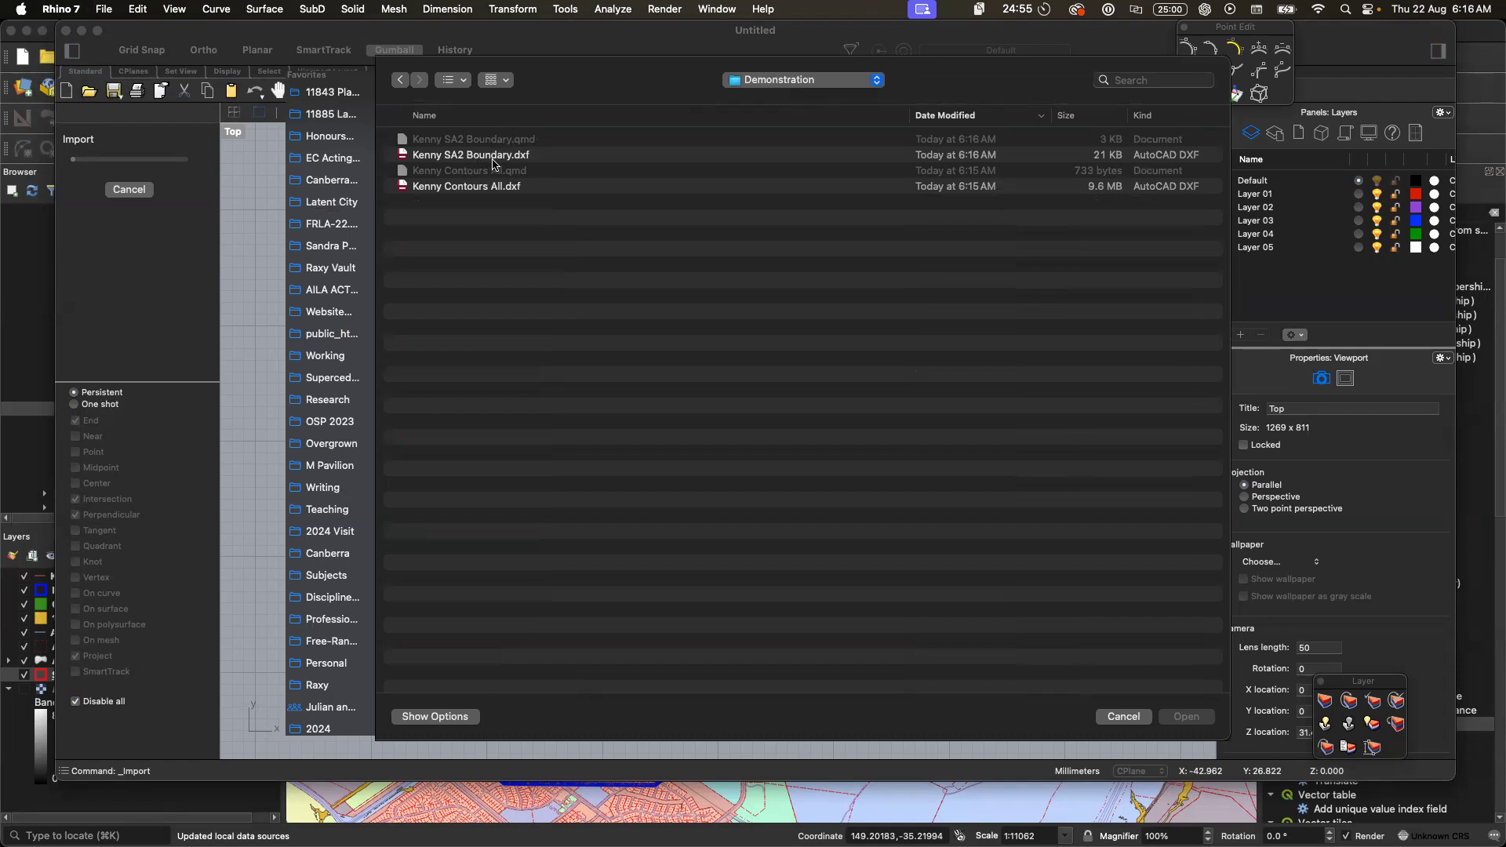
double_click(492, 187)
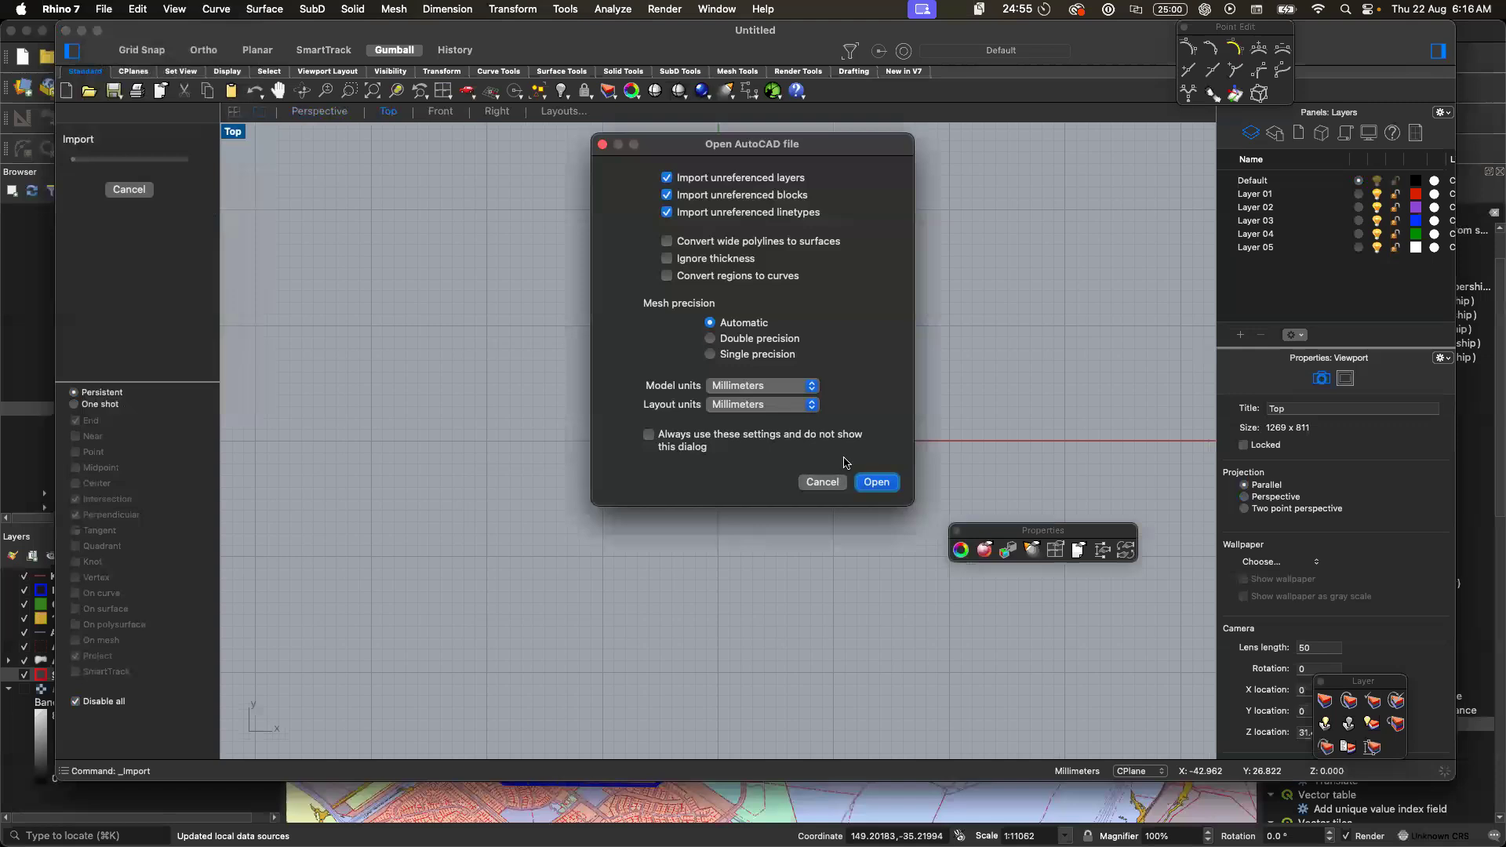
click(880, 489)
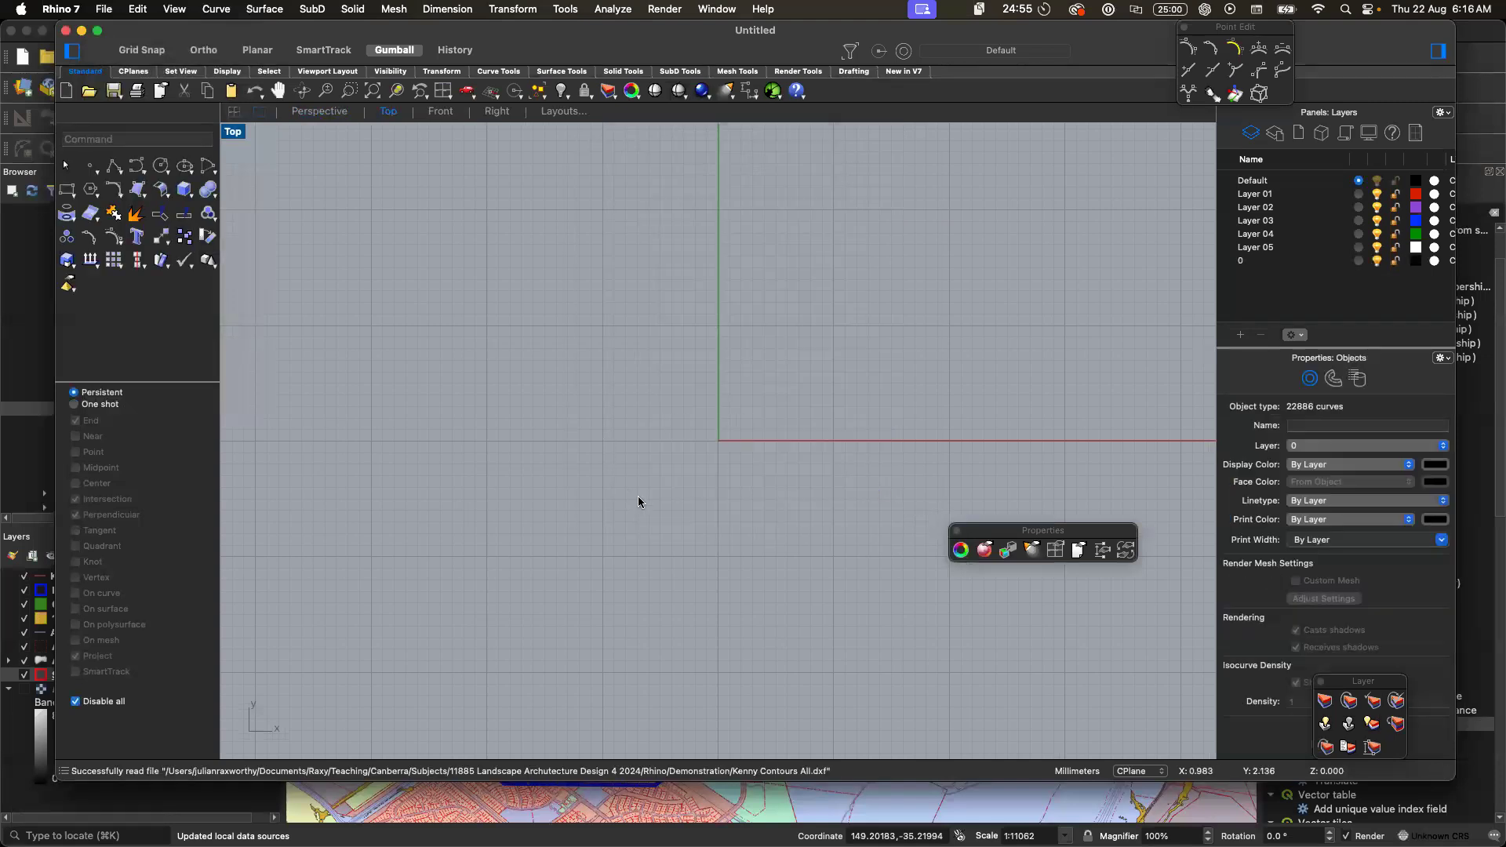
click(630, 559)
text(z)
key(Return)
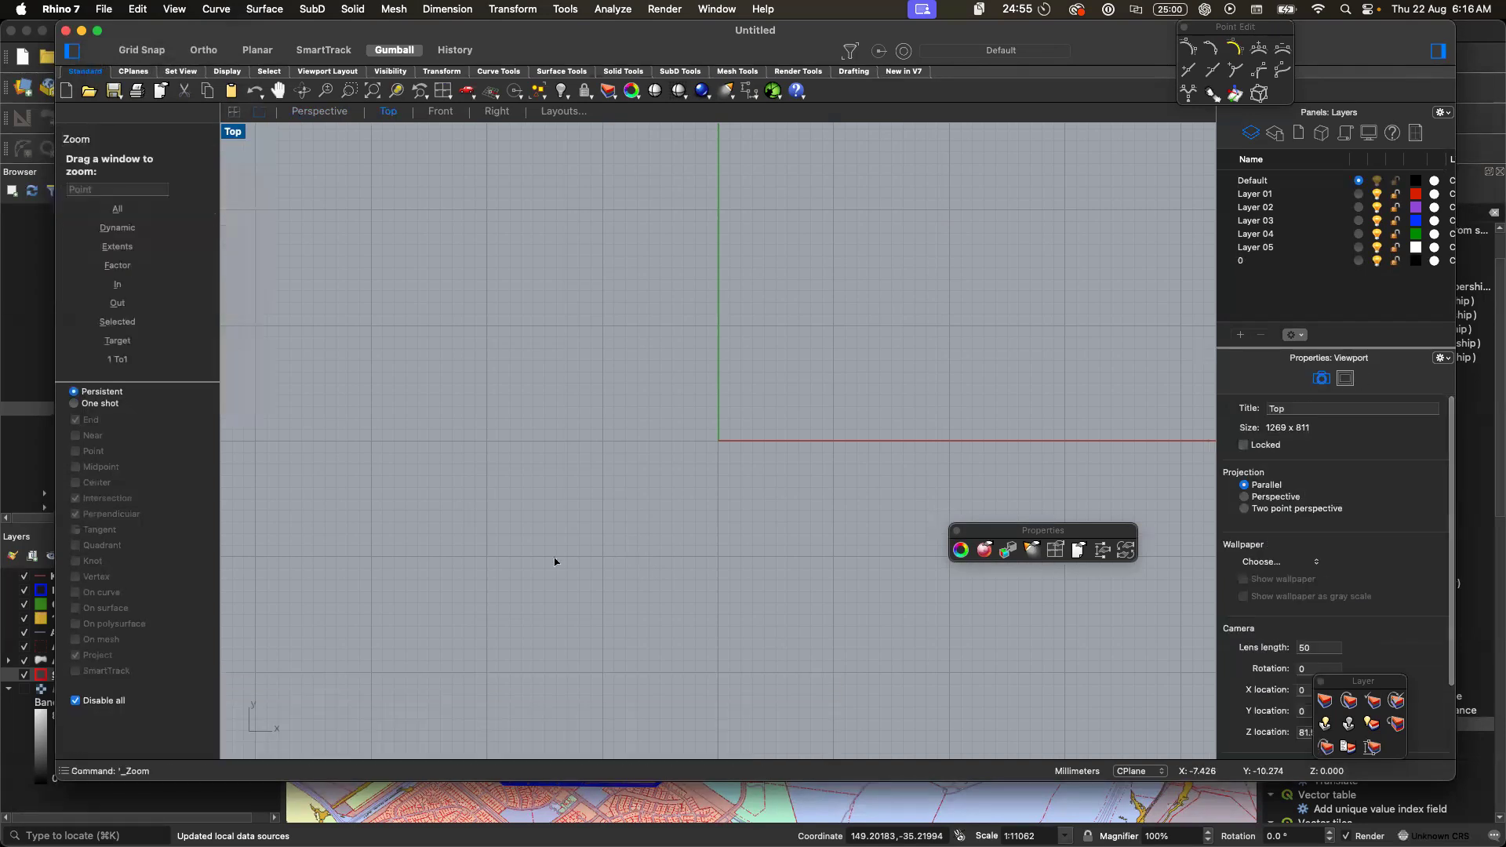
text(e)
key(Return)
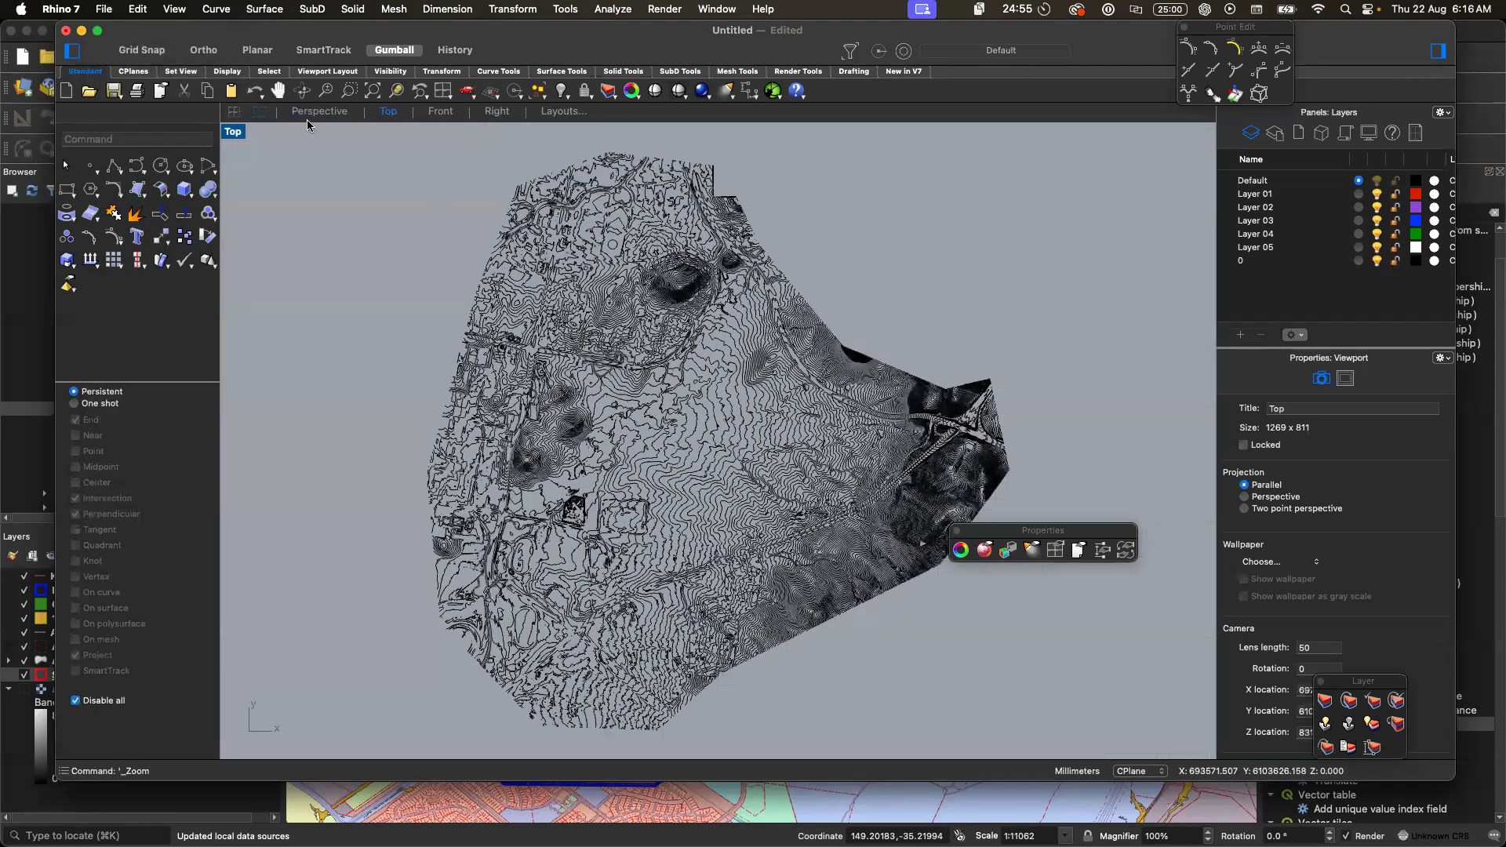
- Delete most of the stack of stray curves hanging below the terrain in the Front viewport
click(442, 111)
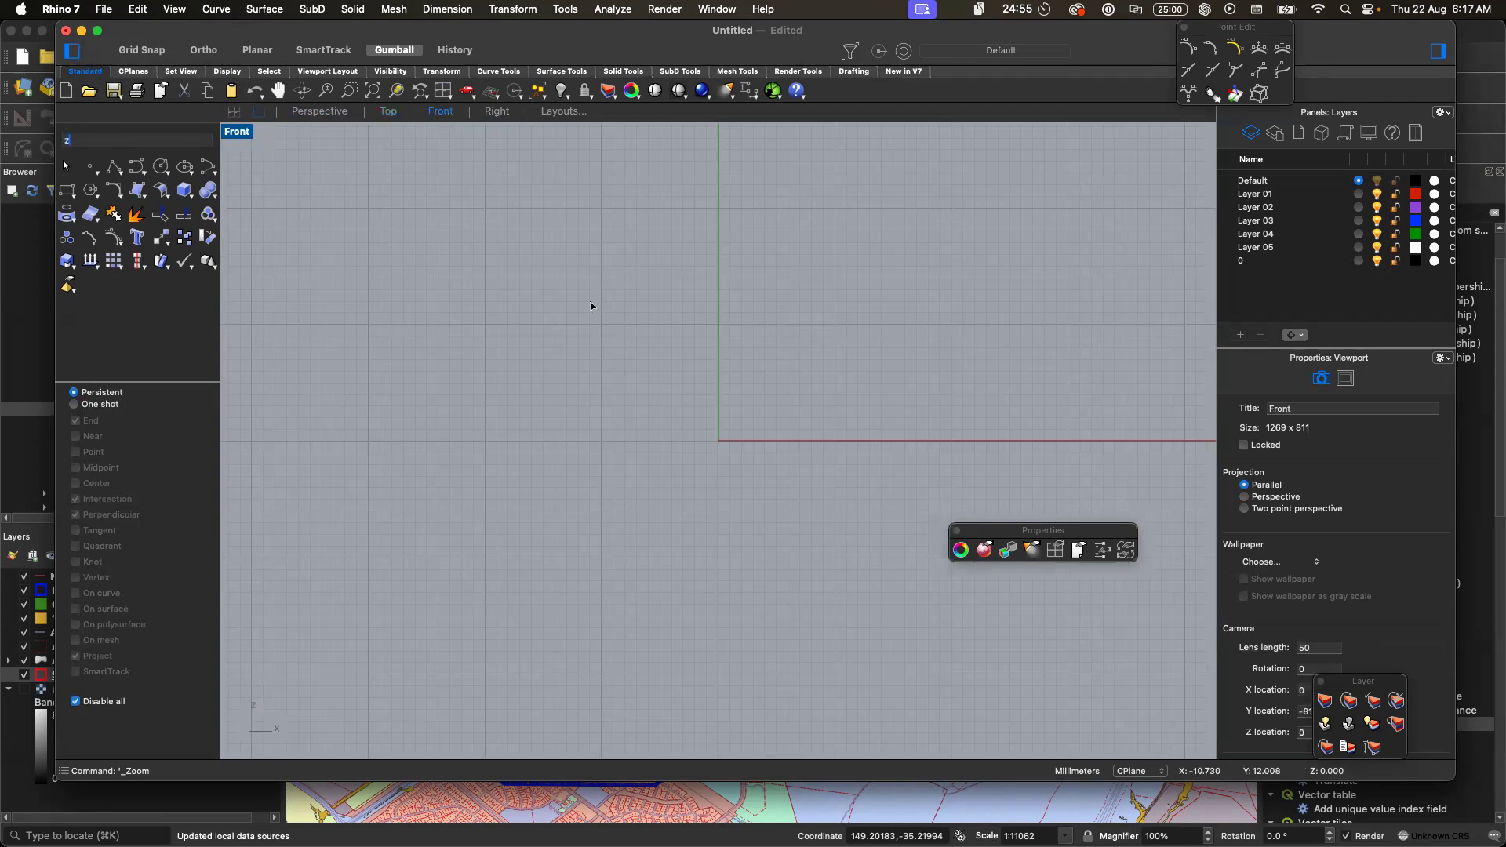
text(z)
key(Return)
text(e)
key(Return)
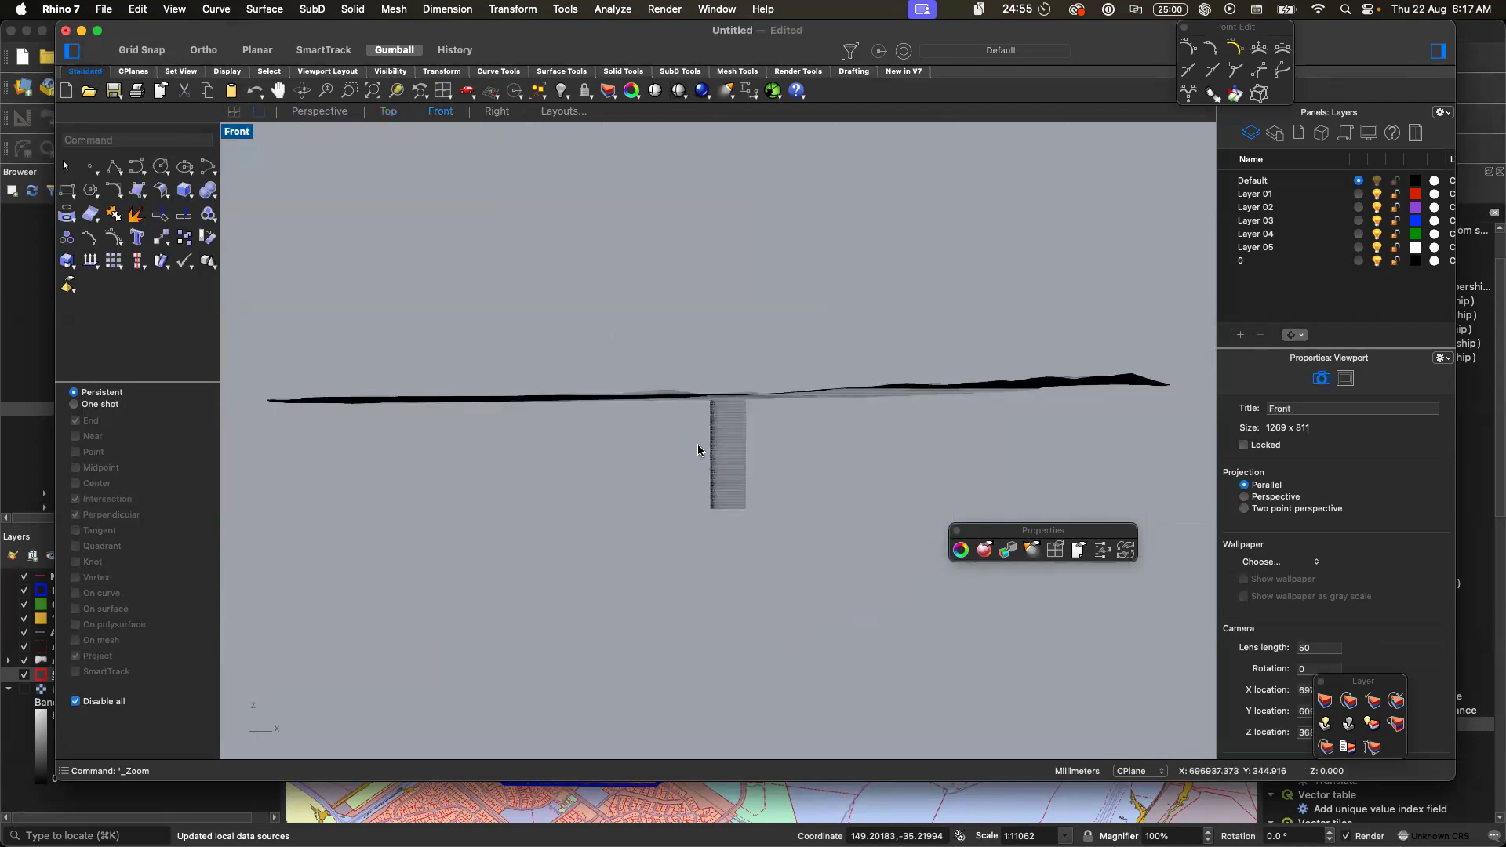
scroll(704, 450, up, 5)
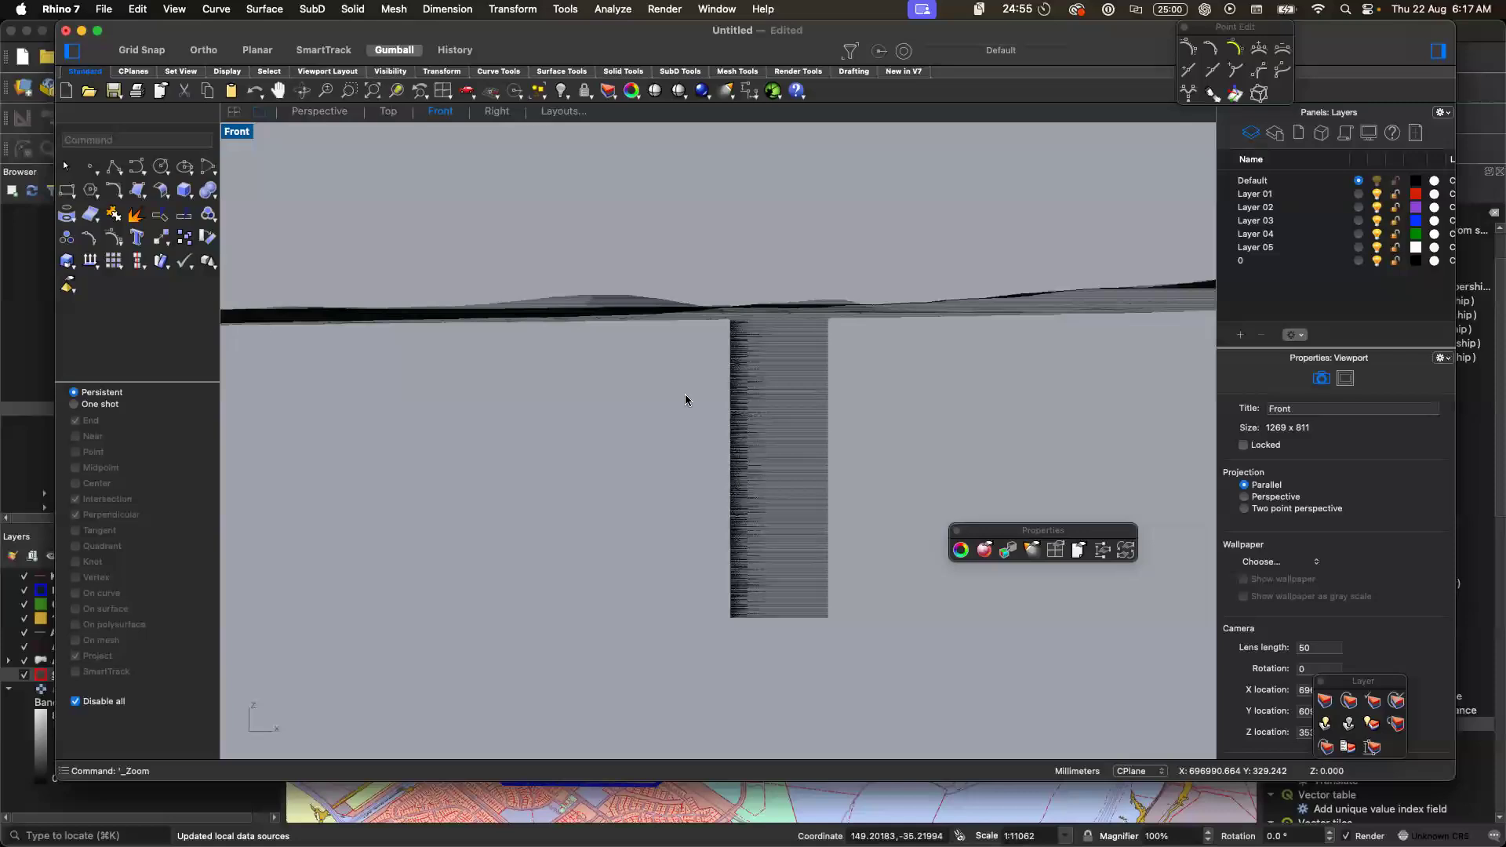
drag(696, 681, 924, 354)
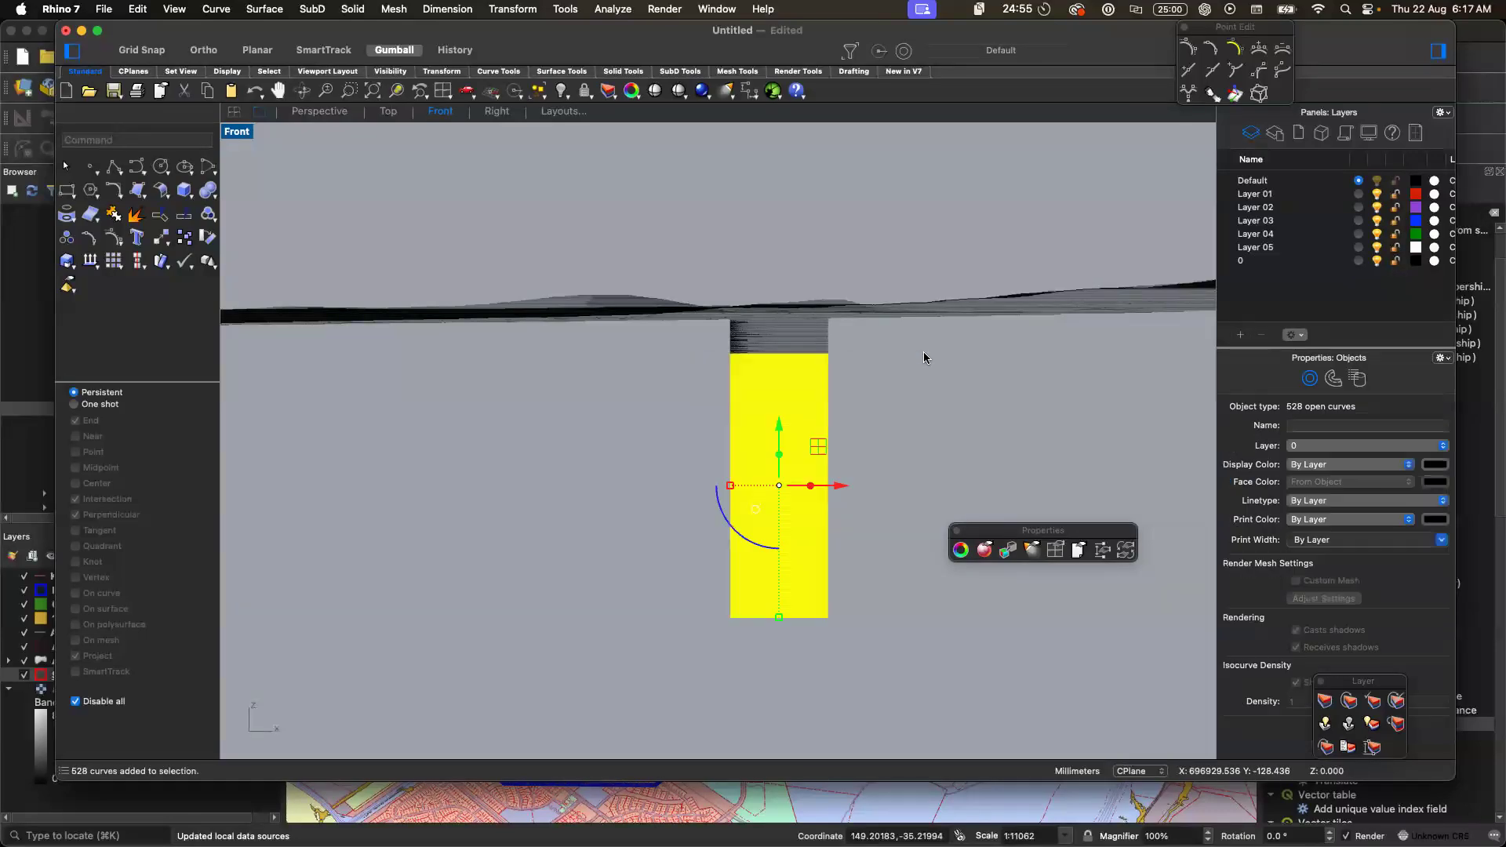
key(Delete)
- Examine the whole contour terrain in the Perspective viewport for stray curves remaining beneath its edge
scroll(867, 298, up, 5)
scroll(765, 389, down, 2)
click(319, 111)
scroll(655, 369, down, 3)
text(z)
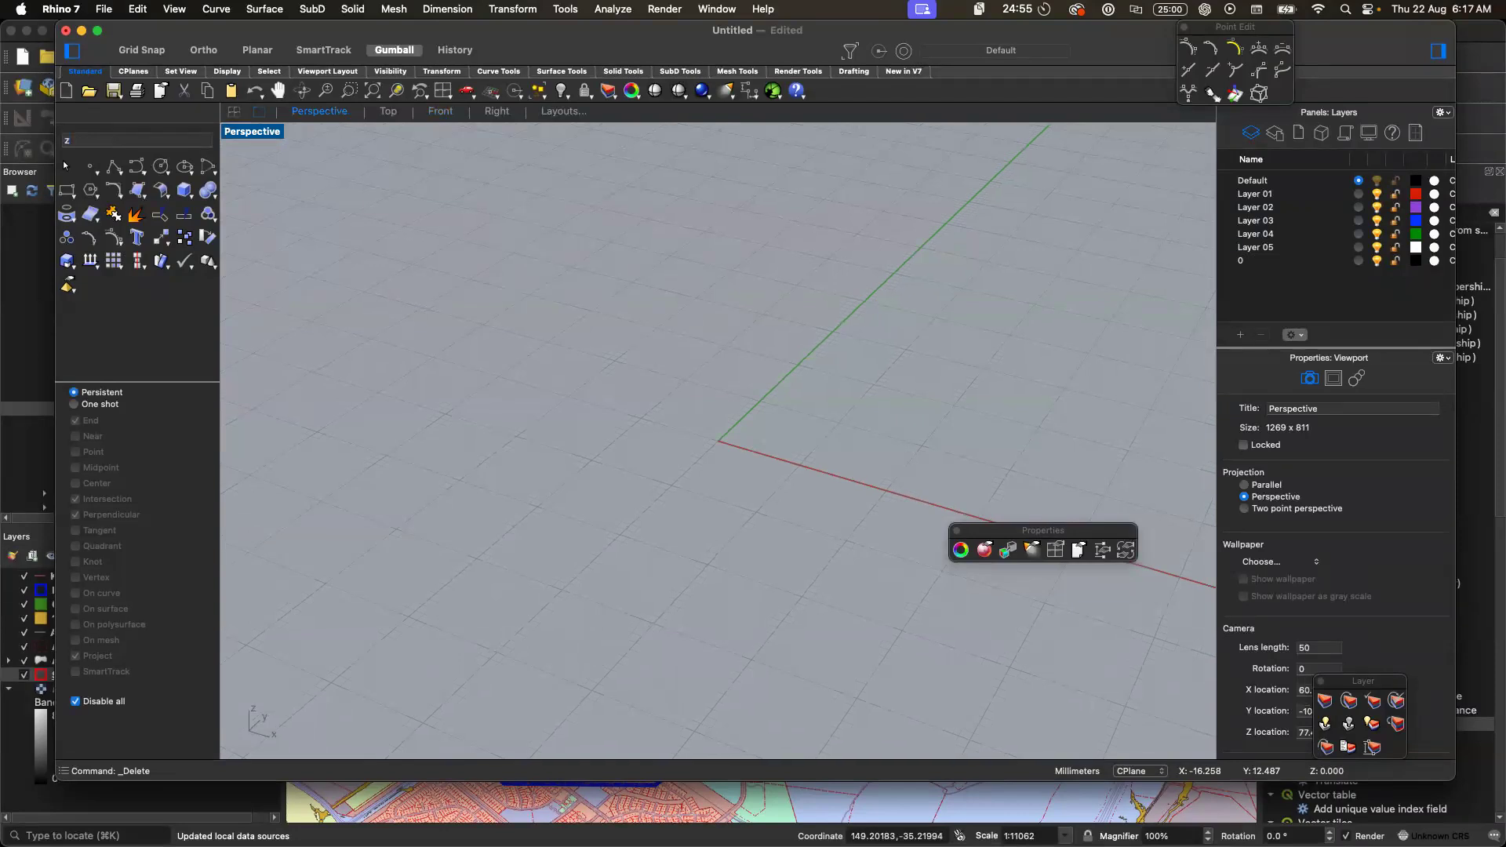
text(e)
key(Return)
scroll(667, 500, down, 10)
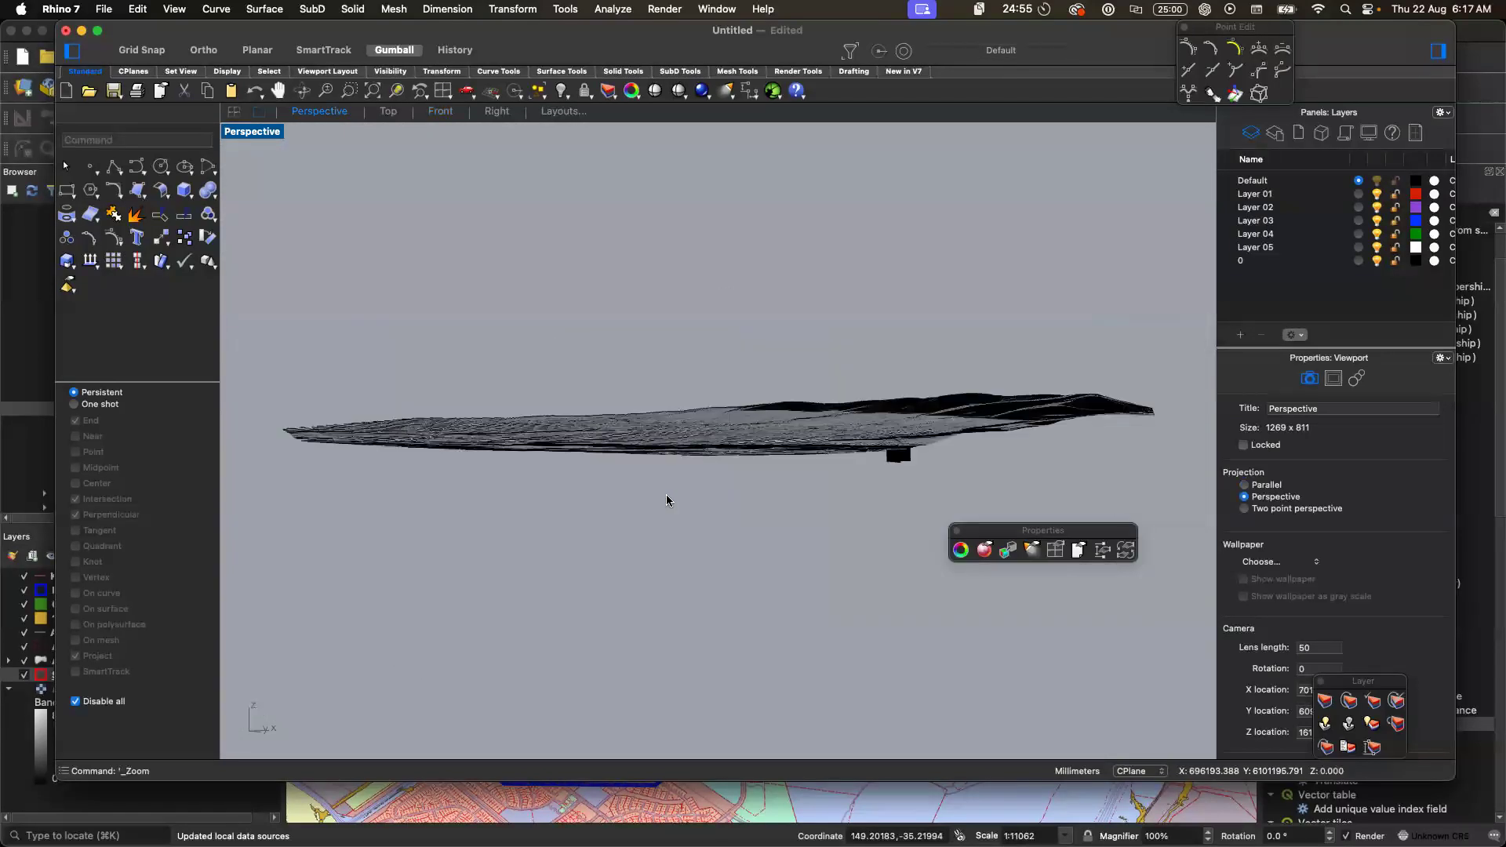
scroll(667, 501, right, 10)
scroll(666, 500, up, 3)
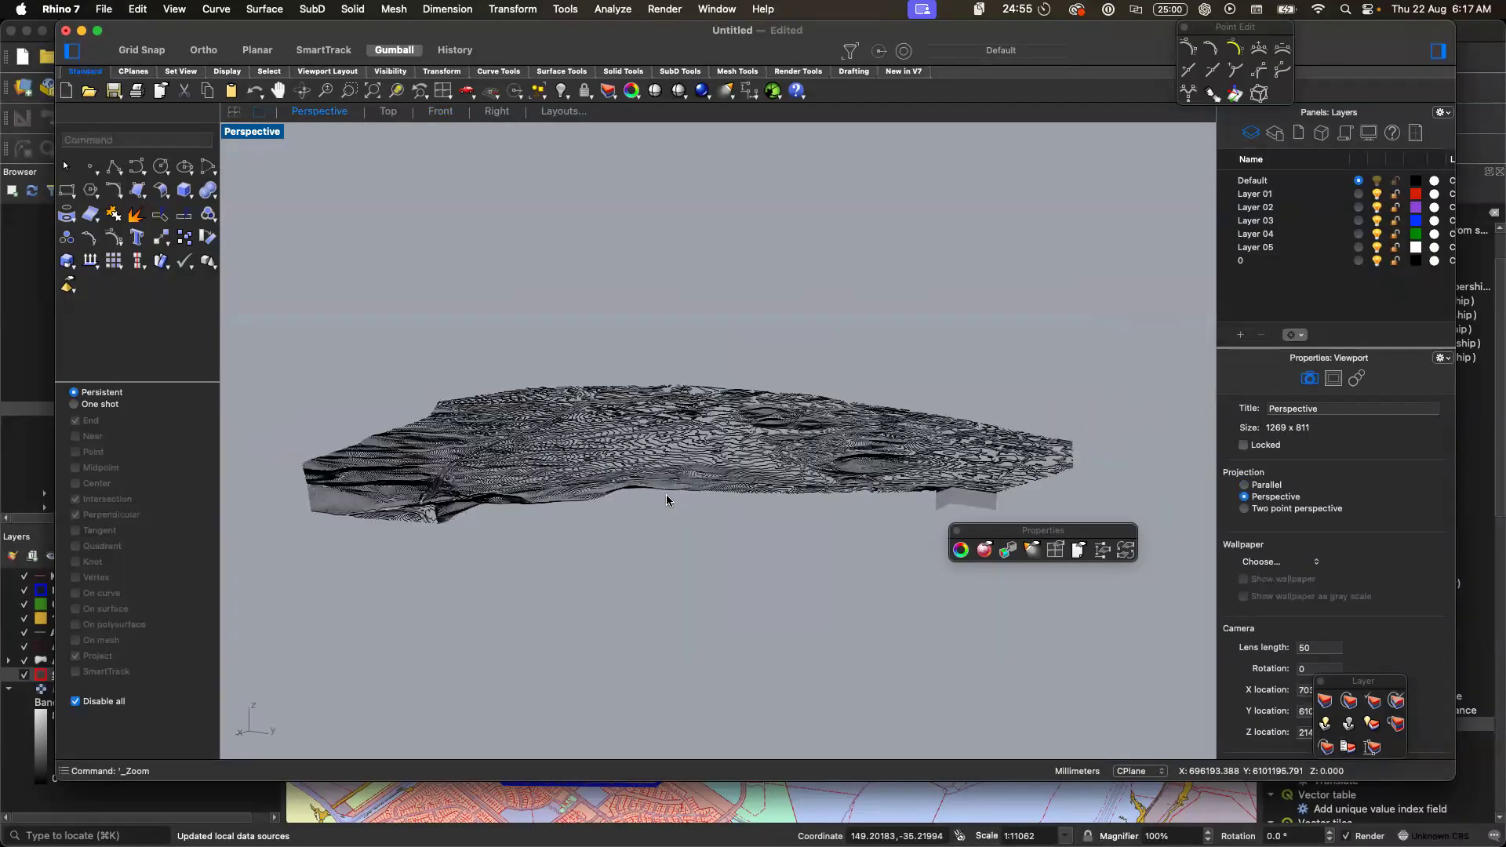
scroll(667, 500, up, 7)
scroll(667, 500, right, 5)
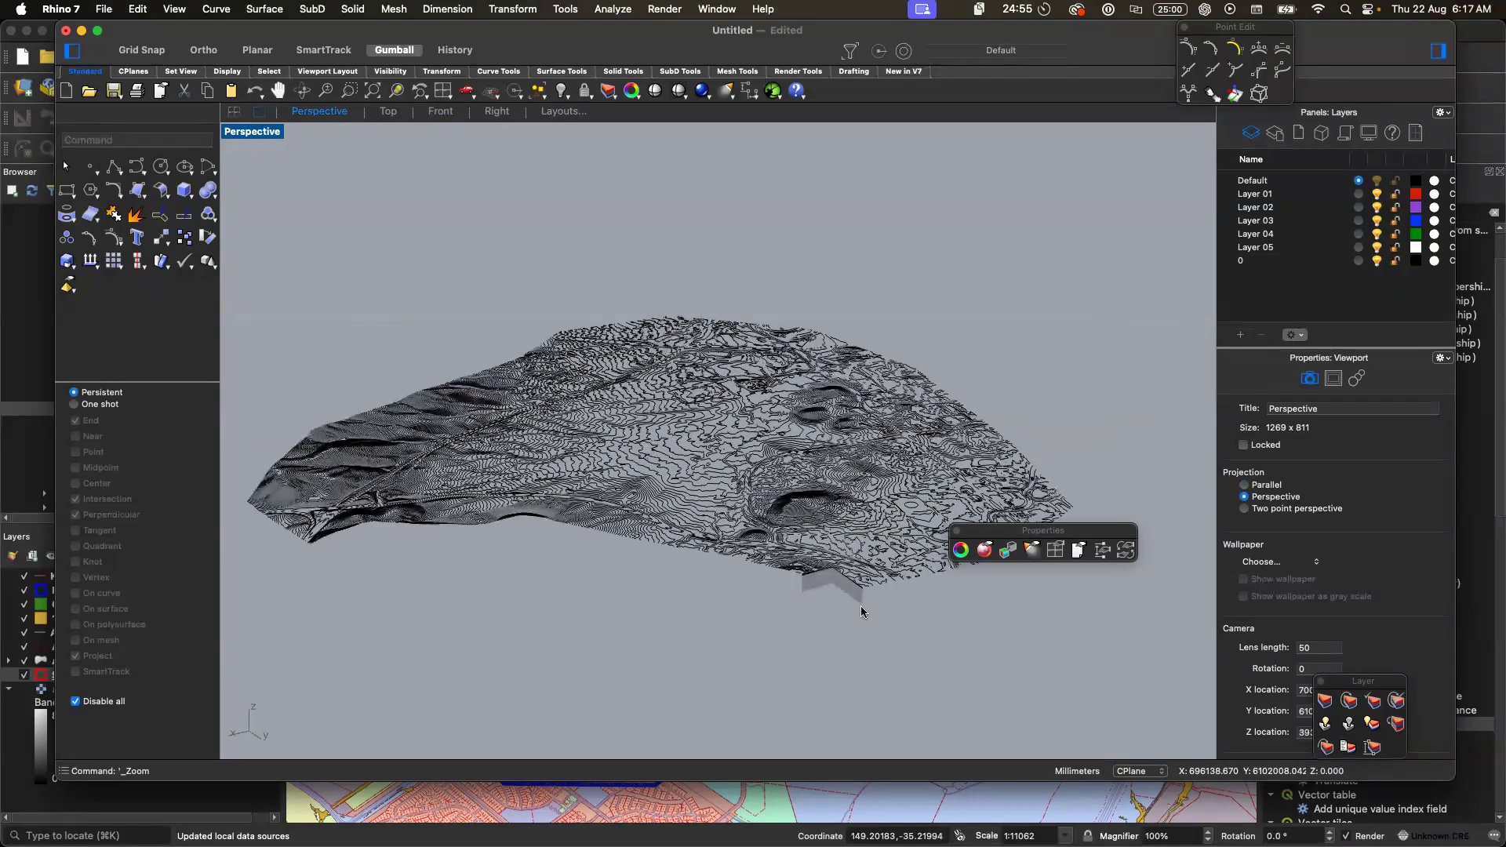
- Delete the lower part of the folded wall of stray curves beneath the terrain edge in the Perspective viewport
scroll(861, 612, up, 5)
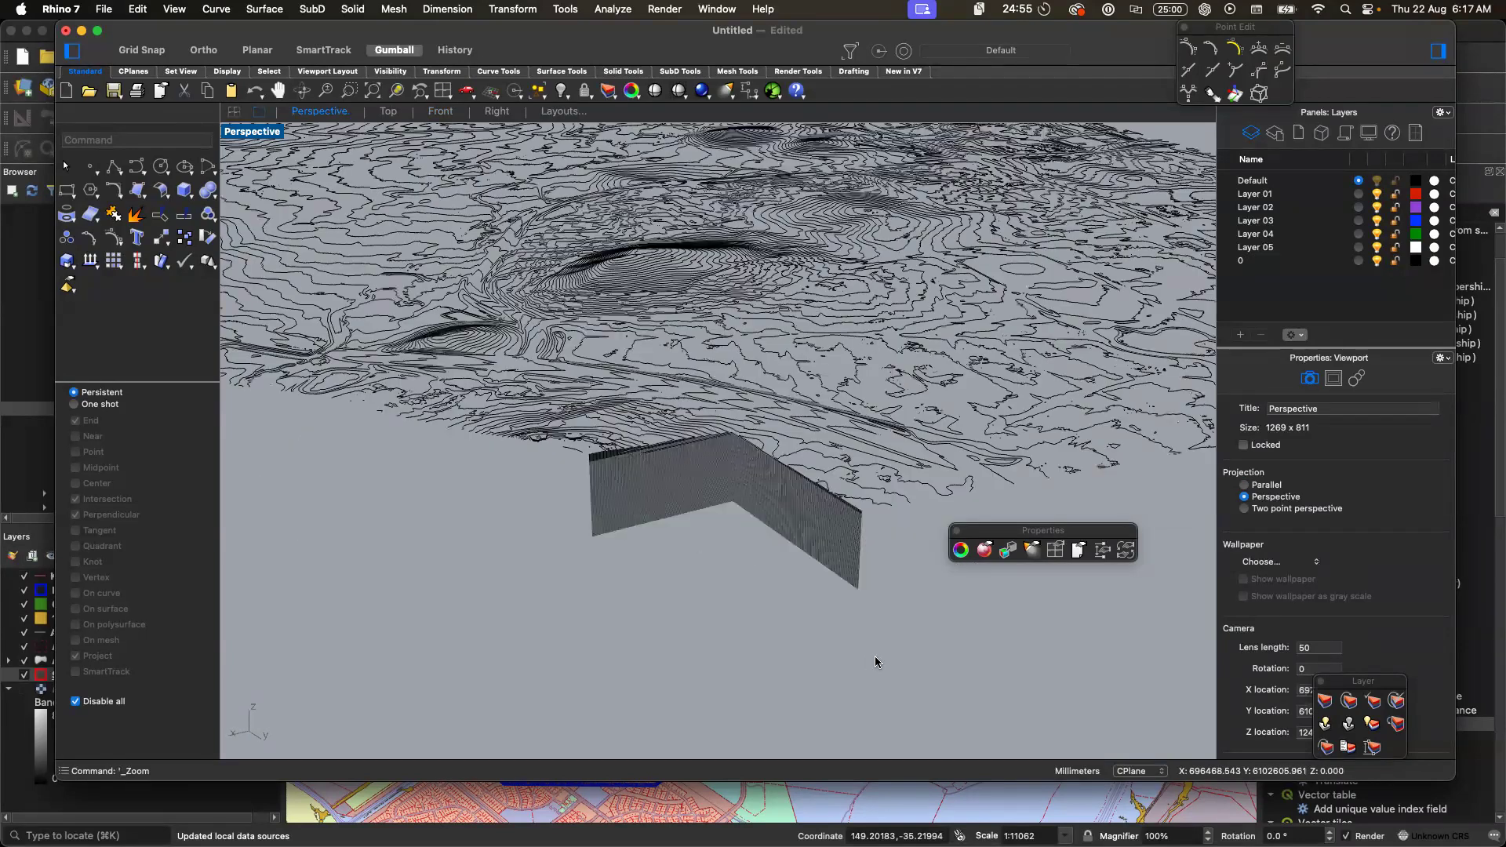
click(562, 548)
key(Delete)
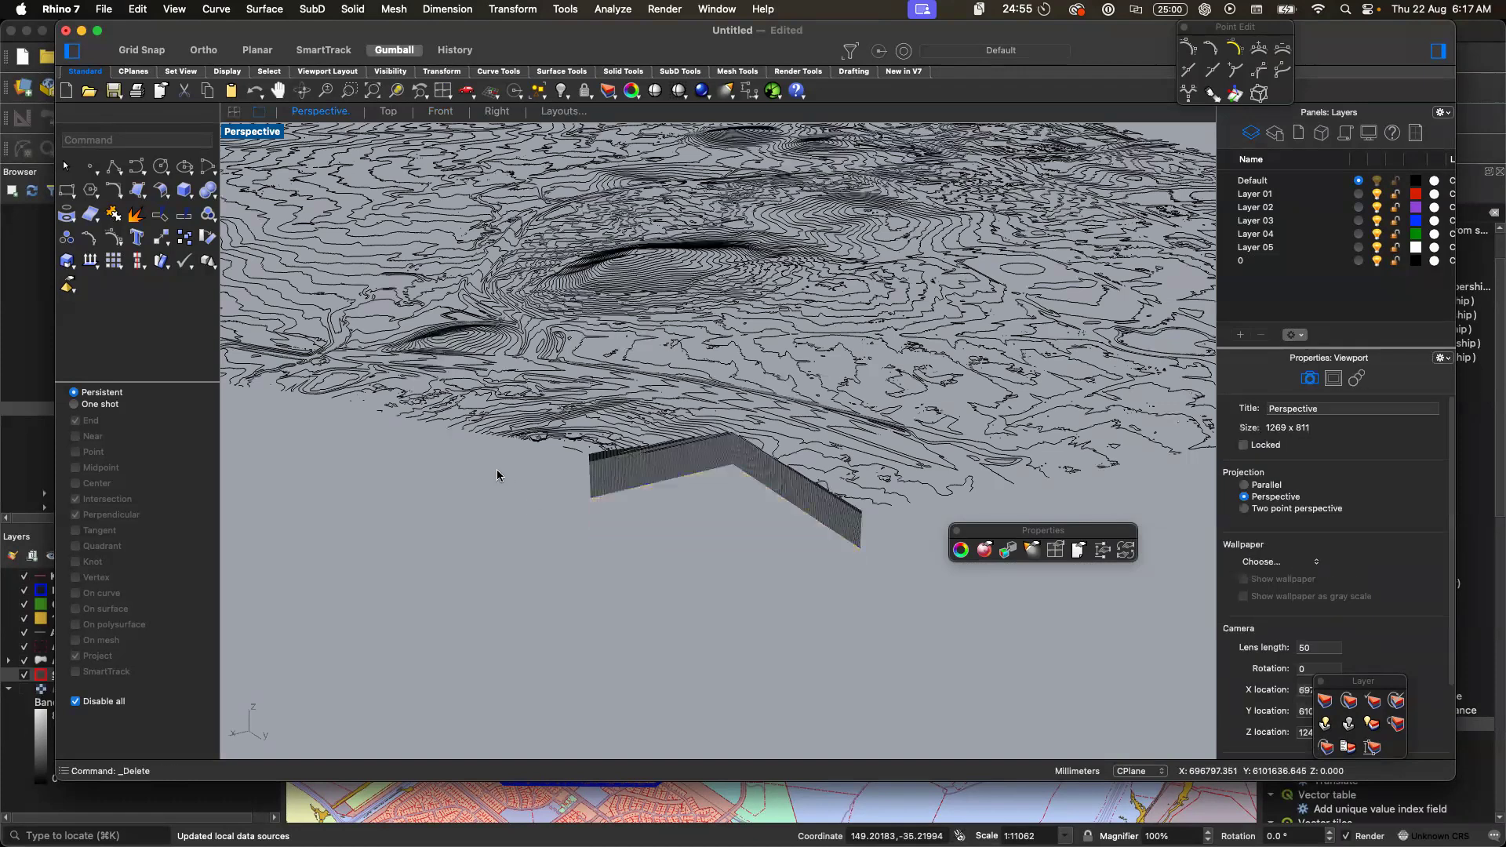
- Delete the stray straight curves enclosed around the northeast notch of the contours in the Top viewport
click(388, 111)
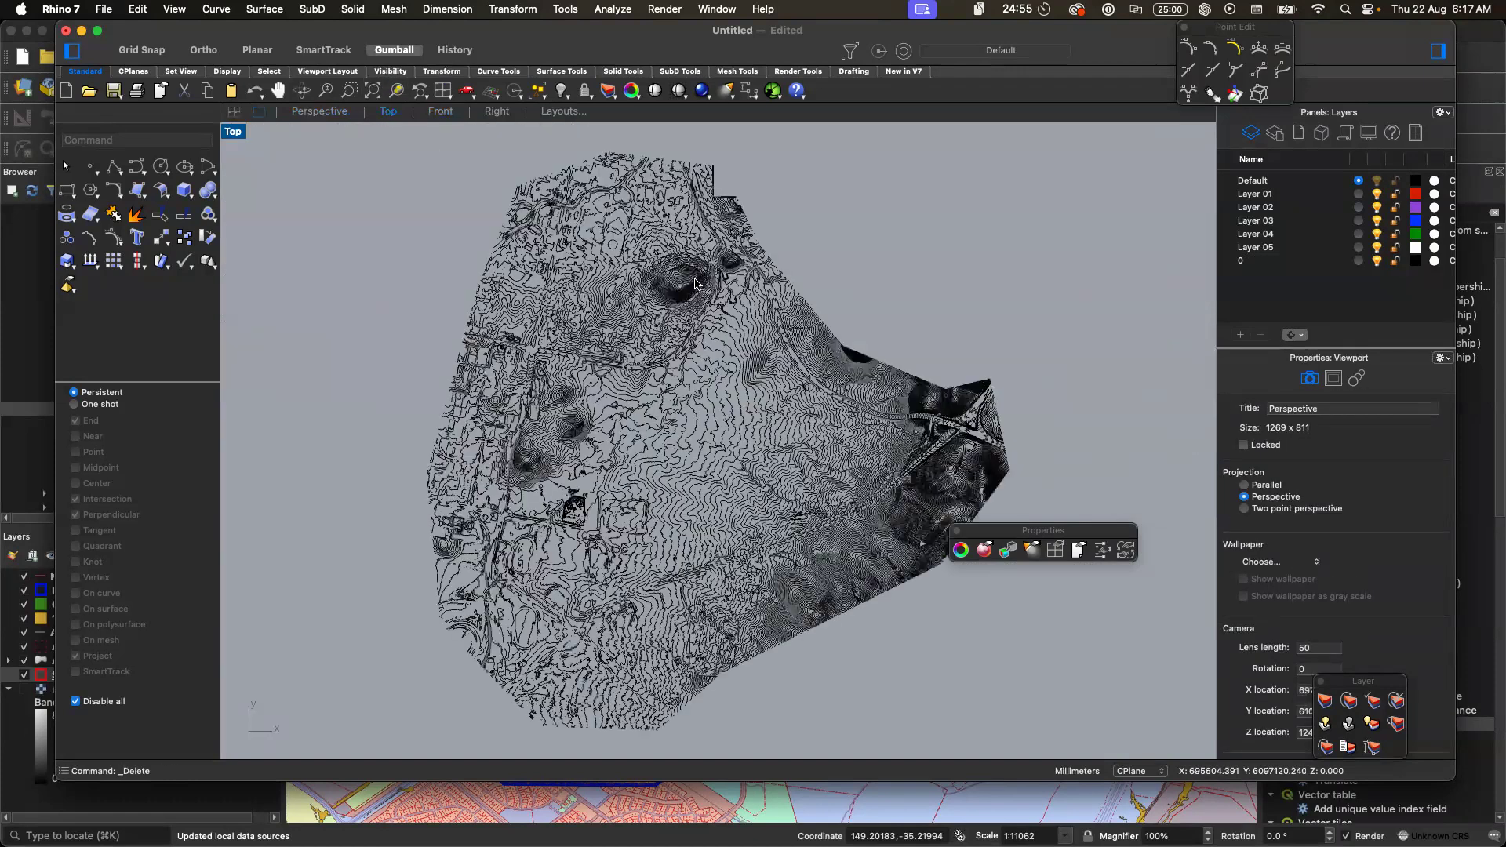
scroll(813, 249, up, 5)
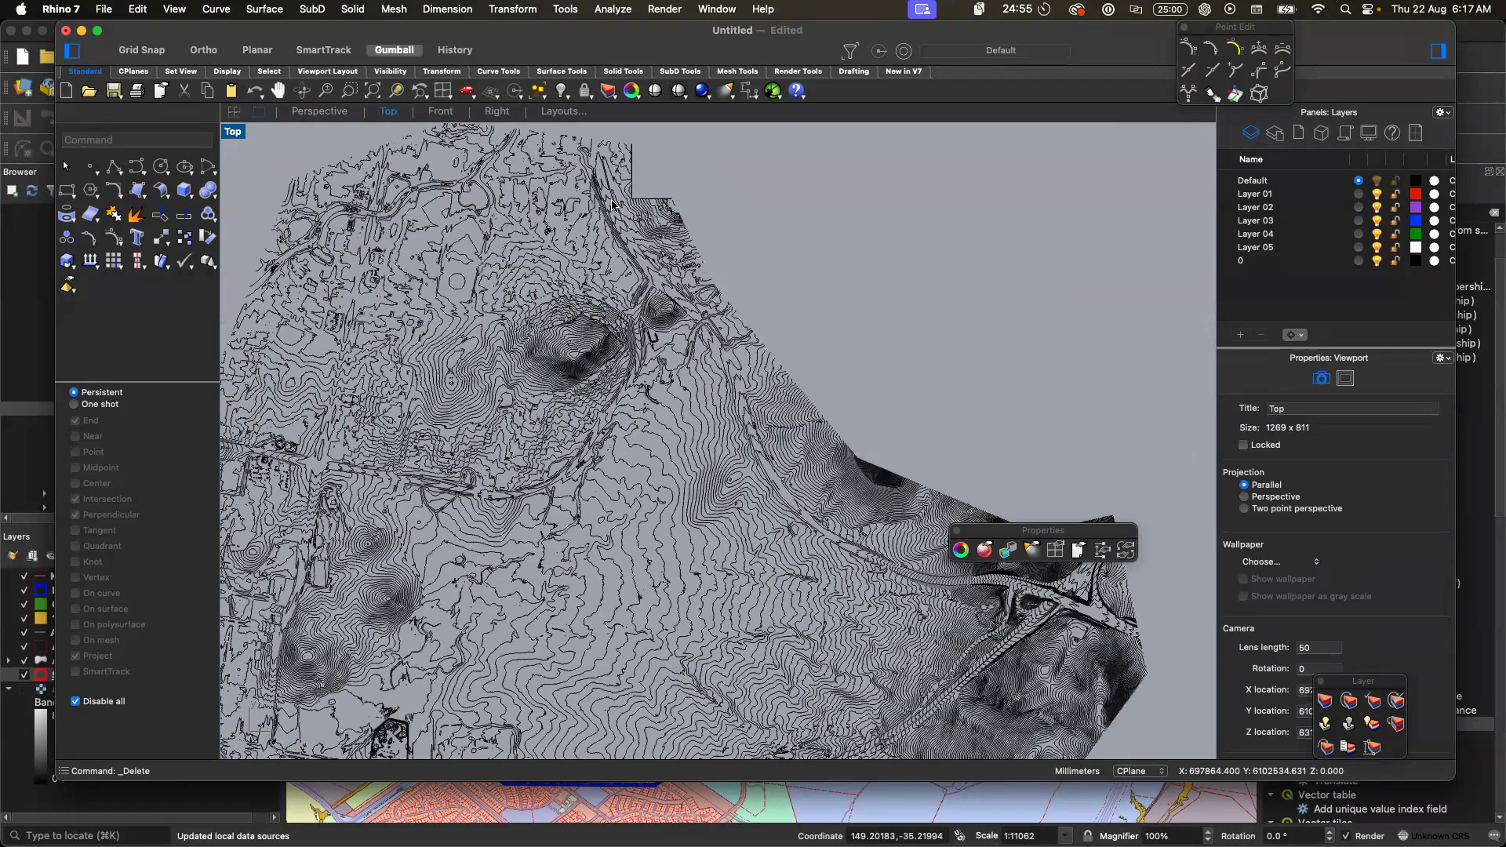
scroll(685, 295, up, 2)
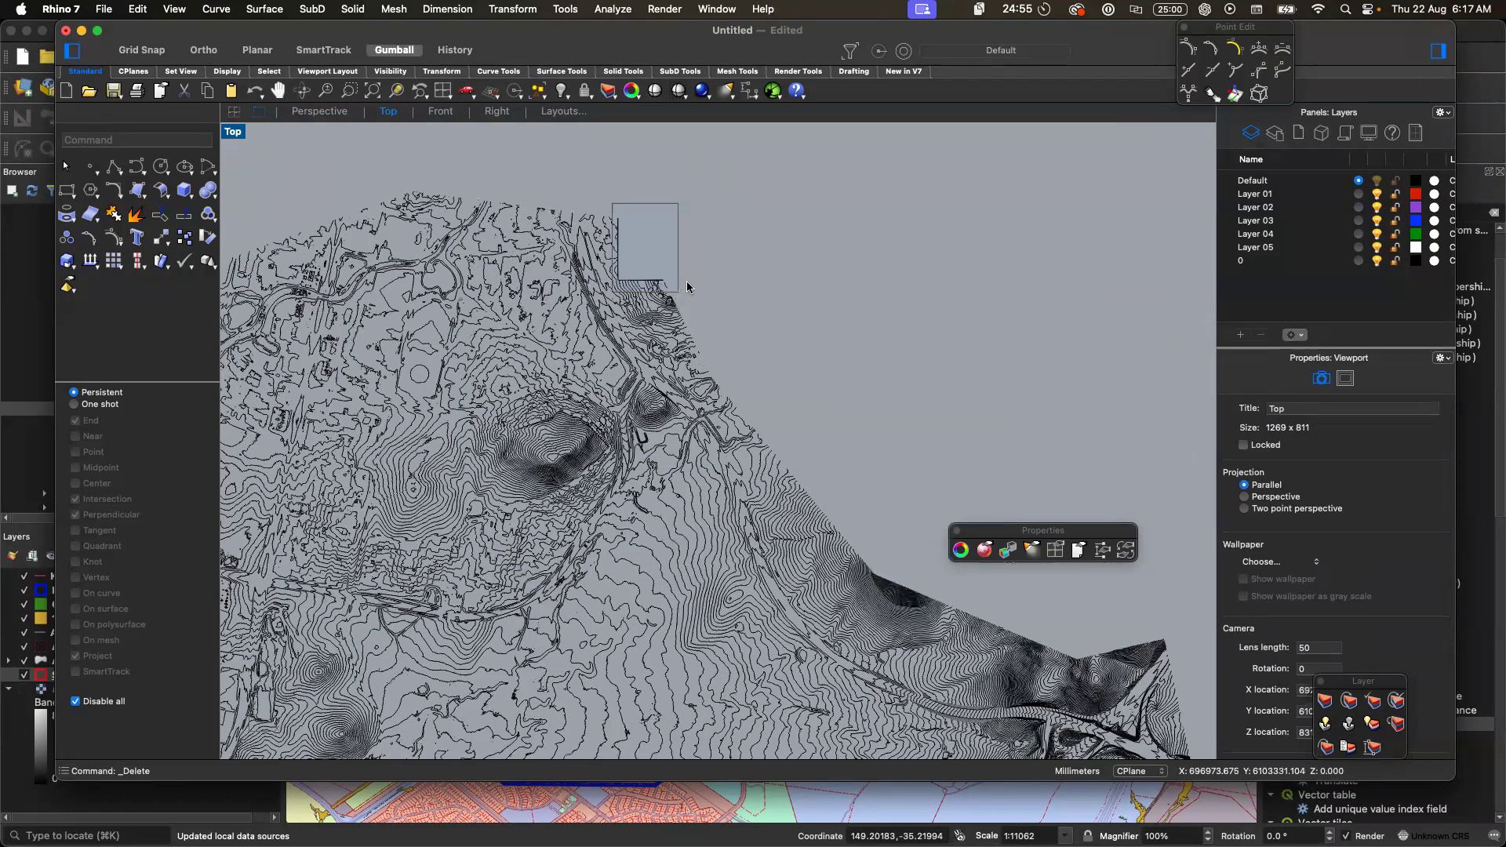
click(685, 281)
key(Delete)
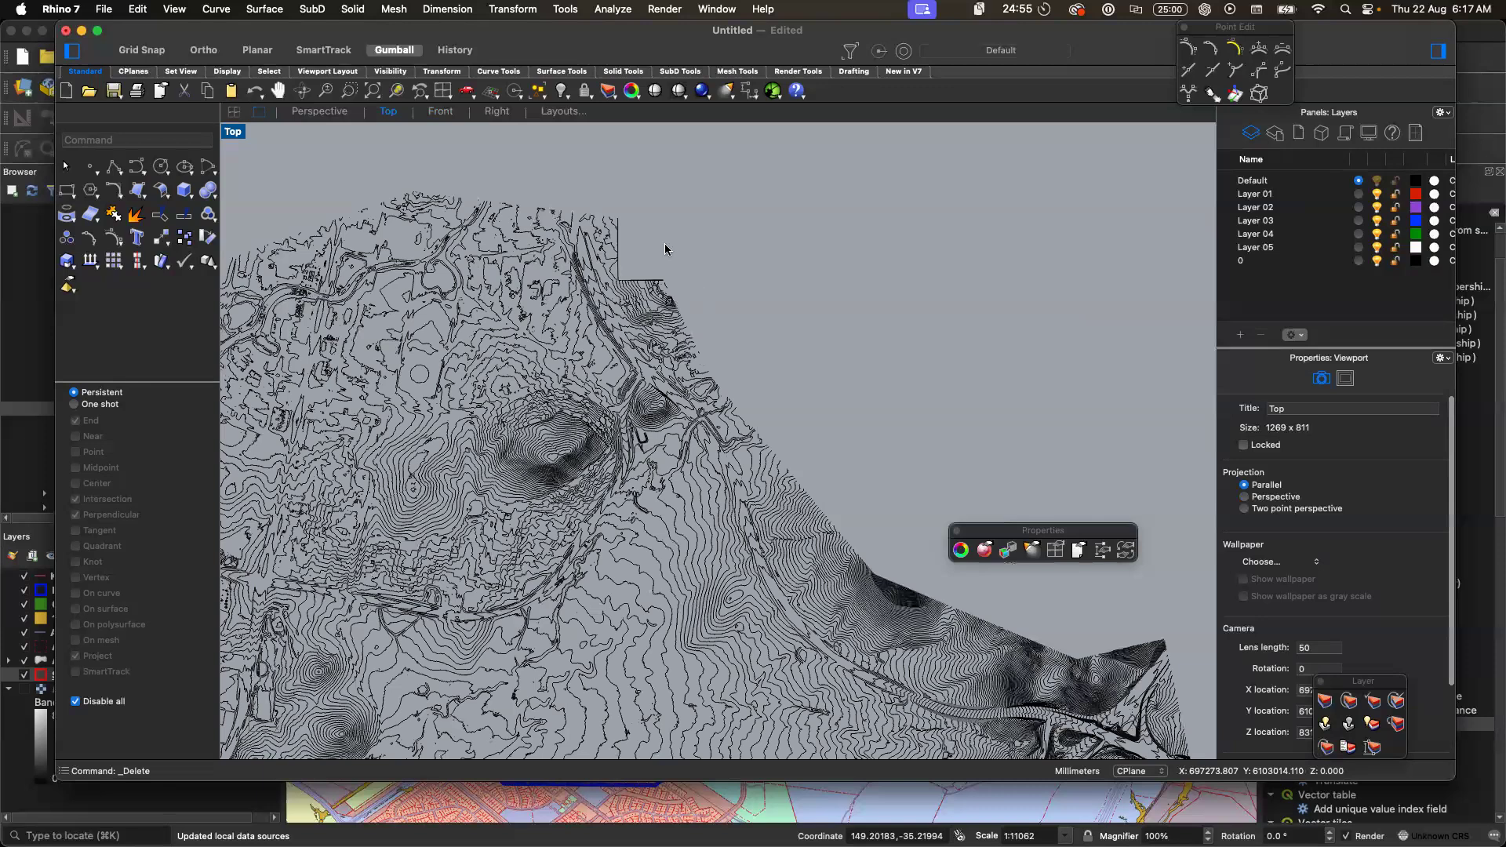
drag(609, 207, 679, 295)
key(Delete)
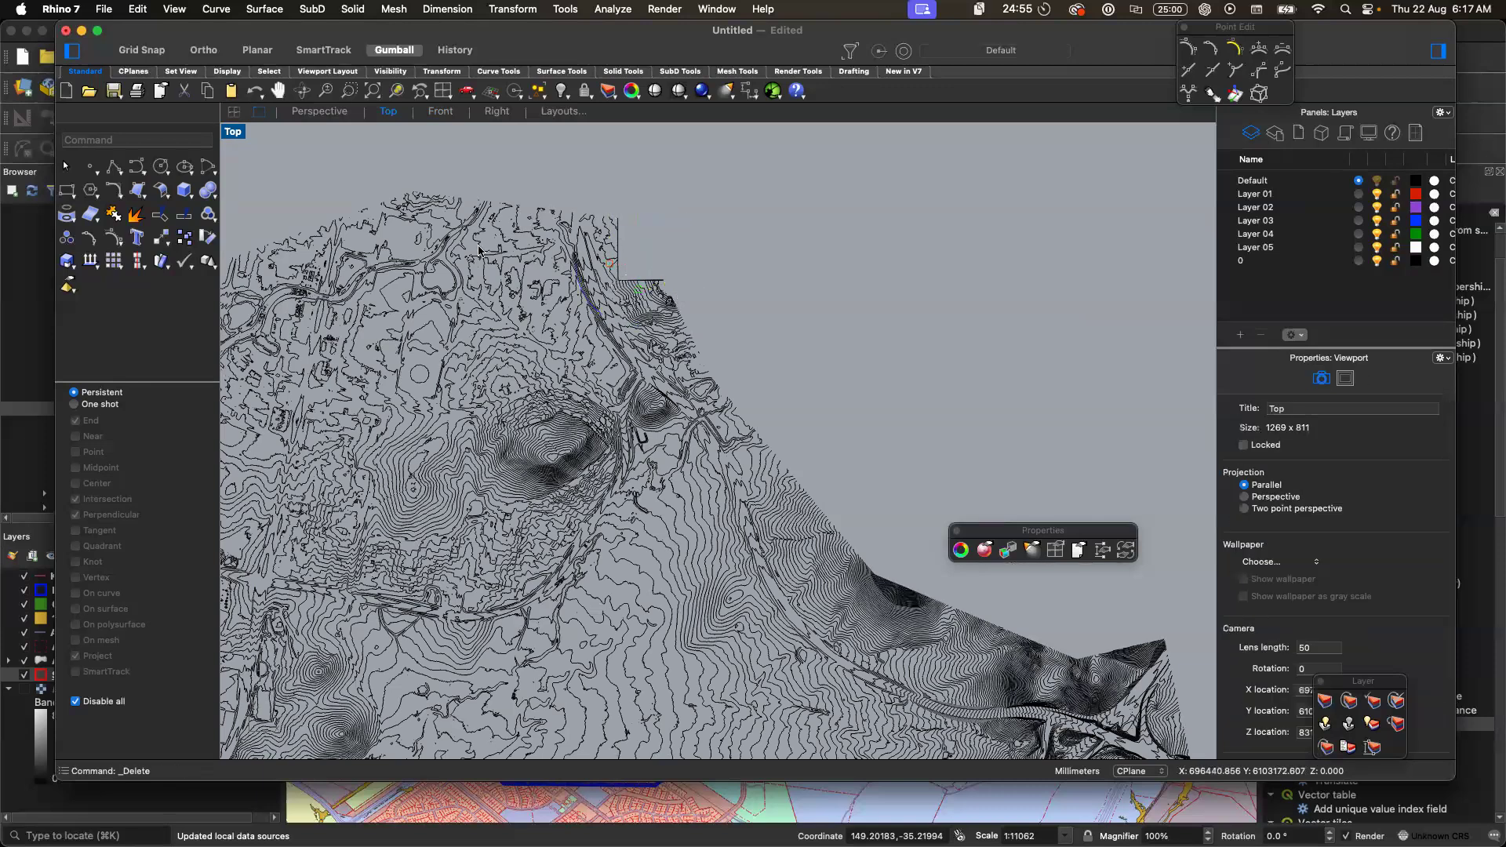
- Try to select the remaining stray lines at the notch separately from the contours in the Perspective viewport
click(322, 111)
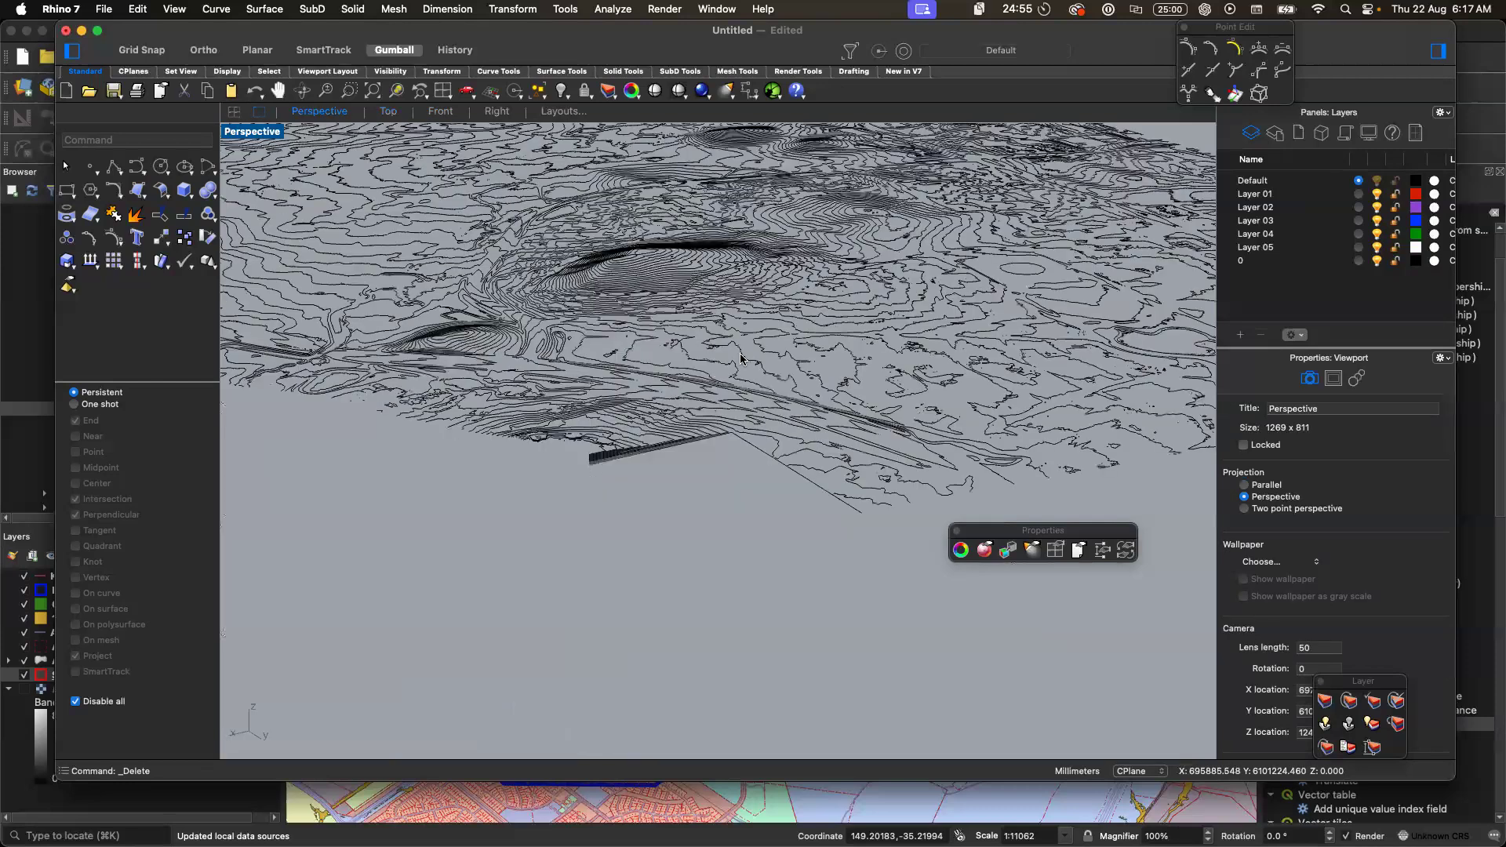
scroll(741, 359, up, 5)
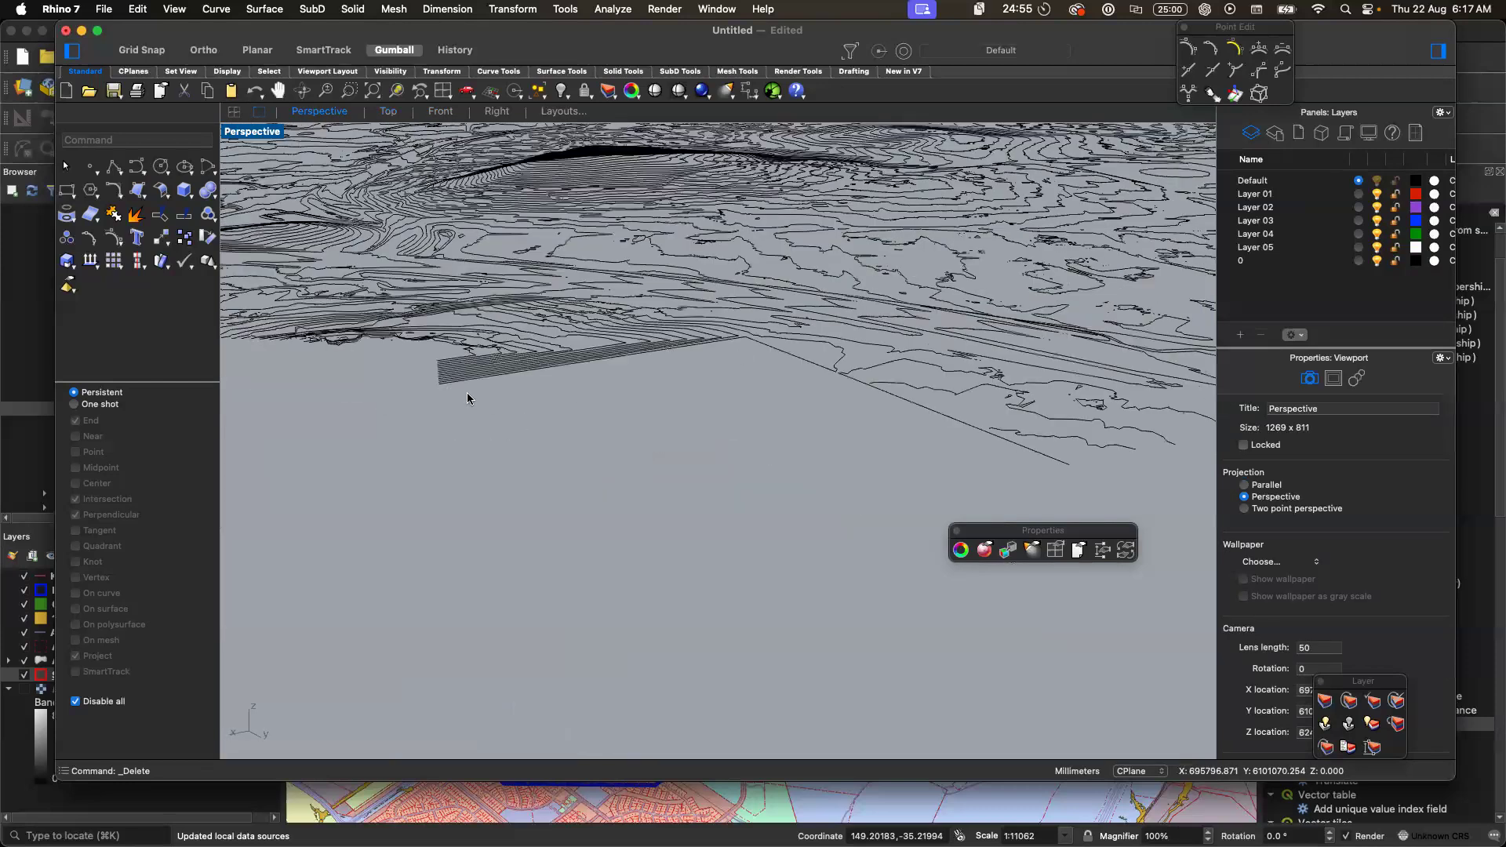
drag(422, 437, 762, 313)
click(596, 438)
scroll(572, 356, down, 3)
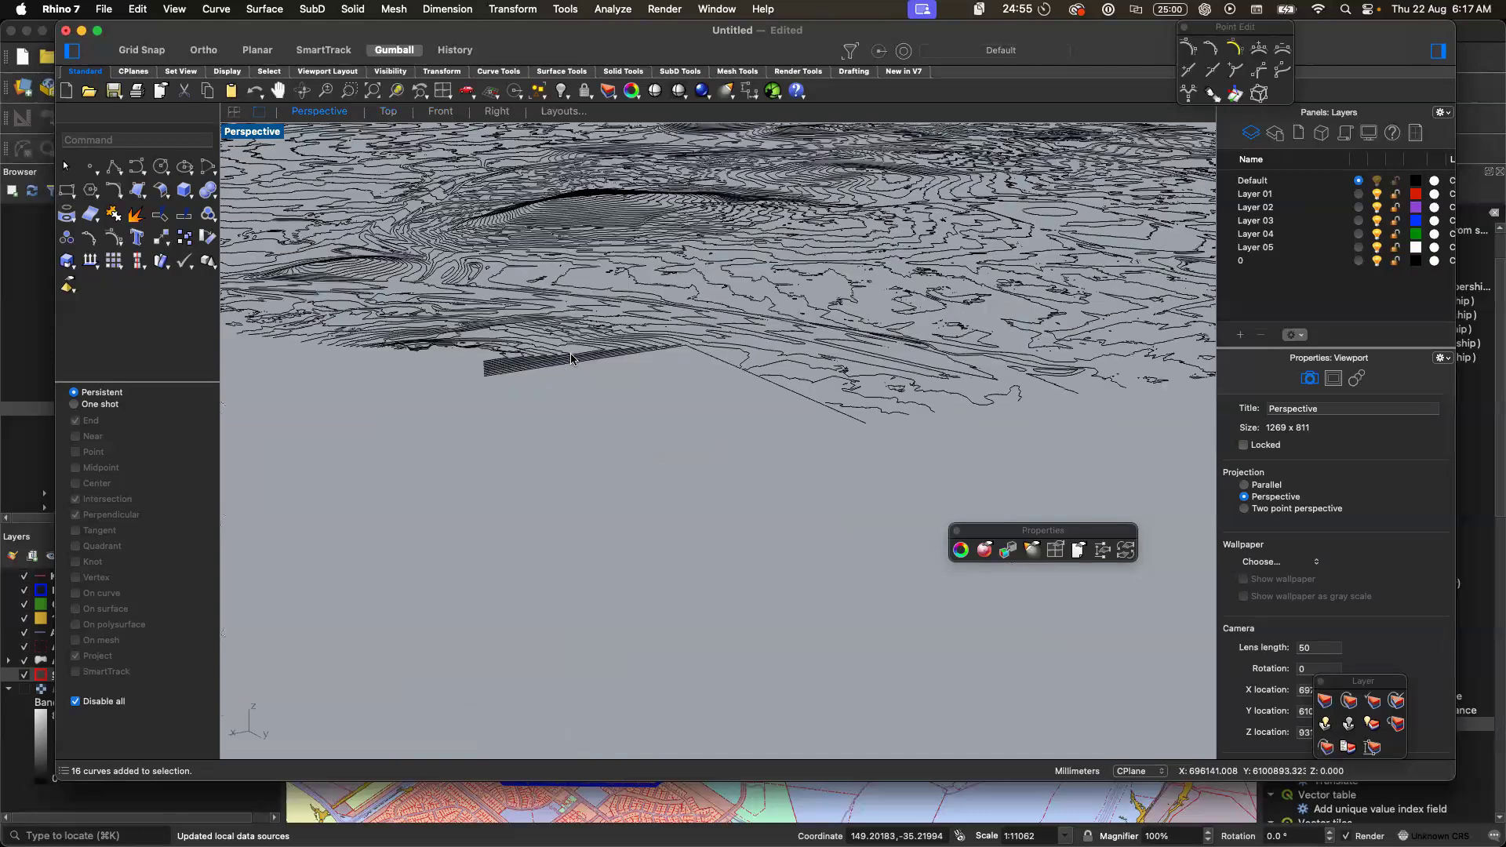
scroll(571, 358, up, 3)
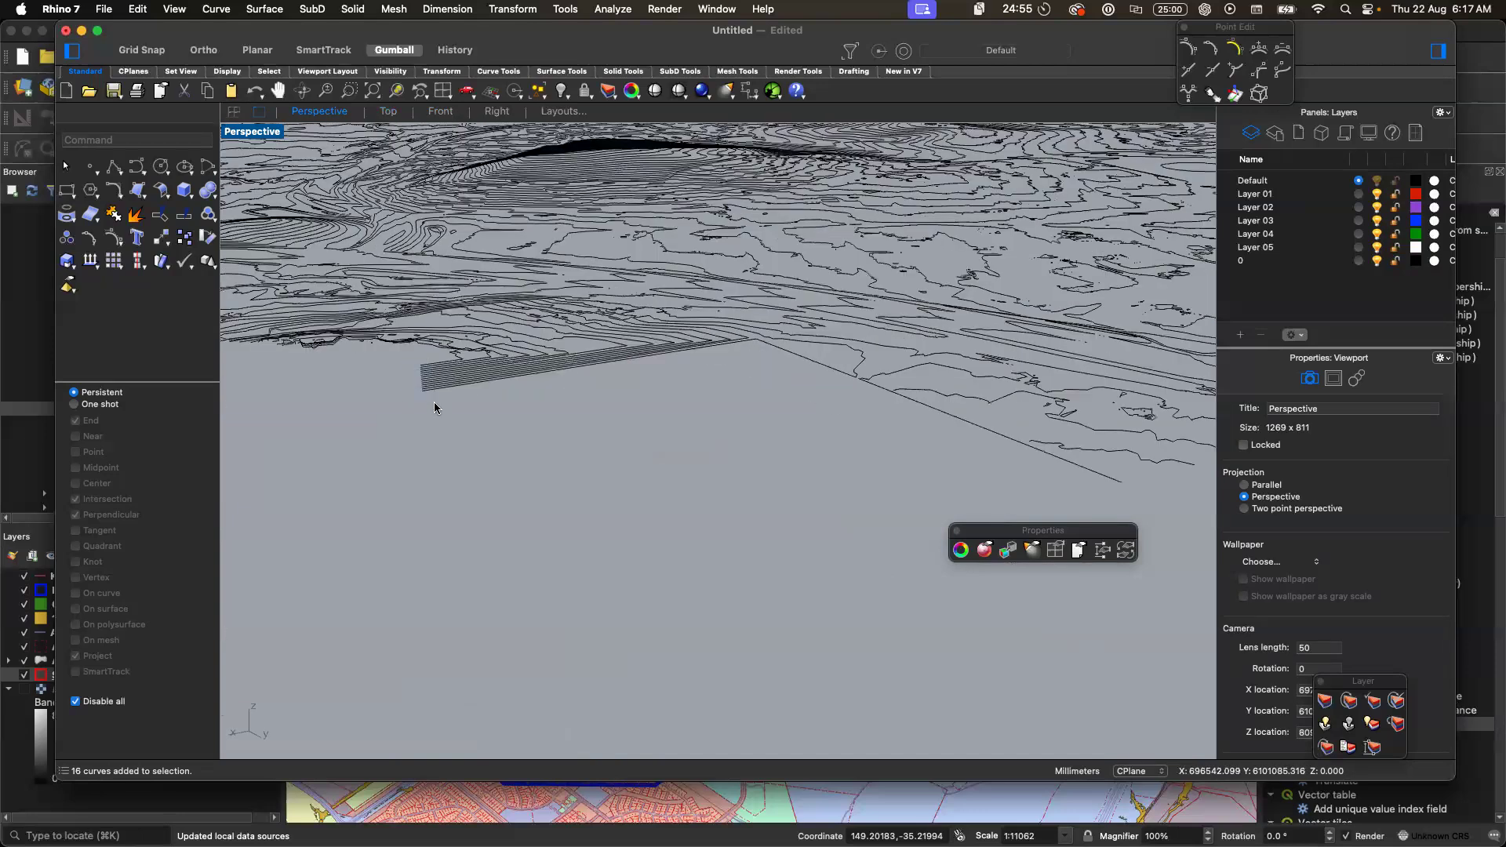
drag(443, 408, 406, 360)
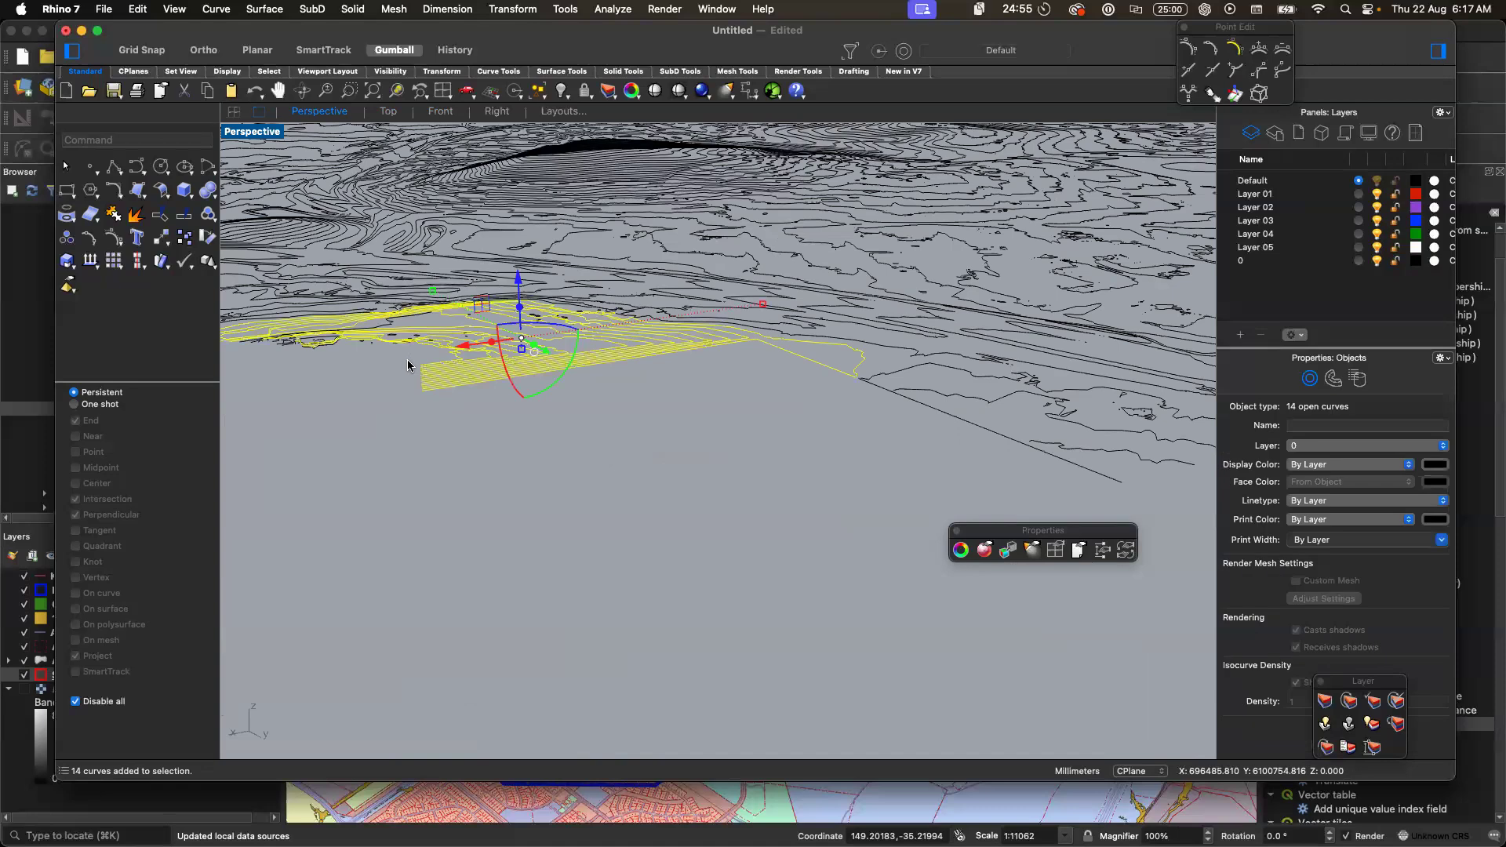
click(441, 438)
scroll(474, 402, down, 3)
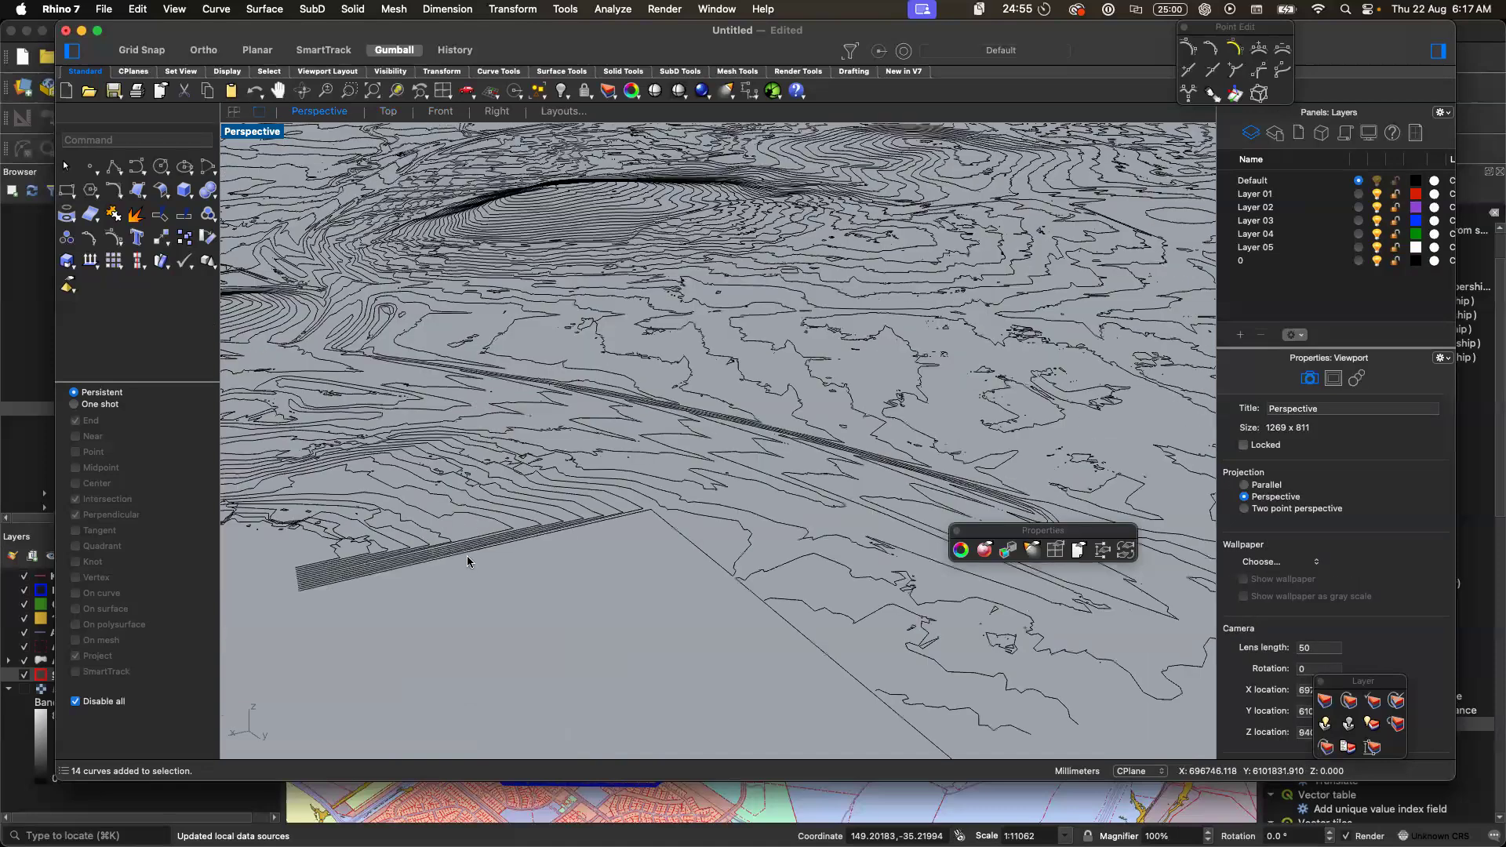
- Draw an open two-segment polyline just inside the northeast notch of the contours in the Top viewport, following its L-shaped edge
click(390, 112)
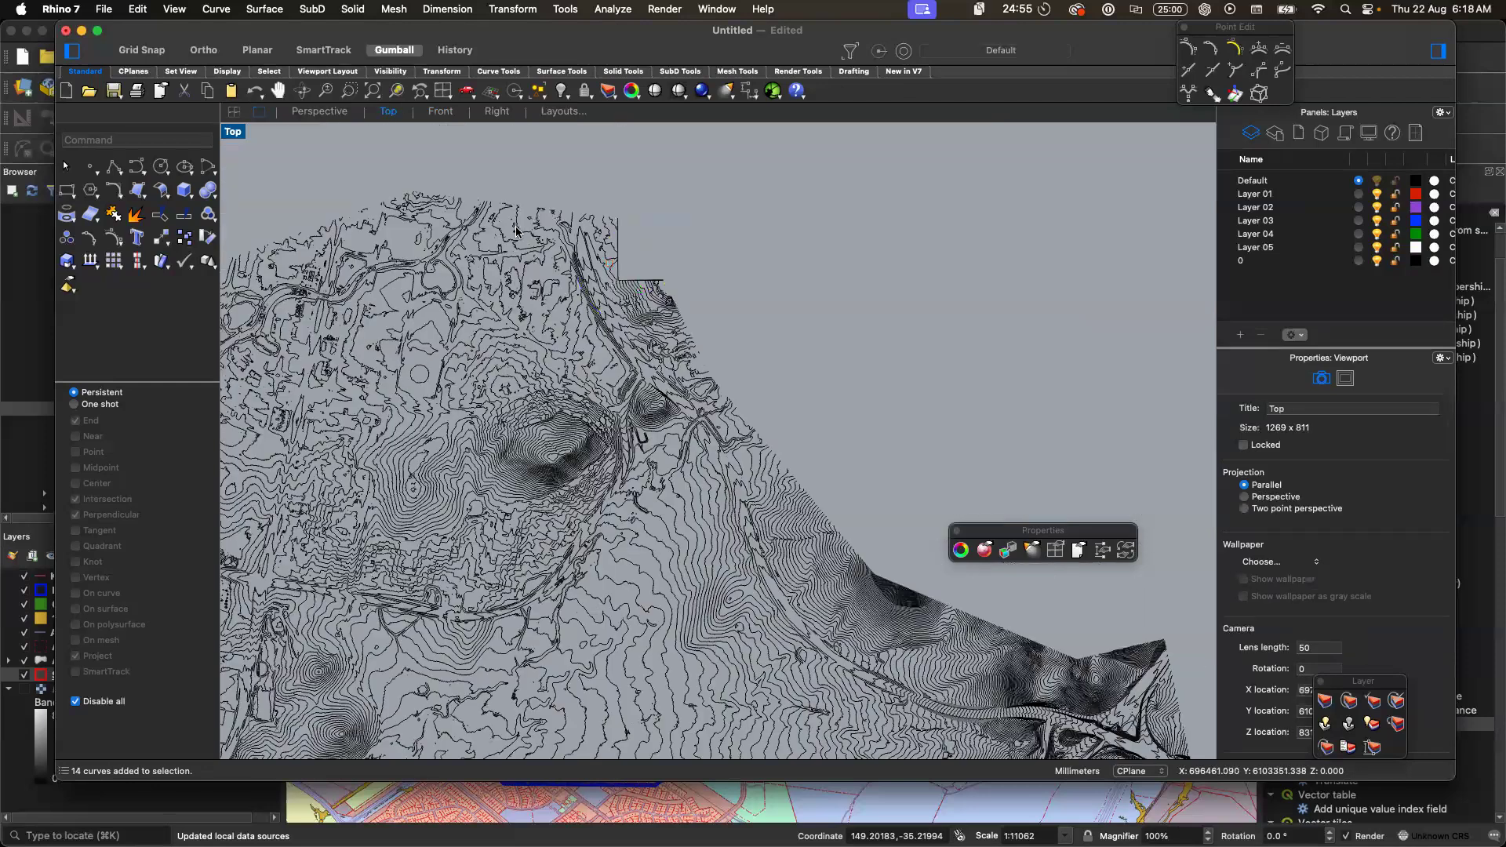
scroll(597, 198, up, 2)
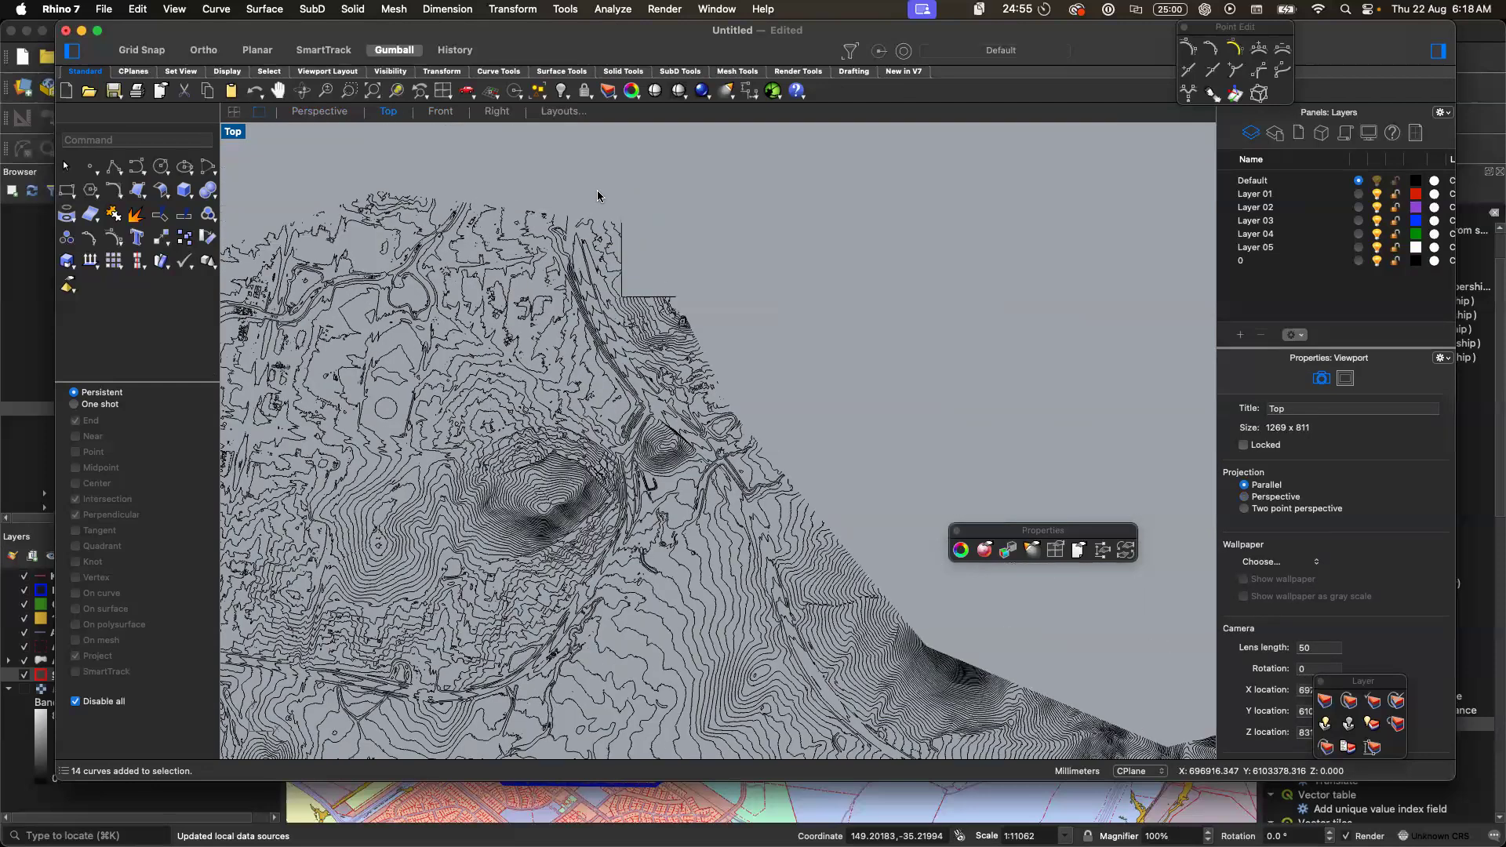
scroll(428, 219, up, 3)
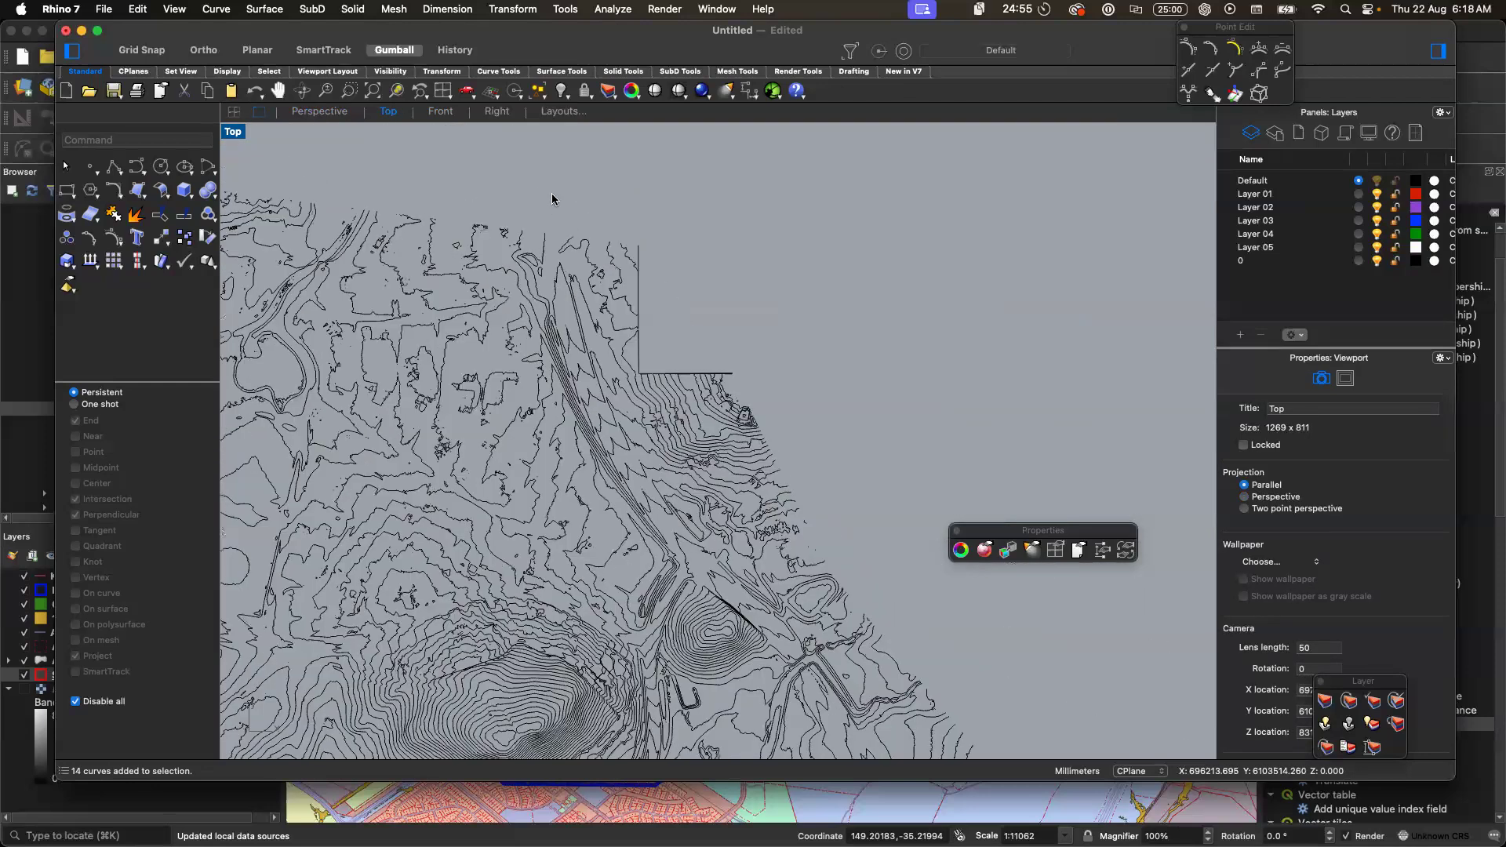
click(124, 171)
click(613, 227)
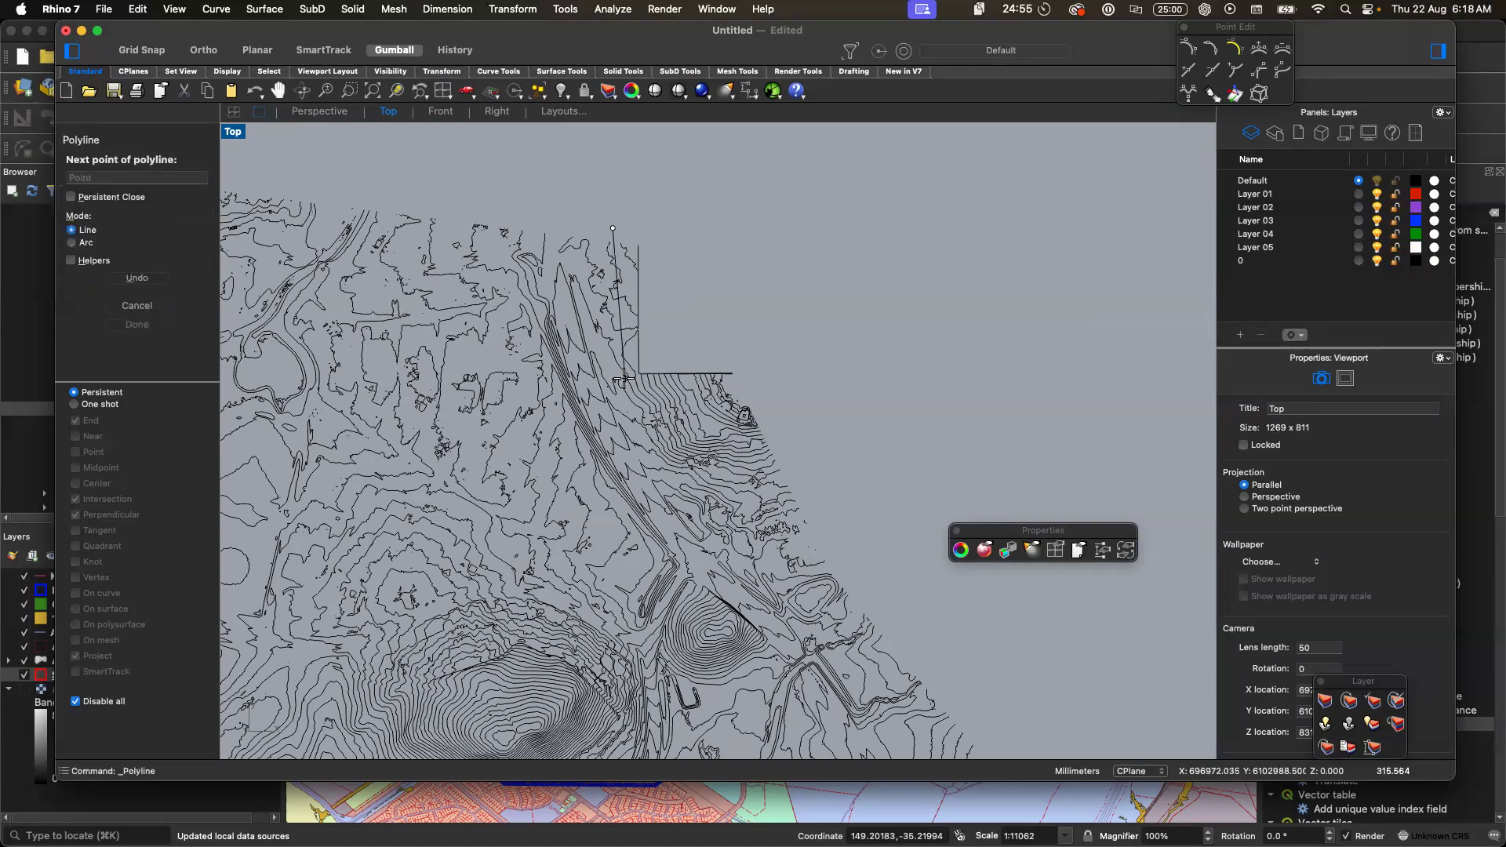
click(633, 389)
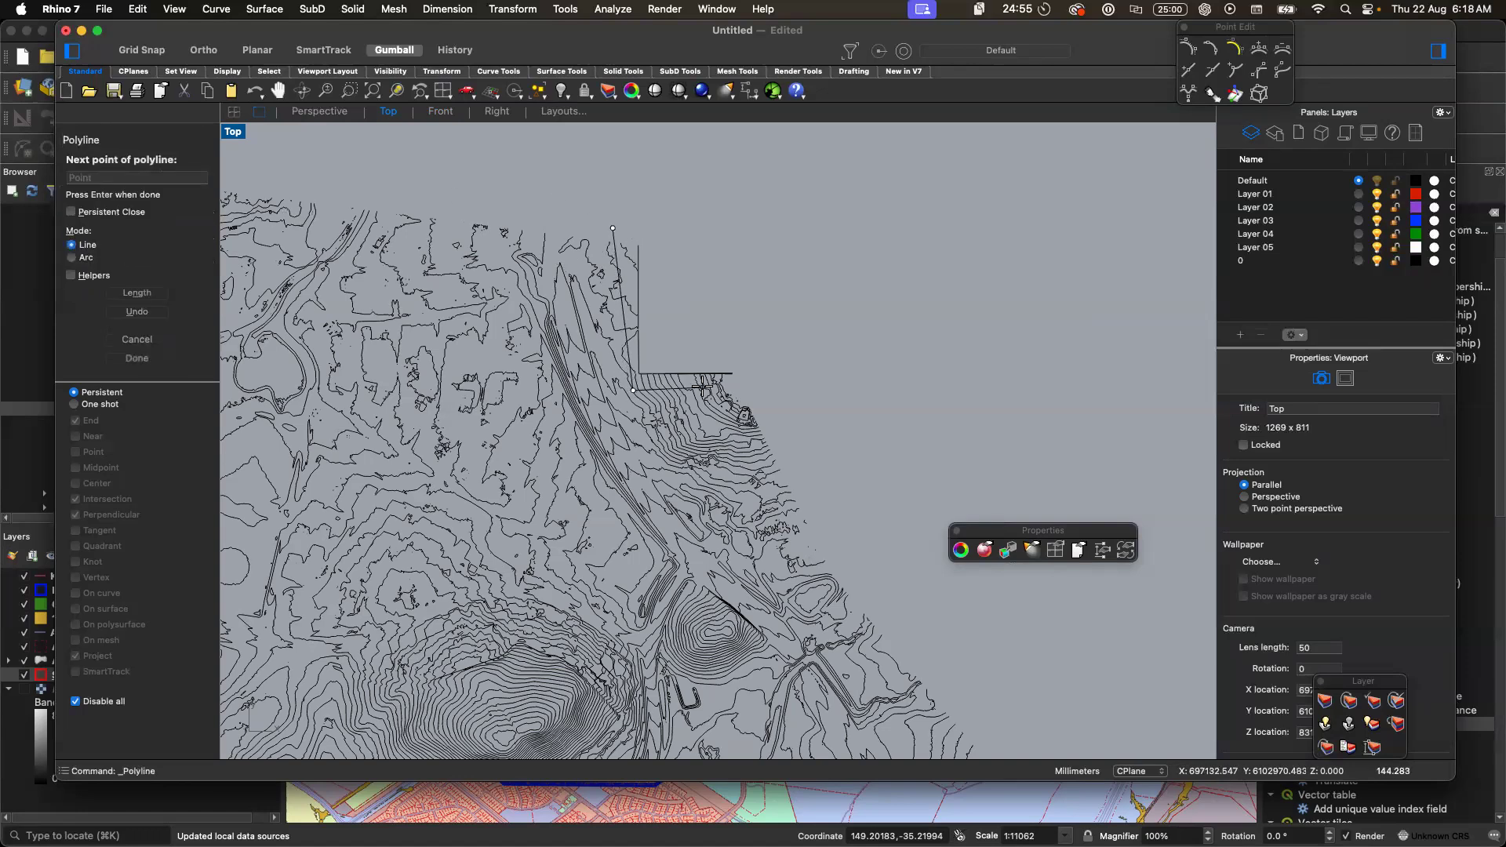
click(778, 387)
key(Return)
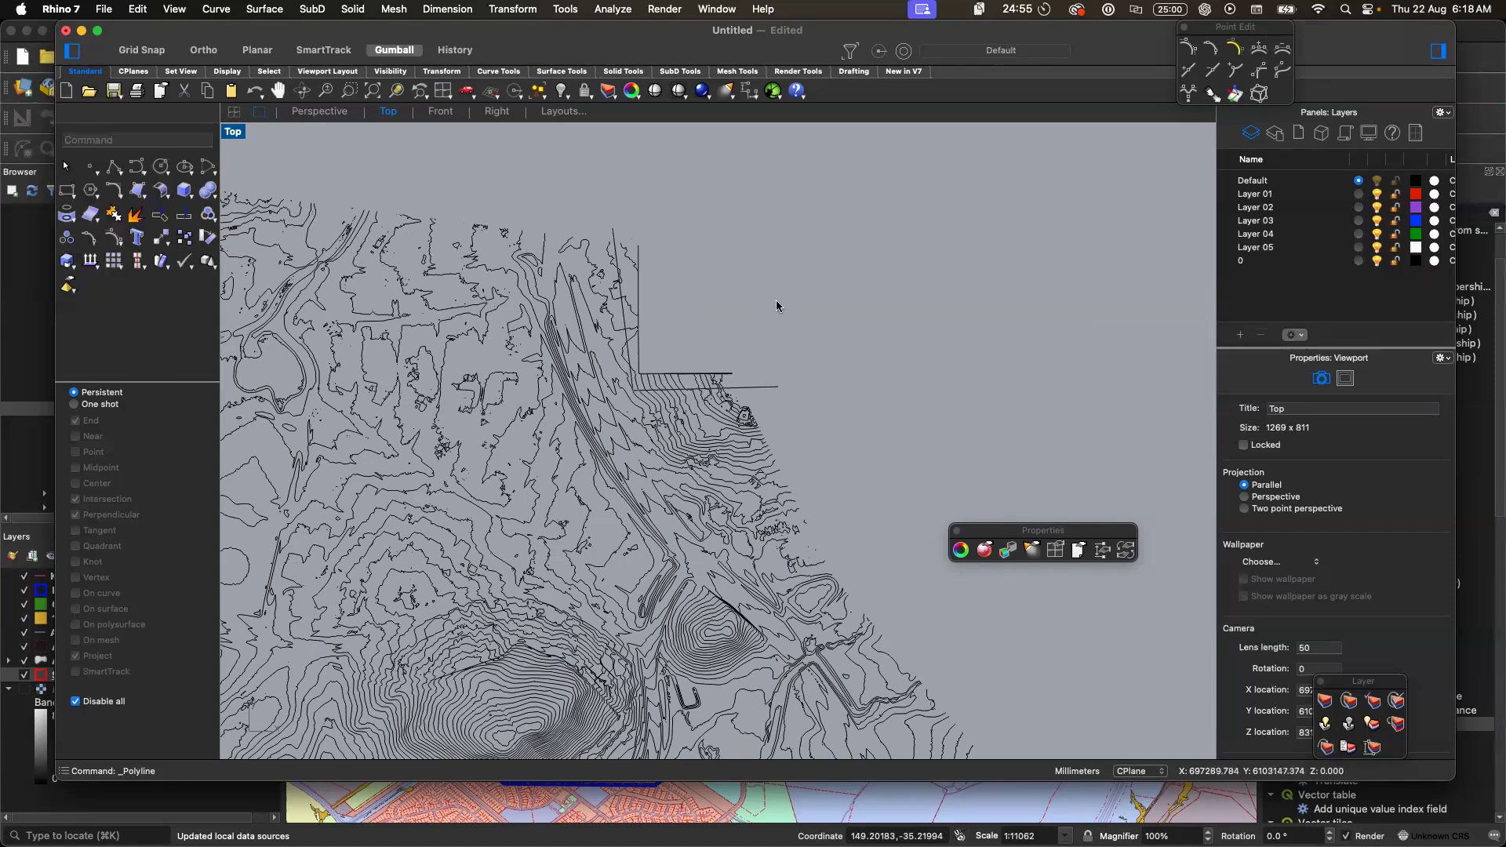
- Trim the curve ends lying beyond the two-segment polyline at the northeast notch, using the polyline as the cutting object
text(trim)
key(Return)
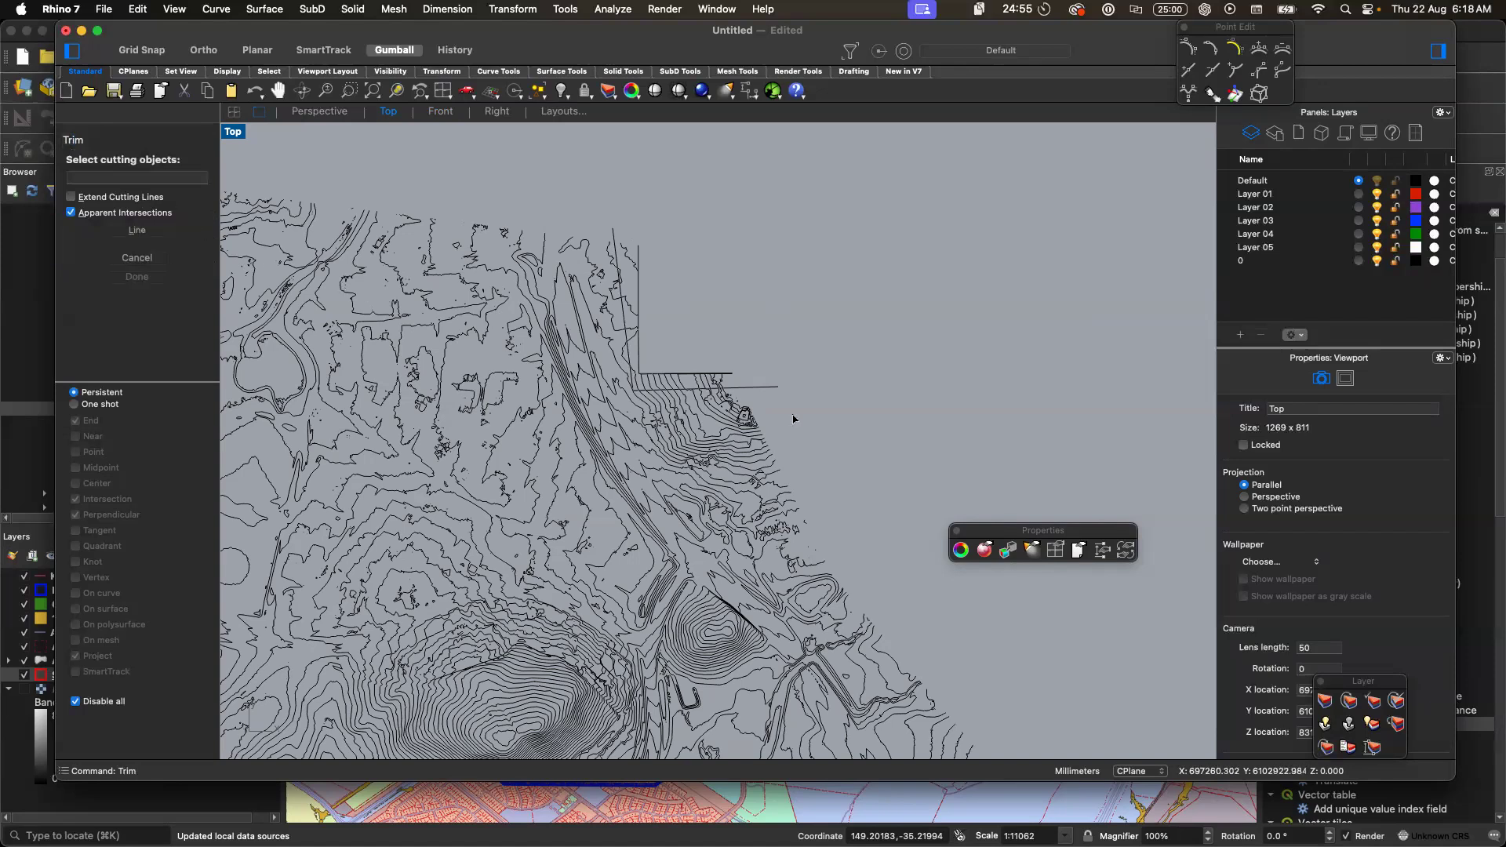
click(755, 392)
key(Return)
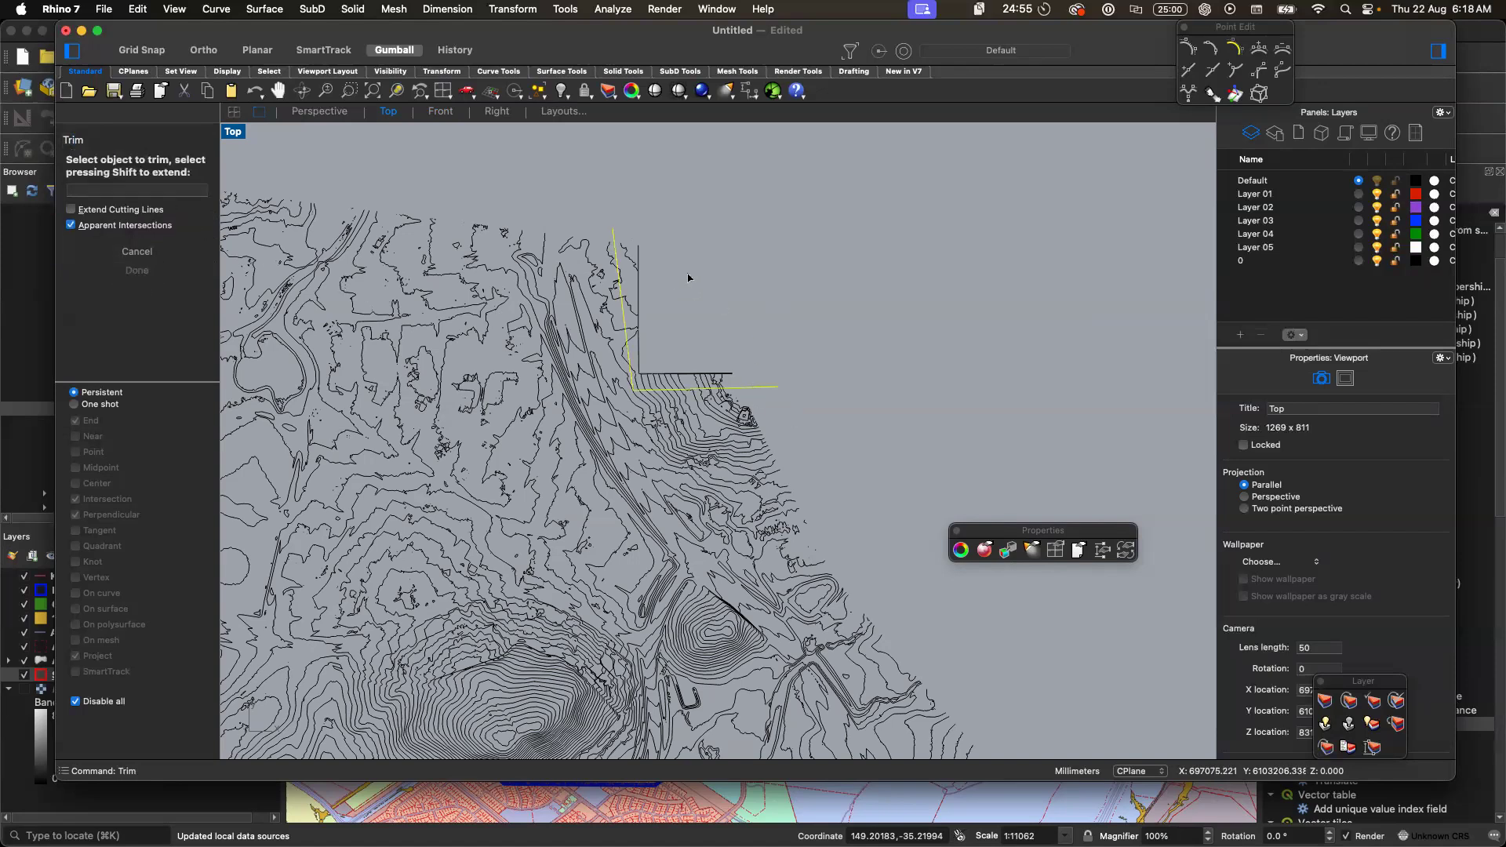
drag(767, 226, 636, 383)
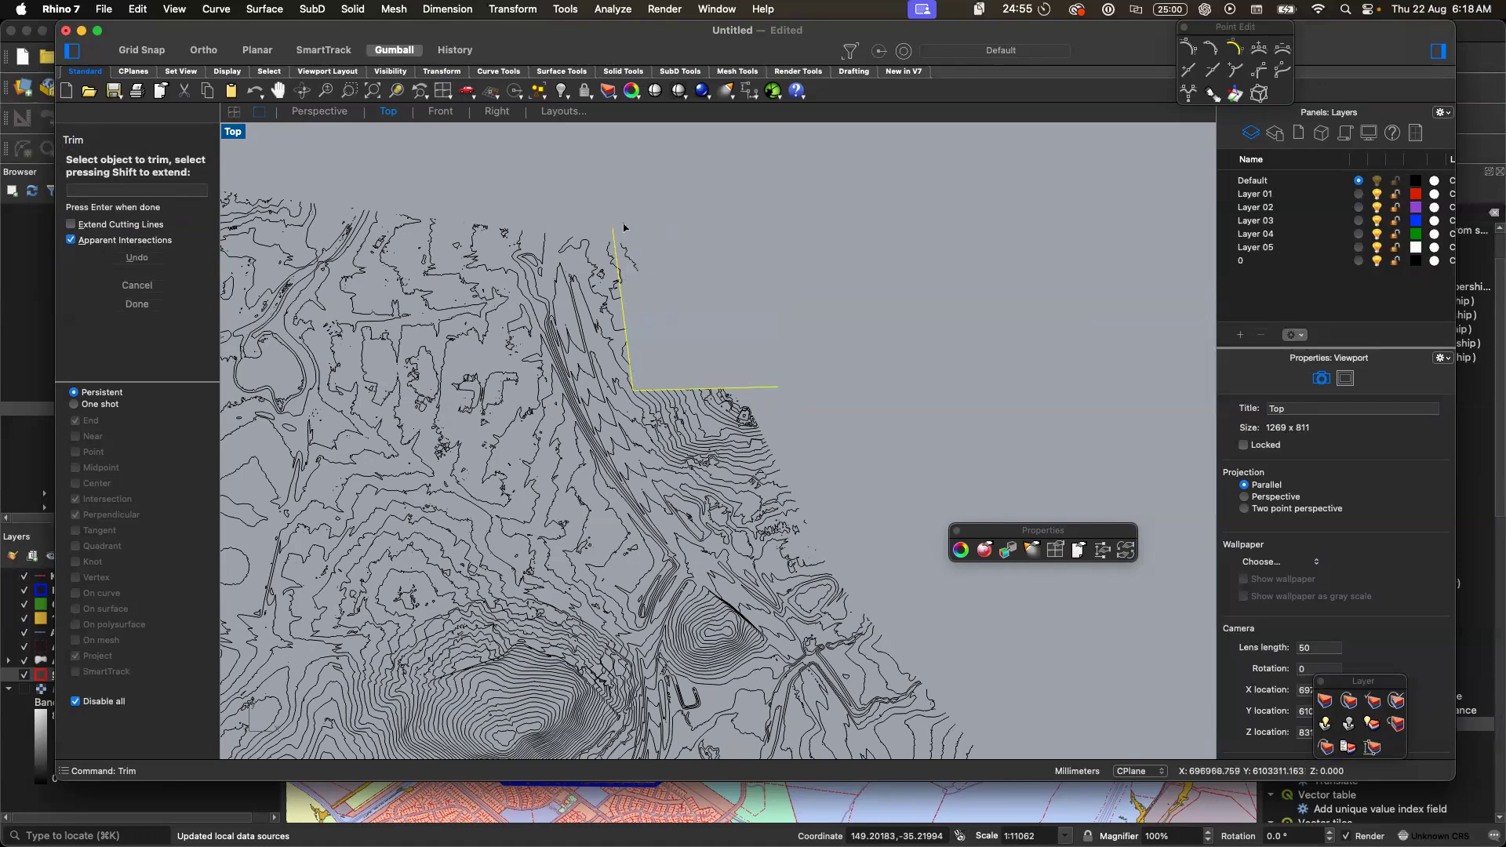
key(Return)
- Delete the leftover curve fragments outside the northeast notch along with the polyline used for cutting
drag(617, 217, 661, 282)
click(660, 283)
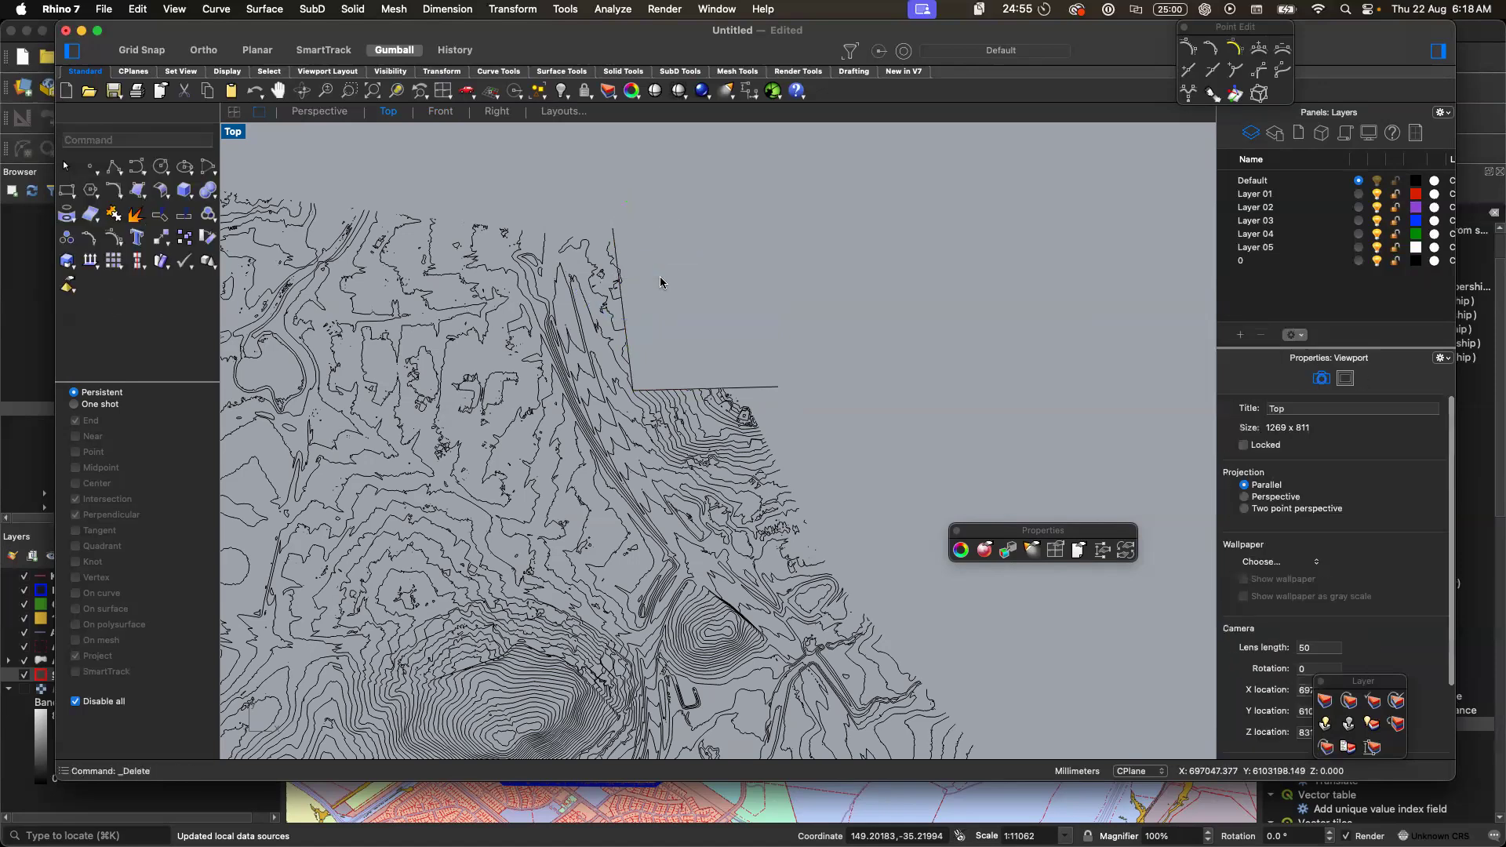
click(616, 244)
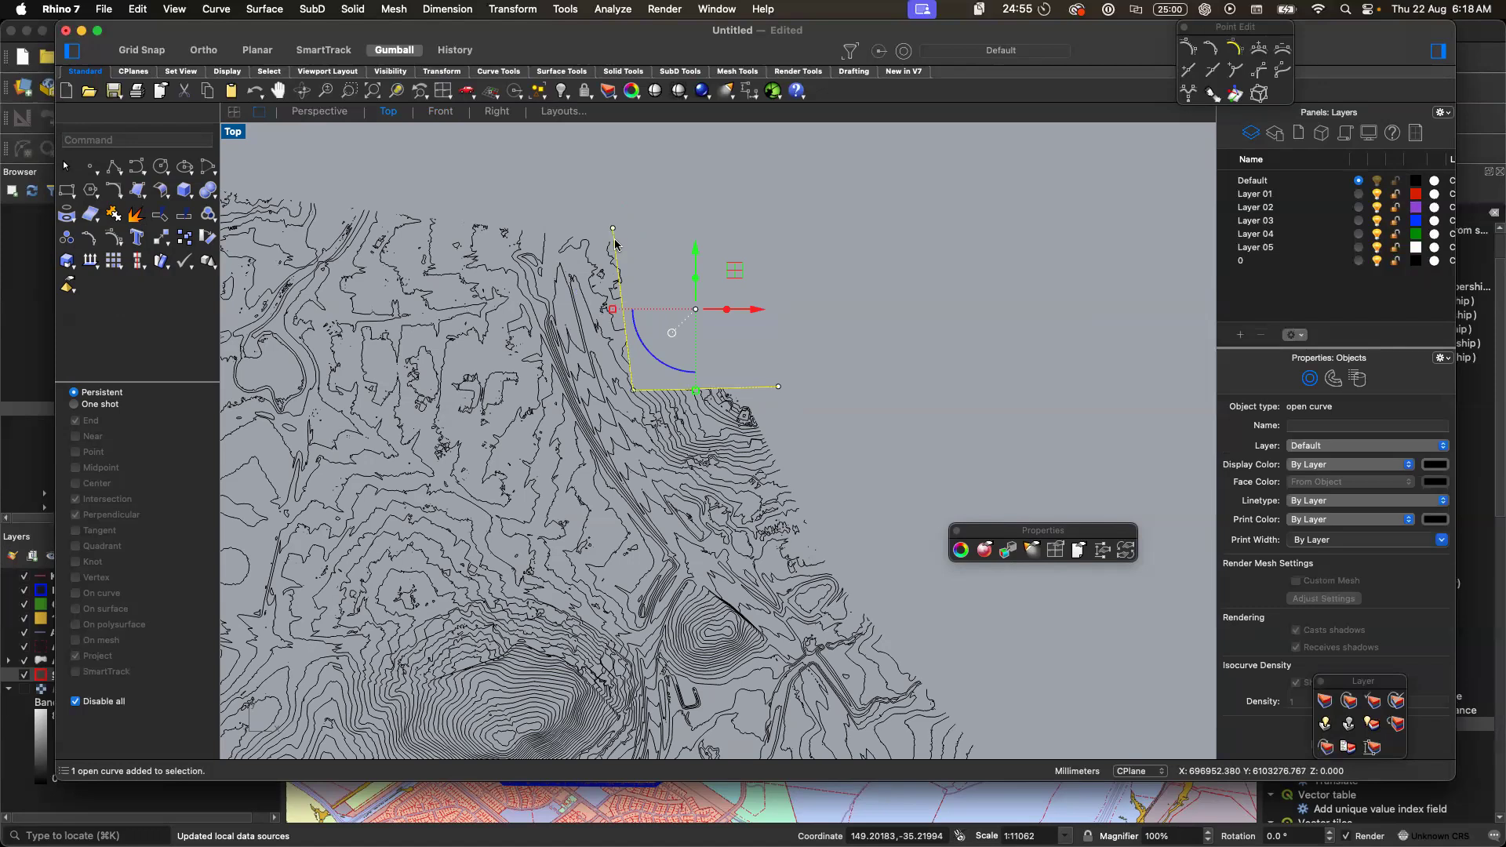
key(Delete)
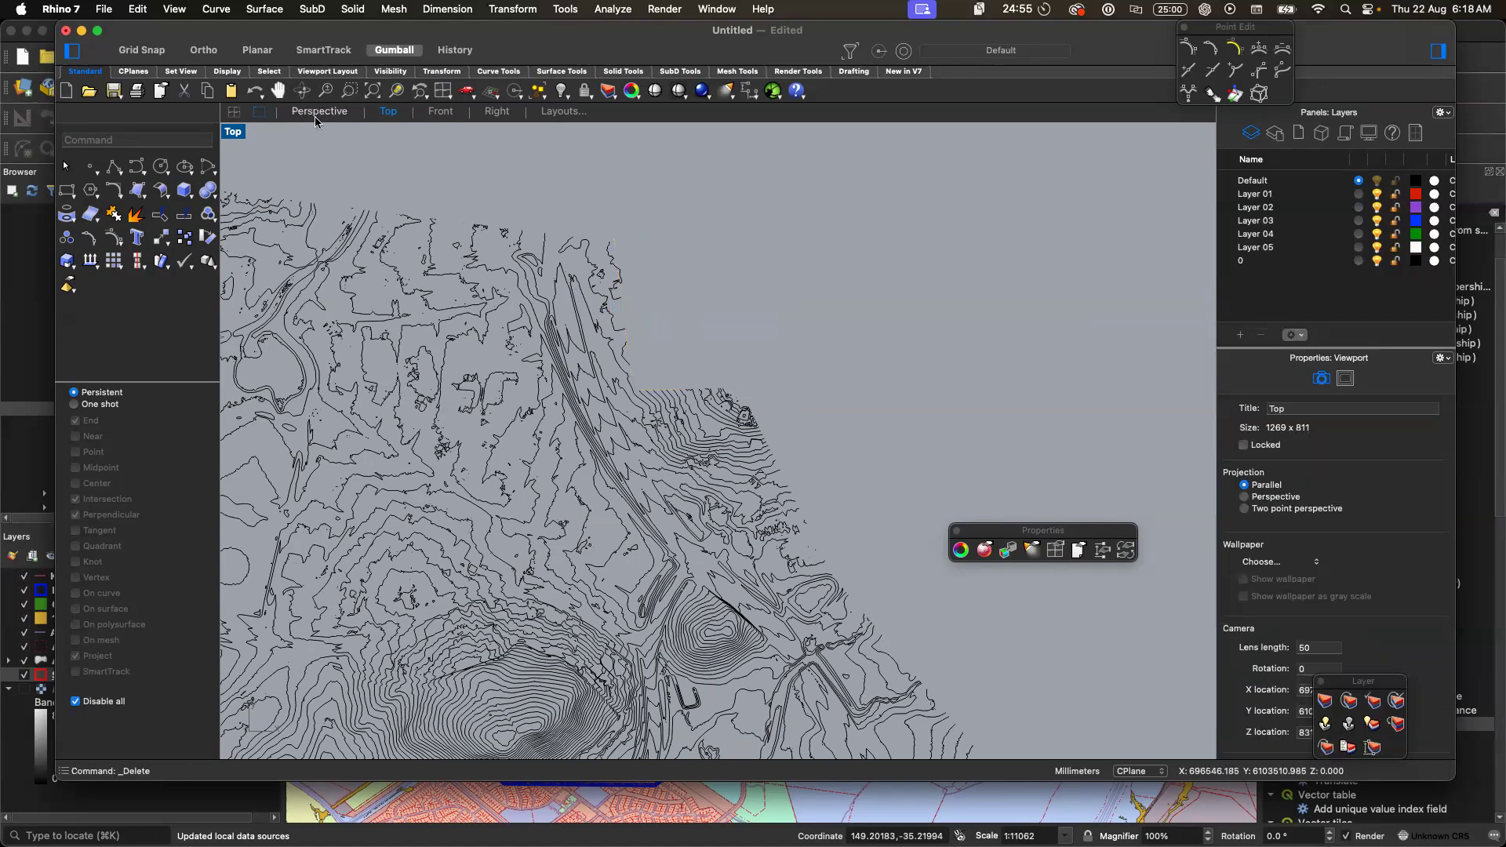
- Inspect the cleaned-up contours for remaining stray curves in the Perspective, Front and Top viewports
click(316, 114)
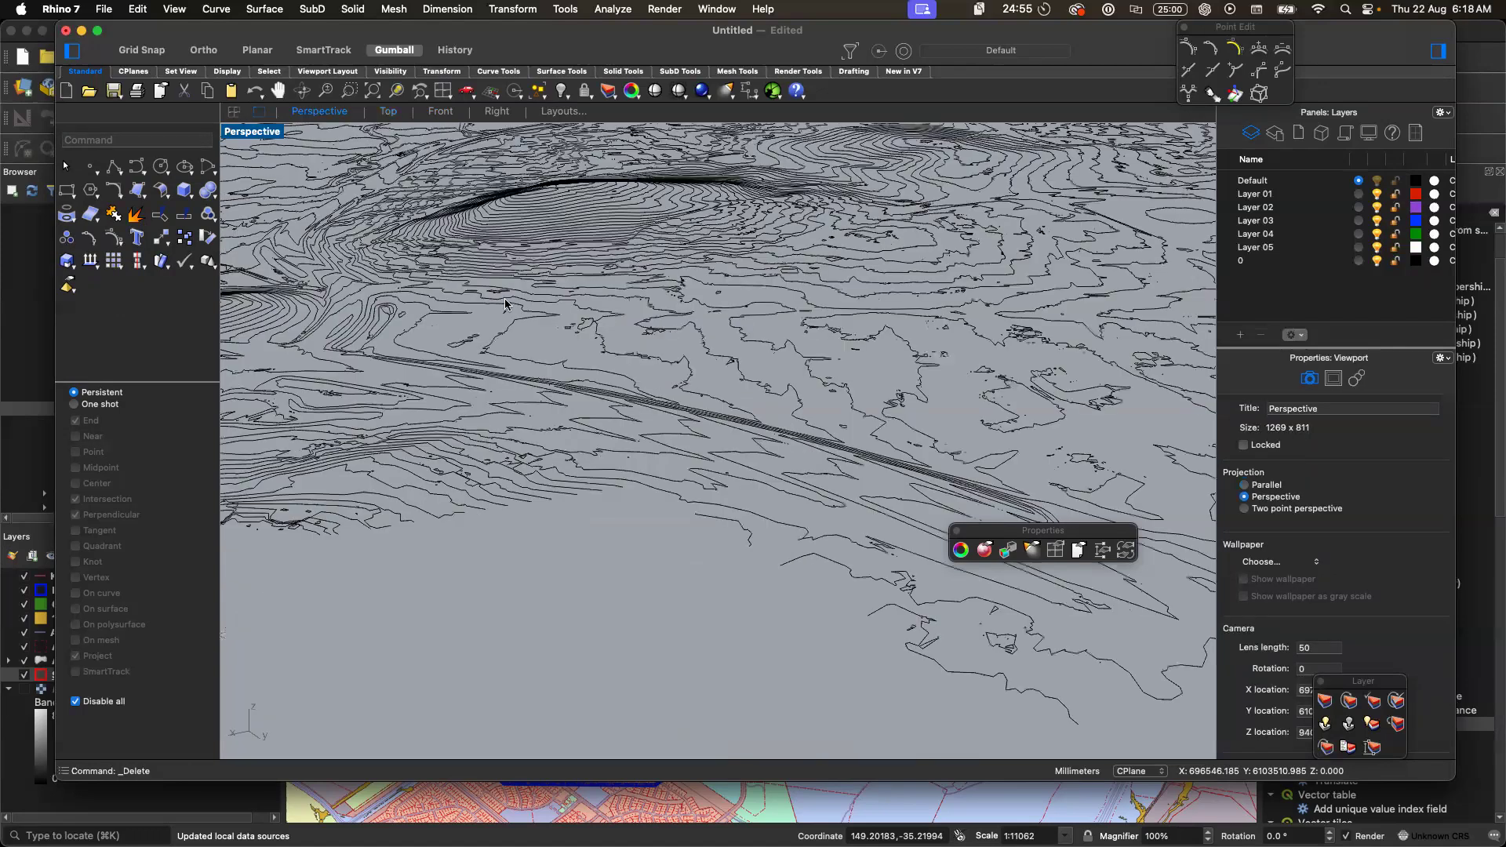
click(440, 112)
scroll(553, 201, down, 8)
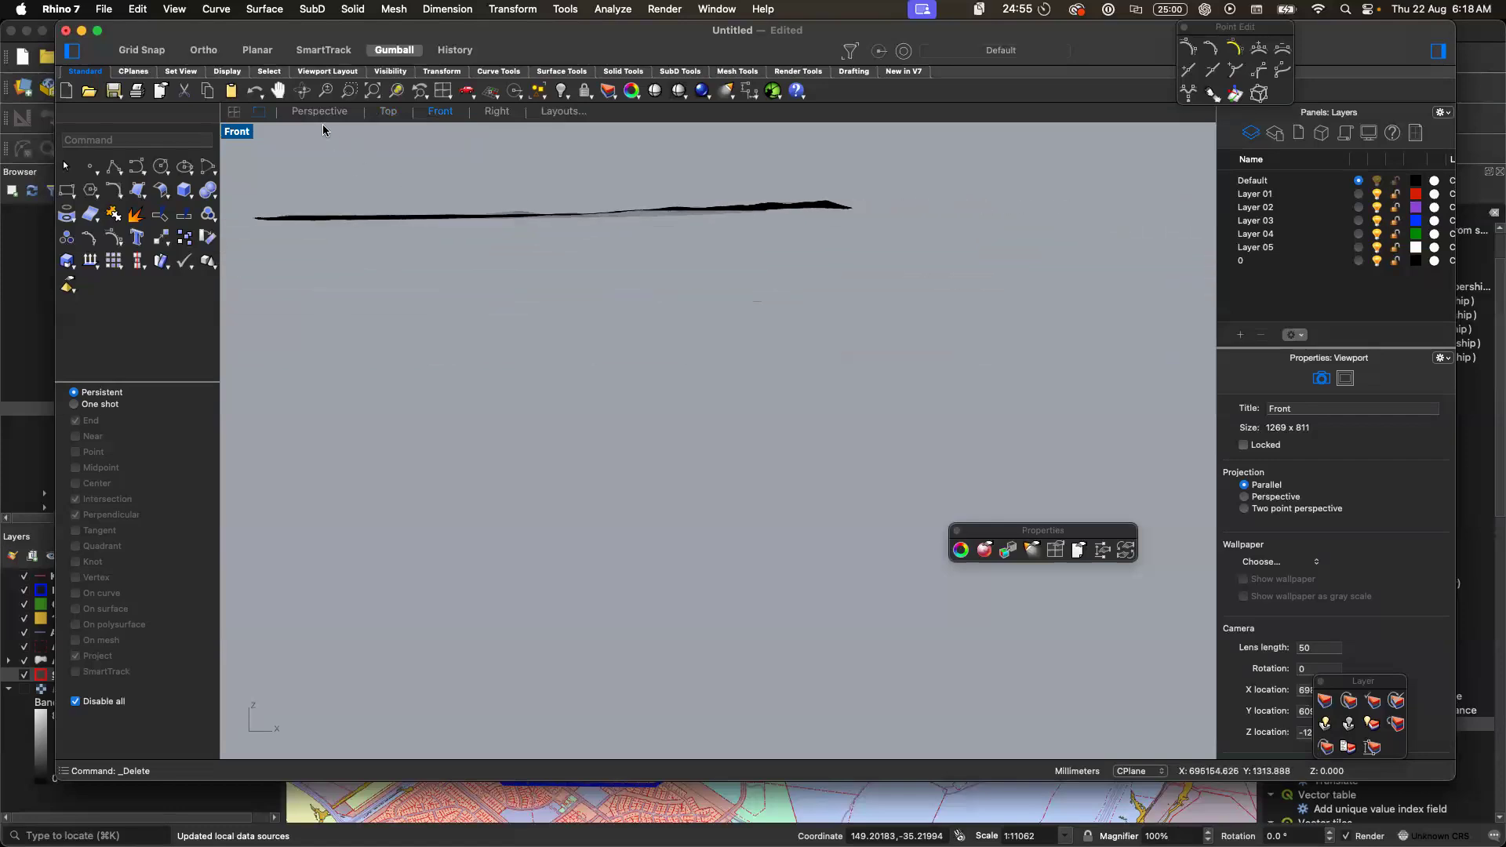
click(389, 113)
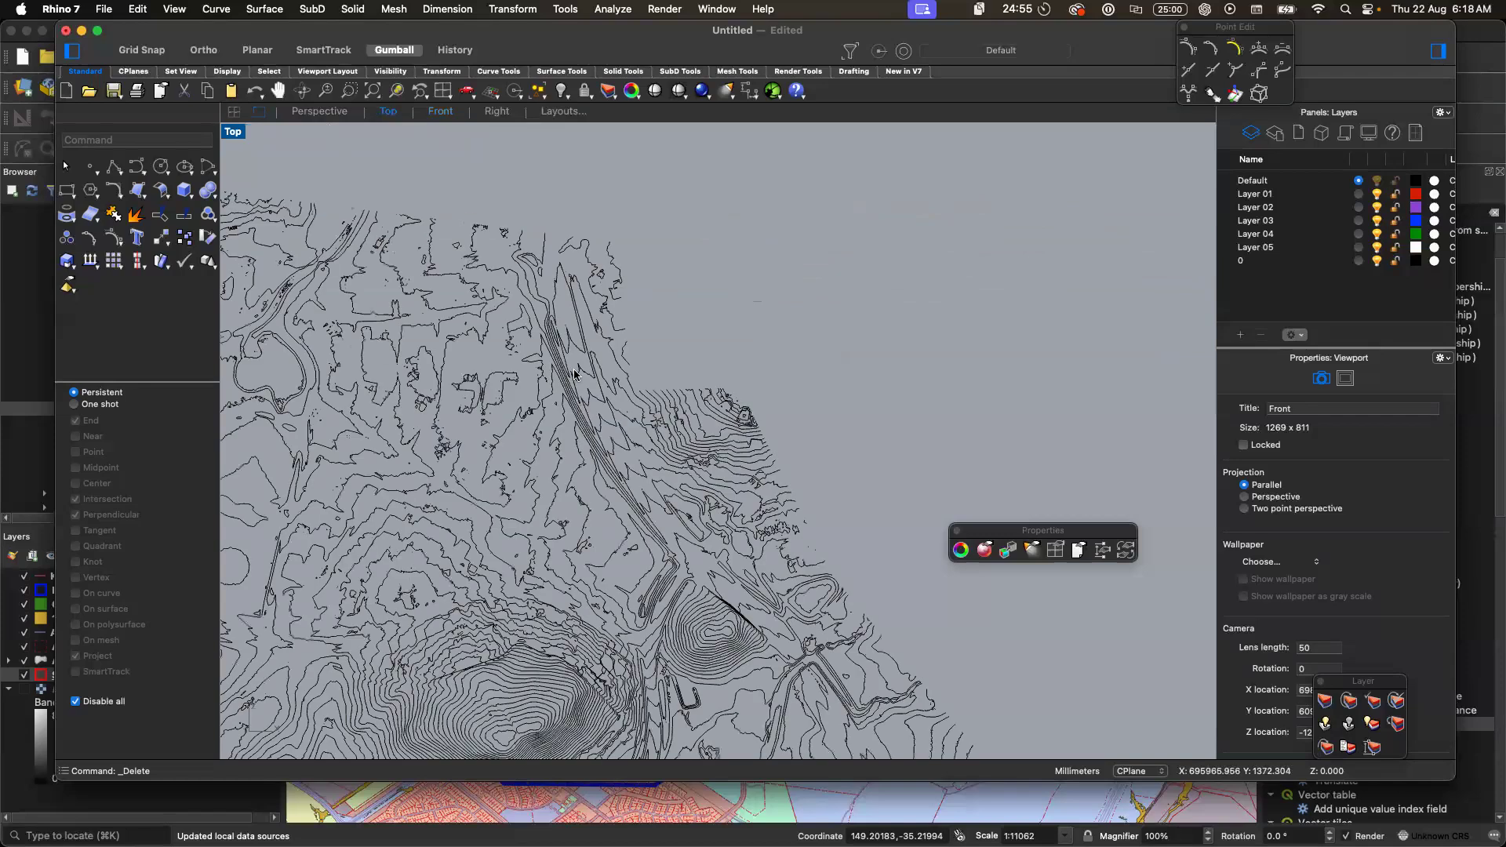
scroll(573, 374, down, 1)
scroll(573, 374, down, 3)
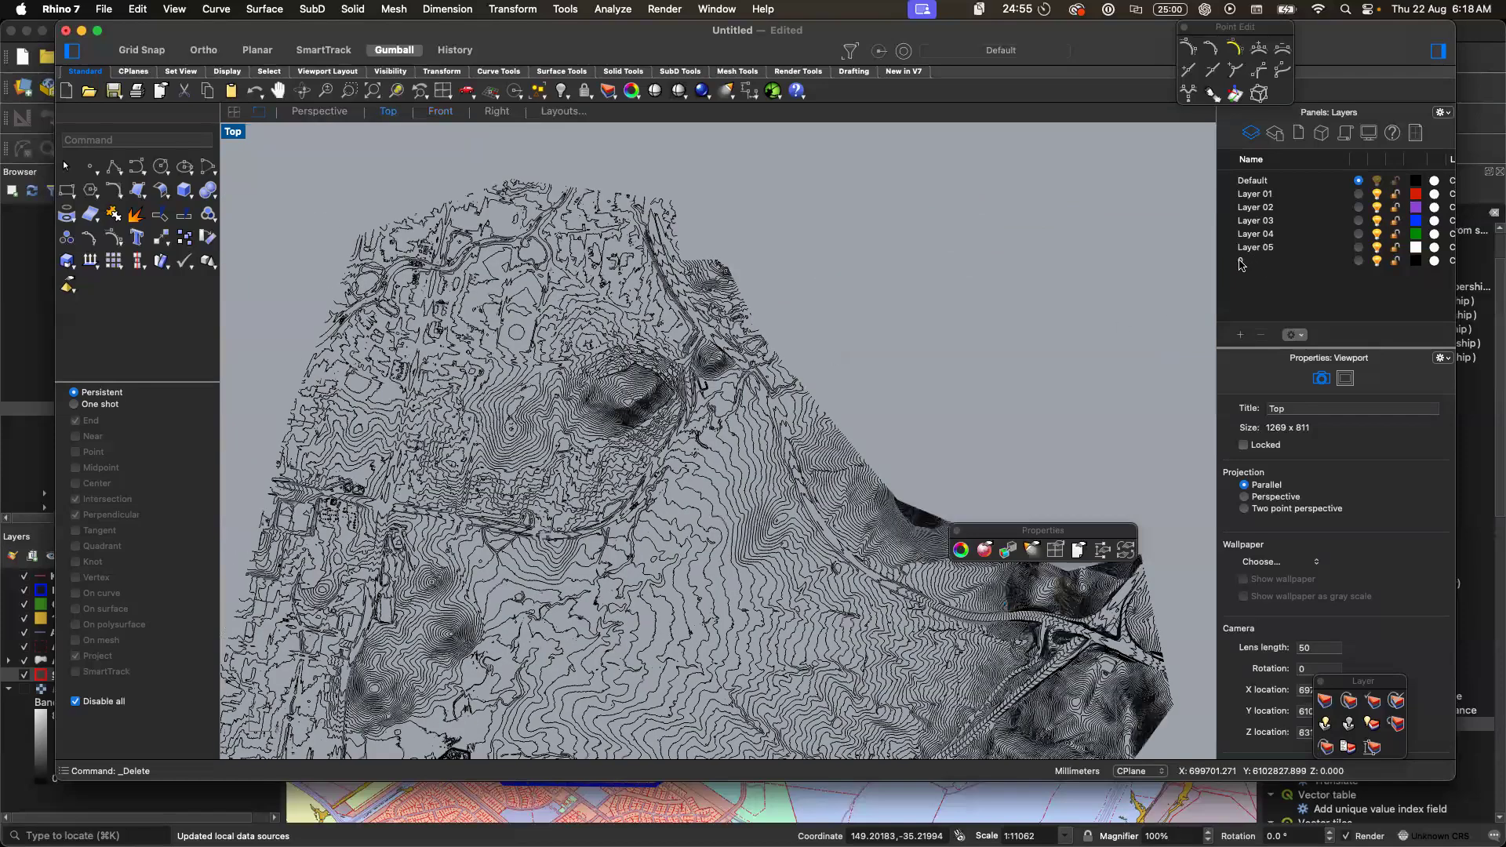
- Rename the imported layer 0 as Contours
double_click(1271, 264)
text(Contours)
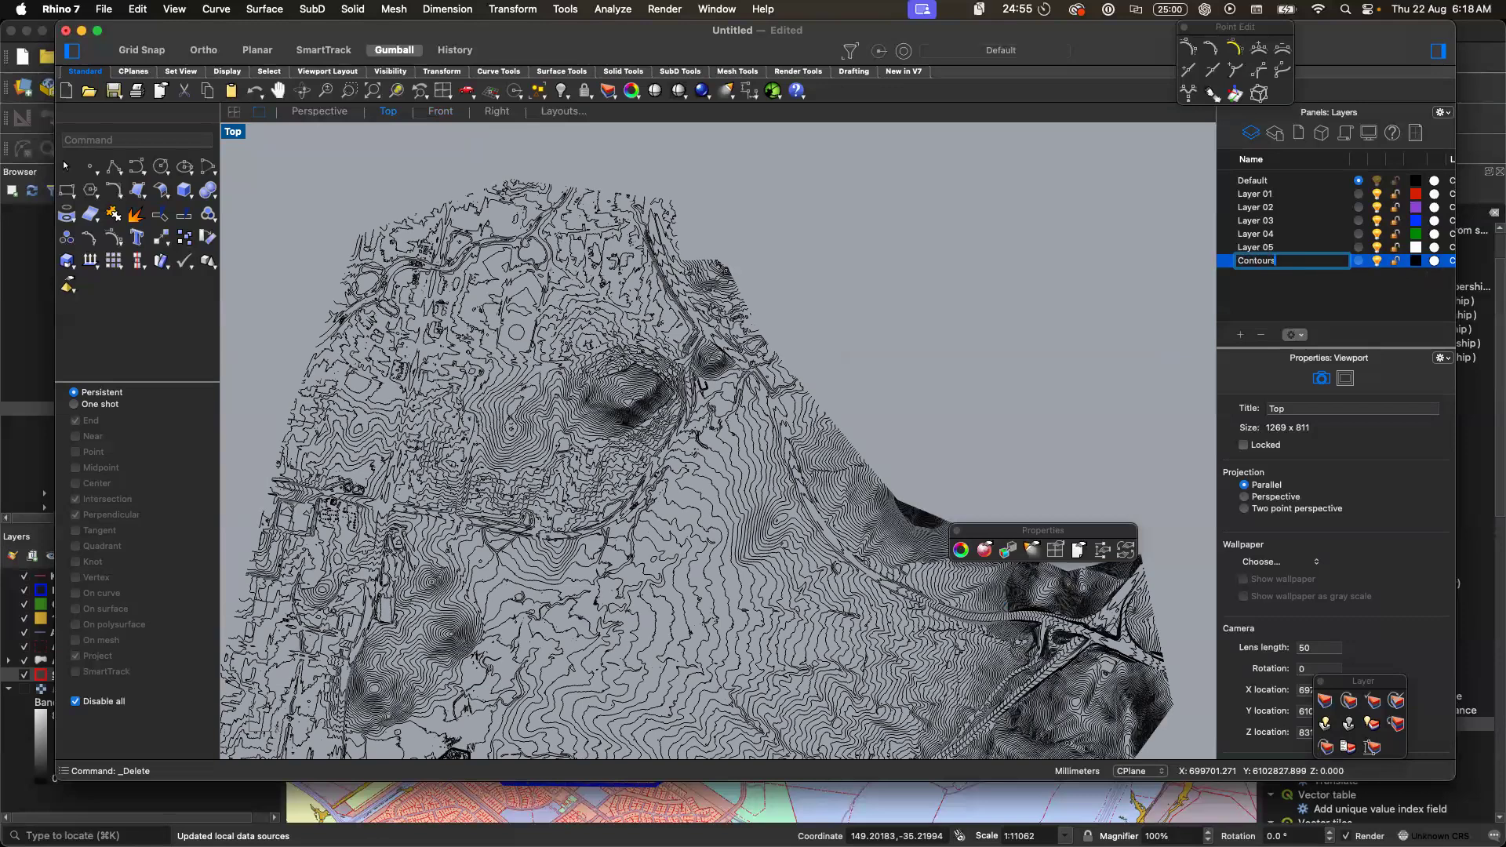
key(Return)
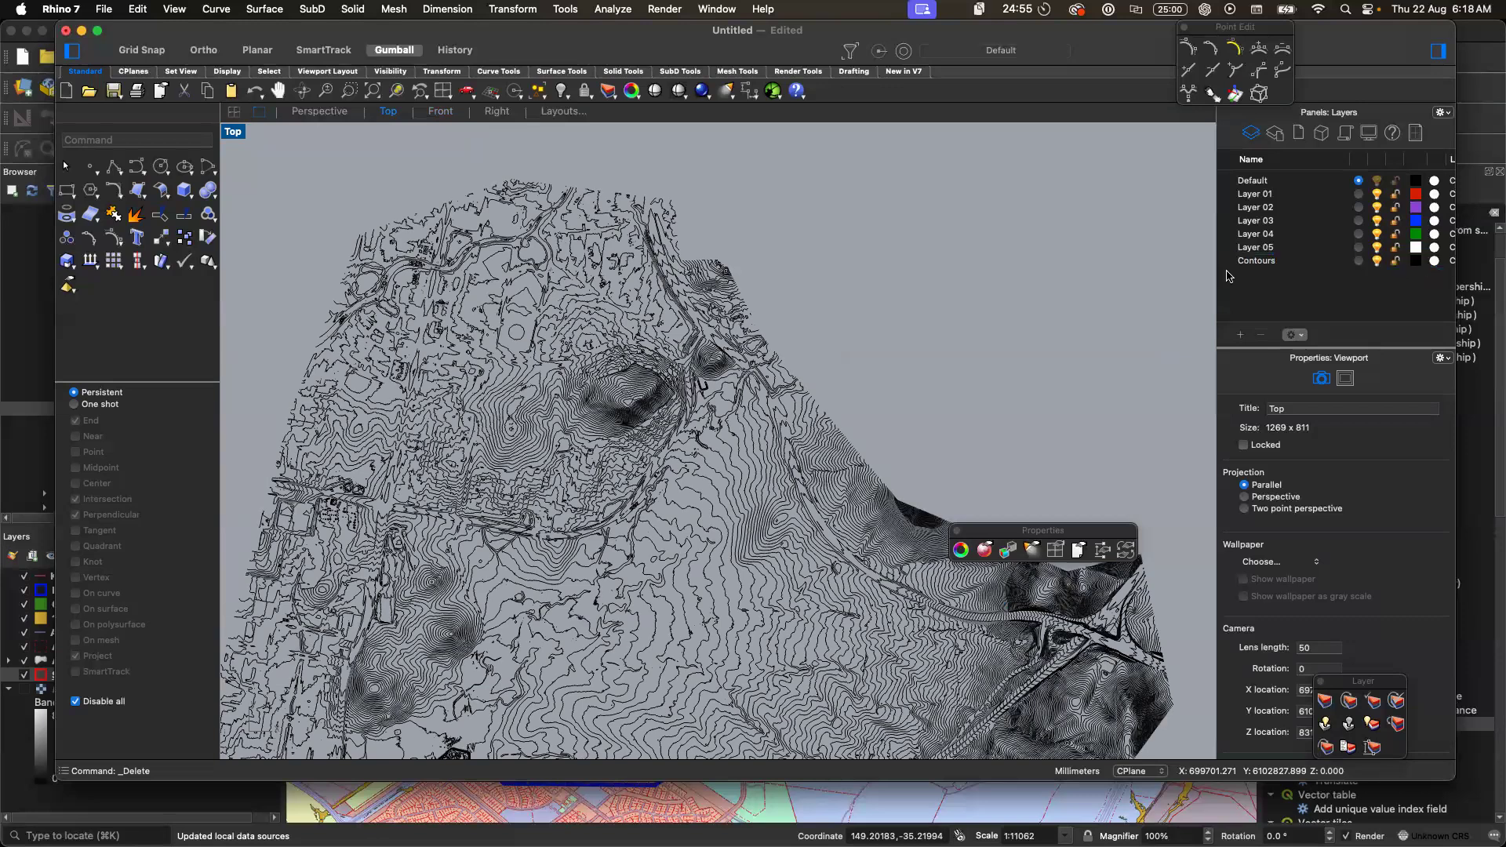
- Import Kenny SA2 Boundary.dxf with model and layout units in millimeters and zoom the Top viewport to the extents of all objects
click(116, 11)
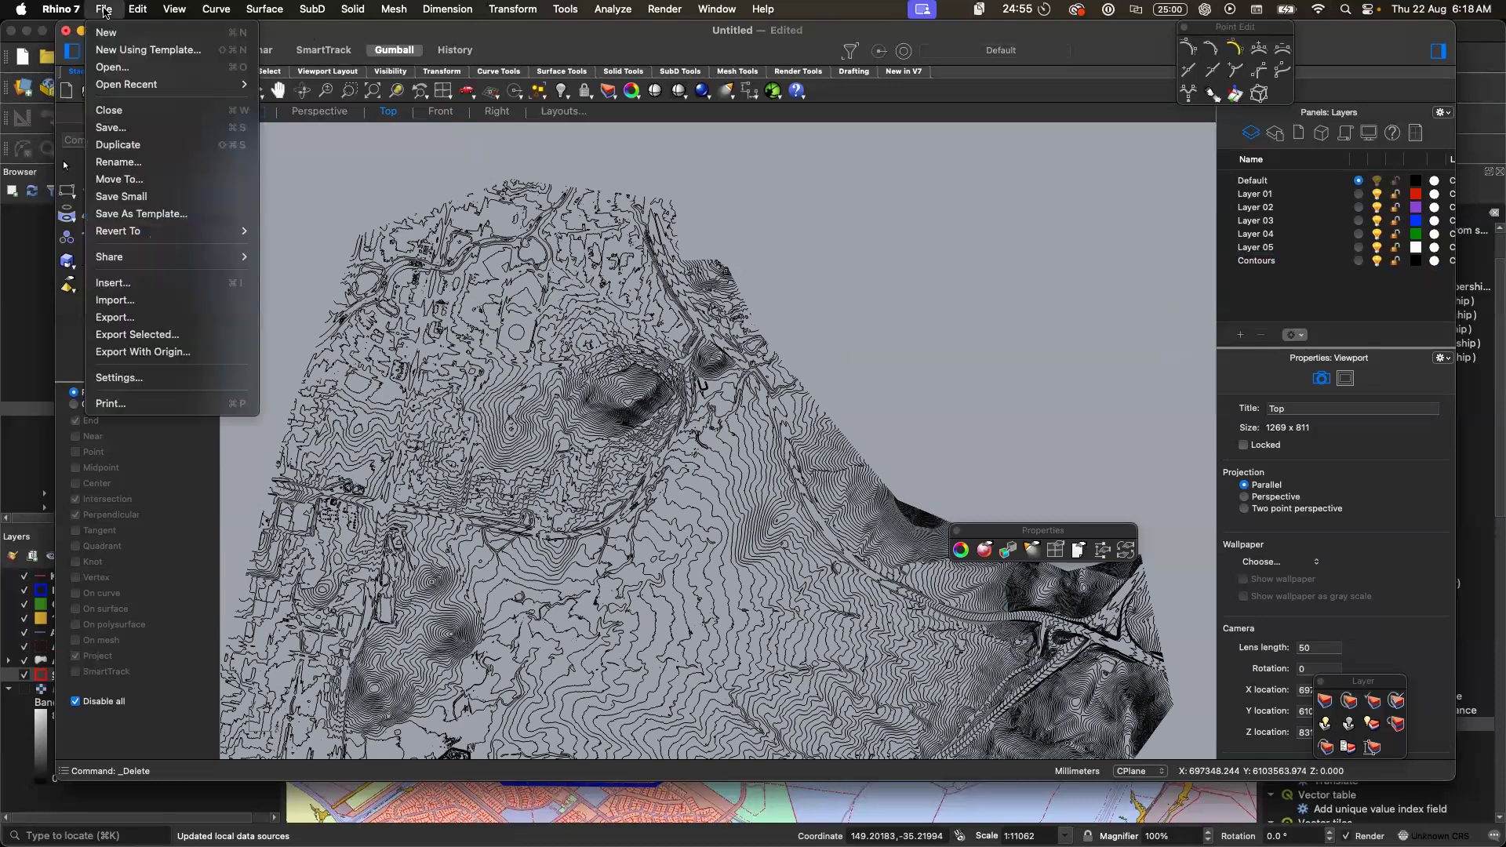
click(147, 308)
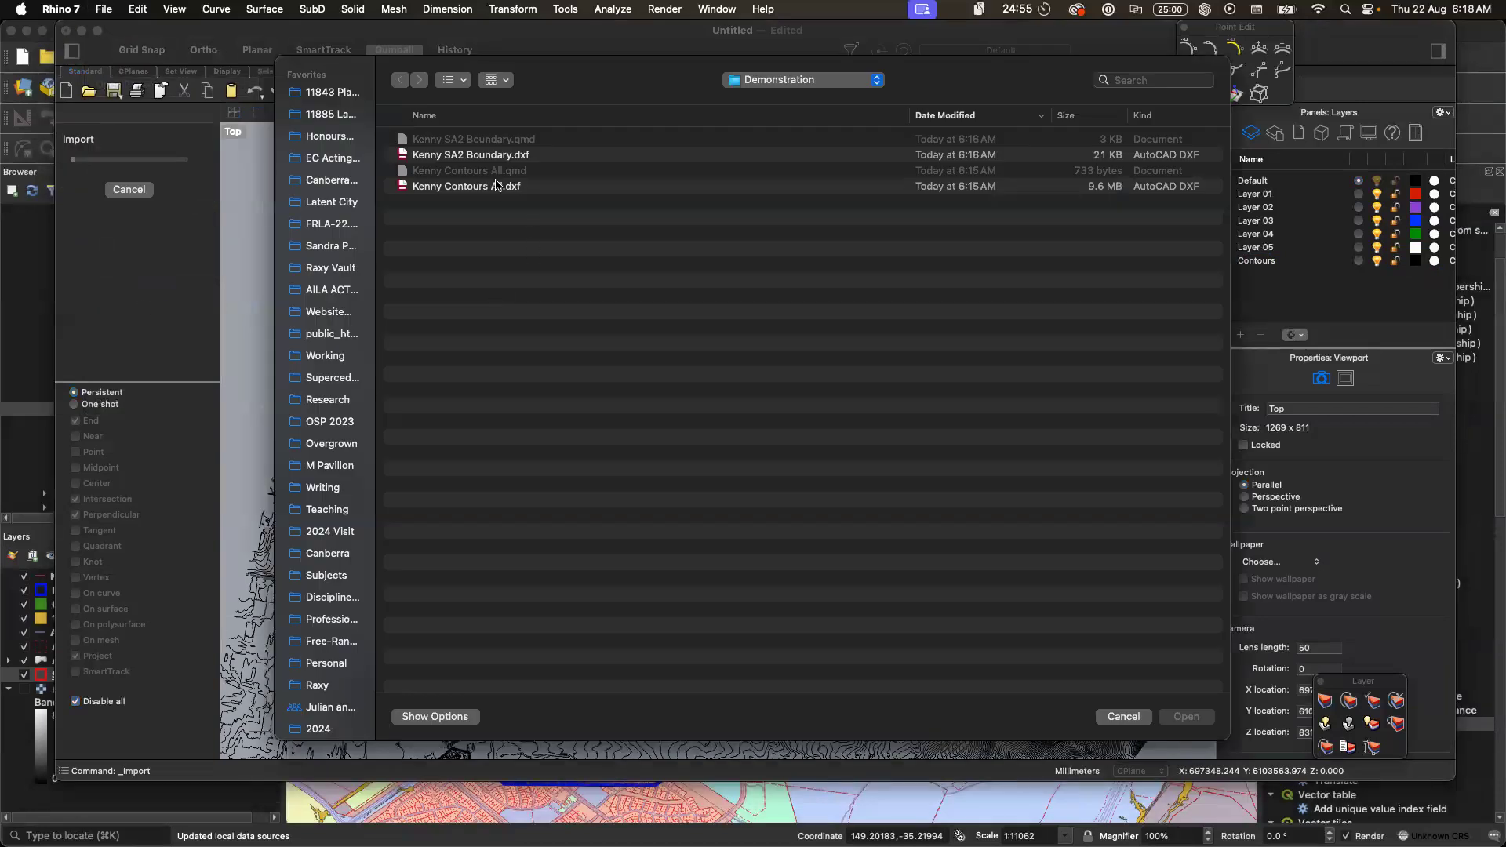
click(481, 156)
click(1187, 717)
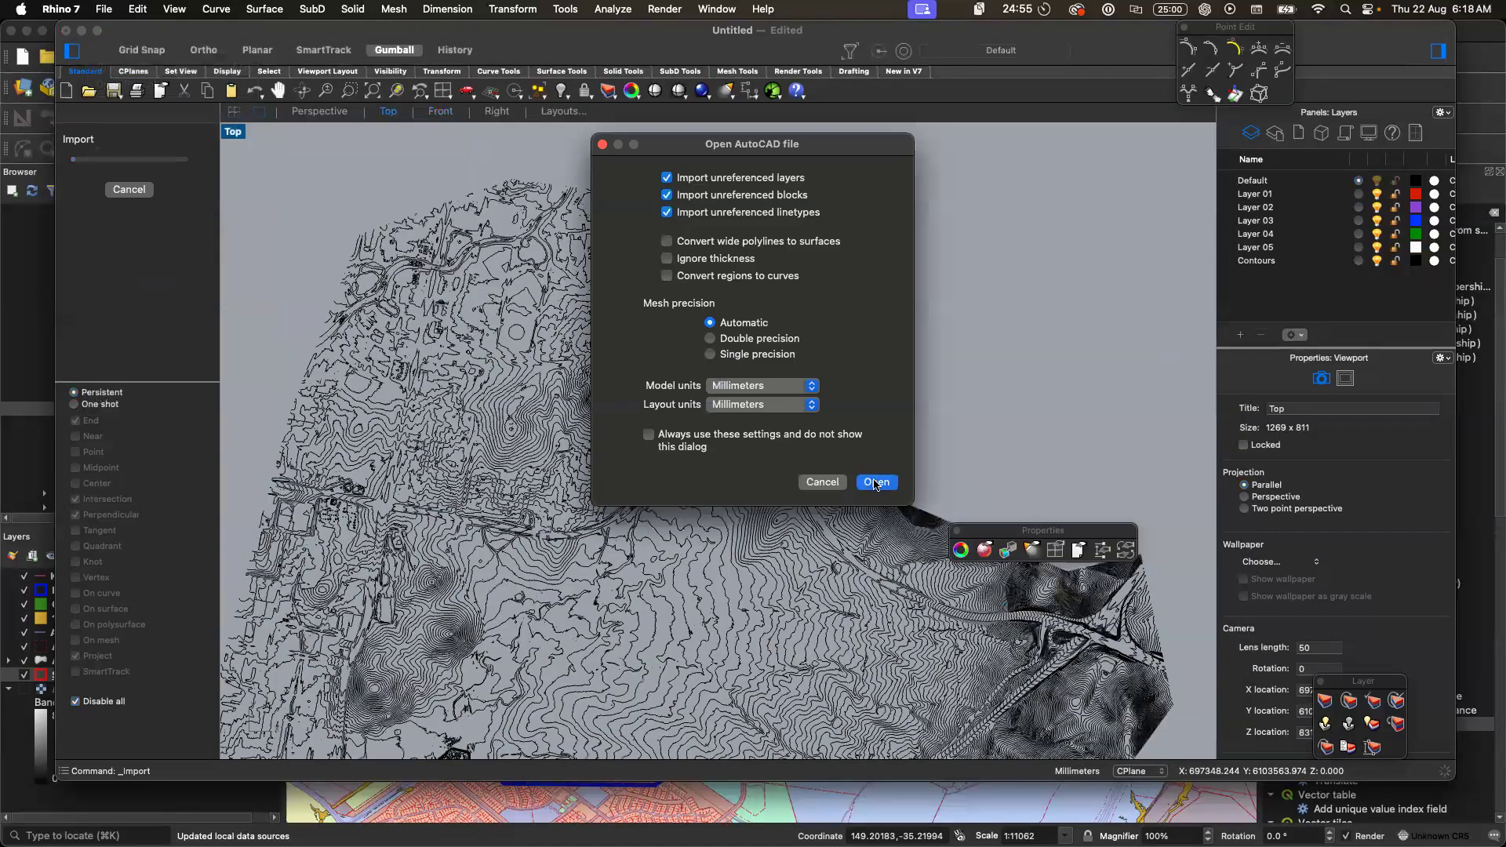
click(876, 483)
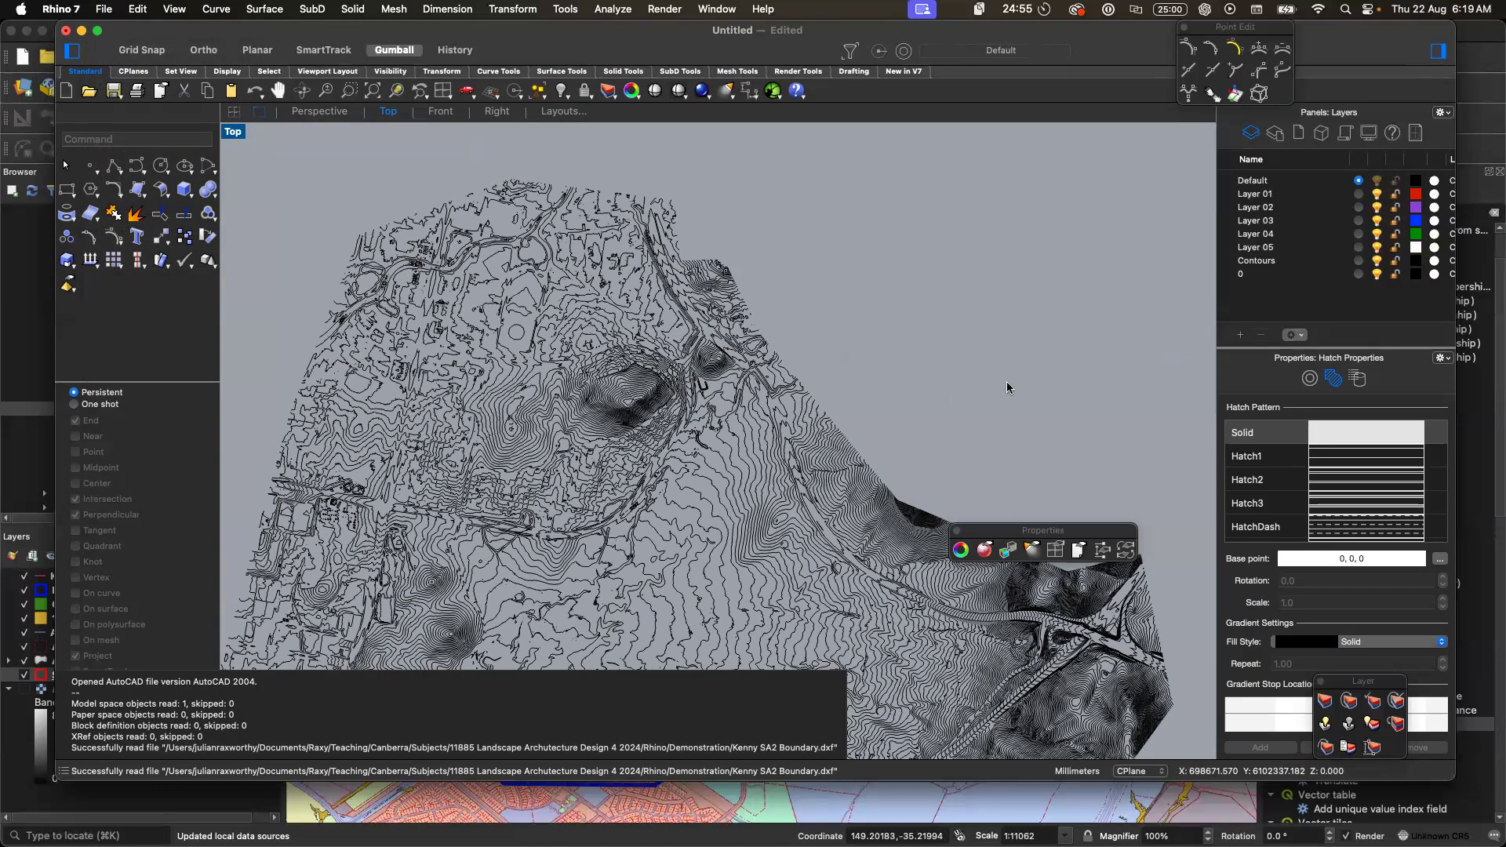
click(1006, 383)
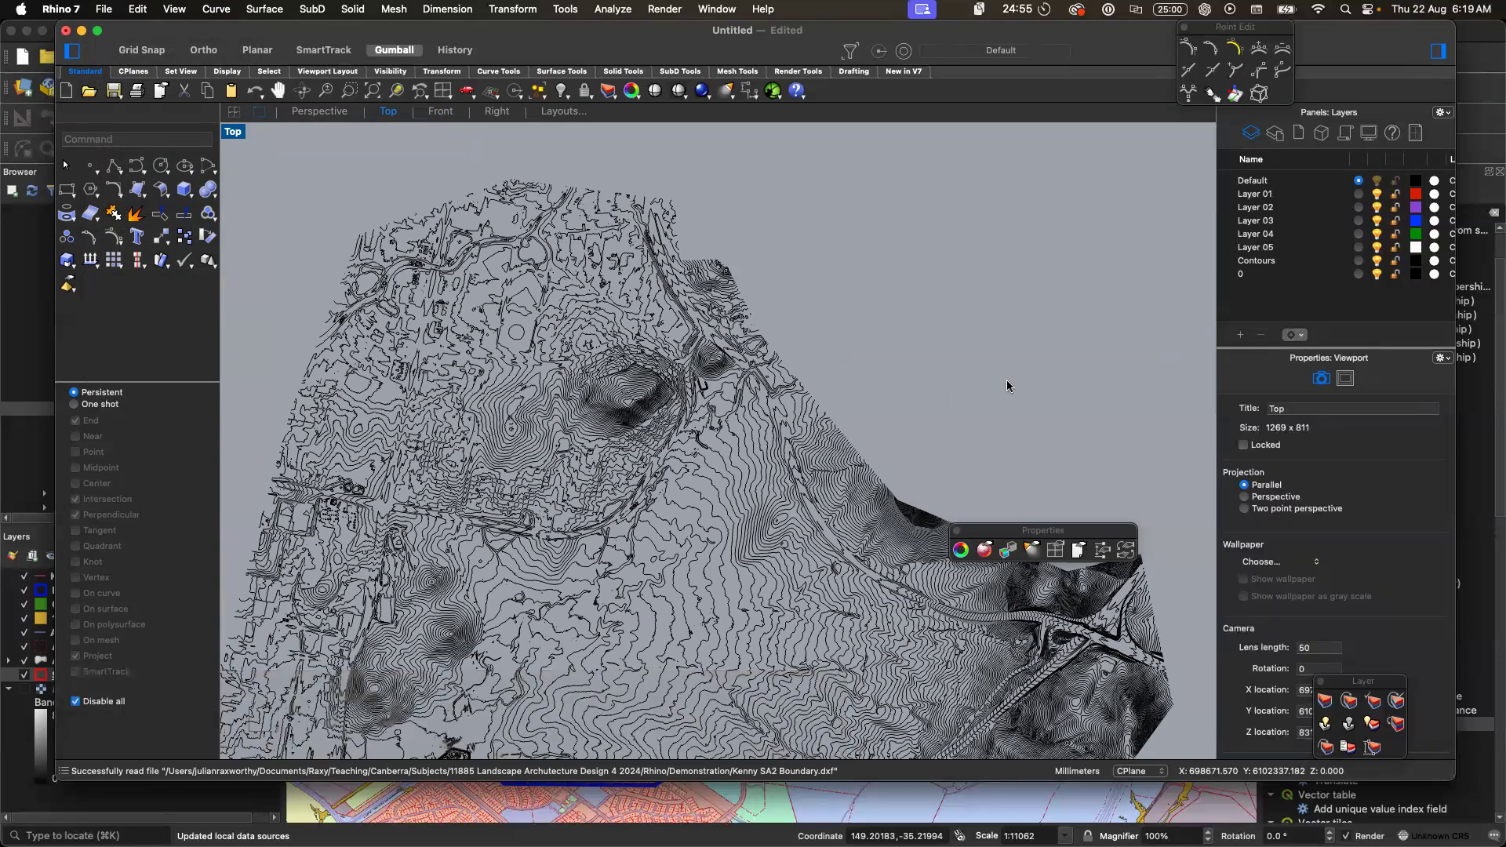
text(ze)
key(Return)
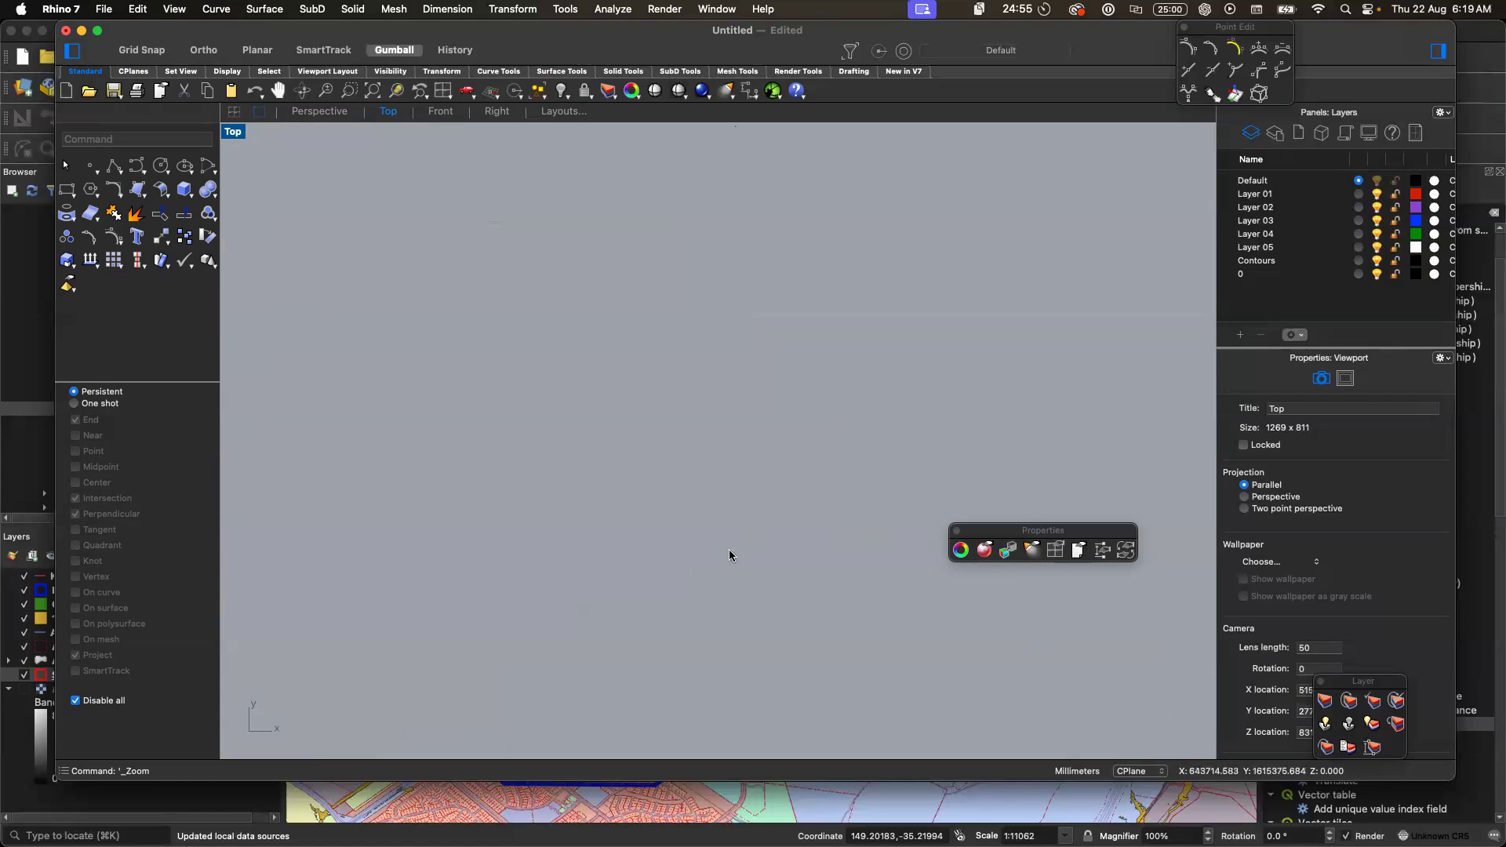
- Undo the SA2 boundary import and zoom the Top viewport back to the extents of the contours
key(super+z)
text(ze)
key(Return)
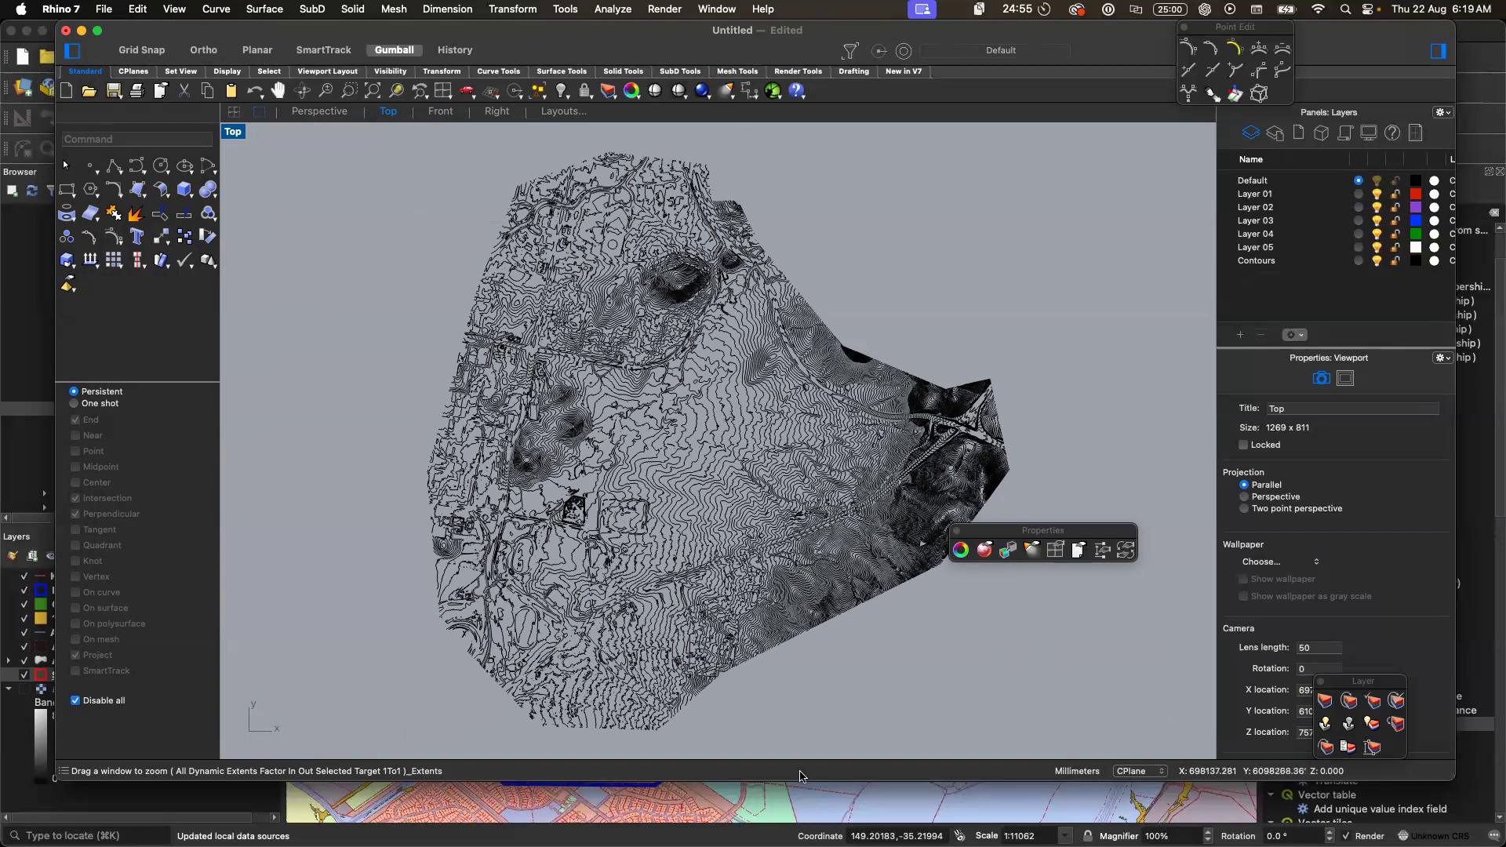
- Switch to QGIS and bring the whole Kenny Extended Boundary into view on the map canvas
click(774, 804)
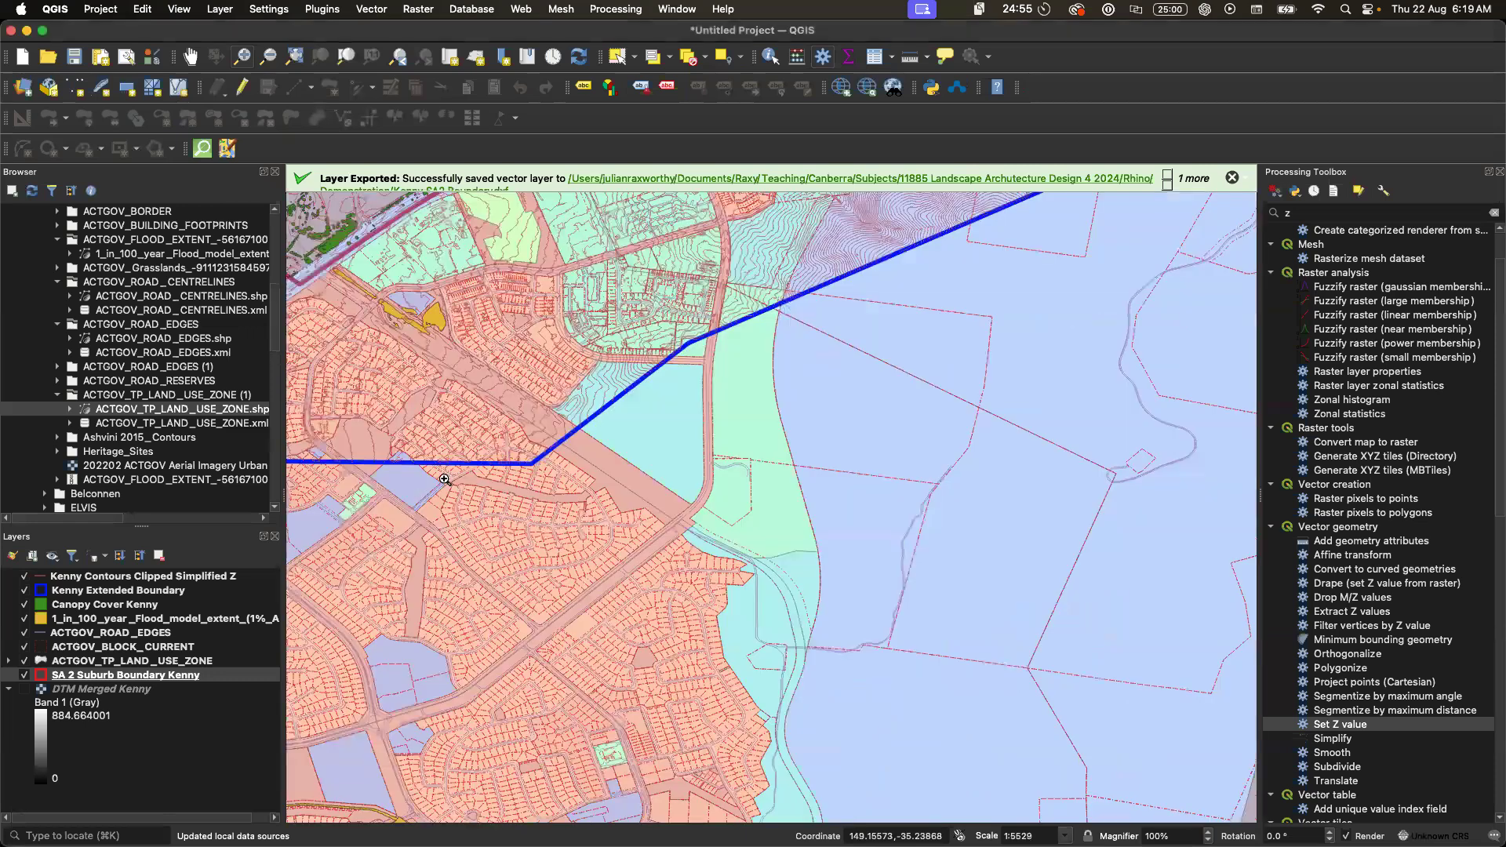
click(190, 59)
drag(528, 345, 812, 493)
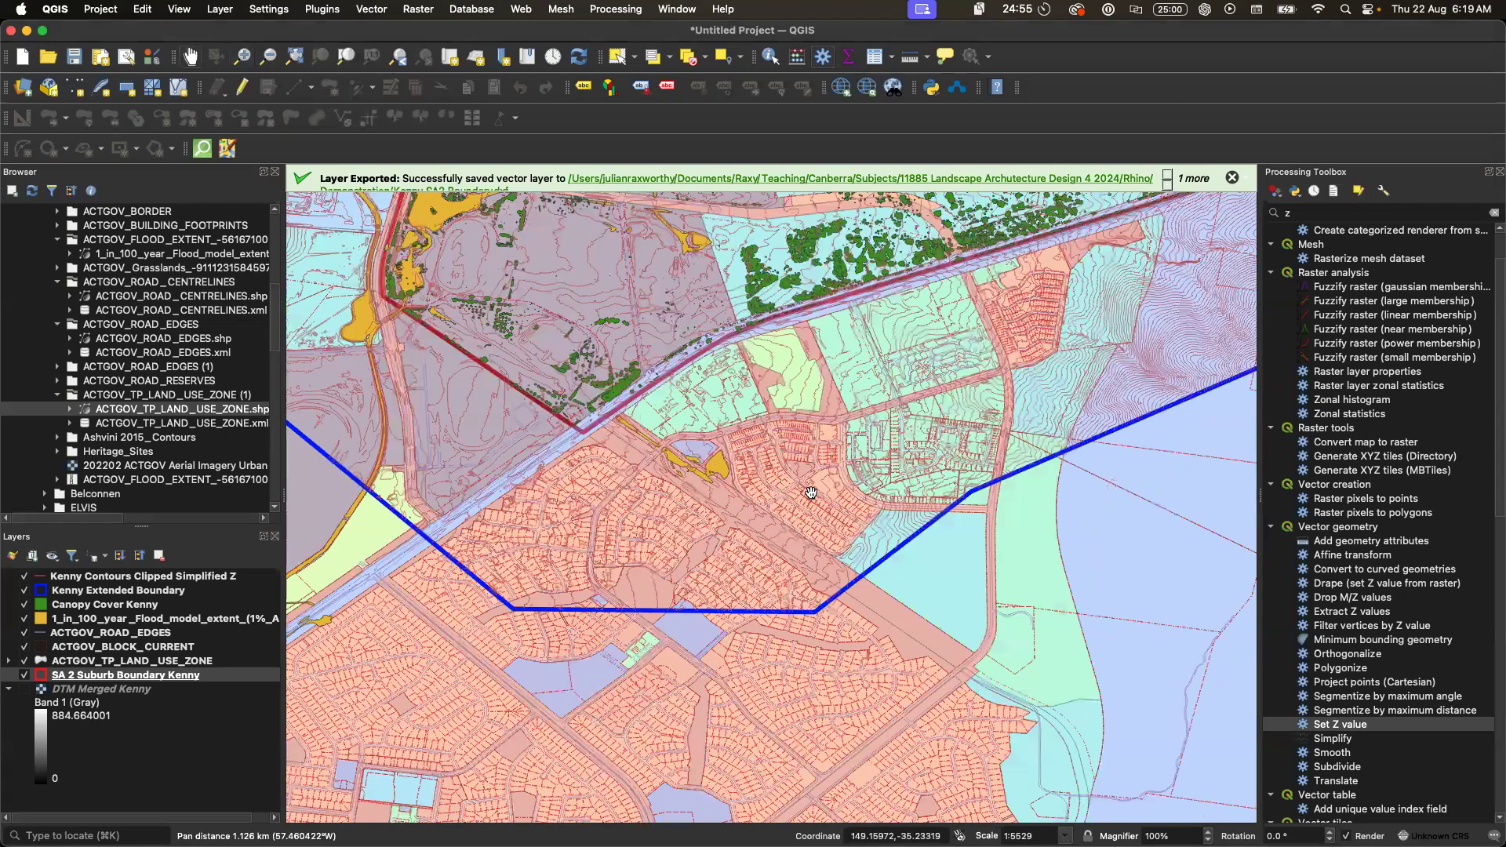
scroll(812, 493, down, 4)
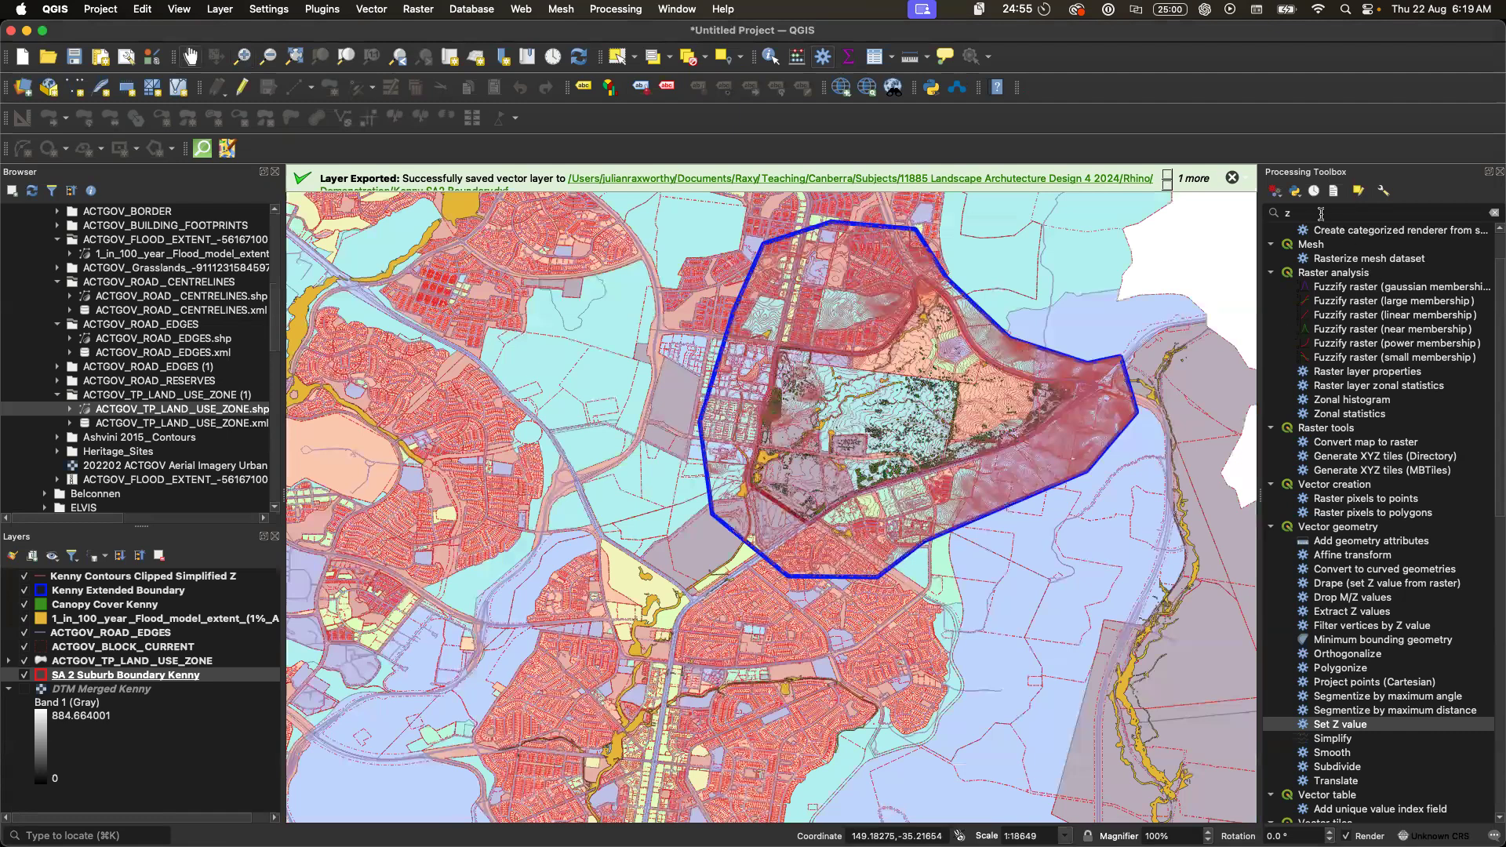
key(BackSpace)
text(dxf)
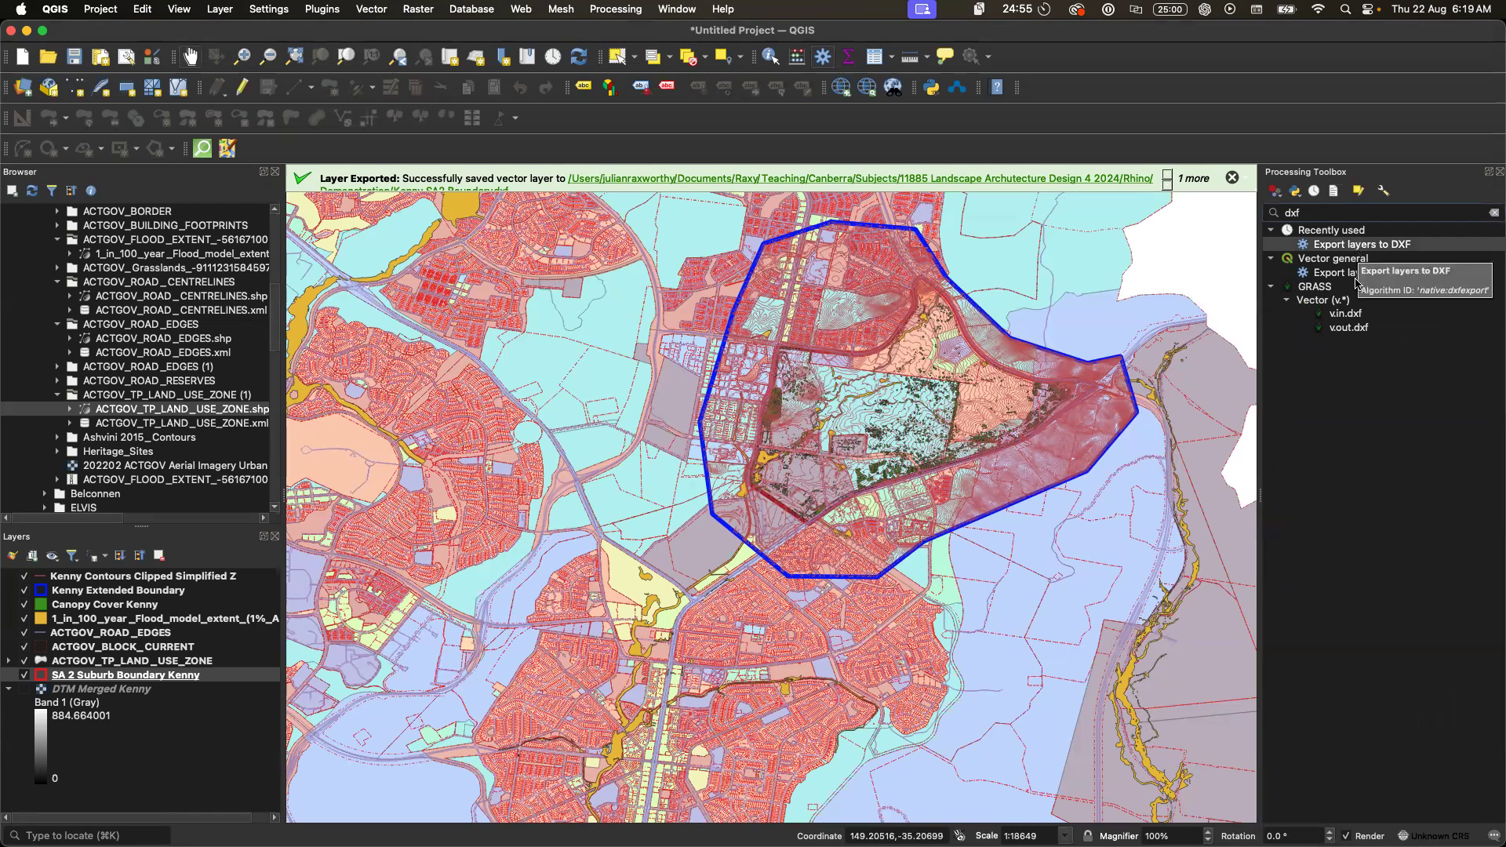
double_click(1354, 273)
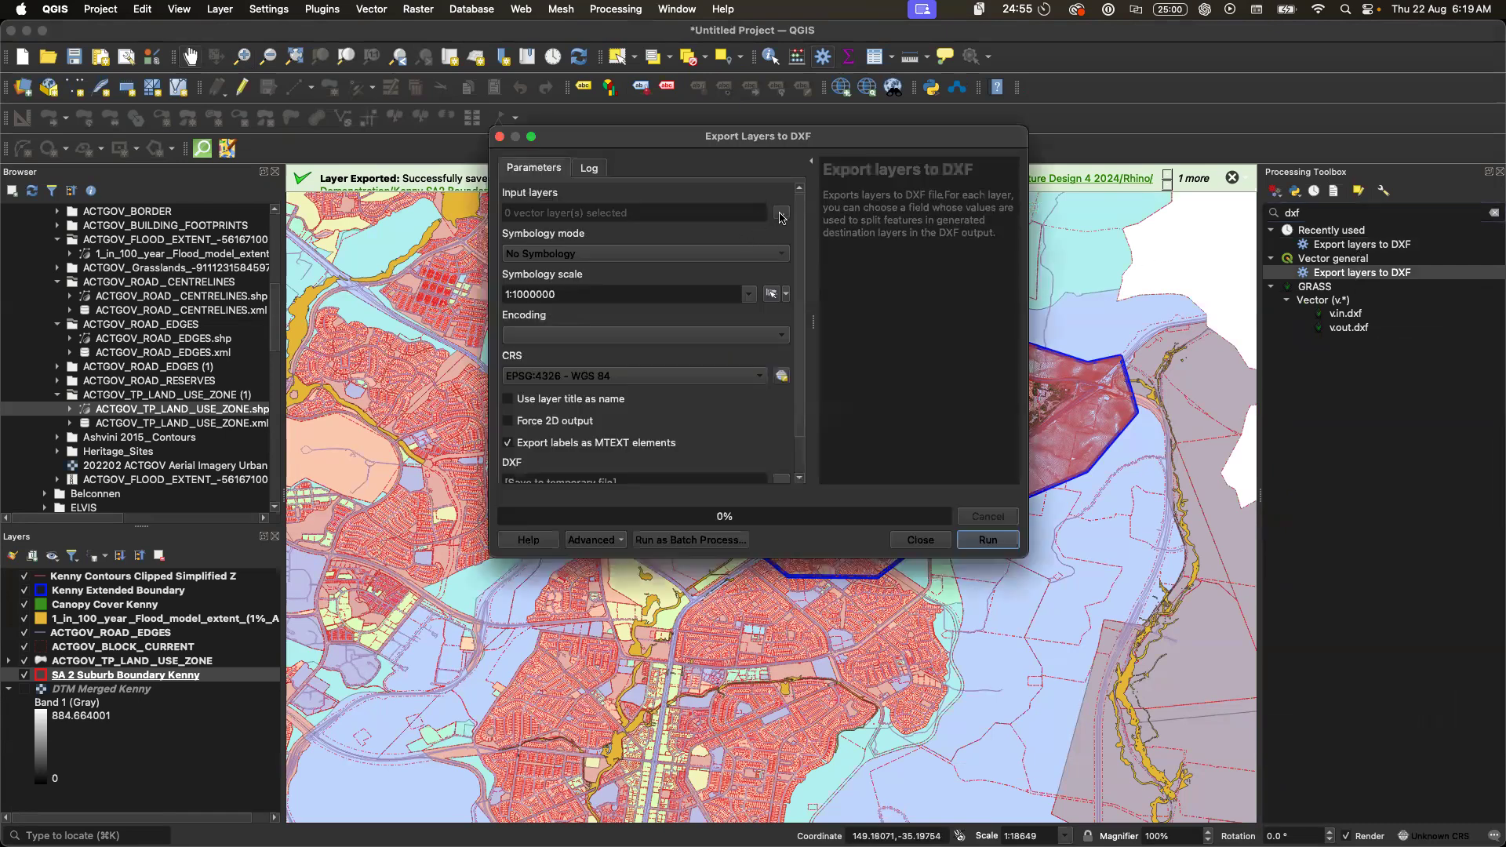
click(781, 214)
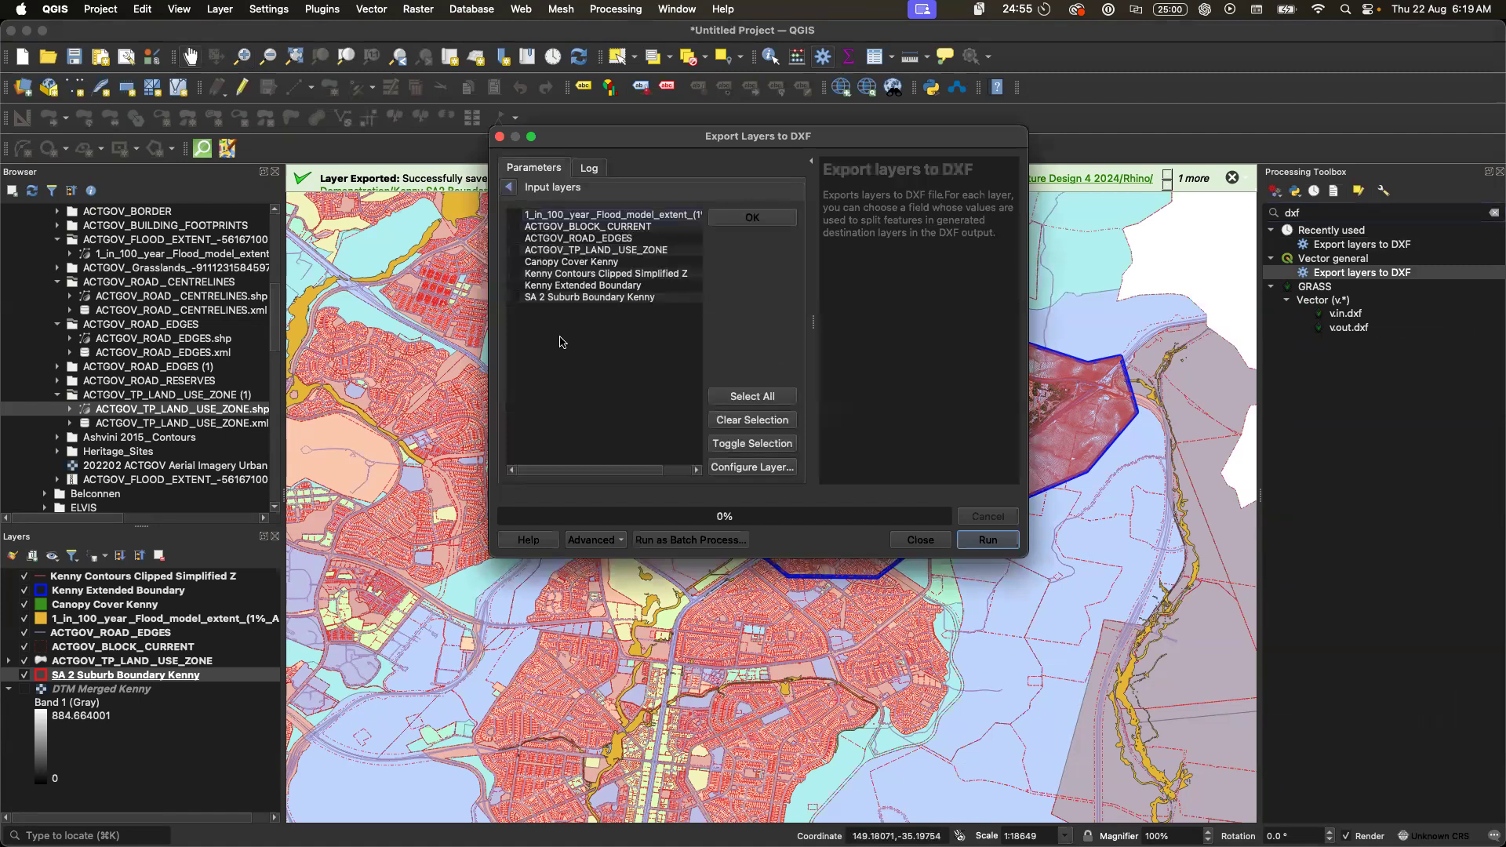
click(524, 300)
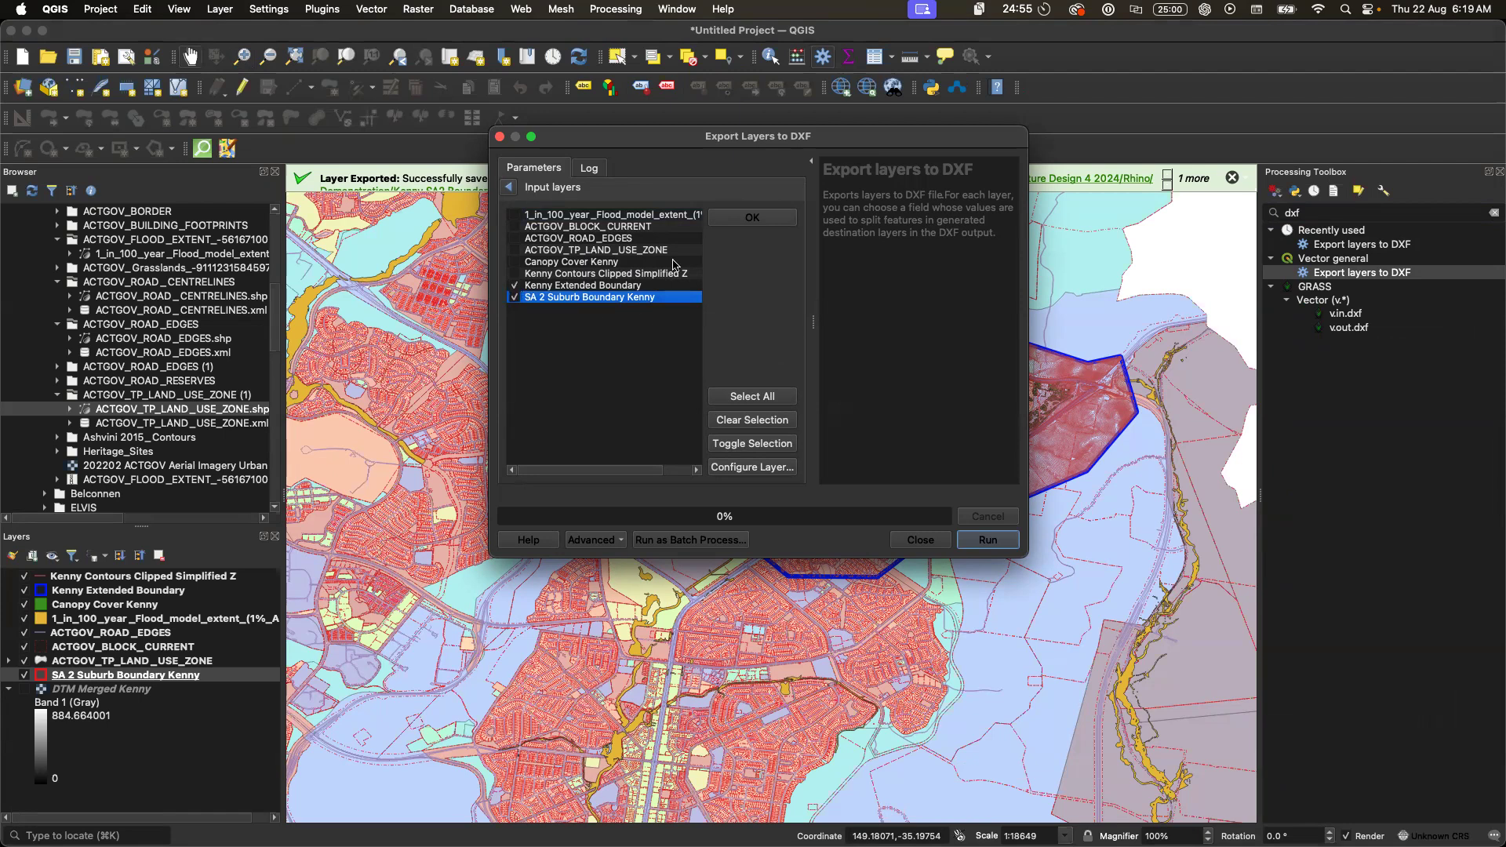
click(753, 219)
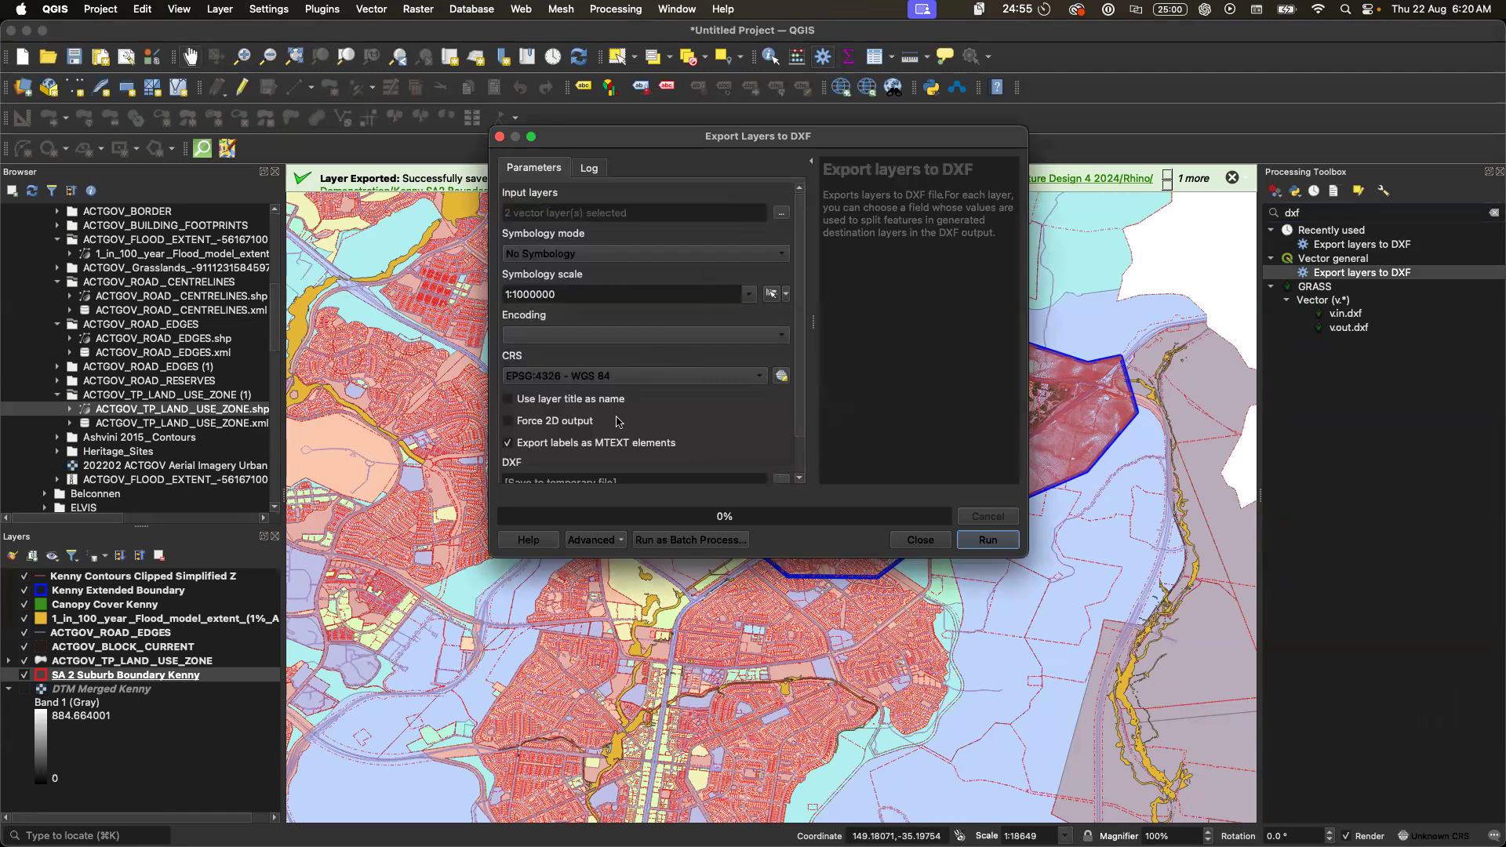
click(577, 403)
scroll(800, 375, down, 2)
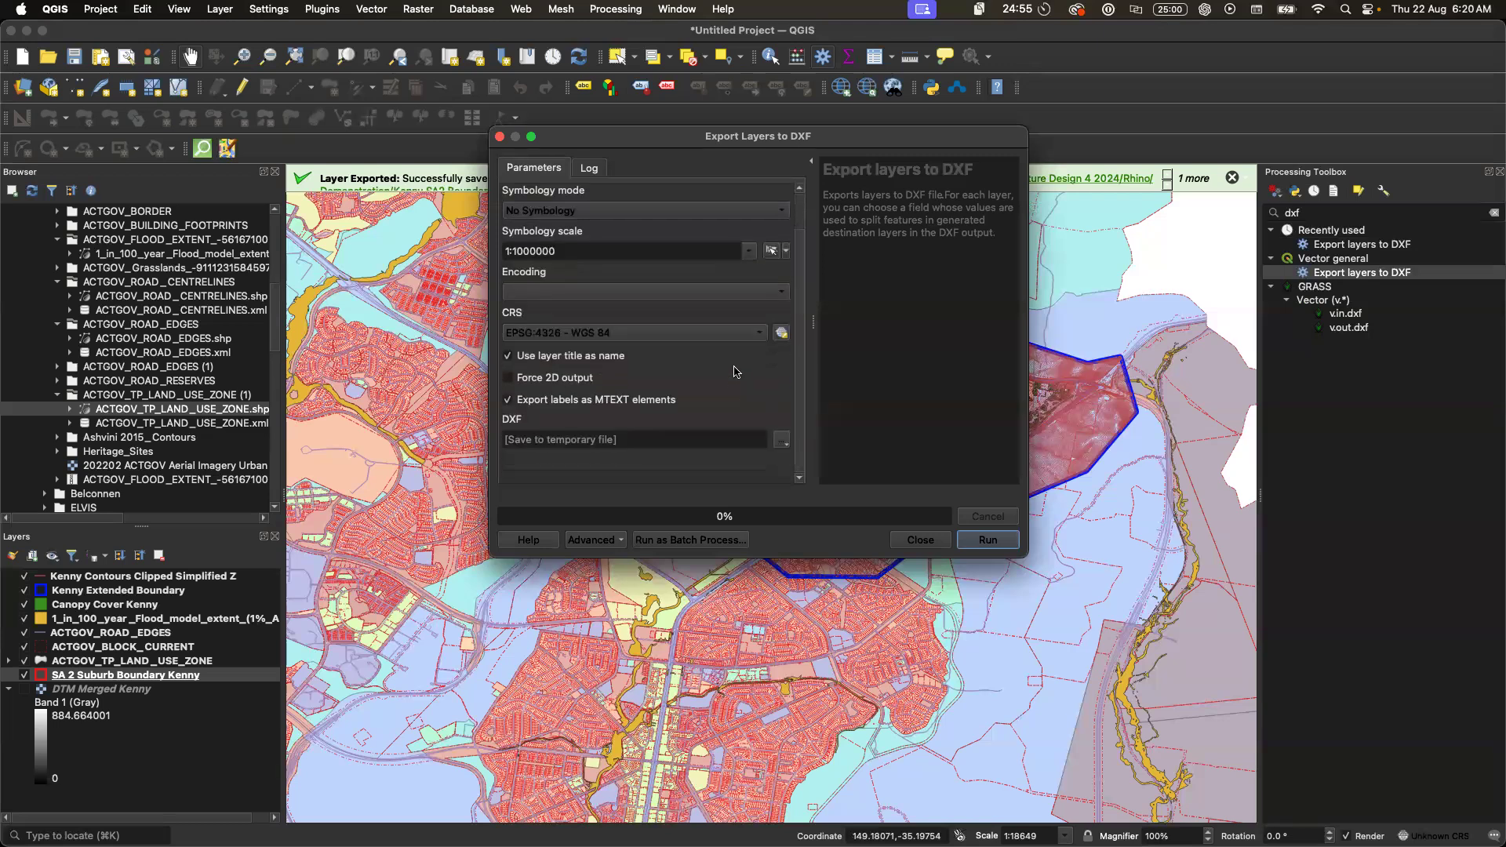
click(745, 334)
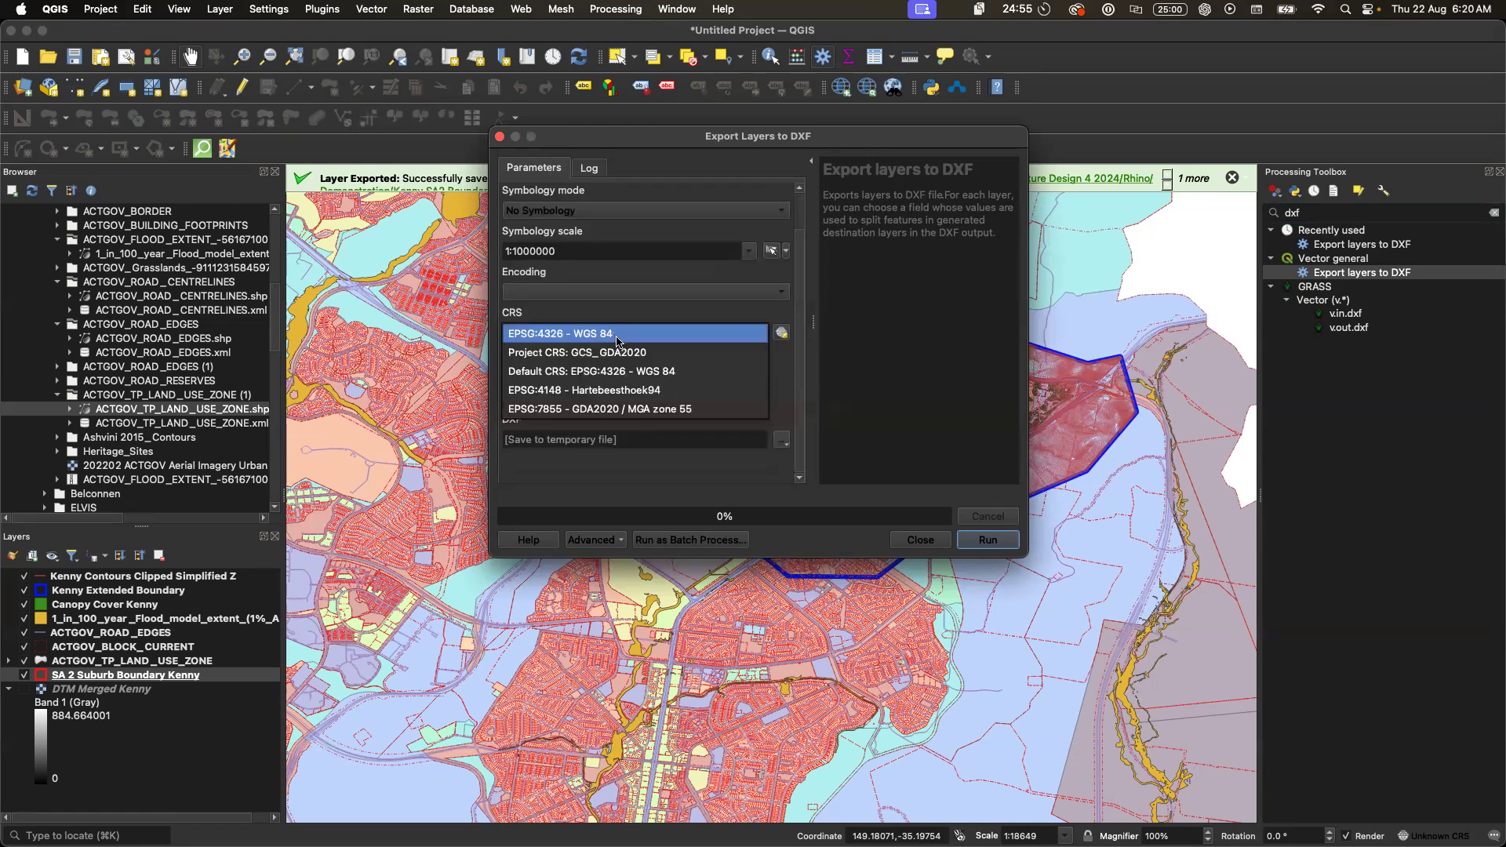
click(701, 460)
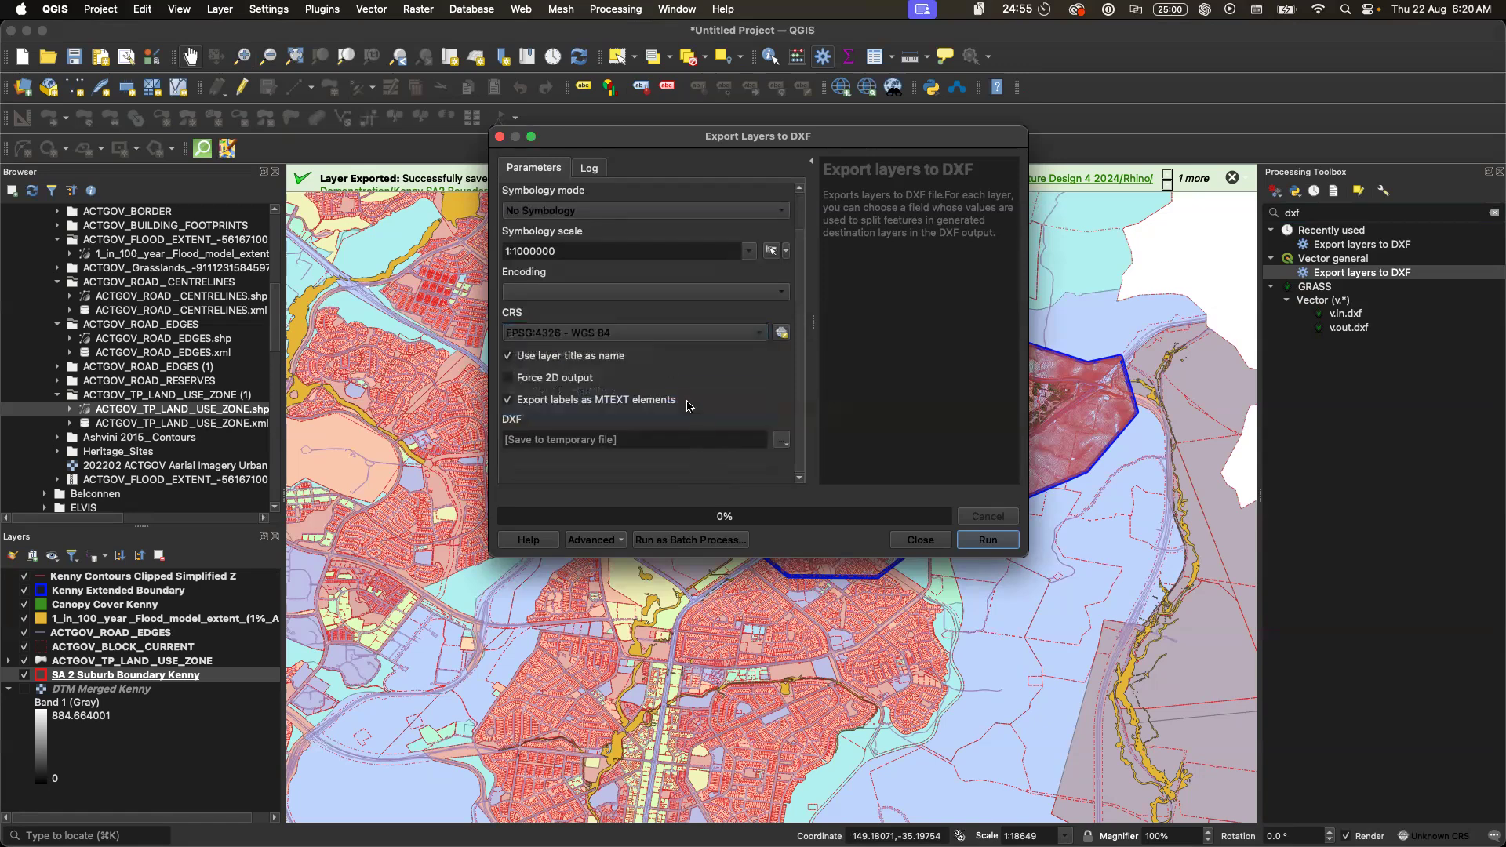
click(921, 540)
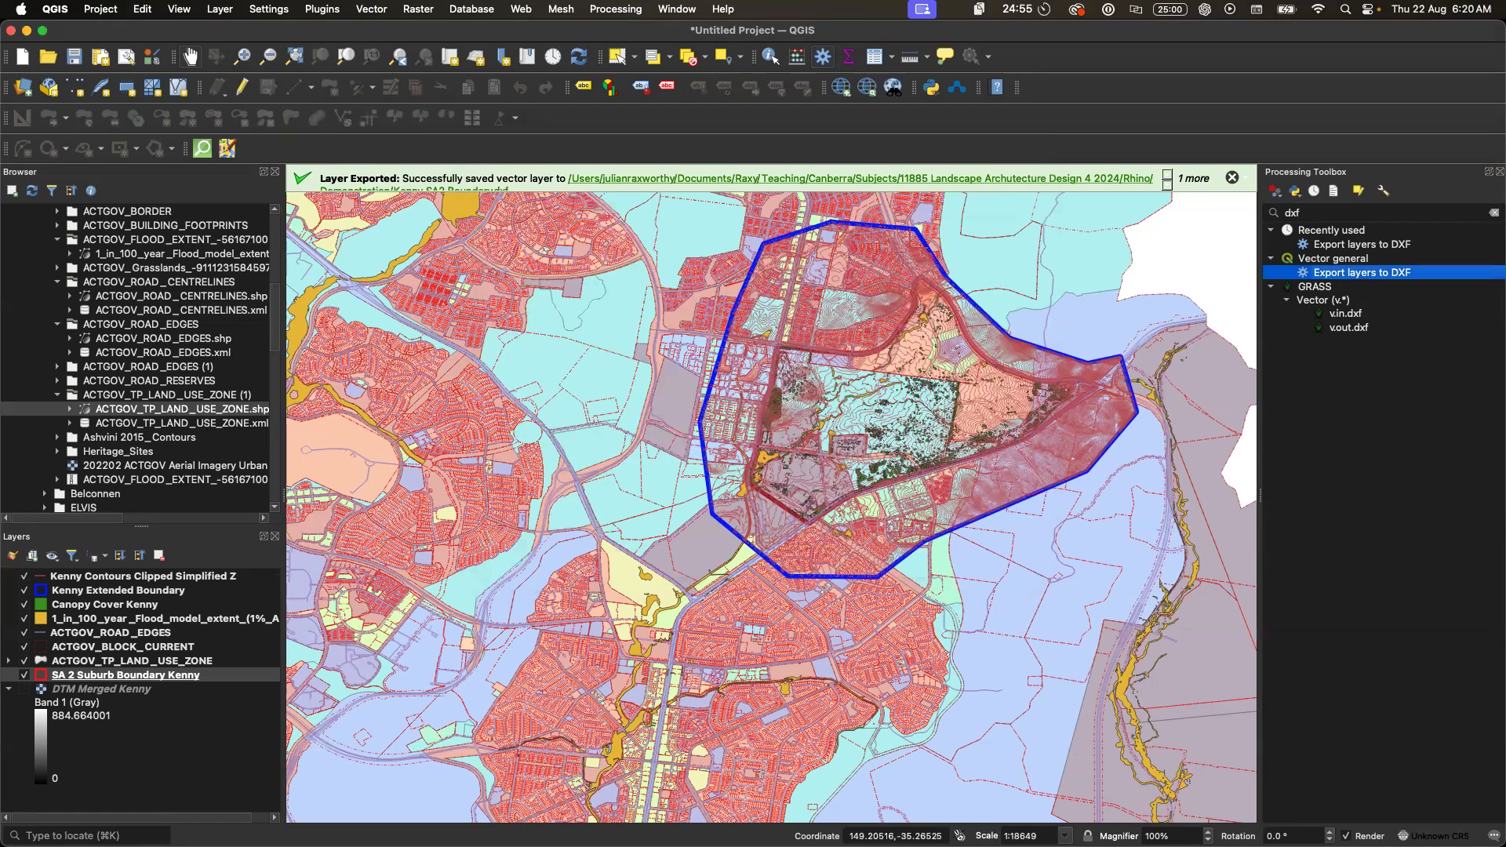
- Set the project coordinate reference system to GDA2020 / MGA zone 55 (EPSG:7855) and recheck the setting
click(1435, 836)
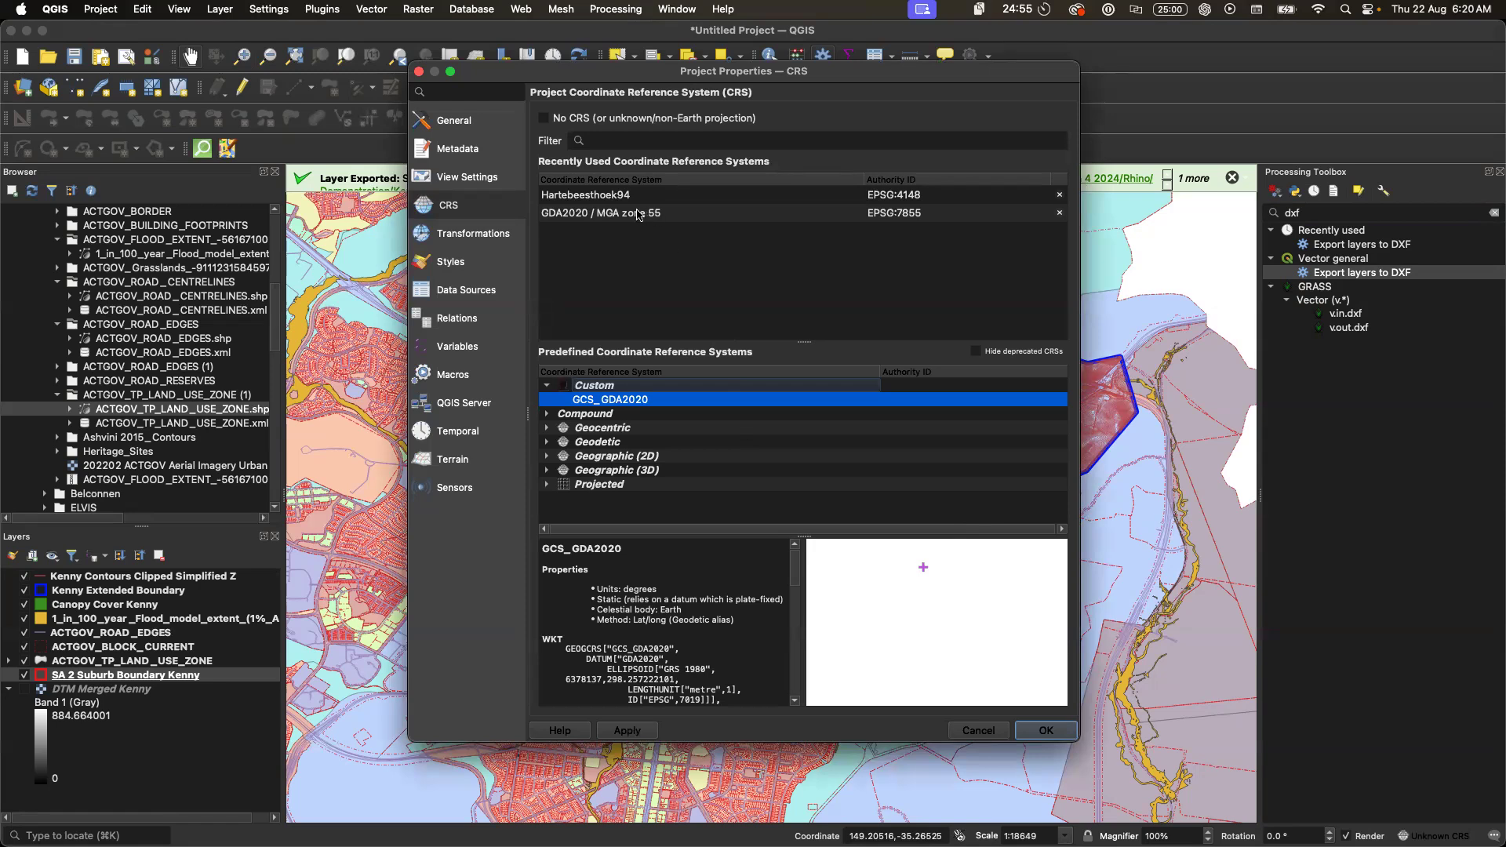
click(637, 214)
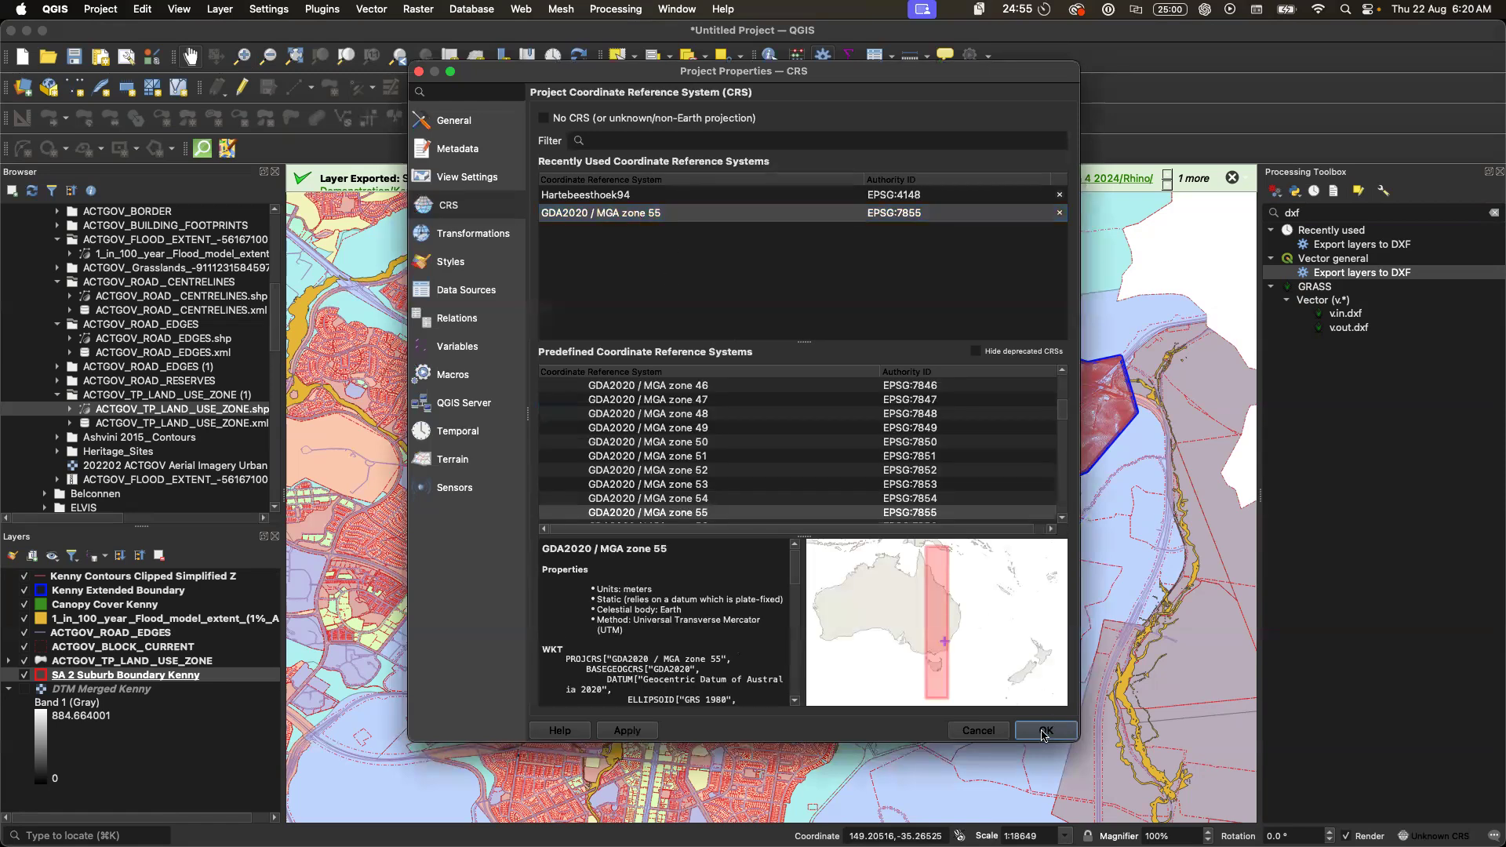
click(1047, 733)
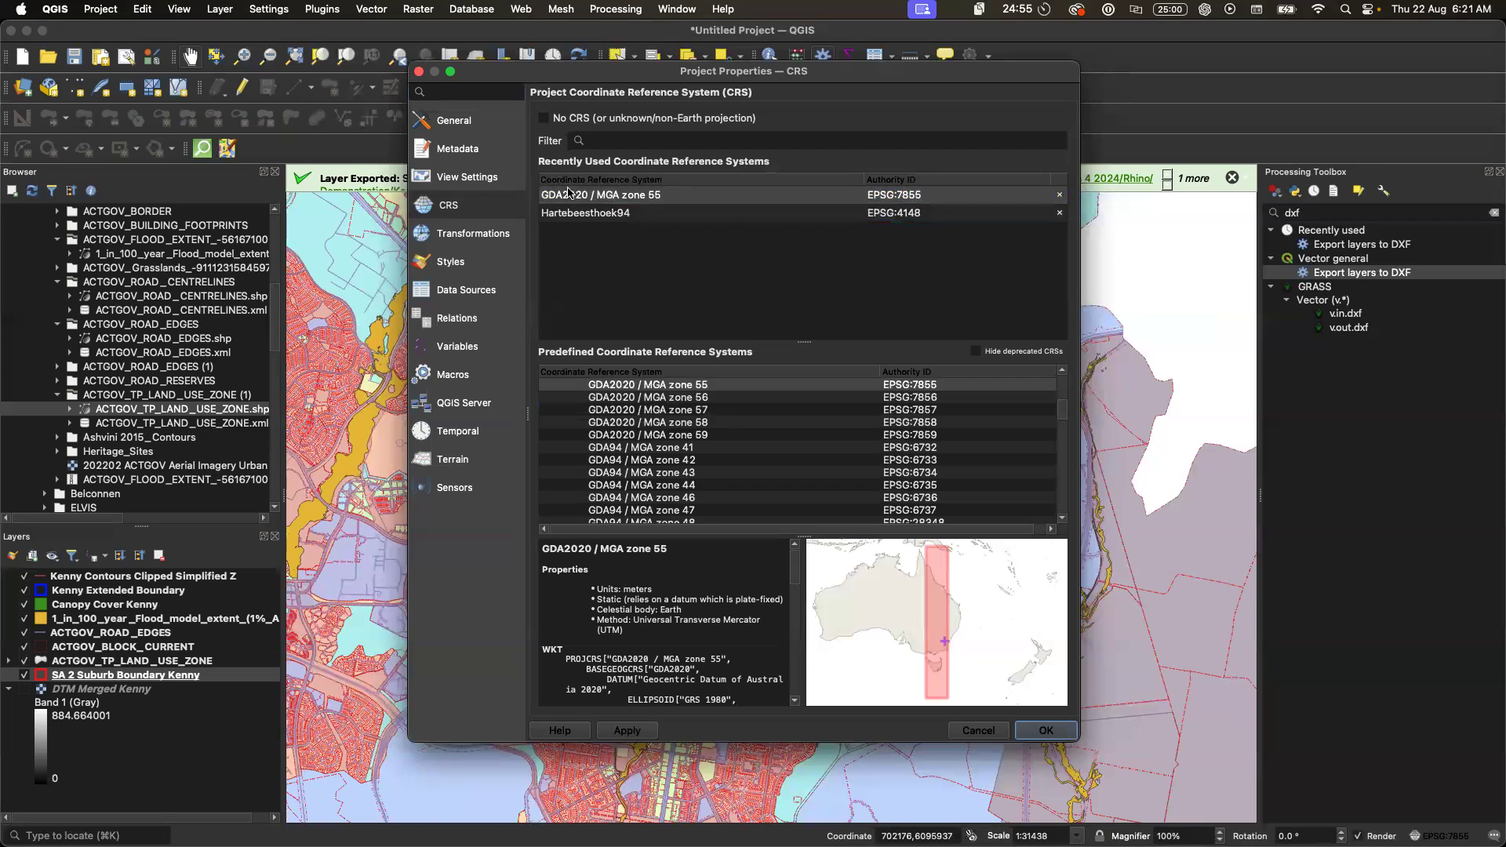
click(1049, 728)
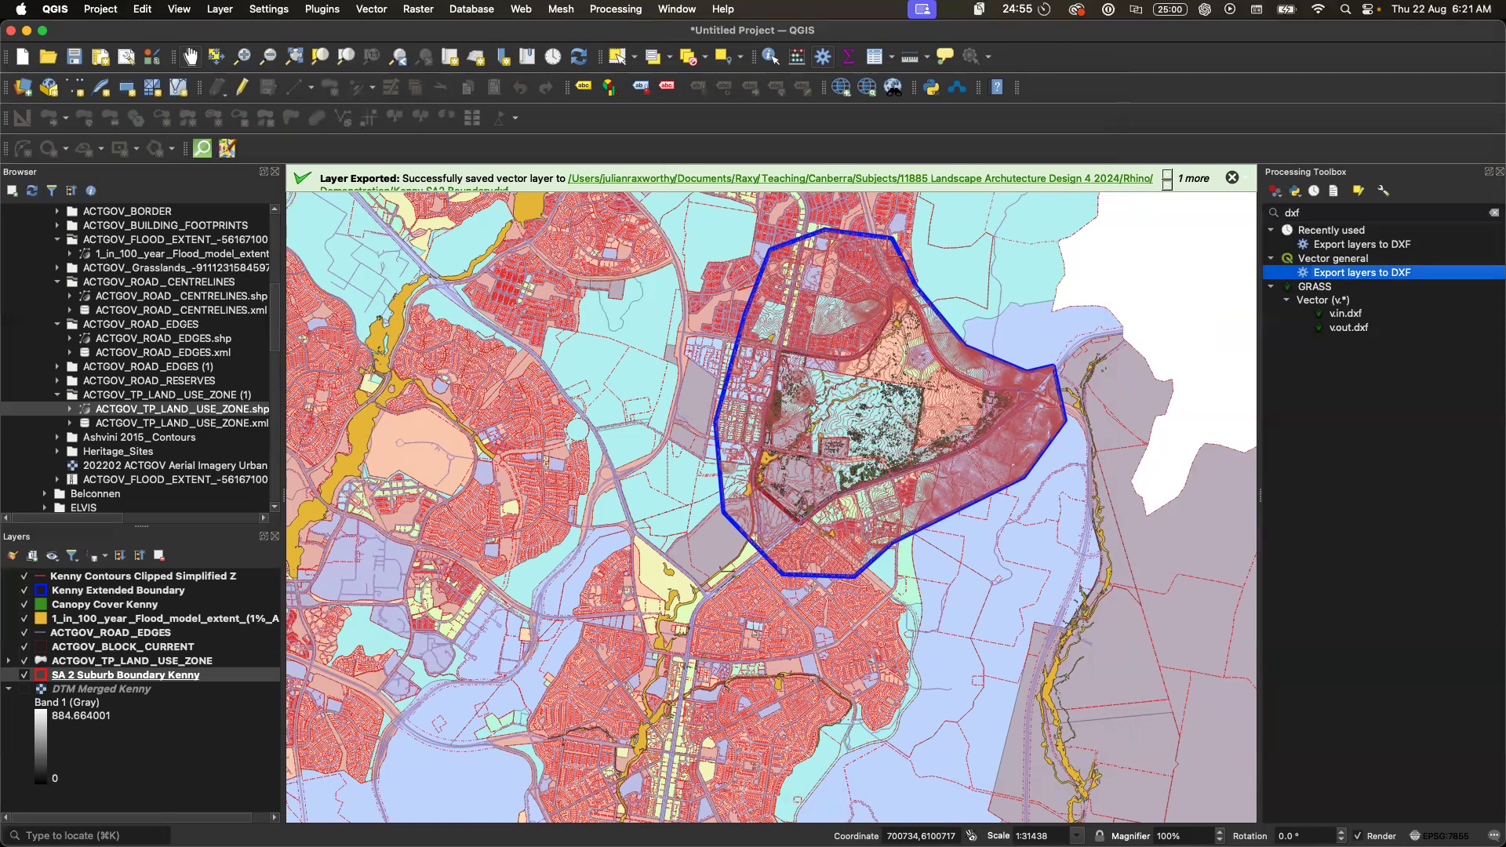
- Switch to Rhino, close the untitled contours document without saving it, and return to QGIS
key(super+Tab)
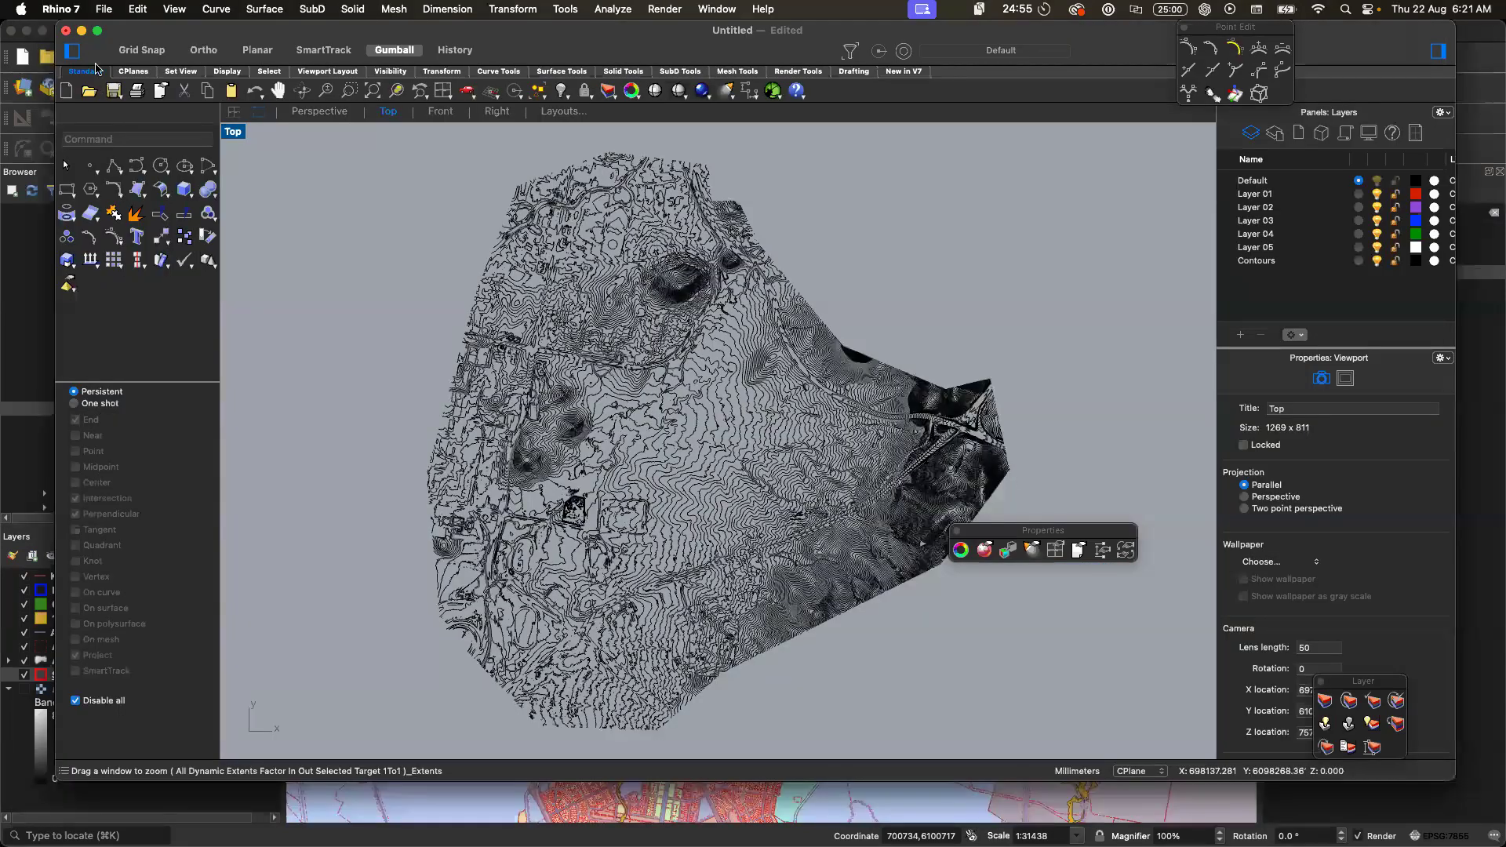
click(66, 31)
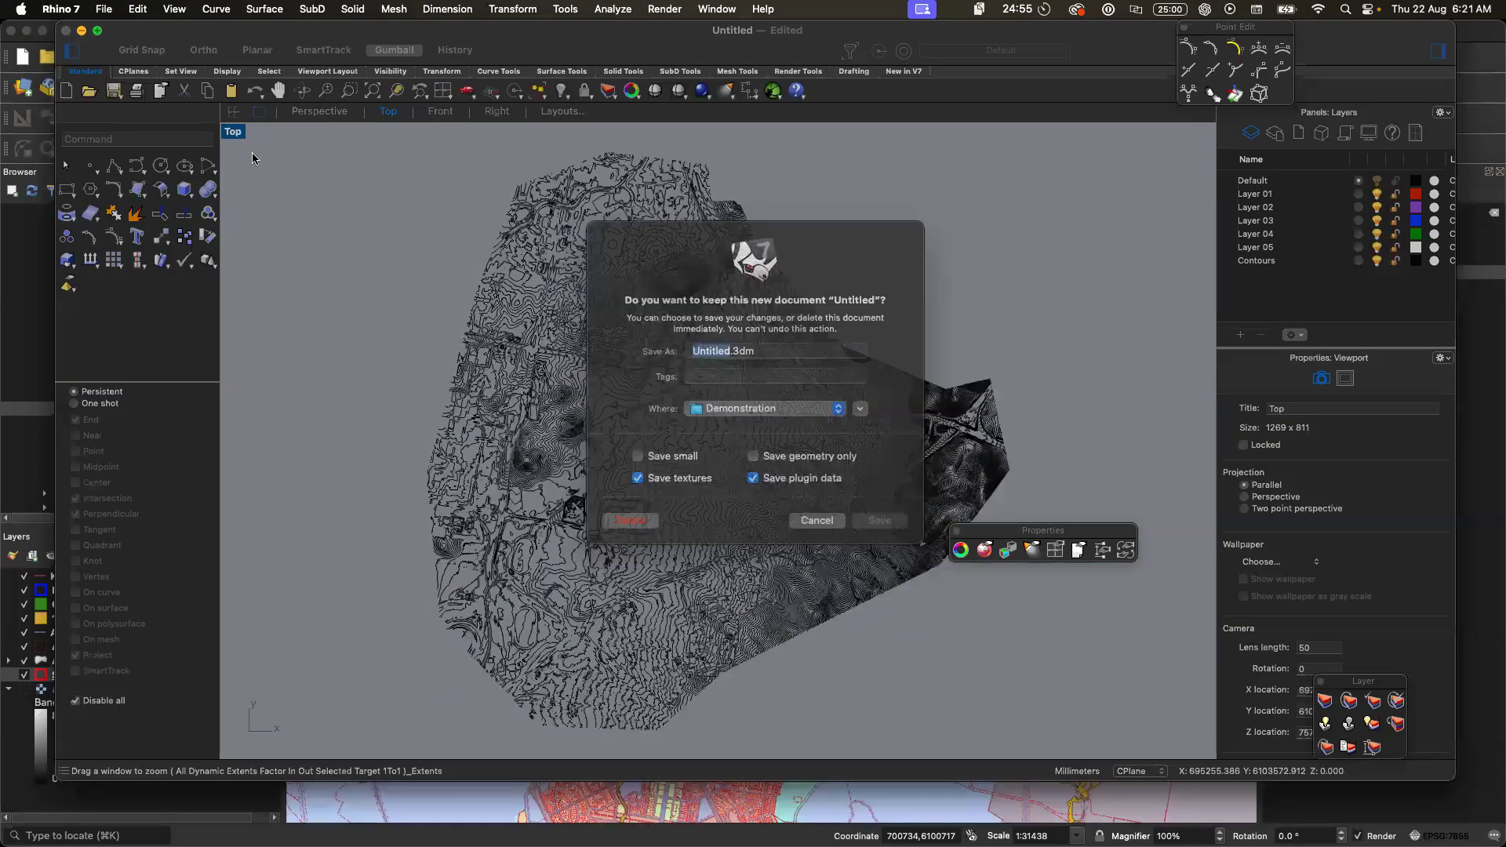
click(642, 524)
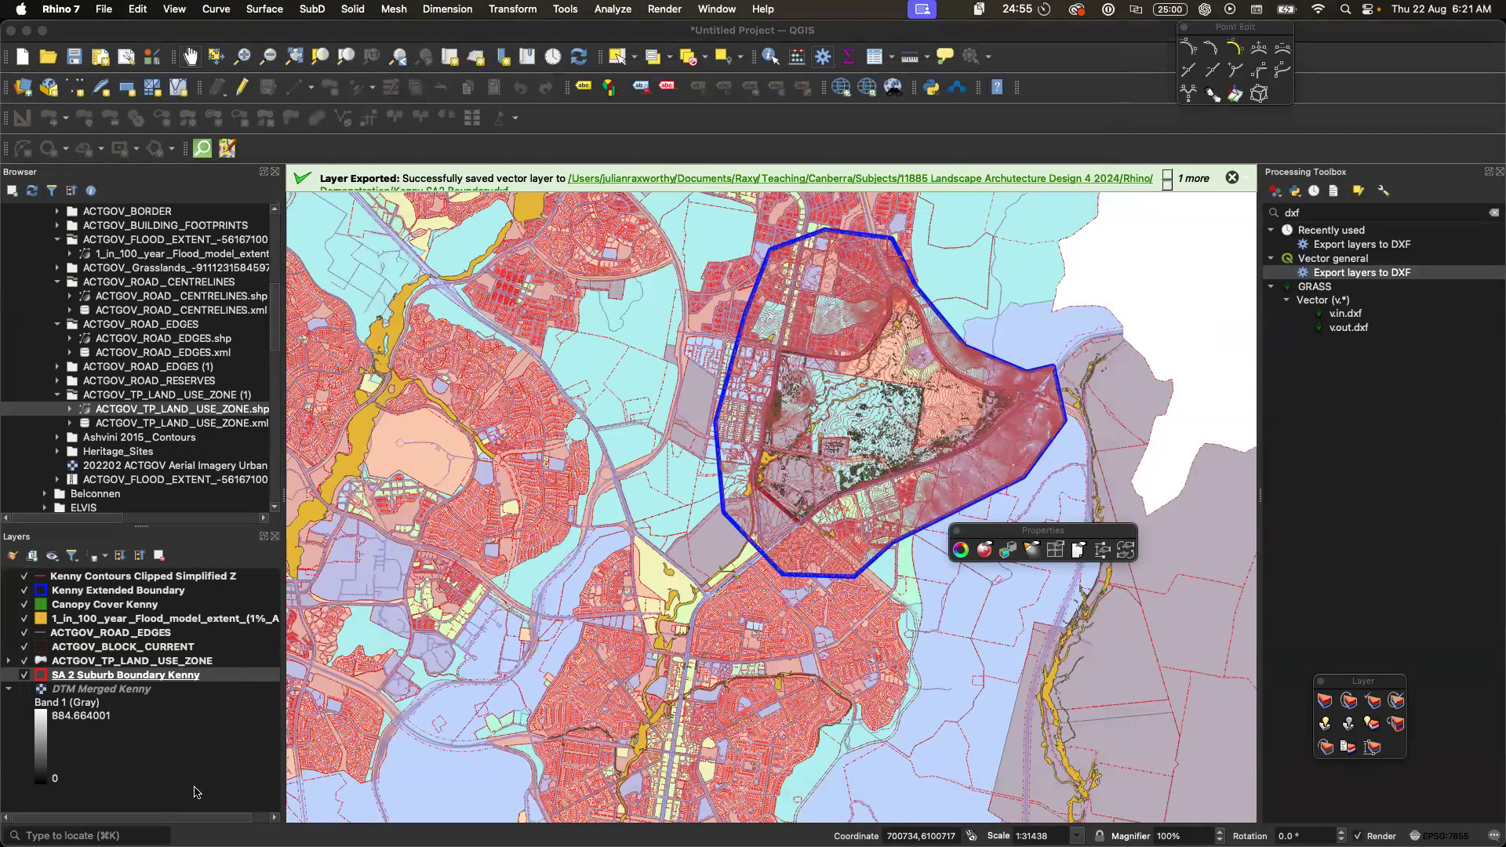
click(215, 354)
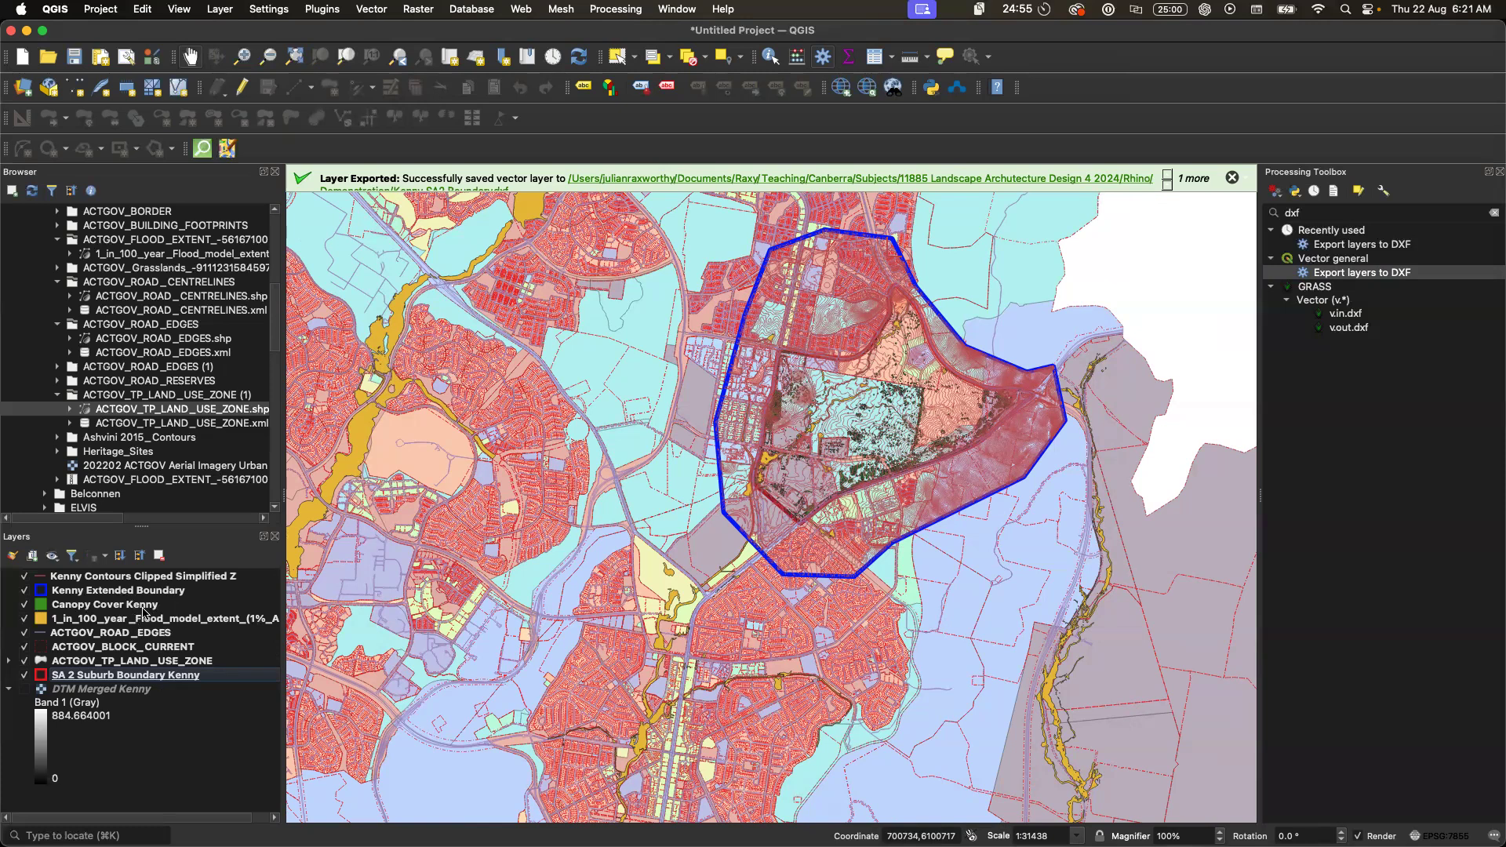
- Set up an AutoCAD DXF export of the Kenny Contours Clipped Simplified Z layer, replacing Kenny Contours All.dxf in the Demonstration folder
right_click(126, 578)
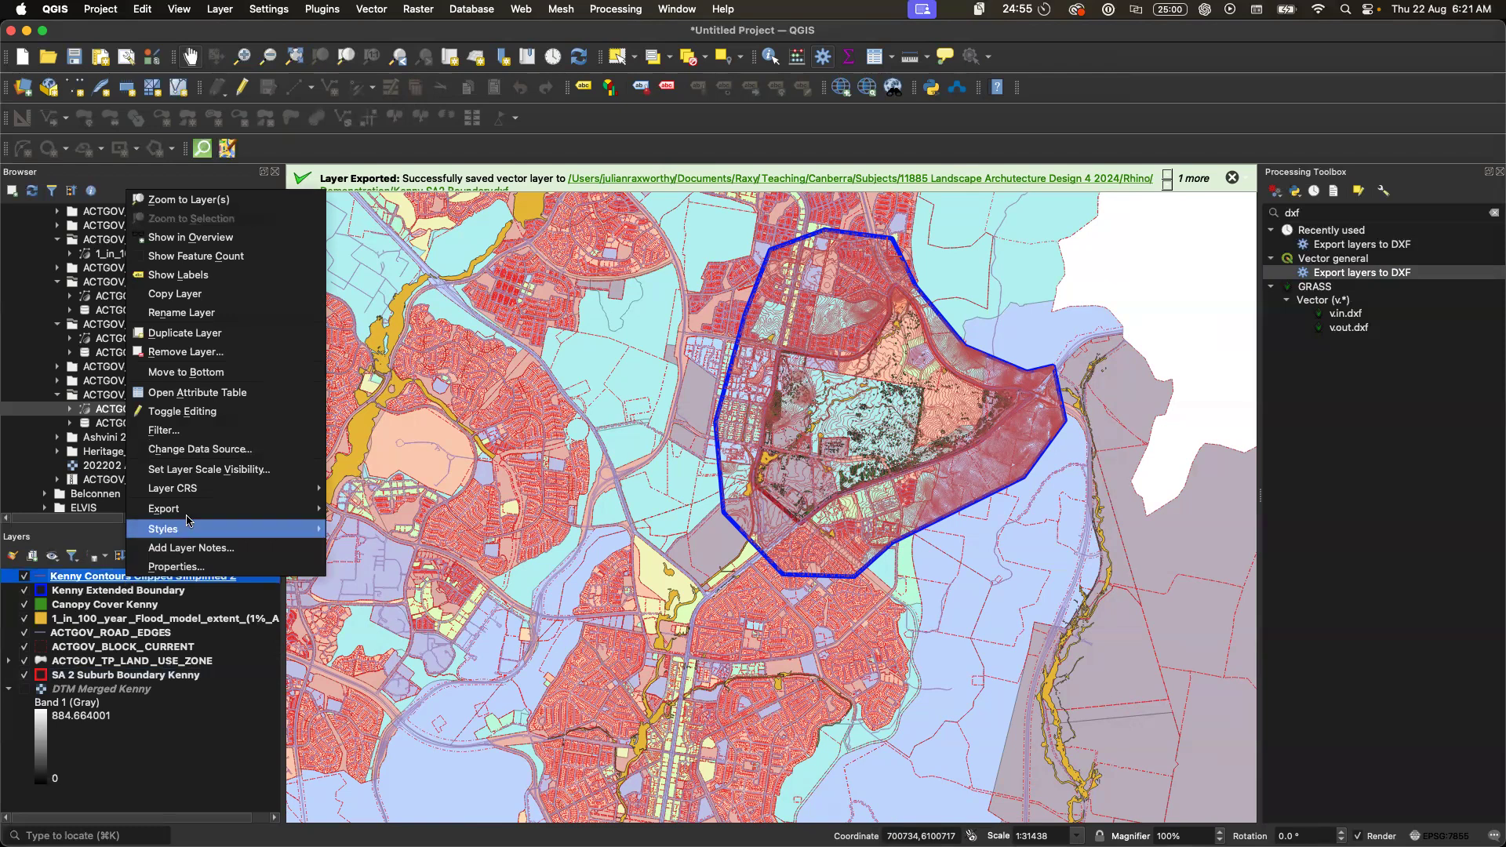
mouse_move(222, 510)
click(343, 512)
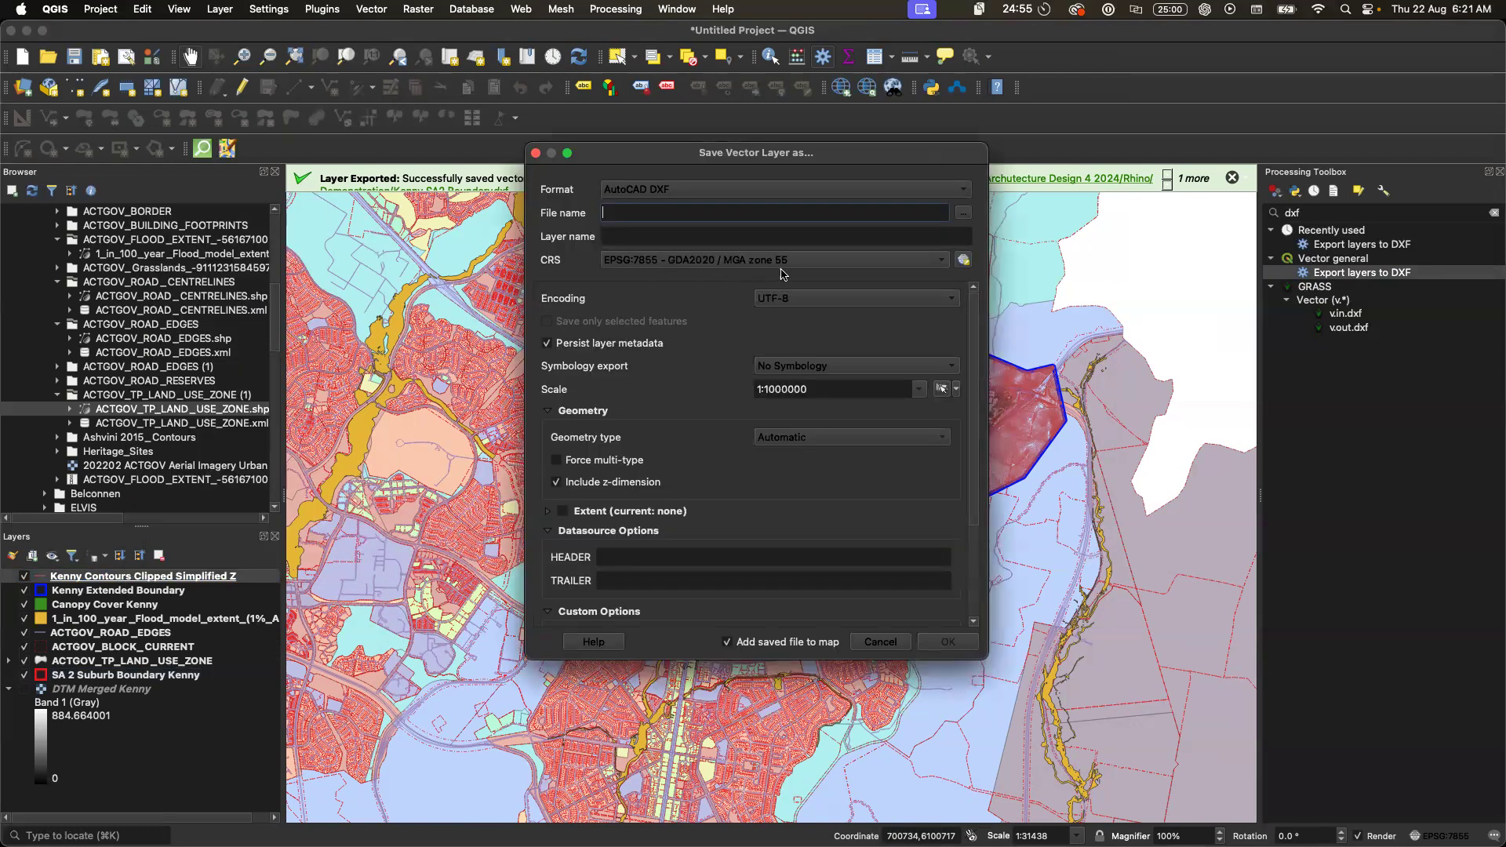
click(961, 215)
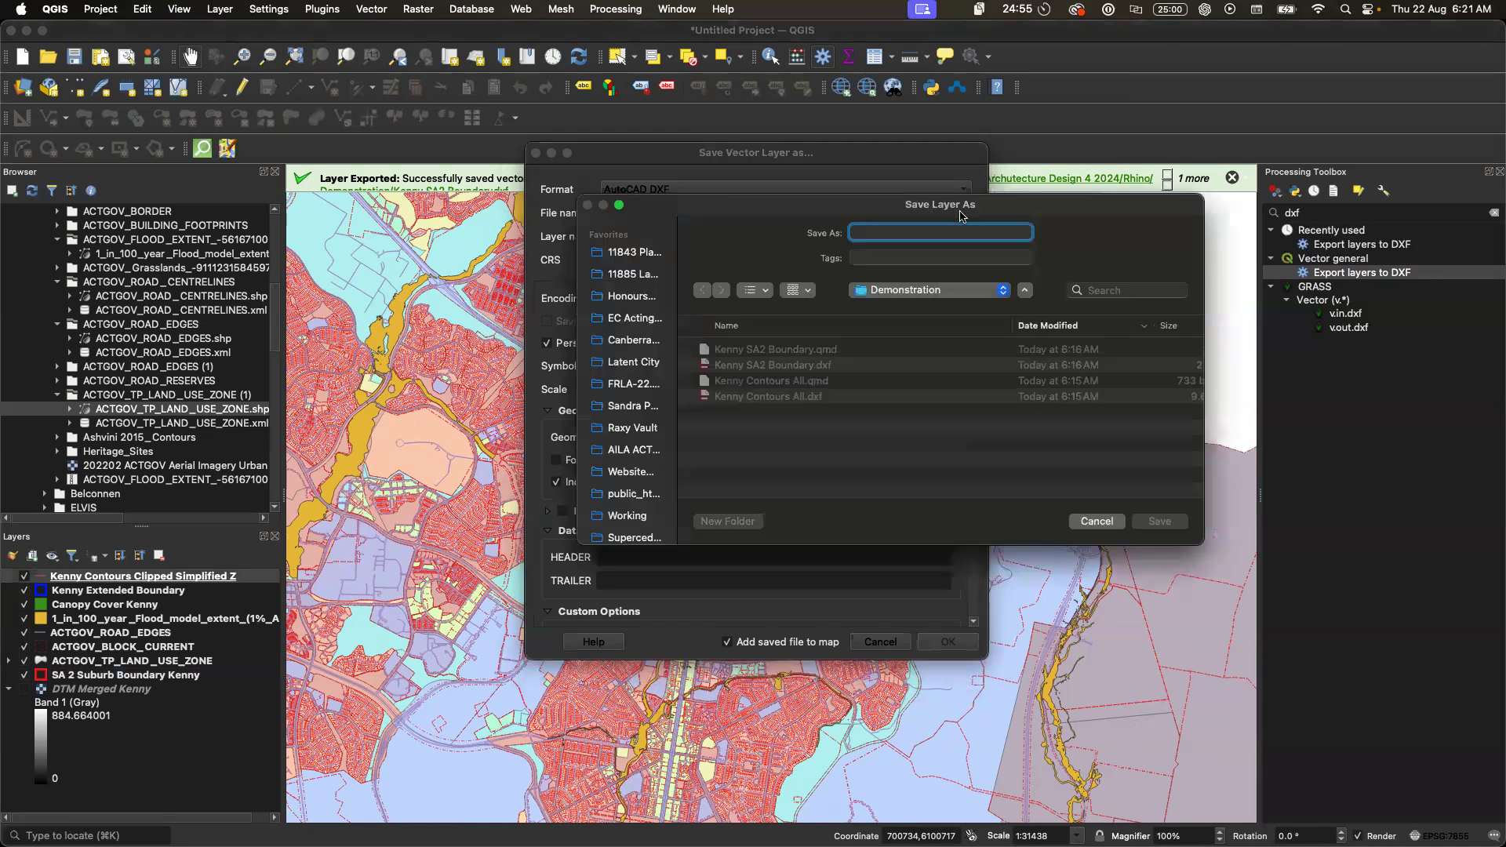
click(793, 398)
click(1158, 521)
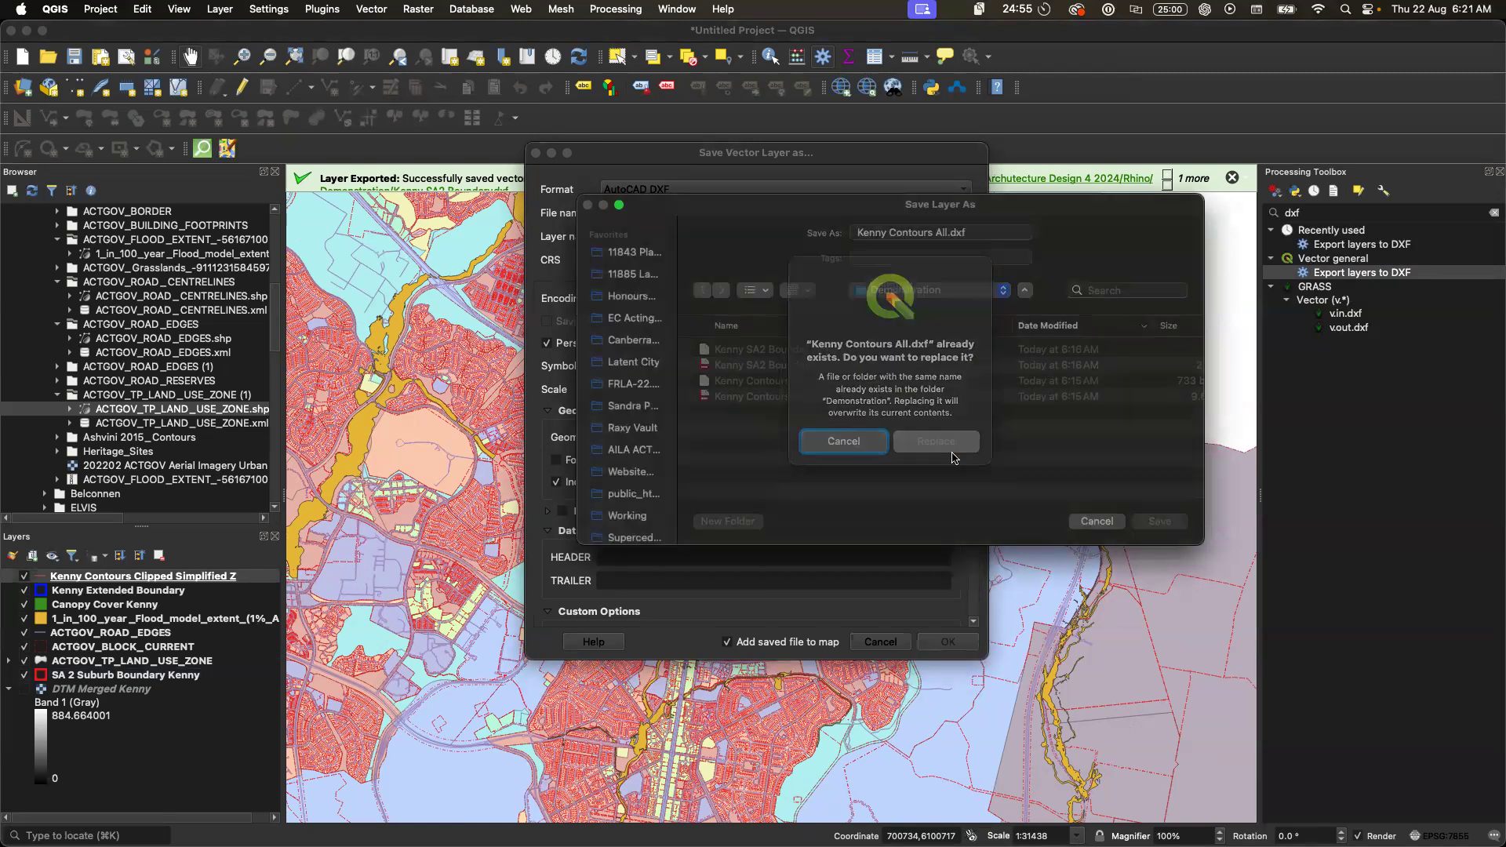
click(953, 457)
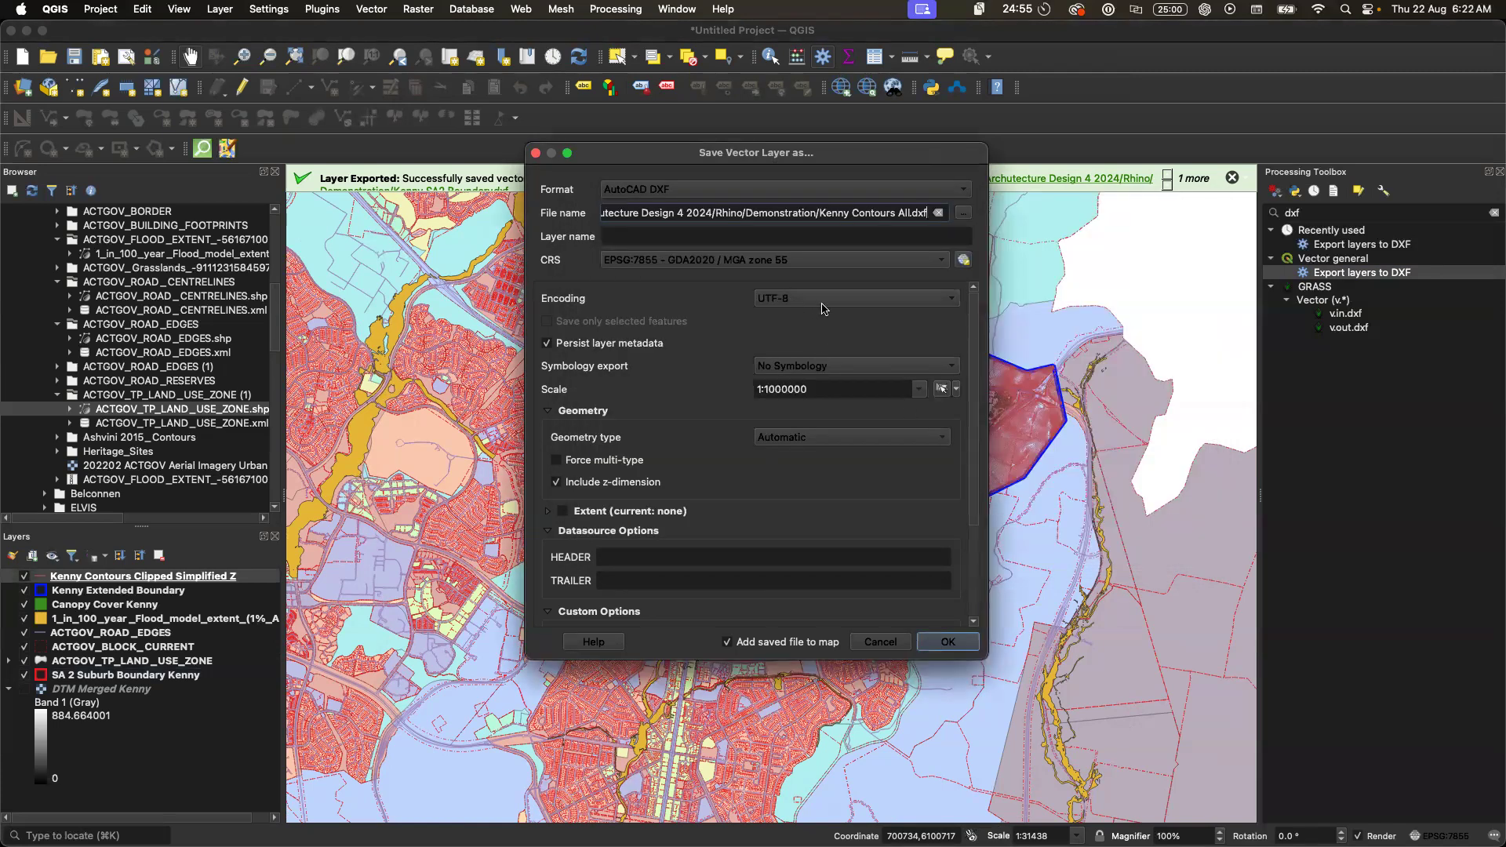
- Keep UTF-8 encoding, turn off adding the saved file to the map, and run the contour export, overwriting the existing file
click(844, 307)
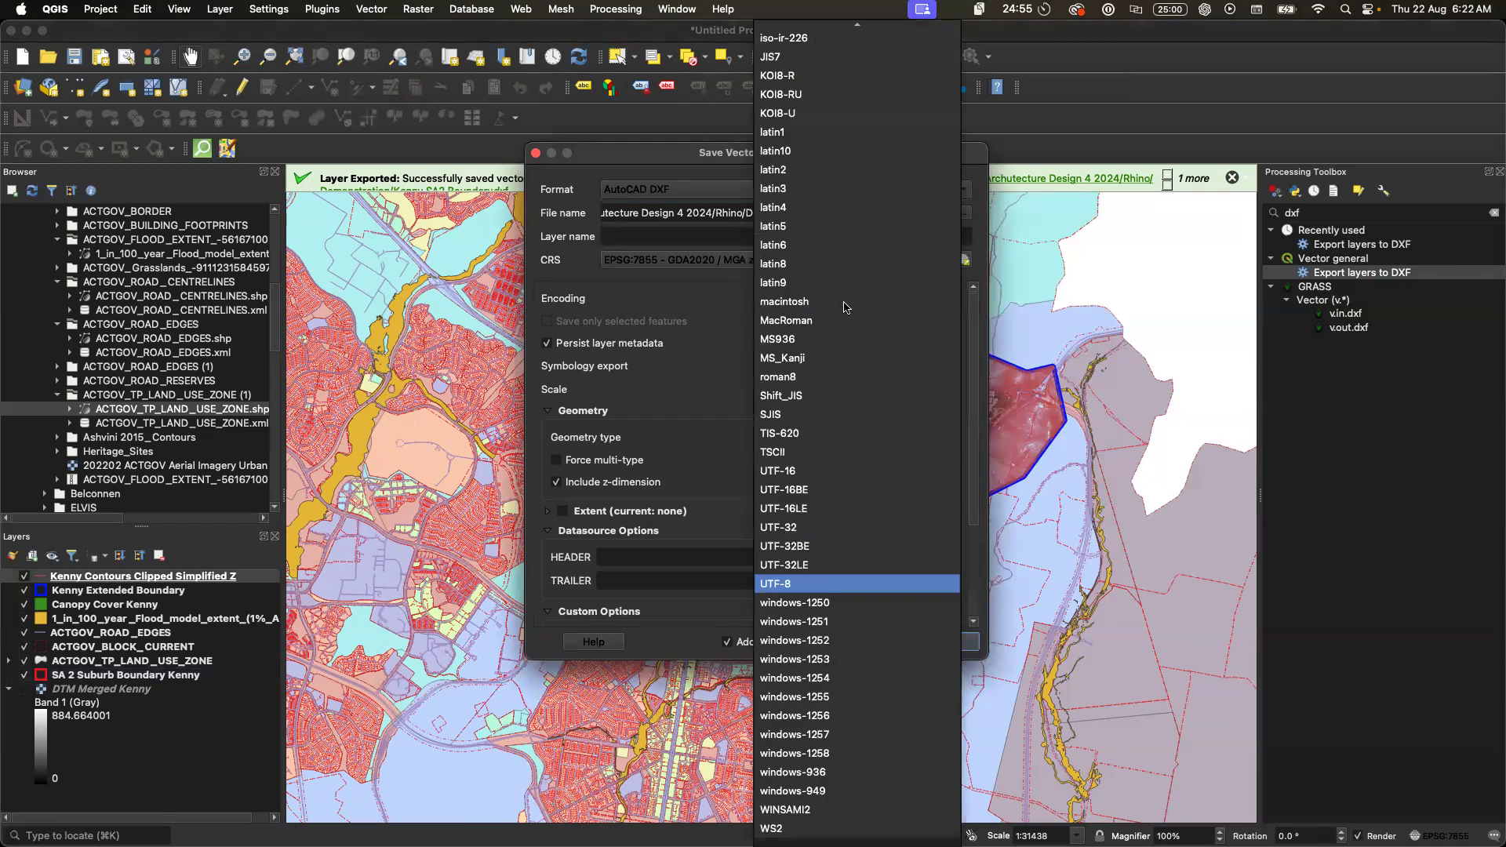
click(698, 298)
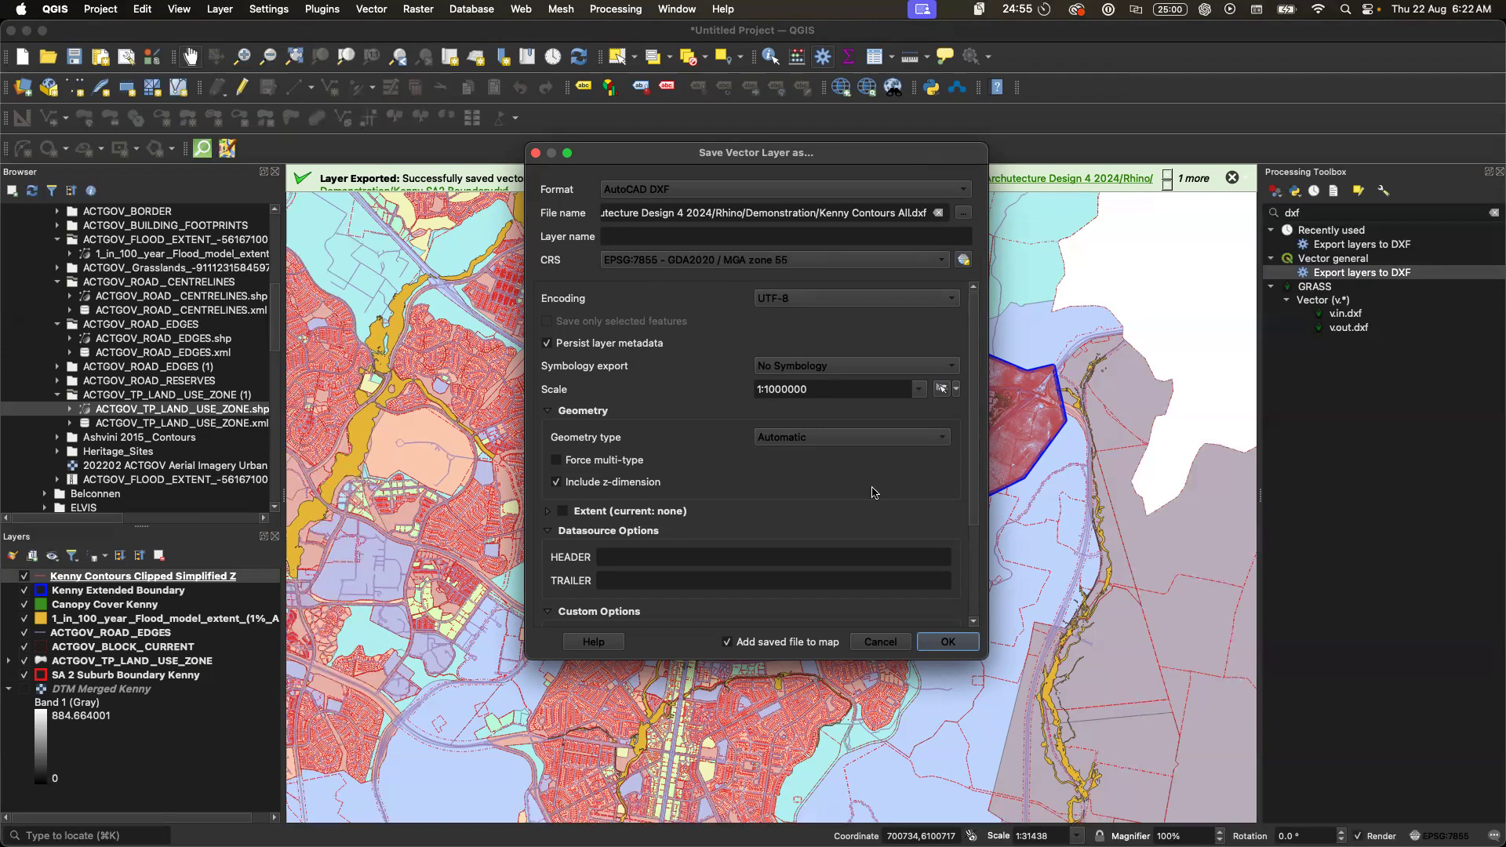
click(790, 644)
click(966, 645)
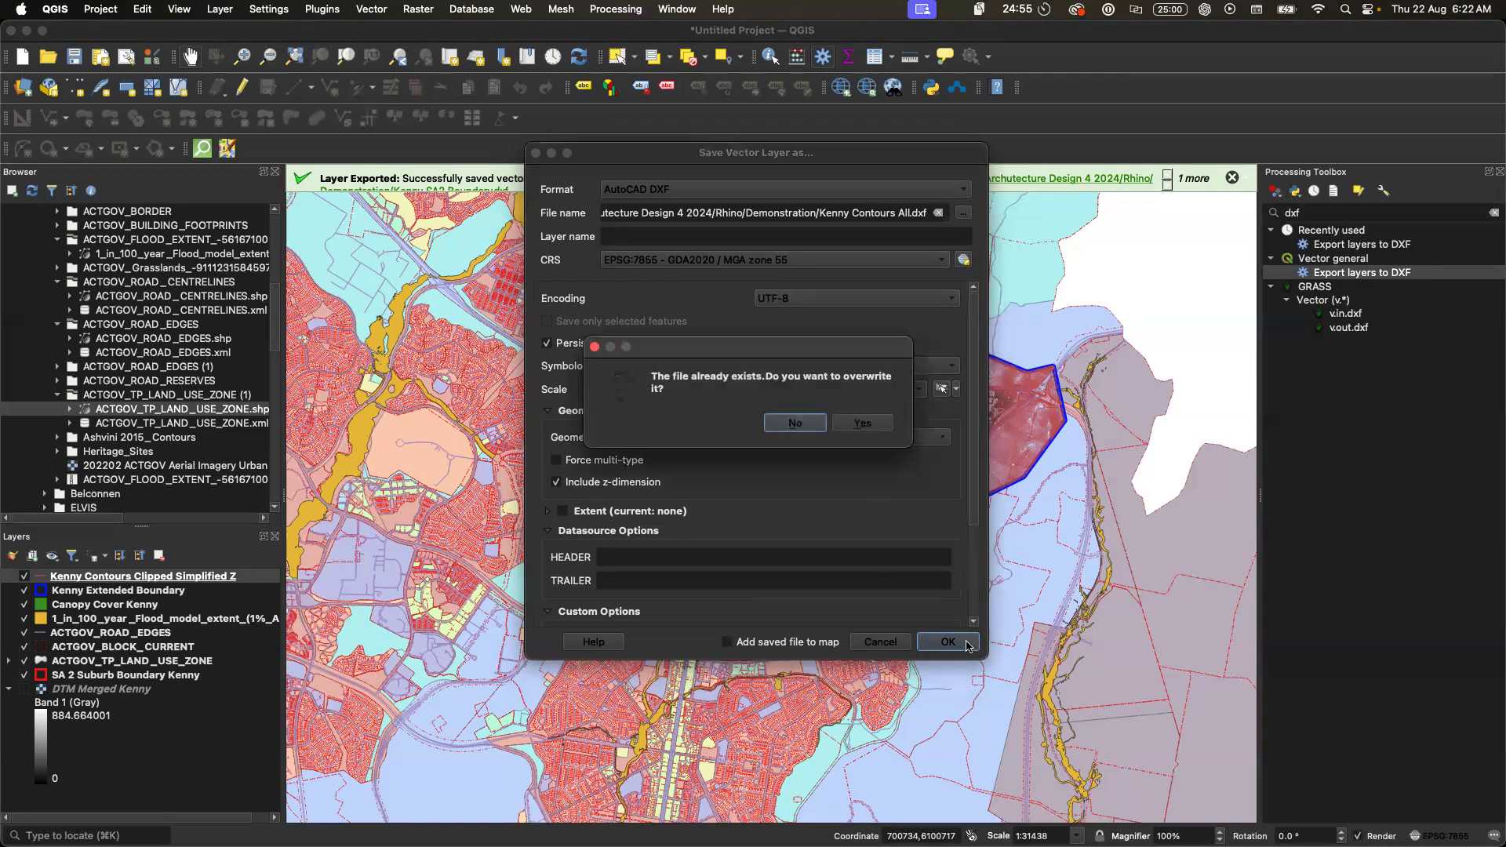
click(857, 423)
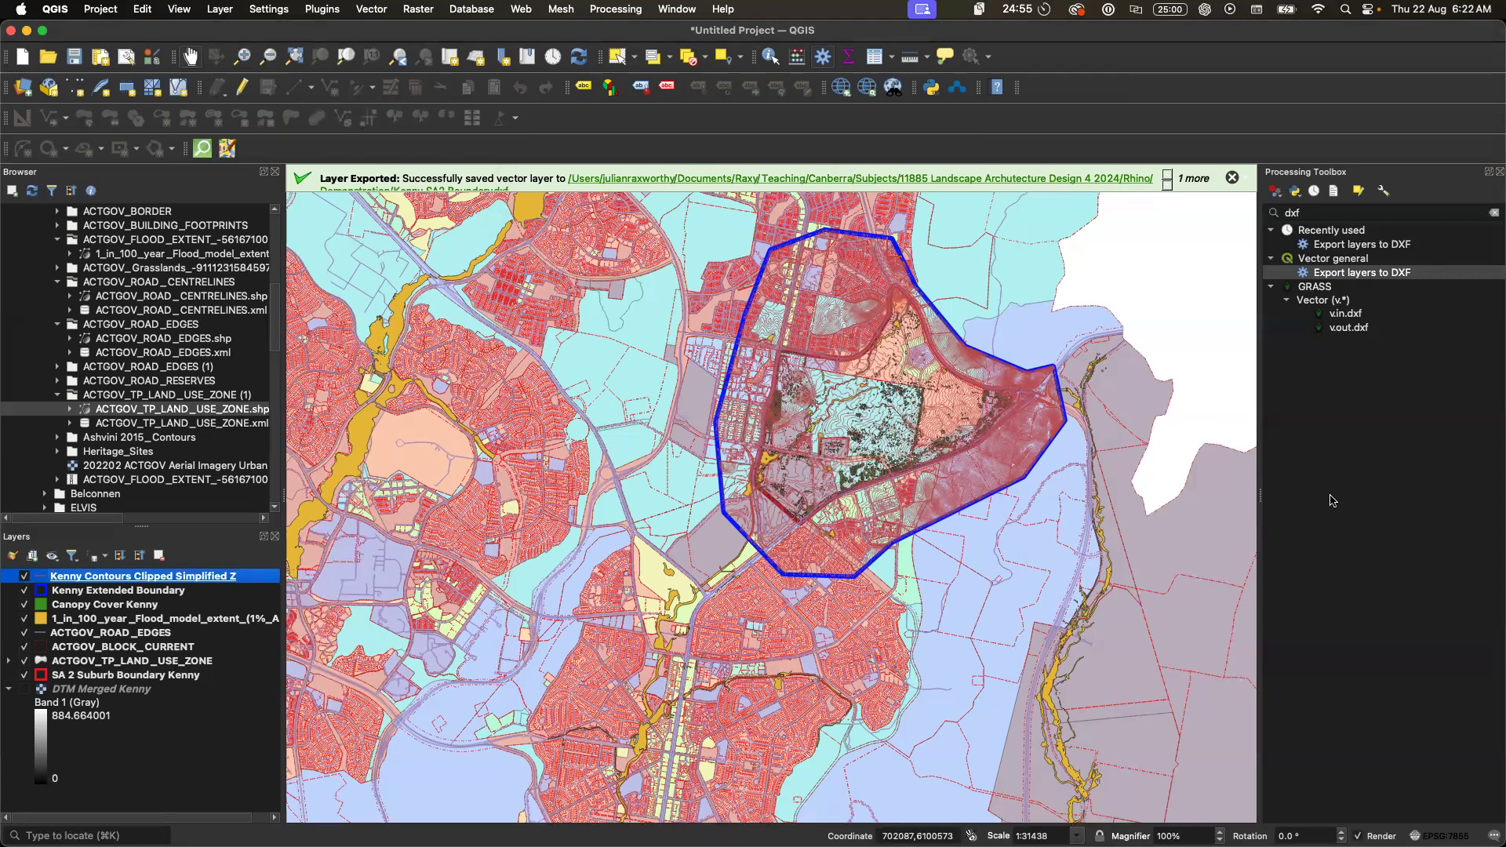
- In Export layers to DXF, set encoding ISO-8859-1 and project CRS EPSG:7855 - GDA2020 / MGA zone 55, and use the layer title as name
click(1332, 274)
double_click(1331, 274)
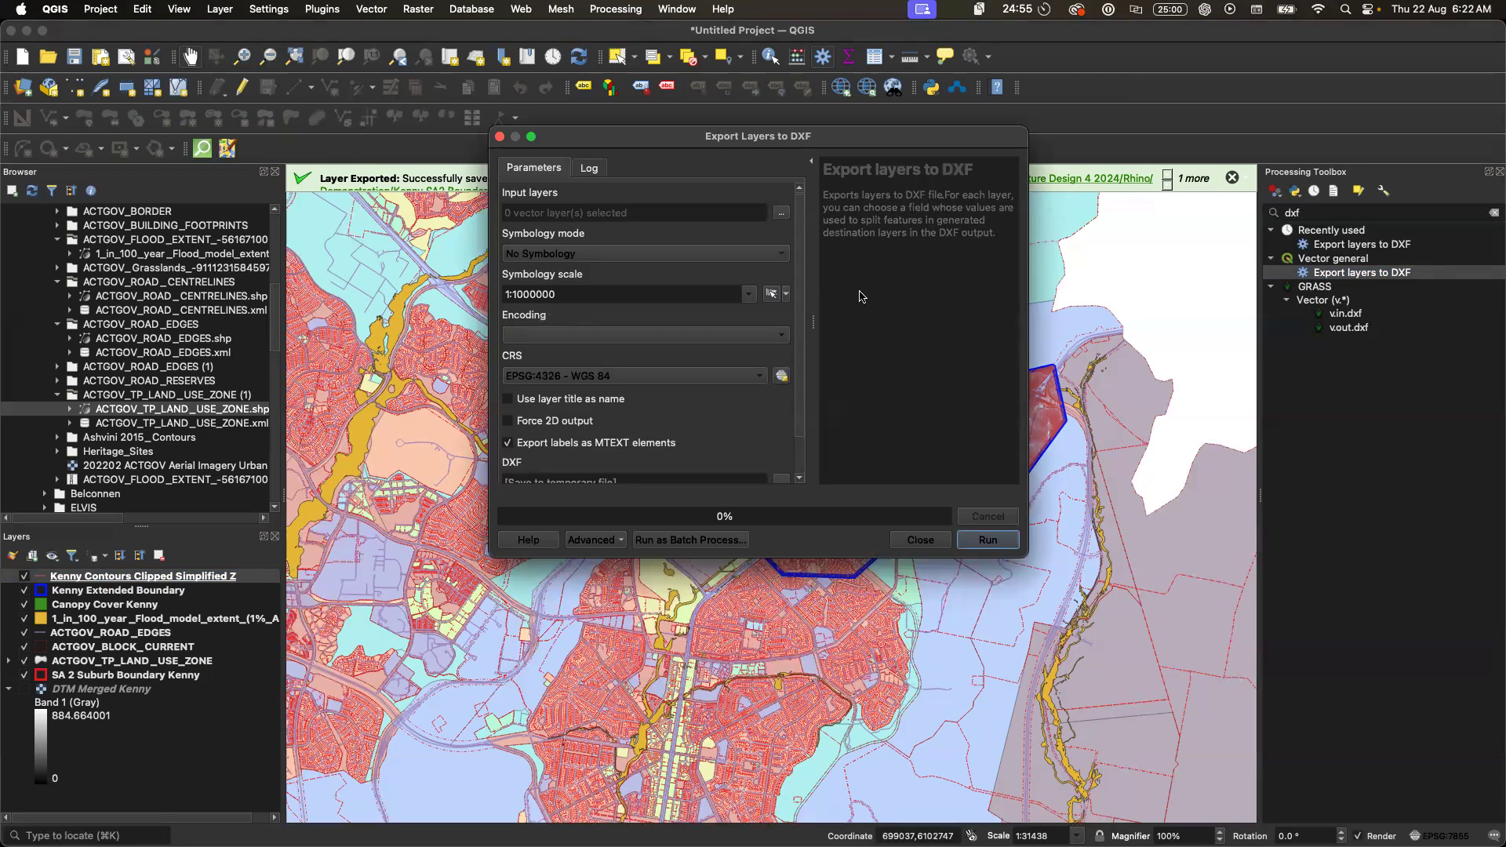
scroll(804, 455, down, 2)
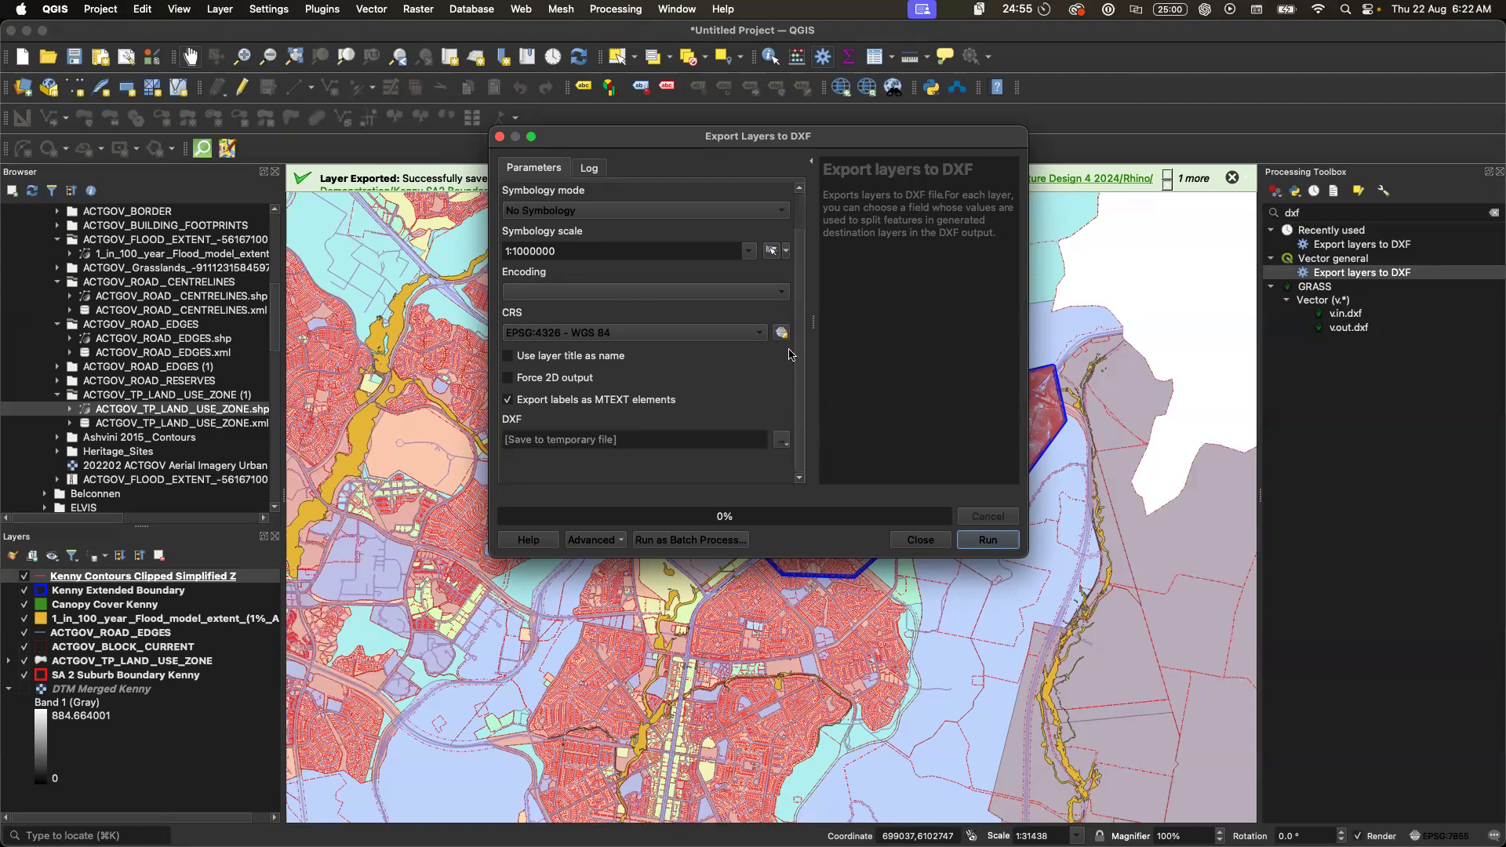
scroll(799, 313, up, 2)
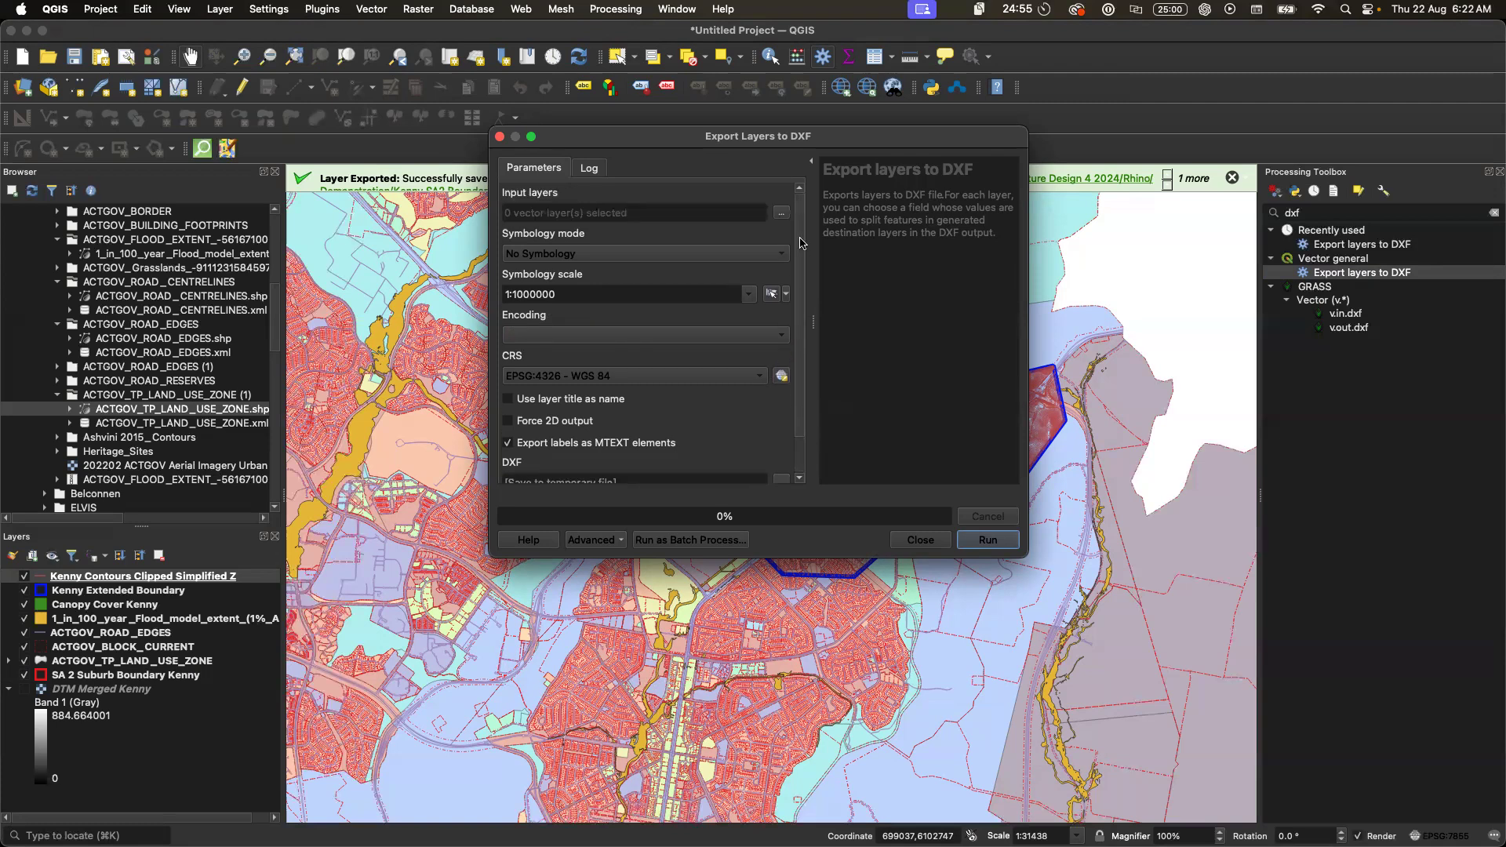
click(695, 335)
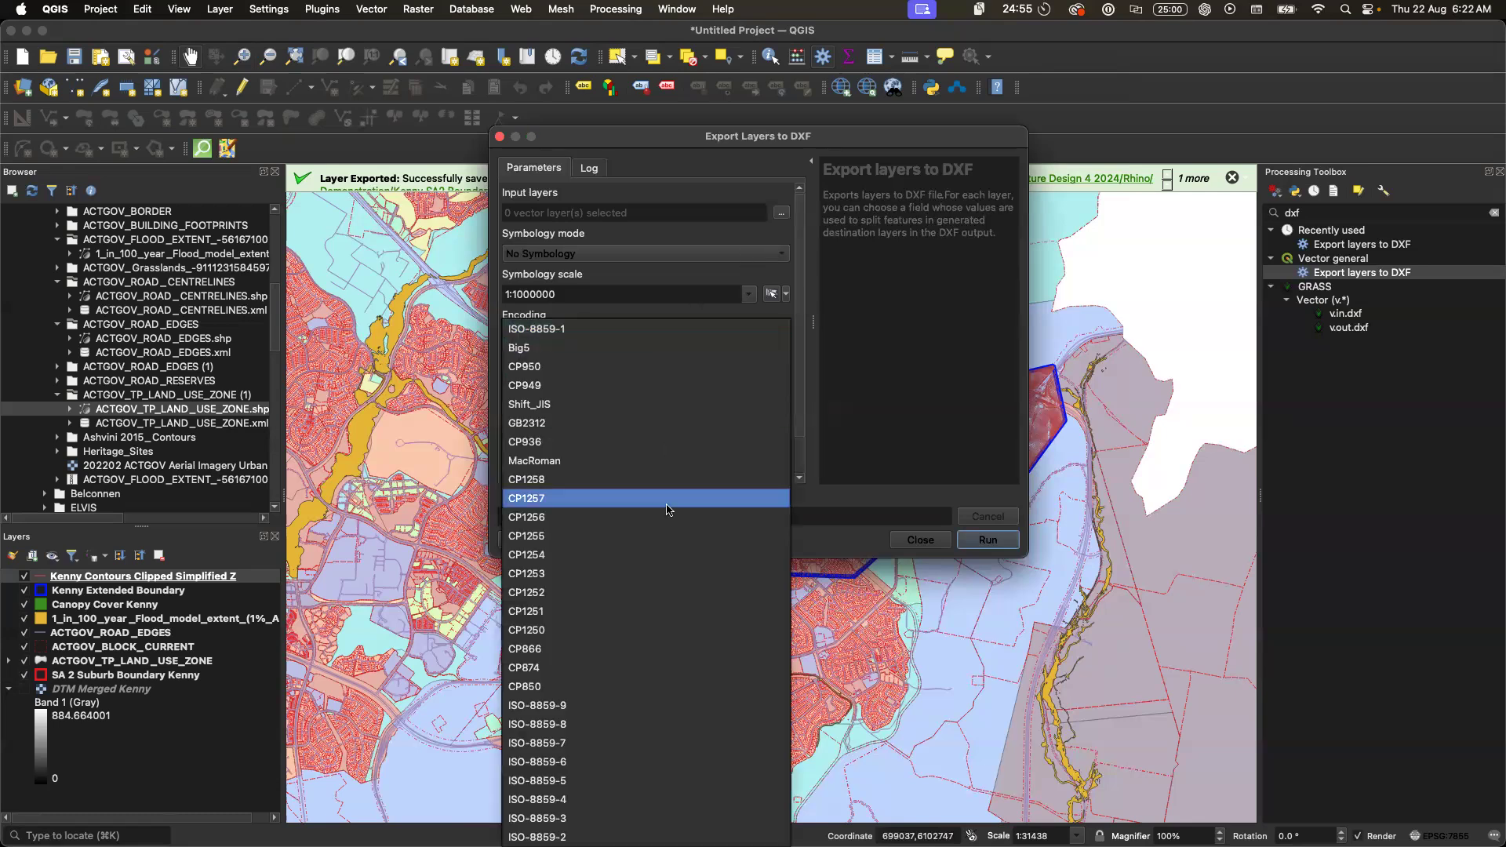
click(608, 330)
click(626, 377)
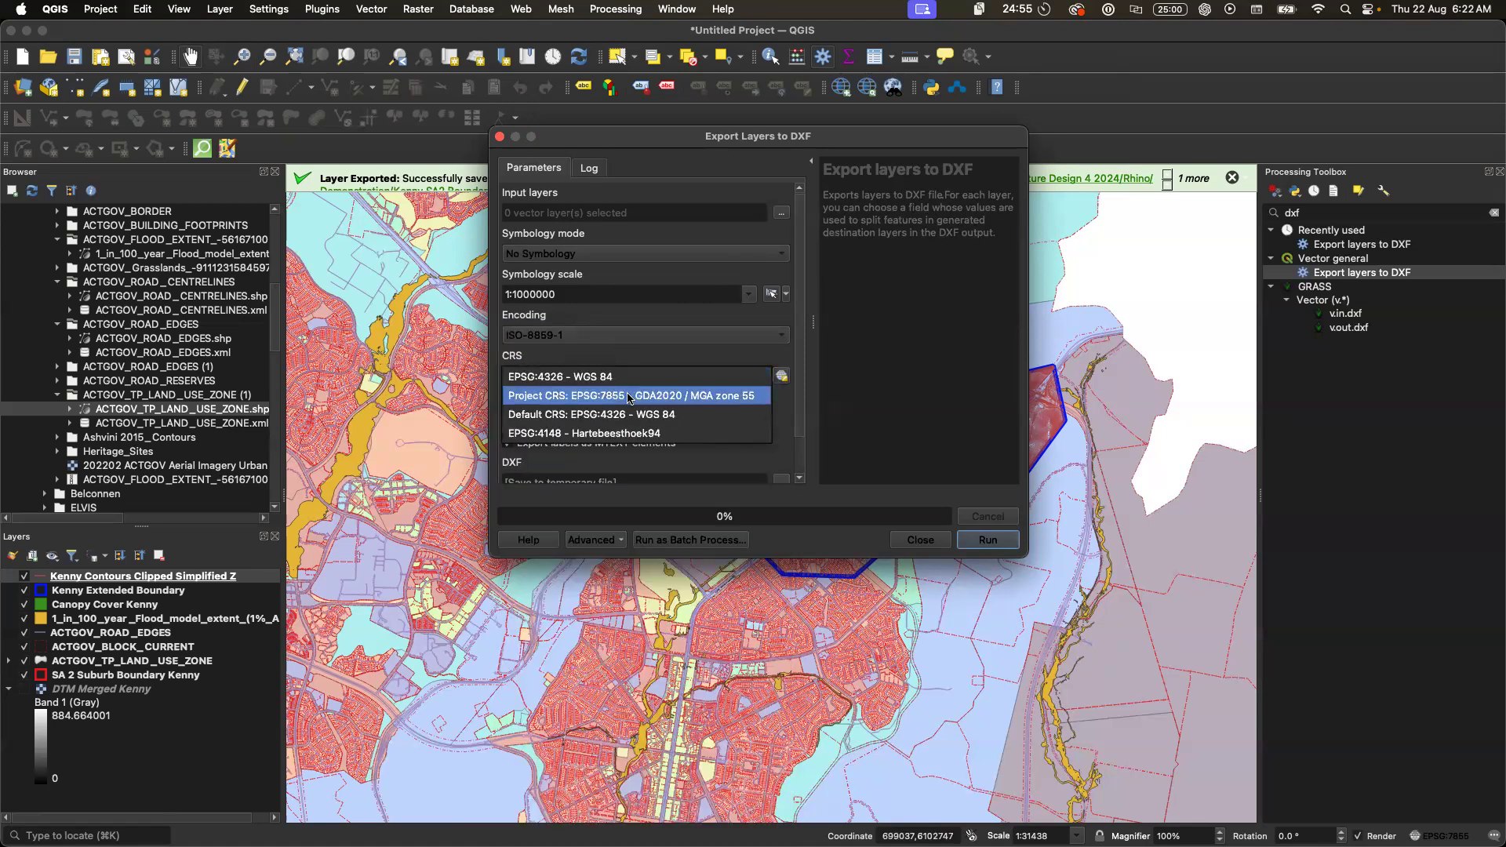
click(628, 396)
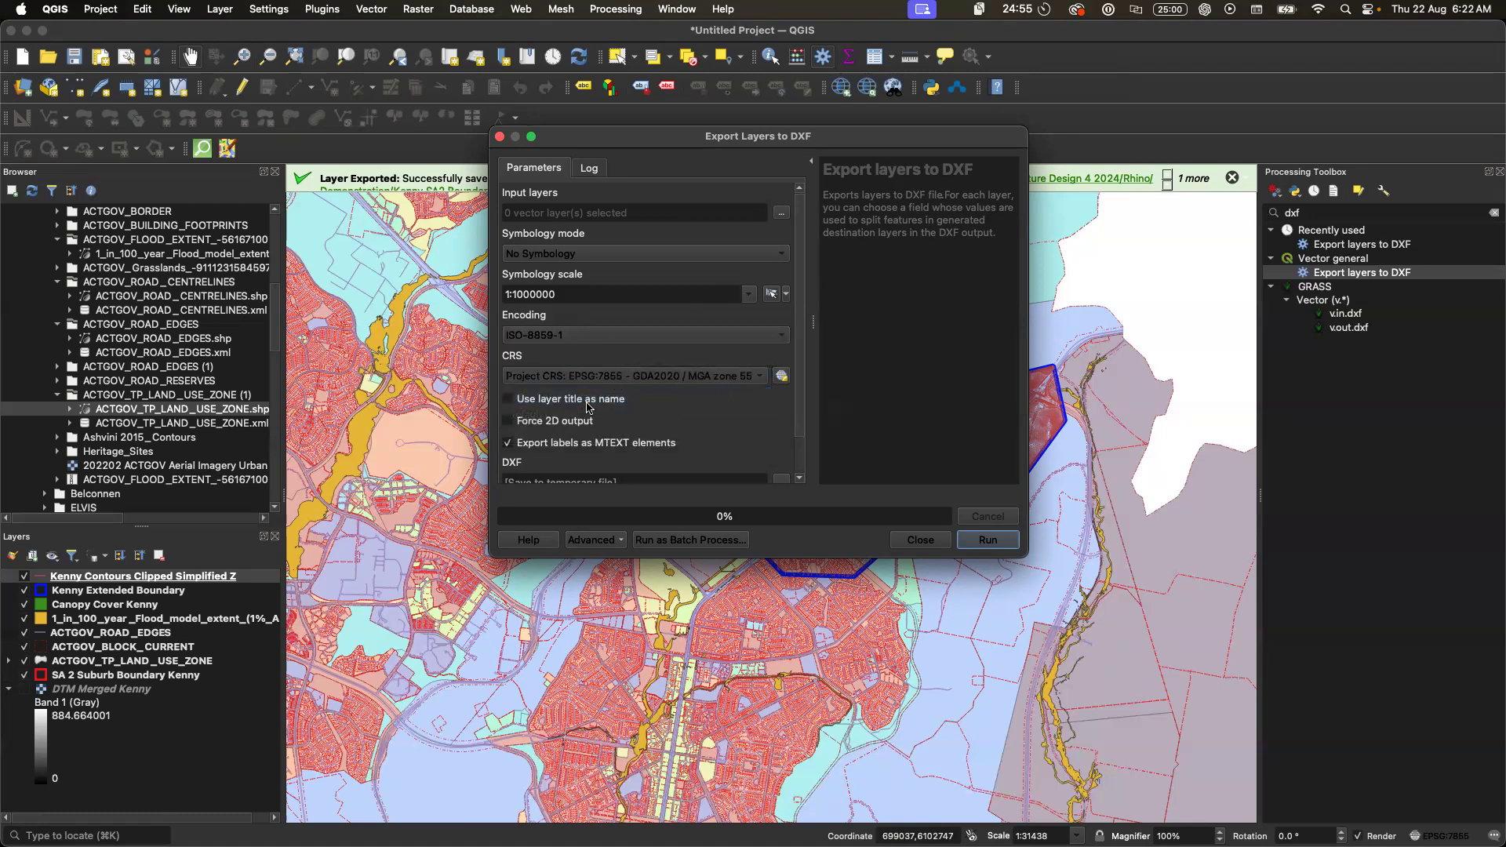
drag(801, 366, 801, 420)
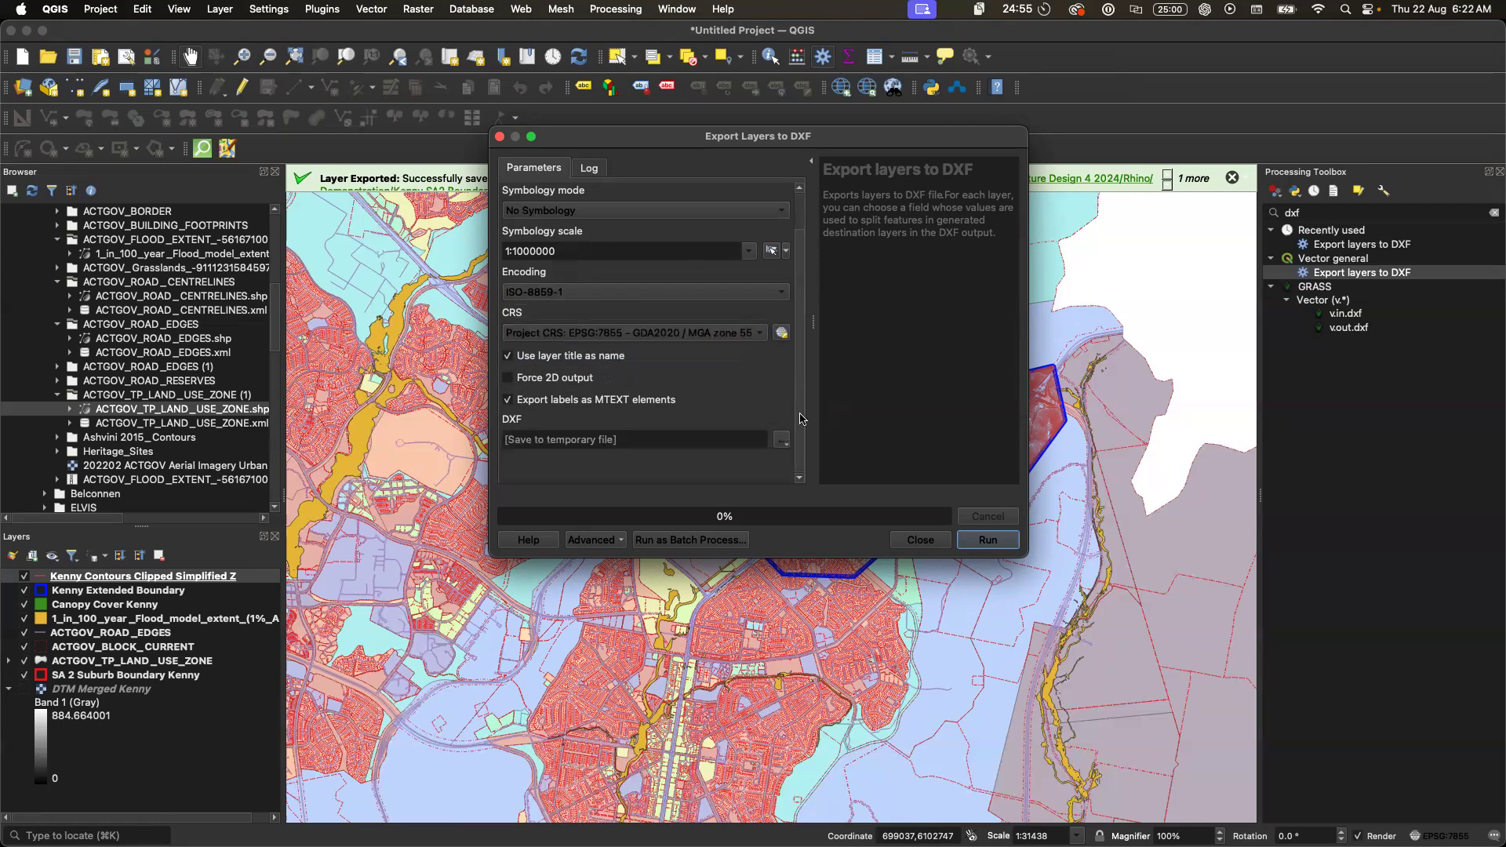
drag(803, 396, 803, 316)
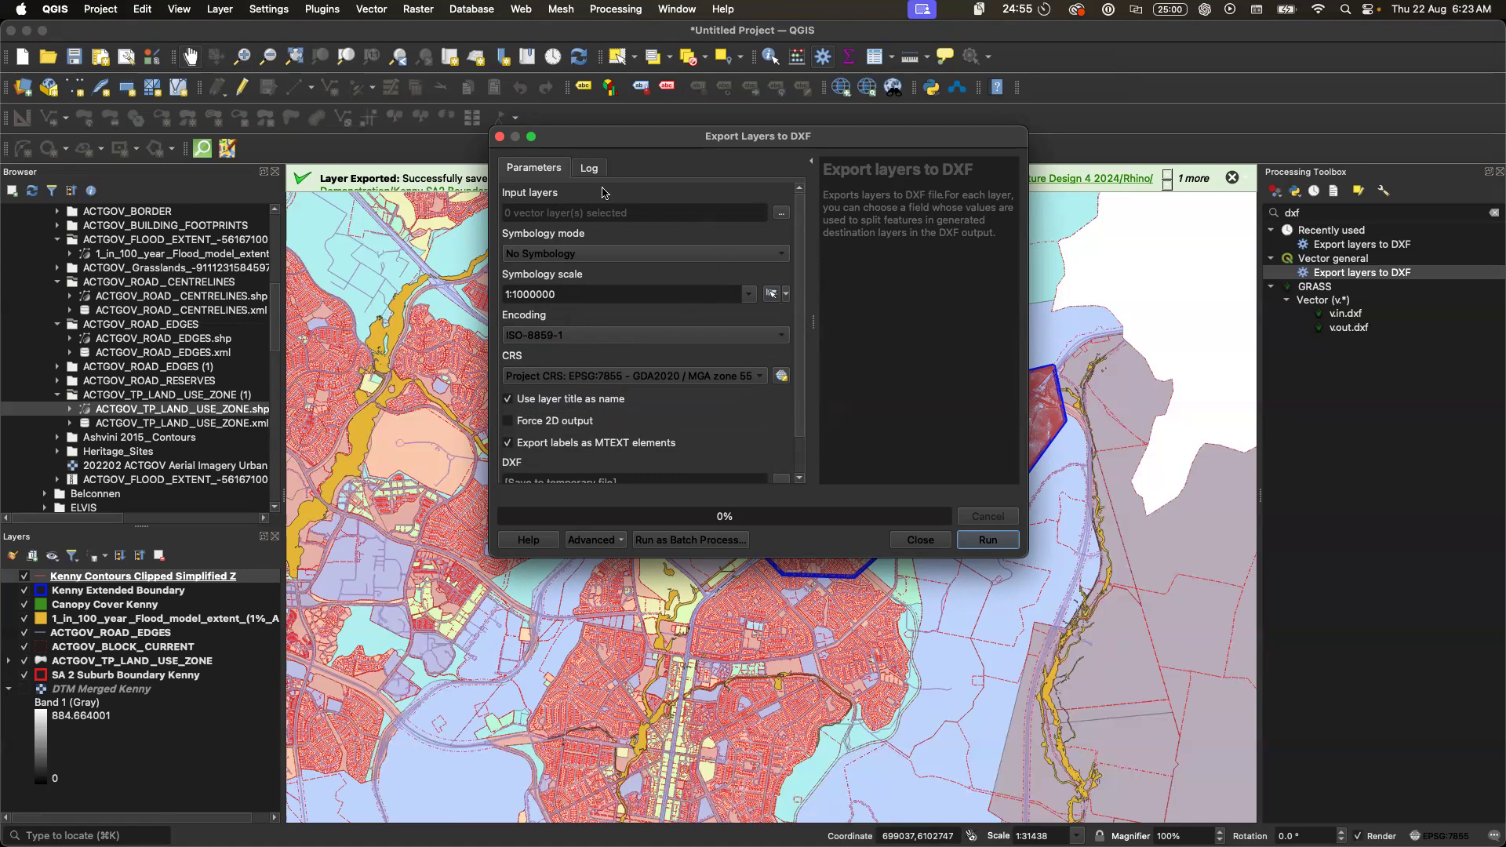
- Choose only Kenny Extended Boundary and SA 2 Suburb Boundary Kenny as input layers for the DXF export
click(779, 214)
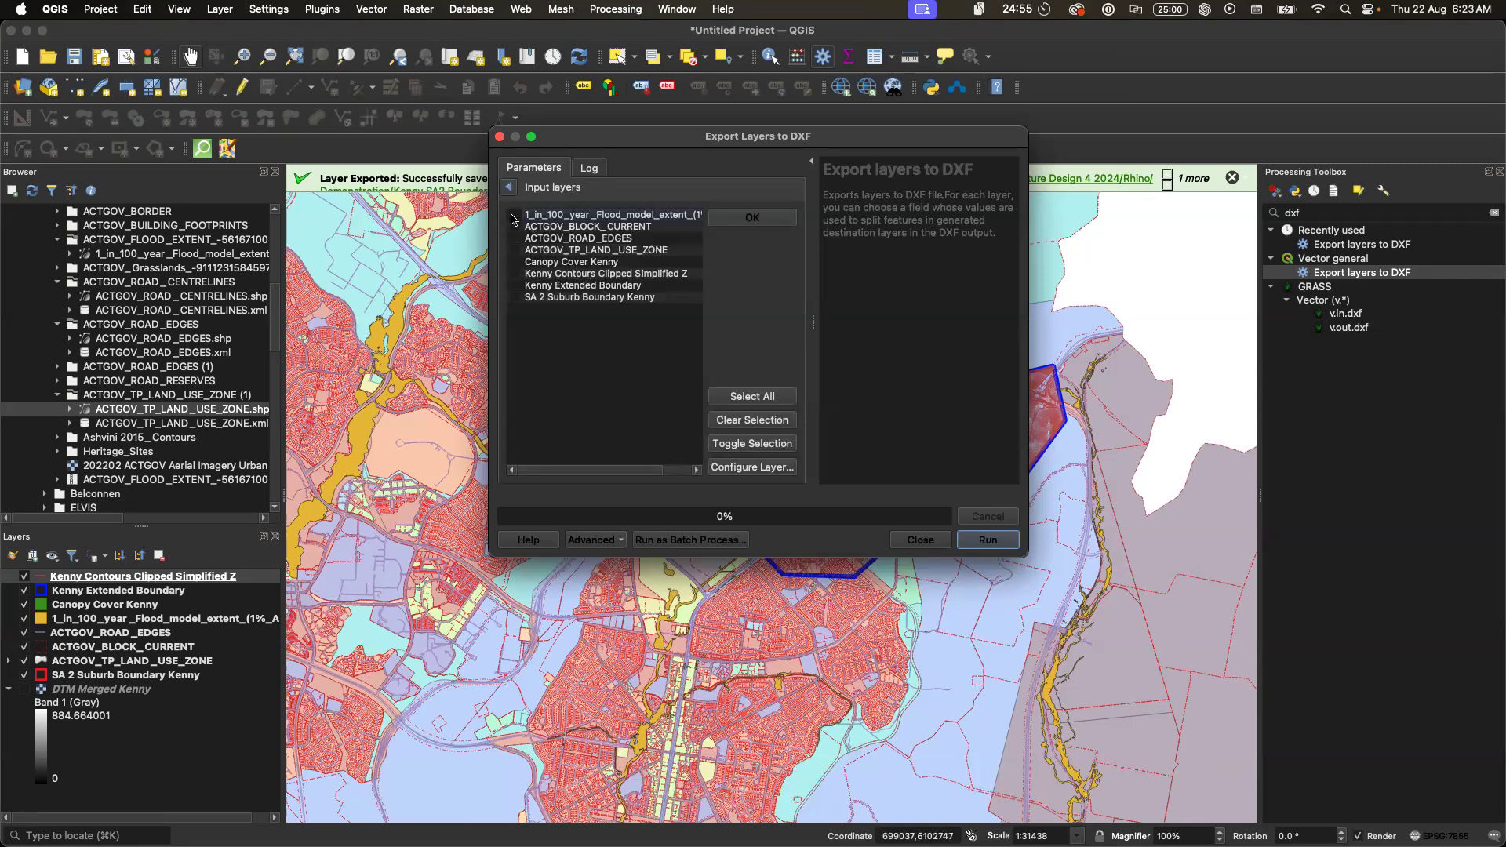
click(745, 394)
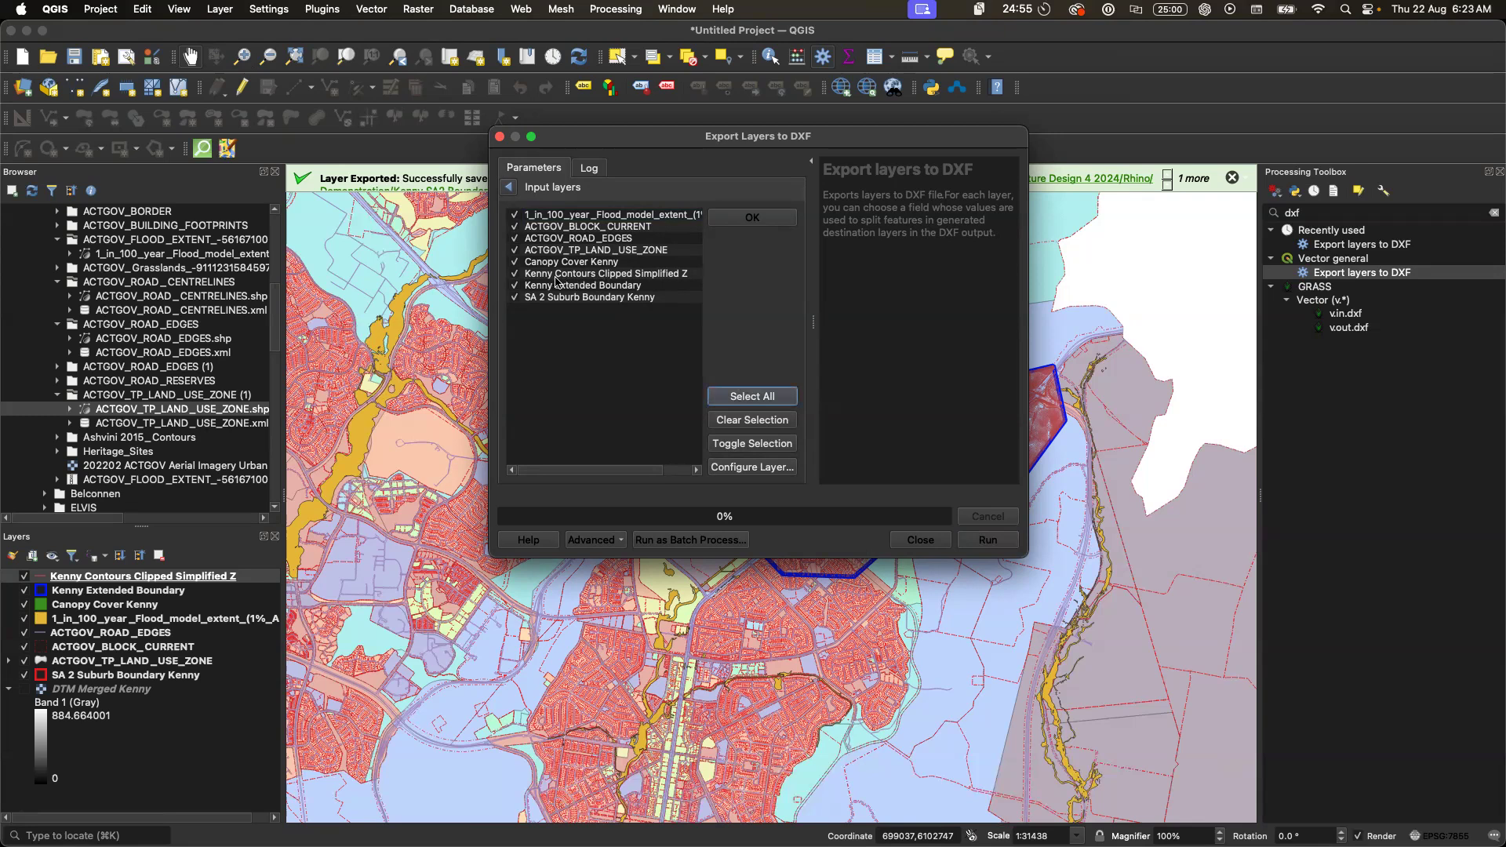
click(515, 274)
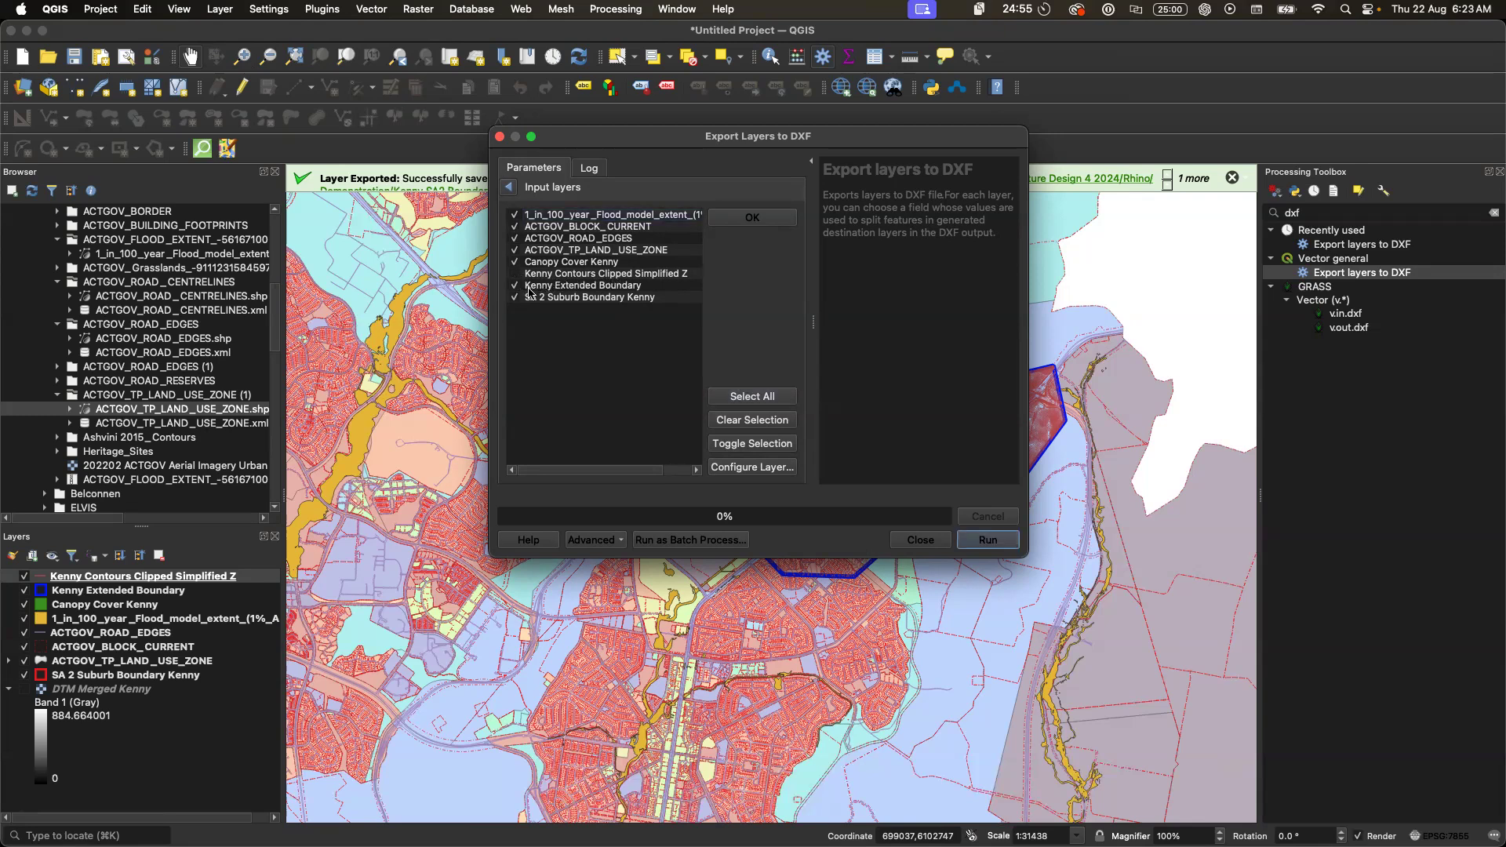
click(515, 215)
click(515, 238)
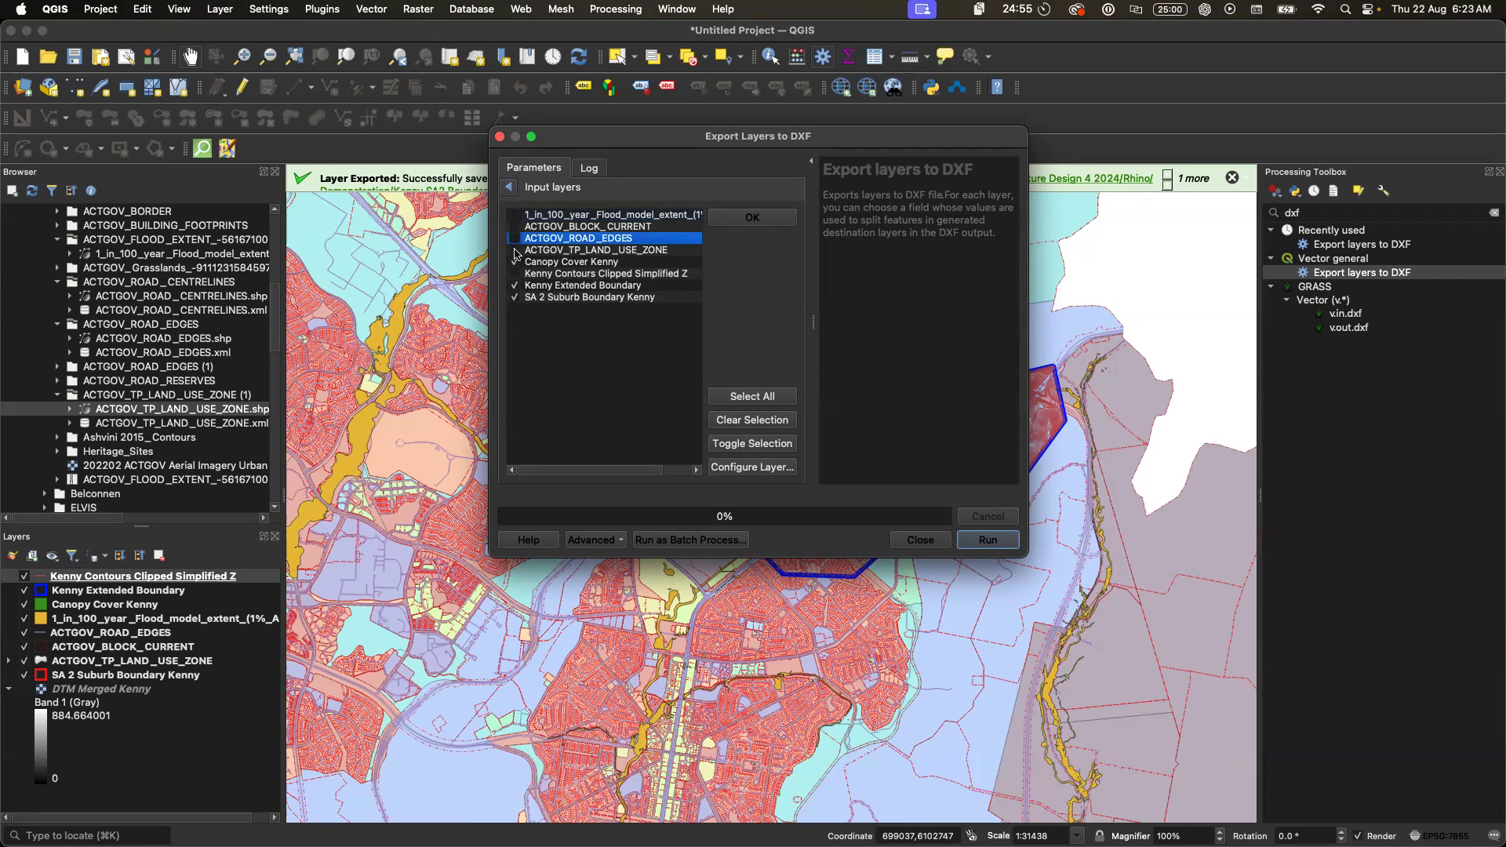
click(517, 262)
click(517, 274)
click(749, 218)
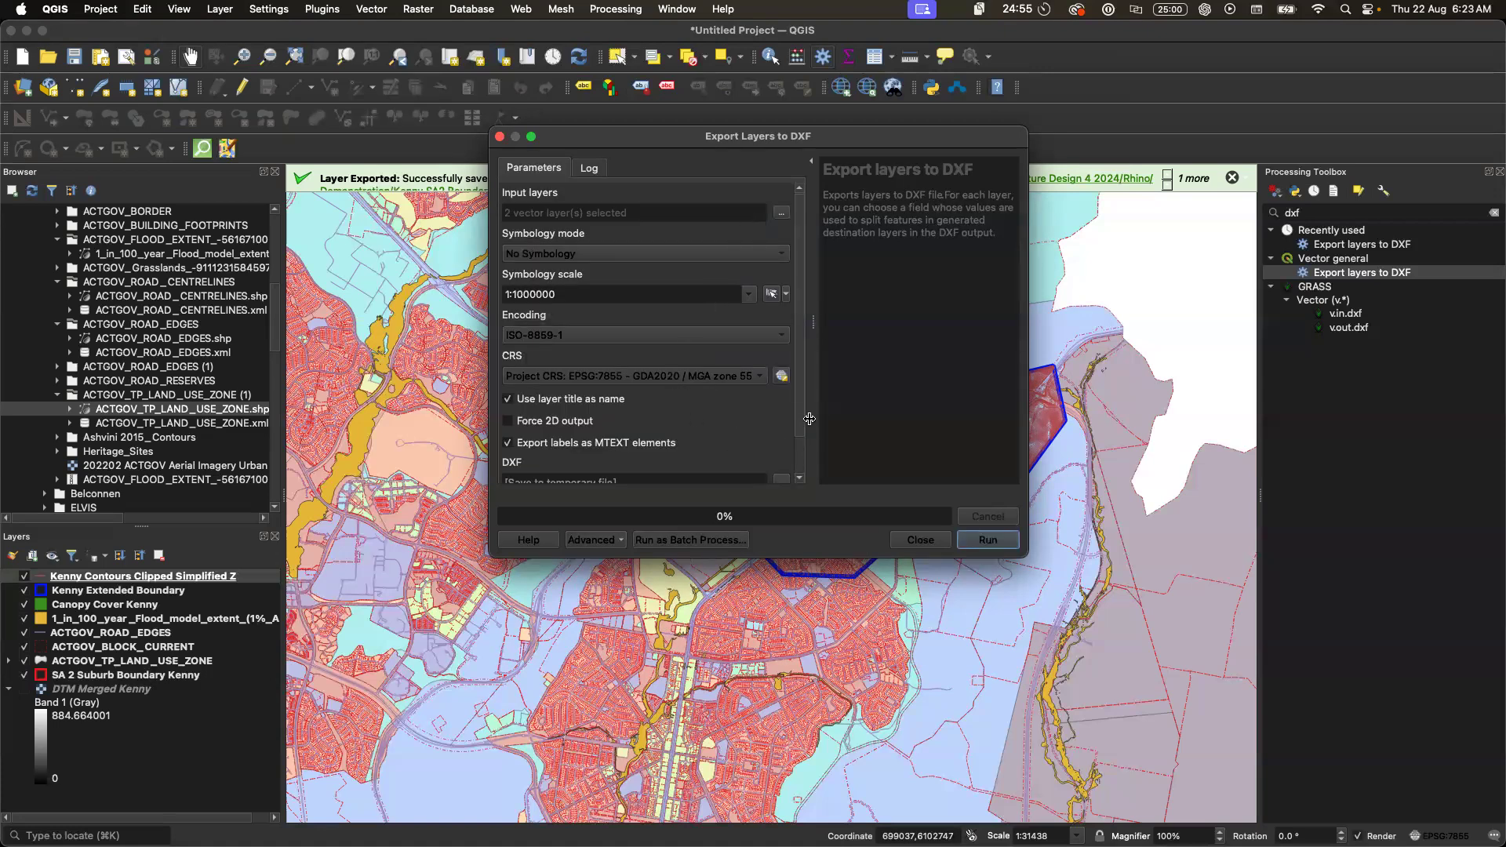
- Run the boundary DXF export to a temporary file and select the output folder path in the log
drag(803, 414, 801, 453)
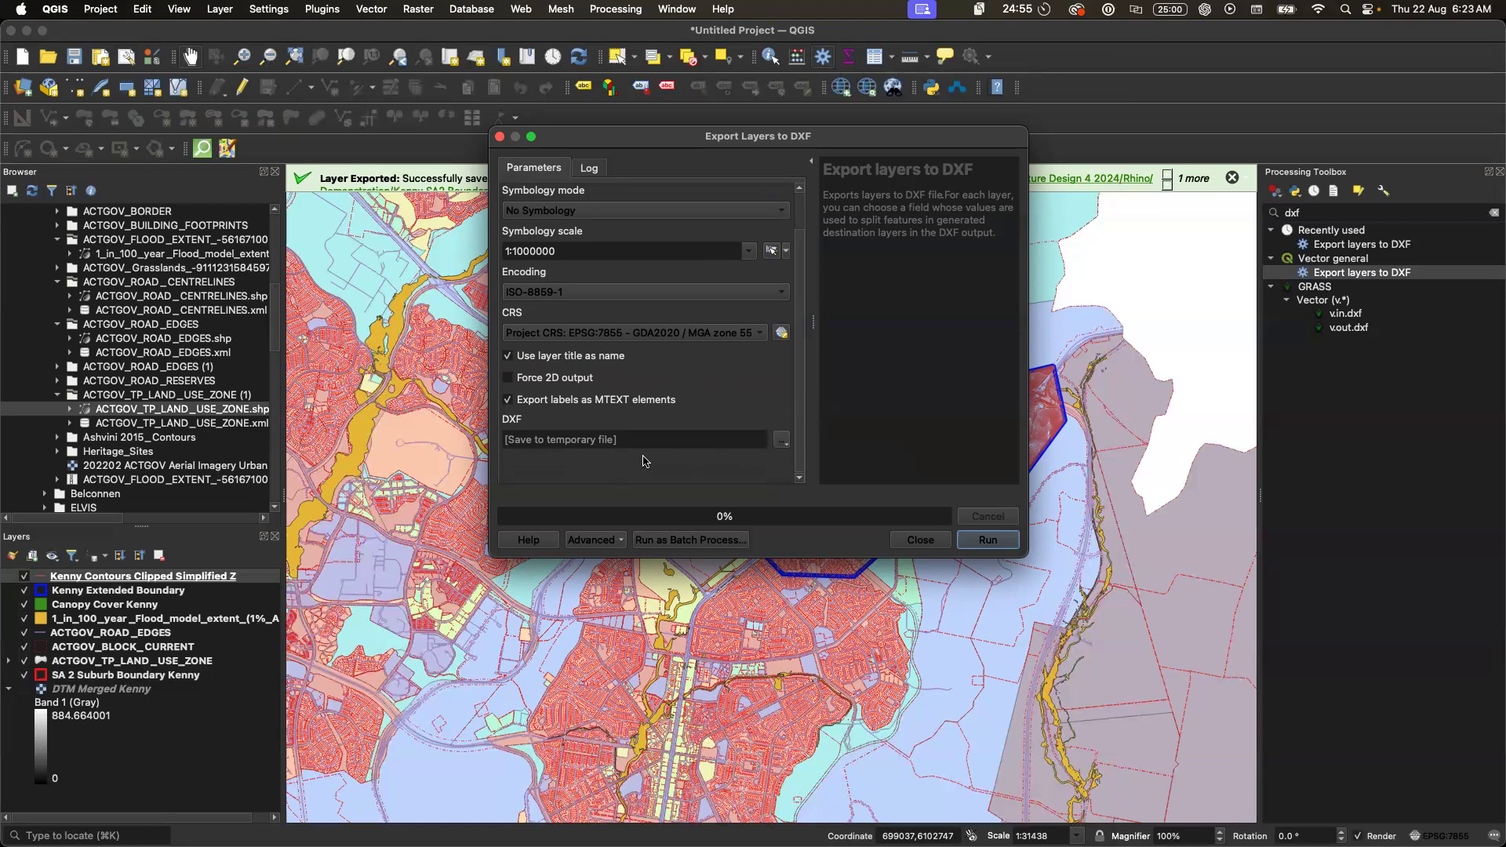
click(988, 540)
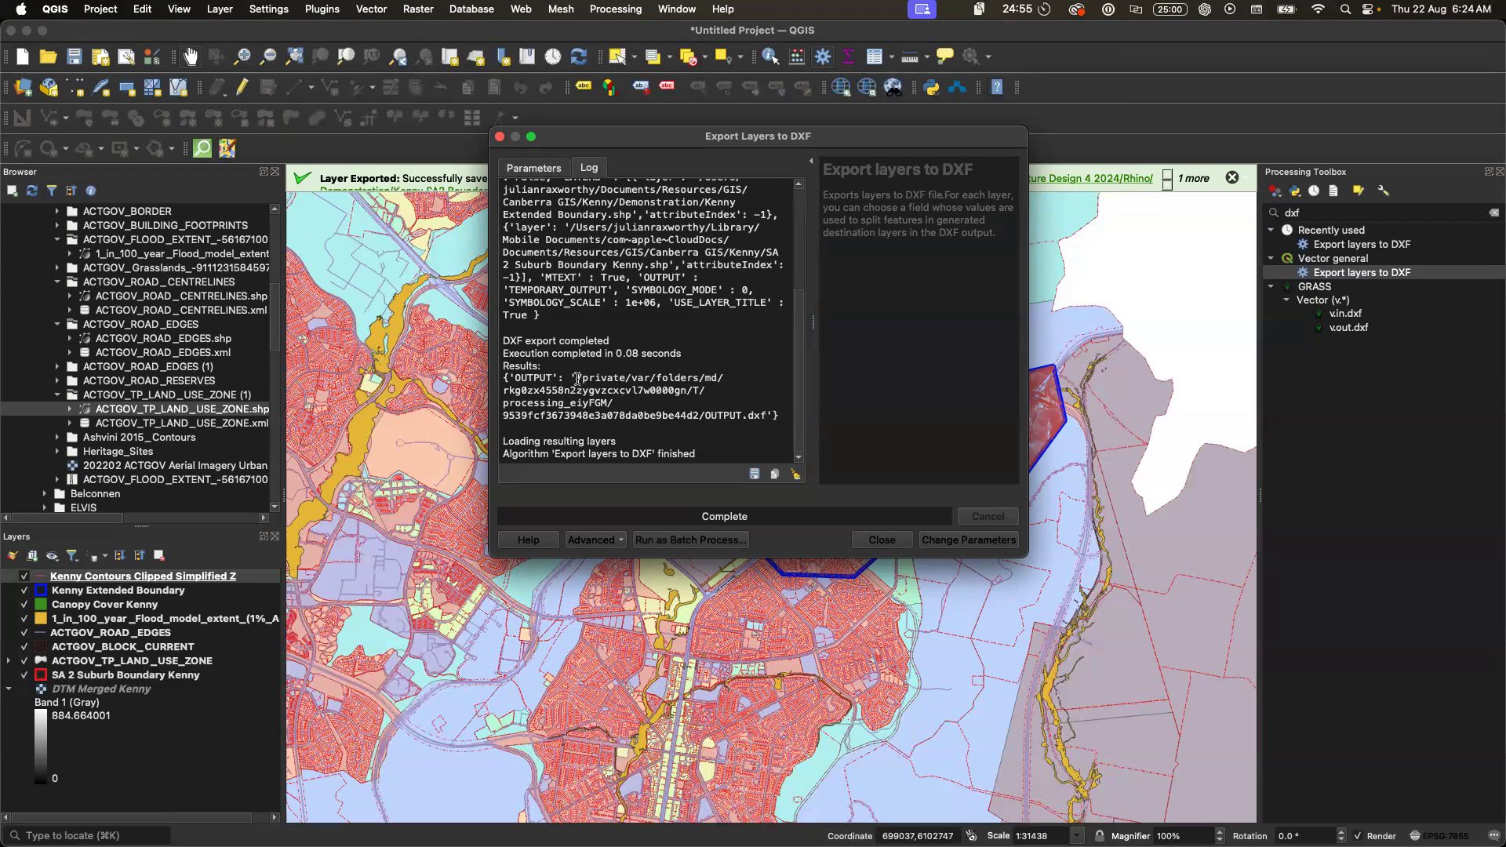
drag(575, 379, 709, 419)
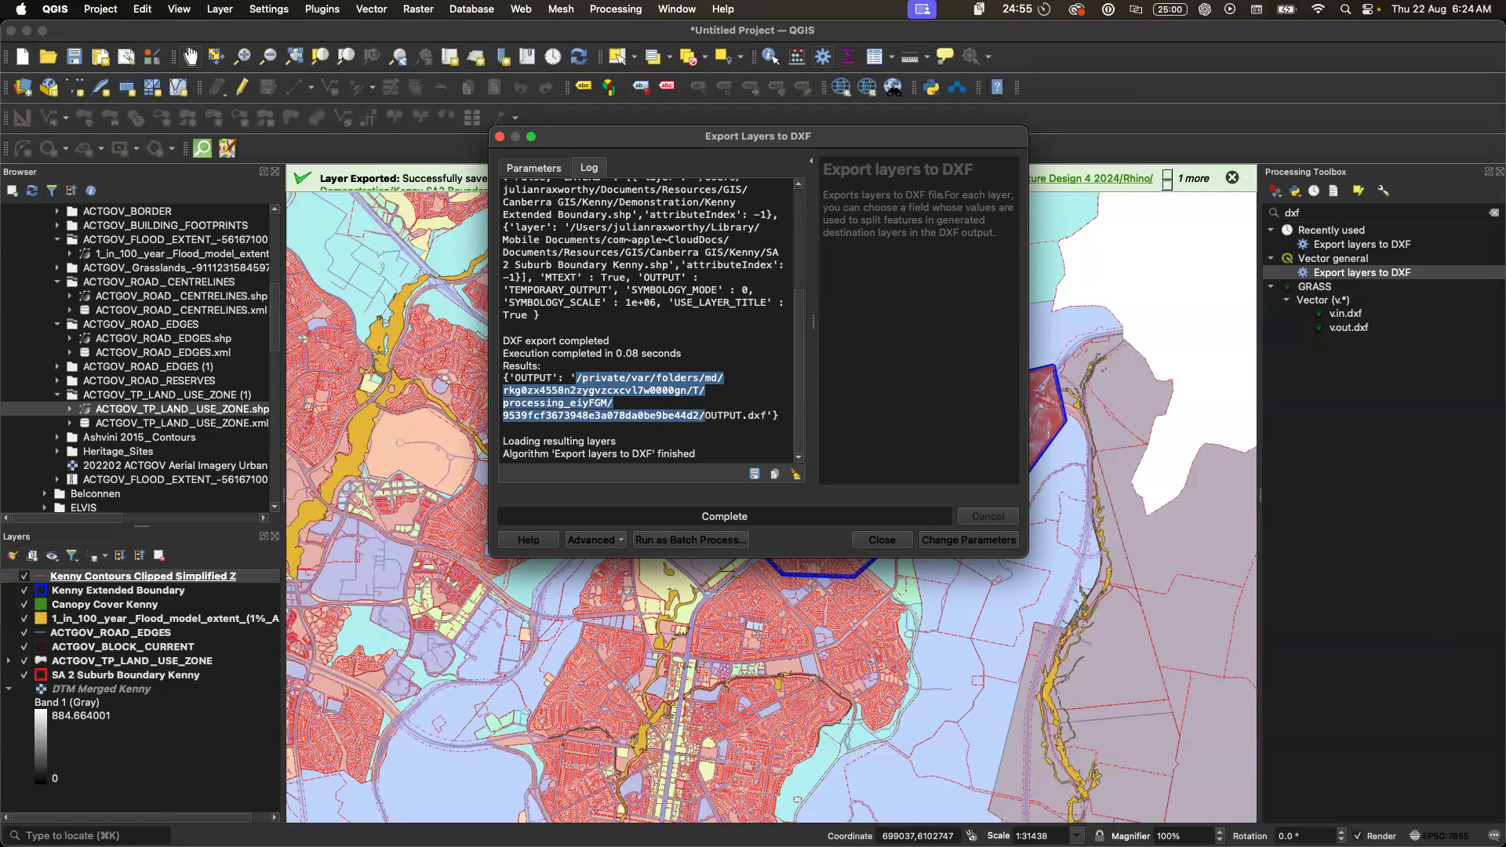
- Switch to Finder and go to the temporary folder of the DXF export using the copied path
key(super+Tab)
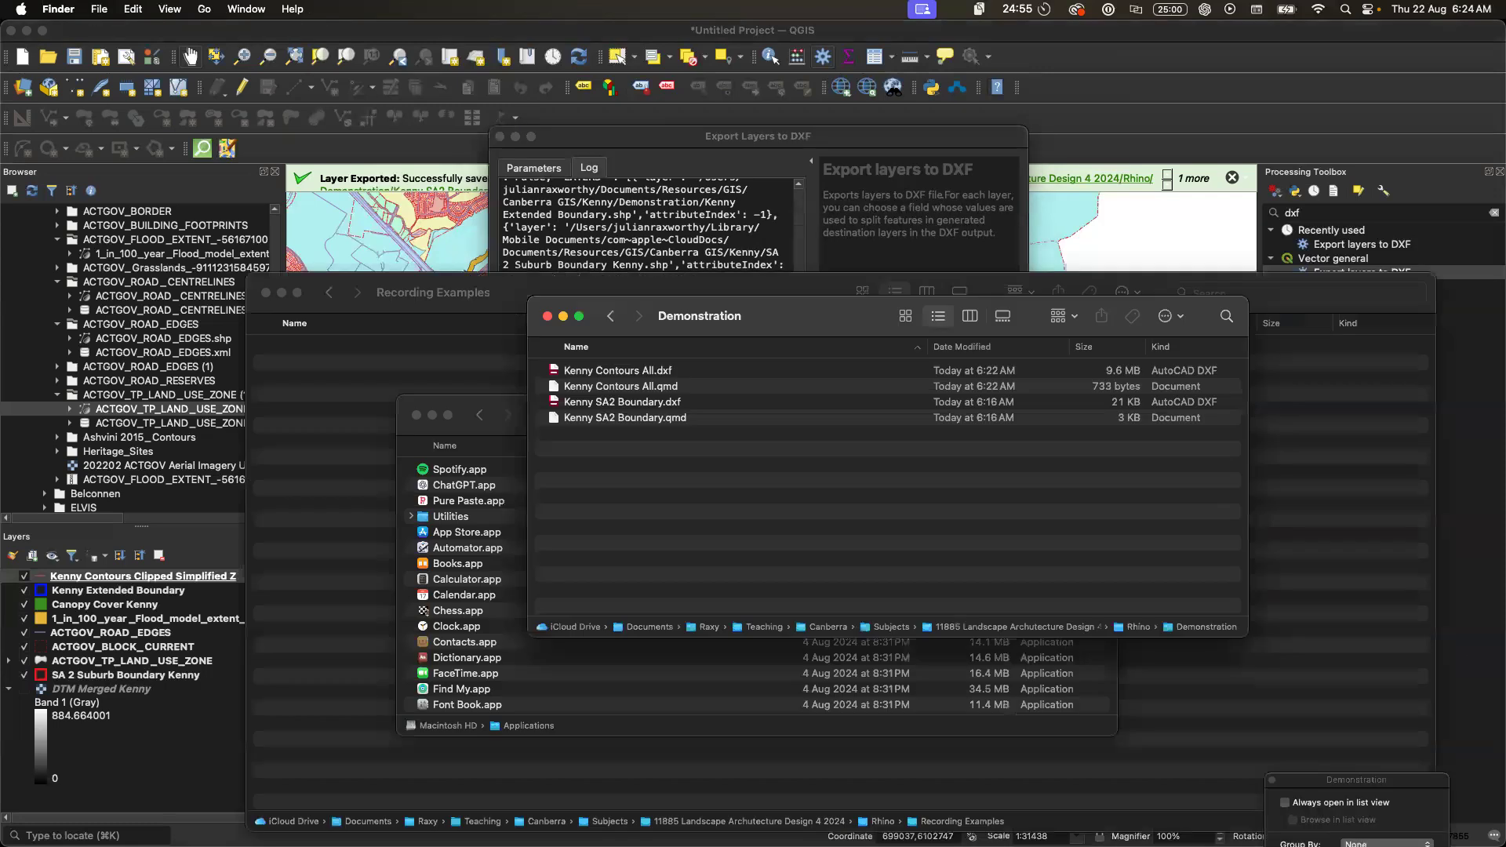
click(467, 402)
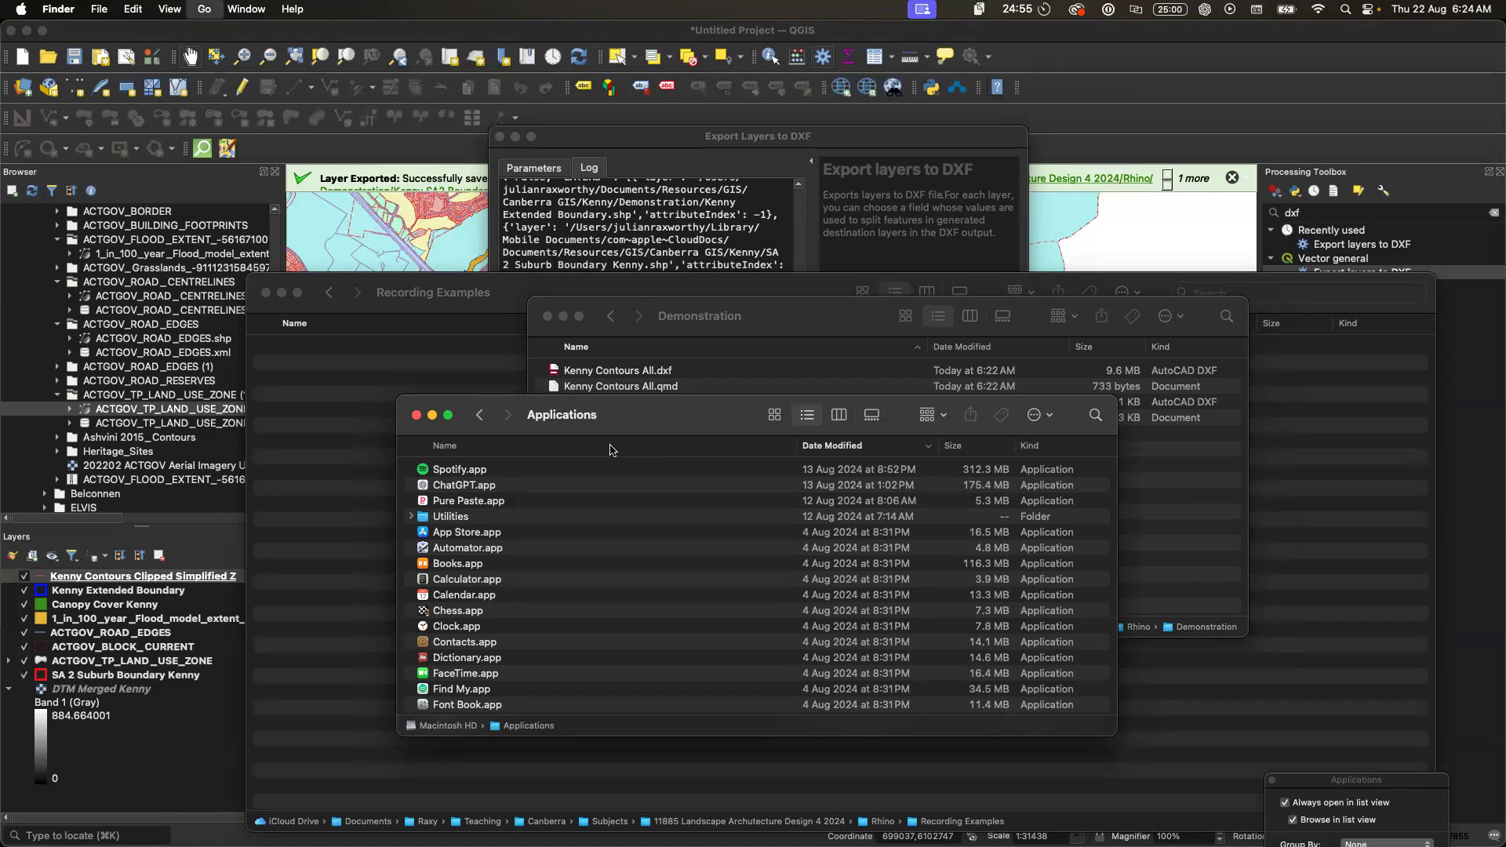
key(super+shift+g)
key(super+v)
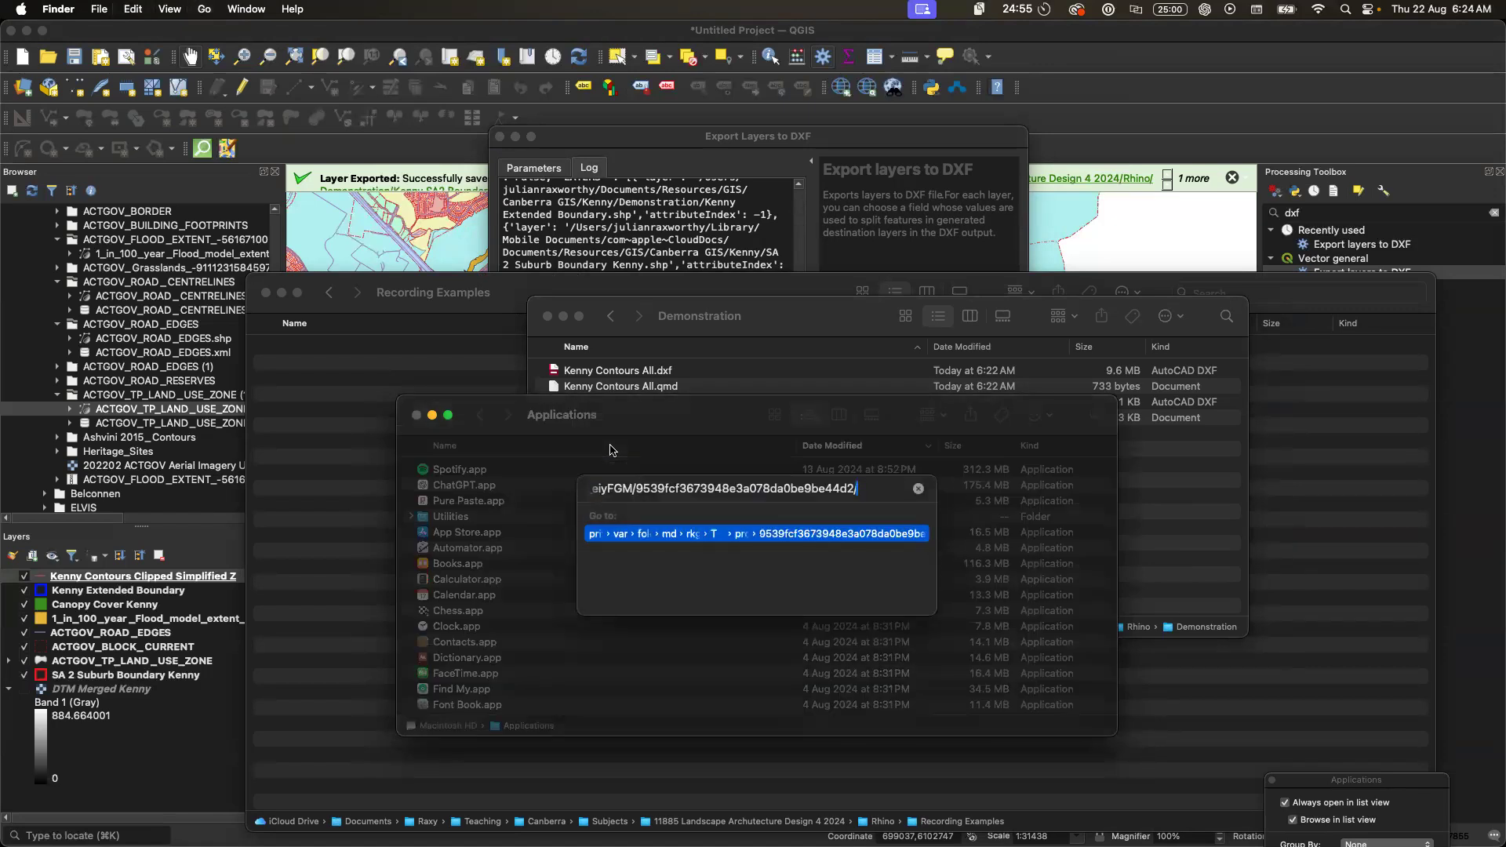
key(Return)
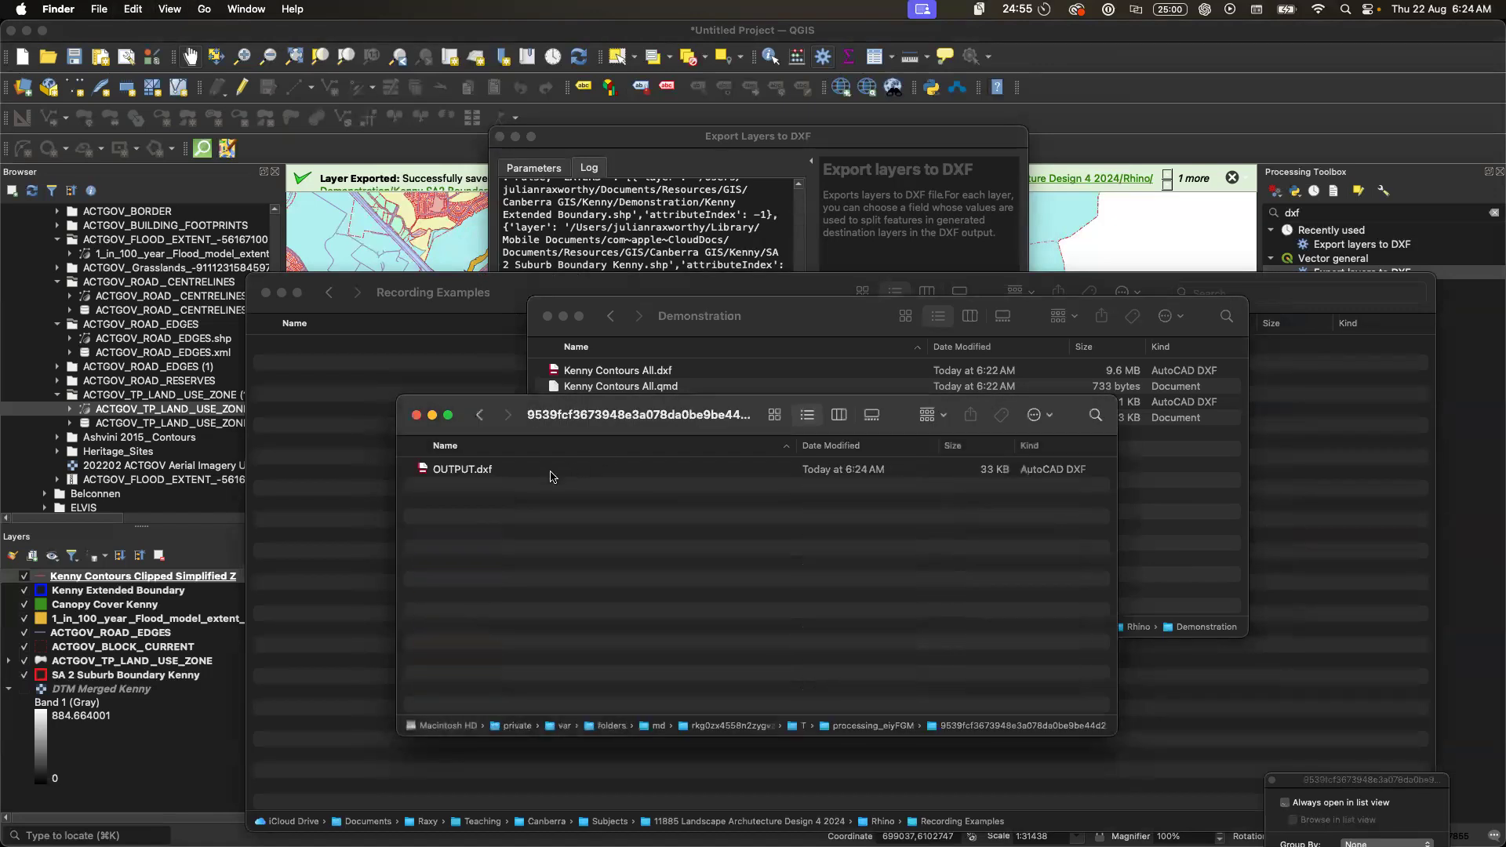
- Move OUTPUT.dxf from the temporary export folder into the Demonstration folder
click(509, 471)
drag(456, 420, 936, 488)
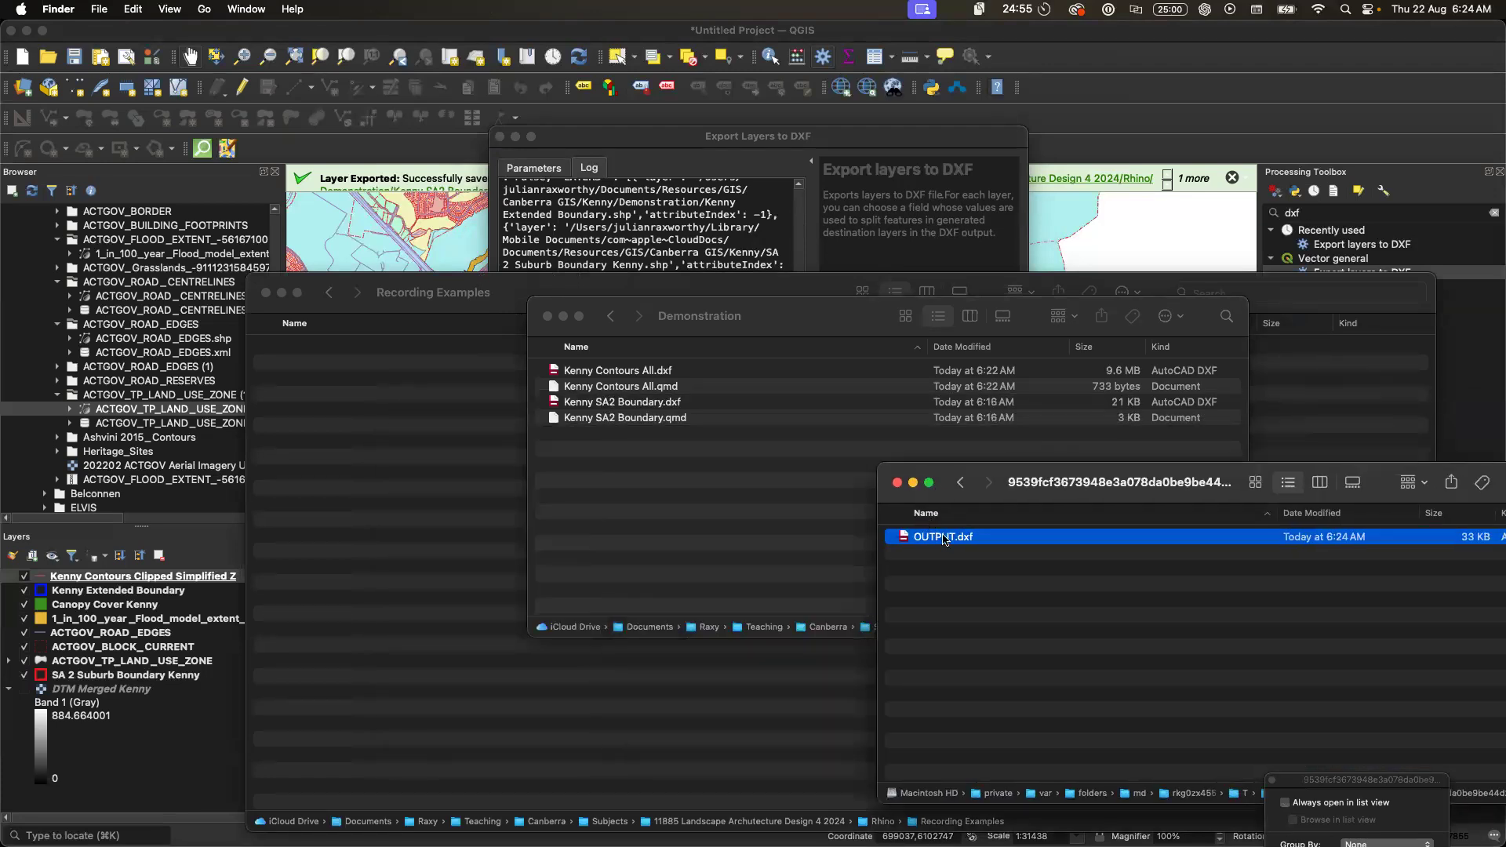
drag(957, 545, 666, 518)
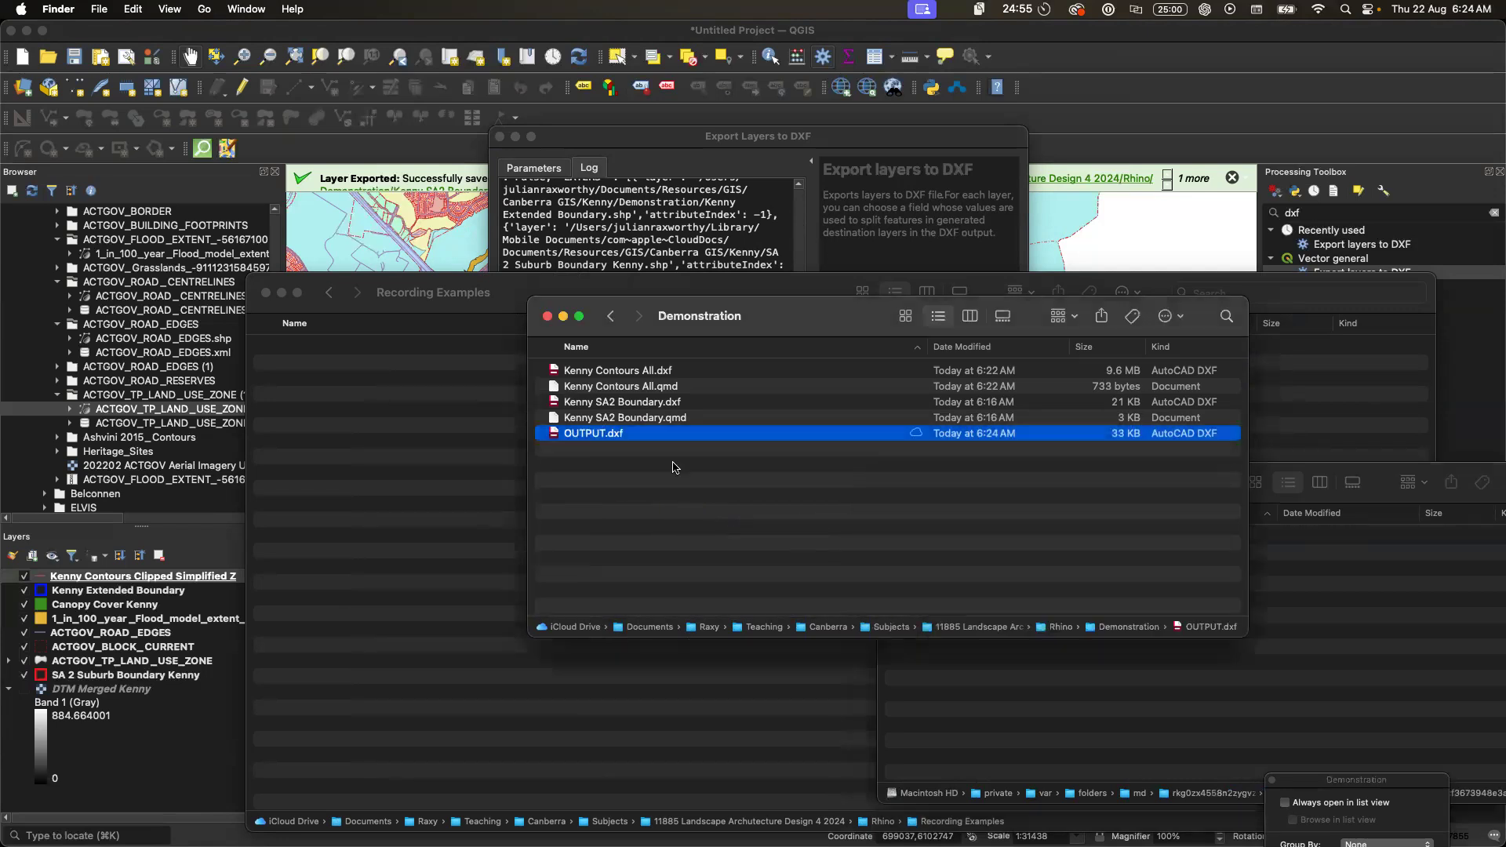
- Remove Kenny SA2 Boundary.dxf and Kenny SA2 Boundary.qmd from the Demonstration folder
click(653, 421)
shift+click(651, 405)
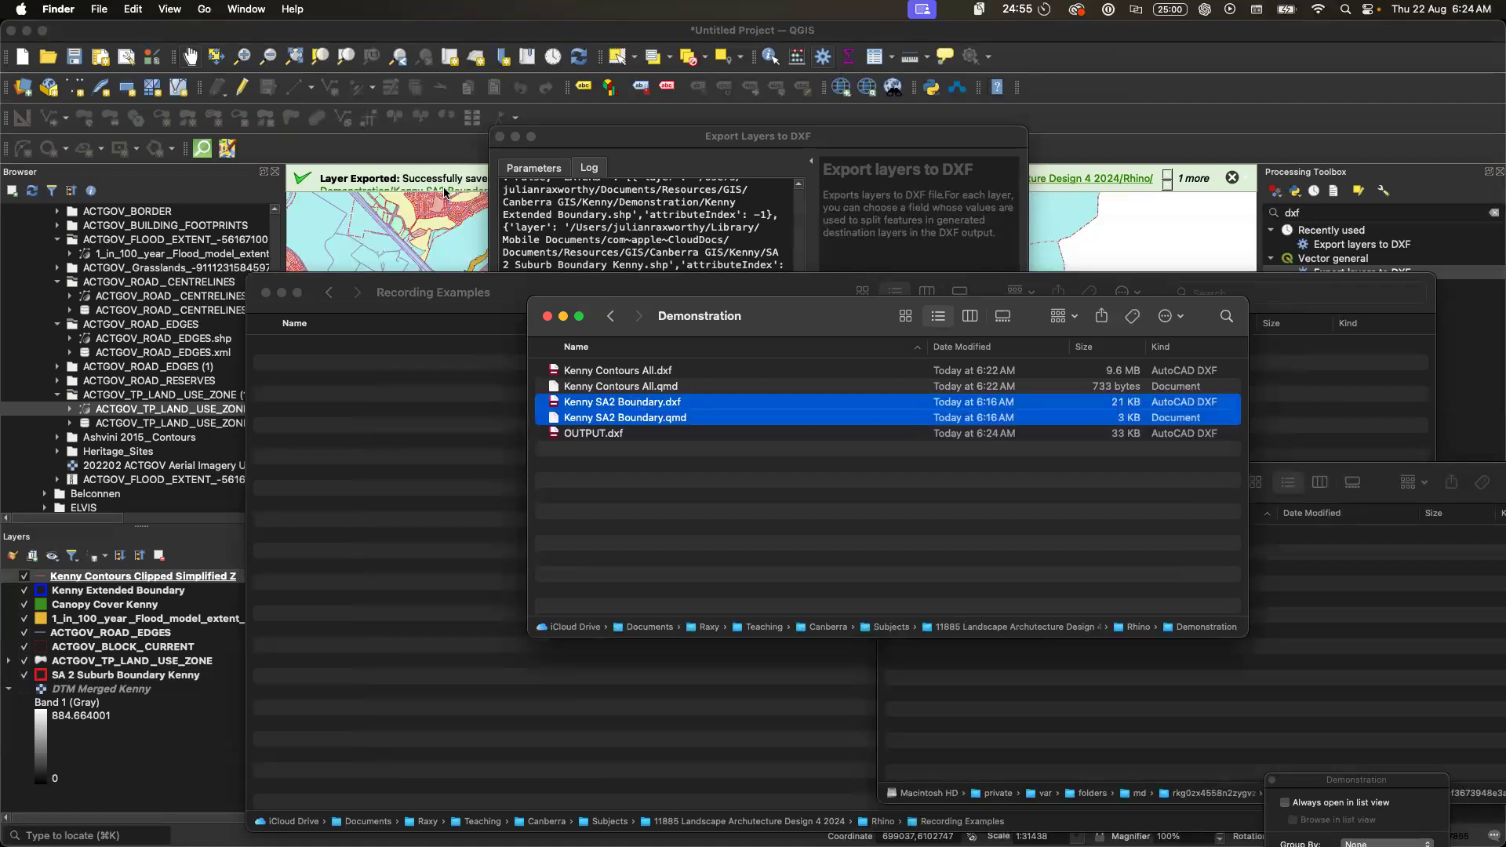
drag(567, 401, 1505, 542)
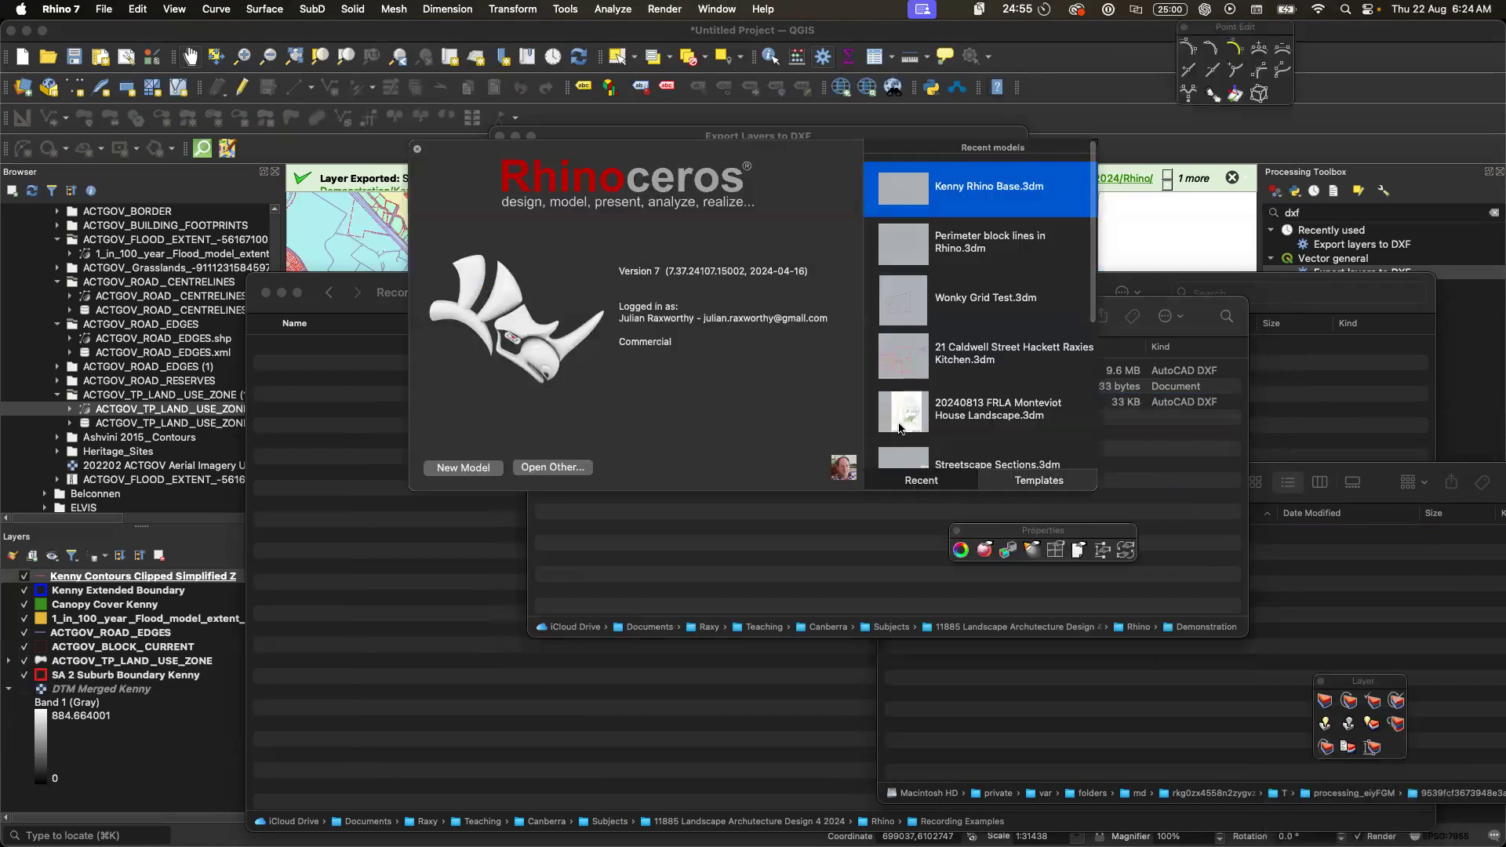
- Create a new model in Rhino 7 and maximize the Top viewport
click(463, 468)
double_click(231, 135)
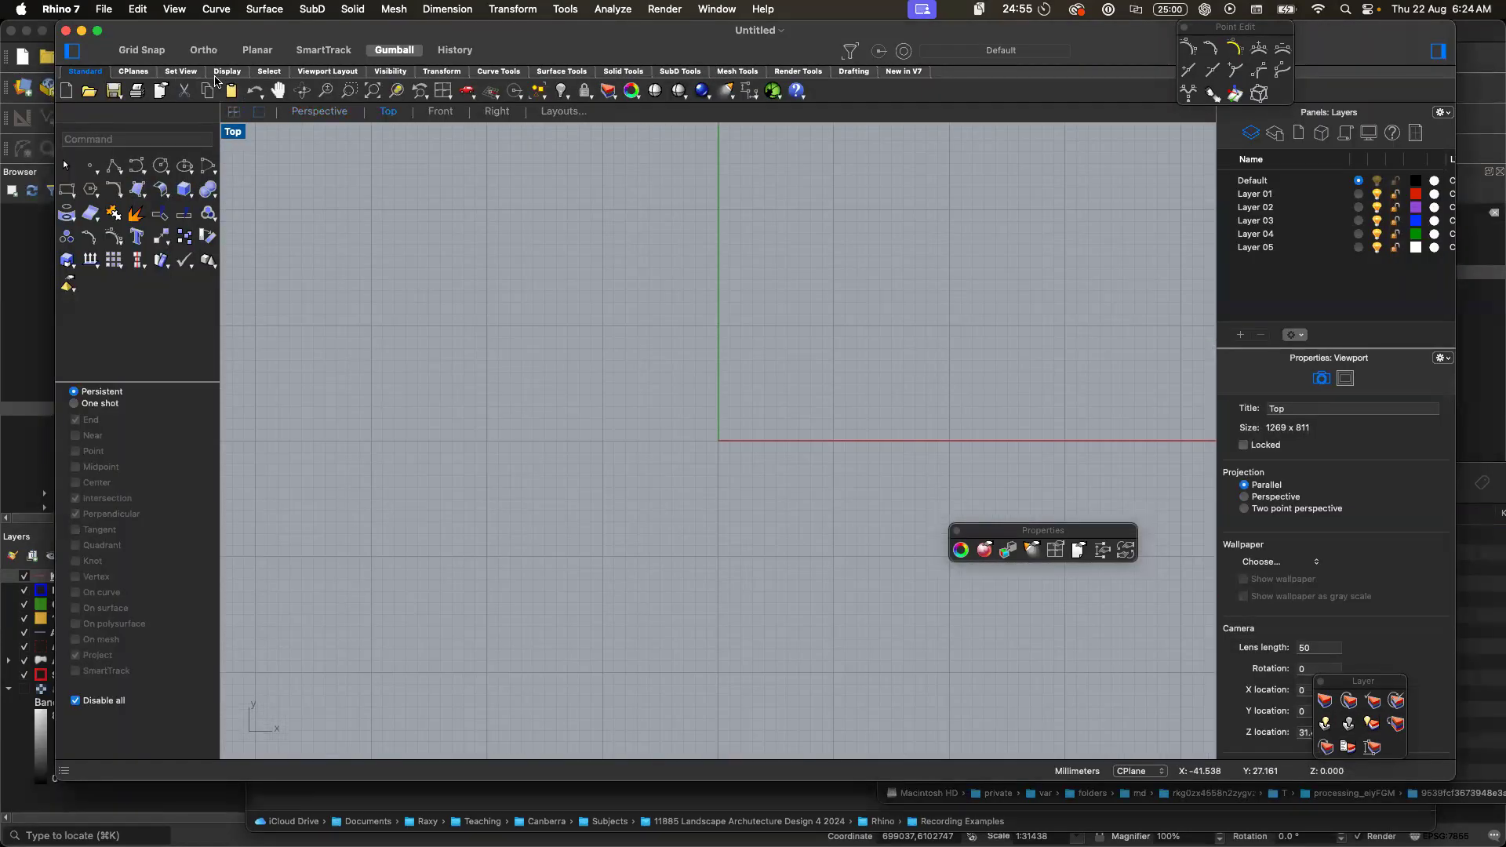
- Import Kenny Contours All.dxf with model and layout units in millimeters, and zoom to the extents of the contours
click(103, 9)
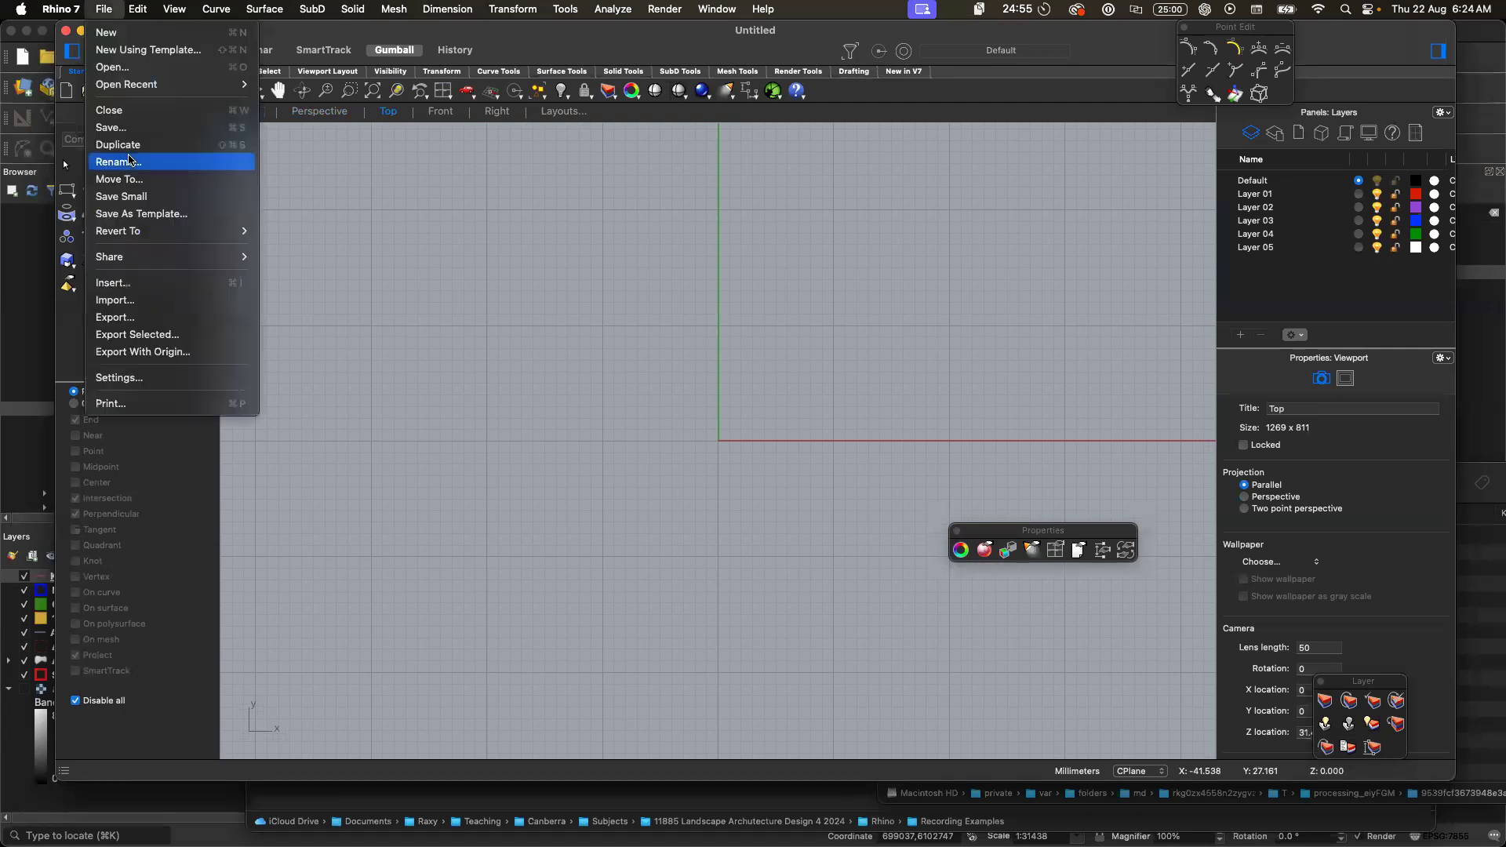
click(149, 301)
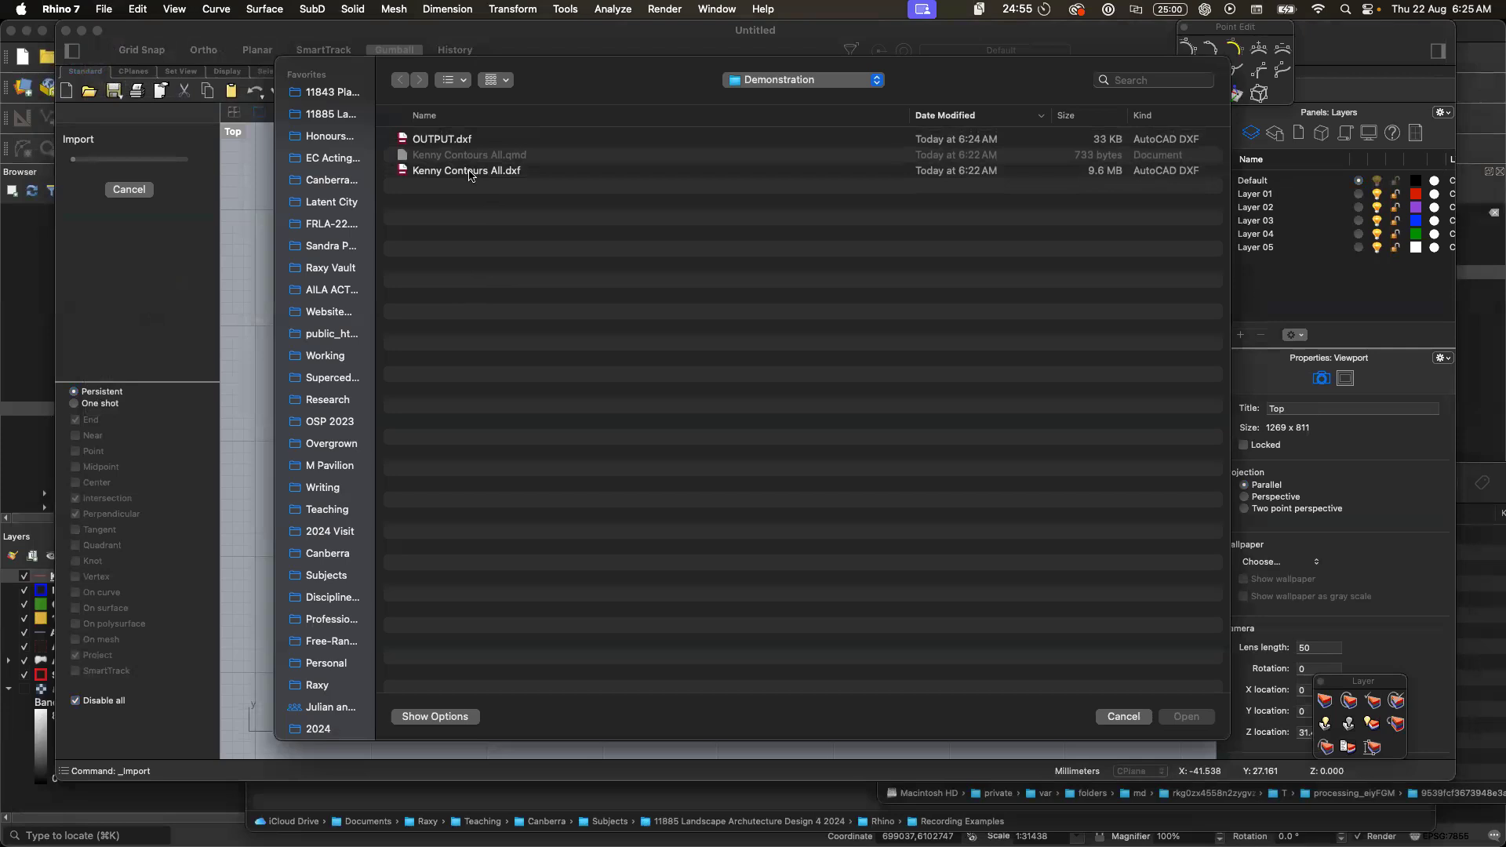
click(471, 174)
double_click(473, 173)
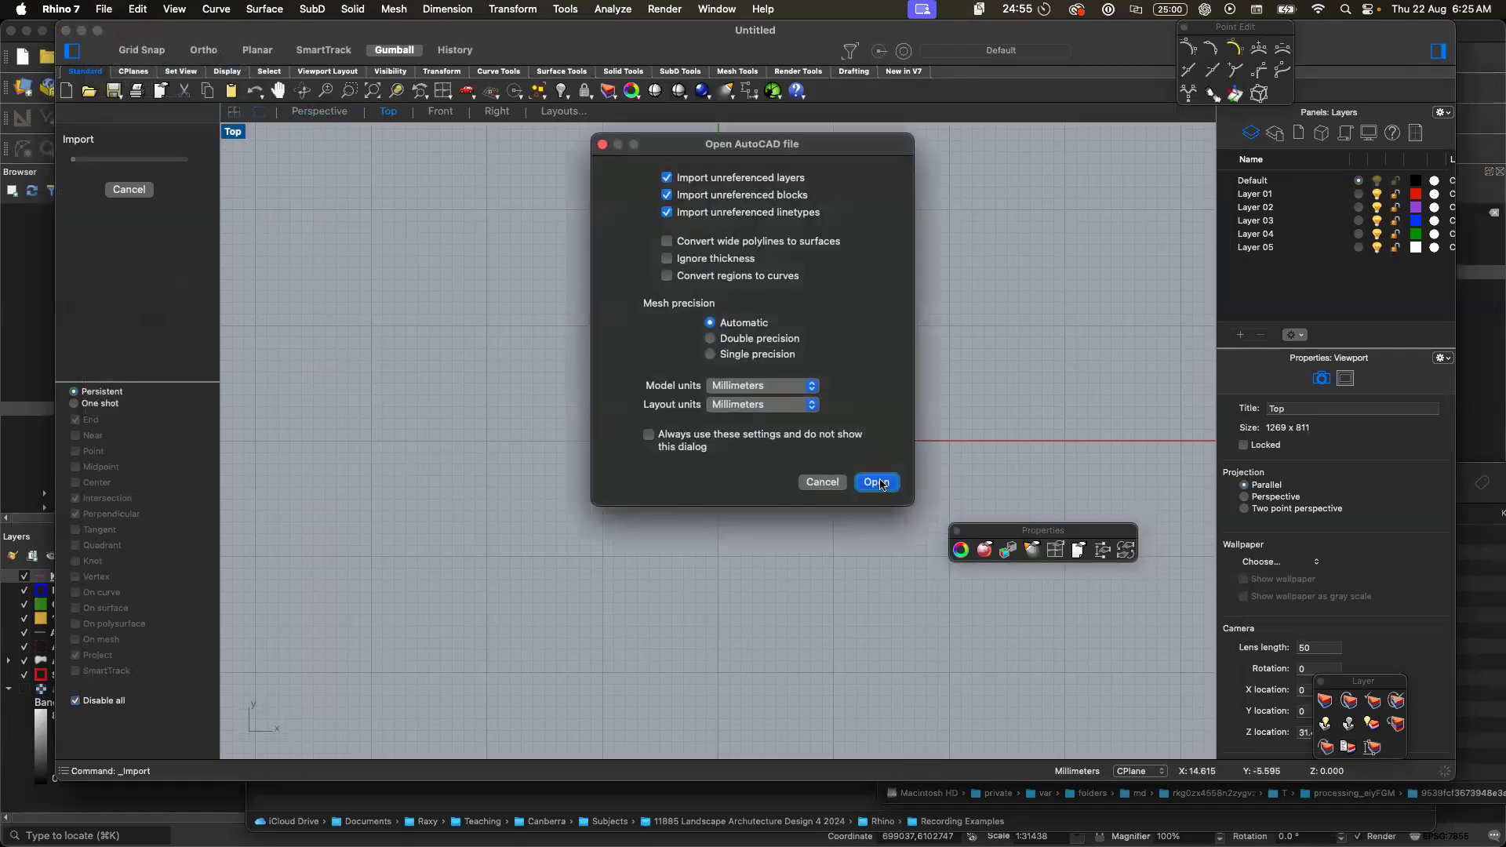
click(875, 481)
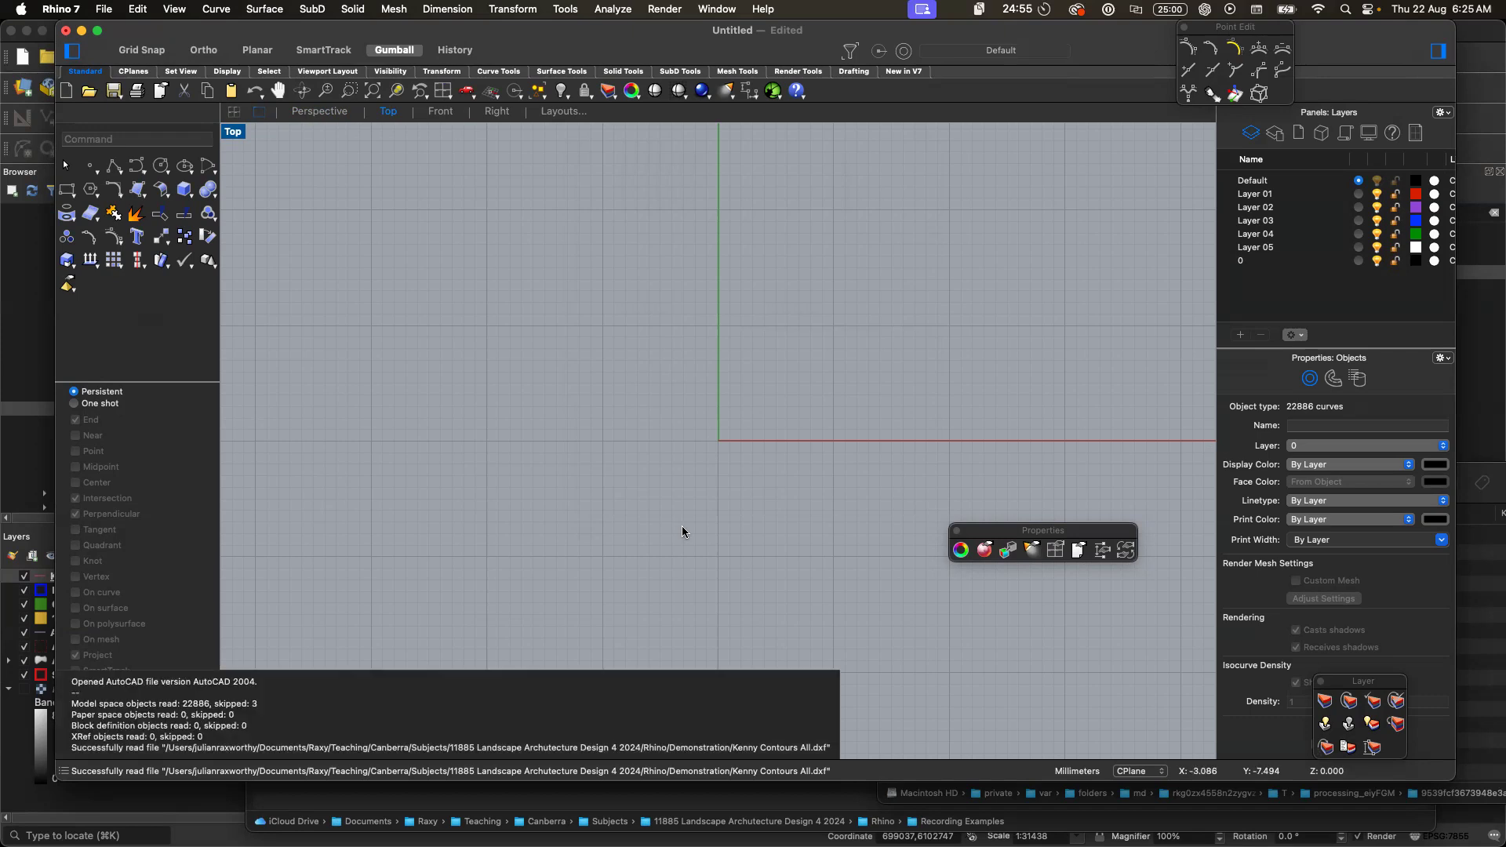
click(609, 533)
text(ze)
key(Return)
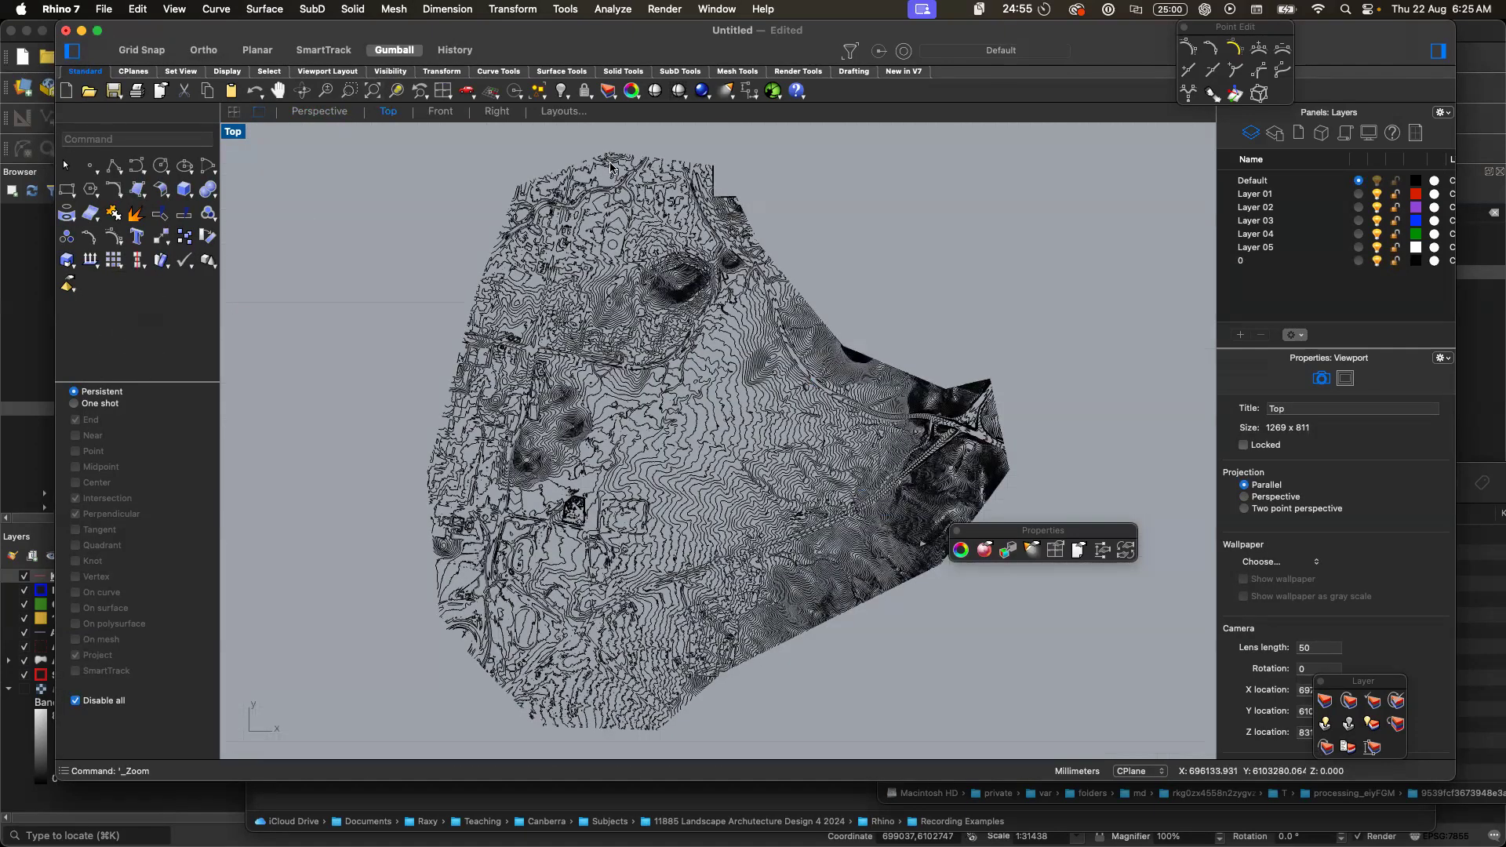
drag(711, 165, 732, 171)
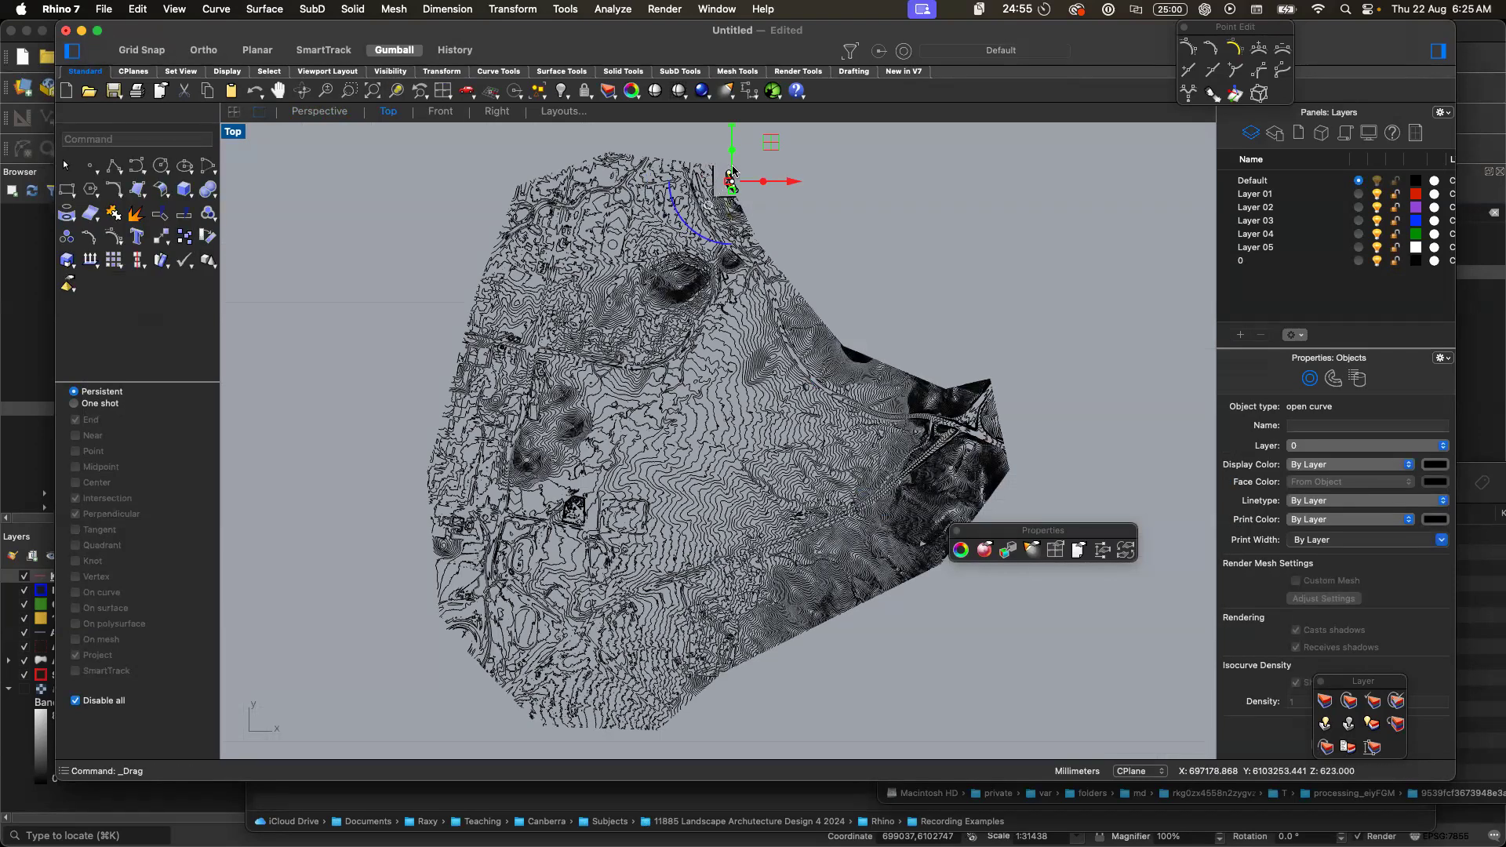
drag(729, 179, 729, 179)
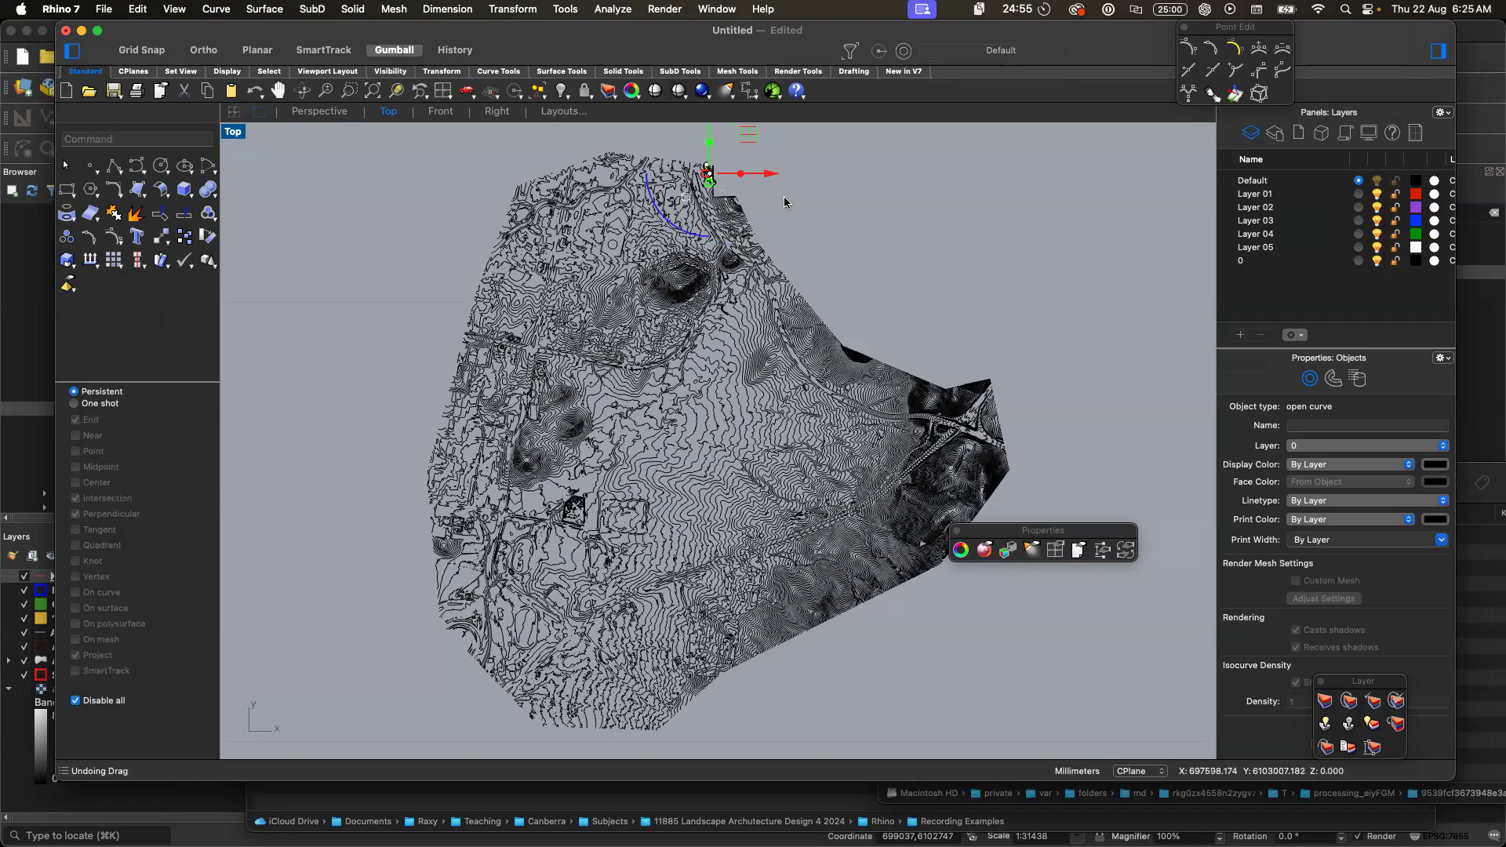
key(super+z)
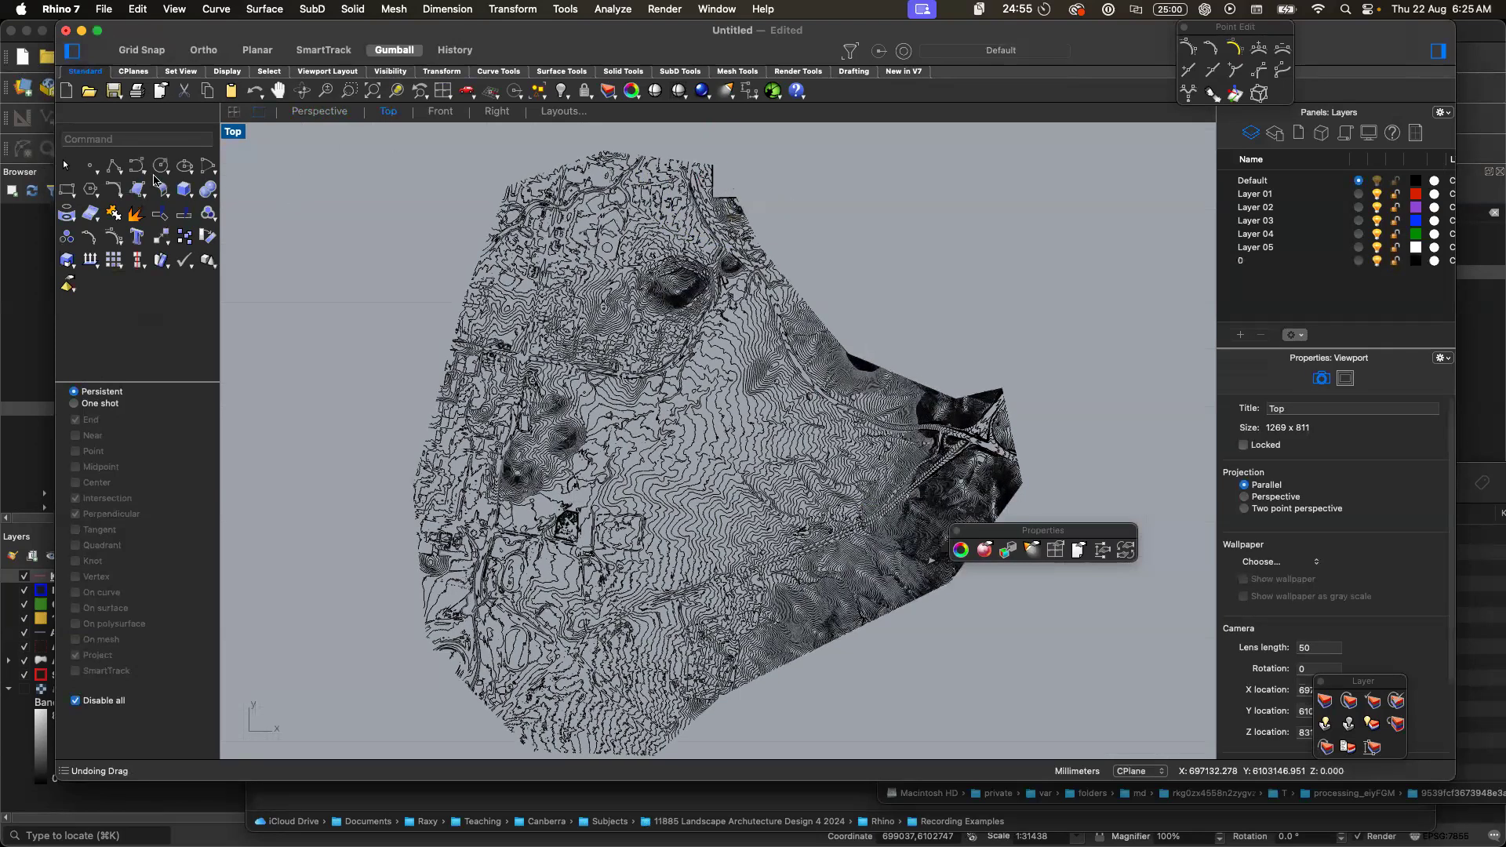
- Draw a polyline as a cutting line inside the stray right-angled corner at the upper edge of the contours
scroll(727, 178, up, 2)
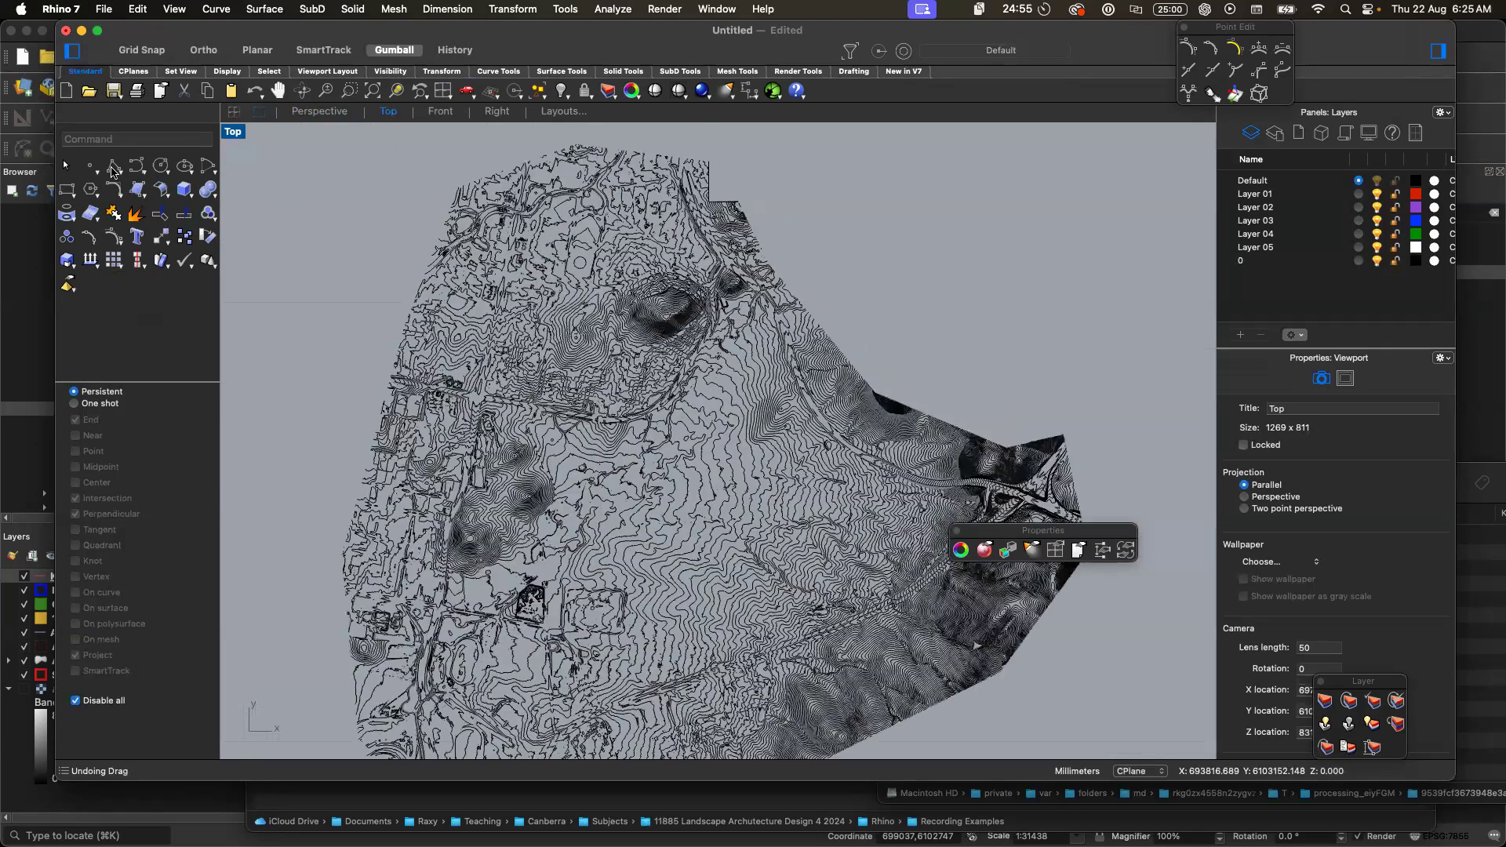
click(688, 147)
click(706, 211)
key(Return)
- Trim the contour lines that extend outside the cutting polyline at the upper corner
text(trim)
key(Return)
click(766, 219)
key(Return)
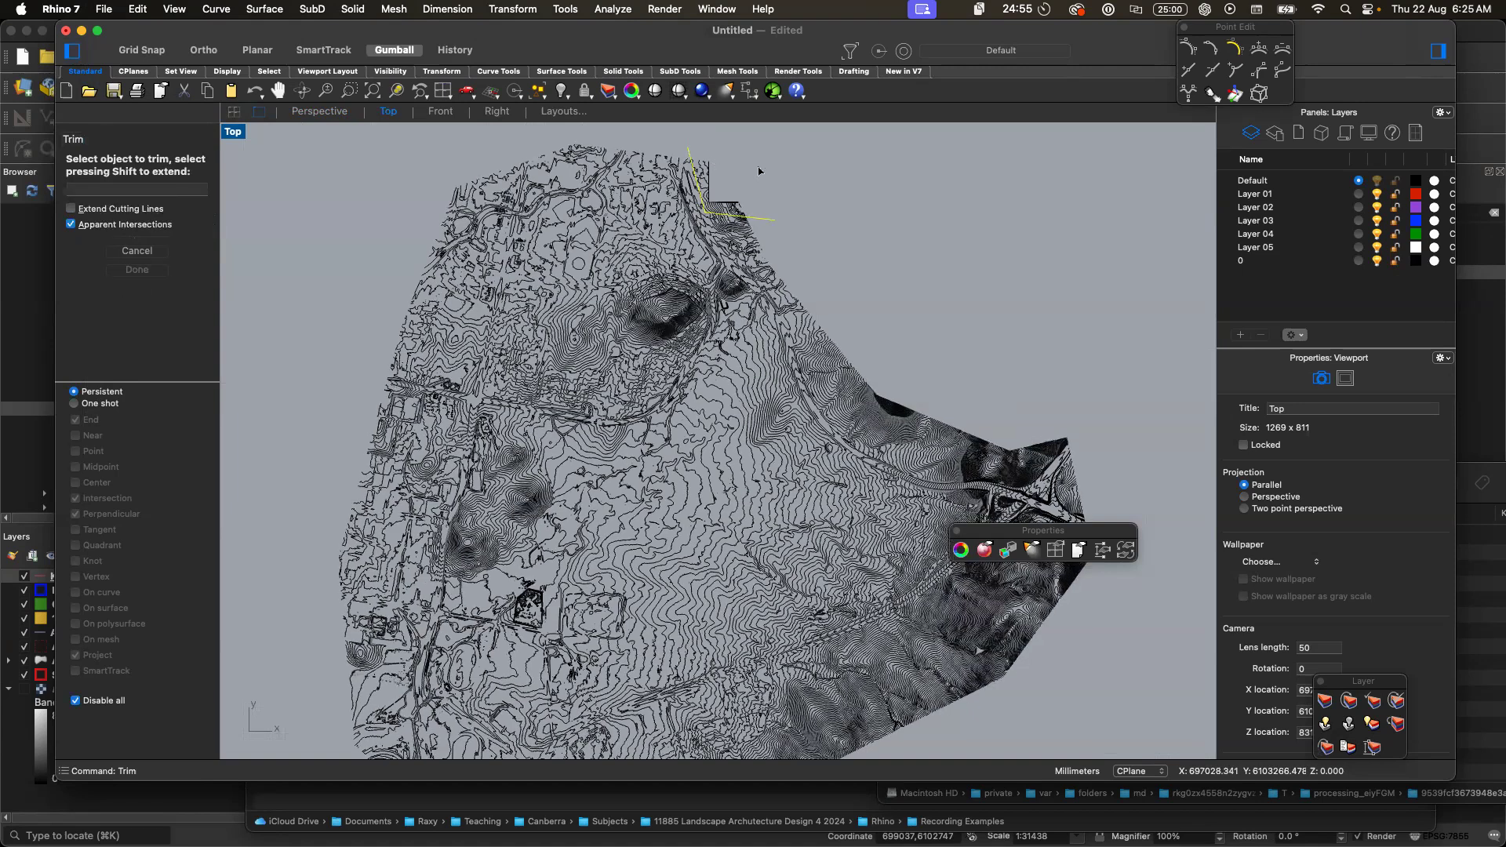
scroll(759, 171, up, 3)
drag(807, 149, 704, 230)
drag(765, 198, 736, 238)
drag(719, 151, 697, 209)
key(Return)
- Delete the leftover curve fragments outside the cutting polyline at the upper corner
drag(691, 149, 783, 232)
key(Delete)
drag(739, 207, 764, 235)
key(Delete)
key(Delete)
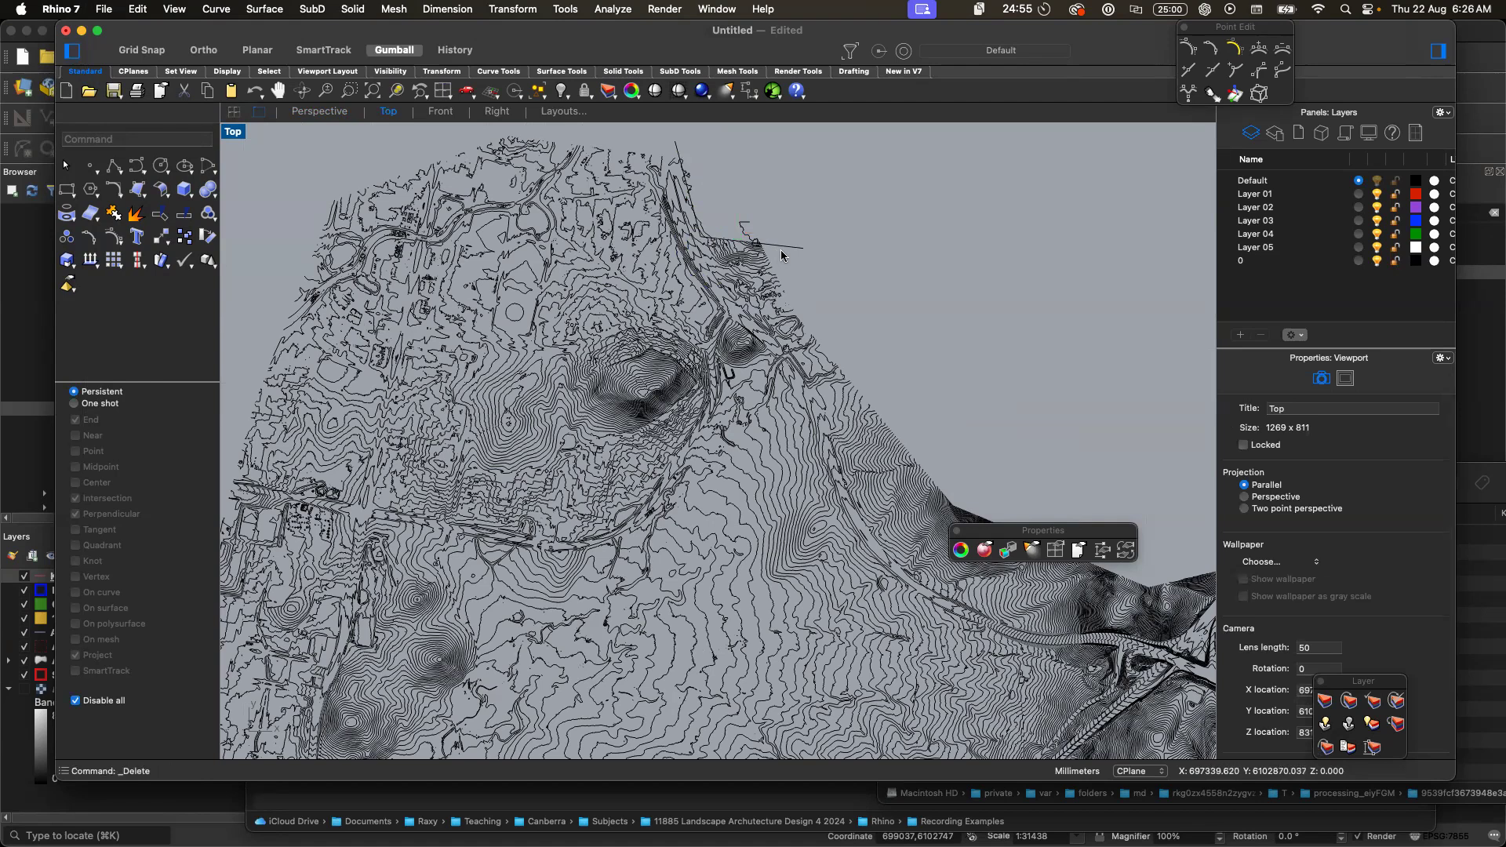
- Trim remaining curve ends against the cutting polyline at the upper corner, then delete that polyline
key(super+t)
click(786, 247)
key(Return)
drag(726, 195, 744, 241)
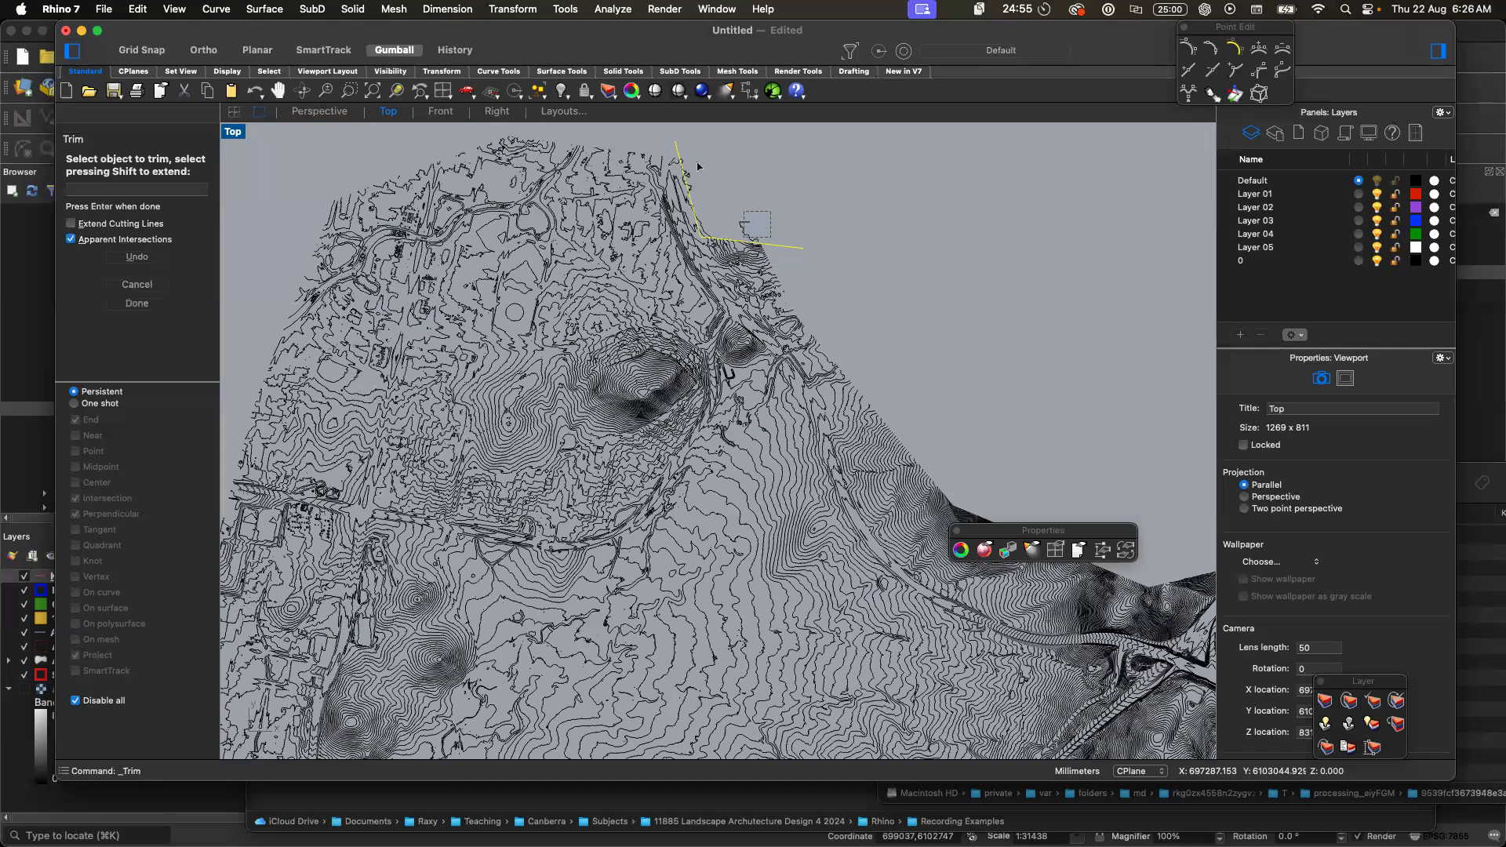
key(Return)
click(790, 249)
key(Delete)
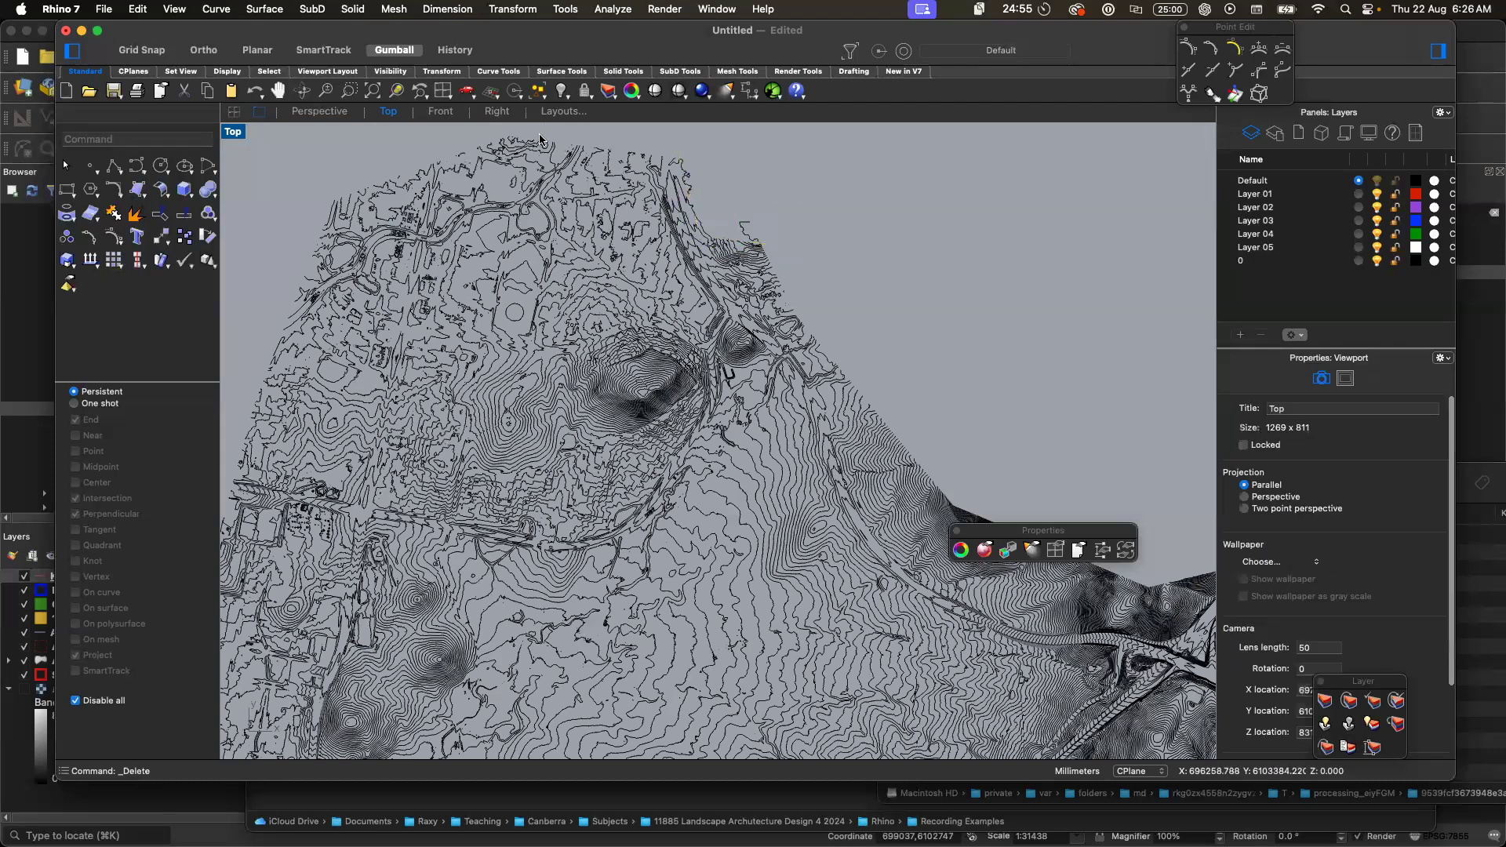
- Examine the relief of the trimmed contours in the Perspective view, fitted to extents, from different angles and distances
click(314, 111)
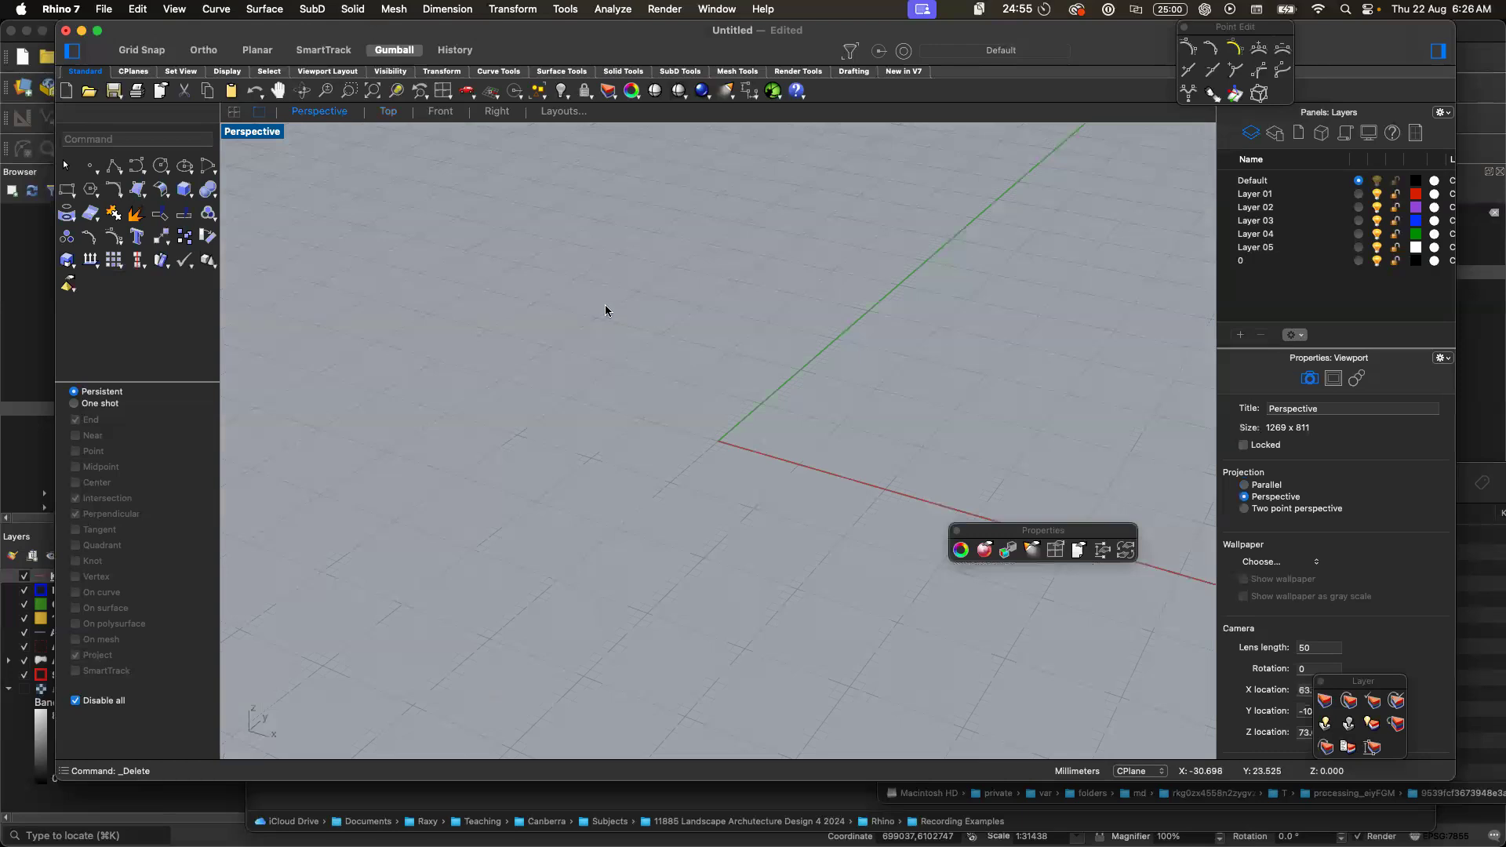
text(ze)
key(Return)
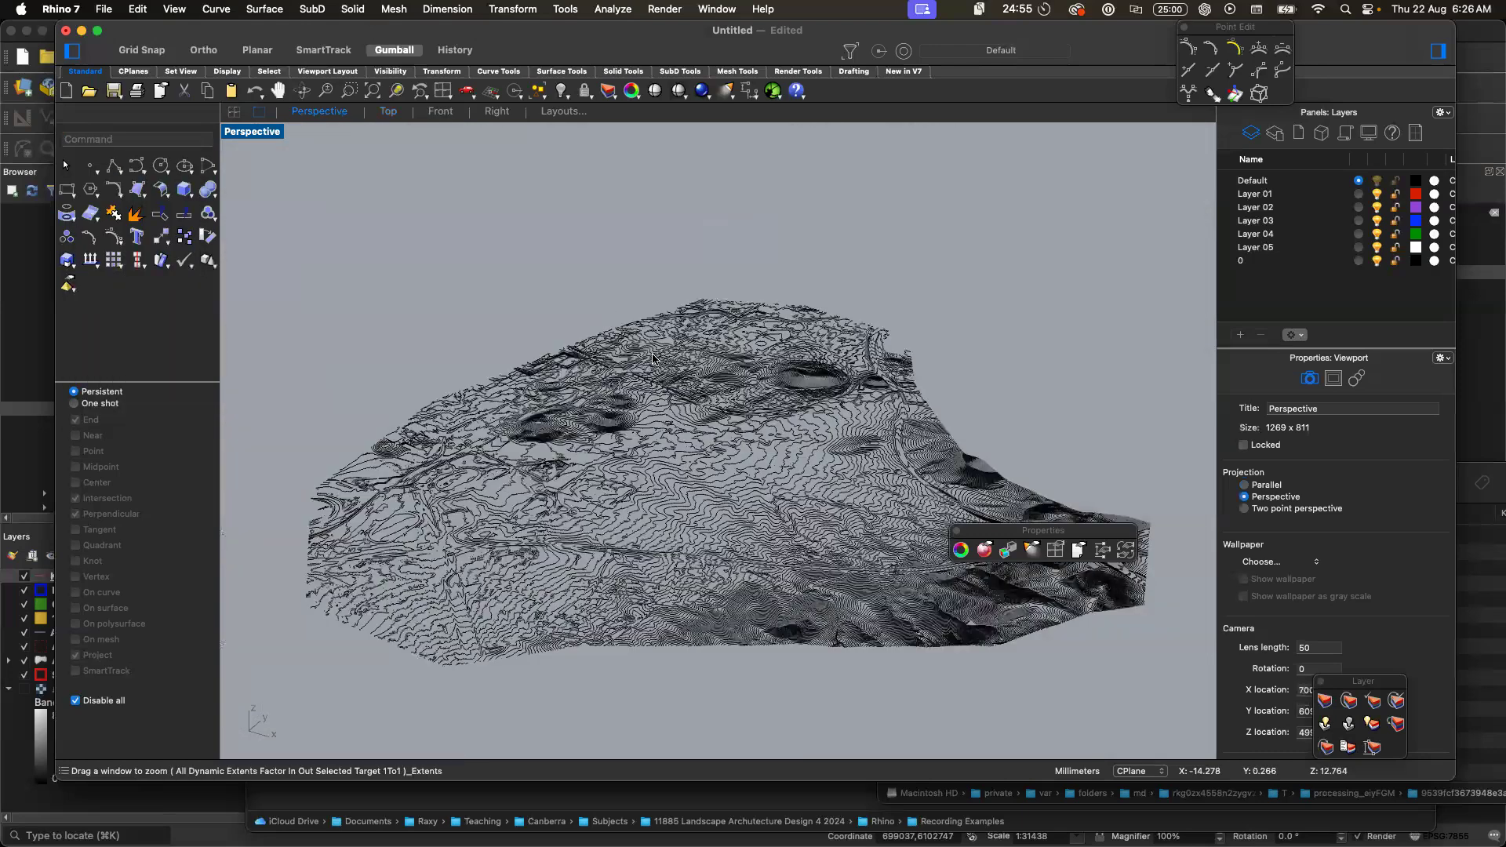
drag(653, 354, 831, 615)
scroll(830, 620, up, 10)
scroll(827, 619, down, 10)
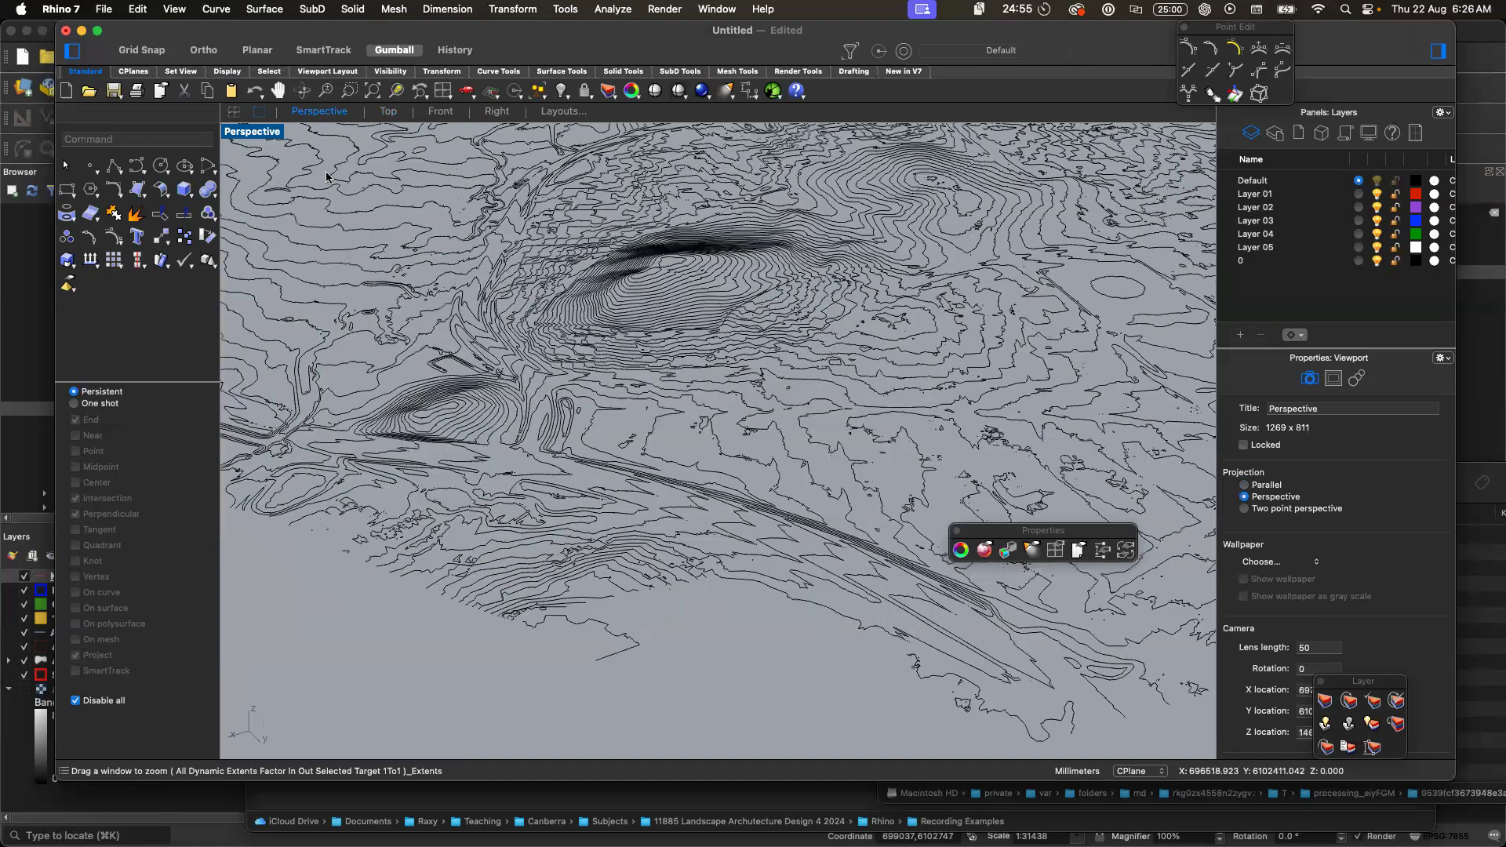
- Return to the Top view and import OUTPUT.dxf with model and layout units in millimeters
click(390, 112)
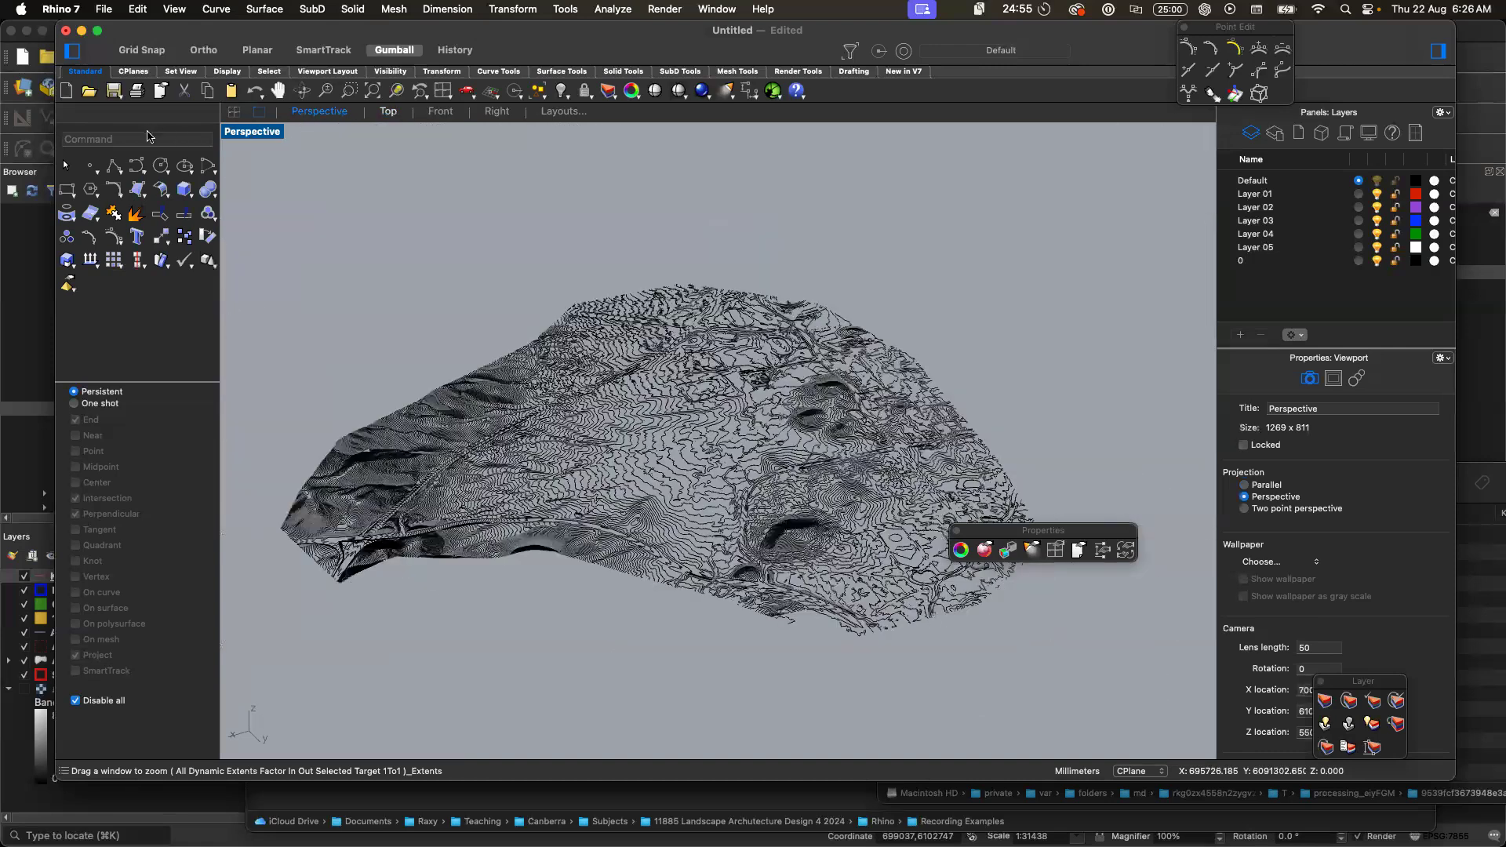
click(105, 9)
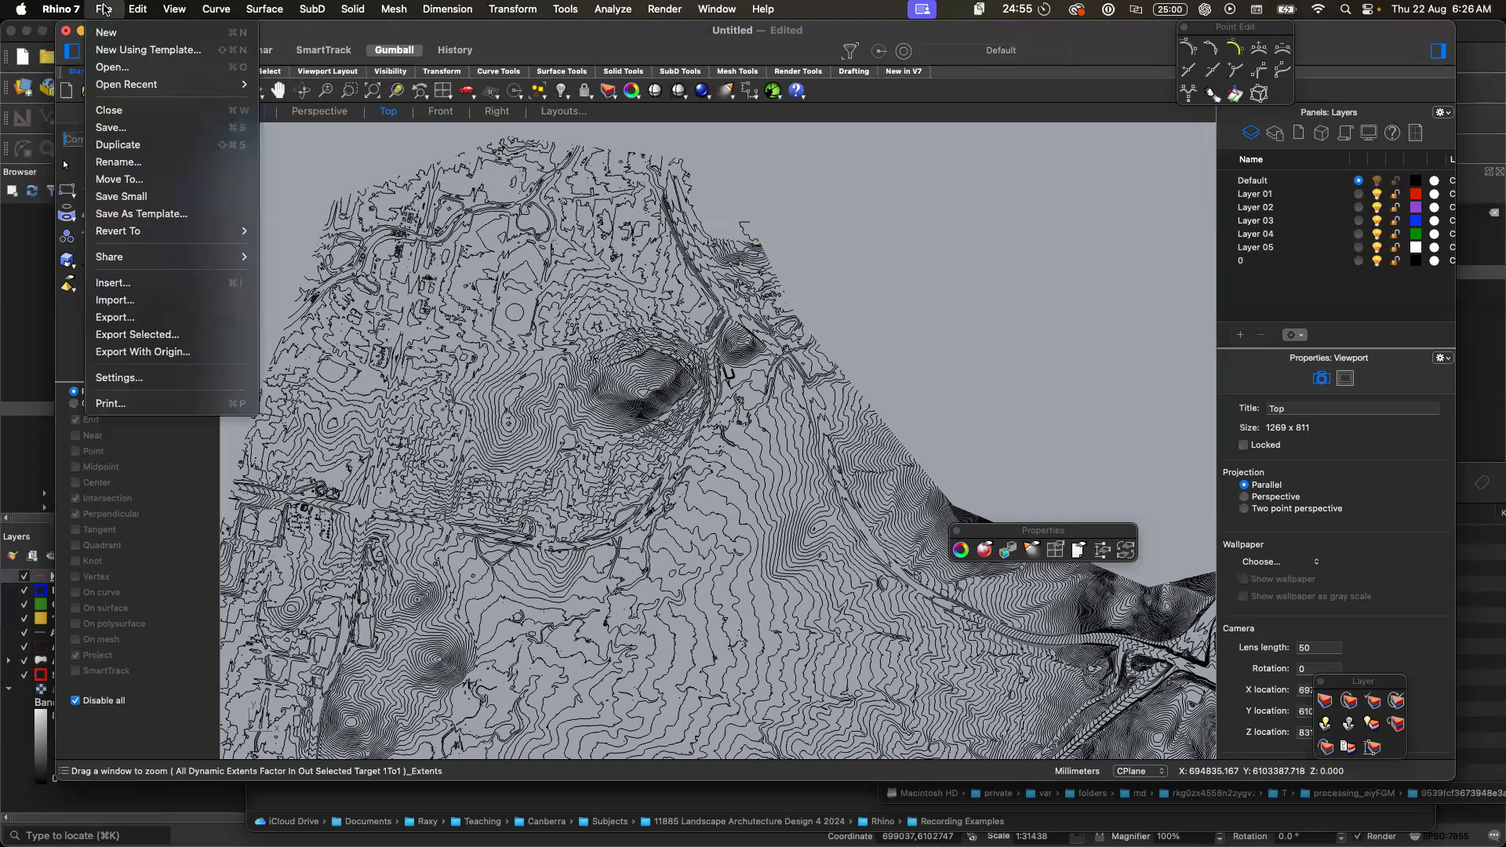
click(137, 299)
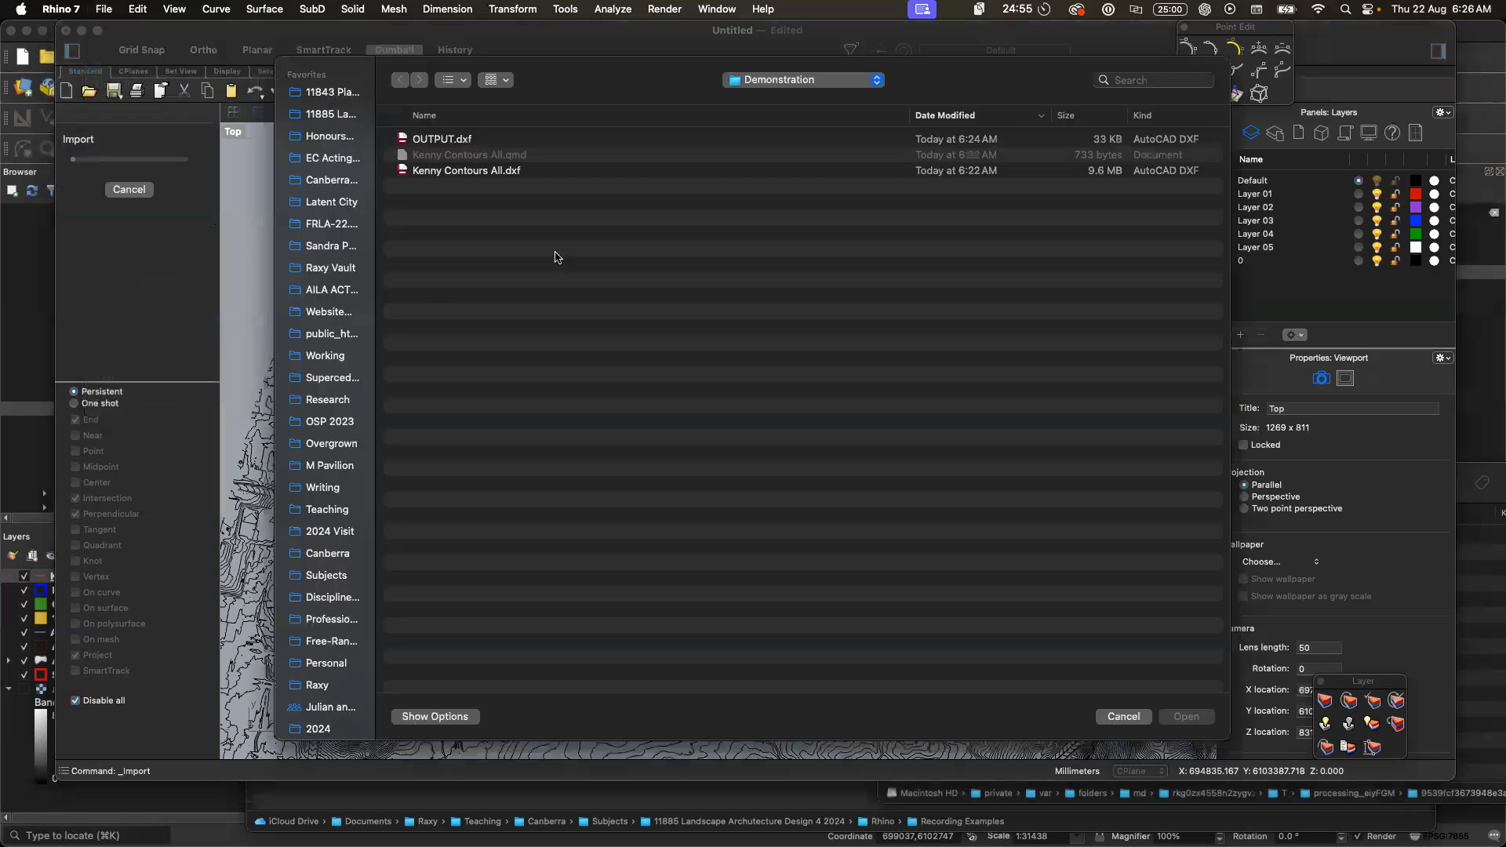
double_click(465, 141)
click(877, 482)
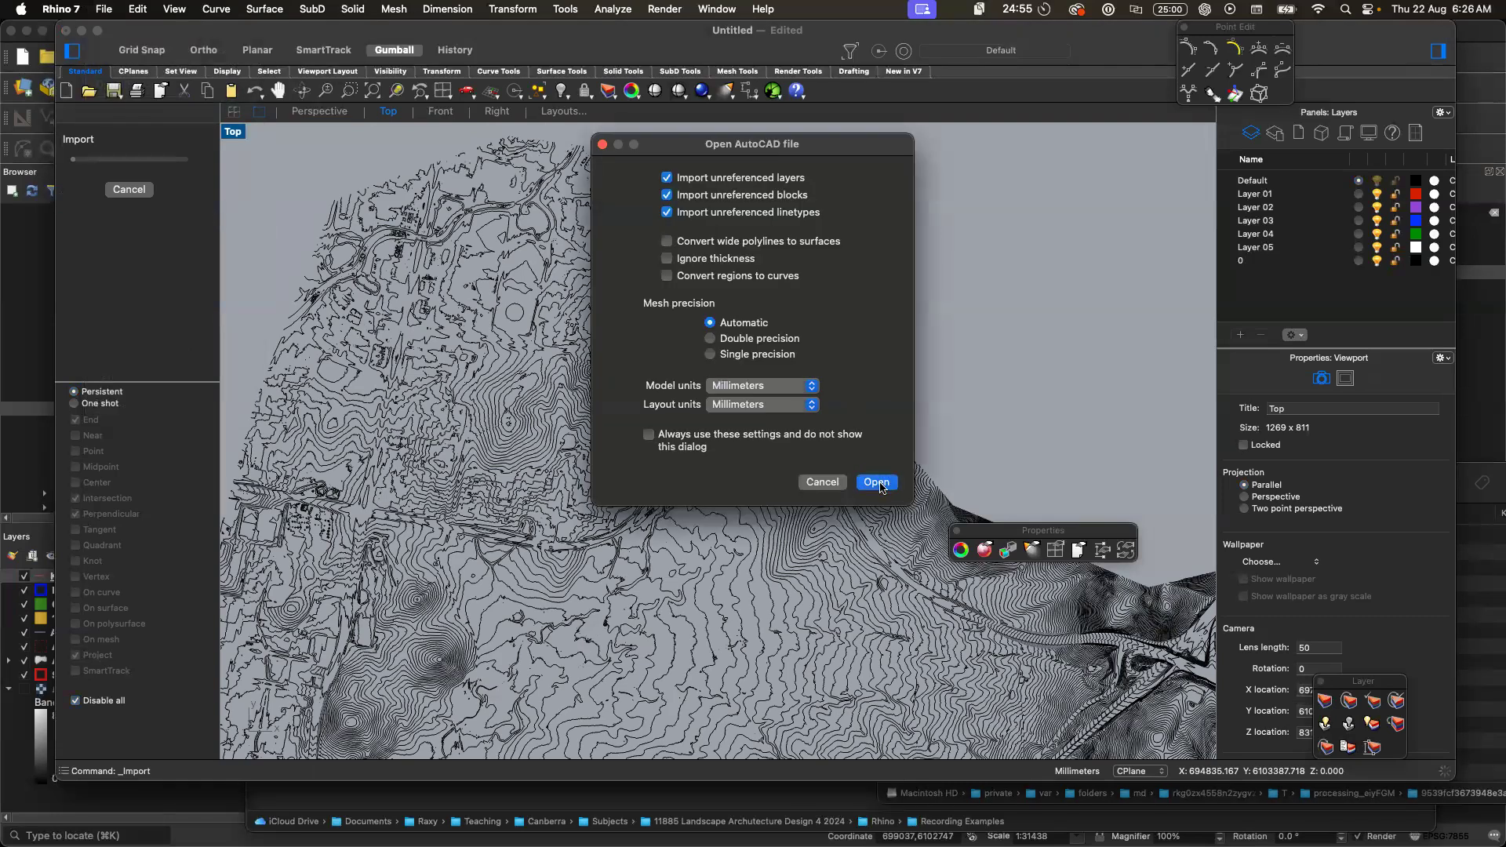
click(928, 353)
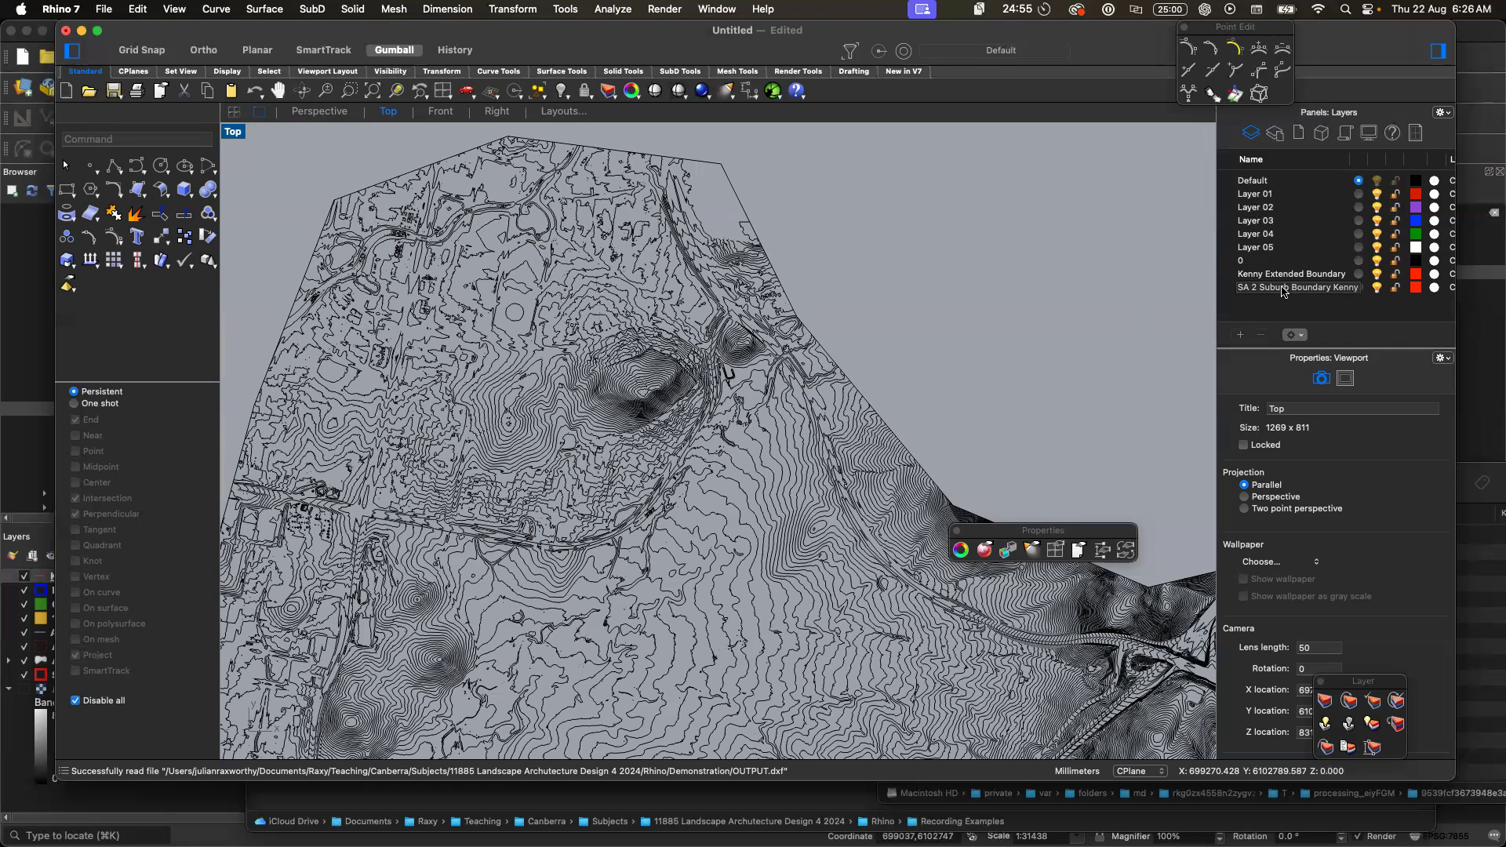
- Rename layer 0 to Contours
click(1248, 263)
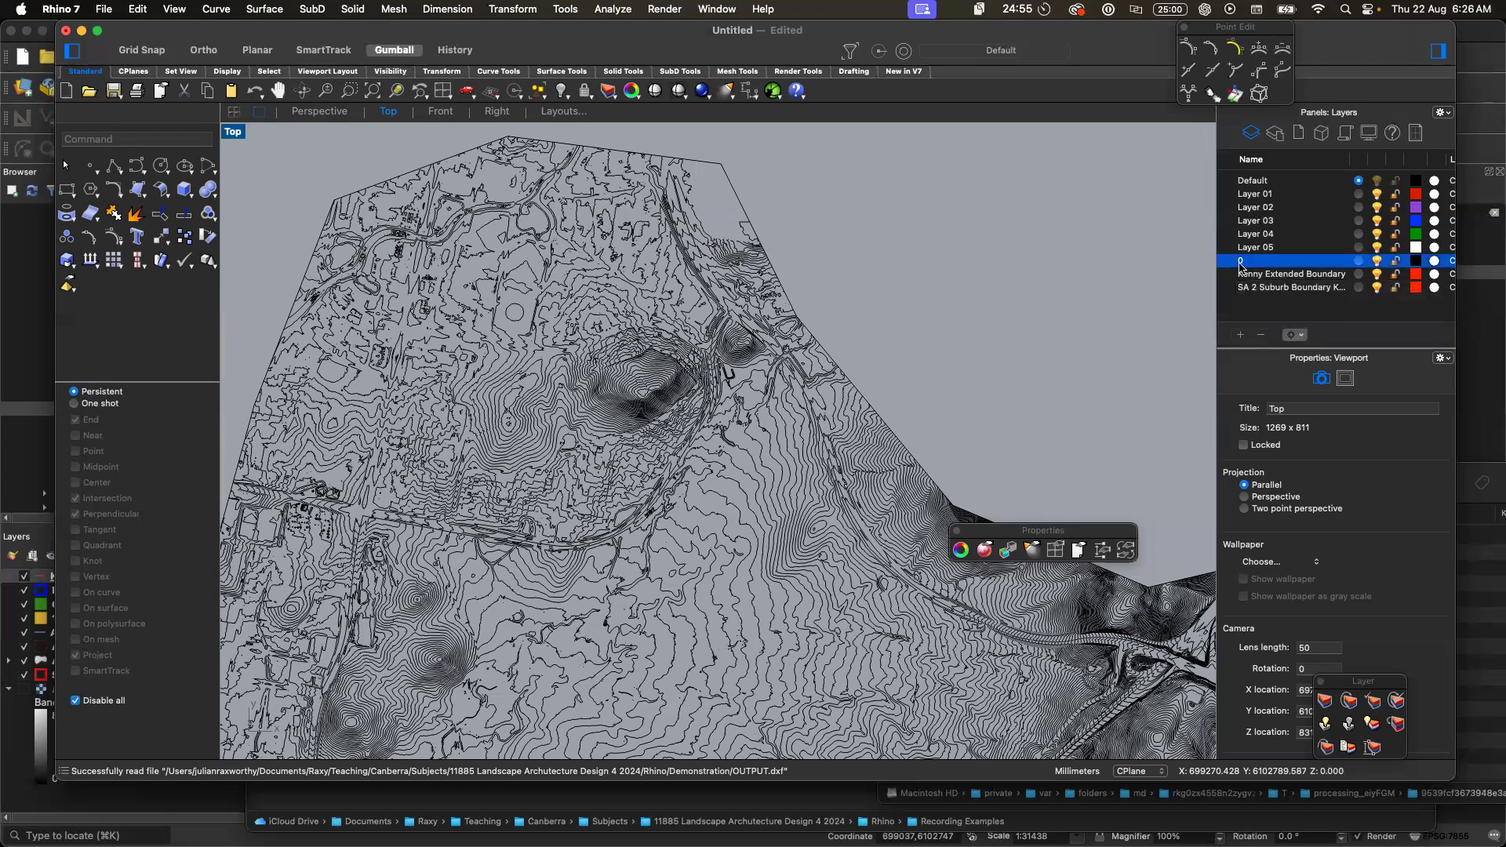
click(1248, 263)
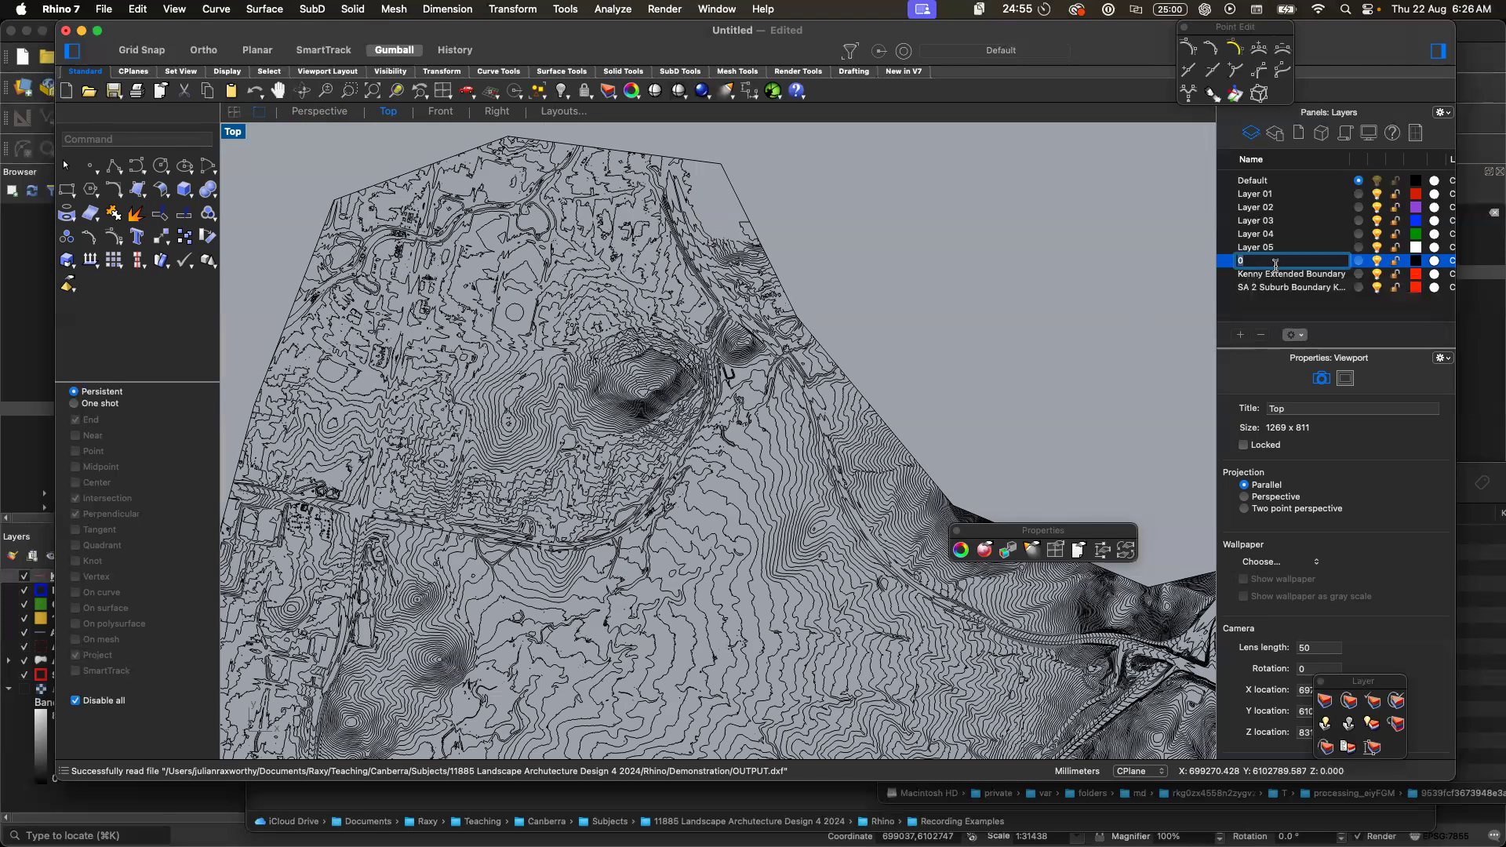
text(Contours)
key(Return)
- Rename the Kenny Extended Boundary layer to Extended Boundary
click(1266, 276)
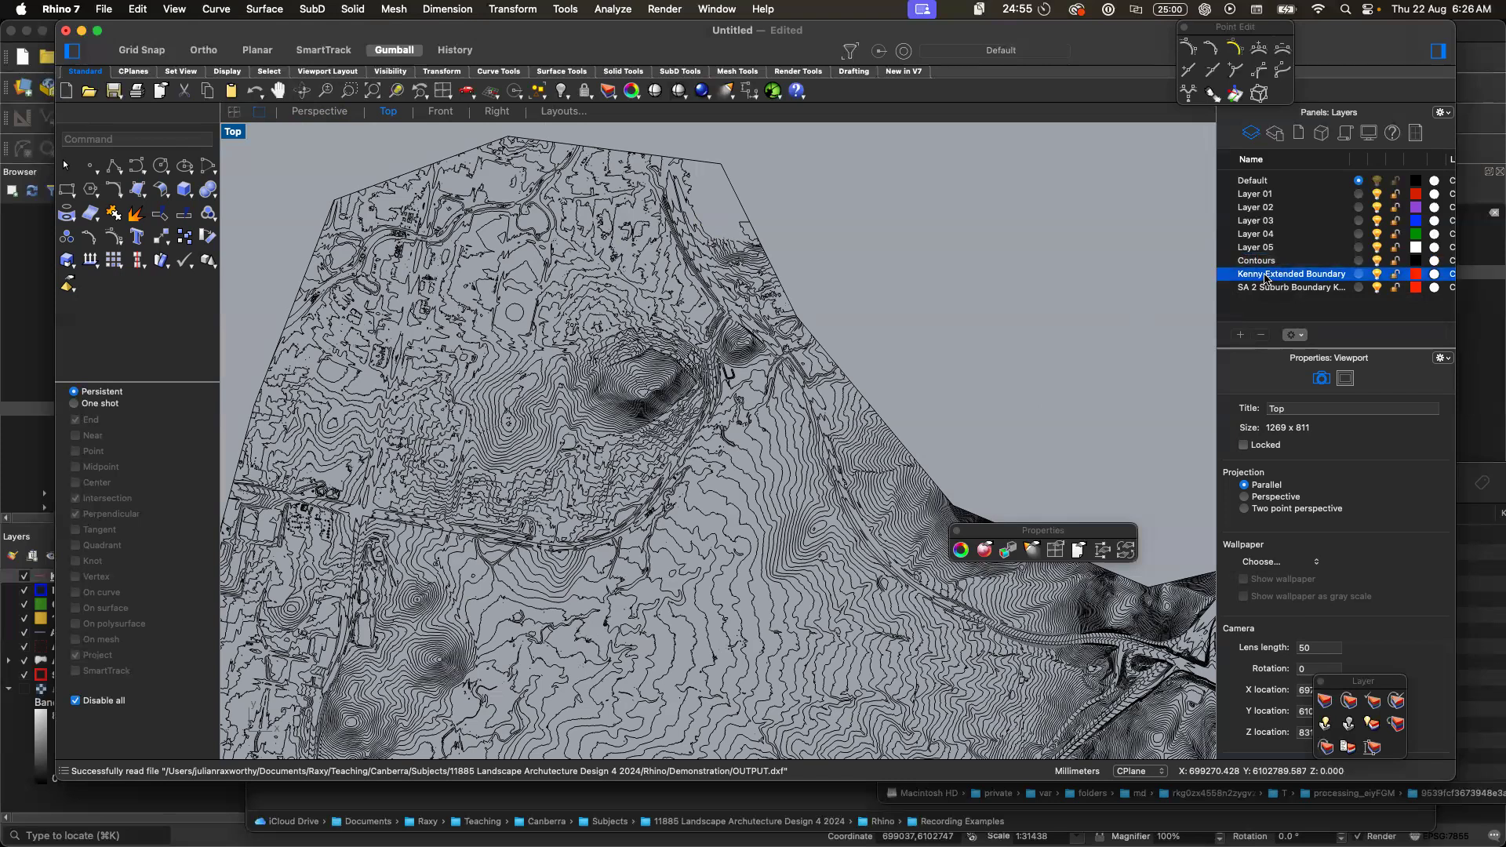
click(1264, 278)
click(1267, 276)
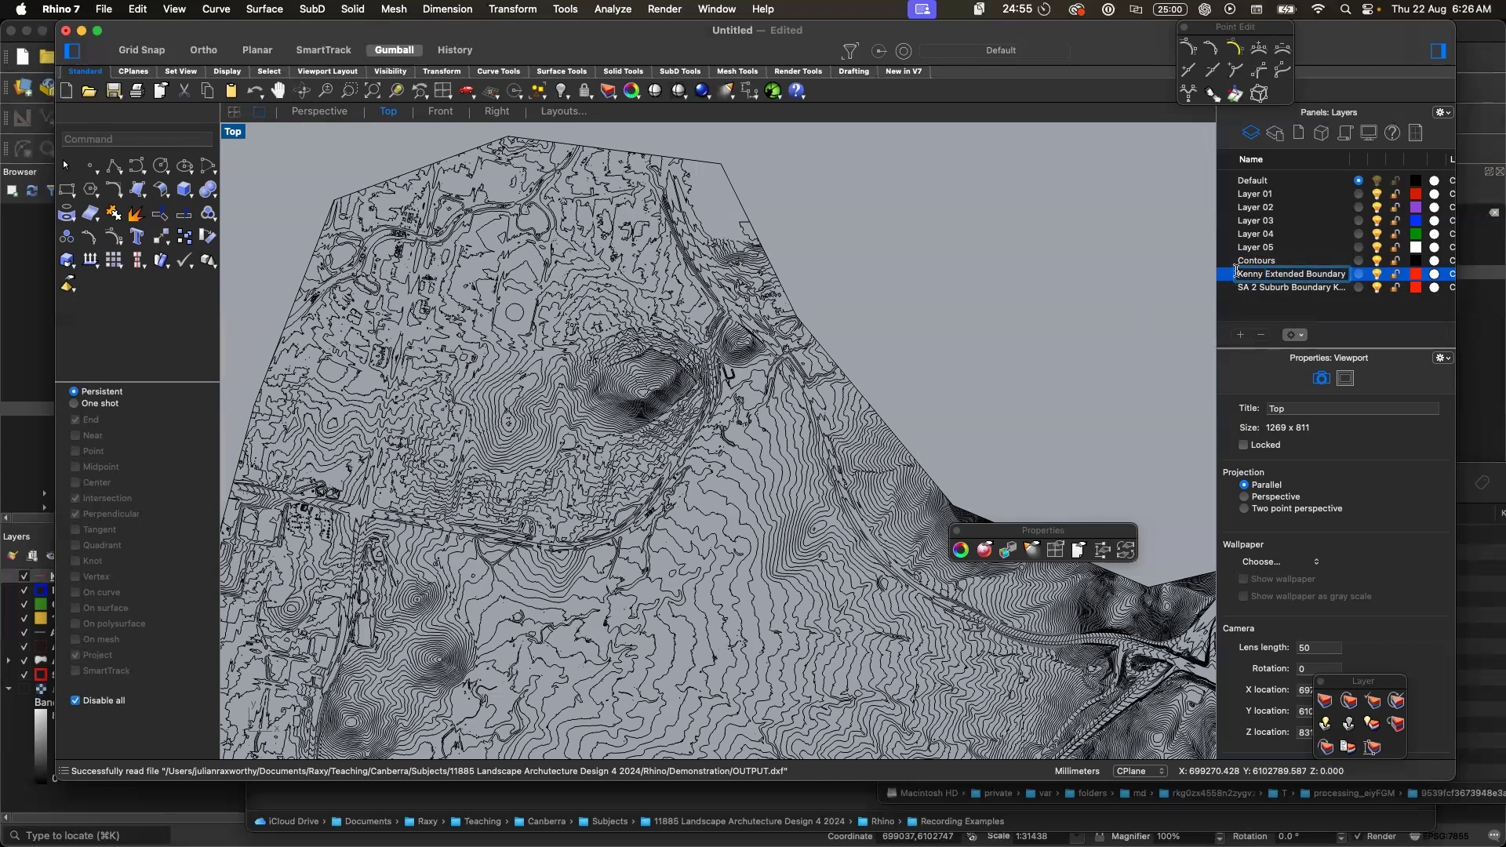
key(BackSpace)
key(BackSpace)
key(BackSpace)
key(BackSpace)
key(BackSpace)
key(BackSpace)
- Rename the SA 2 Suburb Boundary layer to Suburb Boundary Kenny
click(1264, 290)
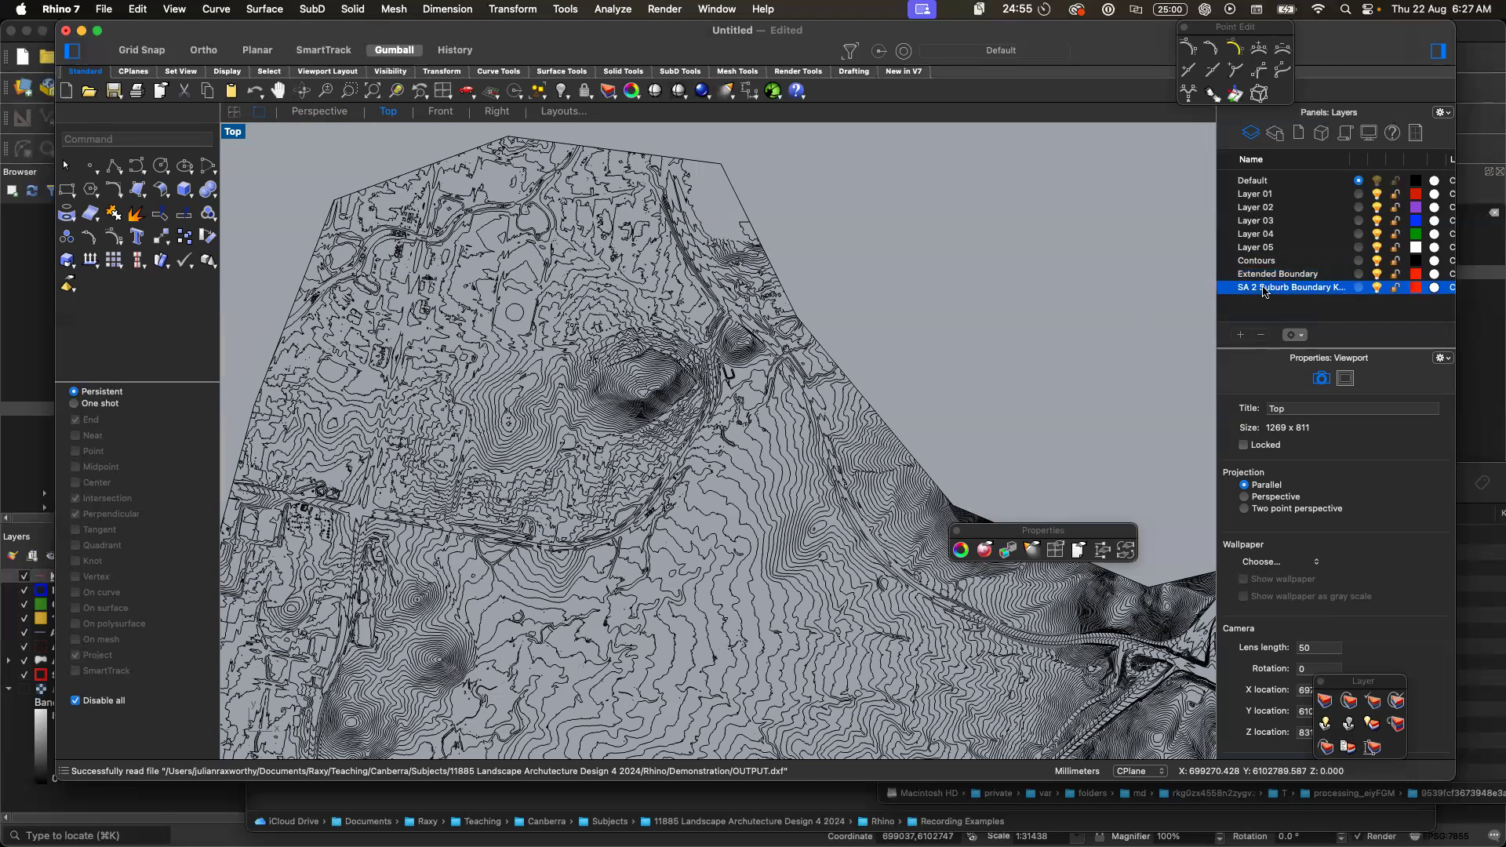
click(1260, 289)
click(1260, 288)
key(BackSpace)
key(BackSpace)
key(BackSpace)
key(BackSpace)
key(BackSpace)
click(1242, 305)
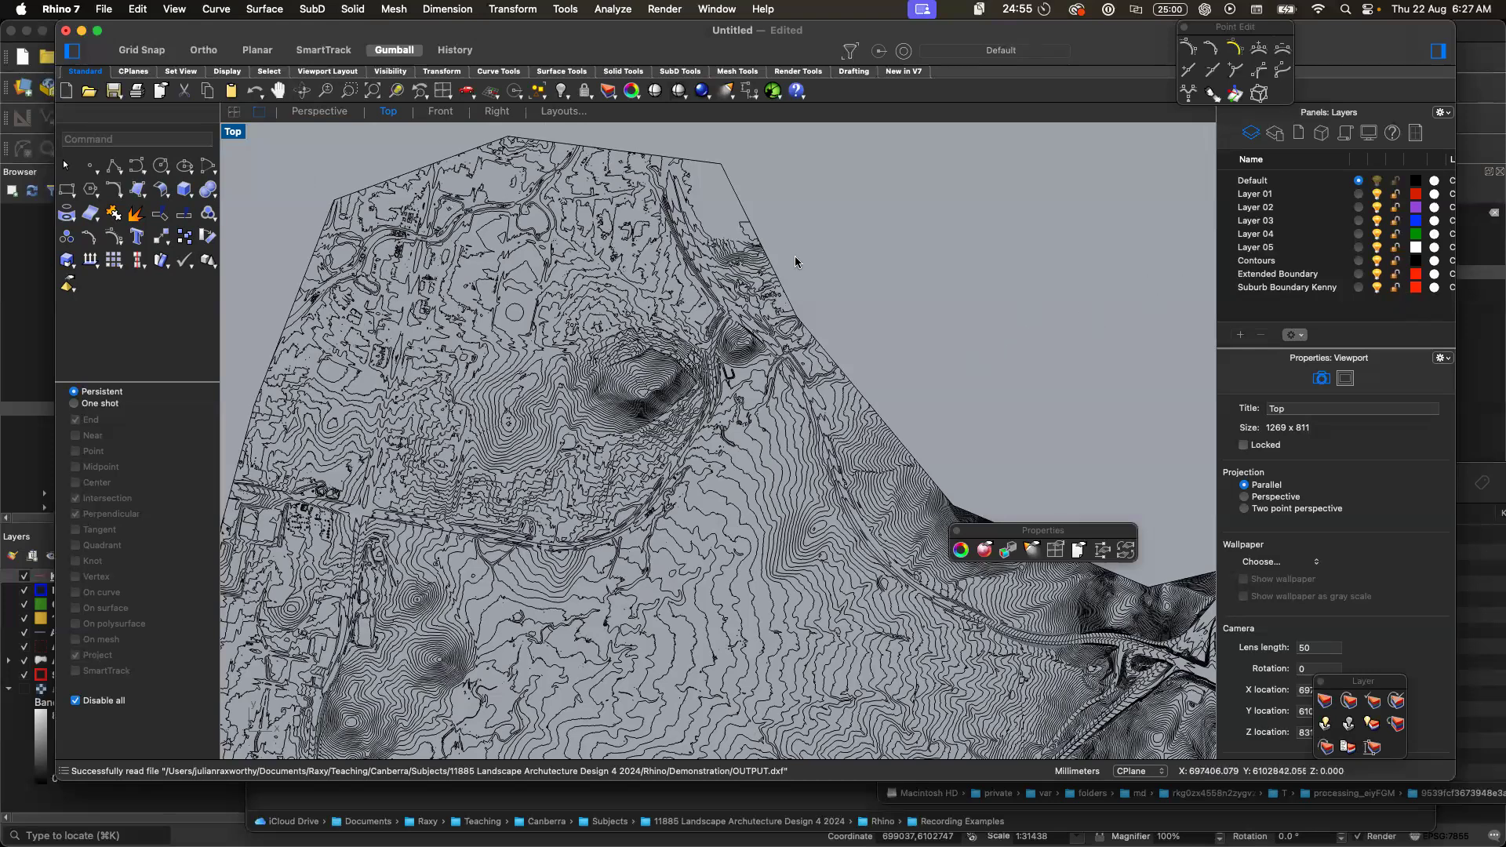
- Fit the Top view to the model's extents, then examine the contours and flat boundaries in the Perspective view and the layers' linetype settings
text(z)
key(Return)
text(e)
key(Return)
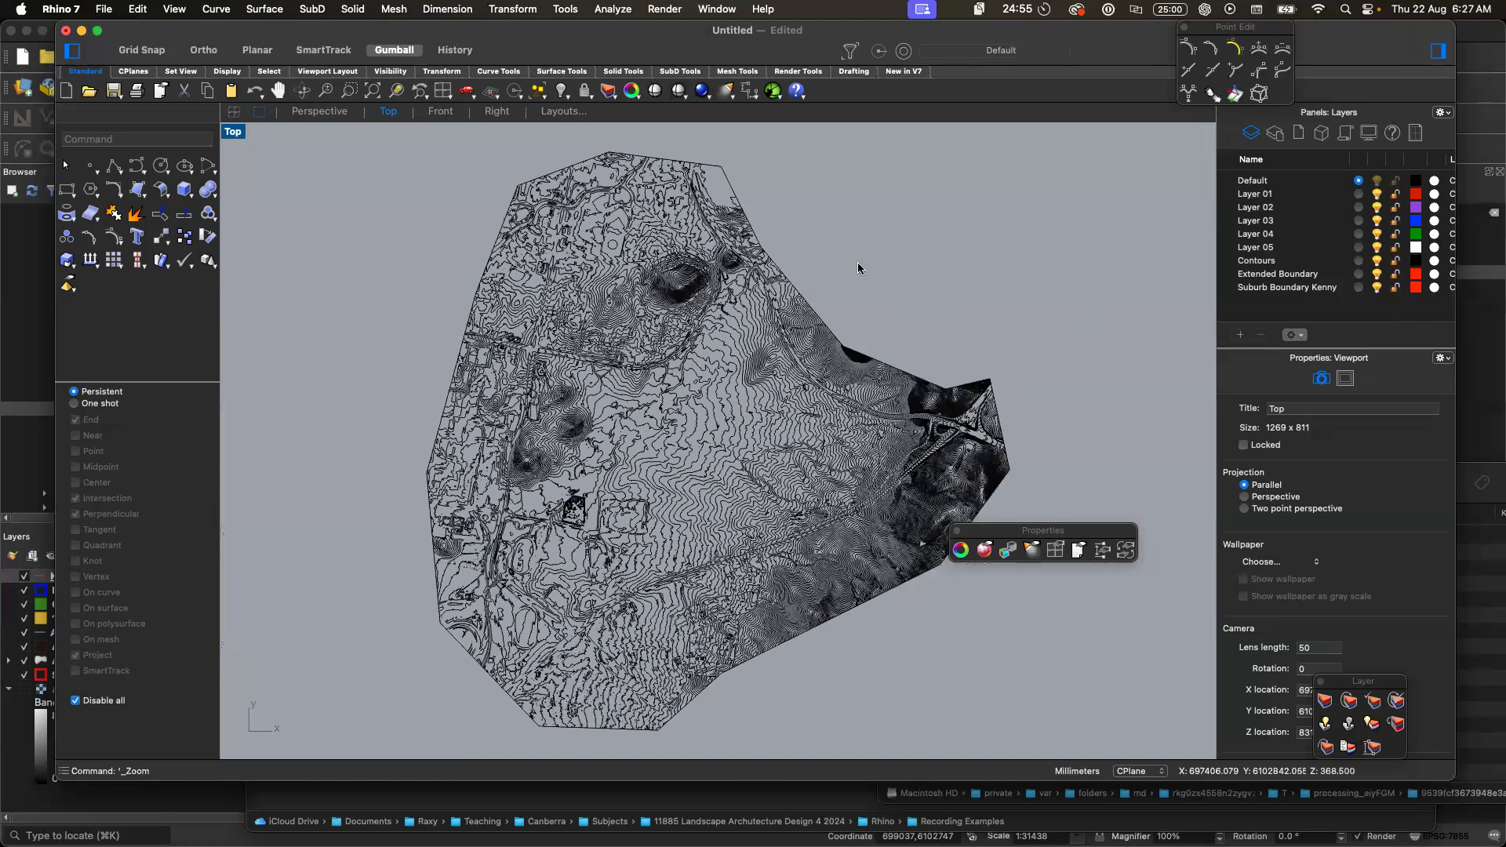
click(317, 111)
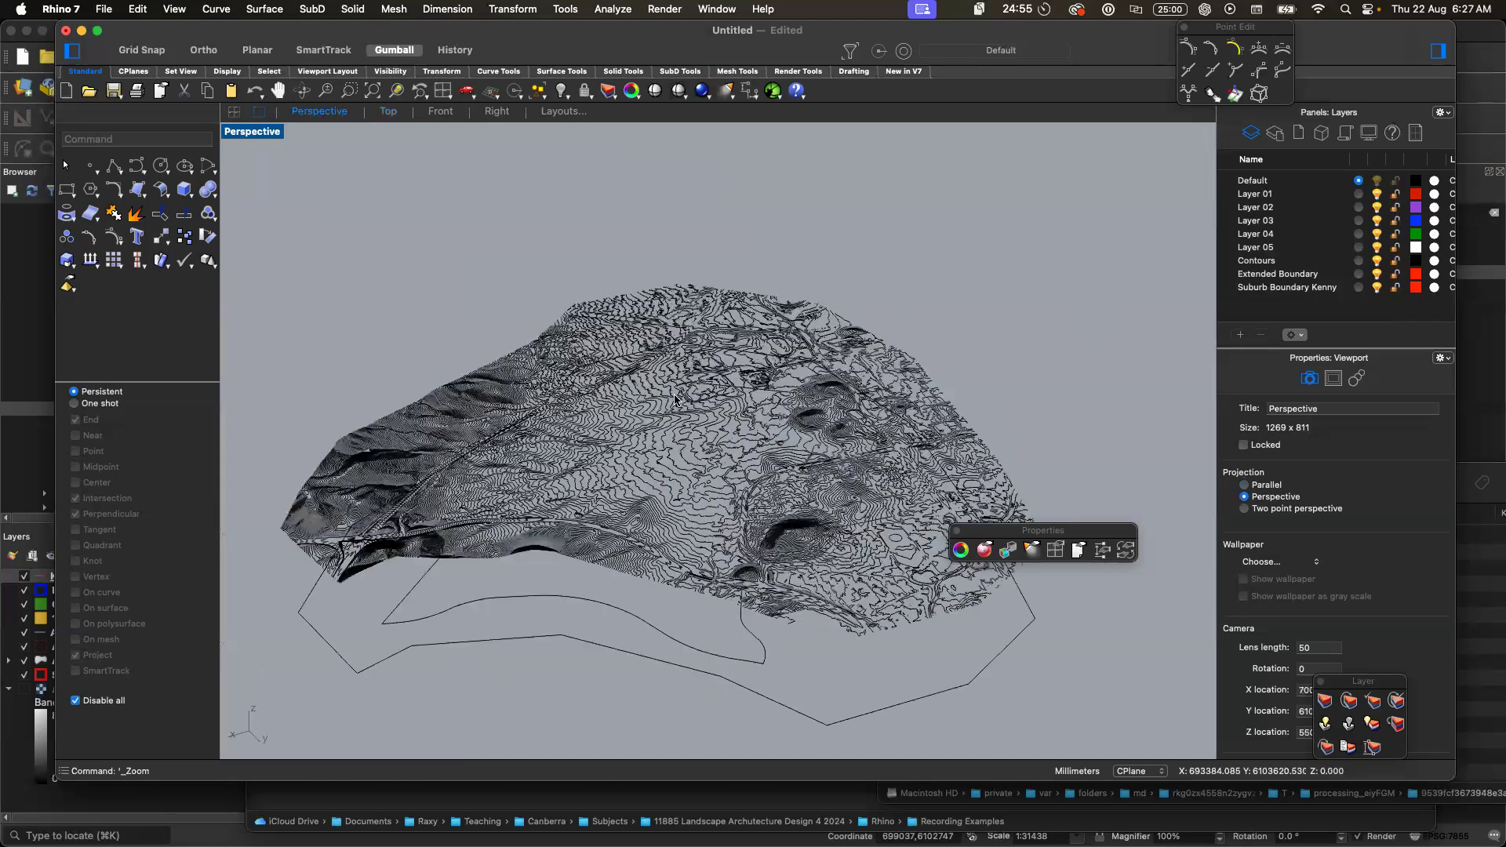
drag(782, 596, 1026, 503)
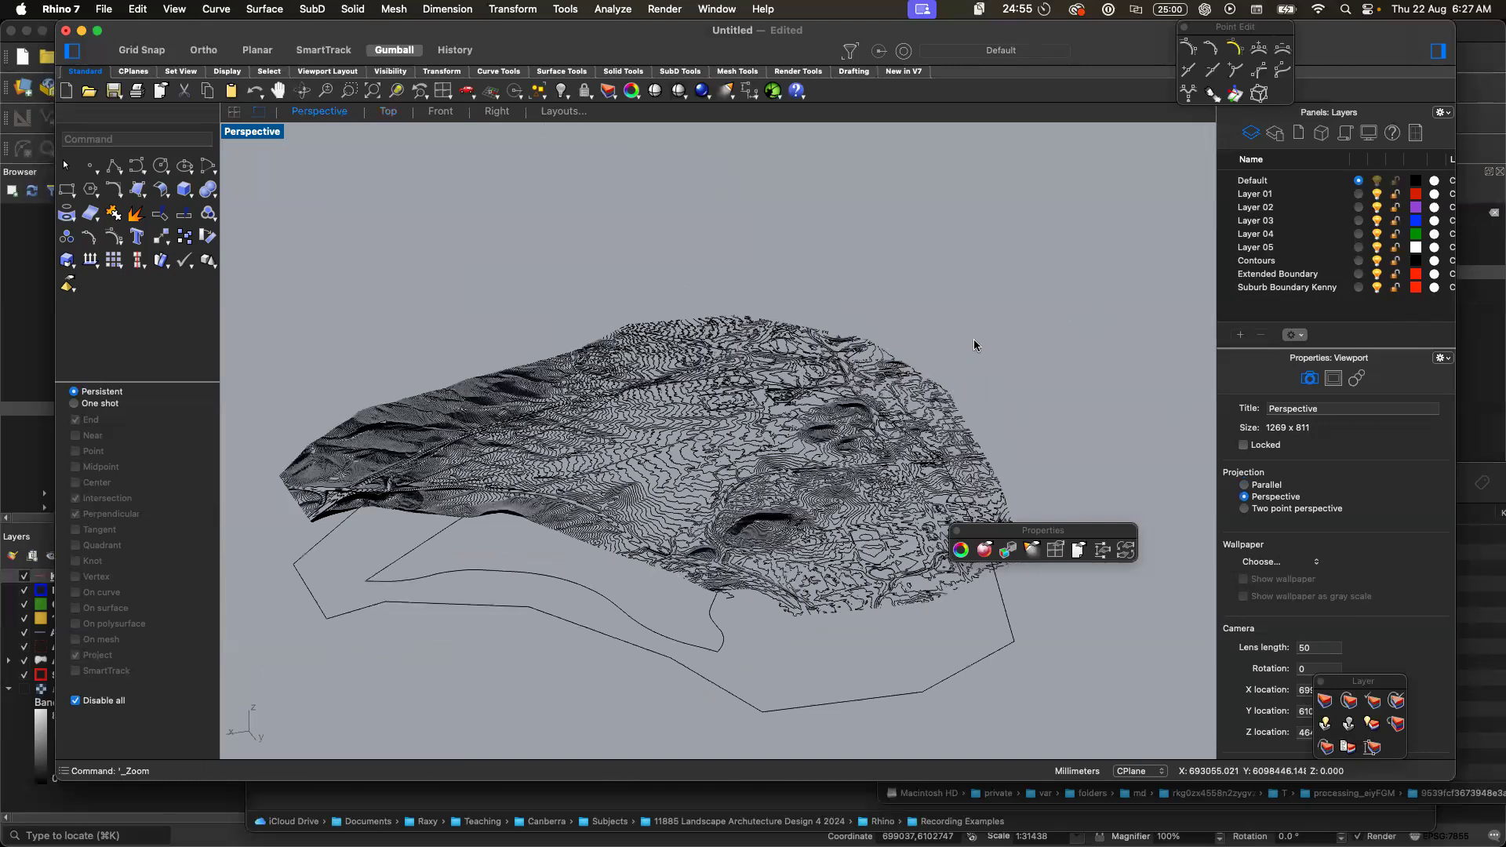
scroll(1392, 294, right, 2)
scroll(1393, 295, right, 3)
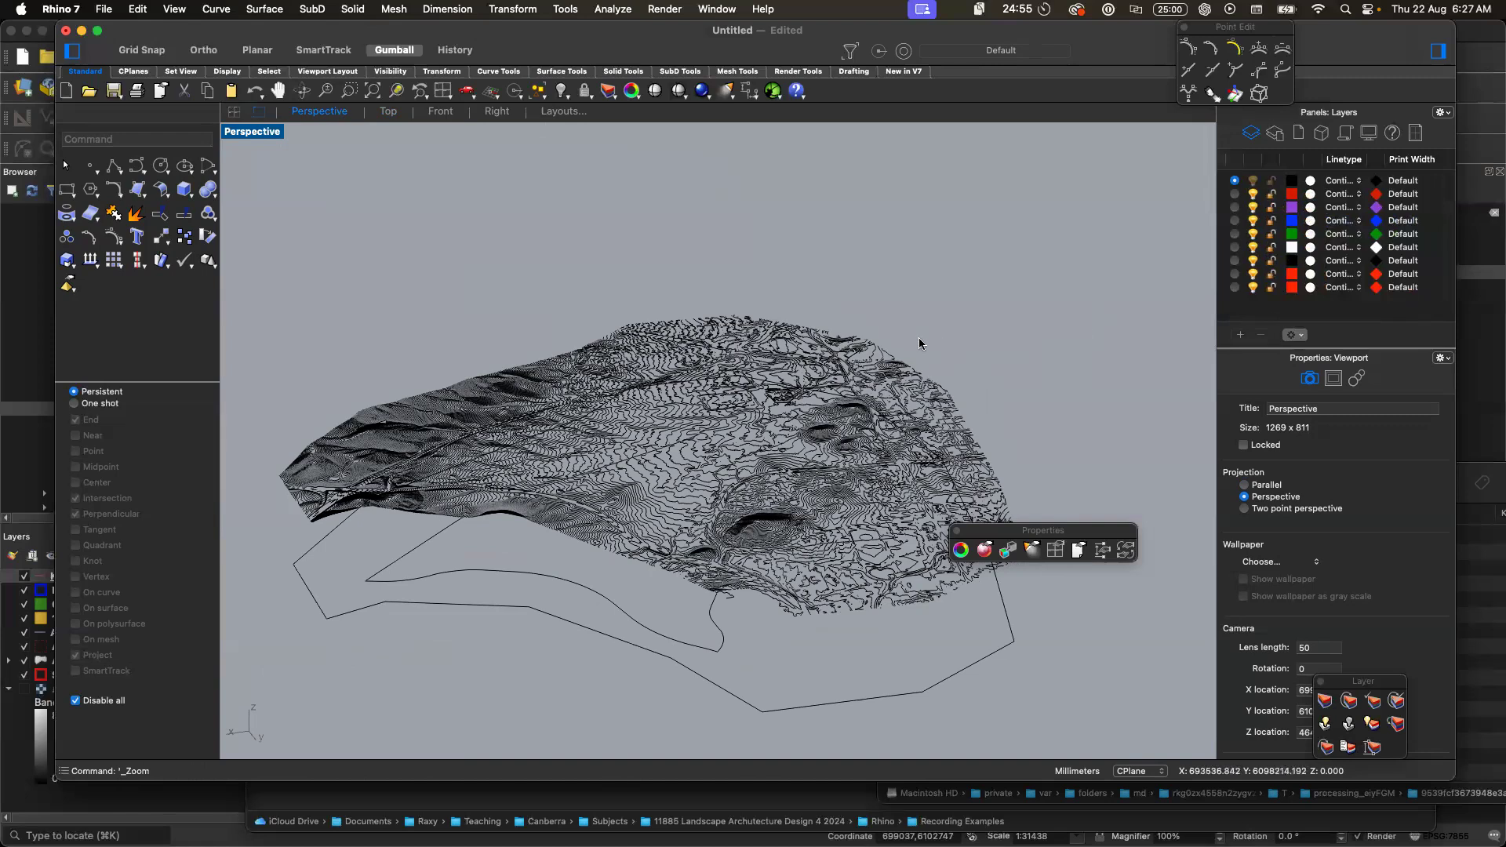
- Set the display color of all curves in the model to By Layer, then deselect them
key(super+a)
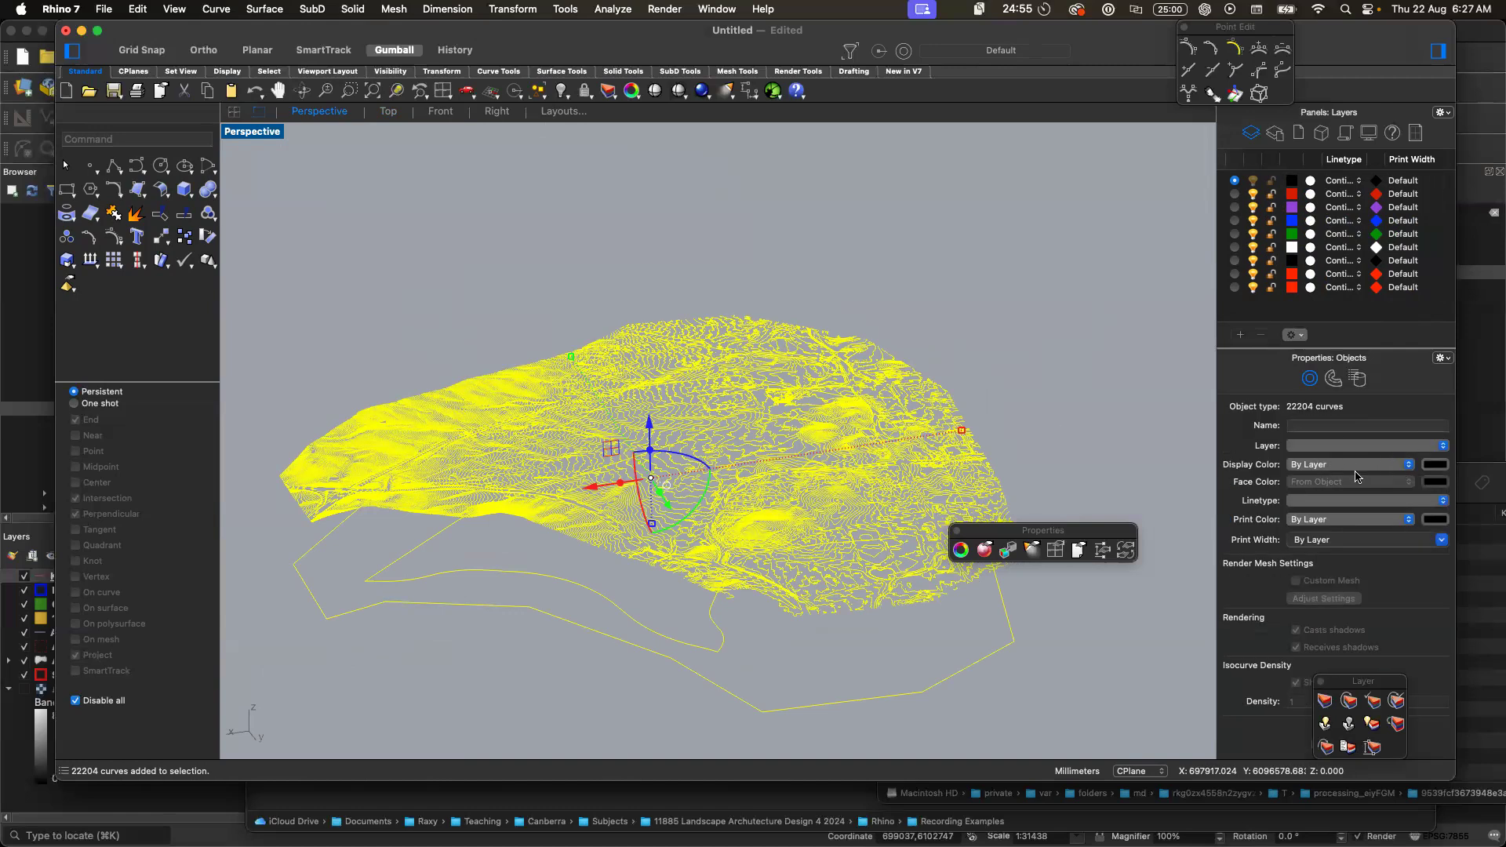
click(1410, 469)
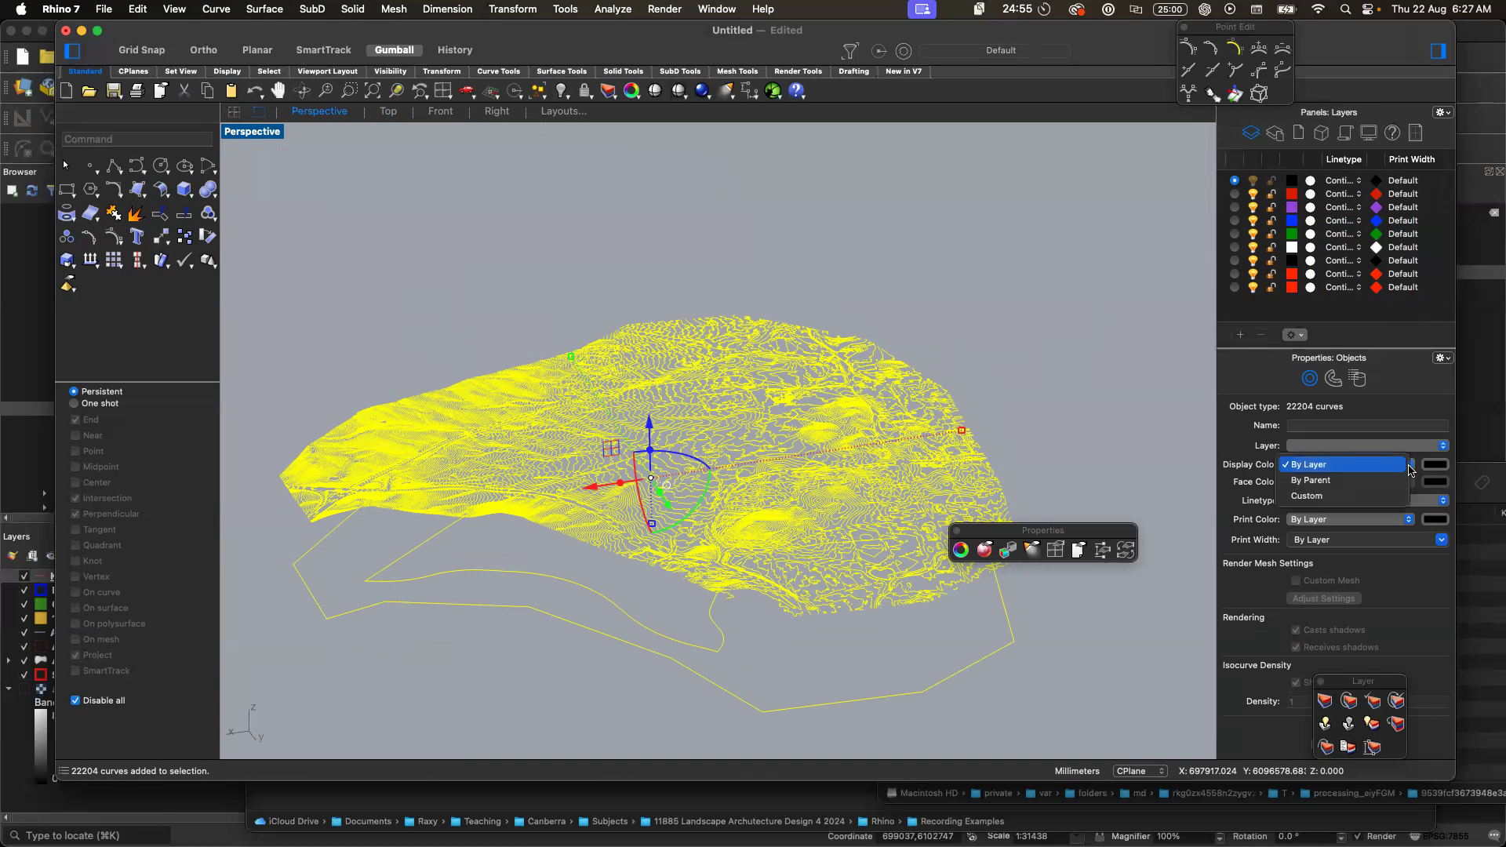
click(1363, 469)
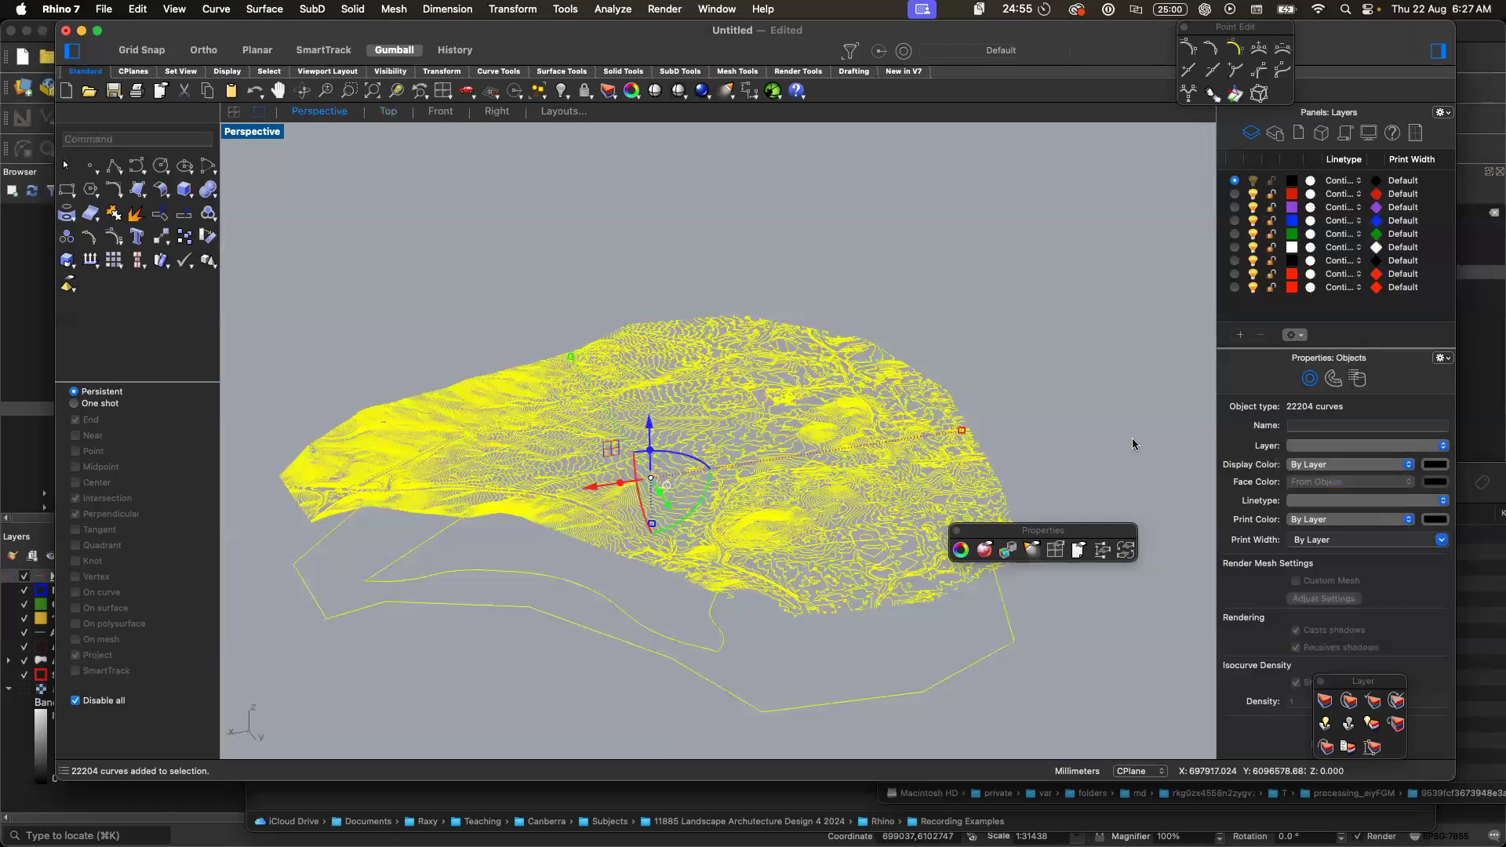
click(1084, 441)
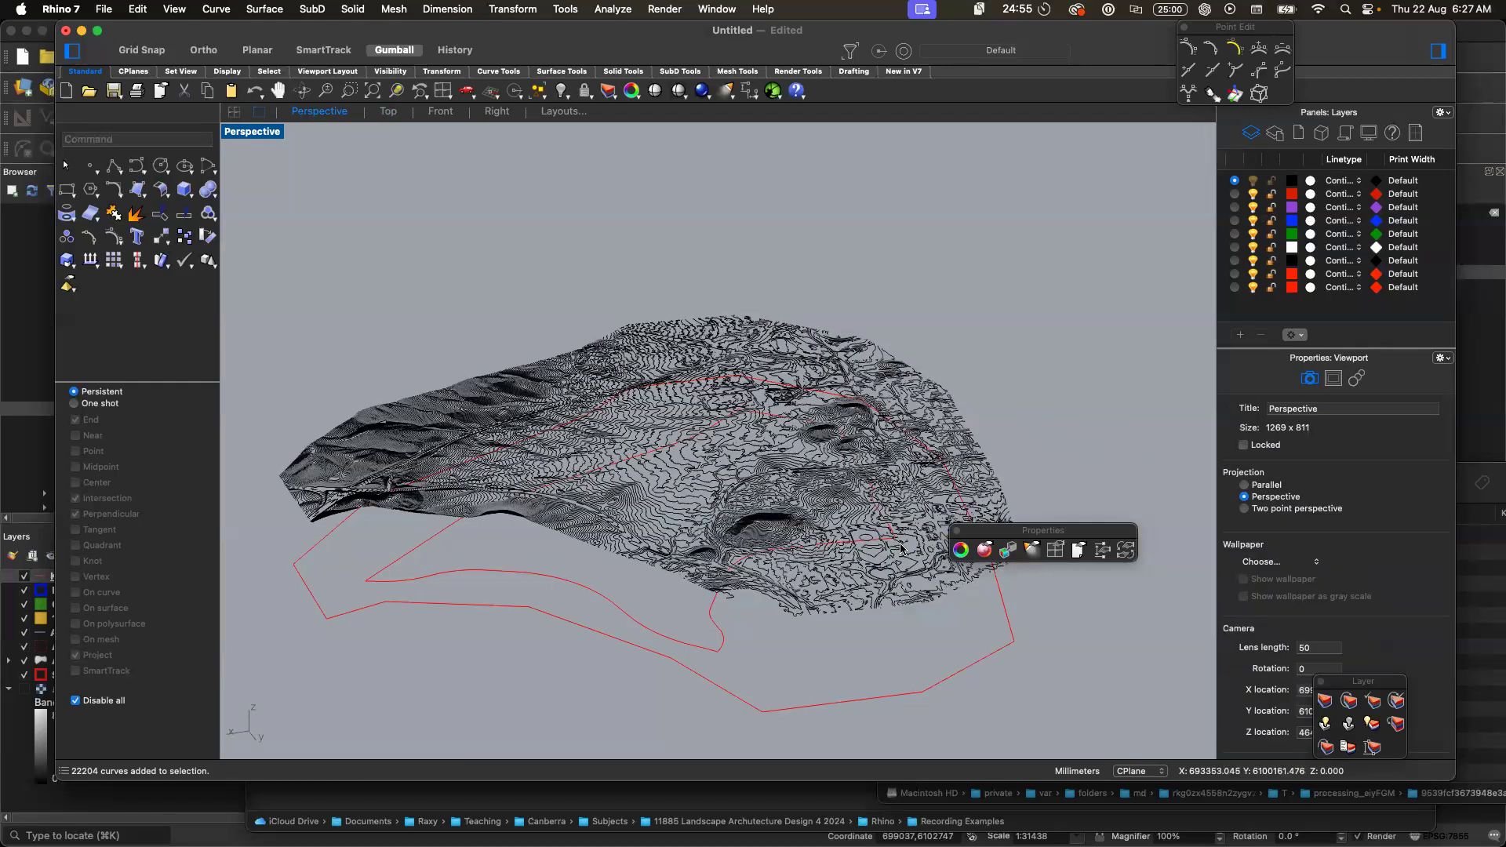
- Set the Suburb Boundary Kenny layer's color to DarkGreen and check its boundary curve in the Perspective view
scroll(1361, 279, left, 5)
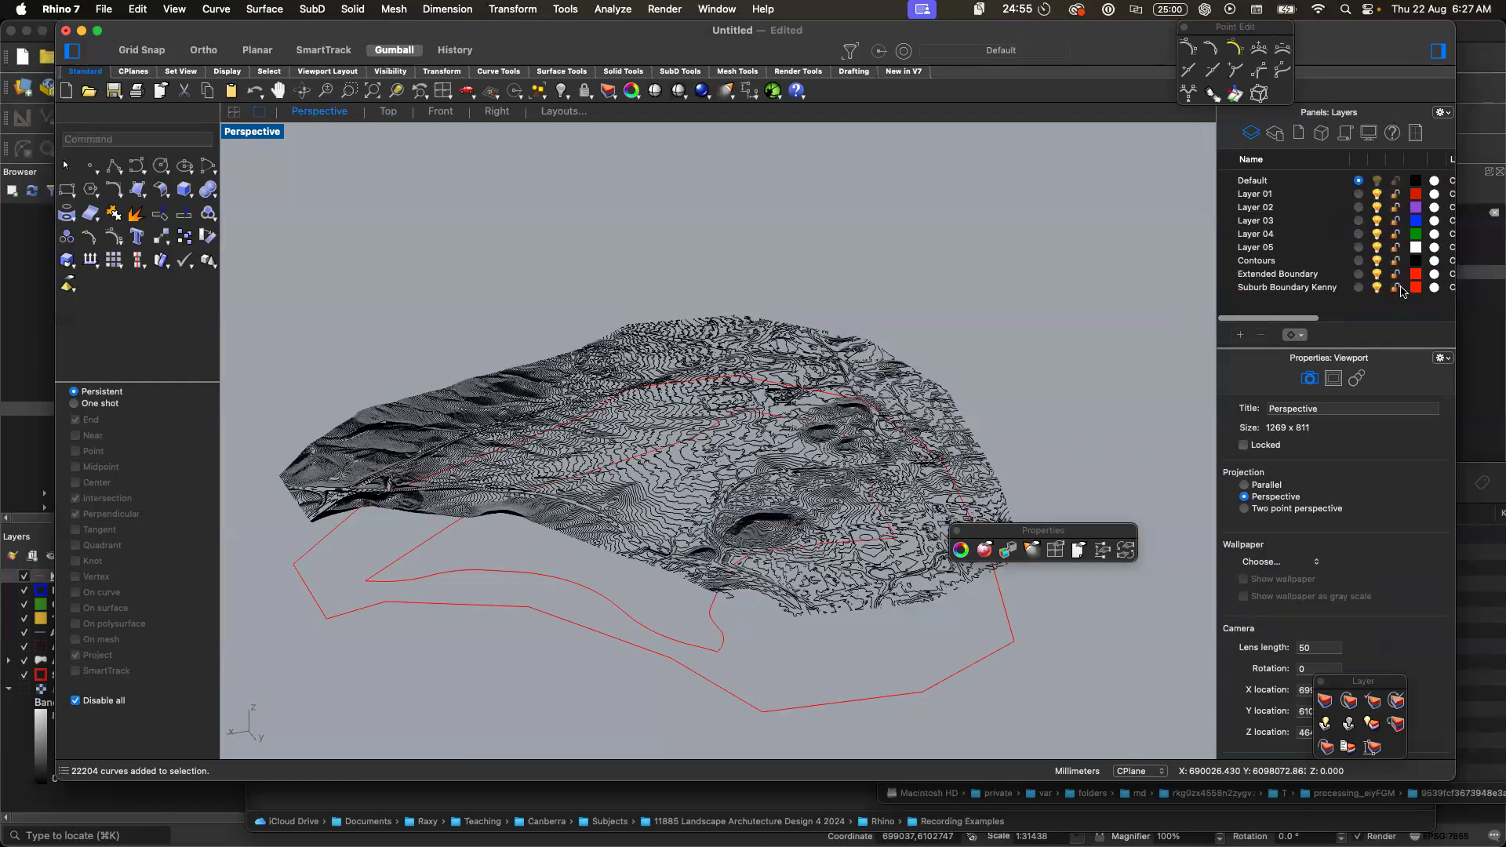
click(1417, 289)
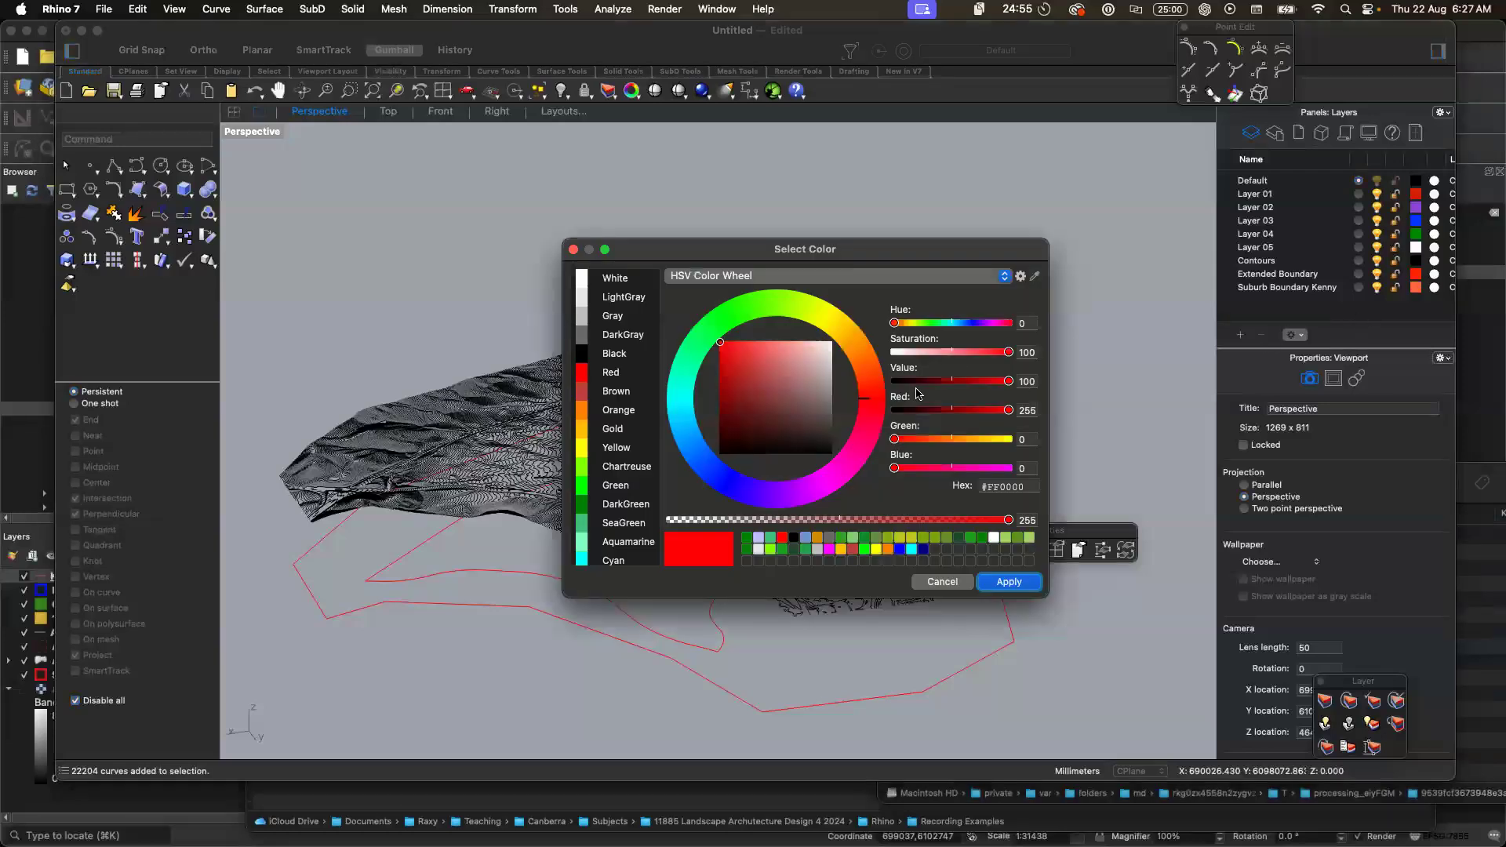
click(604, 503)
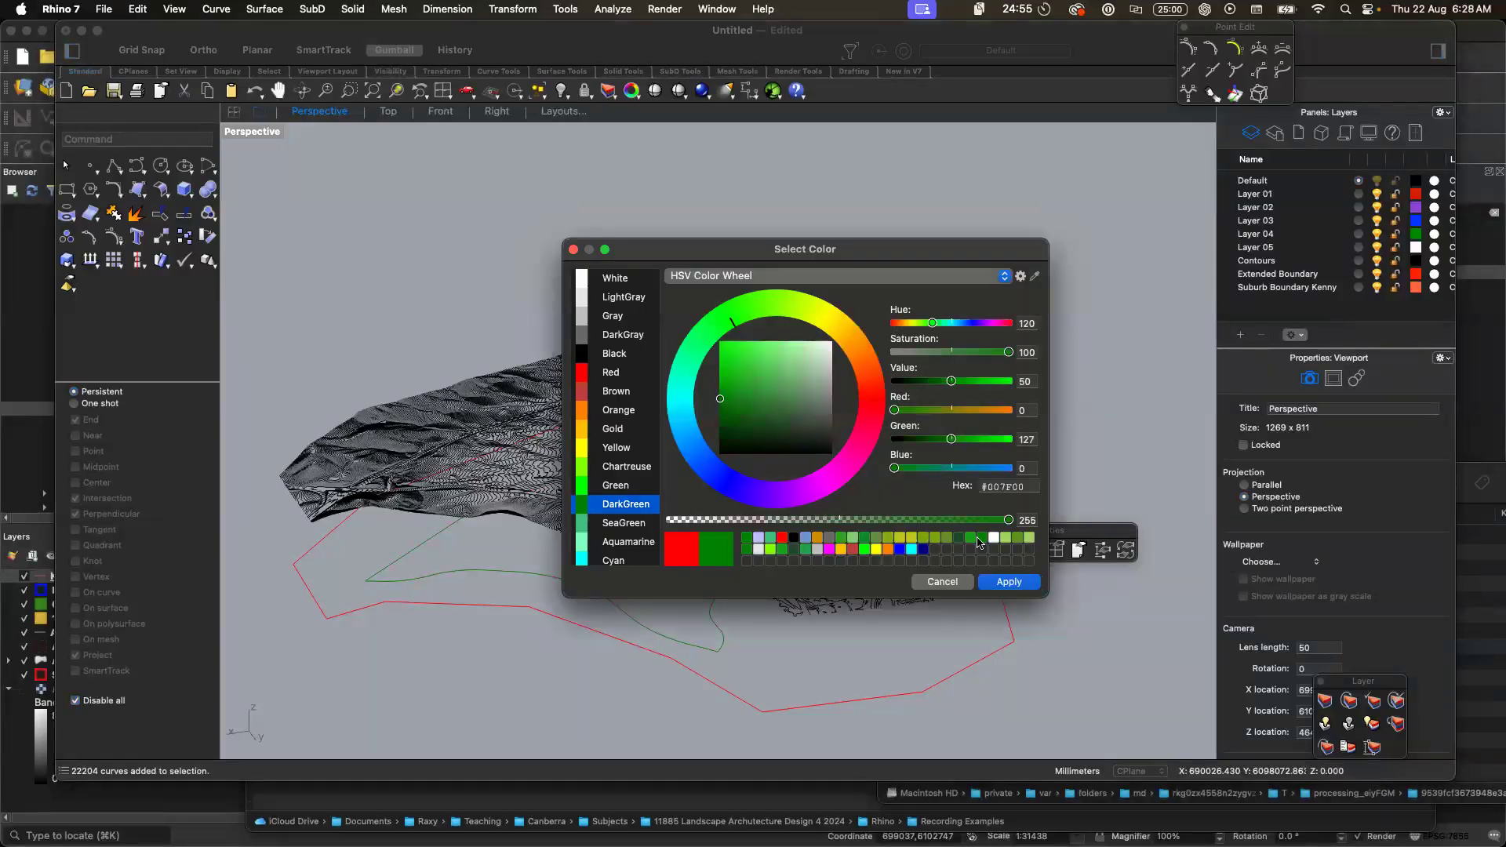
click(1009, 582)
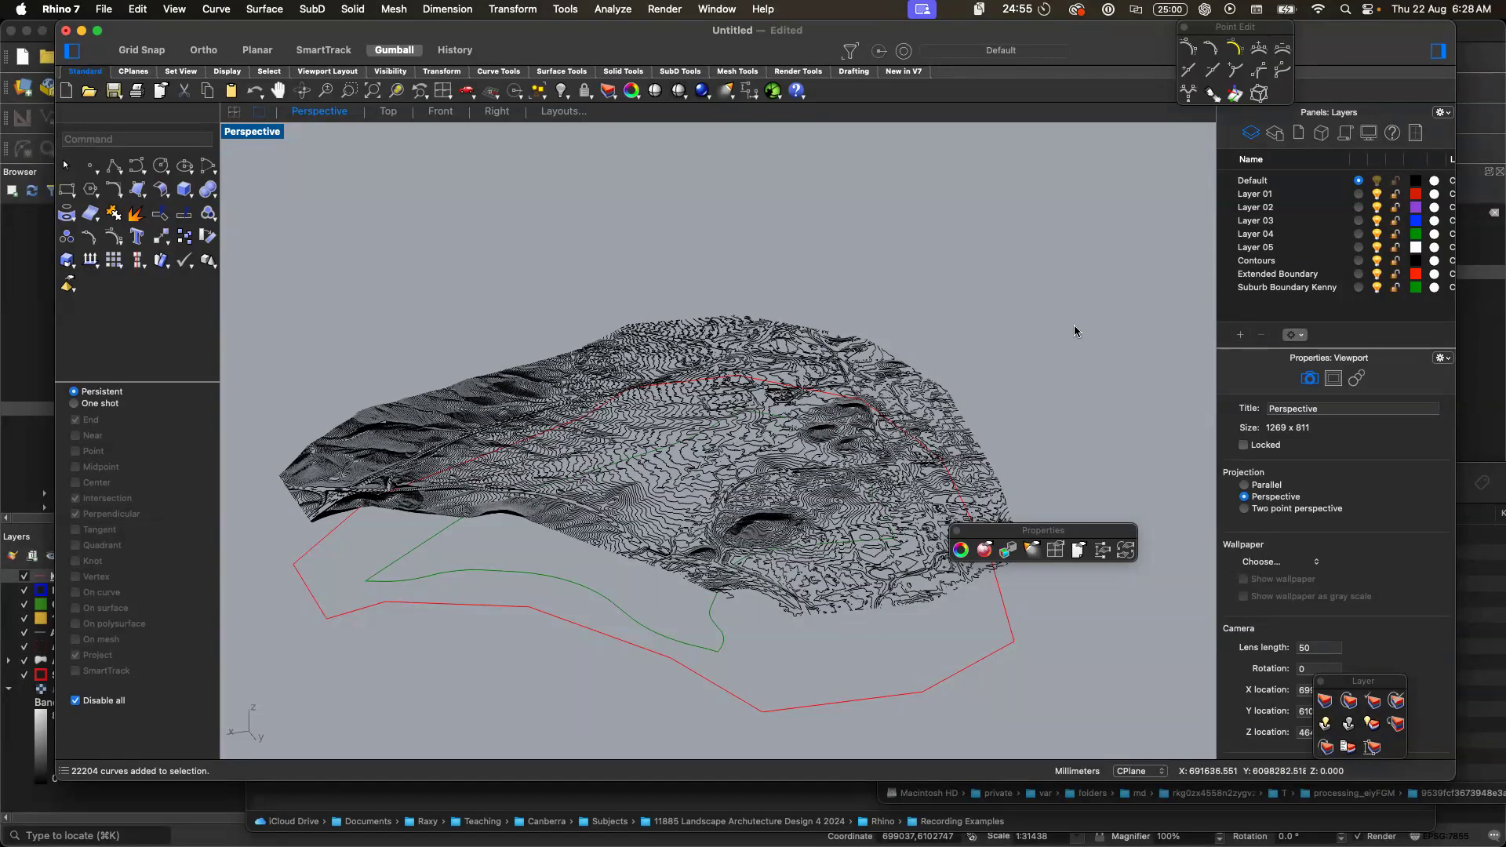
drag(1029, 335, 818, 696)
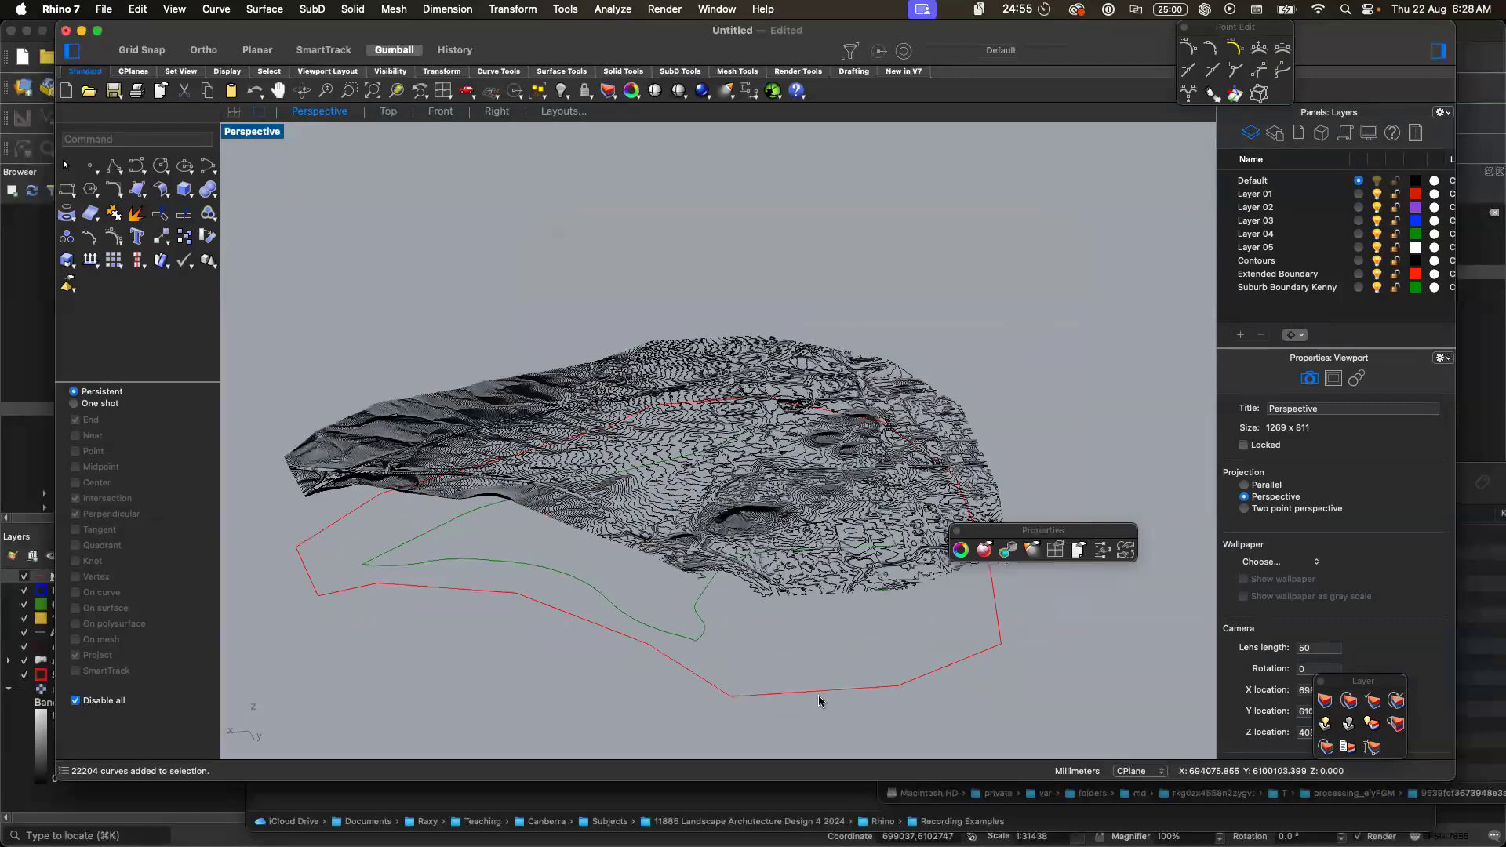
click(695, 641)
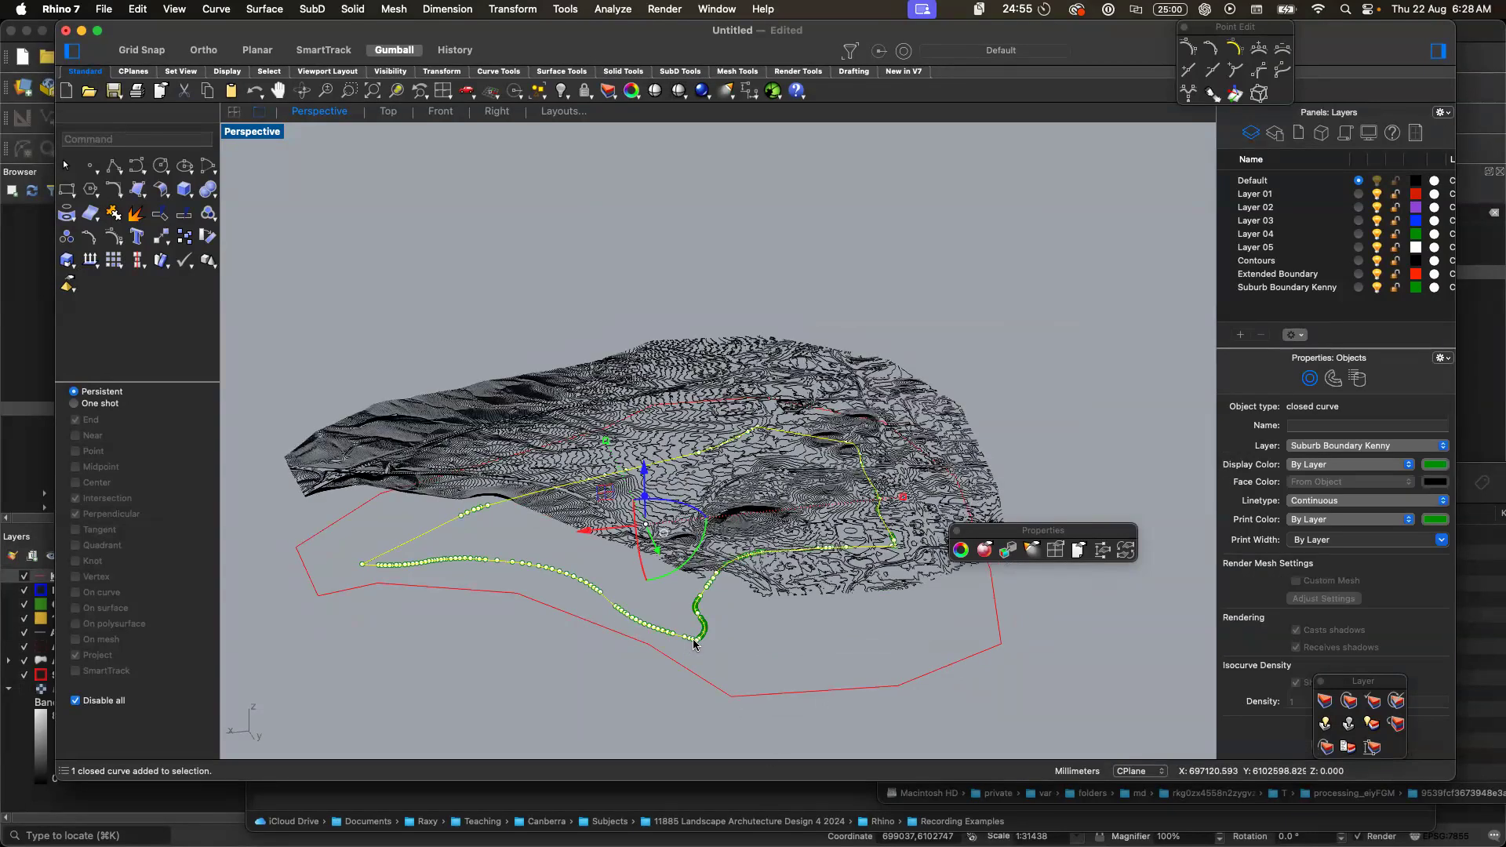
click(756, 695)
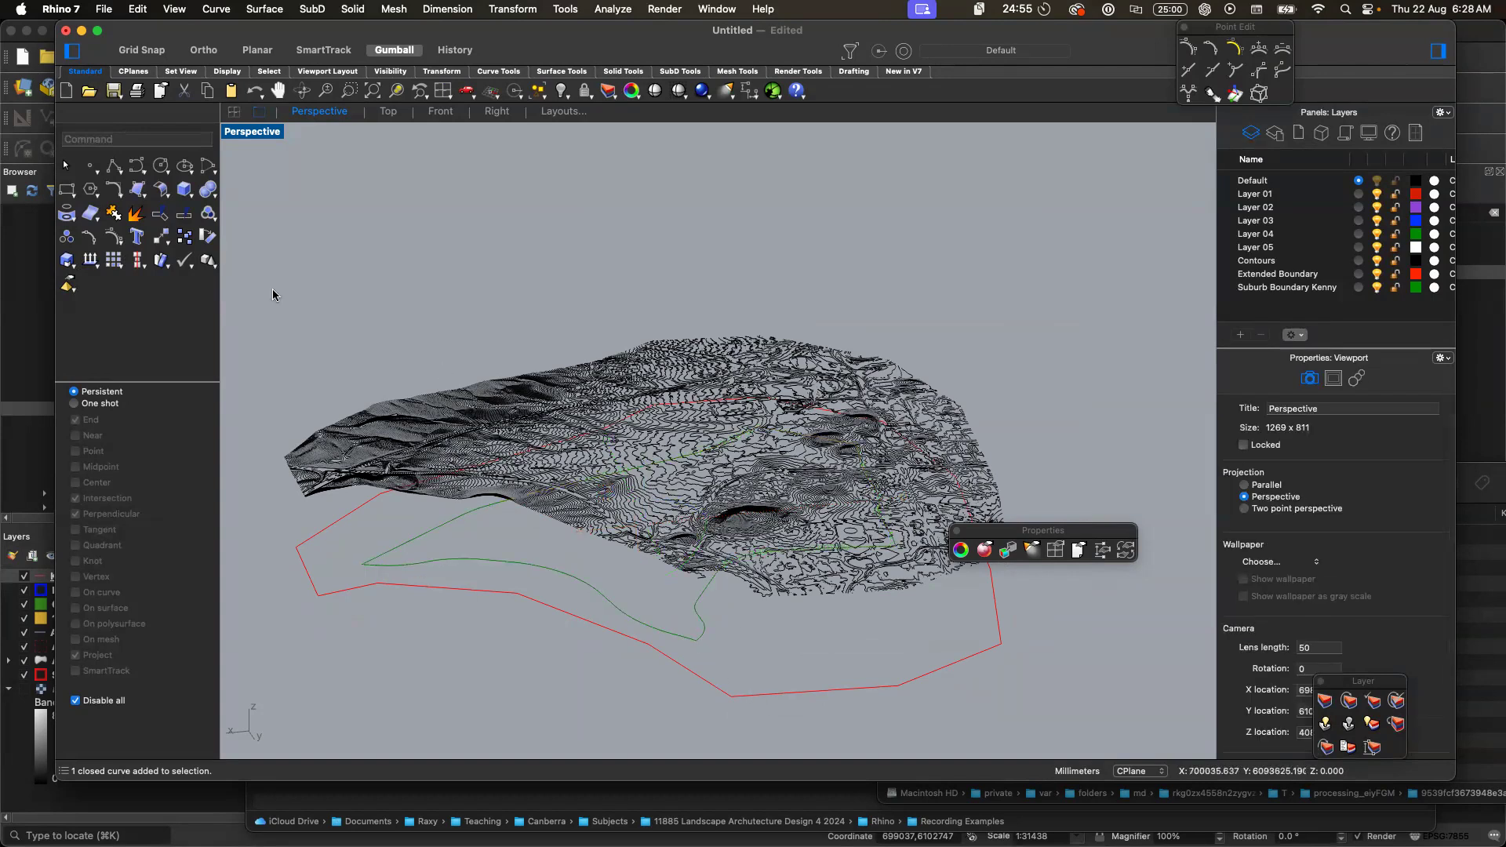
- Launch Grasshopper, dismiss its getting-started browser and move its window clear of the layer list
click(118, 138)
text(gr)
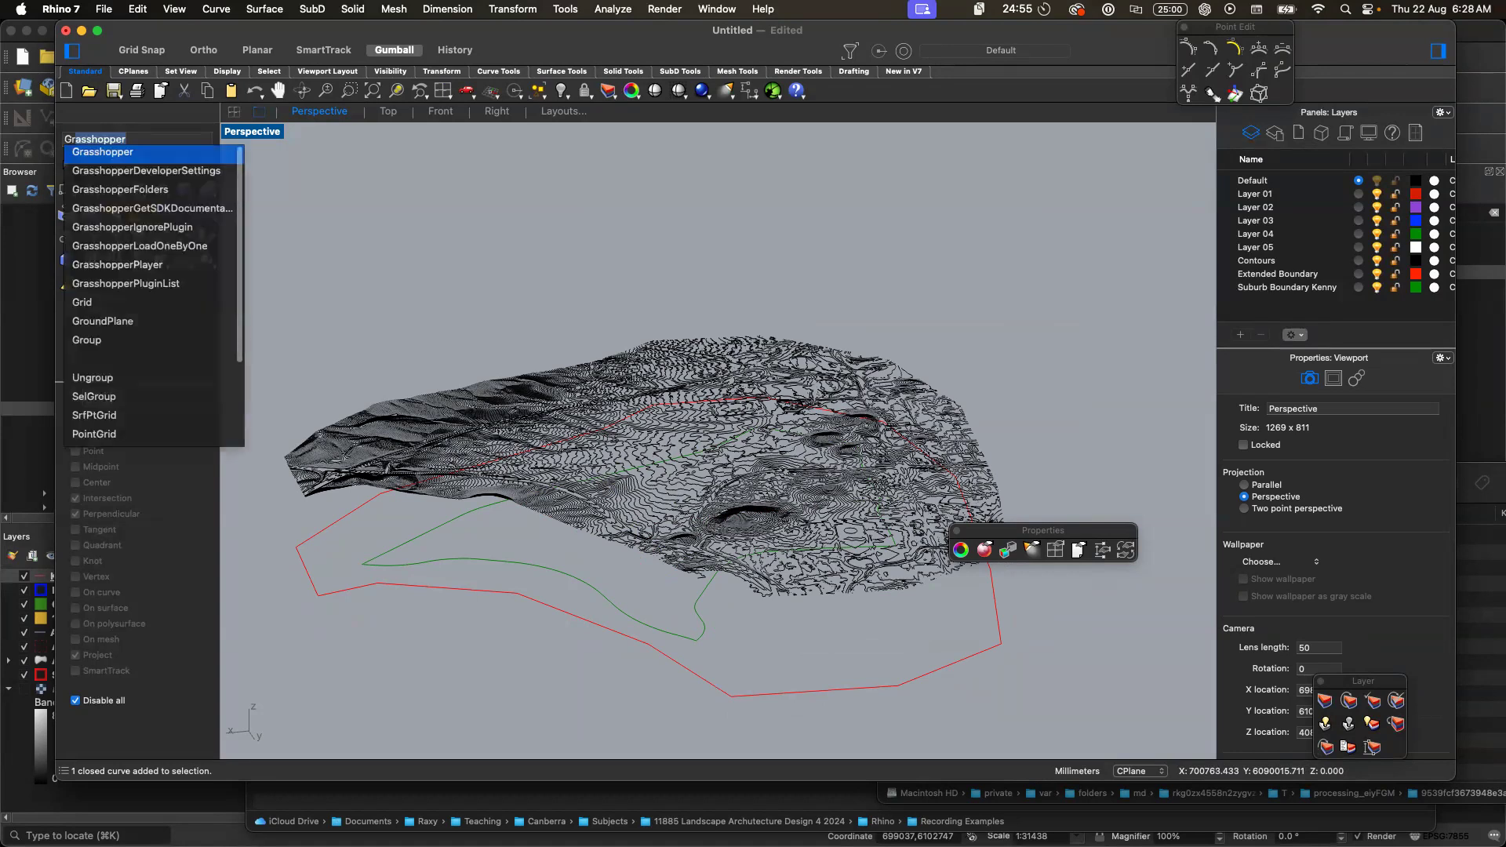
key(Return)
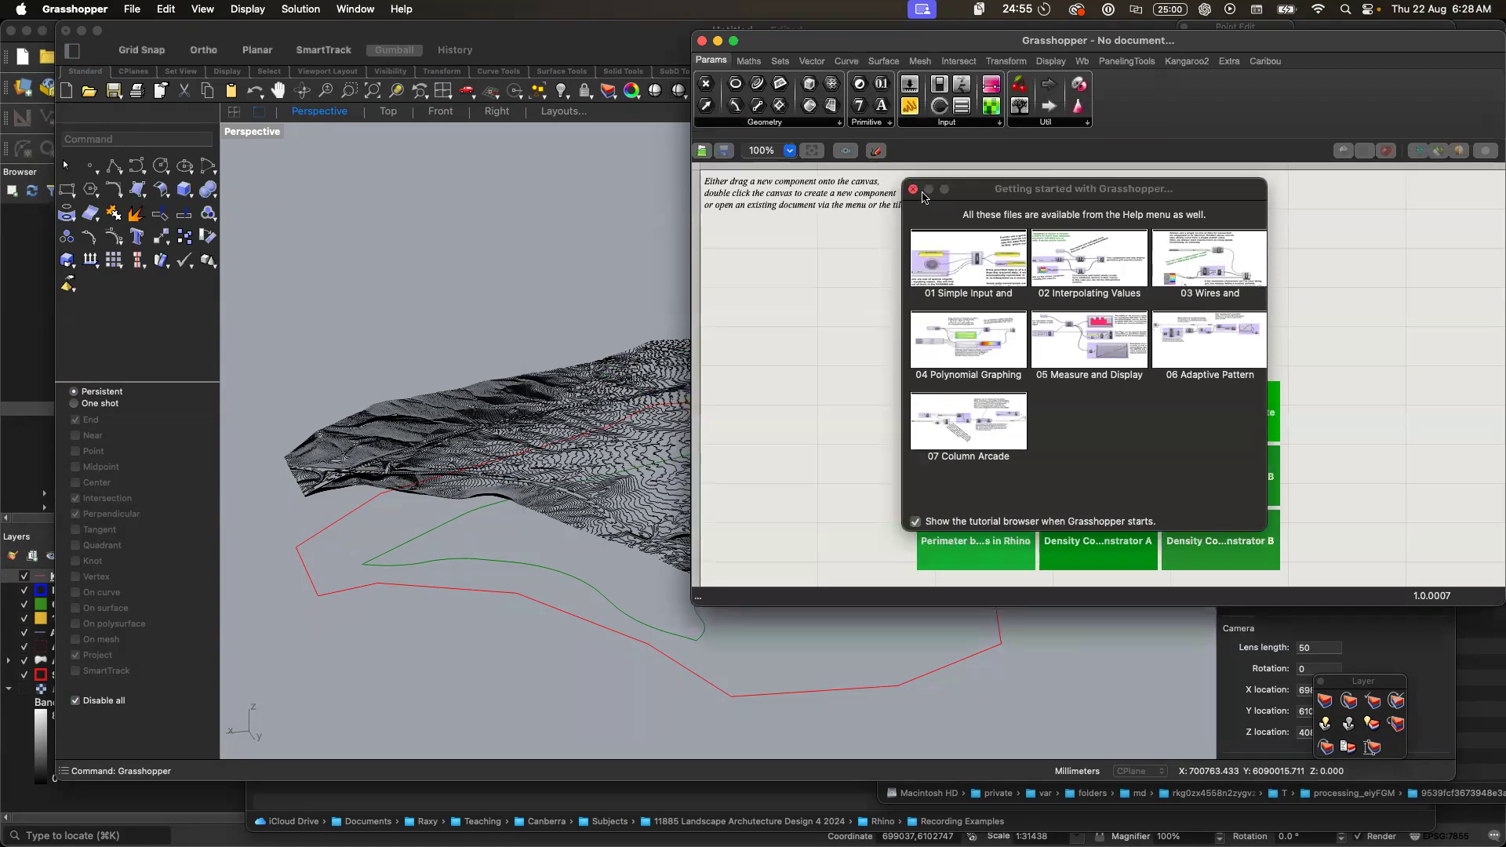
click(913, 189)
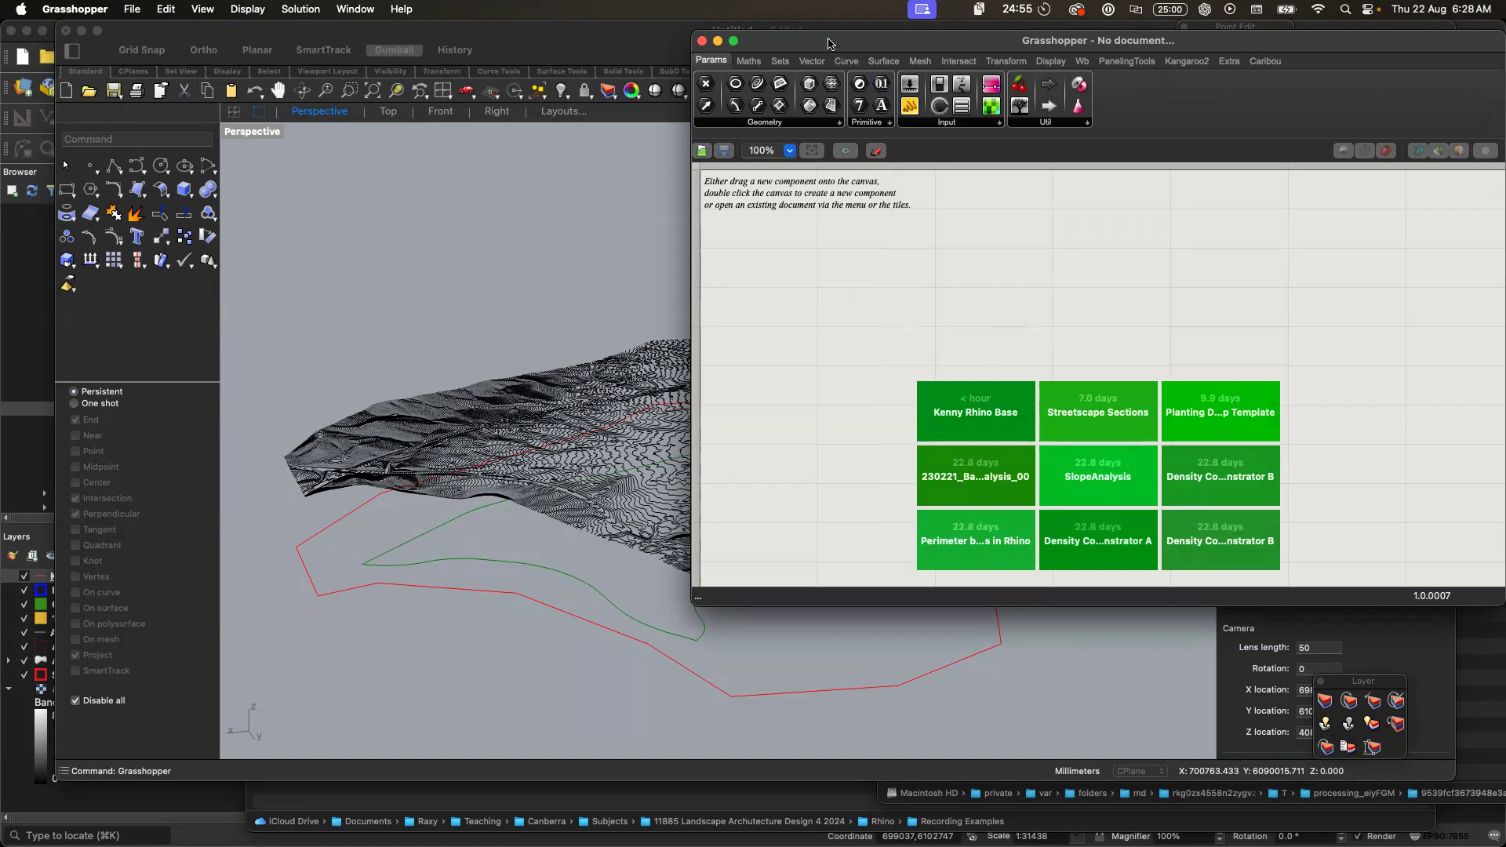
drag(831, 41, 611, 155)
drag(405, 129, 420, 129)
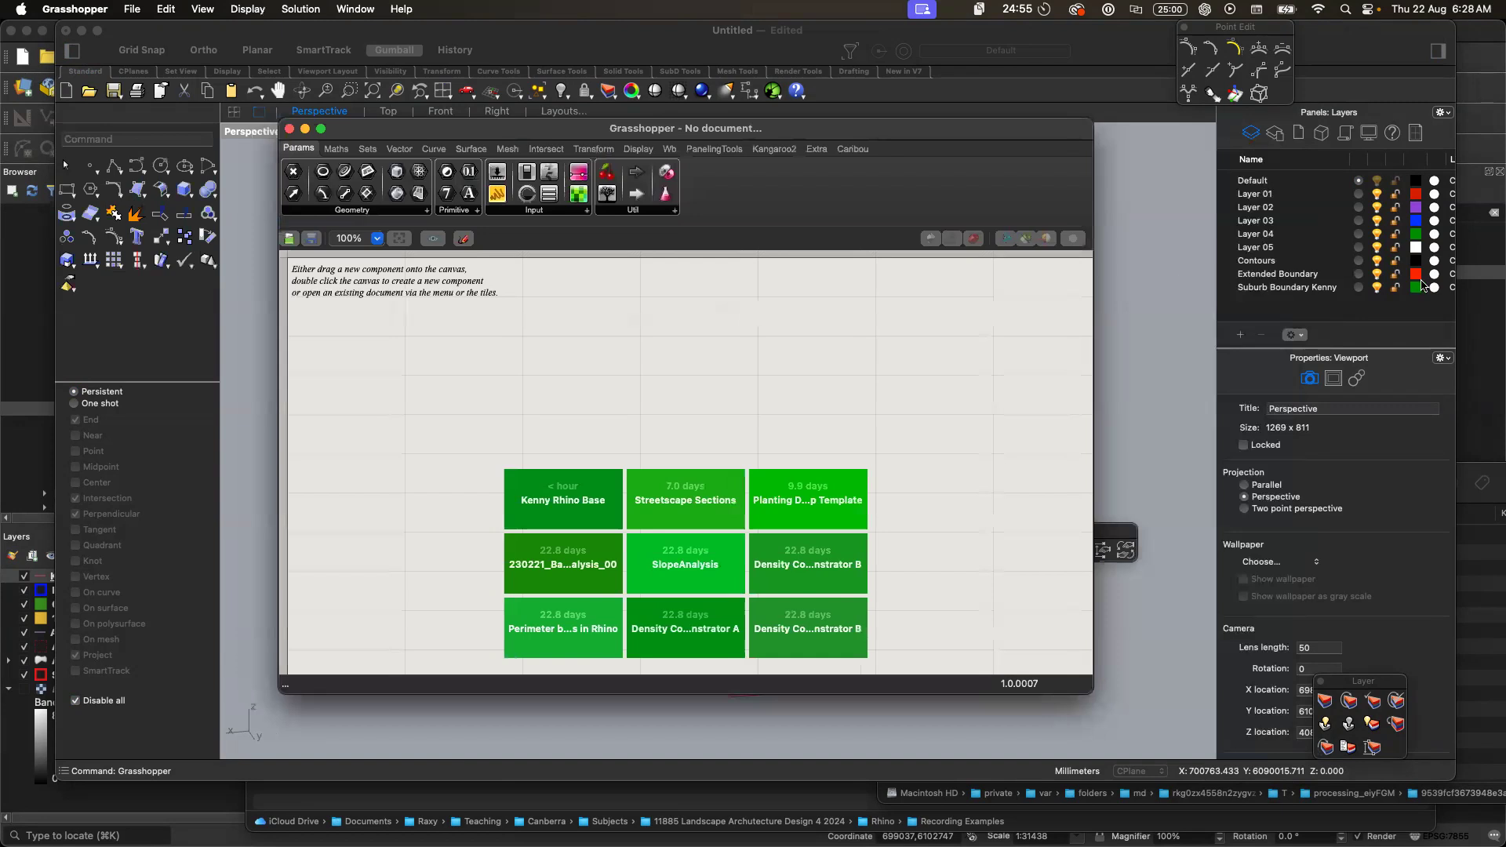
- Lock the Extended Boundary and Suburb Boundary Kenny layers and shift the Grasshopper window aside to expose the terrain model
click(1396, 274)
click(1397, 288)
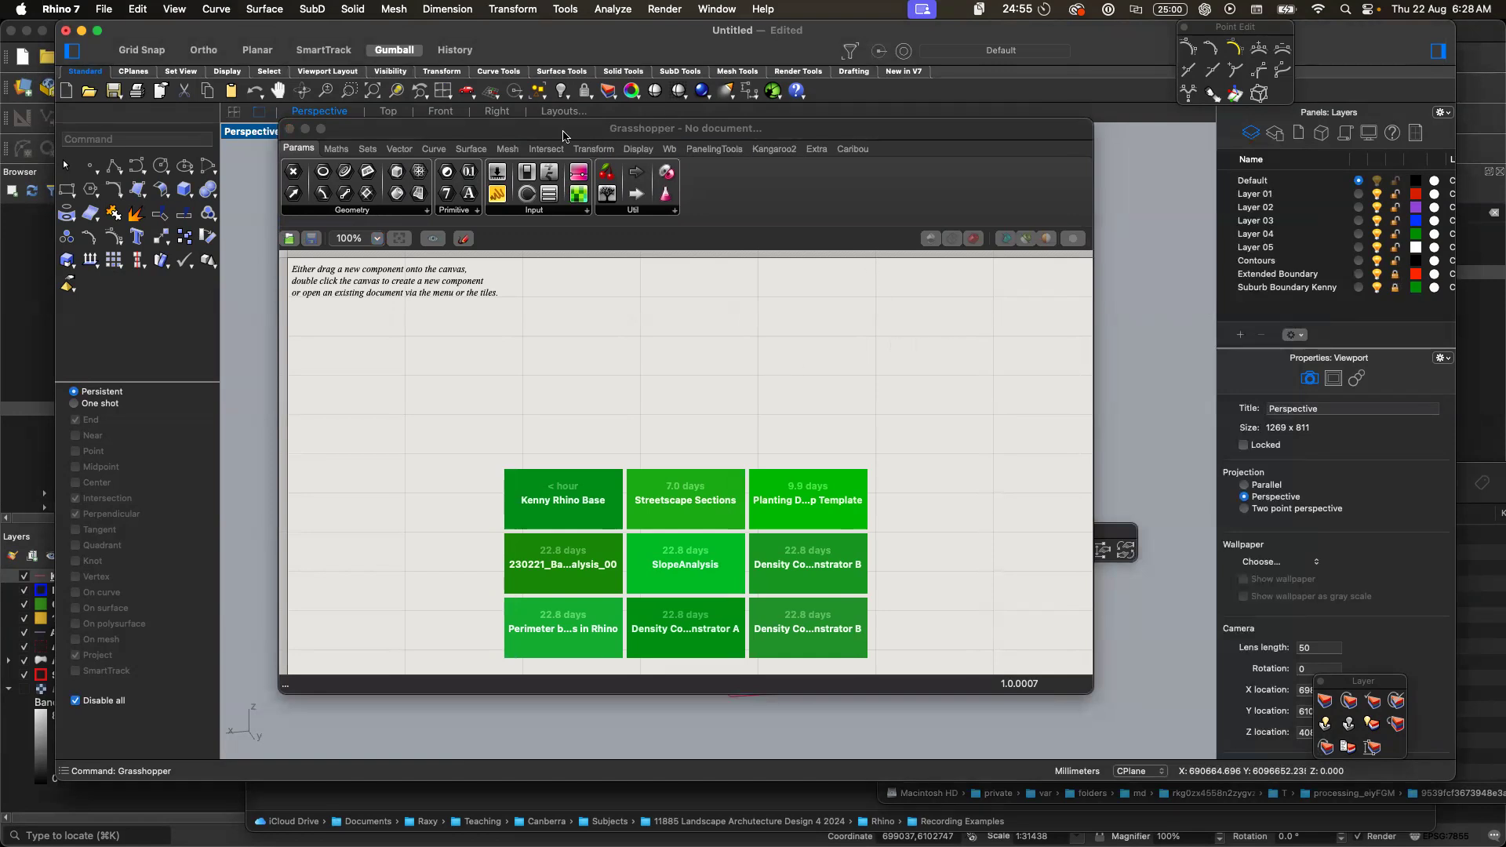
drag(557, 132, 784, 136)
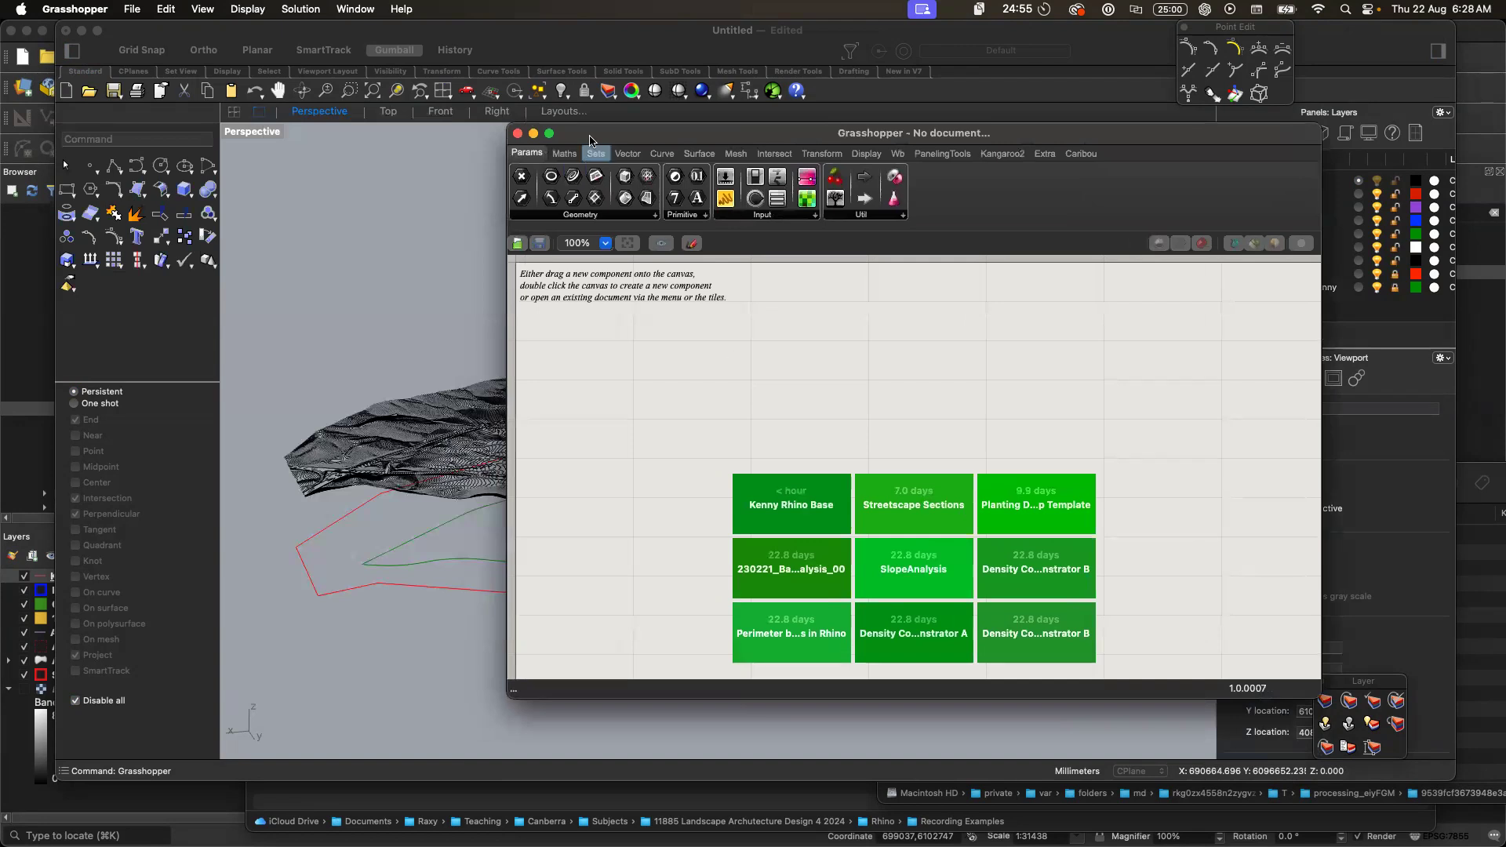
drag(597, 131, 735, 125)
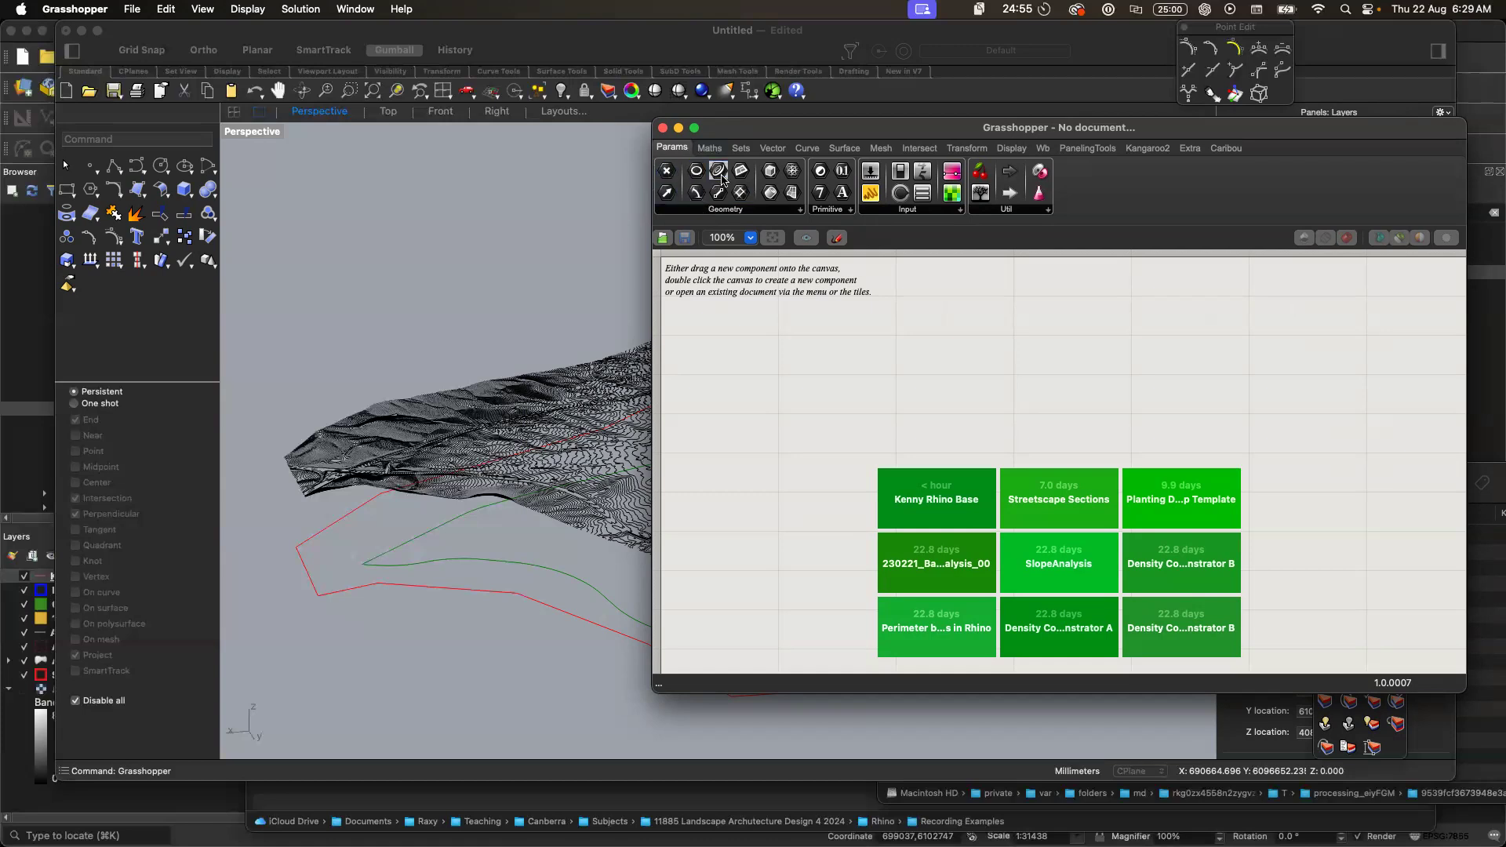
- Add a Curve parameter to the empty Grasshopper canvas
double_click(798, 374)
text(curve)
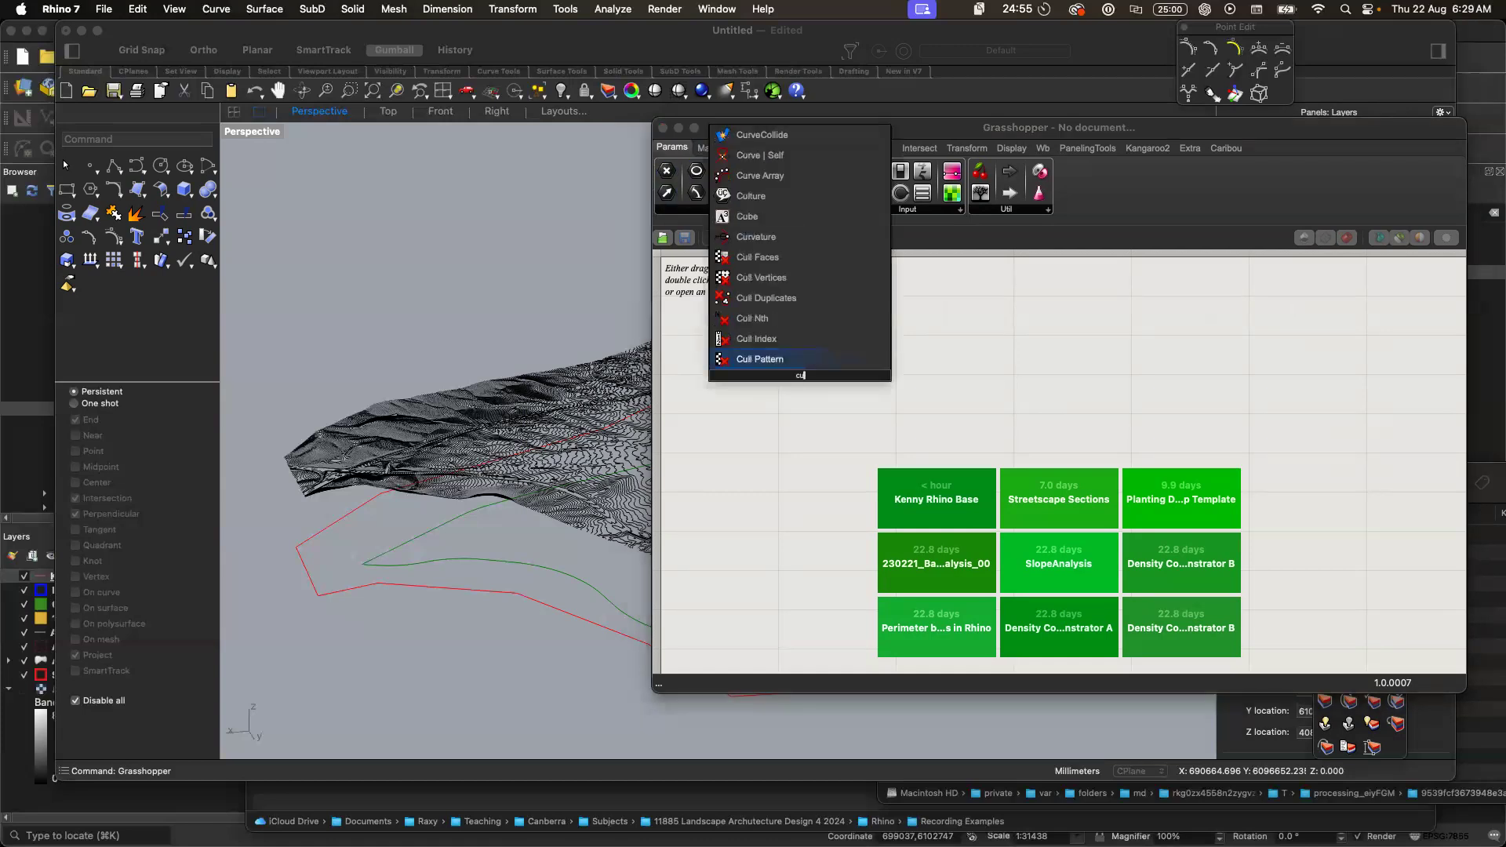
click(773, 366)
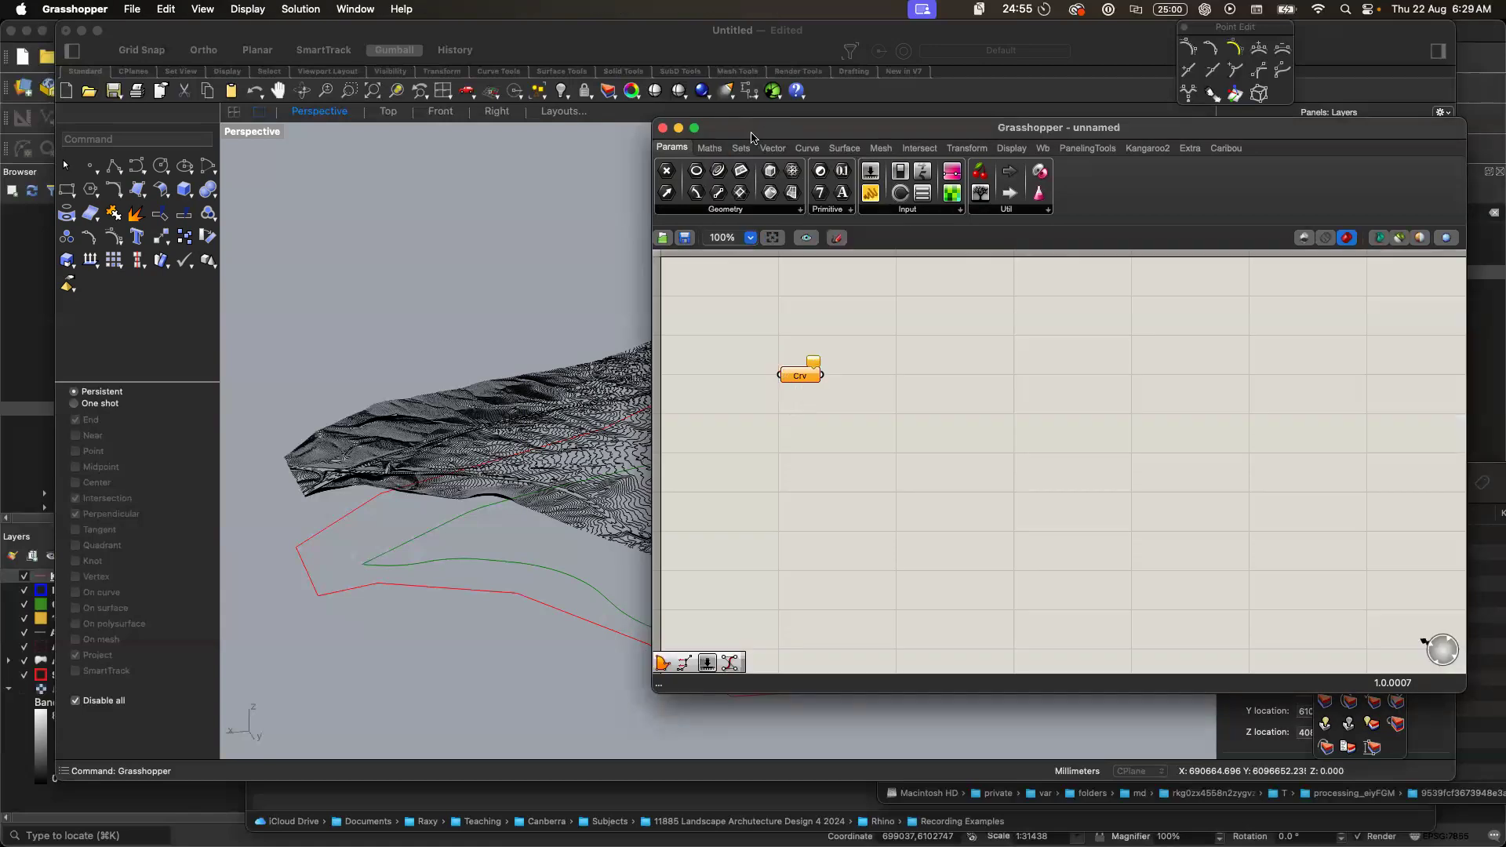
- Reshape the Grasshopper window to be tall and narrow, and arrange it beside the contours in the Perspective view
drag(757, 132, 674, 80)
drag(1380, 639, 1018, 808)
drag(671, 81, 1094, 91)
click(785, 254)
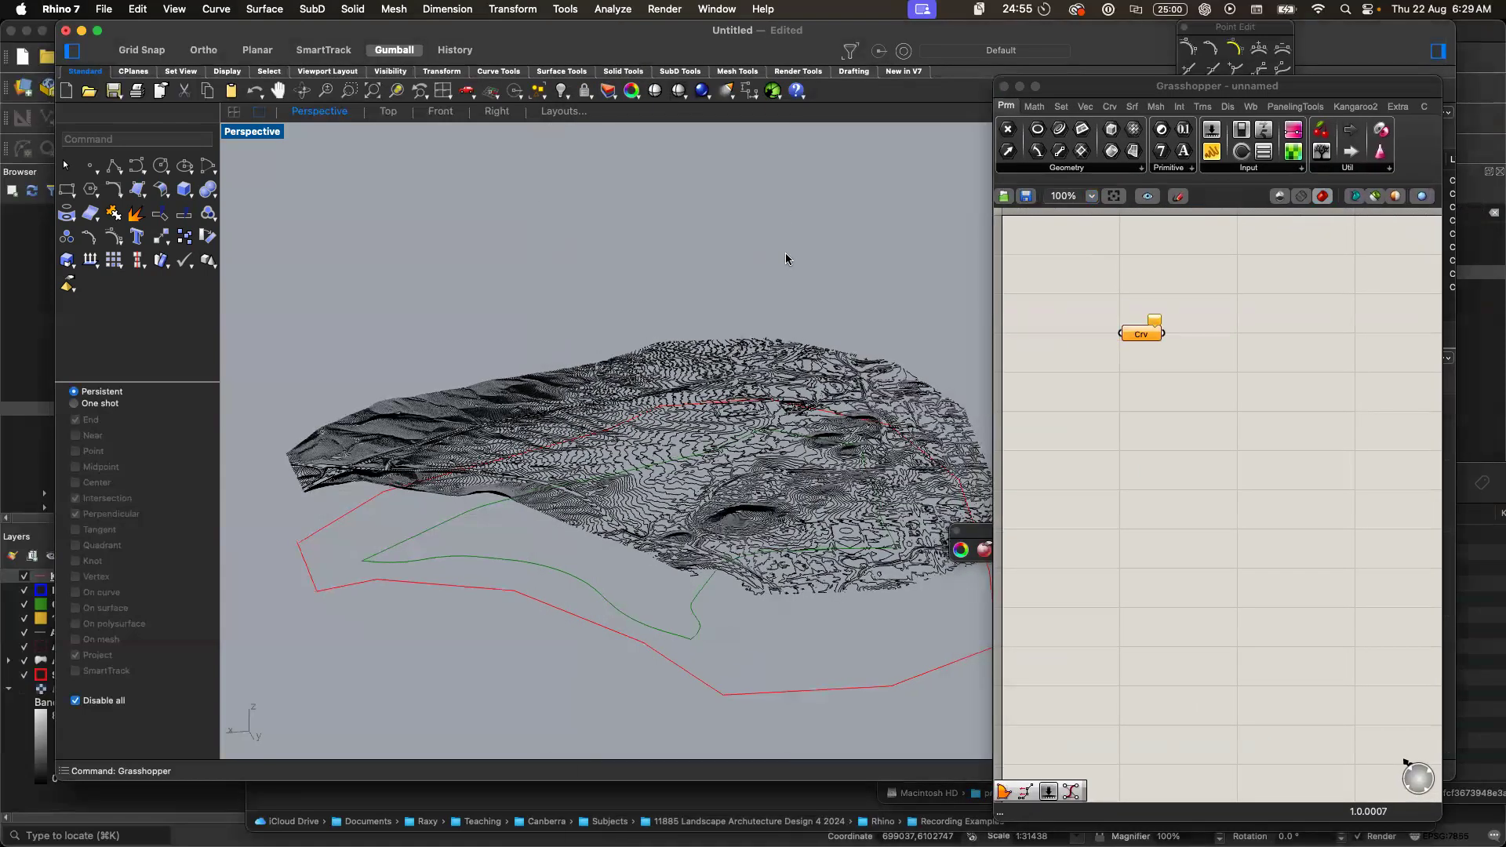
drag(786, 254, 720, 265)
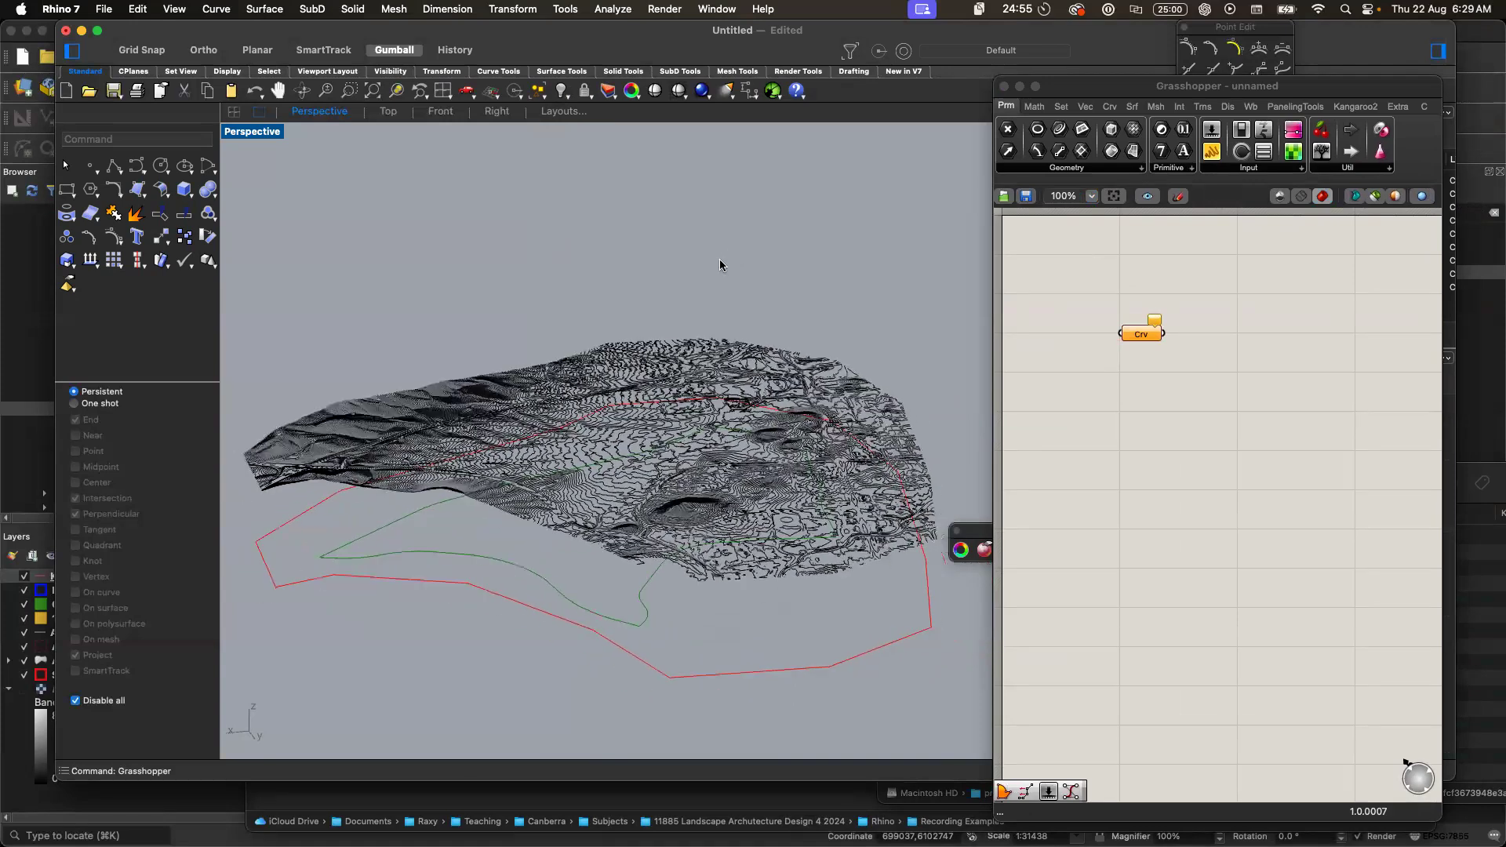
- Reference all the contour curves into the Curve parameter as multiple curves, leaving out the locked boundaries
click(1143, 339)
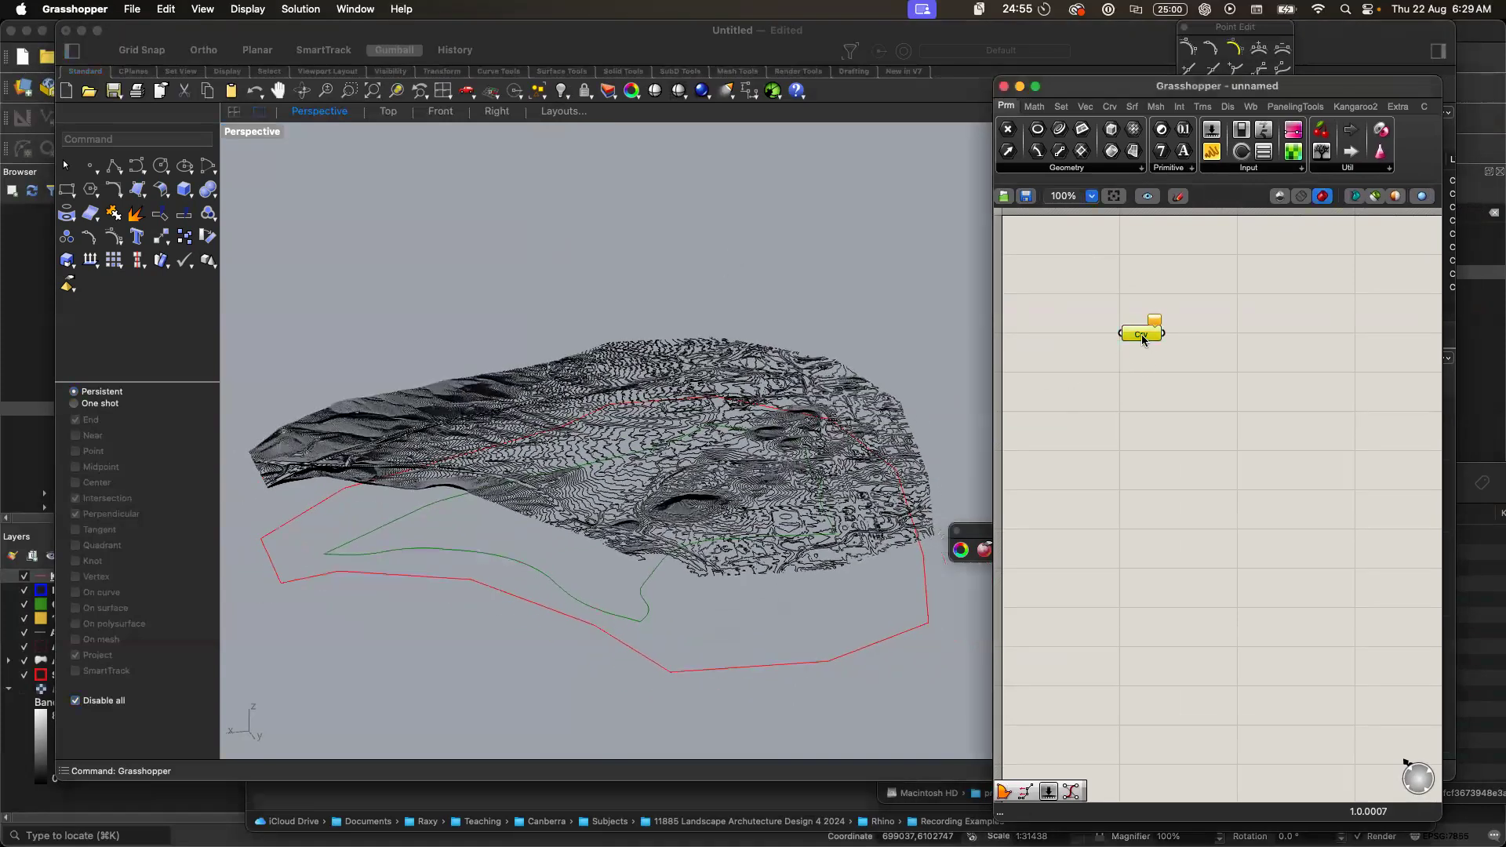
right_click(1143, 339)
click(1226, 583)
drag(242, 231, 1064, 661)
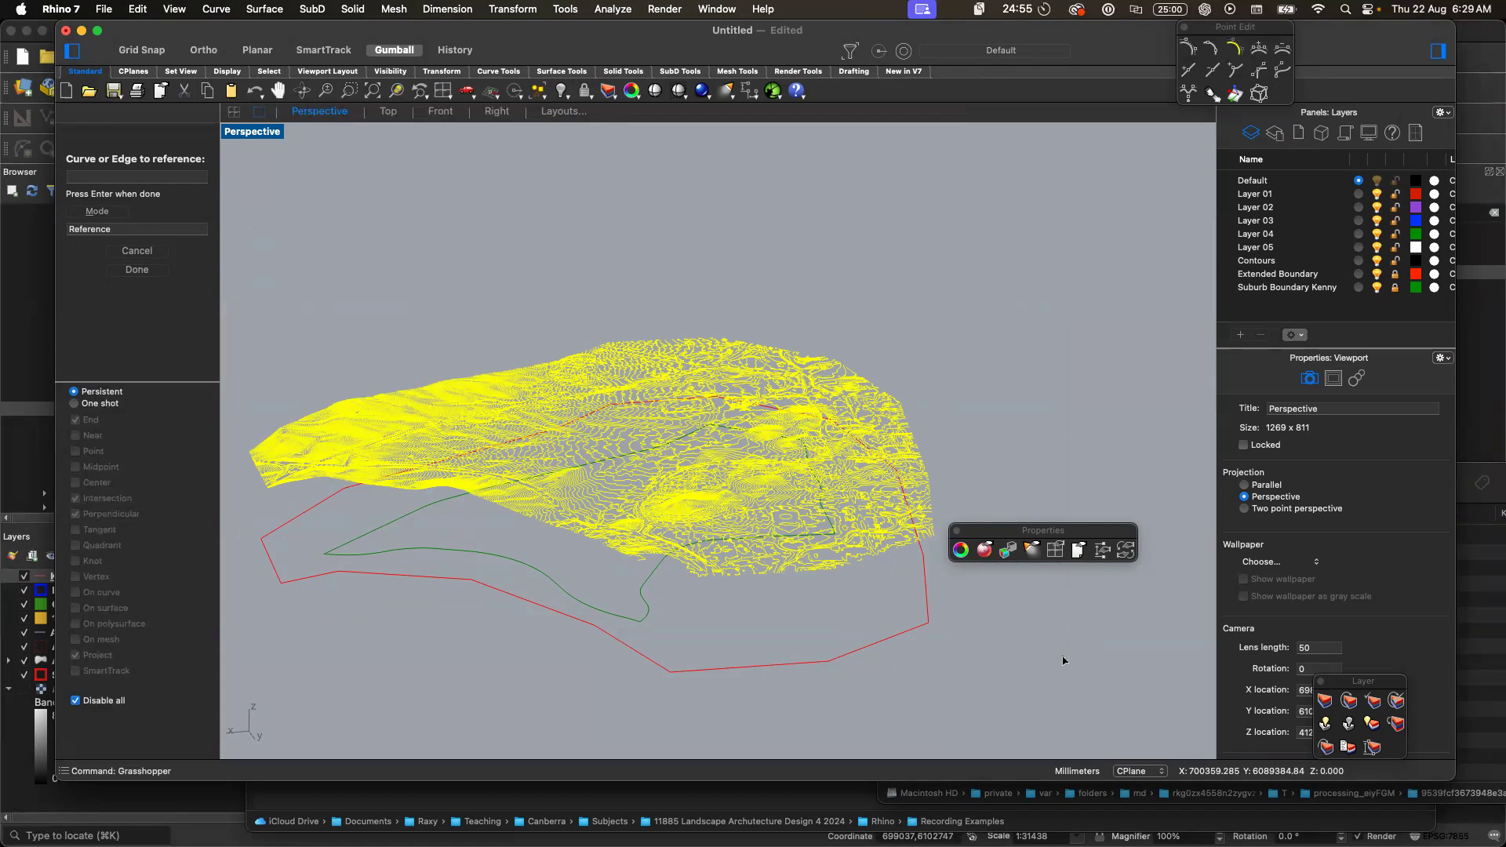
key(Return)
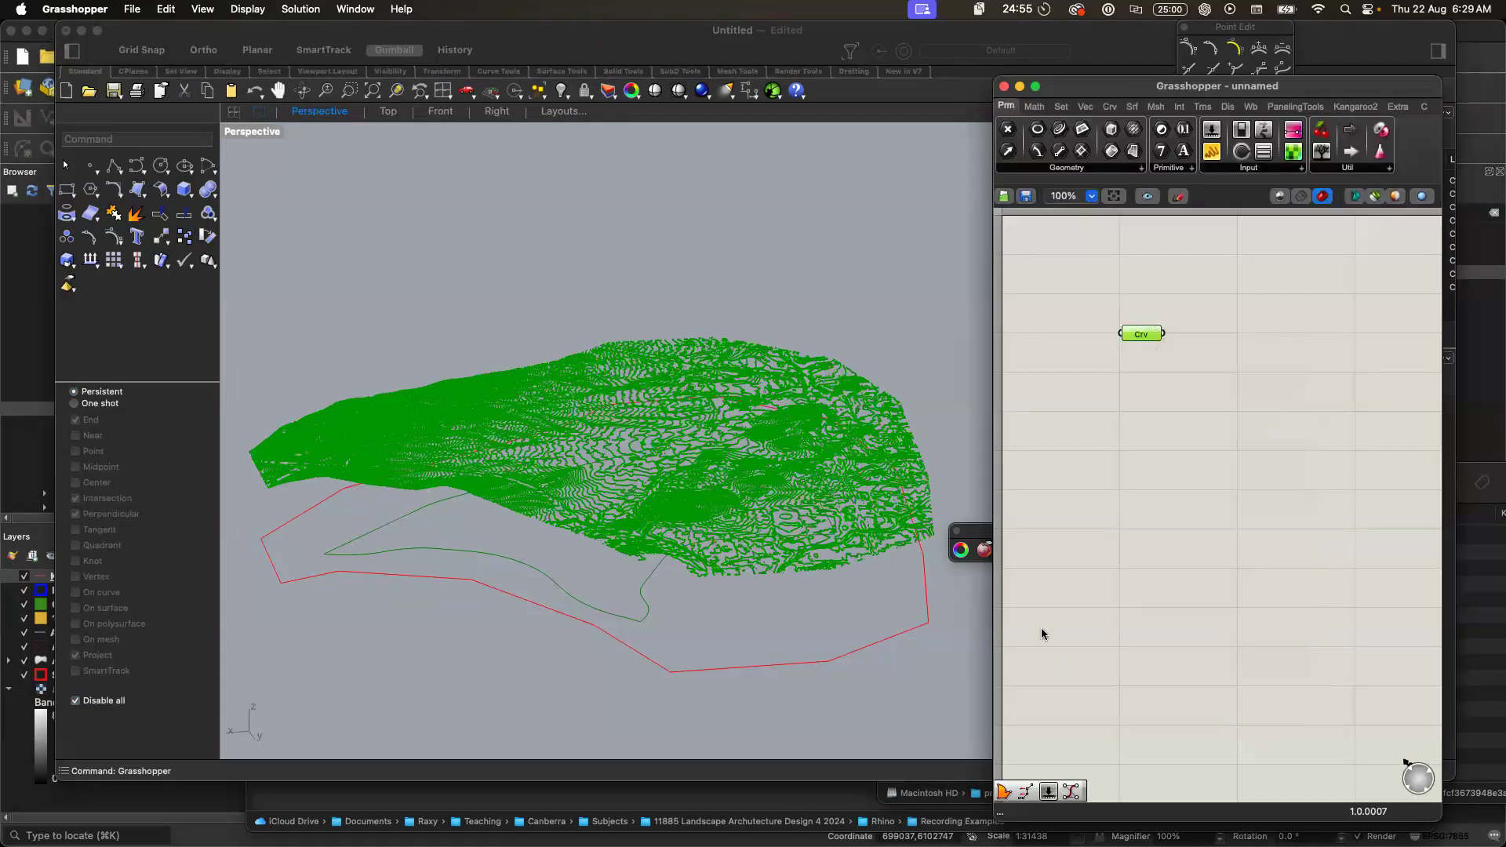
click(1179, 468)
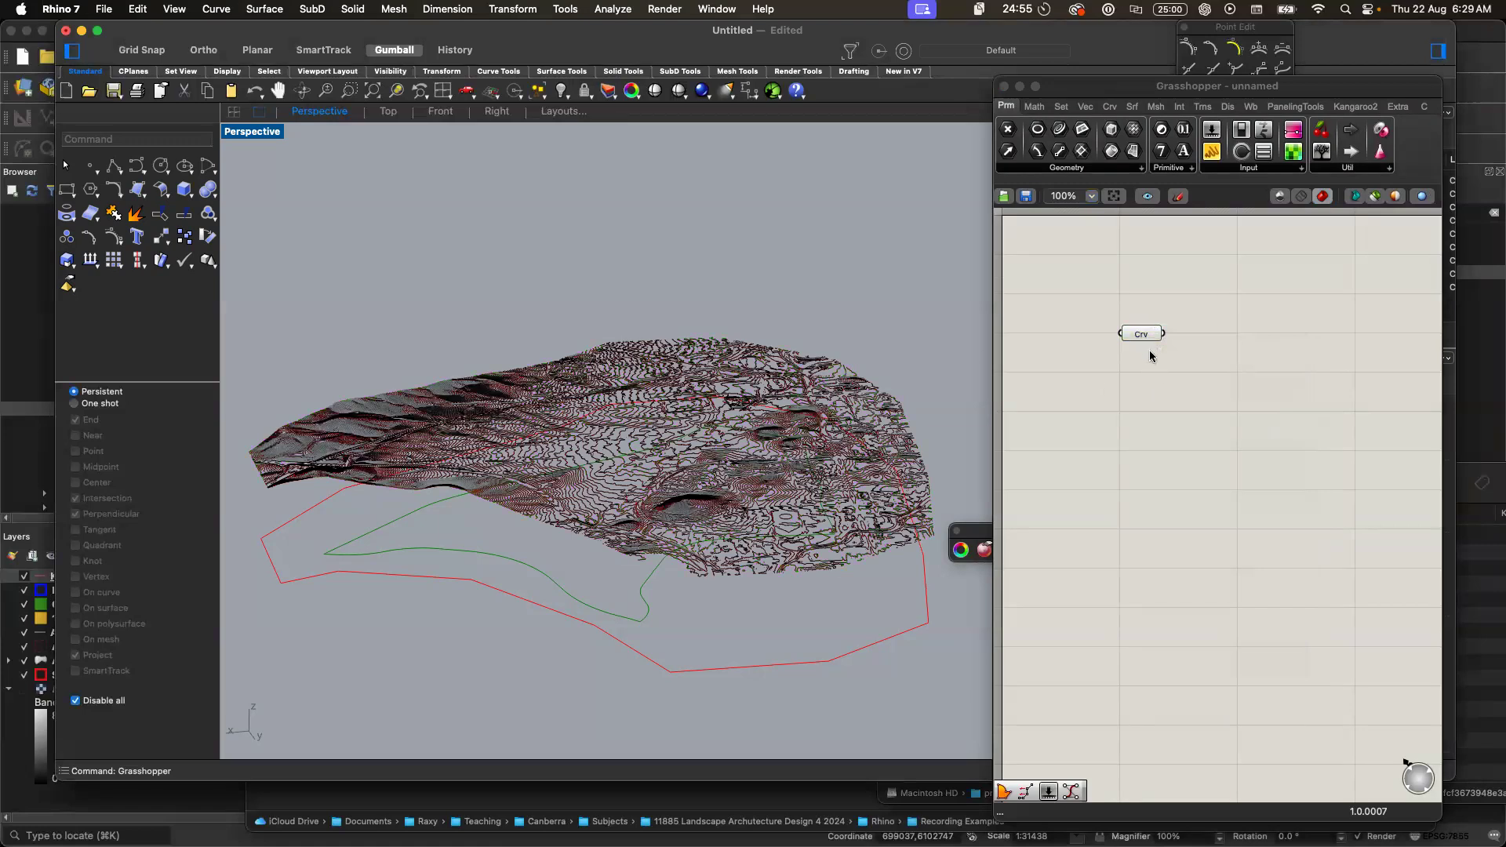
click(1142, 335)
click(1146, 421)
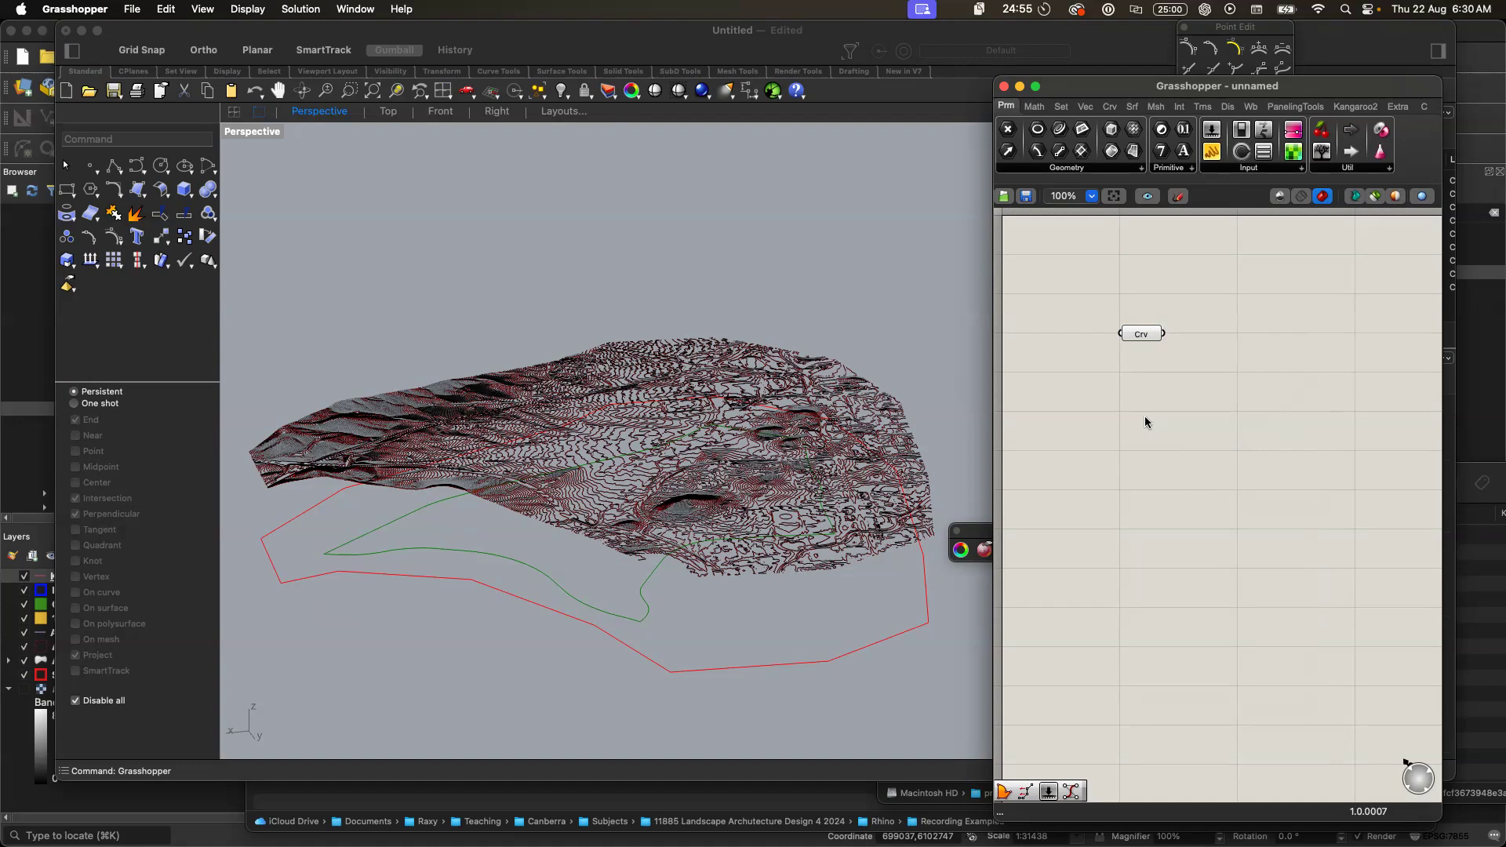
- Add a Control Points component to the Grasshopper canvas near the Curve parameter
double_click(1269, 416)
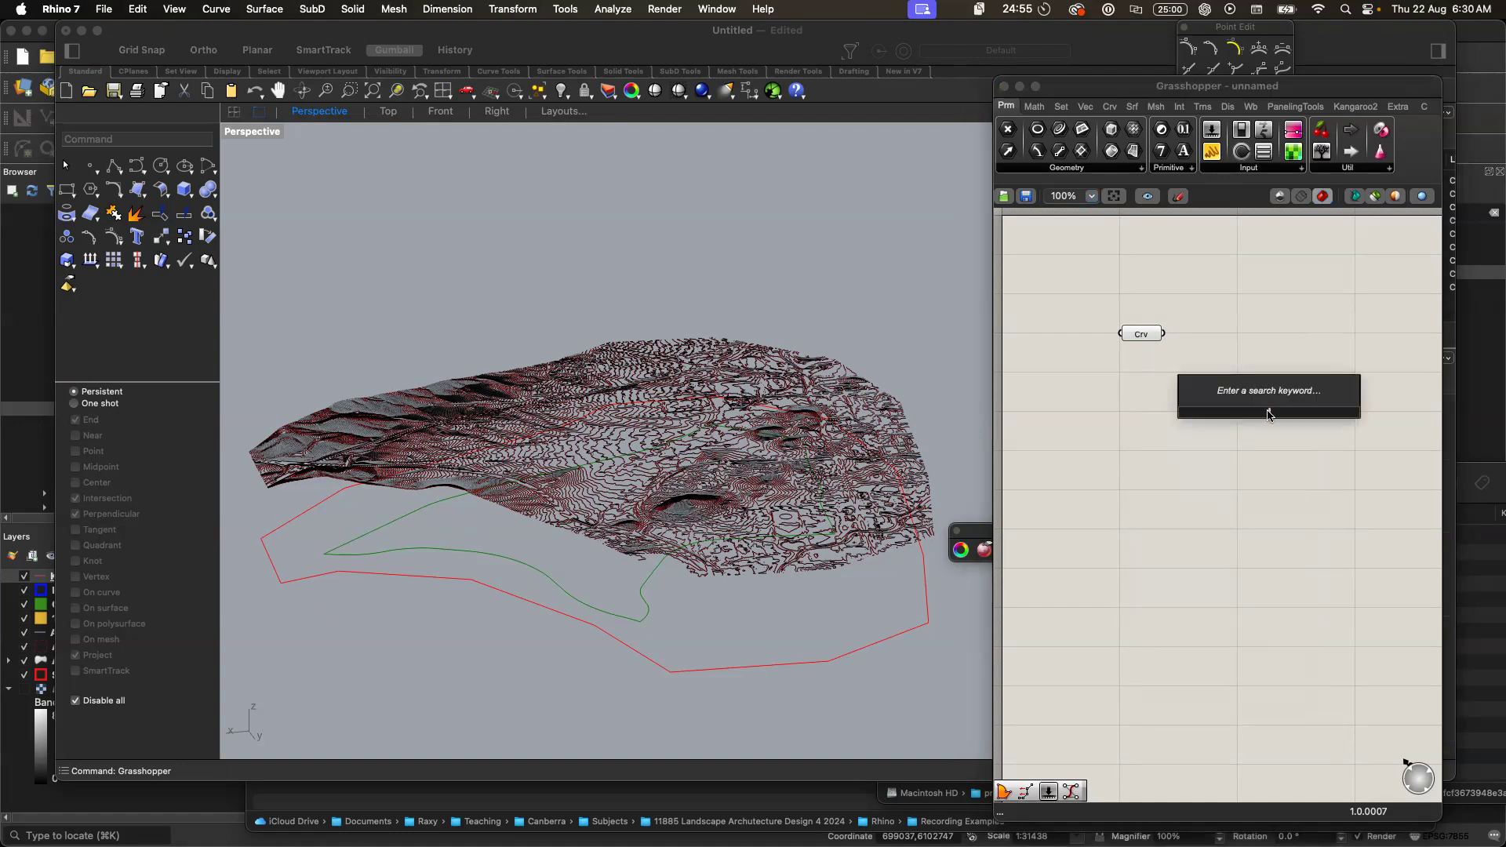
text(con)
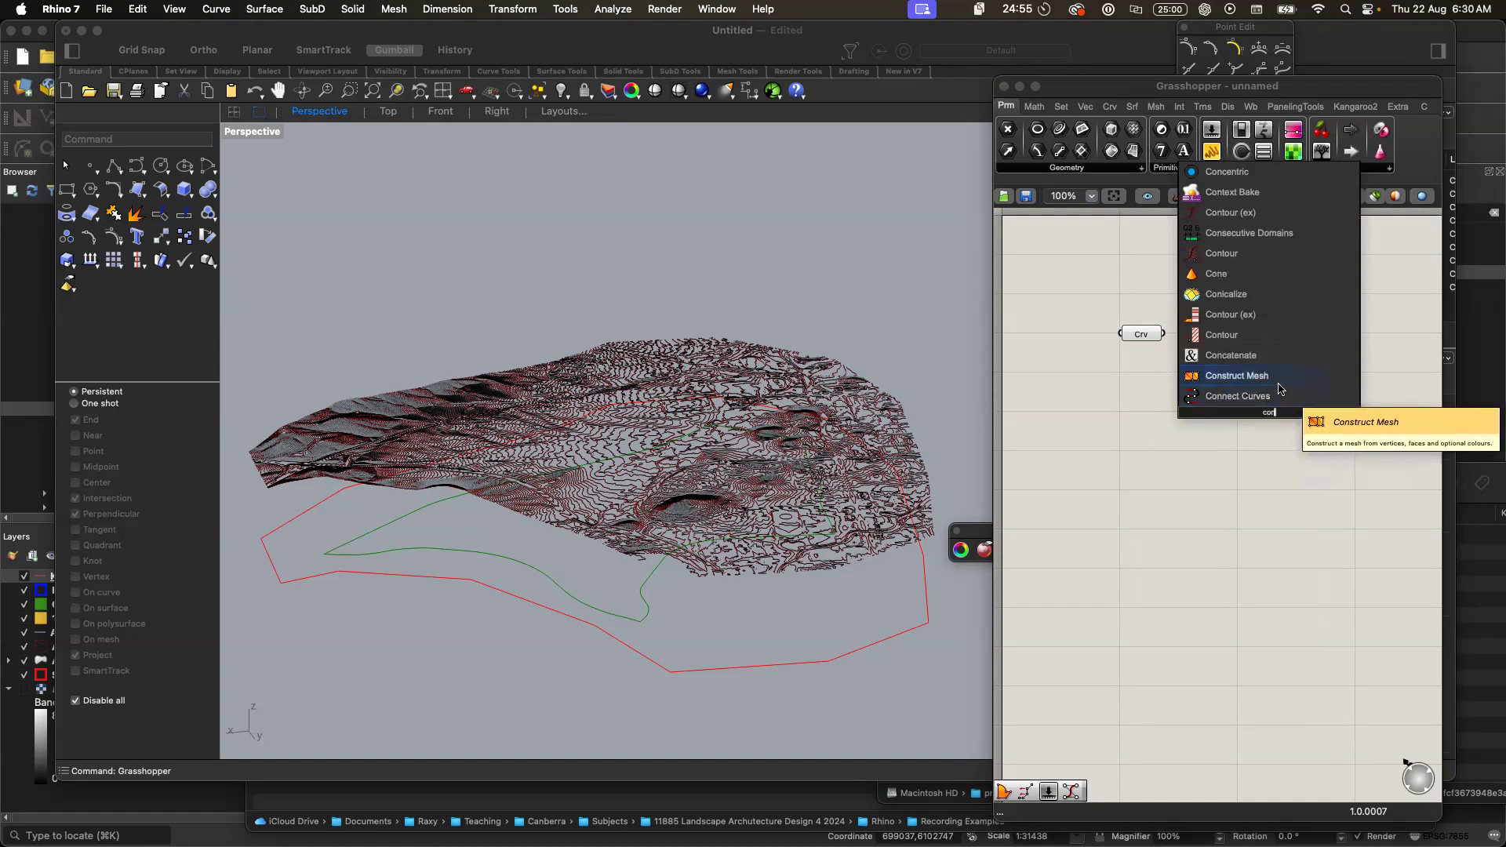
text(tr)
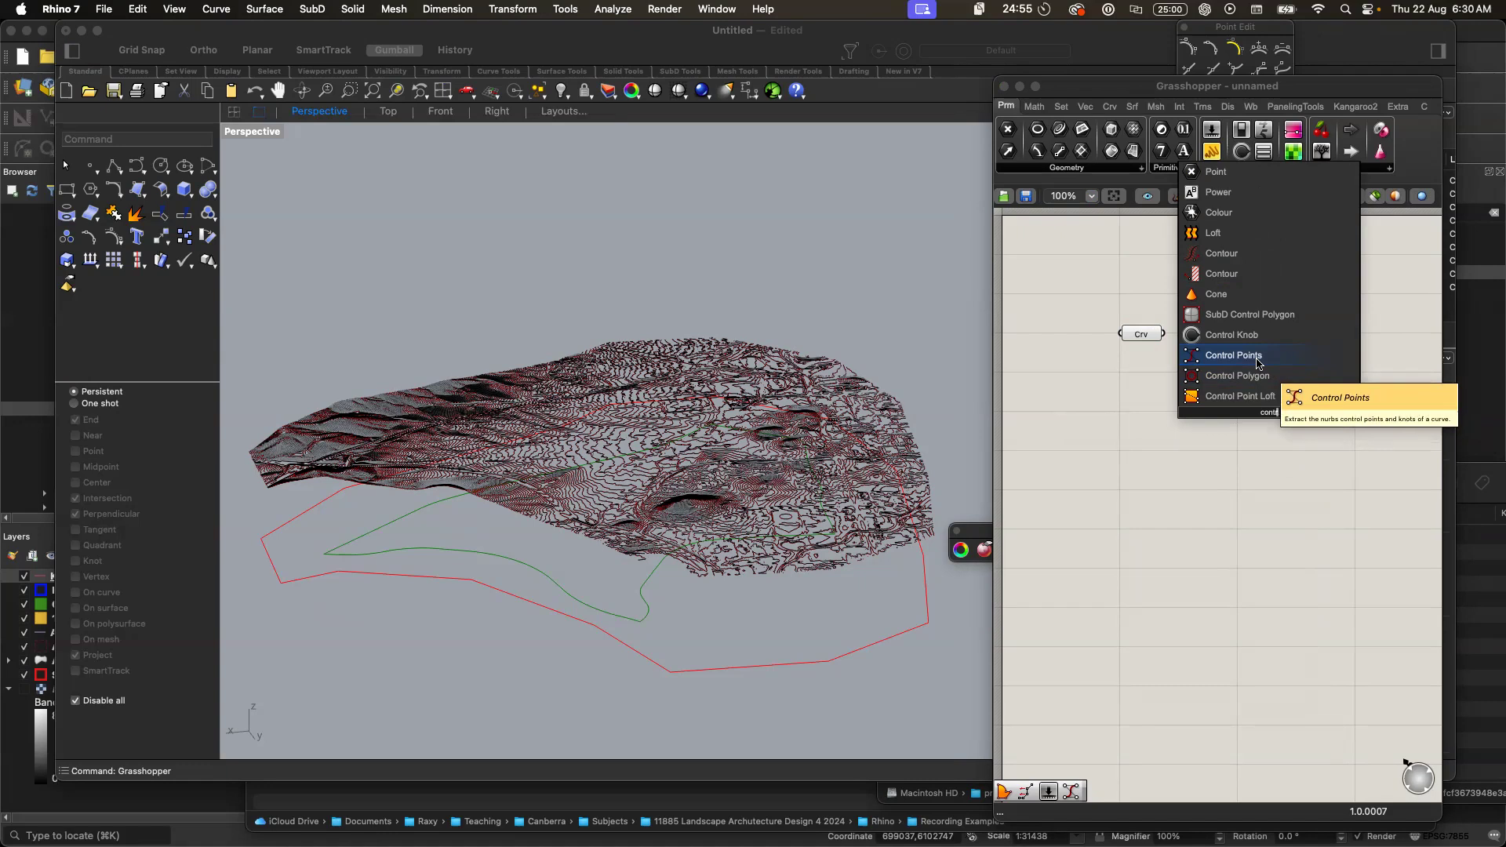
click(1258, 359)
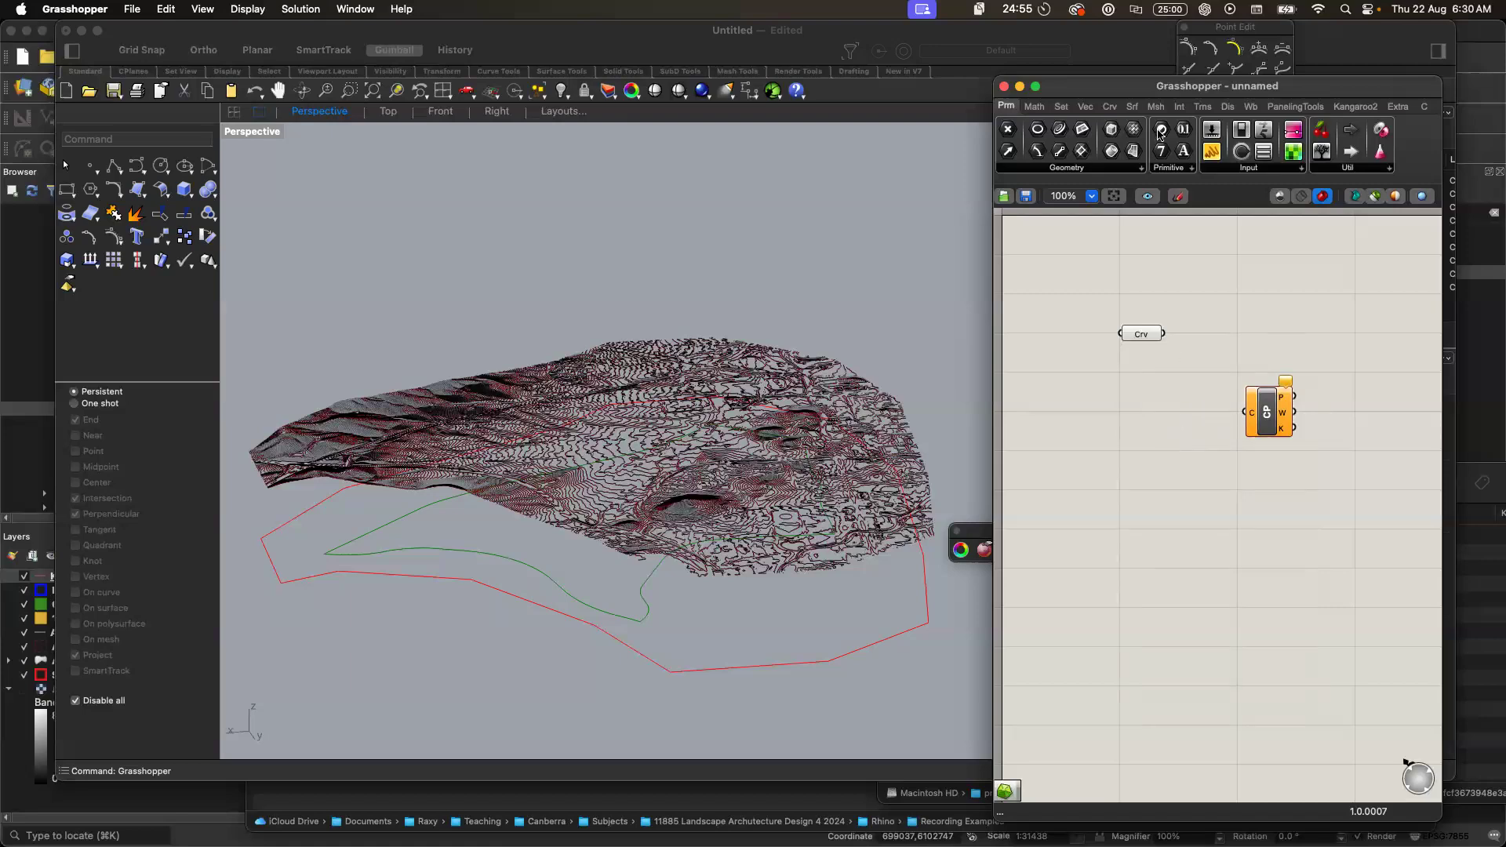
- Place a second Control Points component from the curve analysis components, and delete that duplicate
click(1110, 106)
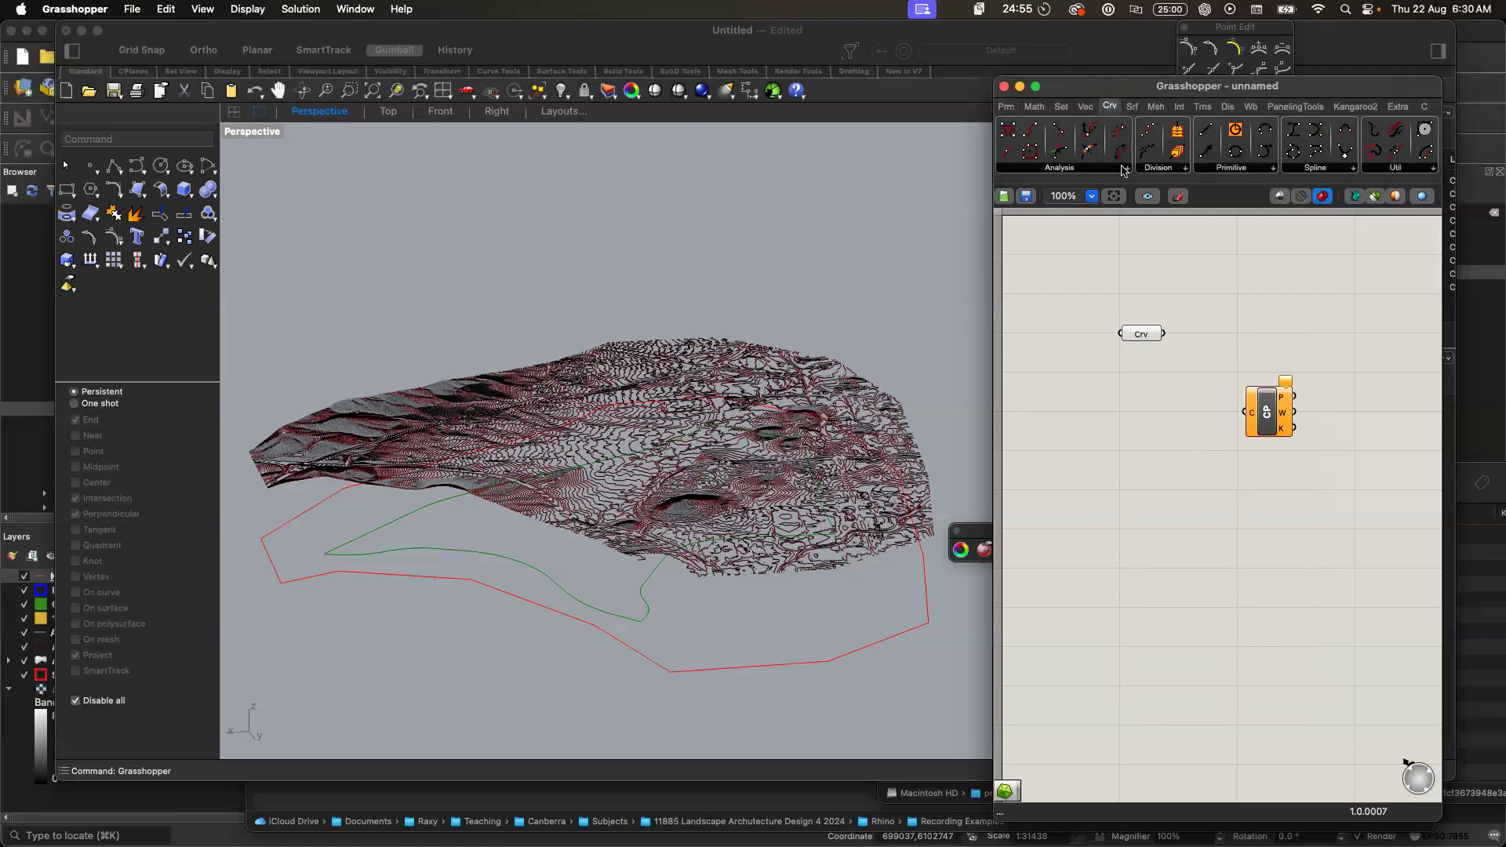
click(1128, 170)
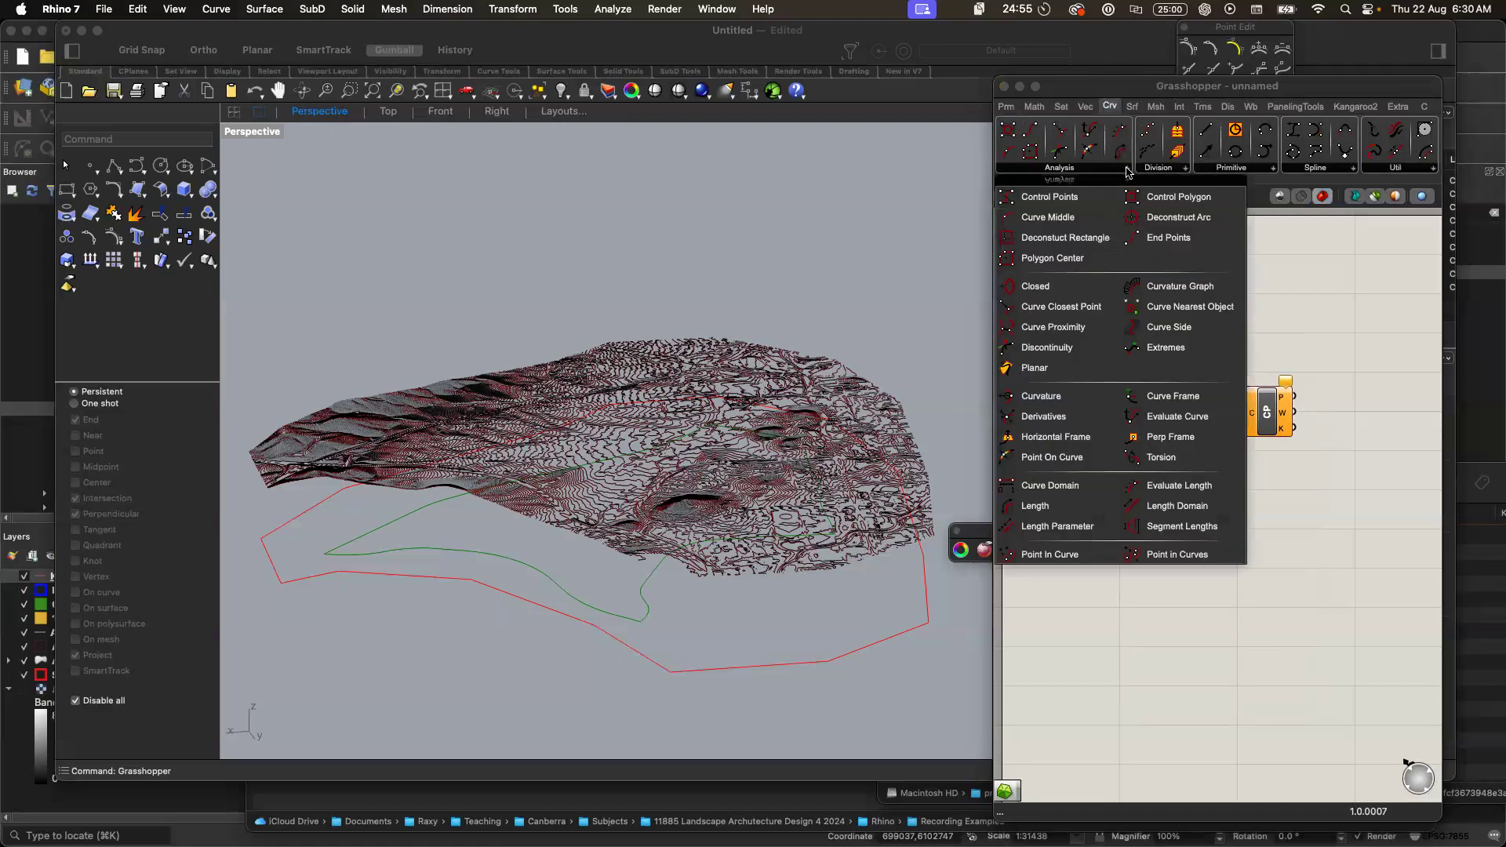
click(1065, 205)
click(1260, 580)
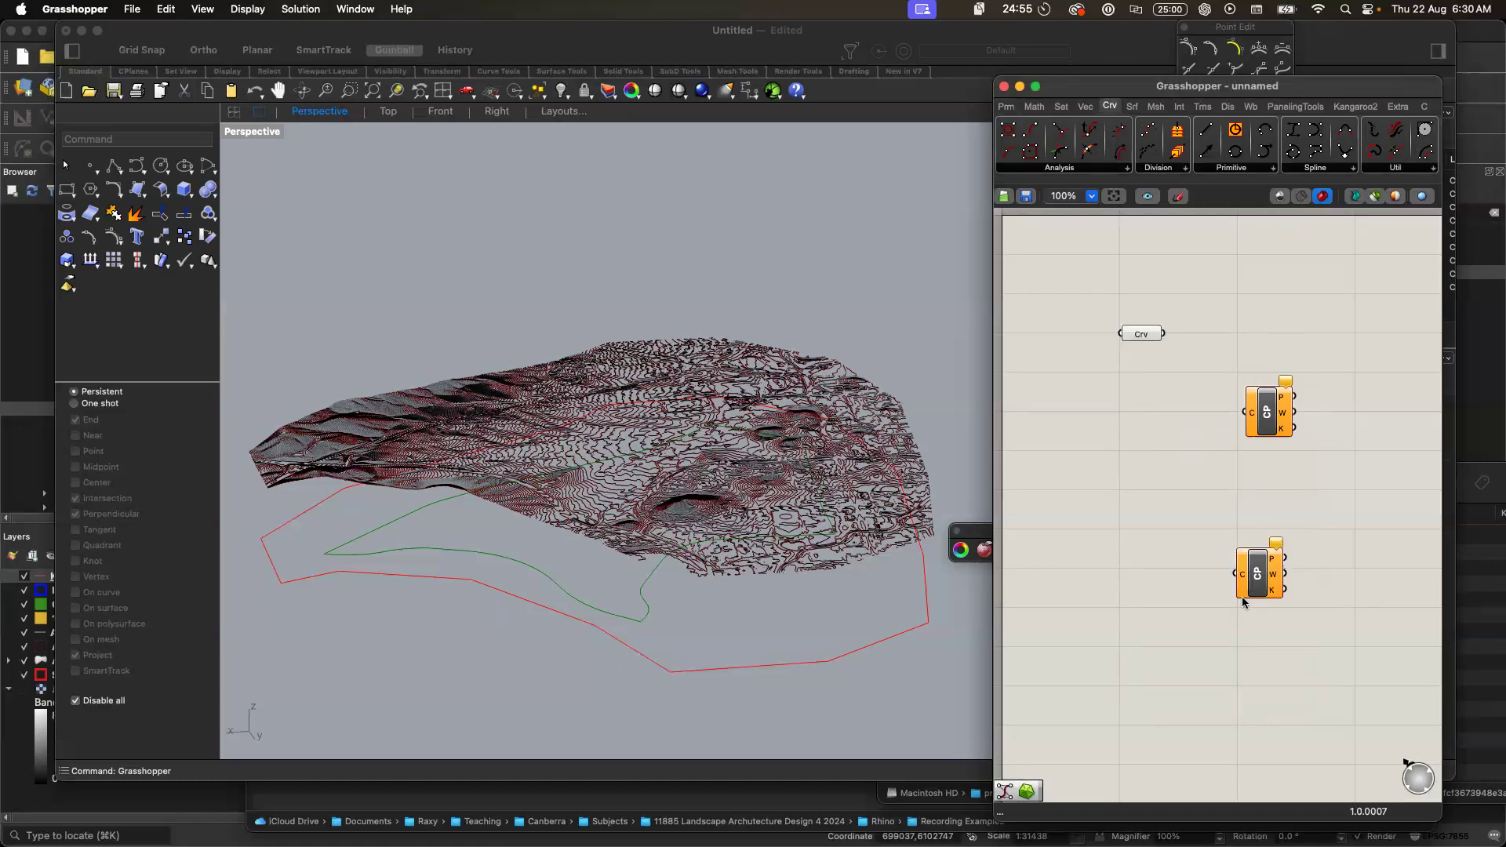
click(1258, 573)
key(Delete)
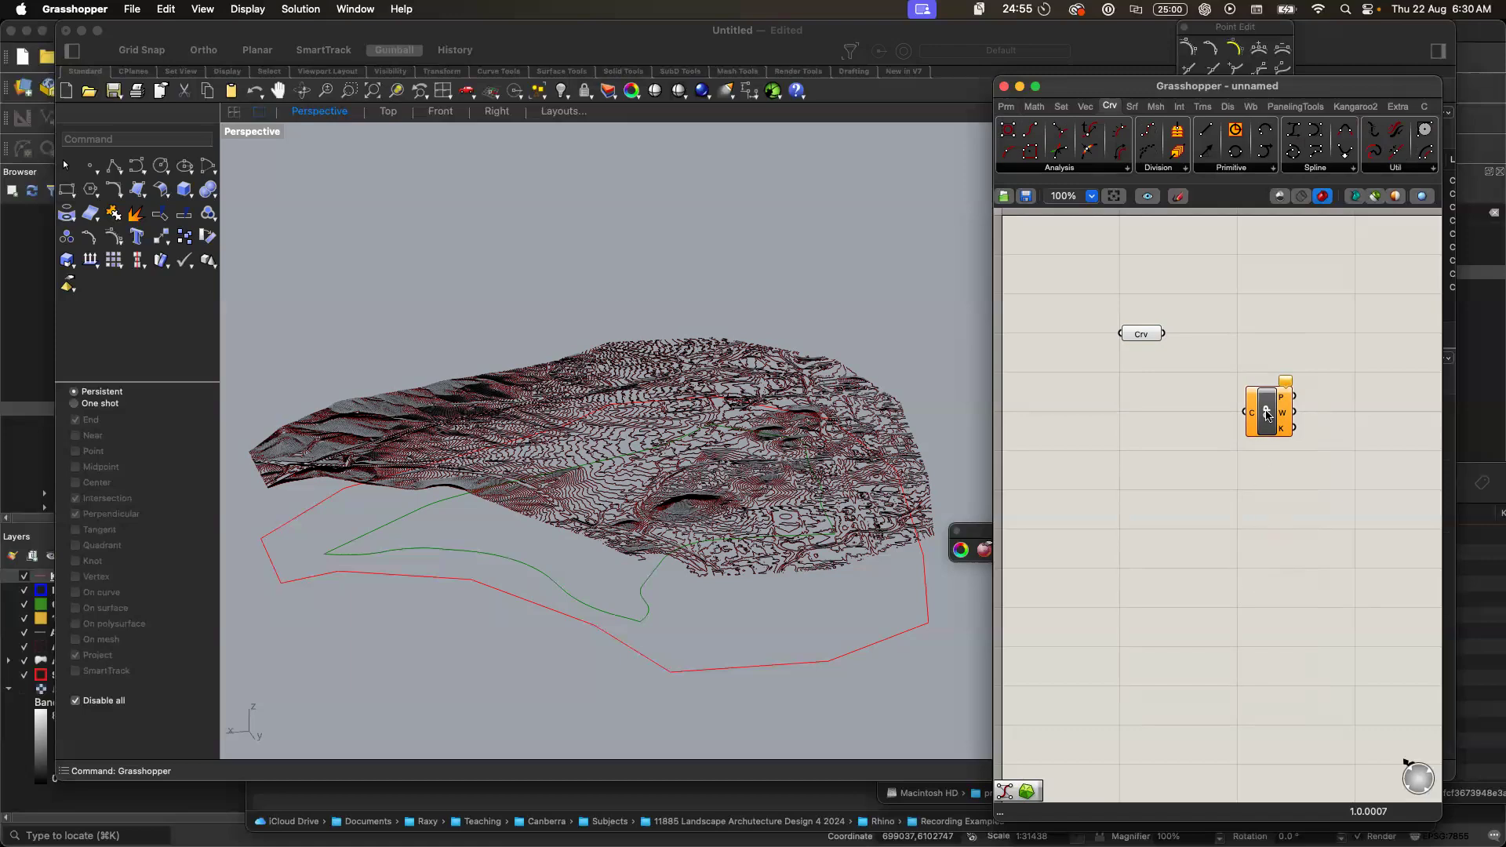
- Align the Control Points component beside the Curve parameter and feed the contour curves into its curve input
drag(1267, 415, 1267, 336)
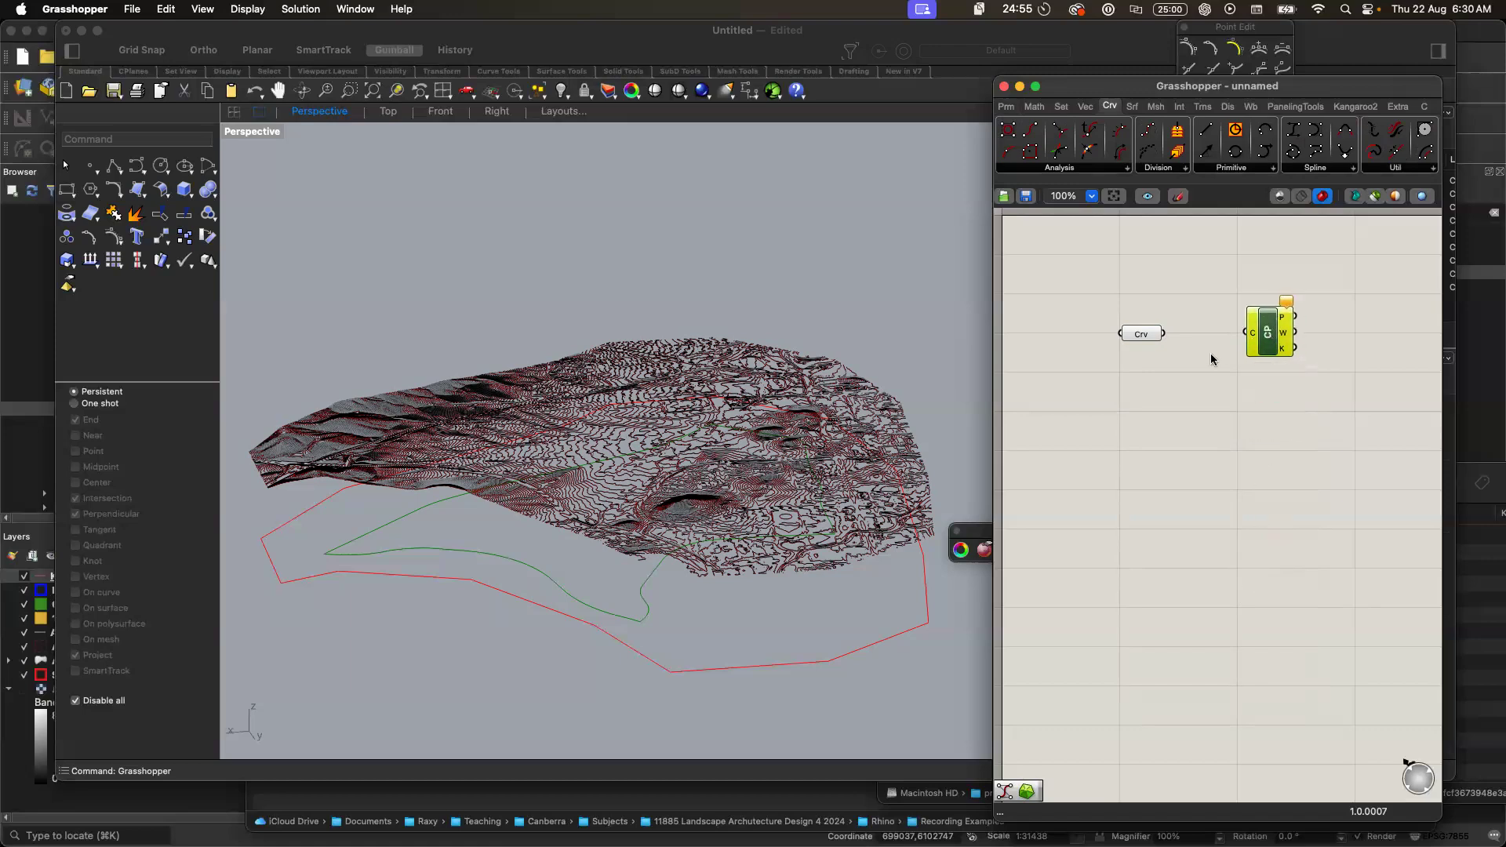
mouse_move(1285, 323)
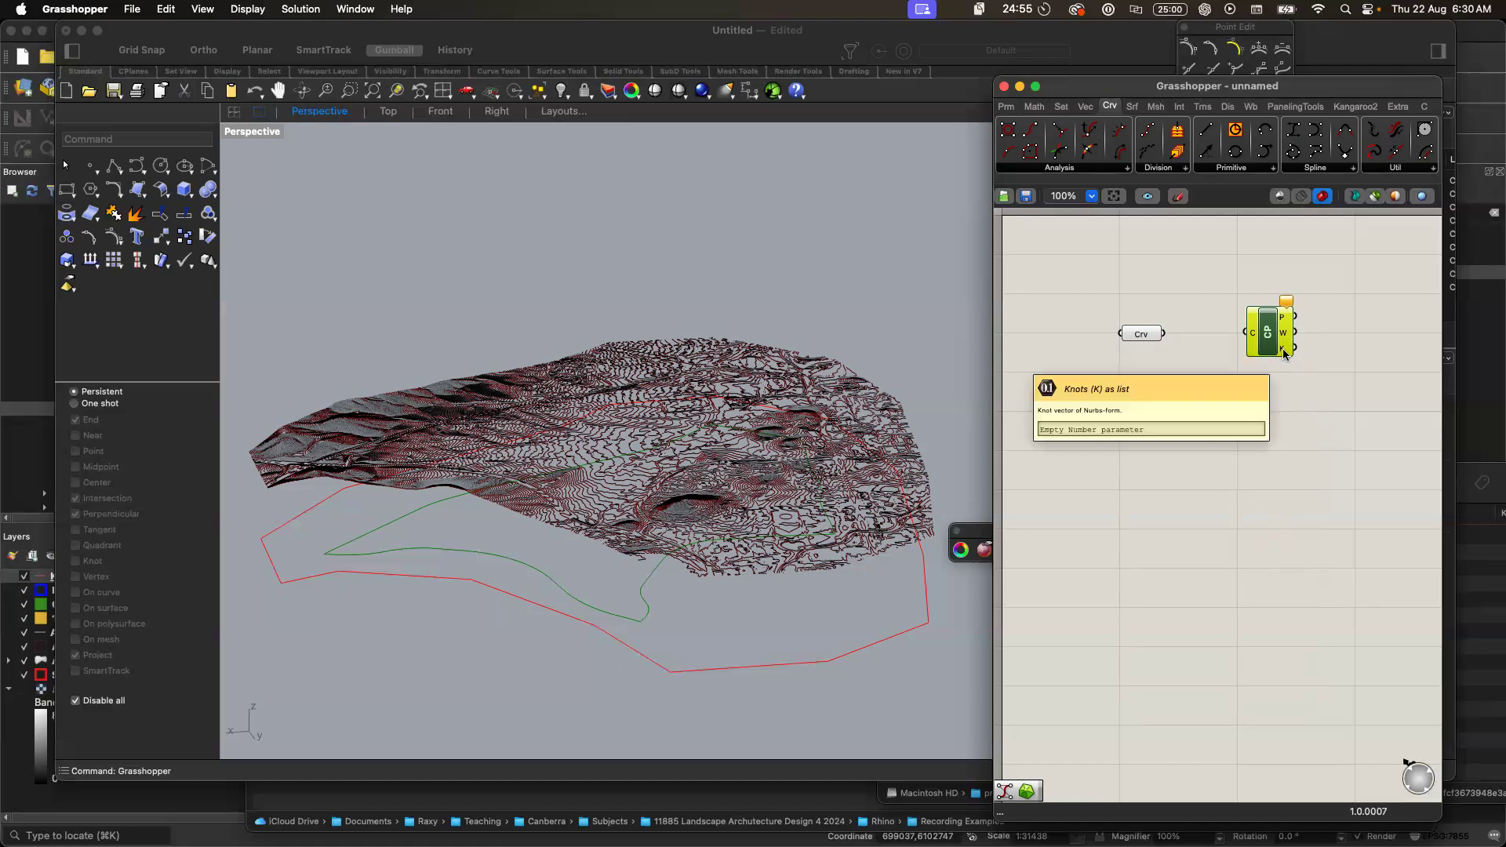
click(1242, 400)
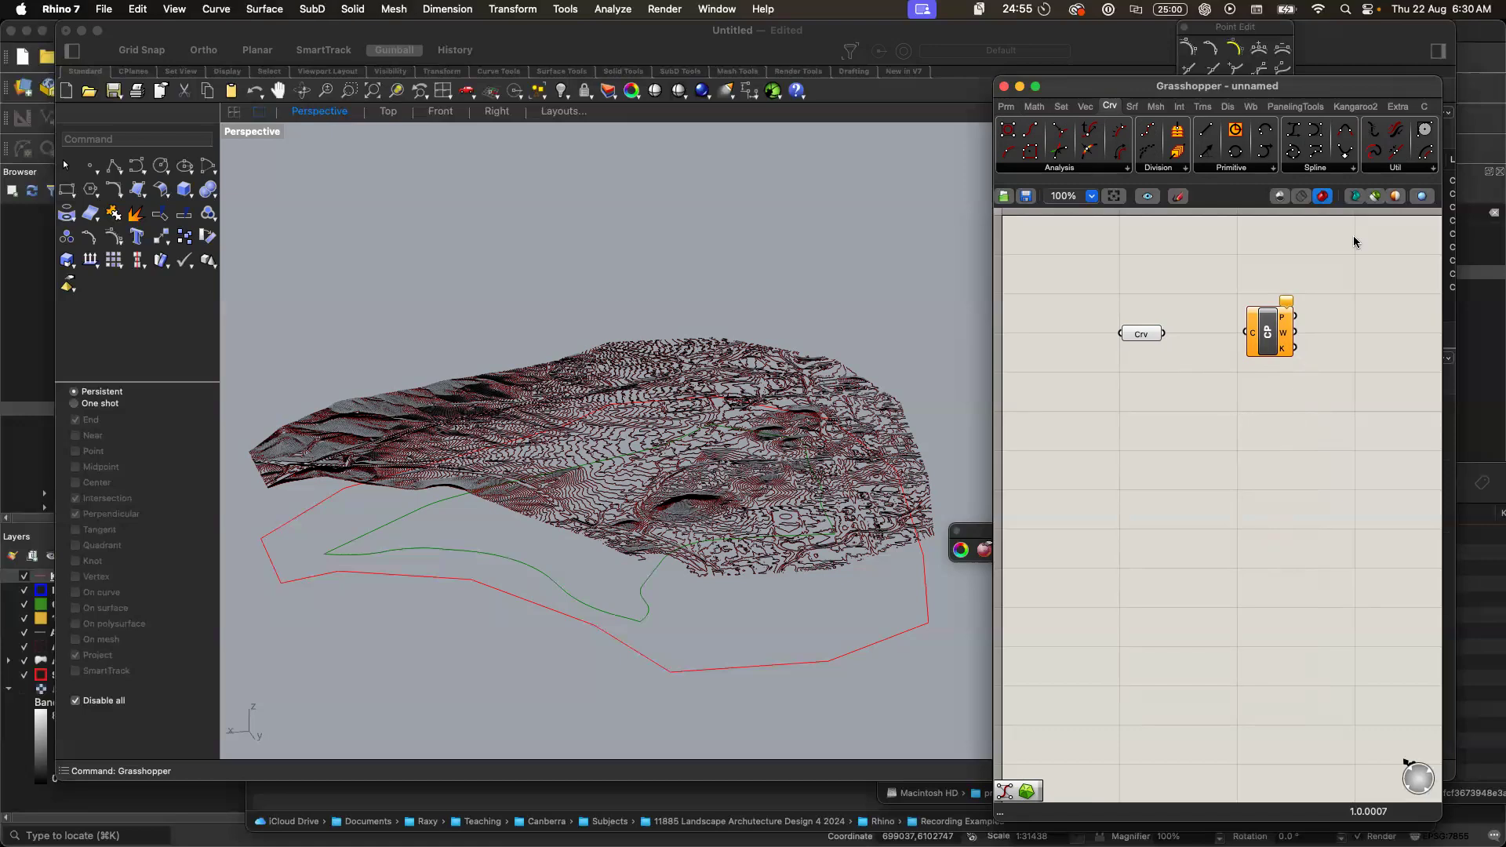
drag(1164, 333, 1248, 331)
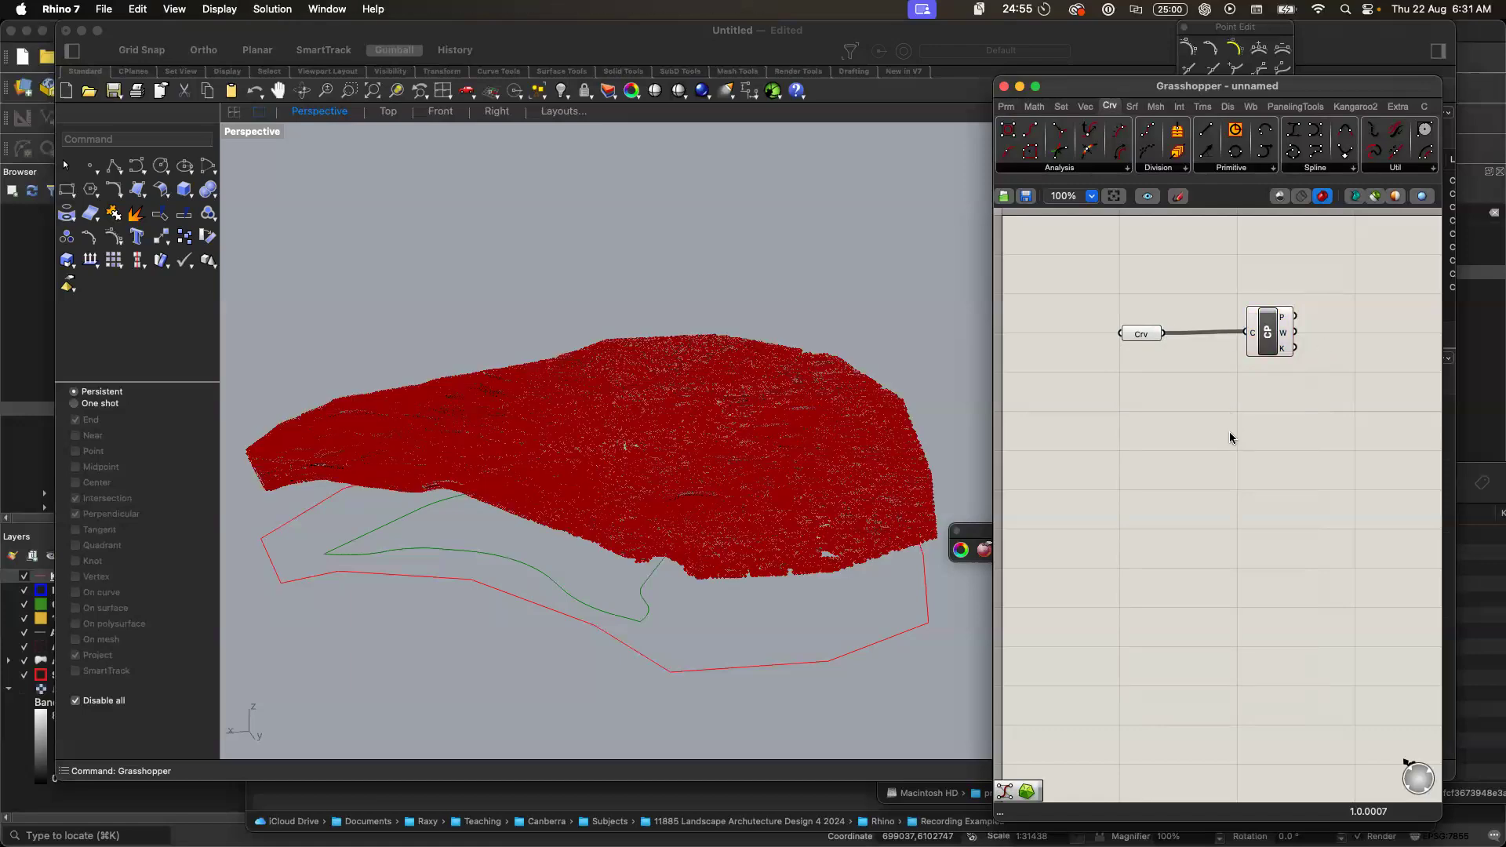
- Examine the density and spread of the extracted control points across the terrain contours in the Perspective view
click(788, 298)
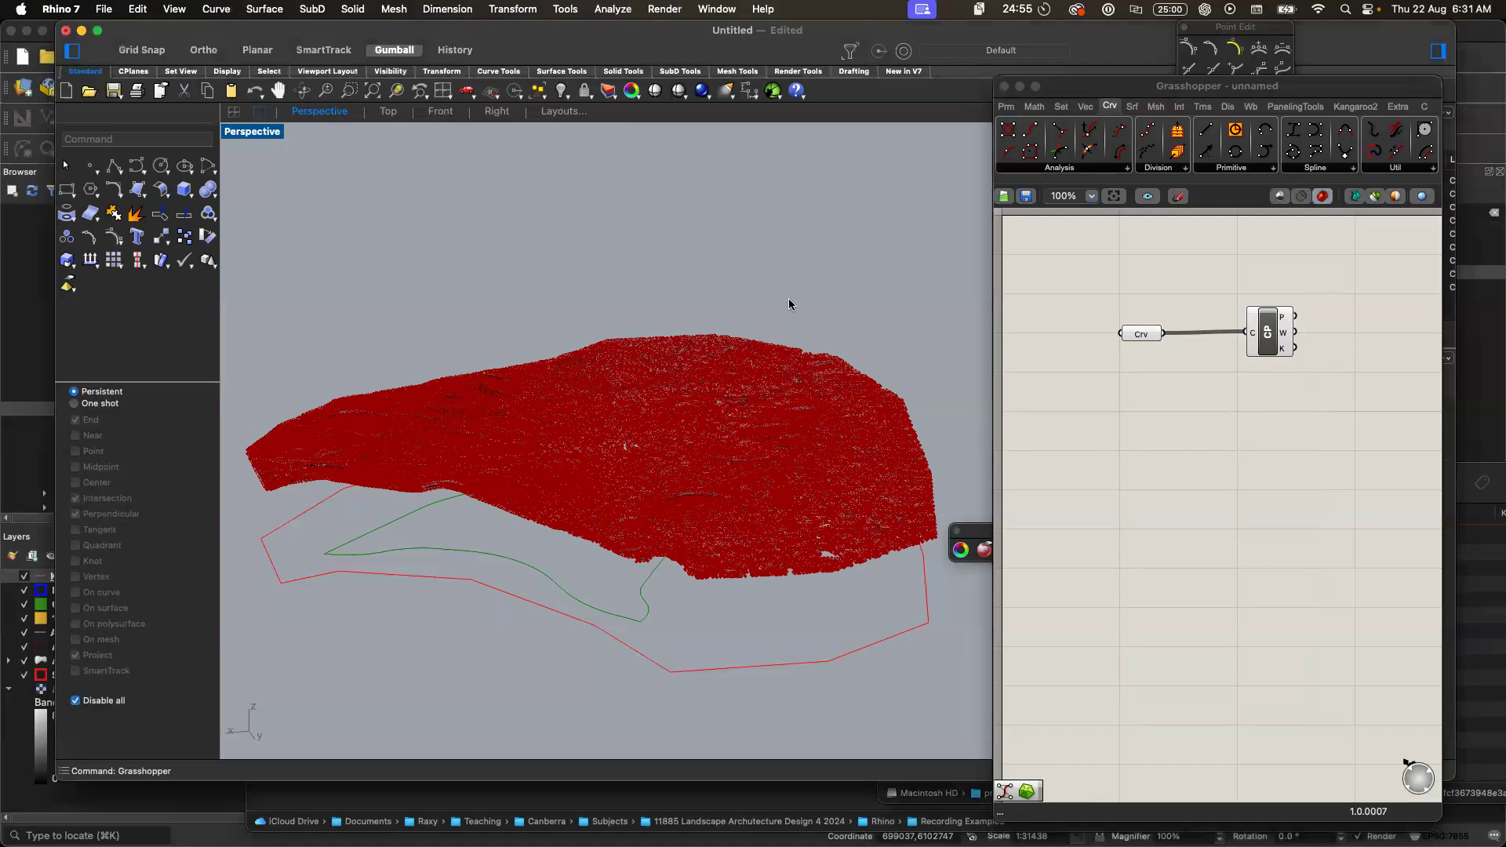
scroll(766, 376, up, 3)
scroll(769, 374, up, 3)
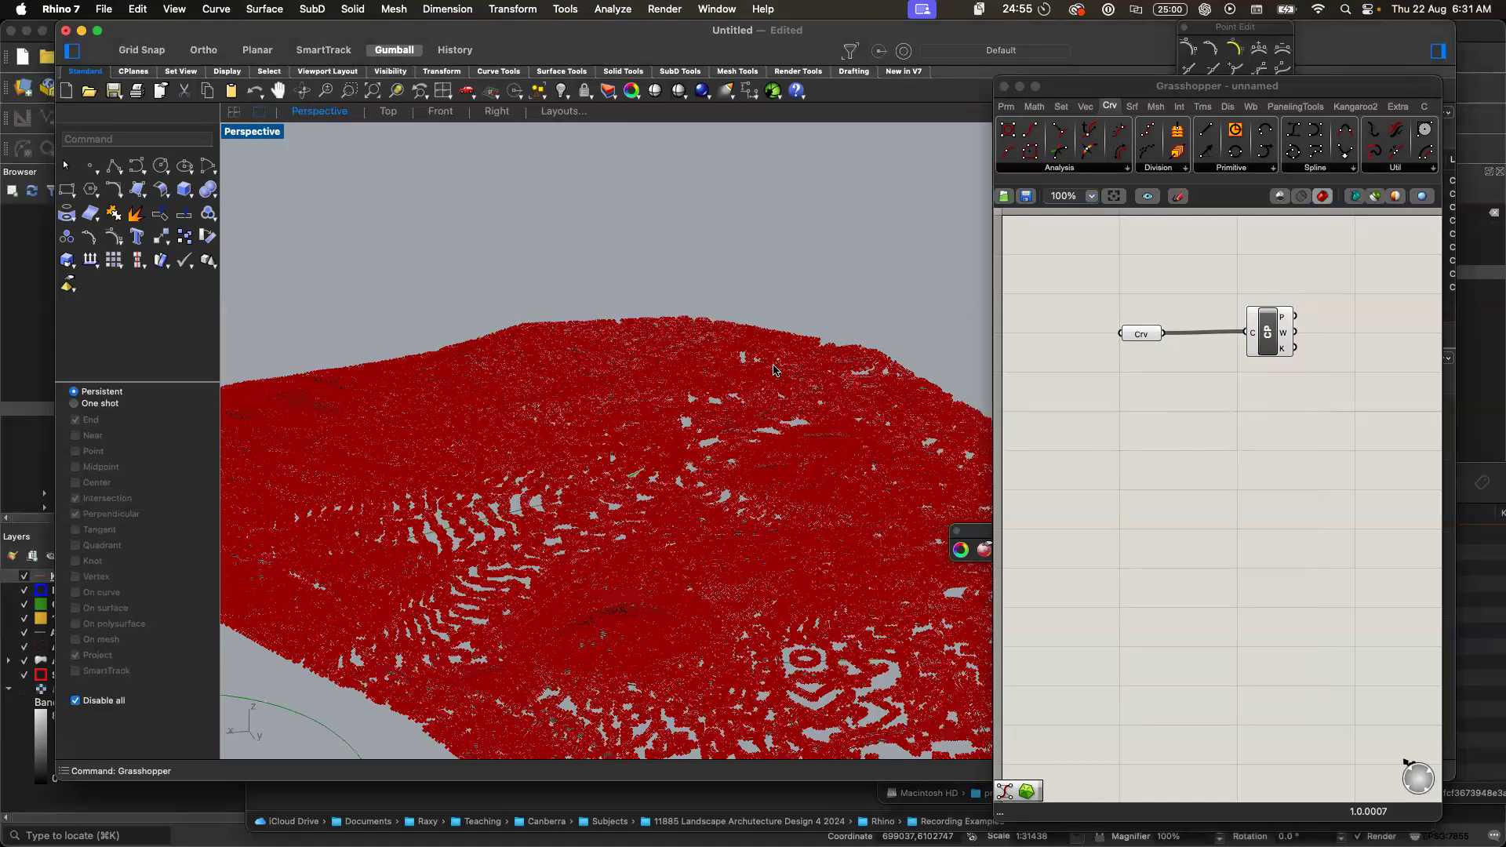
scroll(774, 369, up, 3)
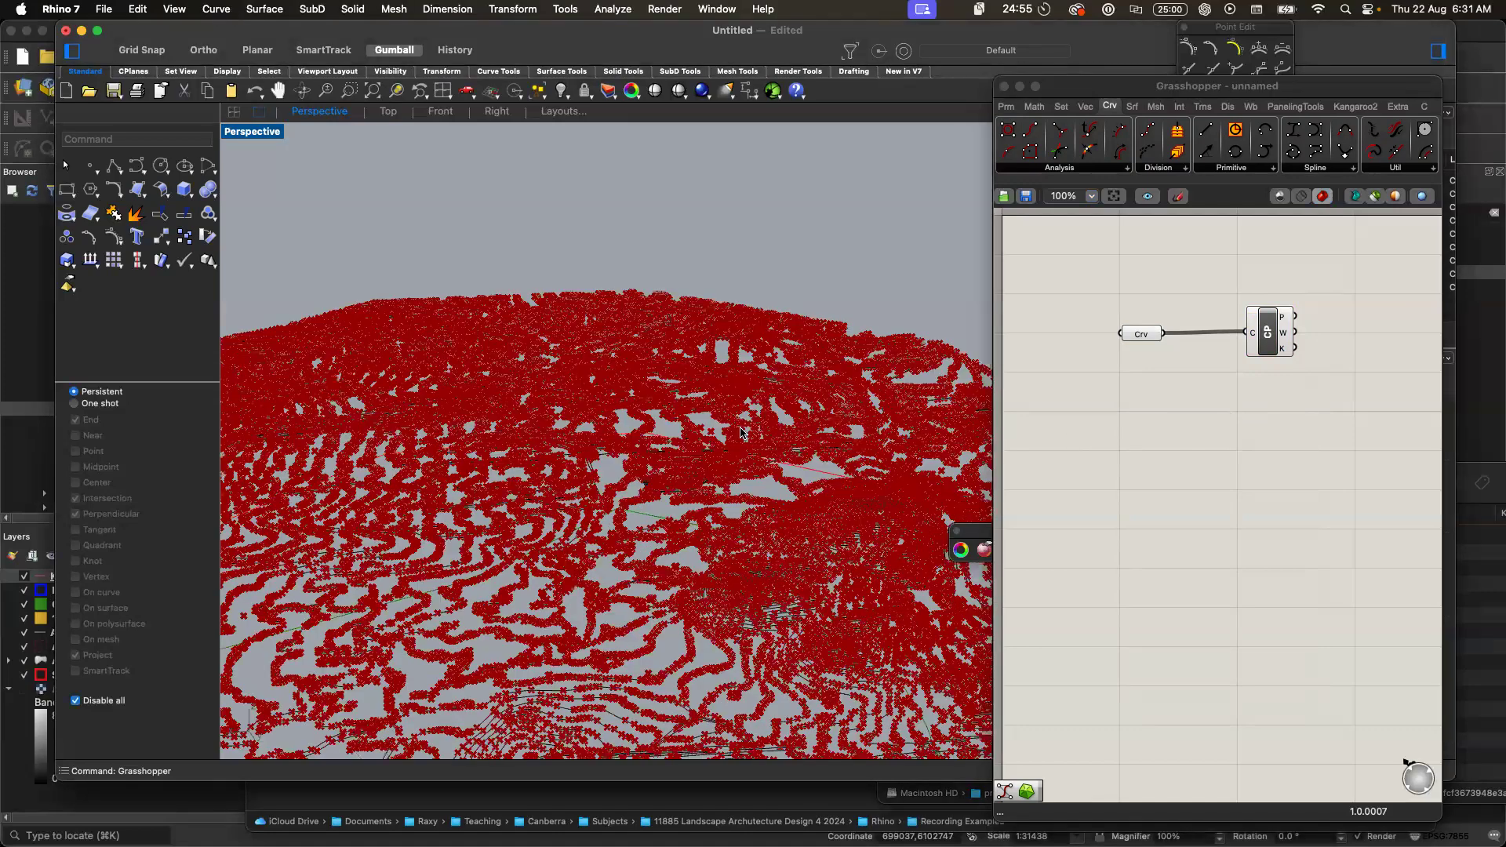
click(1268, 408)
click(844, 243)
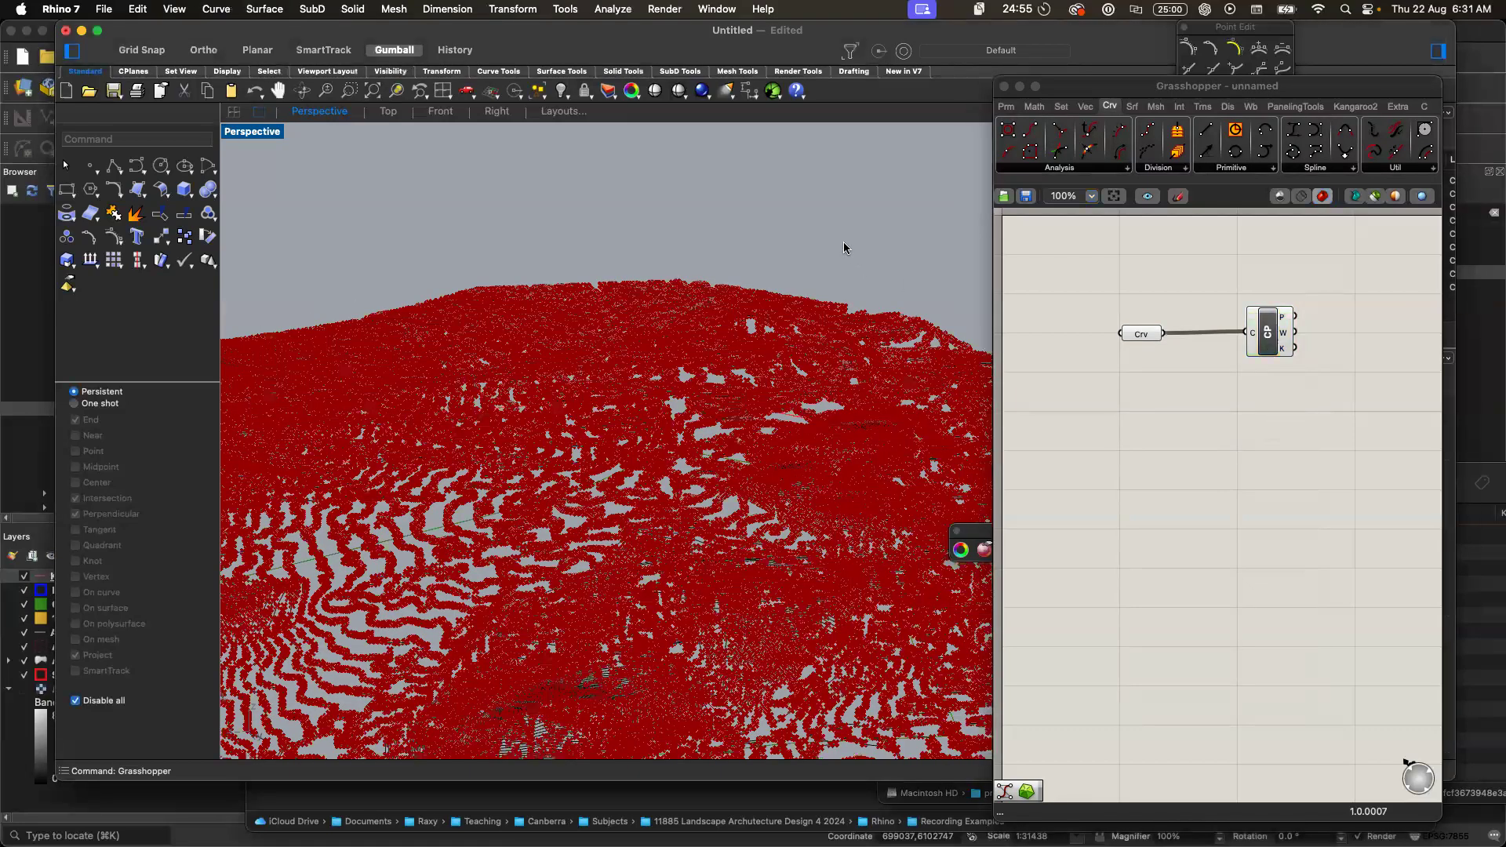
scroll(844, 247, down, 5)
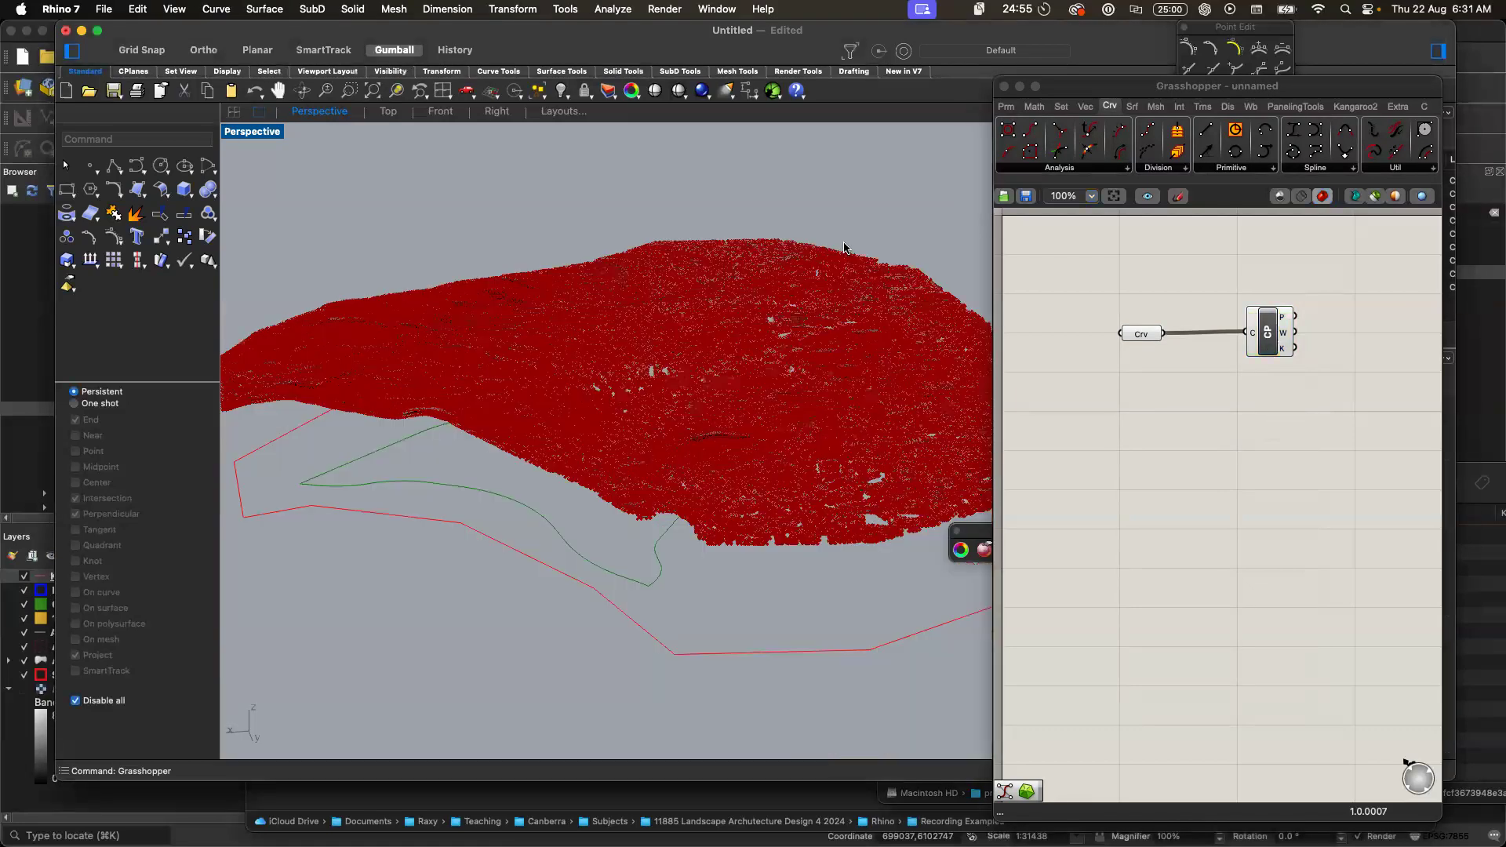
scroll(844, 248, down, 1)
scroll(851, 246, up, 5)
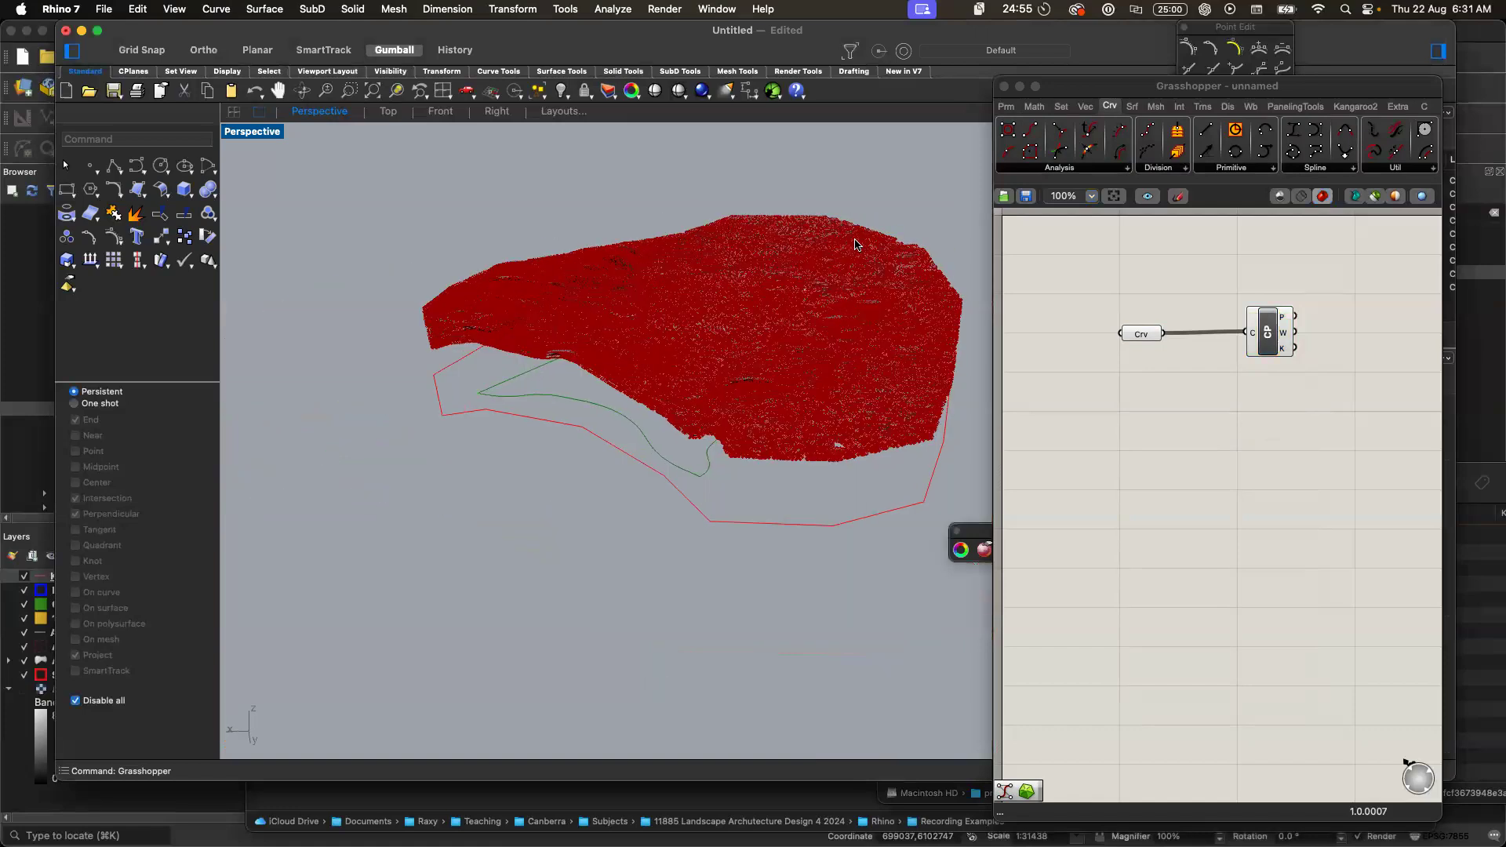
scroll(855, 245, up, 1)
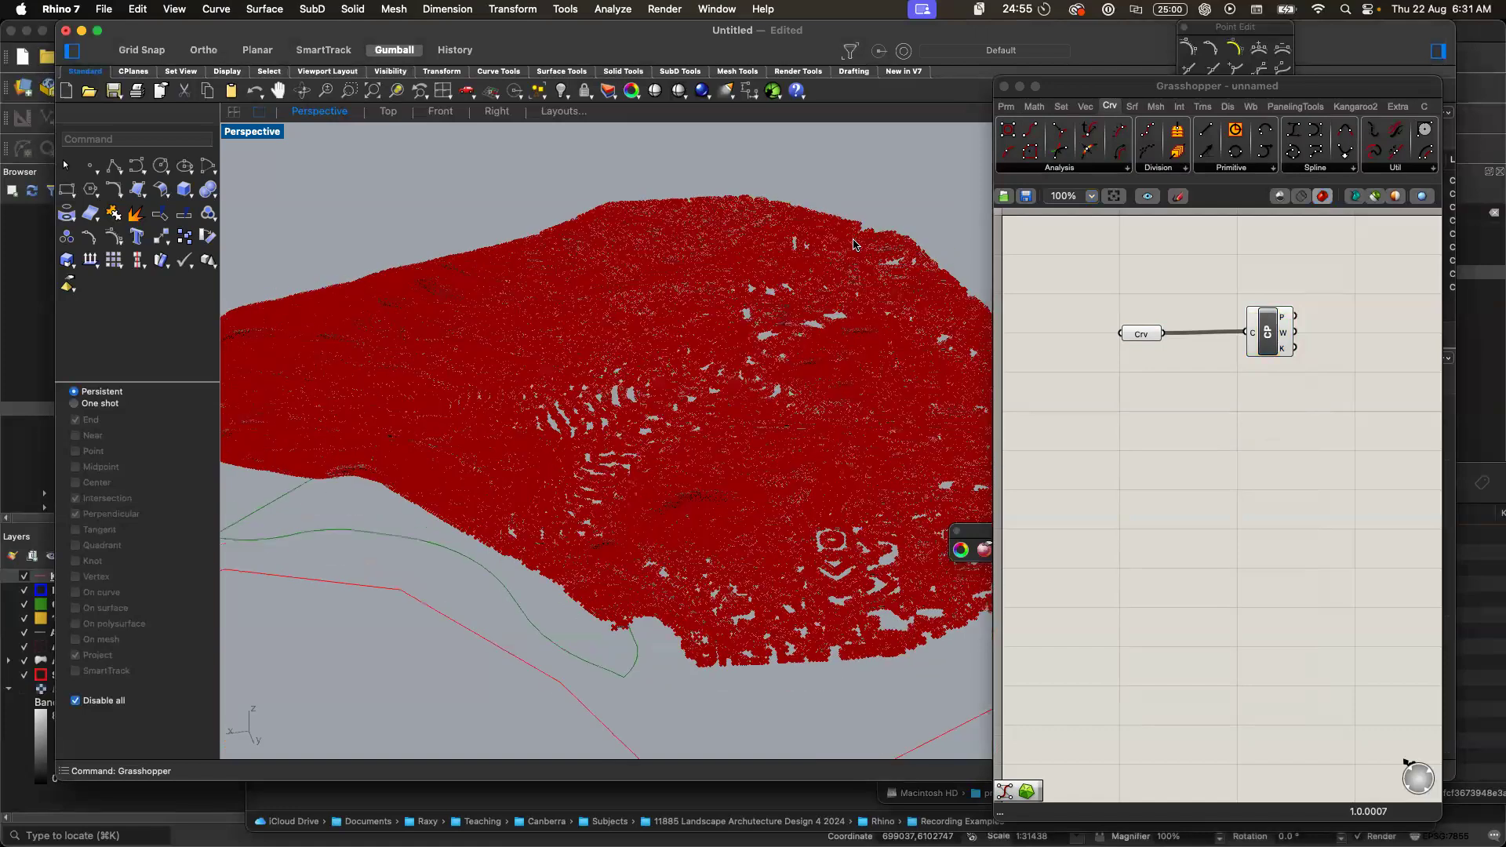
scroll(853, 244, down, 3)
scroll(831, 243, up, 4)
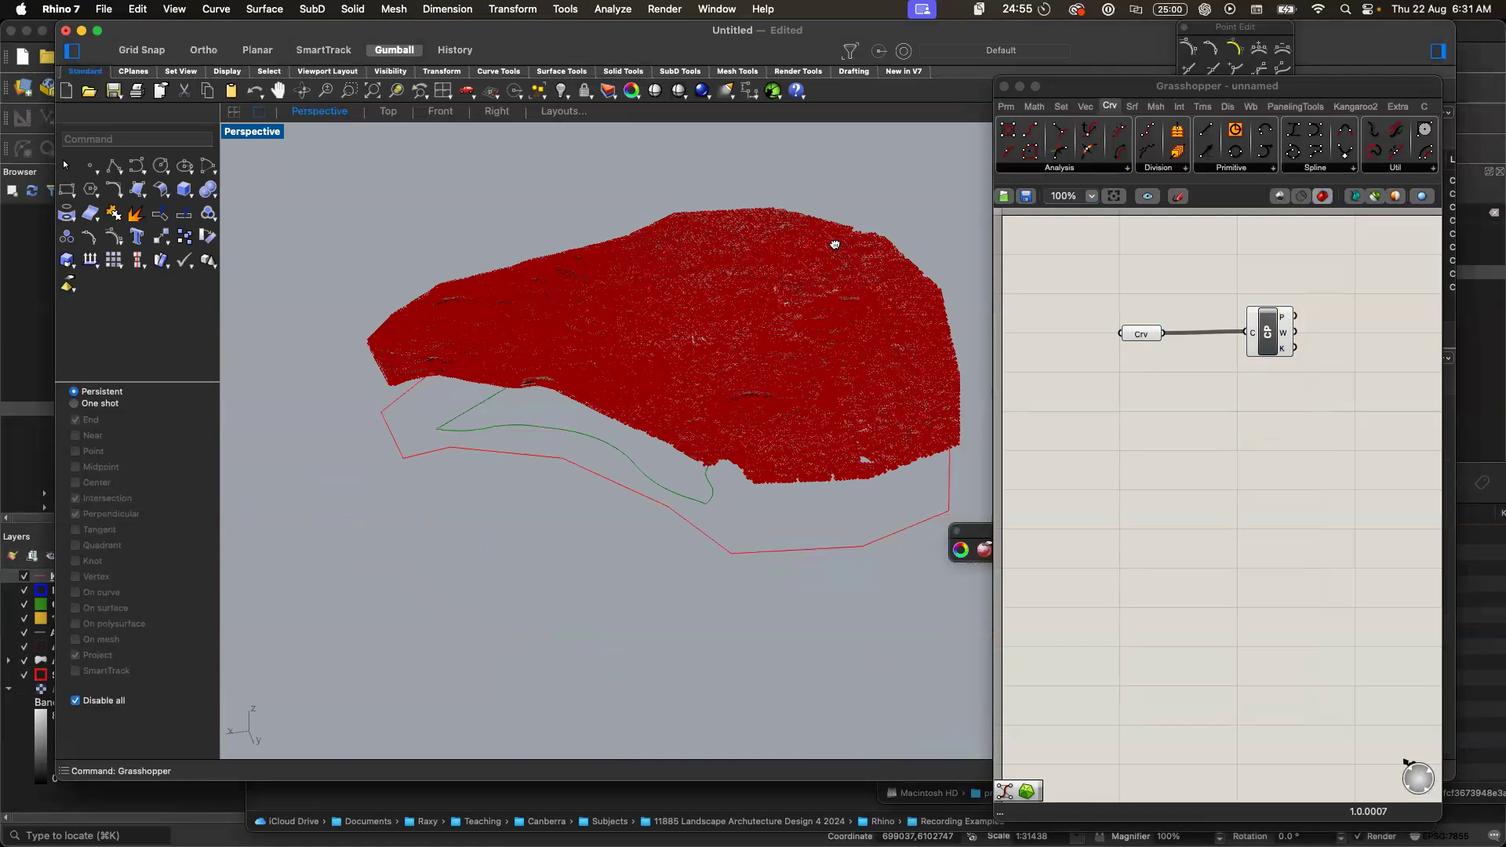
scroll(797, 259, up, 2)
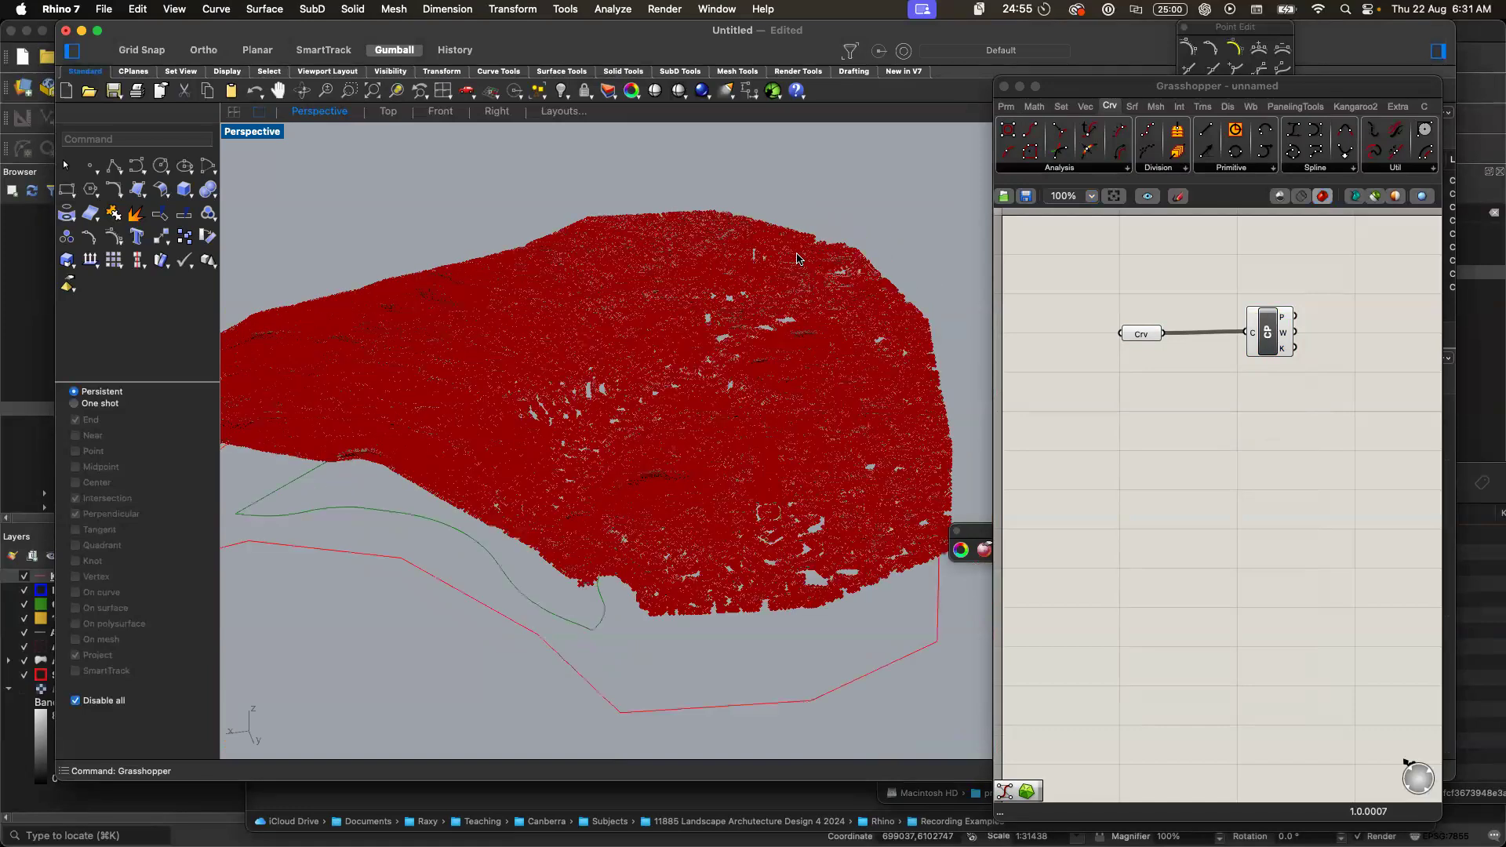
- Add a Patch component and place it just below and after the Control Points component
click(1222, 513)
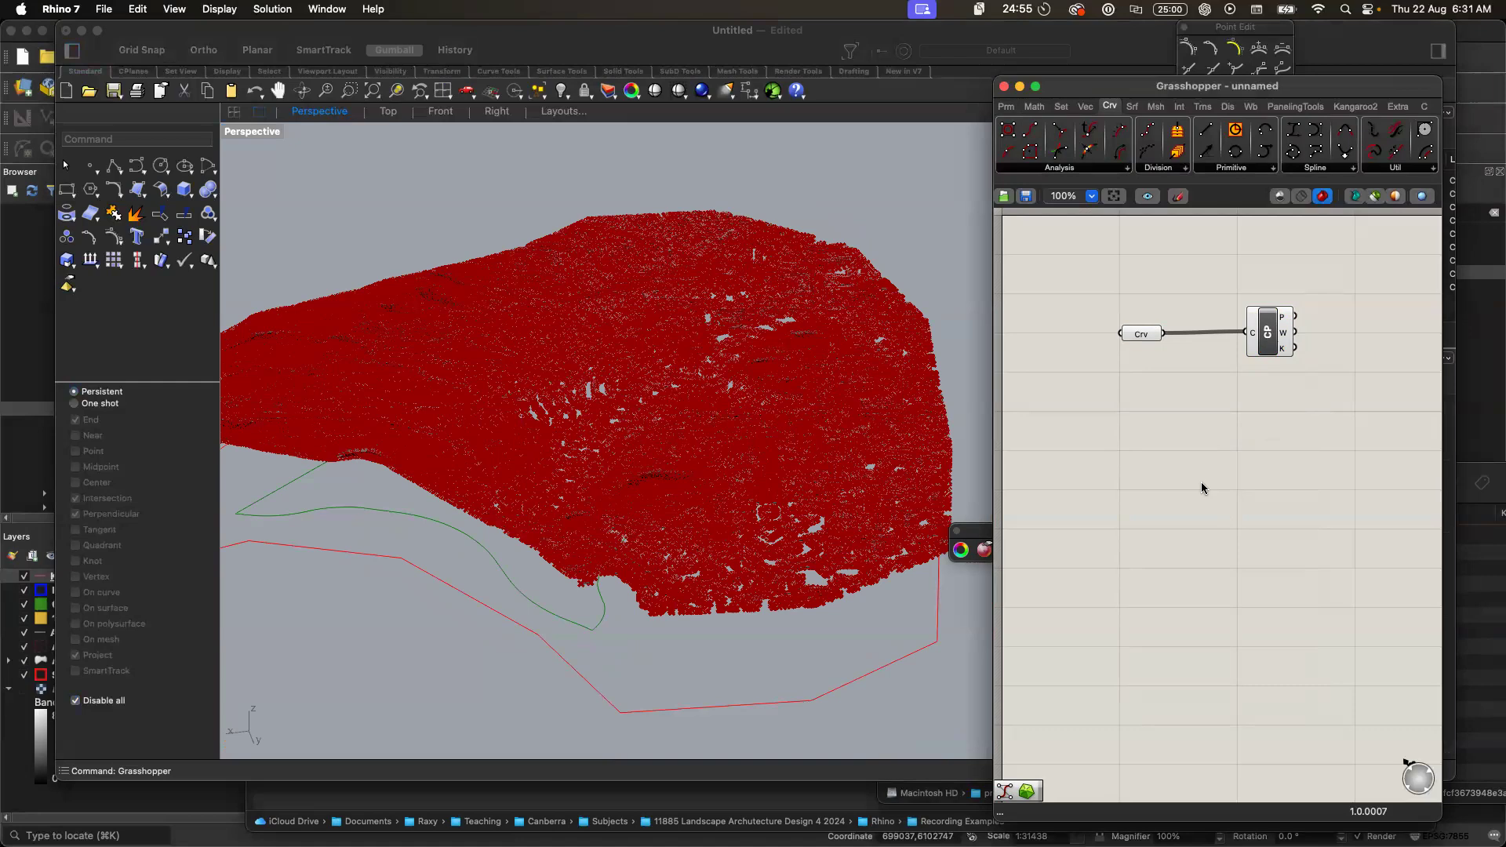
double_click(1297, 488)
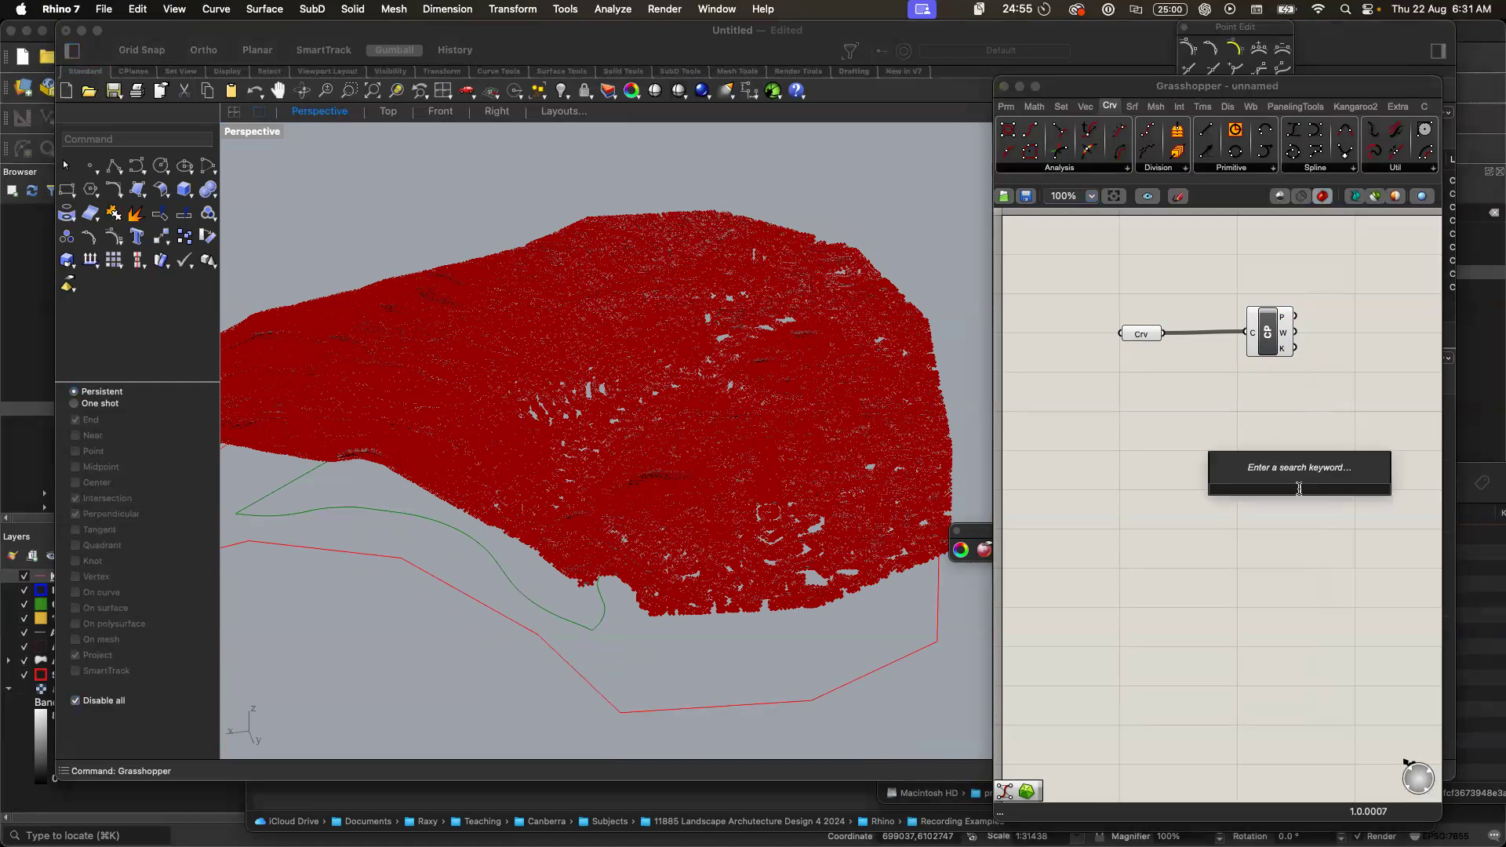
text(patch)
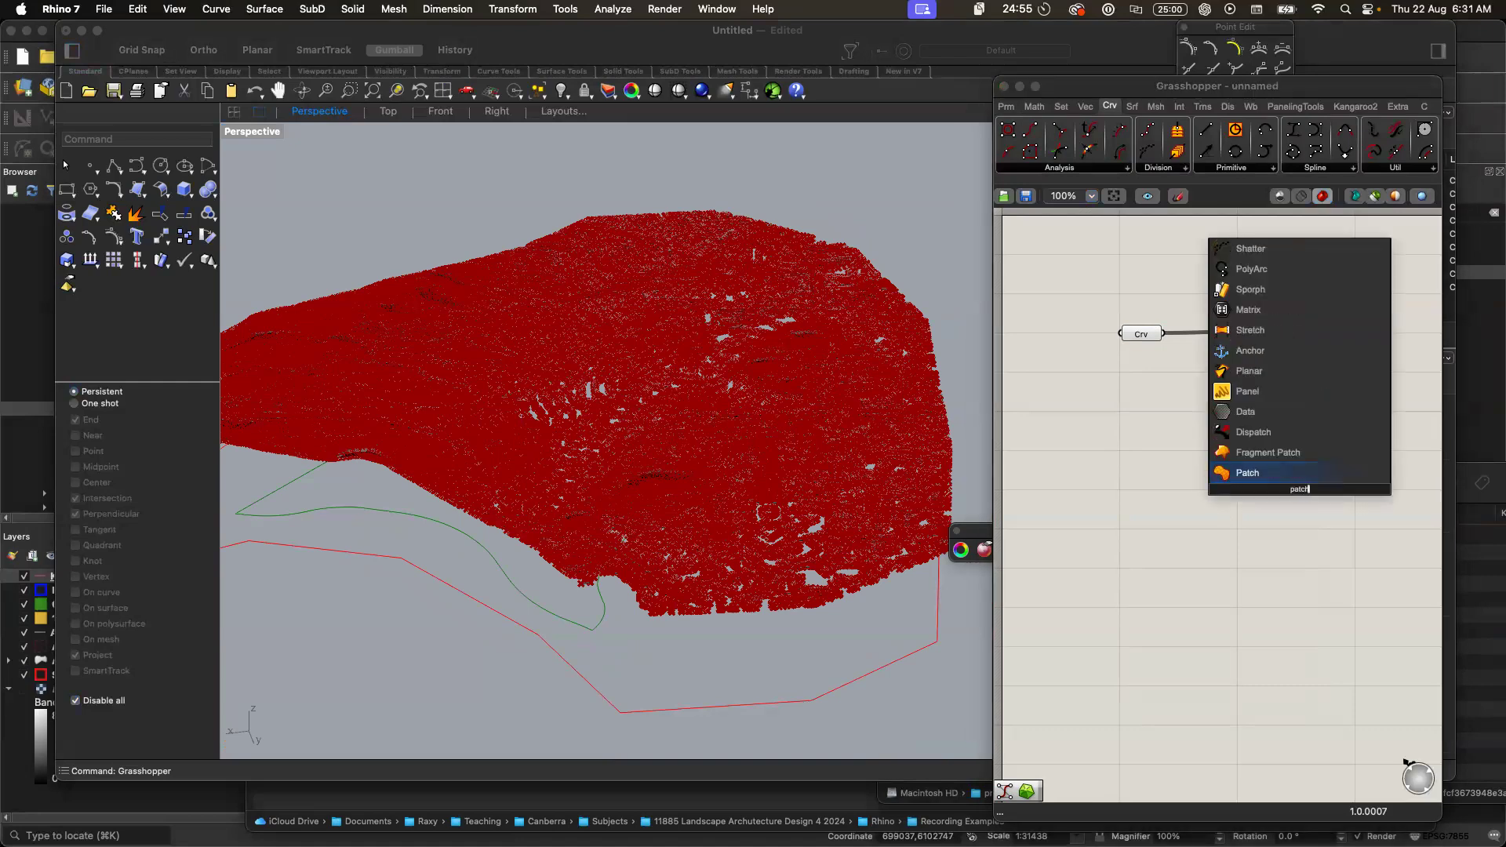
click(1265, 476)
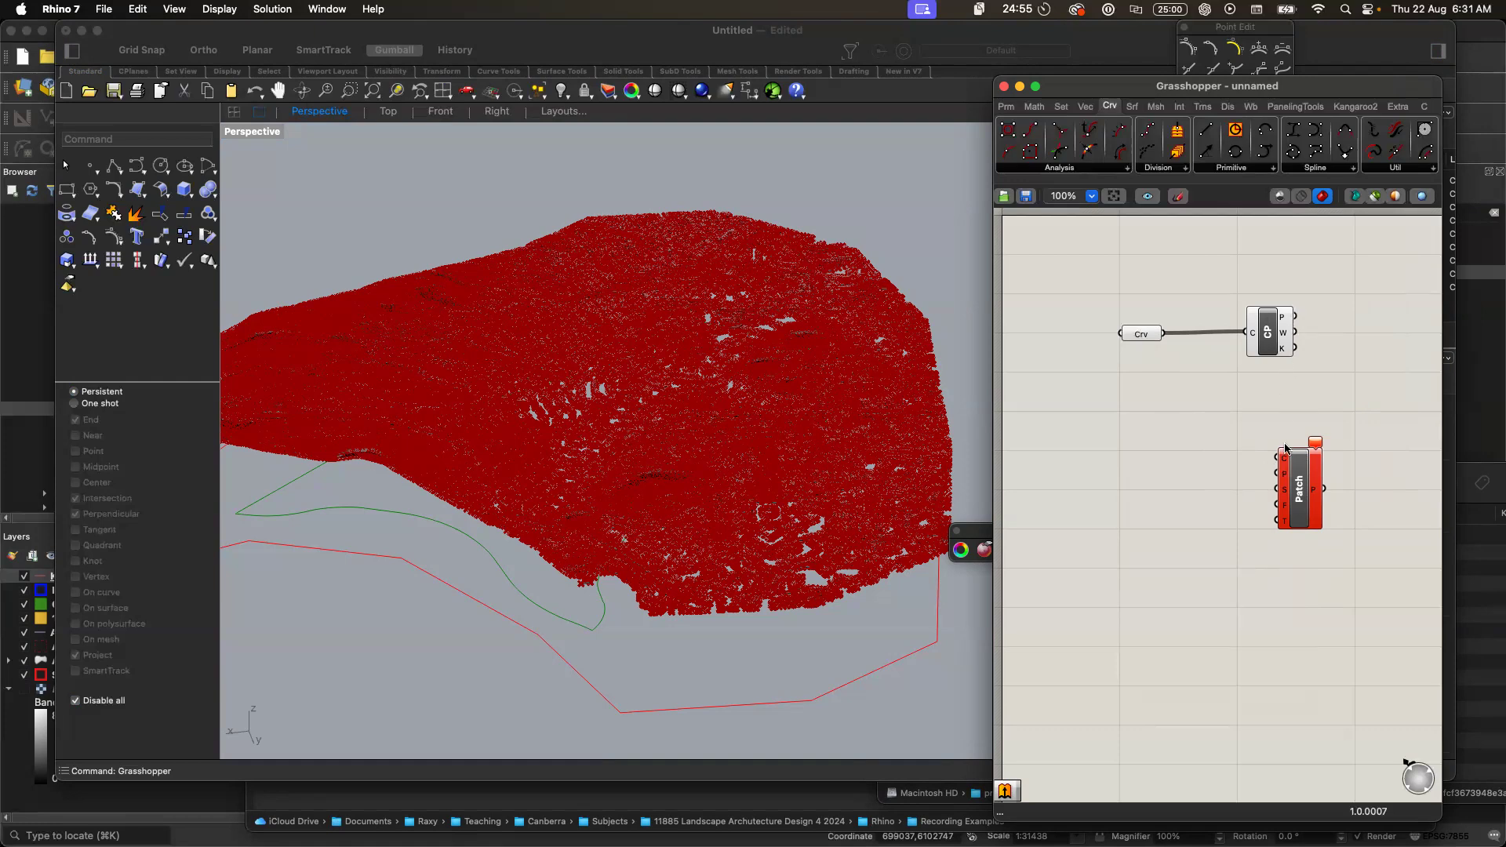
scroll(1300, 422, right, 3)
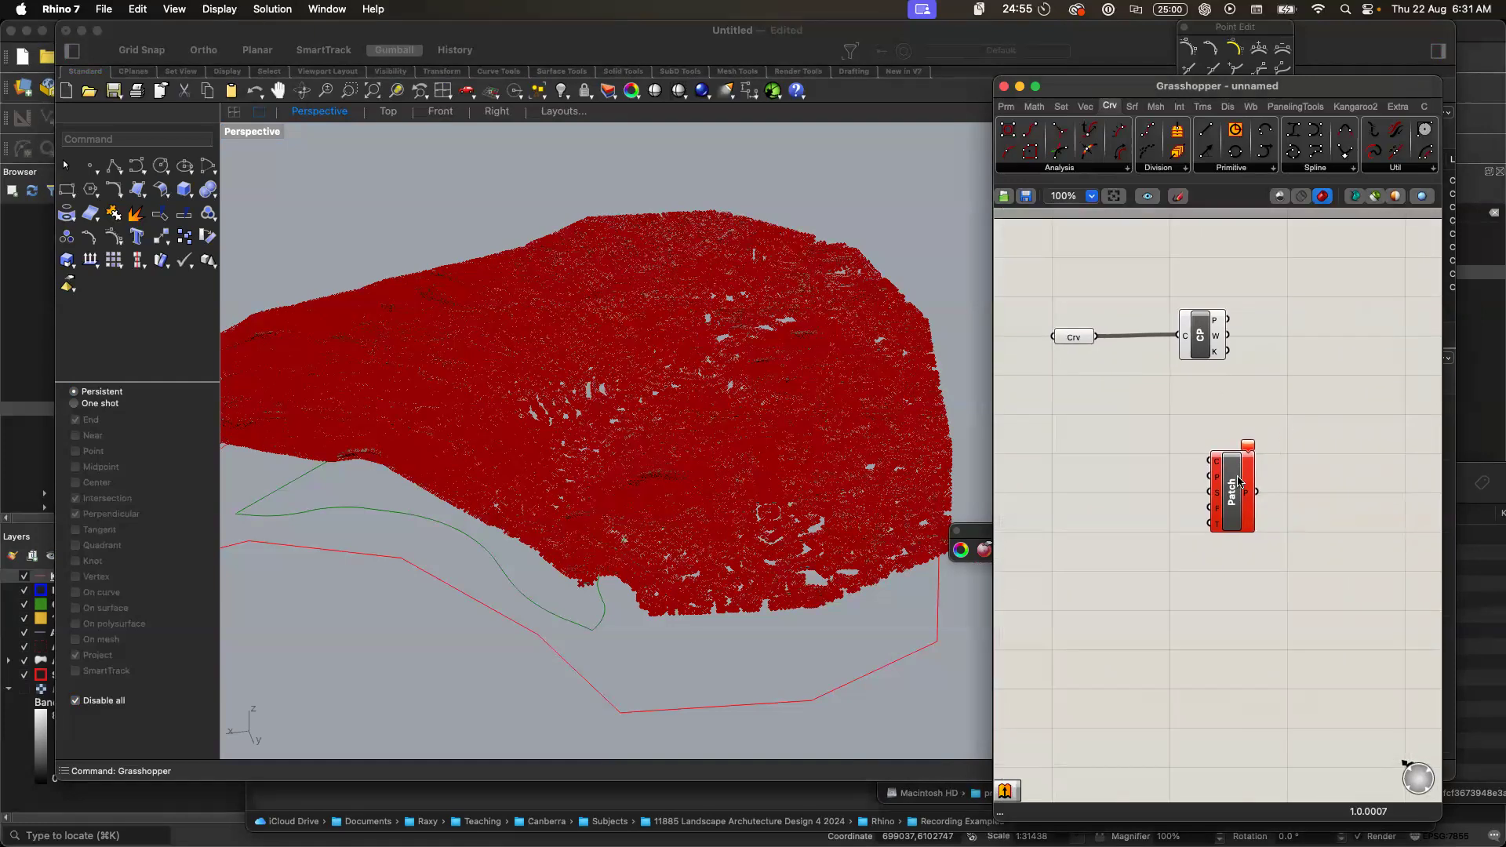
click(1264, 469)
drag(1264, 469, 1302, 420)
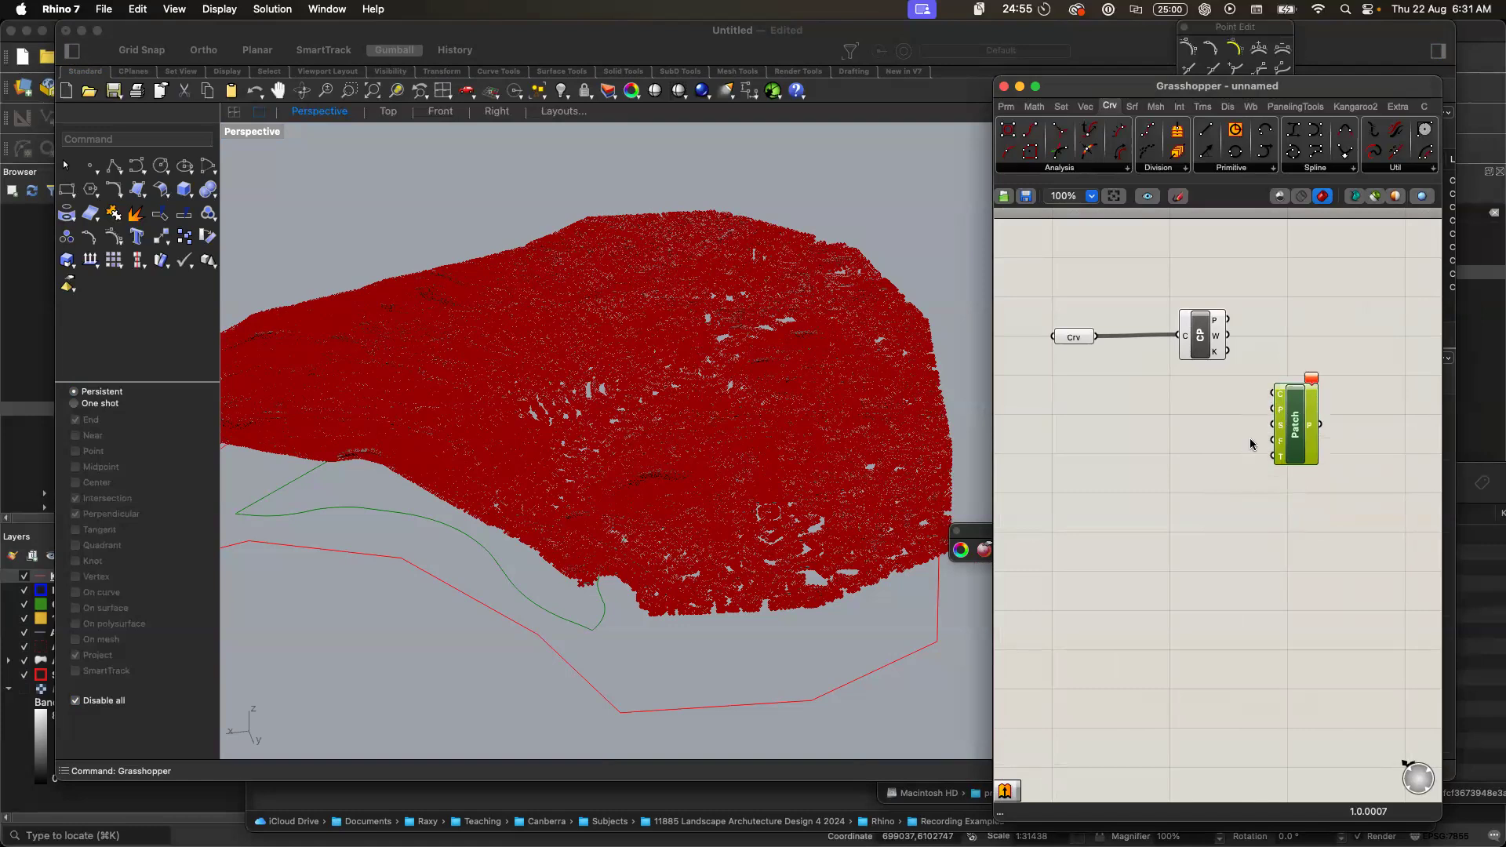
click(1210, 483)
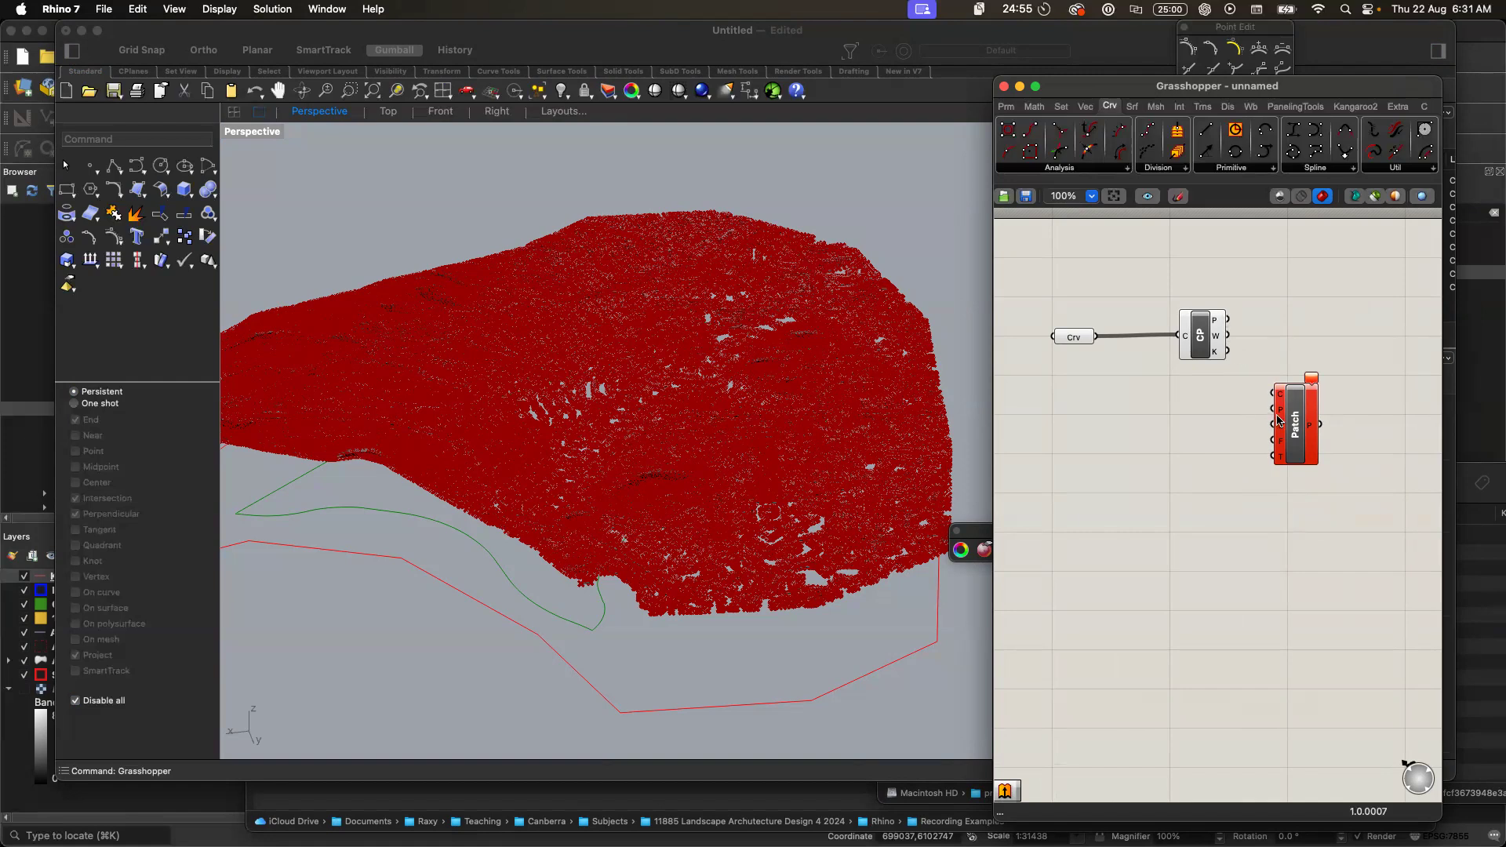
- Connect the points output of the Control Points component to the points input of the Patch component
drag(1227, 320, 1273, 409)
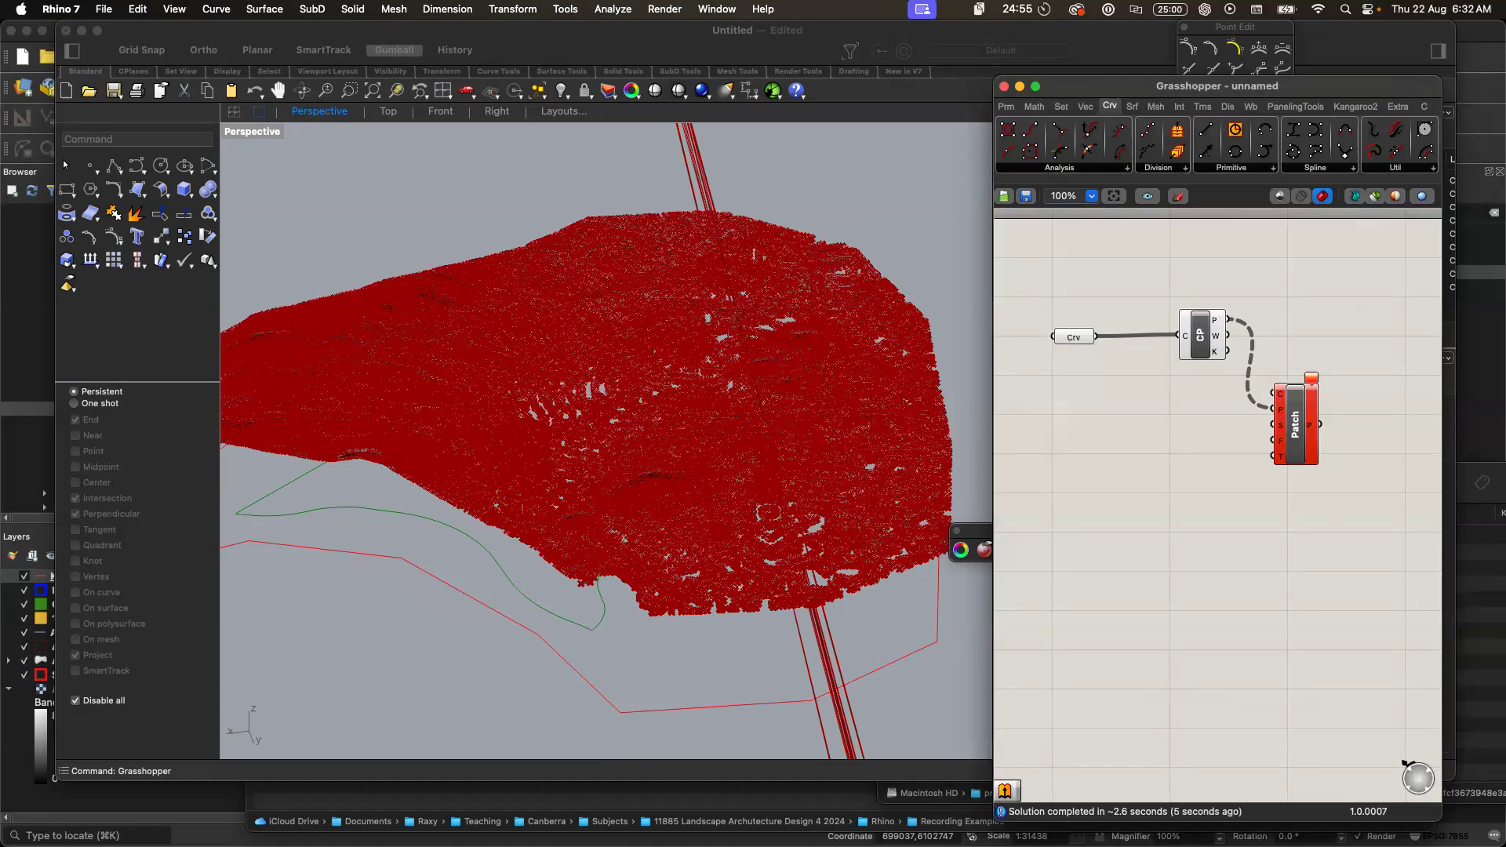
click(1270, 549)
scroll(800, 557, down, 5)
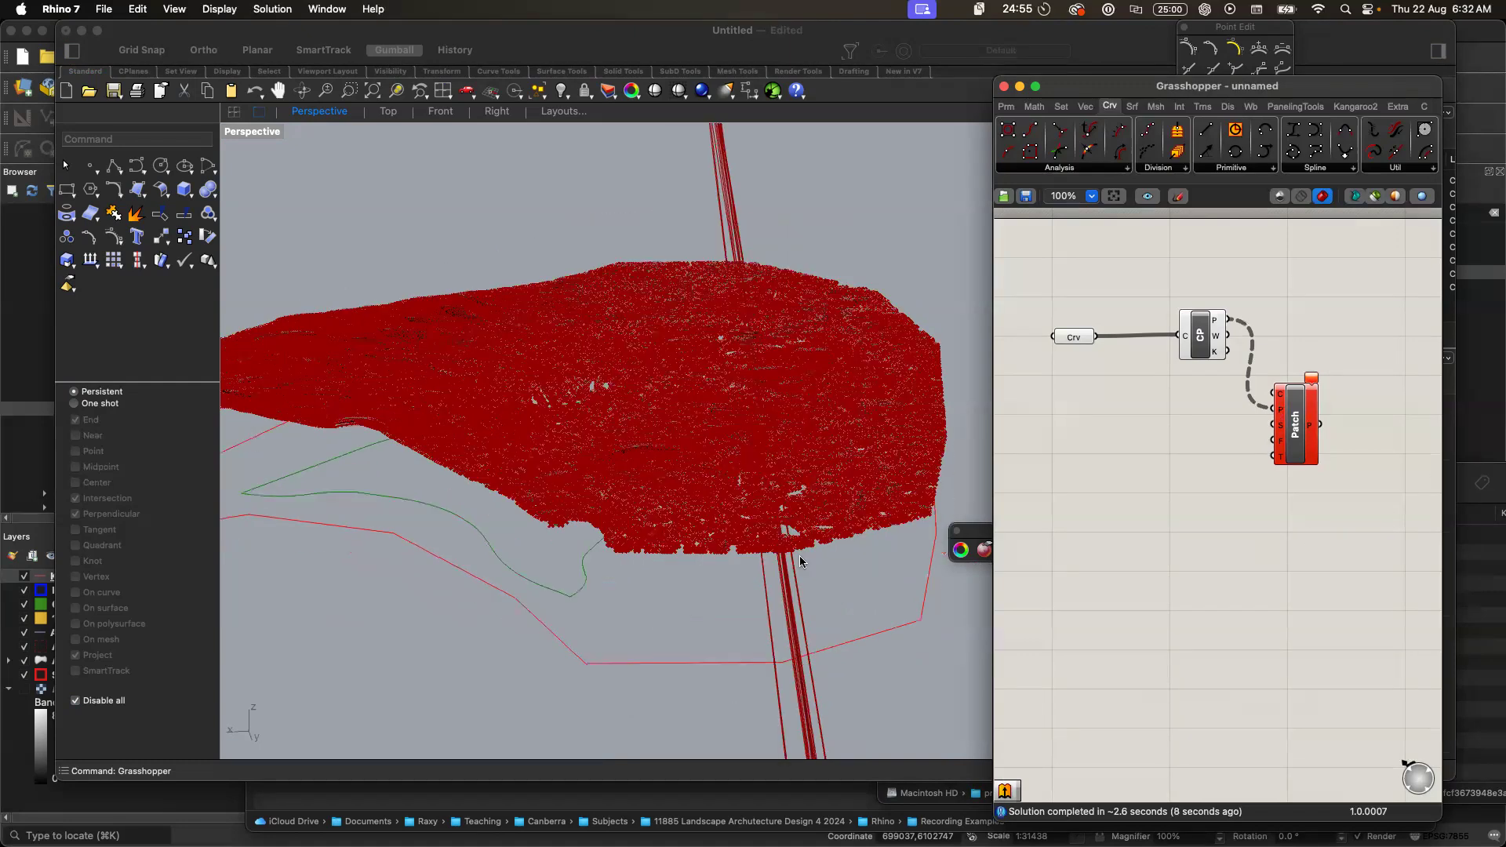
scroll(800, 558, up, 2)
scroll(800, 559, left, 3)
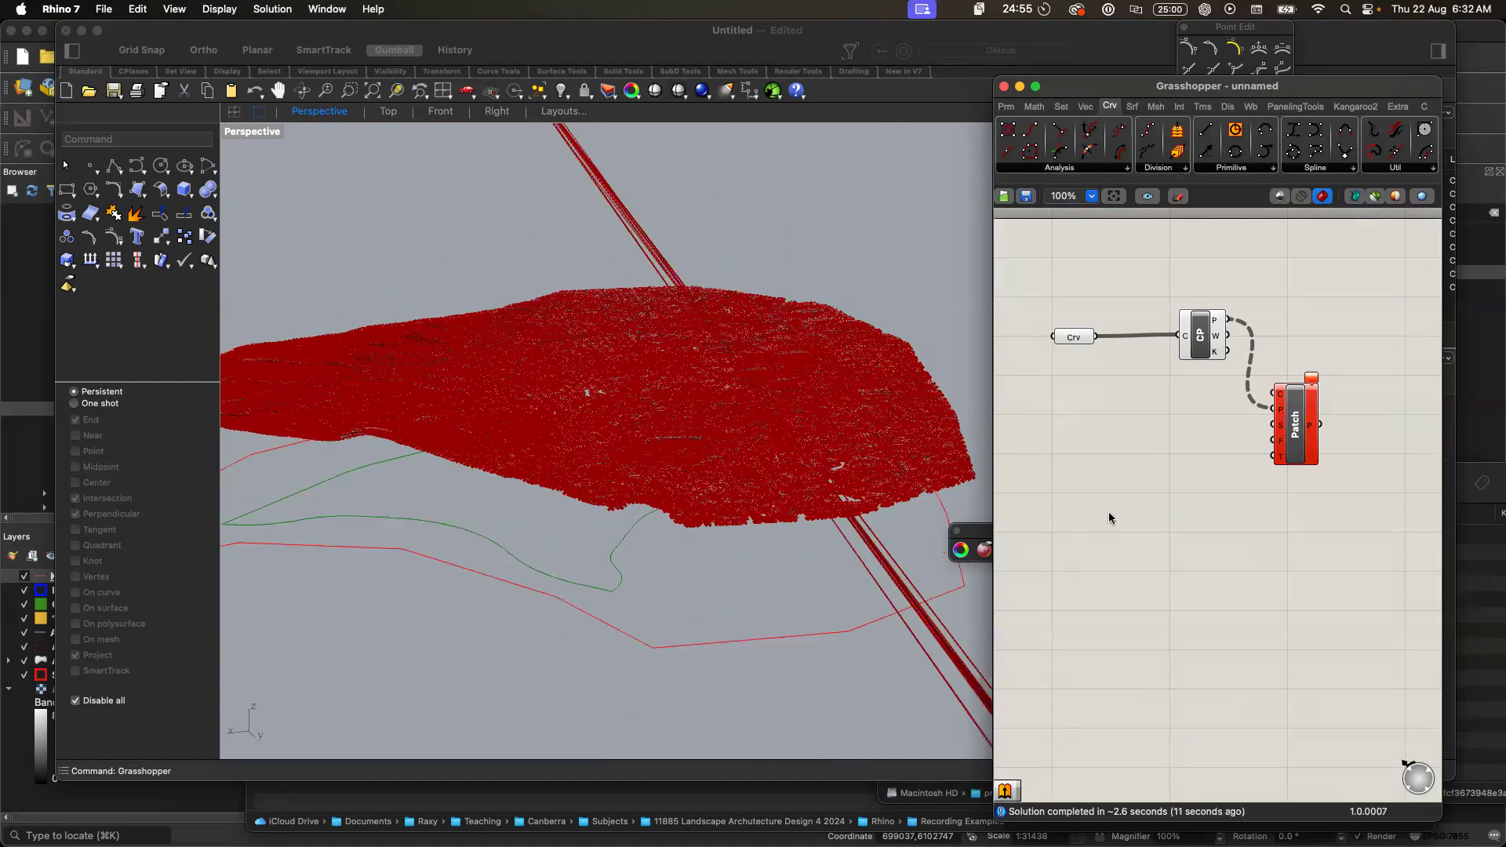
- Flatten the points output of the Control Points component so the Patch uses one combined point list
right_click(1216, 322)
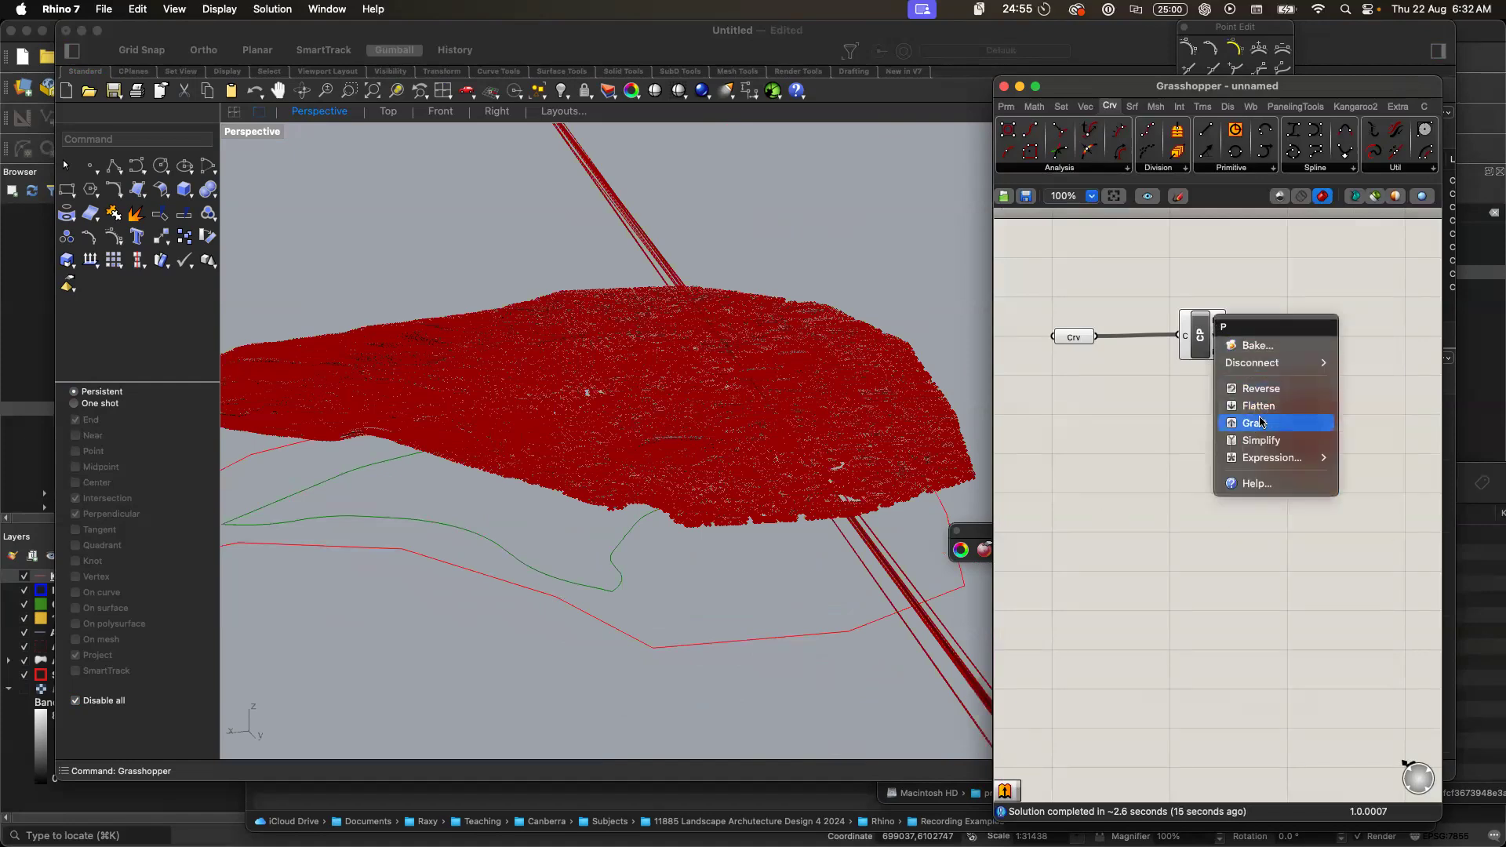
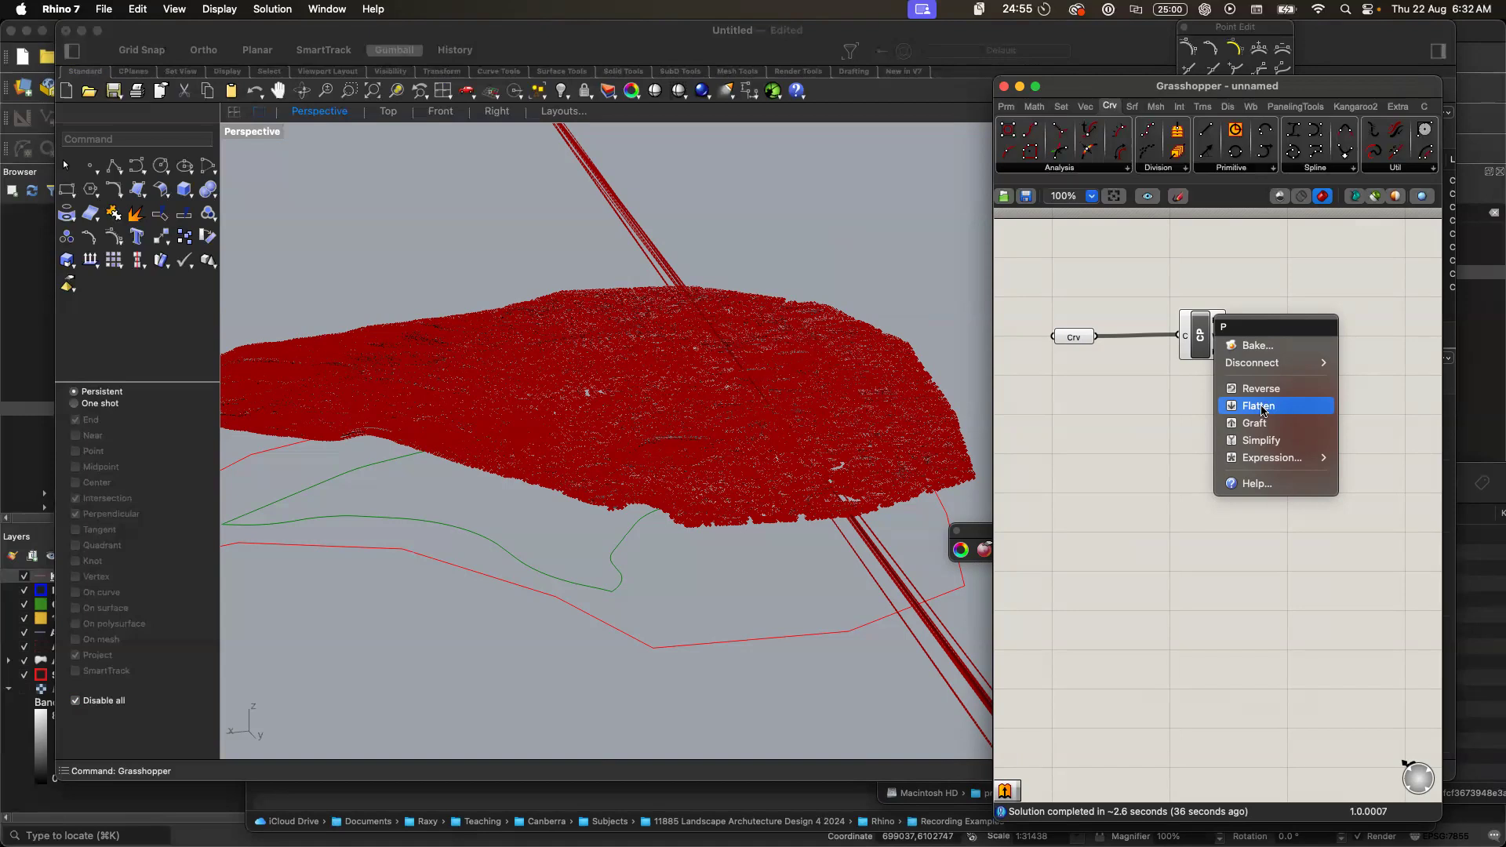
click(1261, 407)
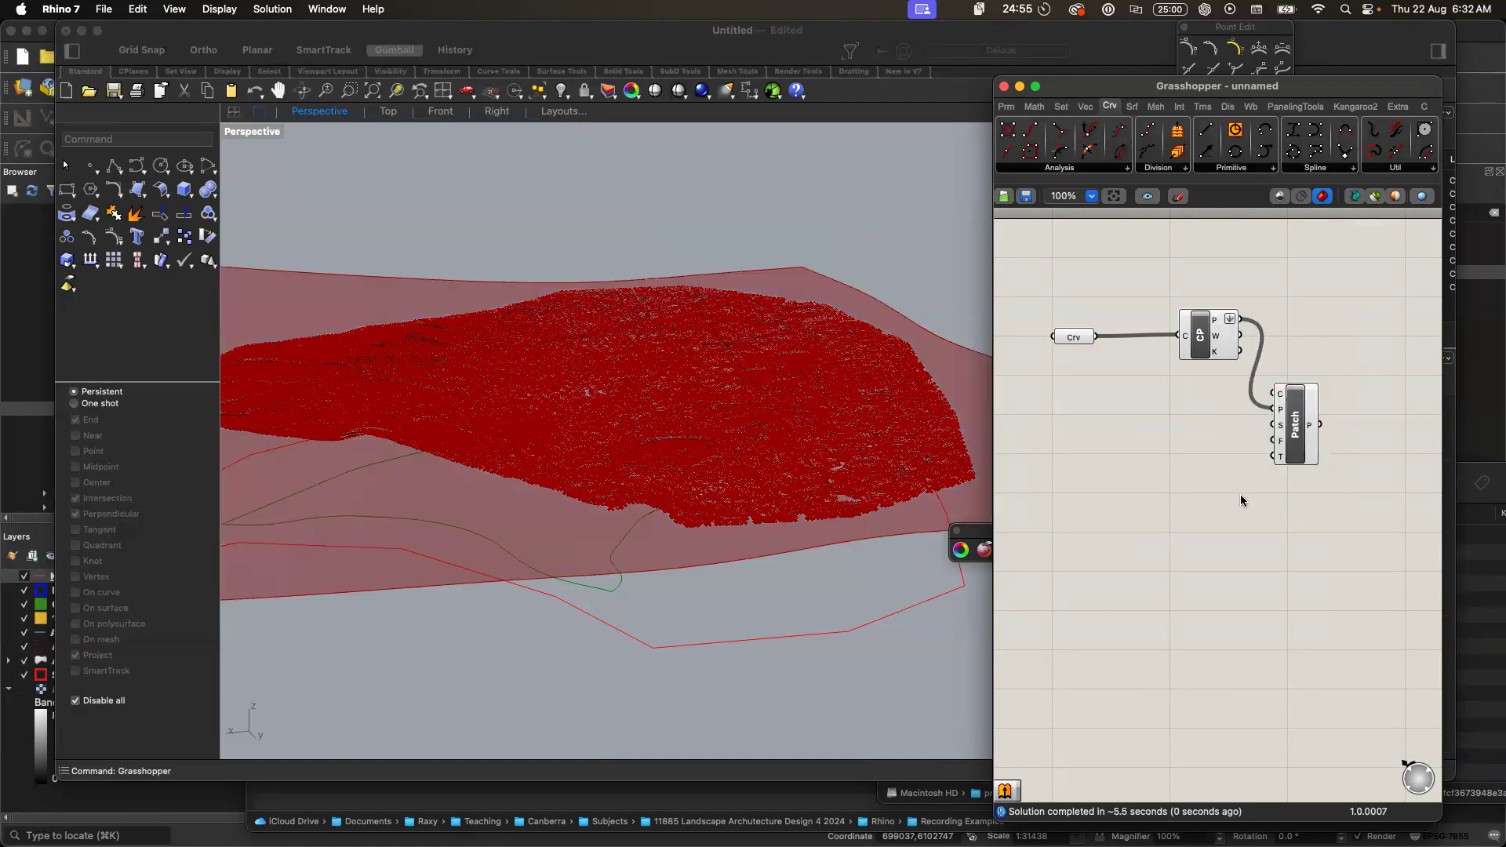
scroll(781, 534, up, 4)
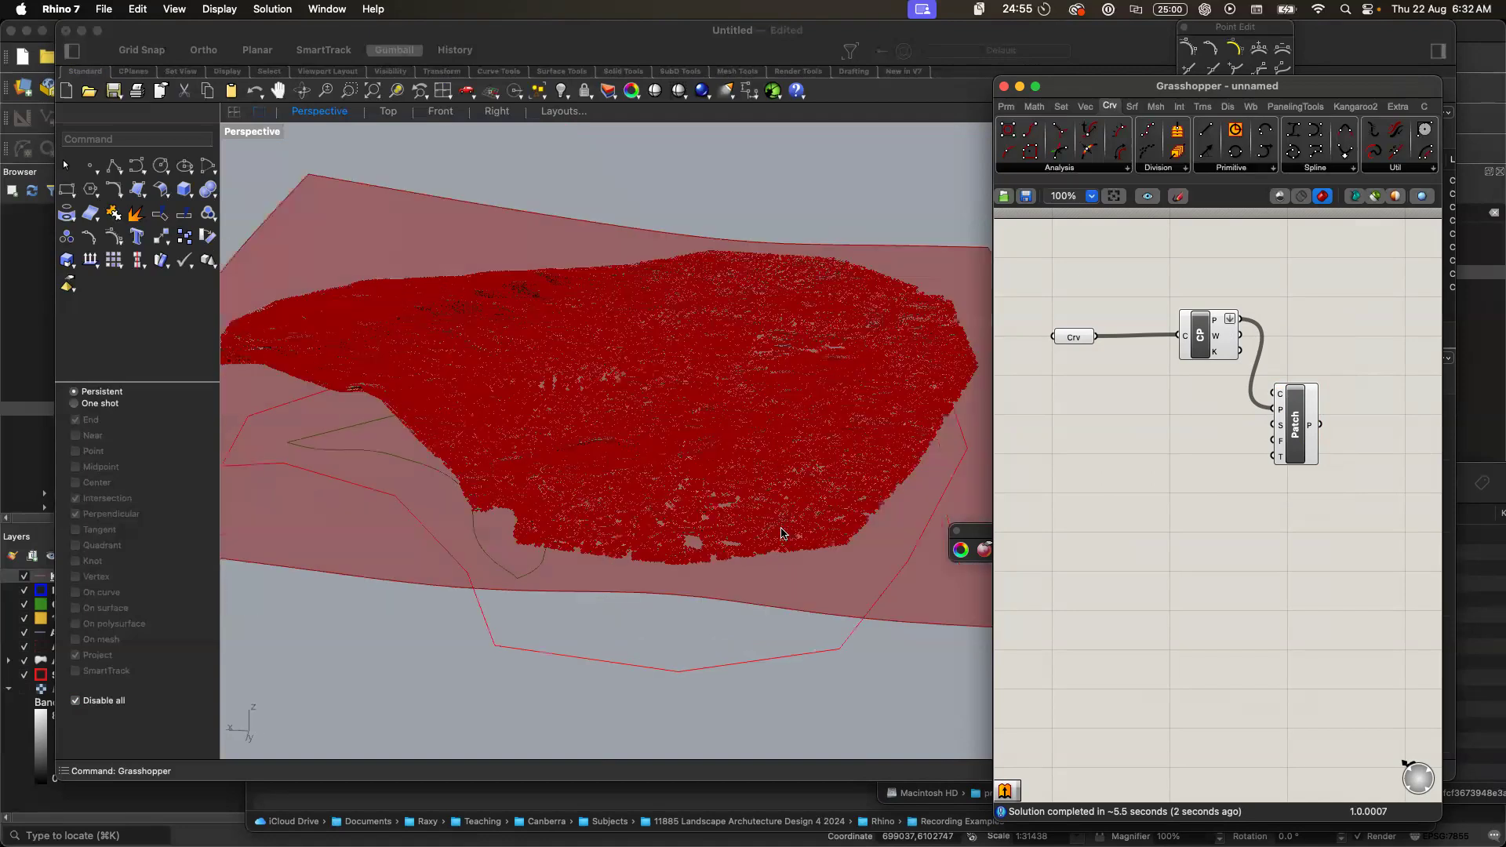
- Turn off the preview of the Control Points component so only the contours and patch surface are displayed
scroll(781, 534, down, 10)
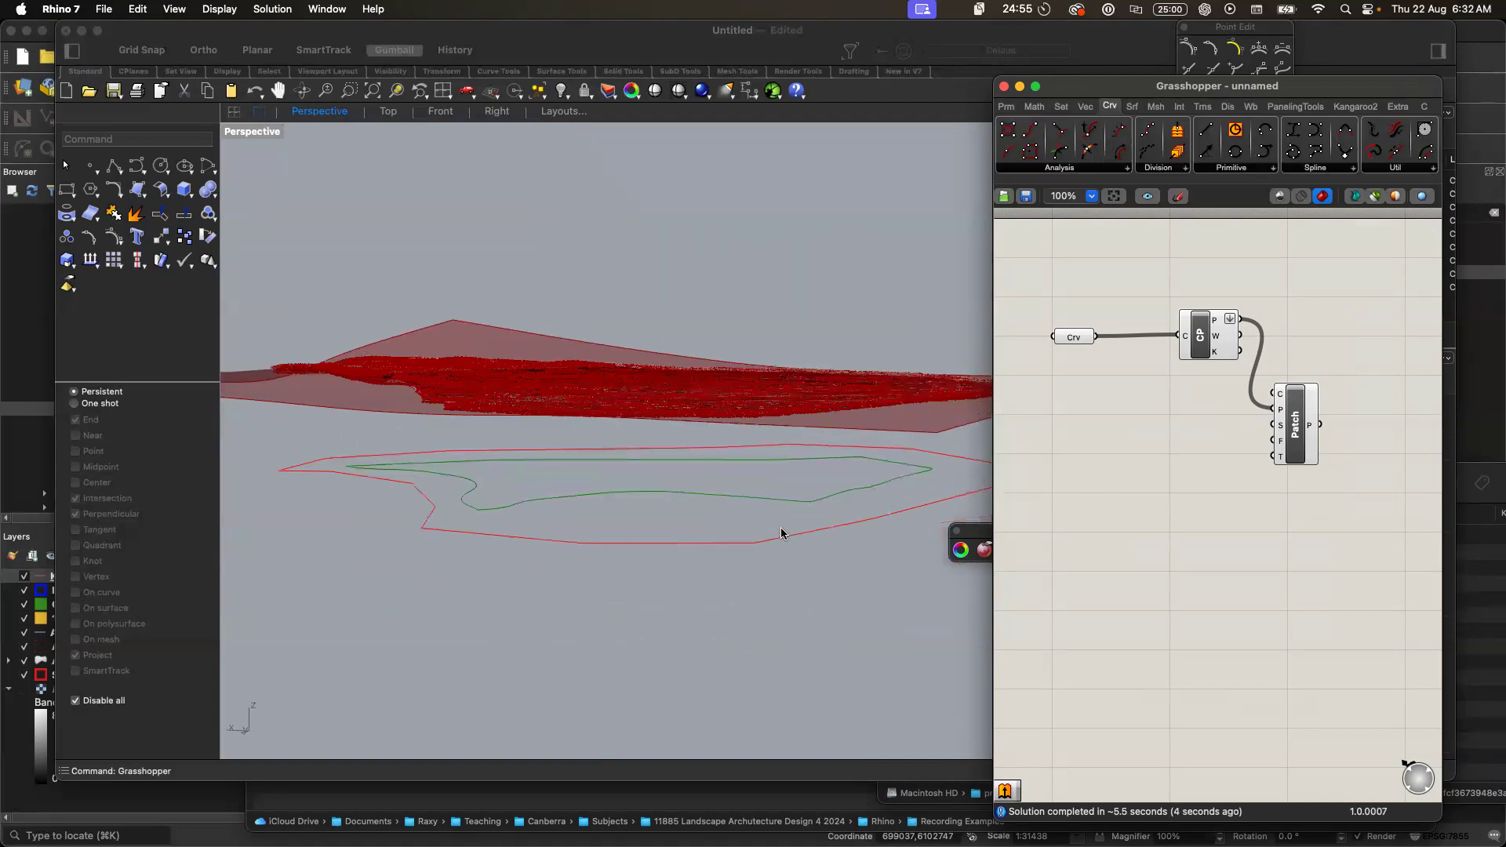
scroll(781, 534, up, 5)
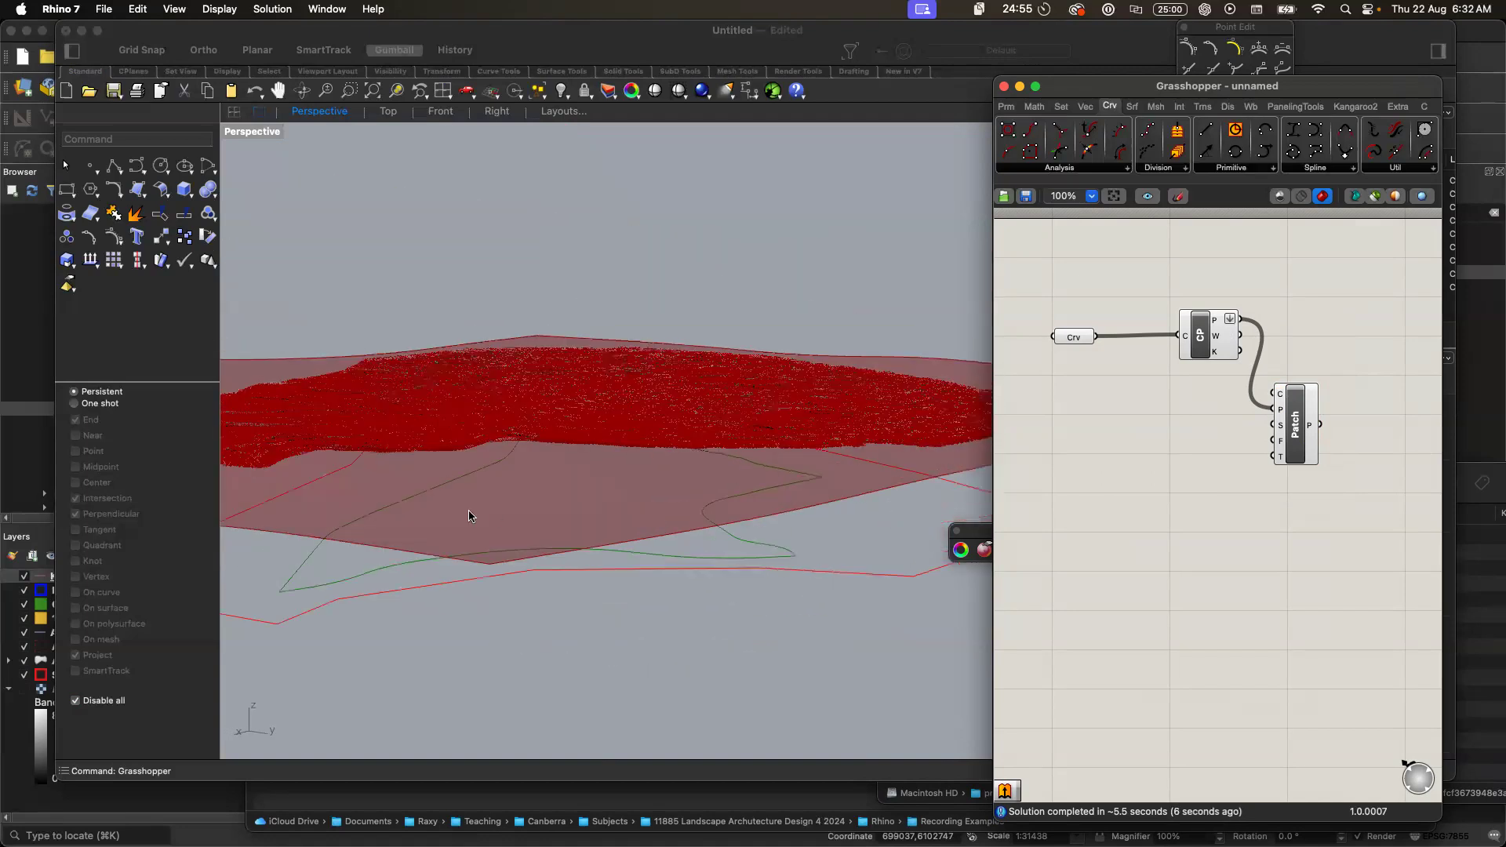
click(521, 460)
scroll(514, 462, up, 5)
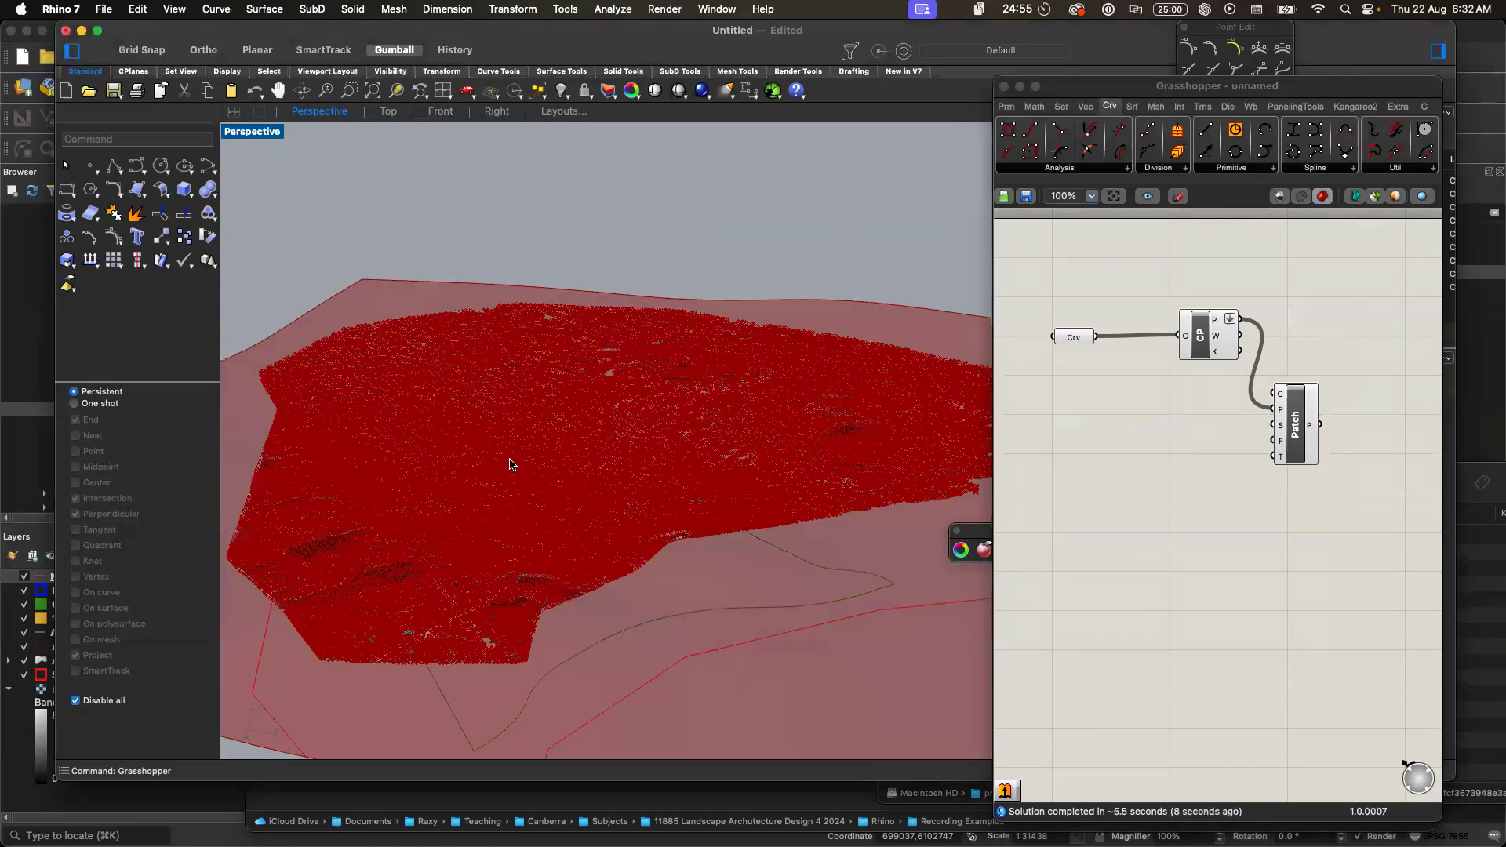
click(1122, 367)
click(1207, 339)
right_click(1207, 339)
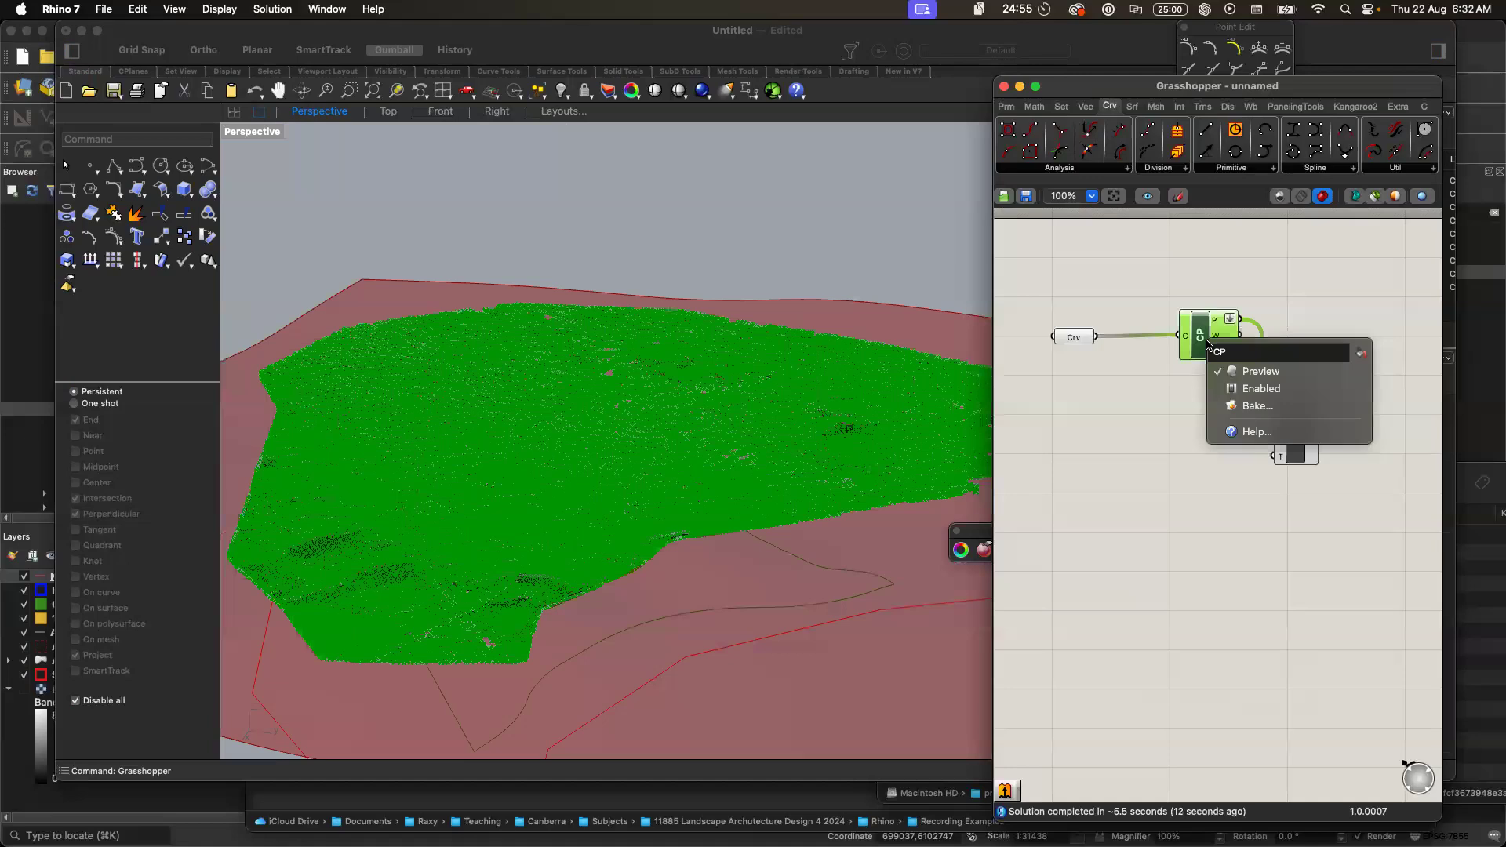
click(1236, 370)
- Examine from low and raised angles around the terrain how closely the patch surface follows the contours
click(800, 293)
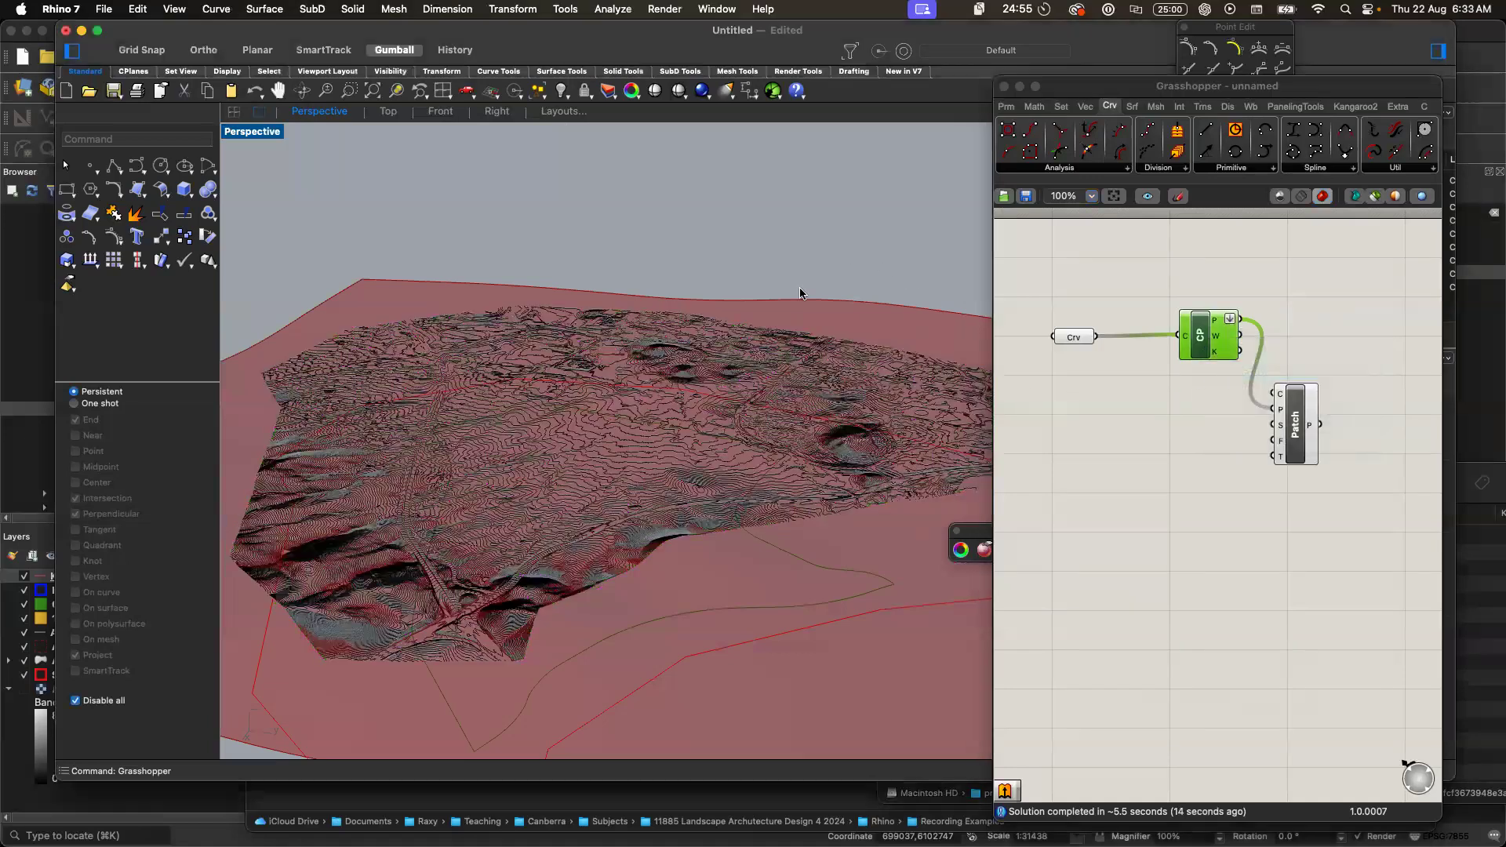
scroll(683, 400, down, 3)
scroll(681, 400, down, 5)
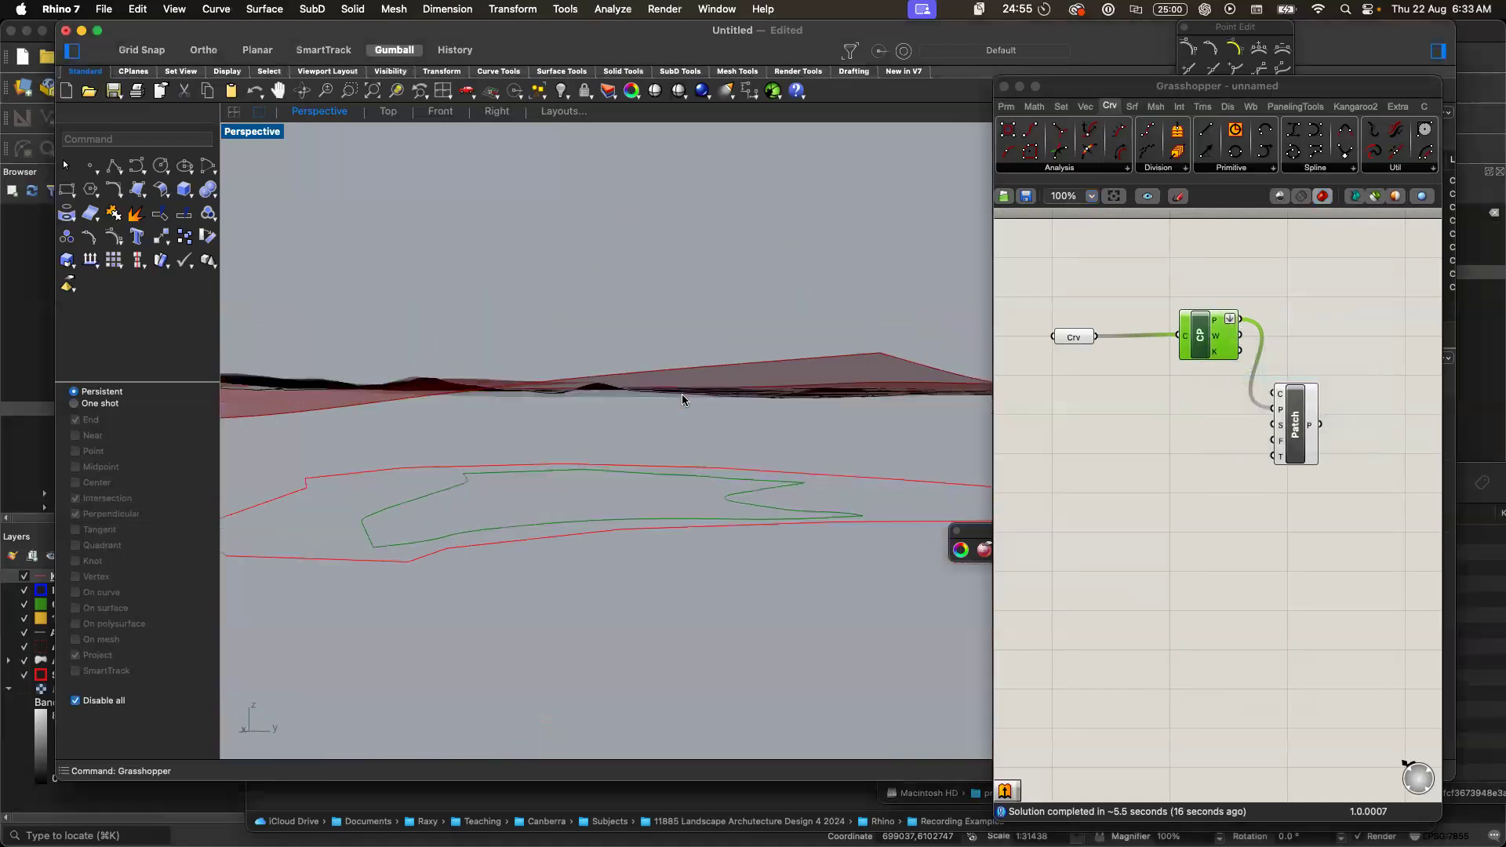
scroll(681, 400, up, 5)
scroll(521, 549, up, 5)
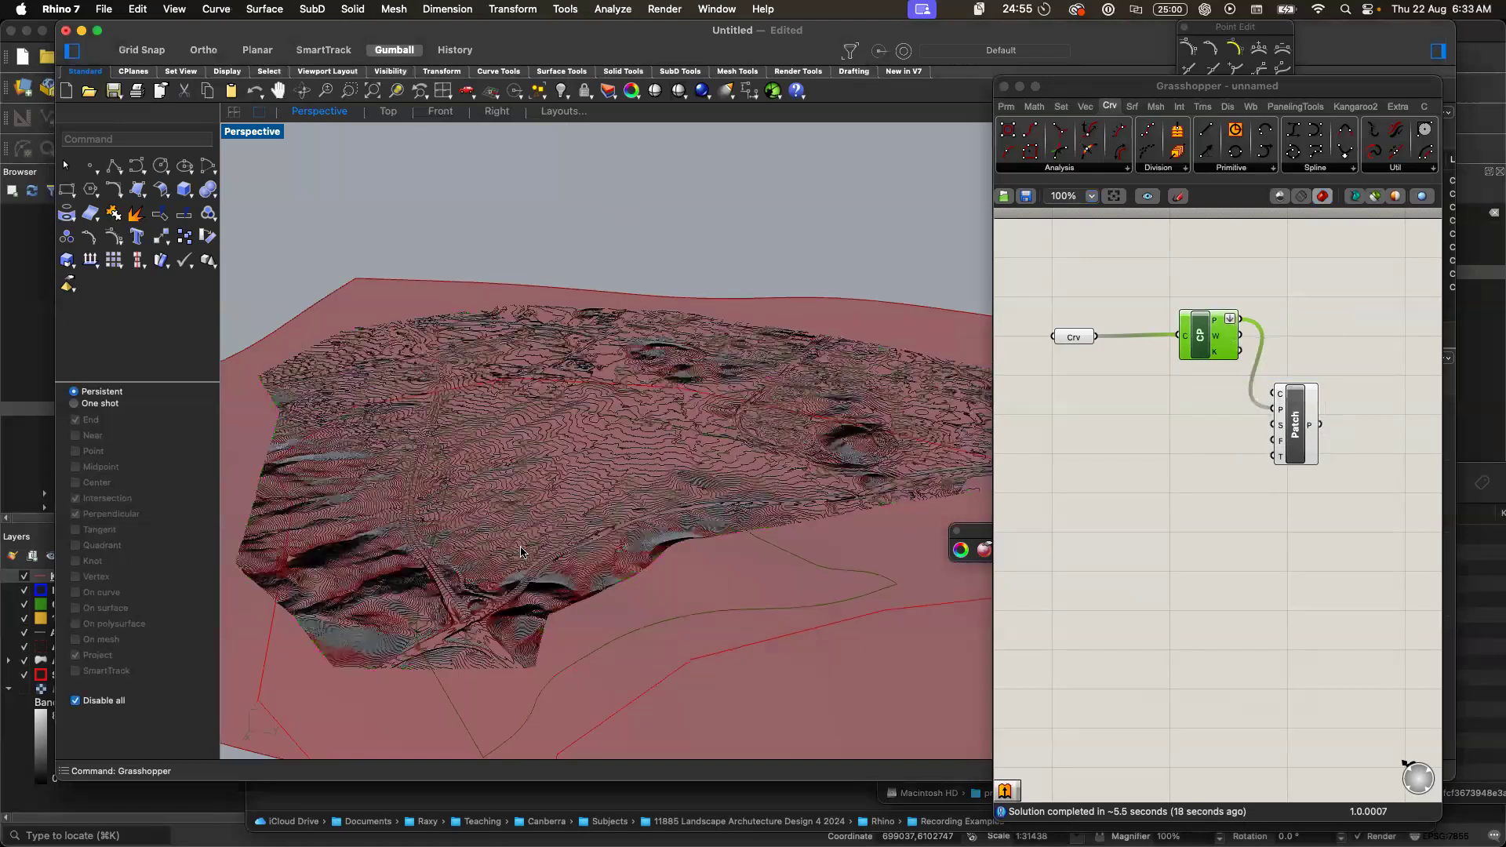
scroll(520, 549, down, 8)
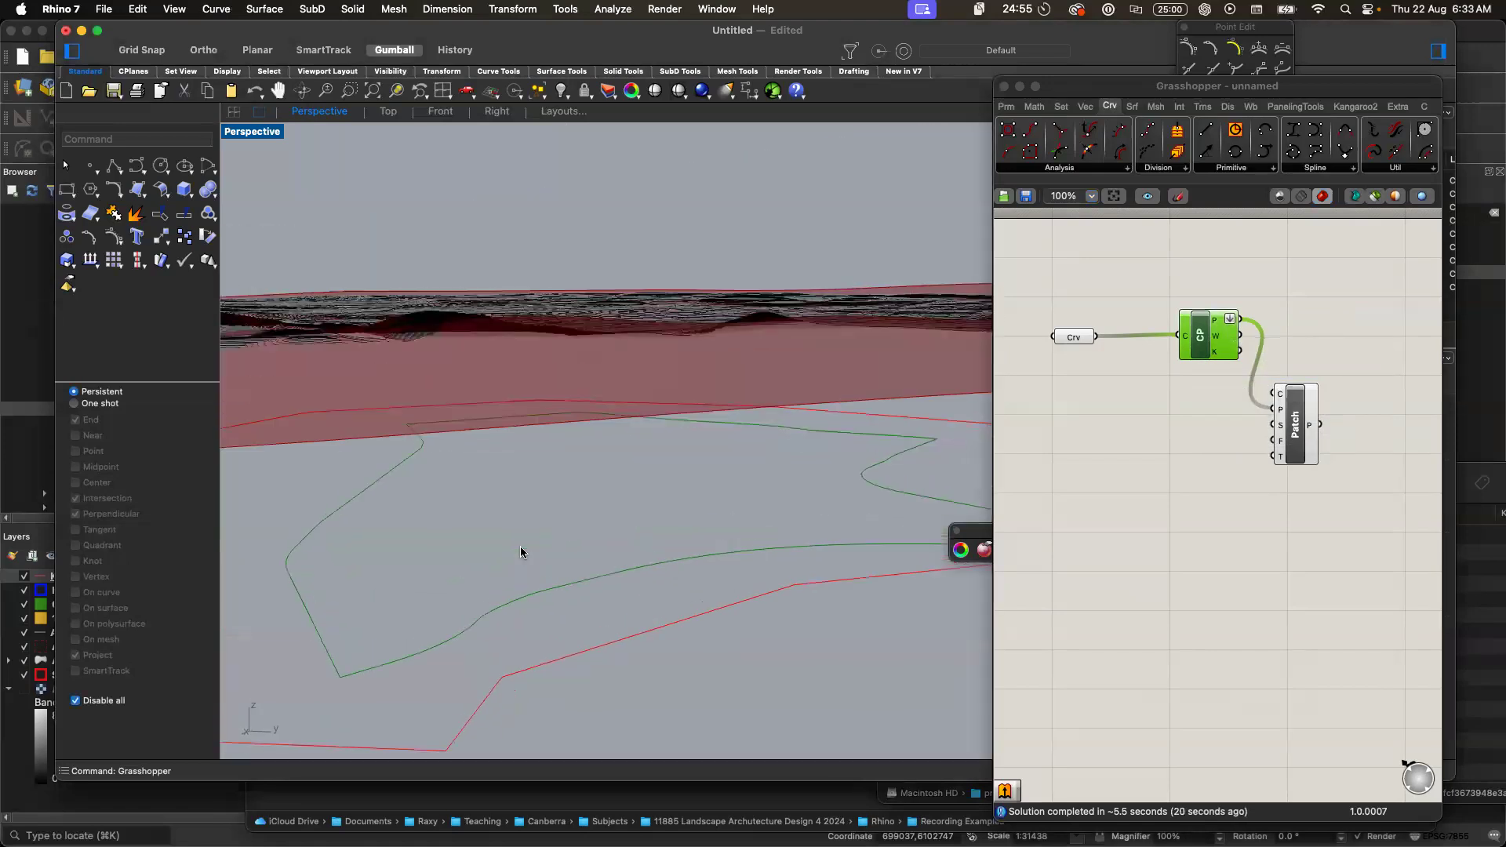
scroll(521, 550, up, 5)
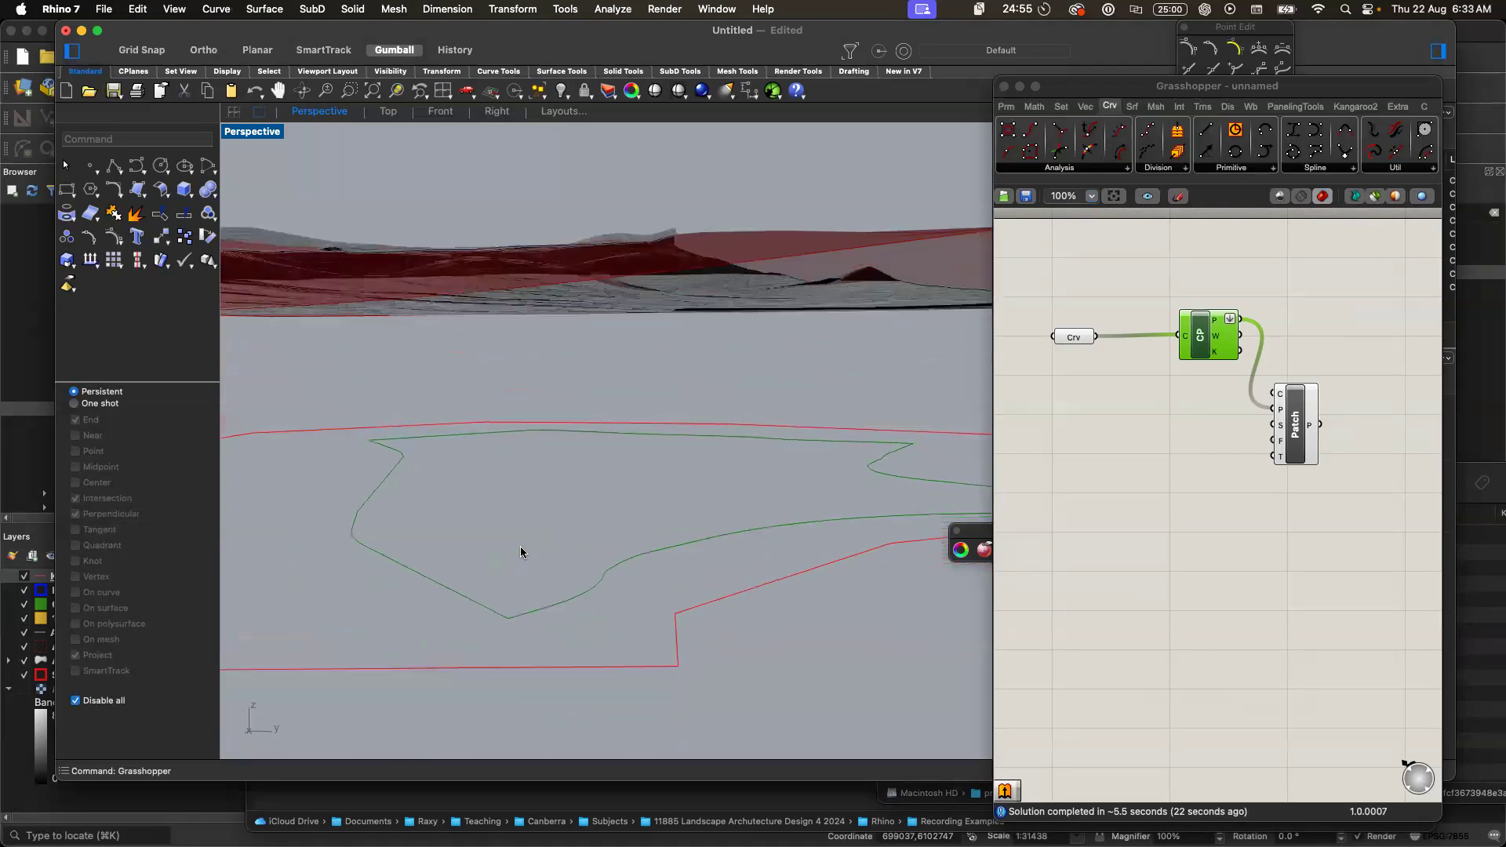
scroll(520, 553, left, 5)
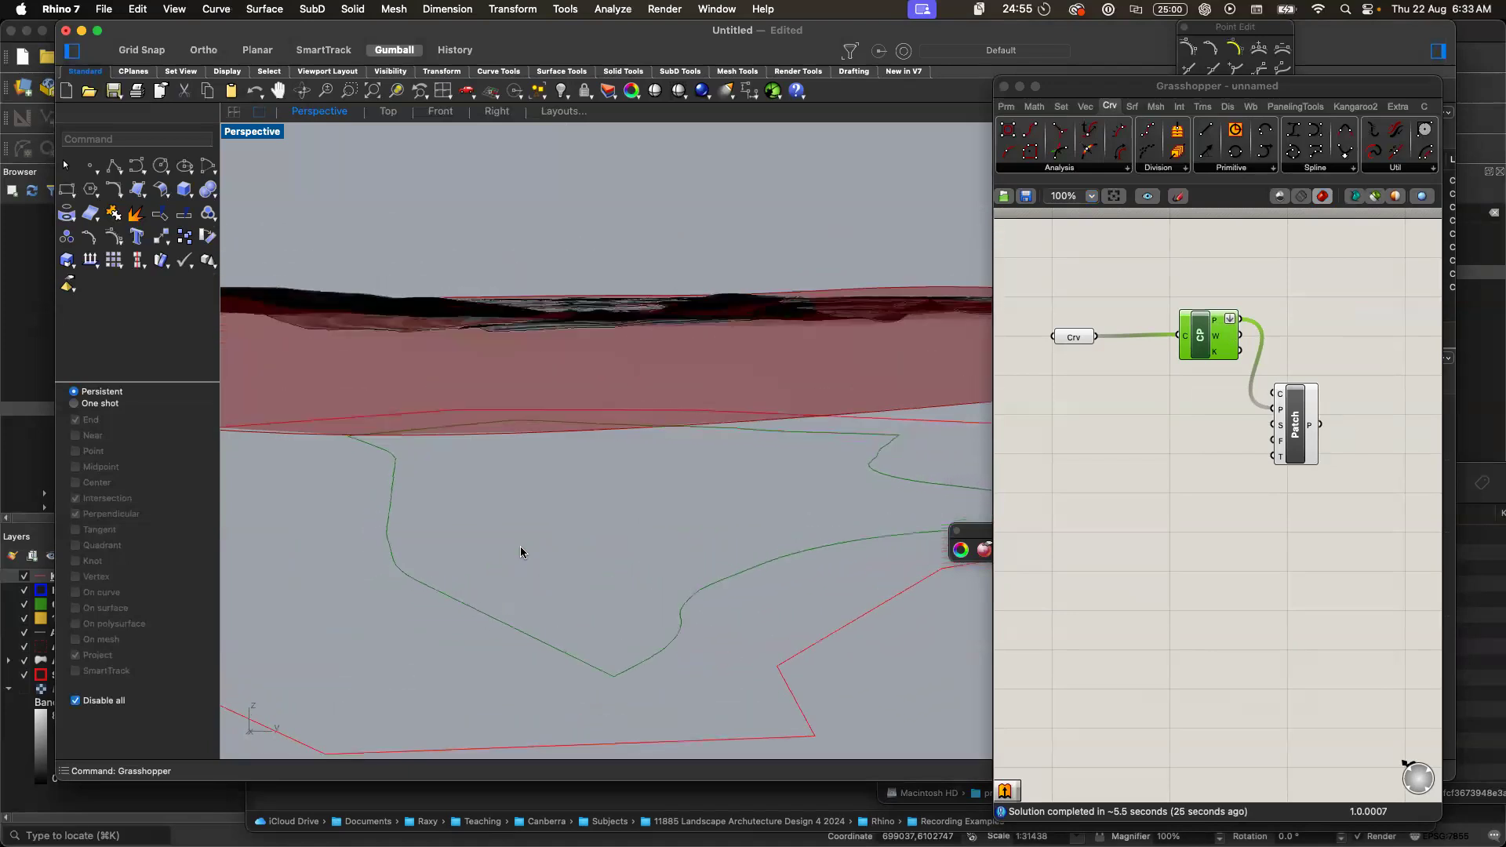
scroll(520, 552, left, 5)
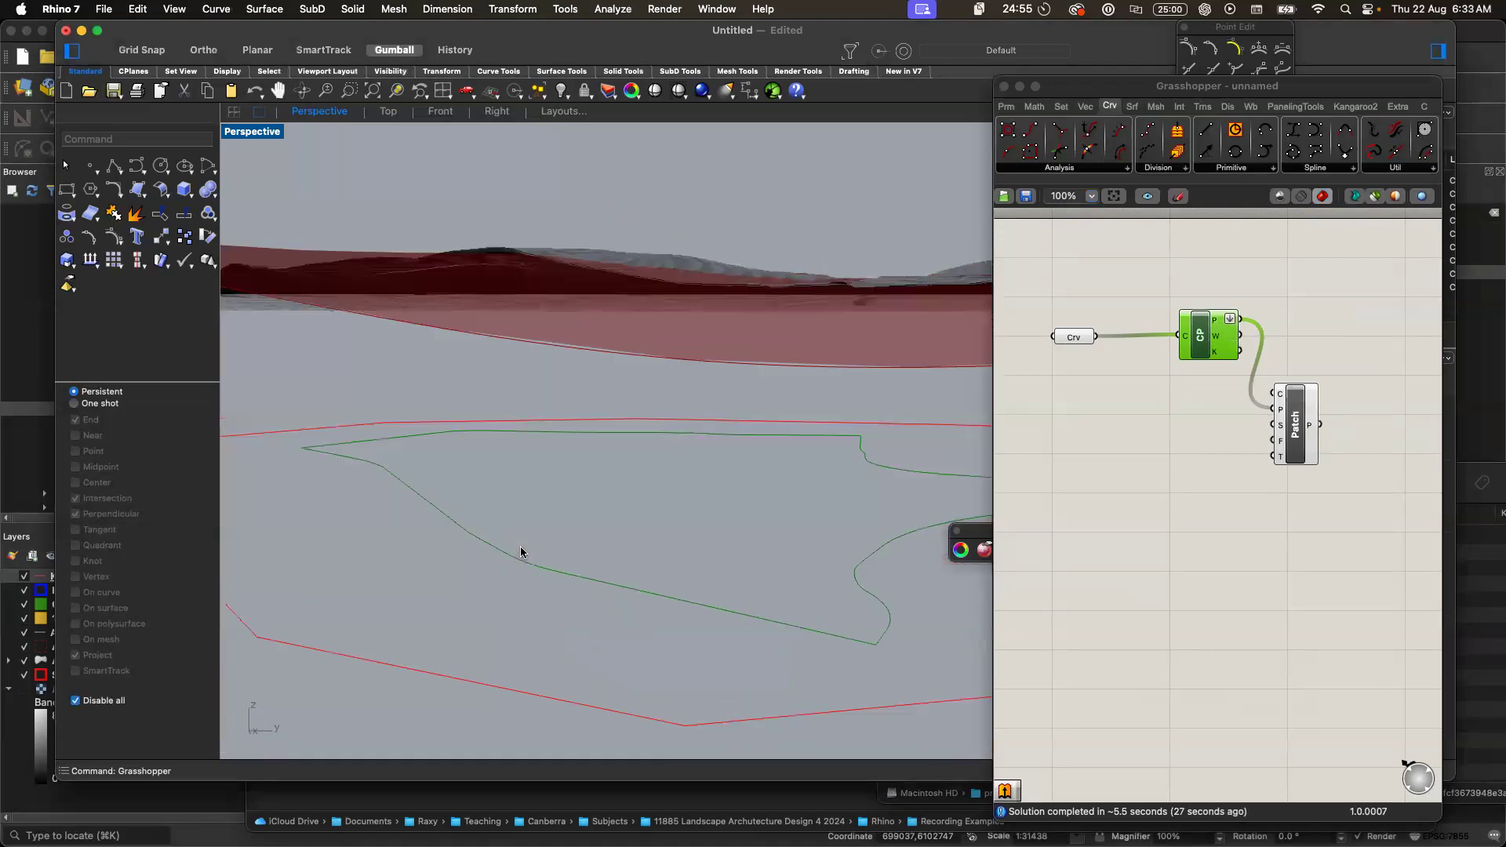
scroll(521, 552, up, 10)
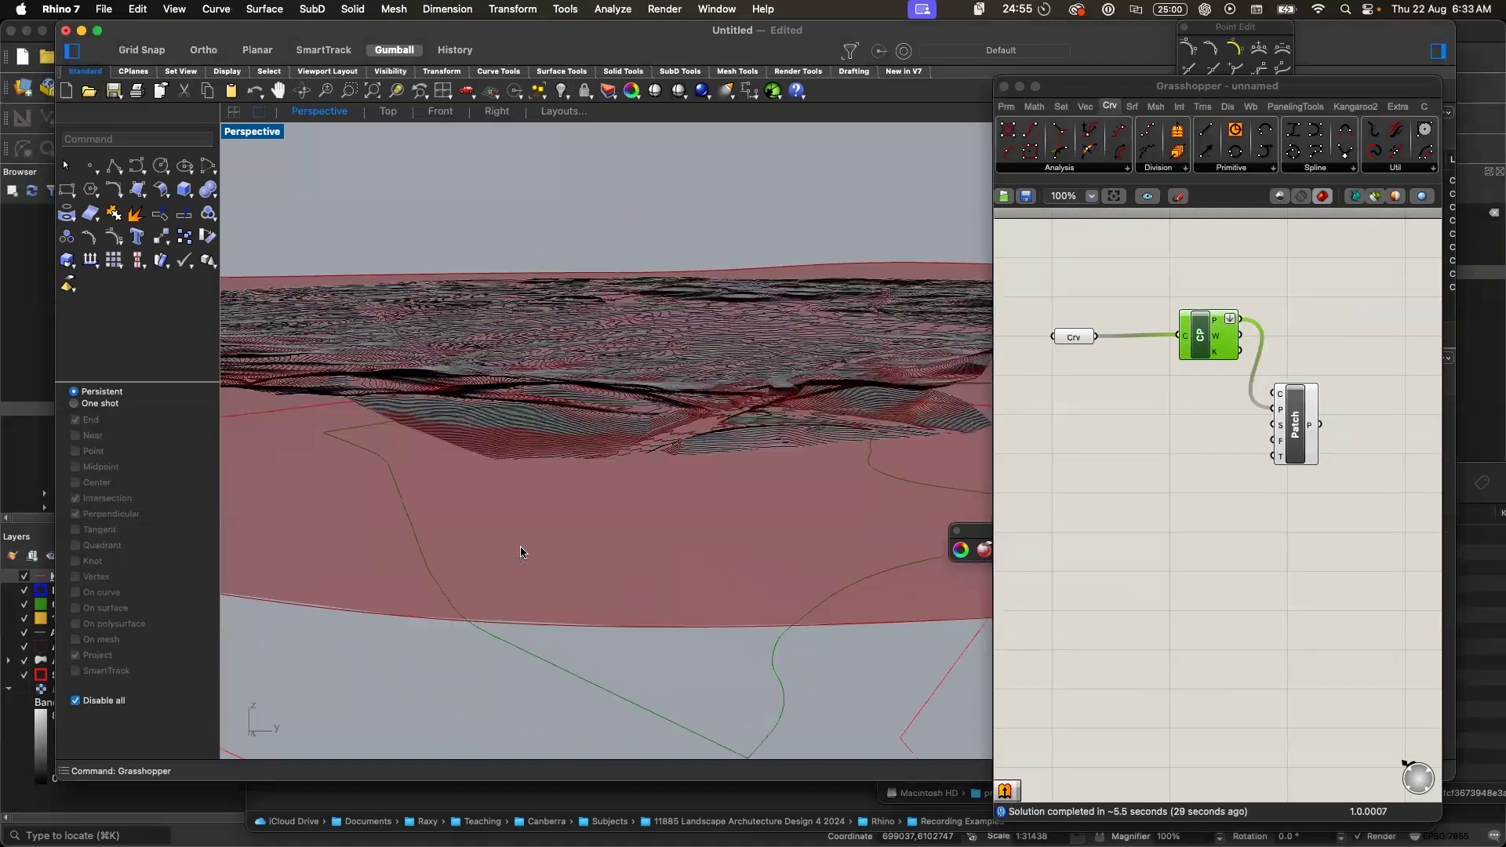
scroll(521, 552, up, 3)
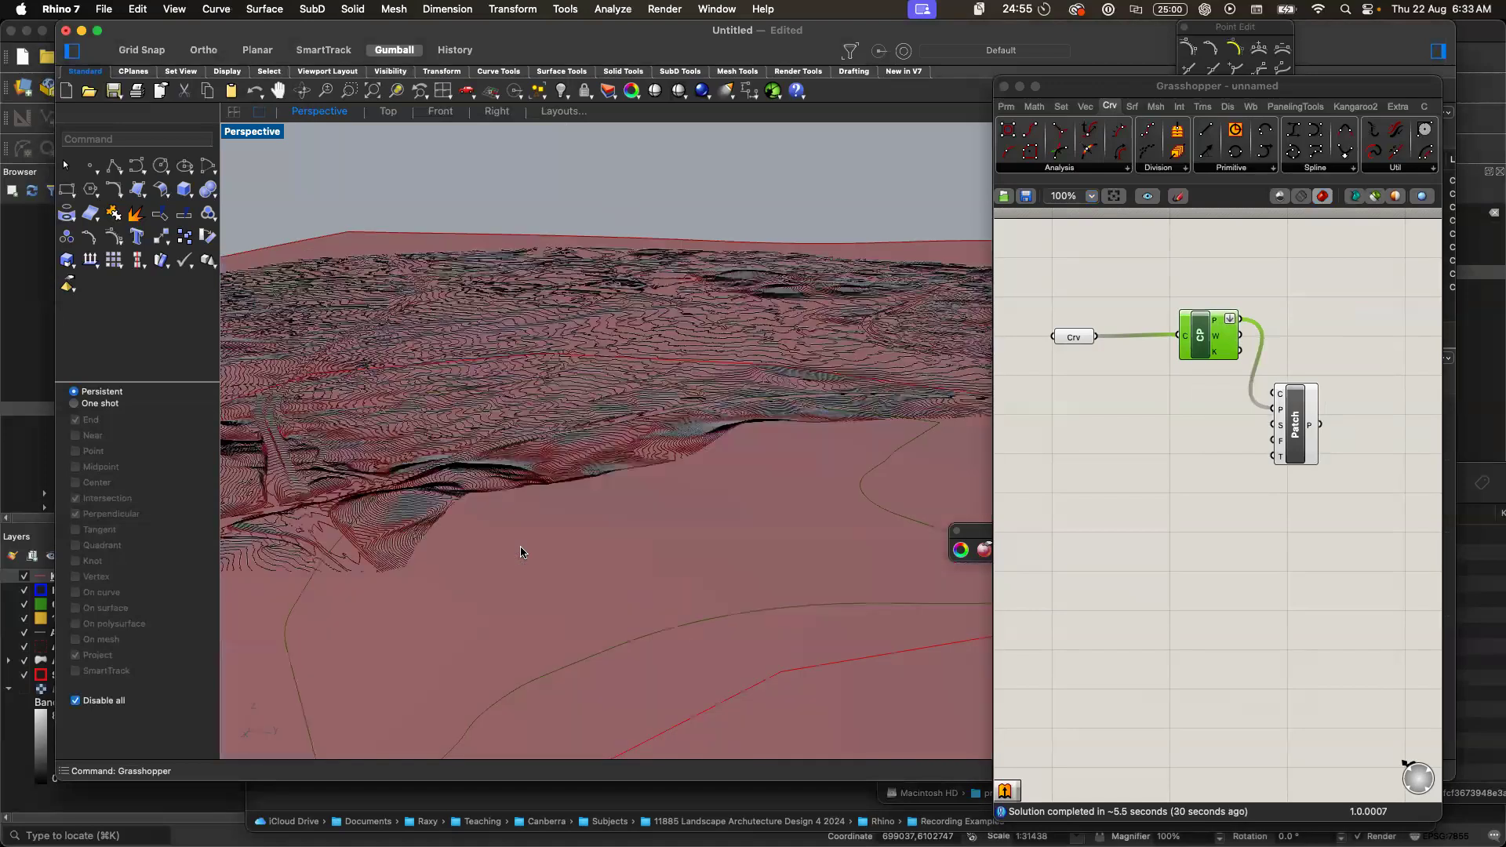
scroll(520, 552, up, 2)
click(1208, 459)
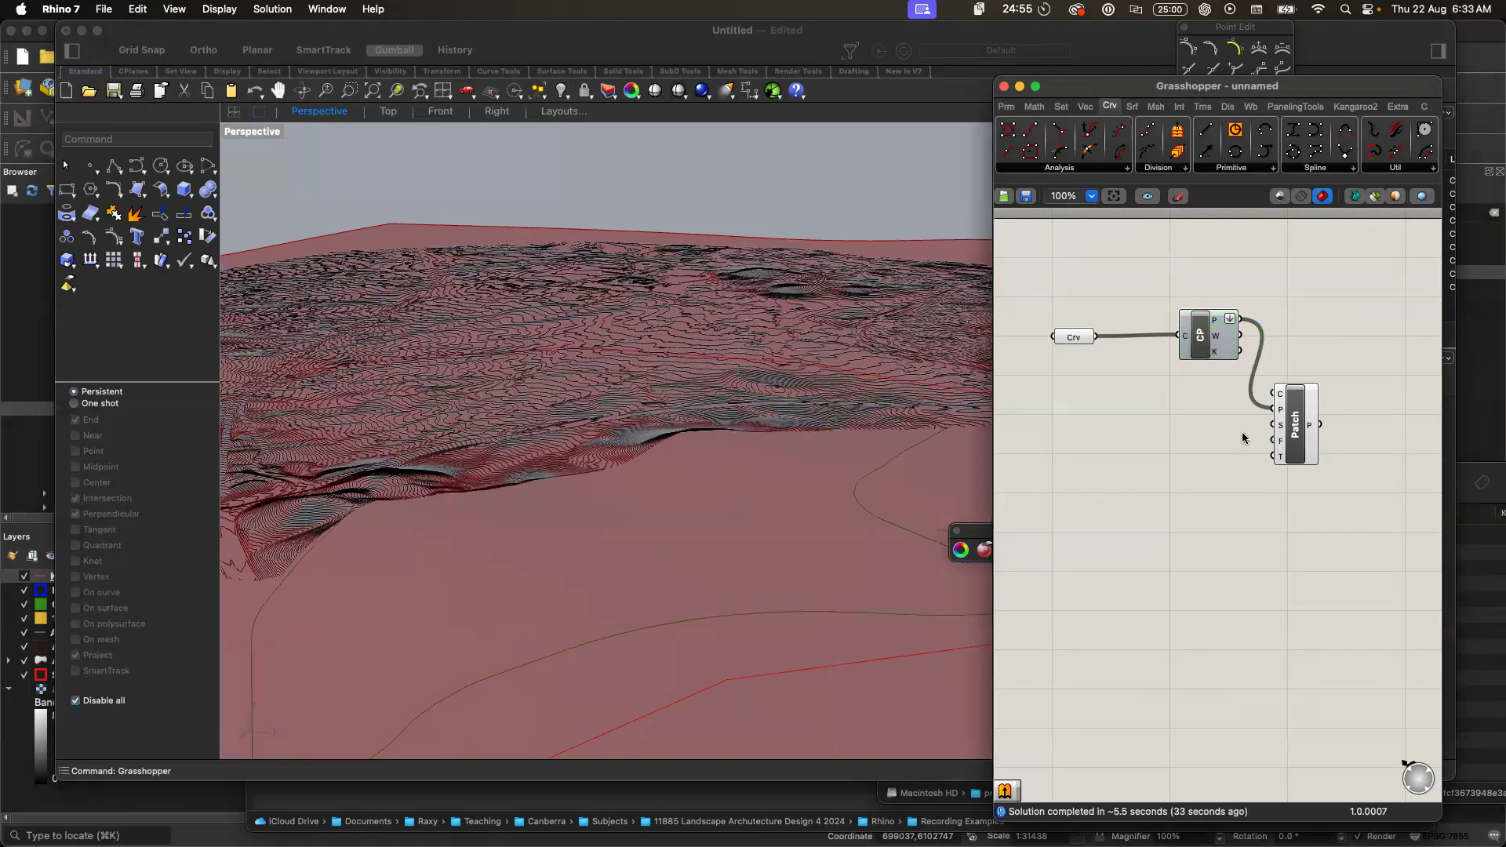
mouse_move(1281, 428)
scroll(824, 466, right, 10)
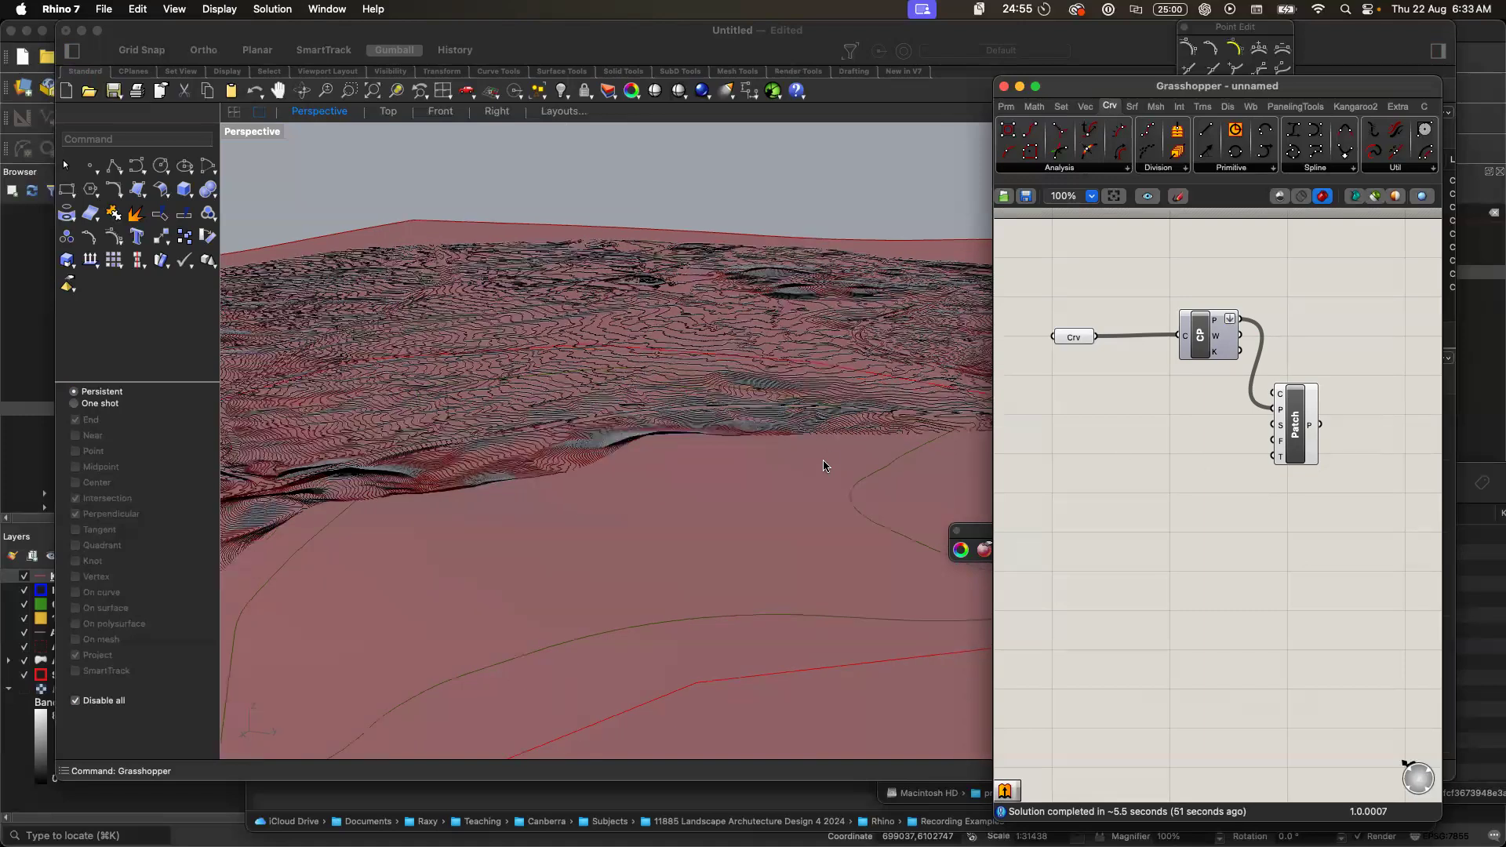
scroll(823, 466, right, 5)
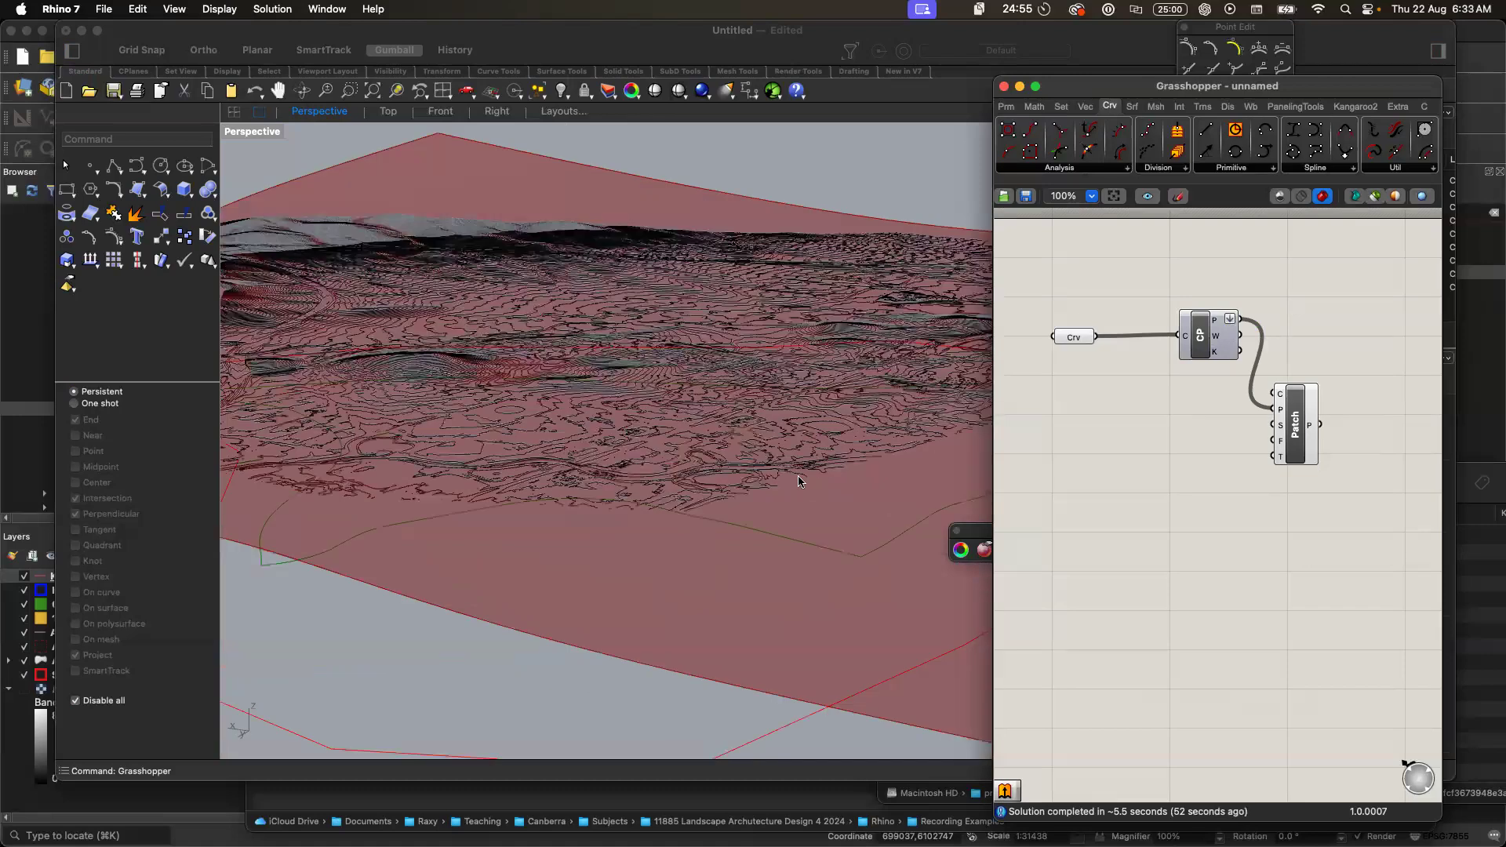
click(579, 676)
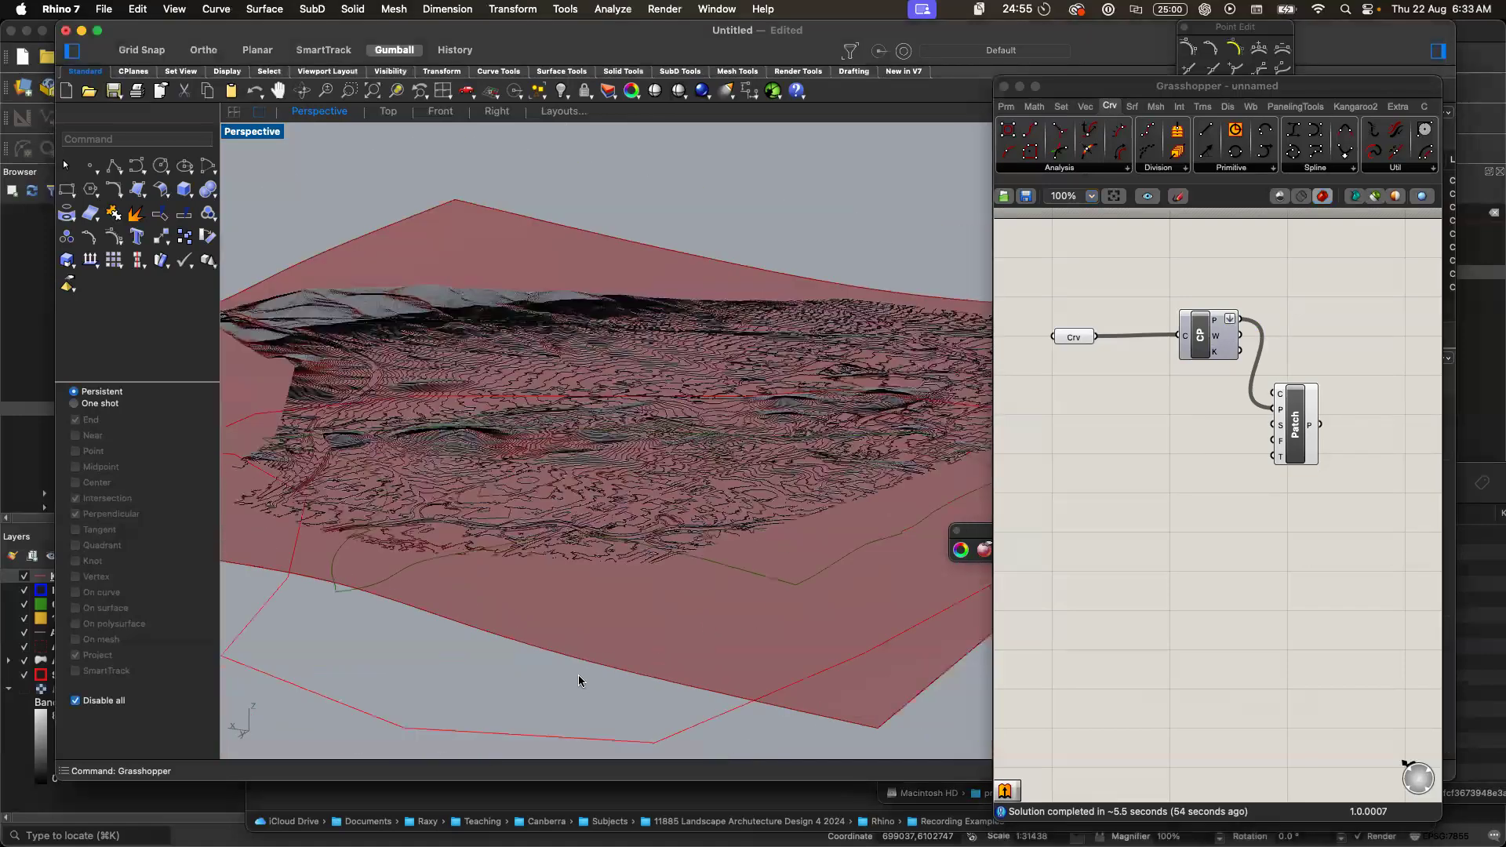
scroll(578, 678, right, 6)
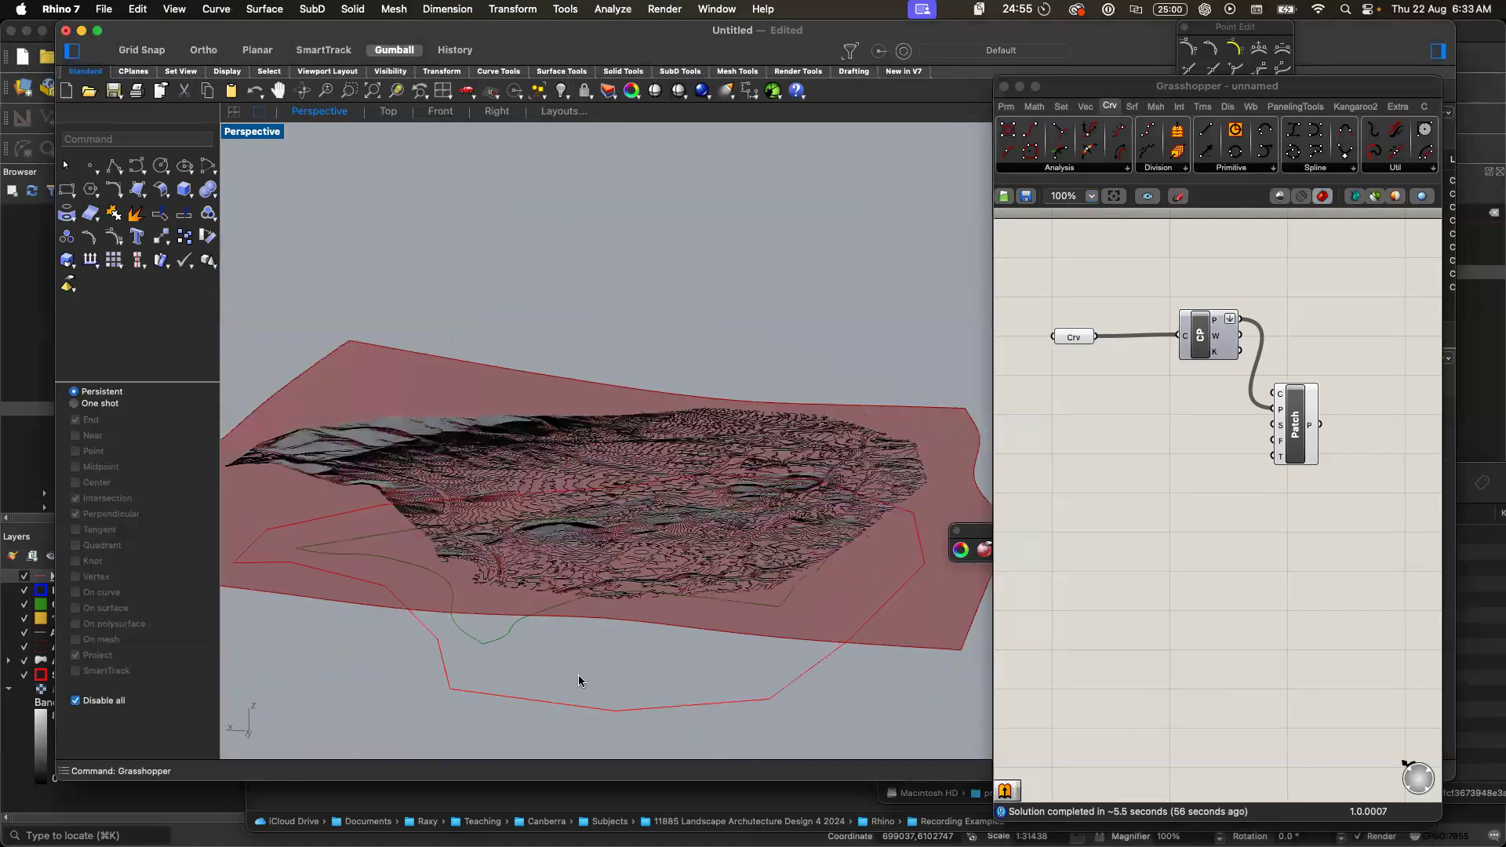
scroll(579, 680, right, 8)
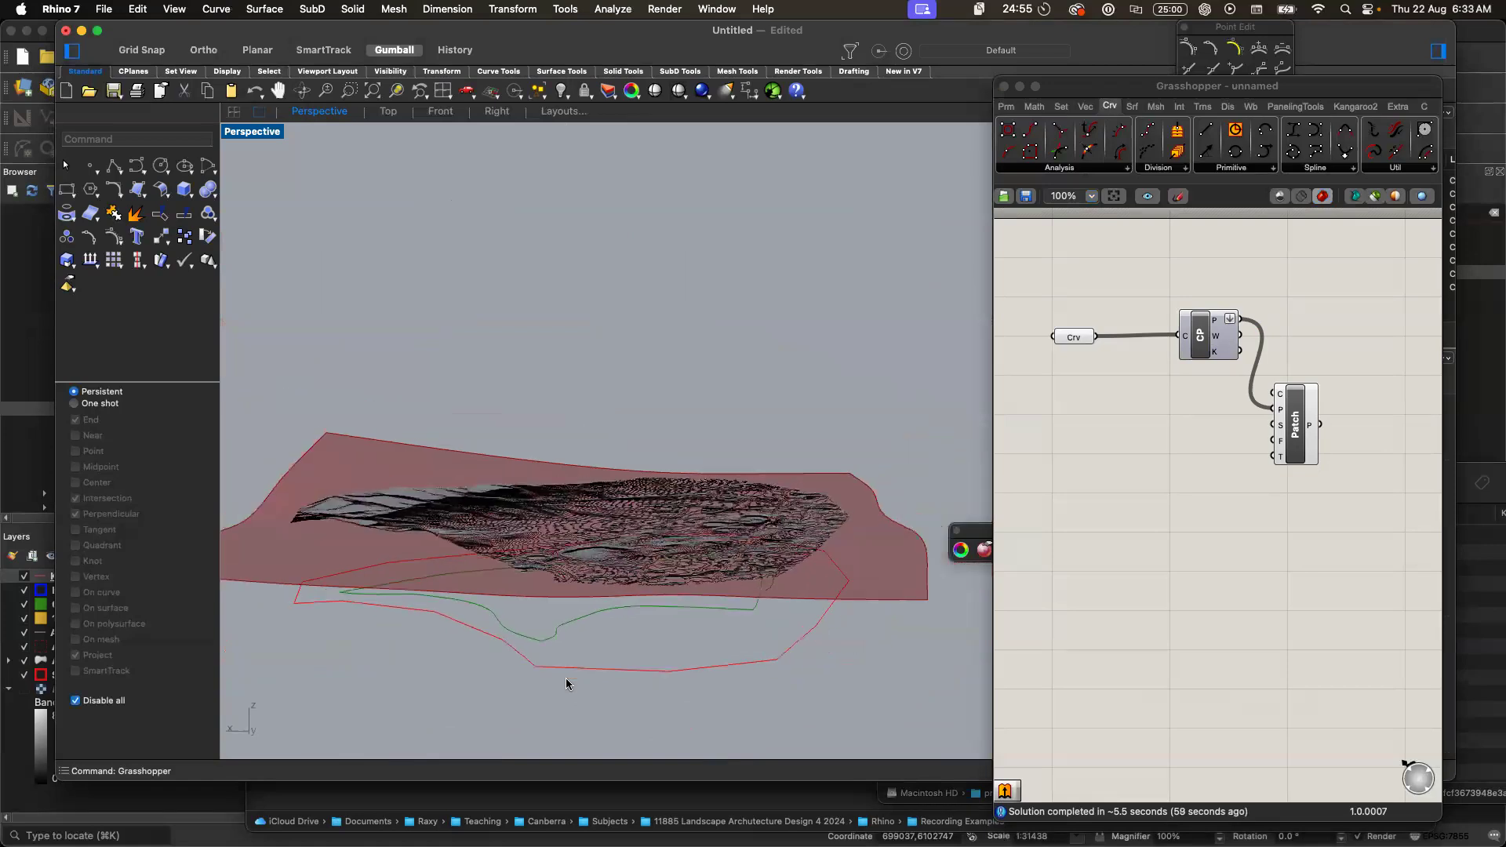
scroll(566, 683, right, 8)
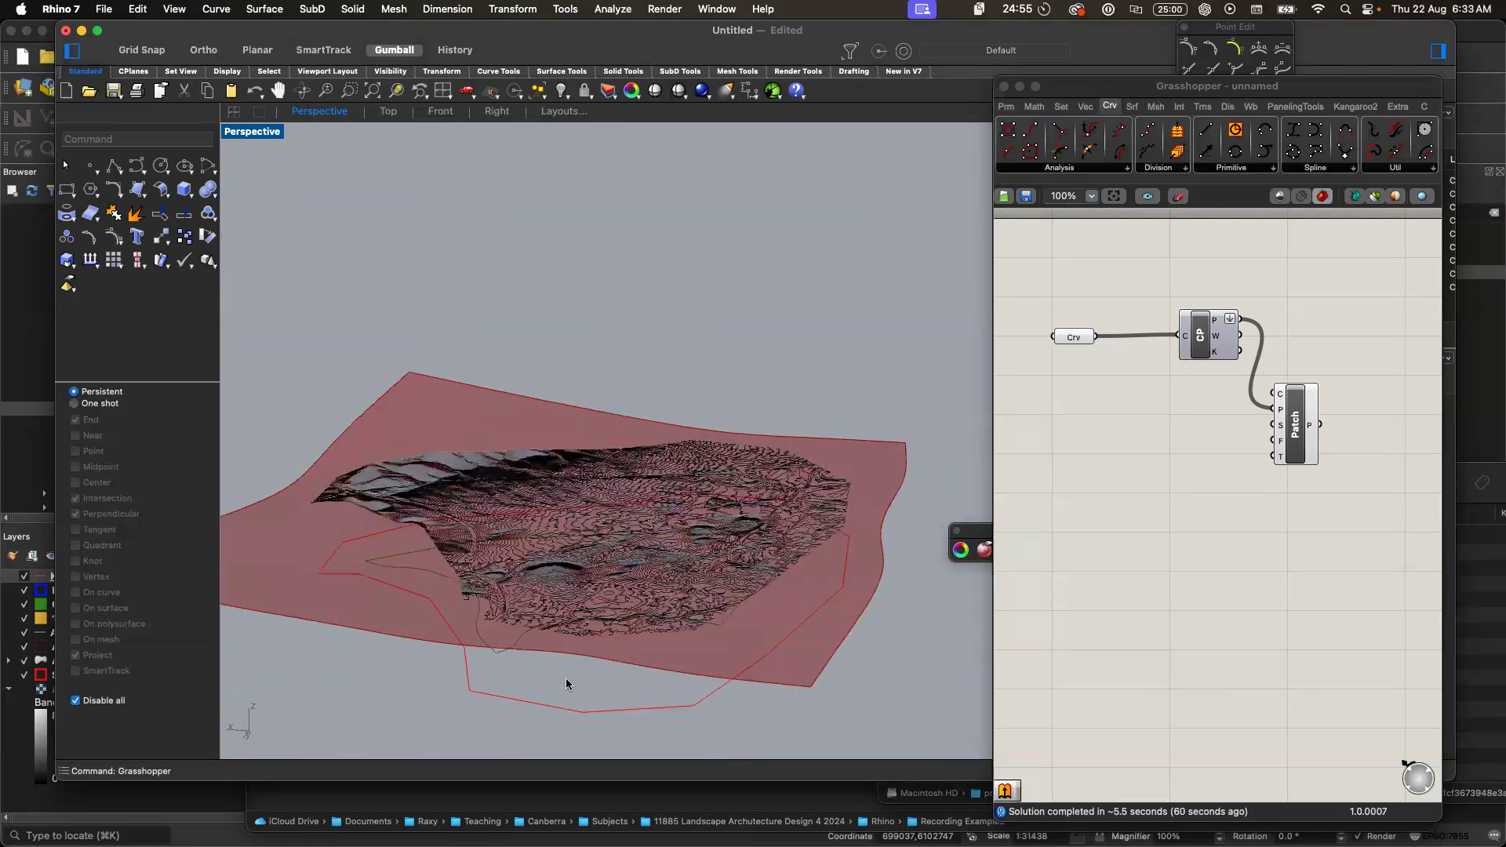
scroll(567, 679, right, 6)
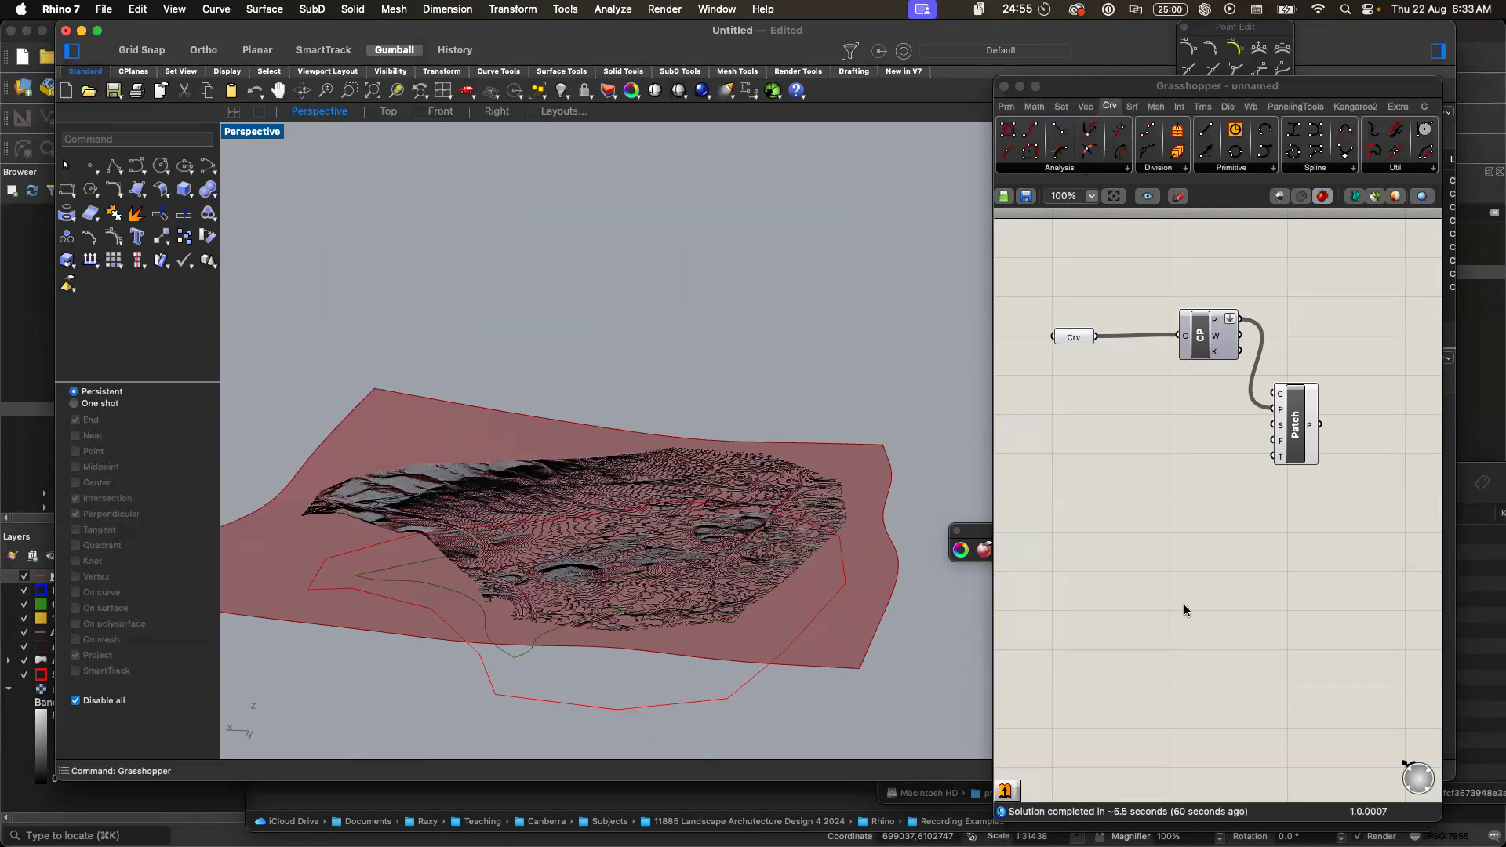
- Bake the Patch surface into the Rhino model on Layer 02
click(1301, 434)
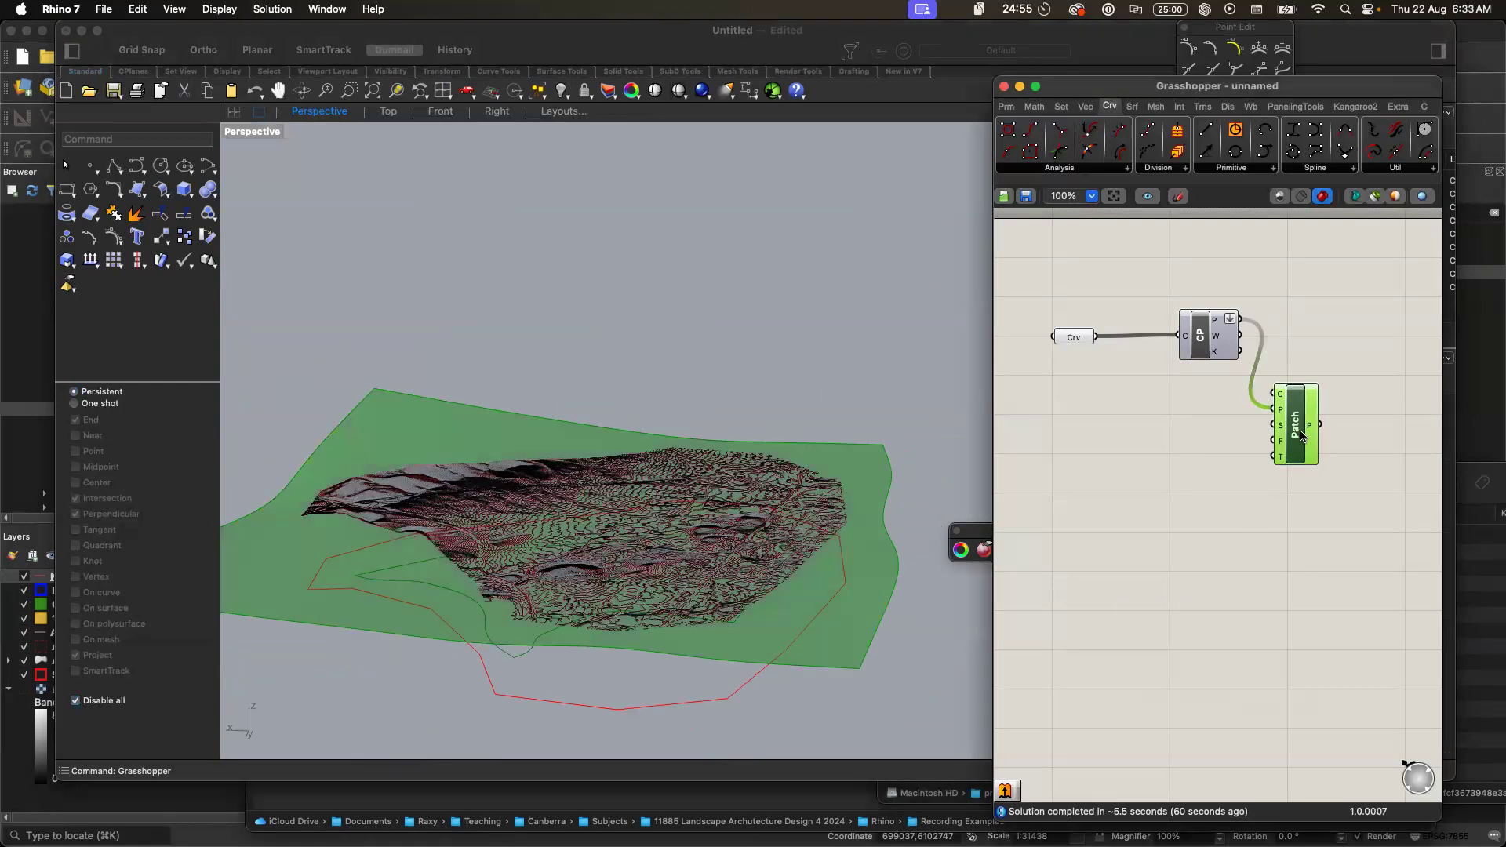
right_click(1297, 434)
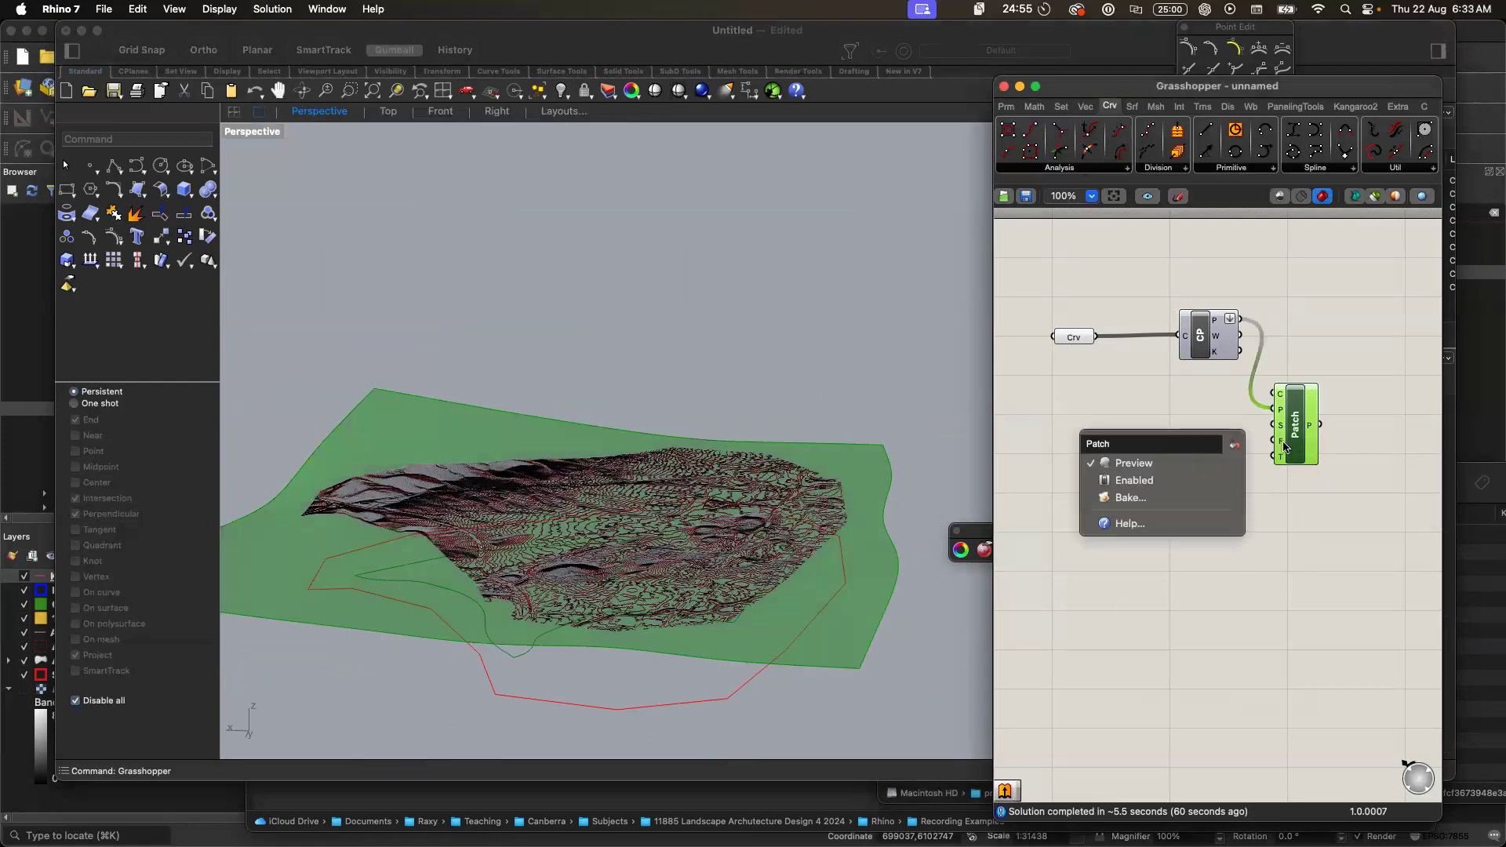
click(1203, 496)
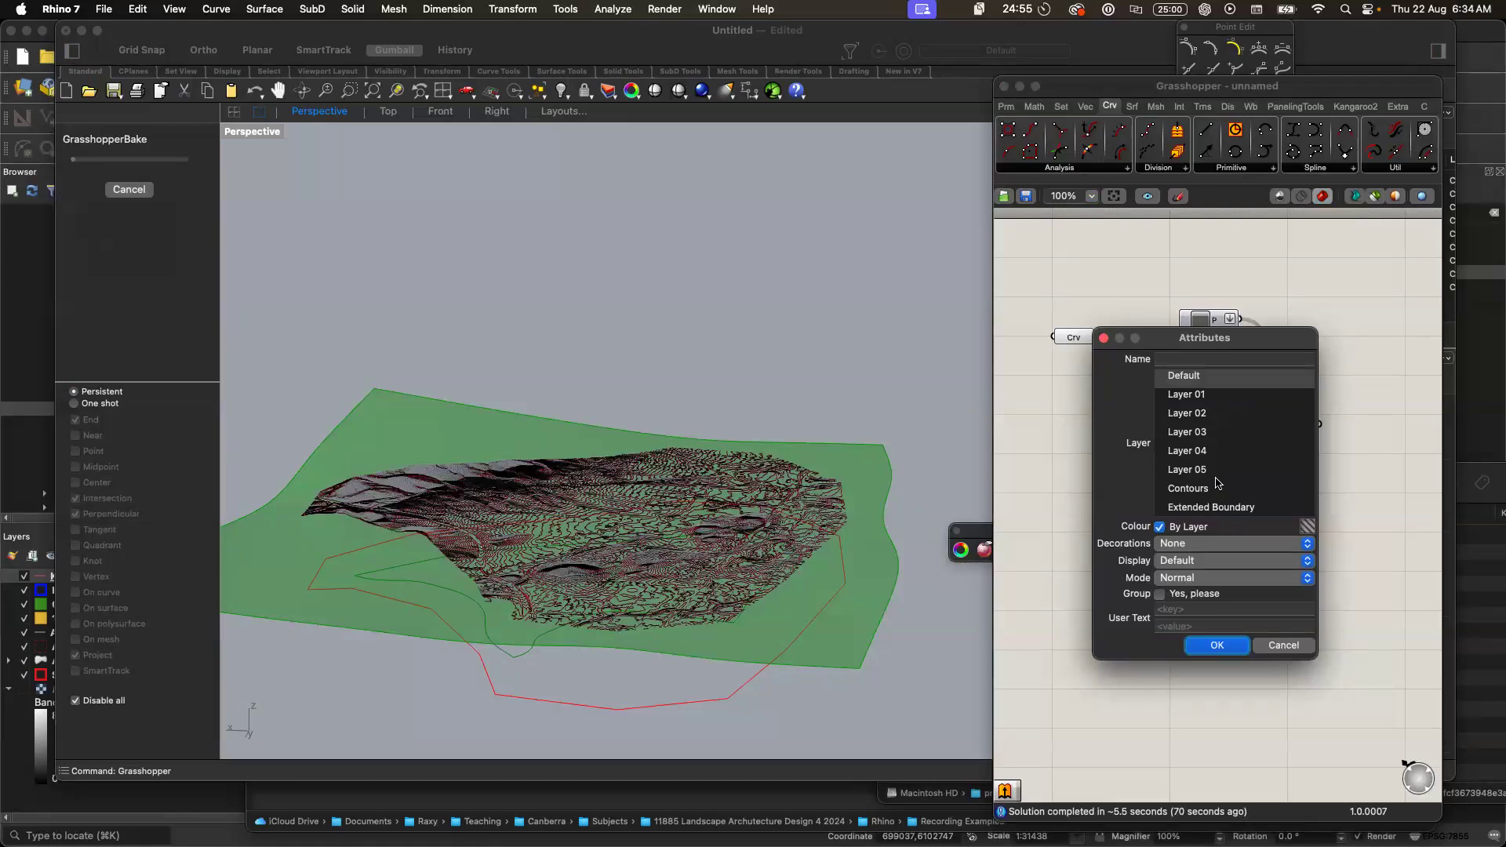
click(1199, 418)
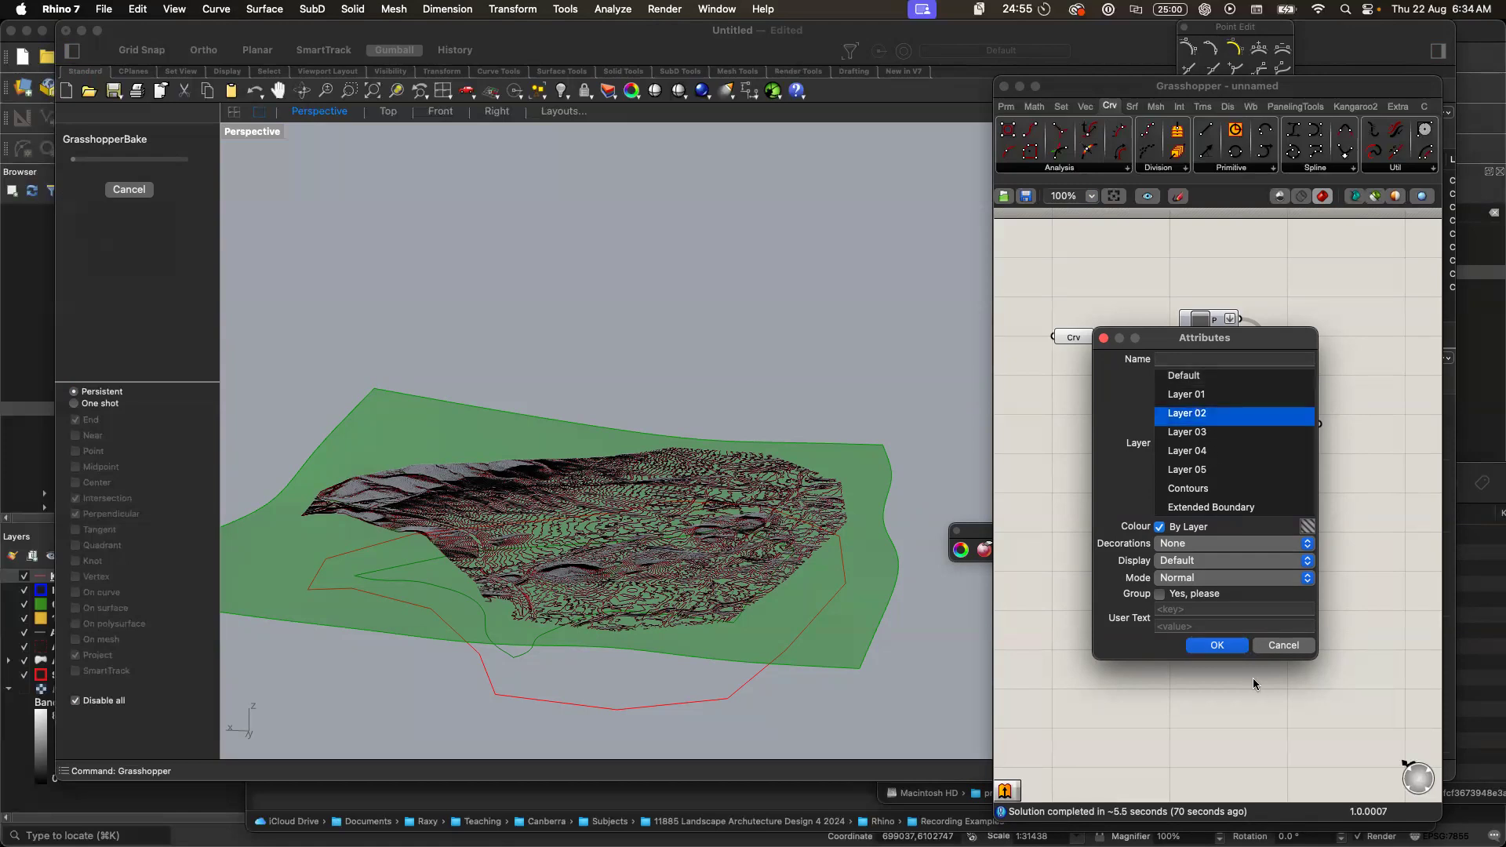
click(1234, 646)
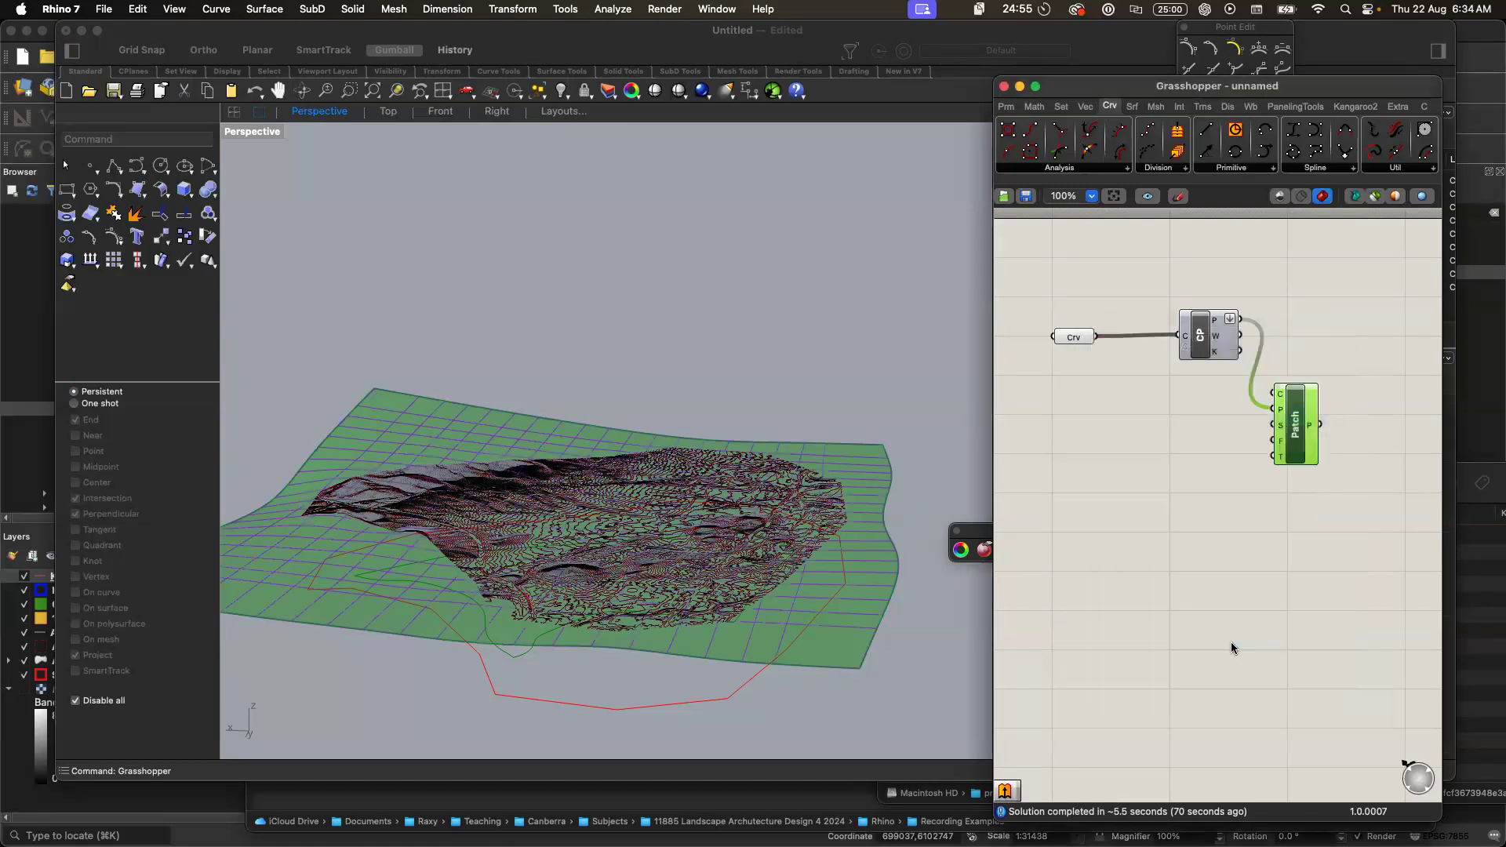
- Inspect the baked surface's grid of isocurves against the contours from several sides, and review the Patch component's spans input
scroll(788, 652, up, 3)
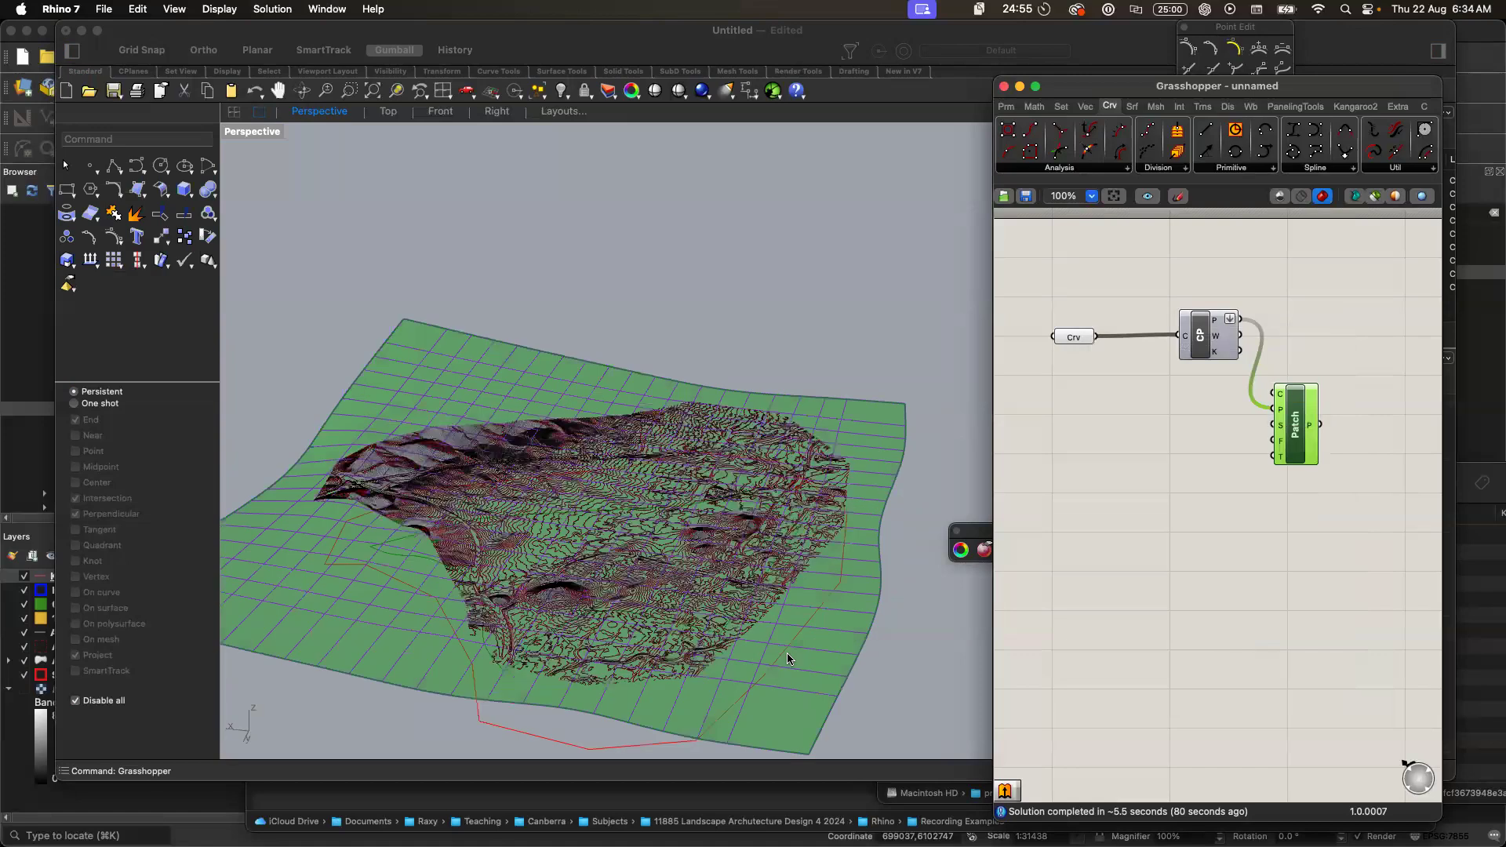
scroll(787, 653, left, 5)
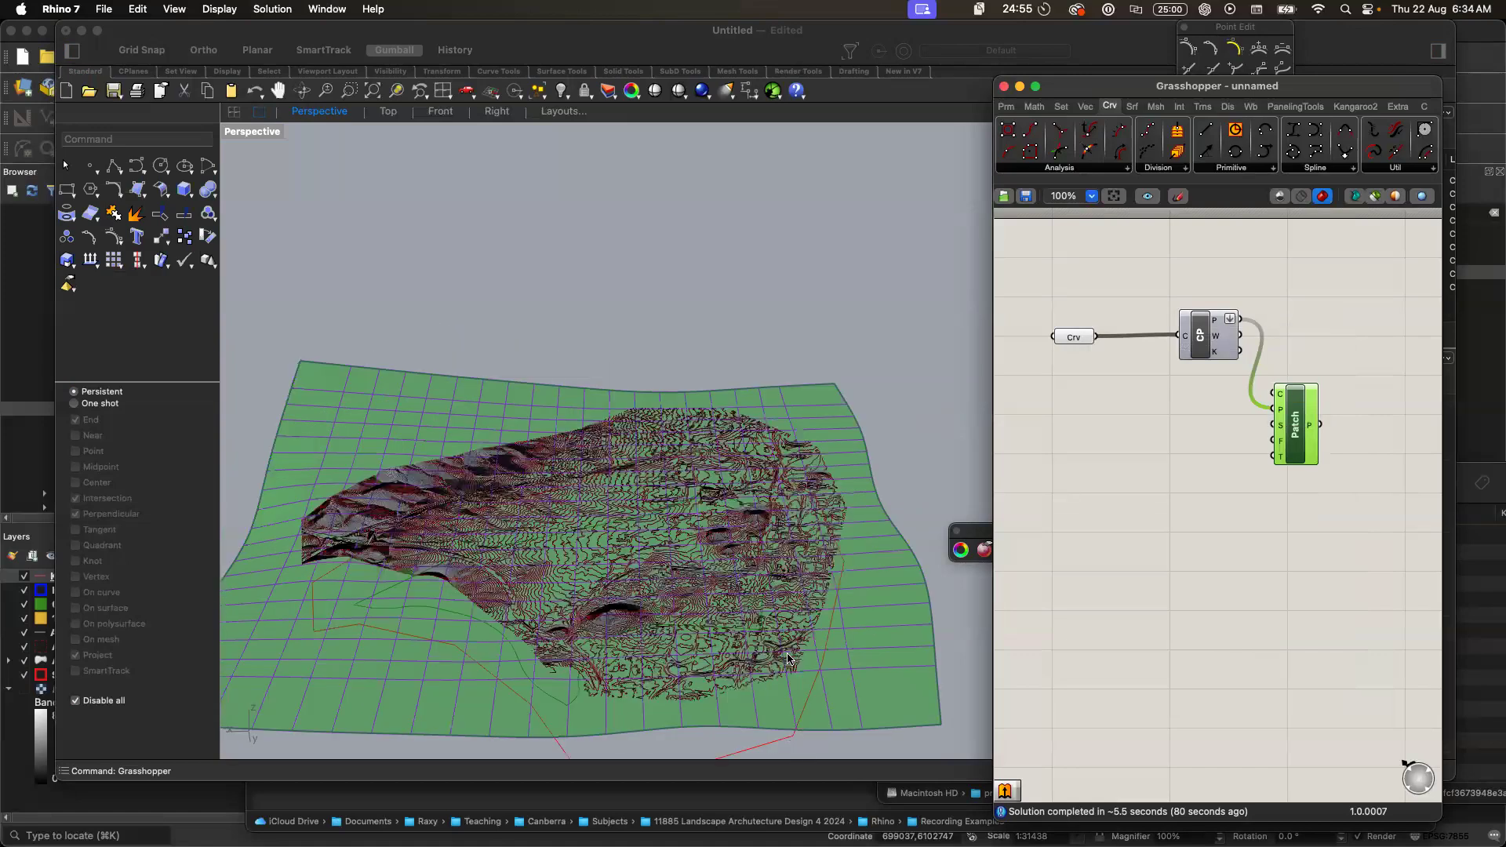
scroll(788, 652, down, 5)
scroll(788, 653, up, 3)
scroll(569, 673, up, 3)
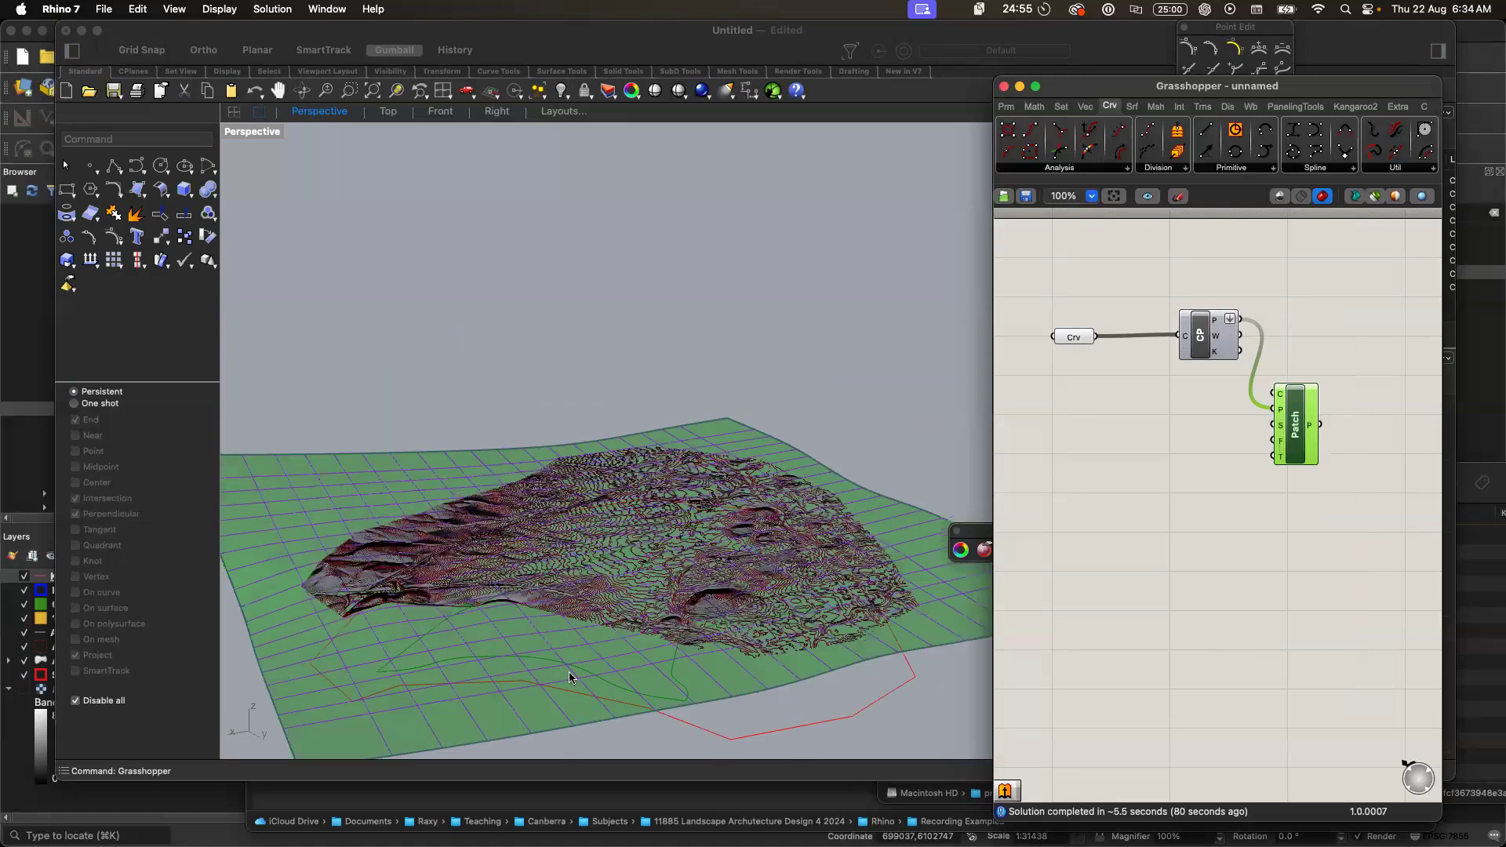
scroll(570, 676, right, 4)
scroll(680, 579, right, 4)
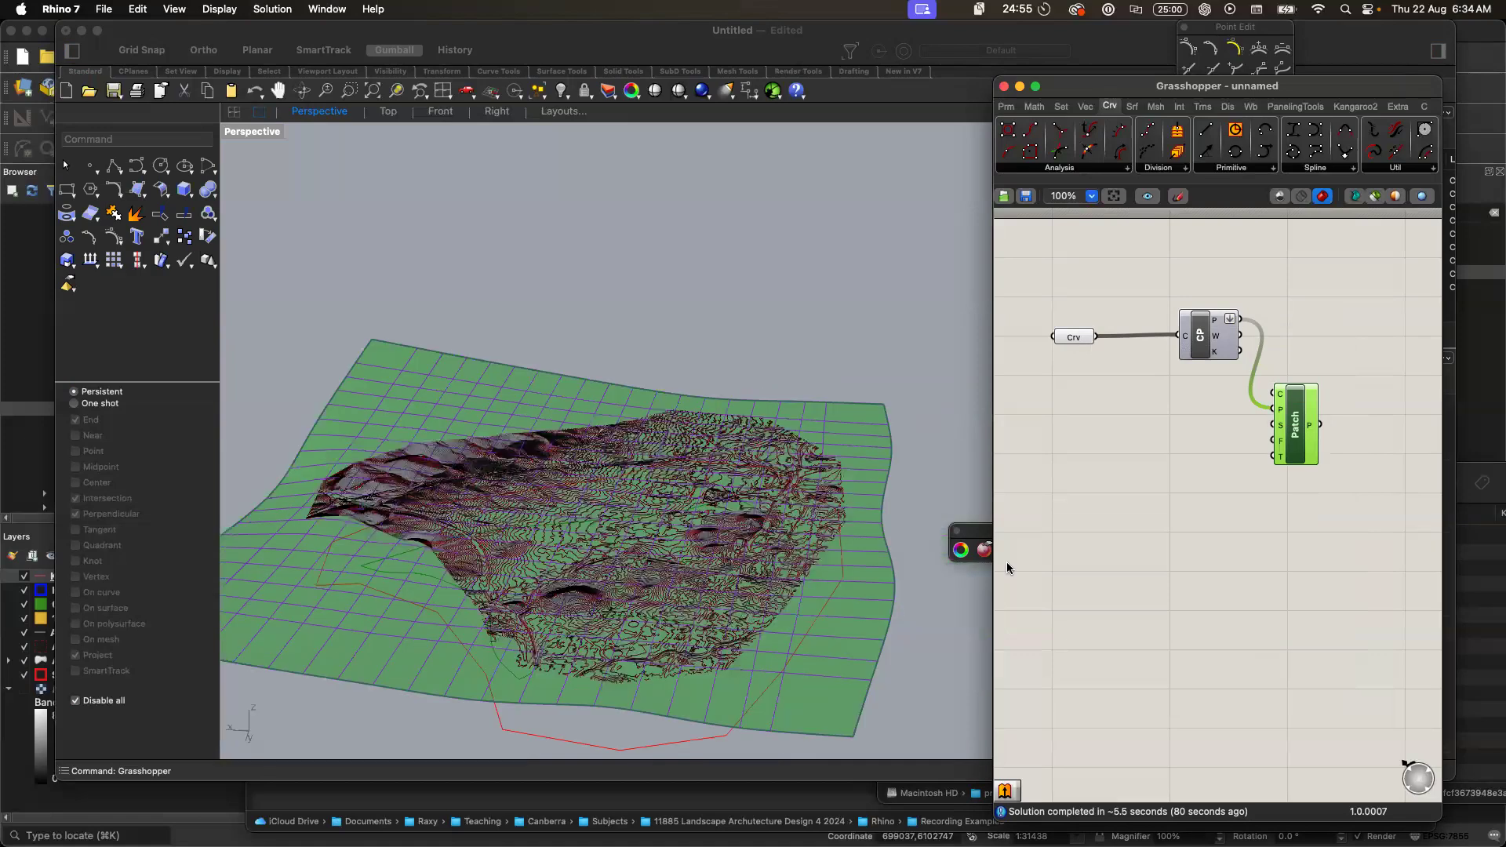
scroll(961, 481, right, 4)
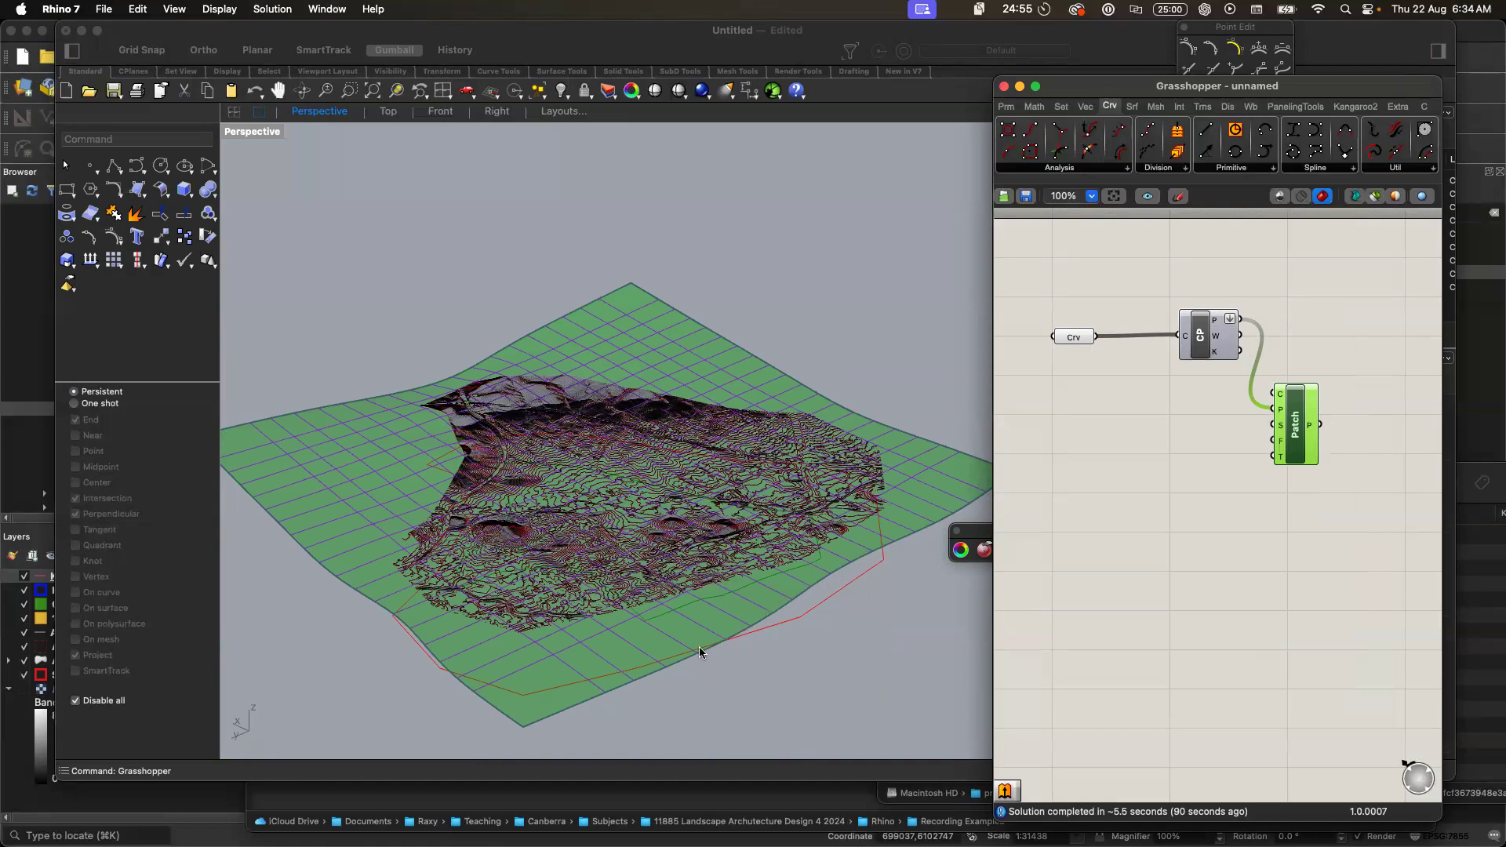
scroll(609, 688, left, 3)
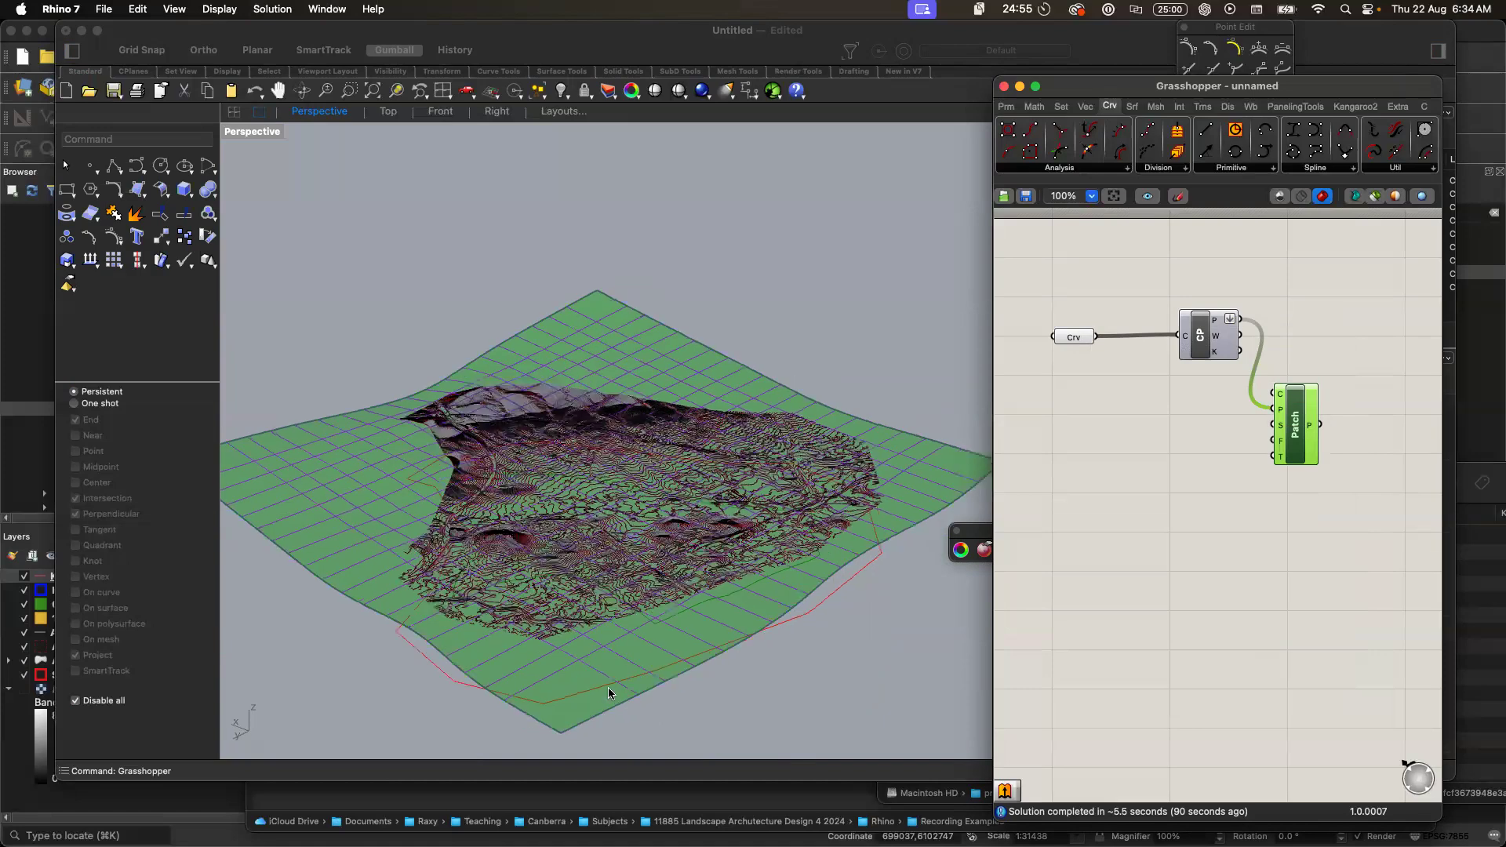
scroll(611, 693, left, 3)
scroll(706, 708, left, 2)
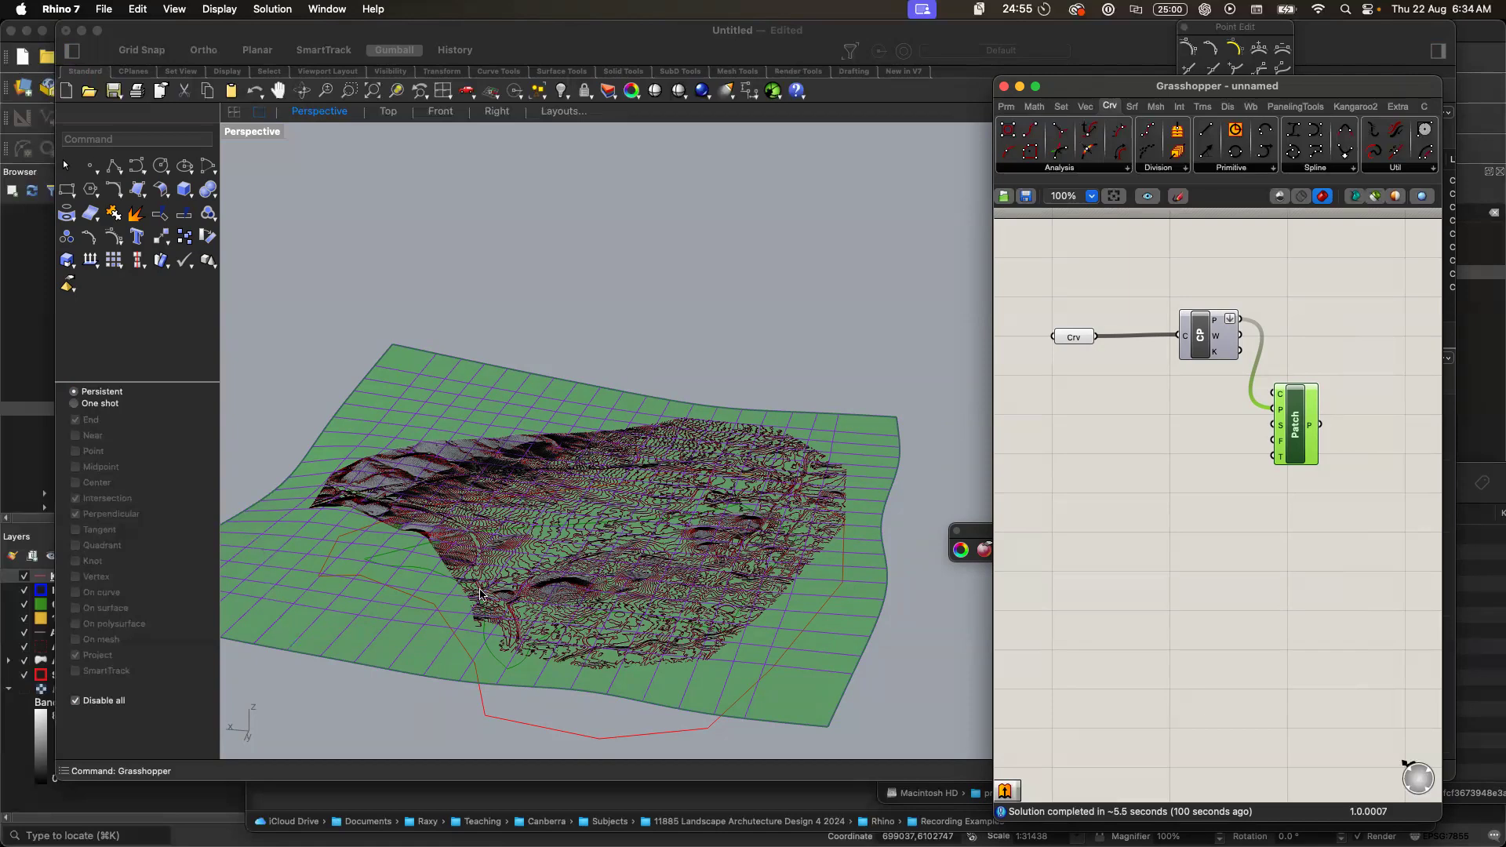
click(1172, 477)
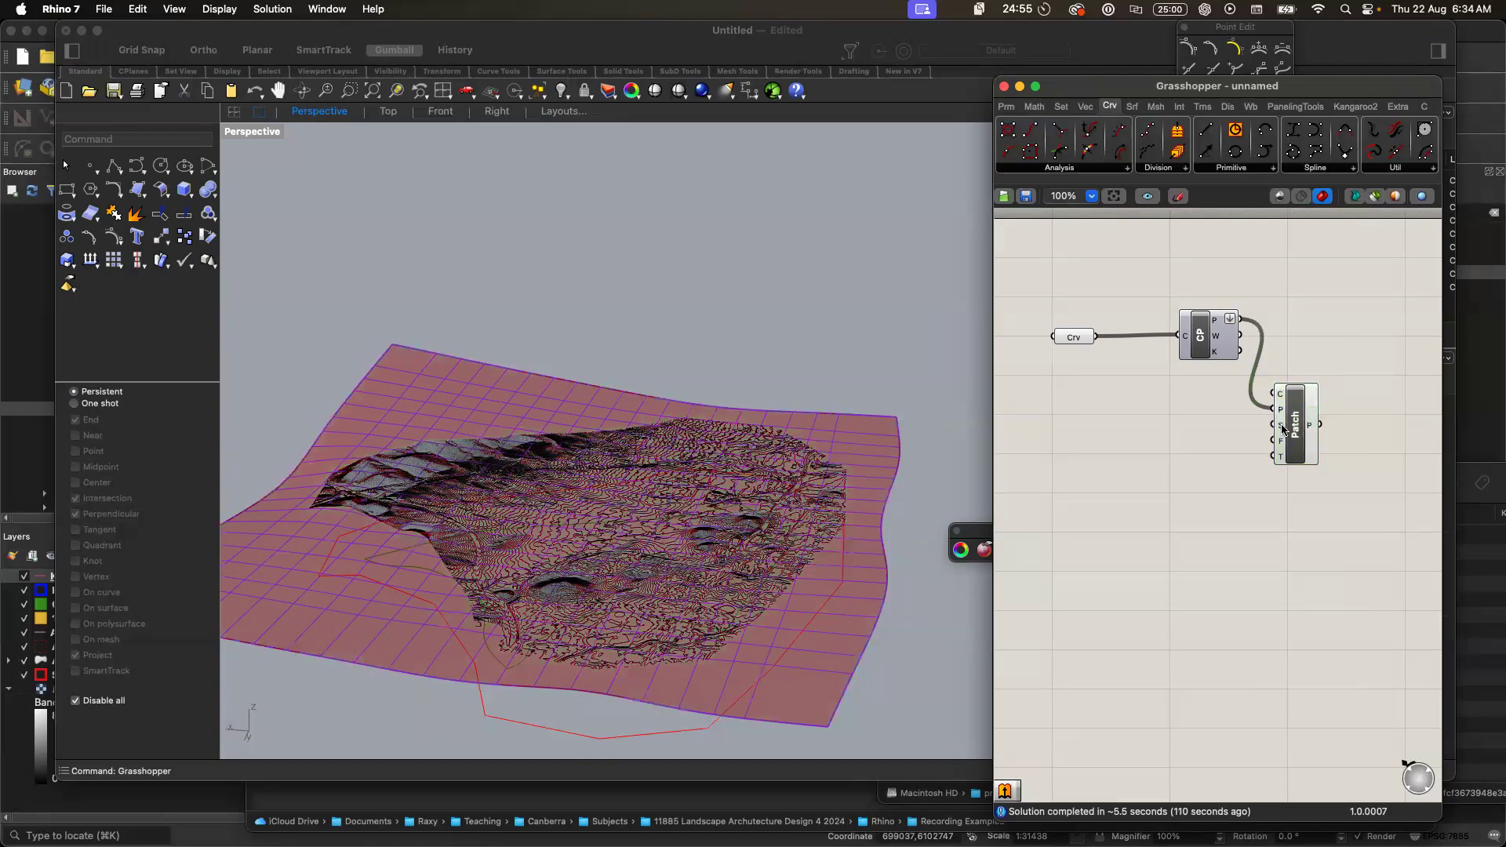
mouse_move(1284, 428)
scroll(816, 654, down, 5)
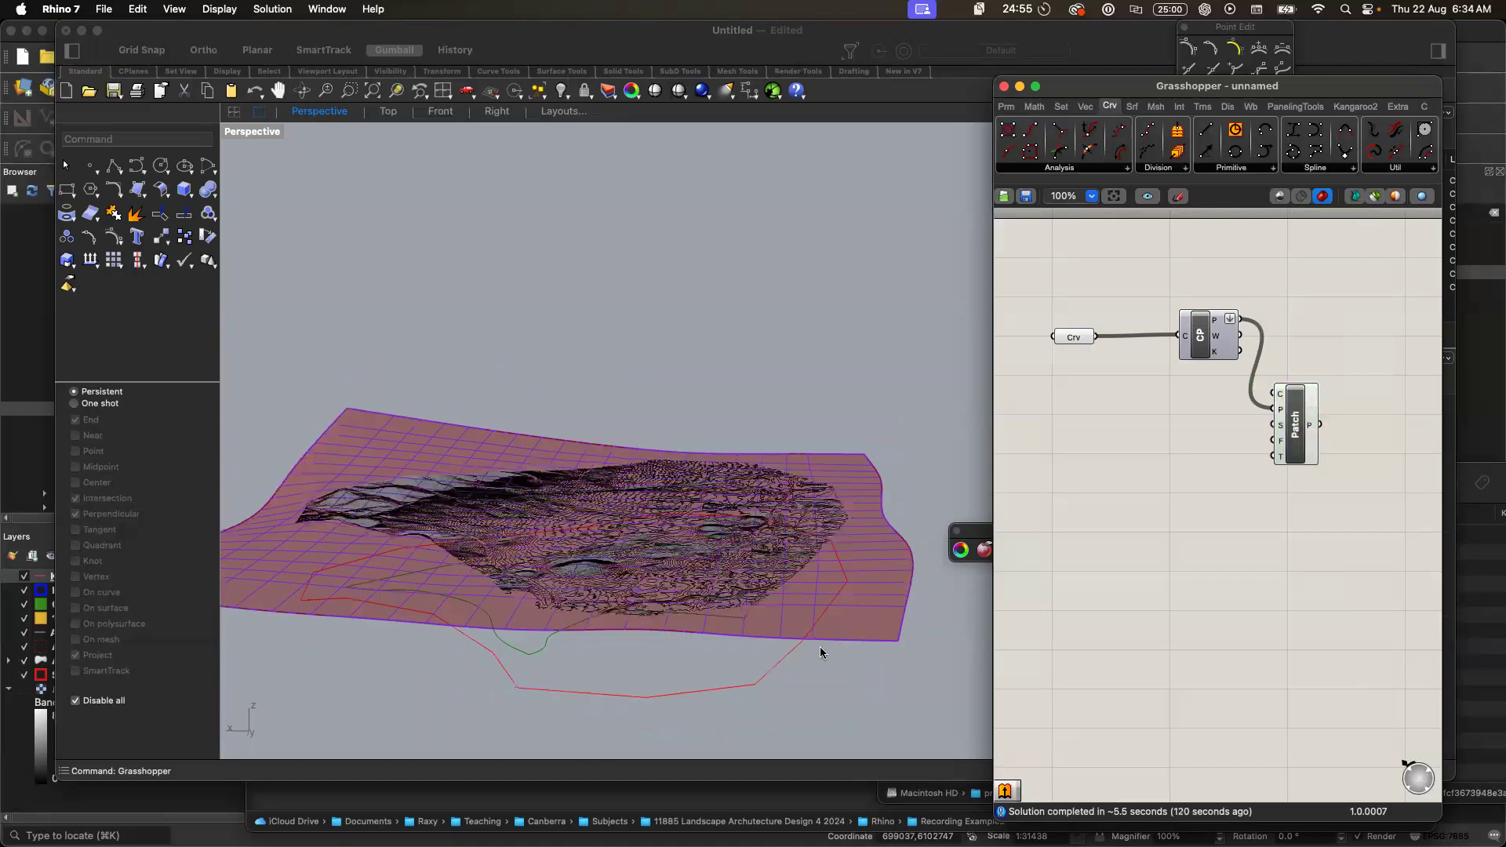
- Delete the baked patch surface from the Rhino model, leaving only the Grasshopper preview and the contours
scroll(816, 654, up, 5)
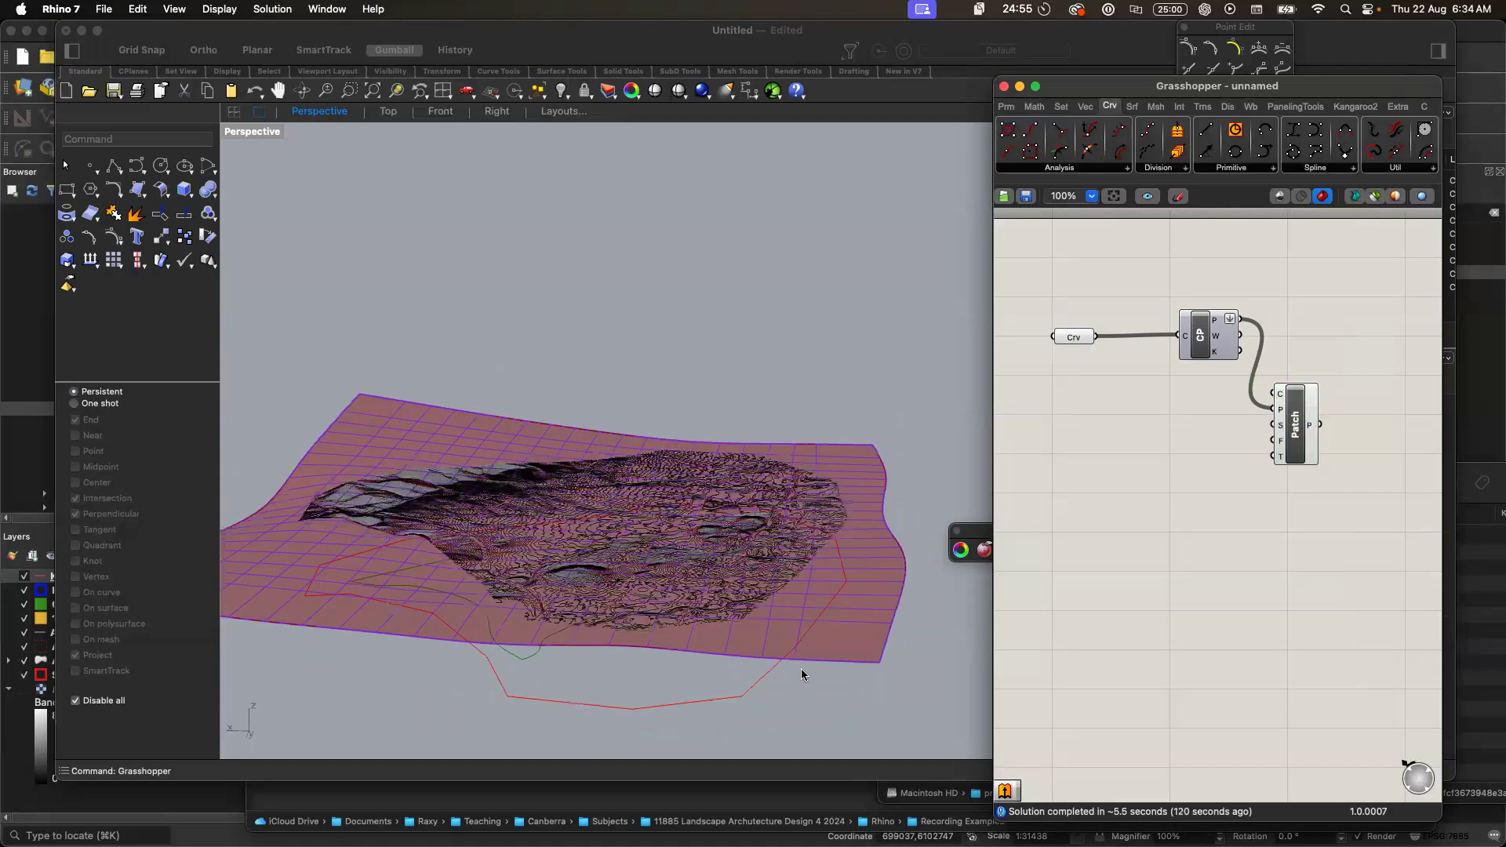
scroll(822, 622, up, 2)
scroll(821, 622, up, 2)
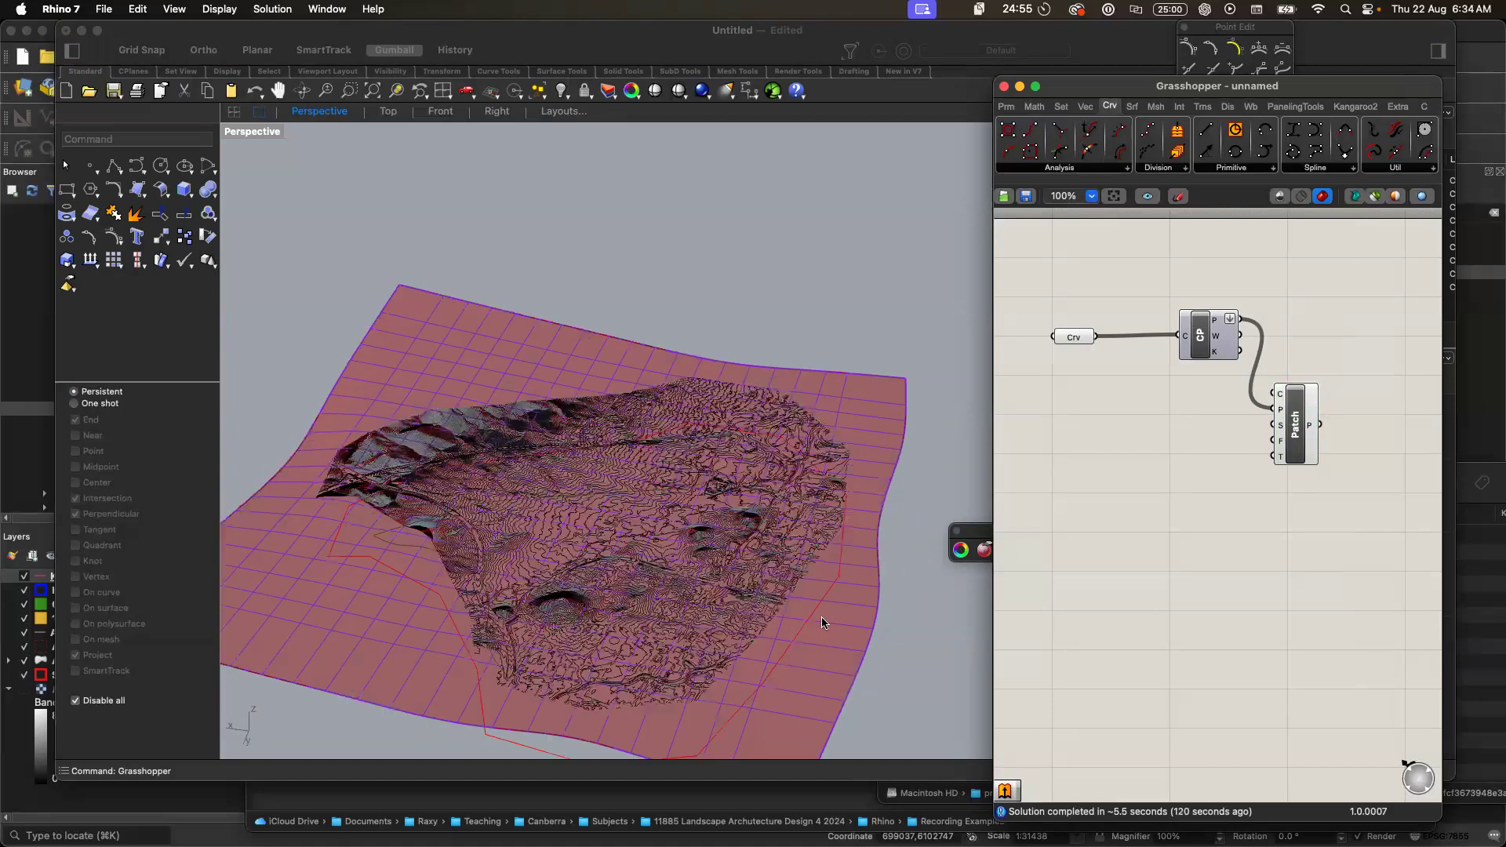
scroll(822, 622, up, 1)
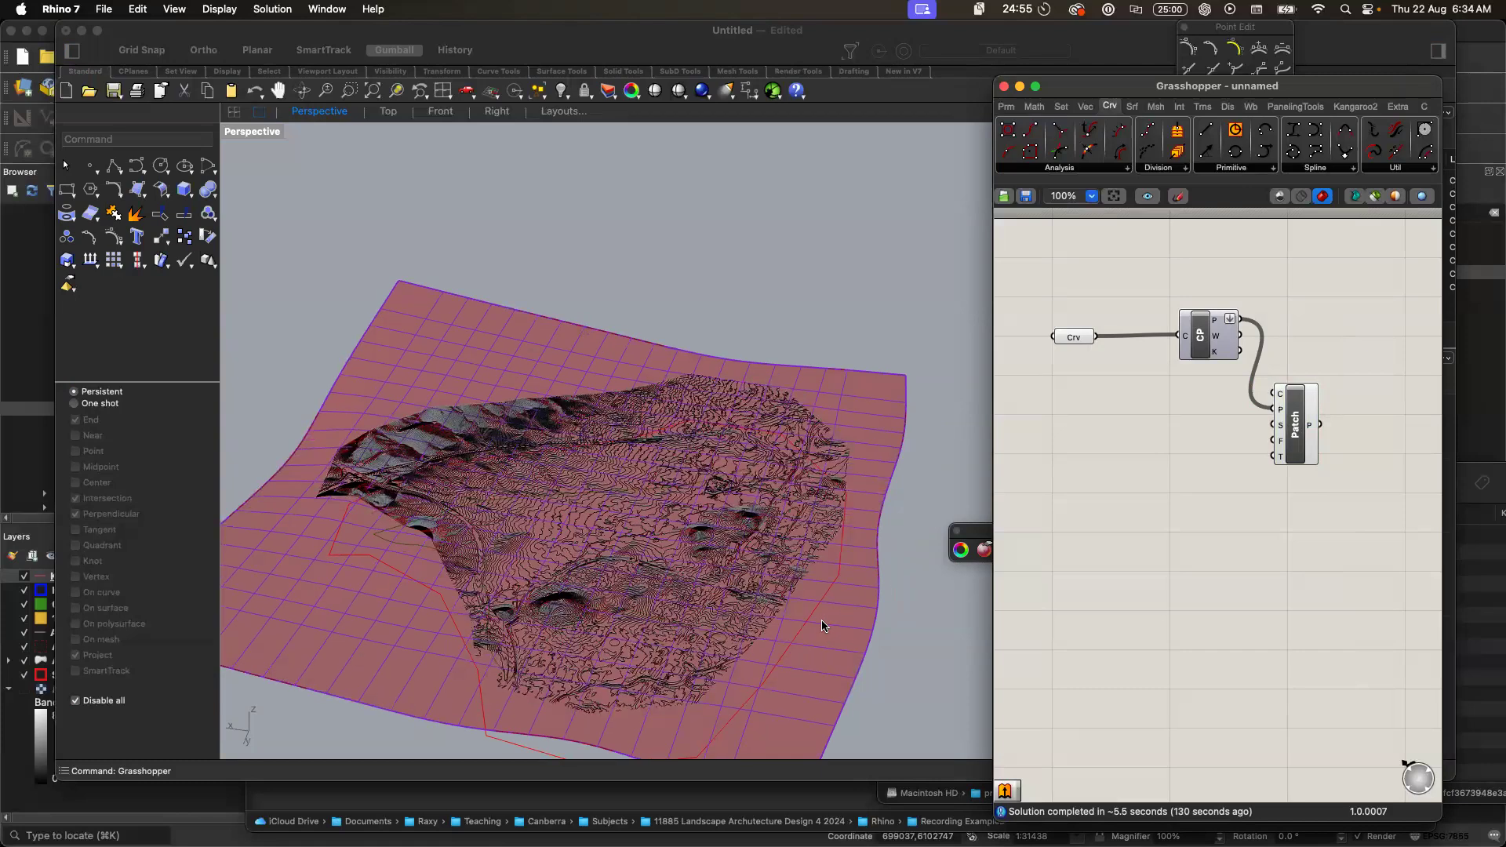
click(822, 627)
click(822, 629)
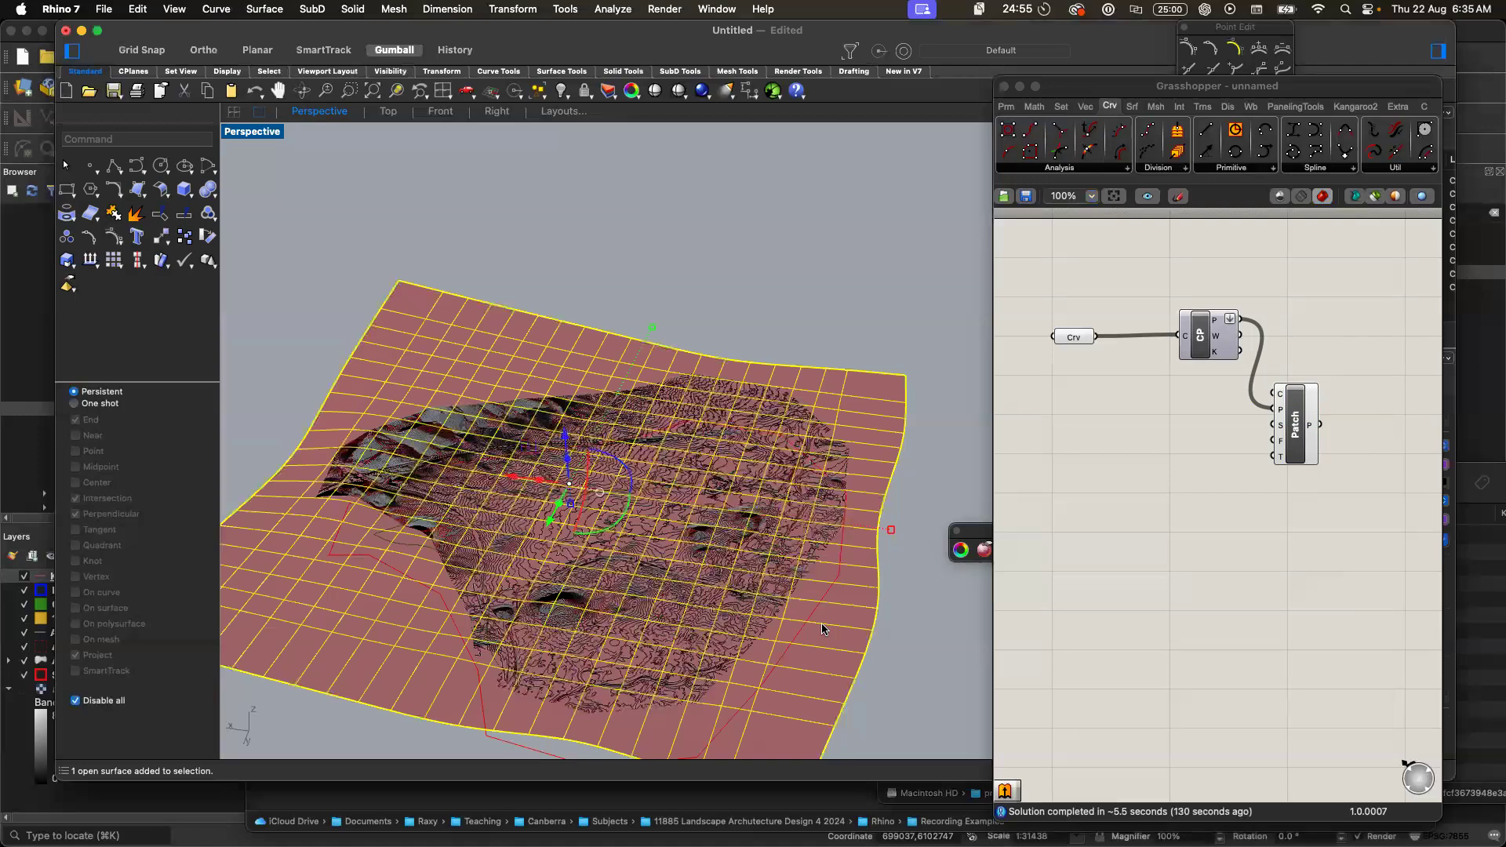
key(Delete)
- Add a number slider with a range of 20 to 50 below the Curve and Control Points components
click(1132, 524)
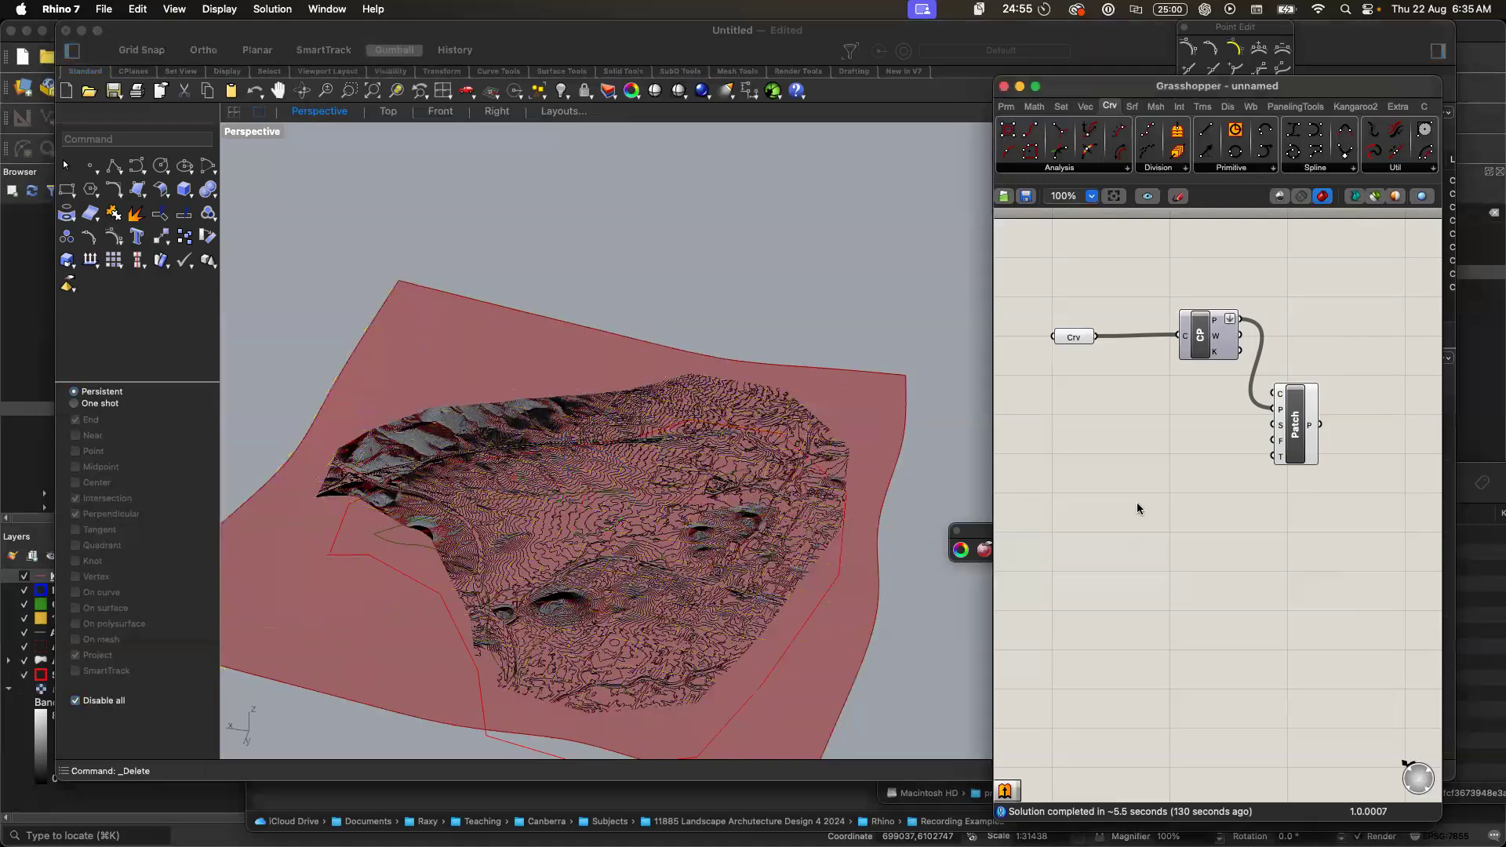
double_click(1137, 502)
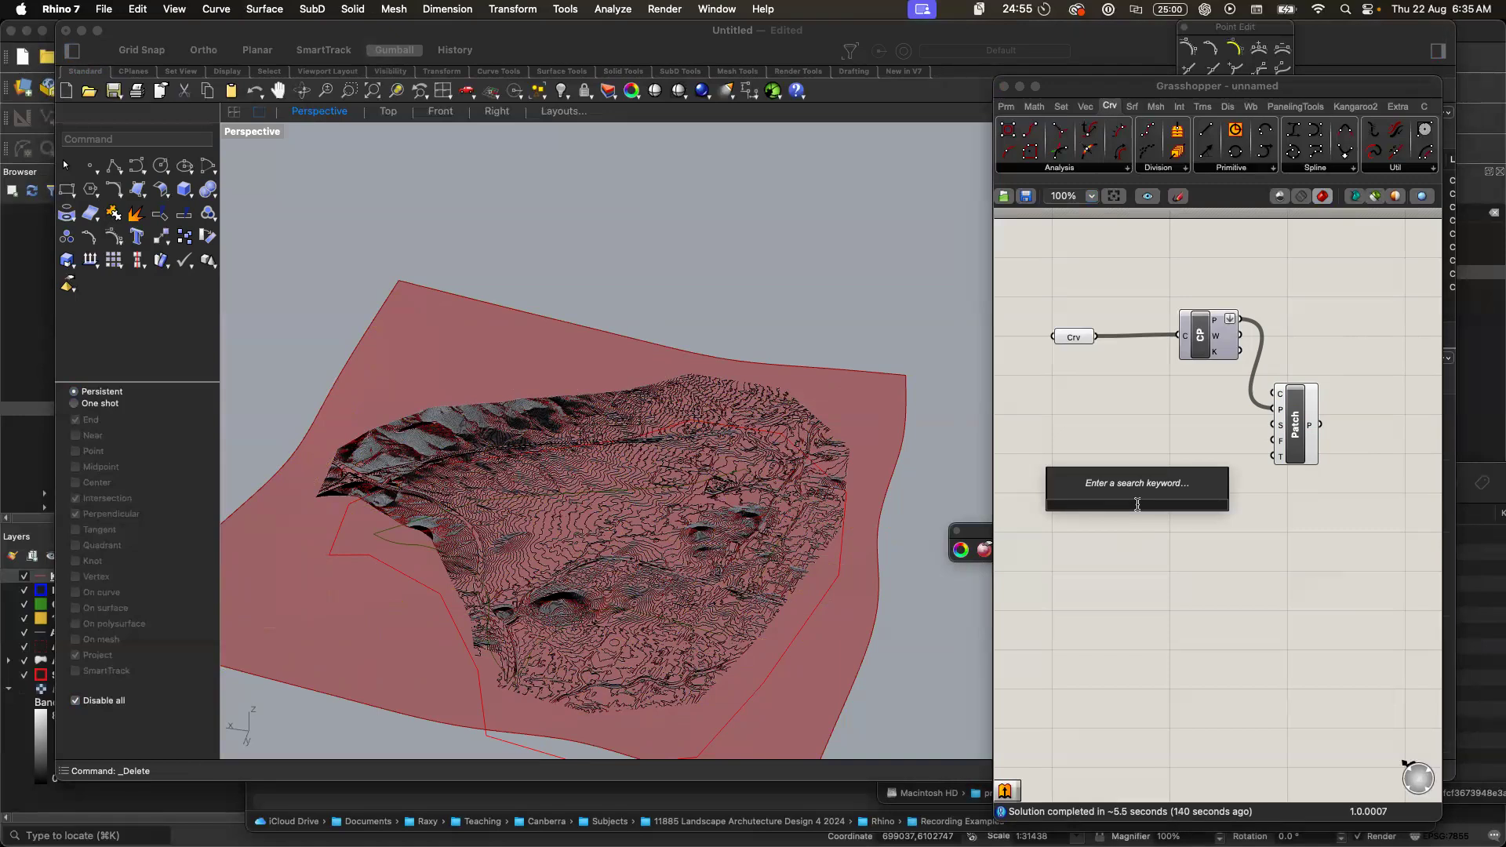
text(20<)
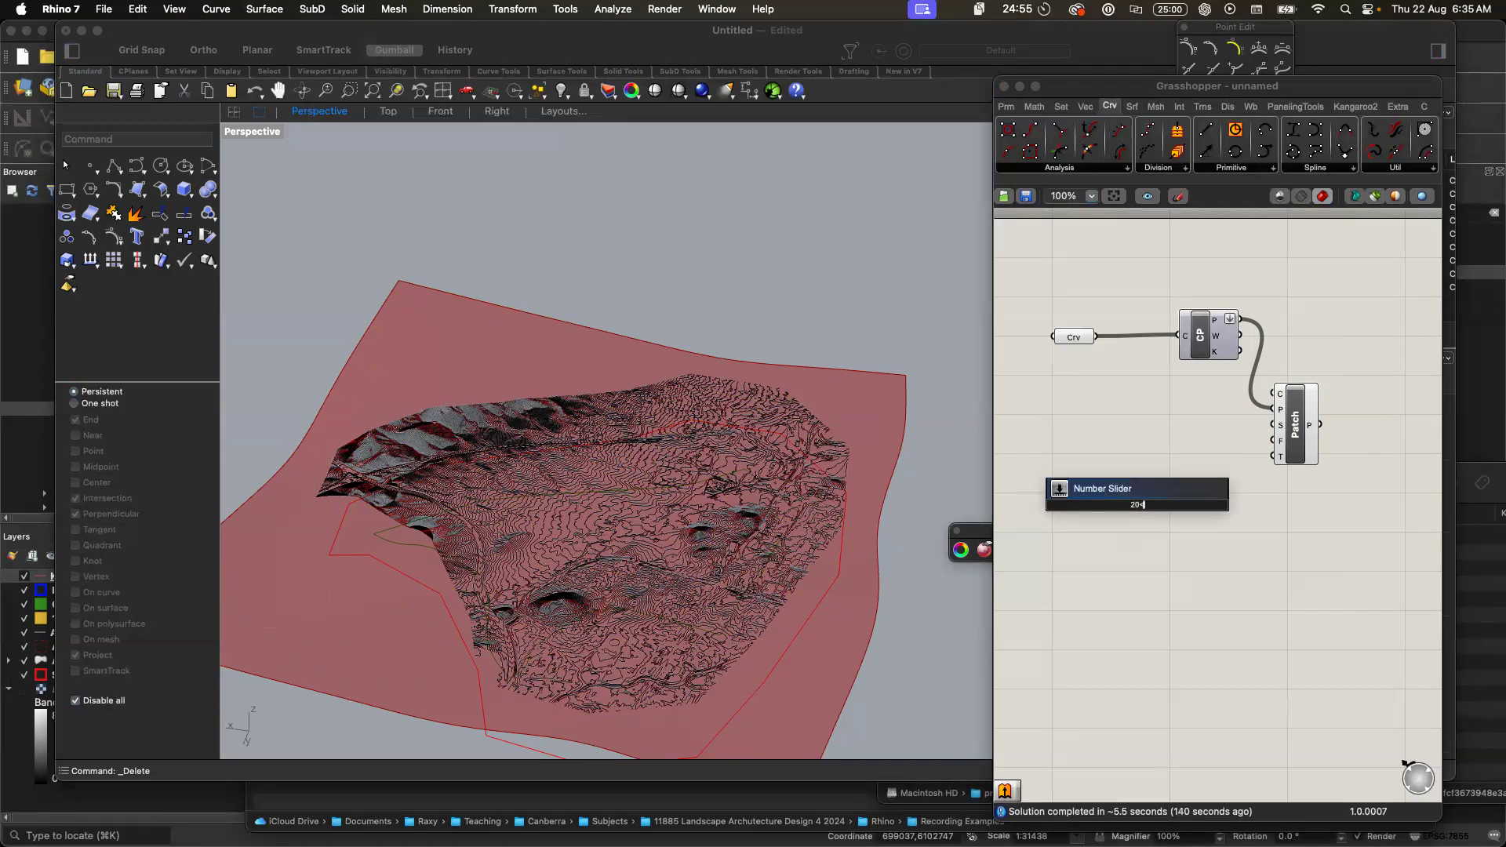
text(50)
key(Return)
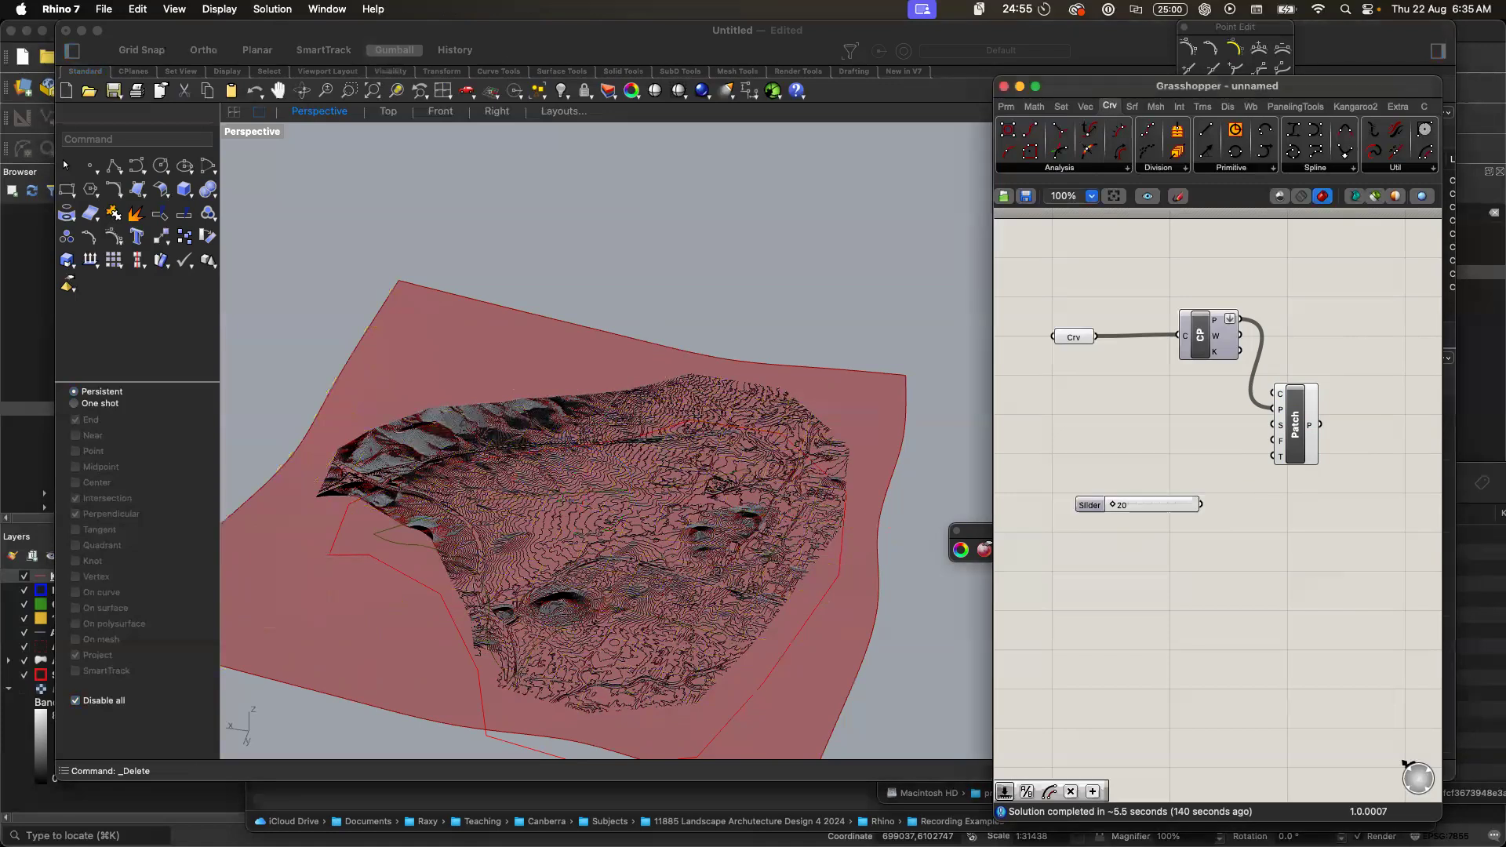
- Set the new slider to 30 and connect it to the Patch component's spans input
double_click(1162, 505)
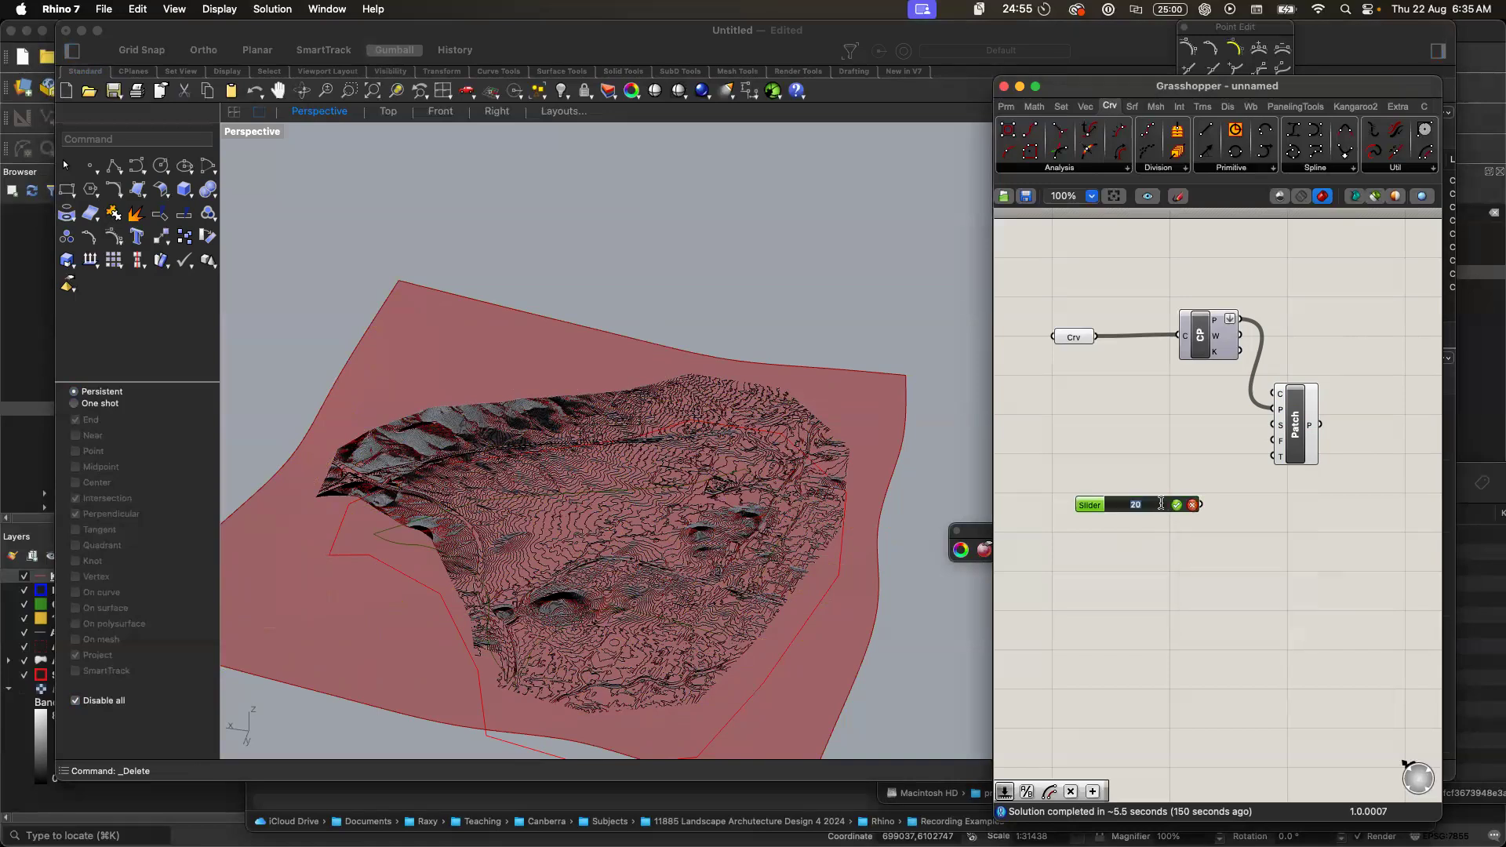
text(30)
key(Return)
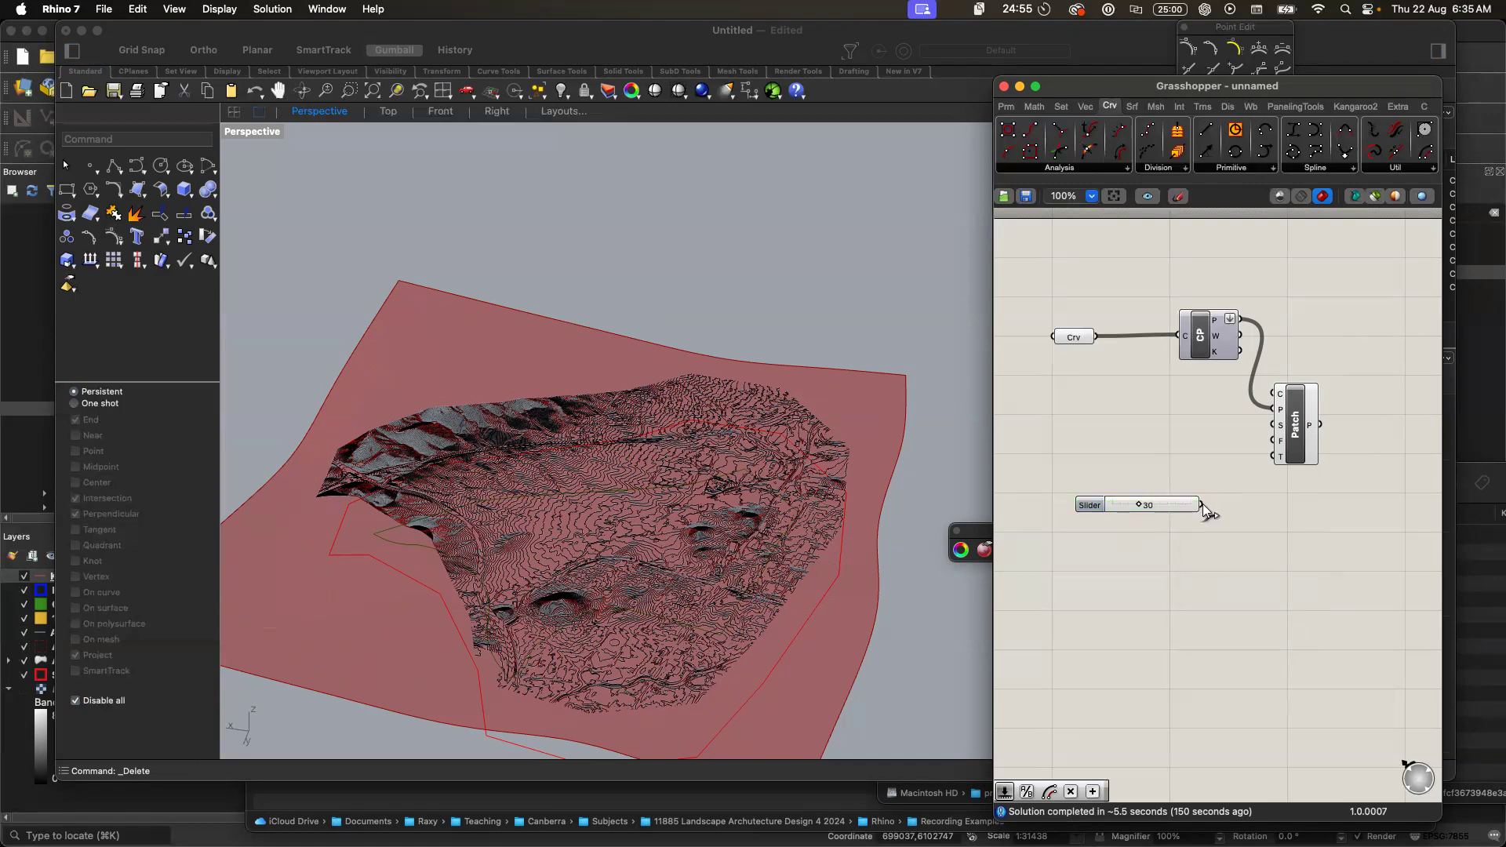
drag(1203, 504, 1225, 465)
drag(1226, 460, 1265, 429)
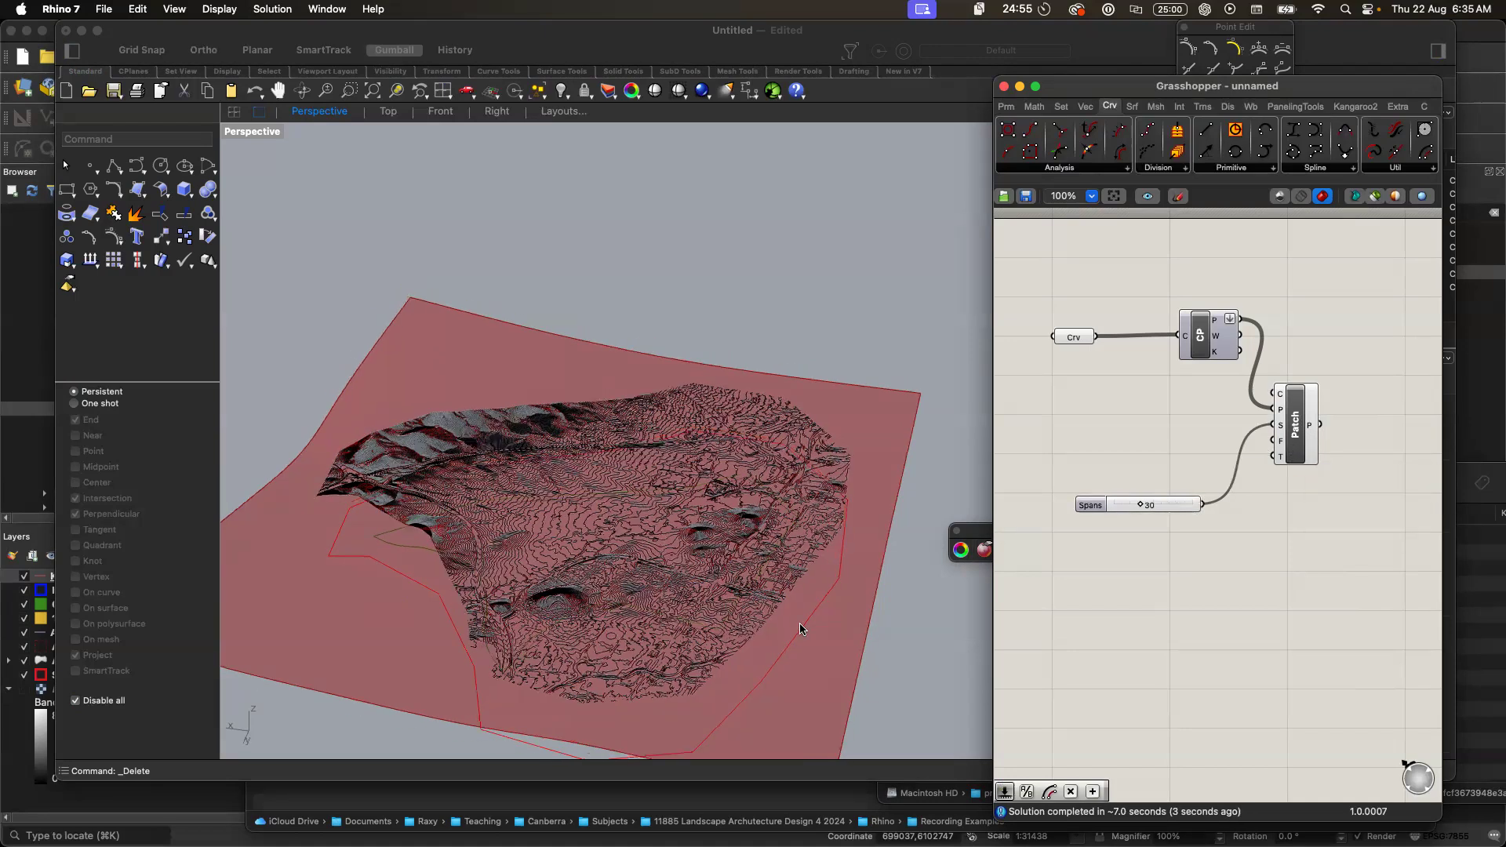
- Examine from low and close angles how well the 30-span patch preview follows the contours
scroll(800, 629, down, 10)
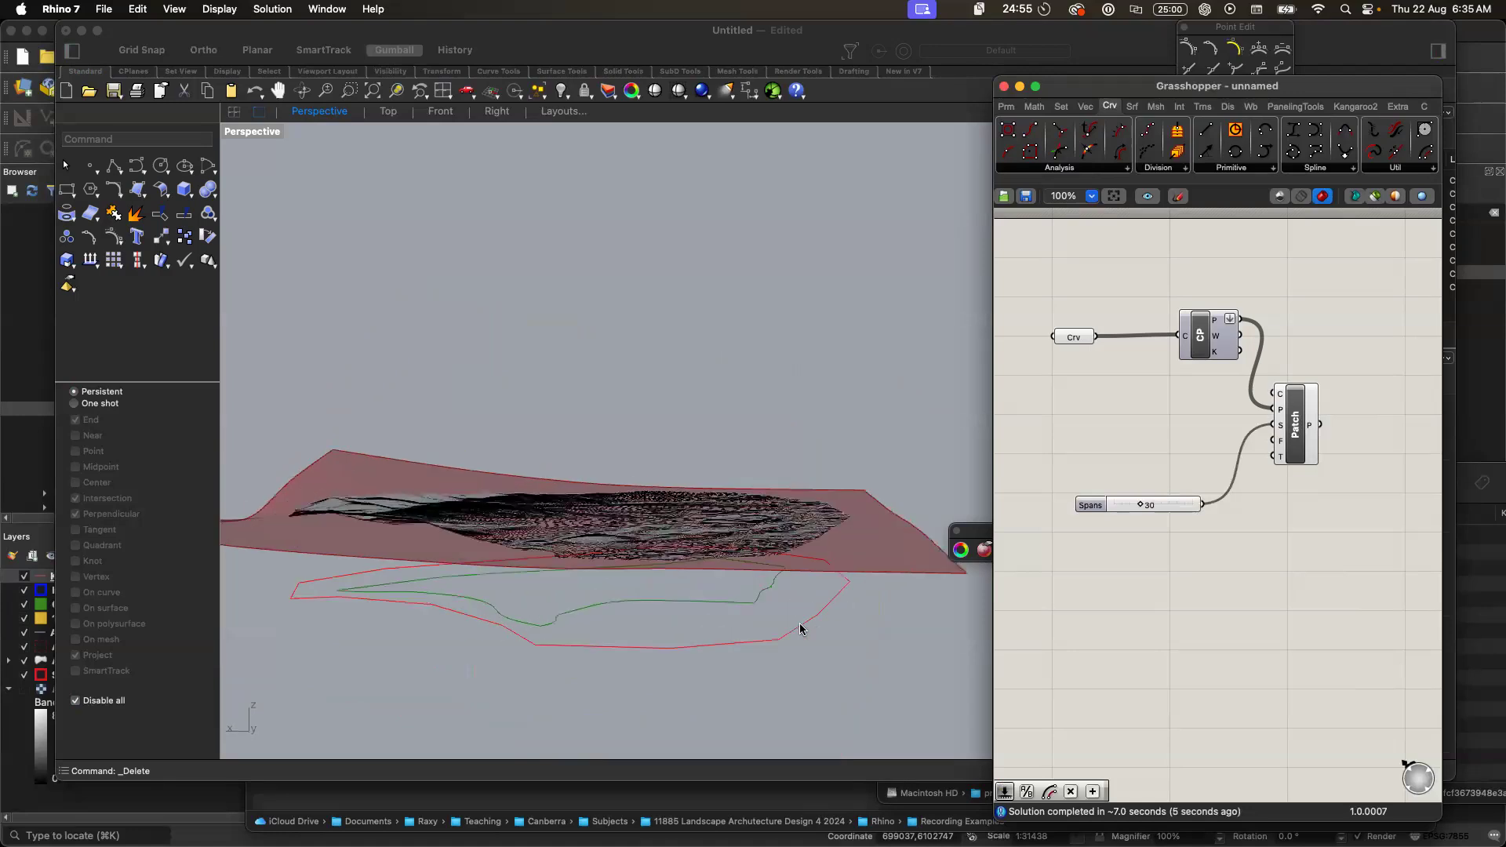
scroll(800, 629, down, 5)
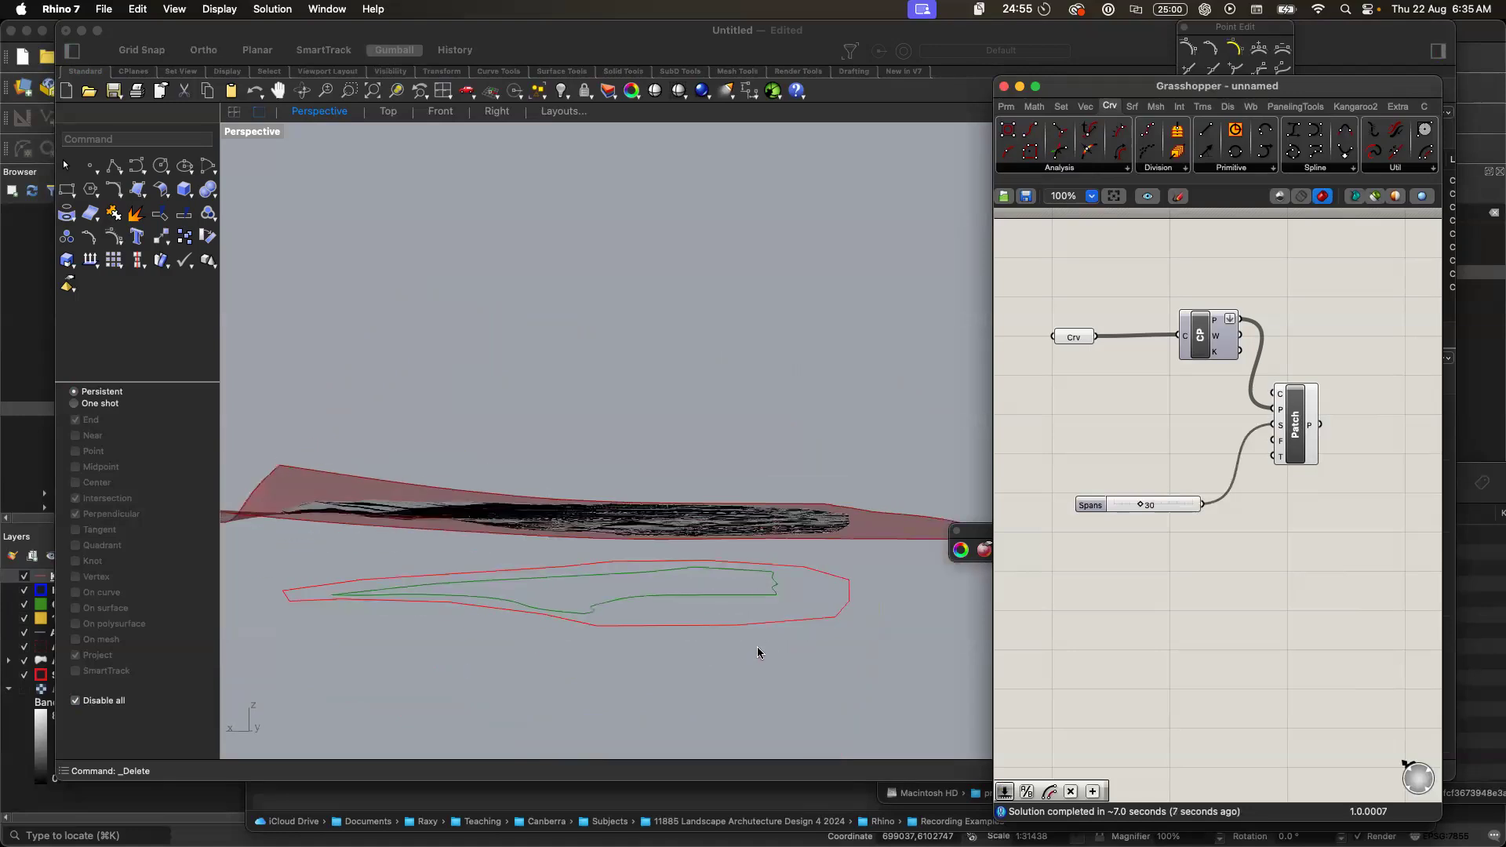
click(759, 653)
scroll(777, 506, up, 10)
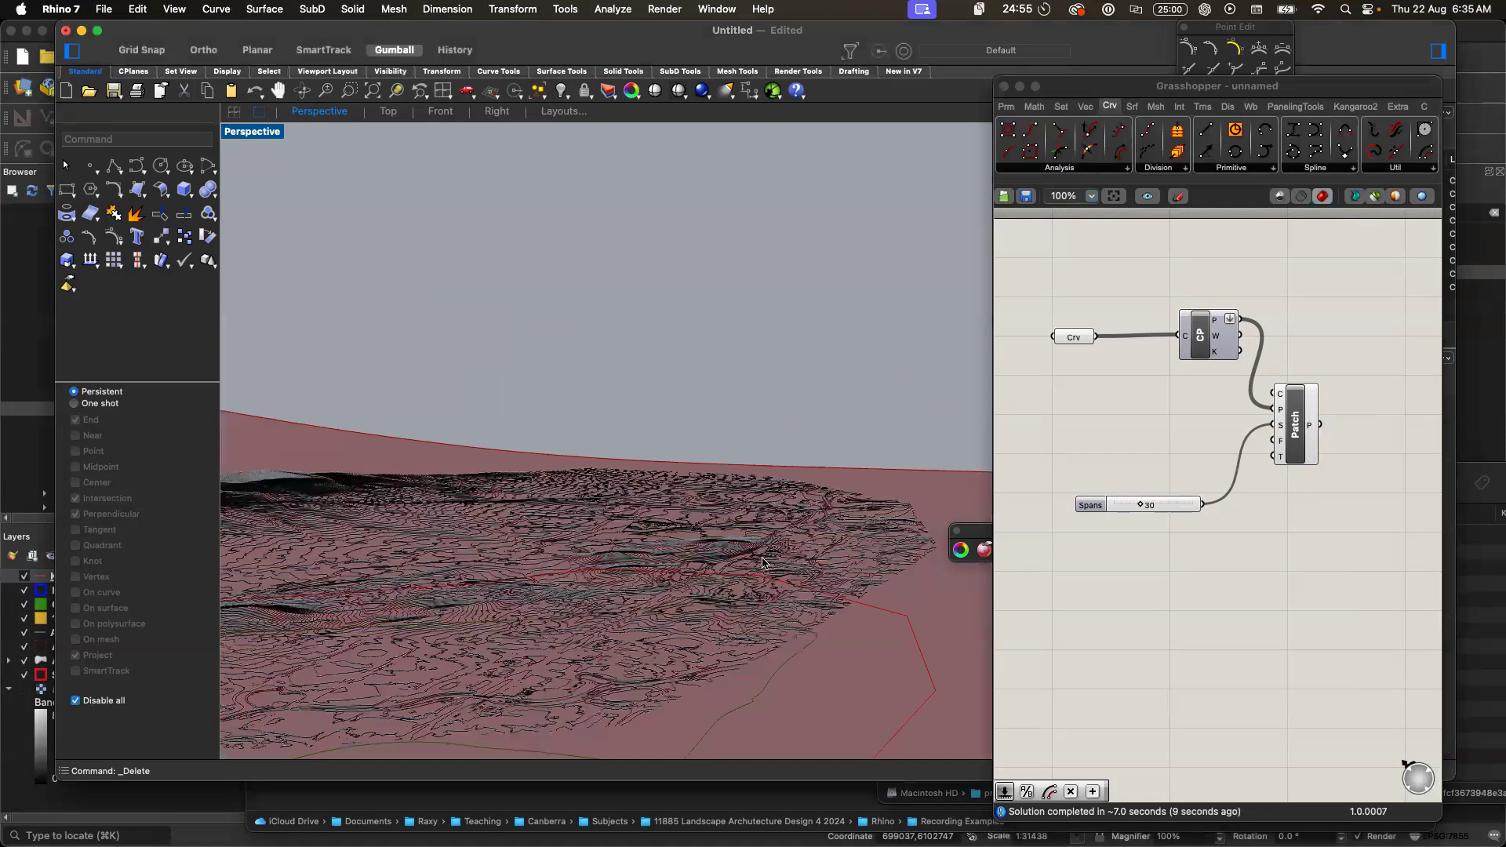
scroll(763, 563, up, 2)
scroll(763, 562, up, 3)
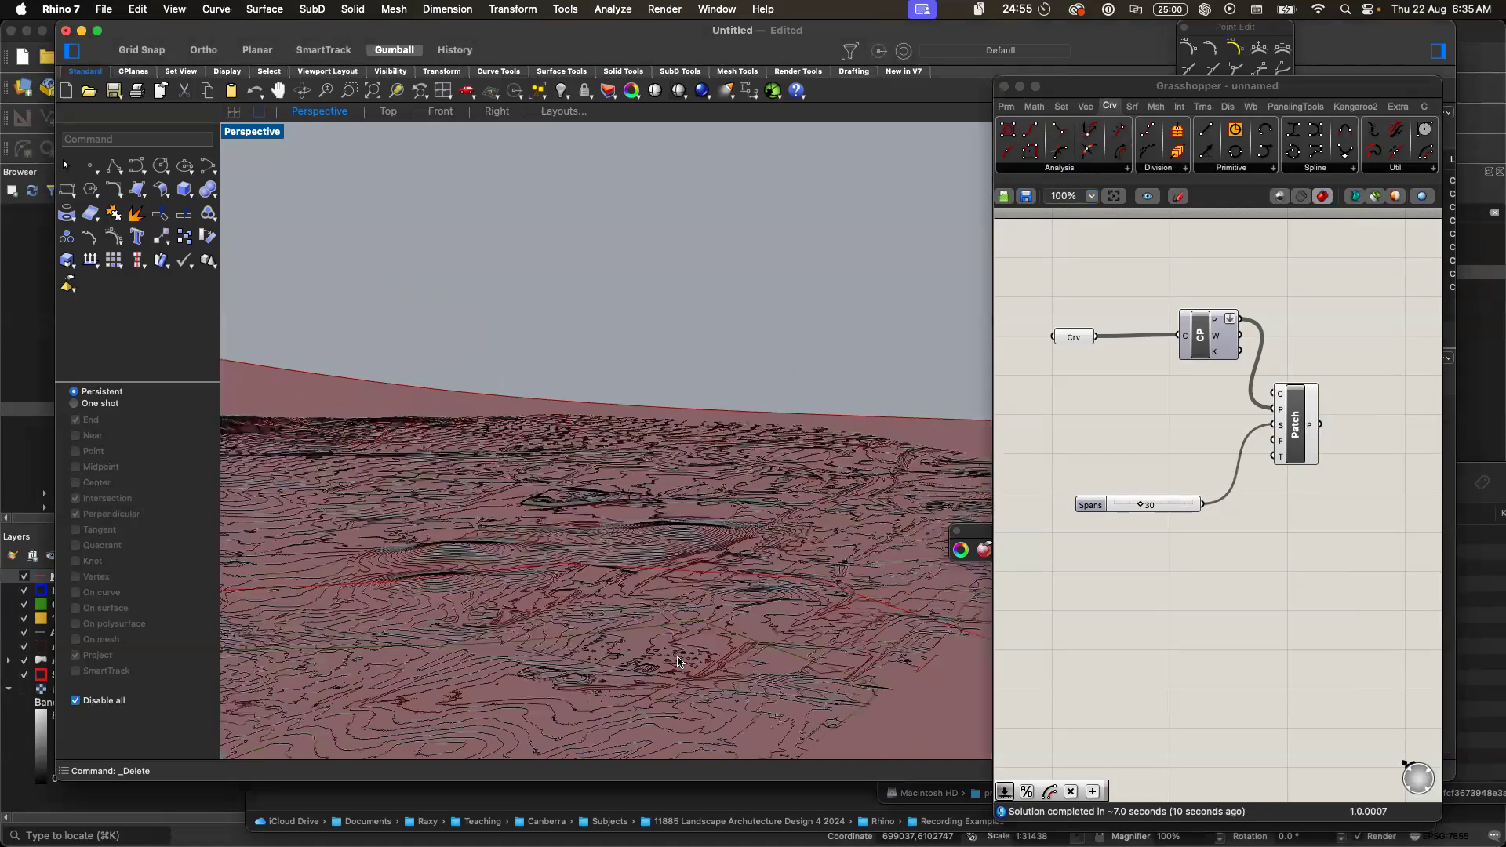
scroll(679, 661, up, 3)
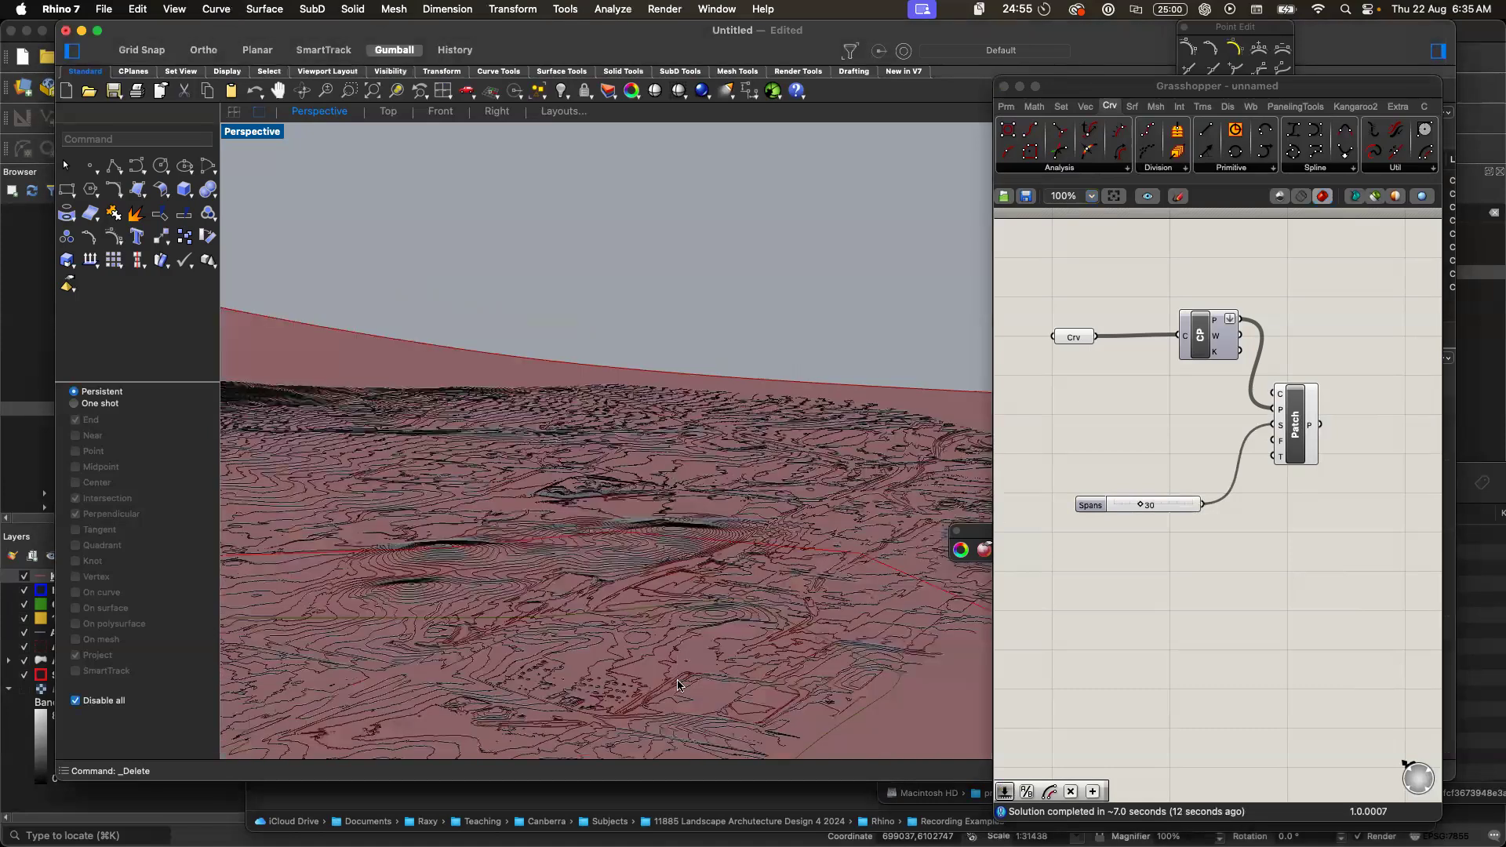
scroll(679, 684, down, 2)
scroll(678, 685, down, 3)
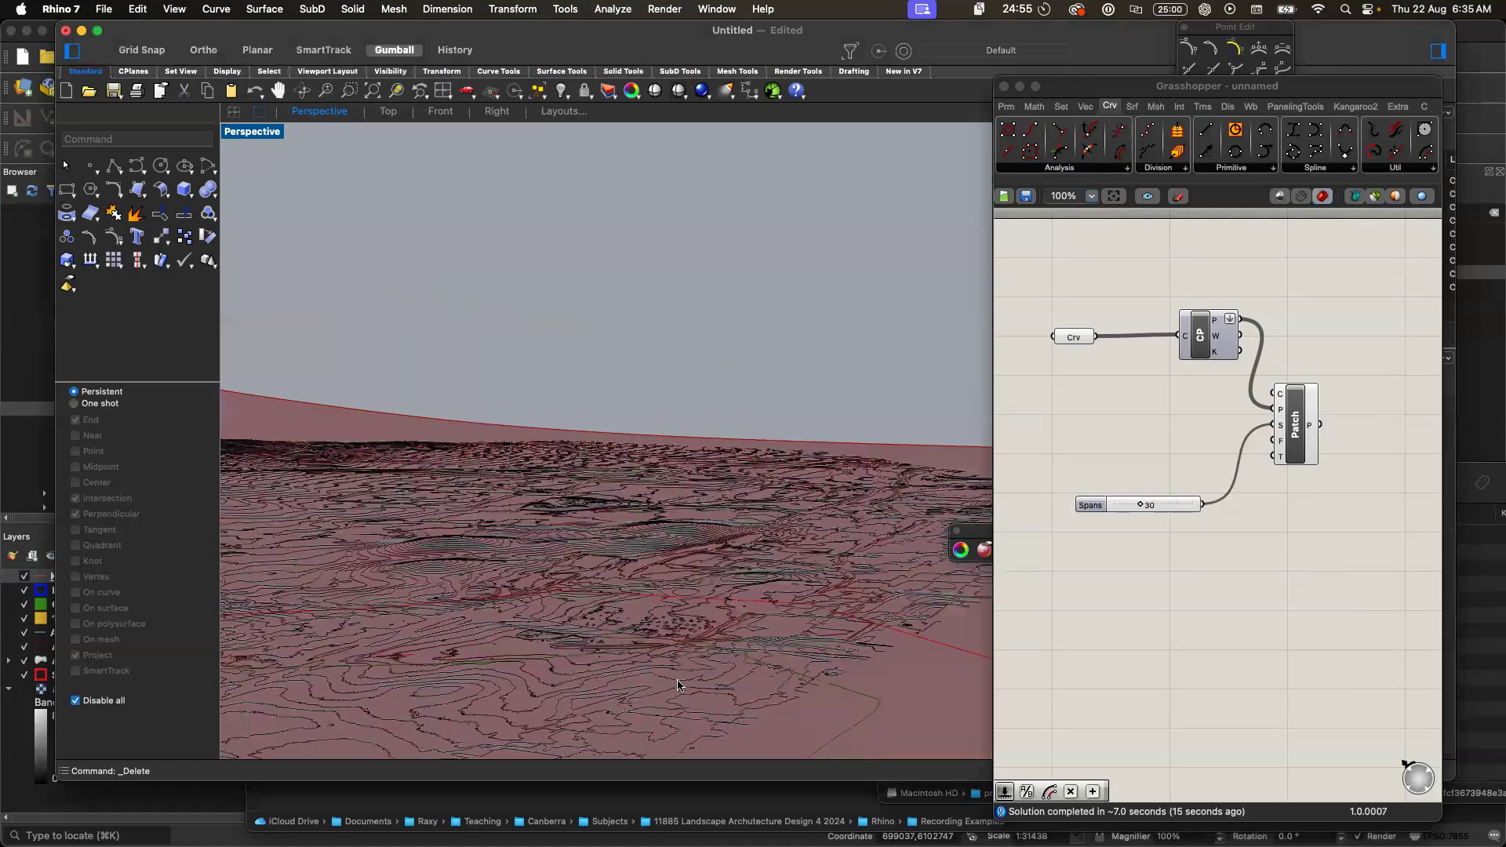
scroll(679, 684, down, 2)
- Bake the 30-span Patch surface into the Rhino model on Layer 04
click(1302, 441)
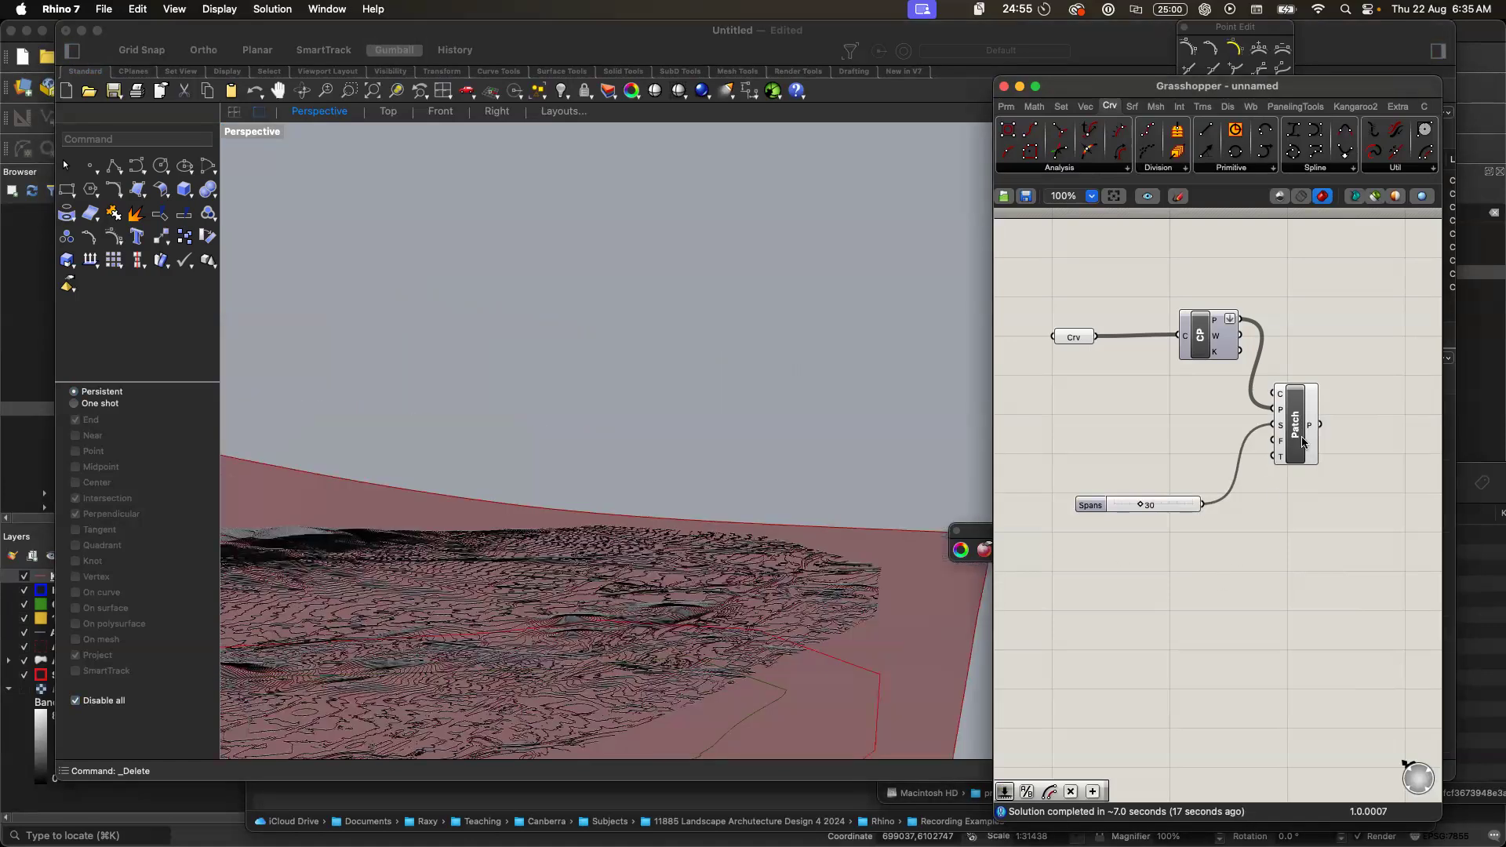
click(1302, 442)
right_click(1303, 441)
click(1204, 506)
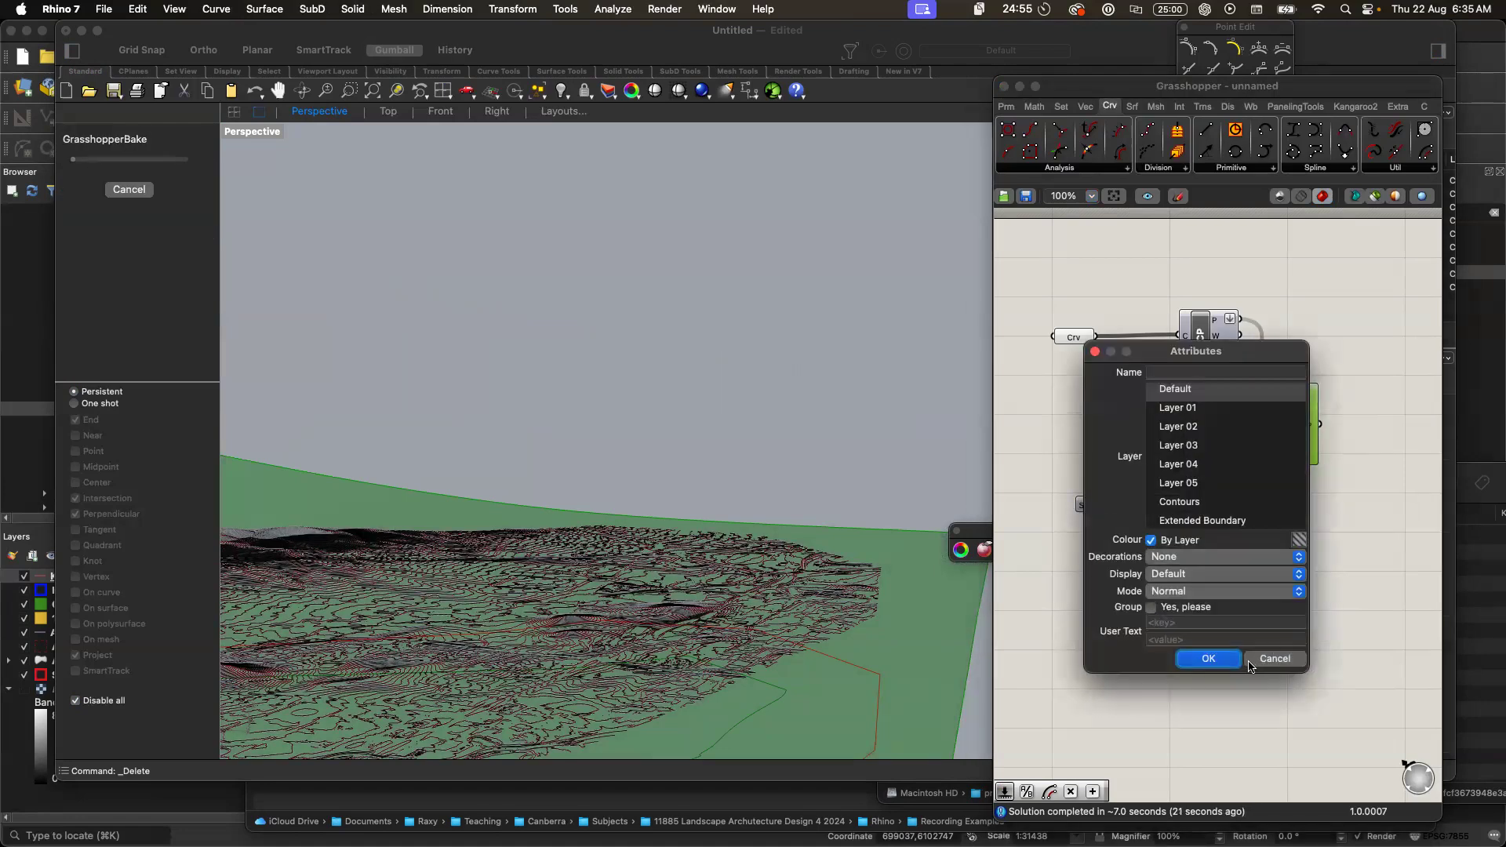
click(1183, 465)
click(1208, 659)
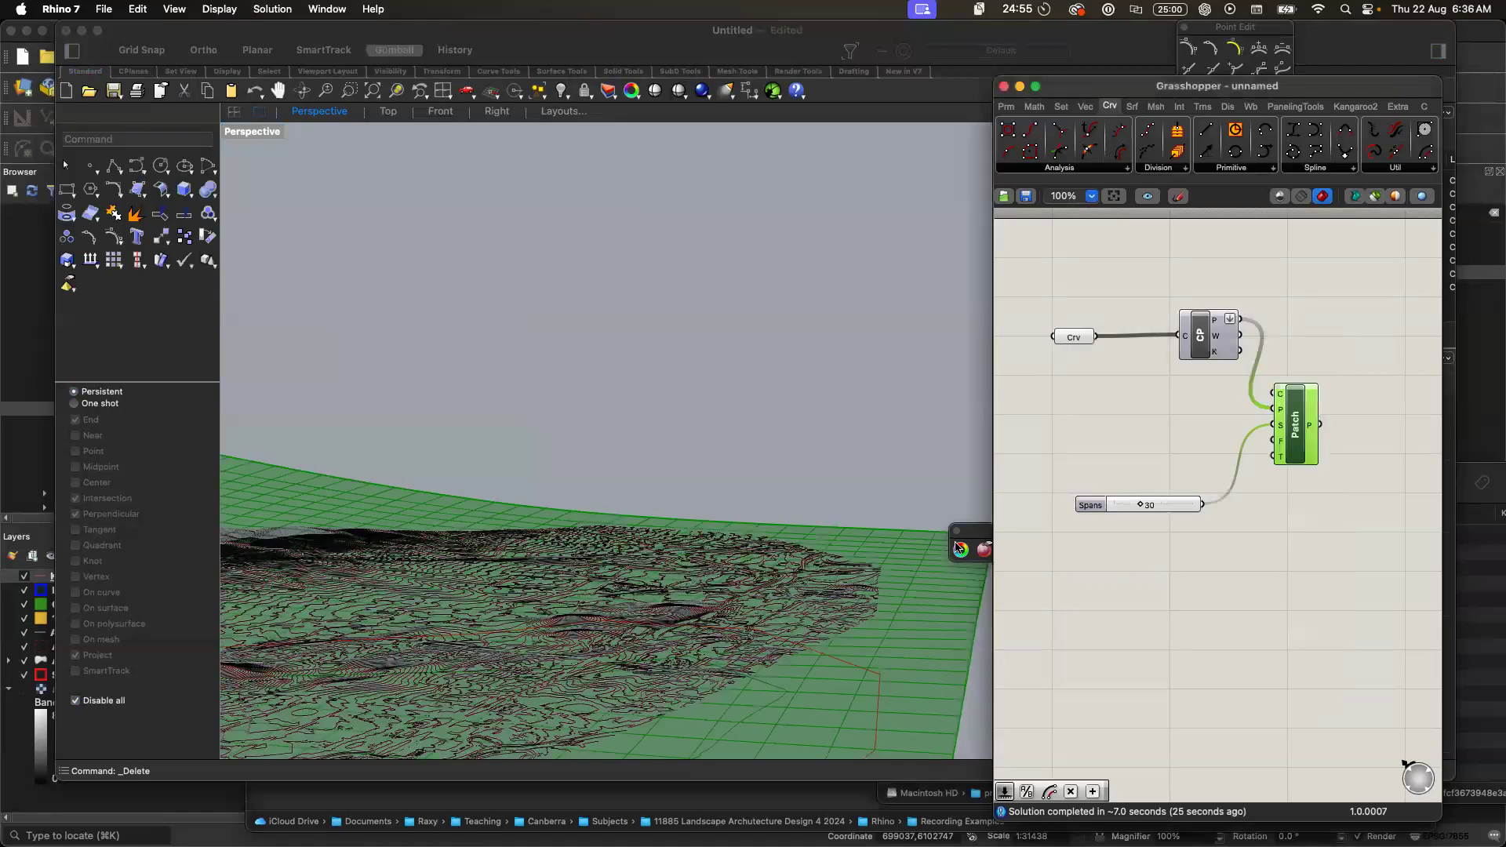
- Inspect the baked surface's isocurve grid against the contours from several sides, and review the Patch component's flexibility input
scroll(835, 535, down, 5)
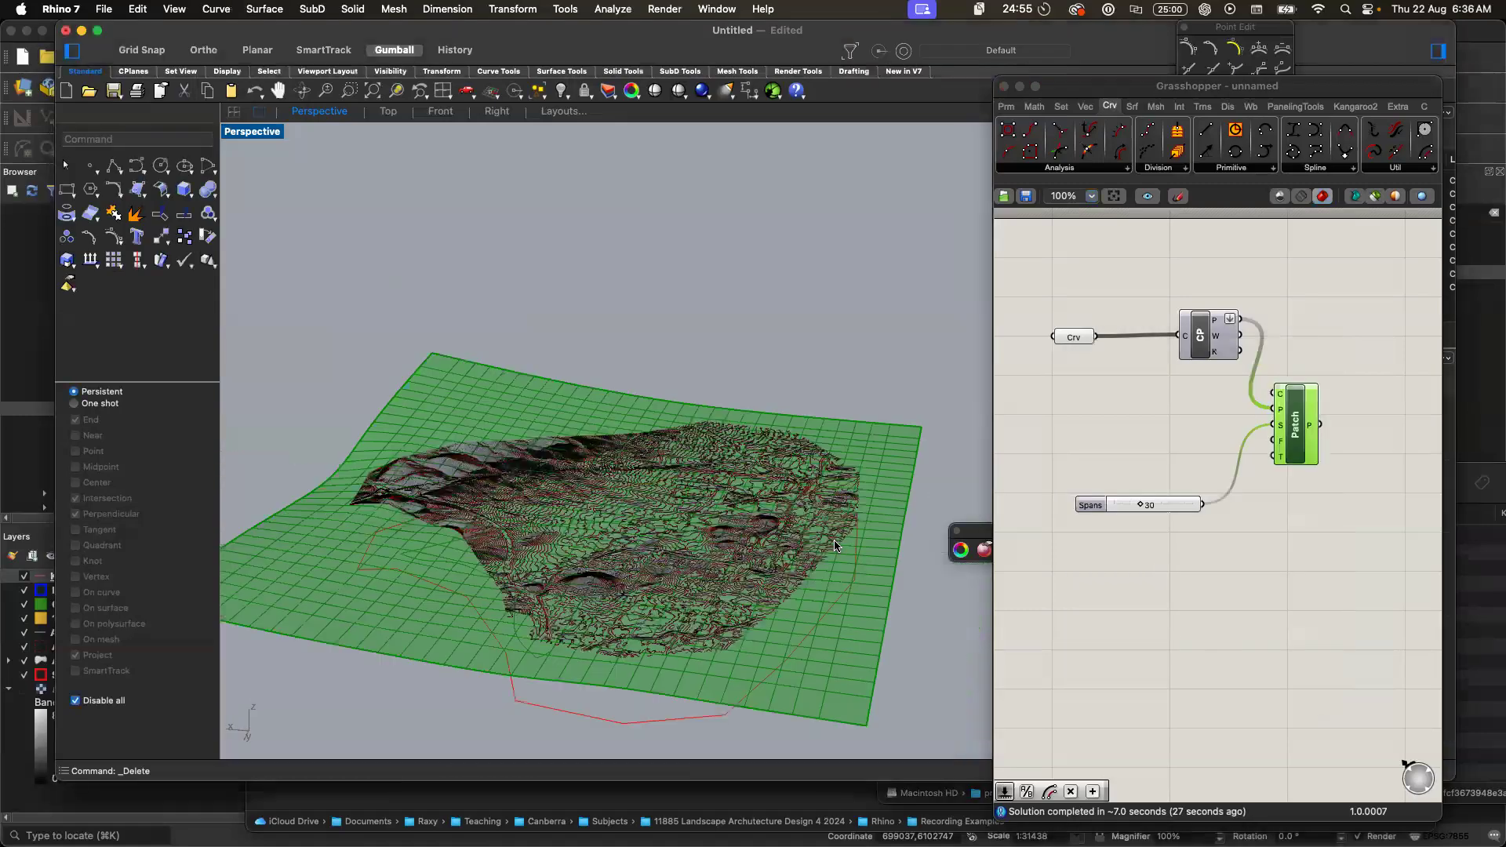
drag(701, 513, 640, 505)
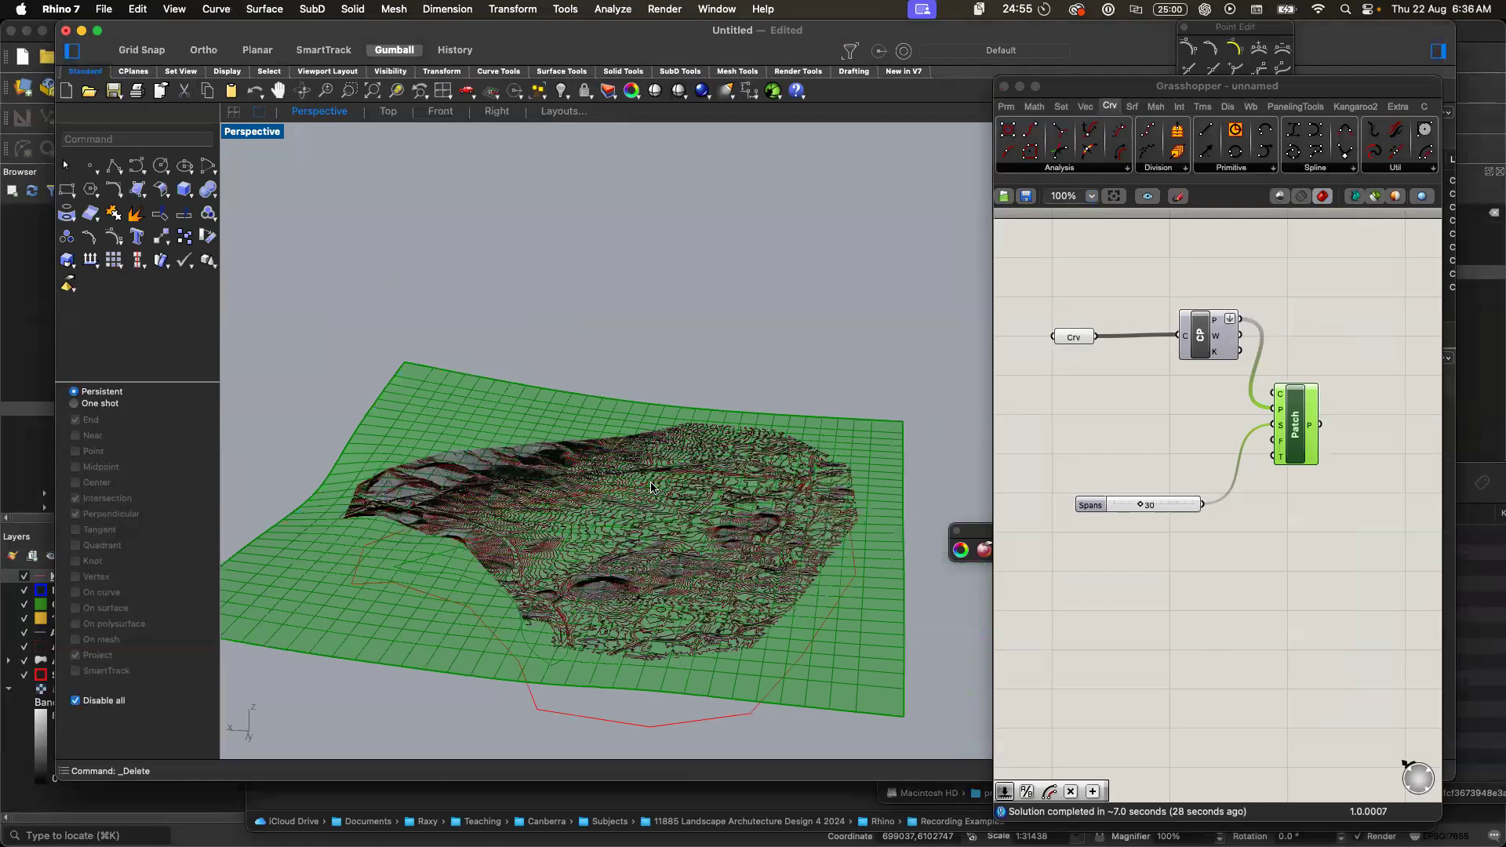
scroll(652, 487, up, 3)
scroll(651, 487, up, 5)
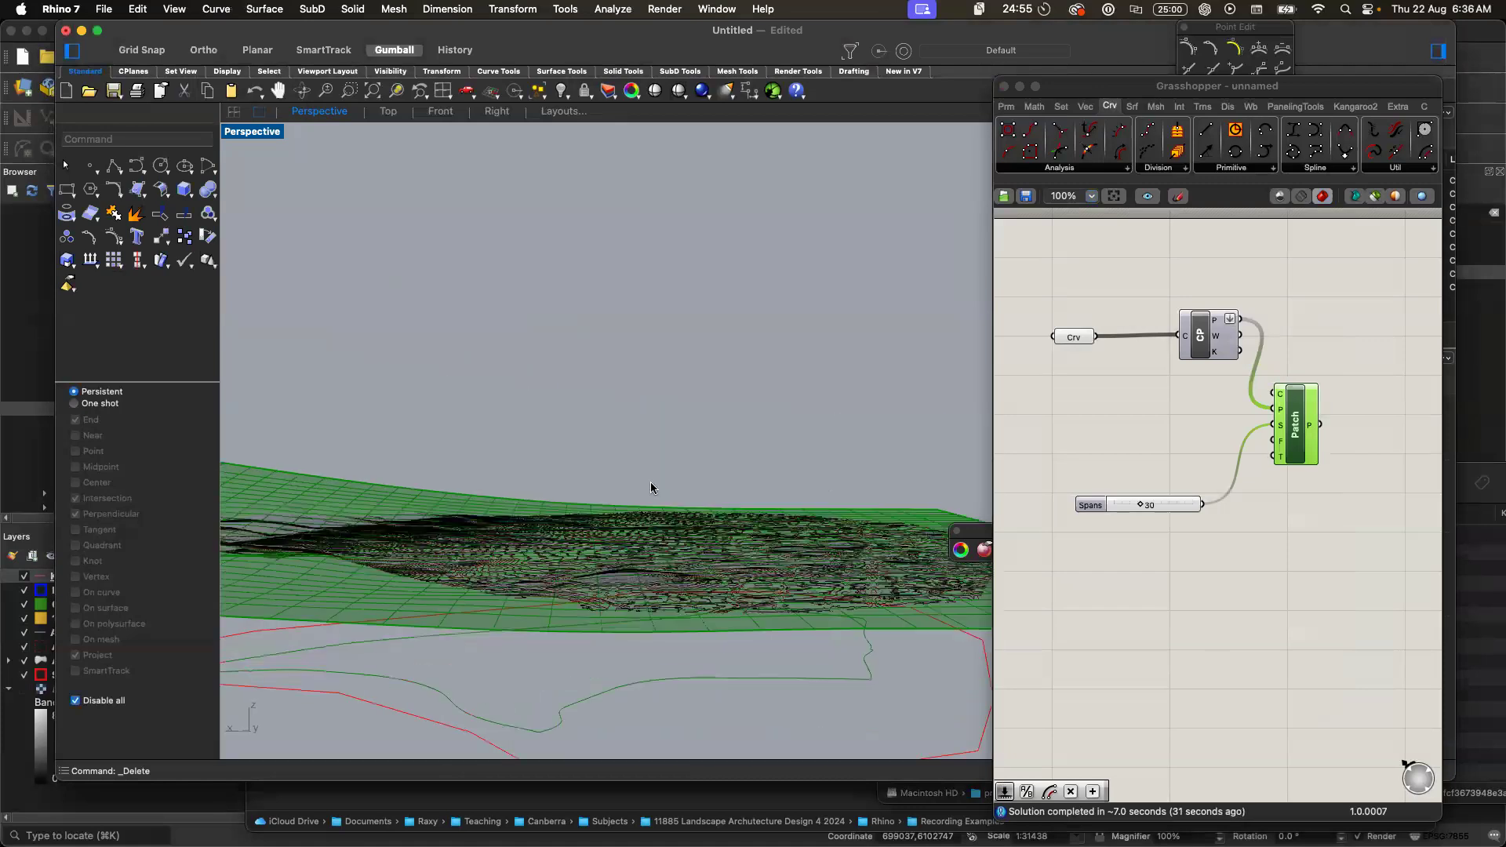
drag(651, 487, 769, 488)
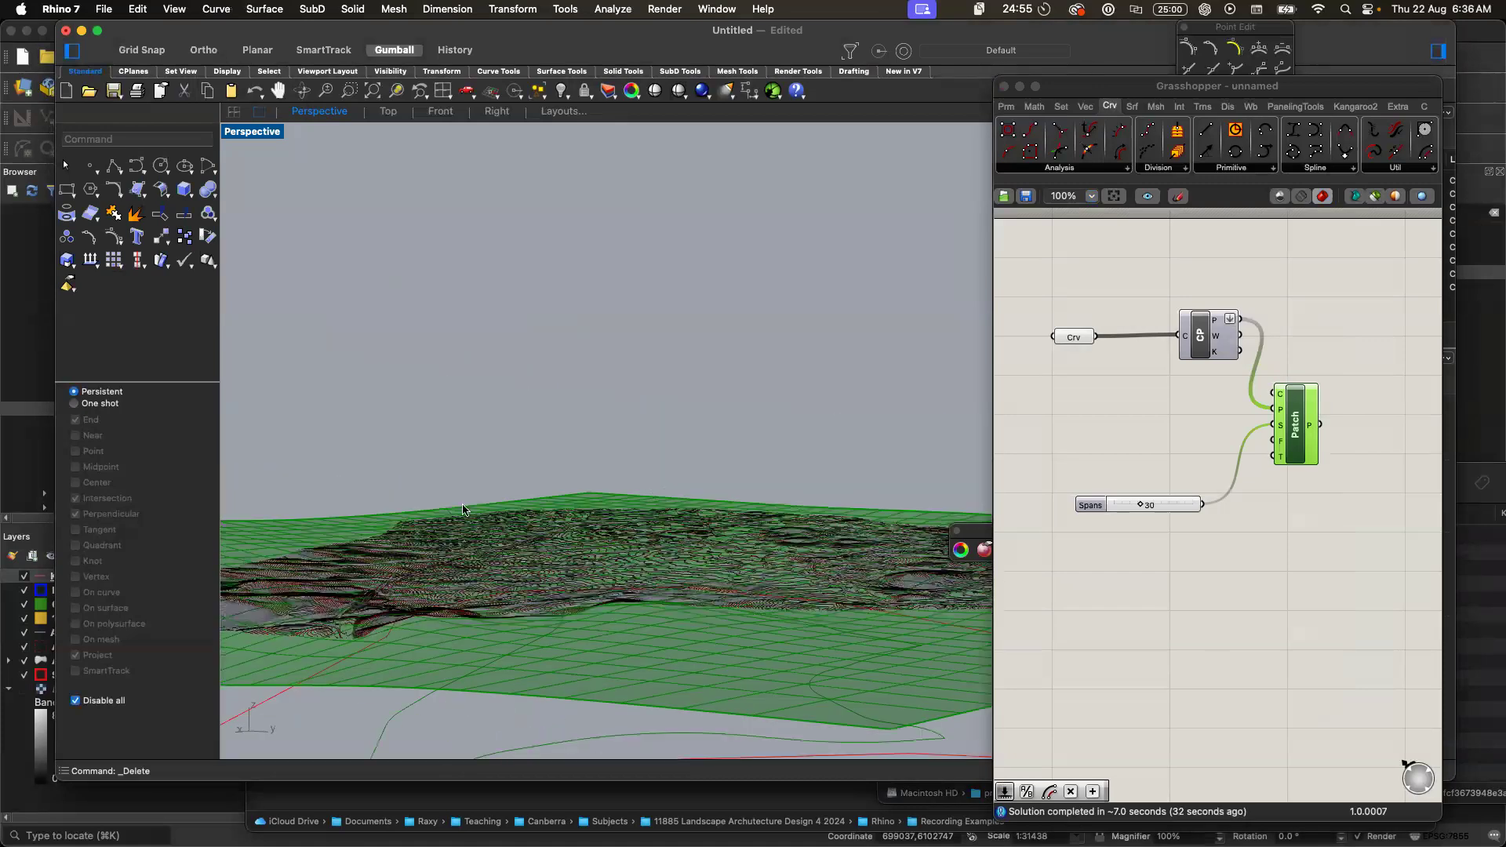
drag(463, 508, 915, 454)
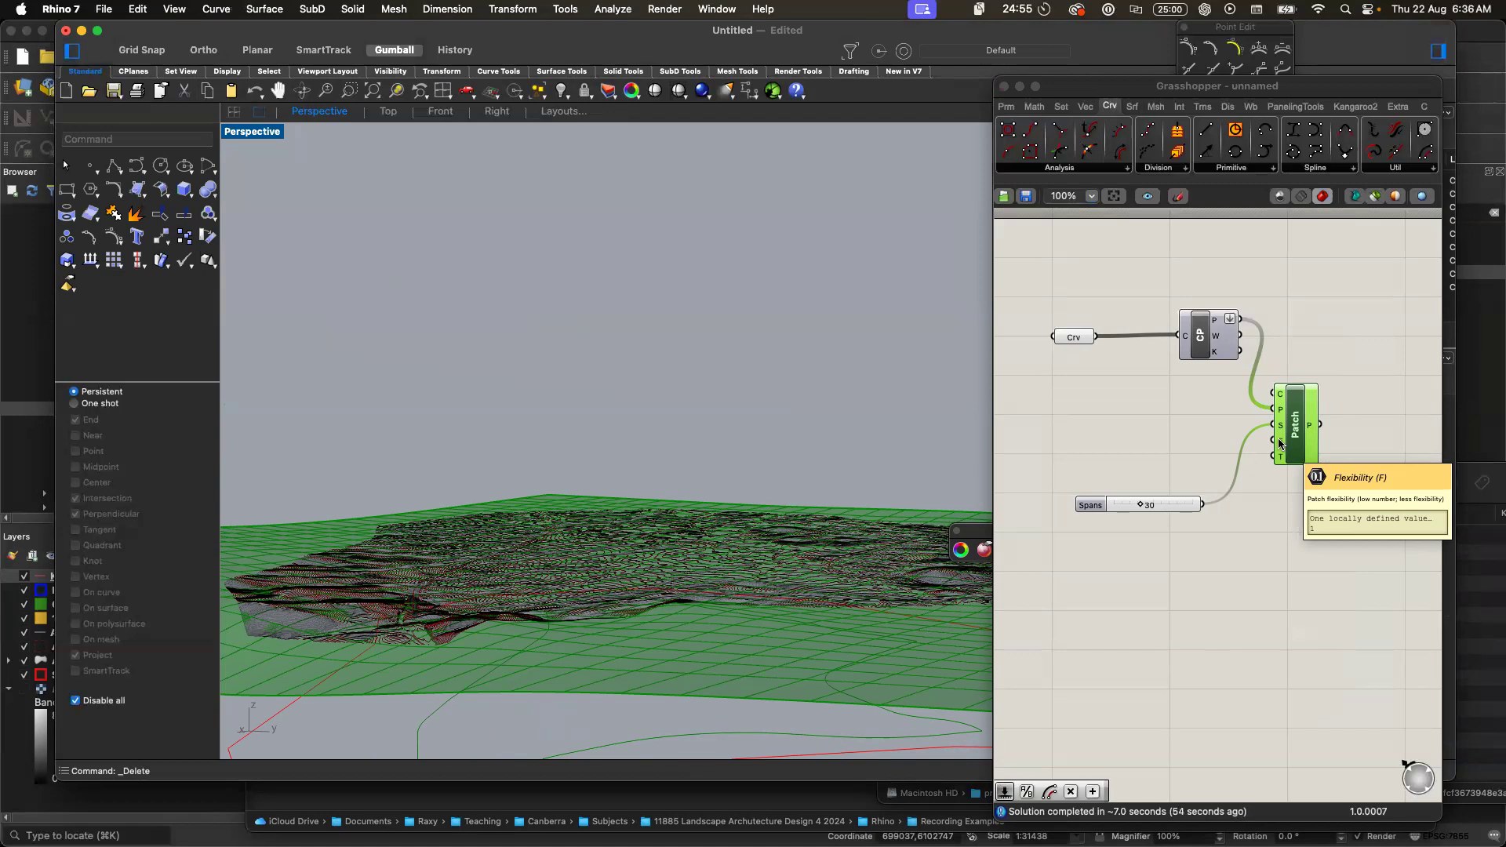
- Move the Spans slider up beside the Patch component, and check the baked surface's grid density by selecting and deselecting it
drag(1093, 508, 1100, 449)
drag(871, 613, 799, 709)
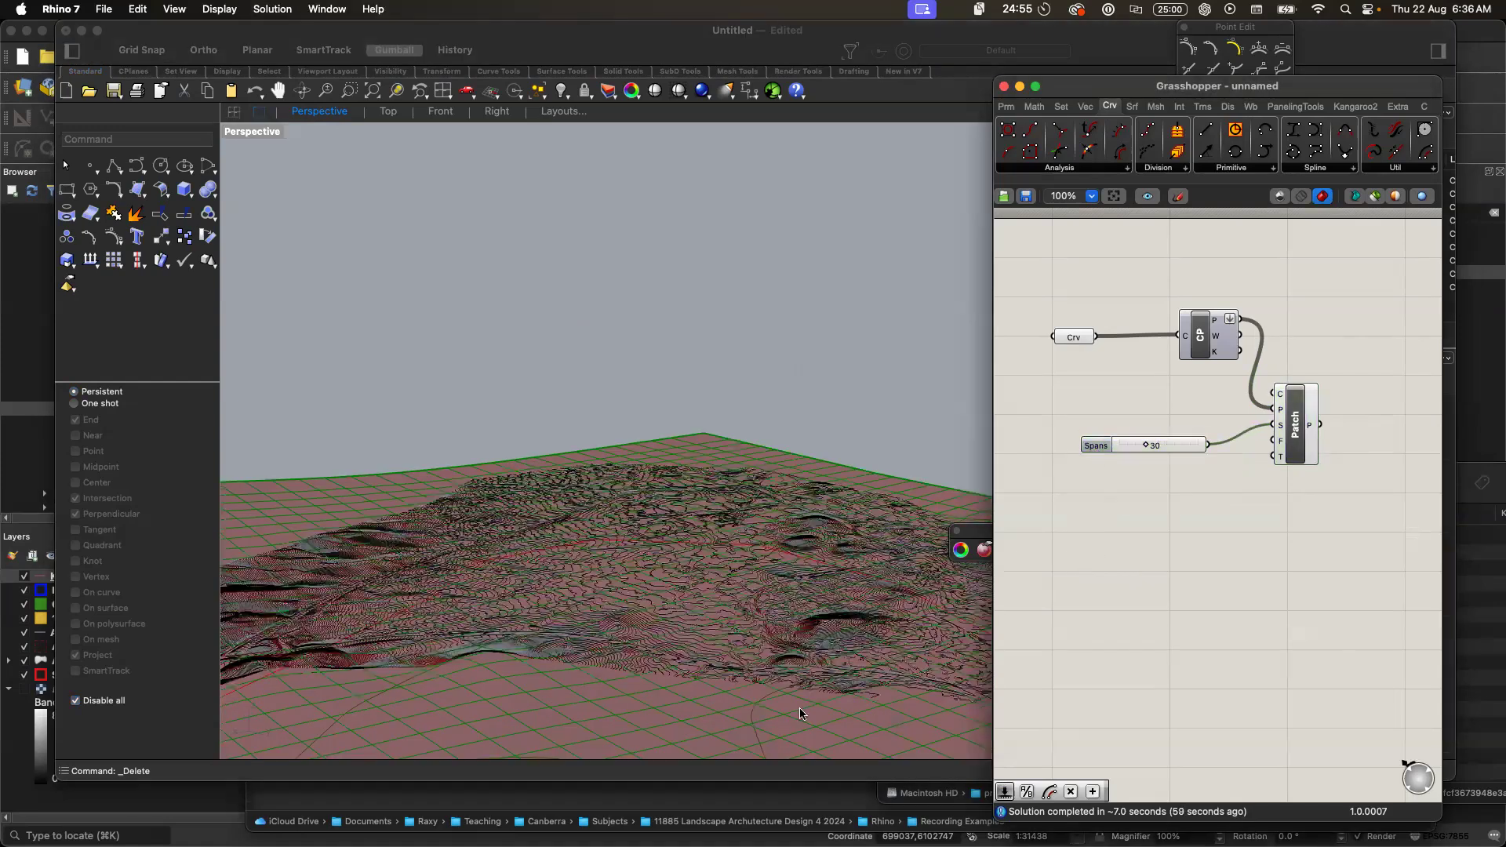
click(831, 414)
click(753, 709)
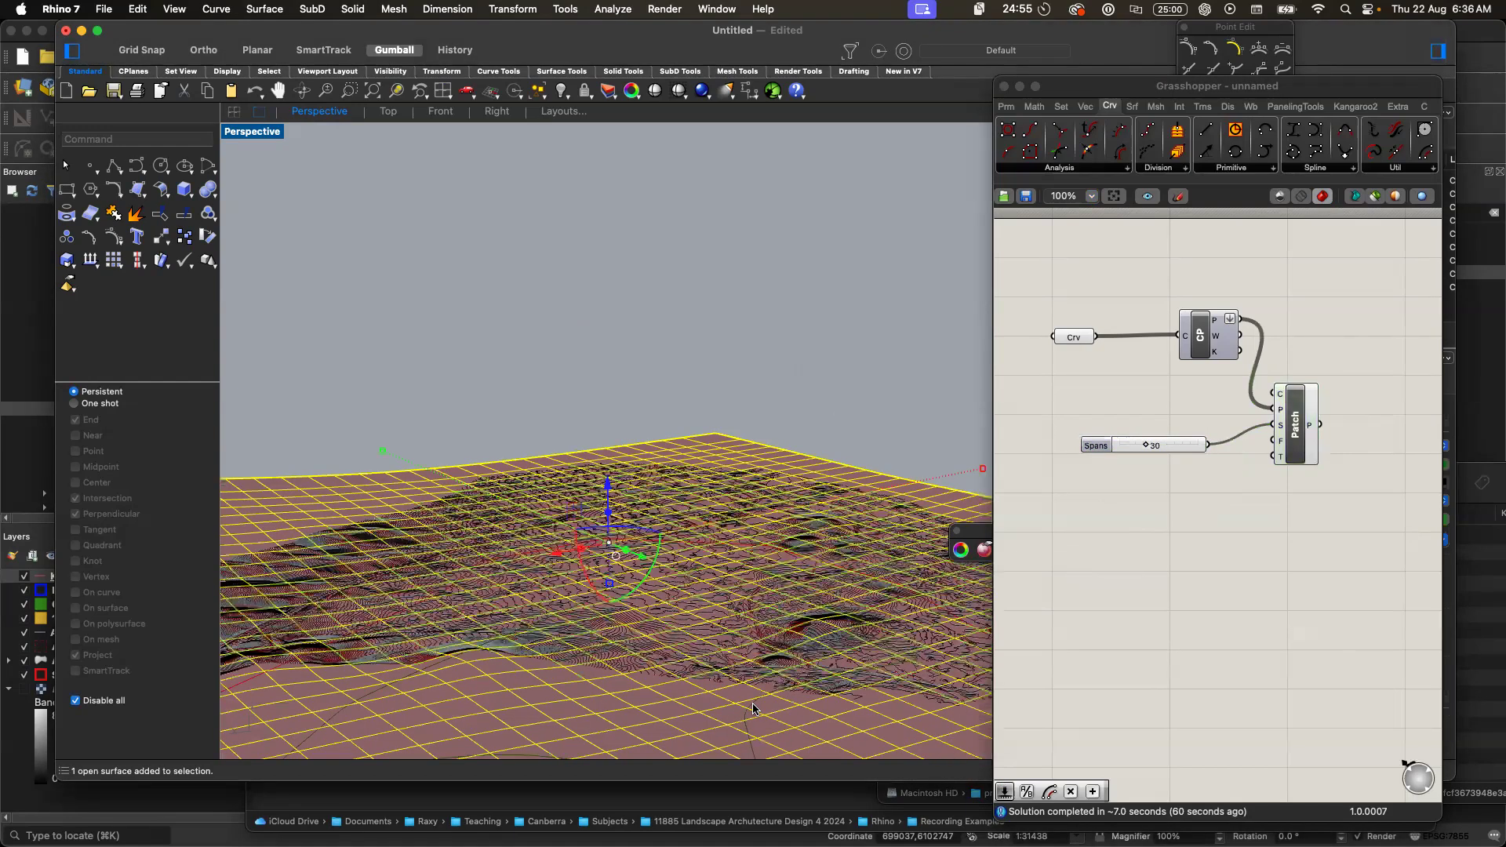
scroll(753, 709, down, 2)
scroll(754, 709, down, 2)
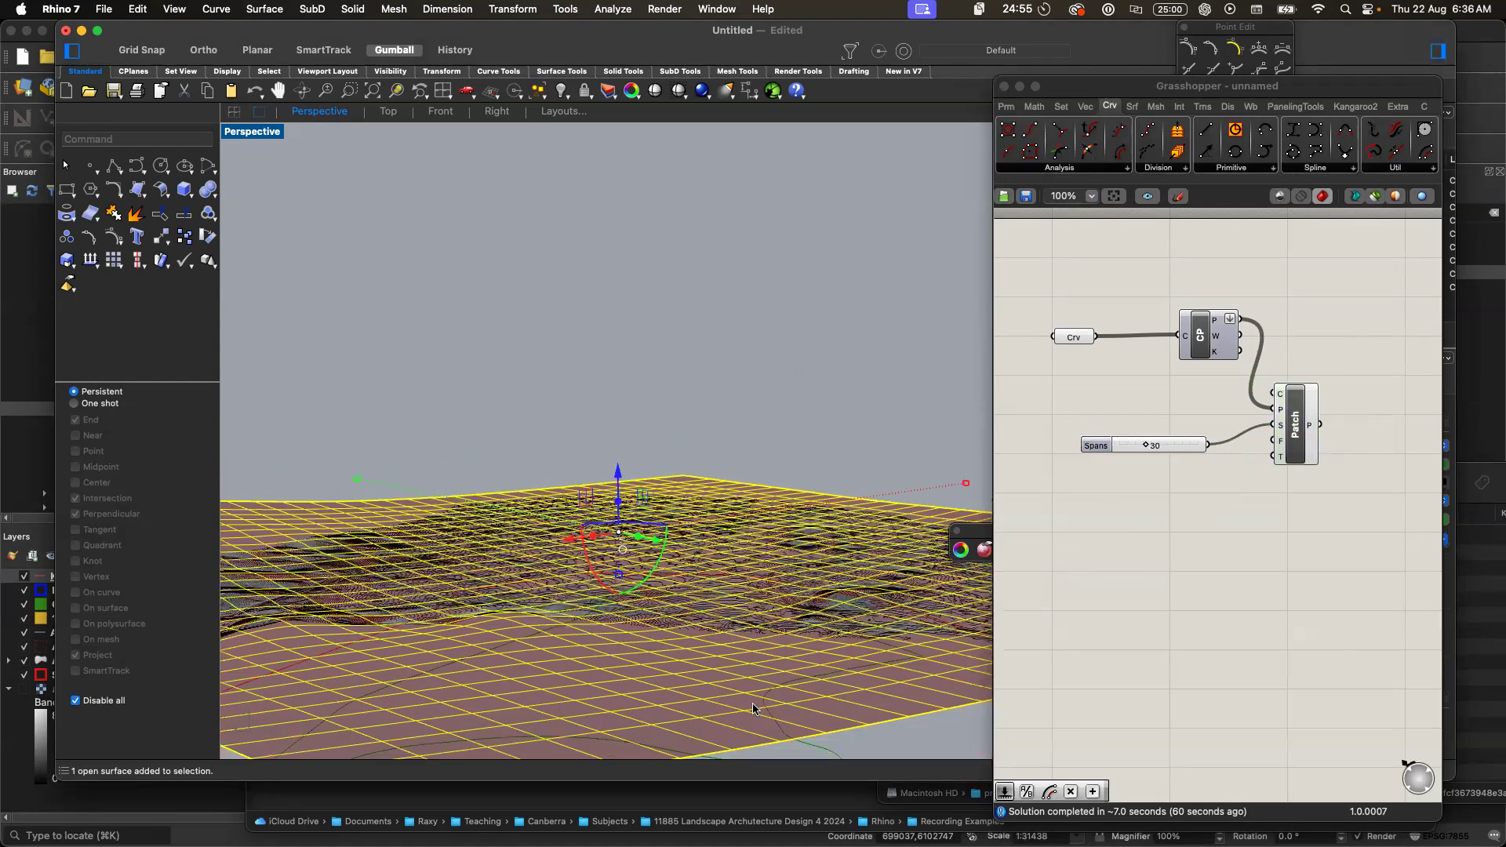
scroll(753, 708, down, 2)
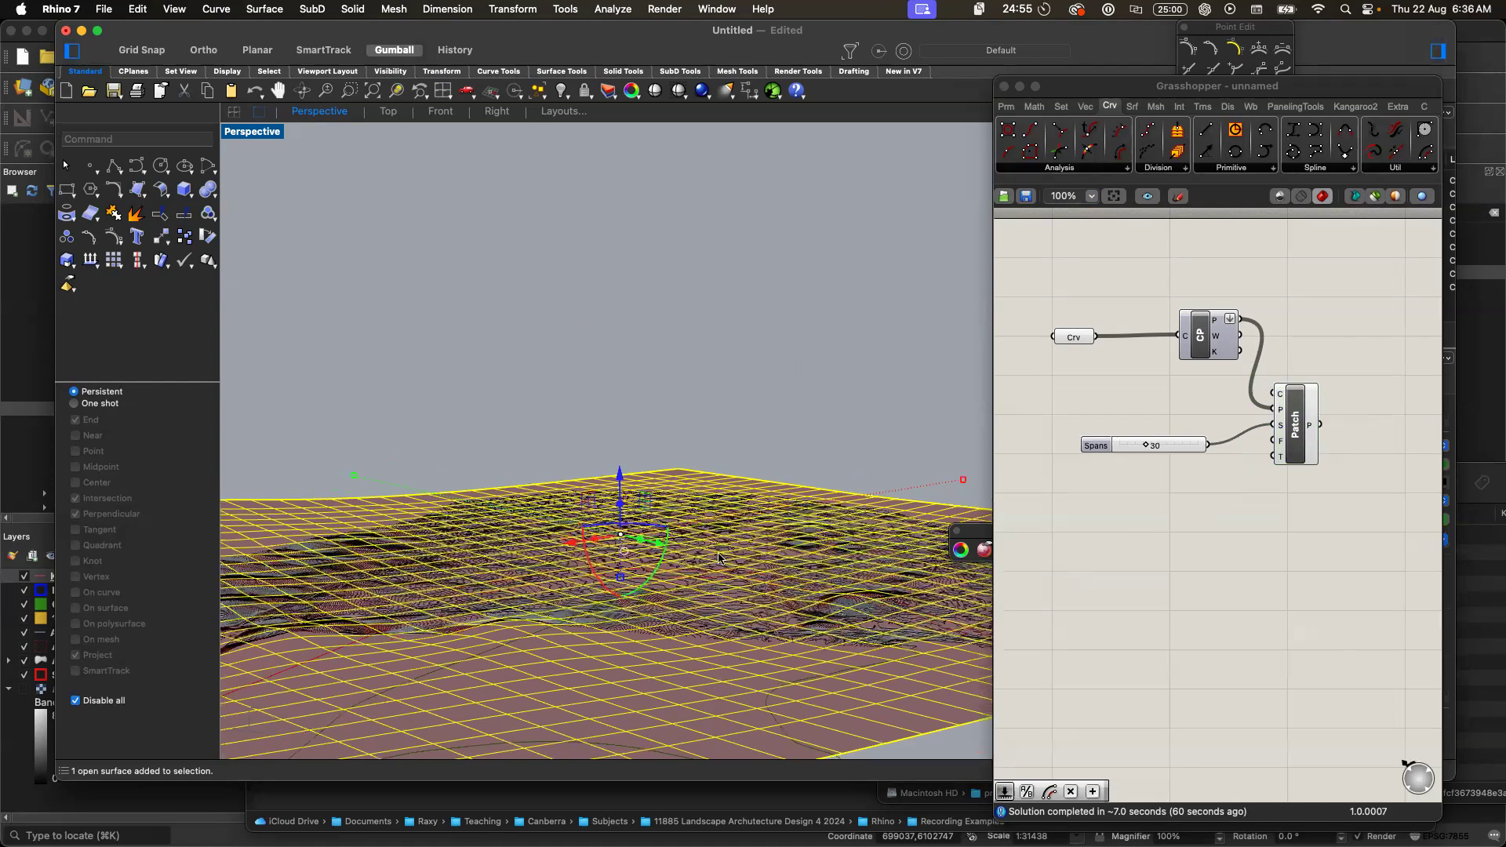
click(673, 397)
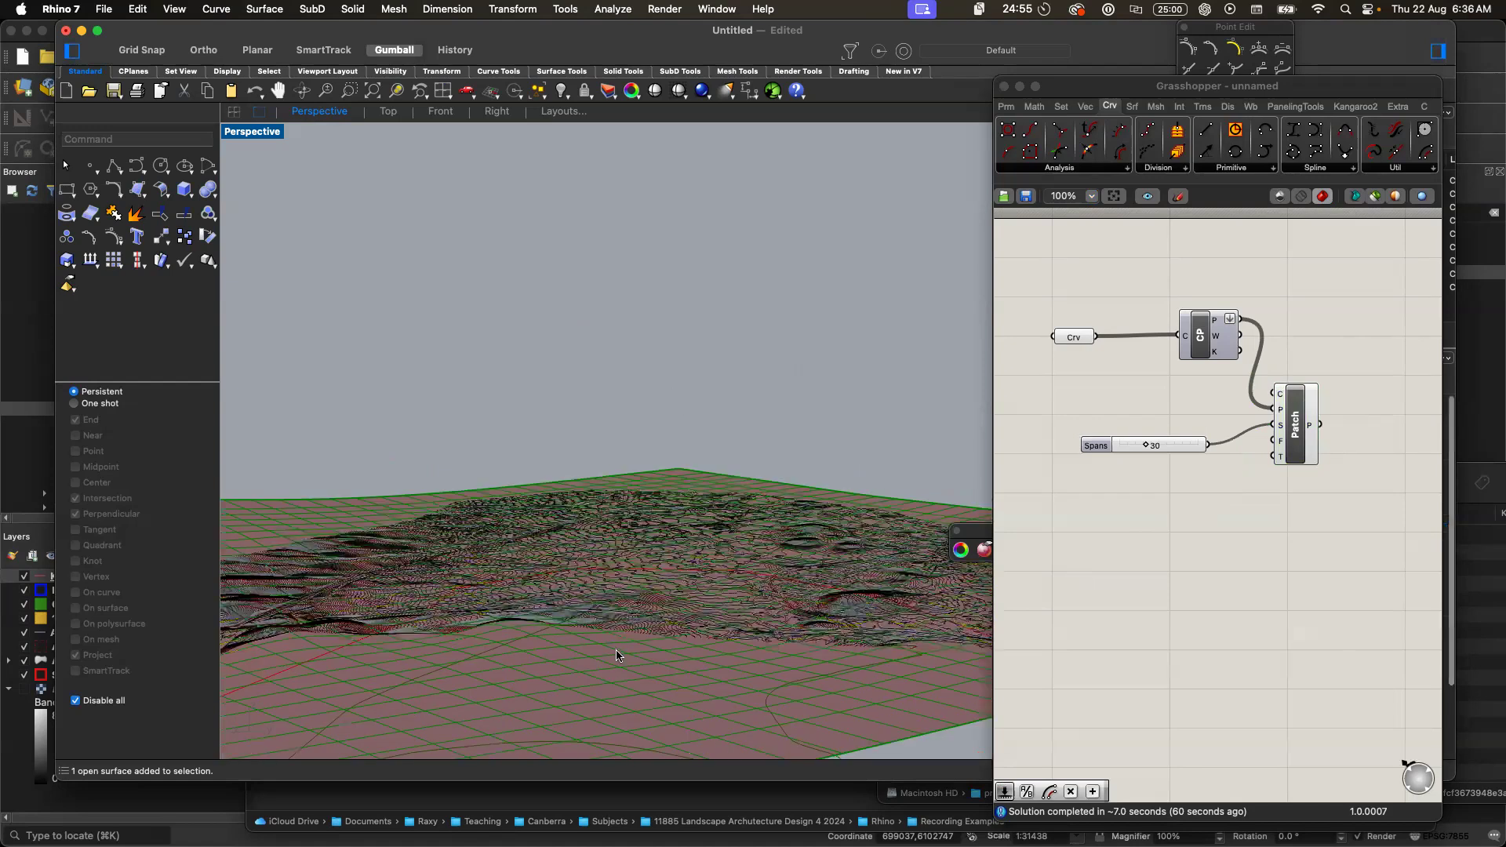
- Switch the Perspective viewport to Shaded display and examine where the baked surface and the terrain overlap
click(245, 135)
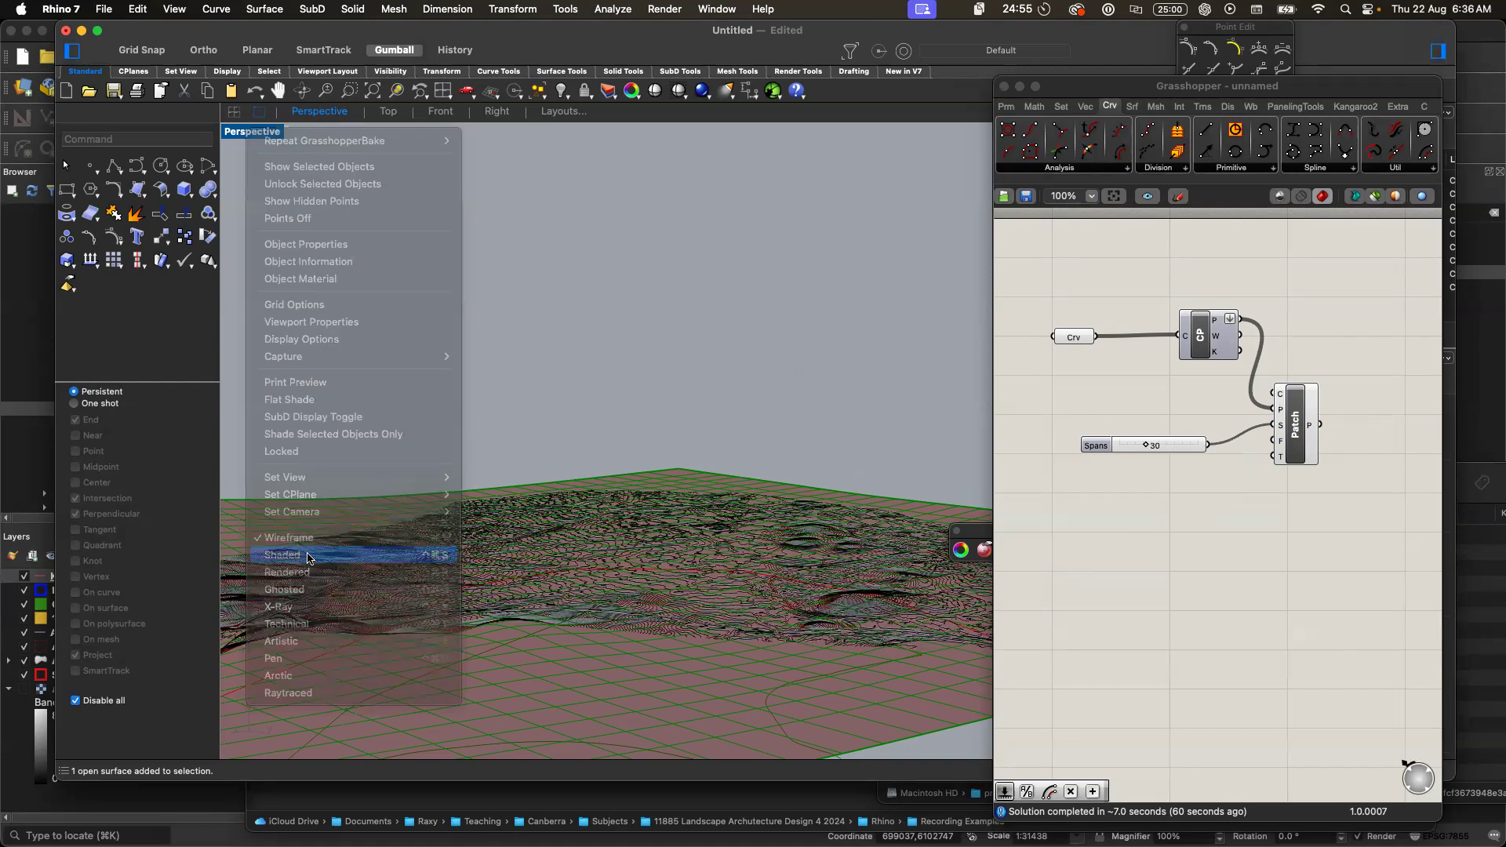
click(308, 559)
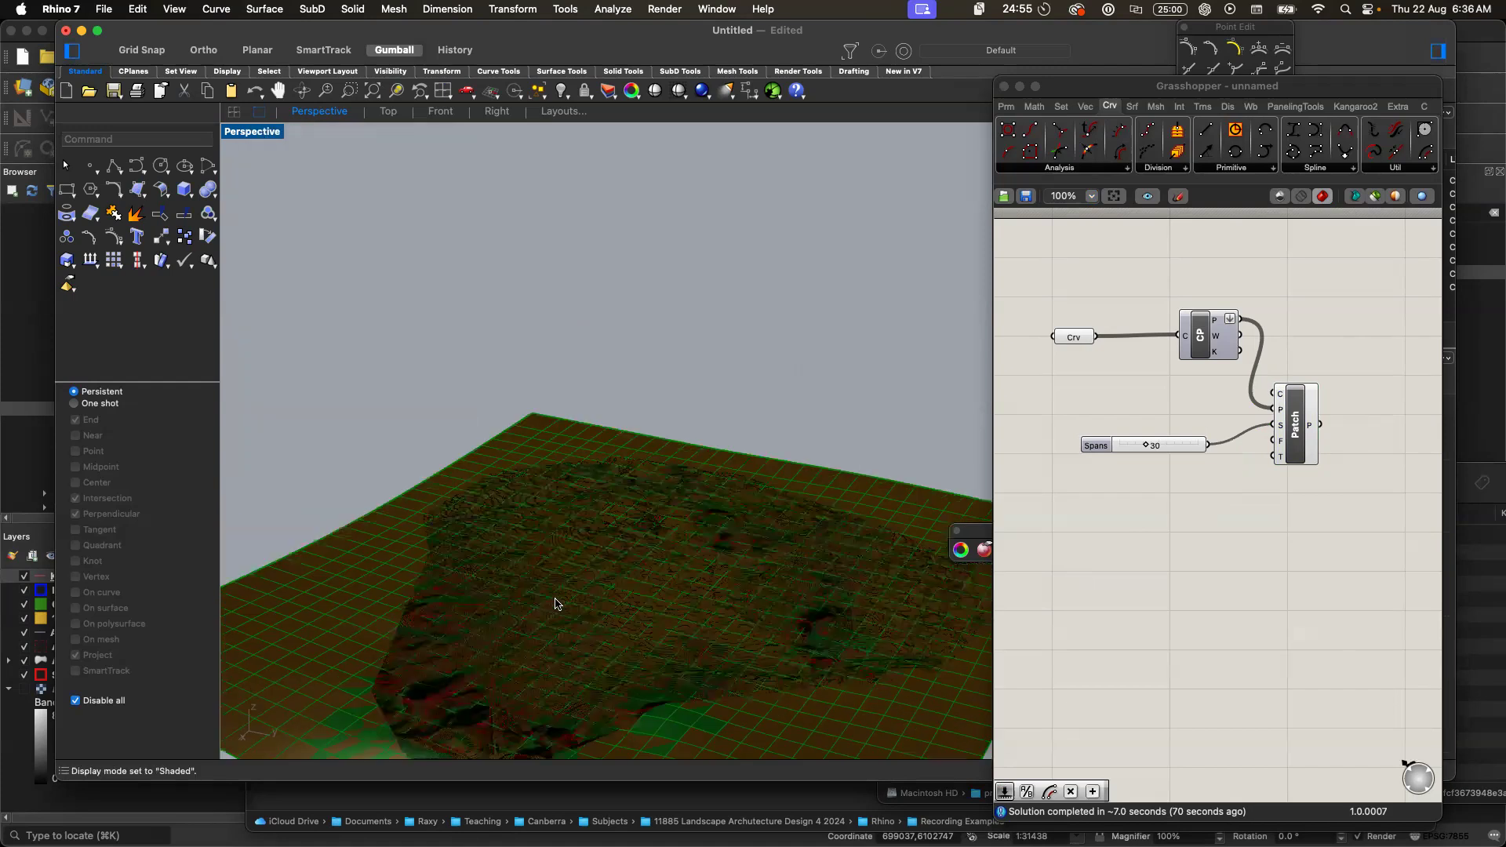
scroll(555, 603, down, 2)
scroll(555, 603, down, 3)
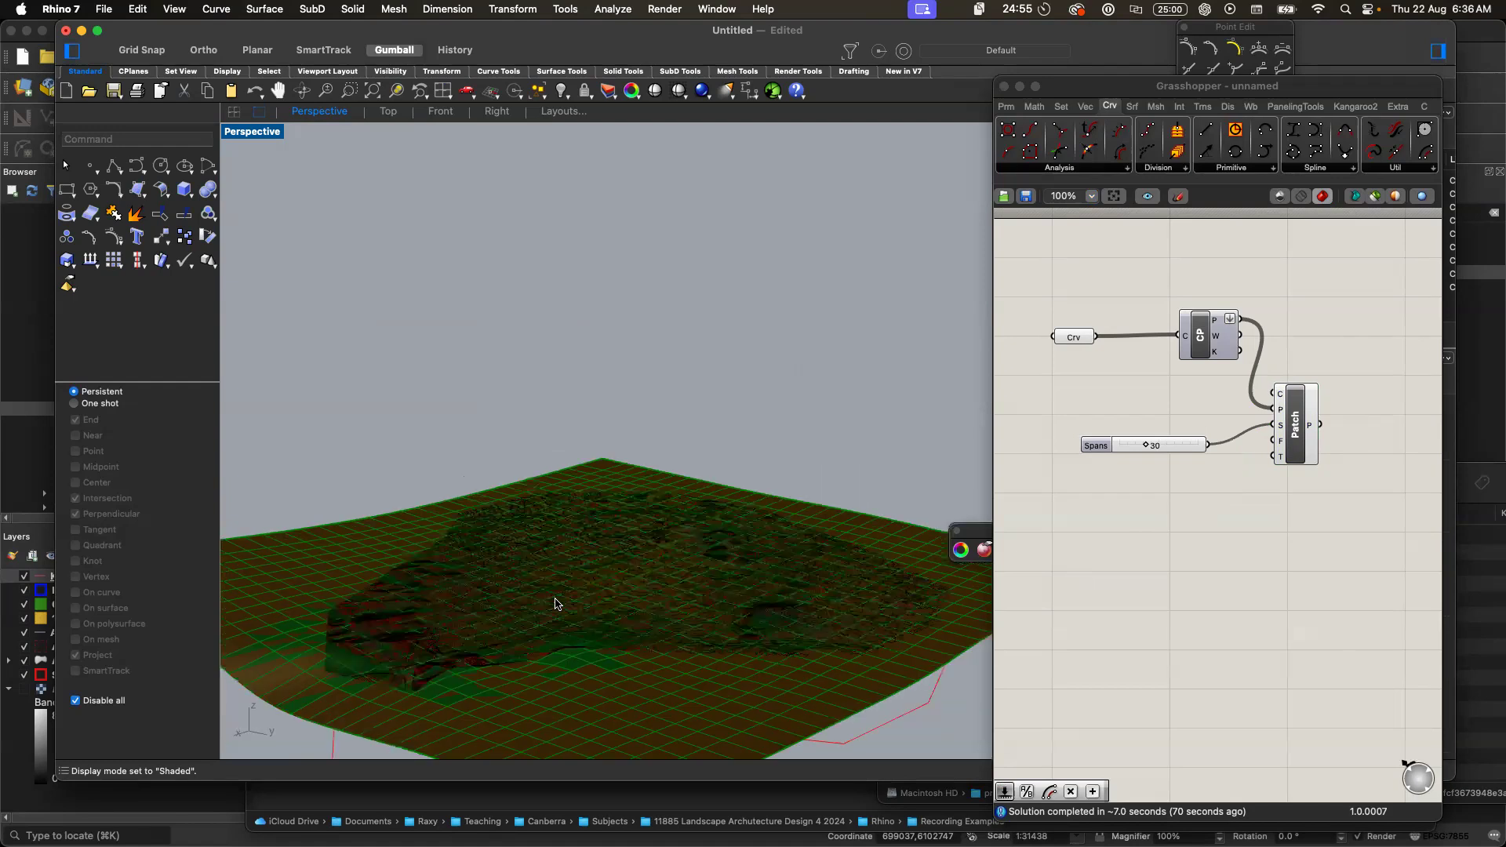
scroll(555, 604, up, 3)
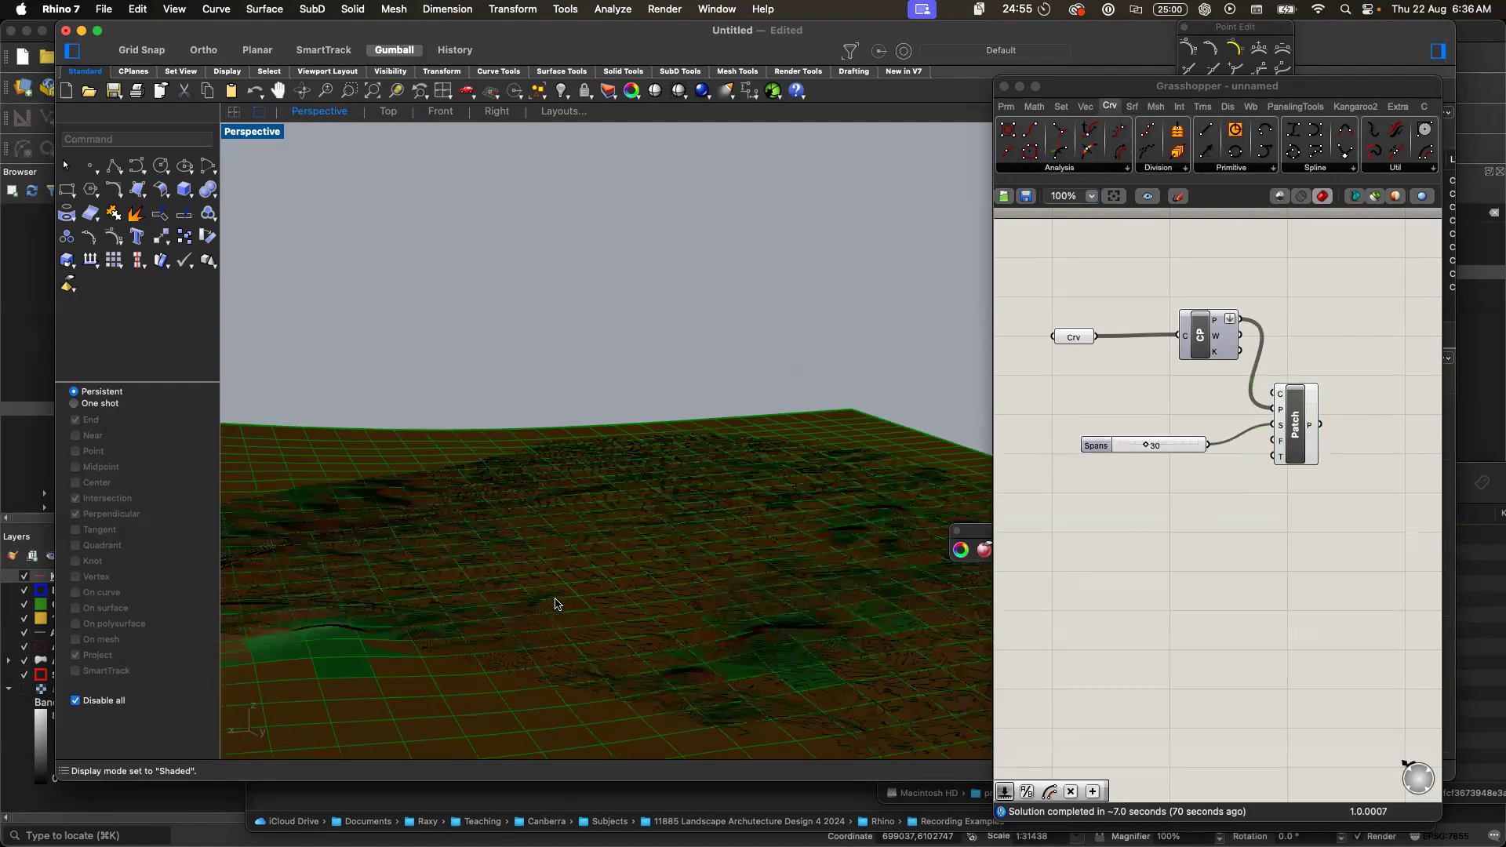
scroll(555, 604, down, 3)
scroll(555, 603, up, 4)
scroll(555, 603, up, 2)
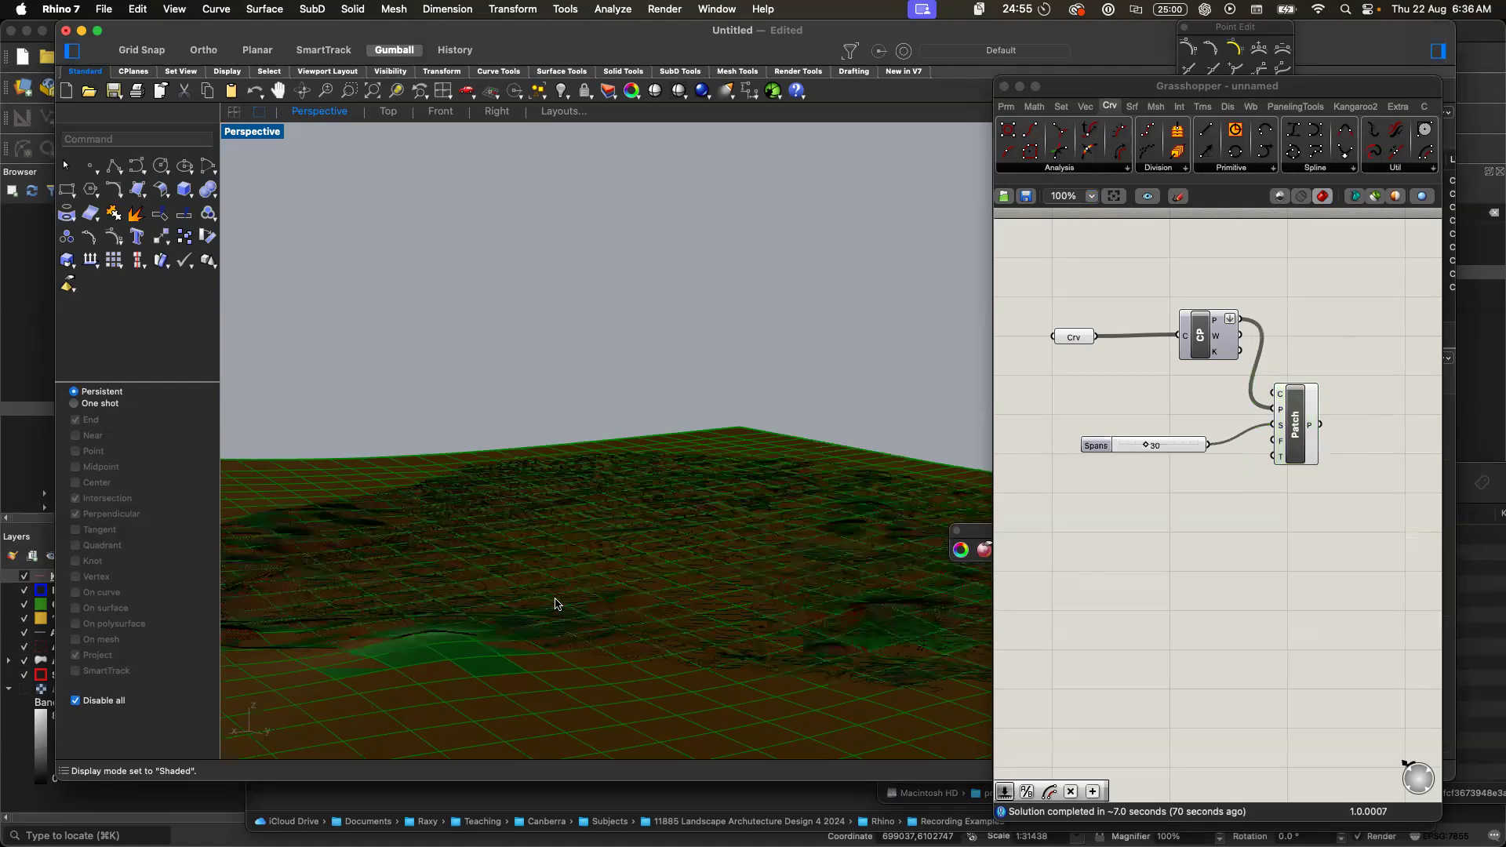
- Examine the baked surface against the terrain contours from above and from low angles, checking where the two overlap
scroll(555, 604, down, 3)
scroll(556, 603, up, 5)
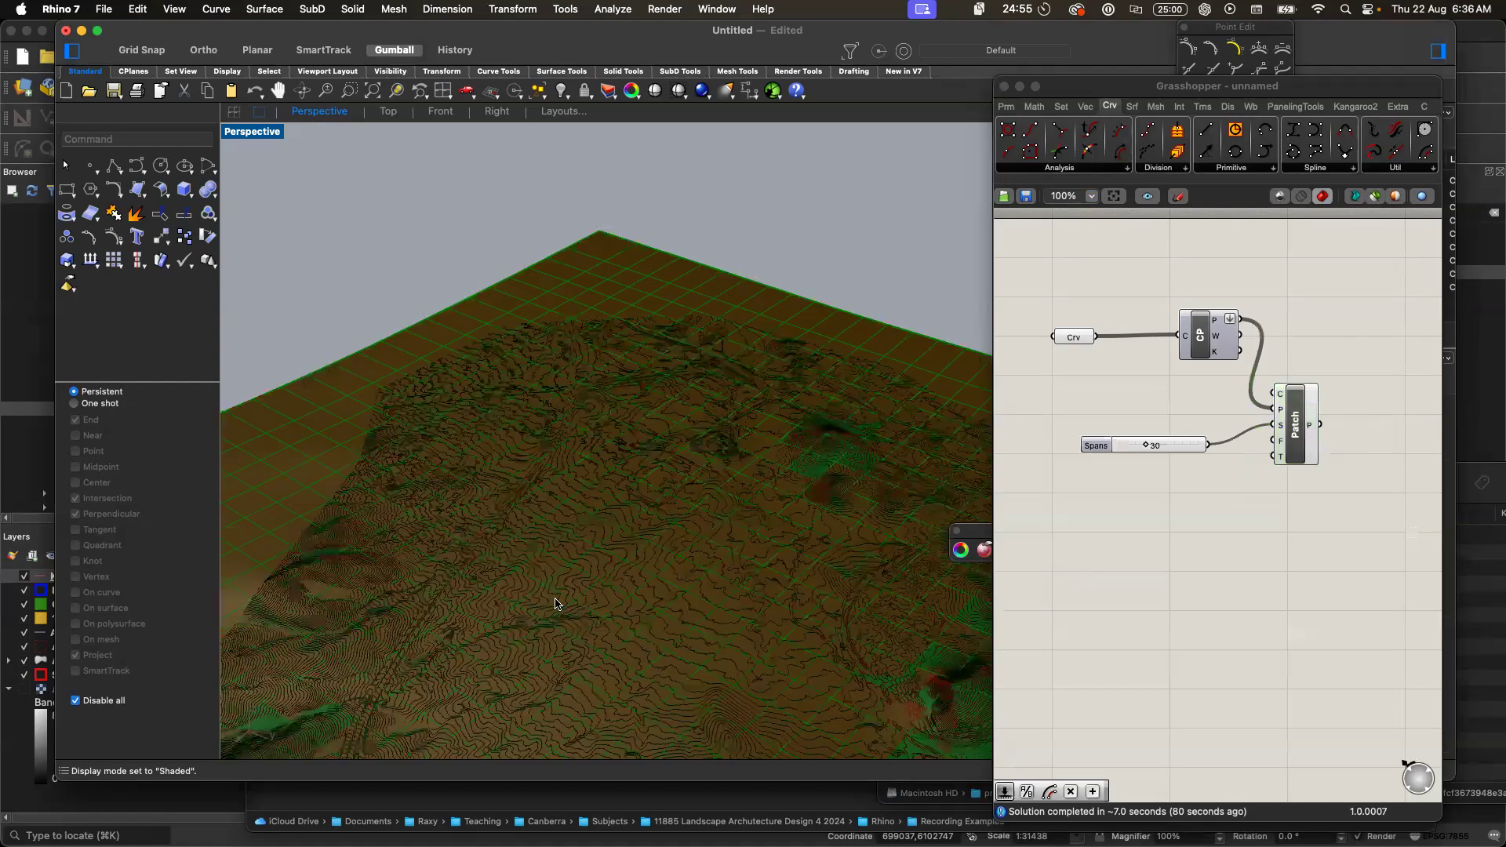
scroll(556, 604, up, 3)
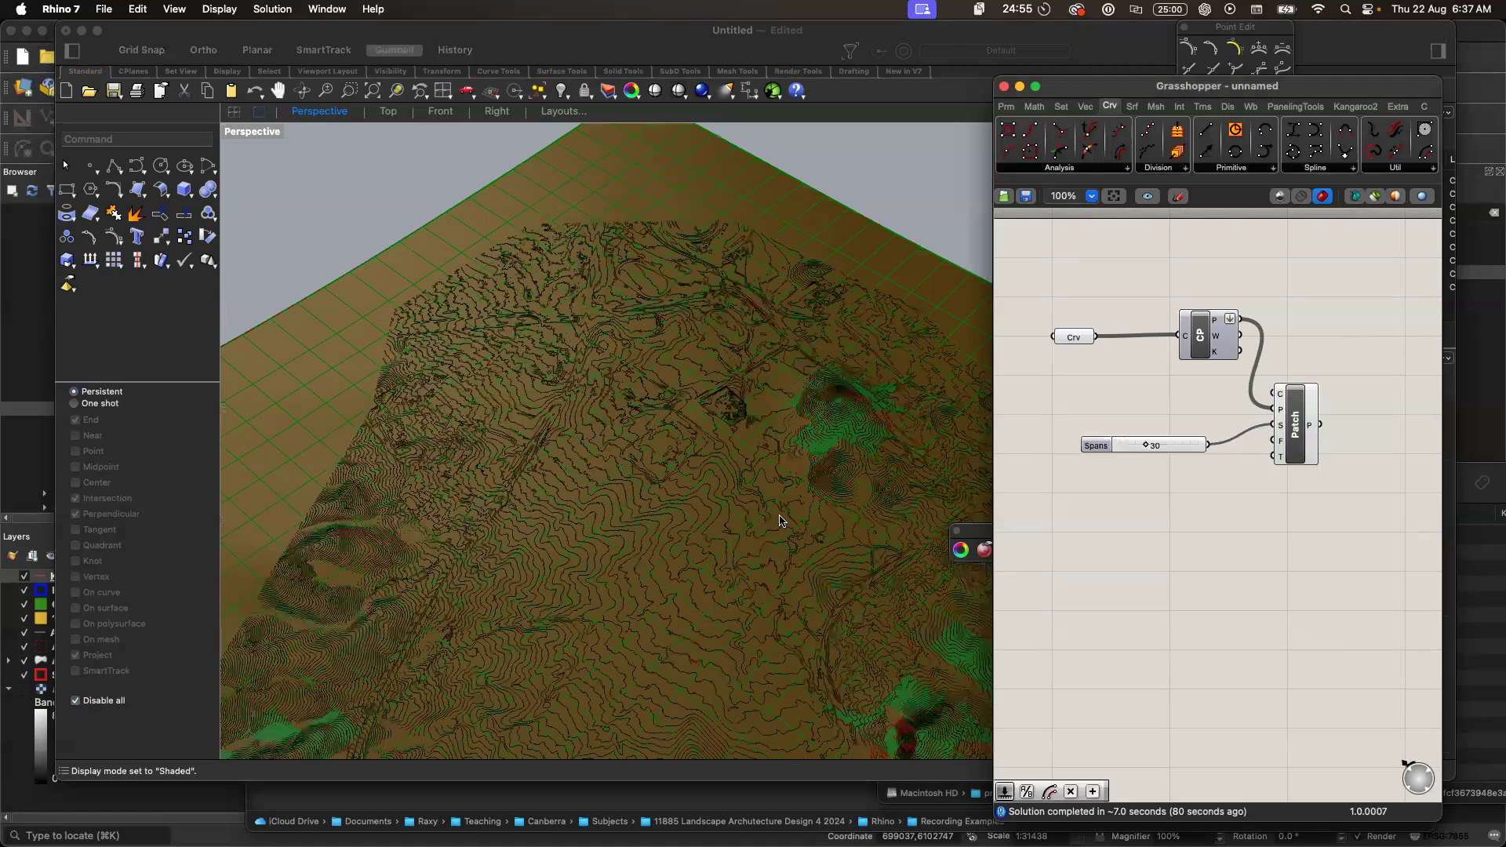
scroll(781, 520, down, 5)
scroll(781, 520, down, 2)
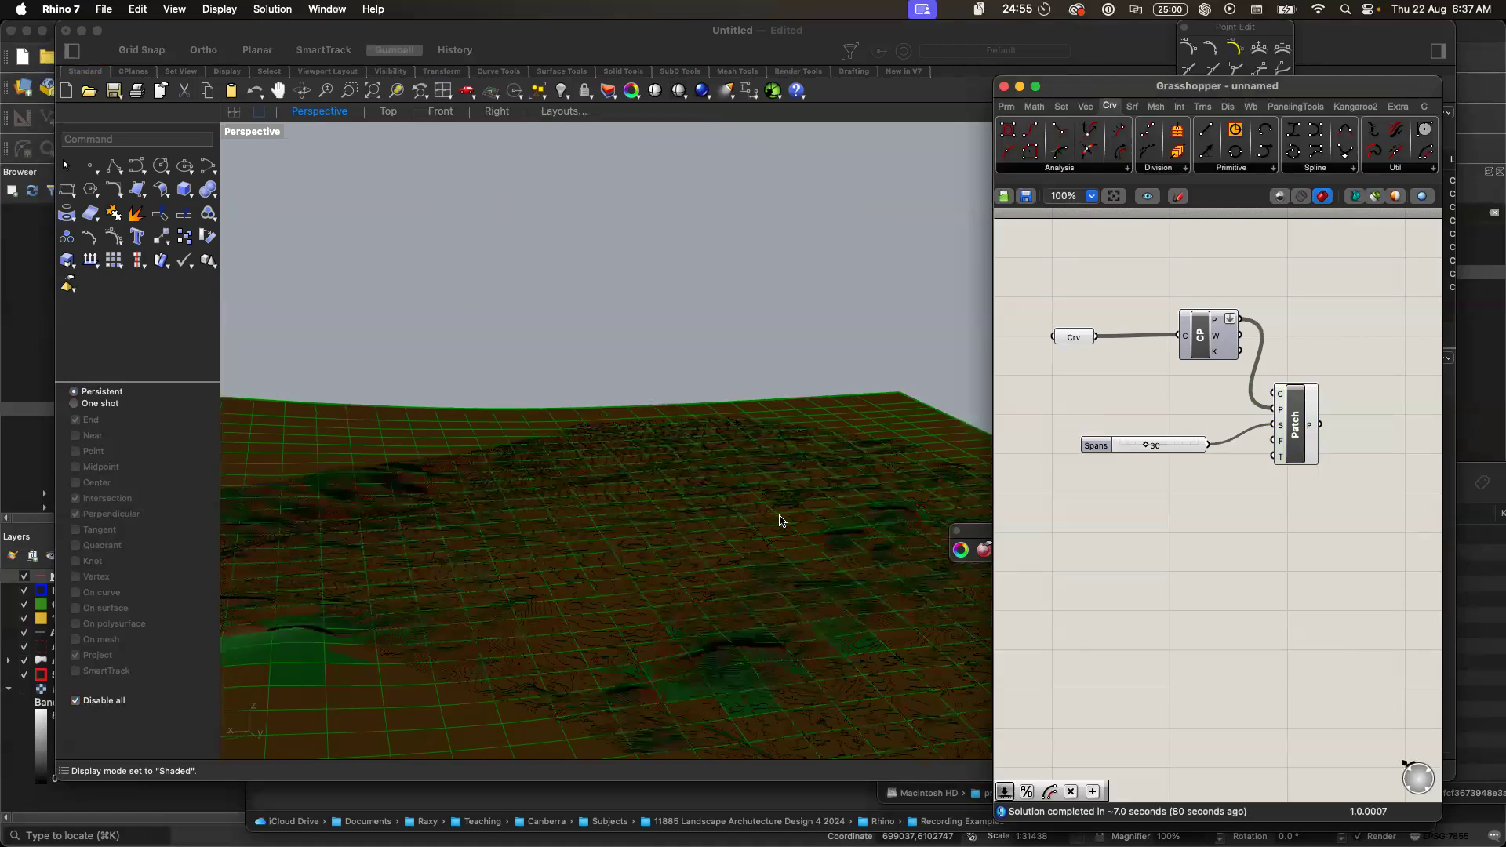
click(780, 520)
scroll(780, 520, up, 5)
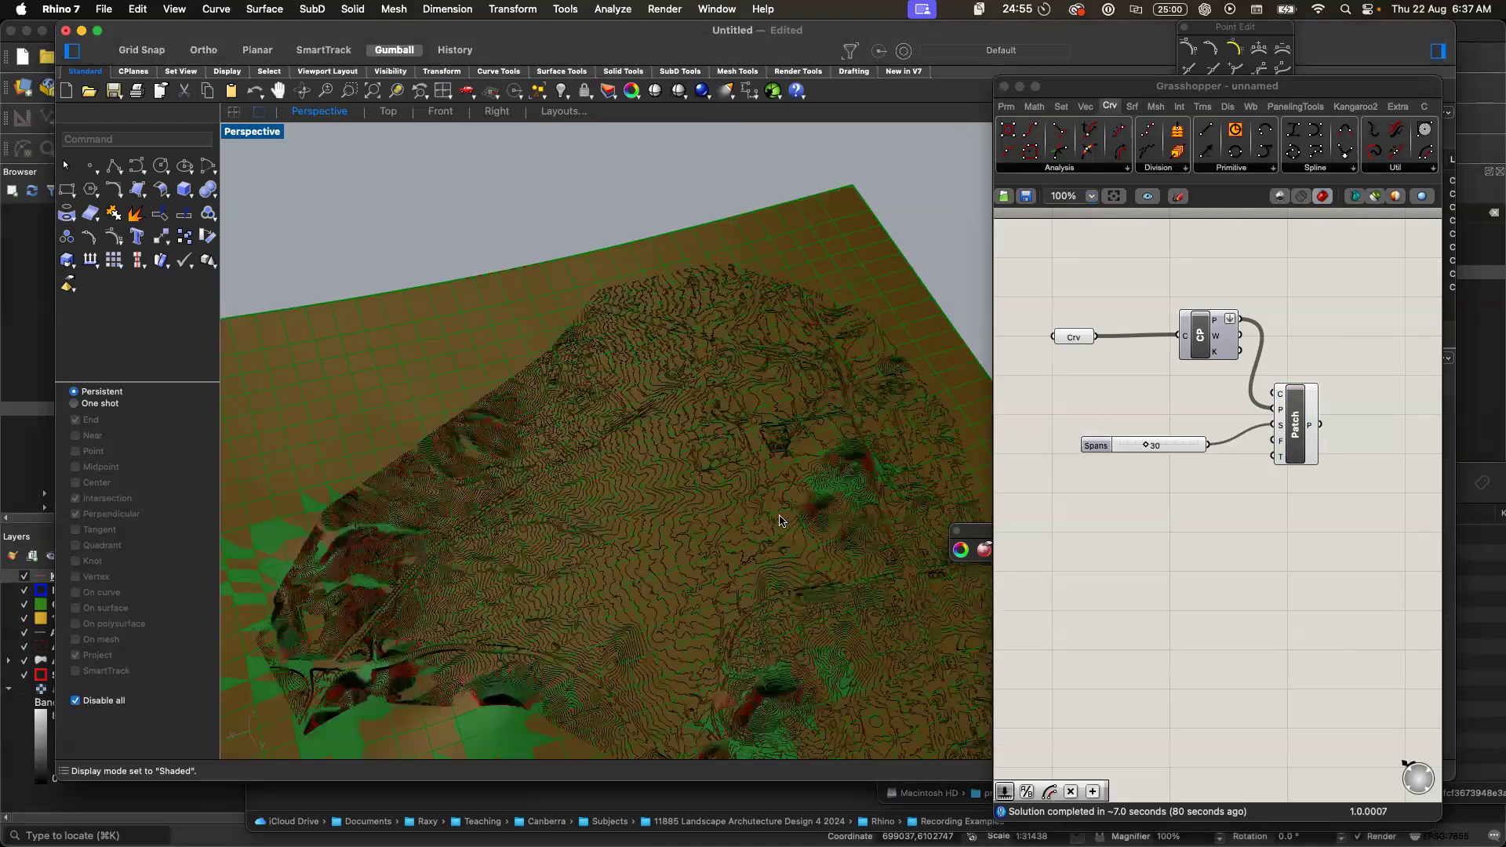
scroll(781, 520, down, 3)
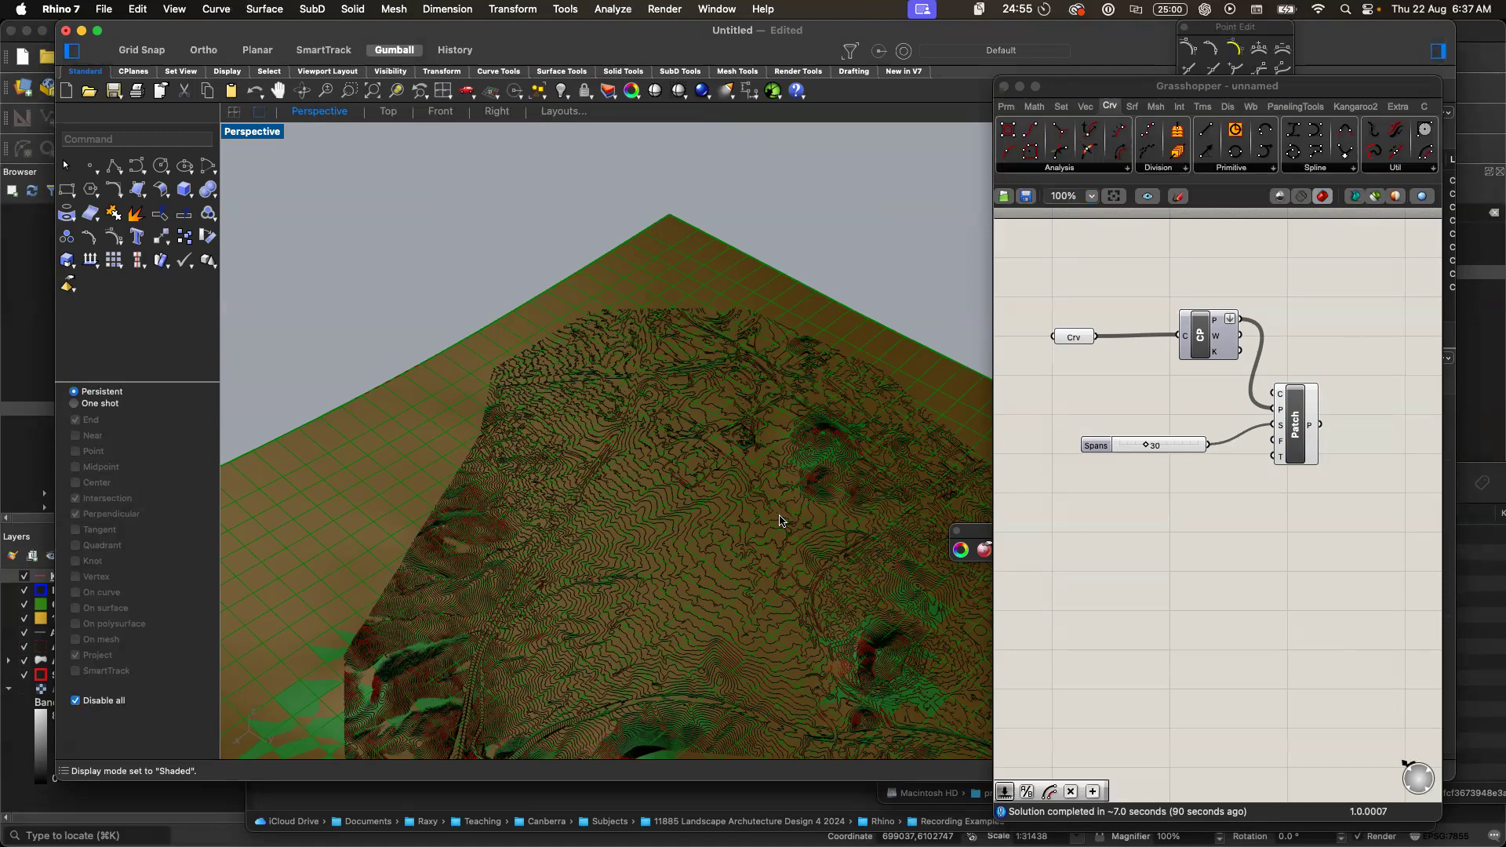
scroll(779, 521, down, 2)
scroll(779, 521, down, 3)
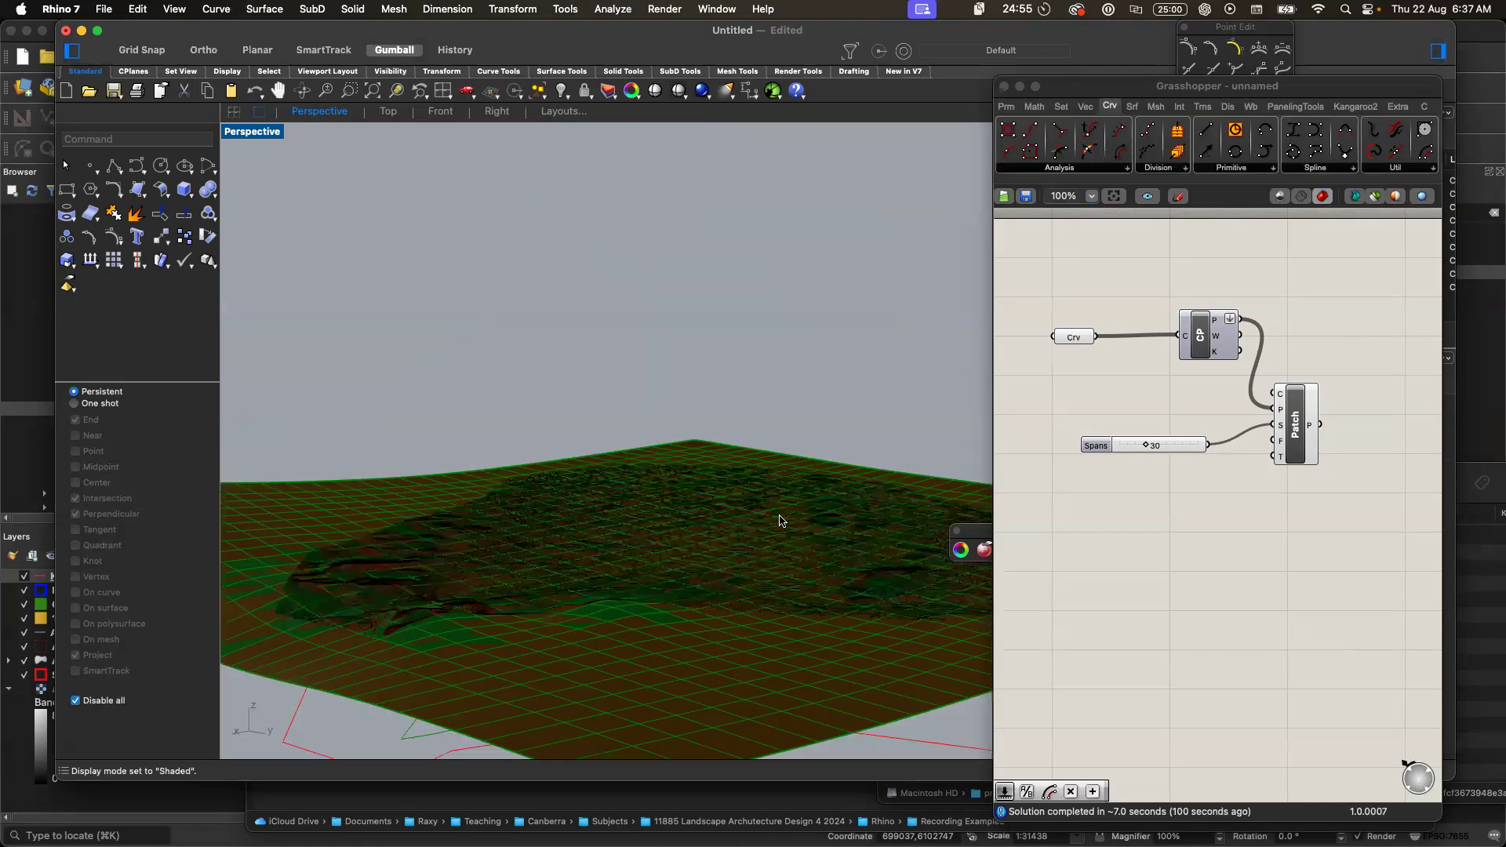
scroll(779, 521, down, 3)
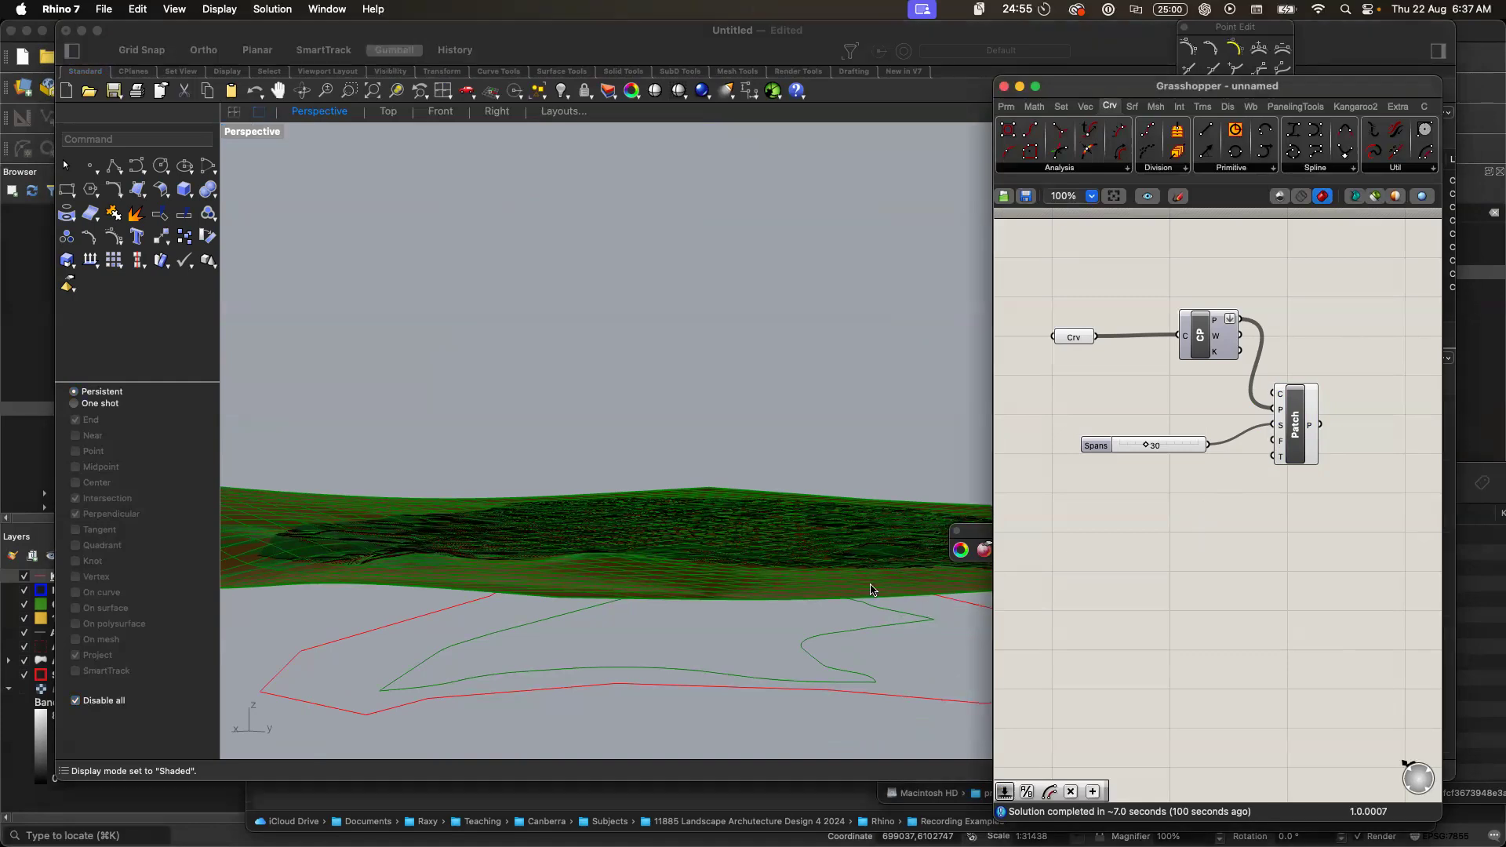
- Delete the baked surface from the Rhino model, leaving only the Grasshopper patch preview over the terrain
click(871, 589)
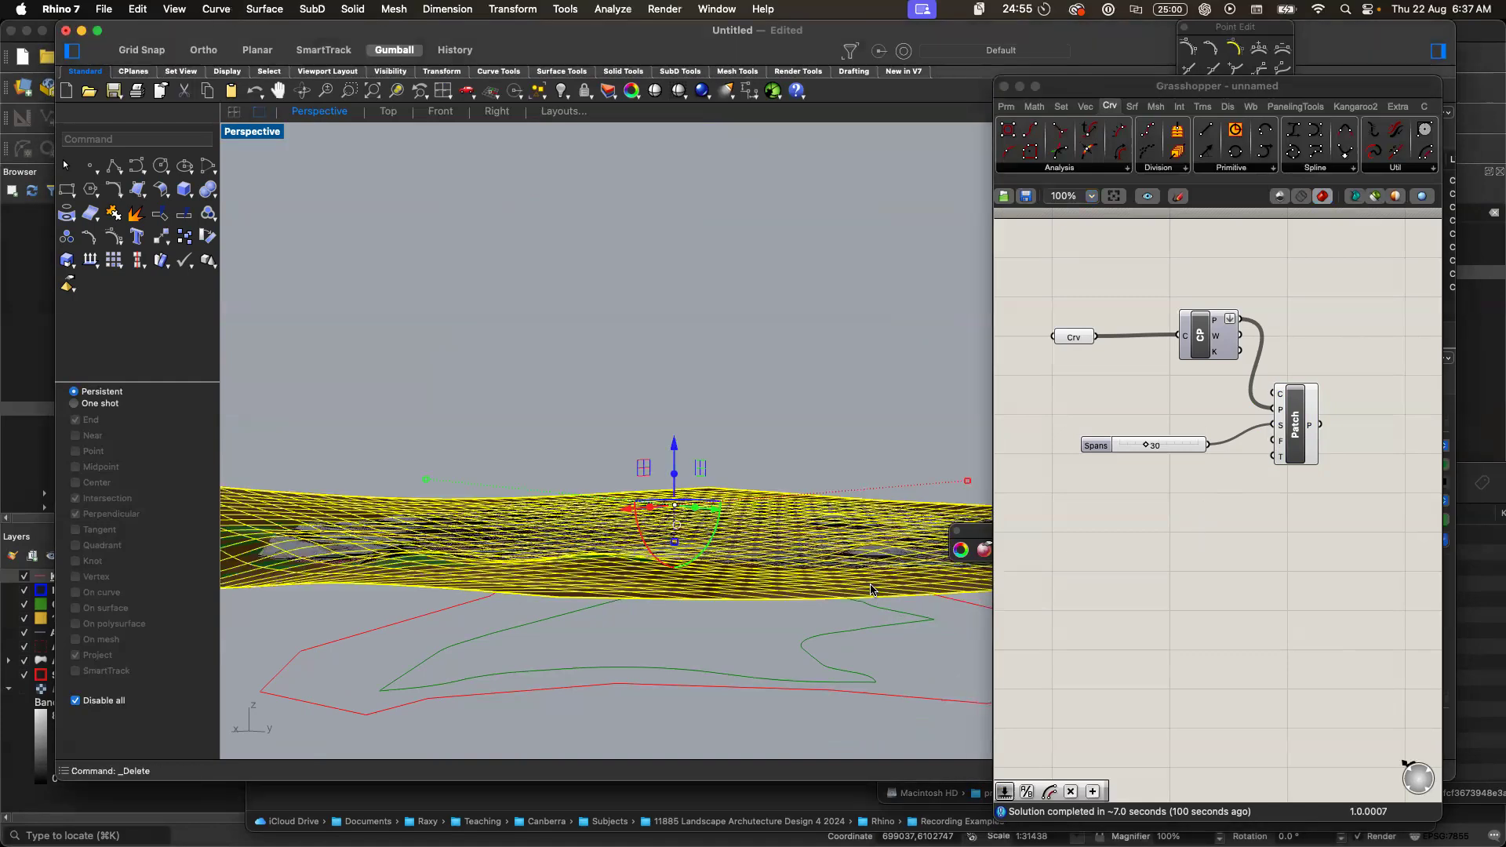
key(Delete)
scroll(870, 590, up, 5)
scroll(870, 590, down, 8)
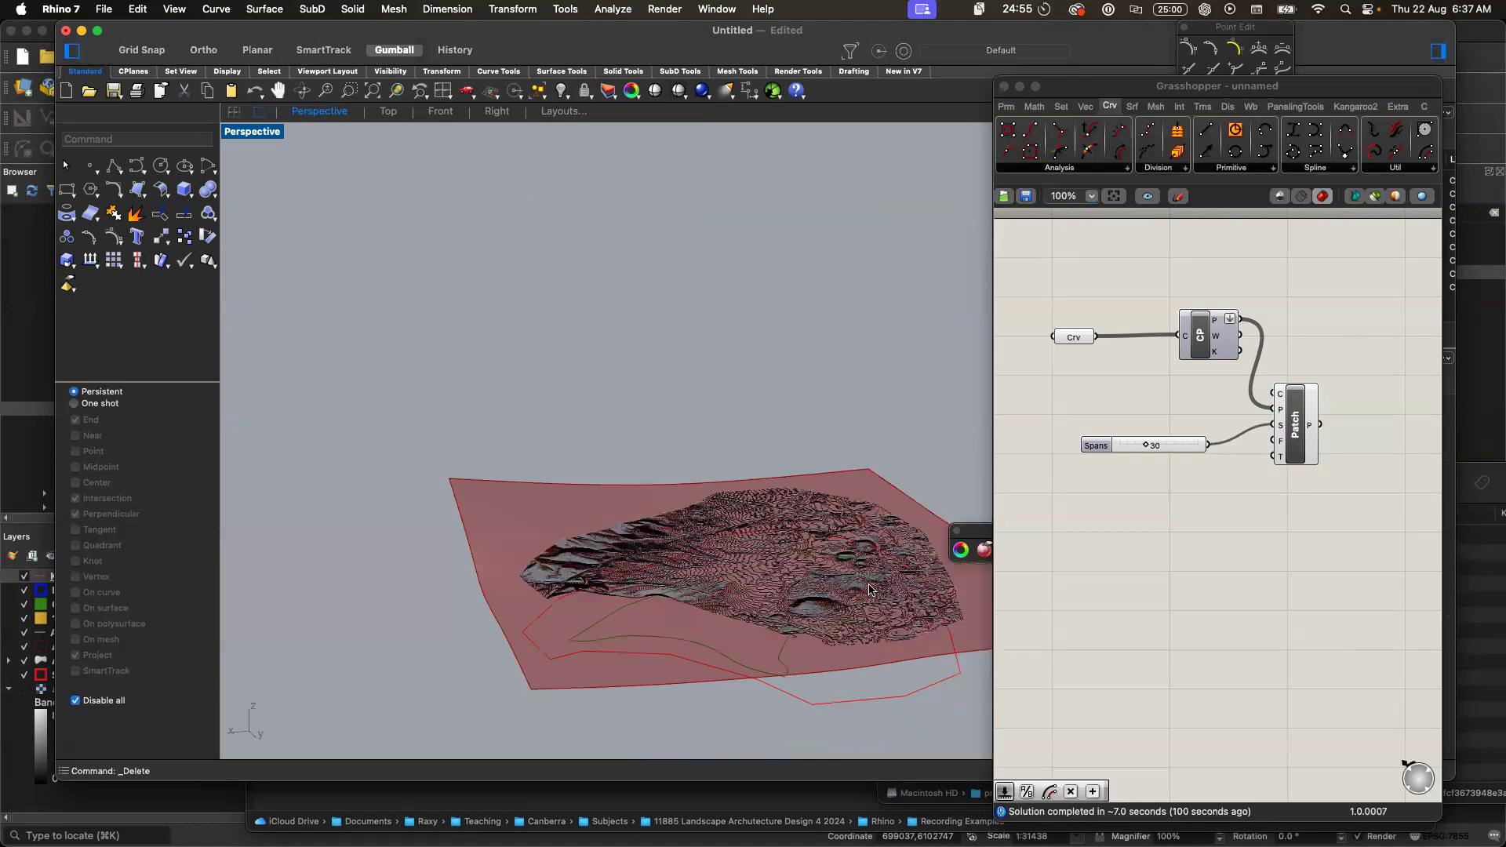
- Add an empty Curve parameter to the canvas below the patch definition
click(1227, 624)
double_click(1147, 566)
text(curv)
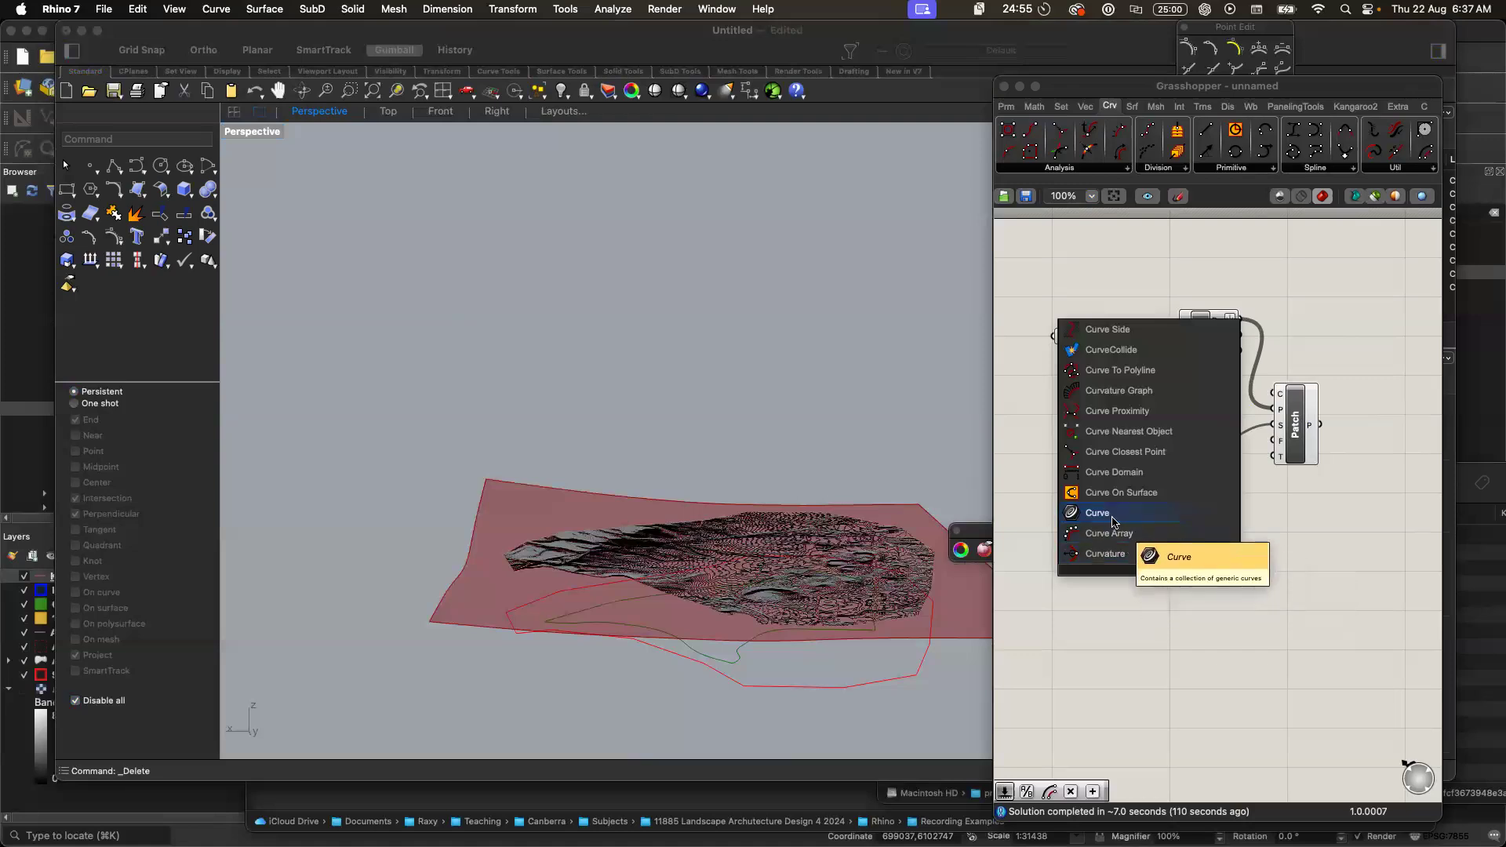
click(1115, 520)
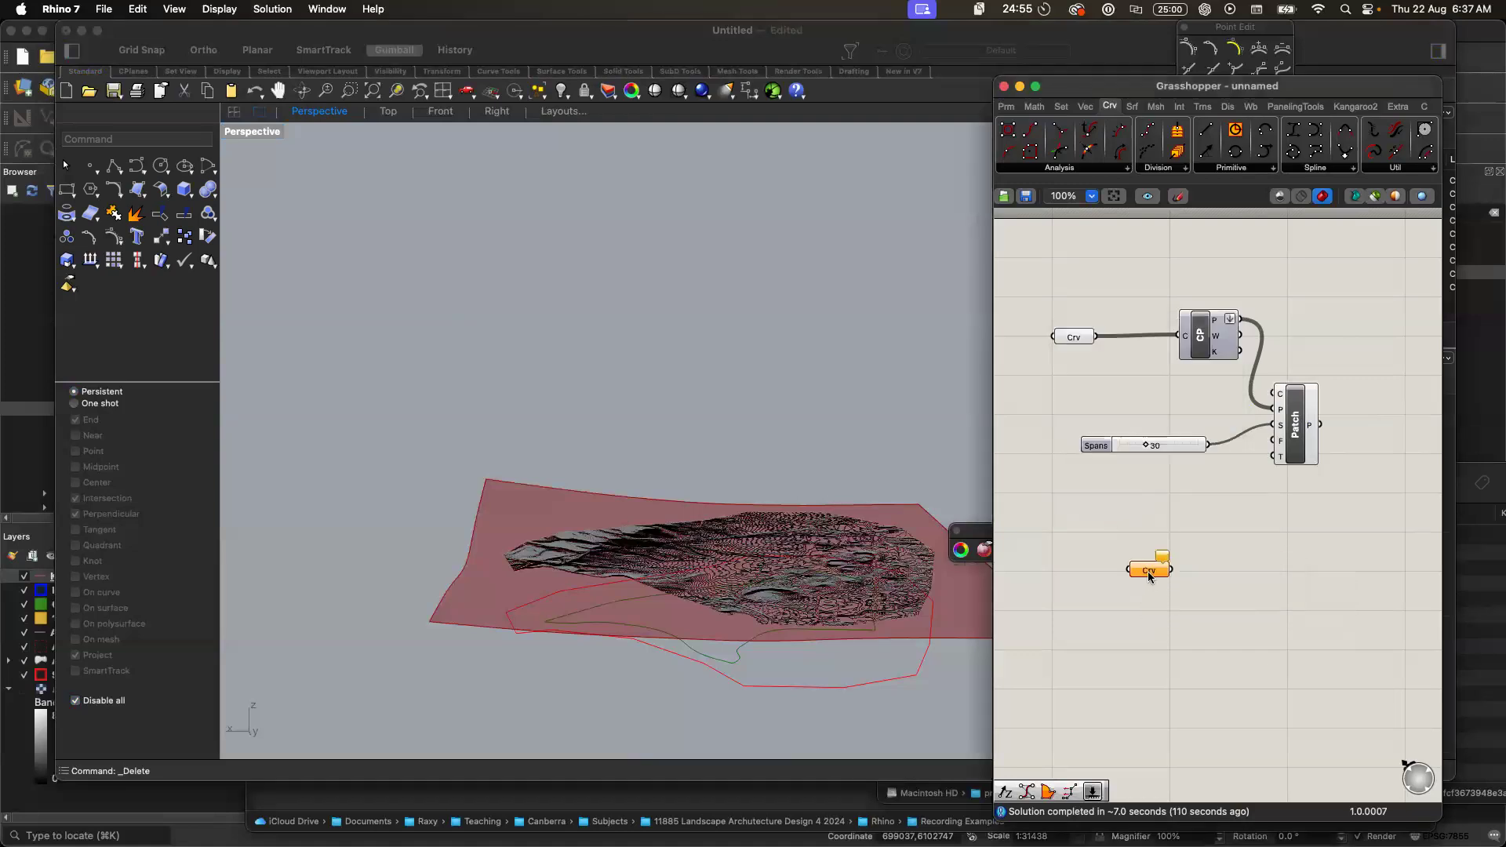
- Move the Patch component and Spans slider up beside the control points component, and group the definition under the name Contour Patch
drag(1292, 418, 1295, 350)
drag(1097, 445, 1110, 384)
drag(1024, 248, 1418, 521)
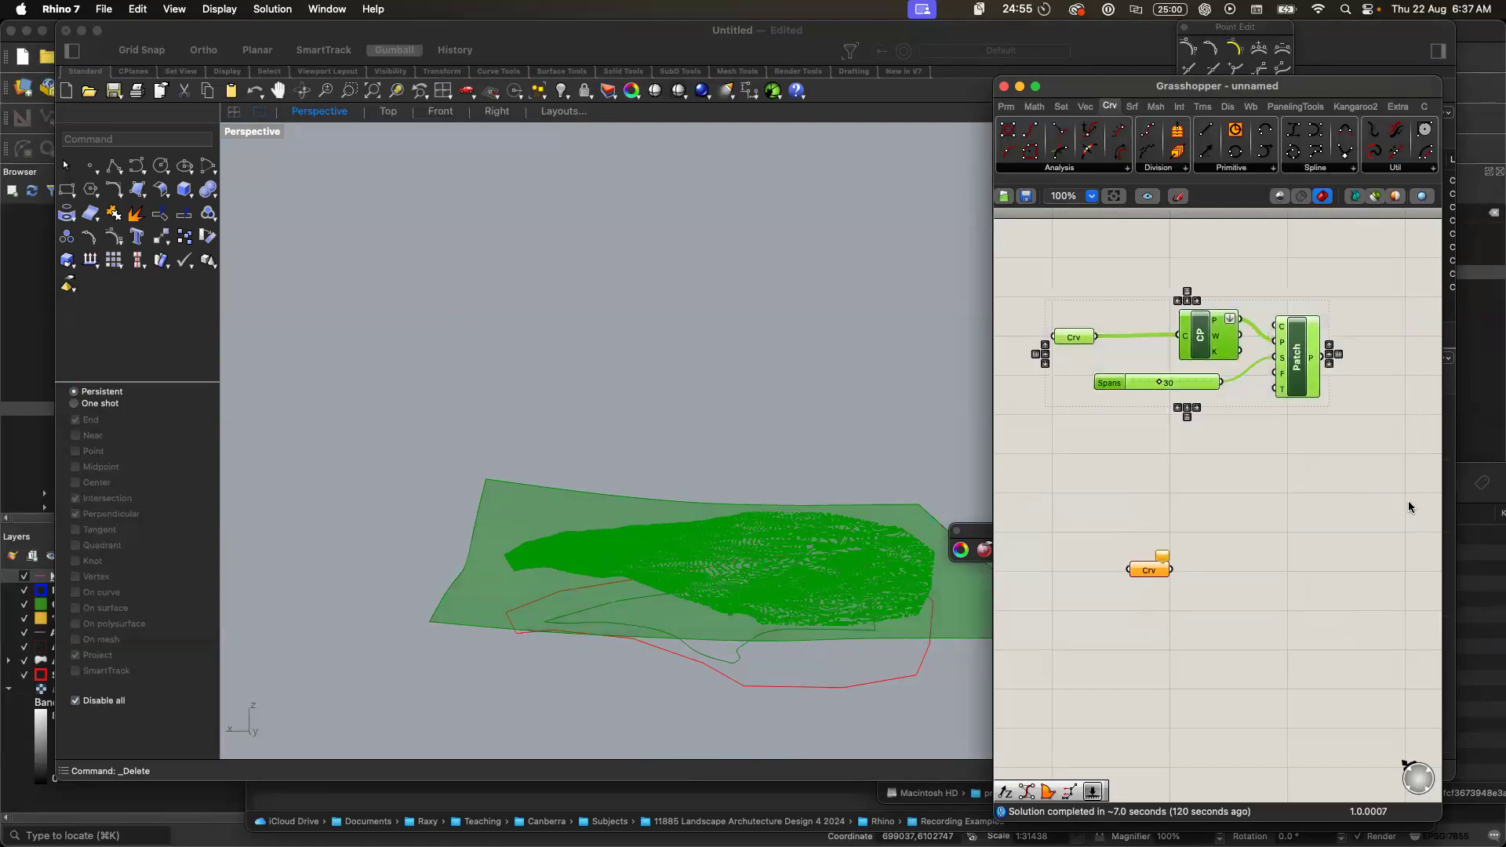
click(1299, 510)
right_click(1268, 313)
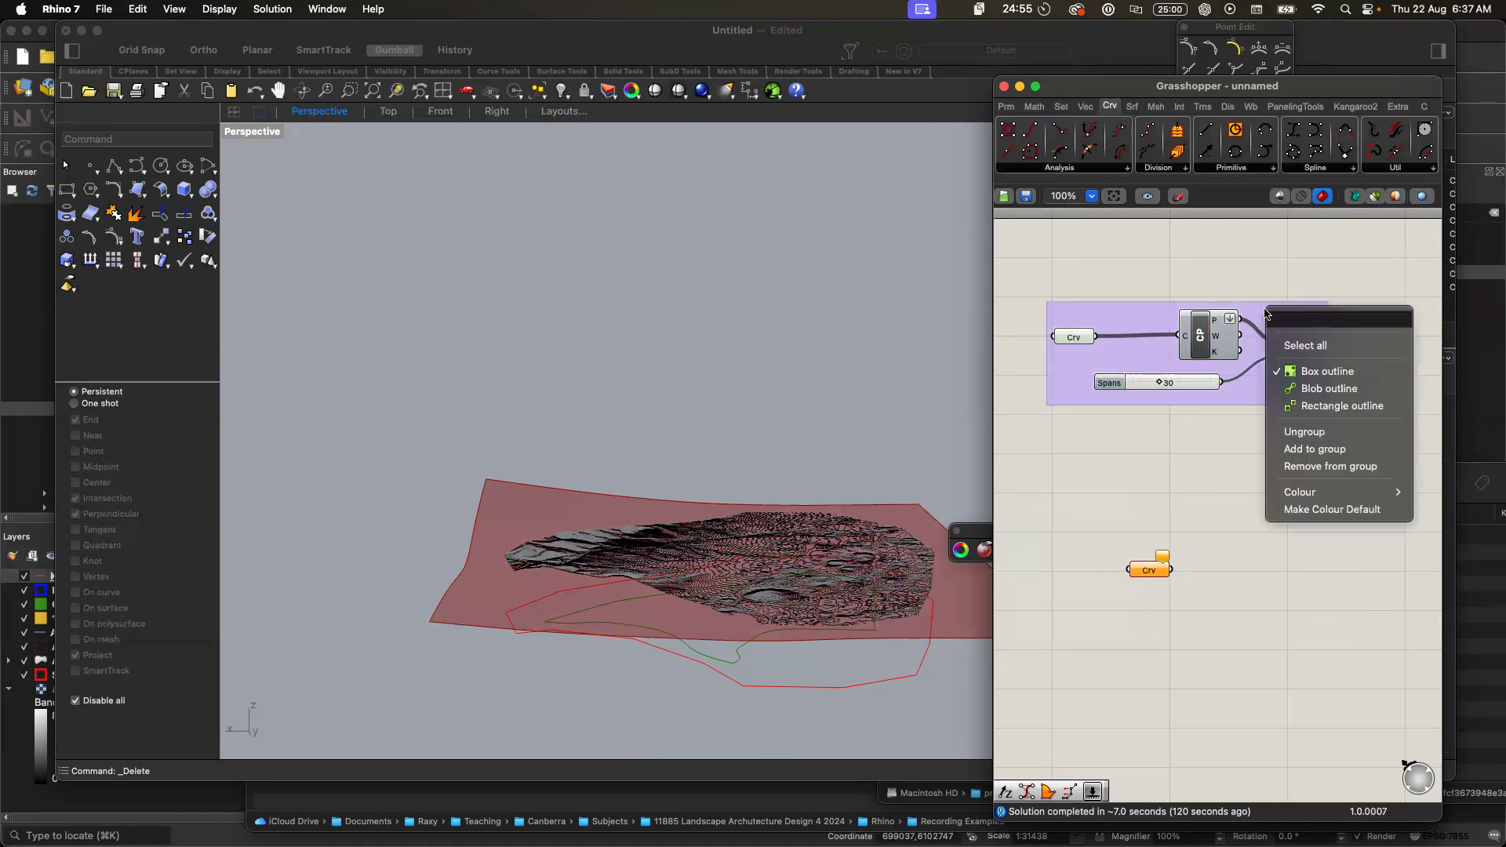
text(Patch)
click(1274, 319)
text(Contour)
key(Return)
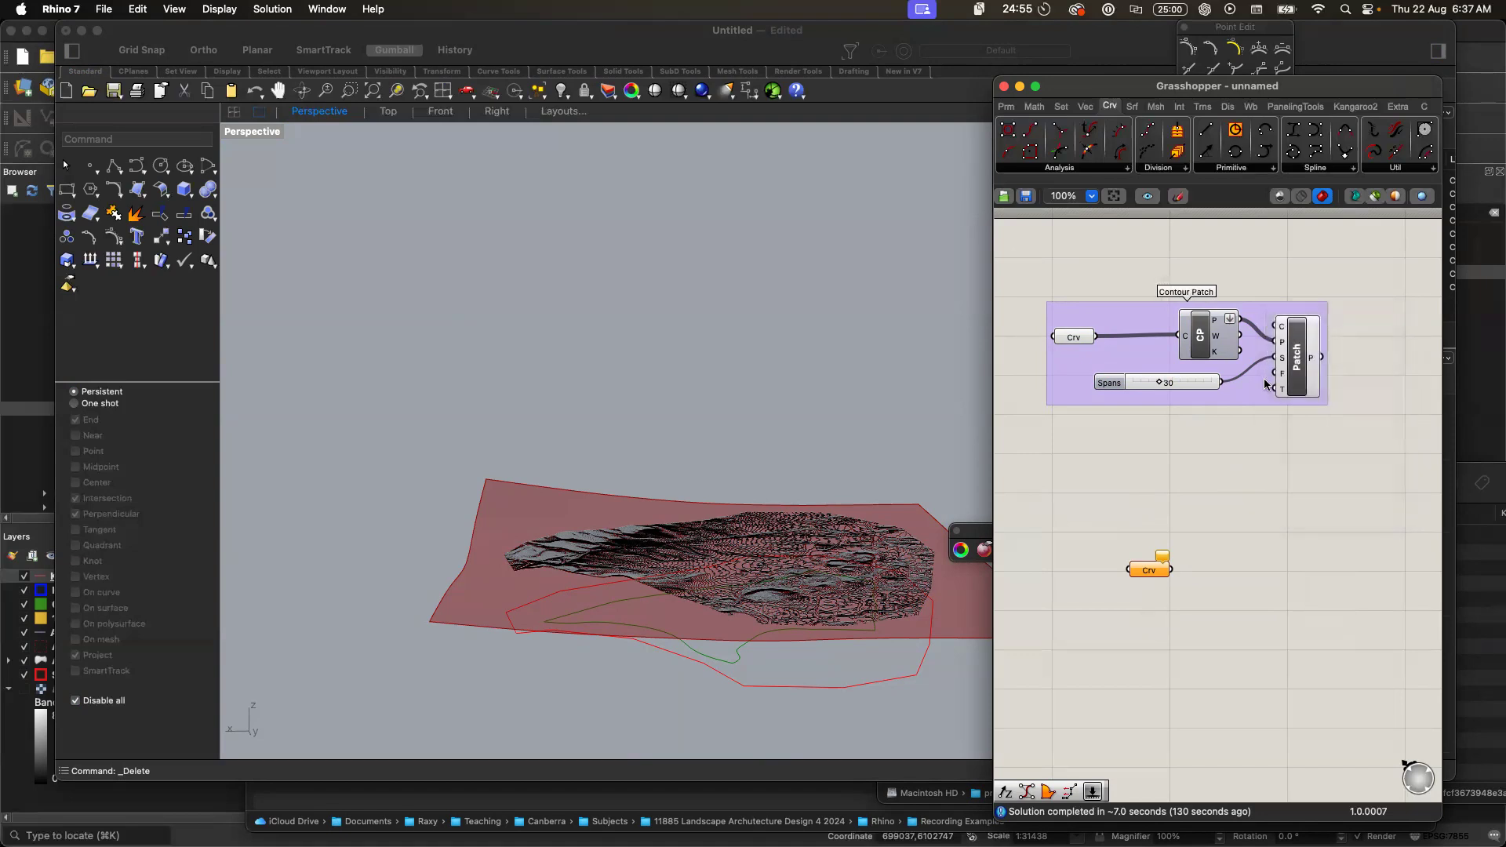
click(1144, 571)
right_click(1145, 573)
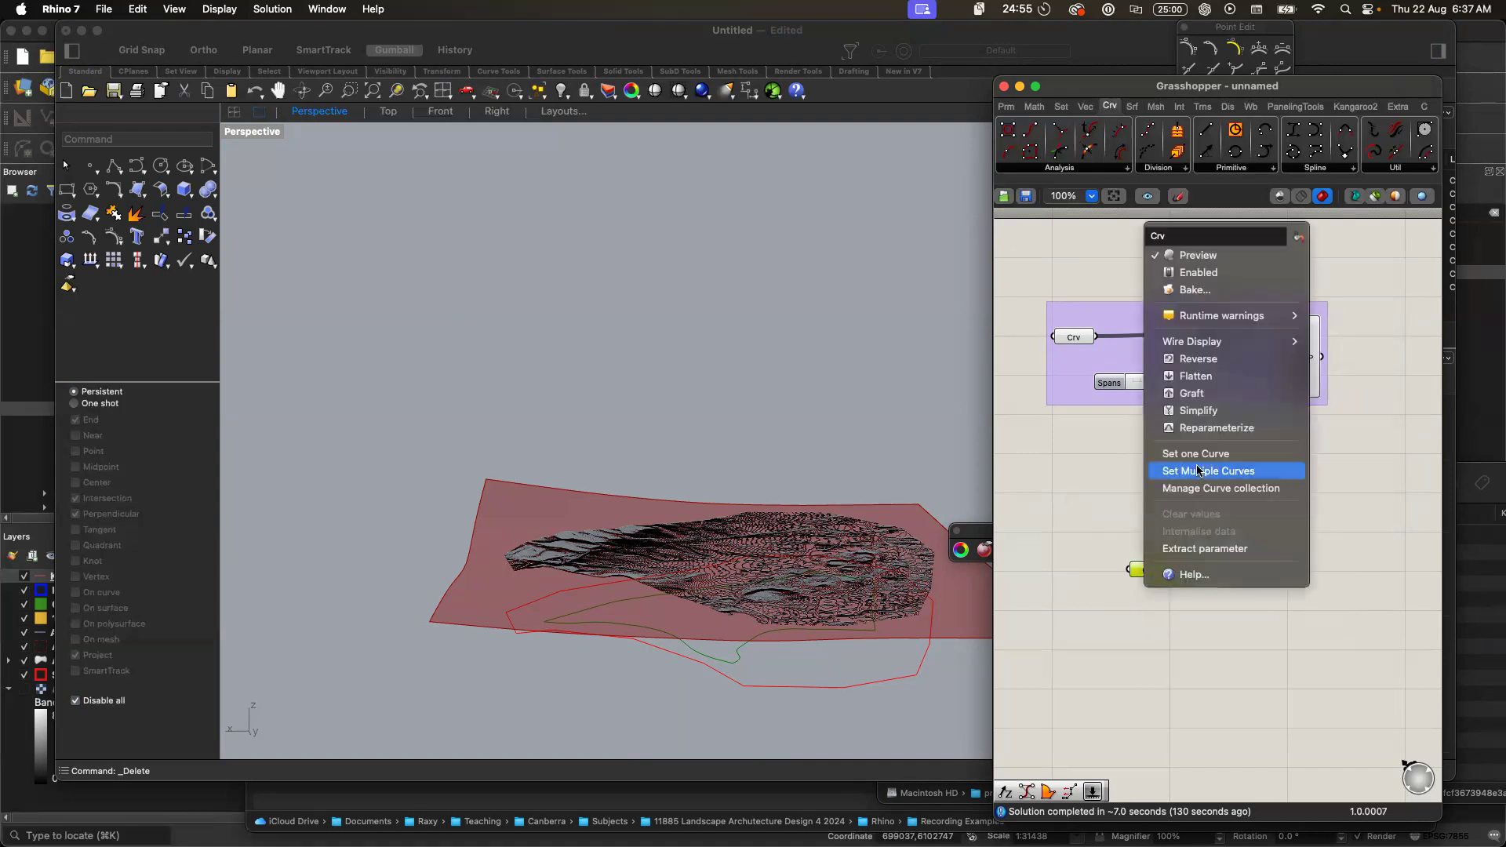
click(1217, 672)
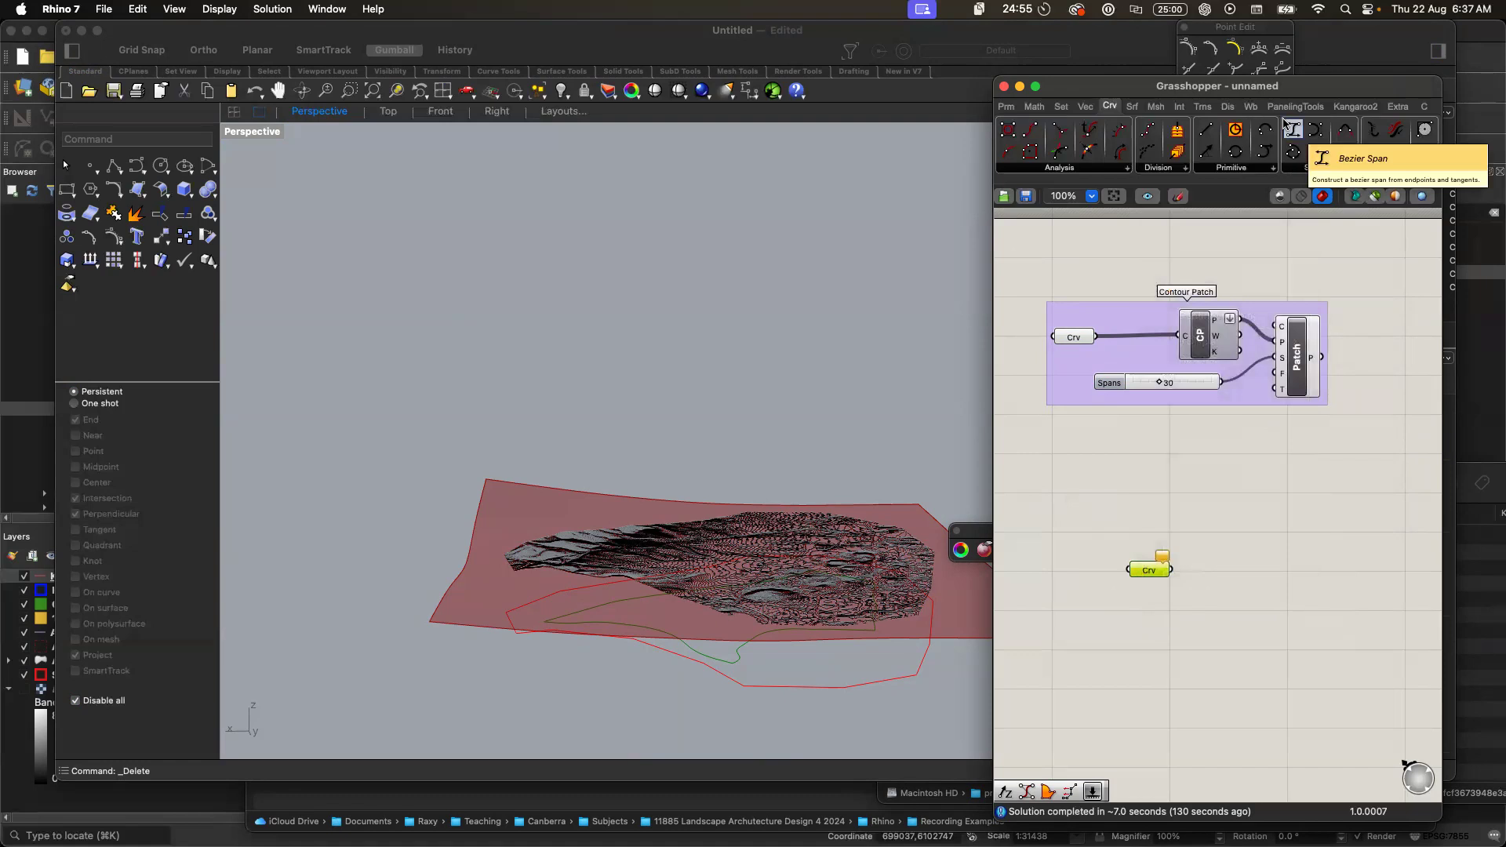
- Unlock the Extended Boundary and Suburb Boundary Kenny layers, moving the Grasshopper window aside to reach the layer list
drag(1316, 83, 1024, 88)
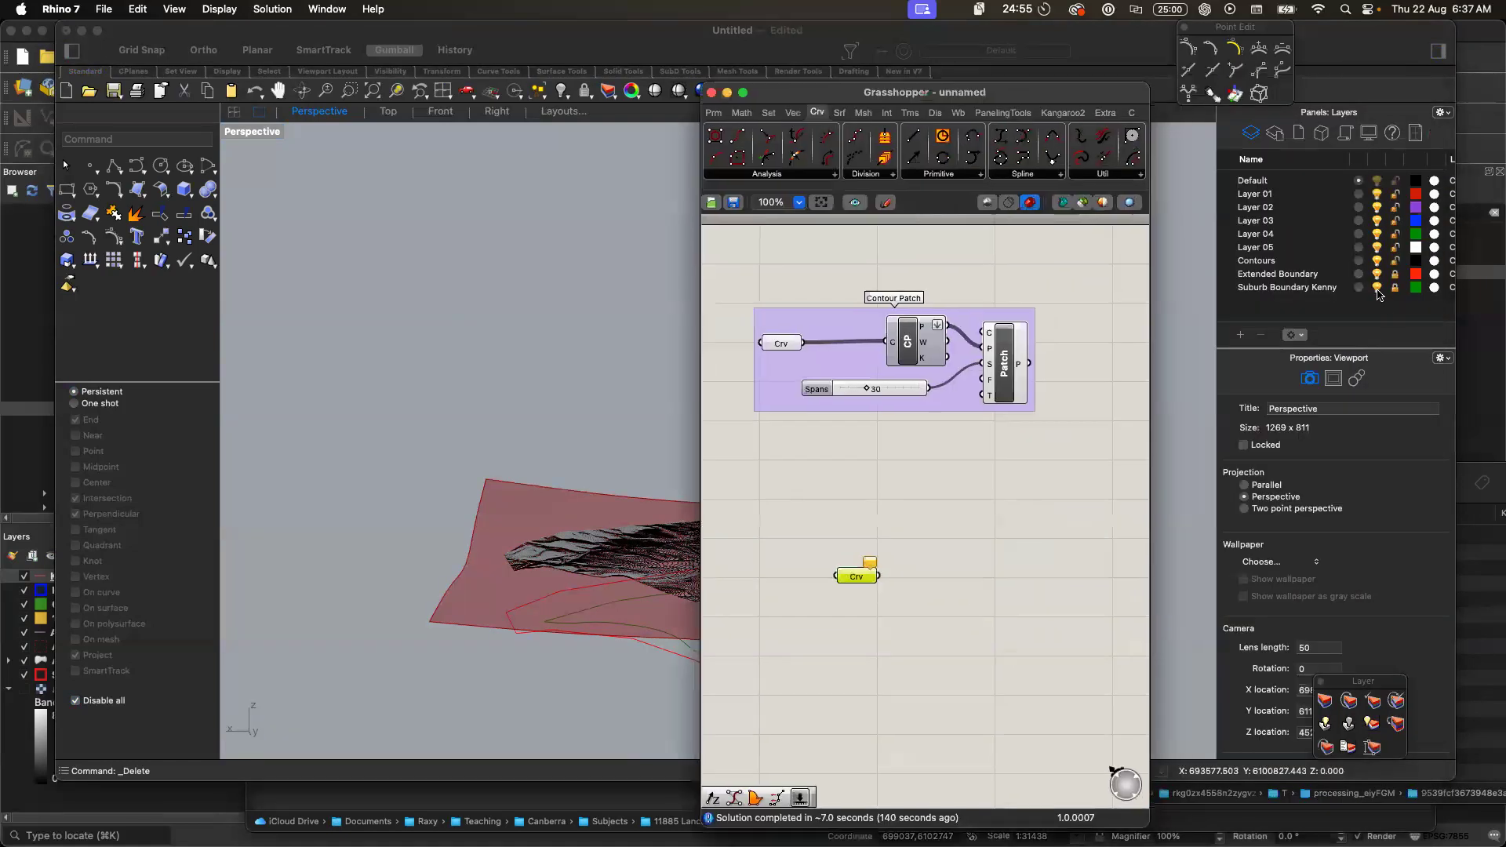
click(1395, 287)
drag(1000, 92, 1419, 53)
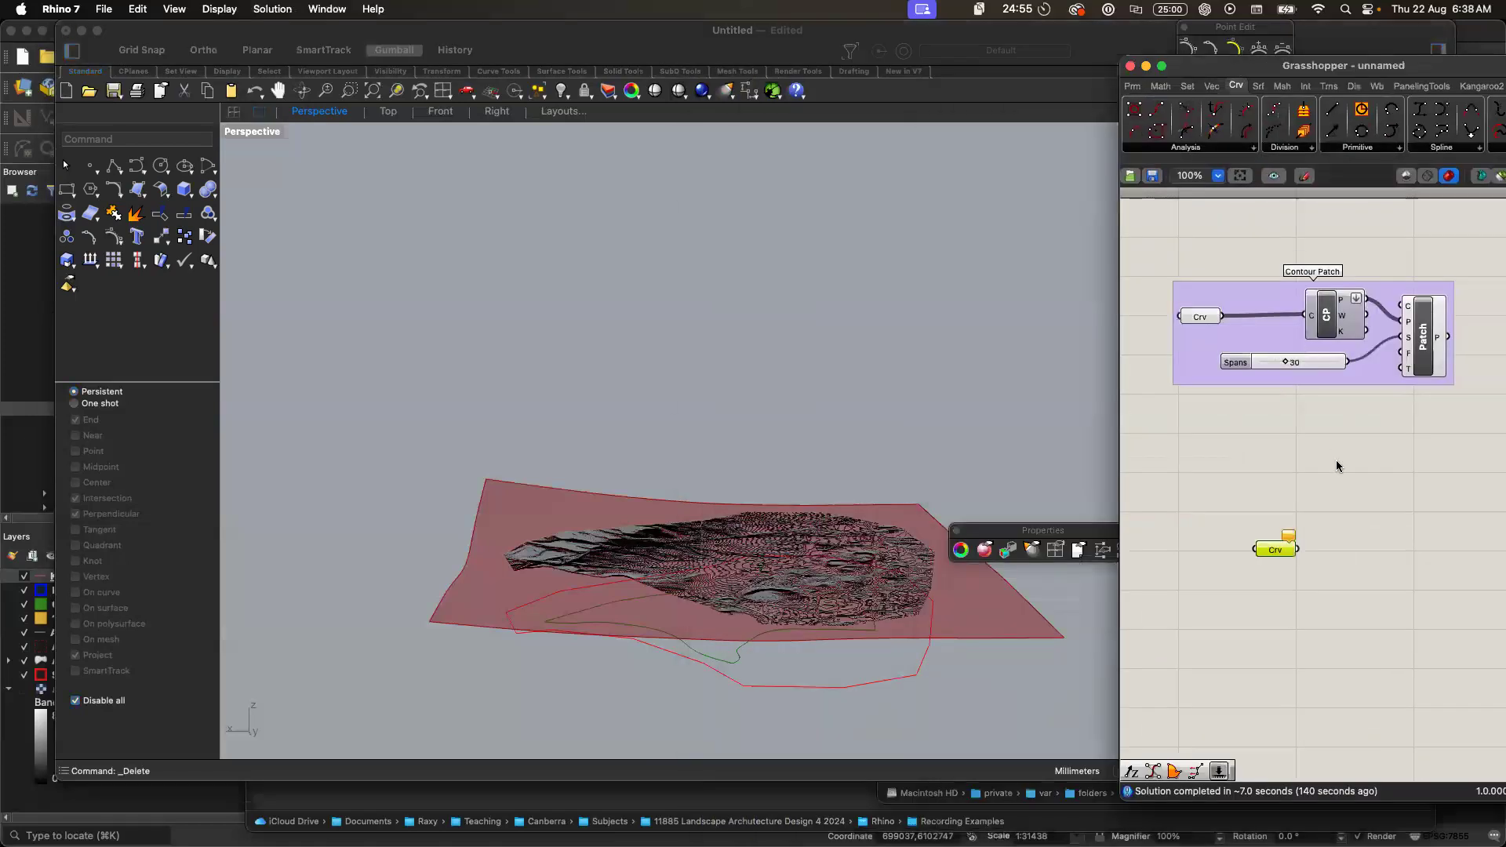
- Reference the red extended boundary curve in the new Curve parameter as a single curve
right_click(1278, 547)
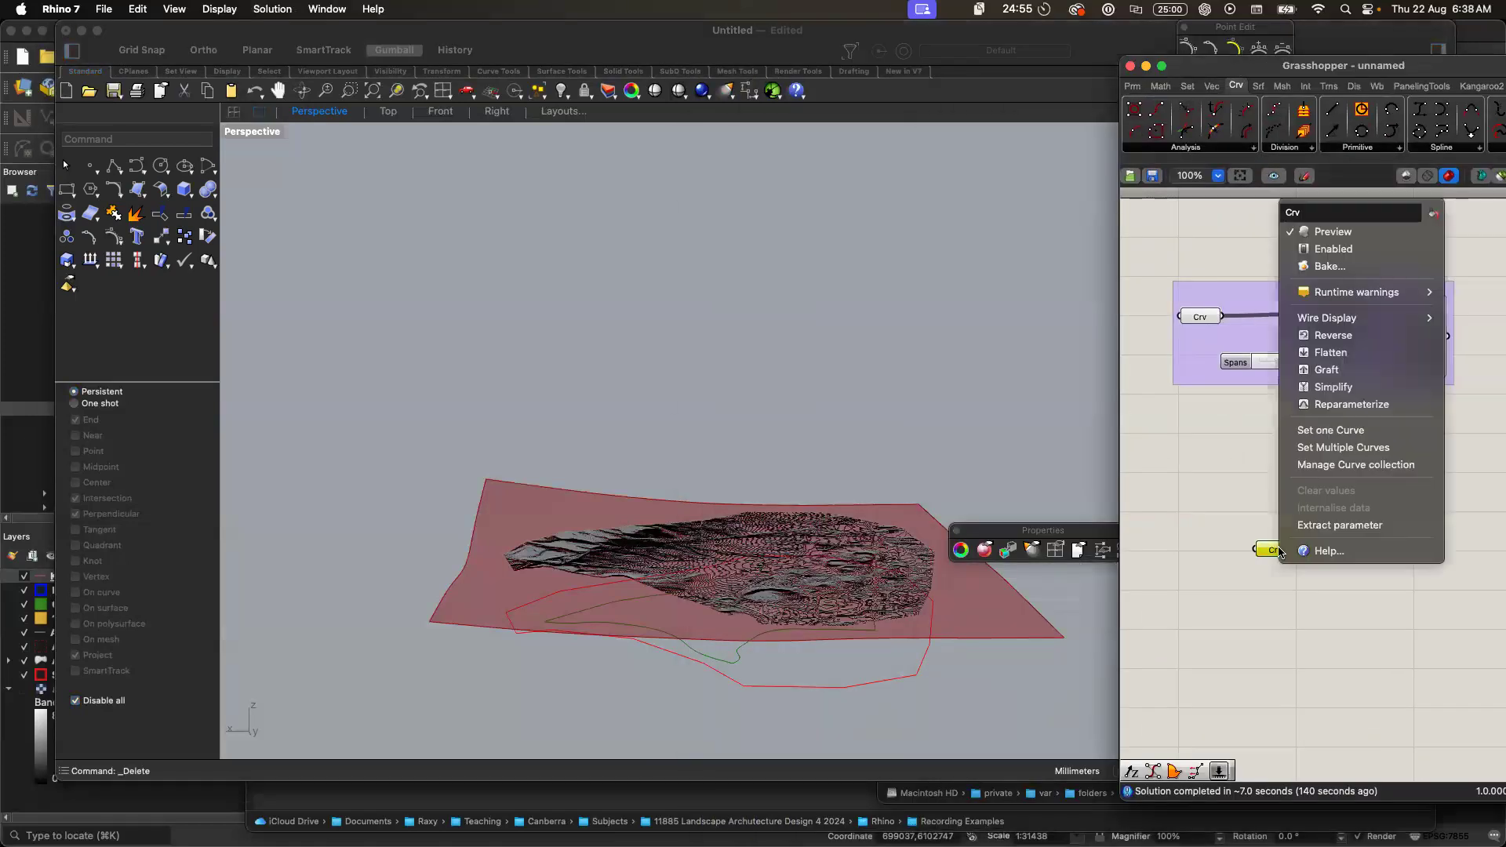
click(1352, 430)
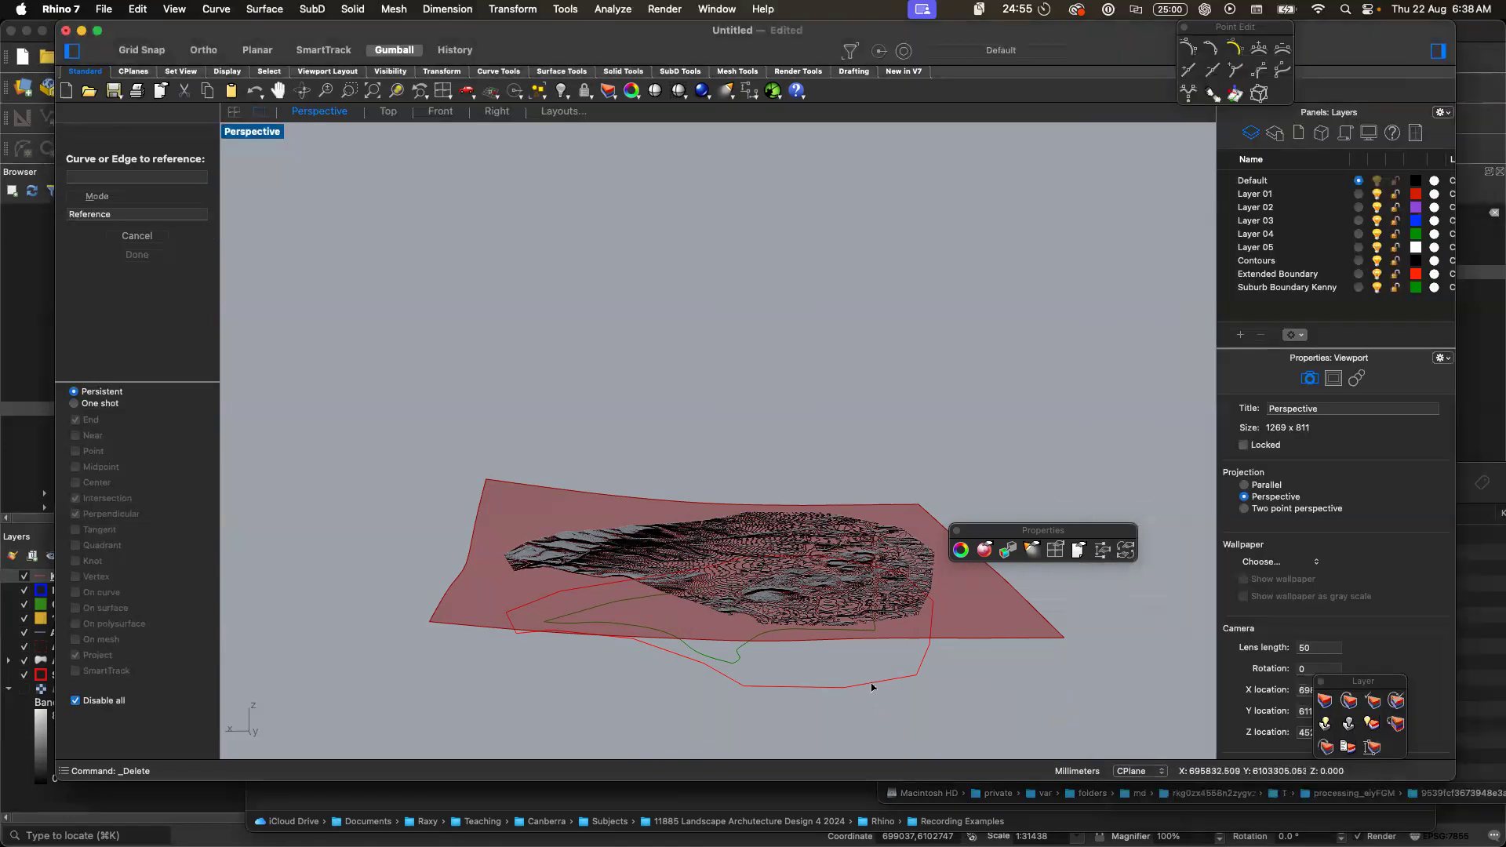
click(869, 687)
- Group the boundary Curve parameter and name the group Extended Boundary
drag(1180, 525, 1296, 603)
key(ctrl+g)
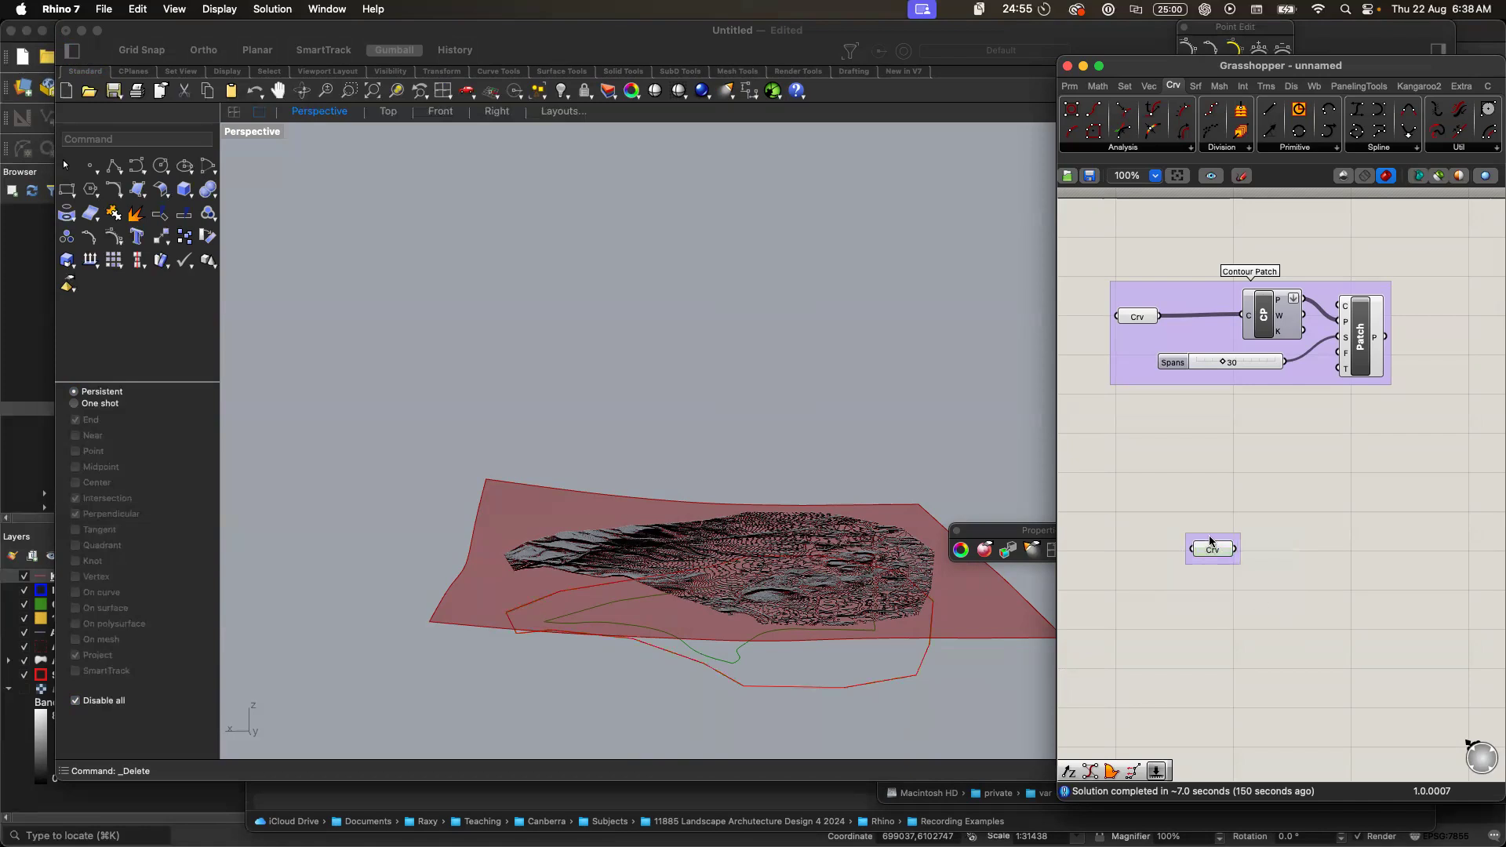
right_click(1213, 538)
text(Ext)
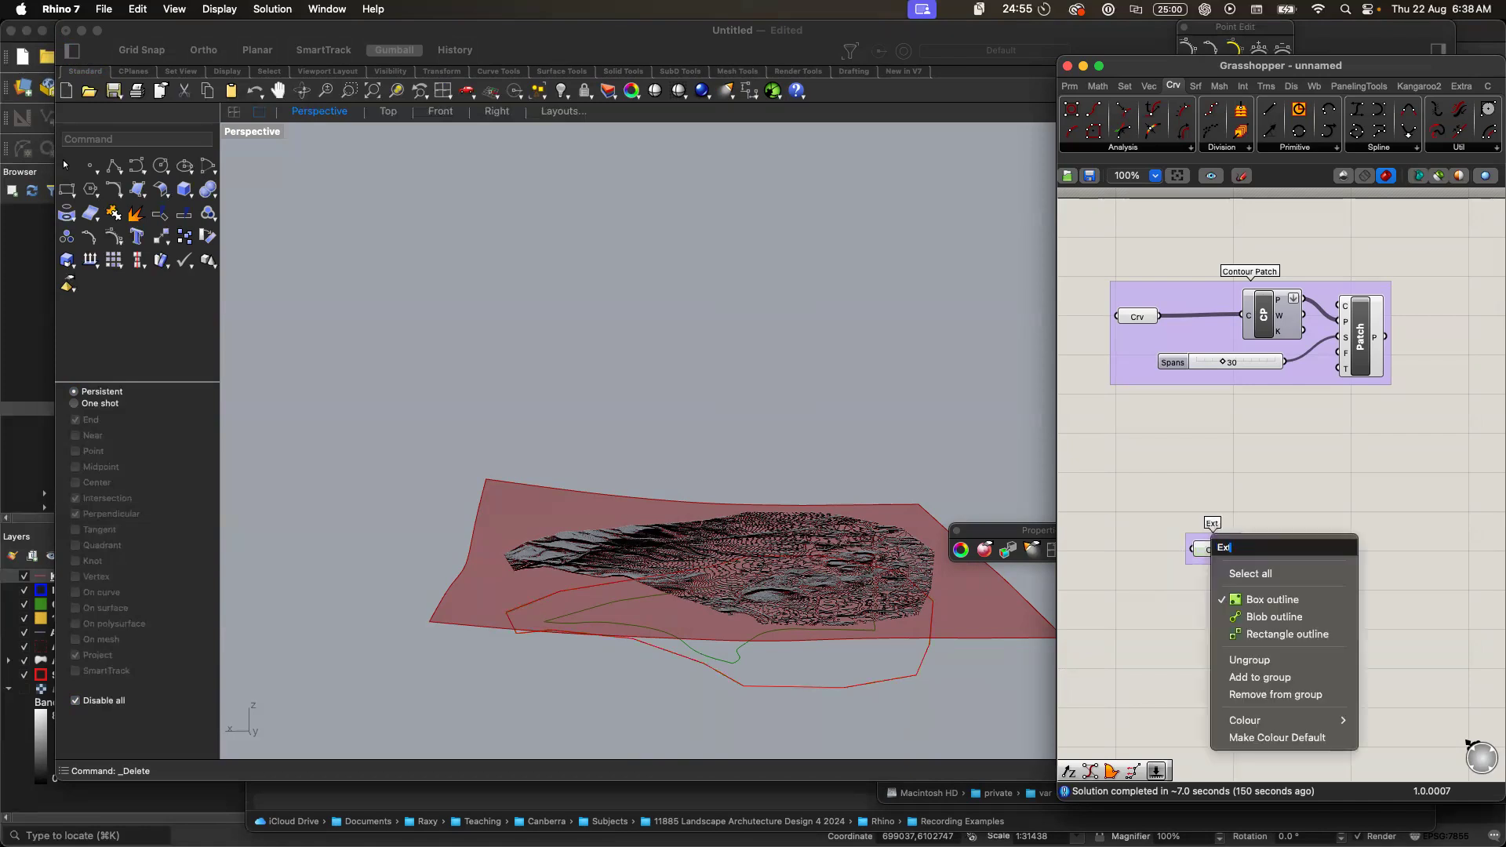
text(ended Boundary)
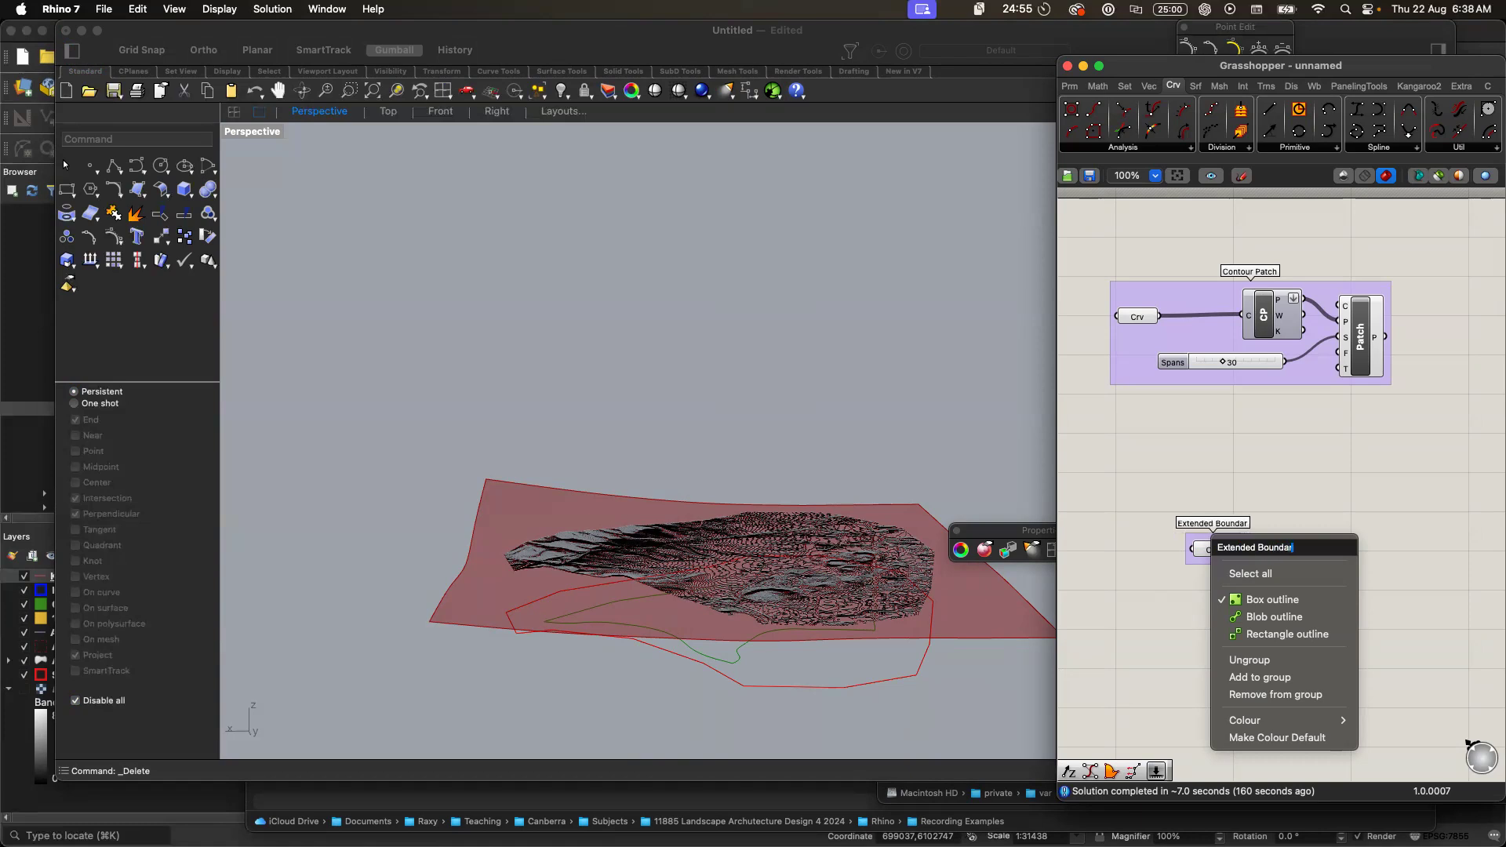
key(Return)
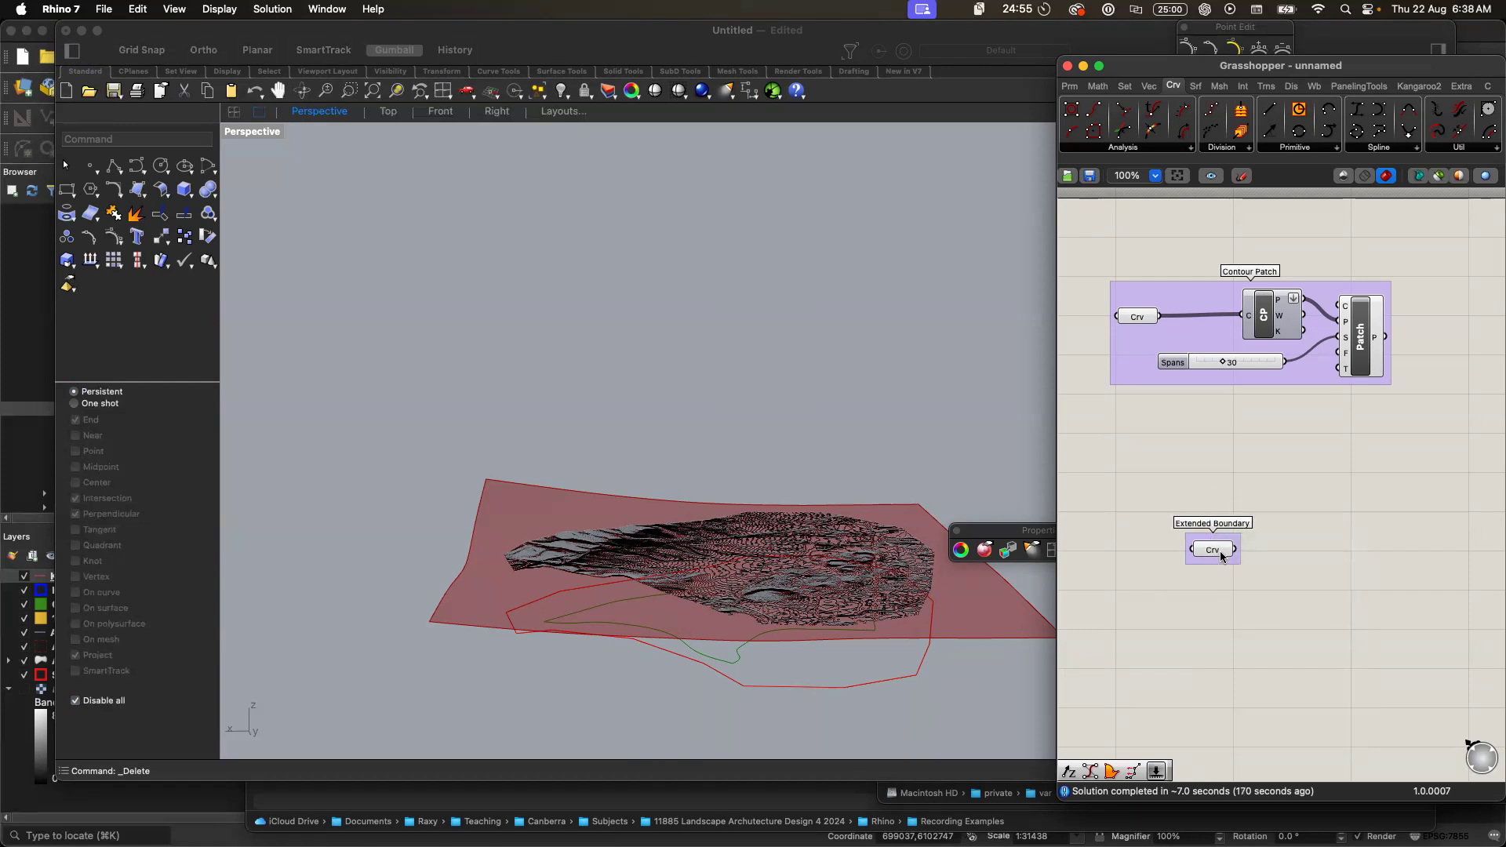
scroll(1216, 560, right, 1)
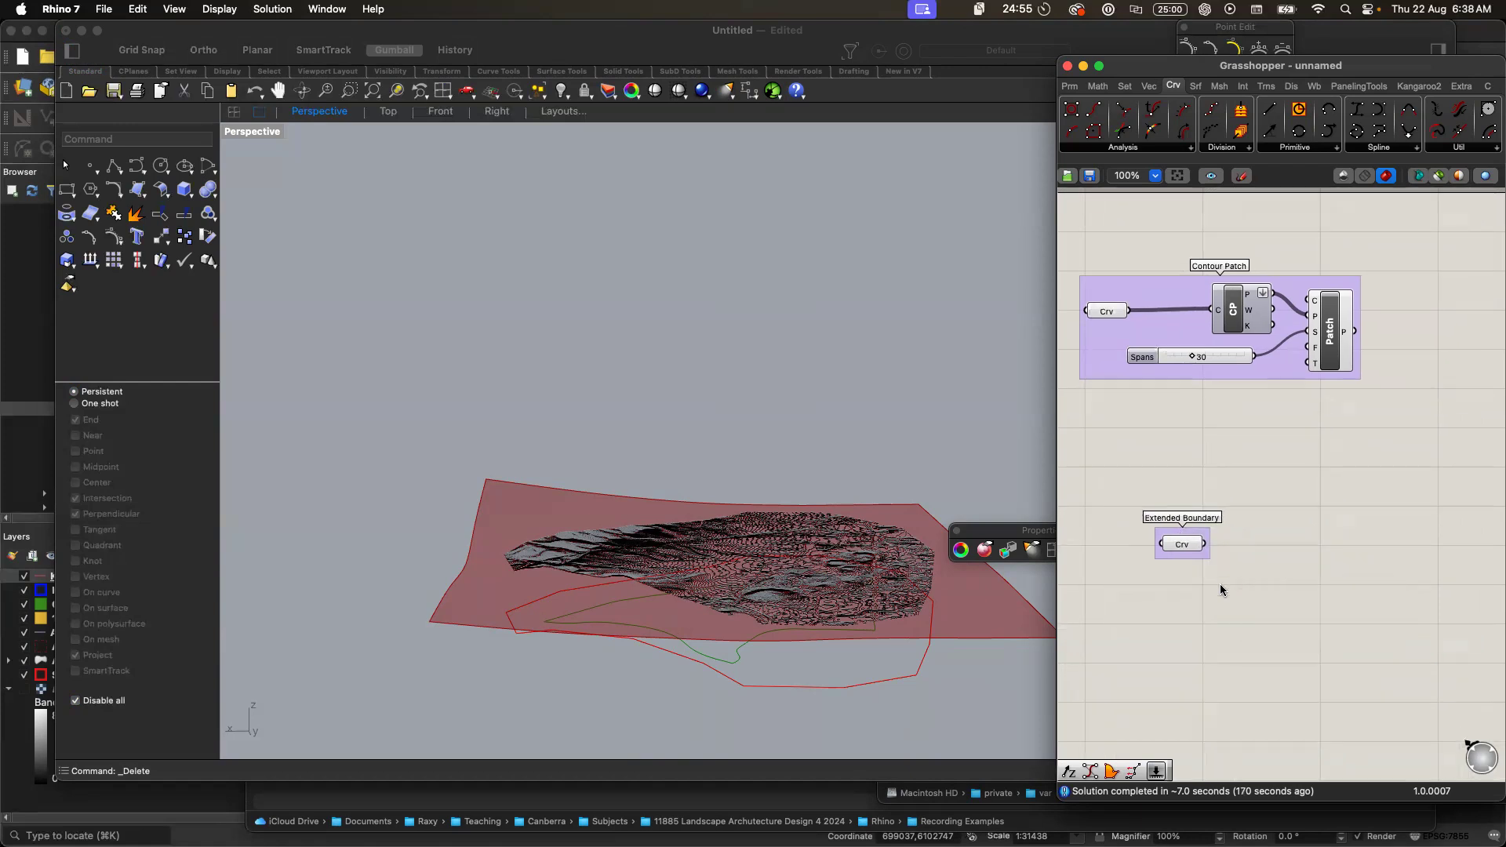
scroll(787, 583, down, 5)
scroll(788, 582, up, 3)
scroll(788, 582, down, 3)
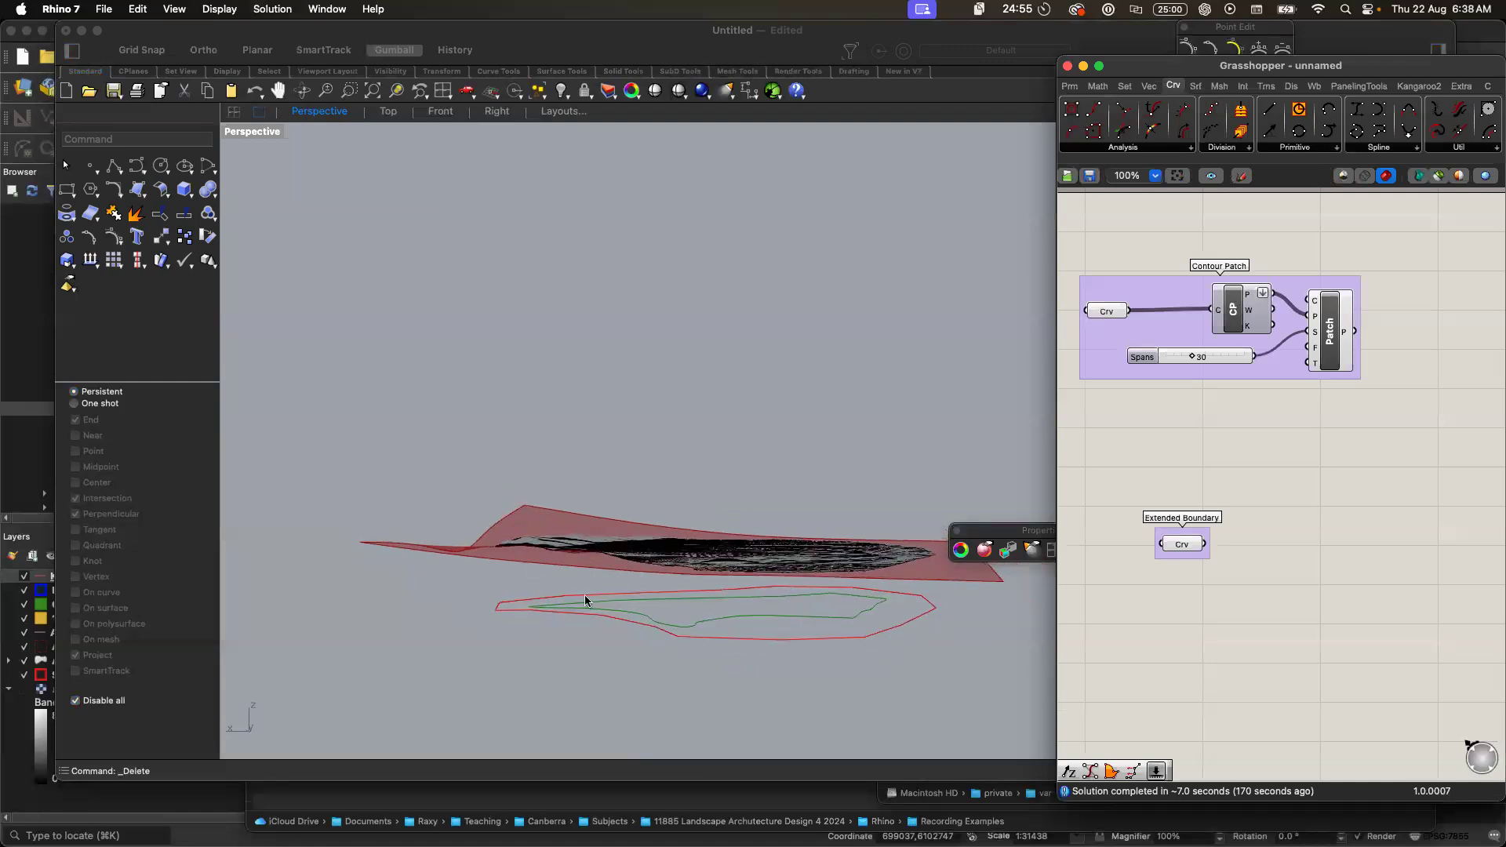
scroll(585, 596, up, 2)
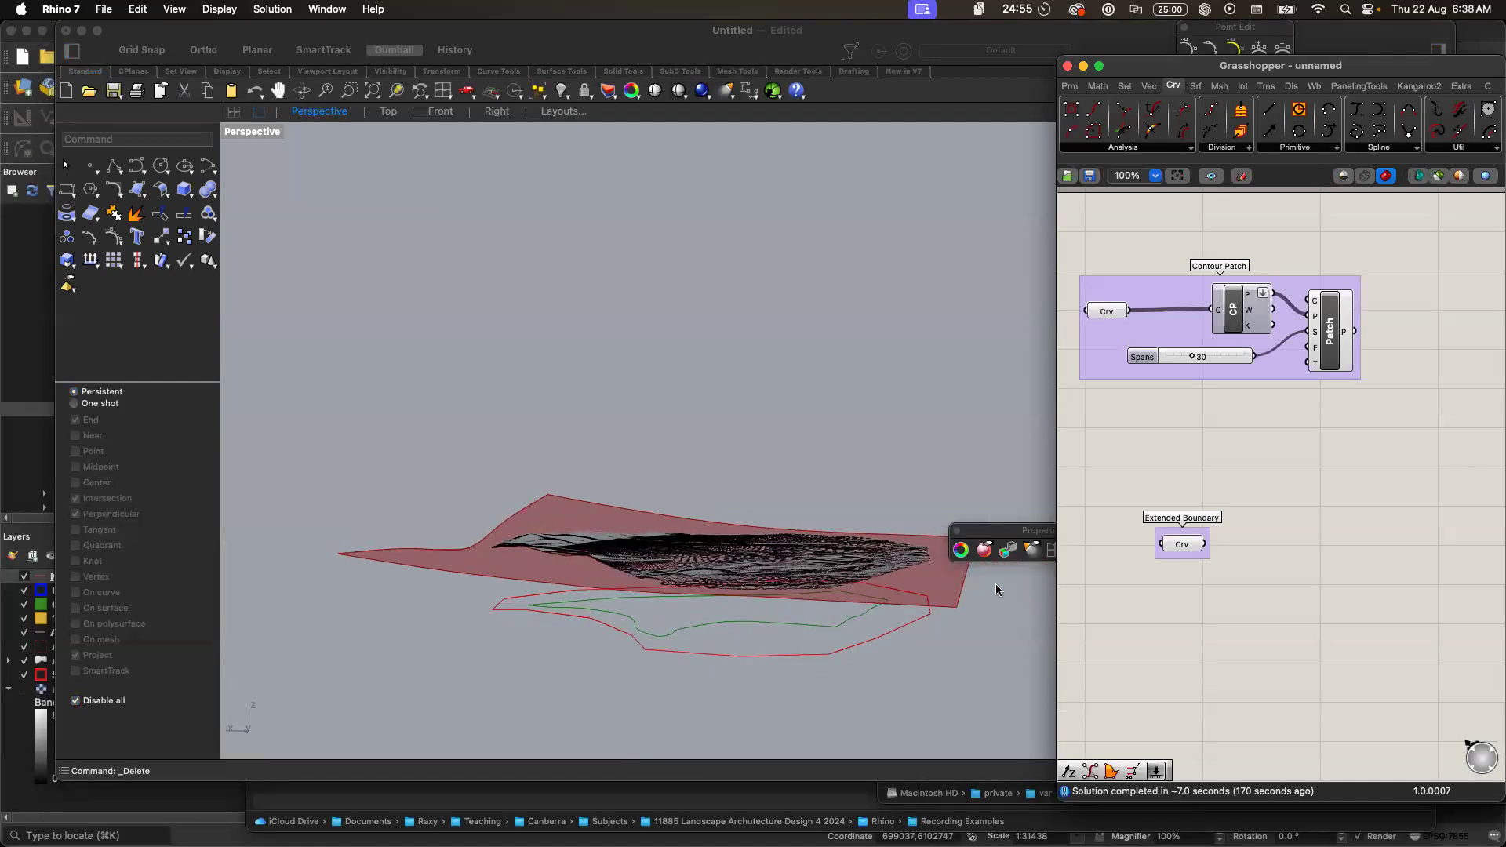
click(115, 167)
click(638, 433)
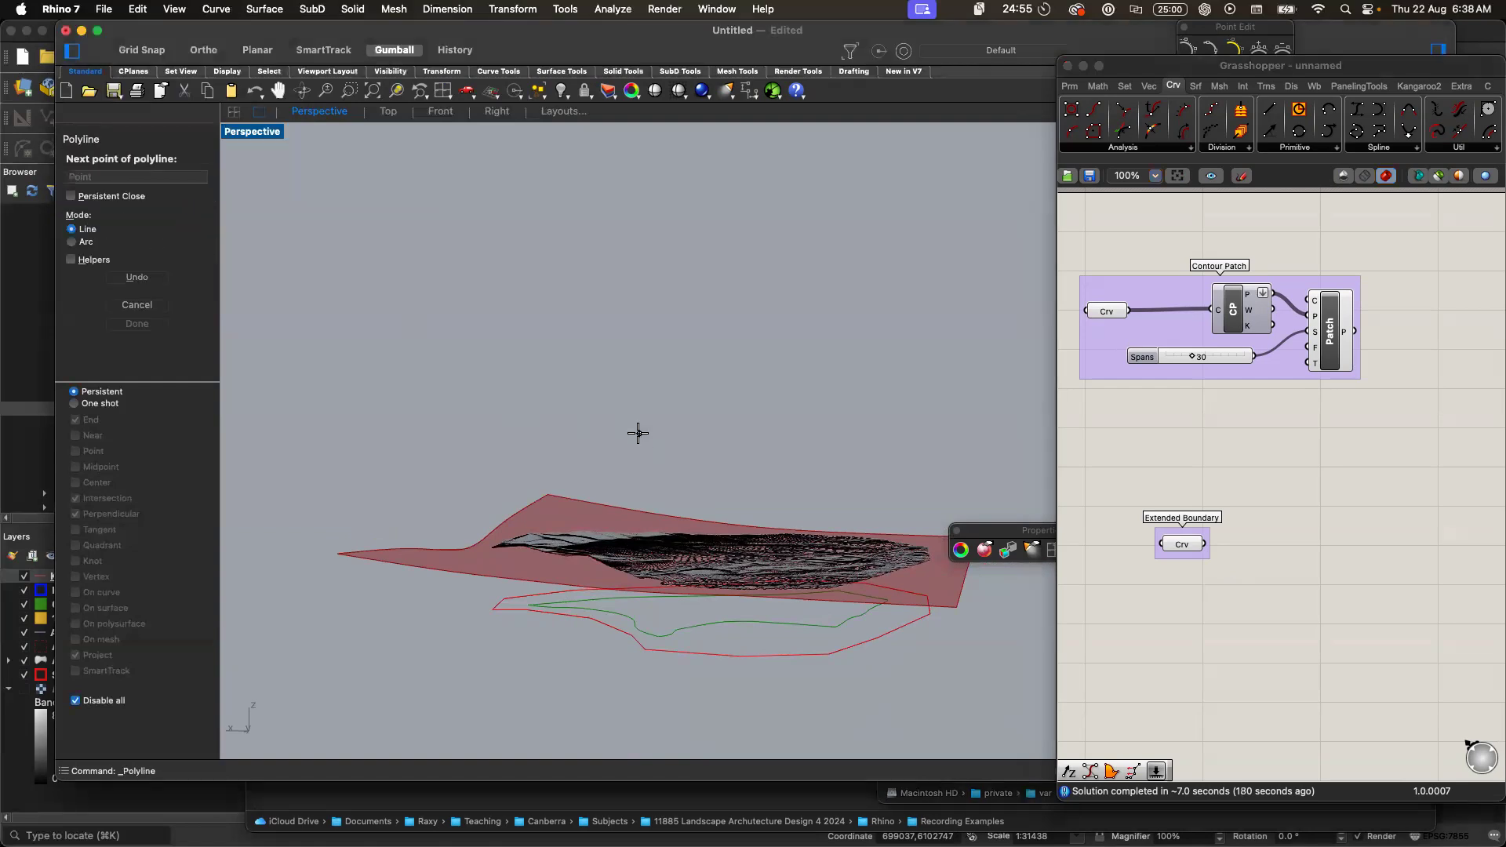
key(Escape)
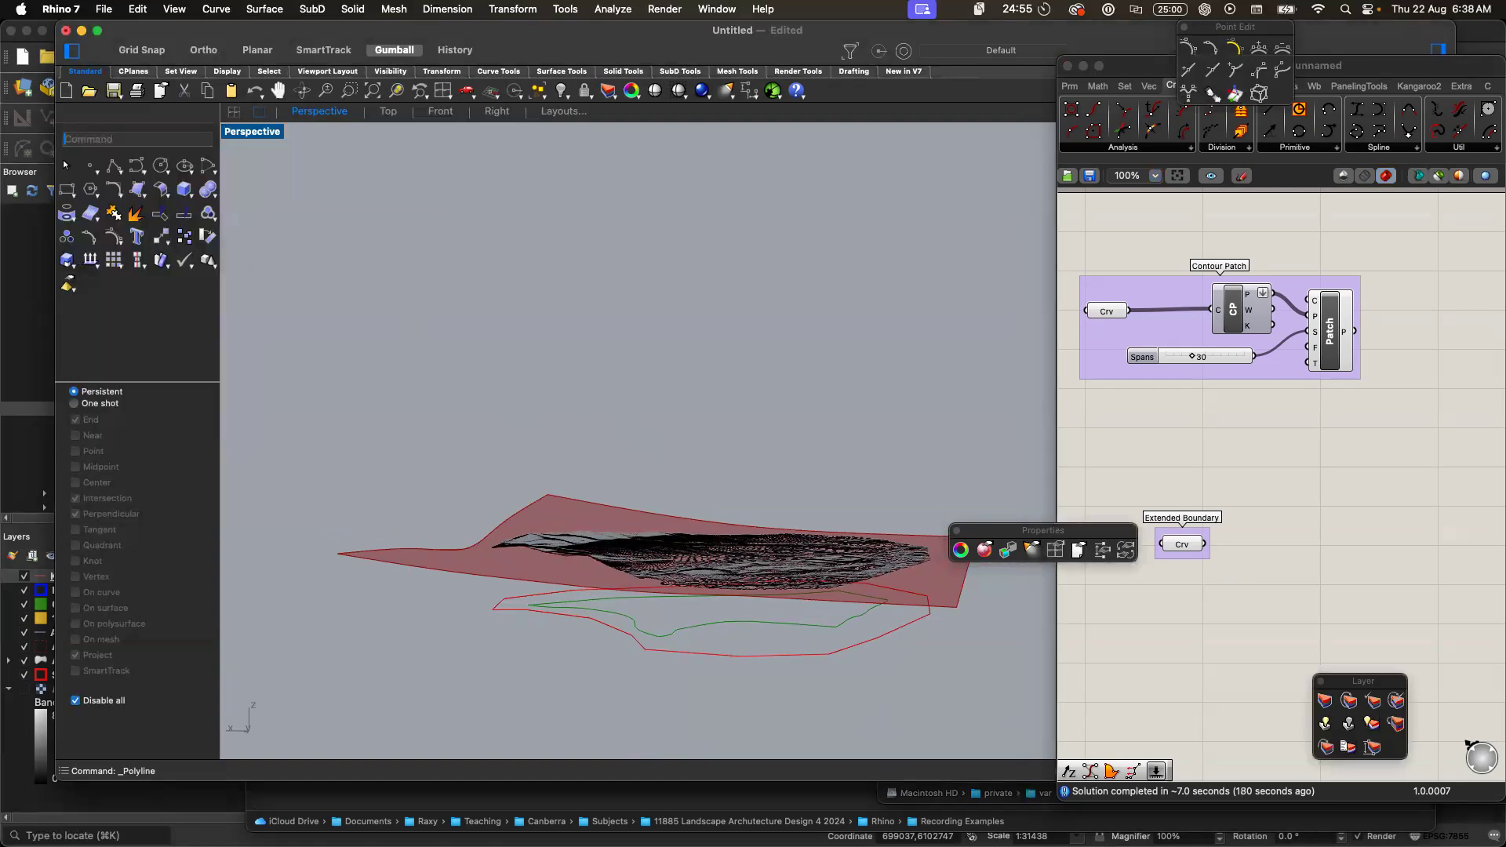
- In the Front view with Ortho on, measure the vertical distance from just below the boundary curve to well above the patch surface
click(388, 111)
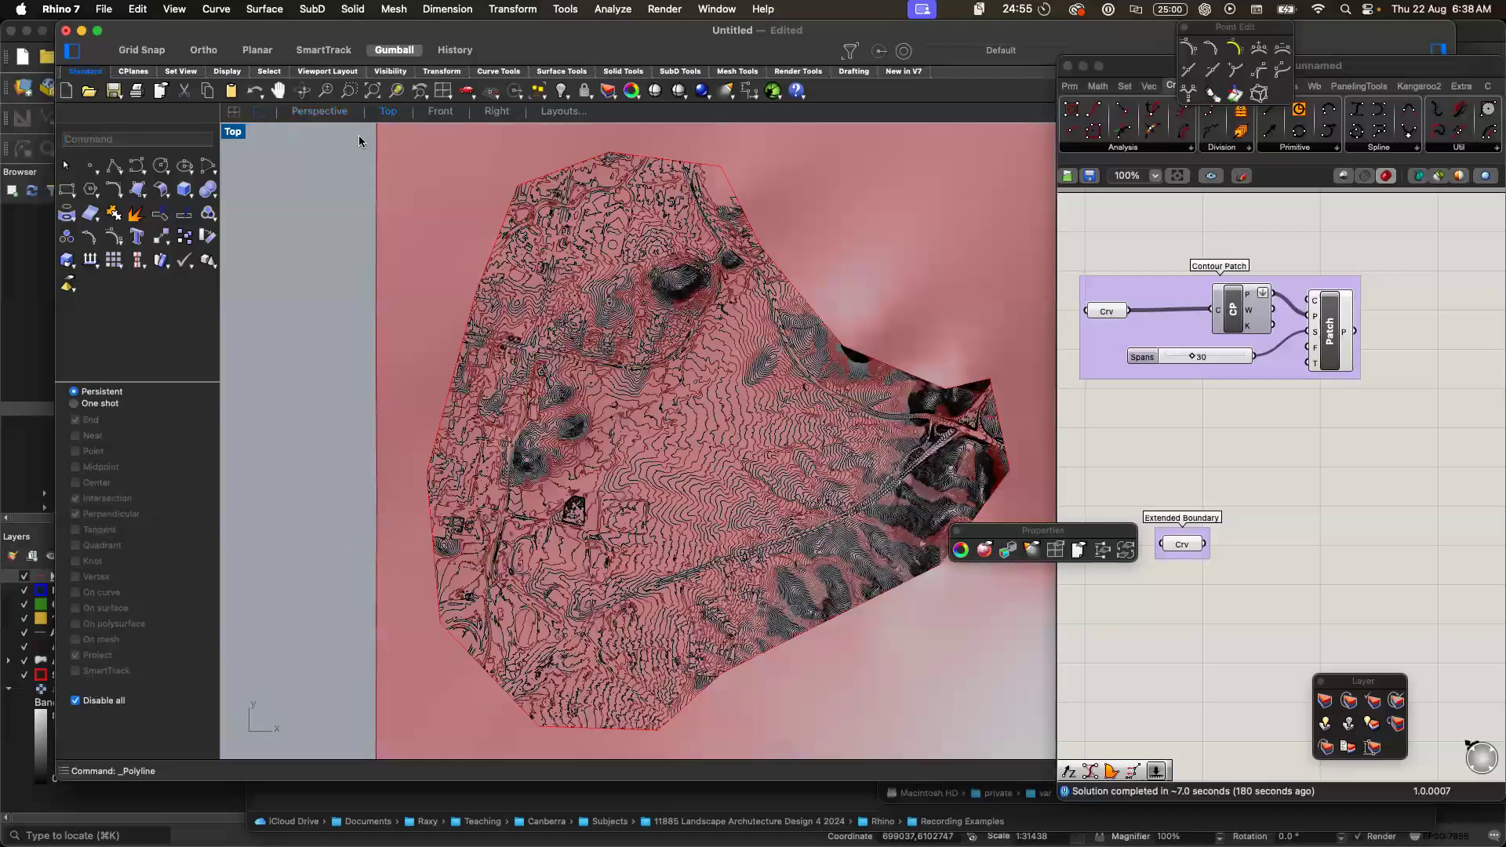
click(439, 111)
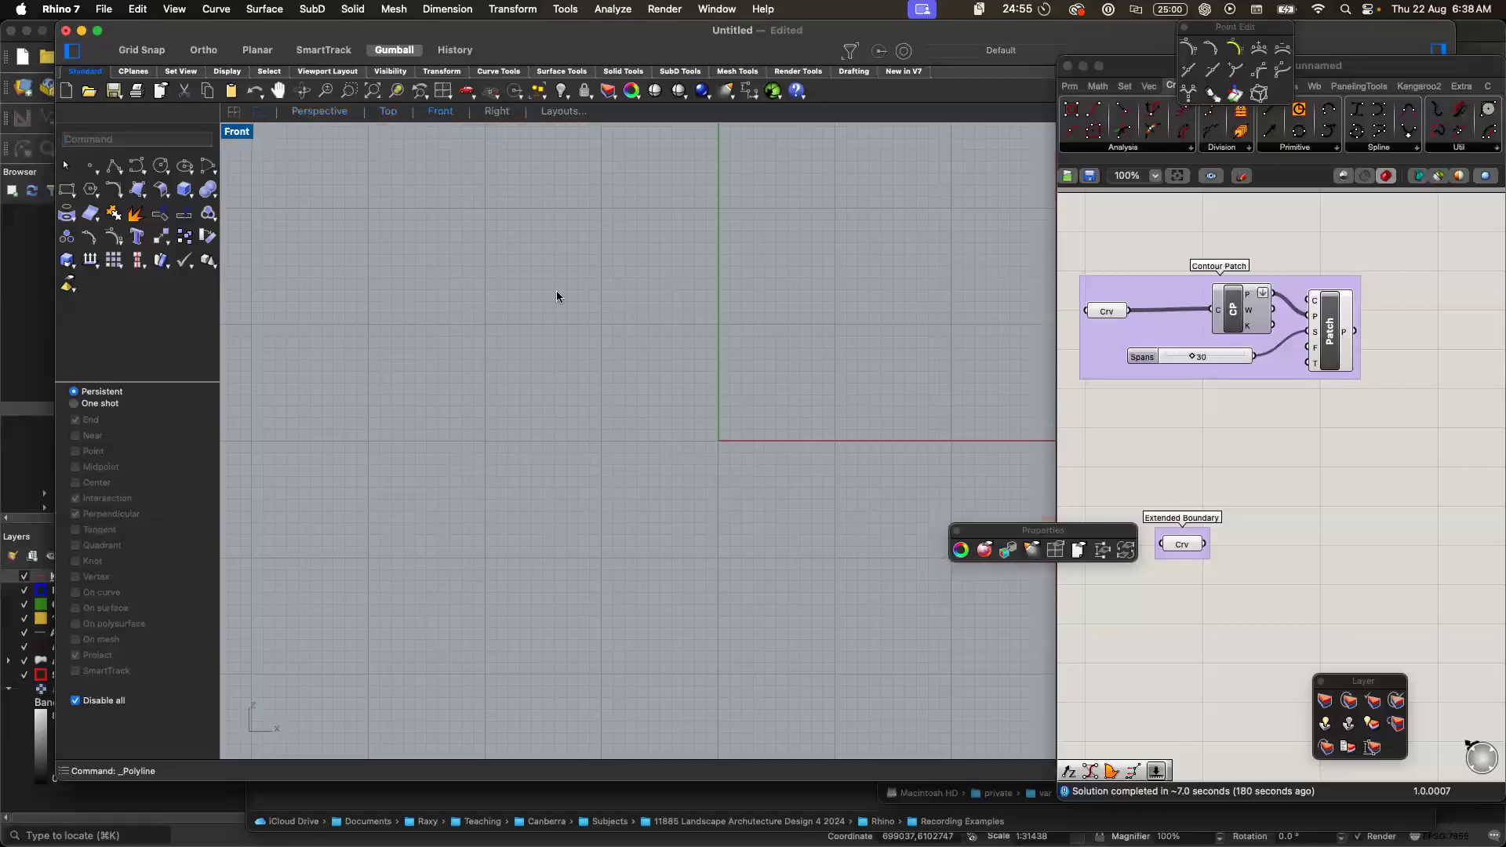
key(super+shift+e)
text(Distance)
key(Return)
click(285, 508)
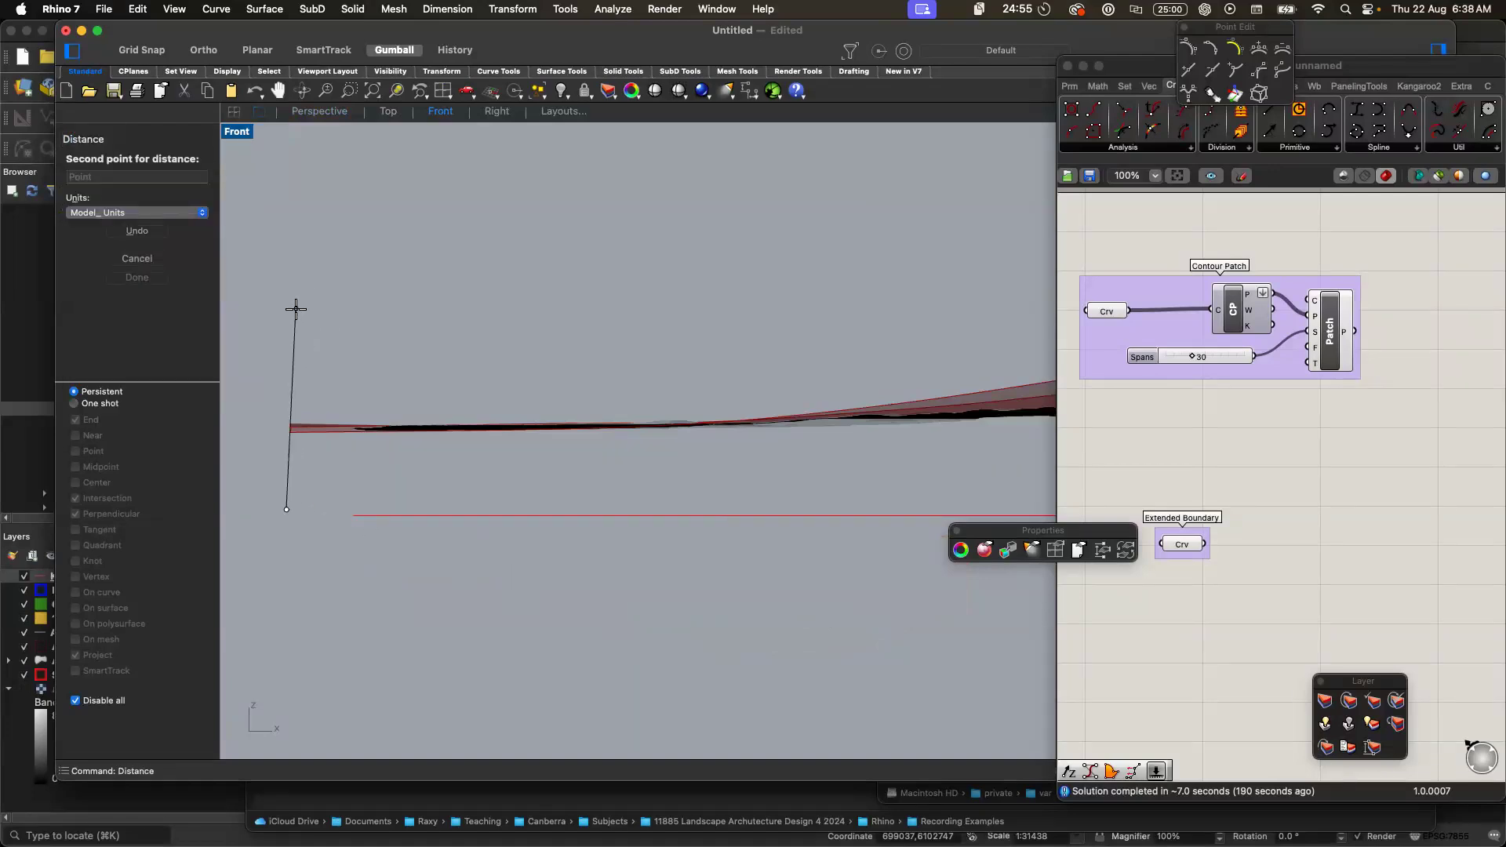
click(203, 49)
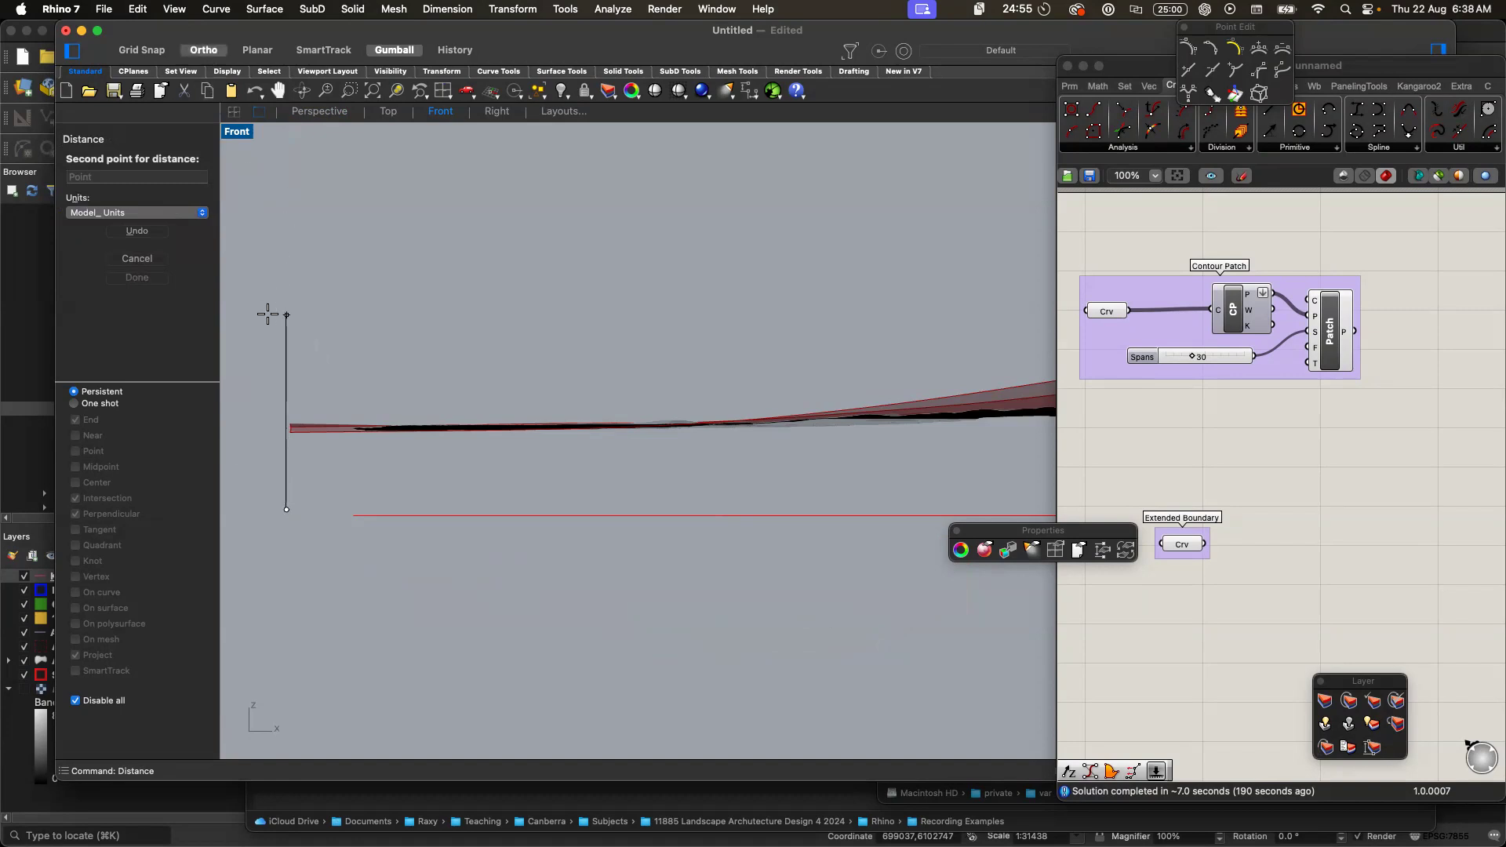
click(284, 334)
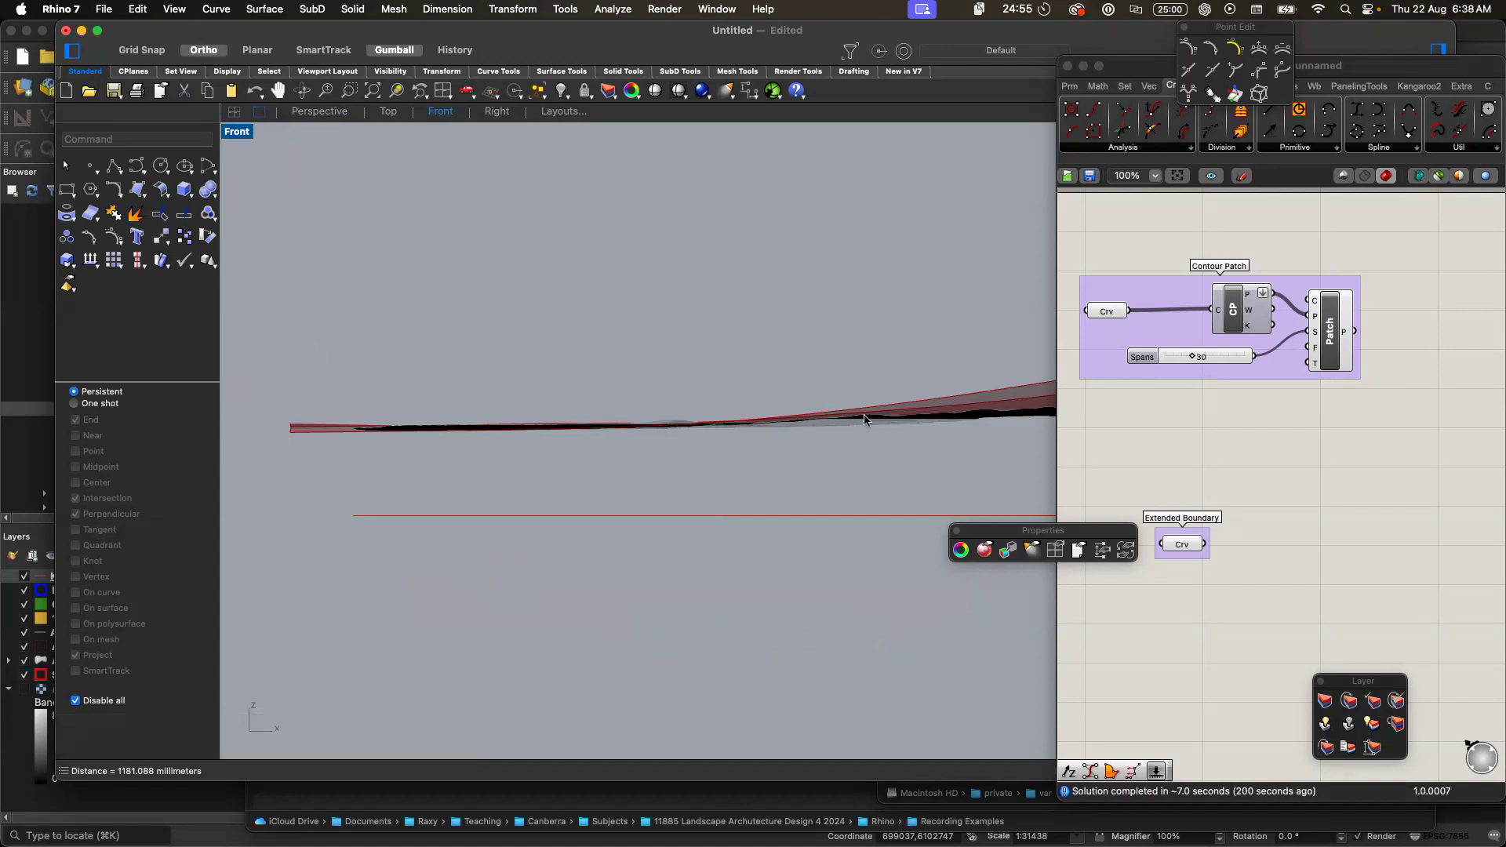
drag(865, 416, 968, 417)
- Add a number slider ranging from 0 to 1200 between the Contour Patch and Extended Boundary groups
click(1242, 455)
double_click(1243, 460)
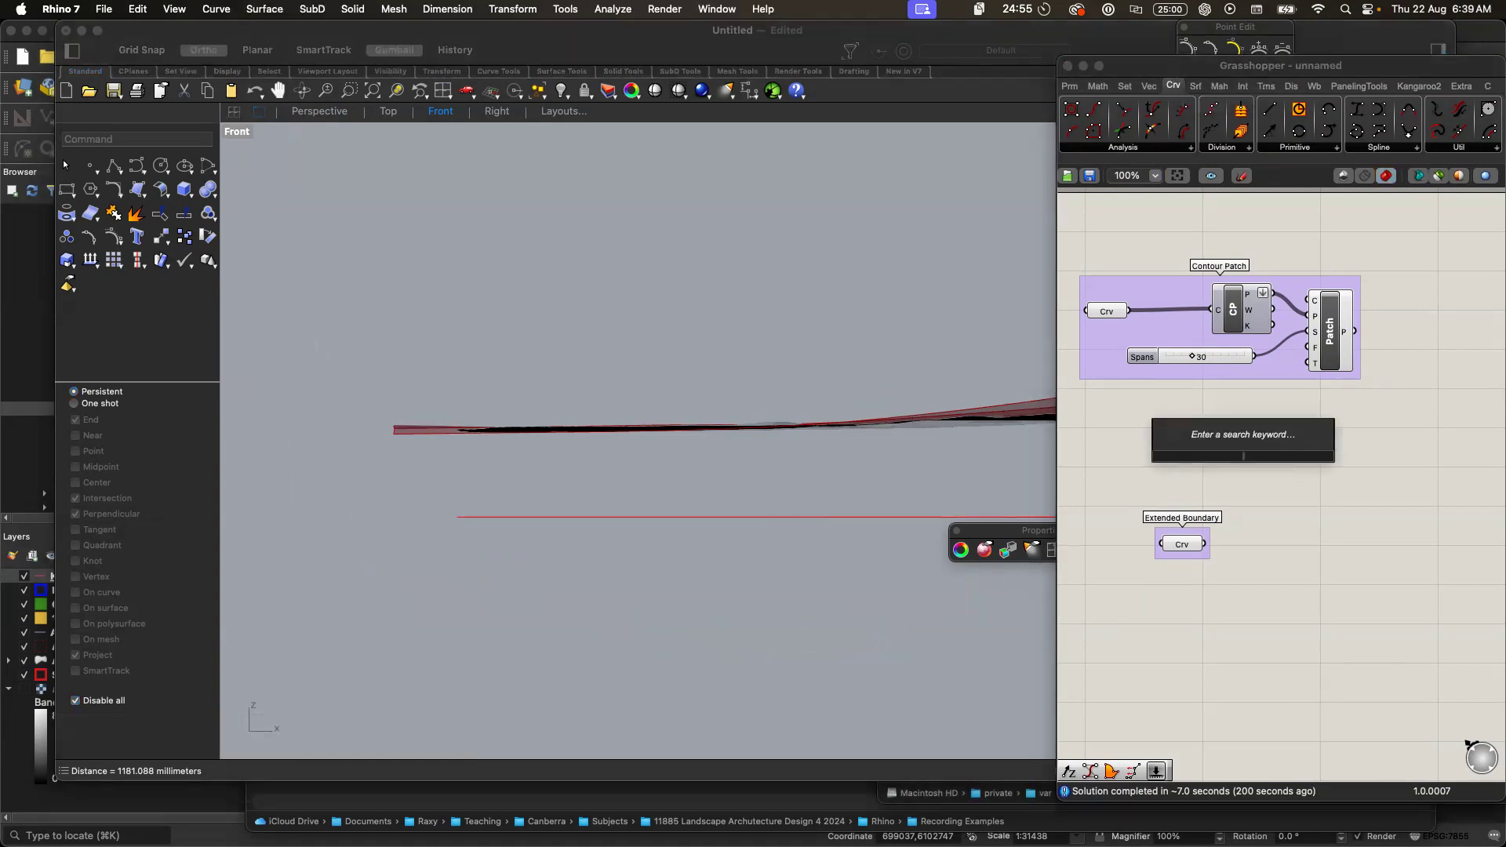
text(()
text(12)
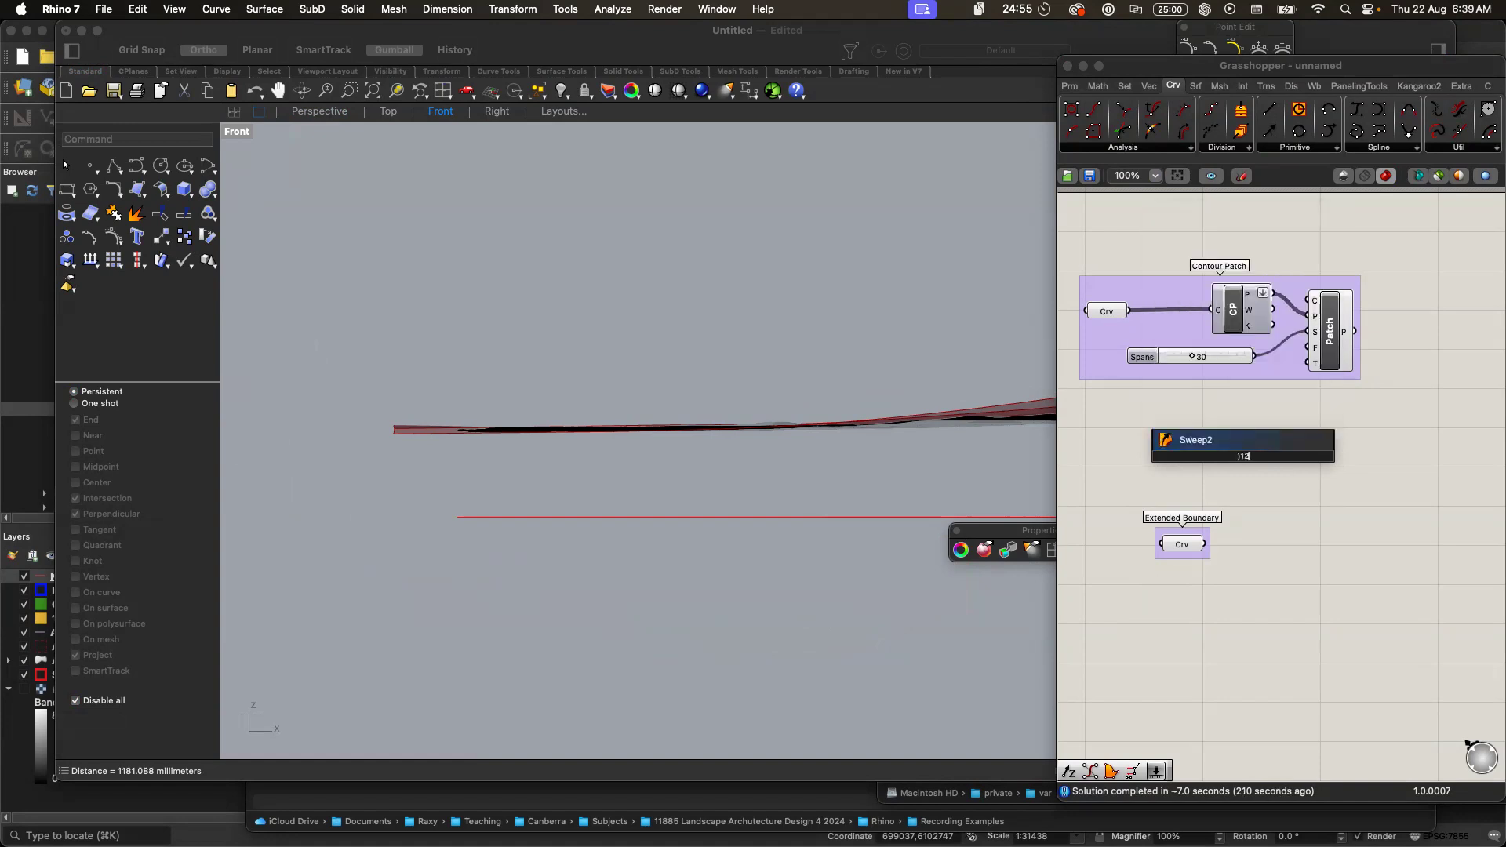
key(BackSpace)
key(BackSpace)
key(BackSpace)
text(0<1200)
key(Return)
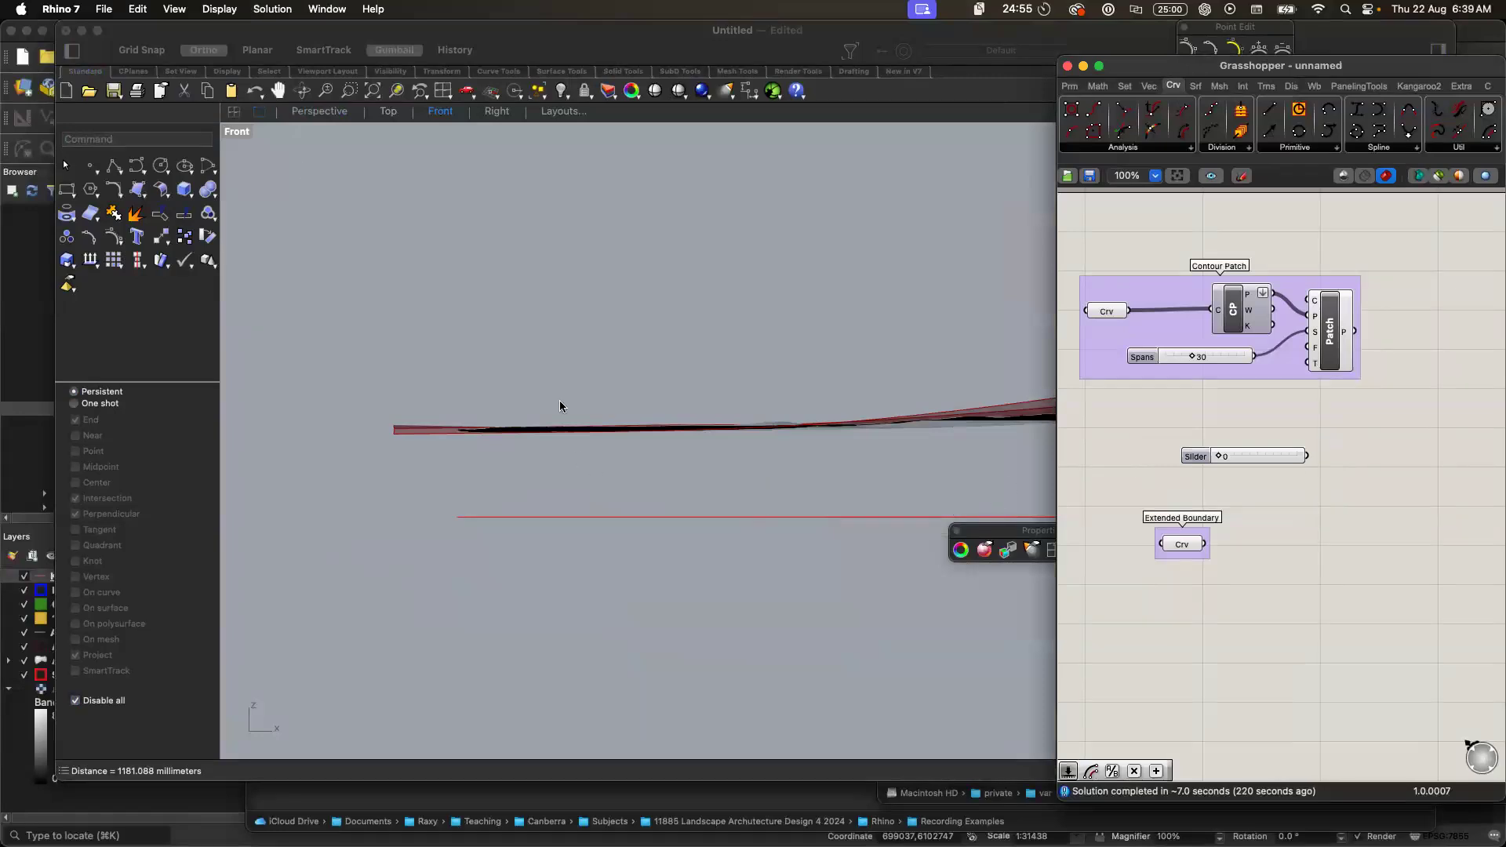
- Return to the Perspective view, add an Extrude component, and connect the Extended Boundary curve to its base input
click(312, 116)
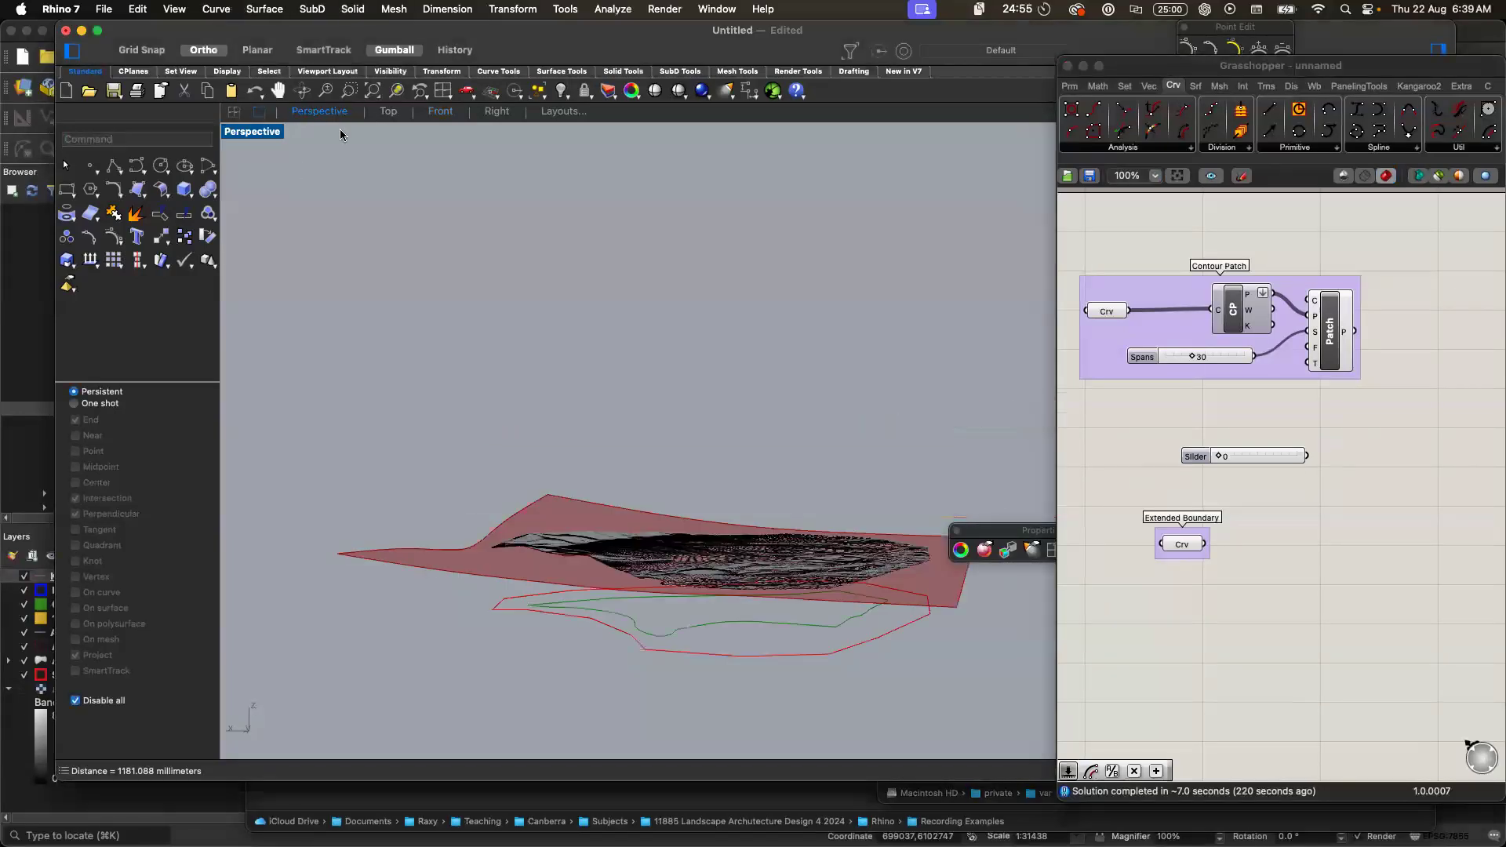
click(1339, 558)
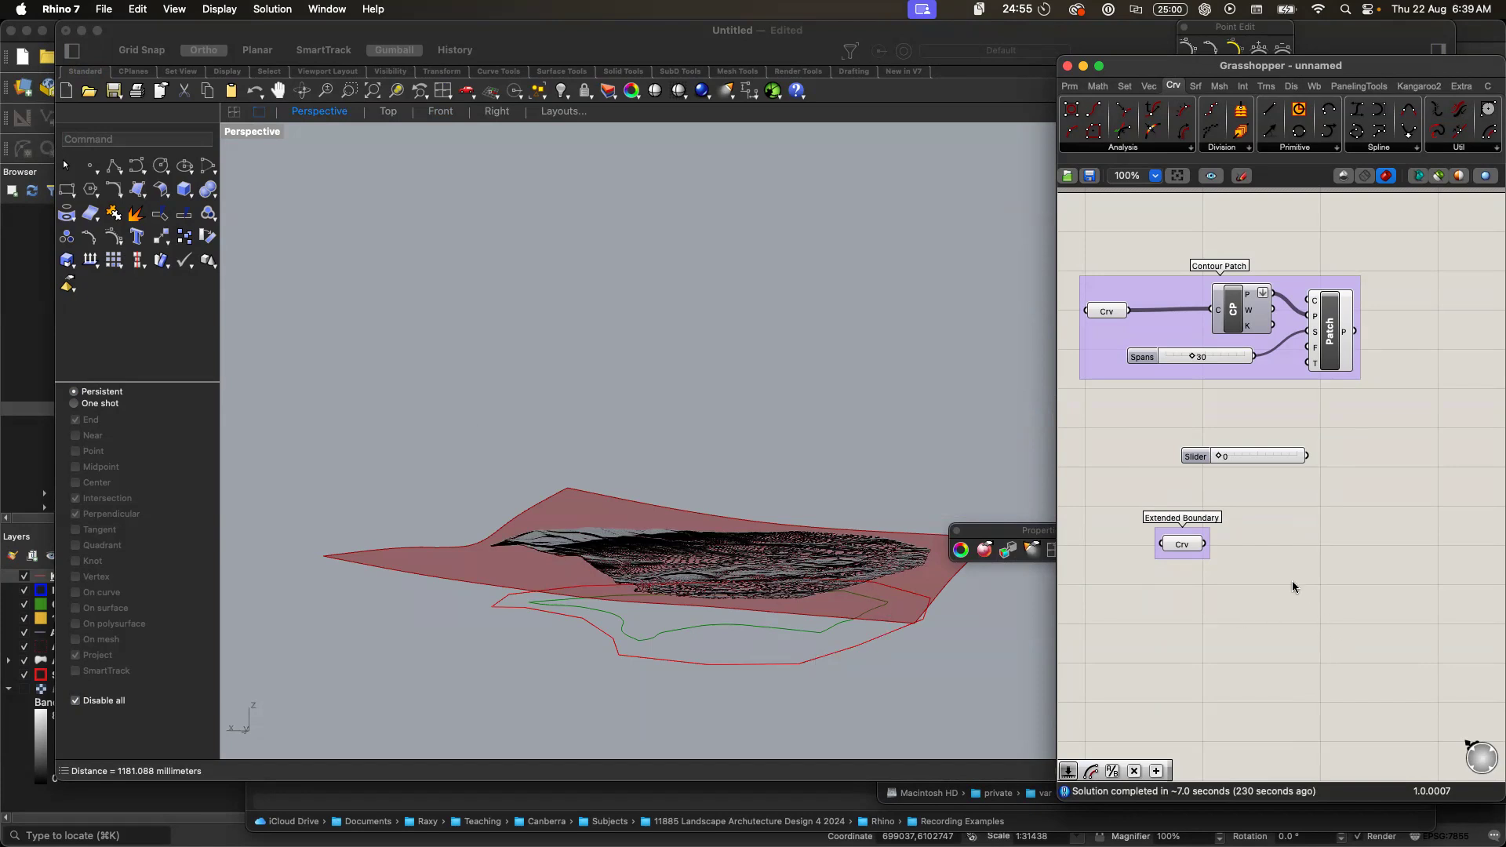
scroll(1292, 581, right, 3)
double_click(1328, 543)
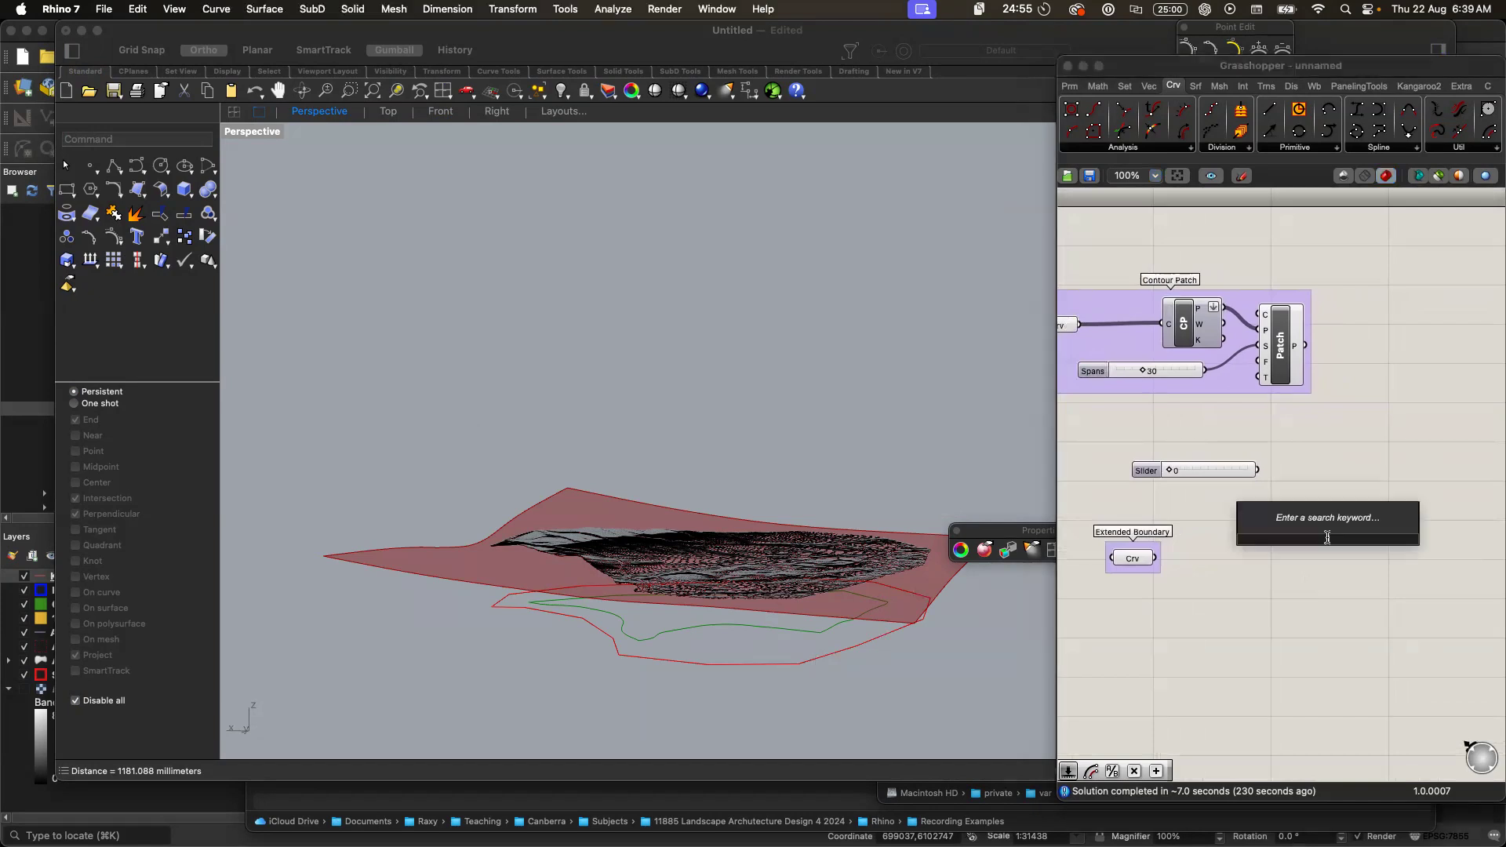
text(ext)
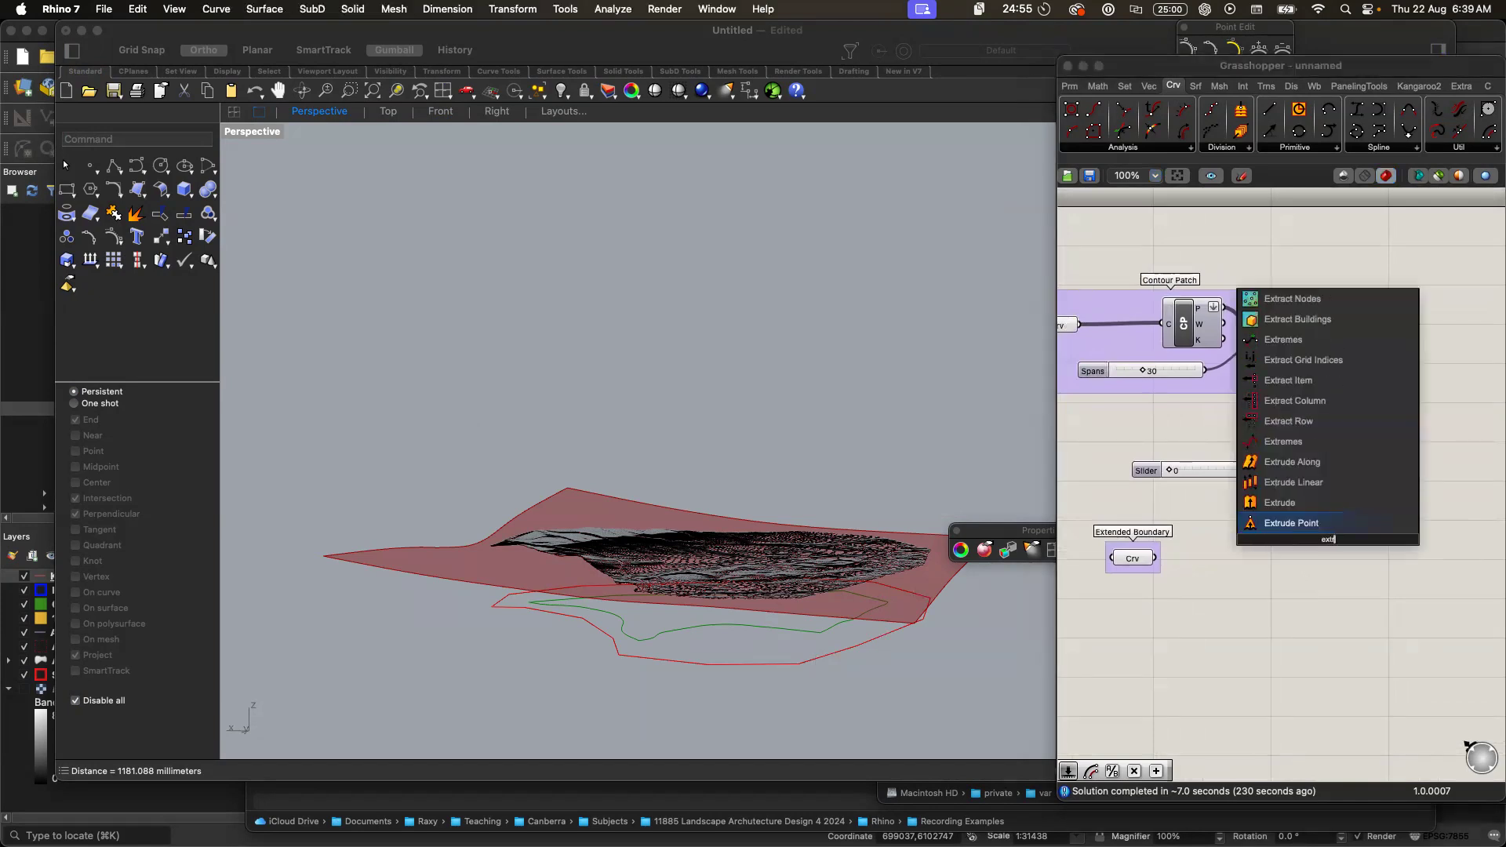
key(Up)
key(Return)
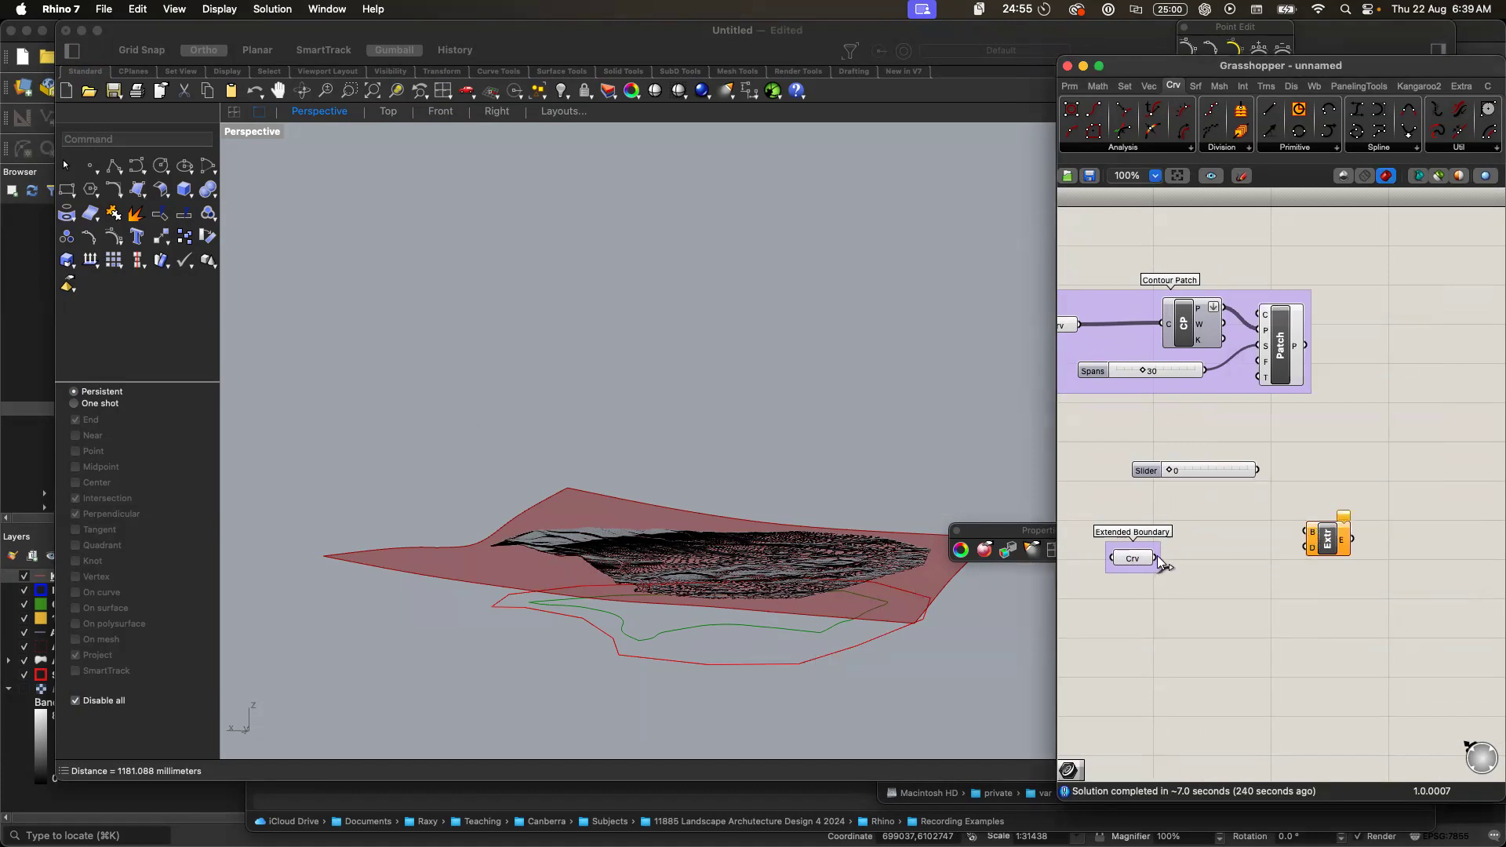
drag(1180, 540, 1292, 527)
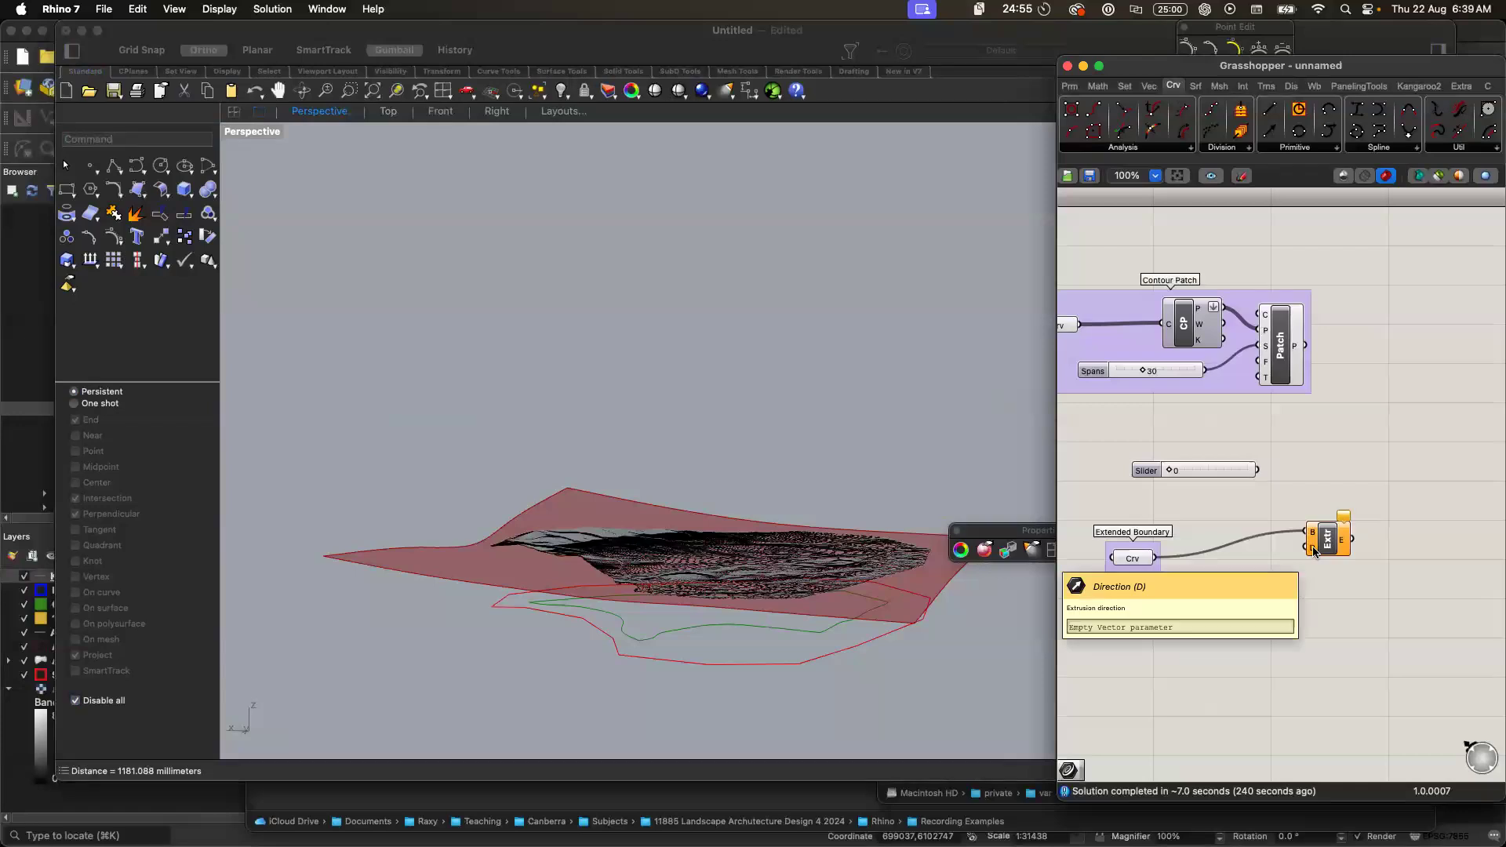
- Move the number slider below the boundary group, then add a Unit Z component and connect it to the Extrude direction
drag(1144, 479, 1114, 665)
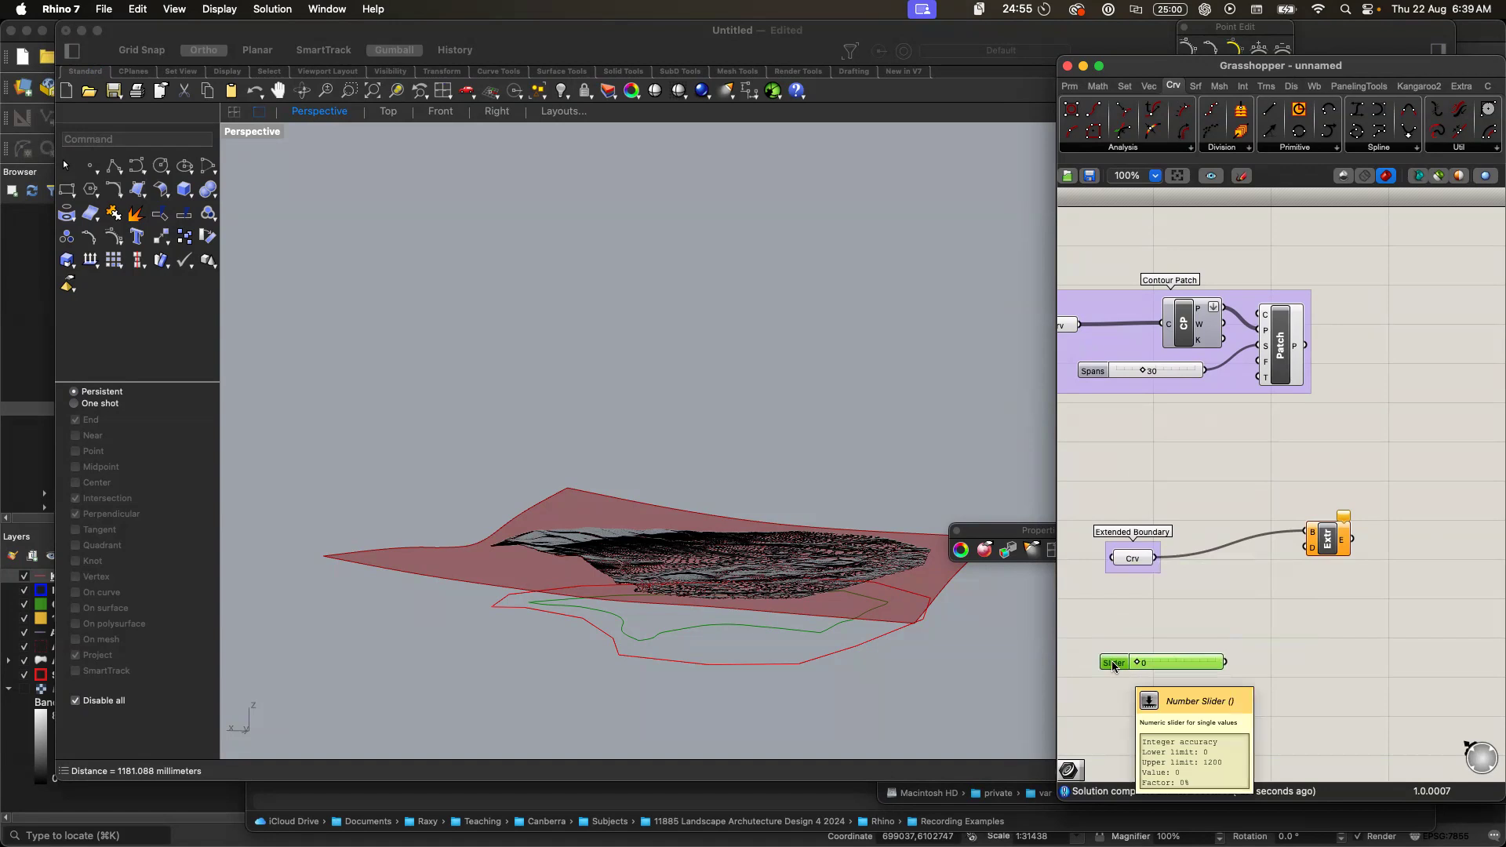
click(1259, 690)
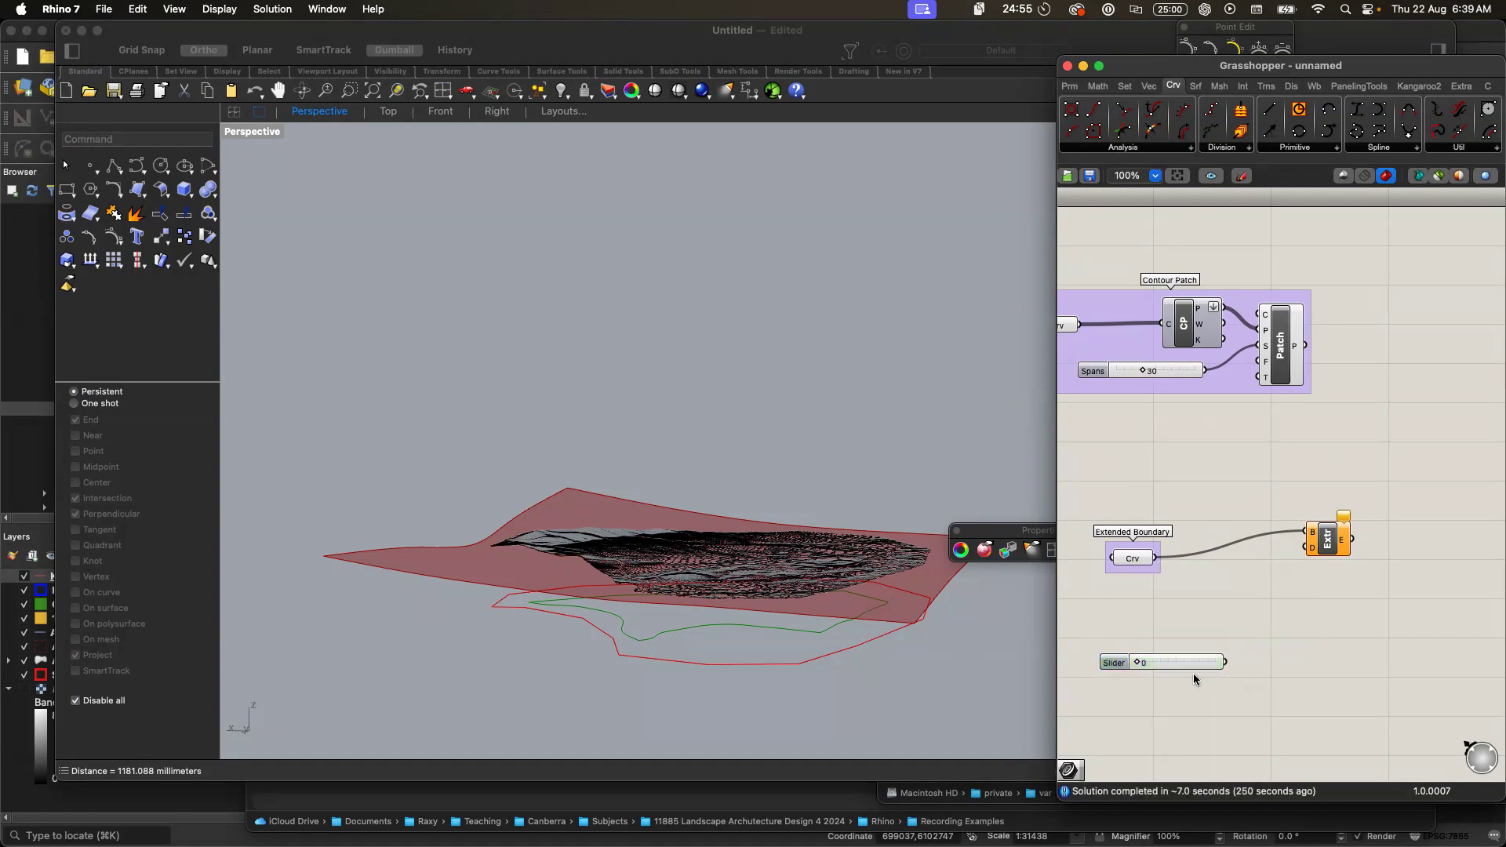
double_click(1329, 682)
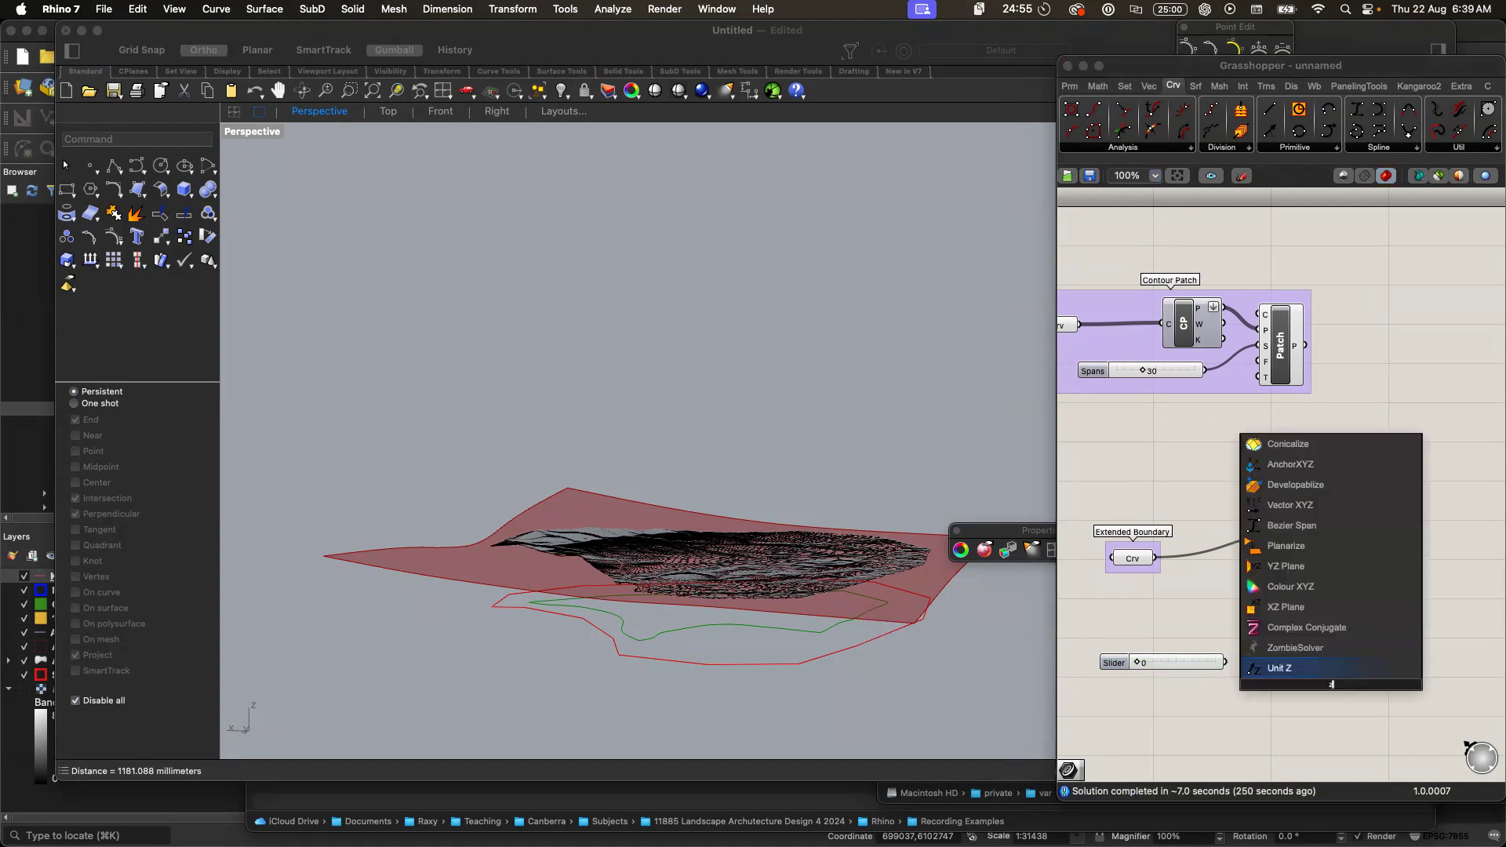
click(1298, 668)
drag(1329, 692, 1272, 599)
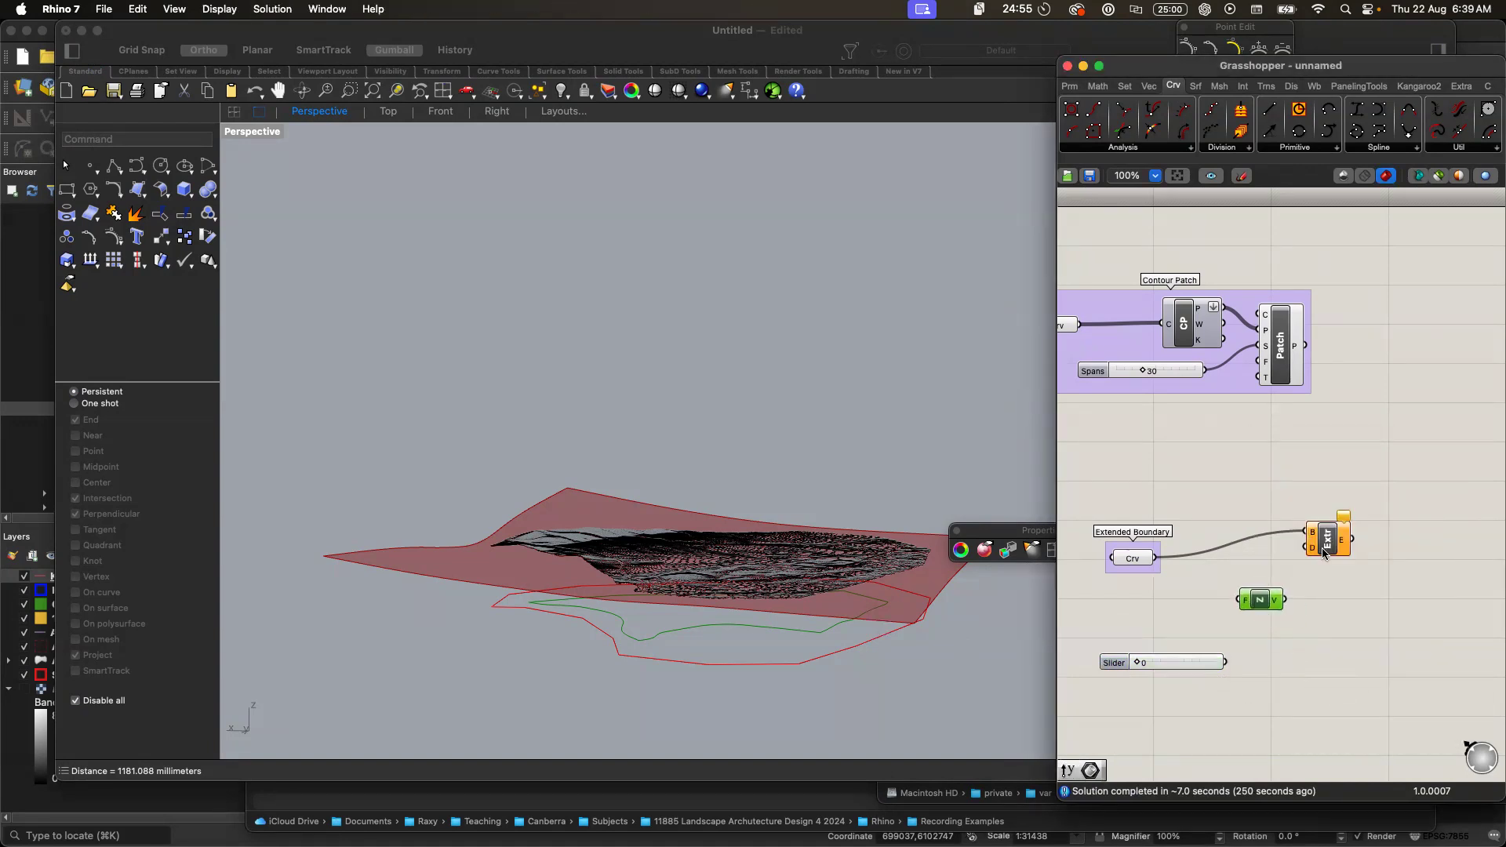
drag(1328, 541, 1350, 561)
drag(1264, 603, 1298, 585)
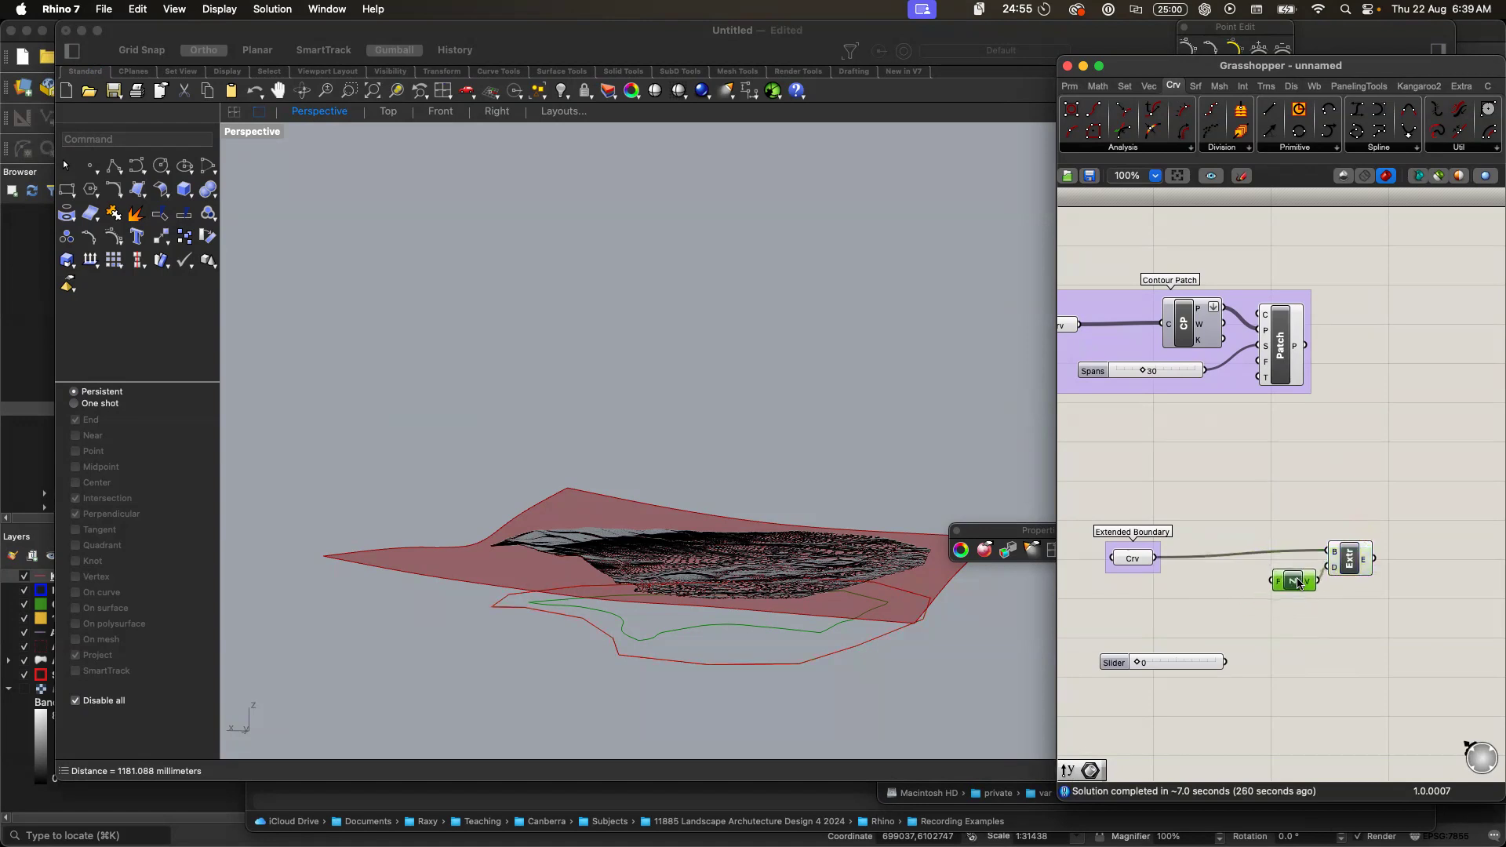
- Connect the number slider to the Unit Z factor and set it to 1200 to extrude the boundary through the patch
drag(1227, 663, 1267, 587)
double_click(1175, 662)
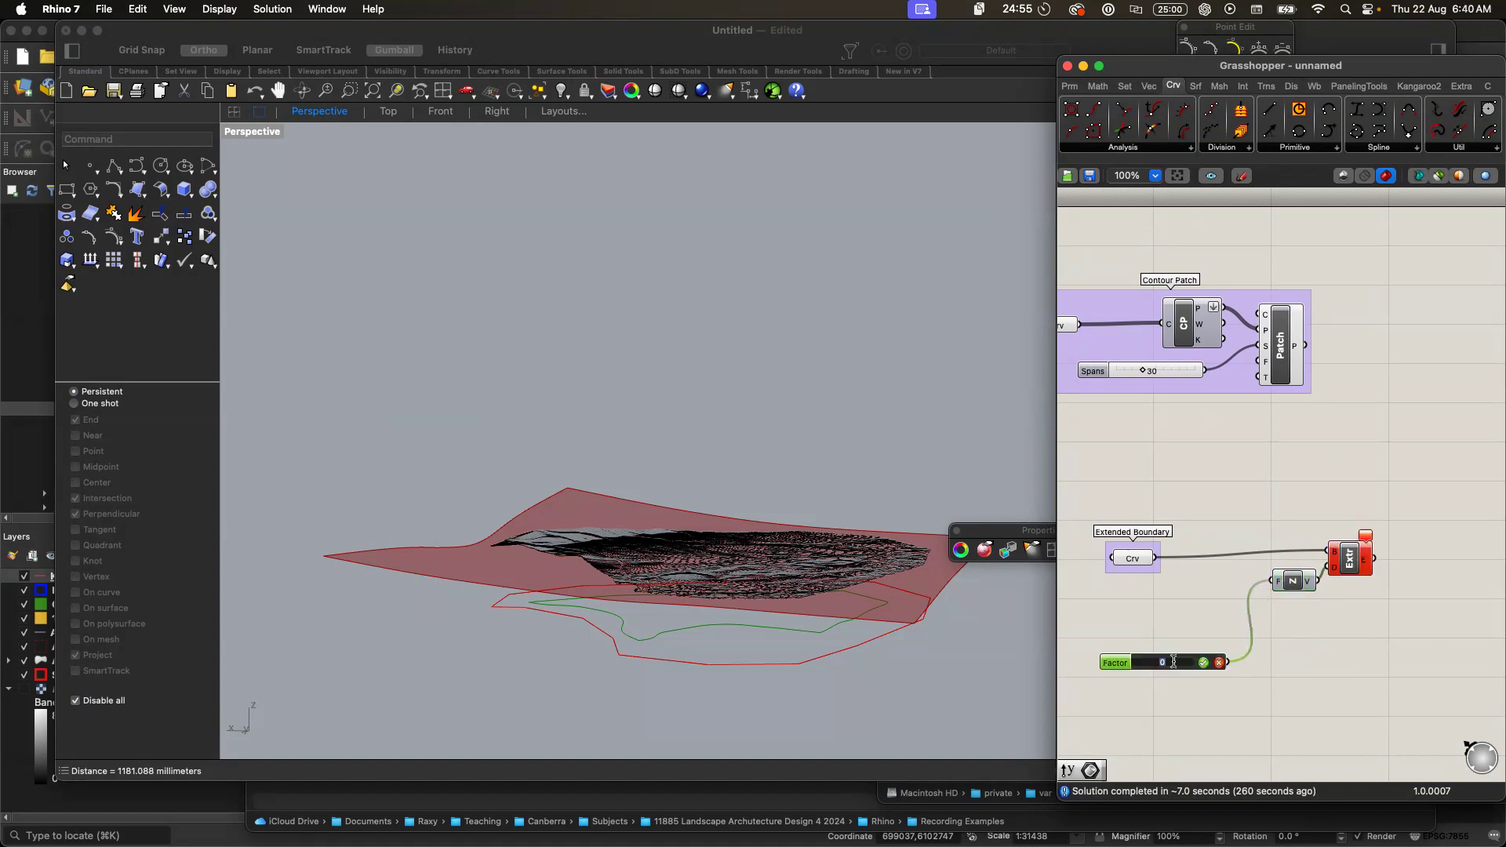
click(1155, 684)
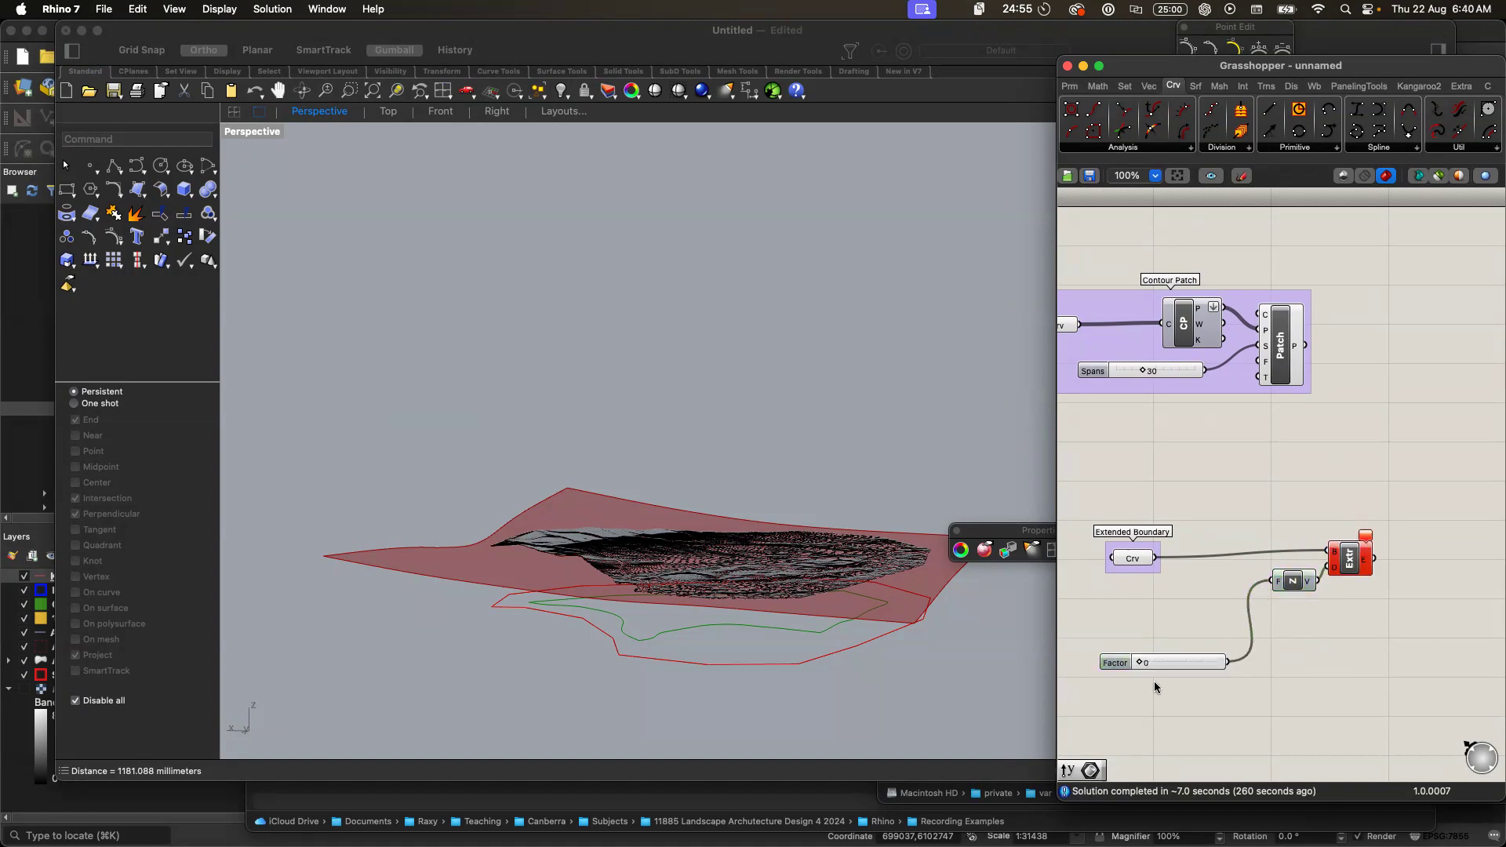
drag(1137, 662, 1258, 656)
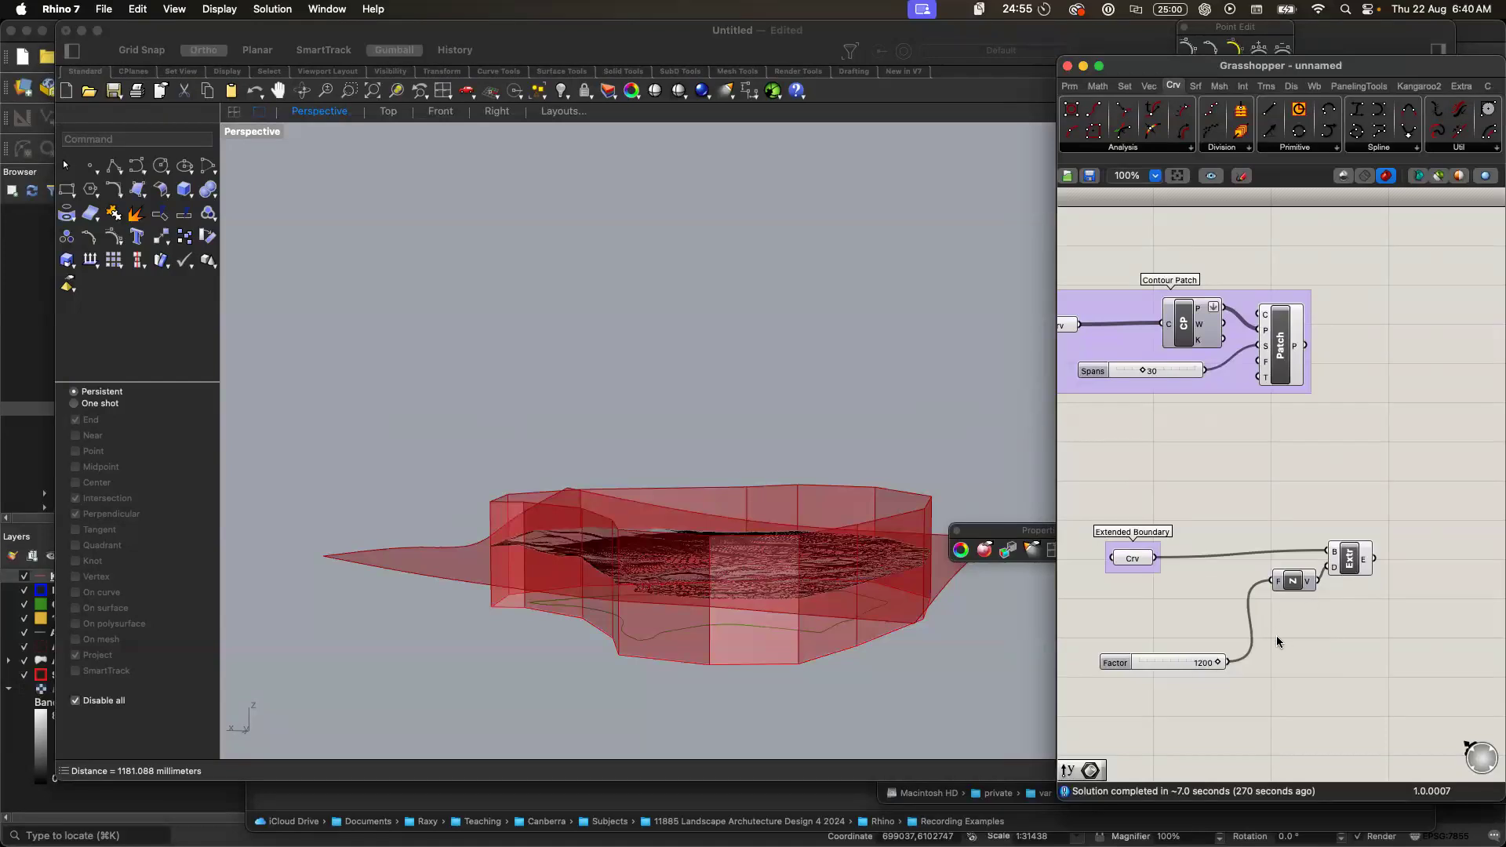
- Inspect how the boundary extrusion crosses the patch surface, and add a Split Brep component beside the Patch and Extrude components
click(890, 703)
scroll(890, 703, up, 5)
scroll(890, 703, up, 5)
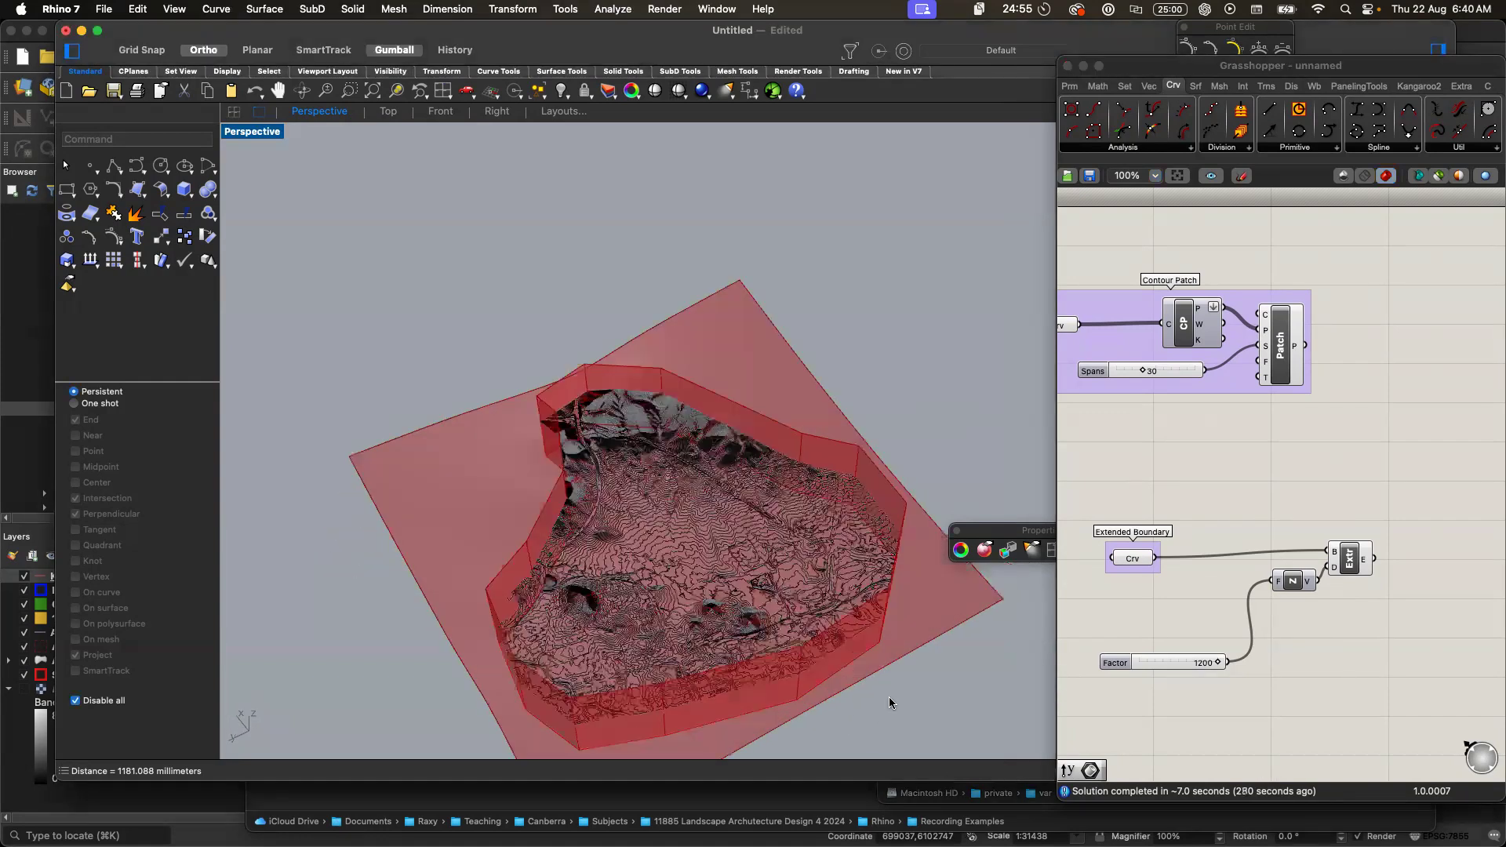
scroll(889, 703, down, 10)
click(1427, 627)
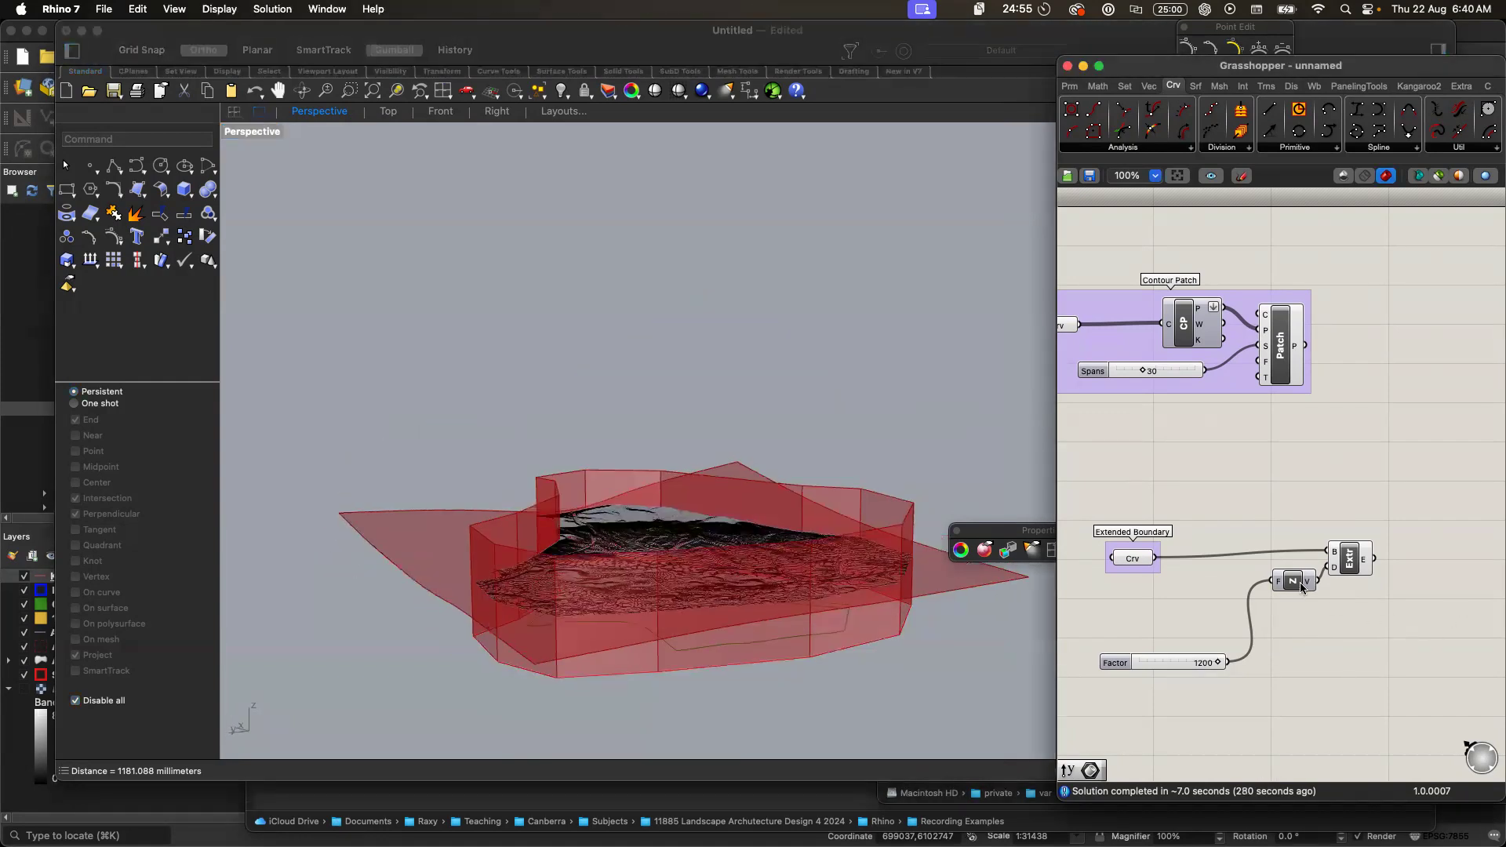
scroll(1372, 611, right, 3)
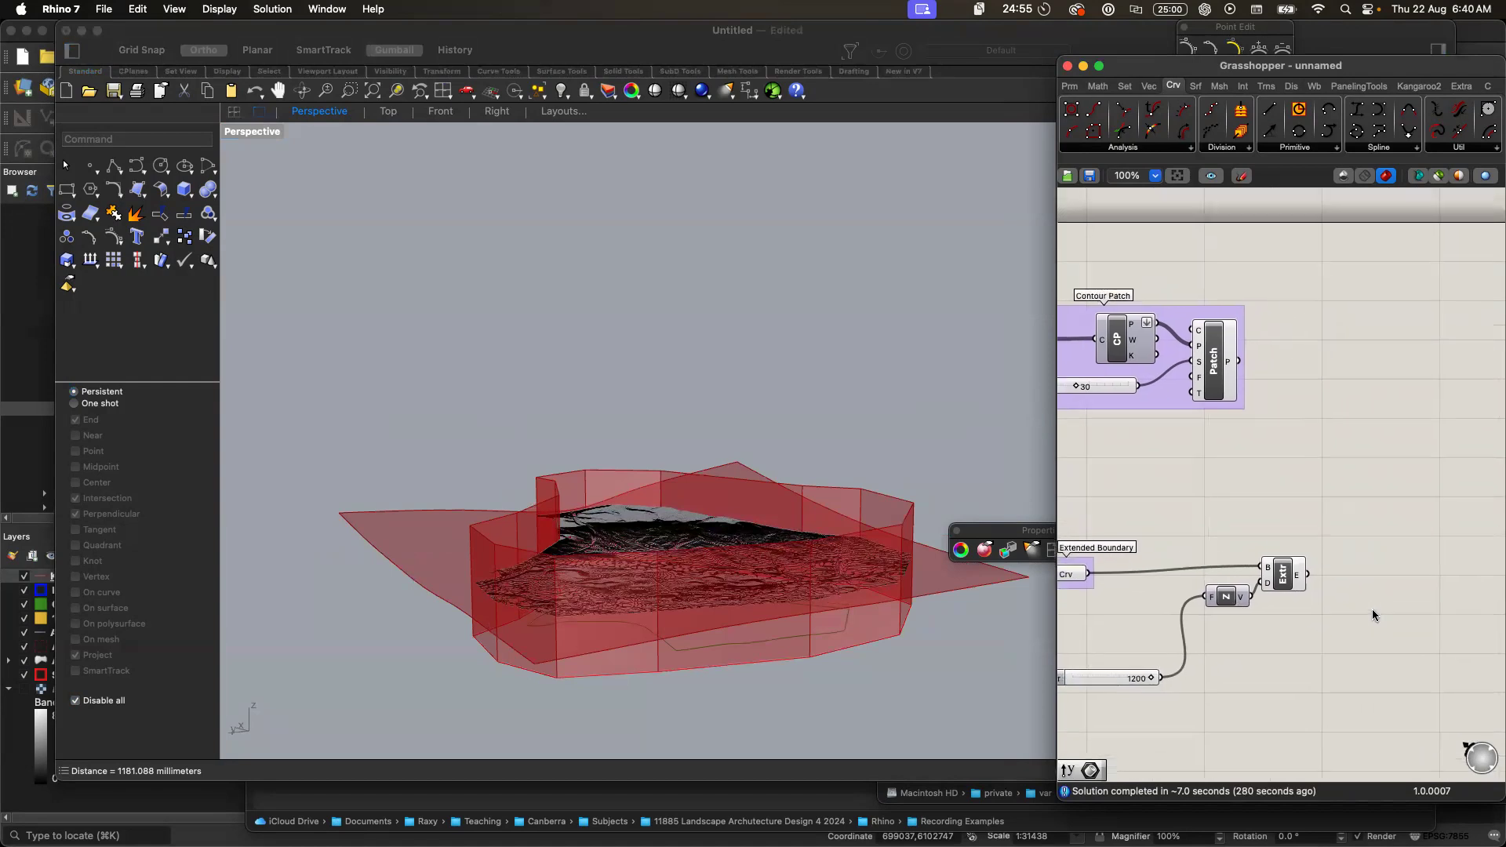
click(1209, 382)
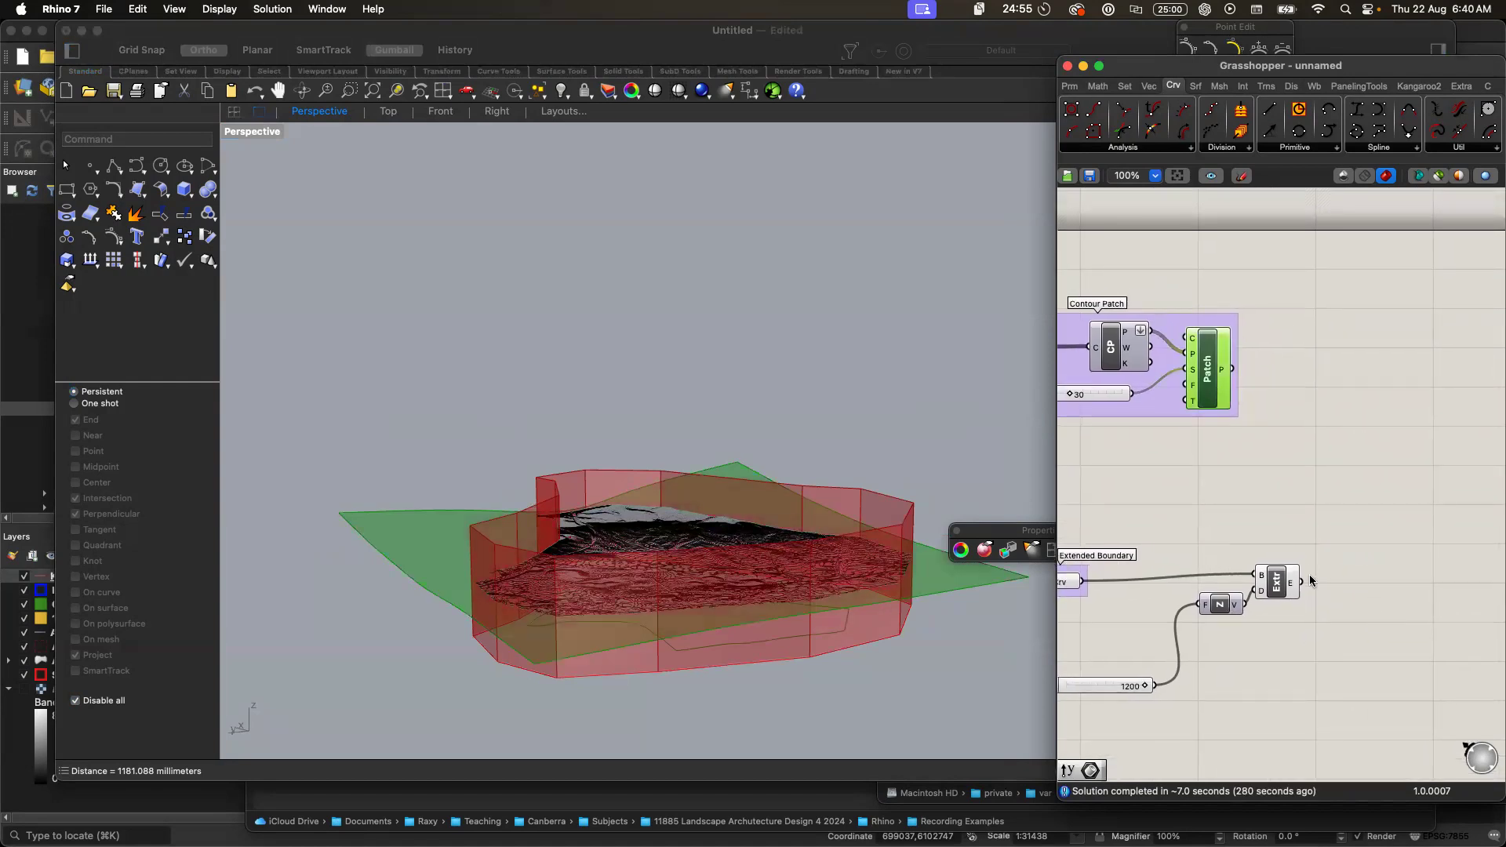
click(1280, 590)
double_click(1376, 511)
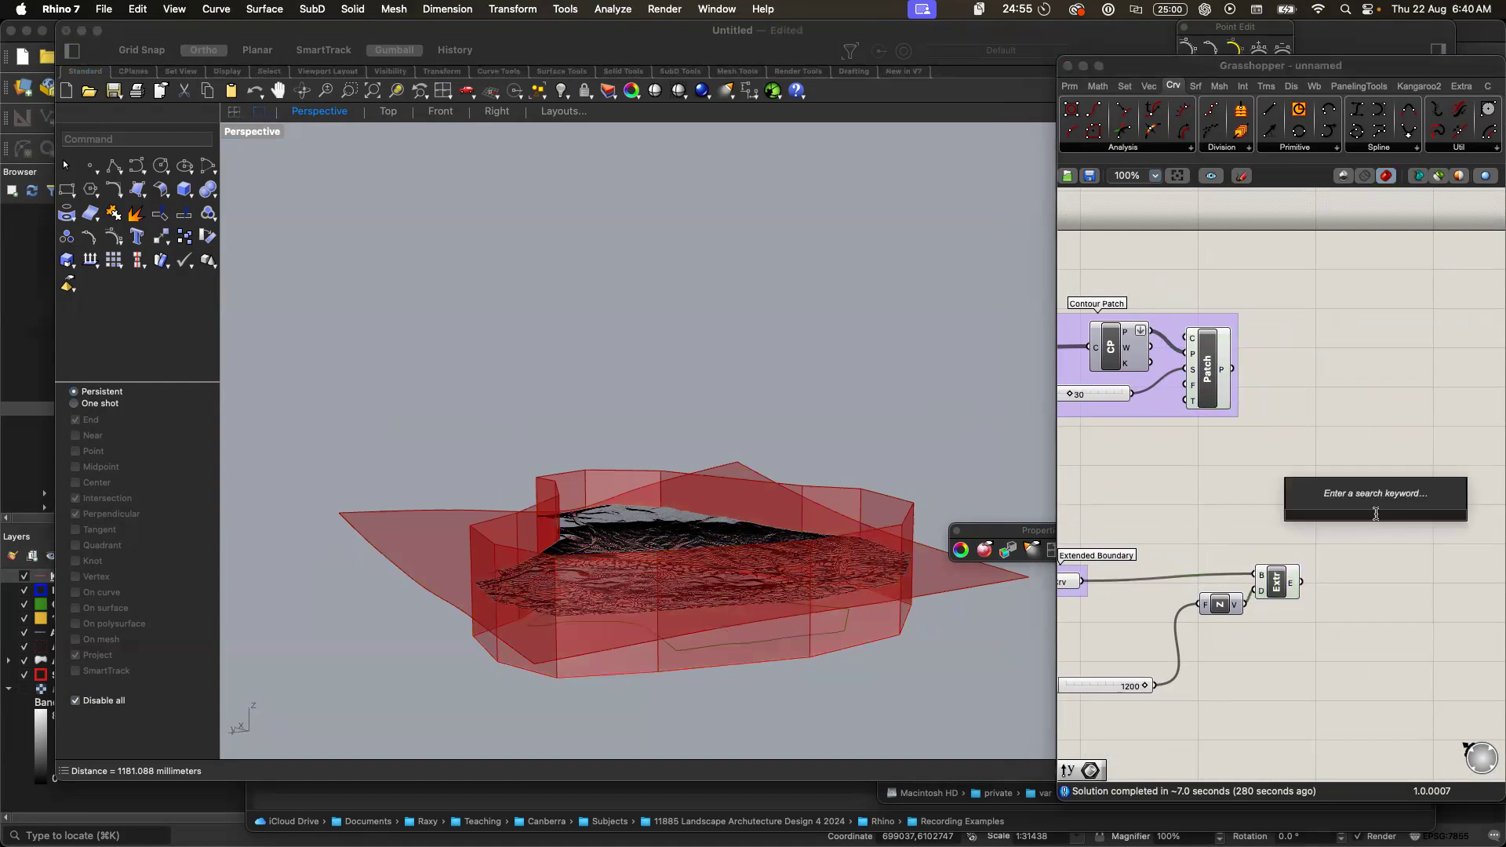
text(spl)
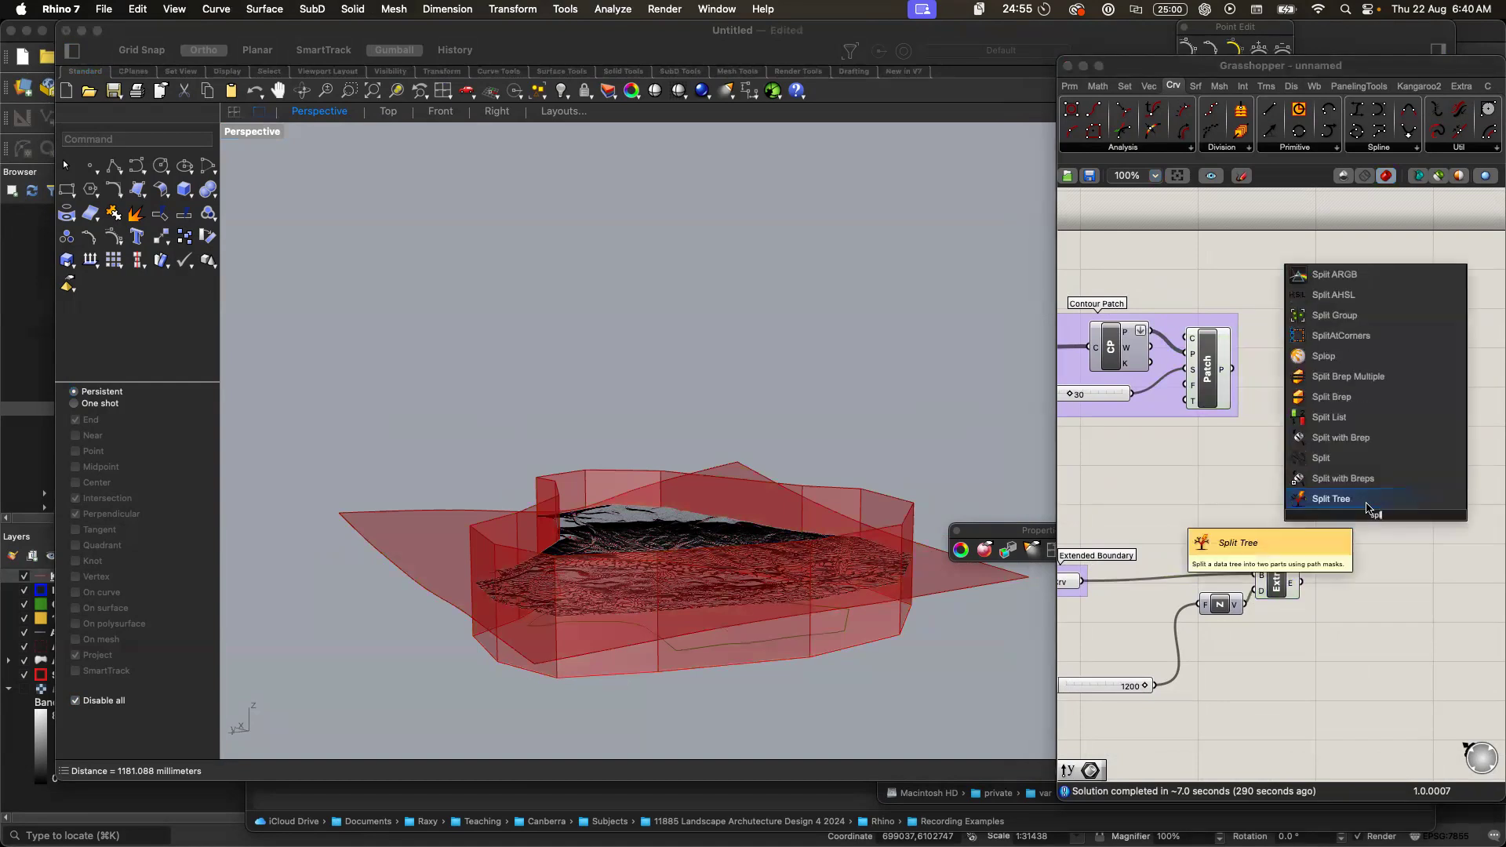
click(1362, 402)
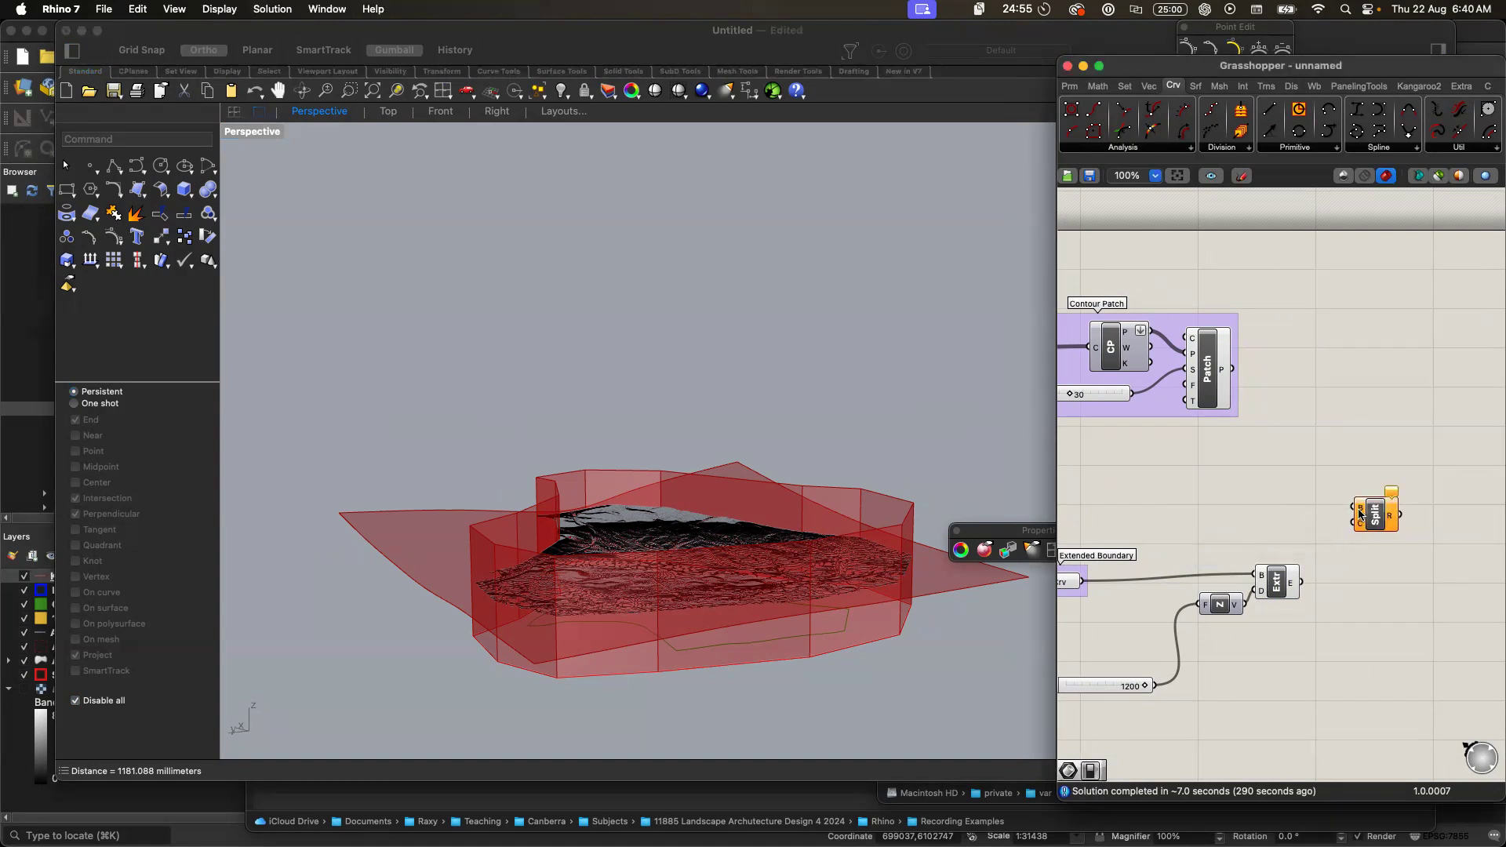
- Connect the Patch output to the Split Brep's brep input and the extruded boundary to its cutter input
click(1202, 377)
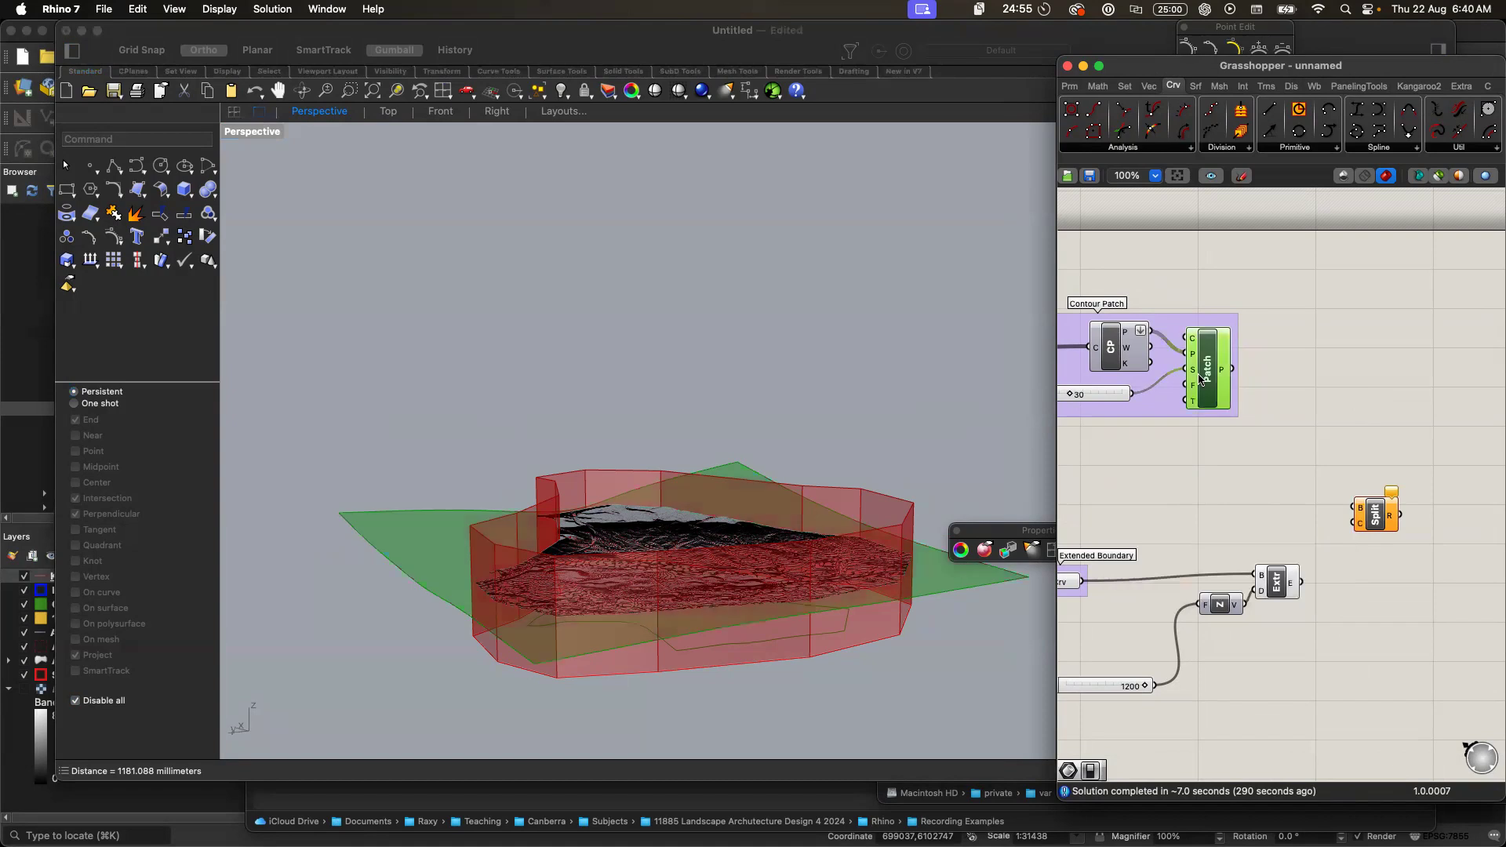
drag(1234, 368, 1361, 509)
click(1374, 524)
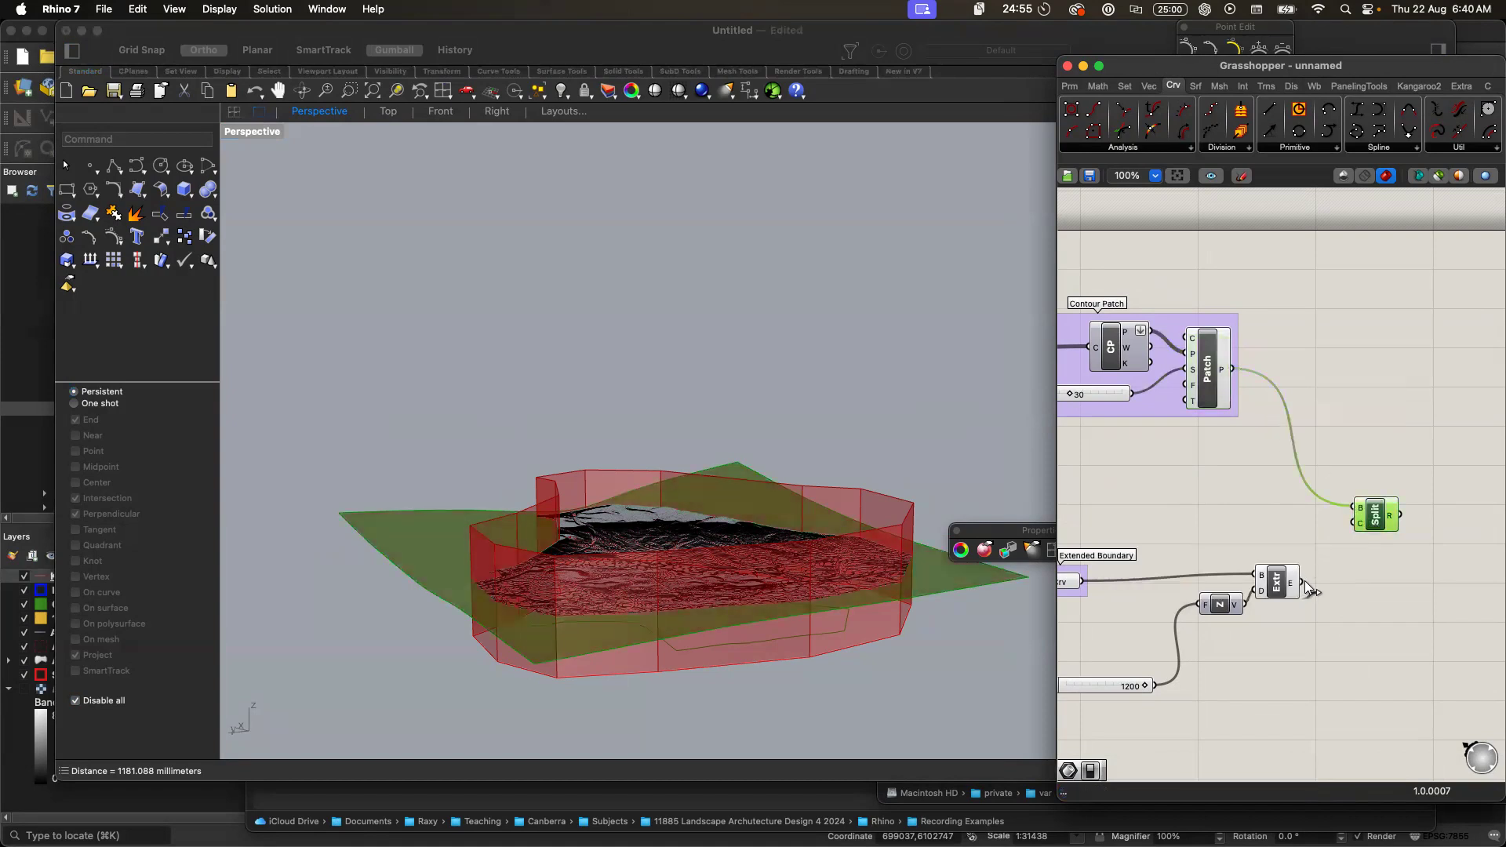
drag(1304, 584, 1359, 524)
scroll(738, 584, up, 10)
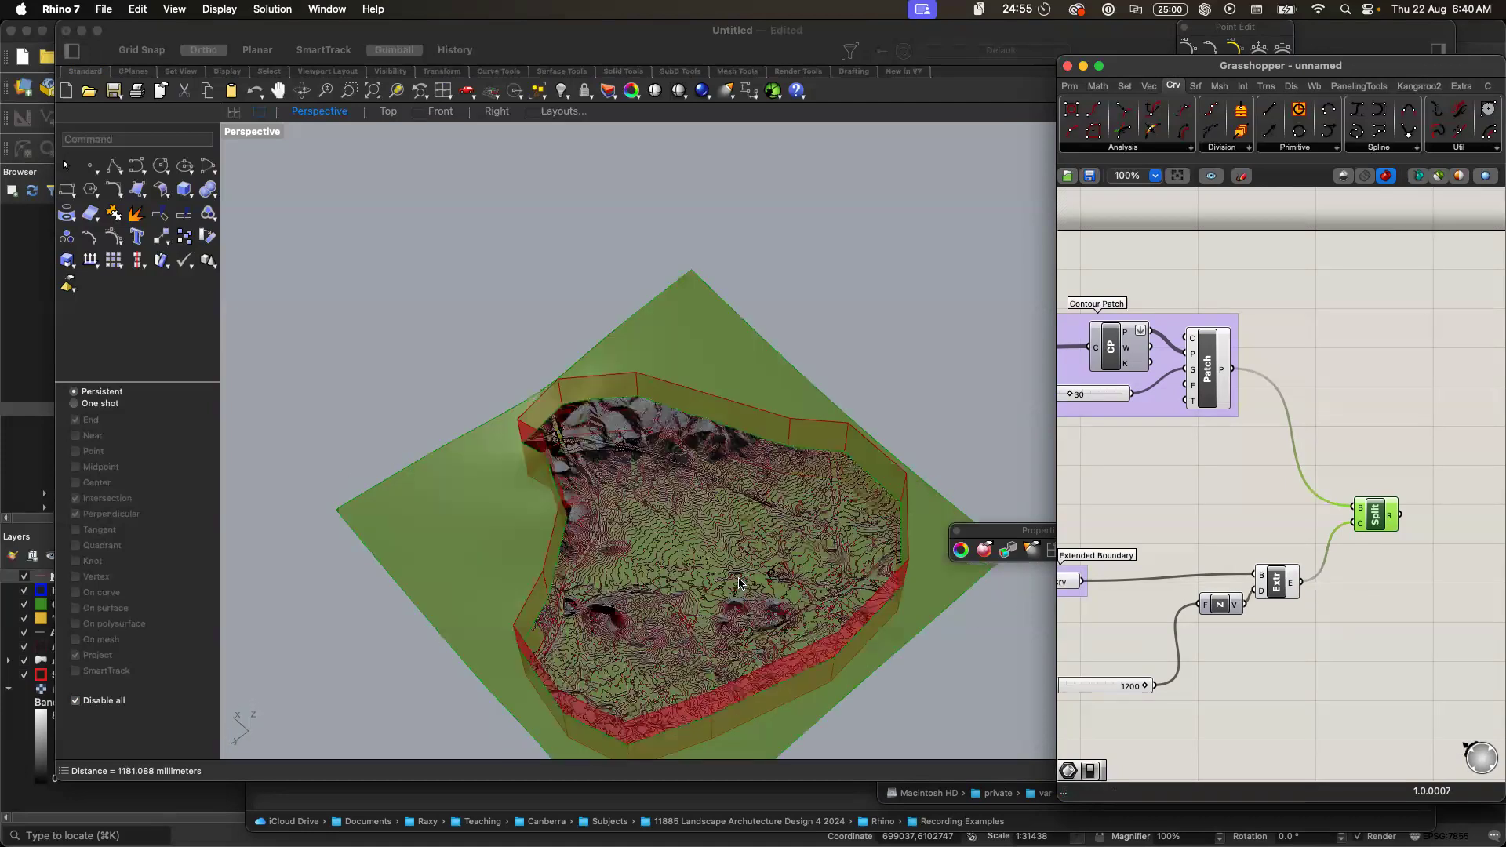
scroll(737, 580, down, 10)
click(1429, 562)
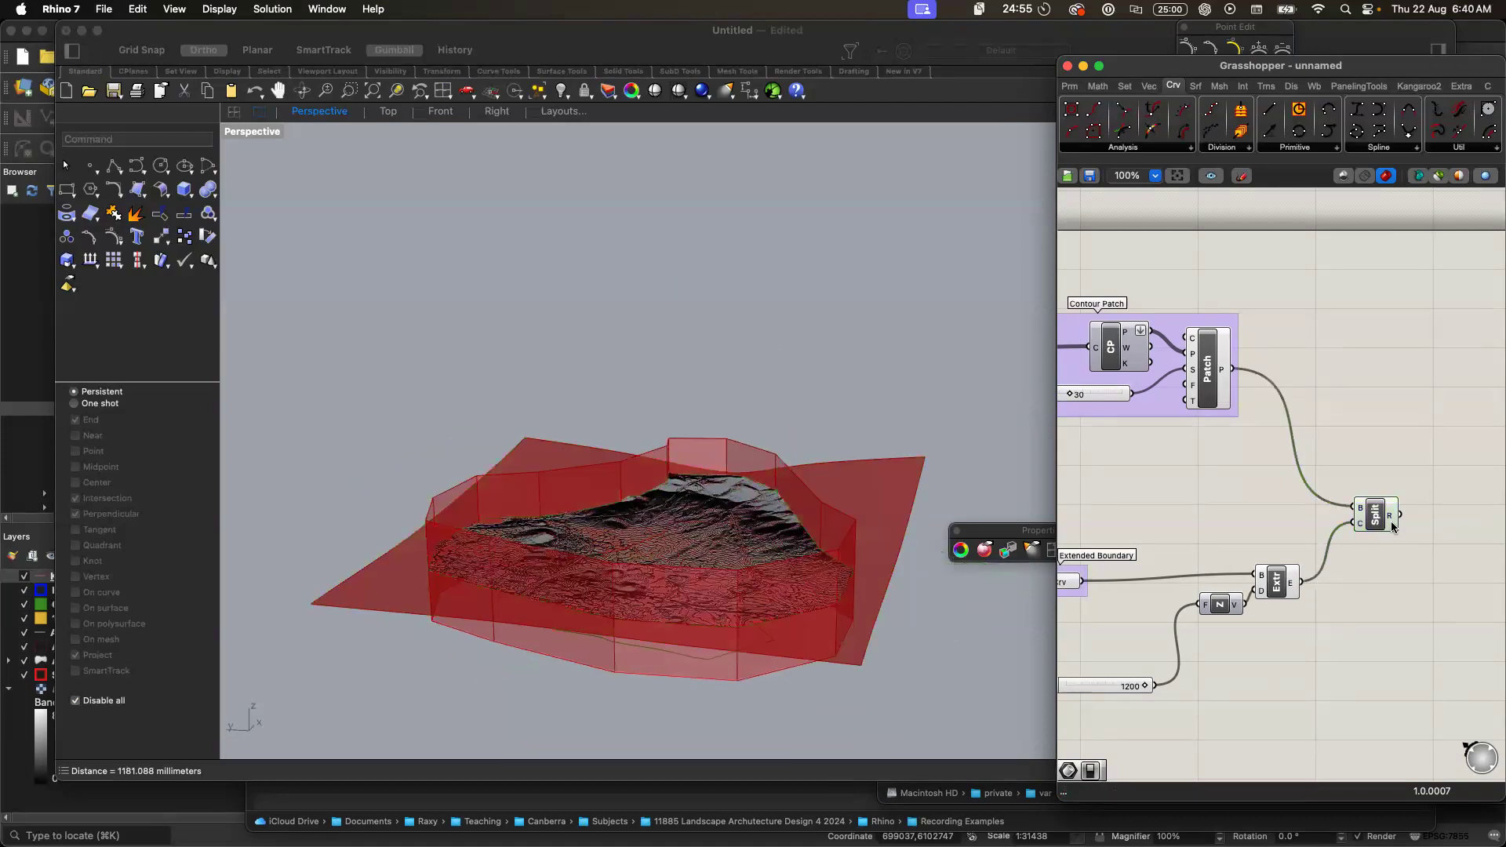
- Check the Split Brep's result output and add a List Item component beside it
mouse_move(1393, 523)
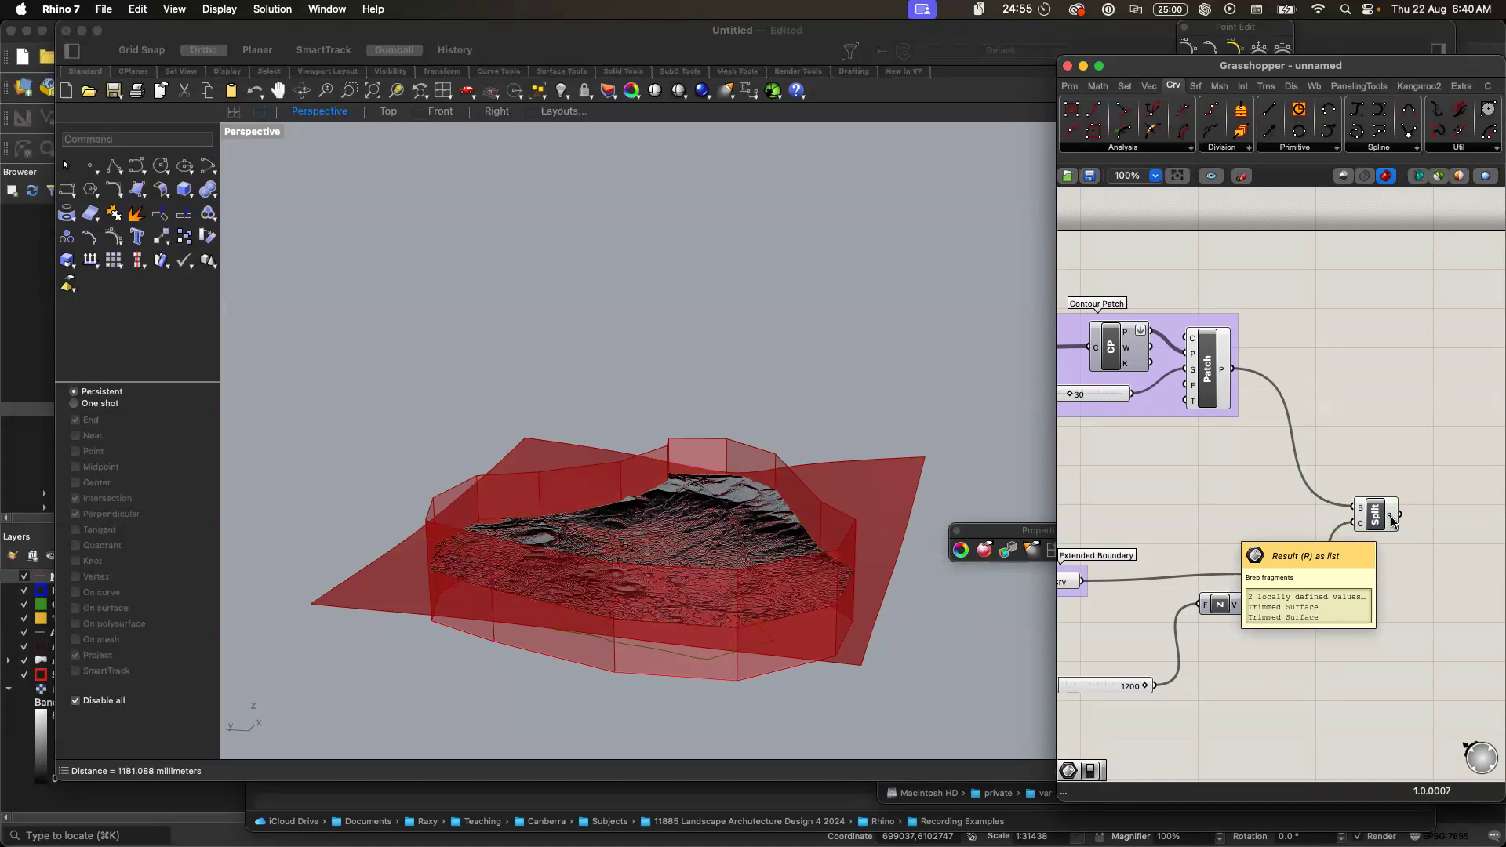
scroll(1410, 558, right, 10)
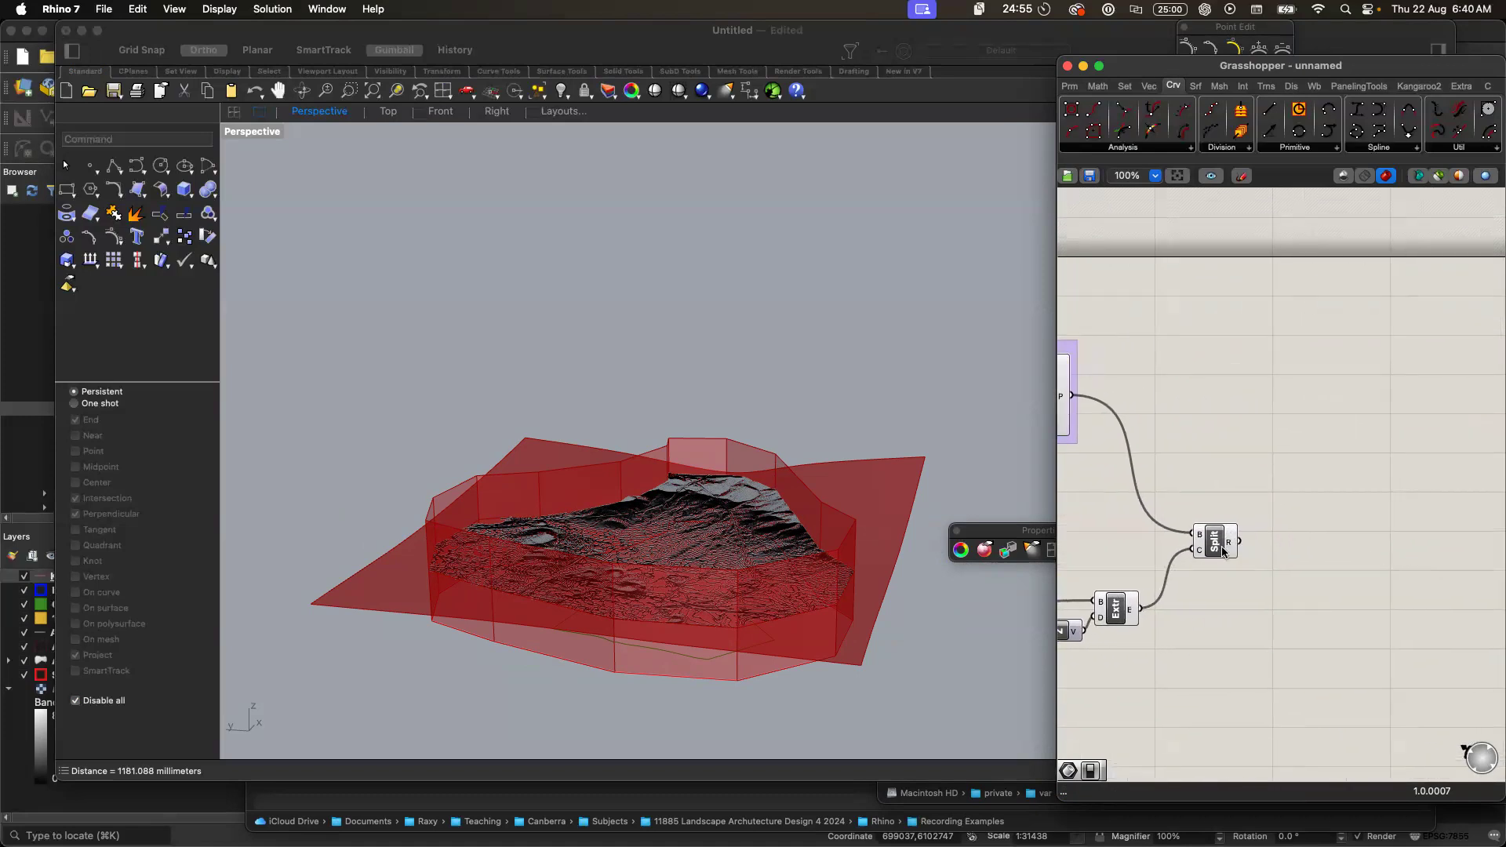
double_click(1334, 543)
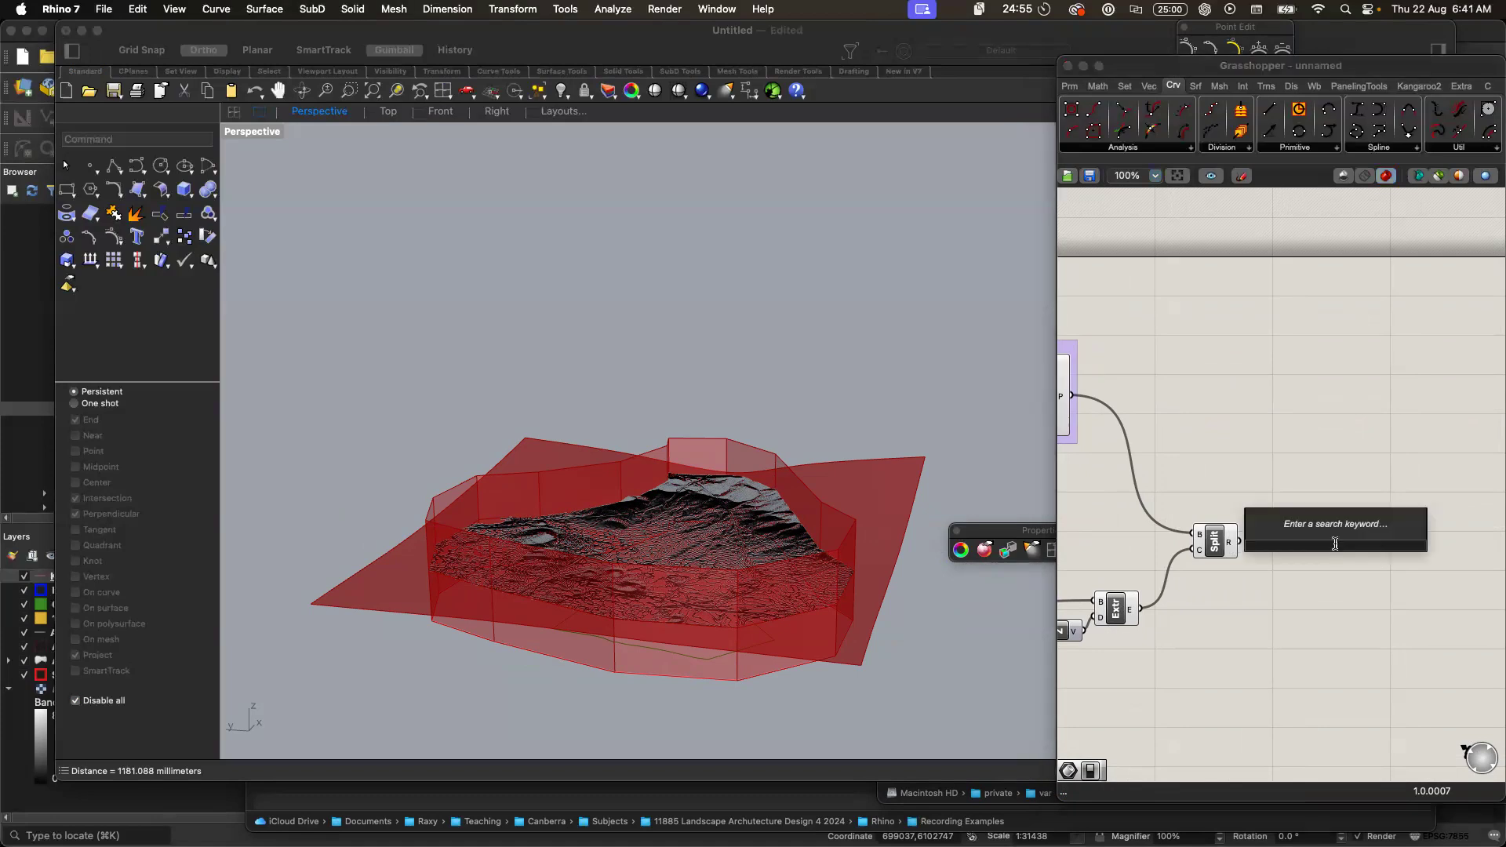
text(li)
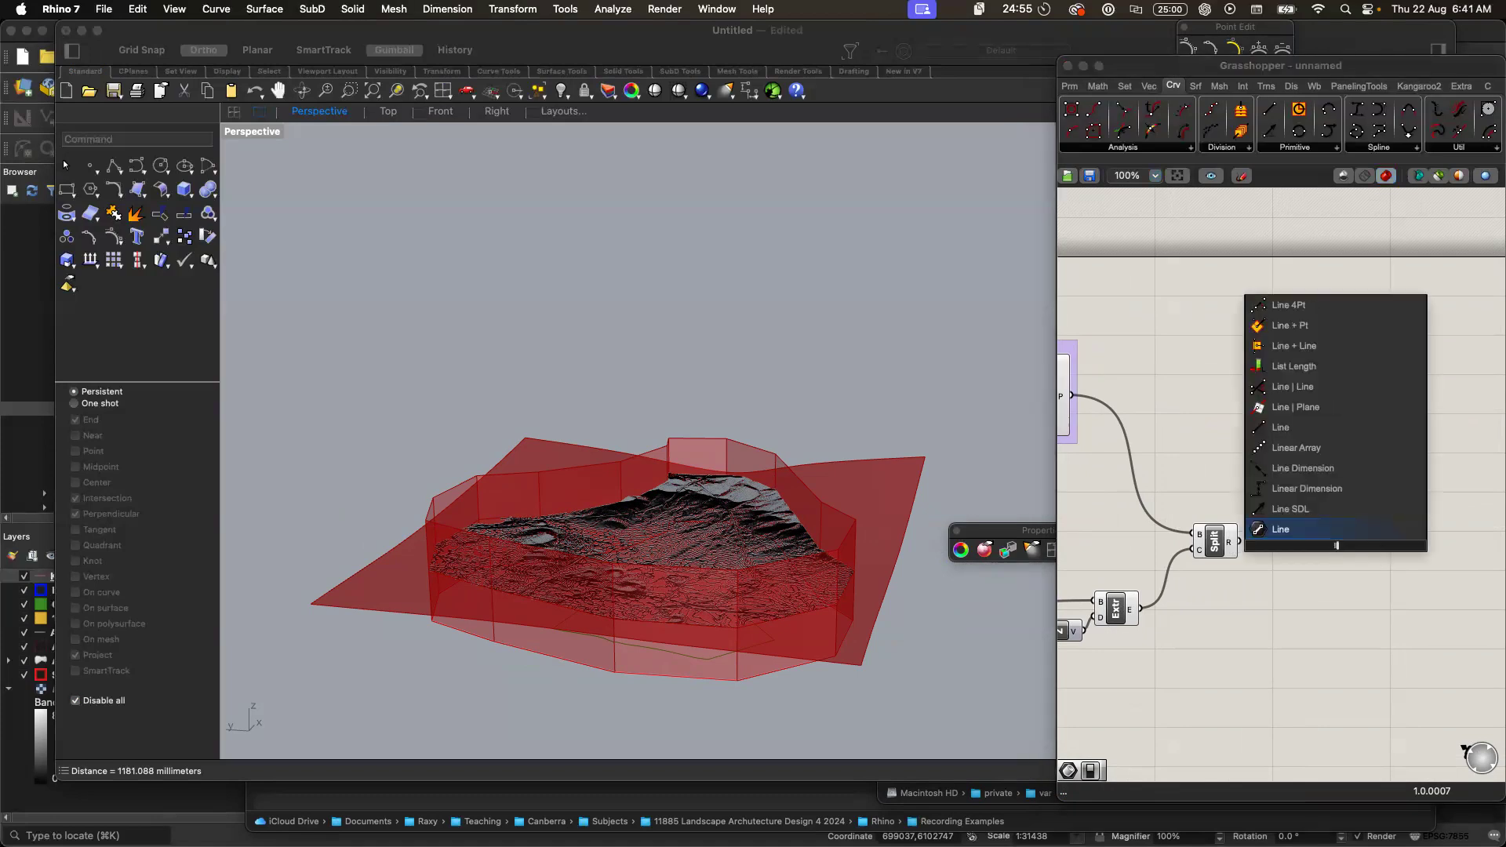
text(s)
key(Up)
key(Up)
key(Up)
key(Up)
key(Up)
key(Up)
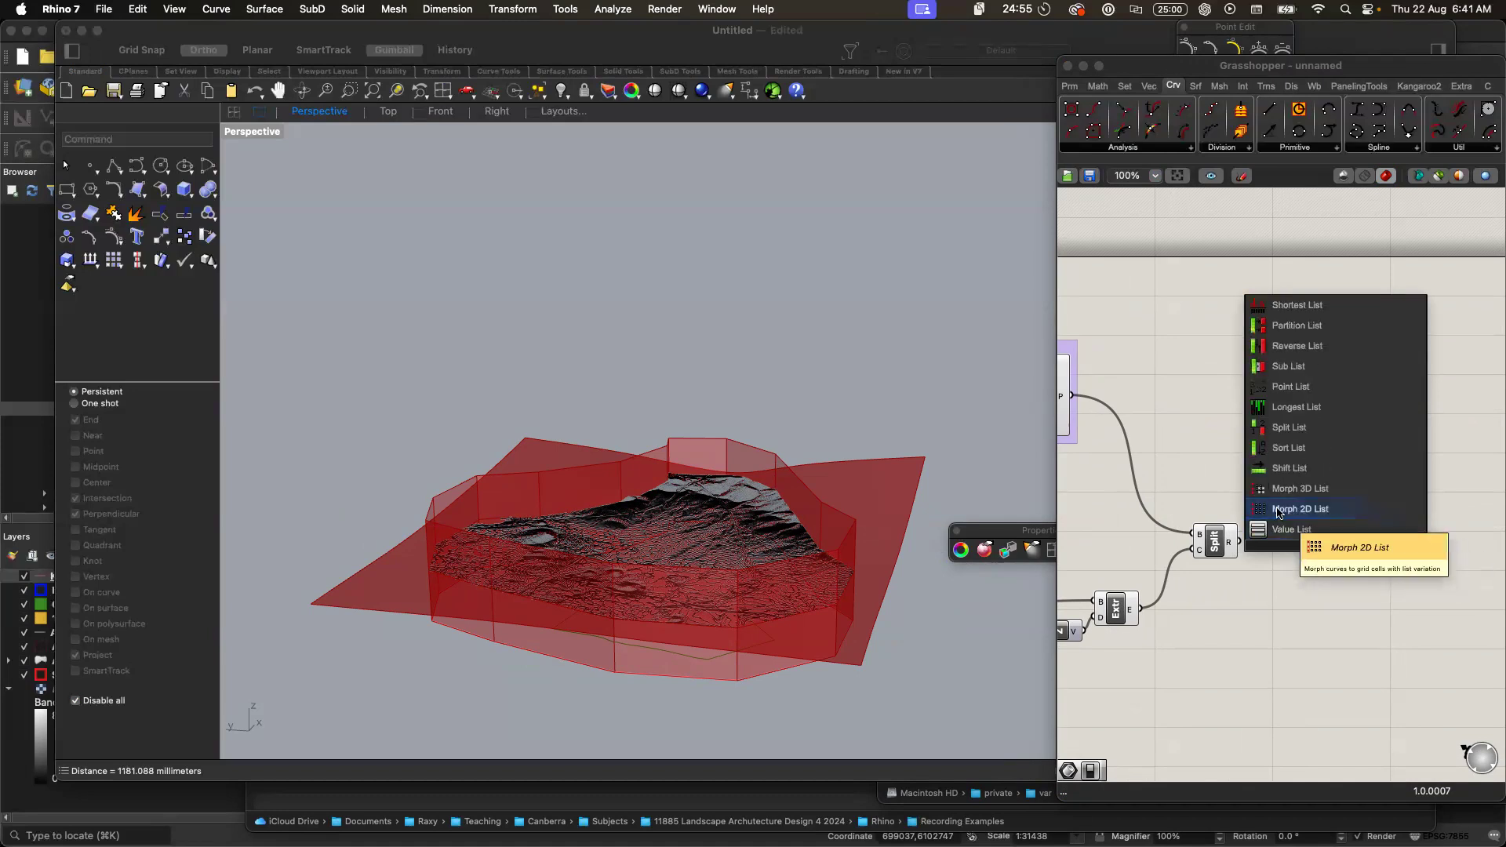
text(t i)
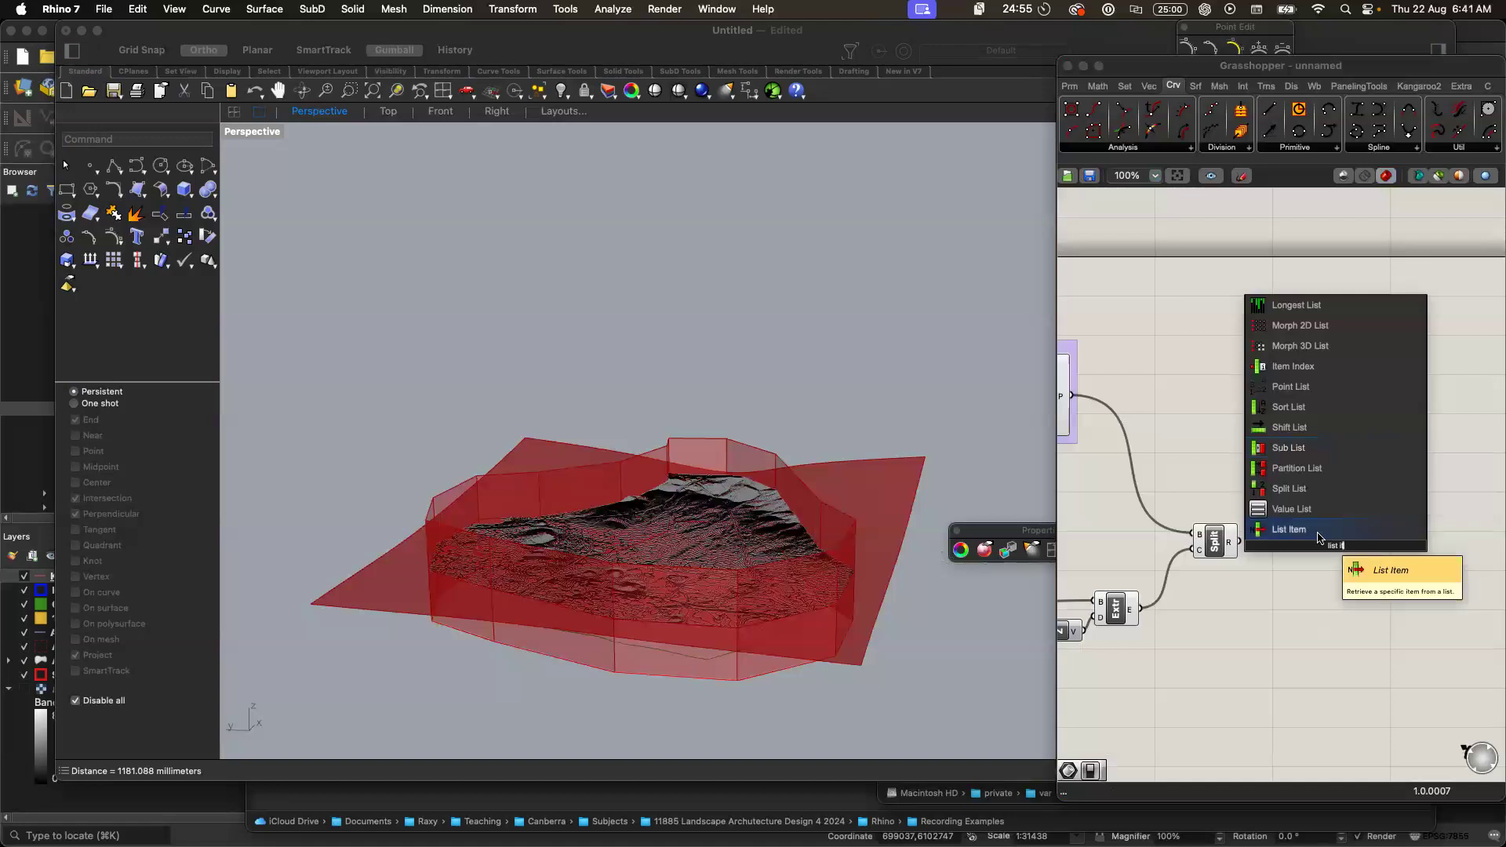
click(1318, 536)
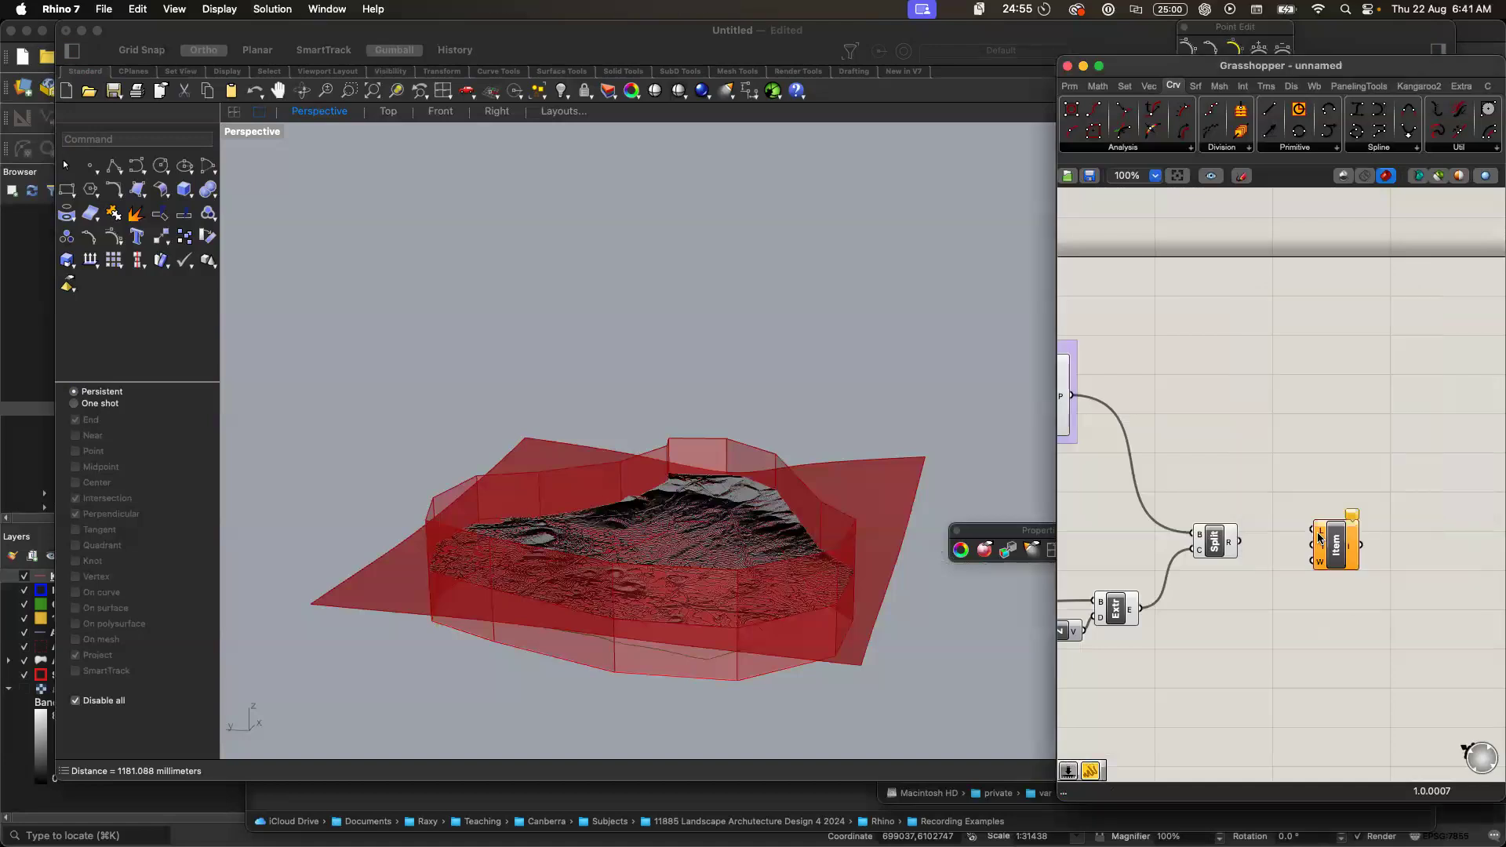
- Connect the Split Brep's result output to the List Item's list input and inspect the piece it selects
drag(1240, 541, 1346, 557)
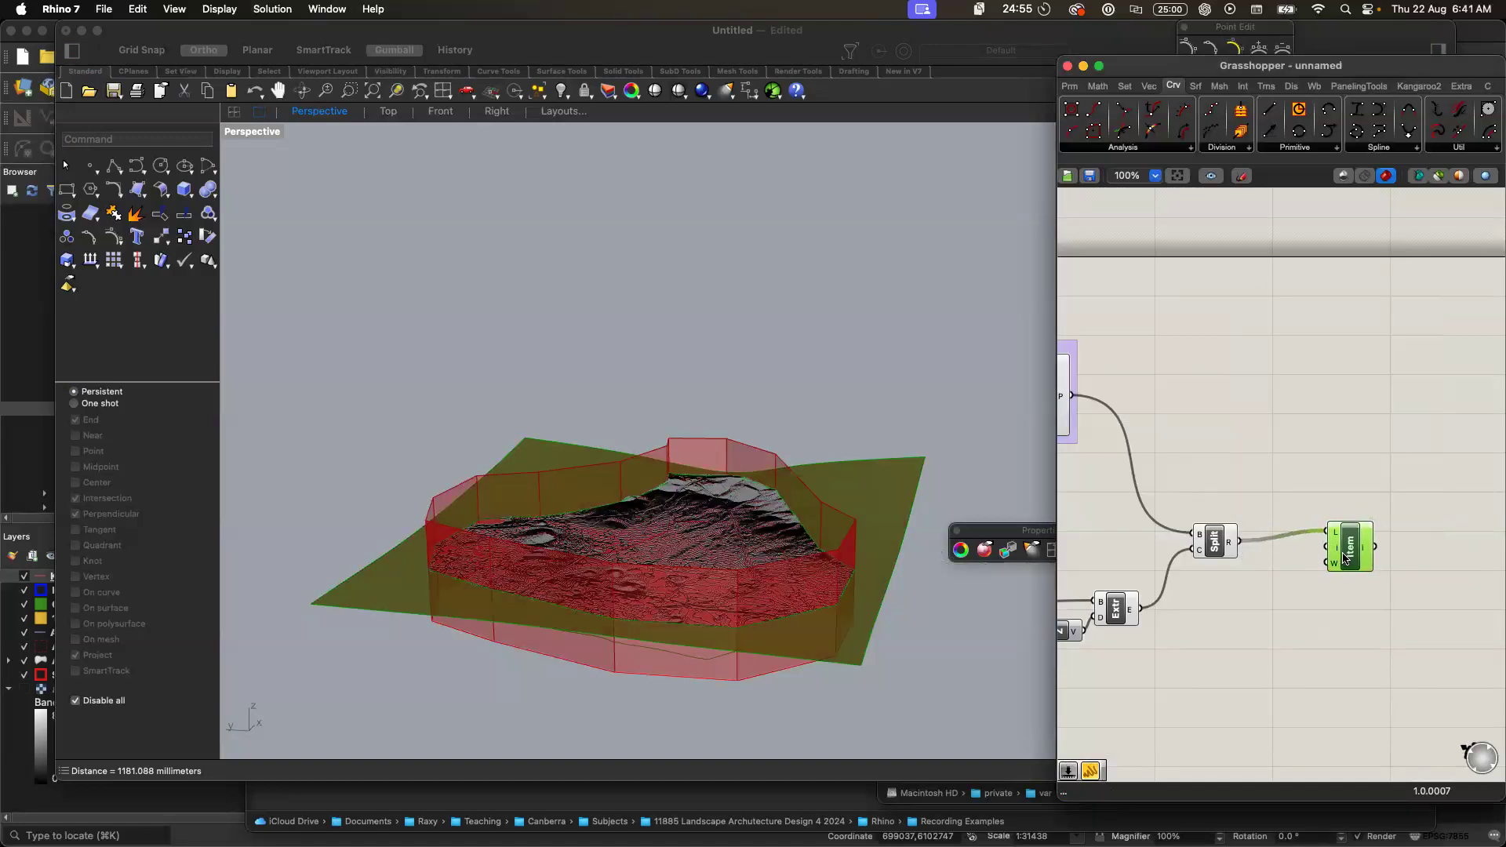
scroll(834, 620, up, 5)
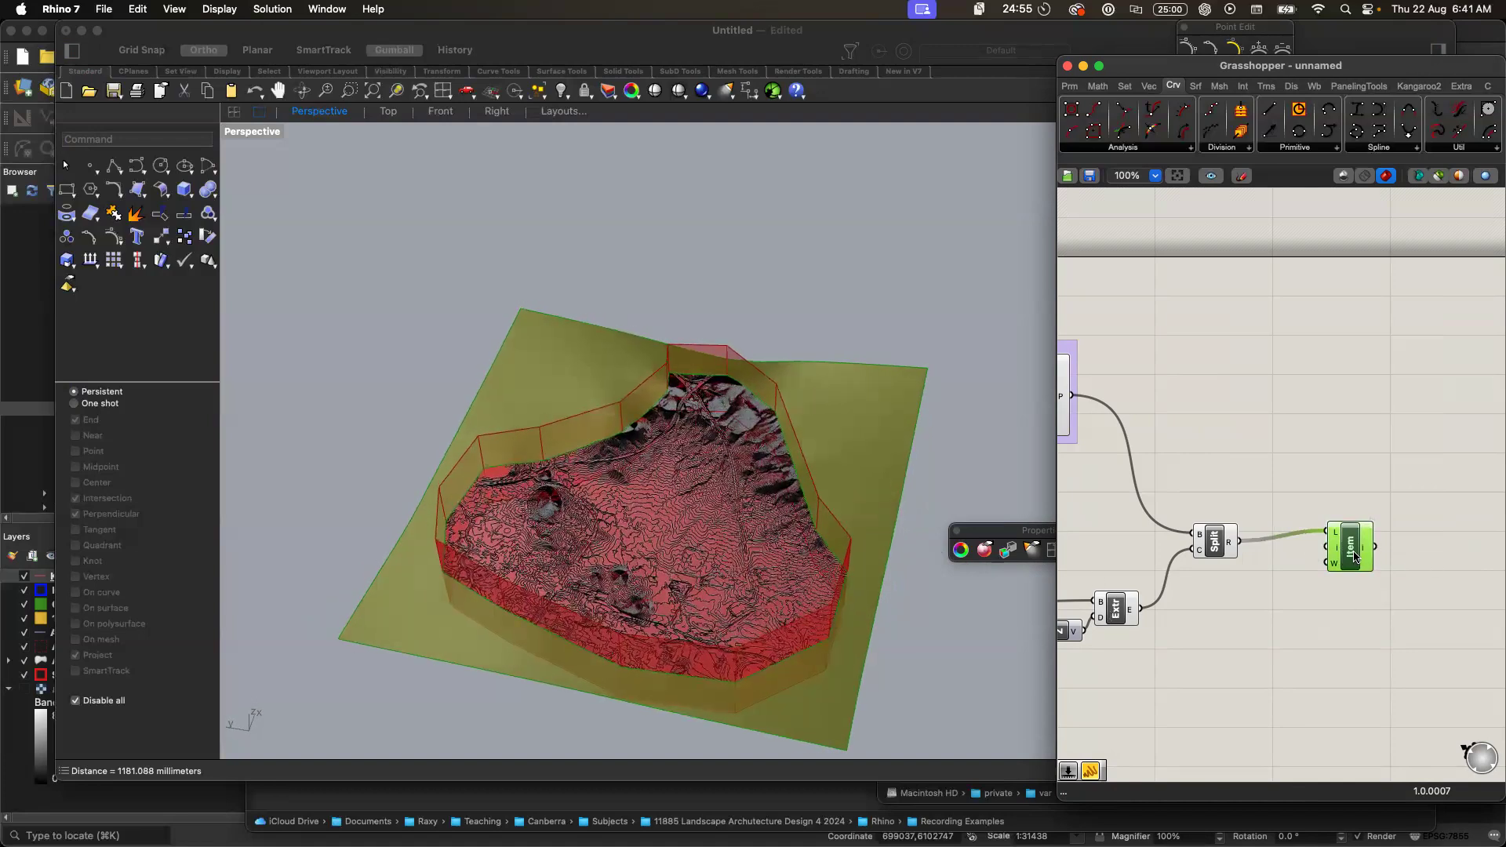
mouse_move(1366, 554)
click(1225, 666)
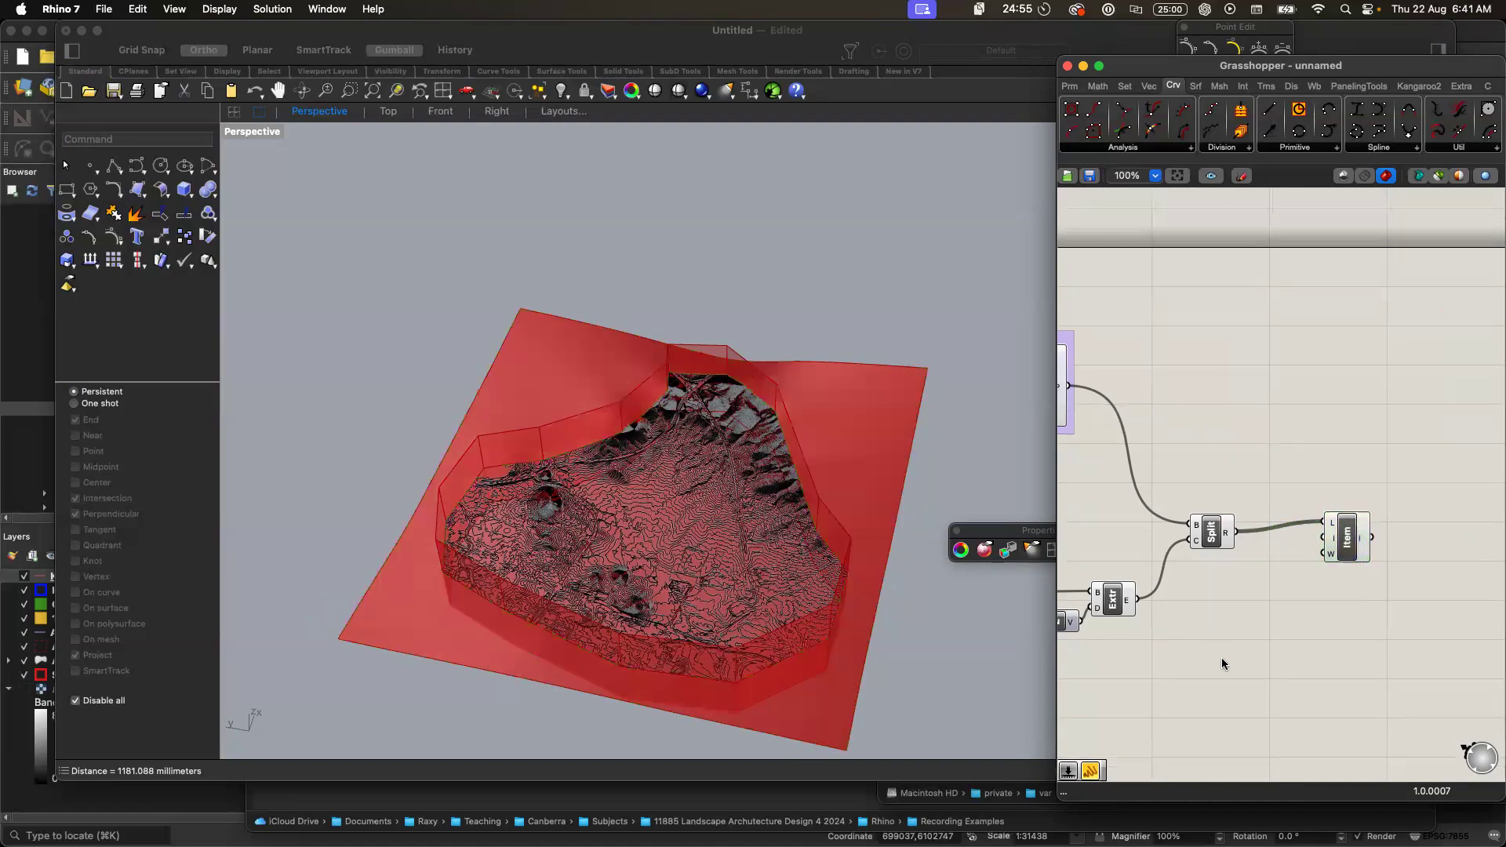
- Add a small panel containing 1 and connect it to the List Item's index input to select the inner surface piece
scroll(1225, 666, down, 3)
mouse_move(1308, 499)
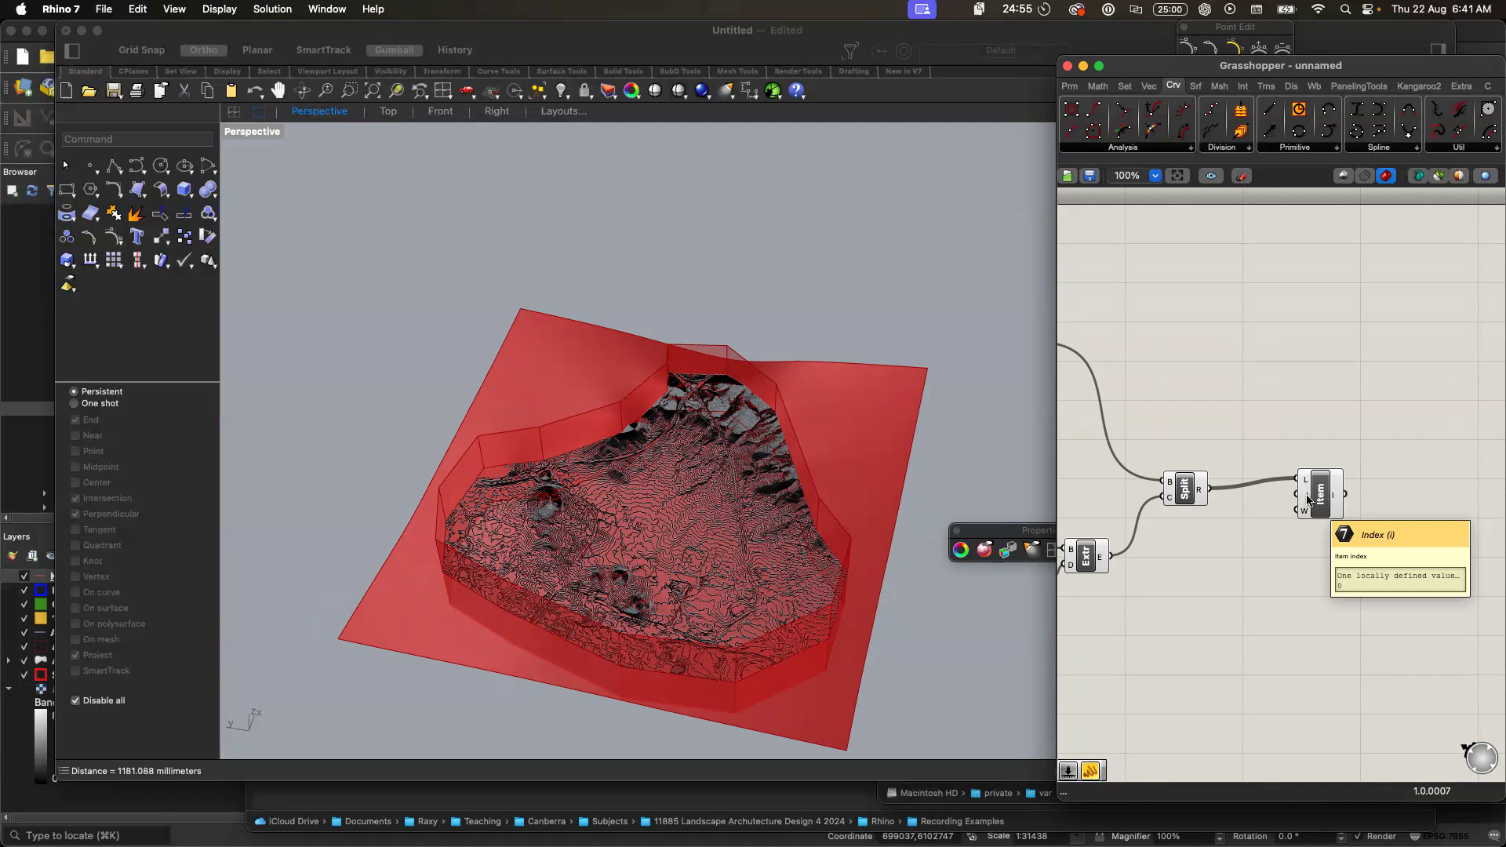
click(1072, 93)
drag(1274, 138, 1274, 728)
double_click(1275, 728)
text(1)
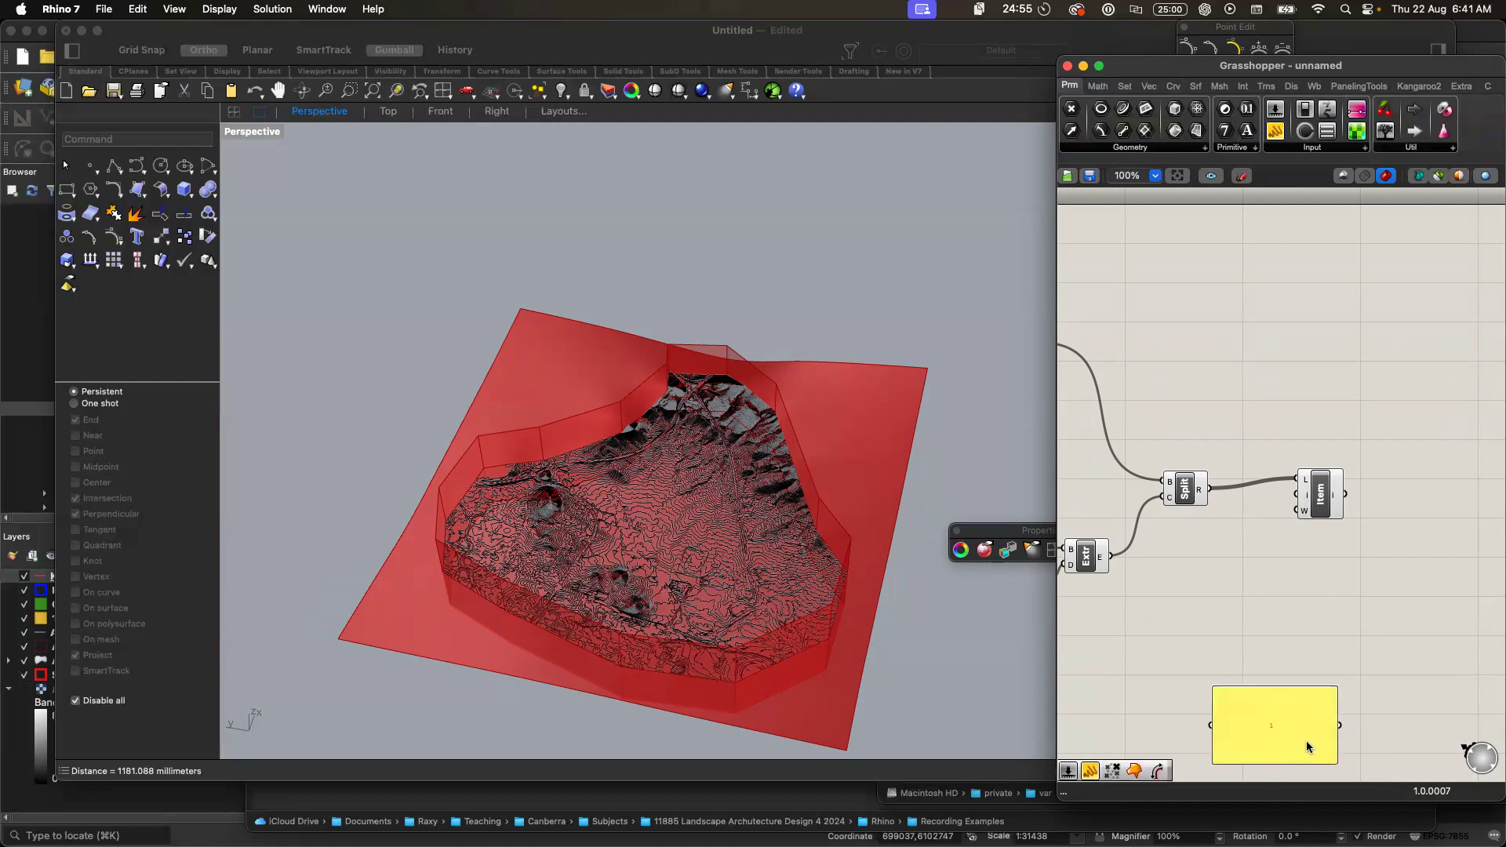
click(1338, 764)
click(1337, 765)
drag(1336, 763, 1309, 501)
click(1312, 514)
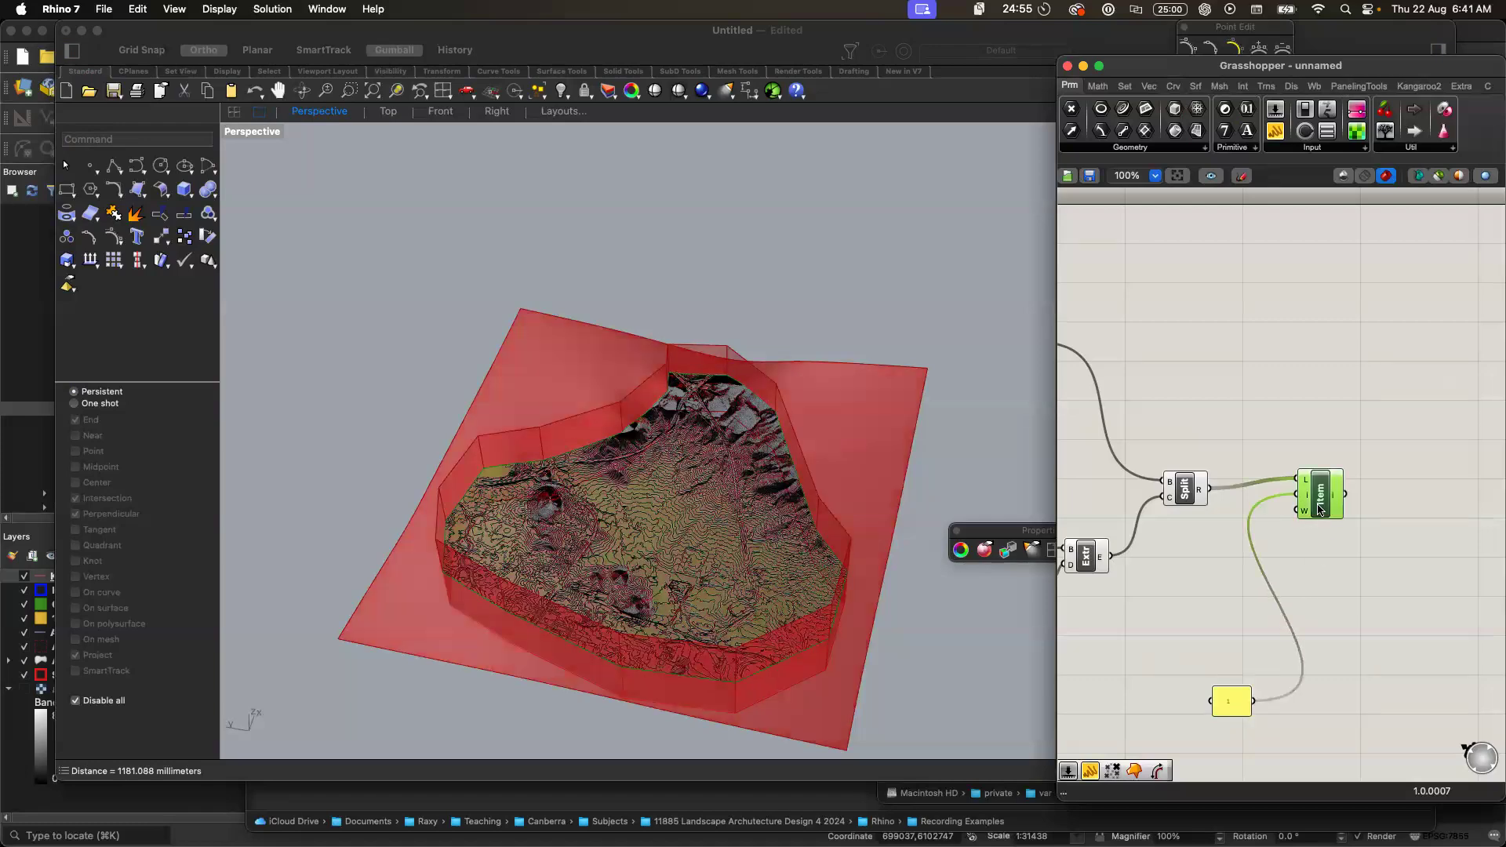
scroll(837, 642, right, 10)
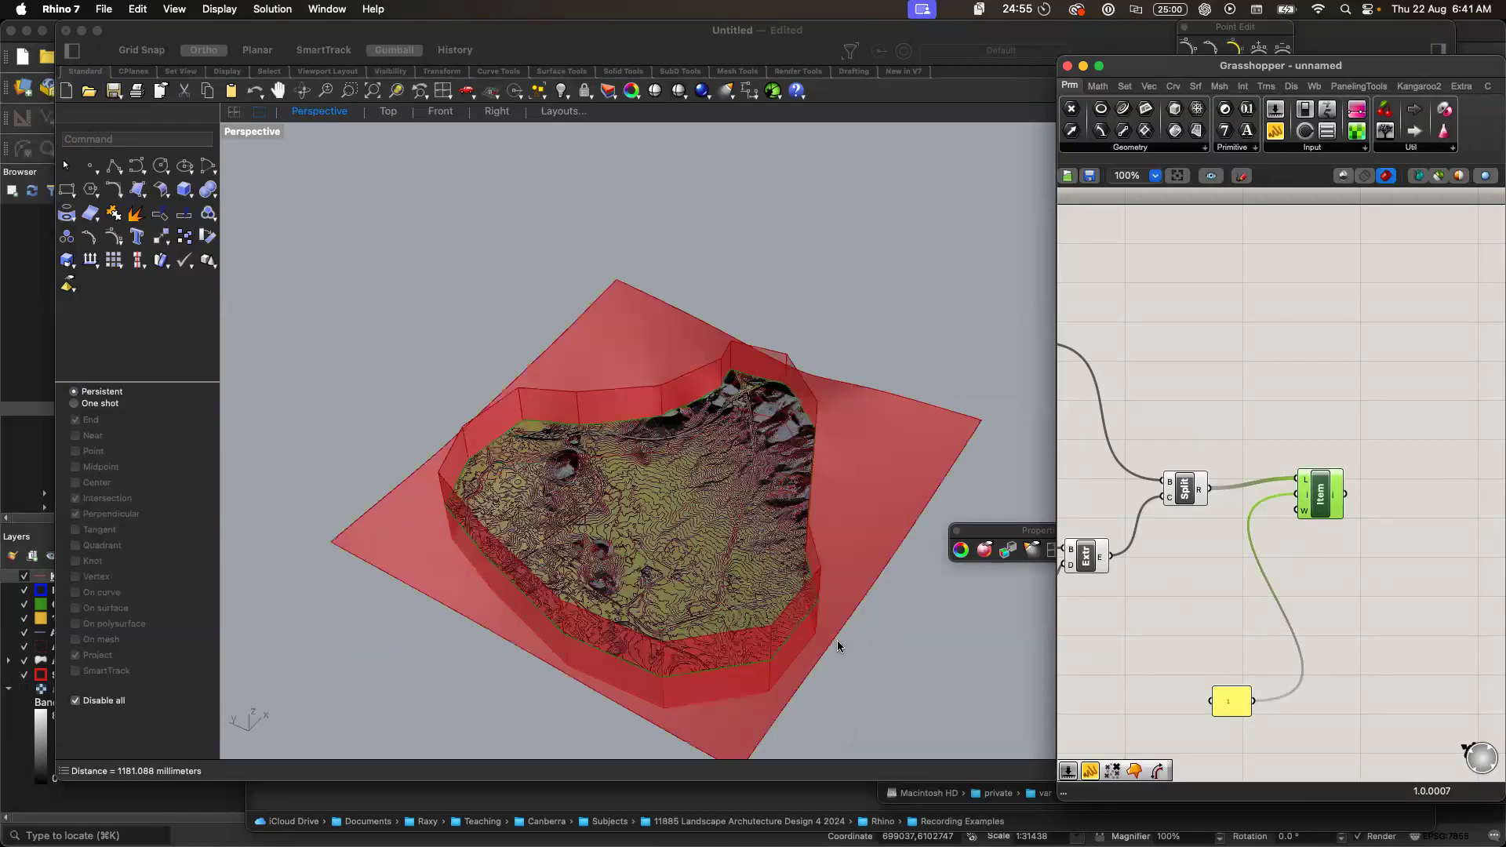
- Turn off the preview of the Patch and Split Brep components
click(1183, 597)
scroll(1183, 597, left, 5)
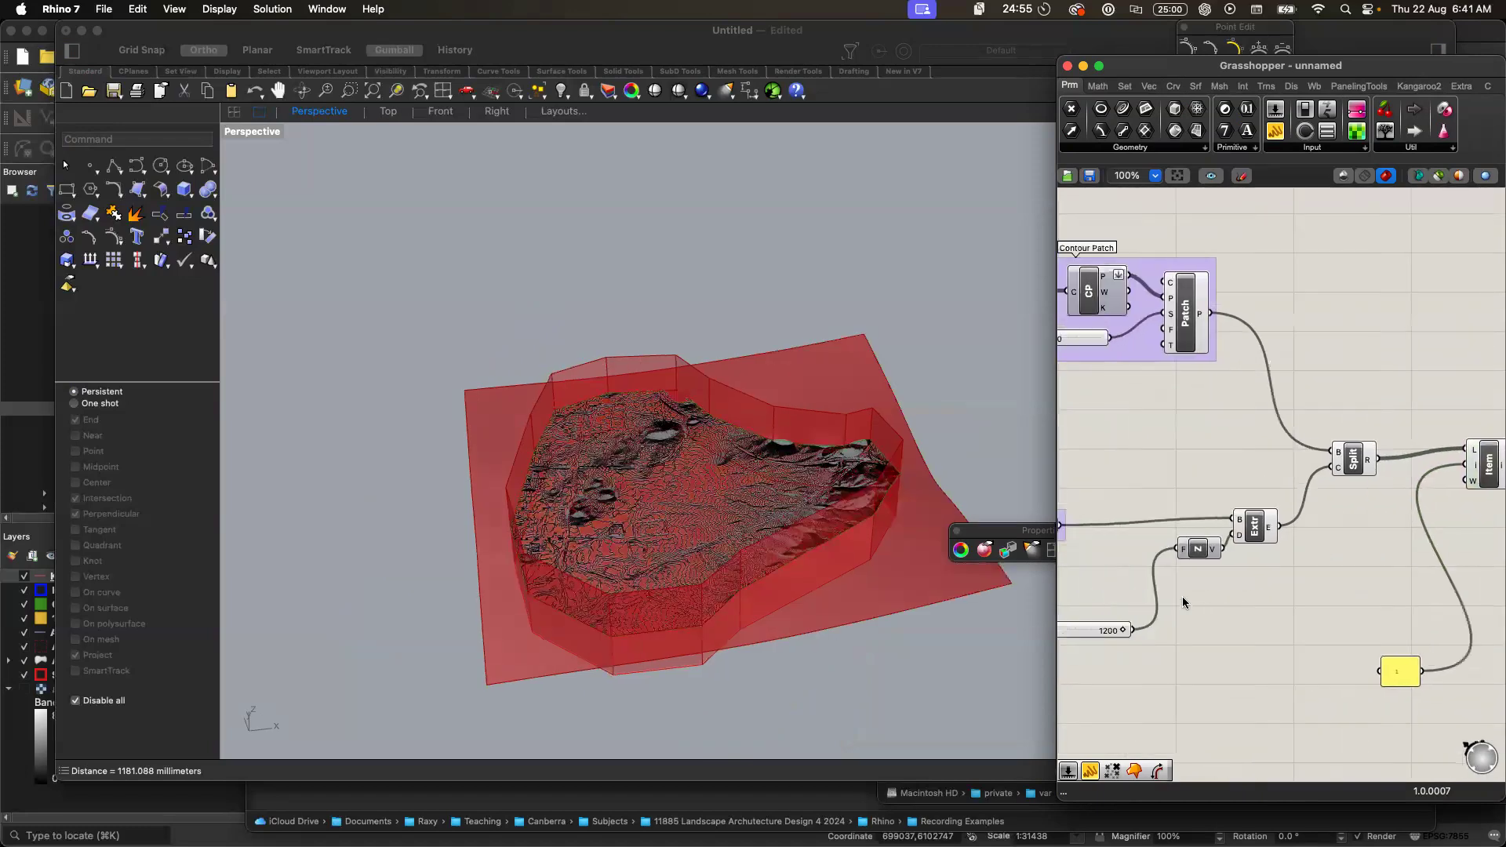
click(1168, 328)
right_click(1168, 328)
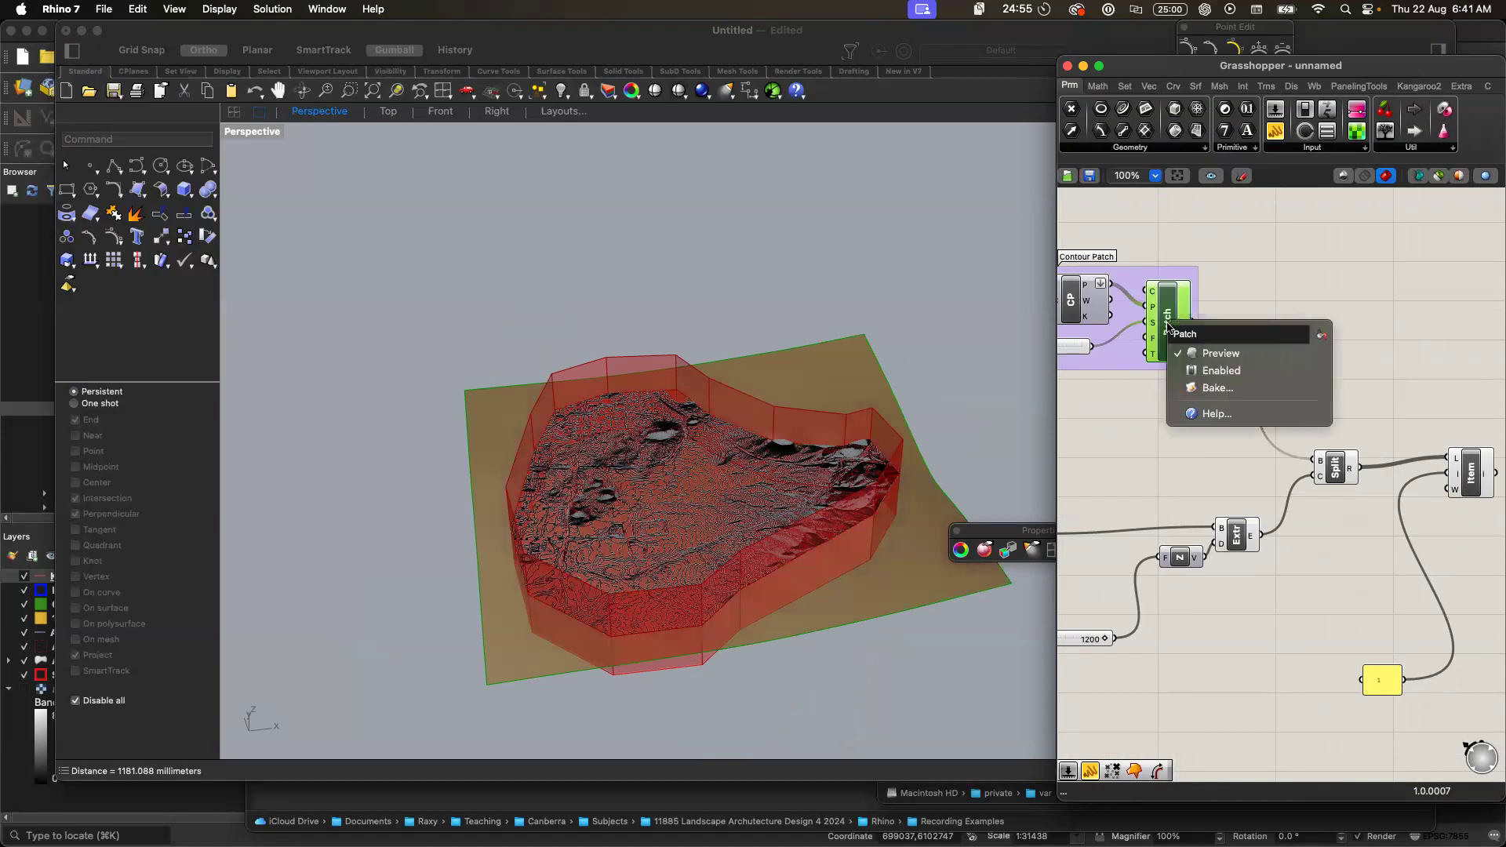
click(1191, 357)
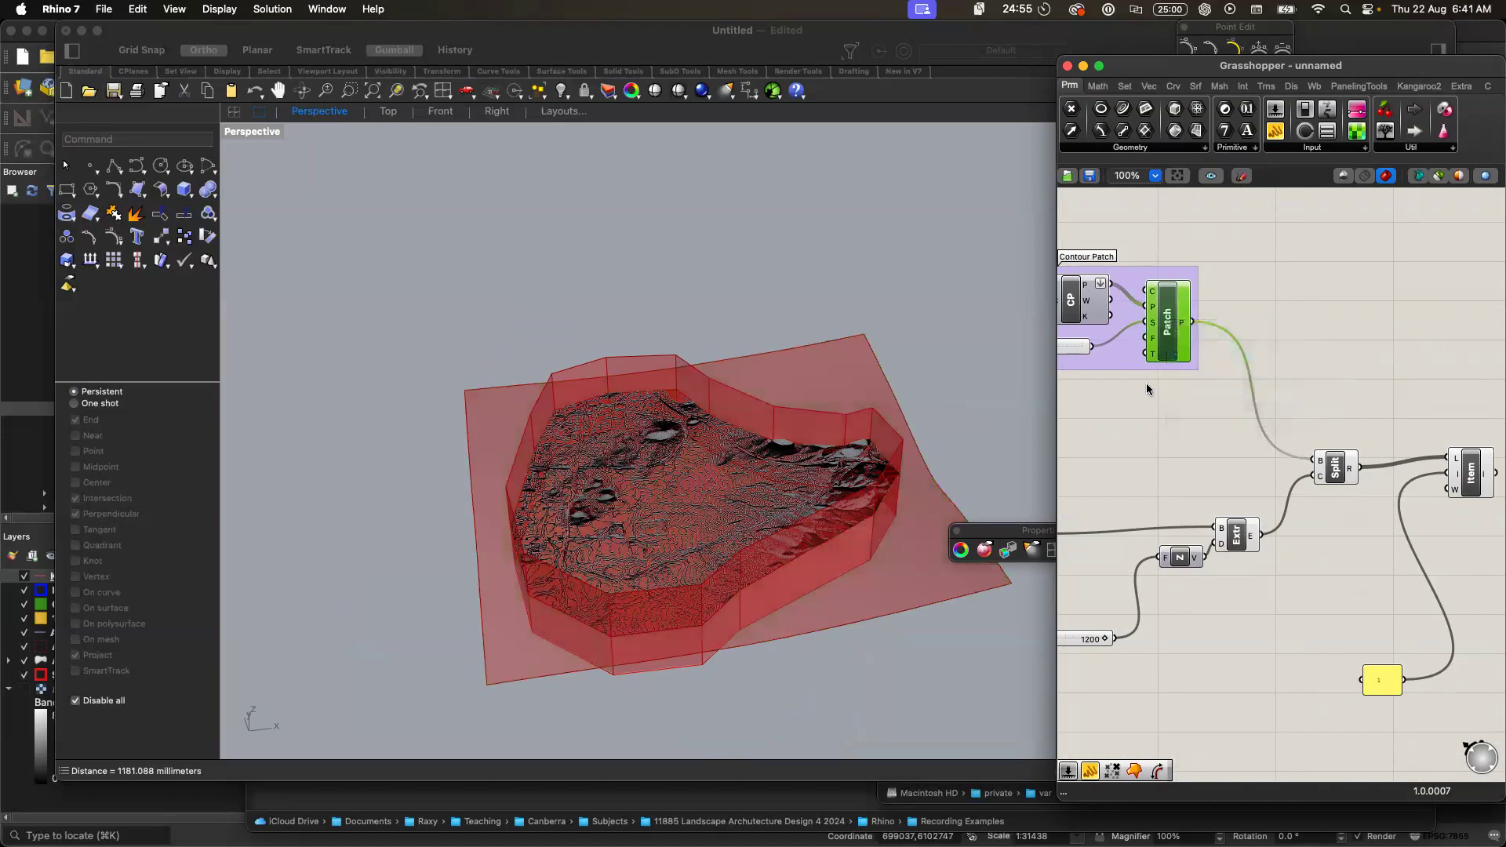
click(1127, 445)
click(1336, 482)
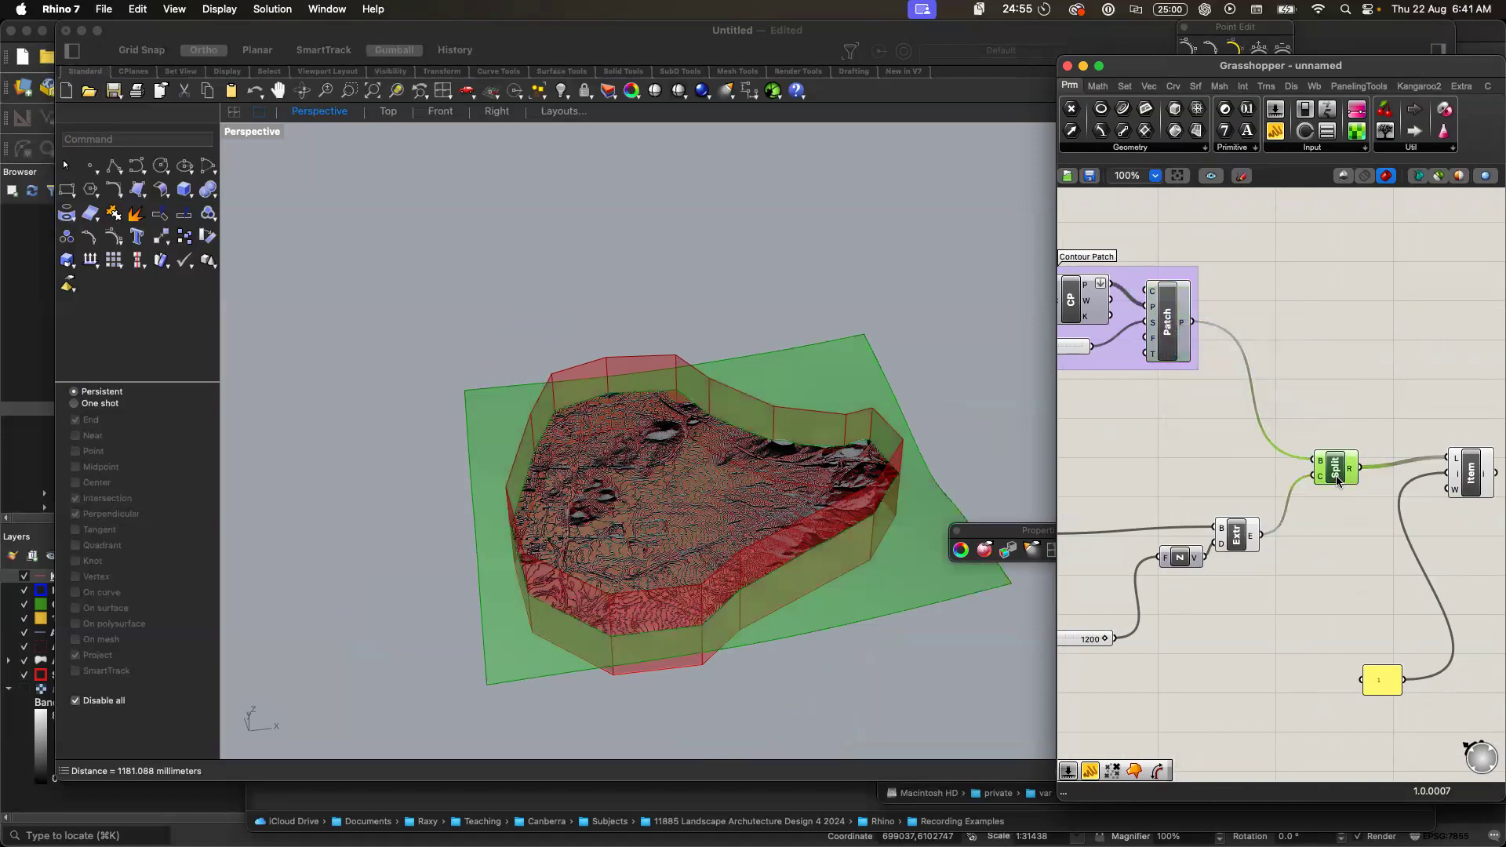
right_click(1336, 482)
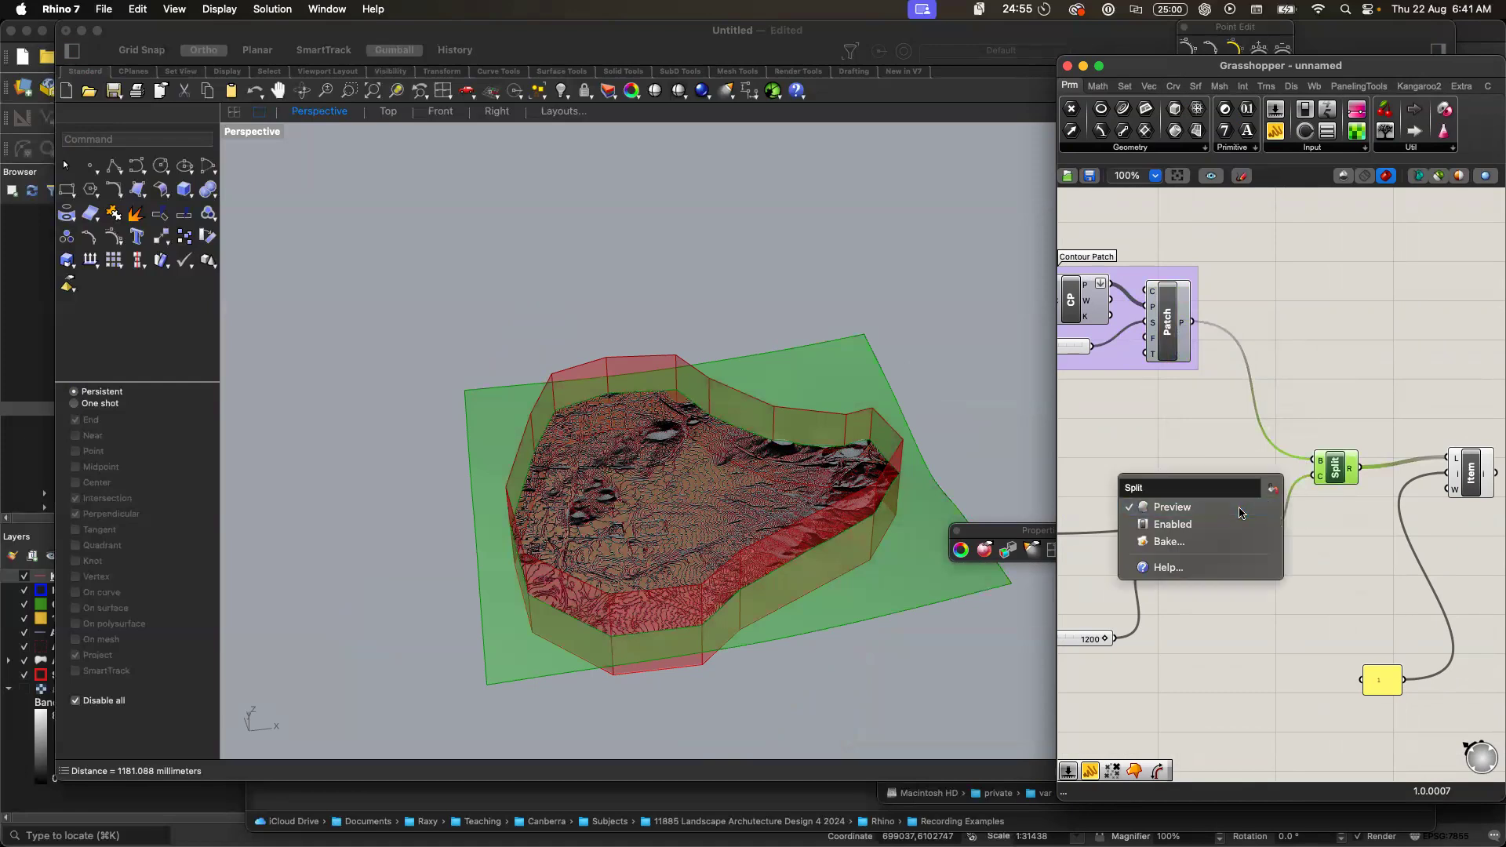
click(1247, 506)
- Turn off the preview of the Extrude component that raises the extended boundary
scroll(1211, 630, down, 5)
scroll(1211, 631, left, 5)
click(1308, 490)
right_click(1309, 490)
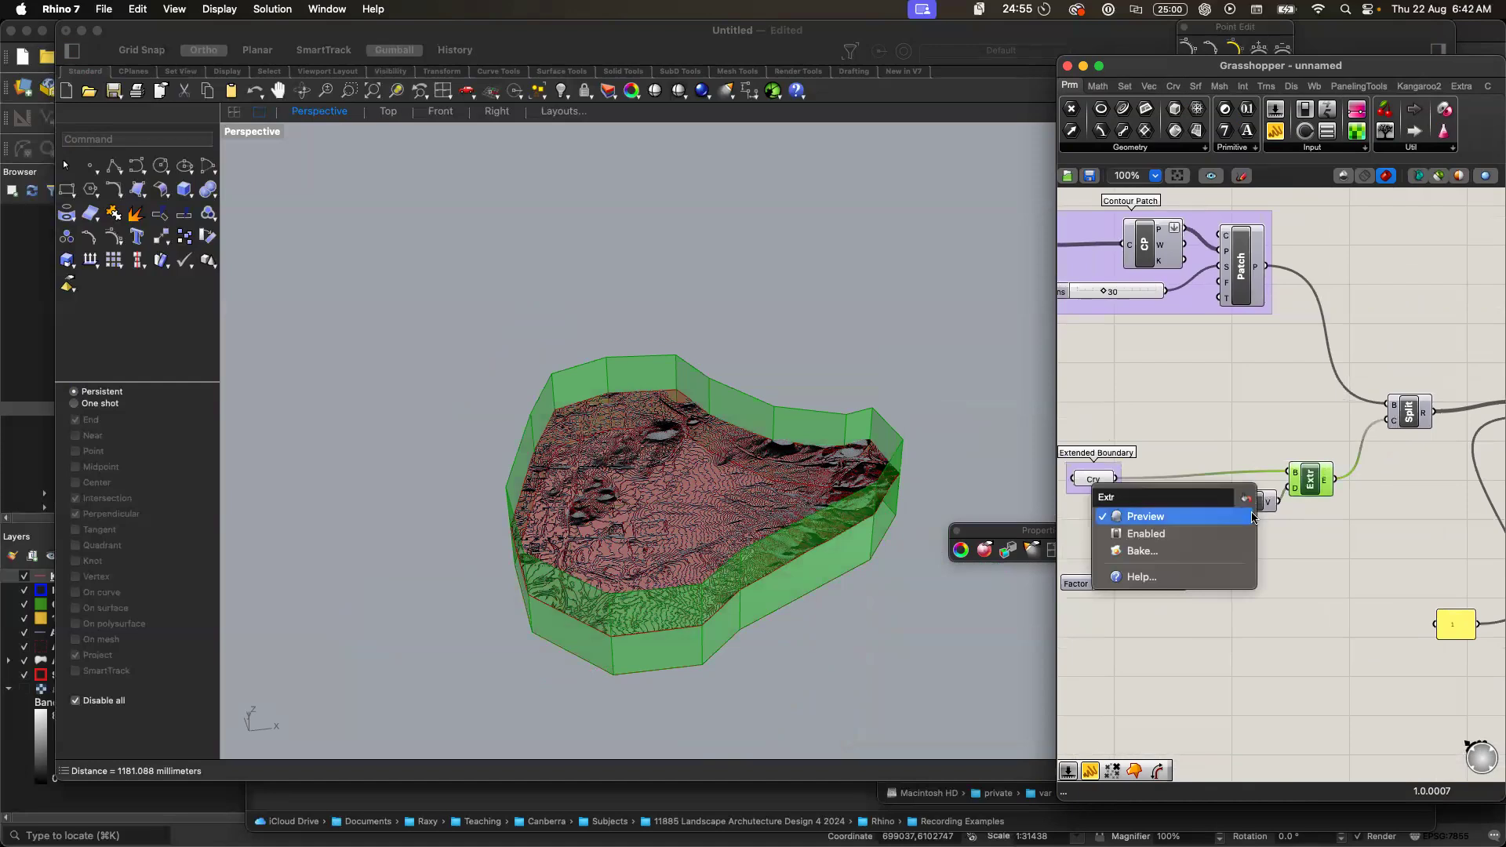
click(1242, 515)
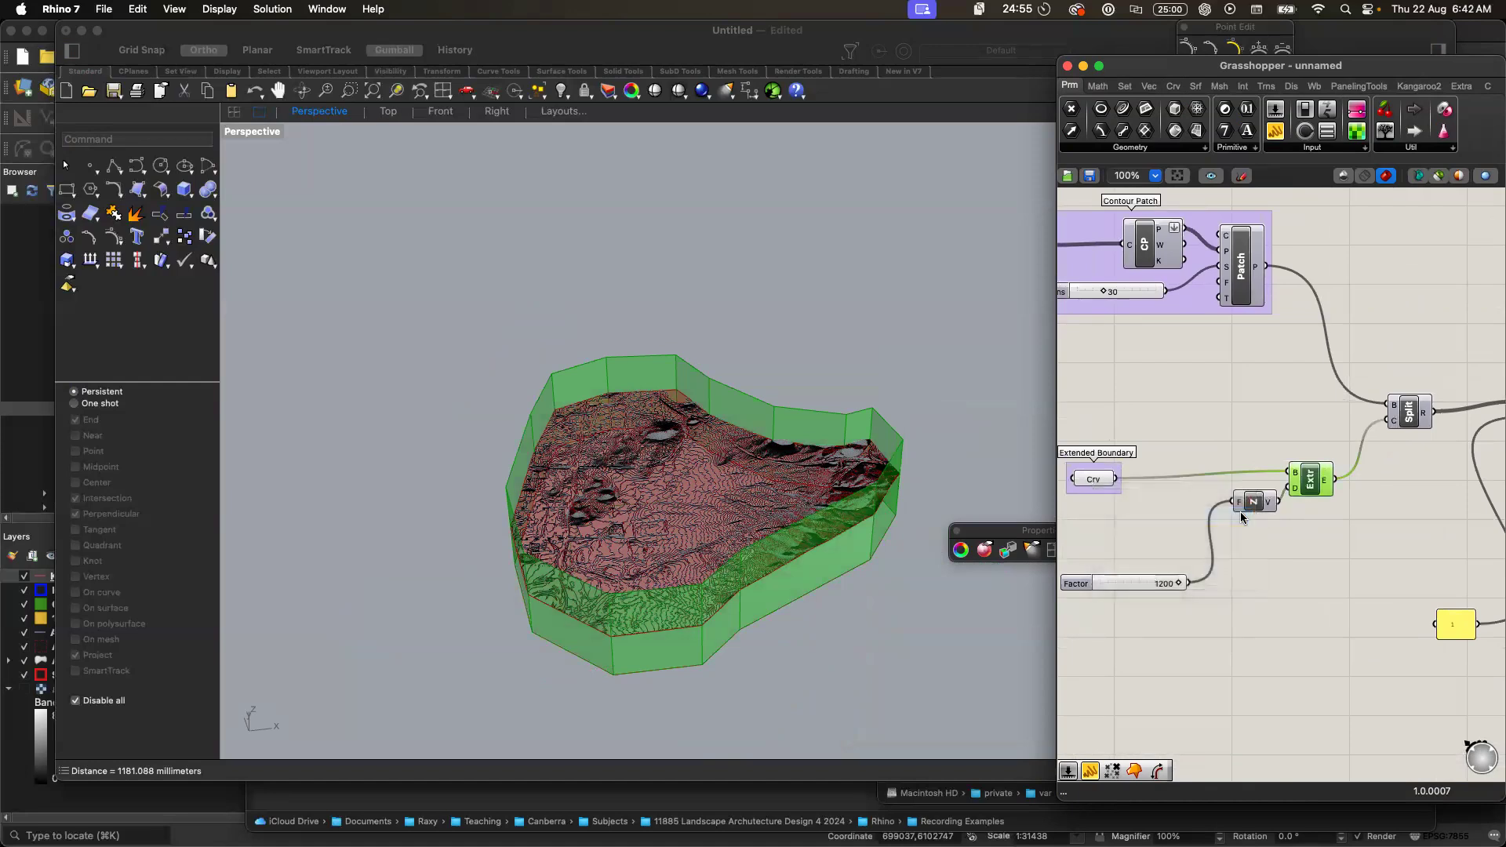
scroll(1199, 646, up, 3)
scroll(1199, 646, left, 2)
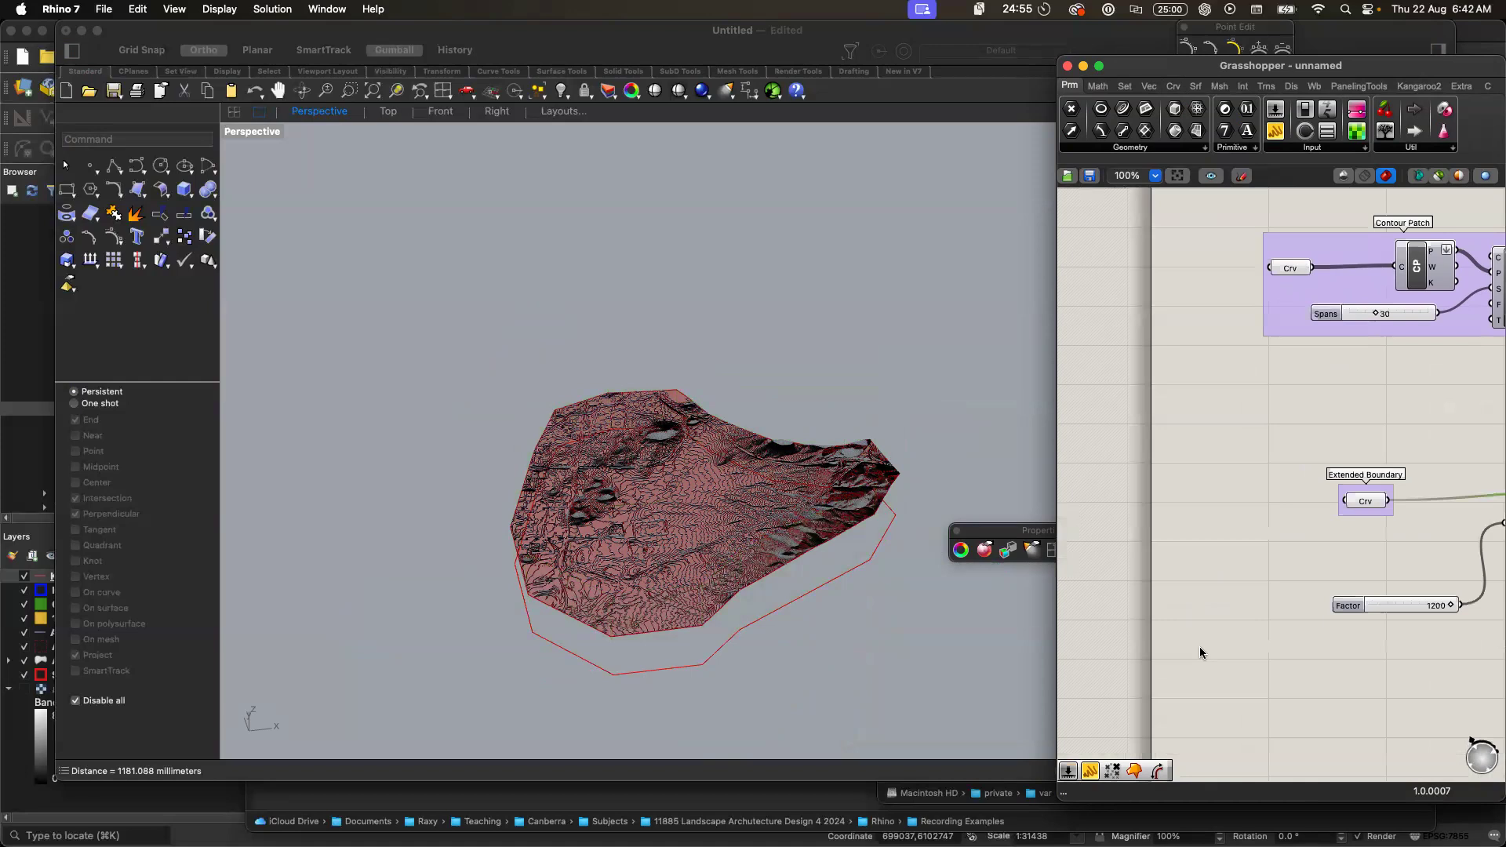
- Turn off the preview of the contour Curve parameter in the Contour Patch group
click(1298, 383)
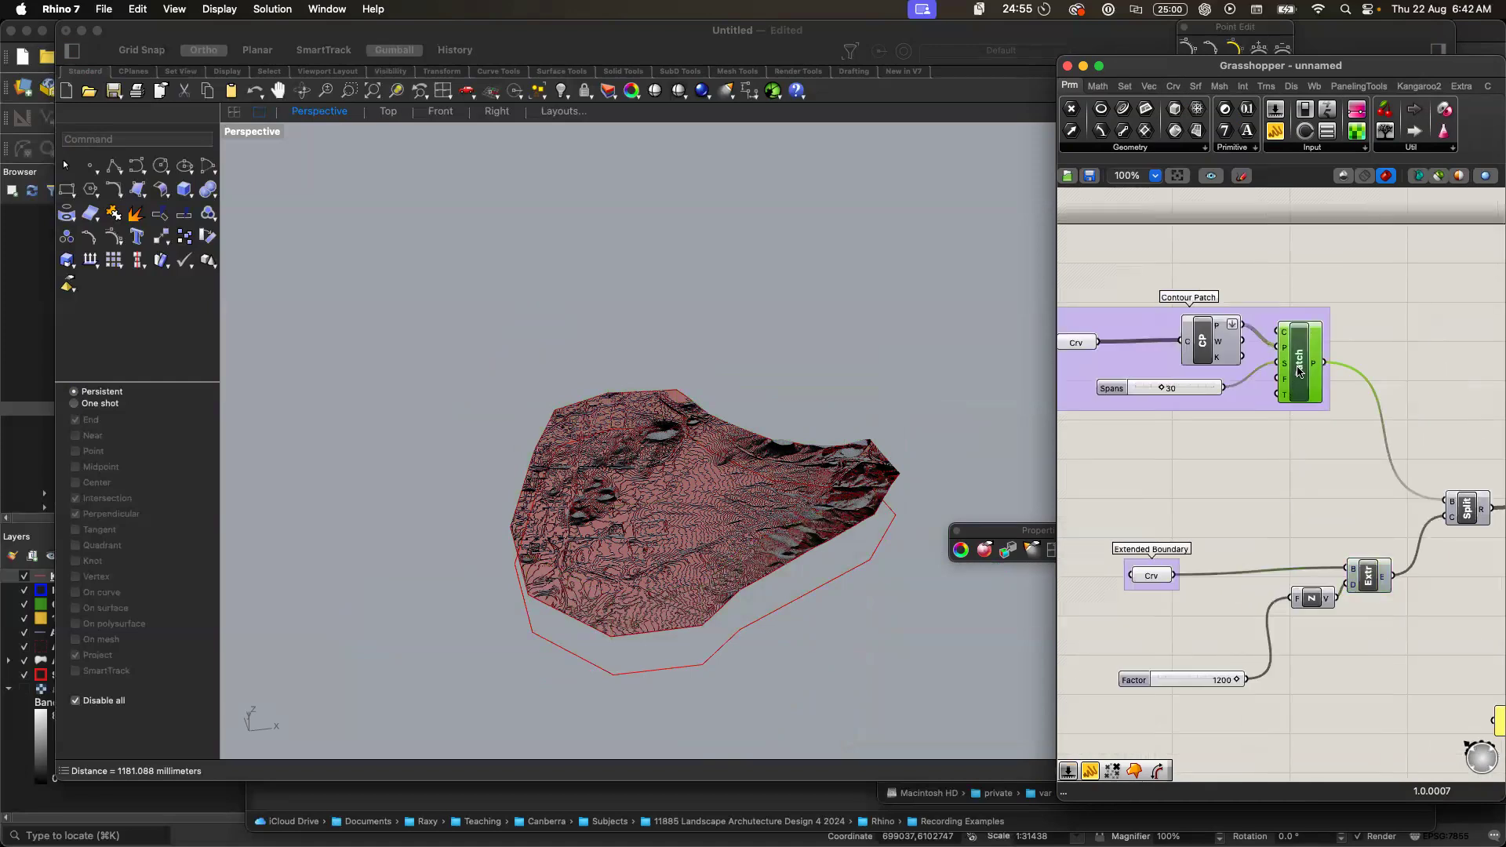
click(1206, 348)
click(1189, 459)
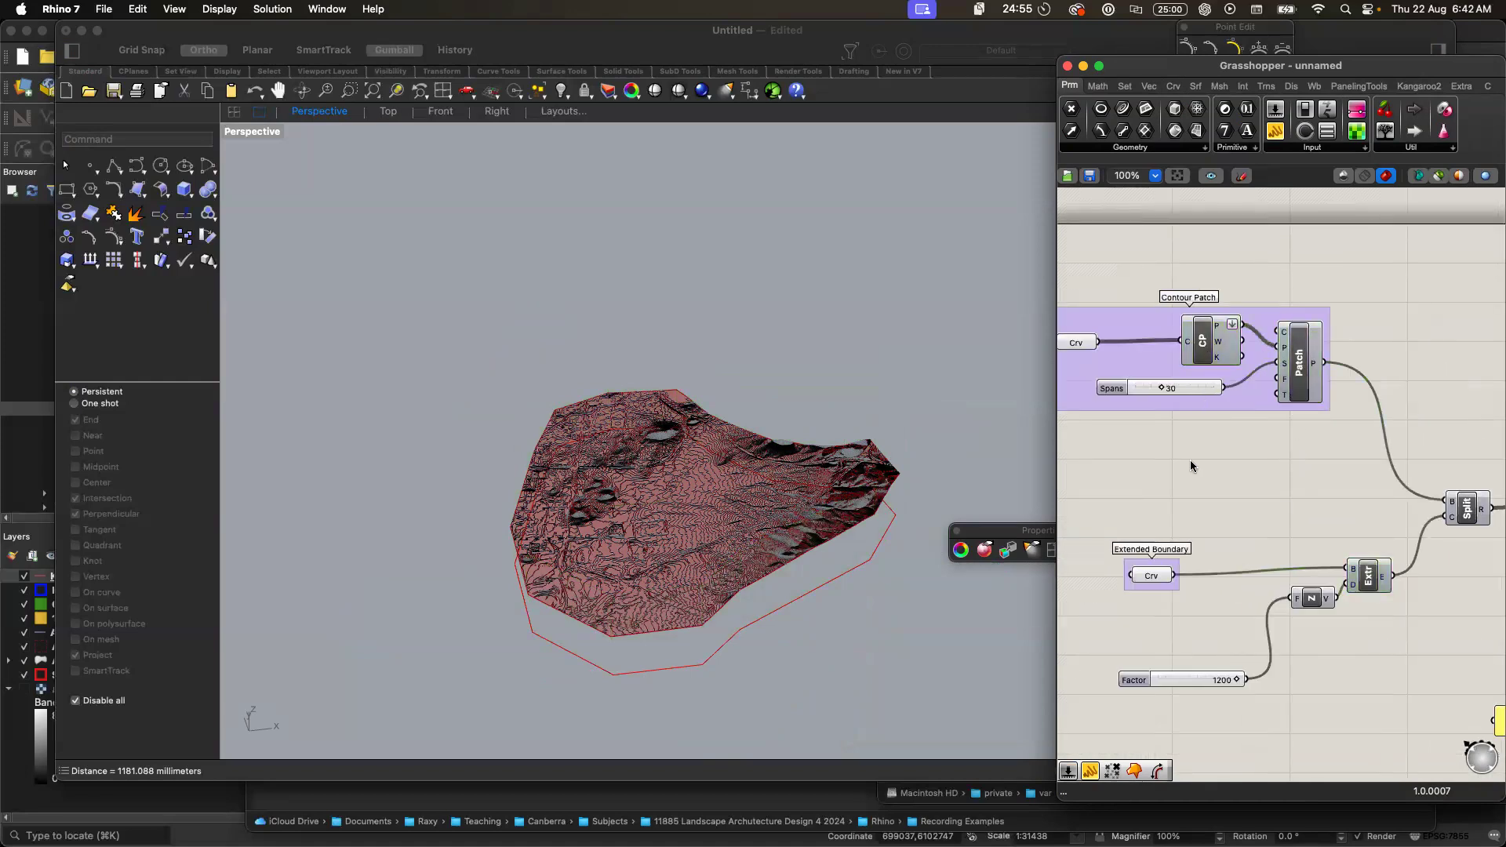
click(1076, 342)
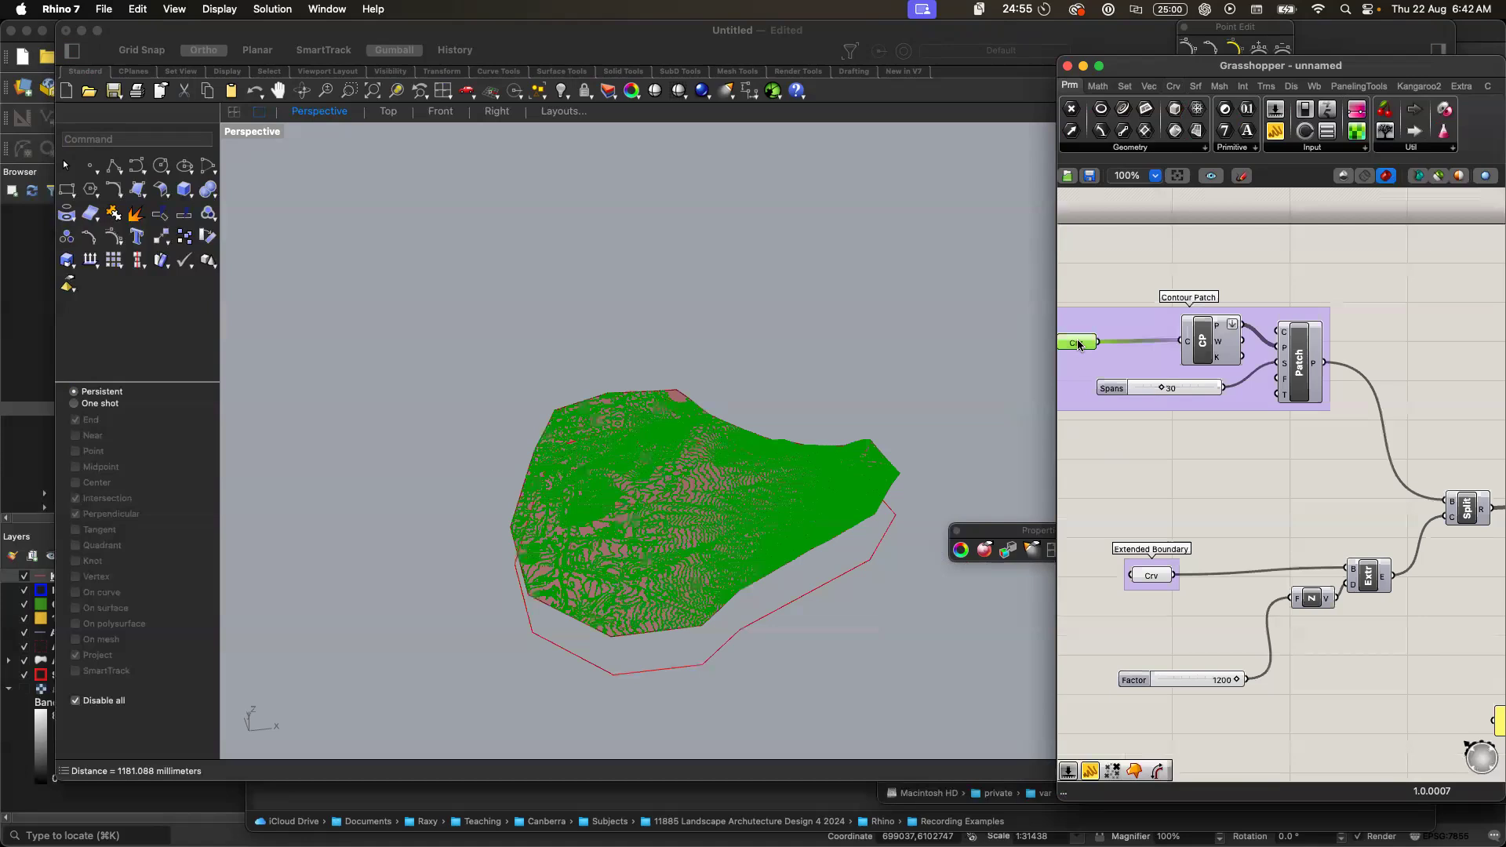
right_click(1078, 345)
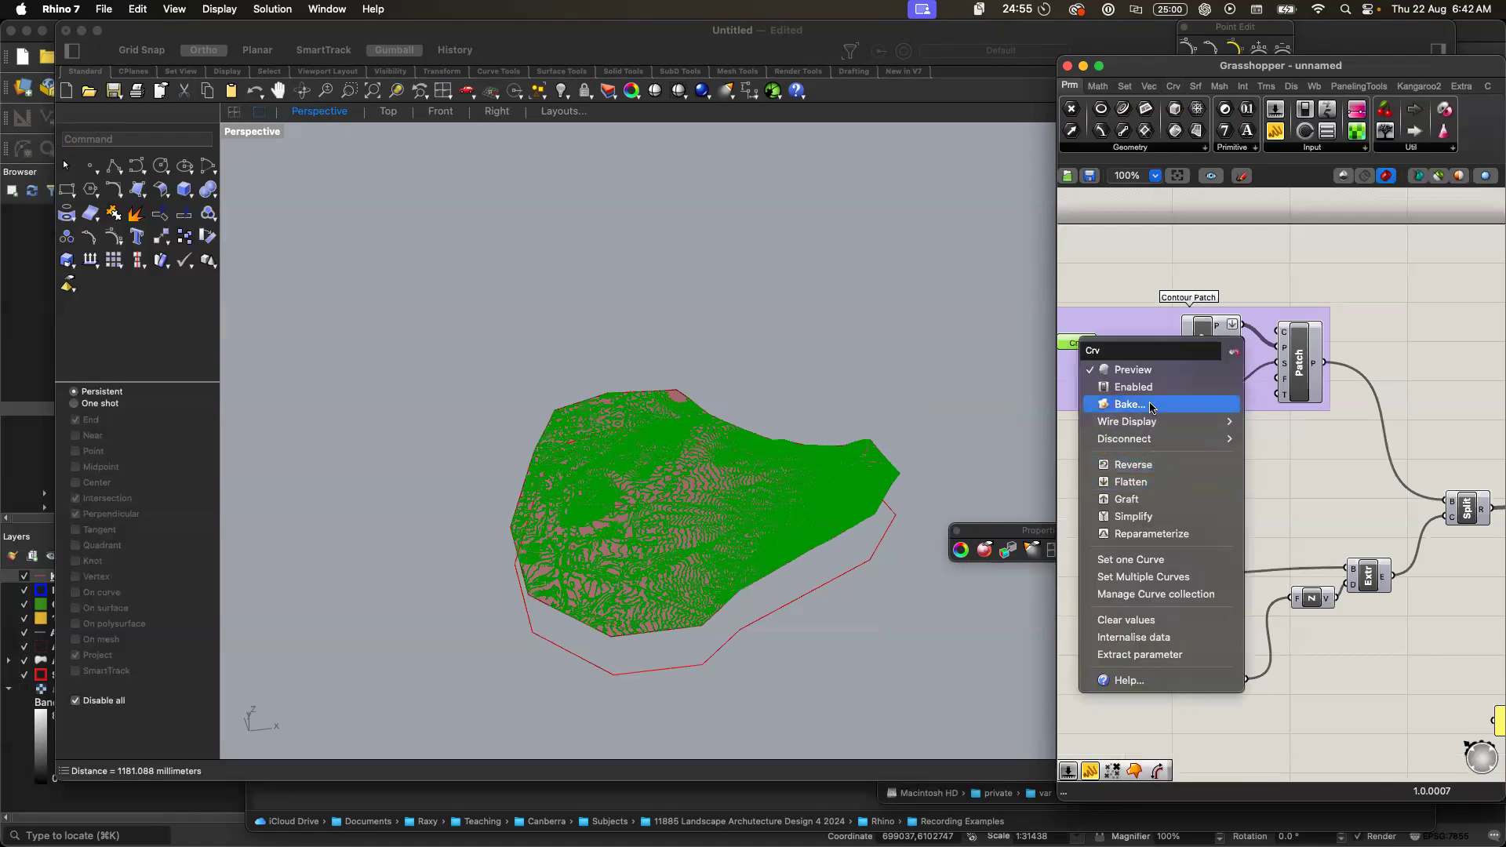
click(1145, 370)
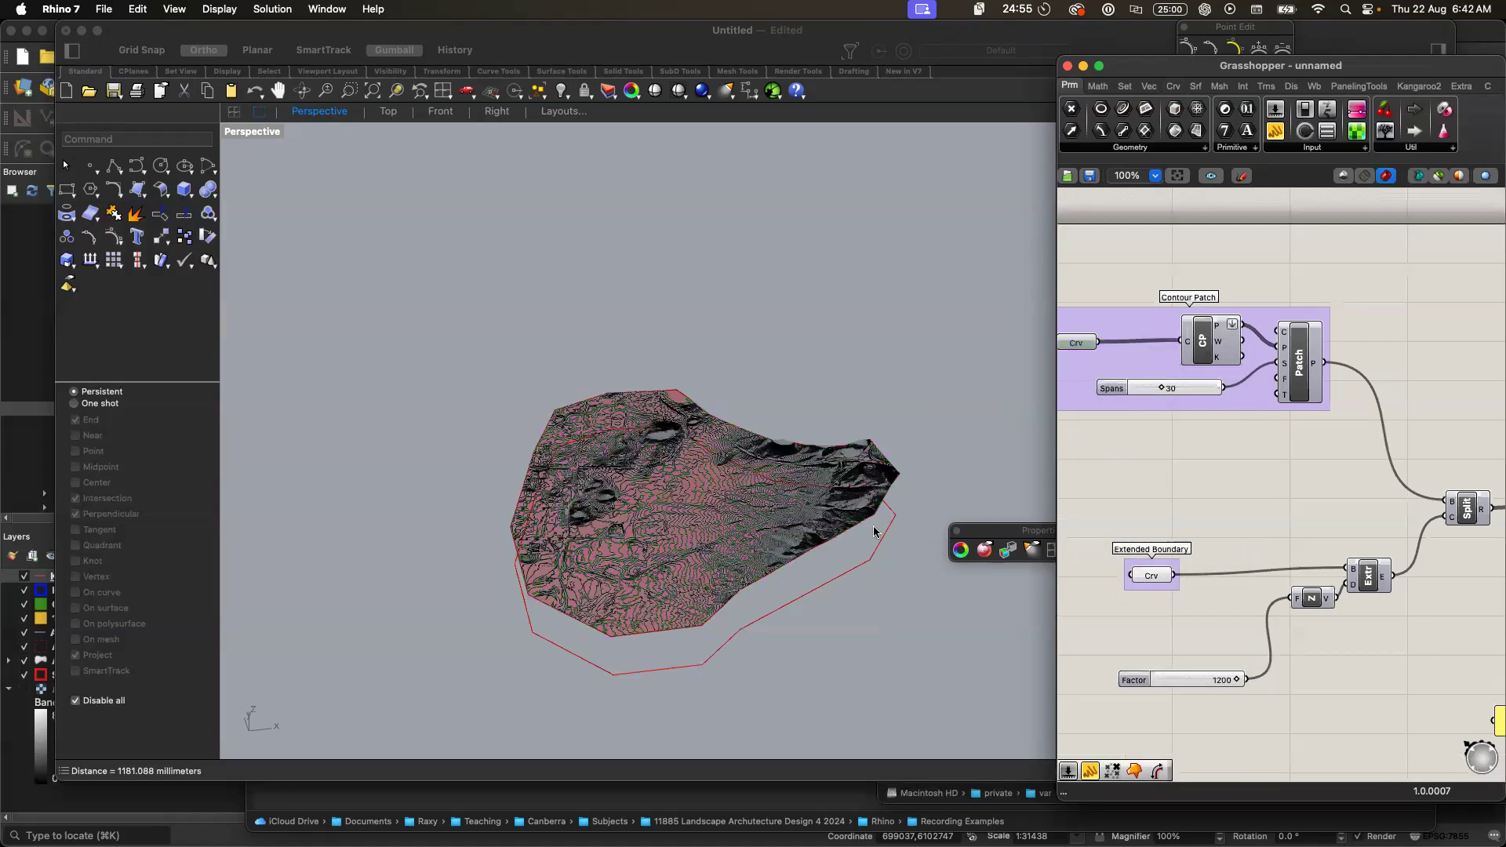
- Move the Grasshopper window clear of the Rhino layer list, hide the Contours layer, and move the window back beside the viewport
scroll(870, 538, down, 5)
scroll(871, 539, up, 5)
scroll(871, 538, down, 3)
scroll(871, 538, up, 4)
scroll(871, 538, down, 5)
scroll(871, 538, right, 5)
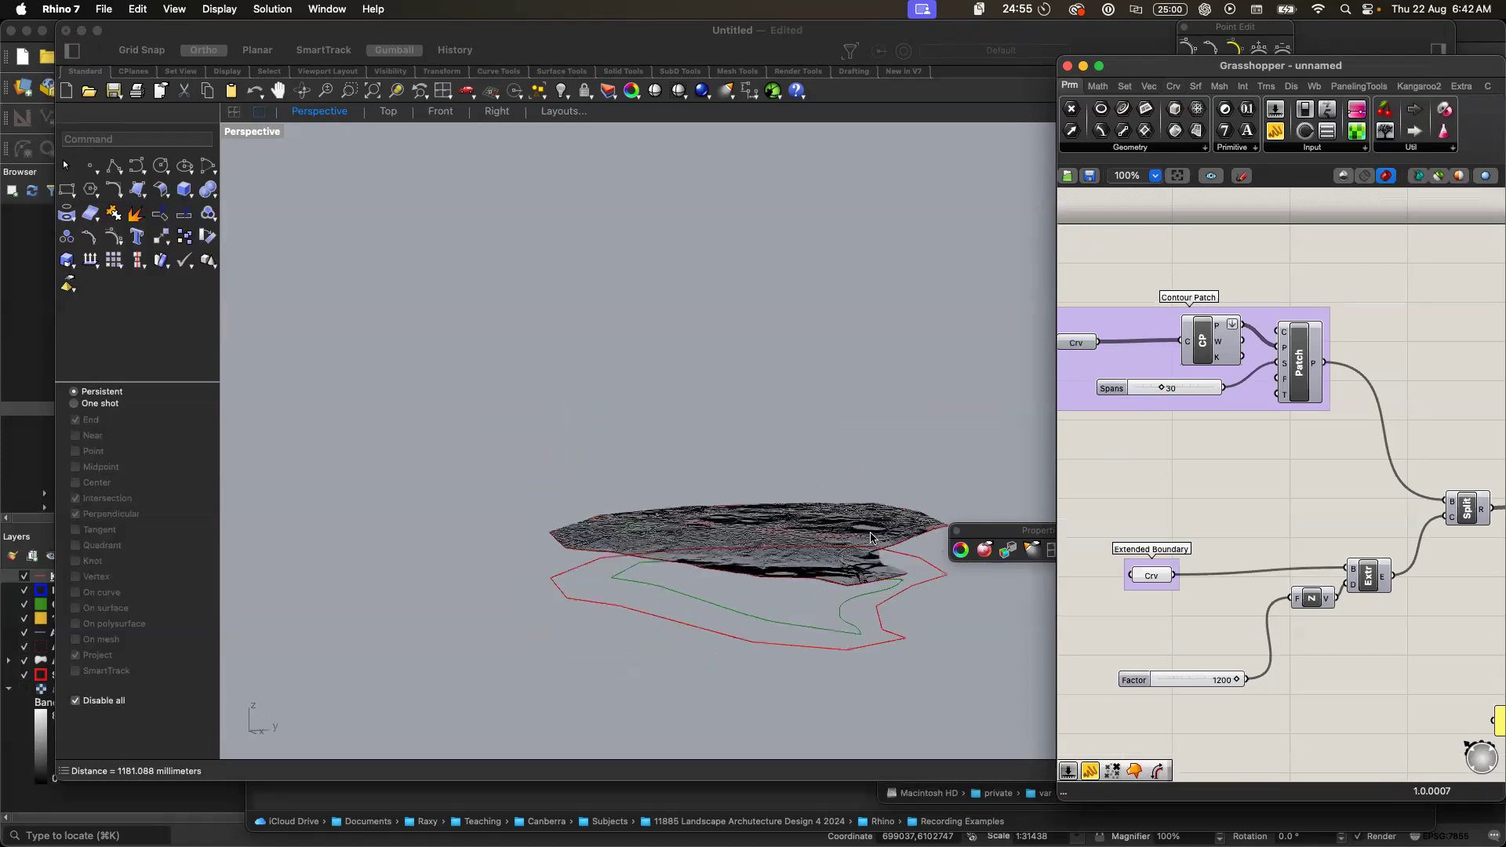
scroll(871, 538, up, 5)
drag(1182, 70, 713, 268)
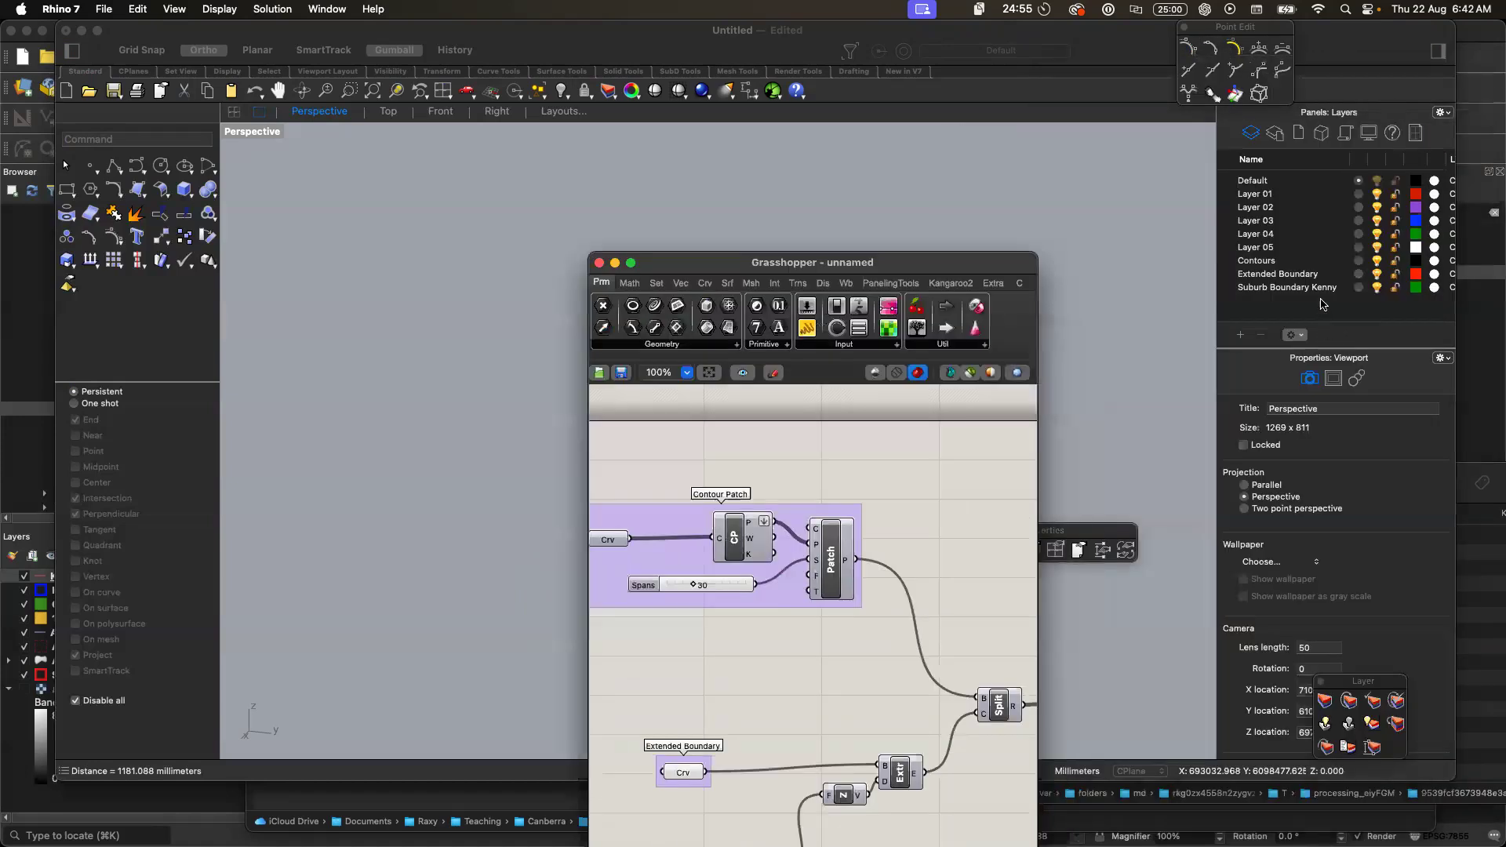
click(1379, 262)
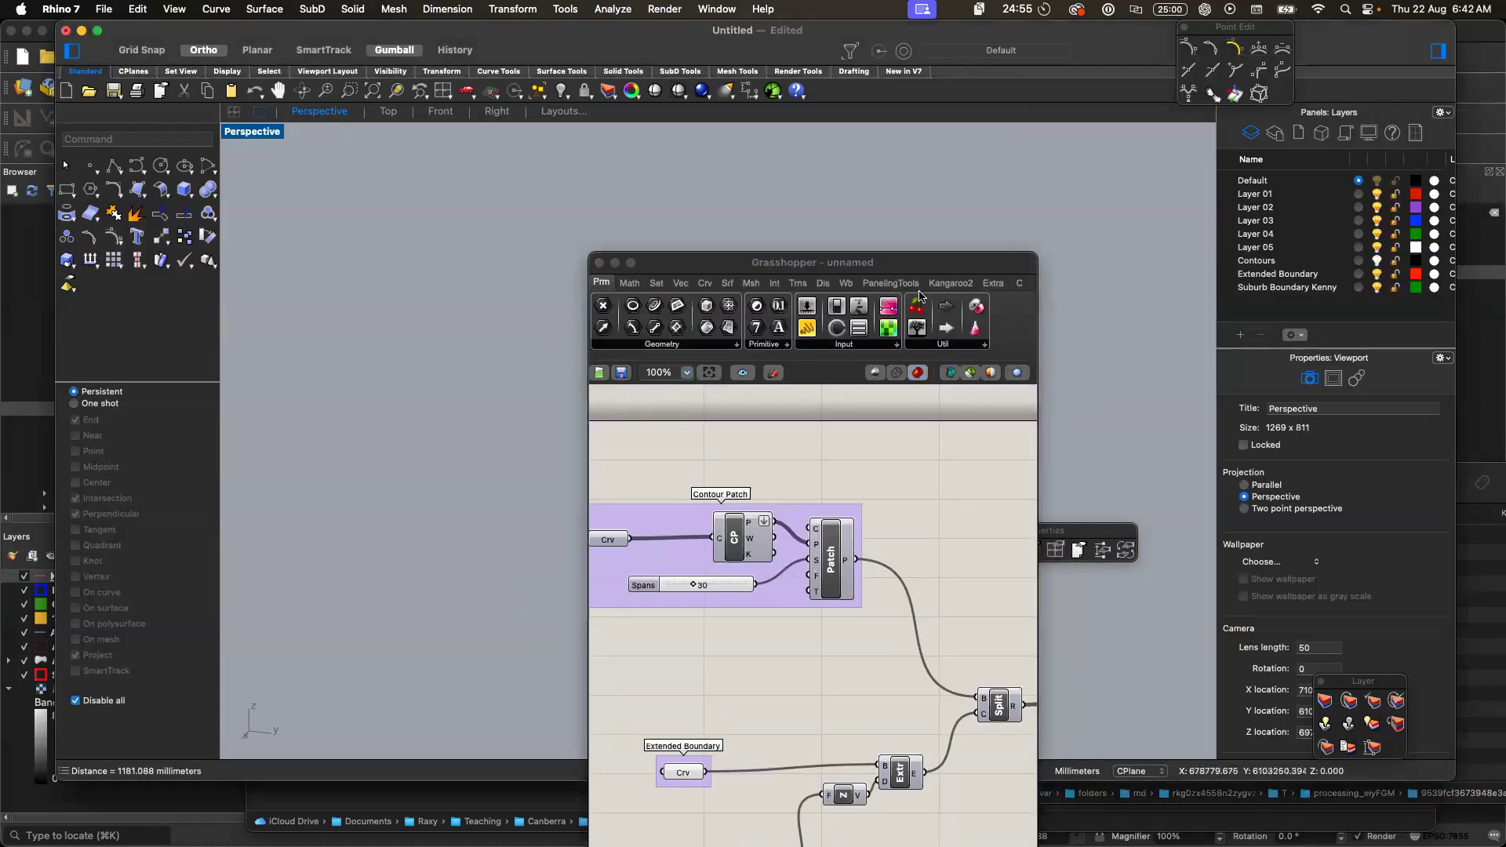
drag(914, 262, 1403, 135)
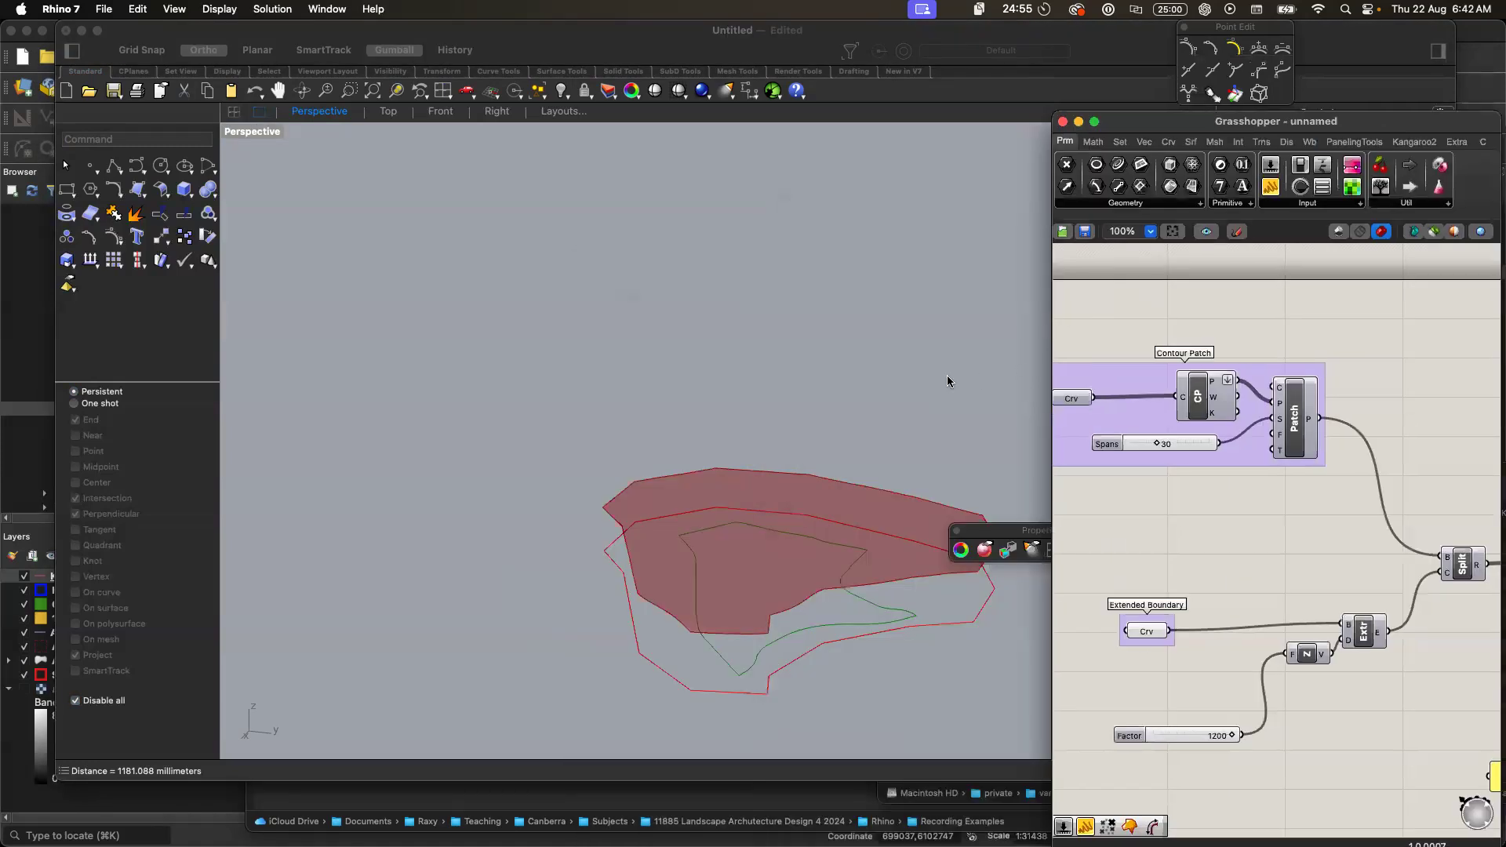
- Examine the trimmed patch surface from several angles against the extended and suburb boundary curves
click(948, 375)
scroll(948, 381, up, 10)
scroll(948, 381, down, 5)
scroll(947, 375, up, 5)
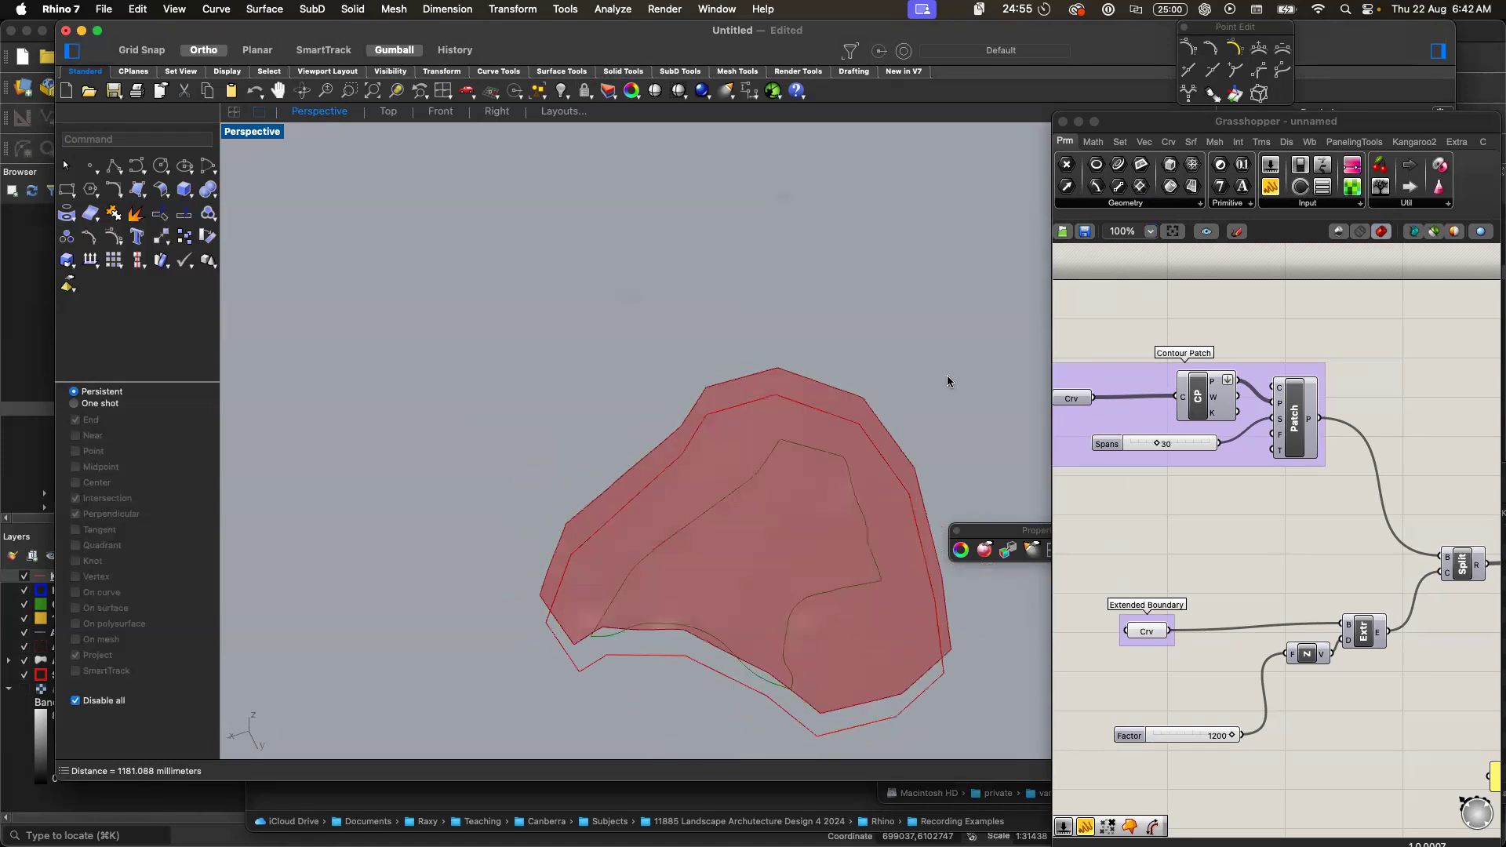
scroll(948, 375, down, 8)
scroll(766, 471, left, 8)
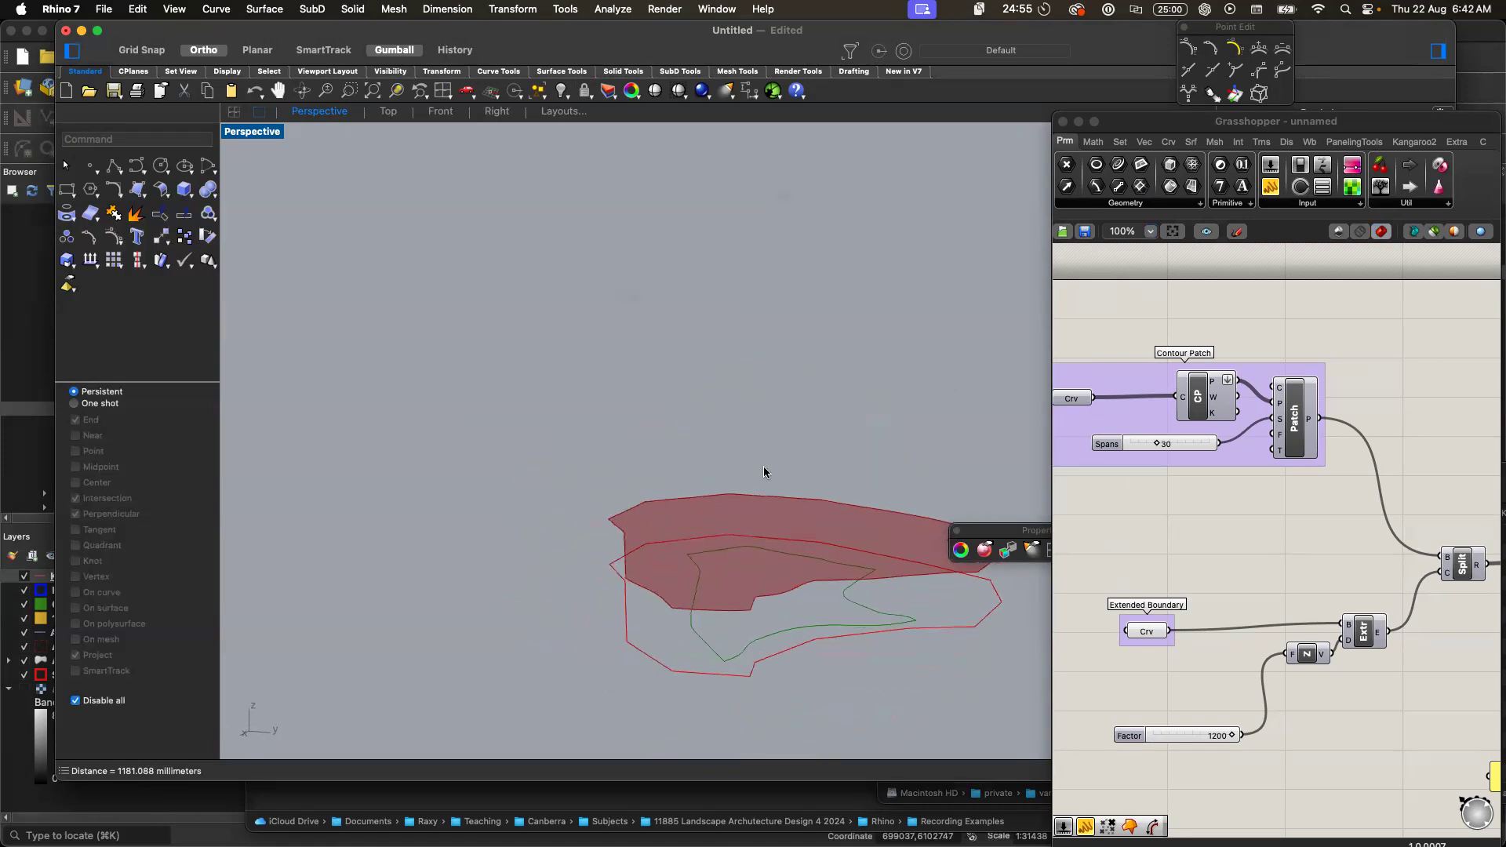
scroll(864, 581, up, 4)
scroll(864, 580, down, 6)
scroll(864, 581, up, 5)
scroll(864, 583, left, 6)
scroll(864, 582, right, 3)
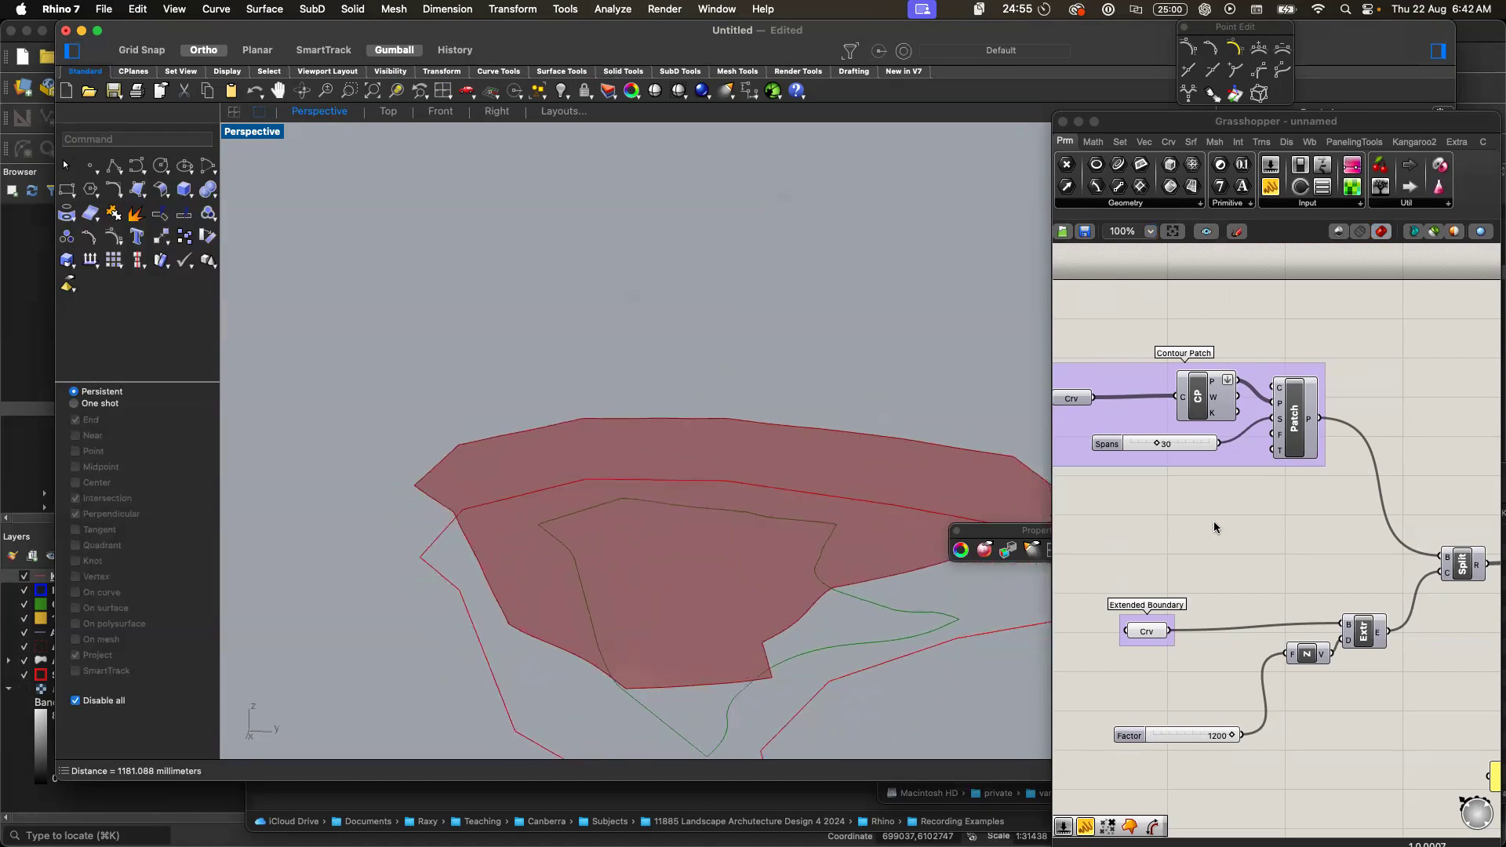
- Turn off the preview of the Curve parameter in the Extended Boundary group
click(1225, 561)
click(1156, 620)
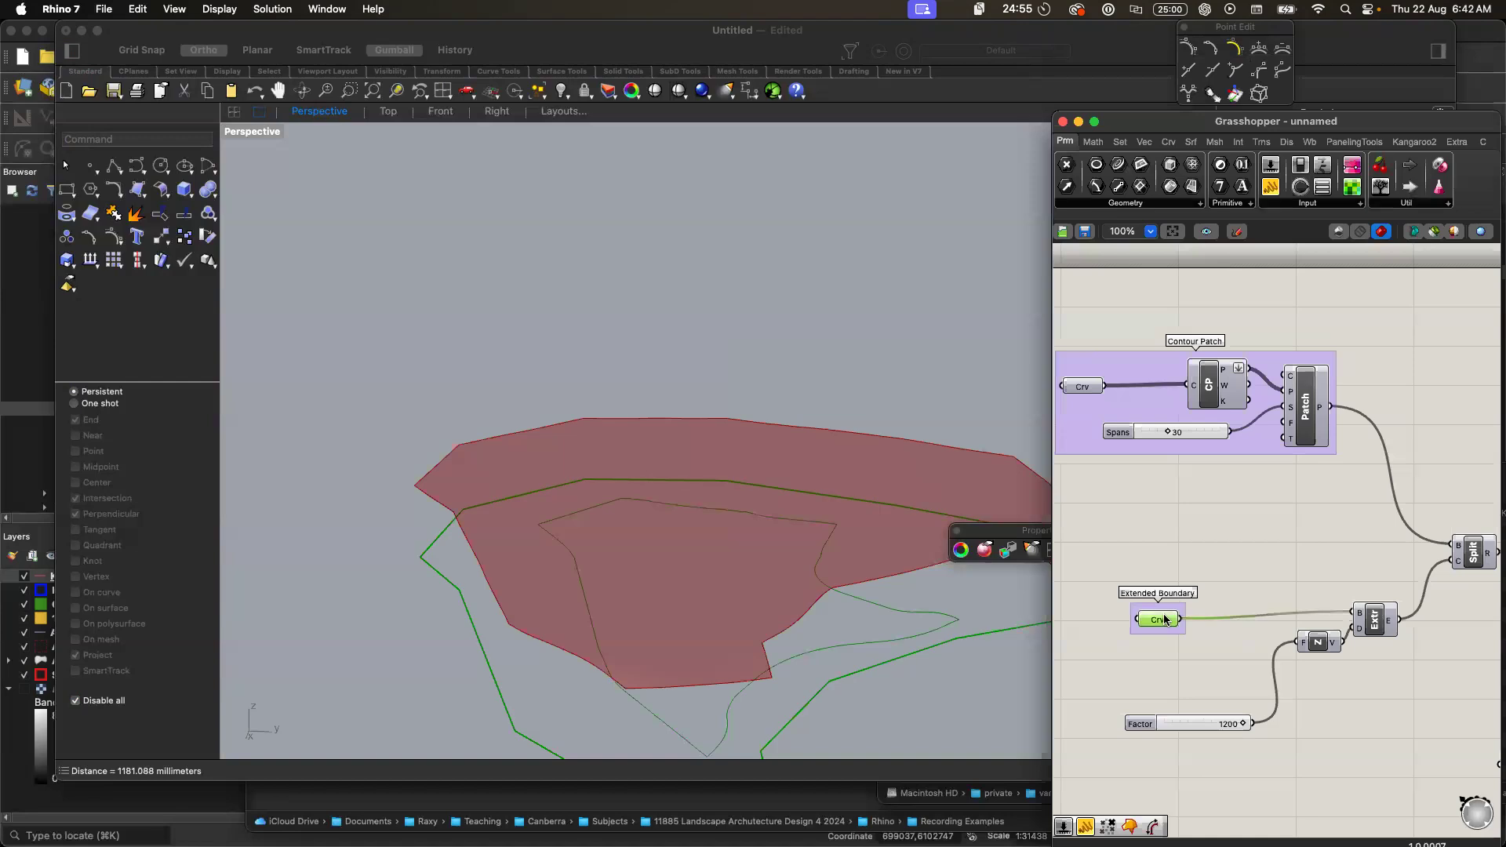
right_click(1156, 620)
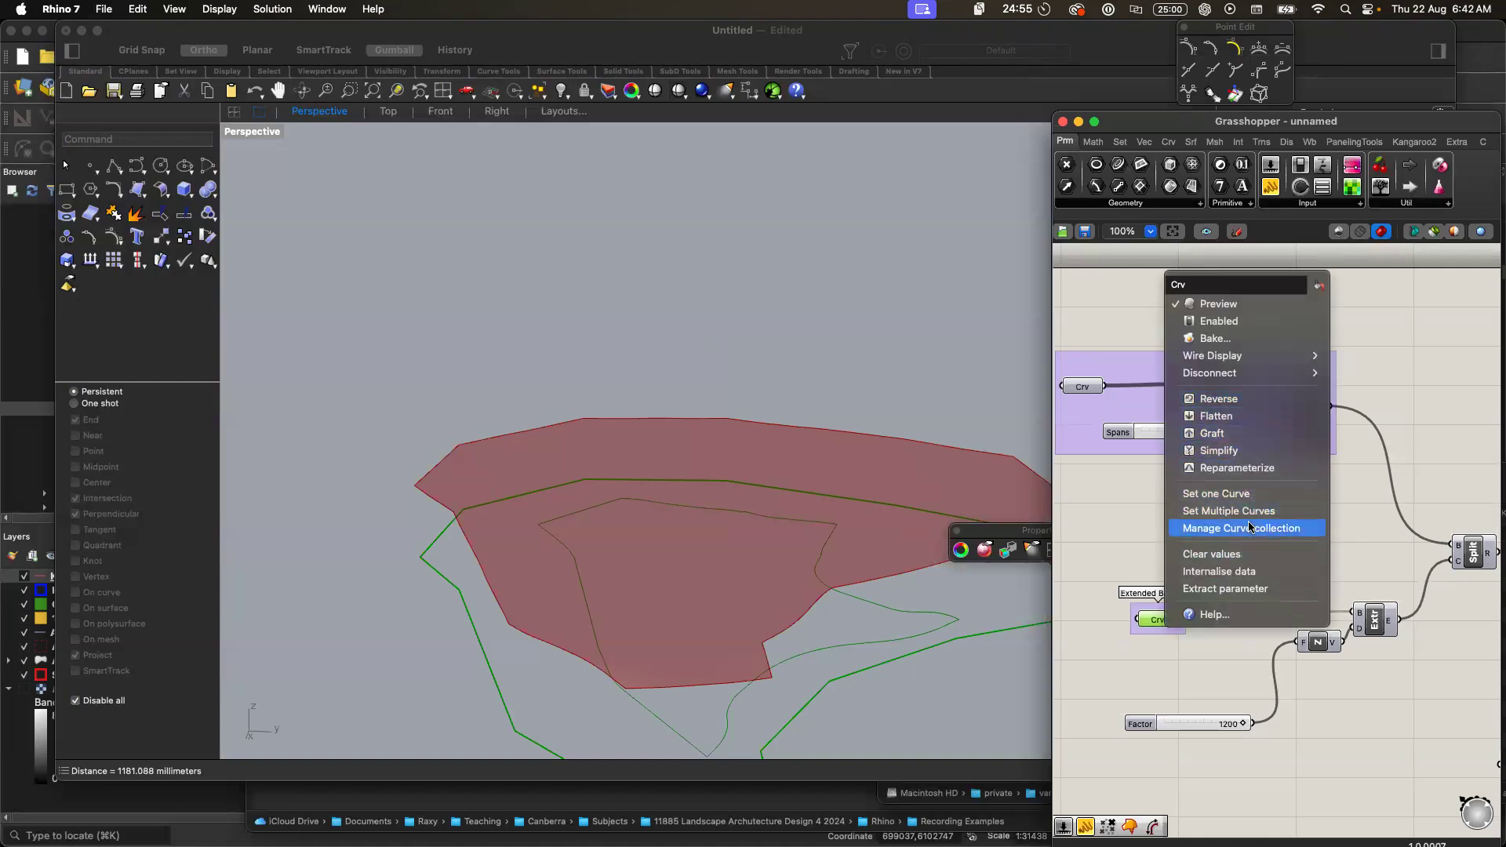
click(1220, 304)
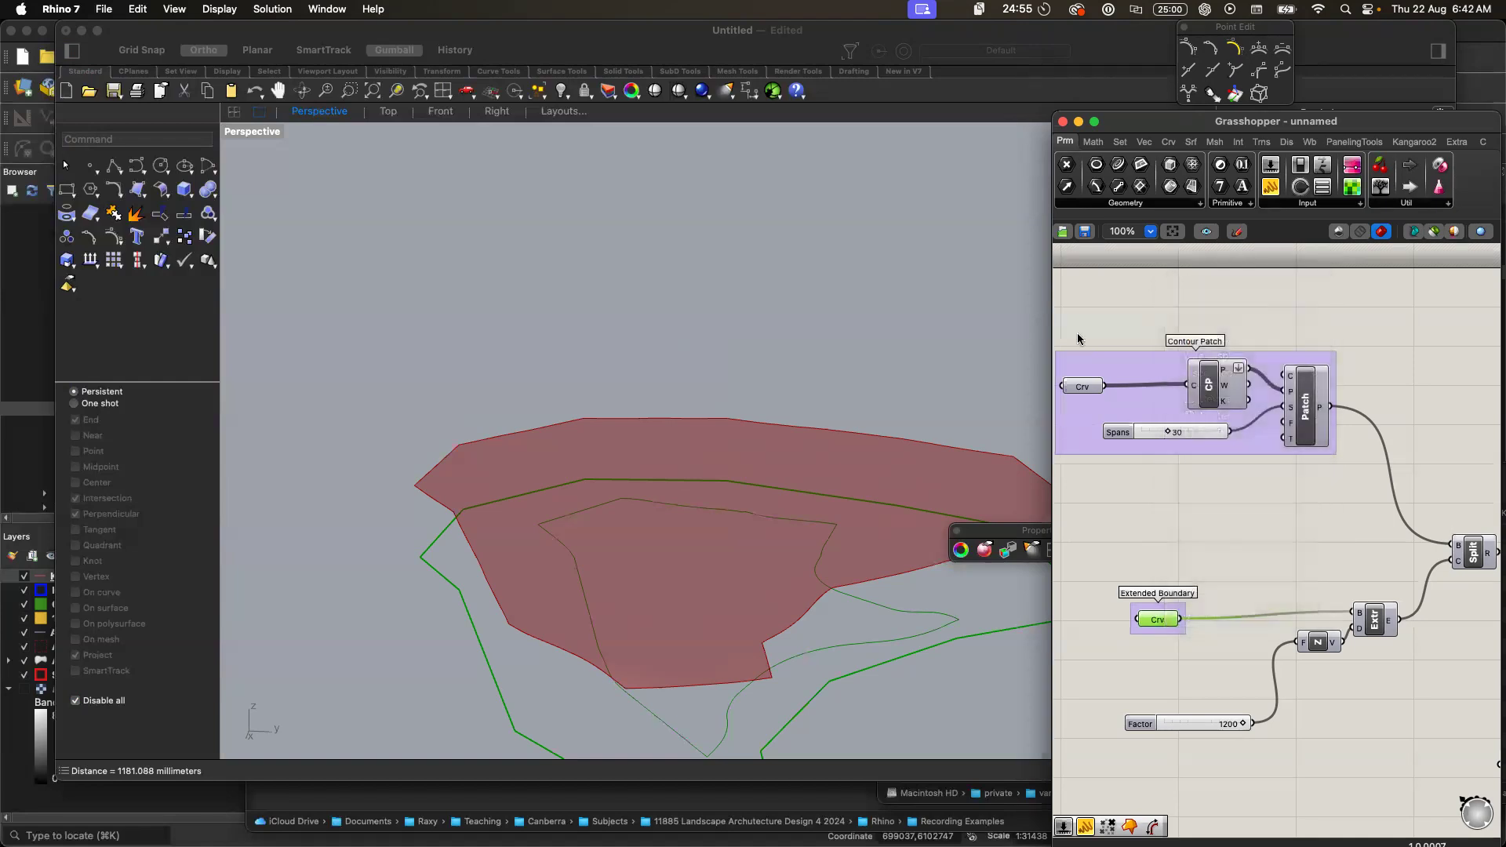
- Hide the Extended Boundary layer in Rhino, moving the Grasshopper window aside to reach the layer list
drag(1127, 121, 555, 291)
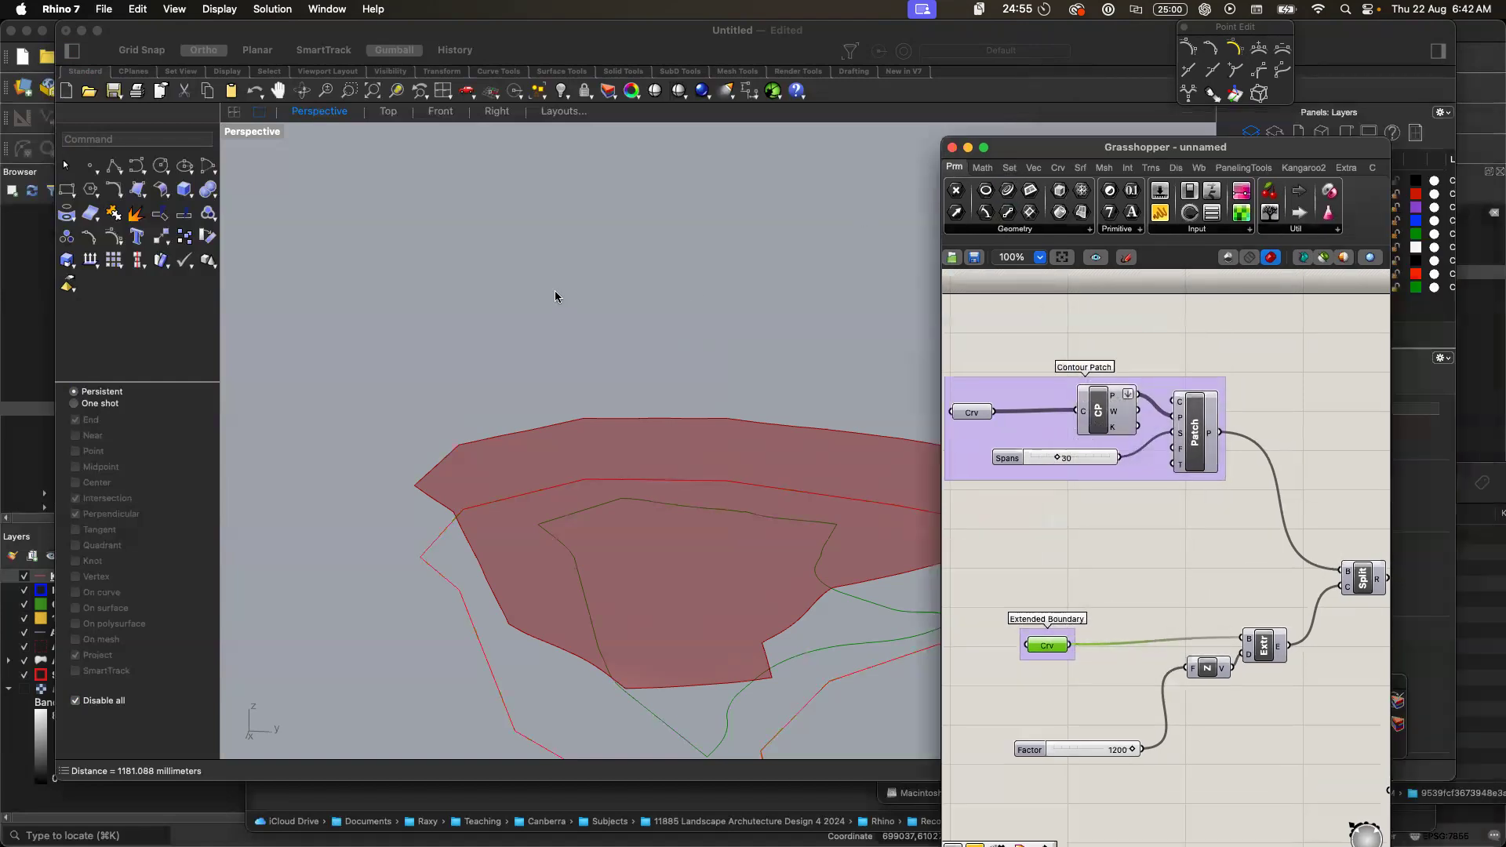
click(1325, 307)
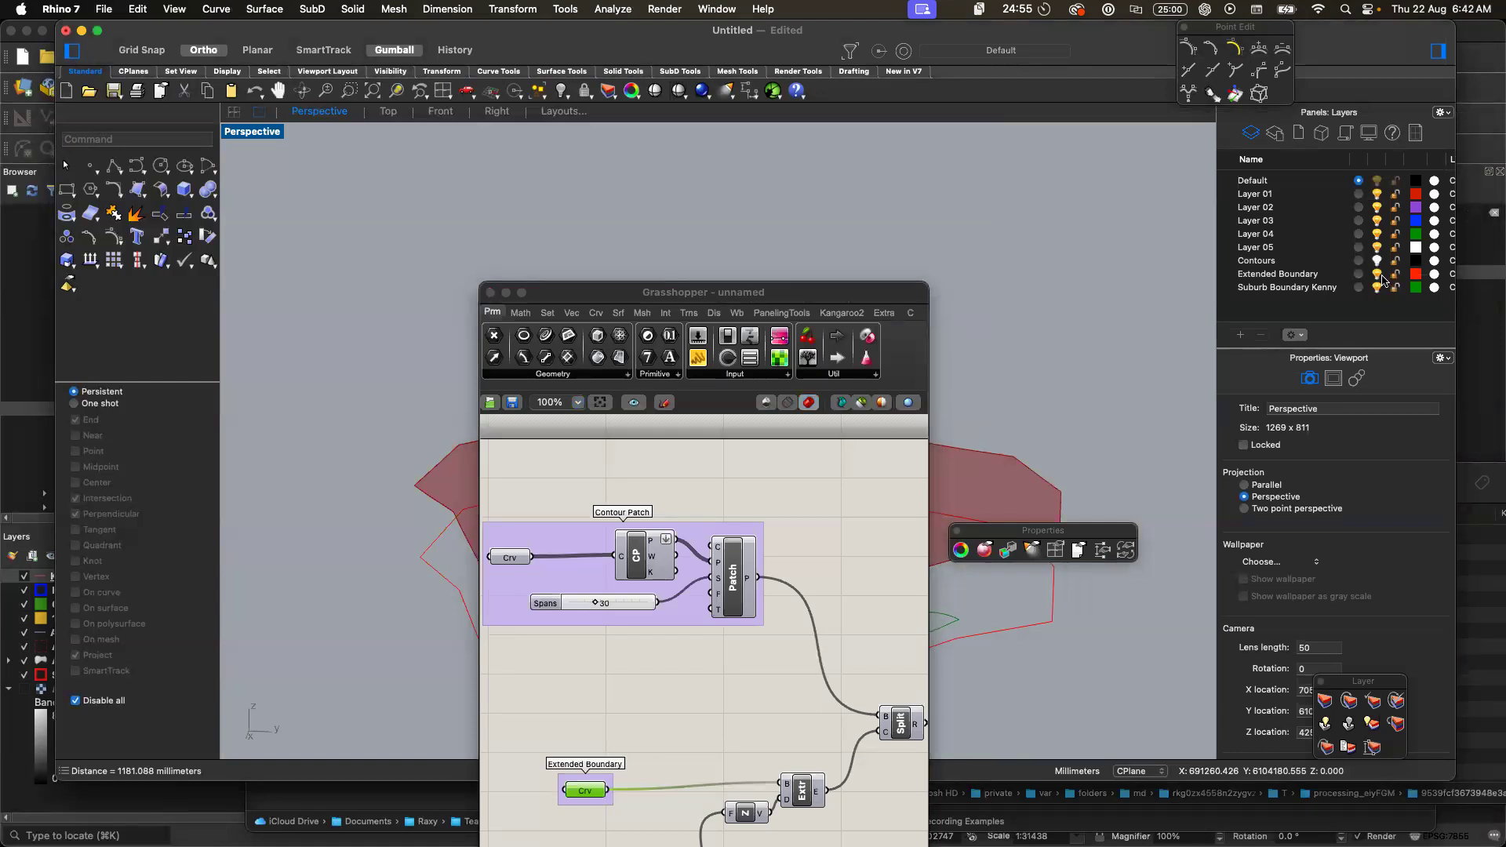
drag(594, 306, 1211, 186)
click(861, 379)
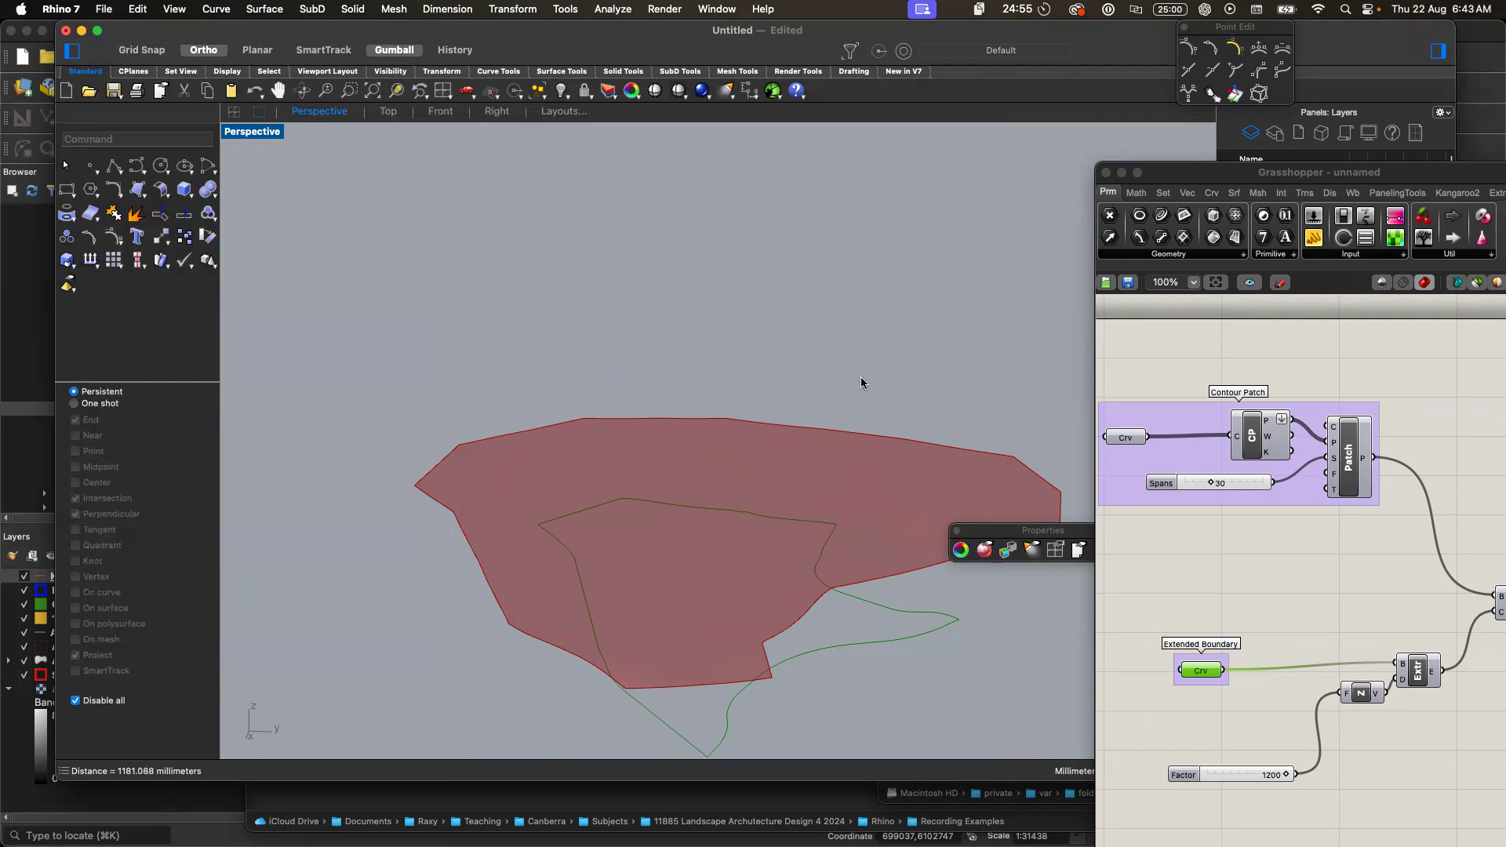
scroll(822, 369, right, 10)
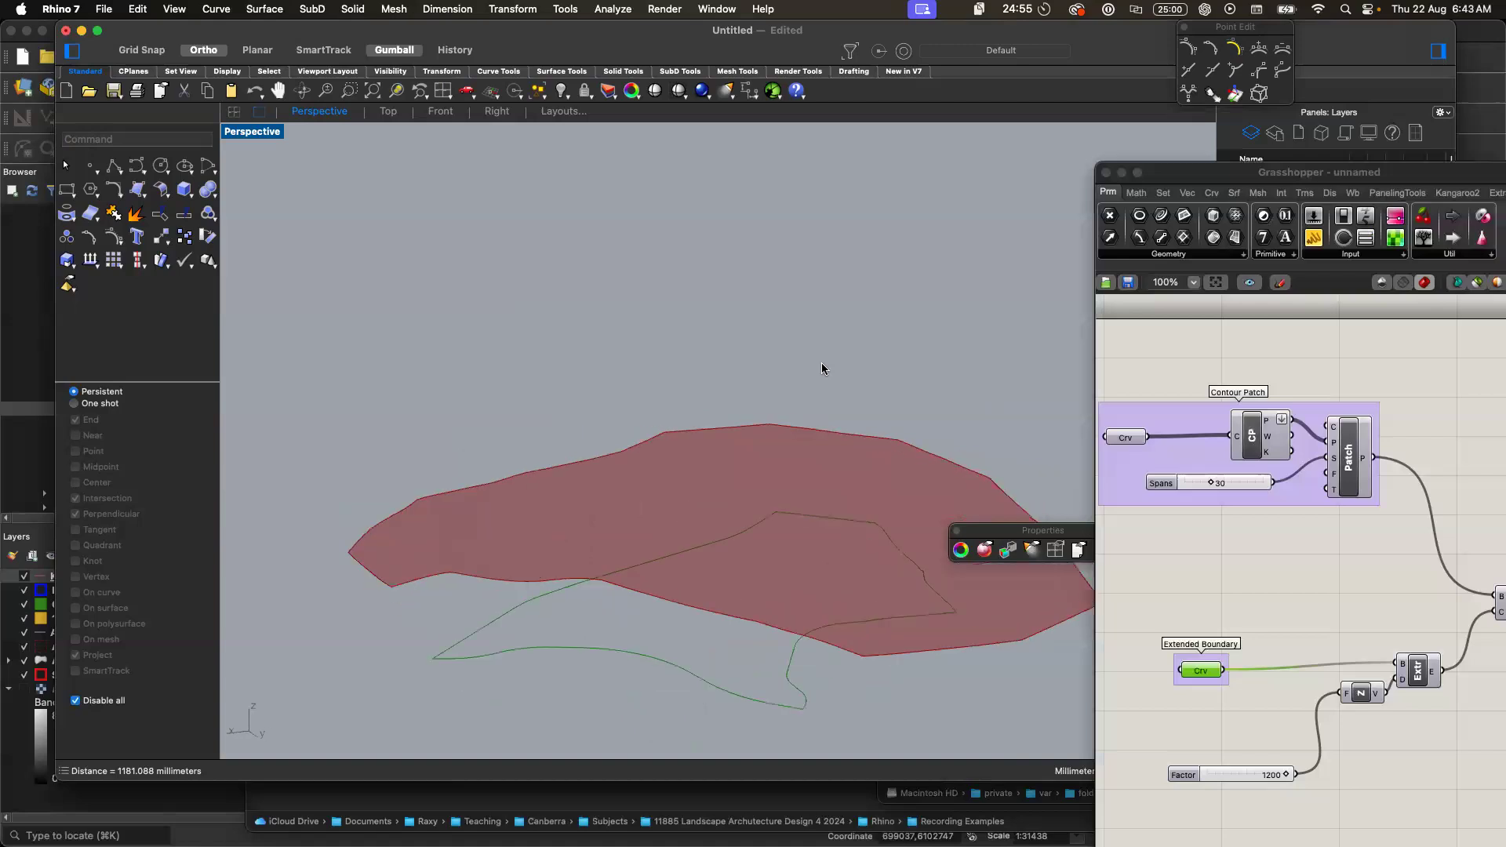
scroll(822, 369, right, 5)
scroll(822, 369, down, 5)
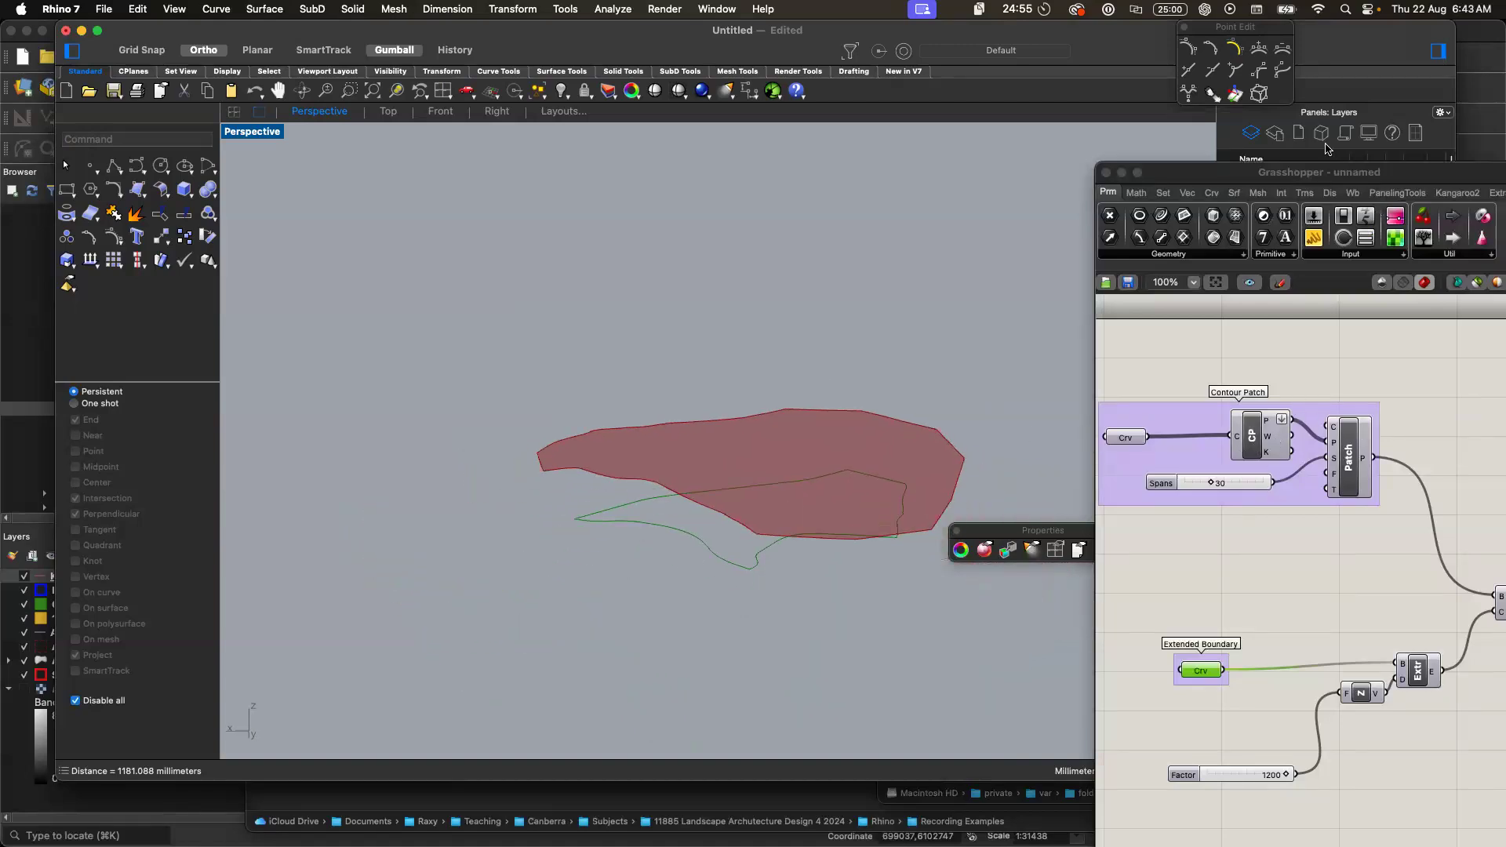
- Move the Grasshopper window back beside the Rhino viewport and deselect the Extended Boundary curve parameter
drag(1228, 175, 1147, 80)
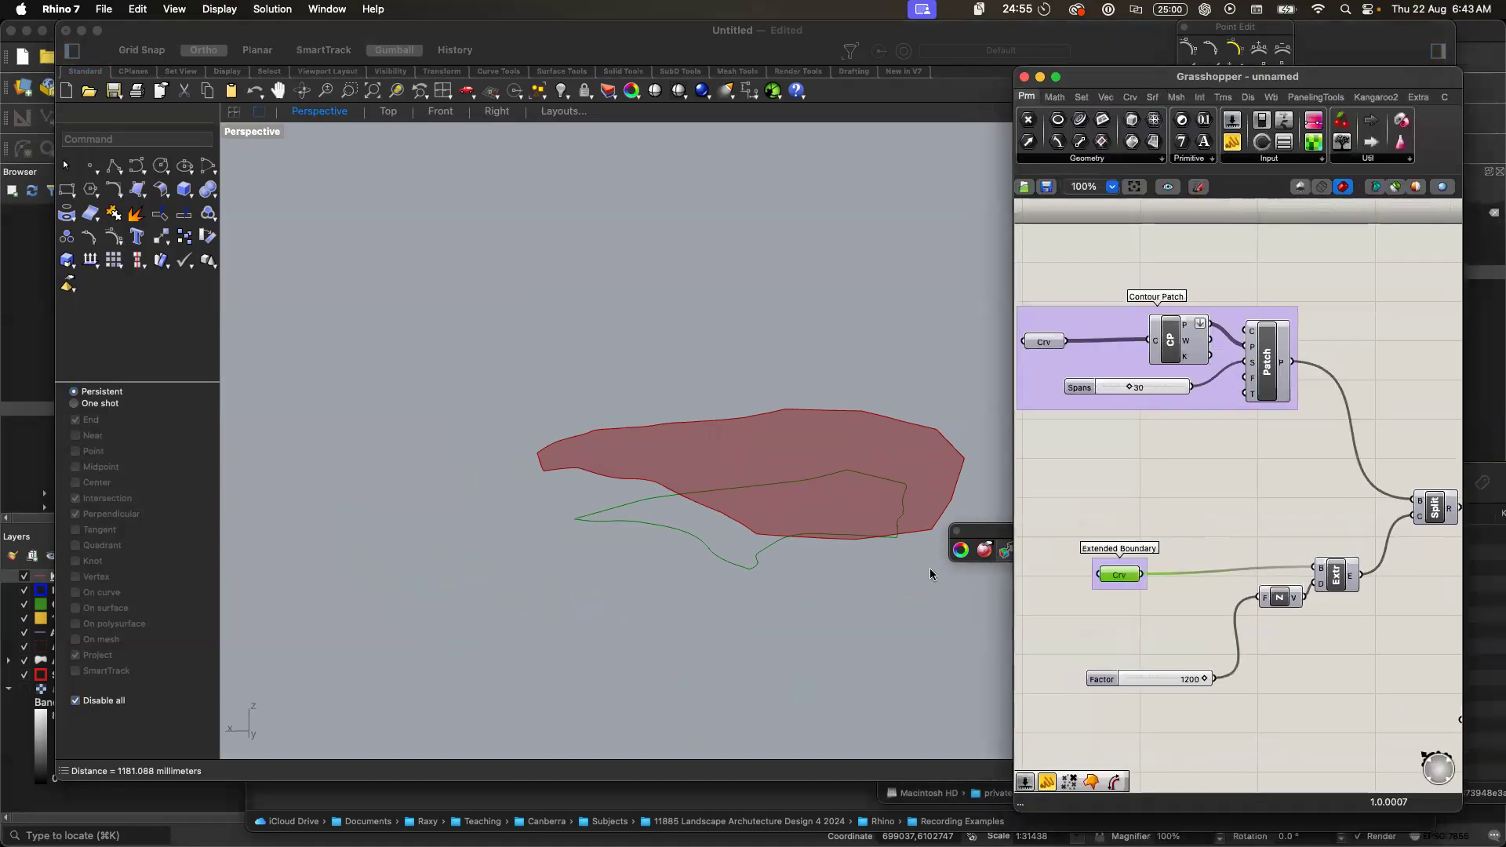
click(859, 613)
scroll(859, 614, right, 3)
click(1333, 715)
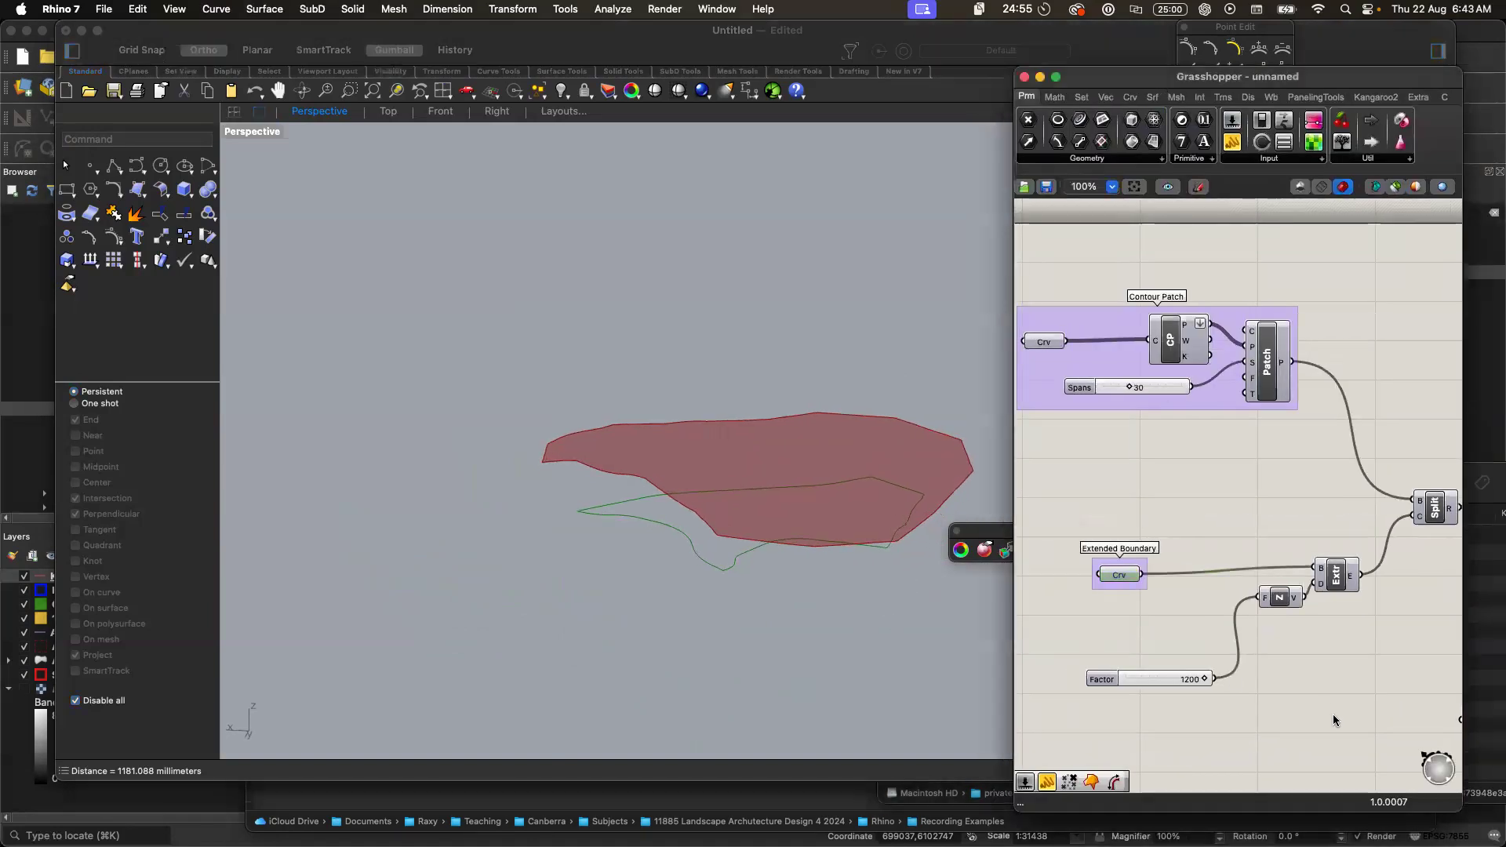
- Compact the trimming components by placing Split beside Item, the index panel beneath Split, and Extrude directly before Split
scroll(1333, 719, right, 3)
scroll(1334, 718, left, 4)
scroll(1273, 645, right, 3)
scroll(1272, 644, right, 5)
scroll(1273, 645, up, 1)
drag(1318, 504, 1345, 506)
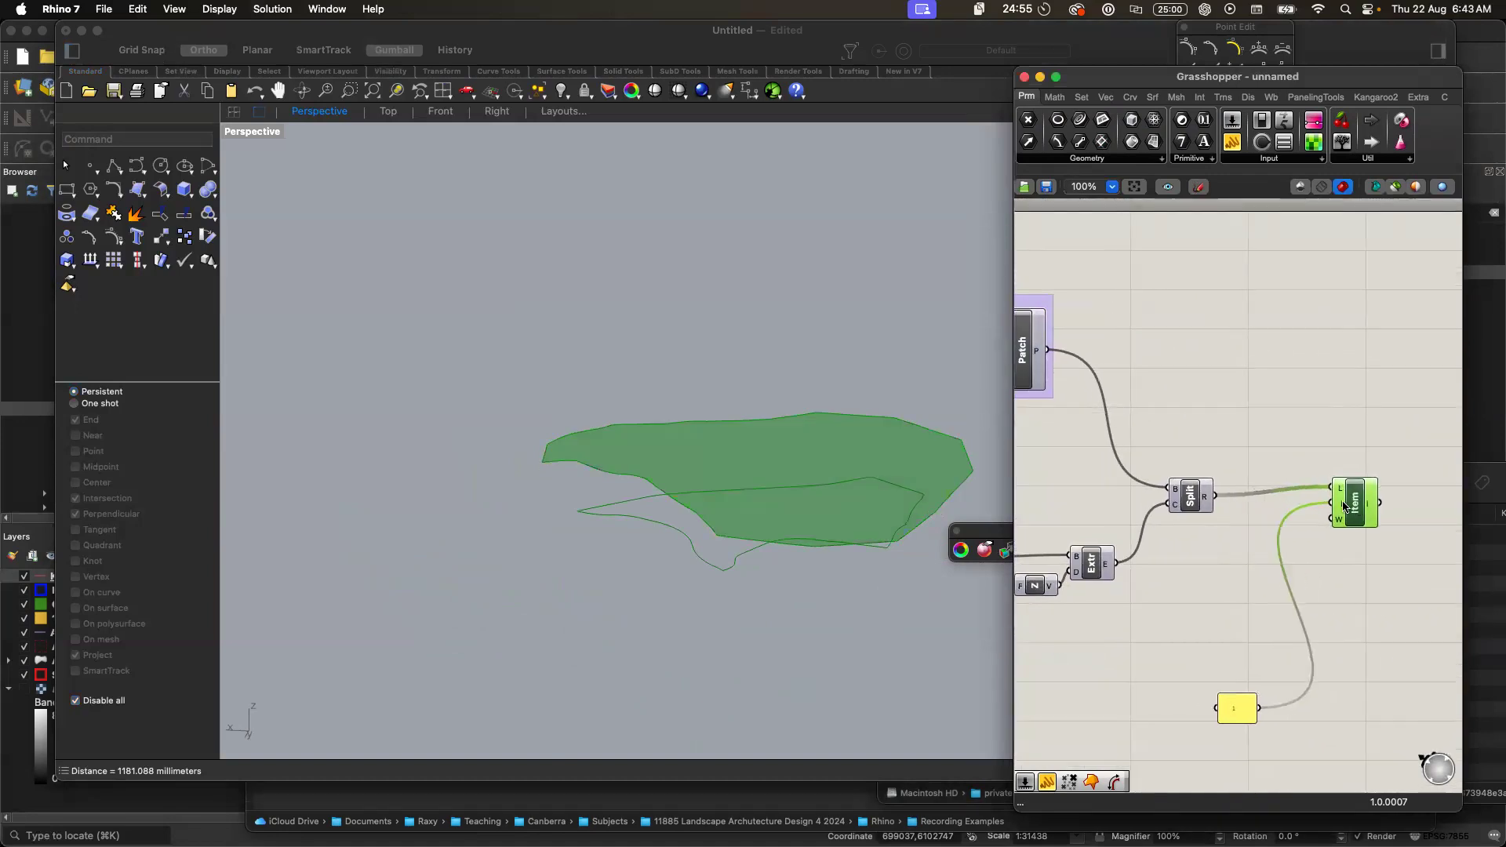
drag(1193, 499, 1282, 493)
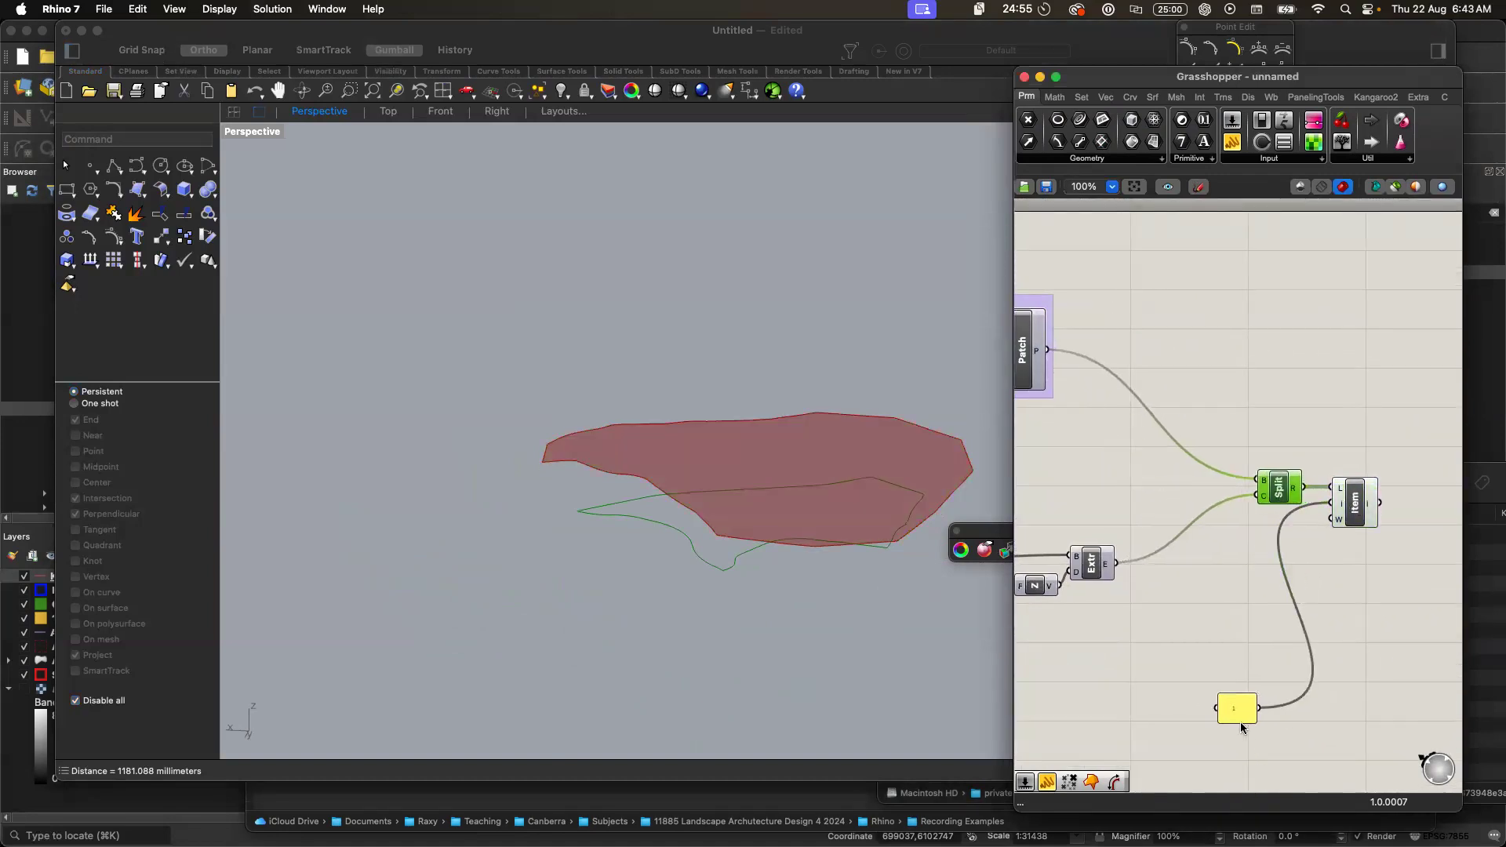
drag(1237, 720, 1287, 540)
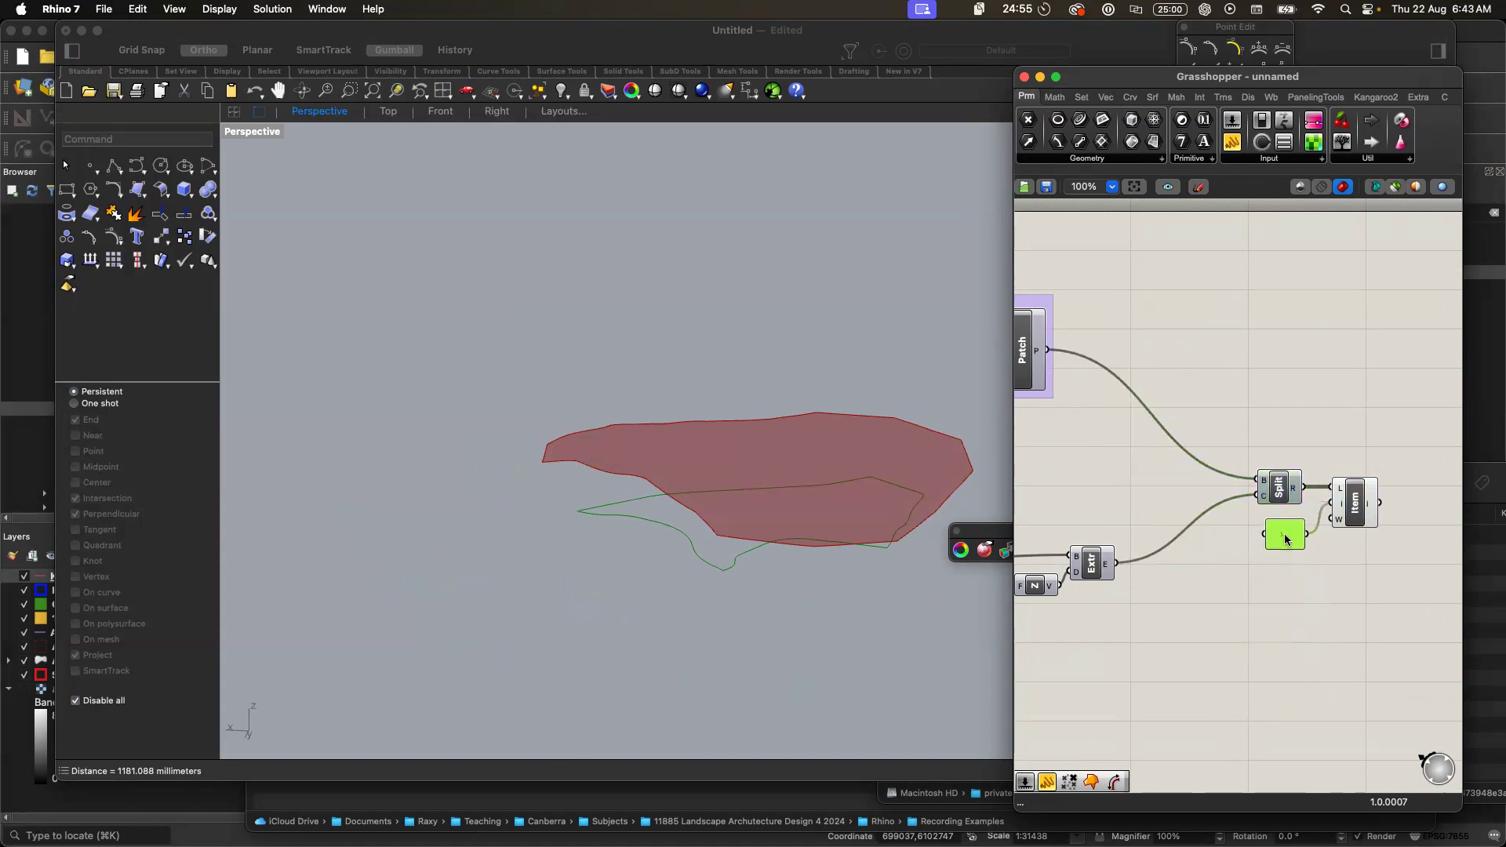
drag(1098, 568, 1206, 502)
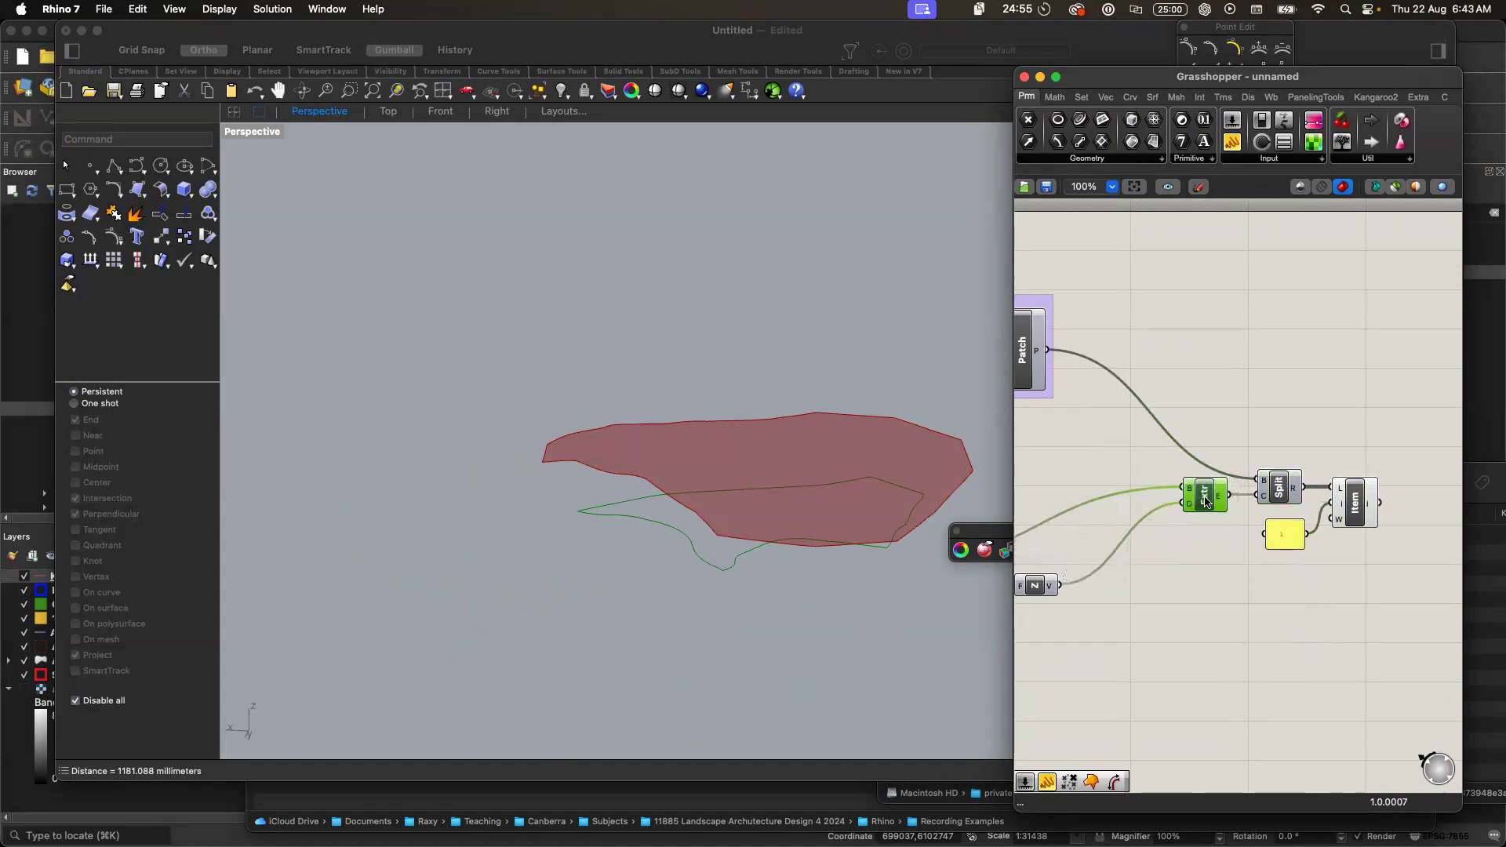
- Line up the Unit Z component, the Factor slider and the Extended Boundary group directly before the Extrude component
scroll(1204, 604, left, 5)
click(1208, 604)
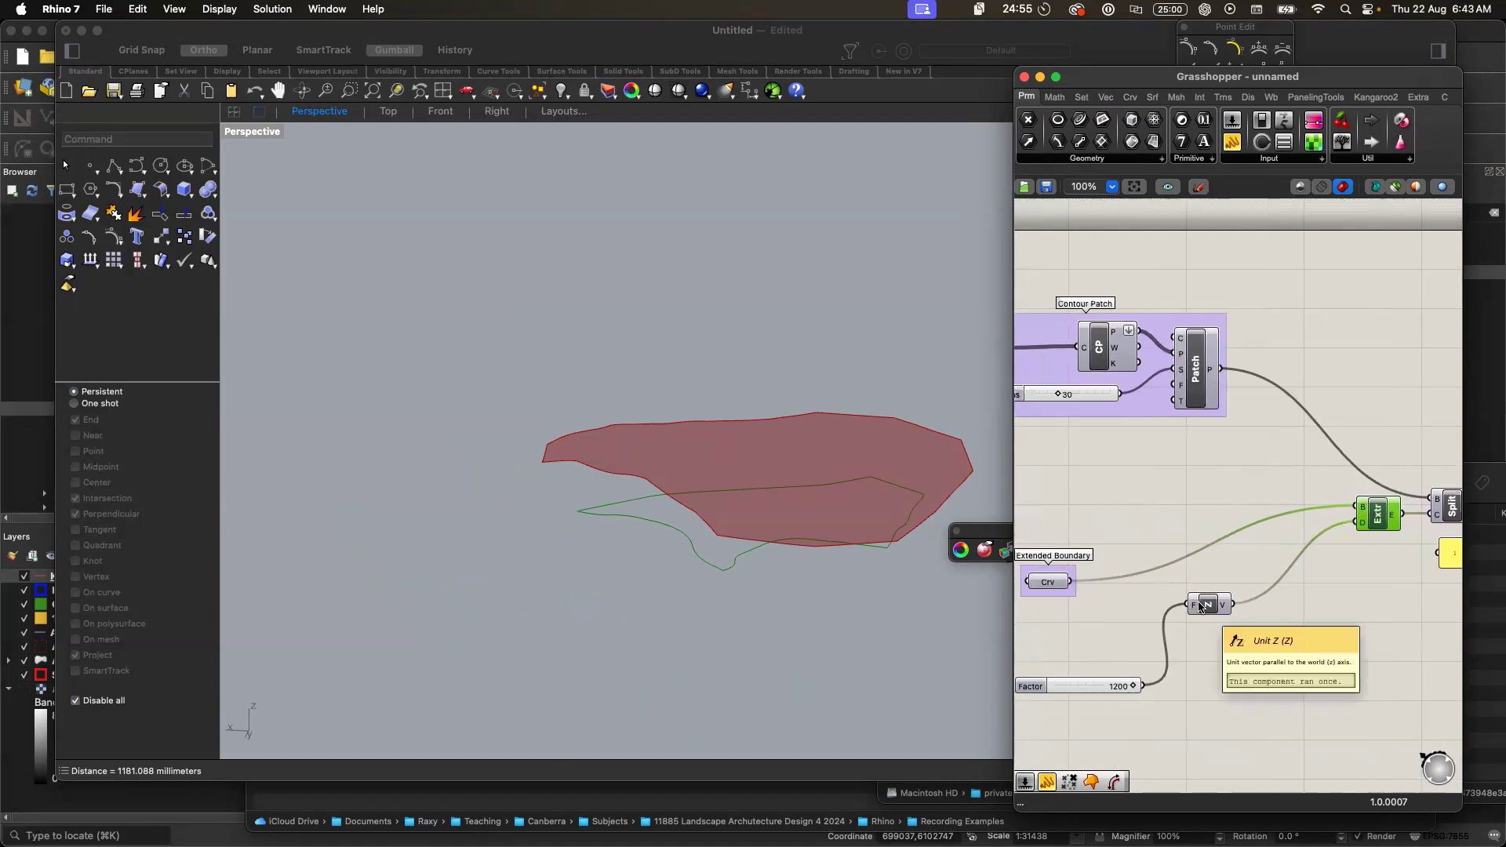
drag(1228, 600, 1307, 529)
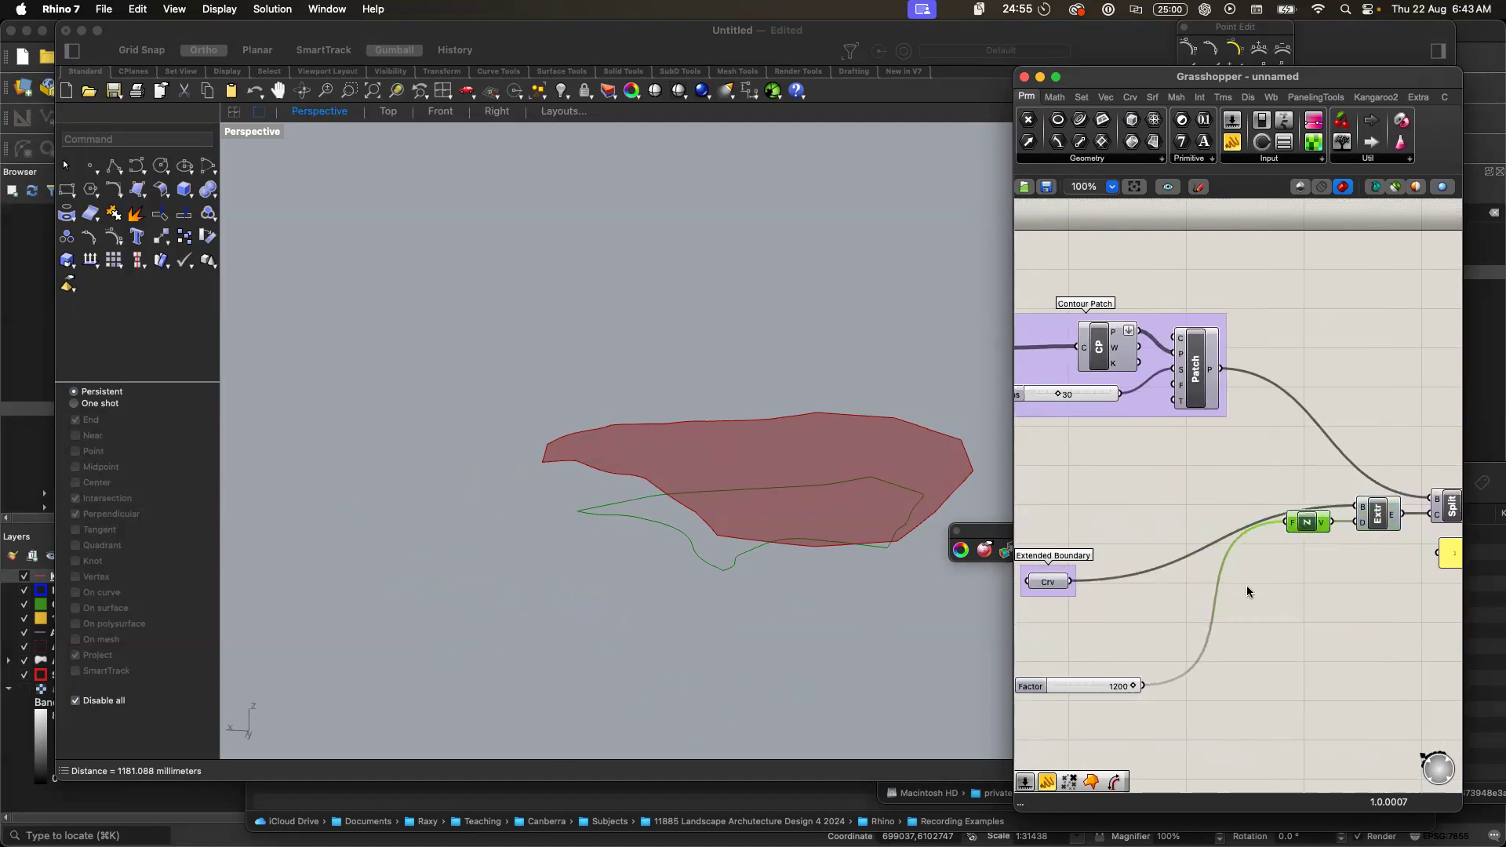
scroll(1246, 589, left, 2)
drag(1093, 674, 1216, 510)
drag(1135, 582, 1348, 489)
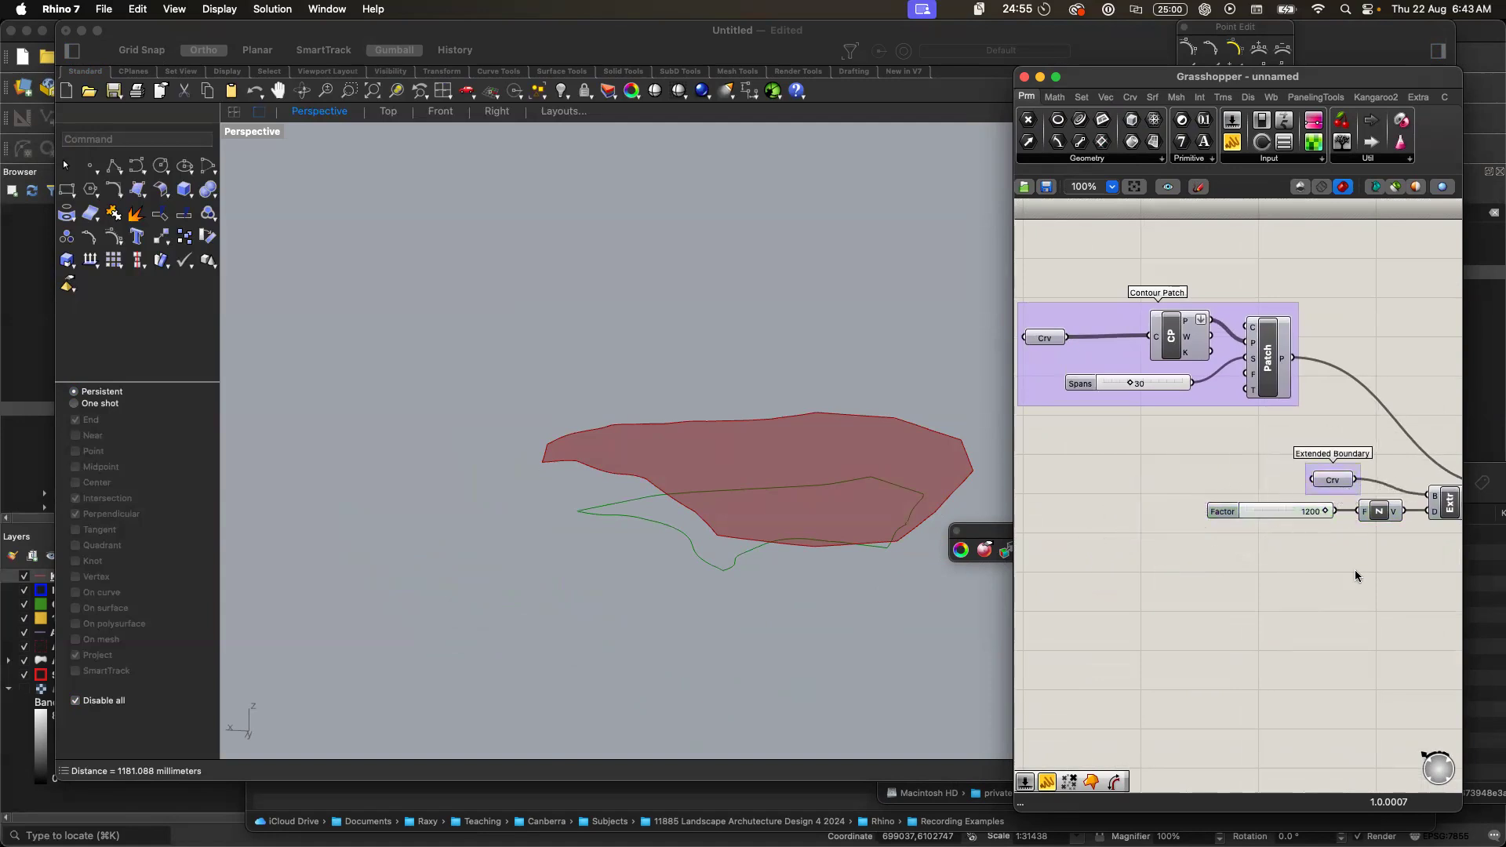
- Replace the Factor slider with a panel containing 1200 wired into the Unit Z factor input
scroll(1355, 575, up, 2)
scroll(1355, 575, right, 2)
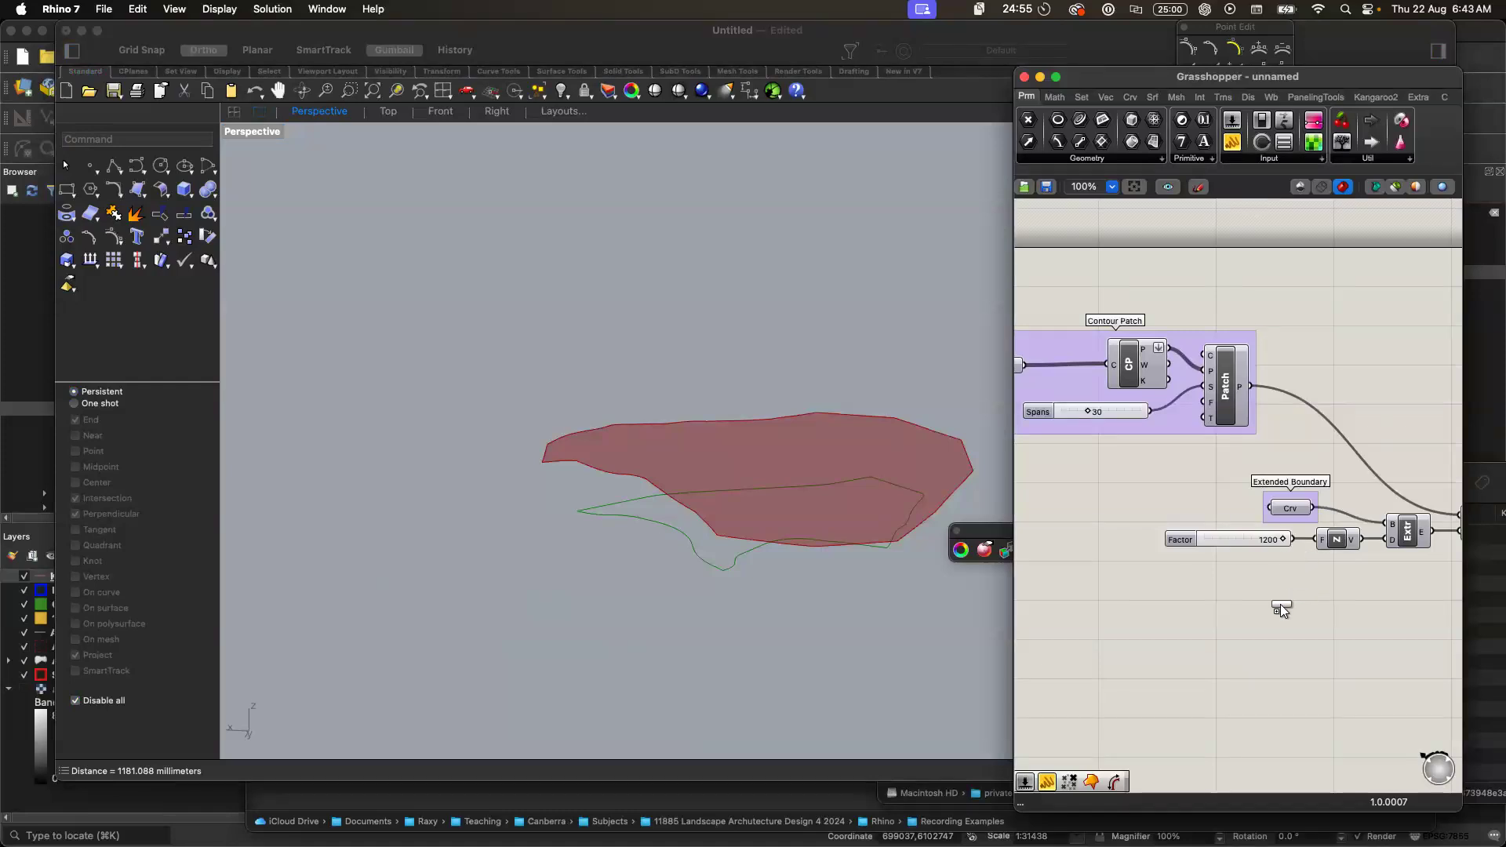
drag(1280, 608, 1279, 606)
double_click(1288, 617)
text(12)
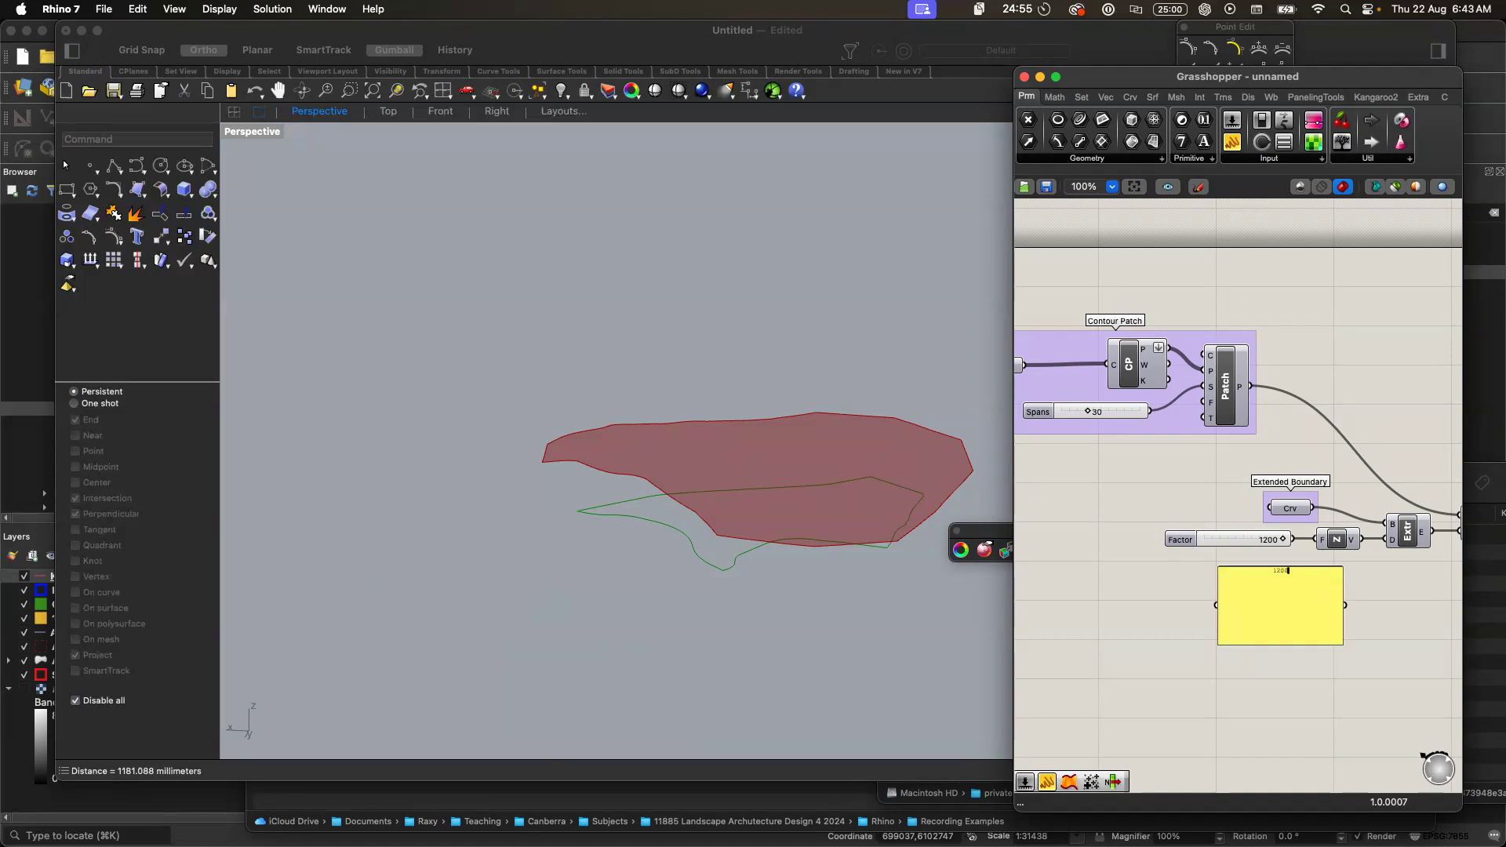
text(00)
click(1327, 704)
drag(1345, 605, 1306, 546)
click(1258, 538)
key(Delete)
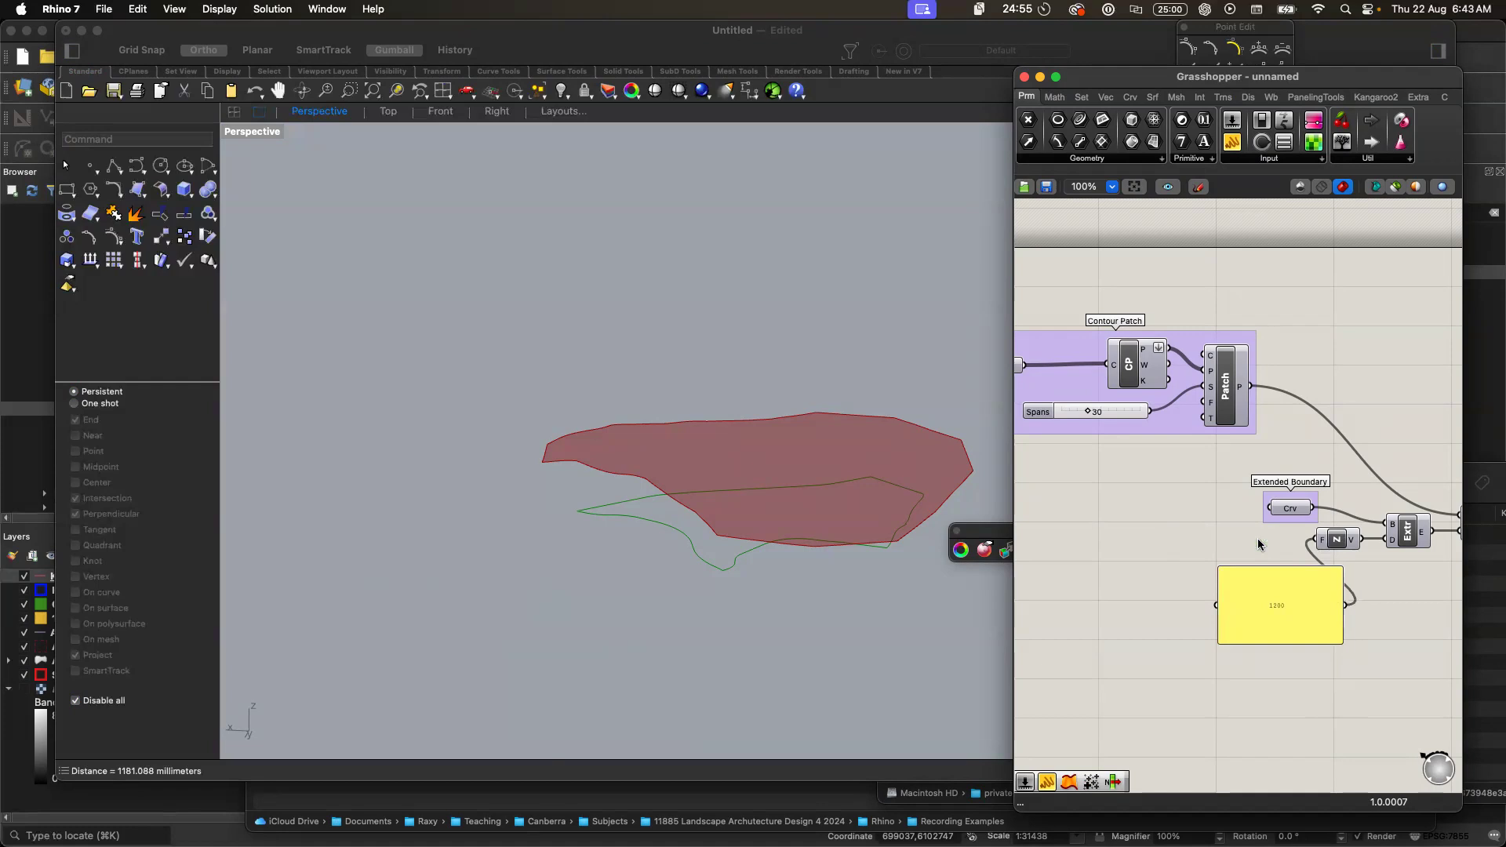
- Internalise the factor data in the Unit Z input and delete the 1200 panel
right_click(1322, 544)
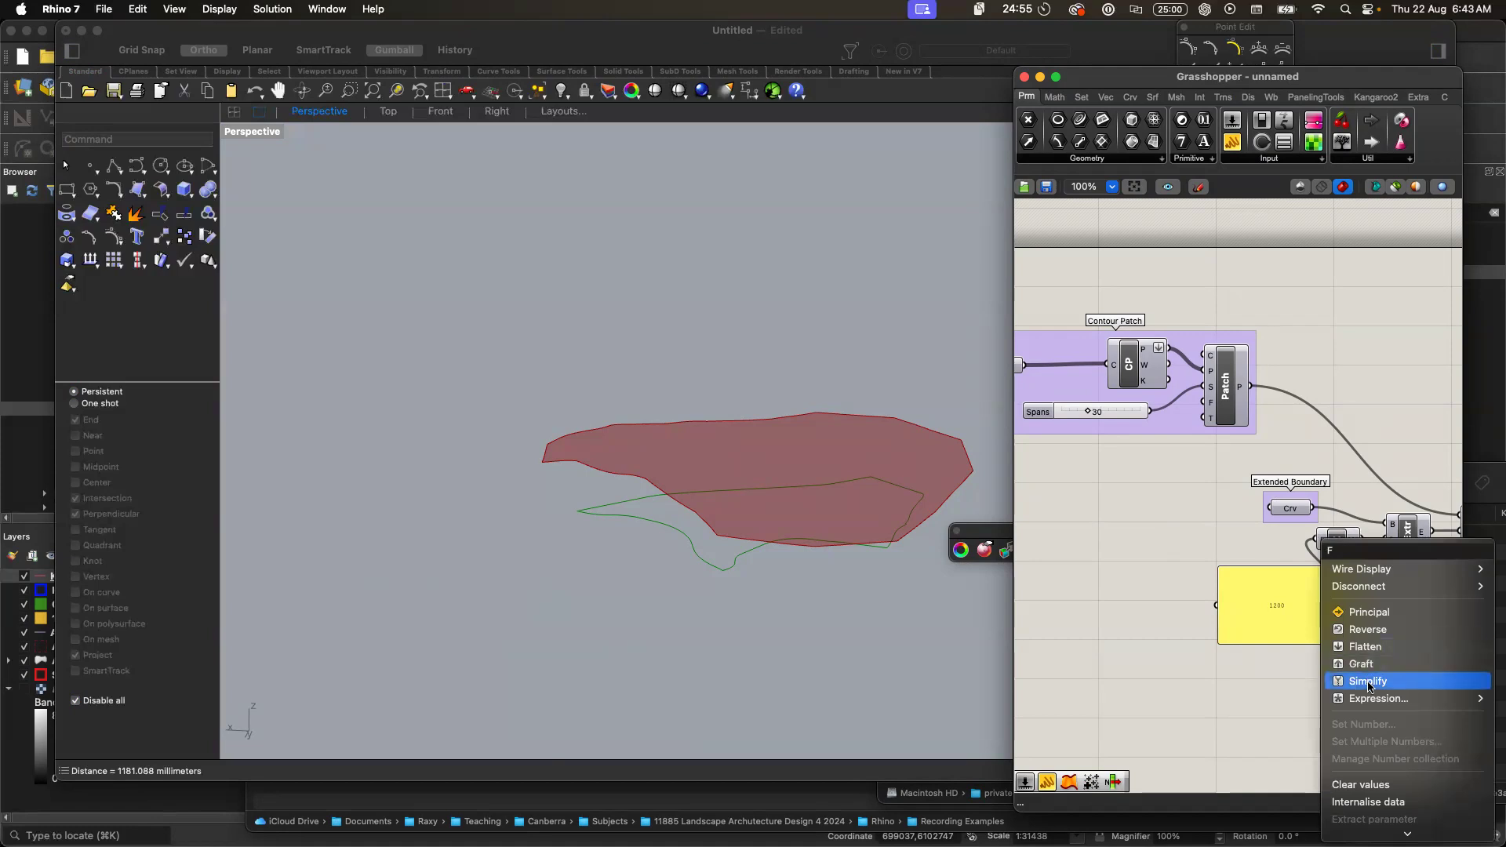
click(1375, 802)
click(1308, 620)
key(Delete)
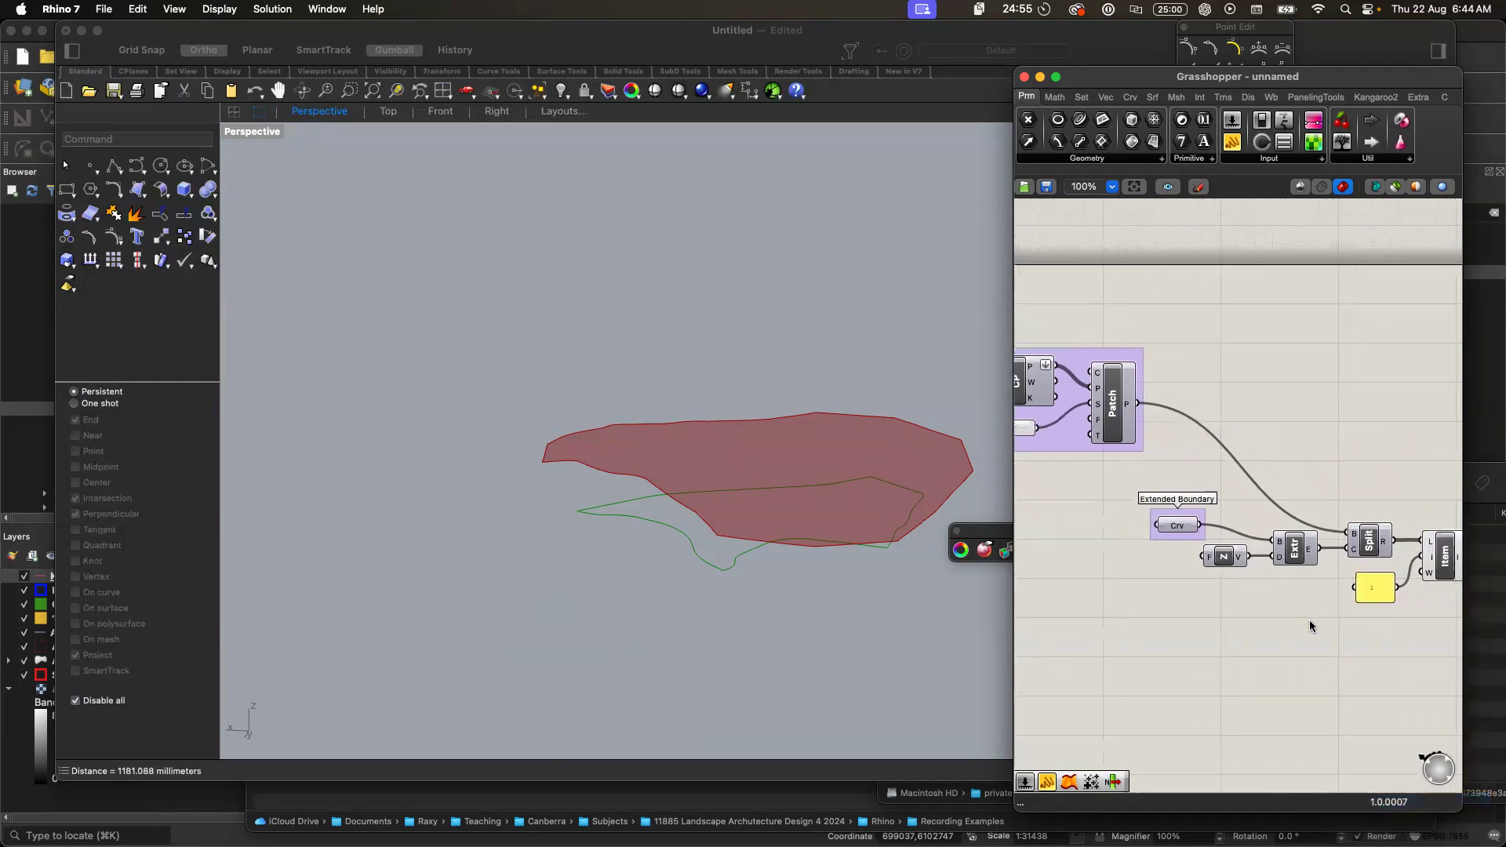
- Group the Extended Boundary curve, Unit Z, Extrude, Split, index panel and Item components, and name the group Trimmed Patch
scroll(1310, 620, right, 3)
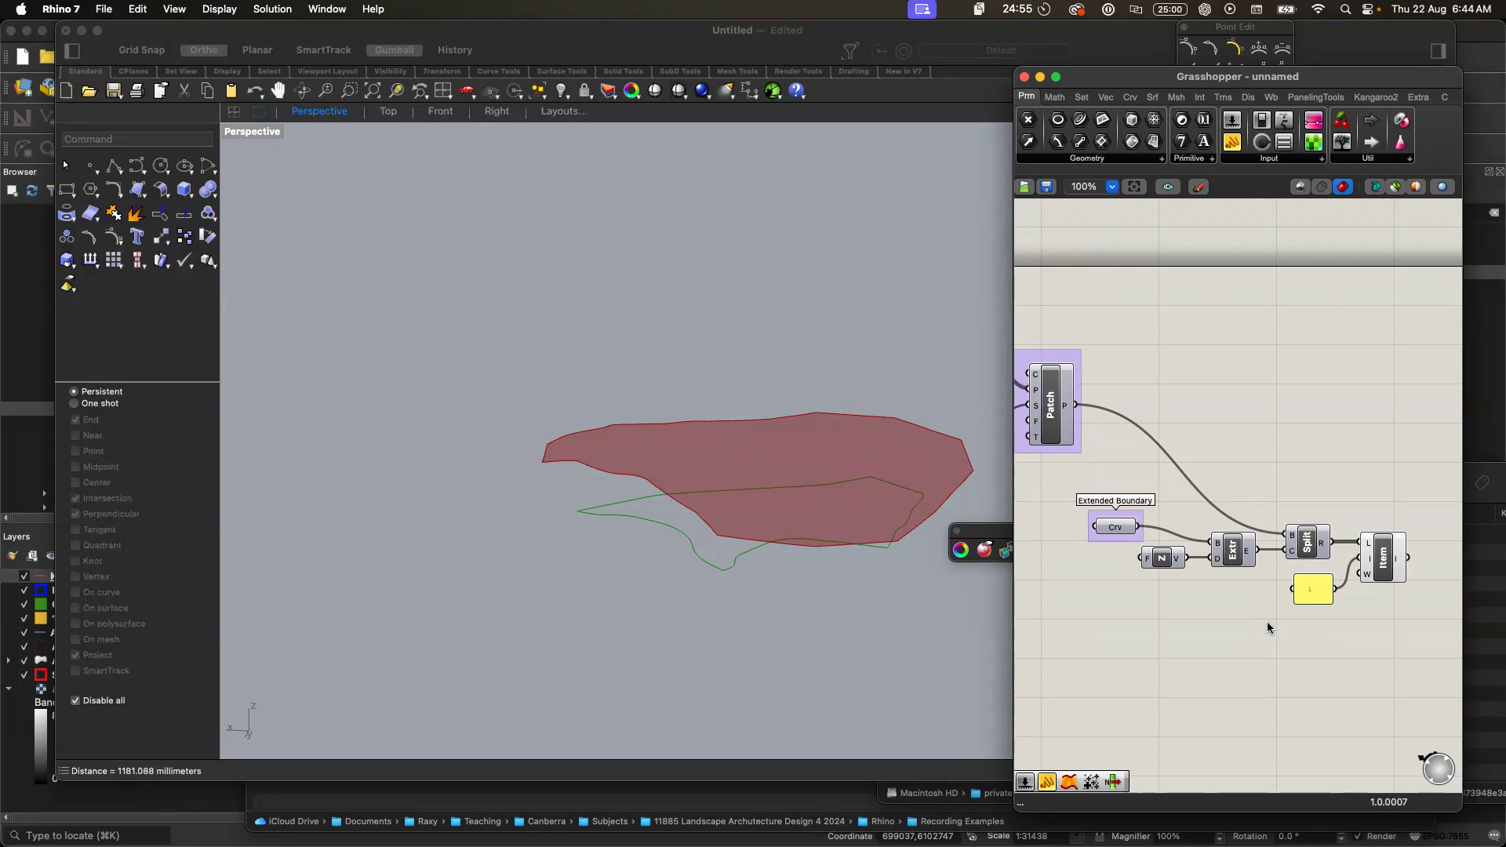
scroll(1264, 640, down, 2)
scroll(1263, 640, right, 2)
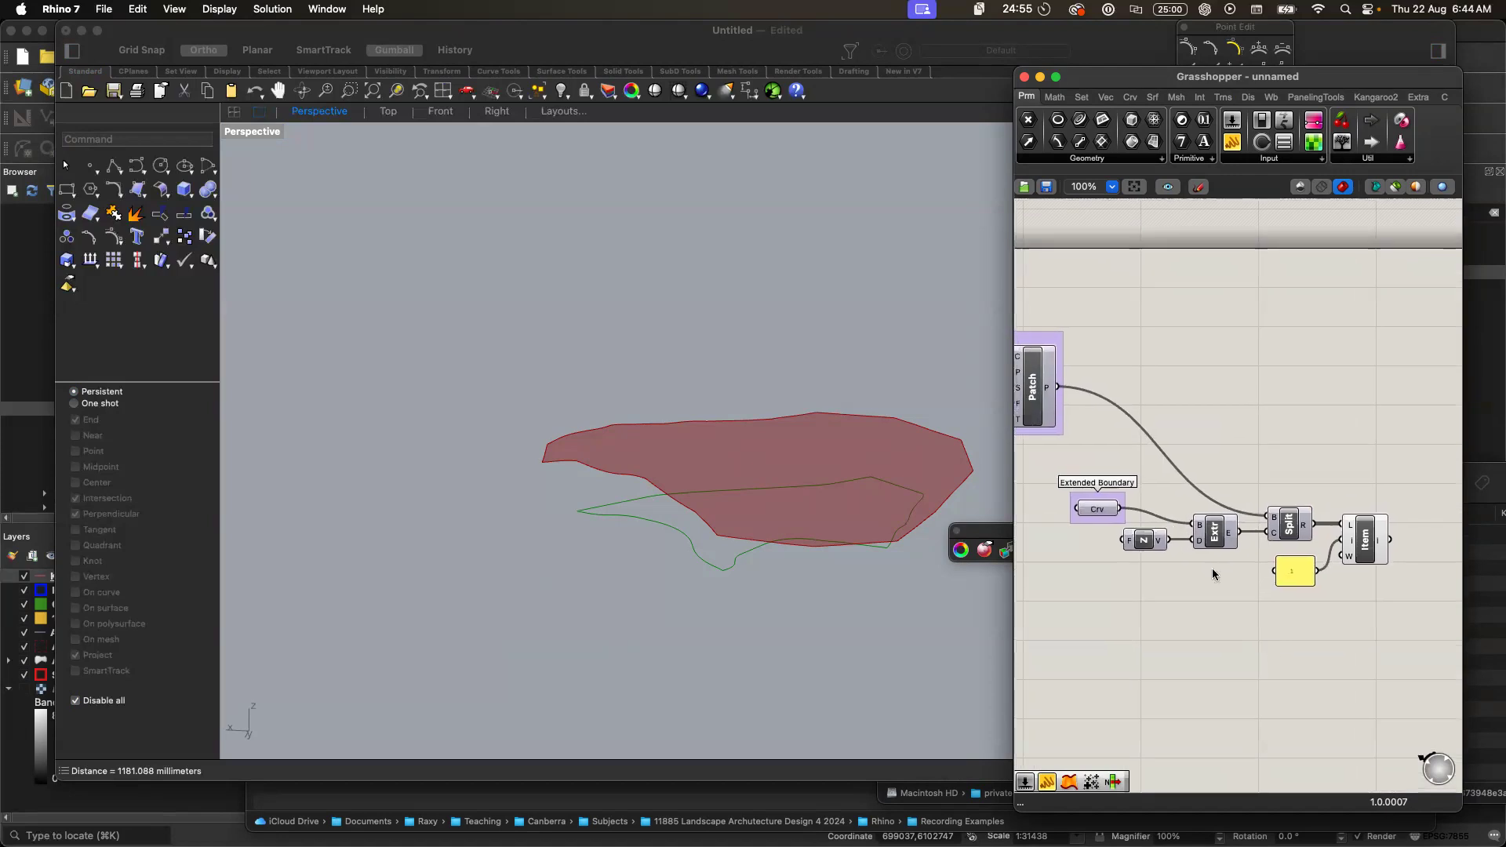
drag(1046, 455, 1442, 629)
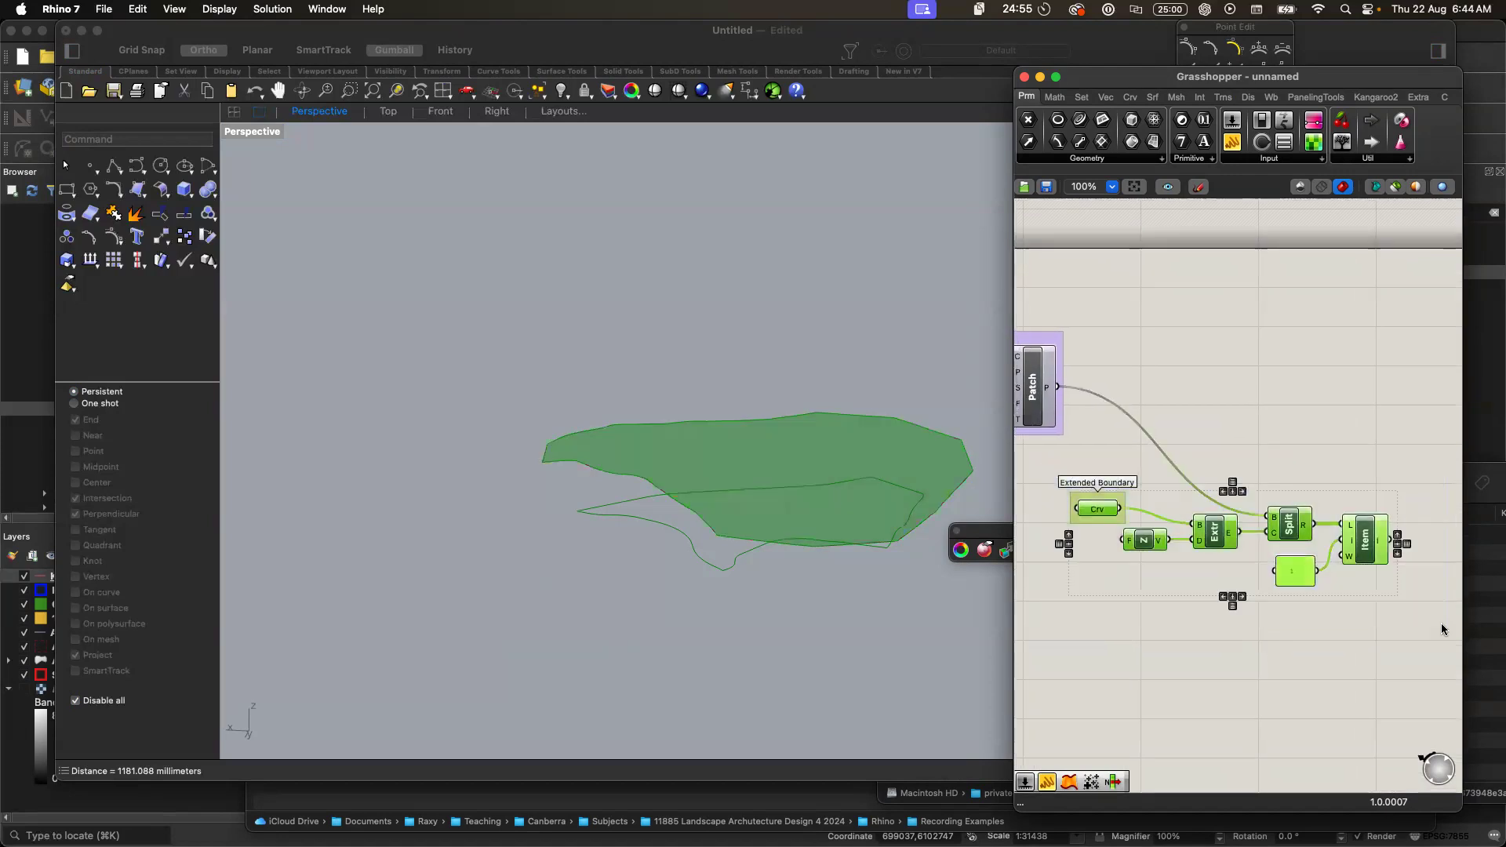
key(ctrl+g)
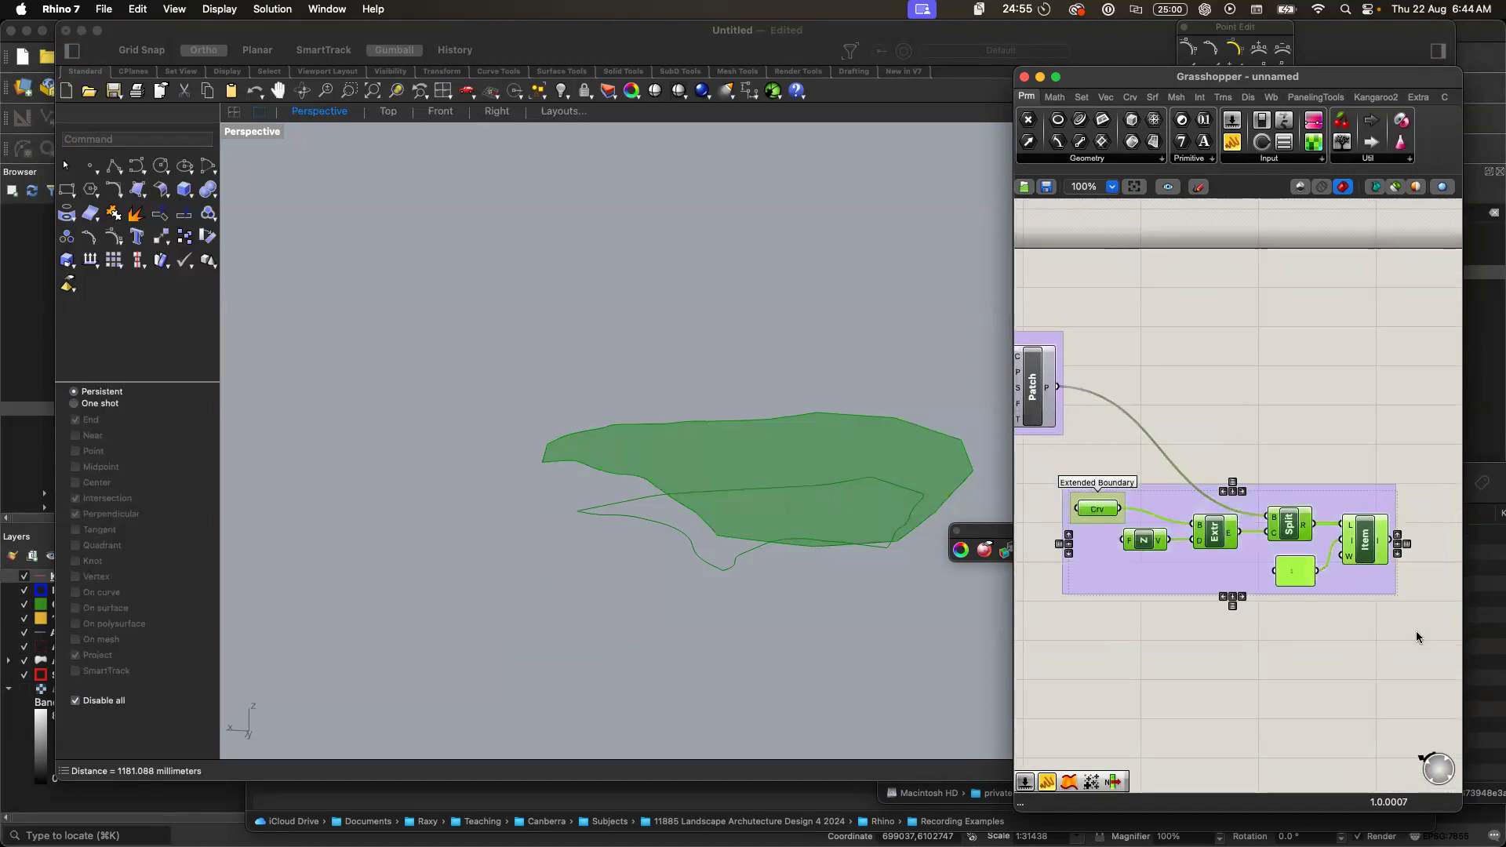
click(1390, 648)
right_click(1302, 492)
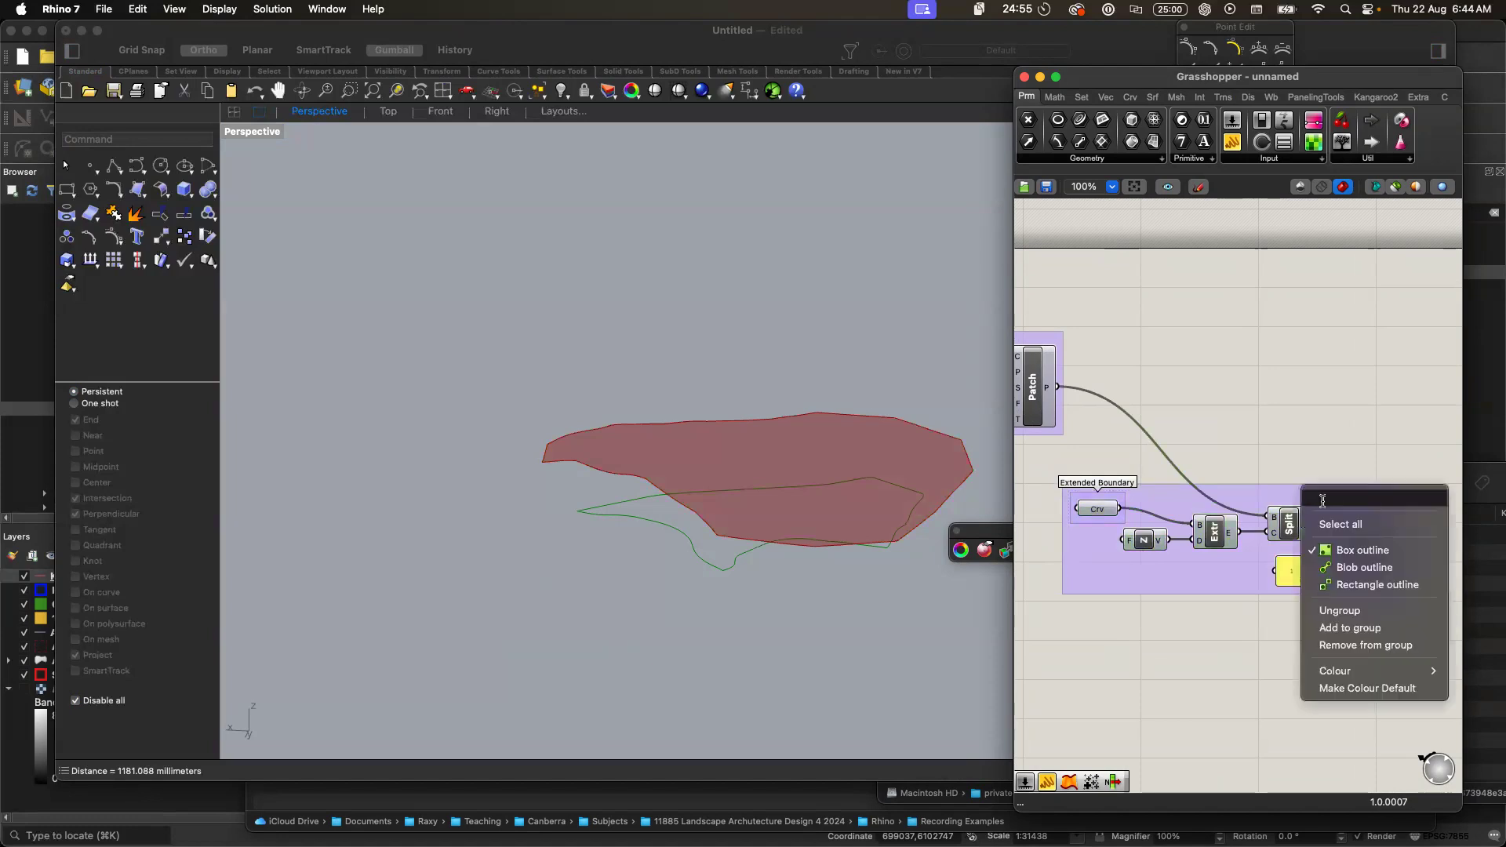
text(Trimmed Patch)
key(Return)
- Move the Trimmed Patch group closer beneath the Contour Patch group
scroll(1256, 541, left, 5)
drag(1307, 606, 1189, 583)
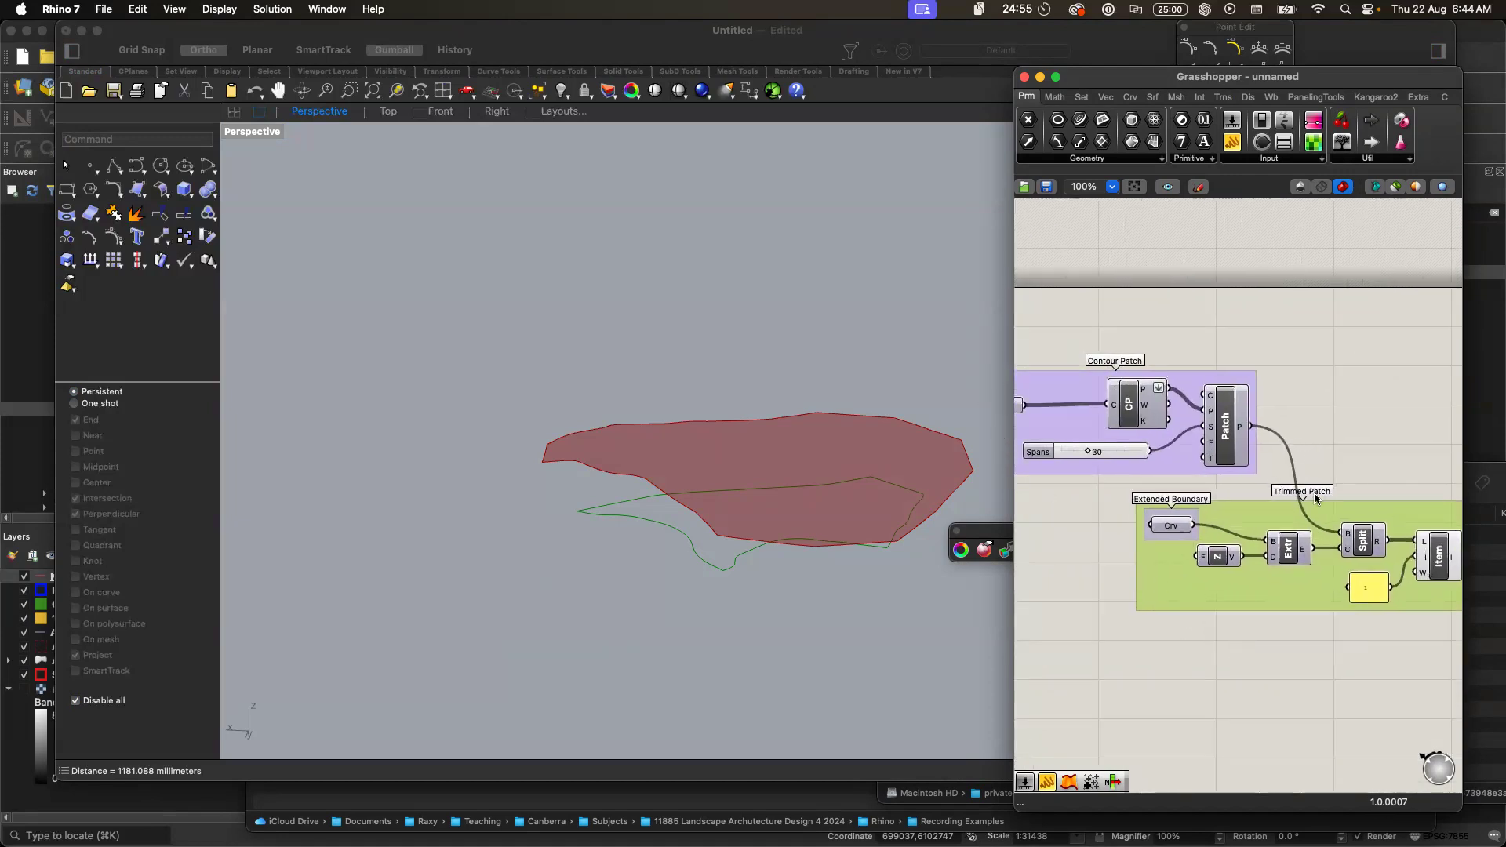
scroll(1249, 652, down, 5)
scroll(1249, 651, right, 5)
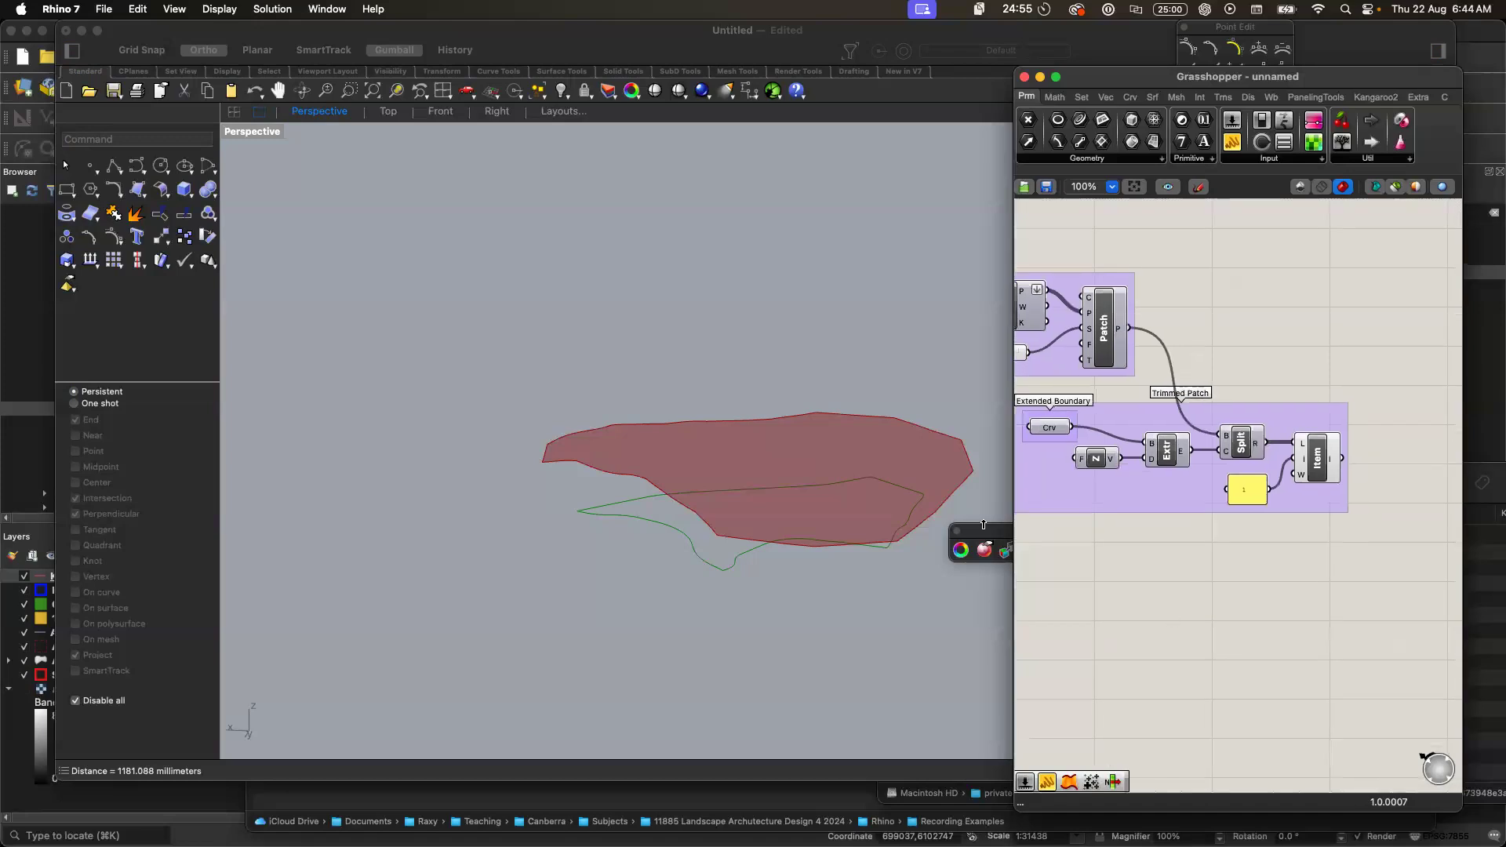
- Add a Curve parameter below the Trimmed Patch group and reference the green suburb boundary curve from Rhino
double_click(1164, 678)
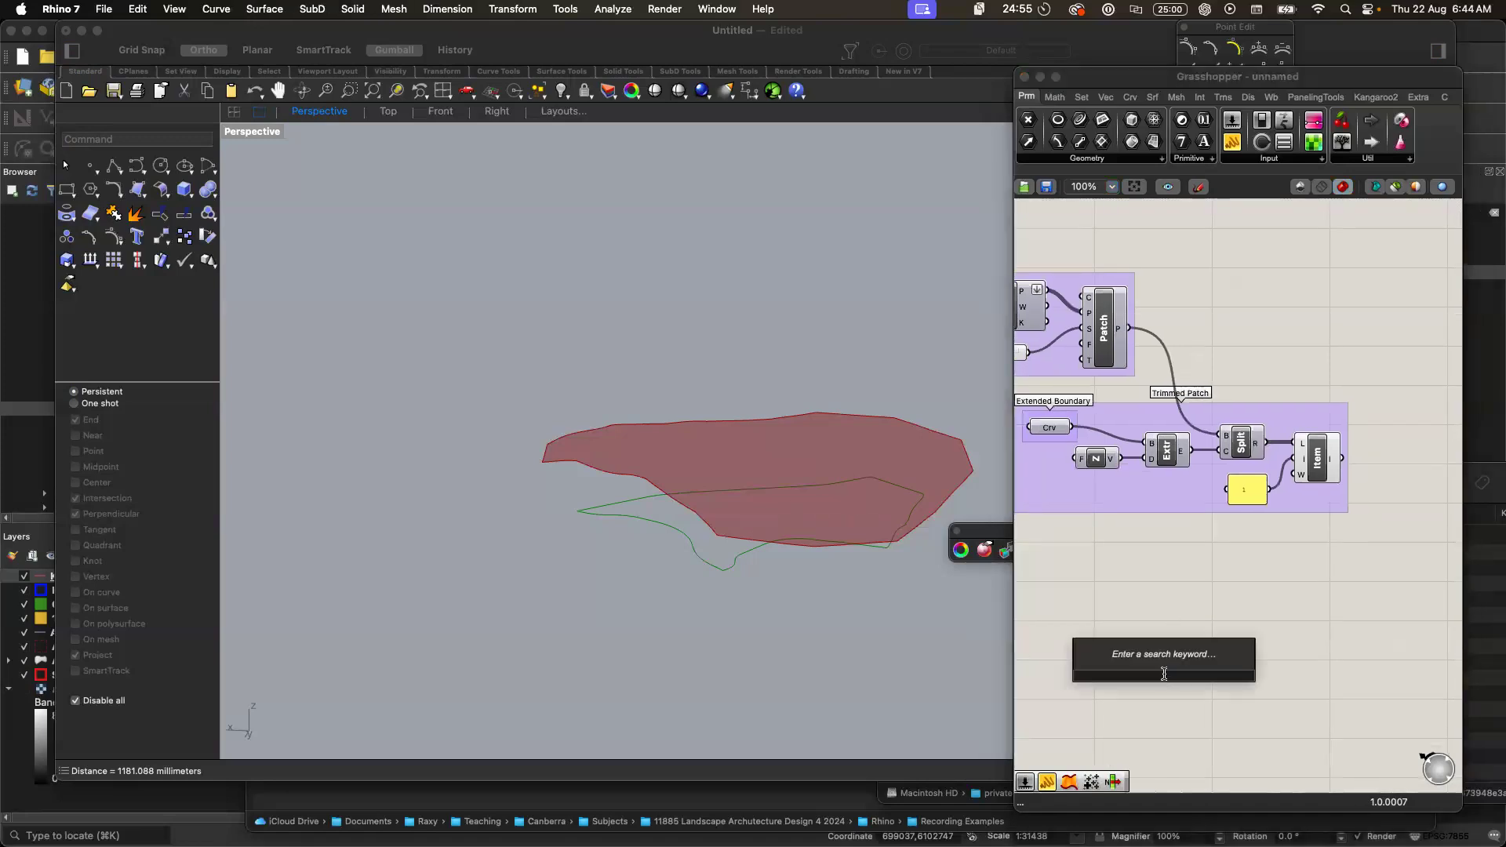
text(curve)
key(Return)
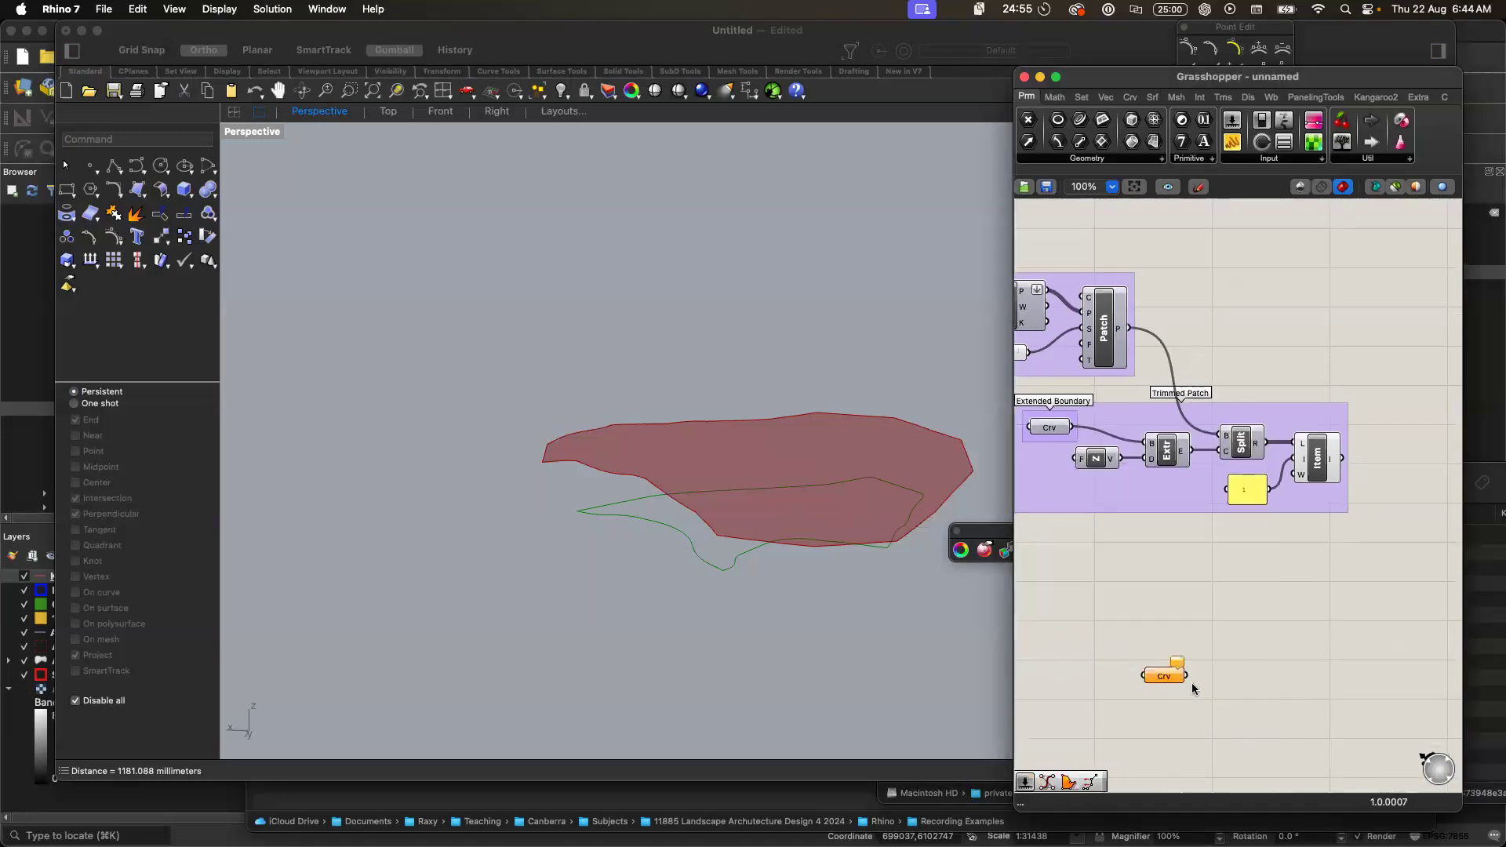
right_click(1170, 678)
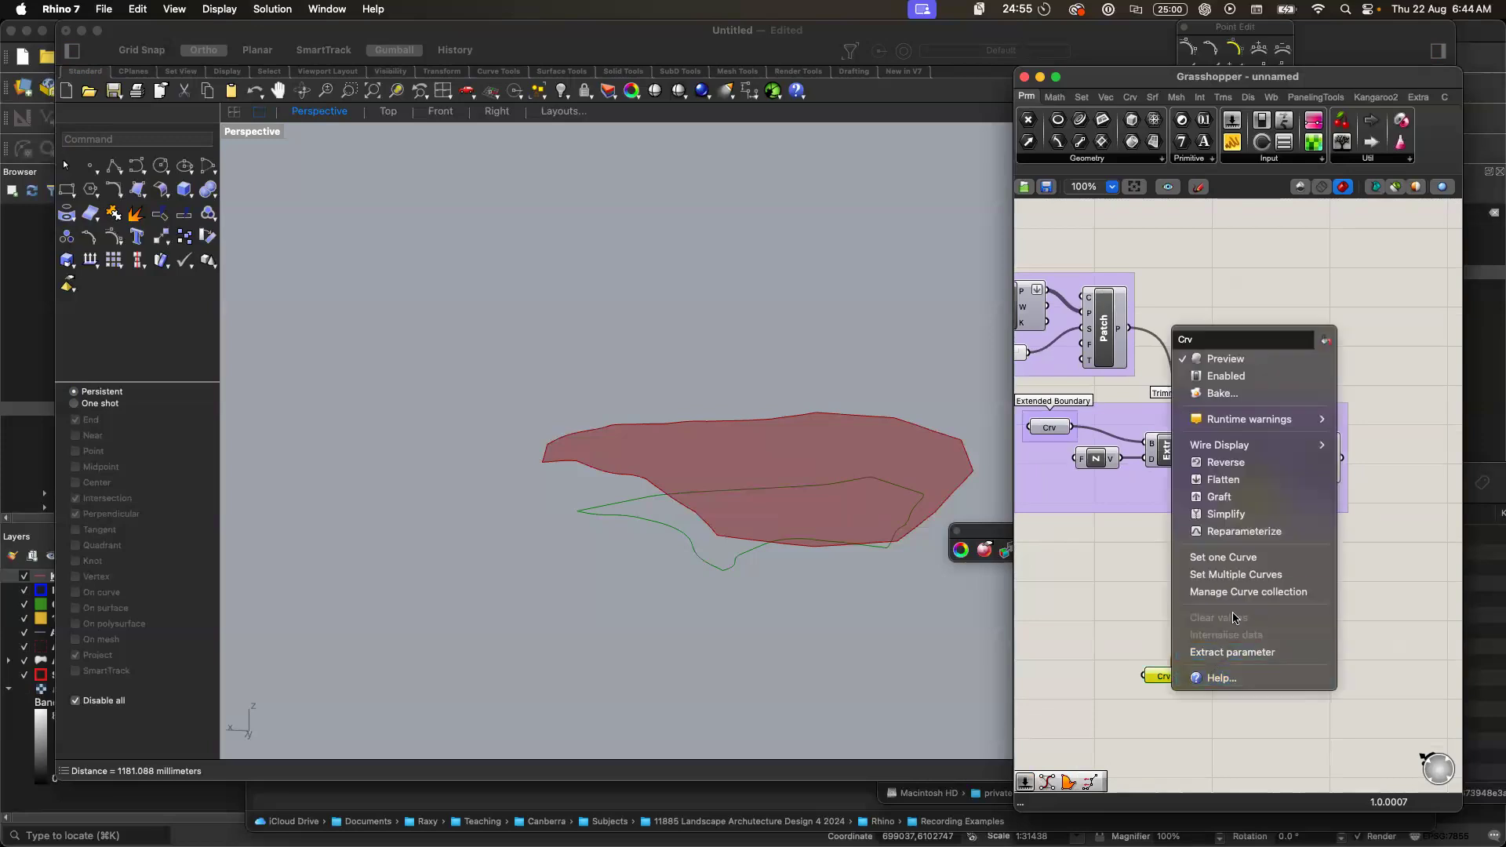
click(1239, 558)
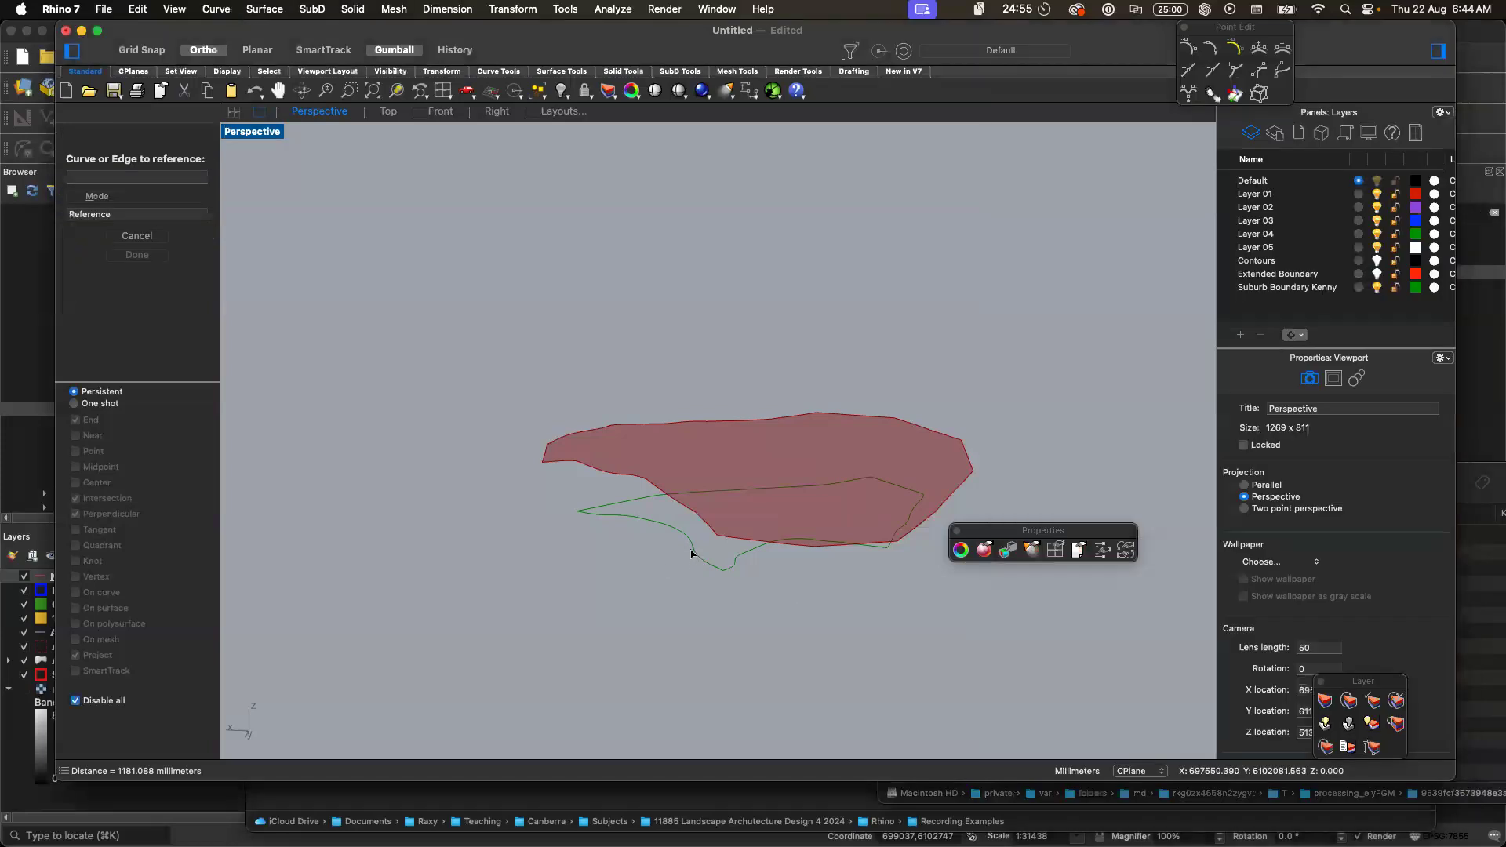
click(689, 547)
- Group the new Curve parameter, name the group SA2 Boundary, and place it just beneath the Trimmed Patch group
drag(1134, 640, 1204, 707)
key(ctrl+g)
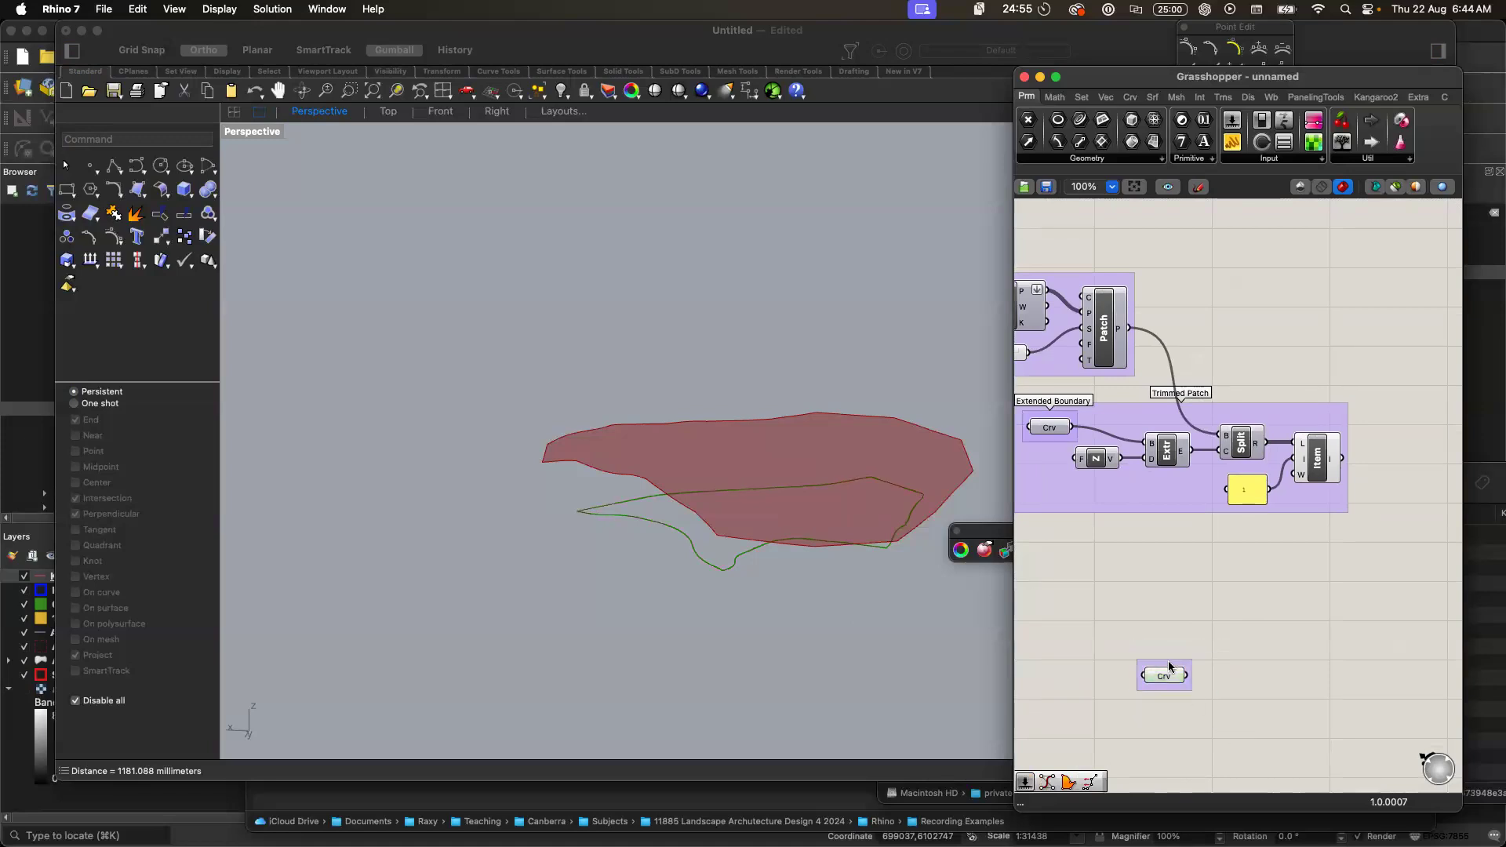
right_click(1173, 667)
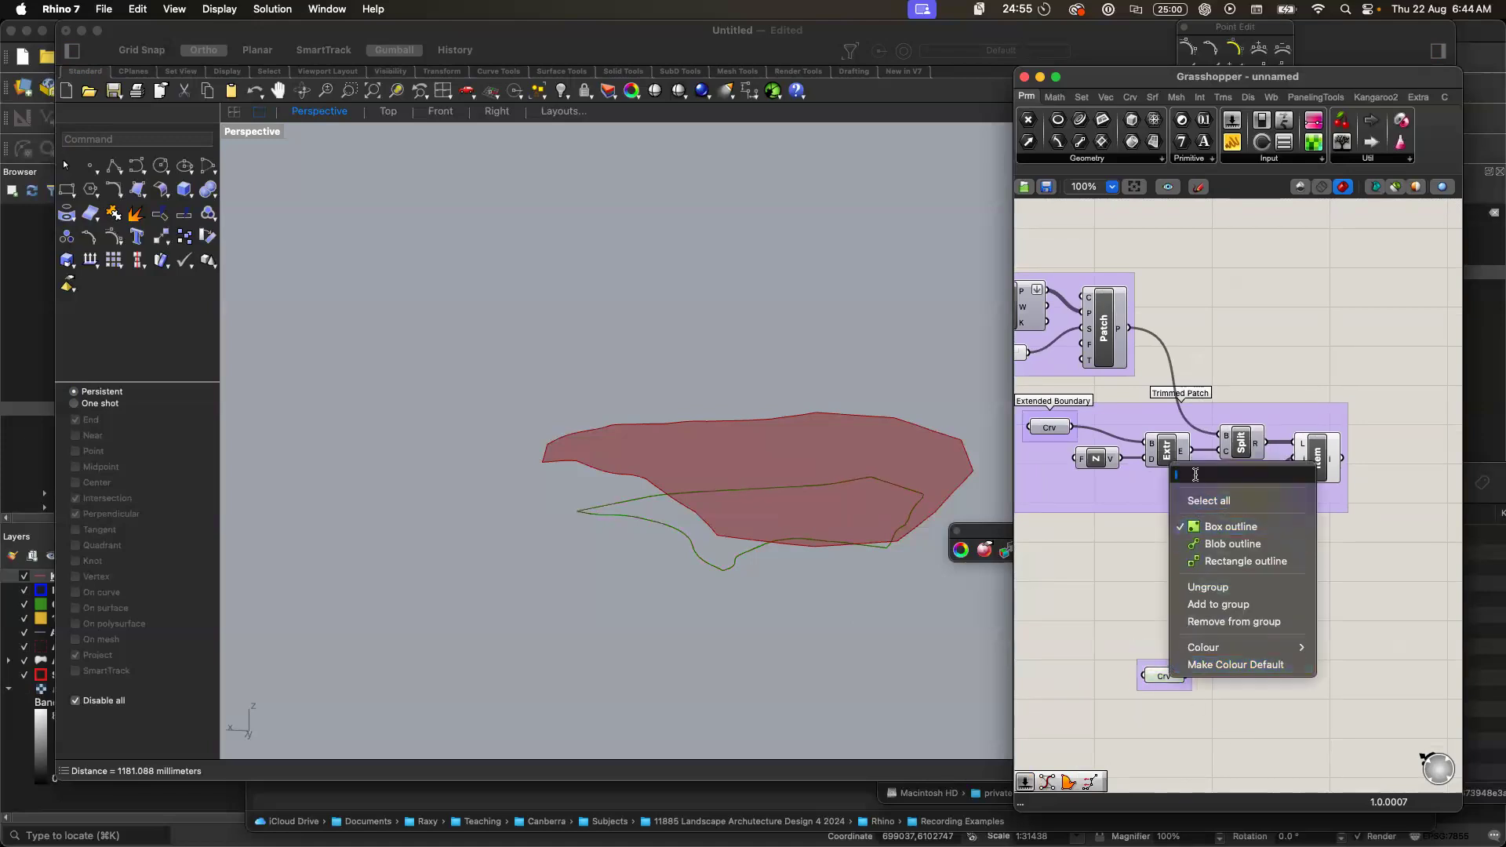
text(SA2 Boundary)
key(Return)
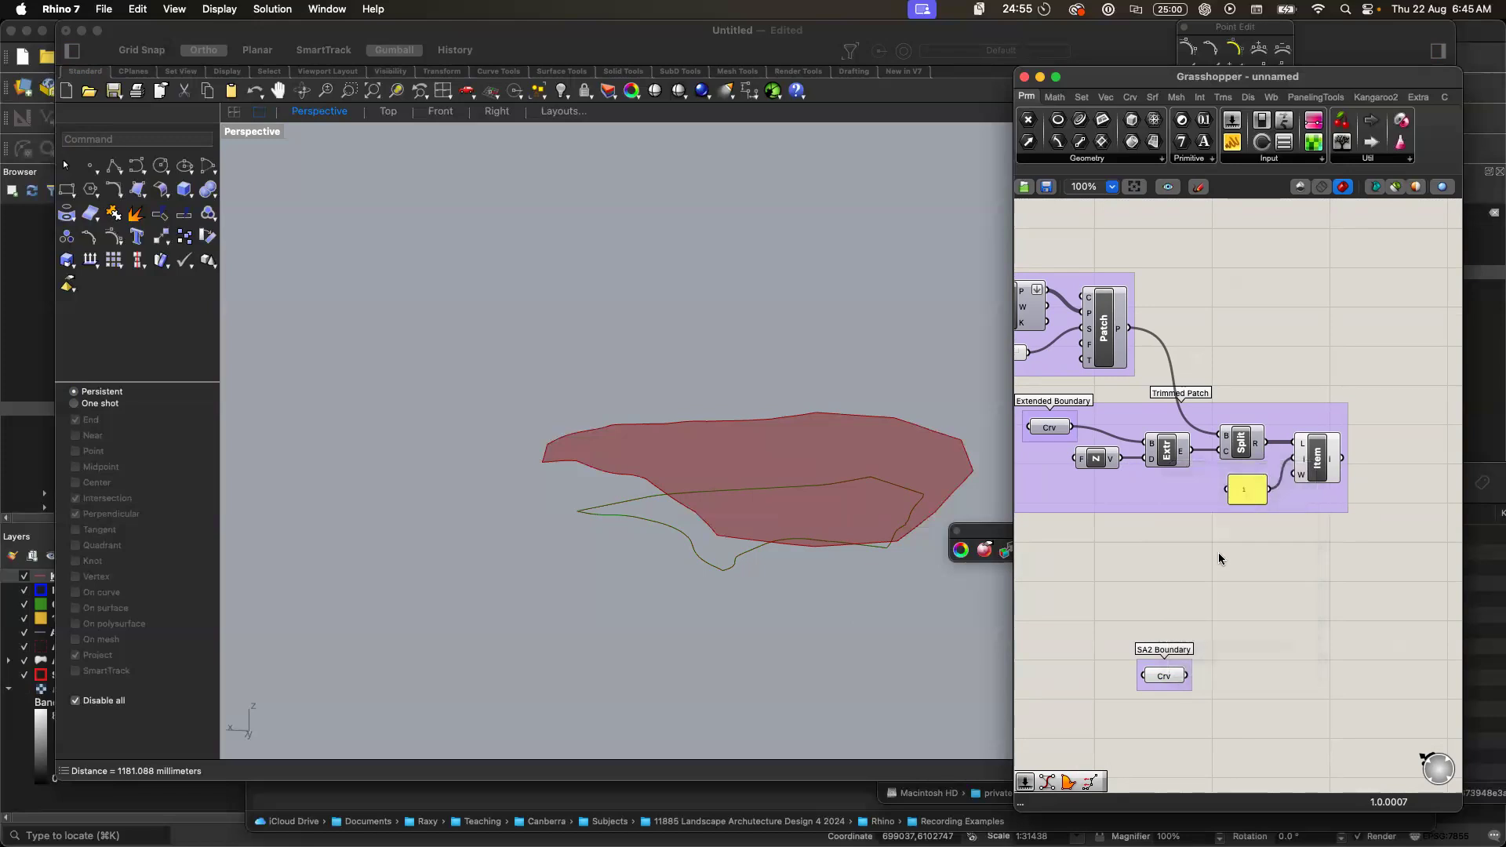
drag(1186, 688, 1315, 604)
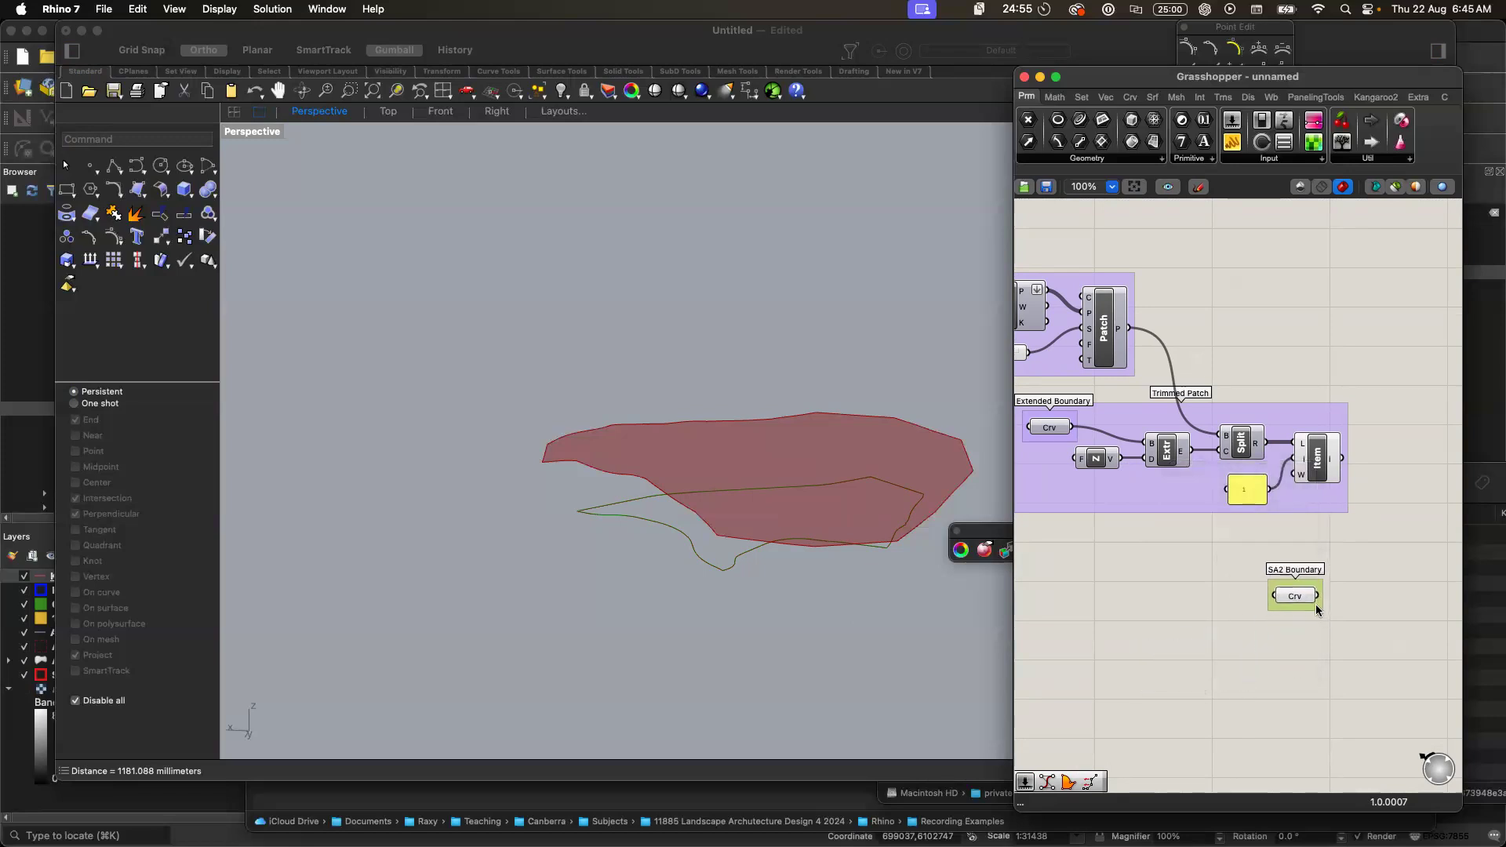
scroll(1316, 604, right, 5)
click(1190, 476)
click(1258, 561)
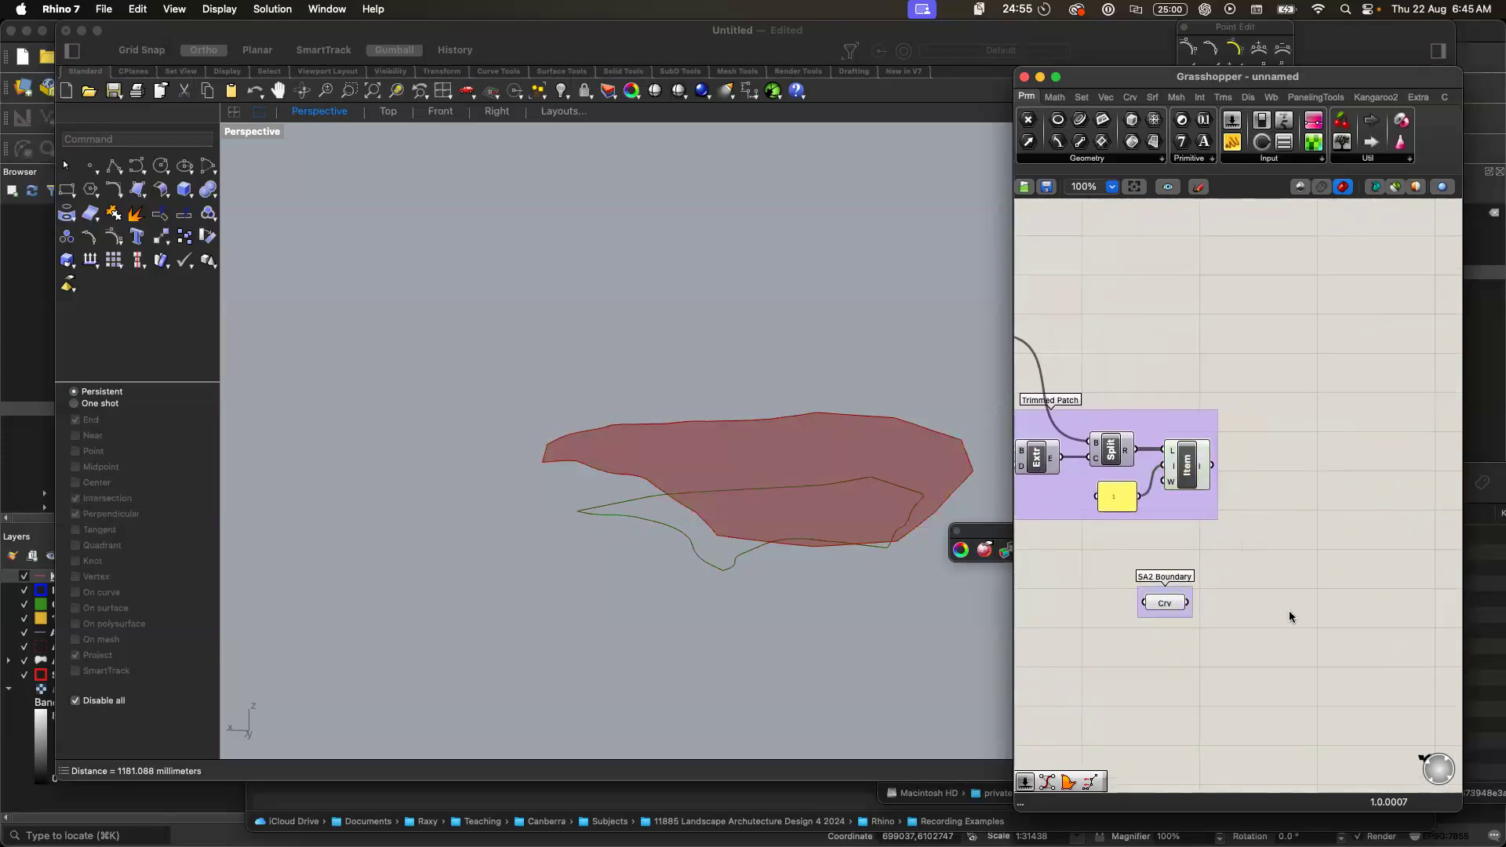
- Add the Project component for projecting a curve onto a Brep and connect the SA2 Boundary curve to its Curve input
scroll(1288, 610, right, 3)
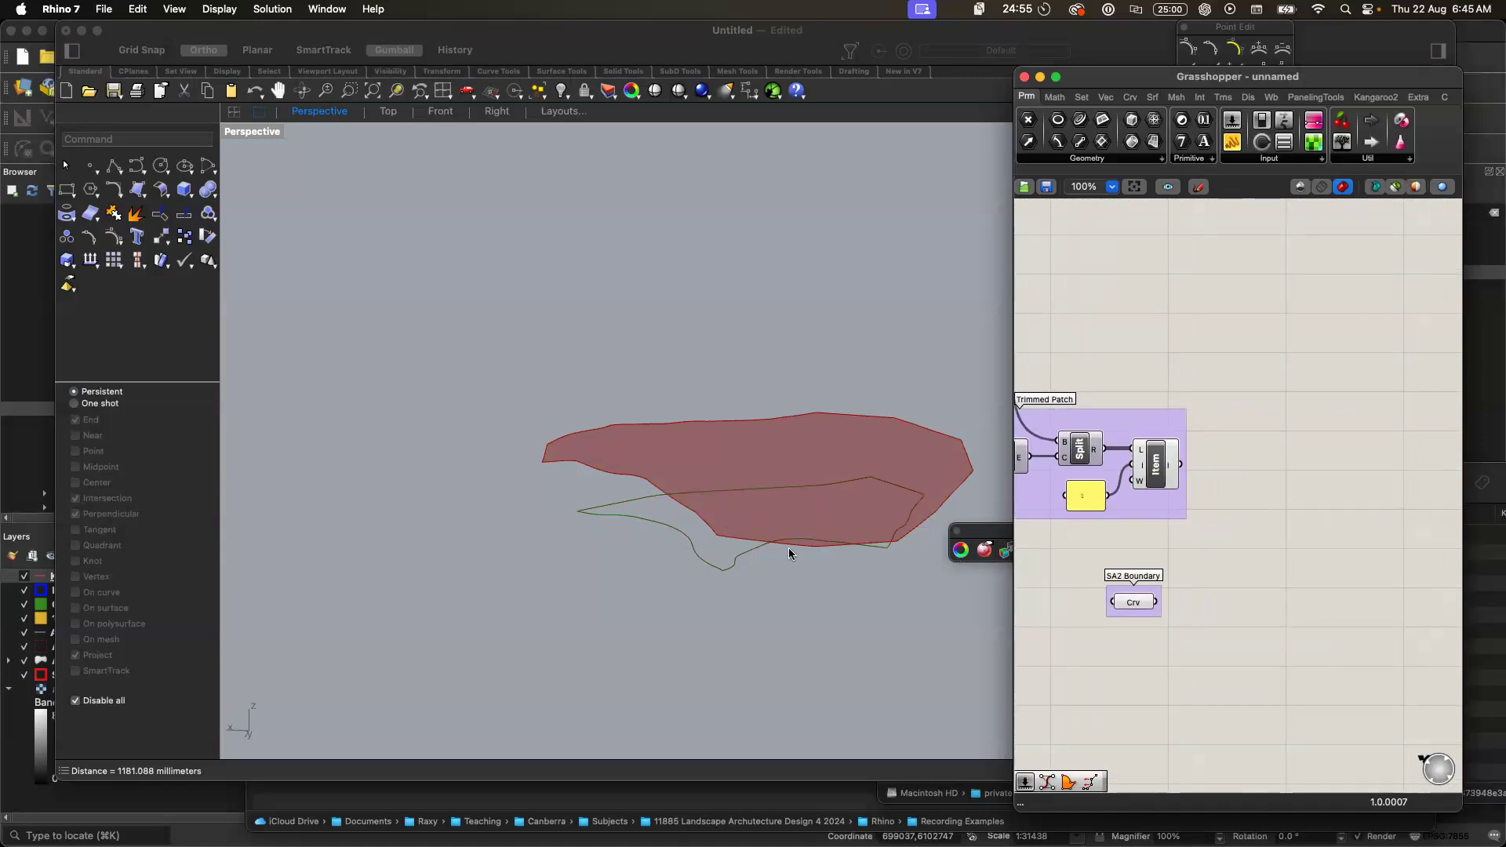
double_click(1283, 597)
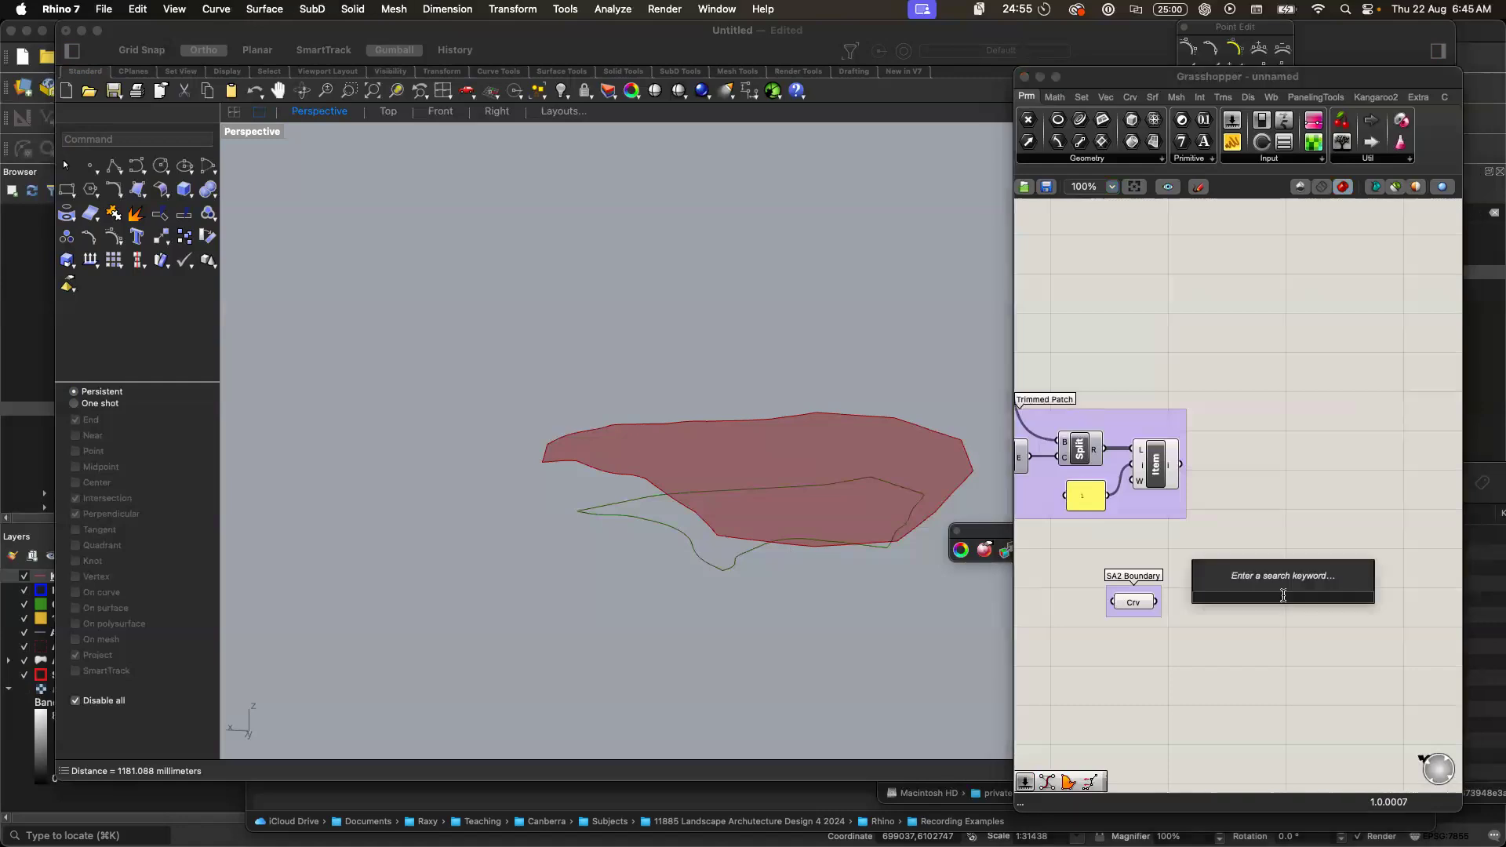
text(proj)
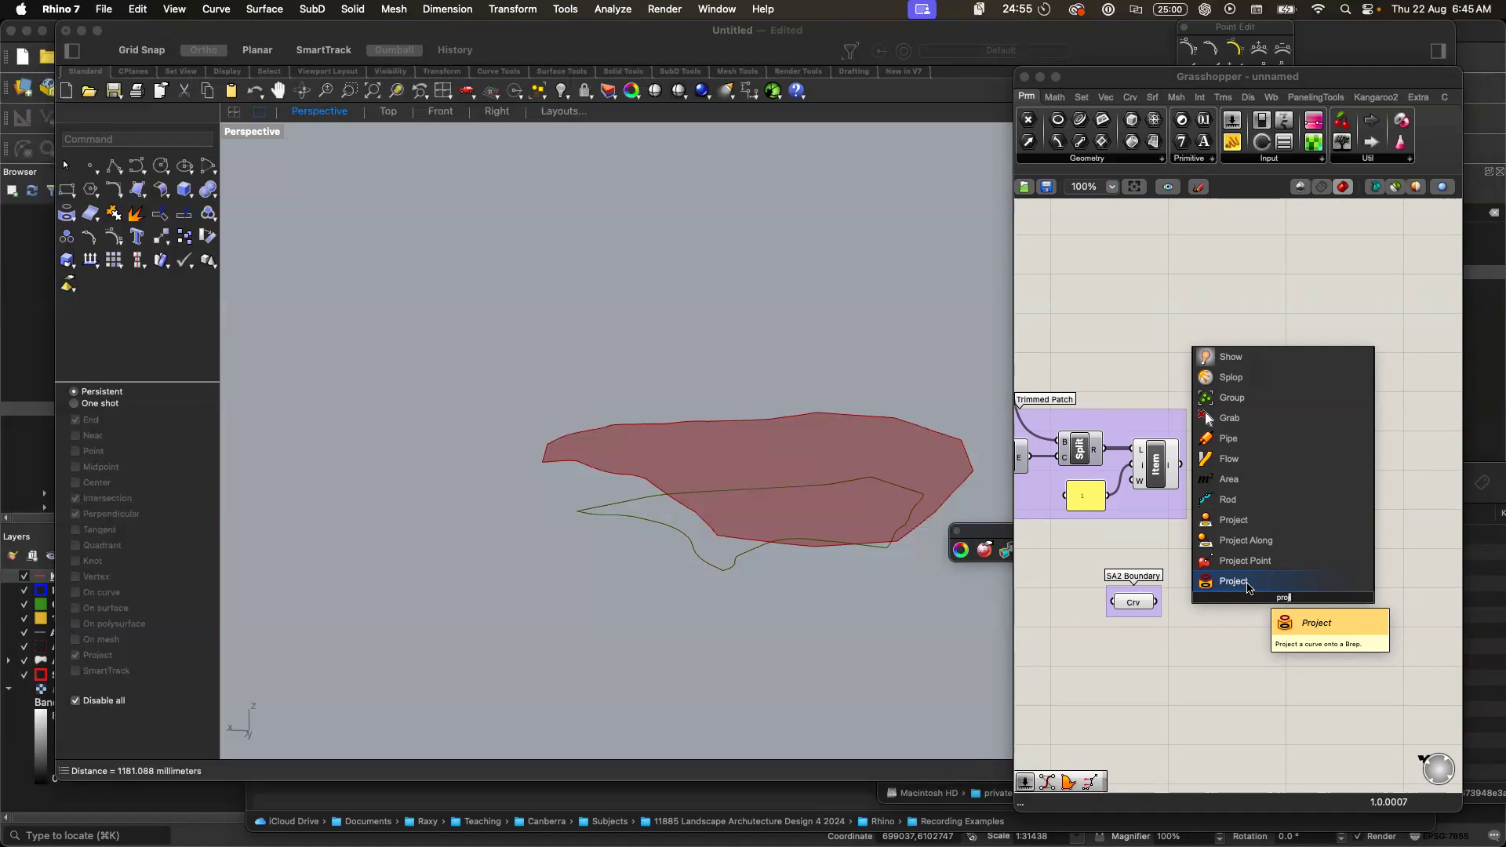
click(1249, 587)
drag(1280, 598, 1280, 514)
click(1254, 599)
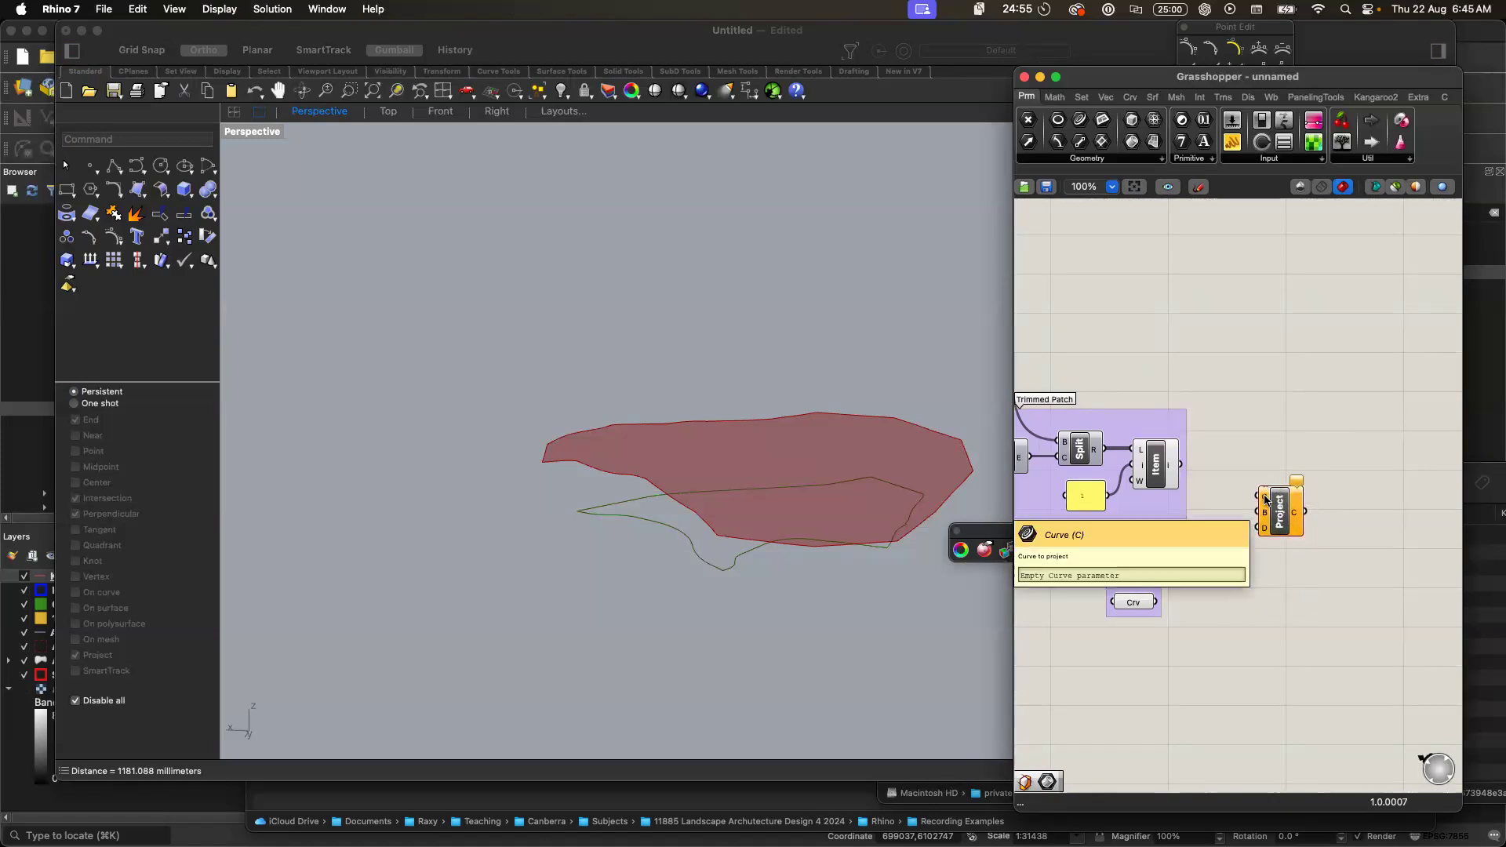
drag(1156, 603, 1260, 496)
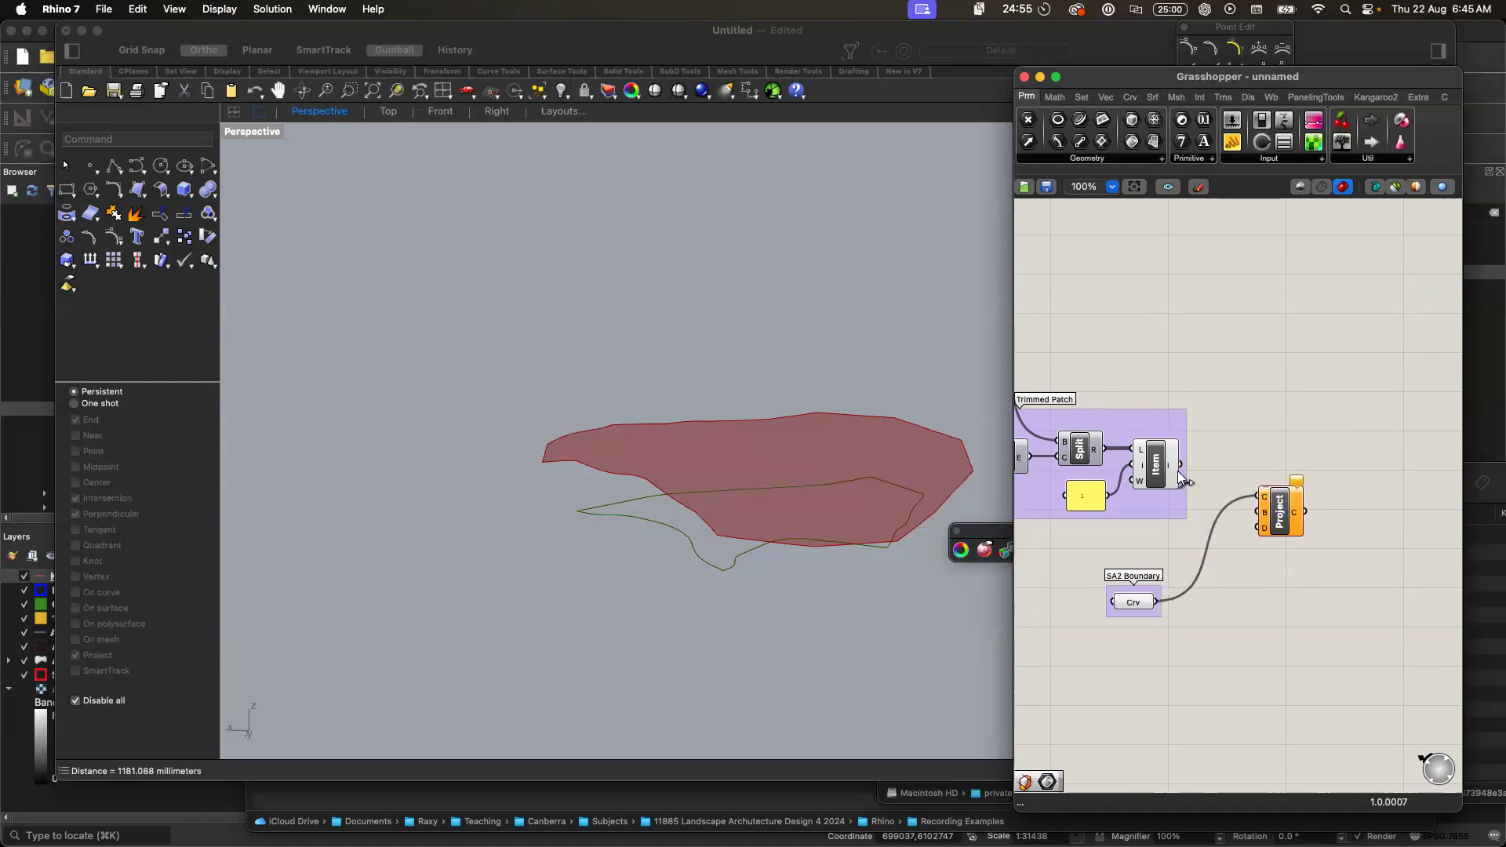
- Connect the trimmed patch Item output to the Project component's Brep input and inspect the projected boundary in the viewport
drag(1182, 465, 1244, 506)
click(1271, 513)
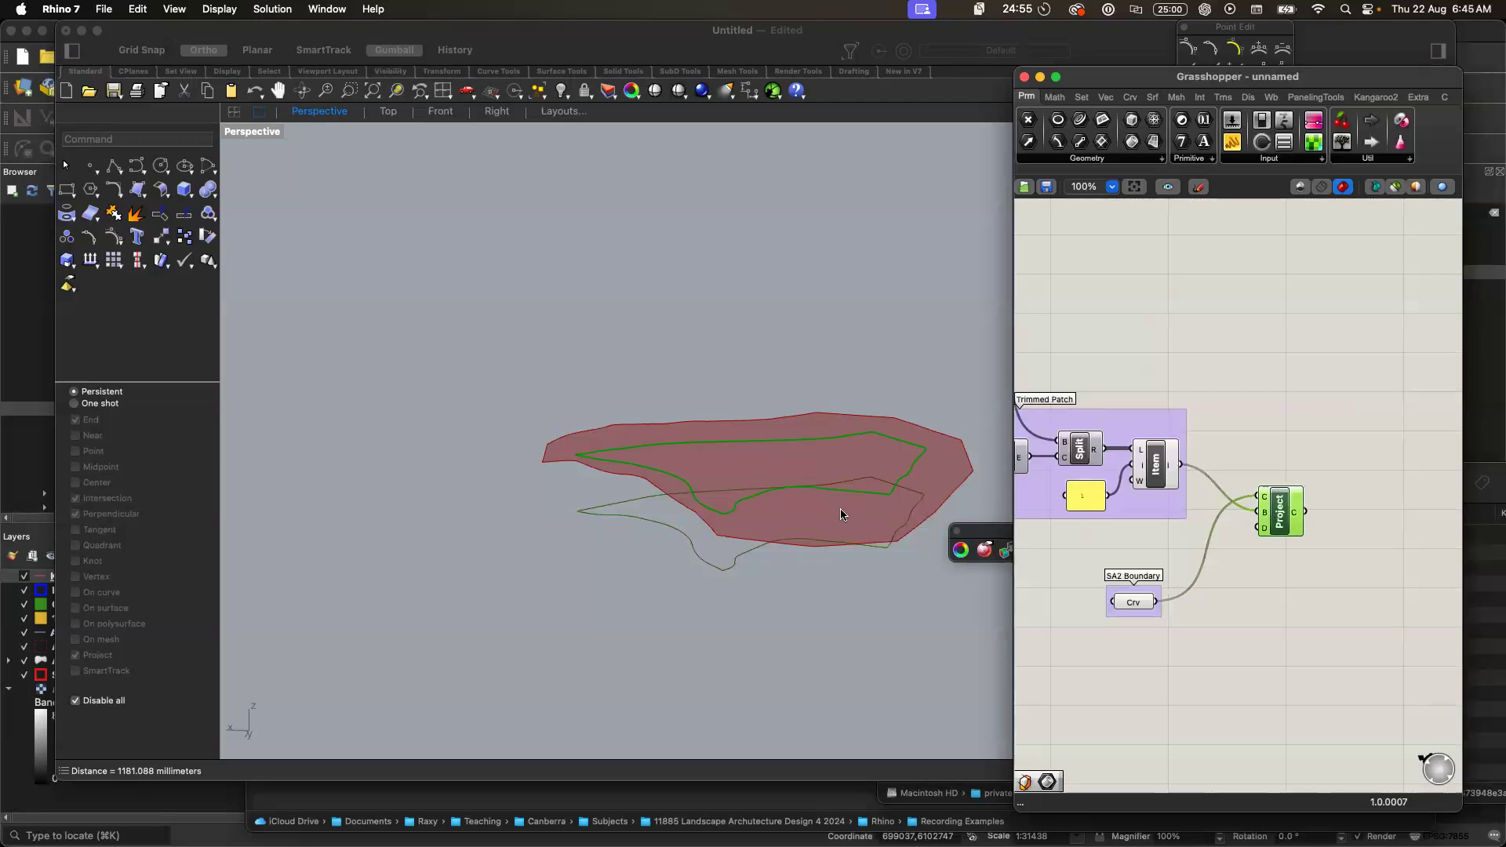
scroll(841, 514, down, 5)
scroll(840, 509, up, 5)
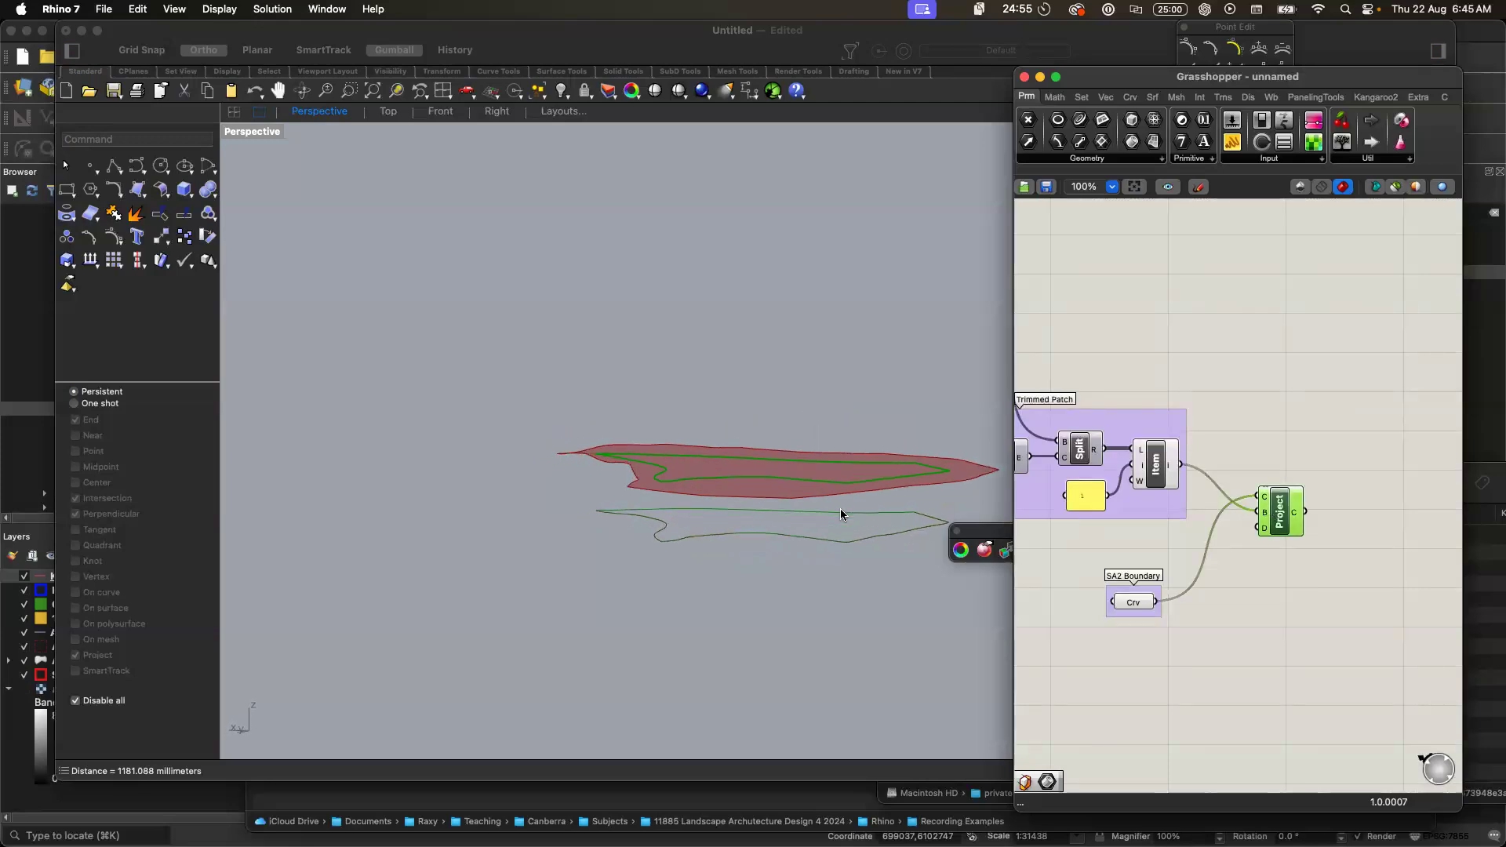
click(1195, 605)
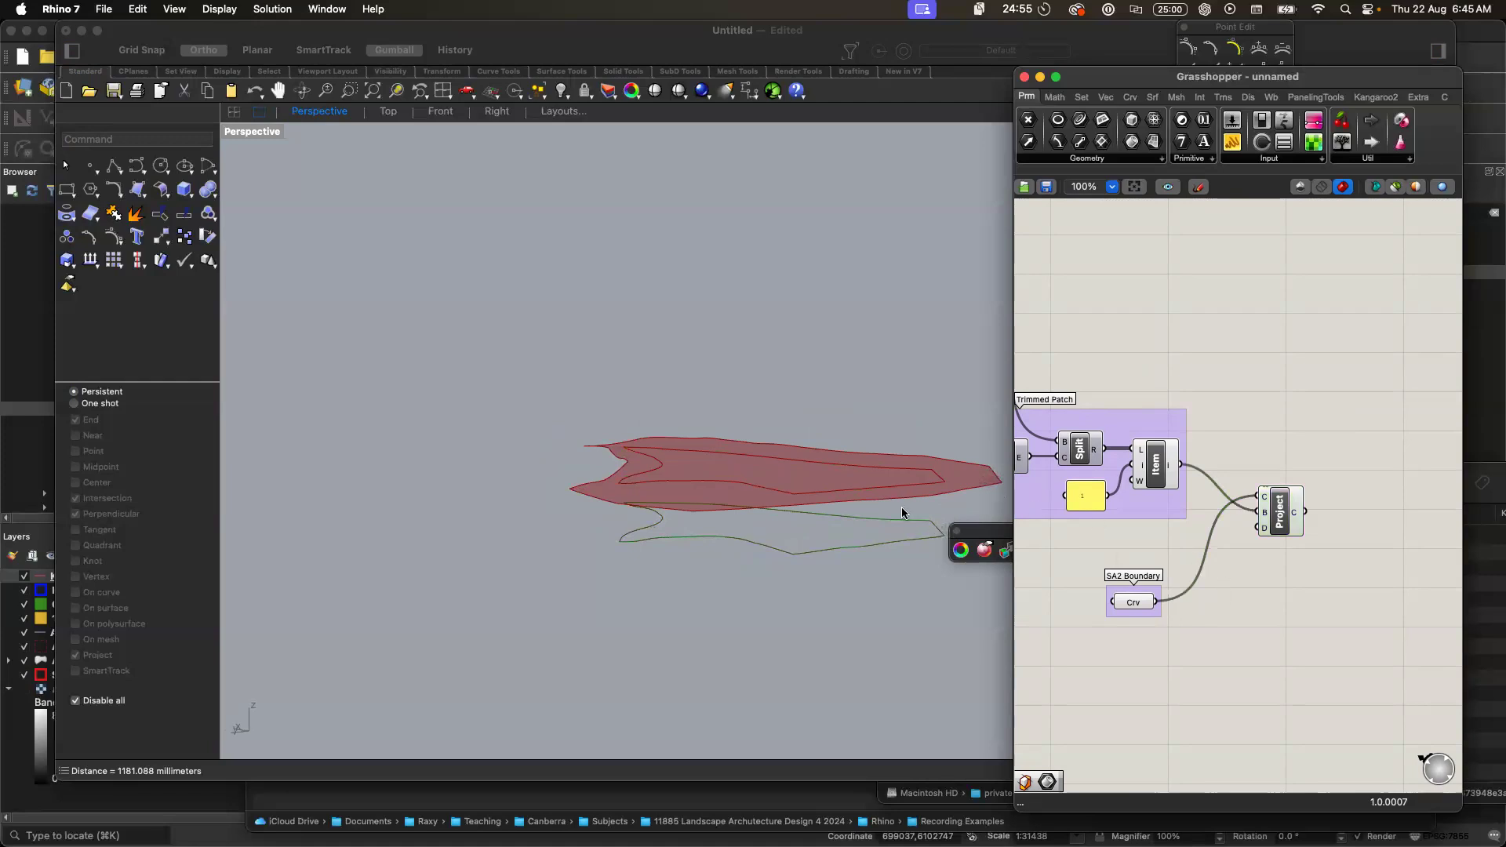
scroll(901, 510, up, 2)
scroll(901, 510, up, 3)
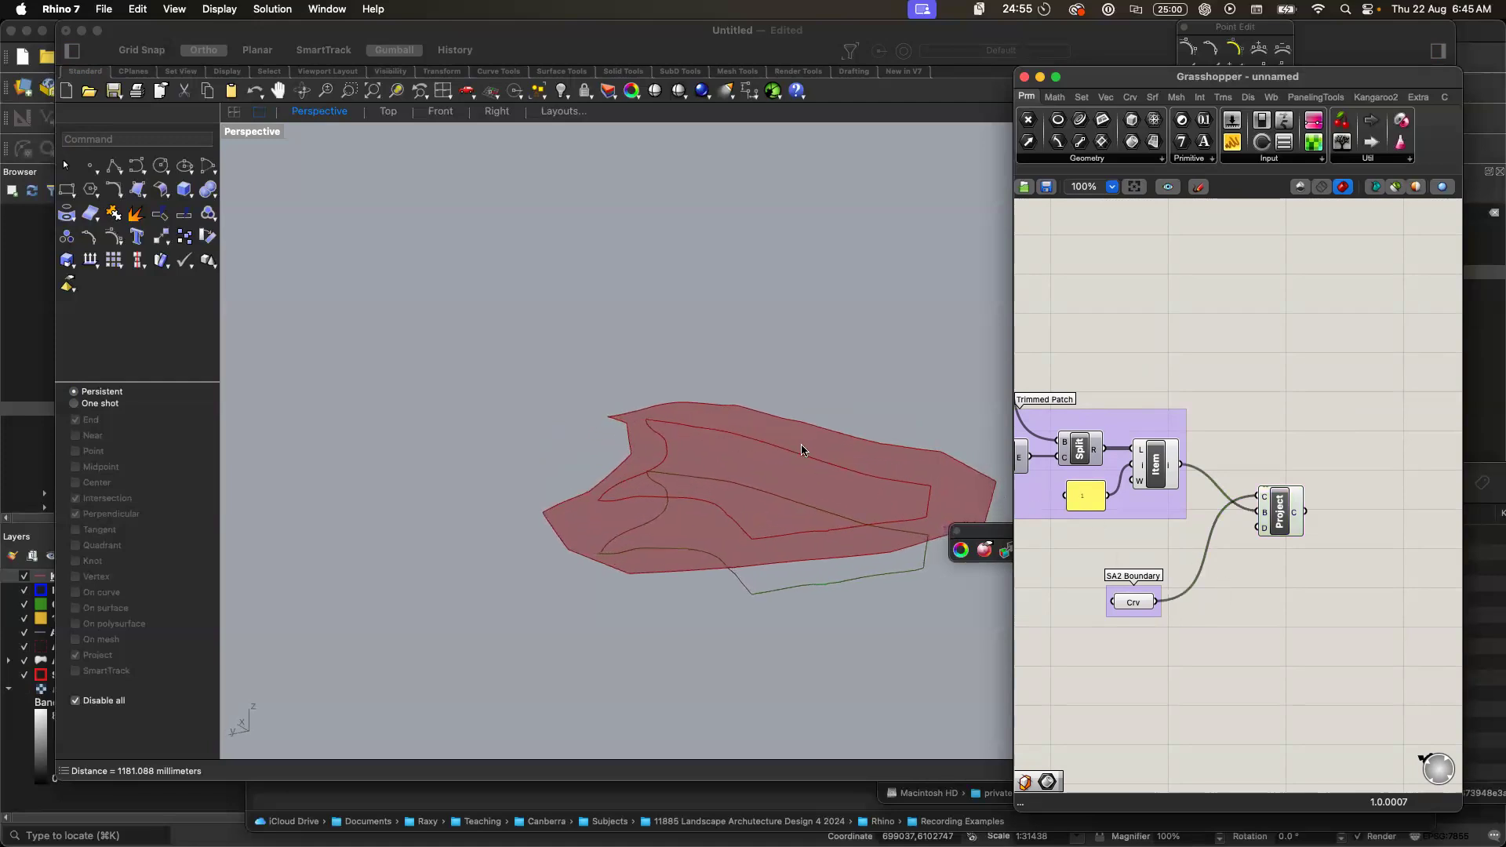
scroll(816, 516, down, 3)
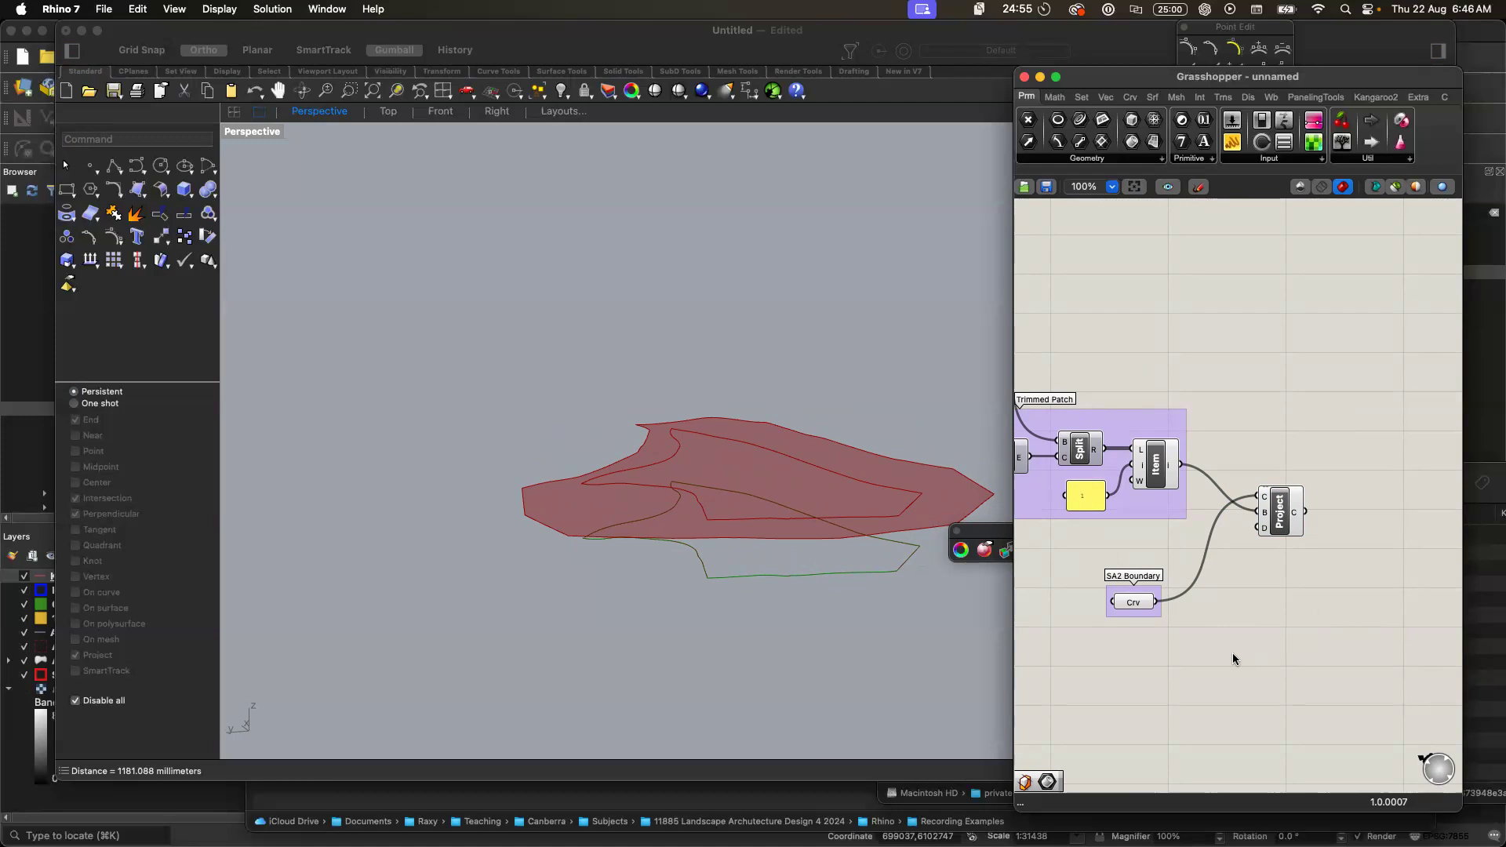
- Turn off the preview of the SA2 Boundary curve parameter and hide the Suburb Boundary Kenny layer in Rhino
right_click(1135, 604)
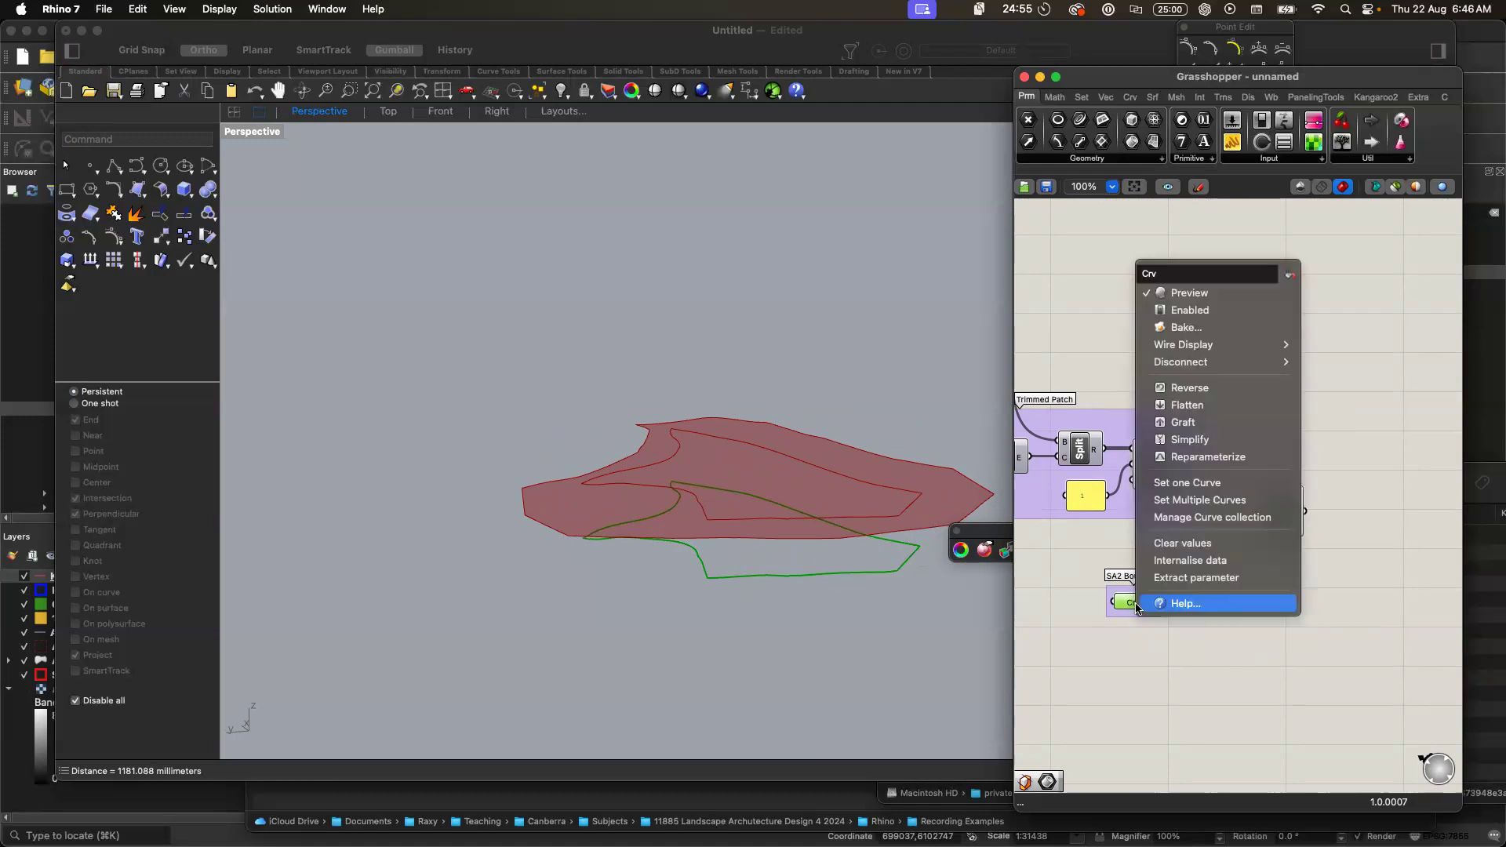
click(1188, 292)
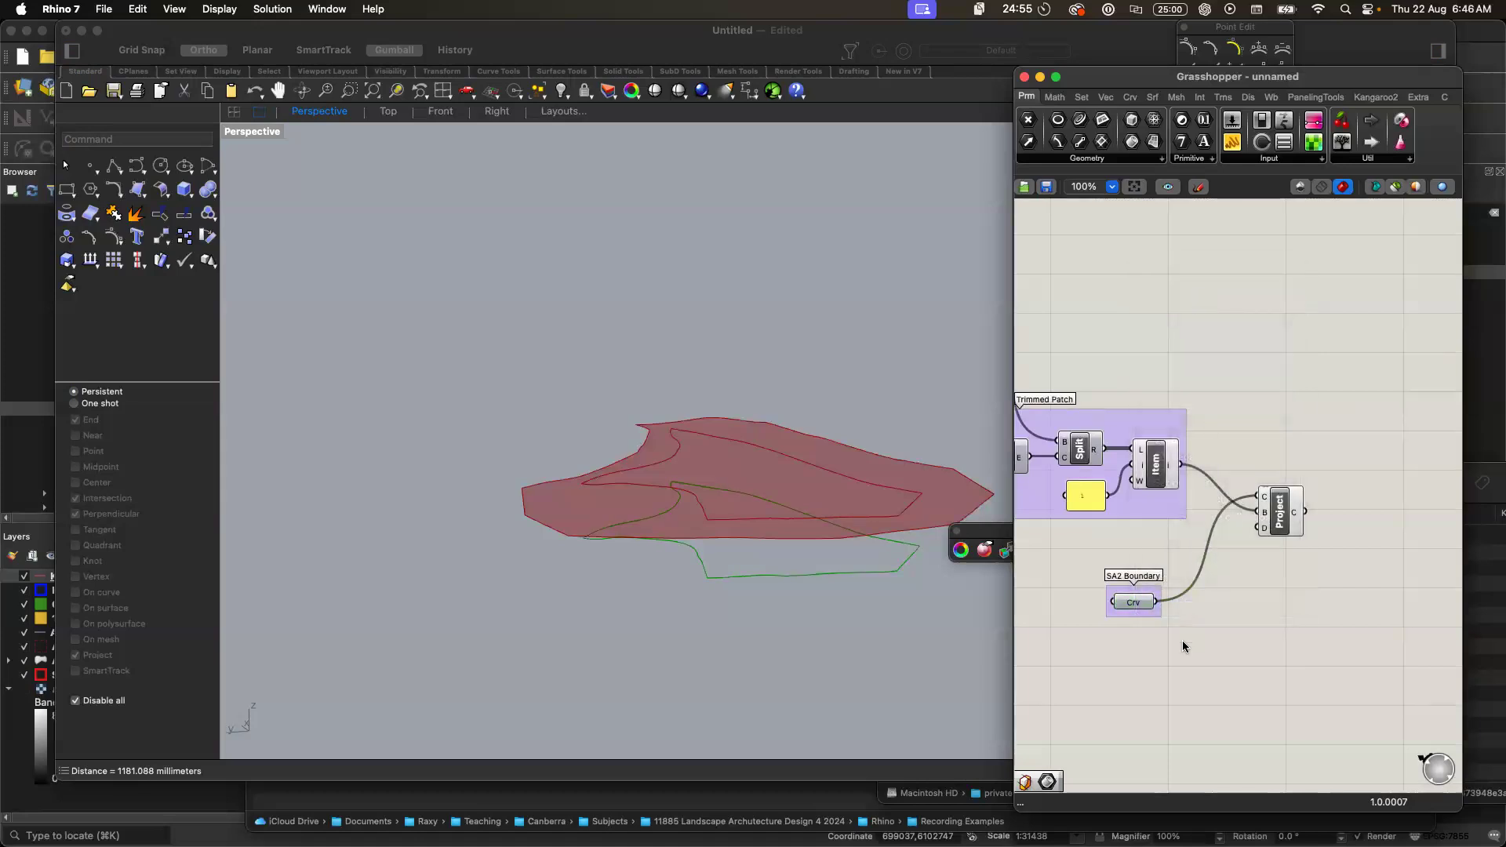
drag(1315, 81, 829, 74)
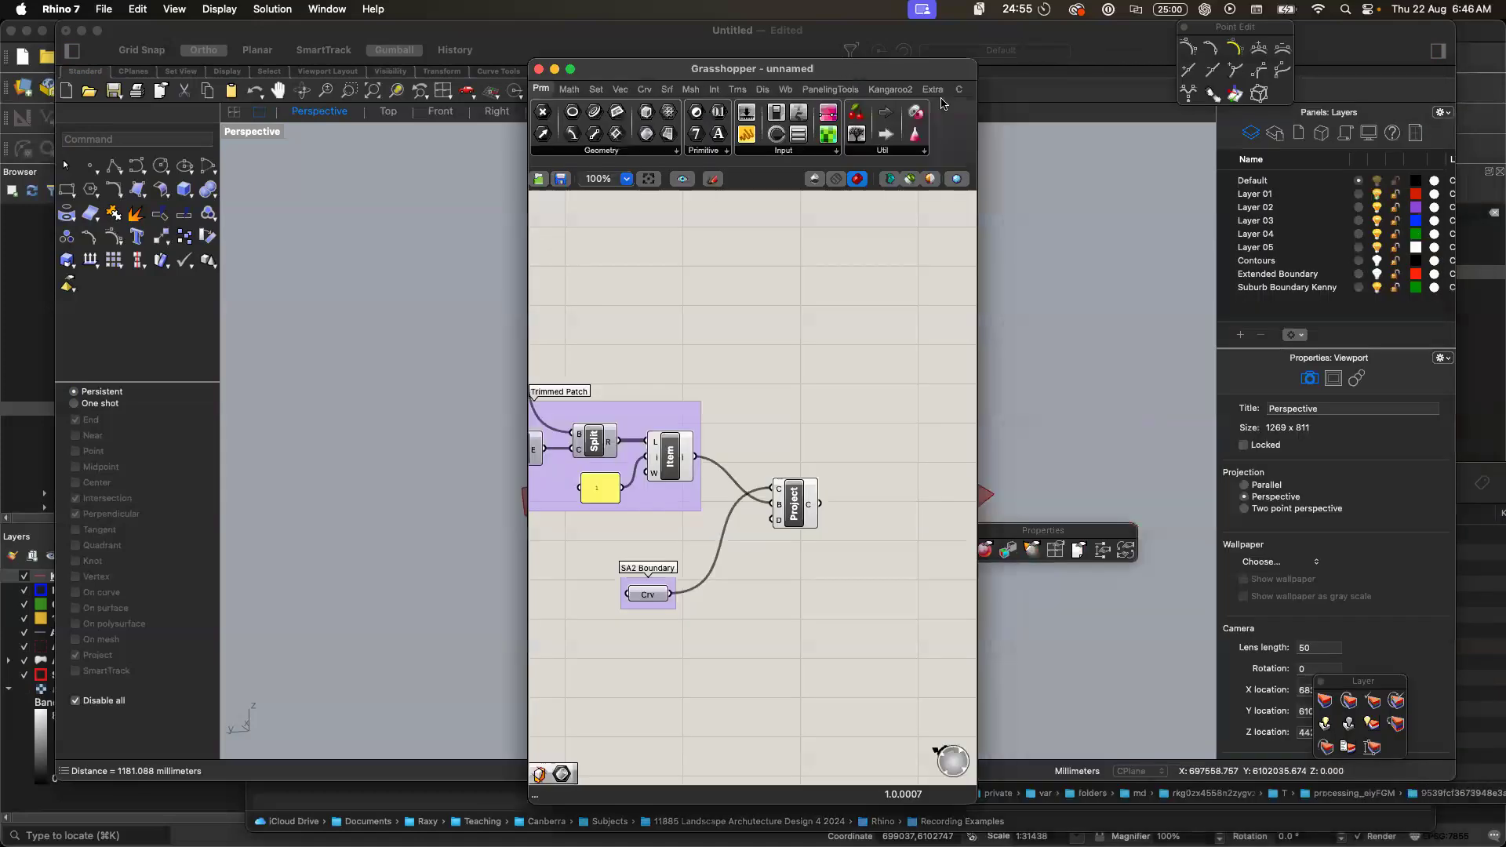
click(1378, 276)
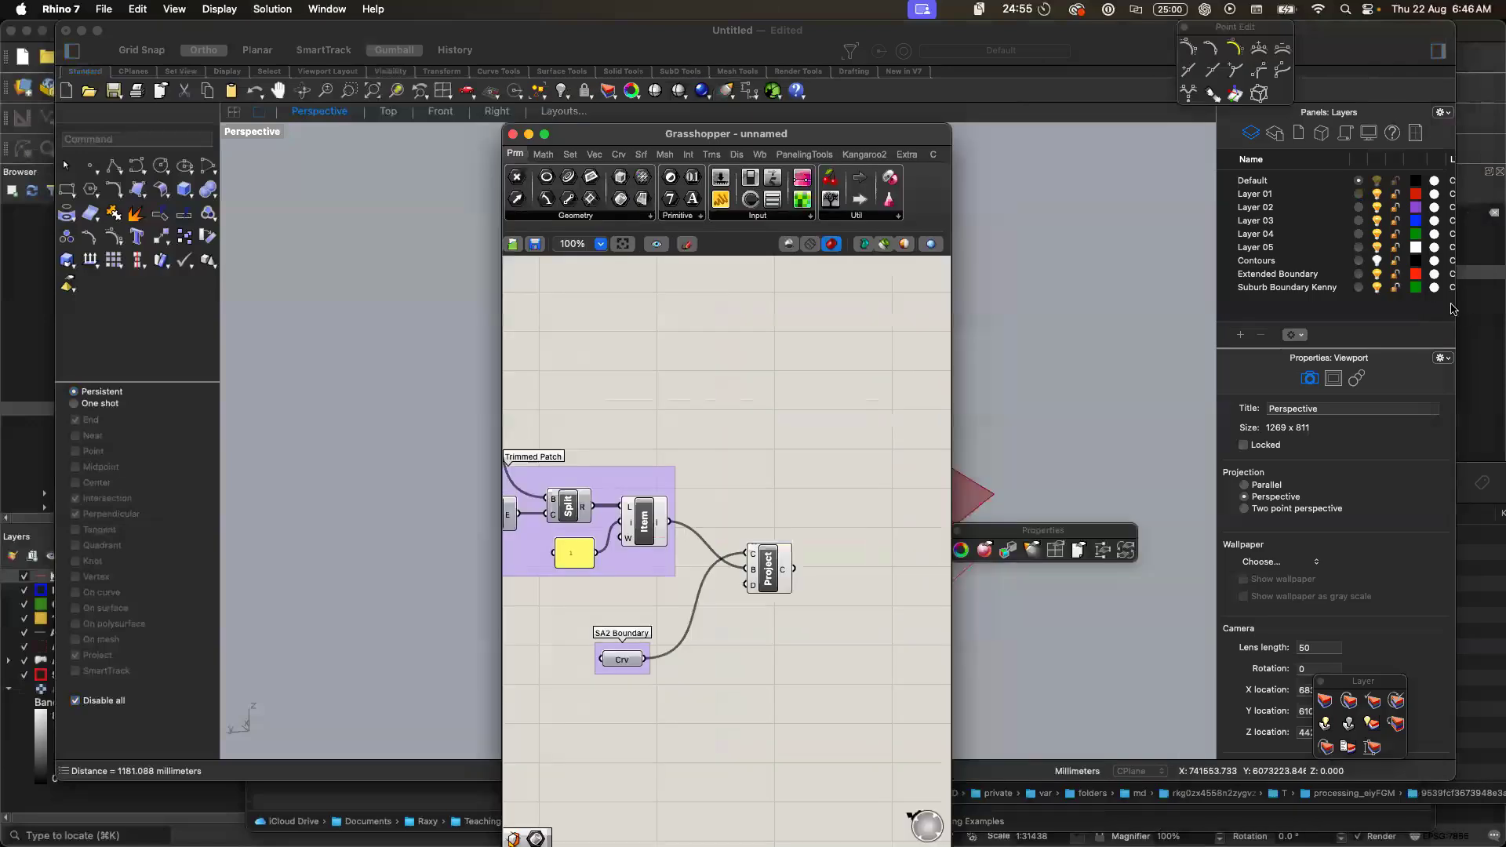
click(1378, 276)
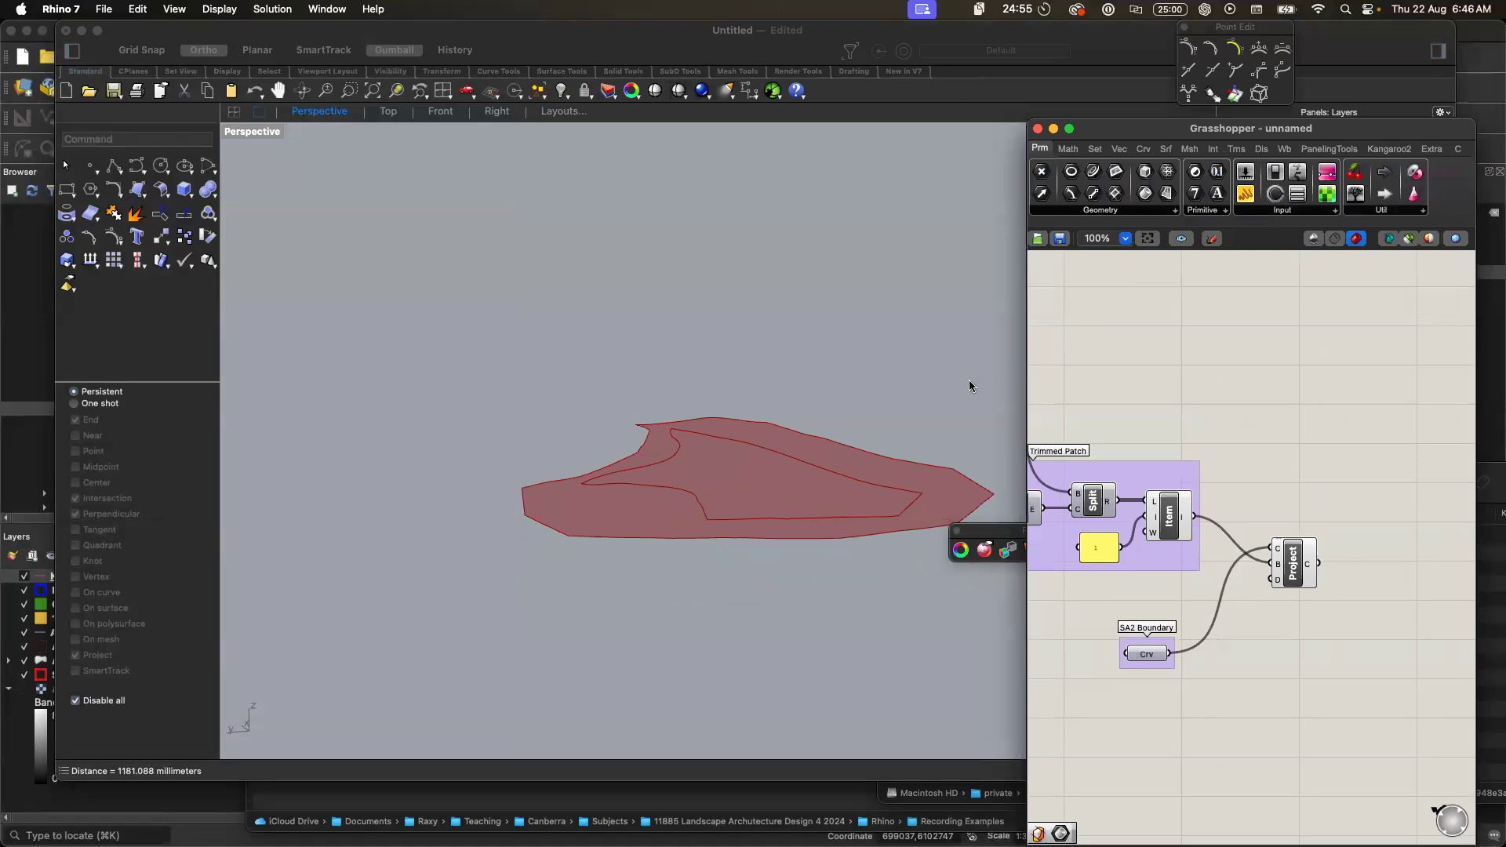
click(878, 399)
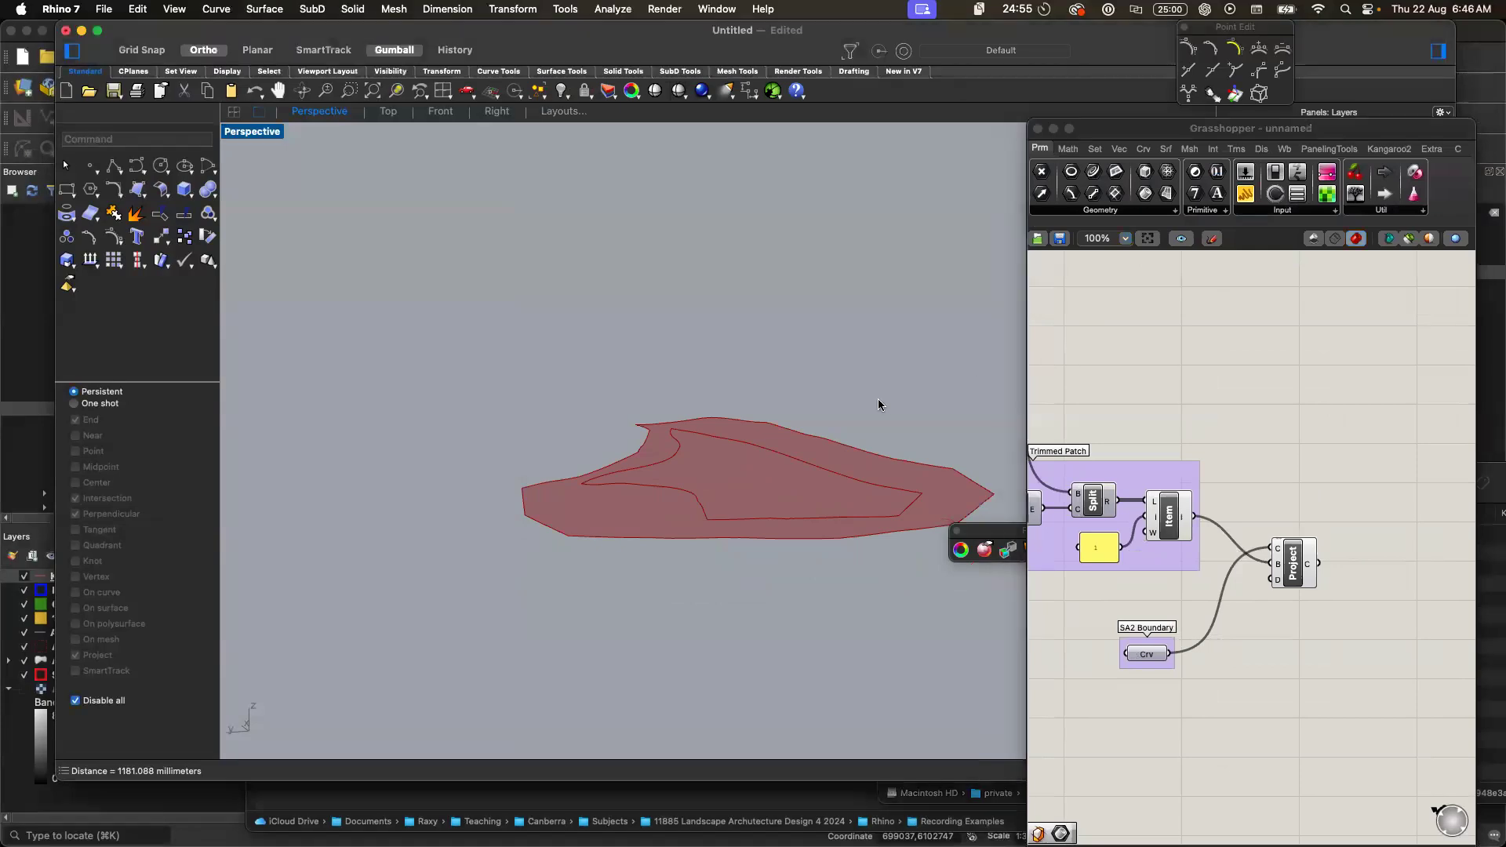
scroll(878, 399, down, 5)
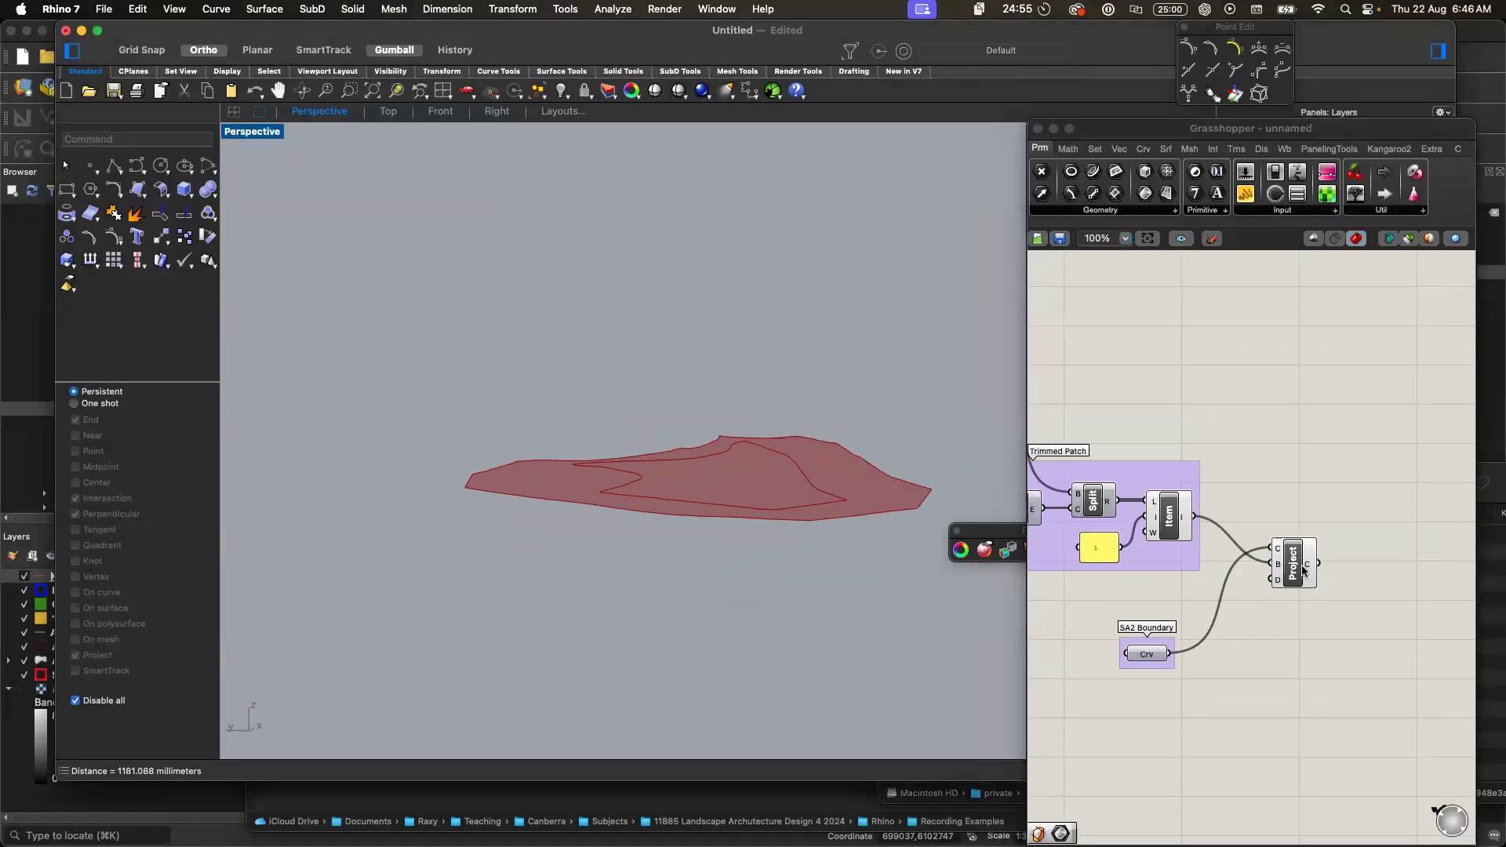
- Place the SA2 Boundary curve and Project component side by side, group them, and name the group Projected SA2
drag(1293, 563, 1316, 646)
drag(1166, 664, 1259, 666)
drag(1185, 720, 1401, 657)
click(1399, 659)
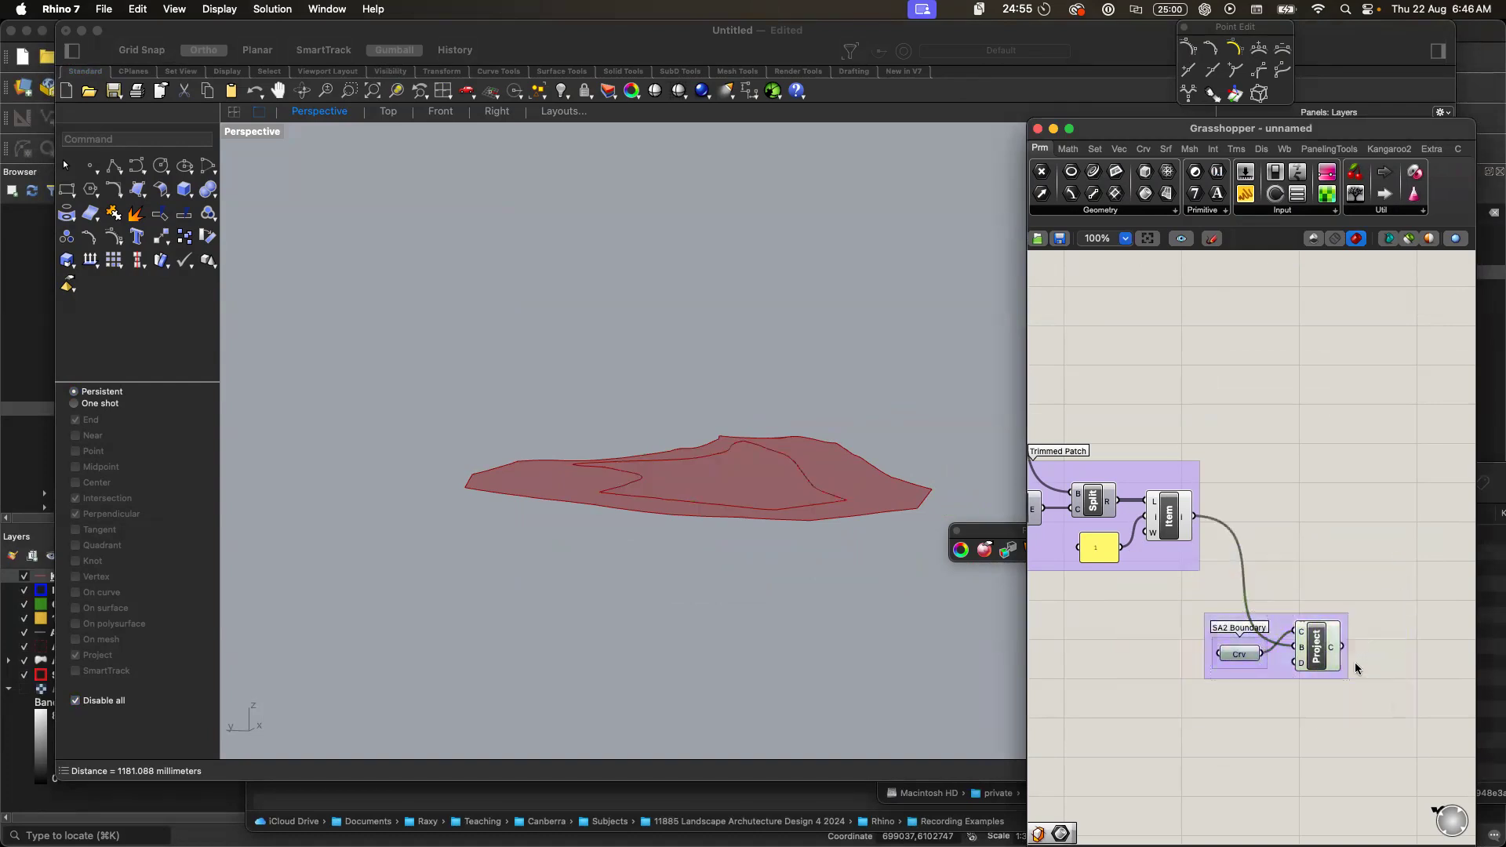
right_click(1283, 626)
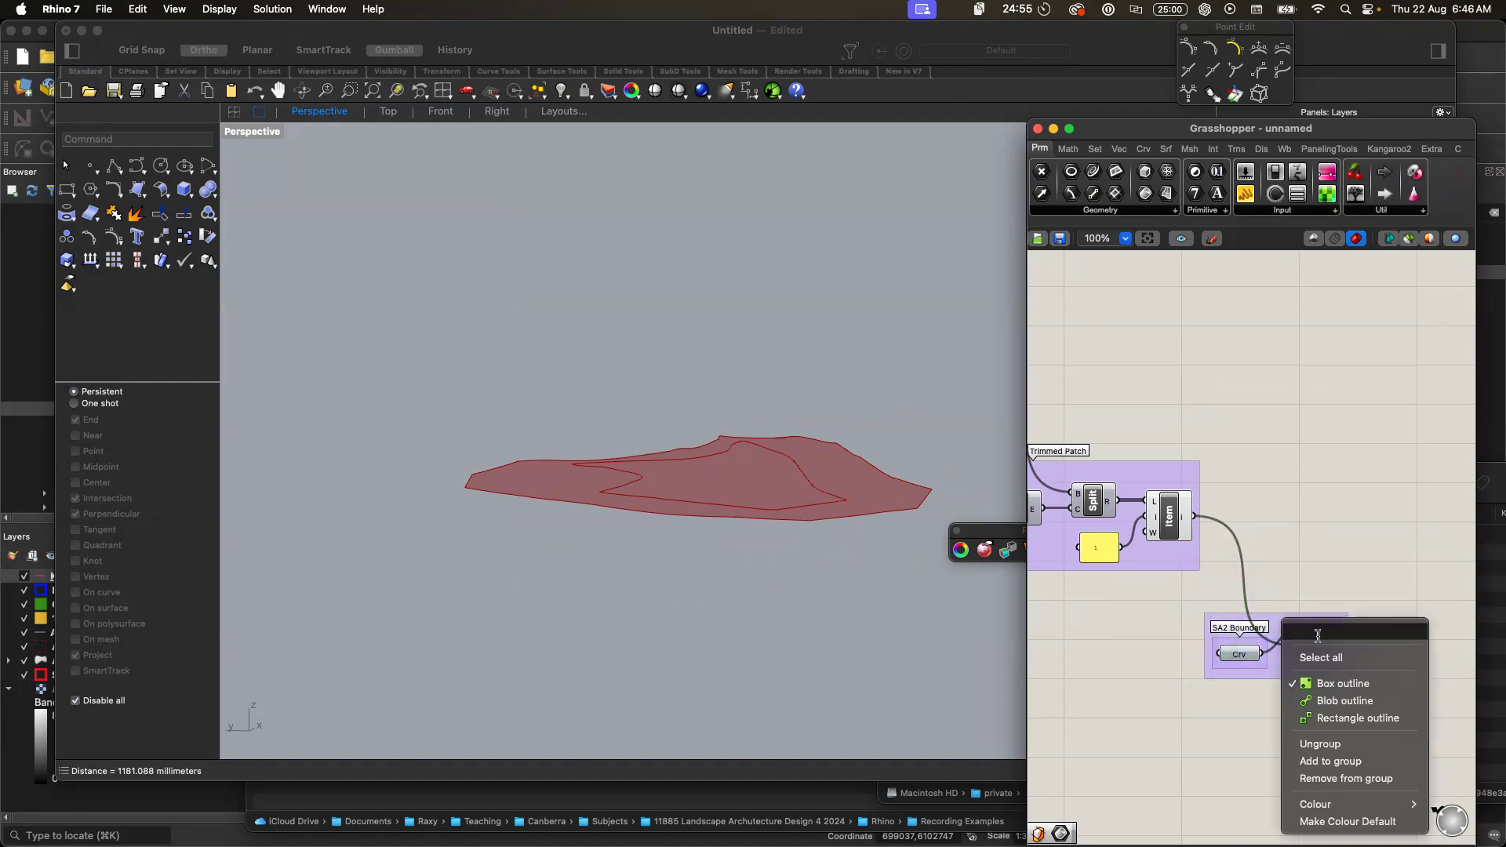
text(Projected SA2)
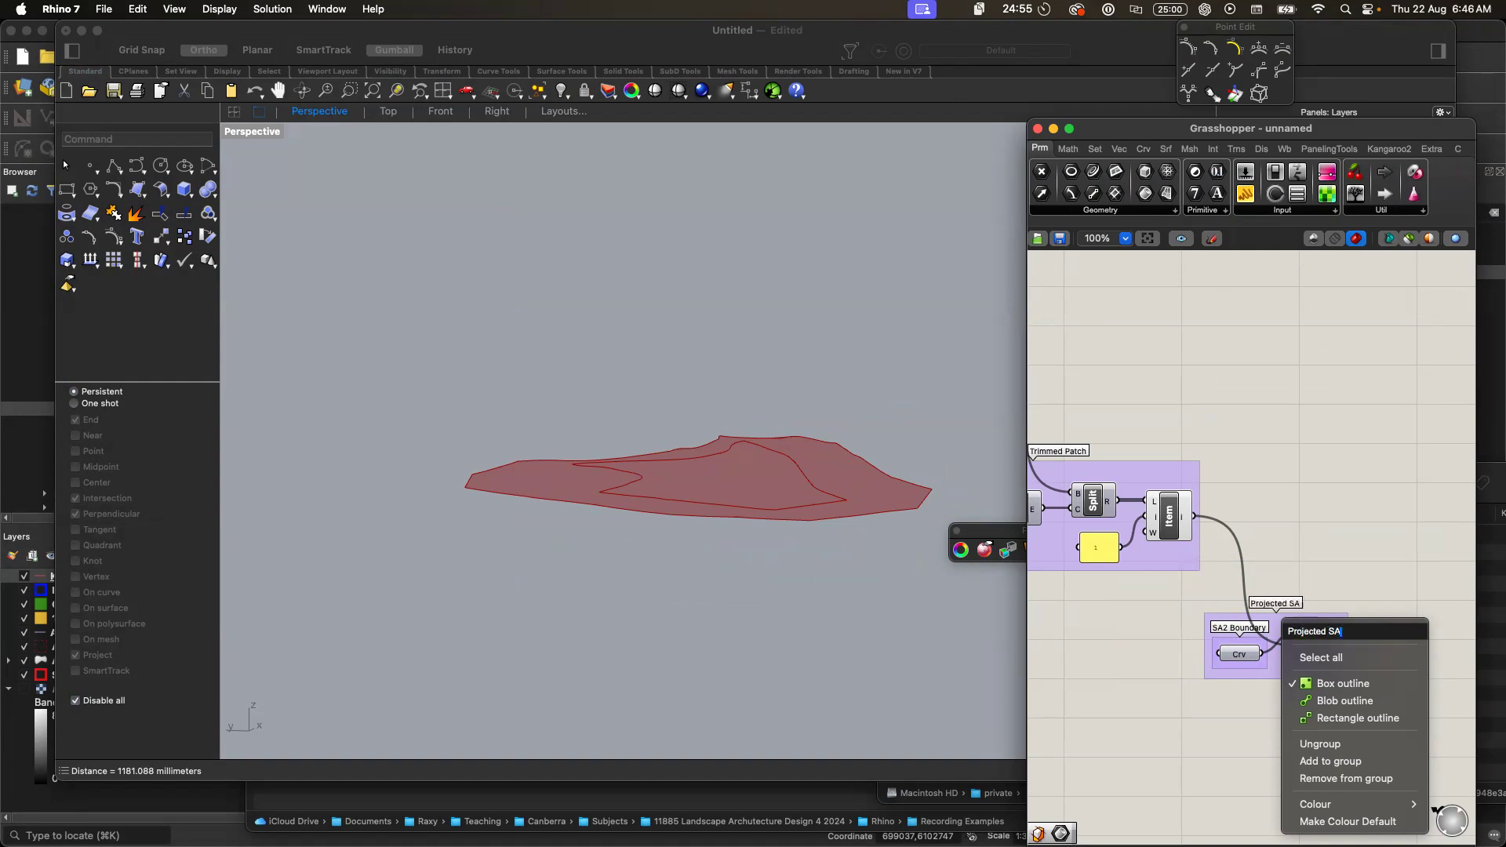
key(Return)
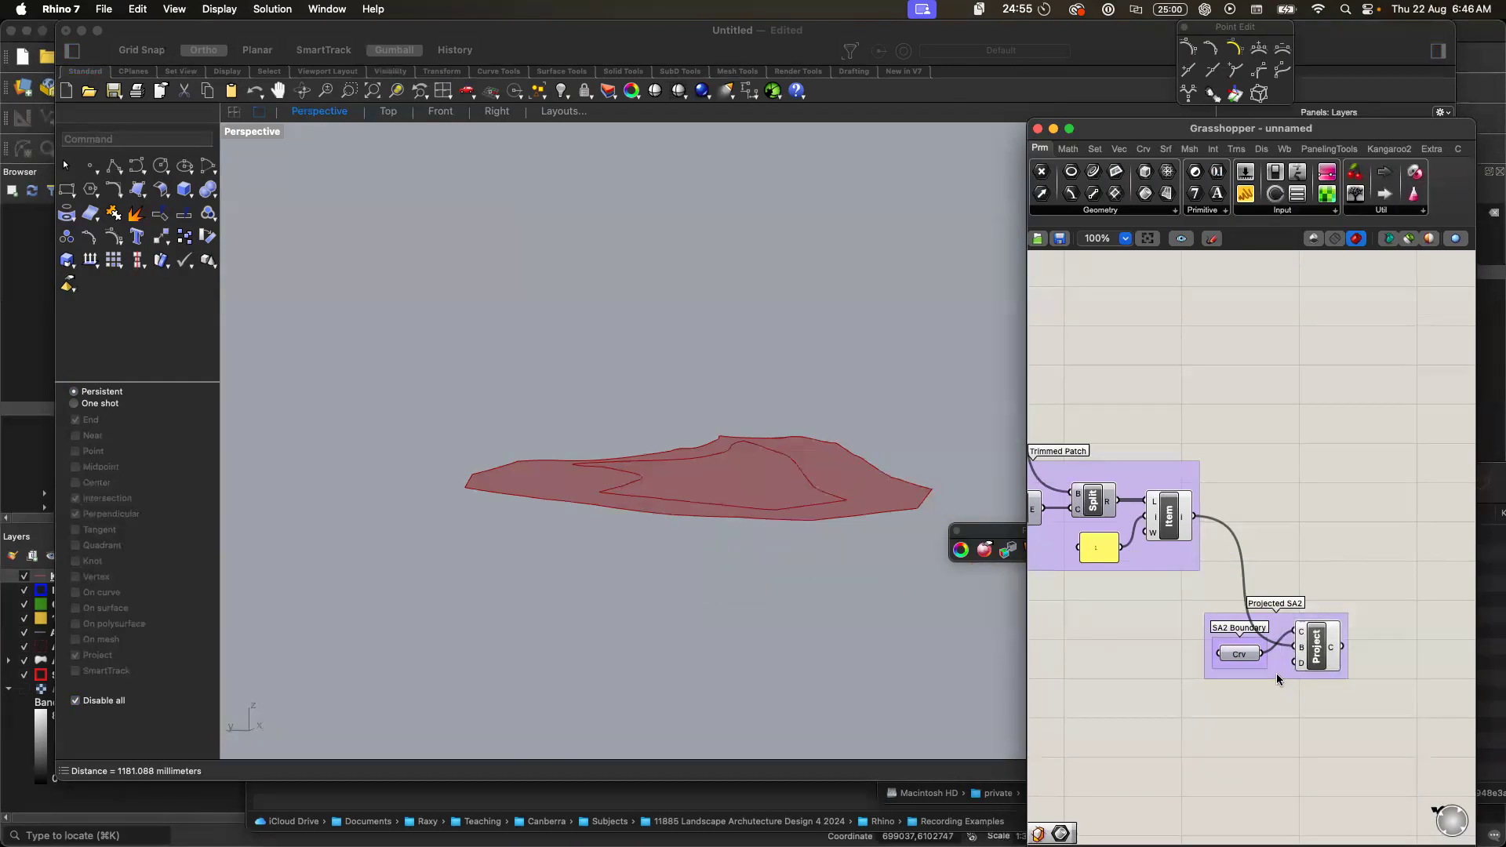
- Examine how the projected SA2 boundary lies on the trimmed terrain patch from several angles in the perspective view
scroll(661, 537, up, 10)
scroll(661, 537, left, 8)
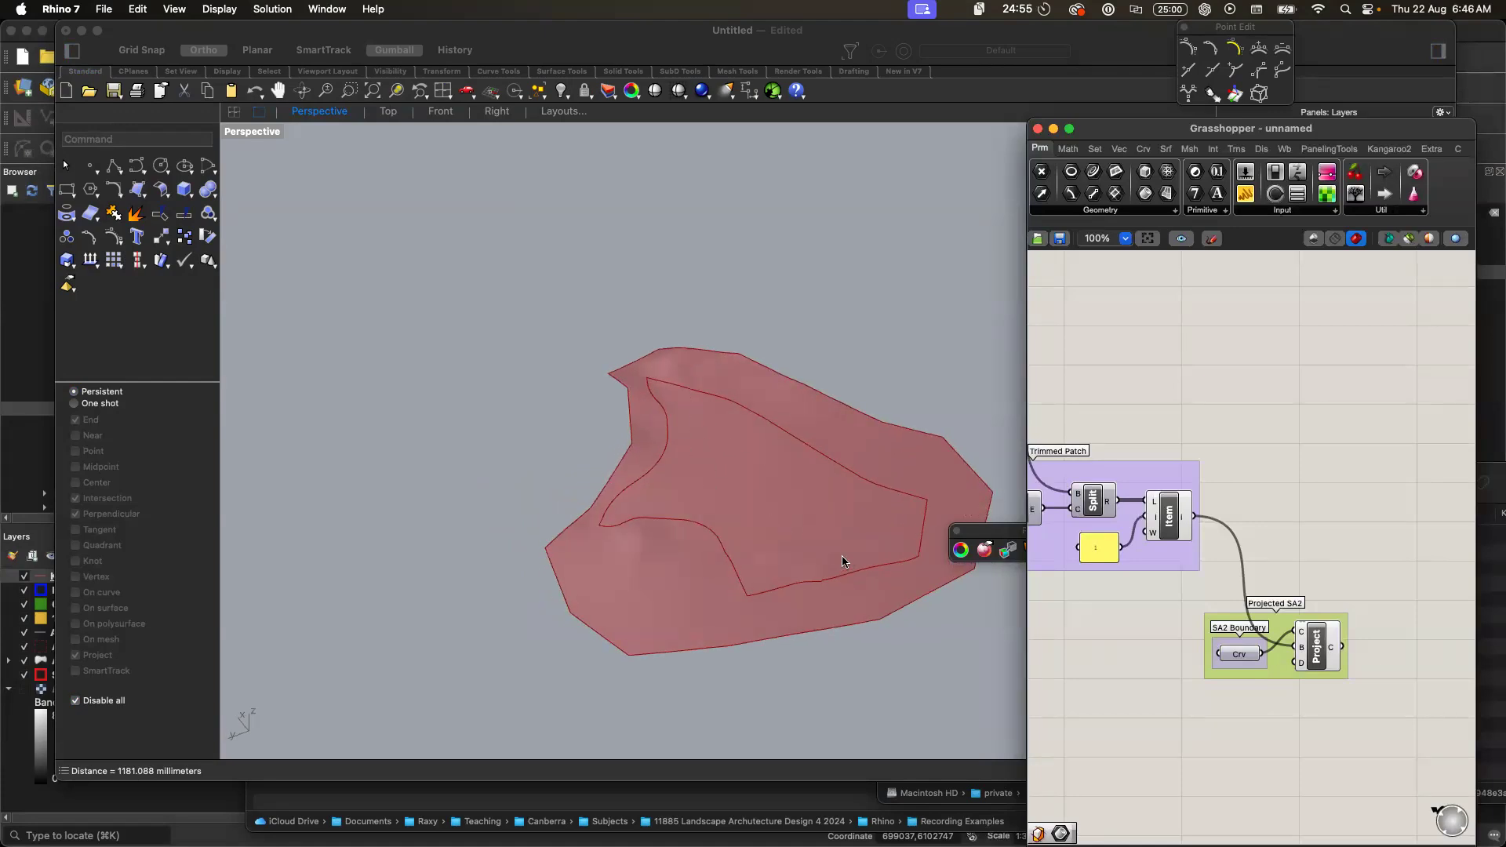
scroll(790, 584, down, 8)
scroll(791, 583, up, 6)
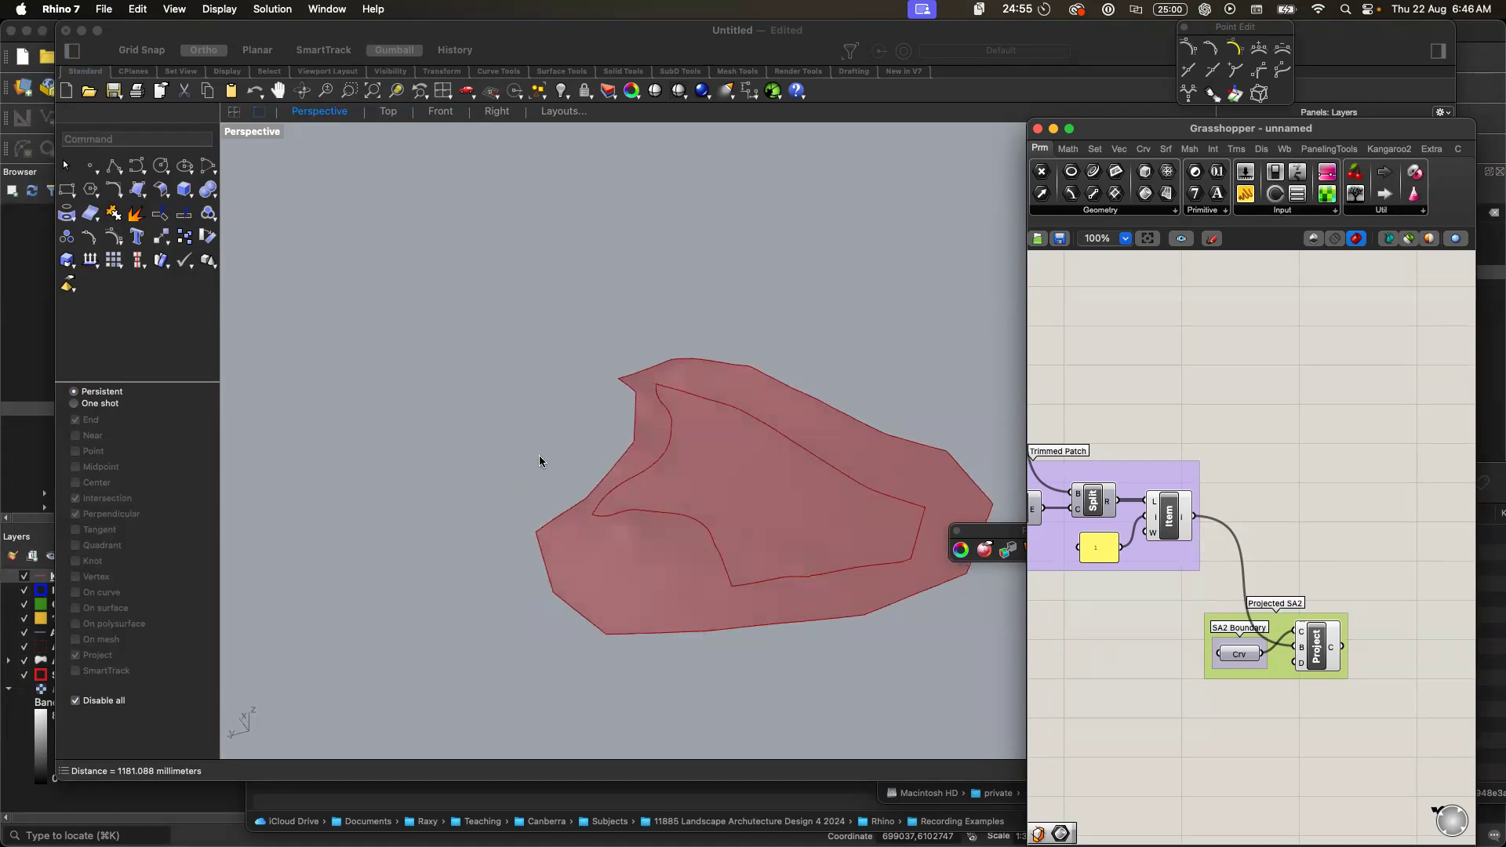
click(627, 510)
scroll(626, 512, up, 5)
scroll(626, 512, down, 10)
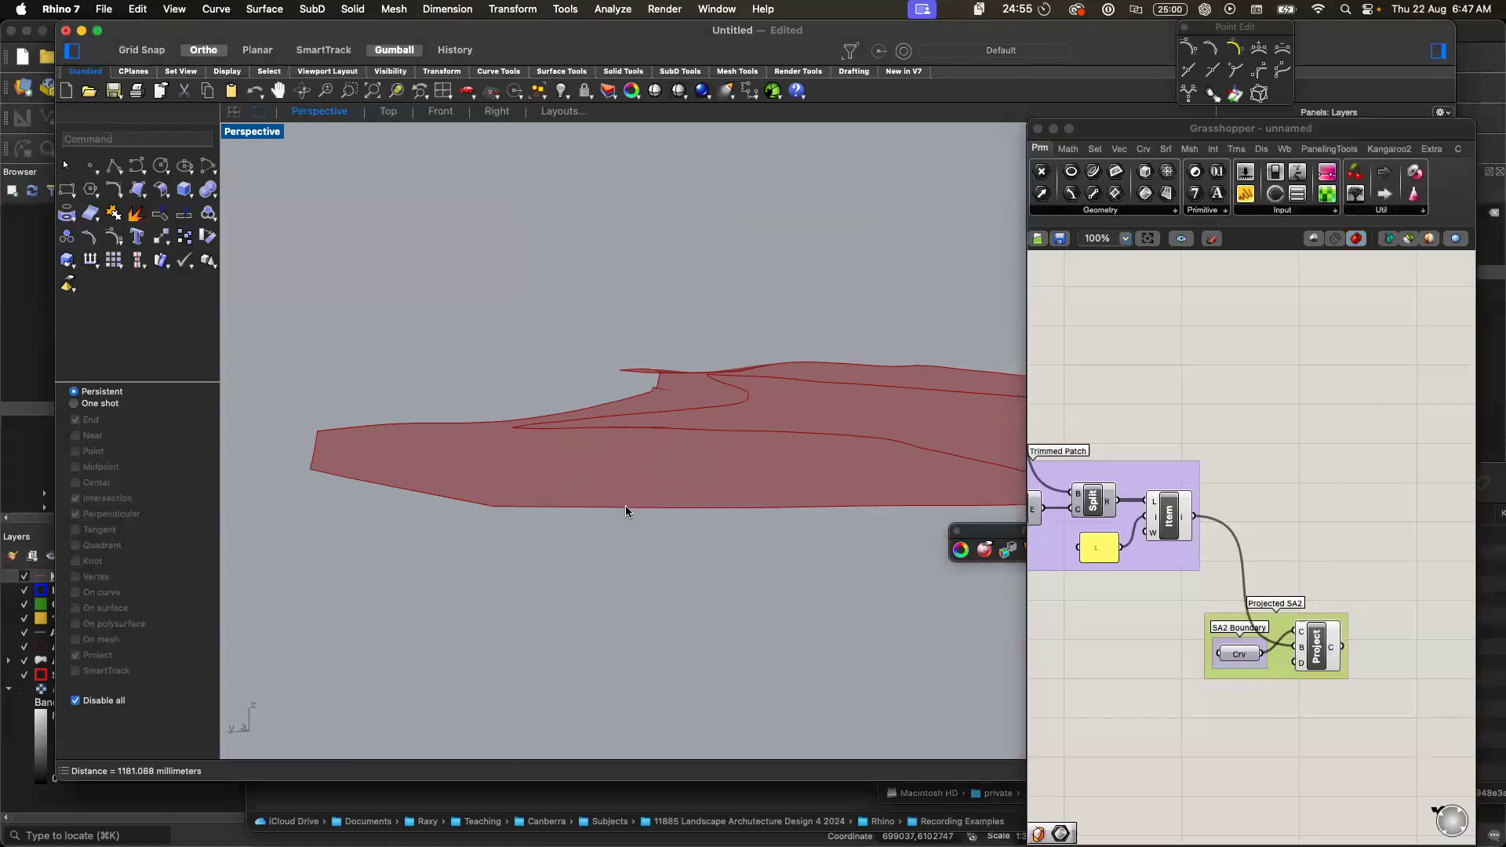
scroll(626, 512, up, 5)
scroll(626, 512, down, 5)
scroll(626, 511, up, 5)
scroll(625, 511, down, 5)
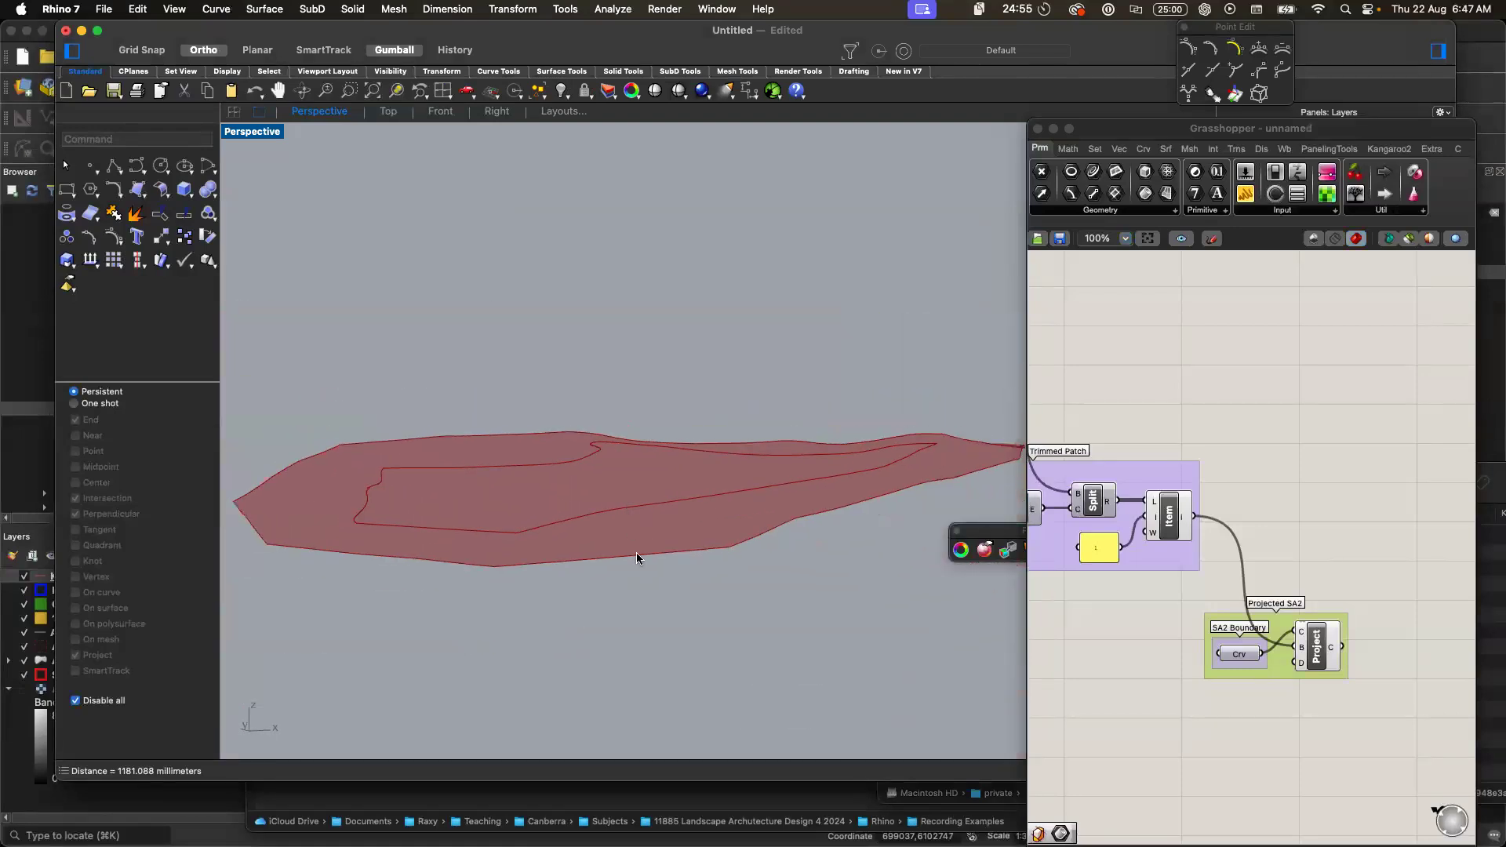
scroll(637, 552, up, 5)
- Bake the trimmed patch from the Item component onto Layer 02
click(1197, 564)
click(1173, 518)
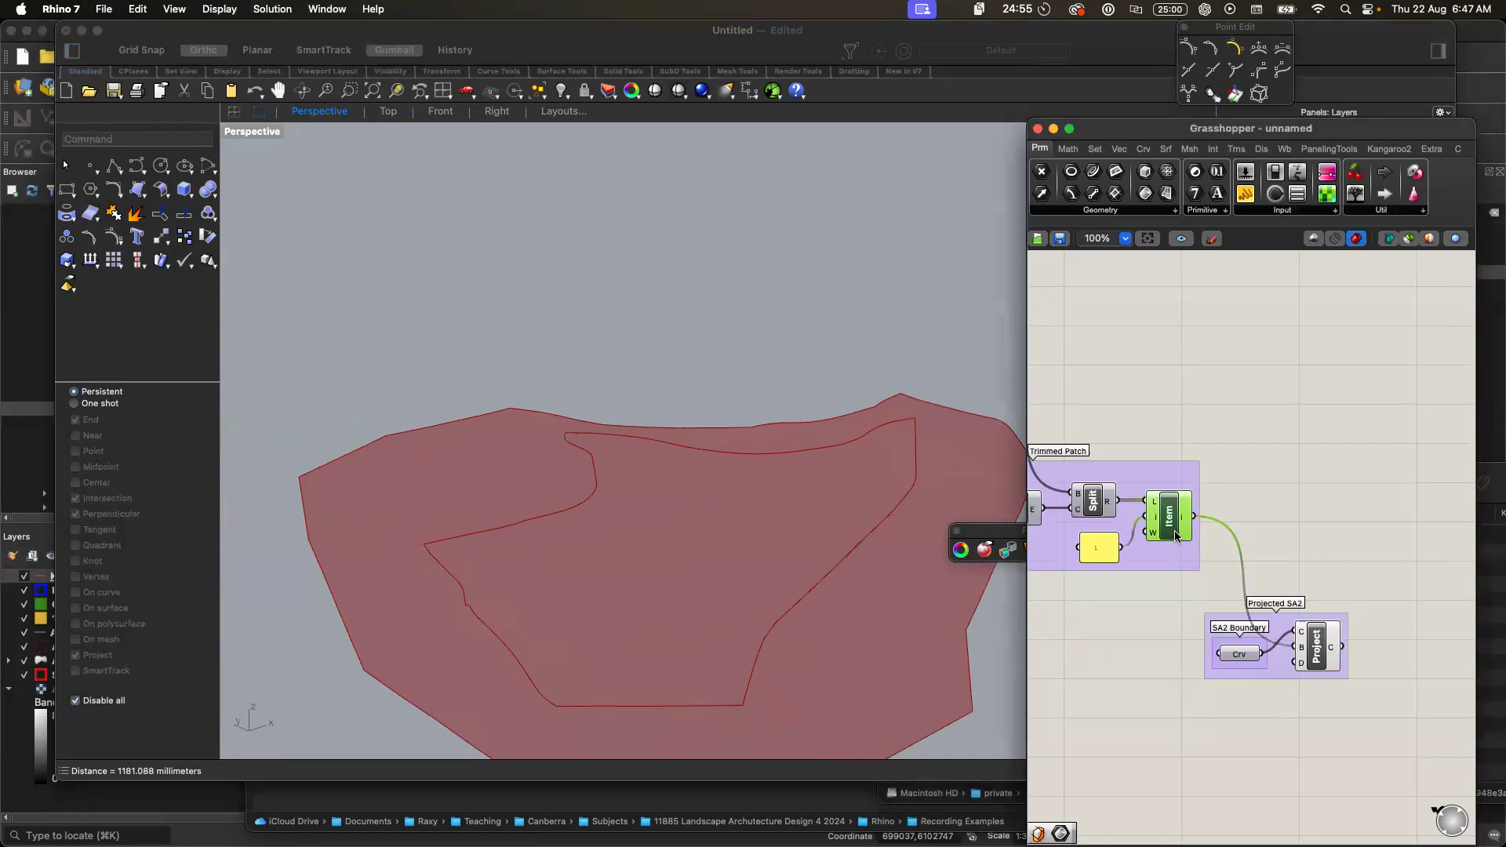
right_click(1178, 535)
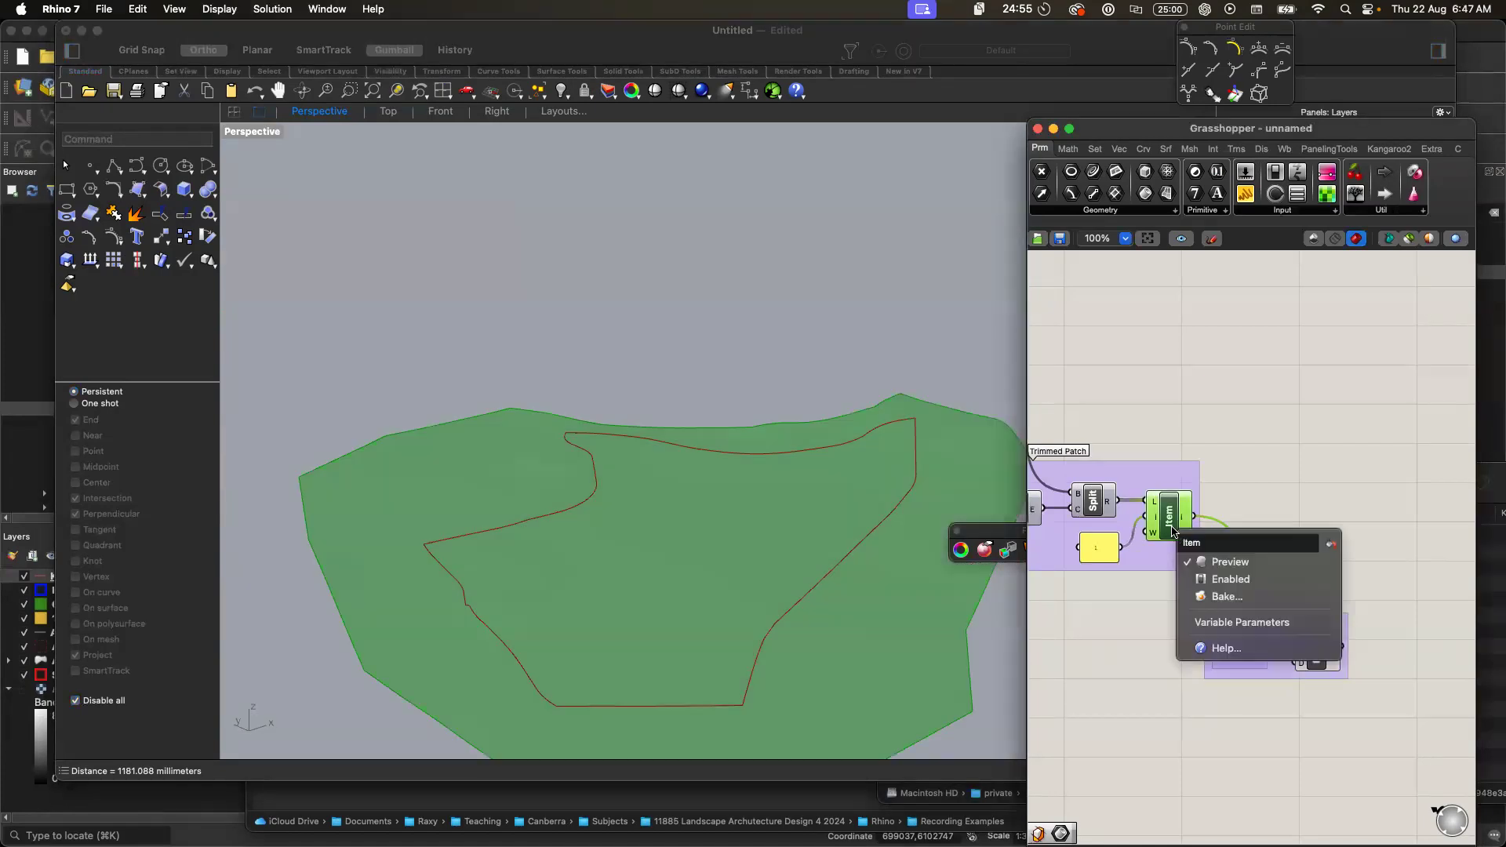
click(1246, 596)
click(1235, 509)
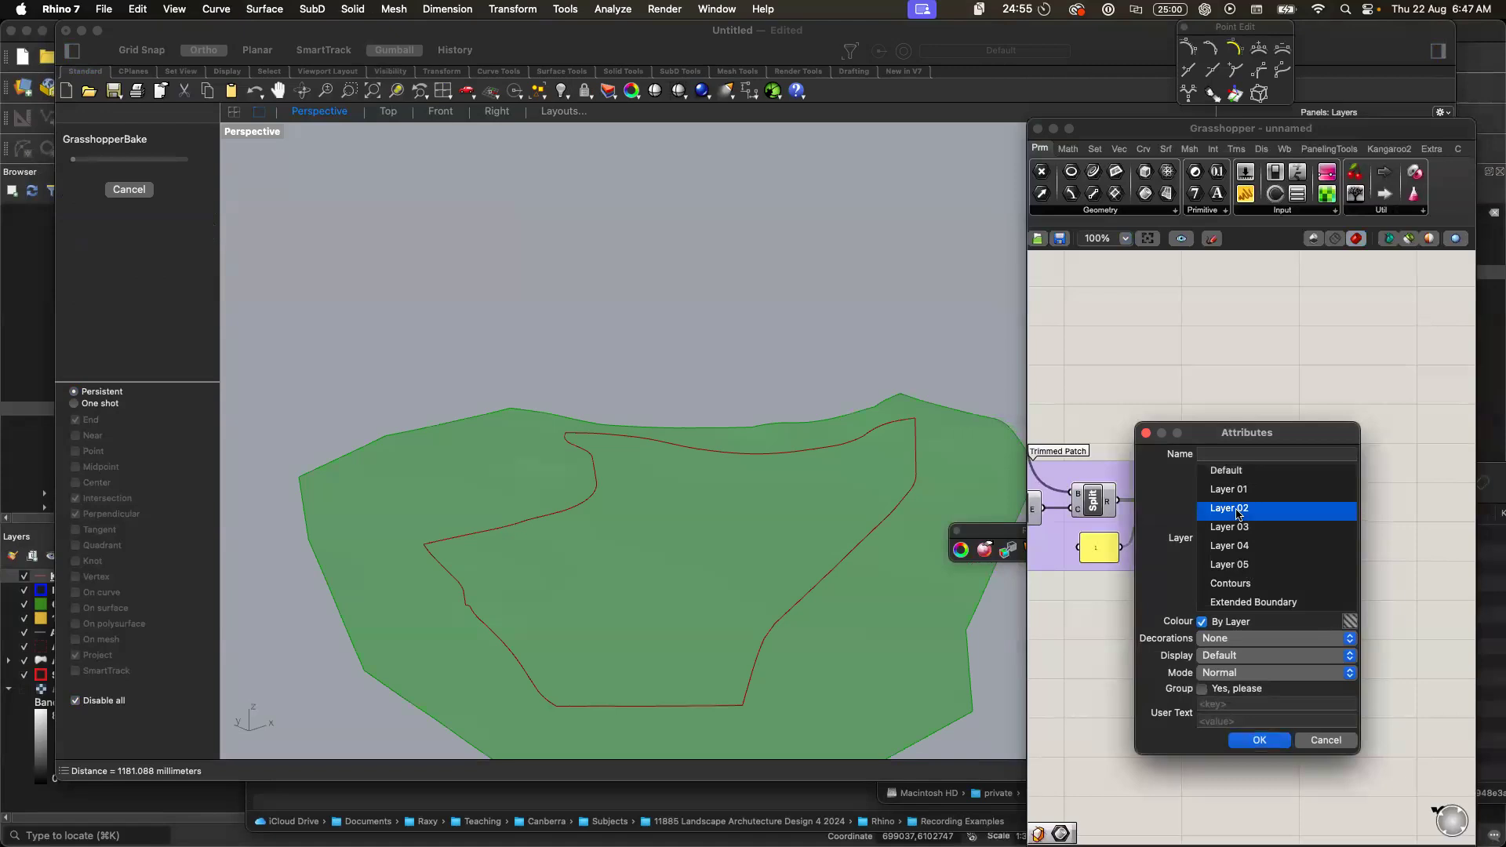
click(1268, 739)
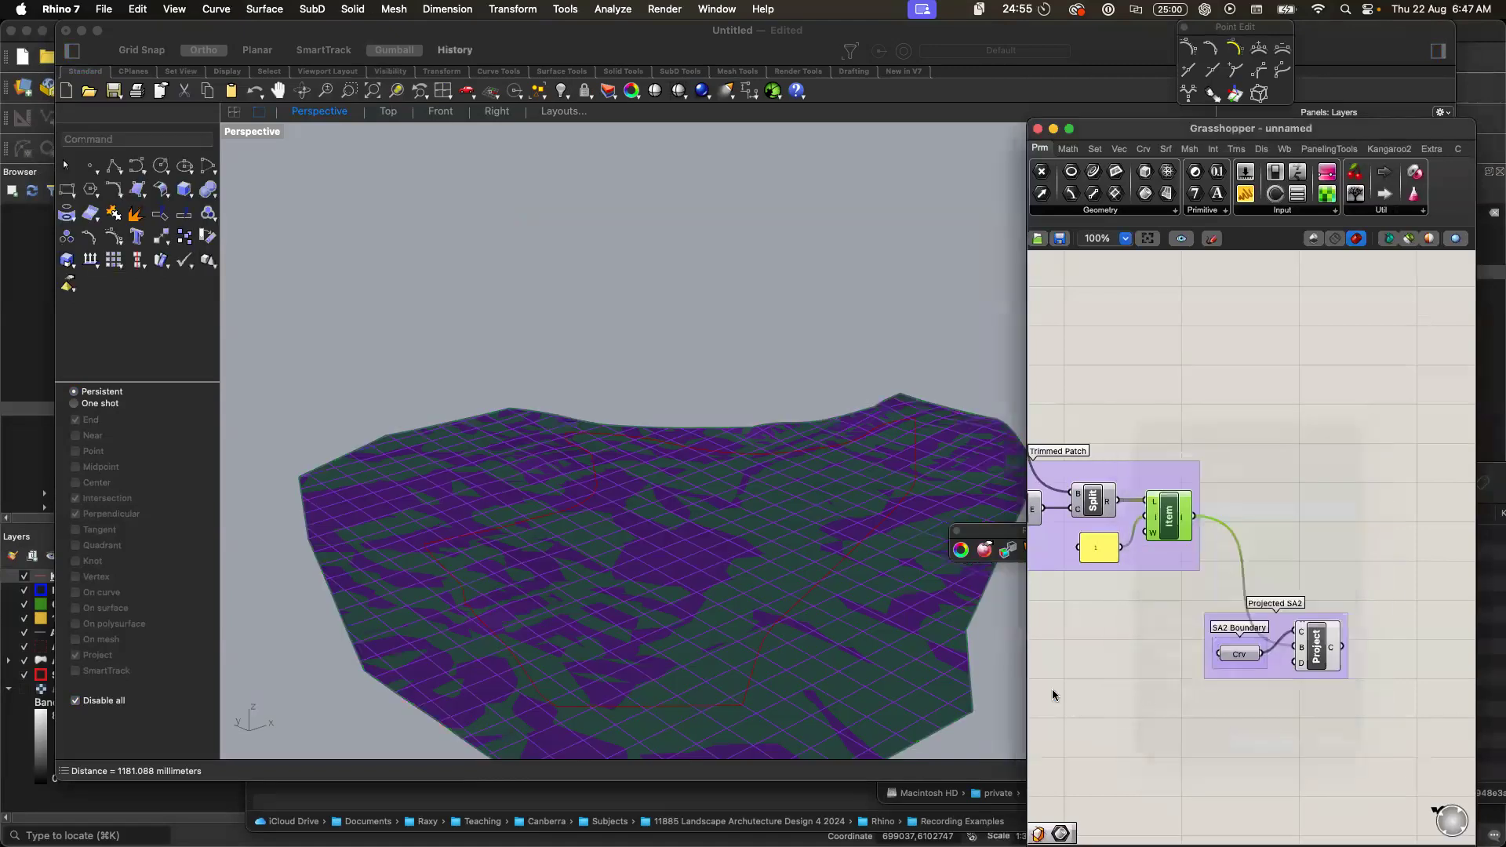
- Examine the baked terrain surface up close from different angles, comparing it with the overlapping Grasshopper preview
scroll(954, 670, down, 2)
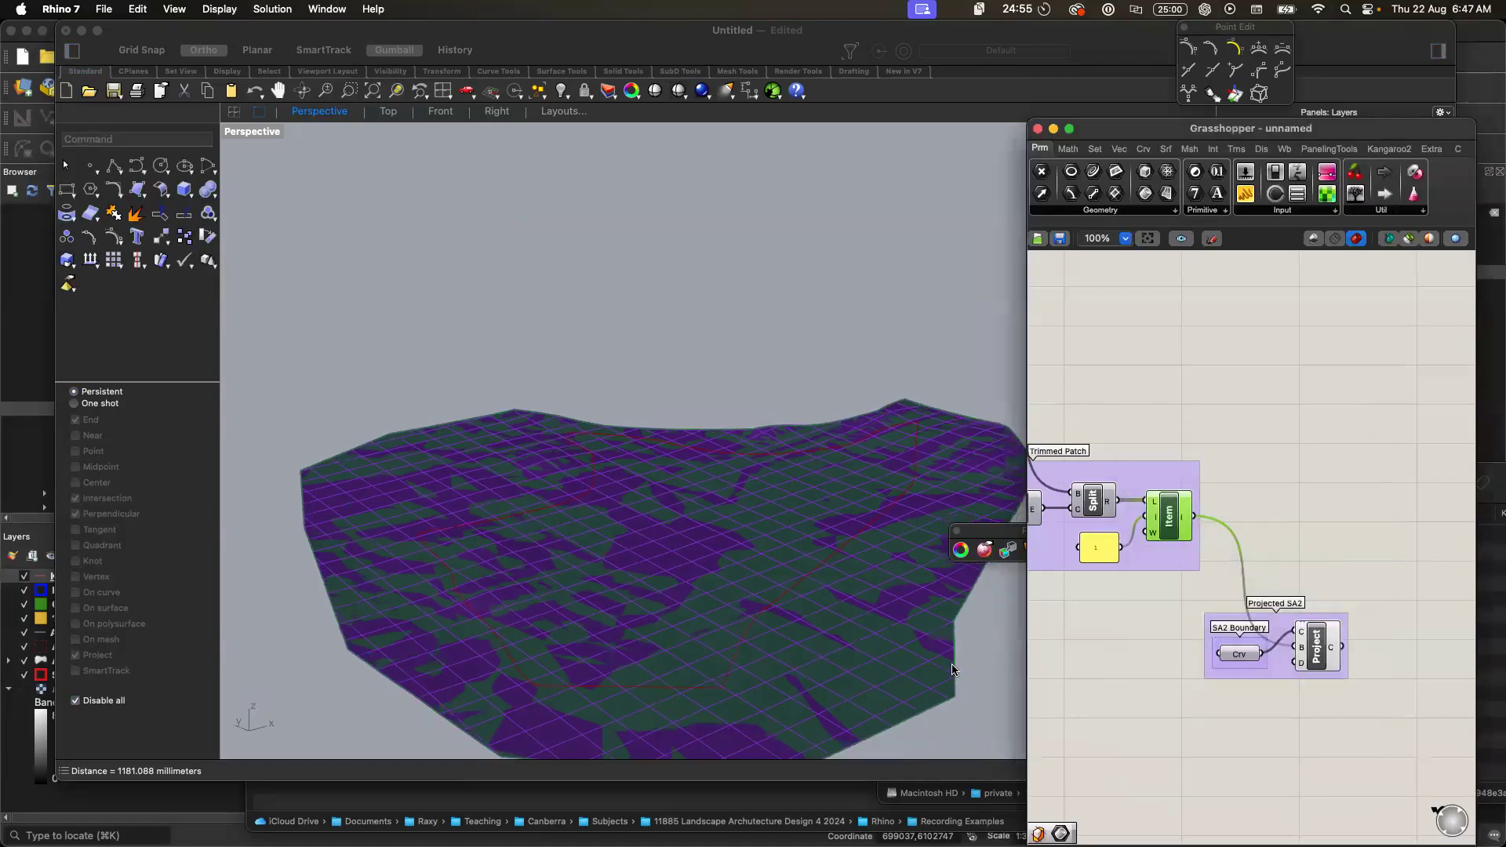
scroll(953, 669, down, 2)
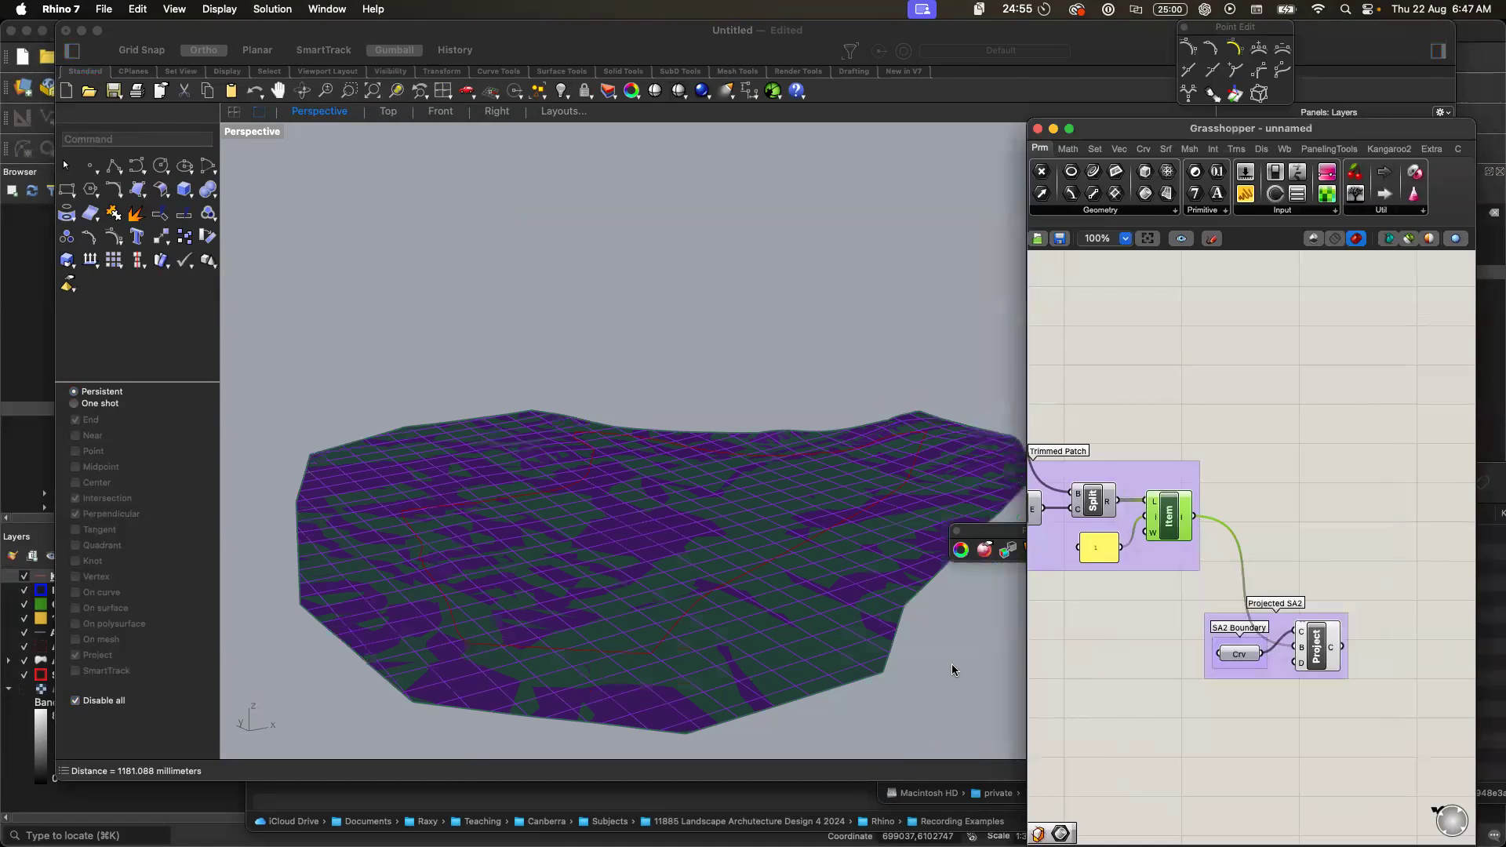
scroll(952, 664, down, 2)
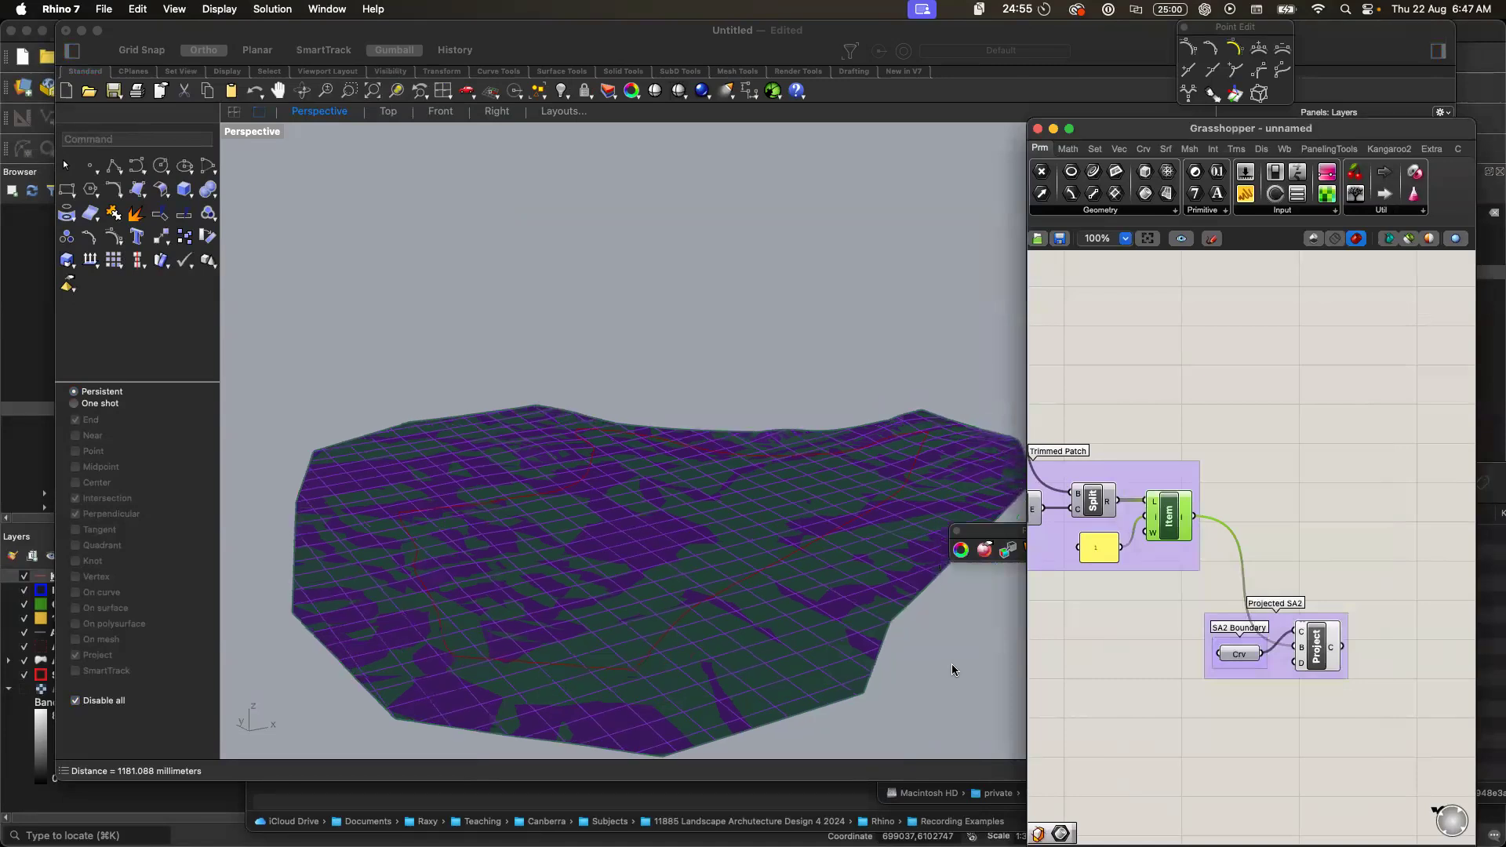
scroll(953, 663, down, 3)
scroll(885, 688, down, 3)
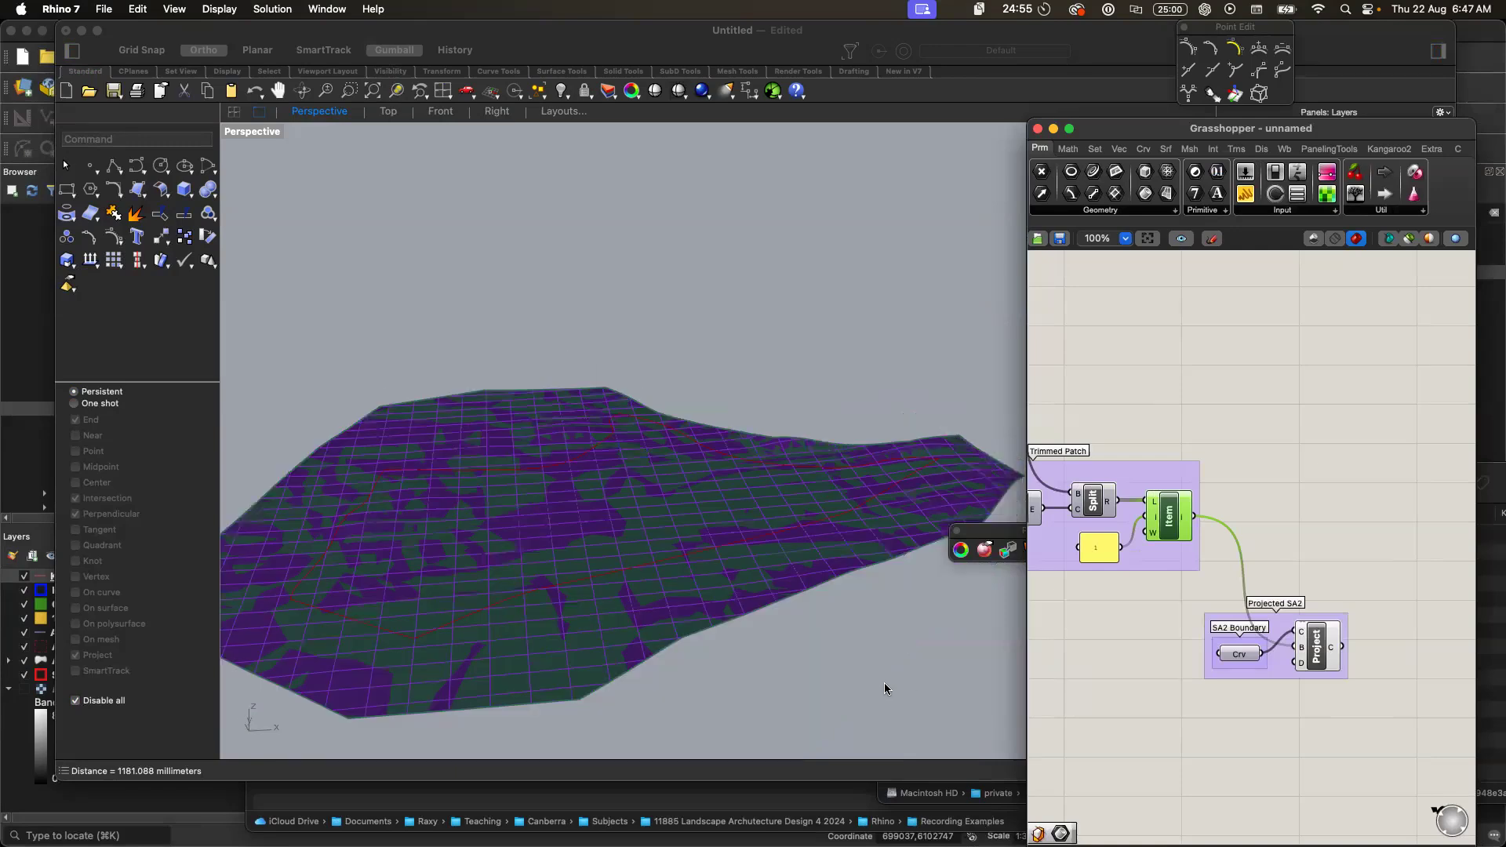
click(844, 655)
scroll(844, 655, down, 3)
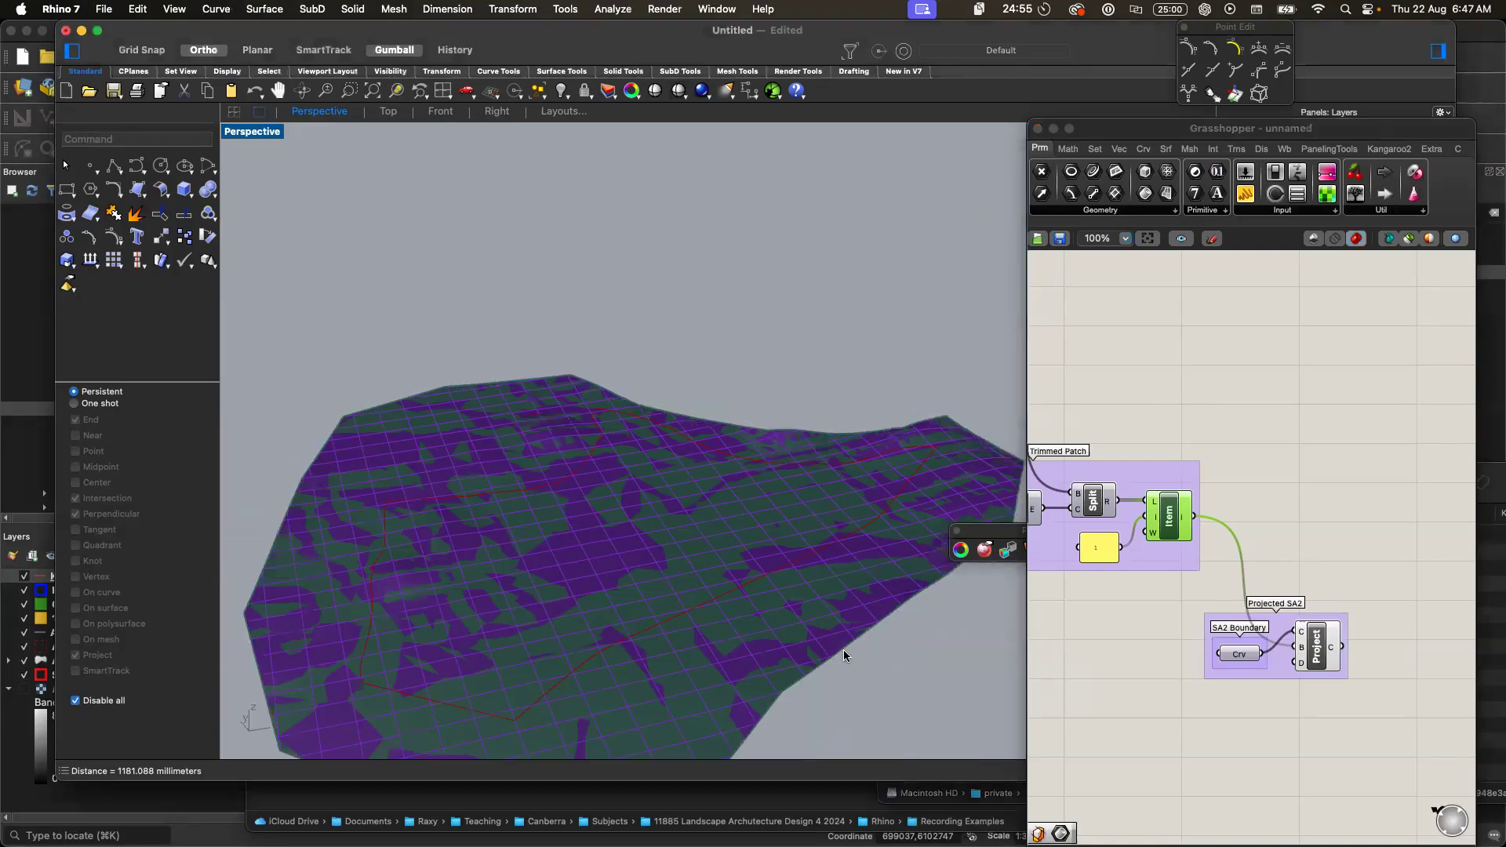
scroll(844, 651, down, 2)
scroll(609, 566, down, 3)
scroll(608, 568, down, 3)
click(1108, 603)
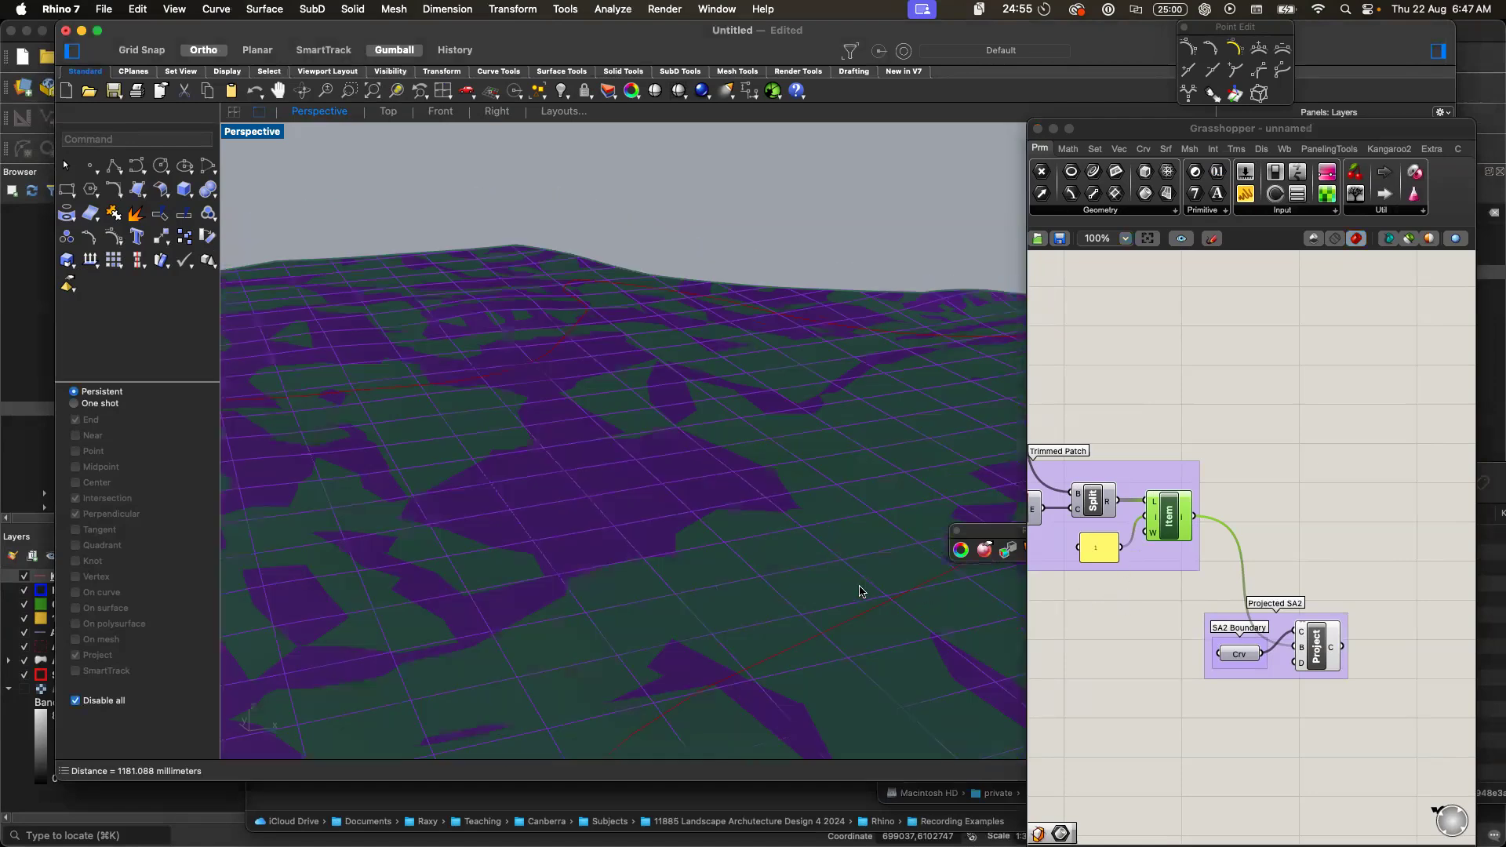
scroll(859, 590, up, 3)
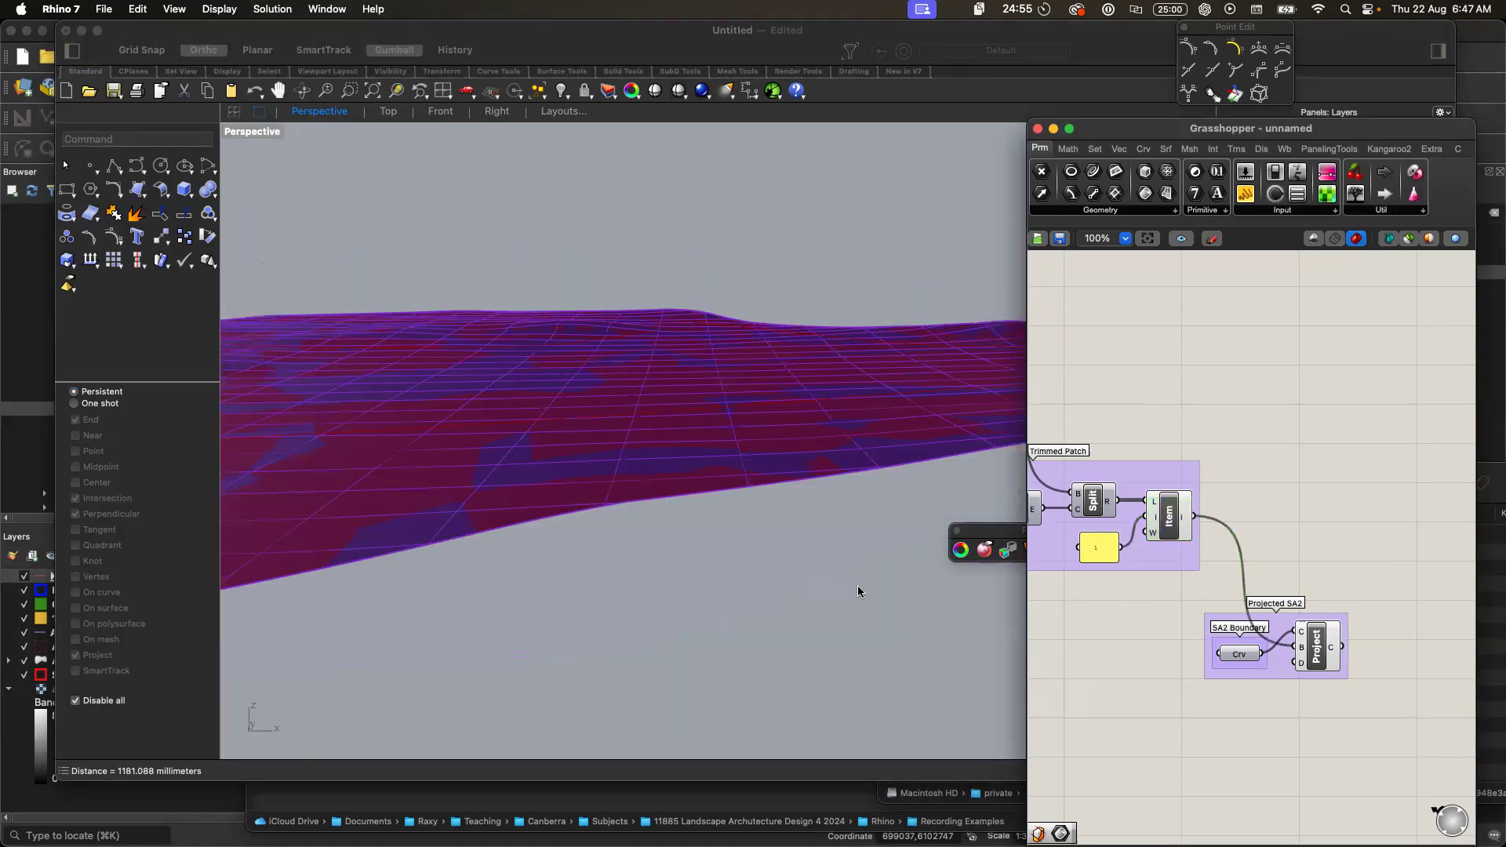
click(850, 614)
scroll(850, 613, down, 3)
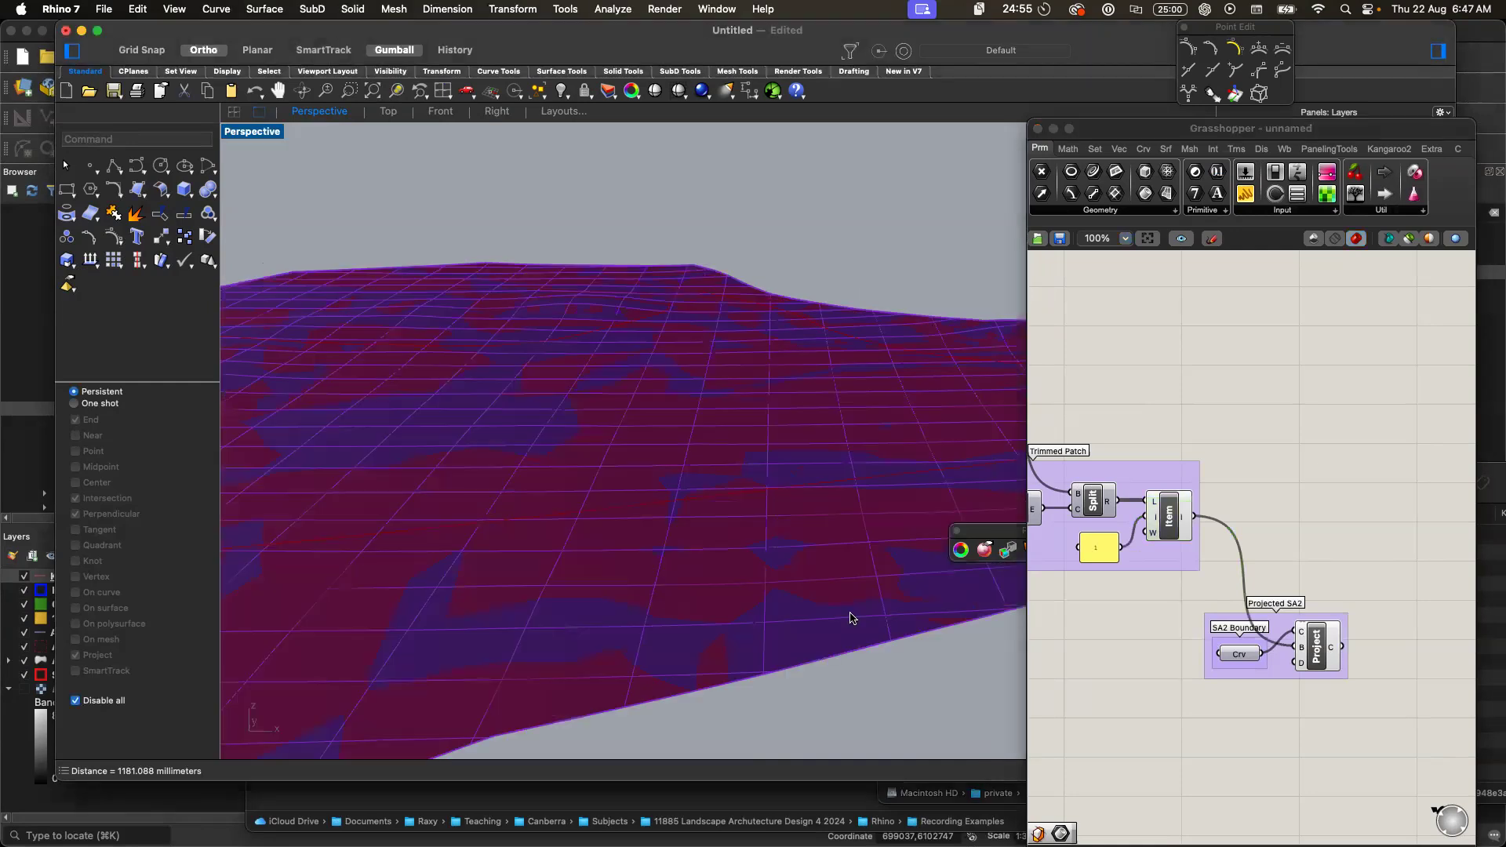
scroll(850, 614, up, 4)
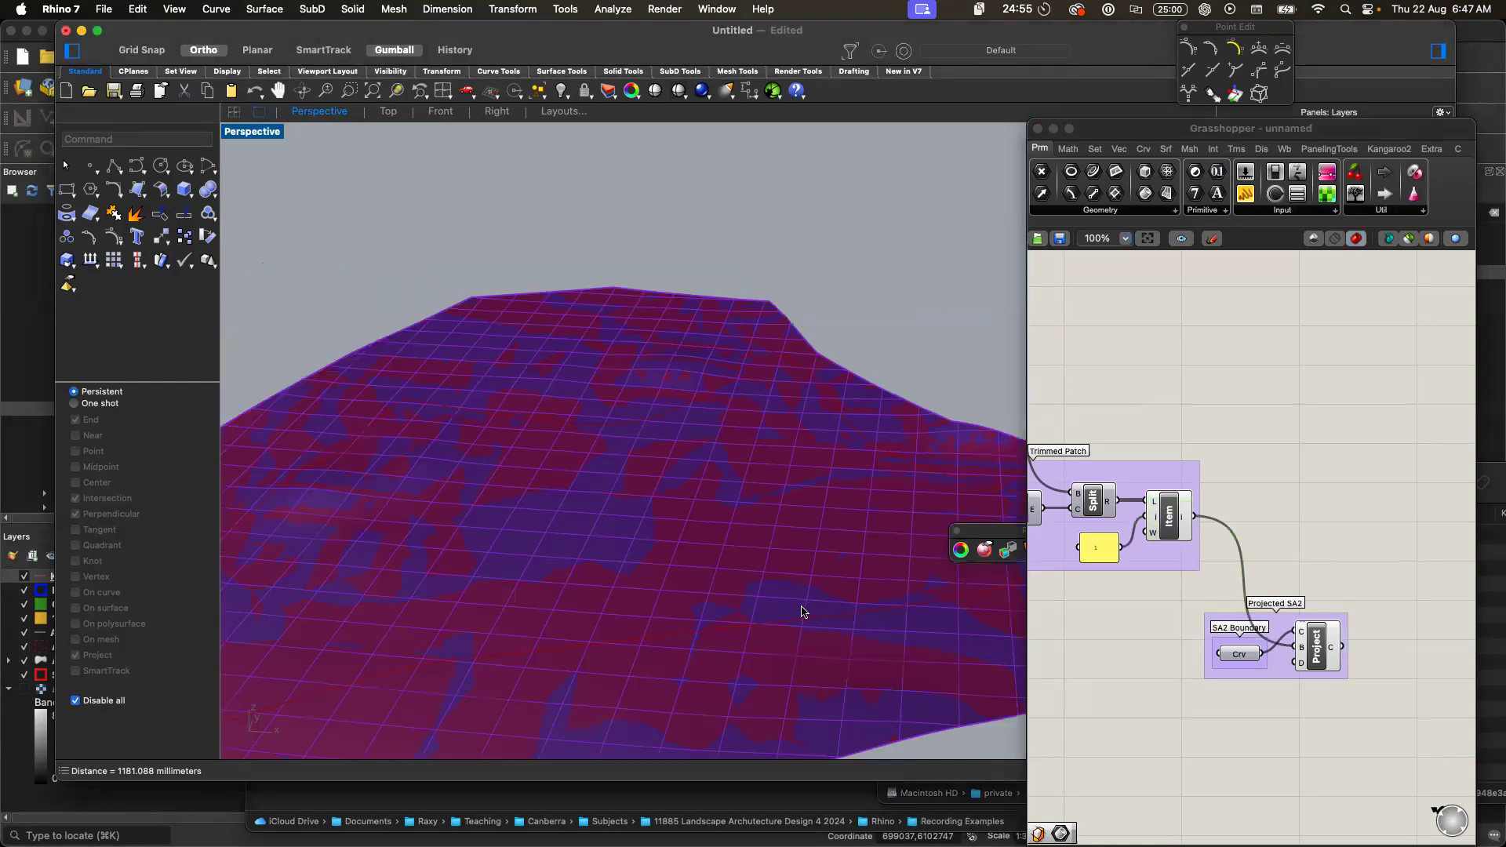
click(1253, 701)
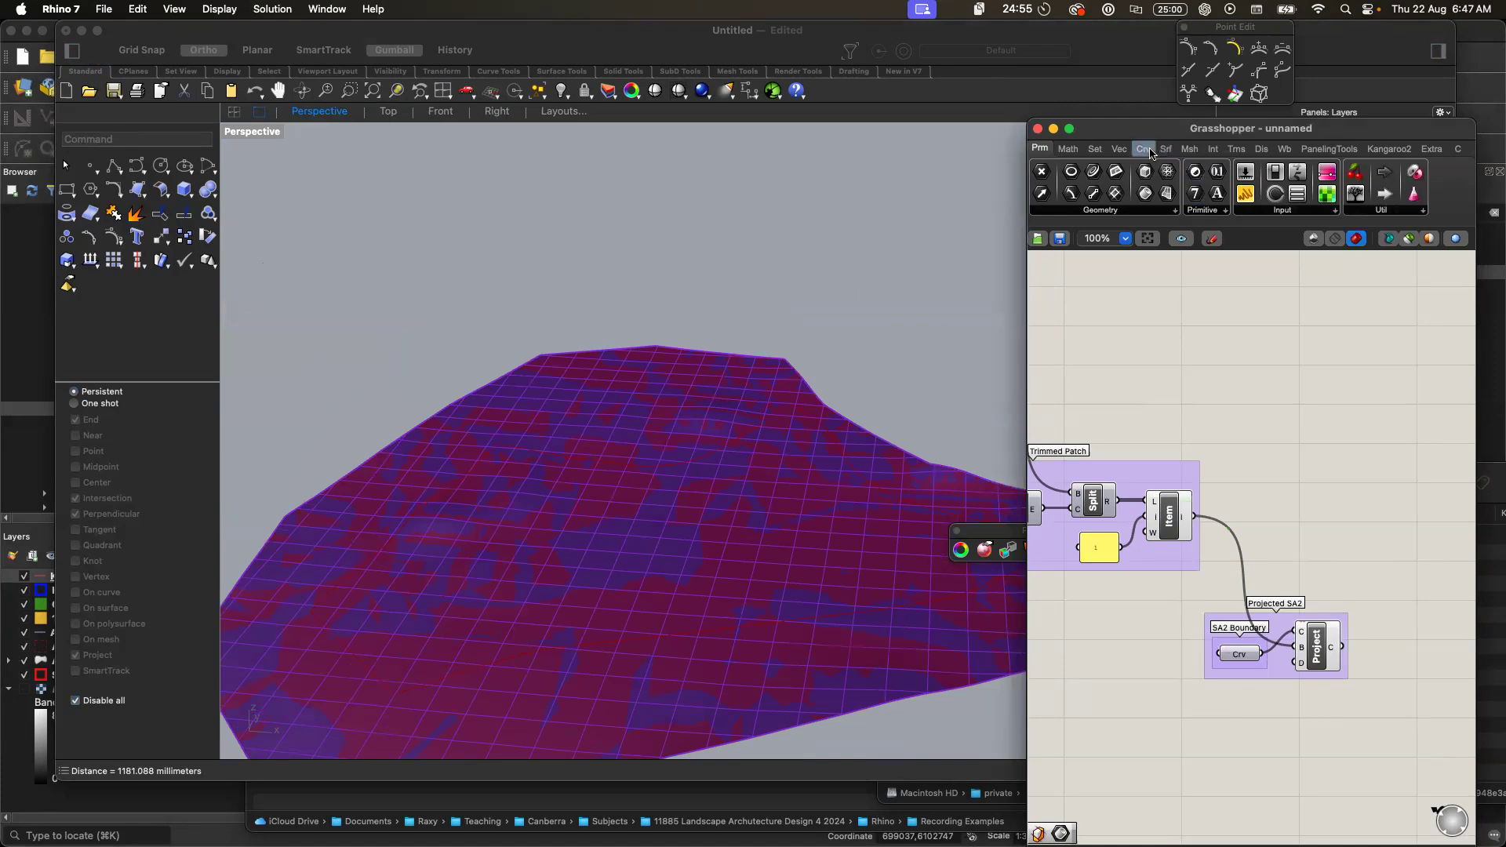
- Undo the terrain patch bake in Rhino and move the Grasshopper window clear of the perspective view
drag(1134, 129, 779, 120)
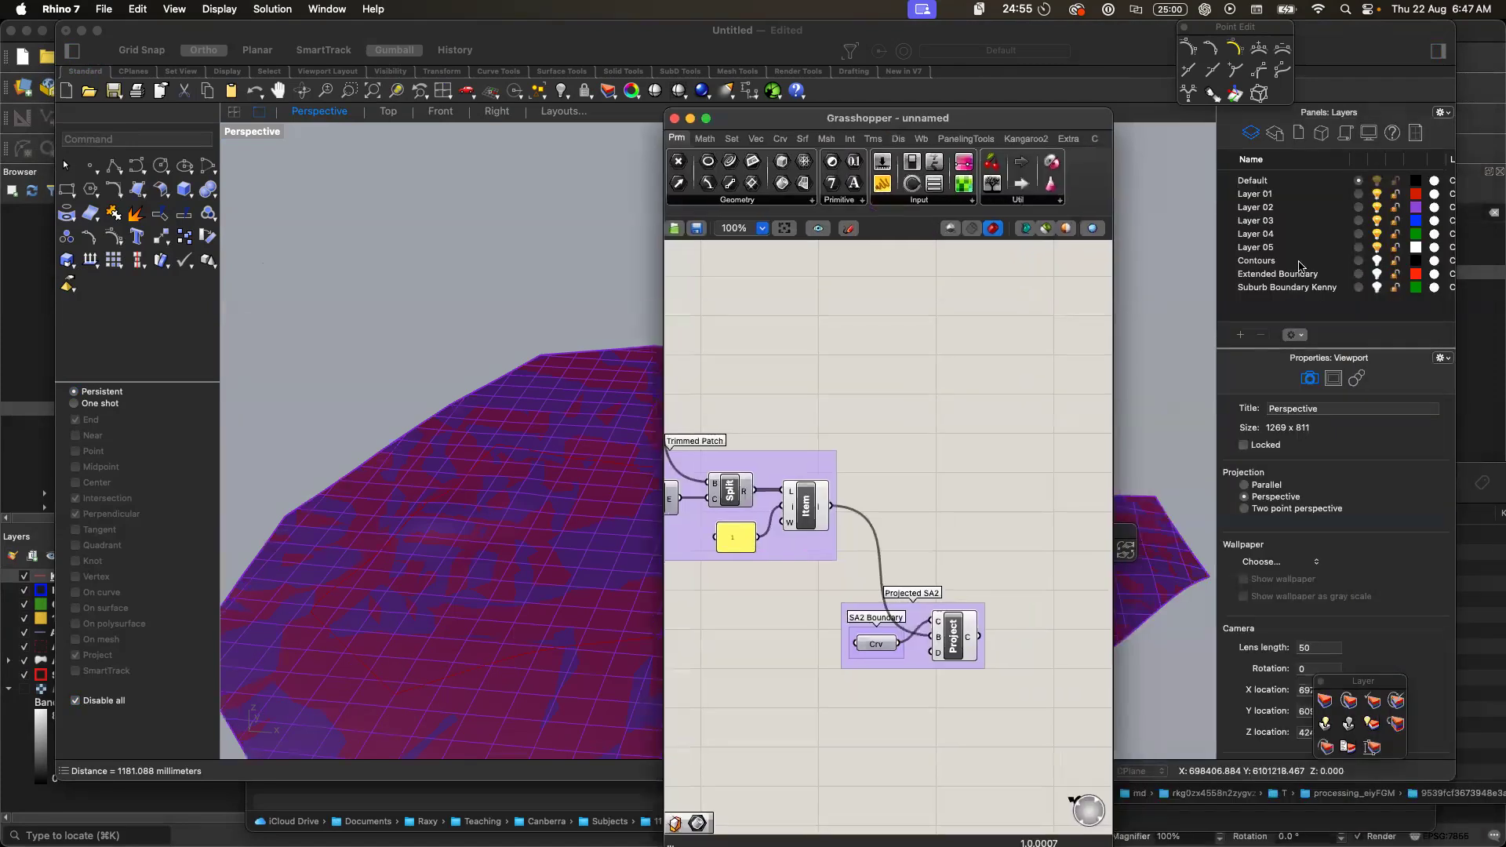
click(517, 308)
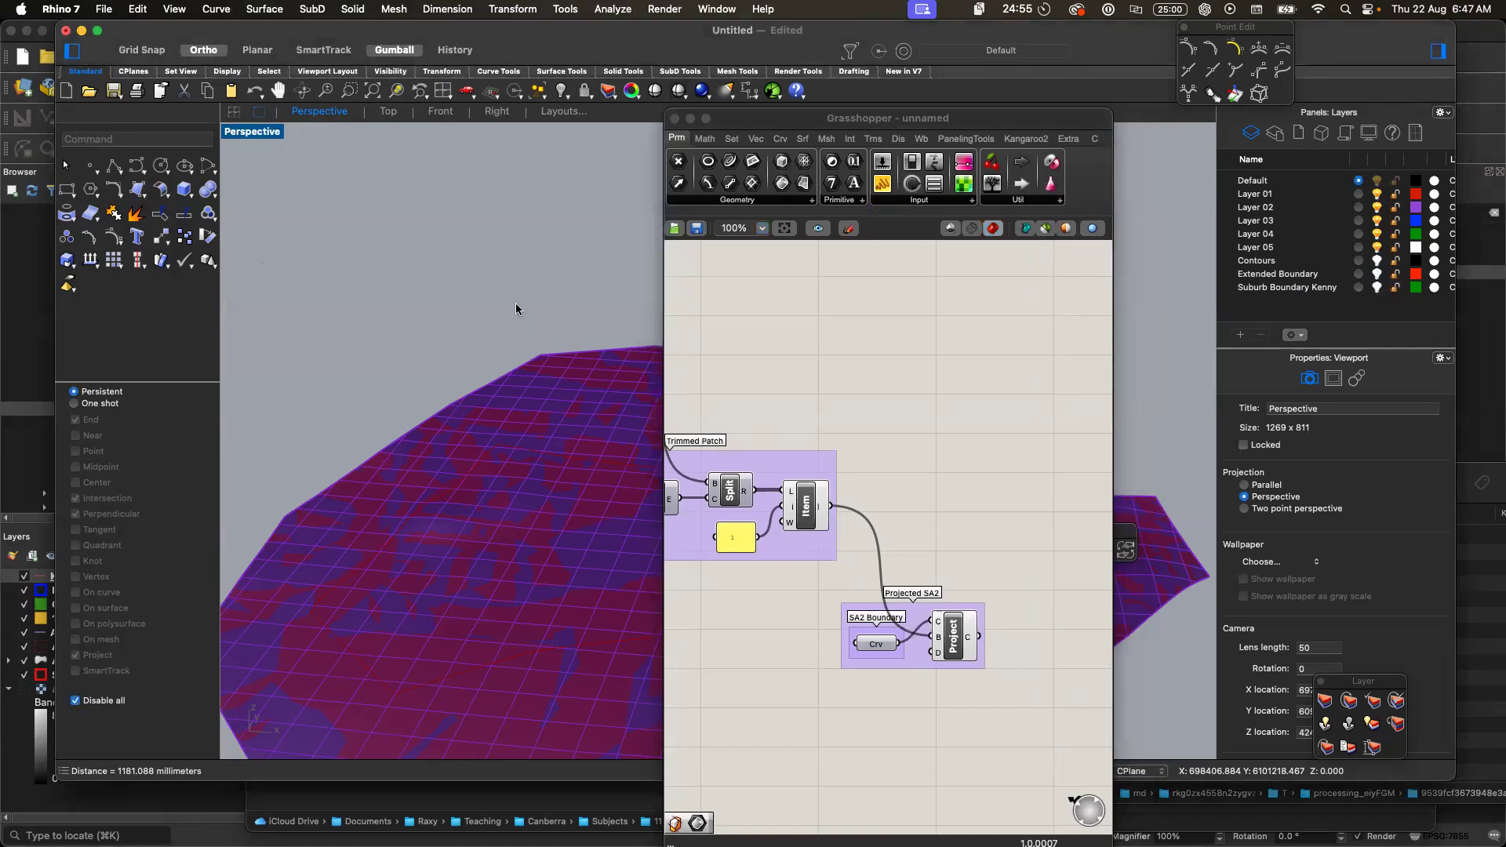
key(super+z)
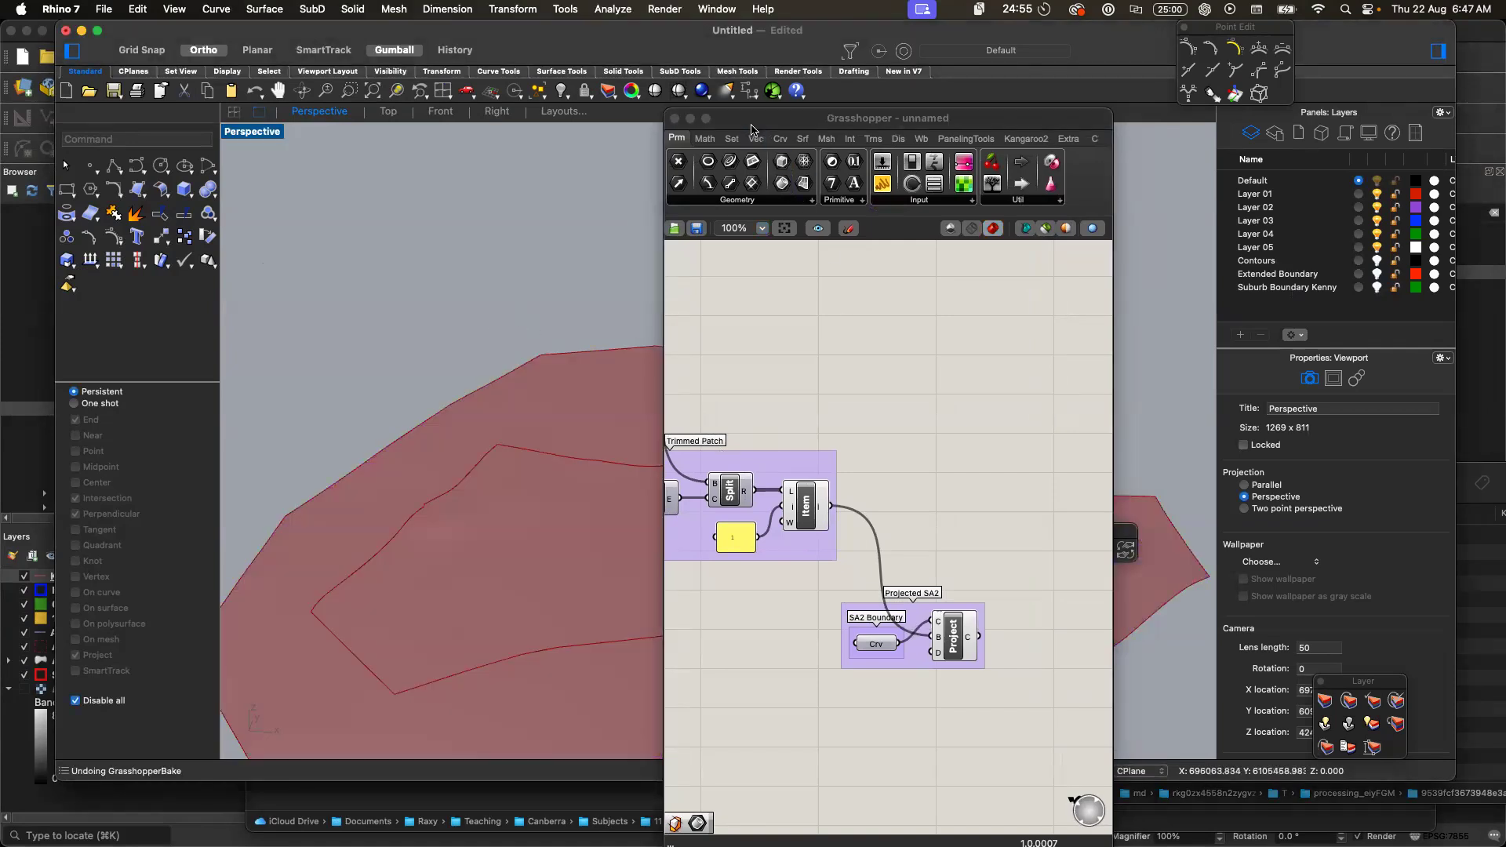
drag(751, 129, 1052, 65)
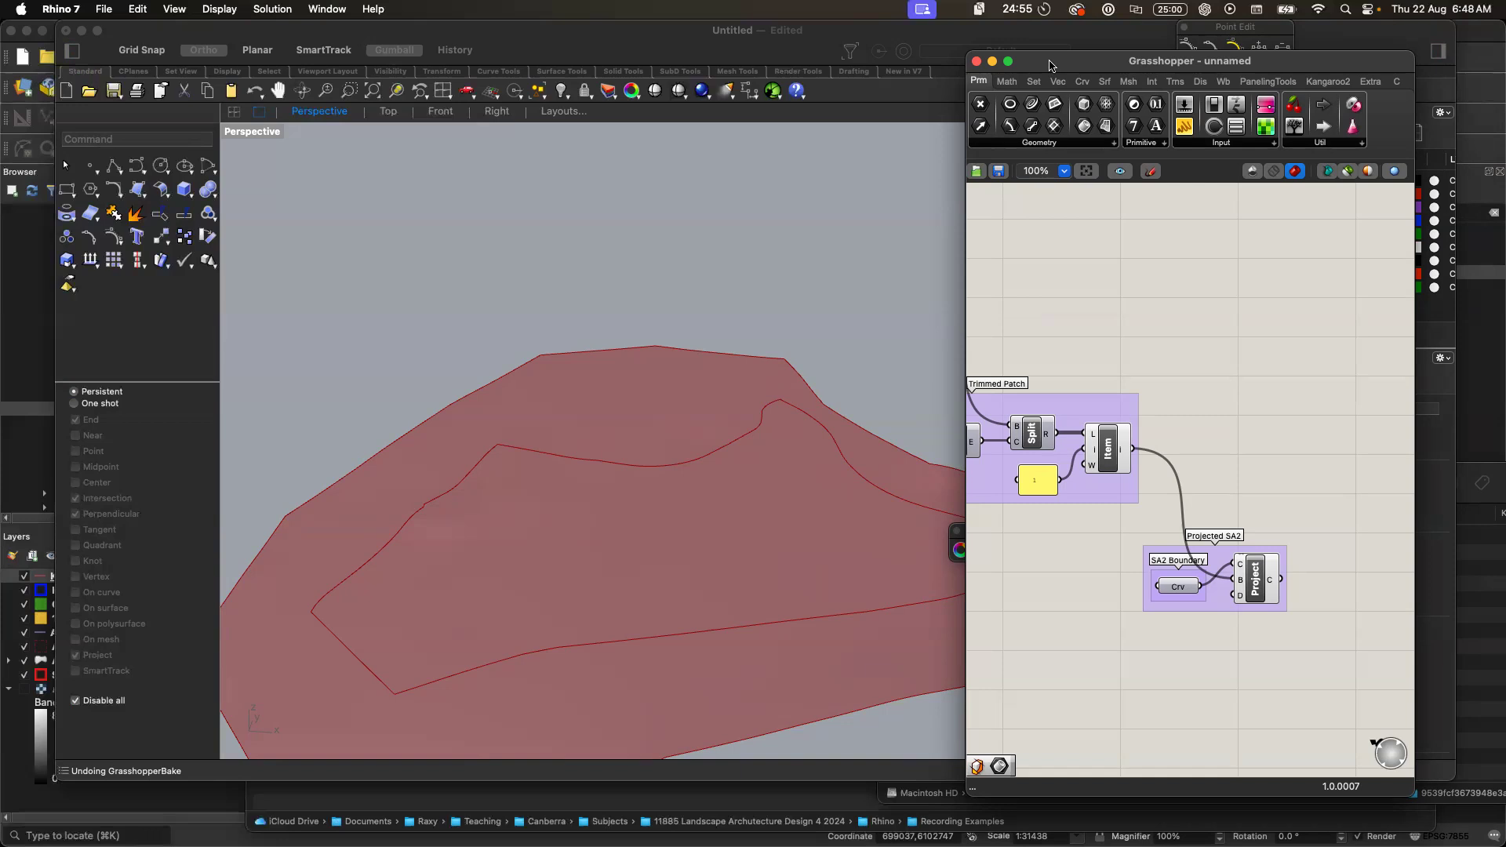
drag(1079, 62, 1127, 33)
- Return to the Contour Patch and Trimmed Patch groups on the Grasshopper canvas
scroll(802, 382, down, 5)
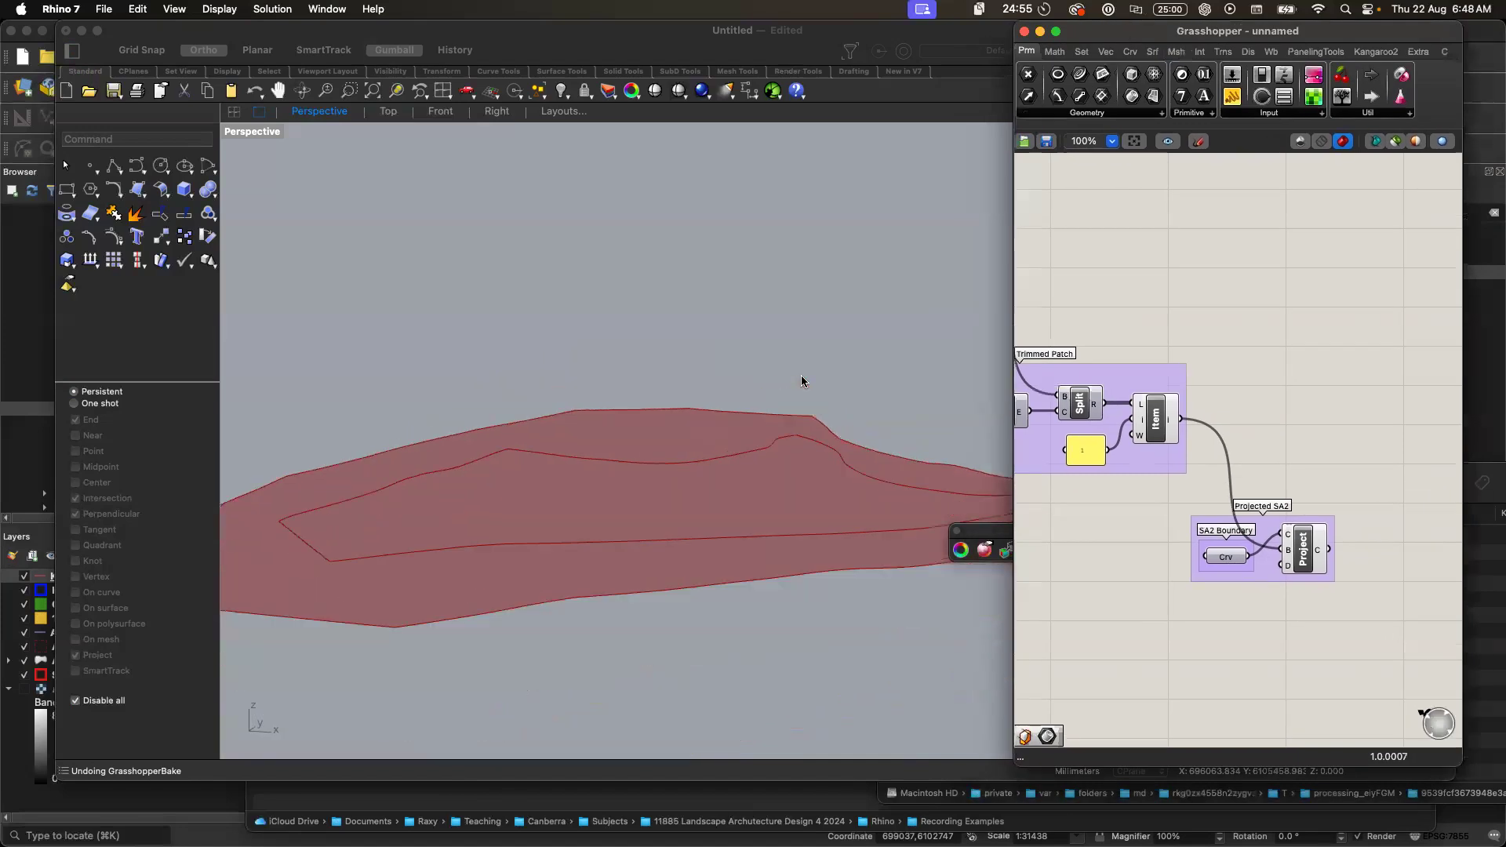
scroll(1098, 528, left, 10)
scroll(1099, 528, up, 5)
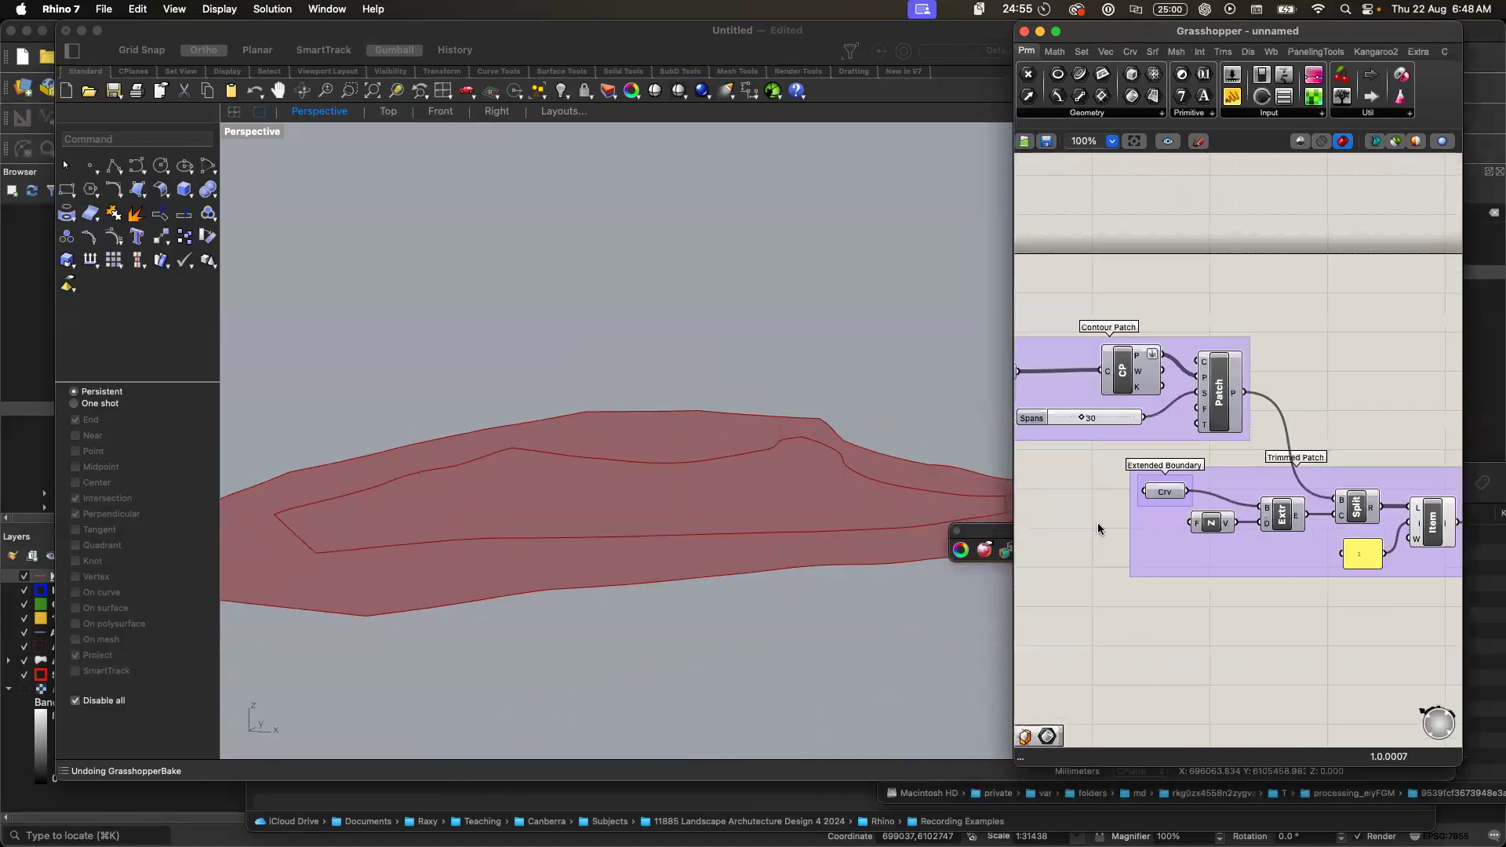